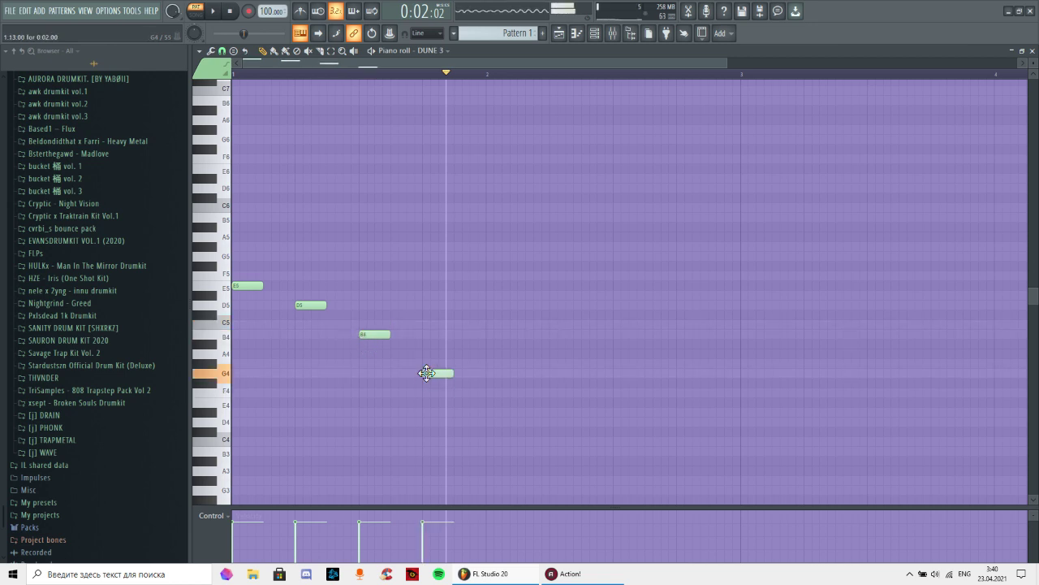
- Start playback and repeat the E5, D5, B4, G4 note sequence in bar 2 of the DUNE 3 pattern
scroll(395, 76, "down", 3)
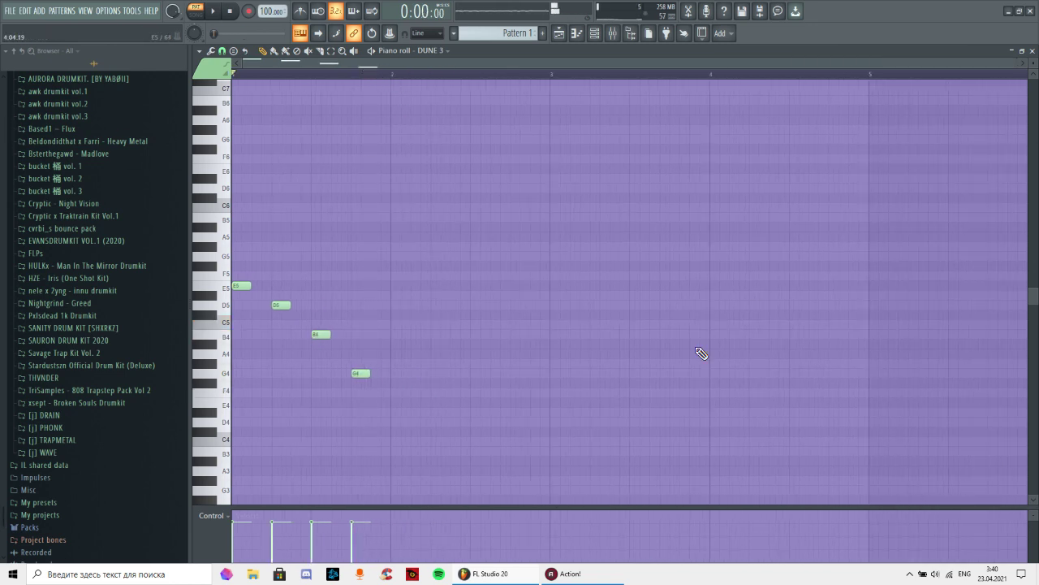
key("space")
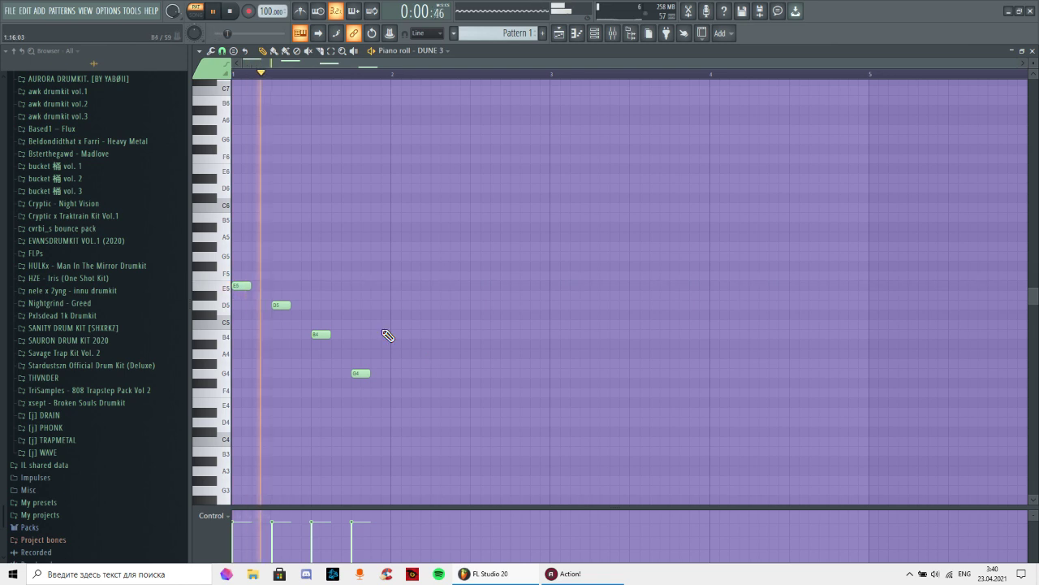
left_click(393, 286)
left_click(434, 307)
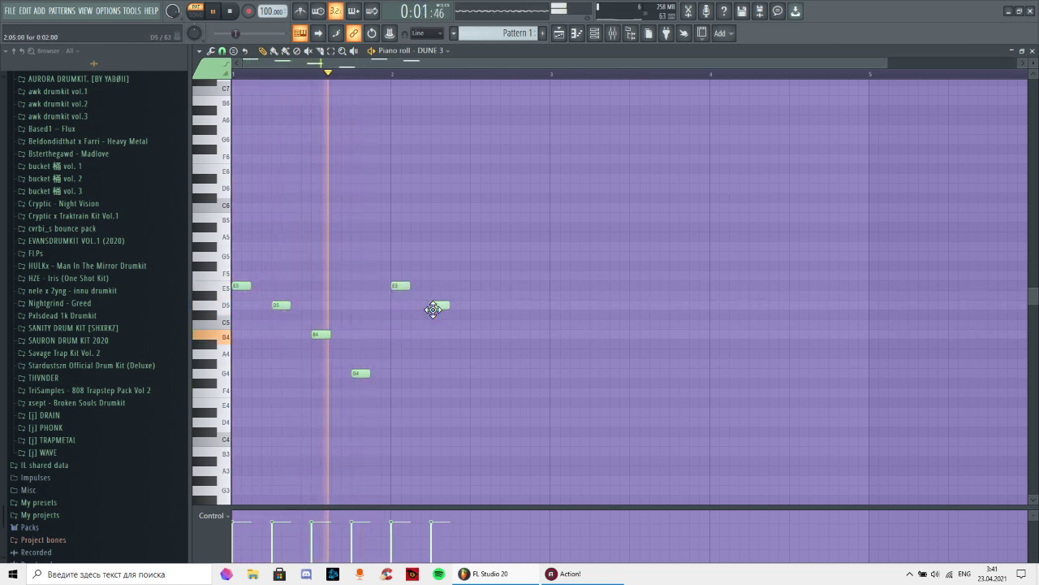
left_click(476, 335)
left_click(513, 375)
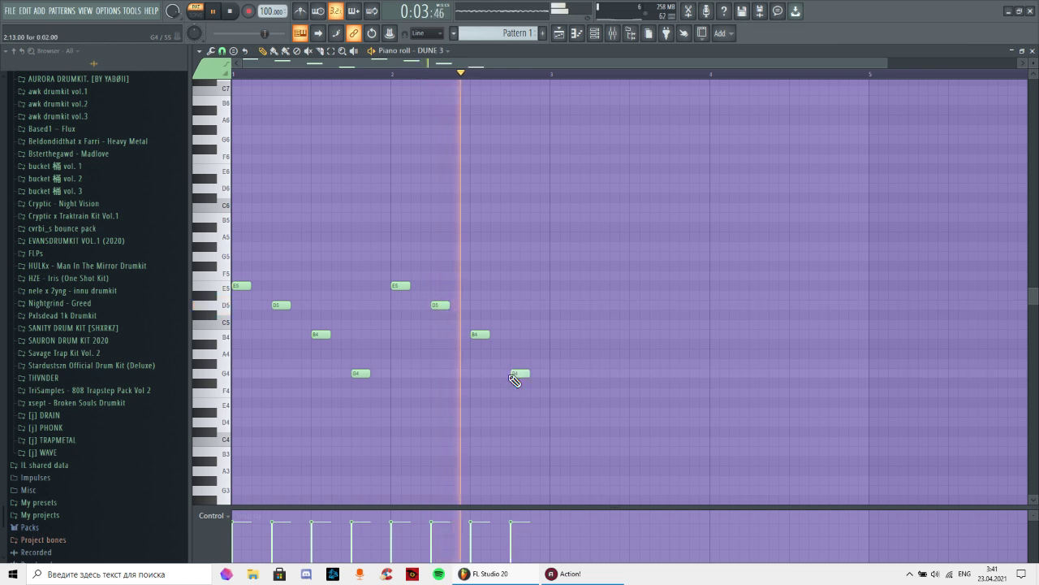
- Add evenly spaced D5, B4, F5 and G4 notes in bar 3 while the pattern plays
left_click(552, 306)
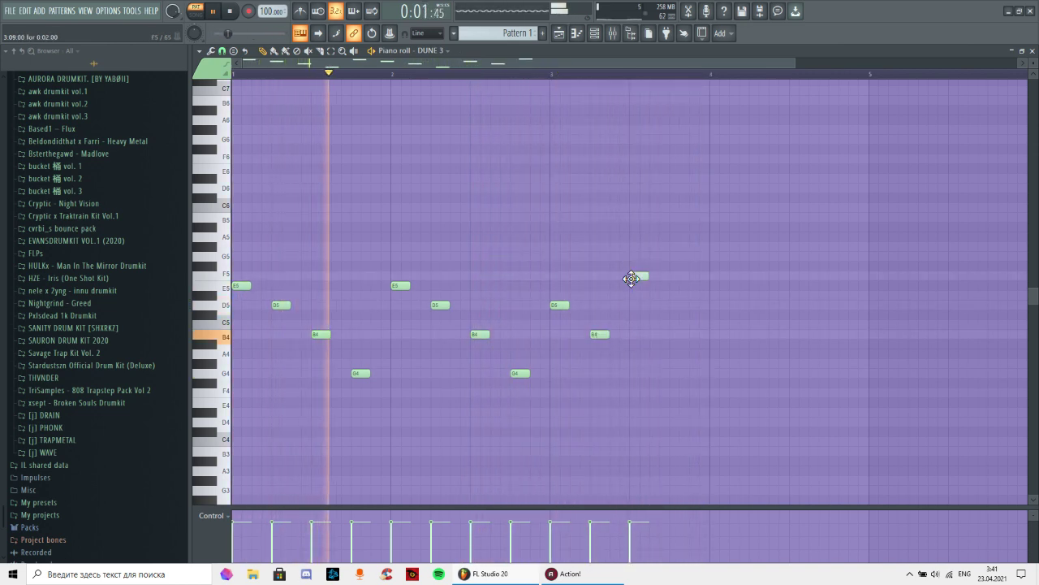
left_click(632, 276)
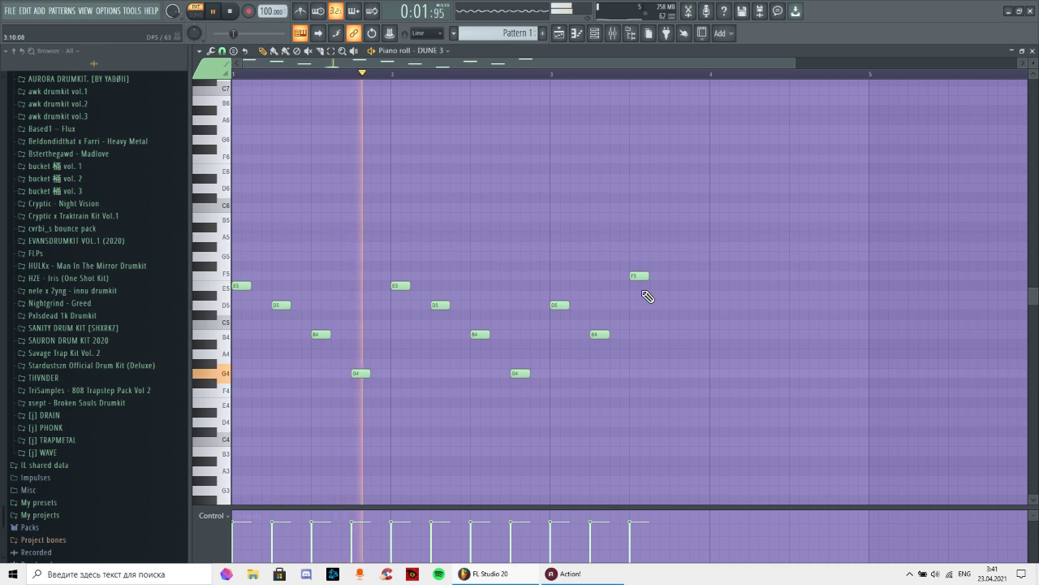
left_click(673, 373)
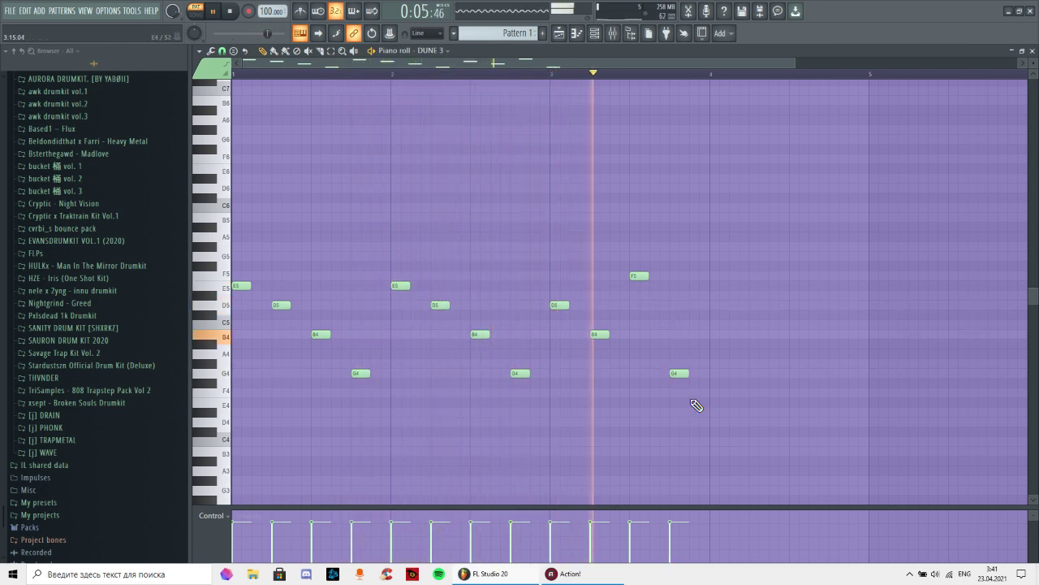
- Try other pitches for the third note of bar 3, settle it on G5, and raise the fourth note to A4
right_click(639, 277)
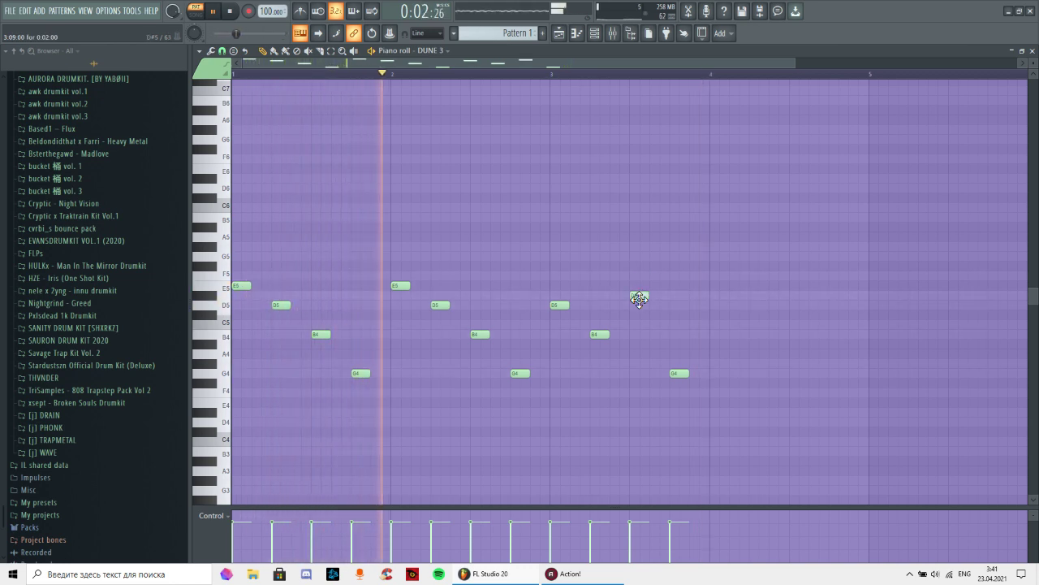
left_click_drag(639, 299, 641, 306)
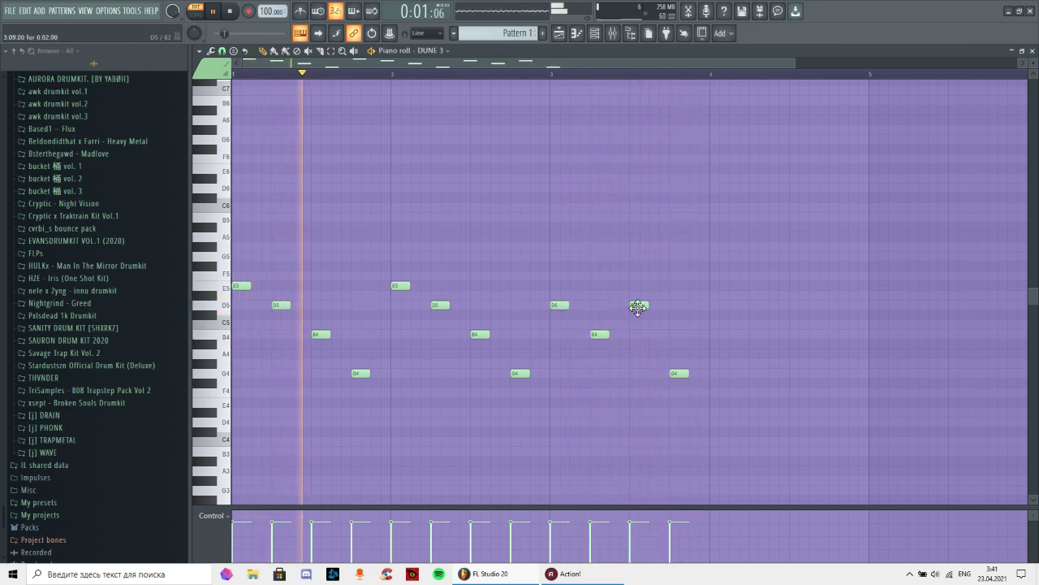
left_click_drag(637, 308, 643, 257)
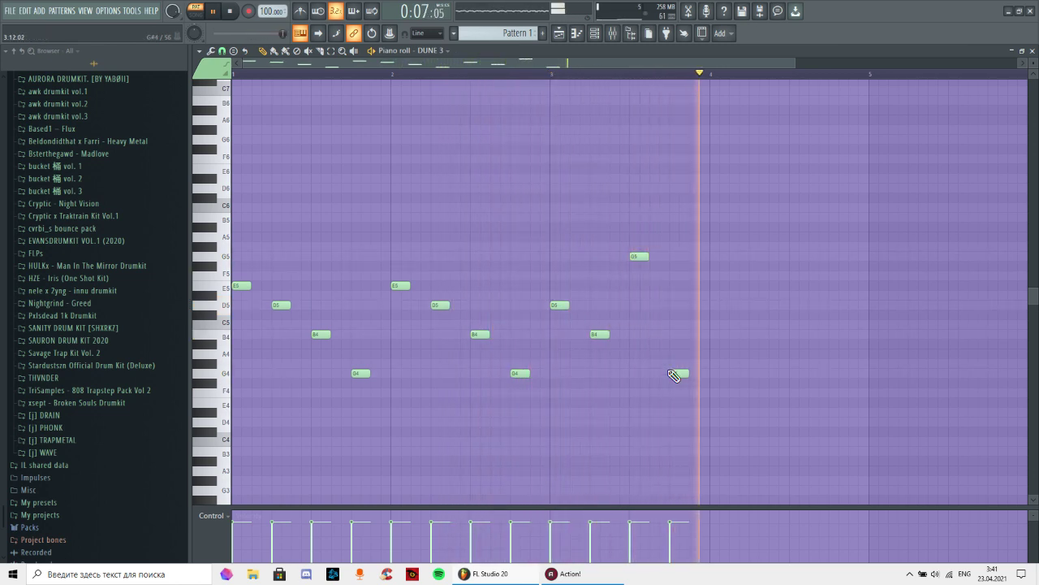
left_click_drag(680, 371, 679, 353)
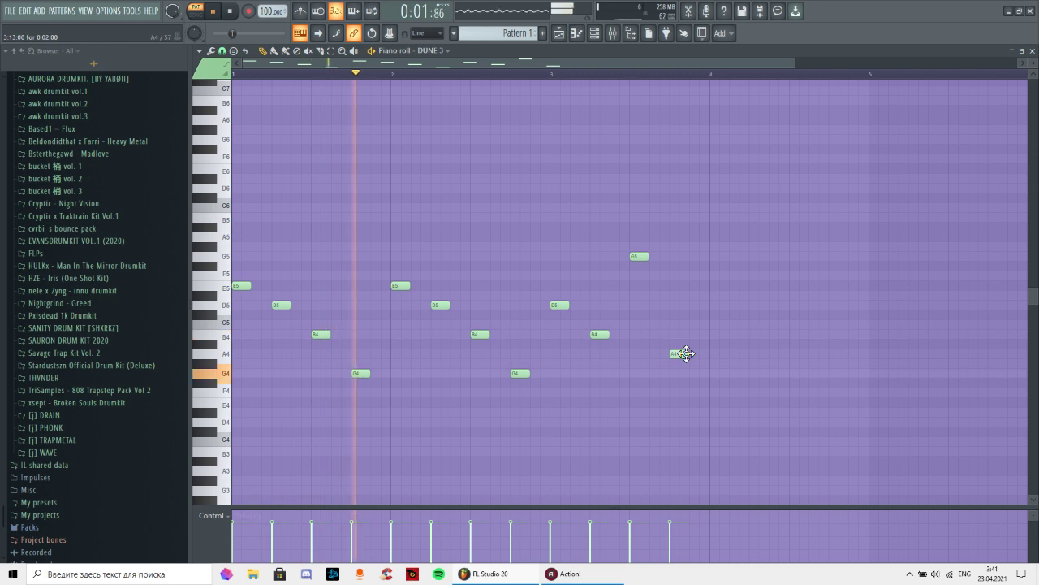
left_click(565, 573)
left_click(578, 575)
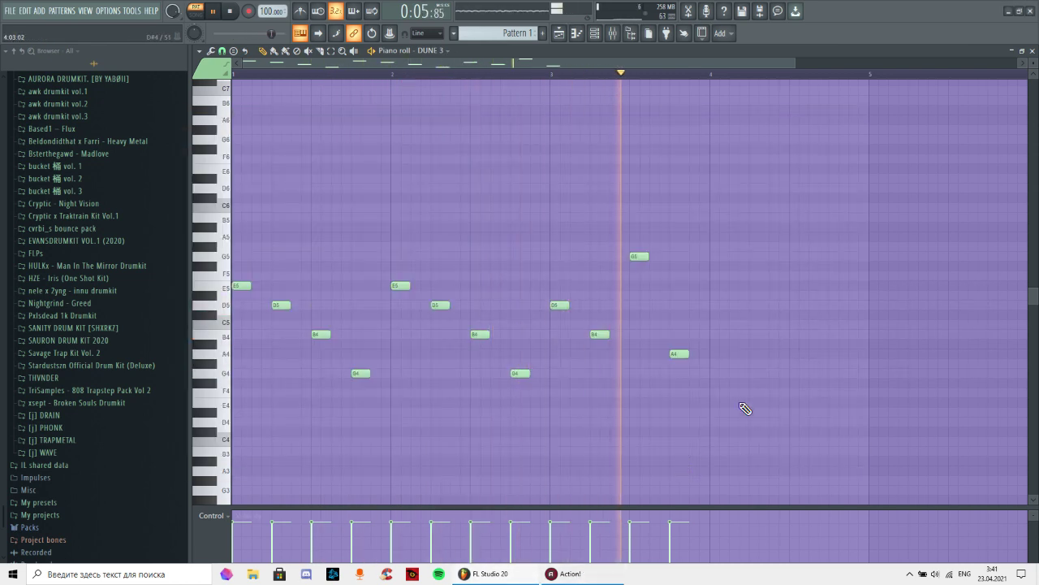
- Fill bar 4 with the evenly spaced descending notes G5, E5, D5 and B4
left_click(720, 336)
left_click_drag(720, 335, 717, 257)
left_click(756, 276)
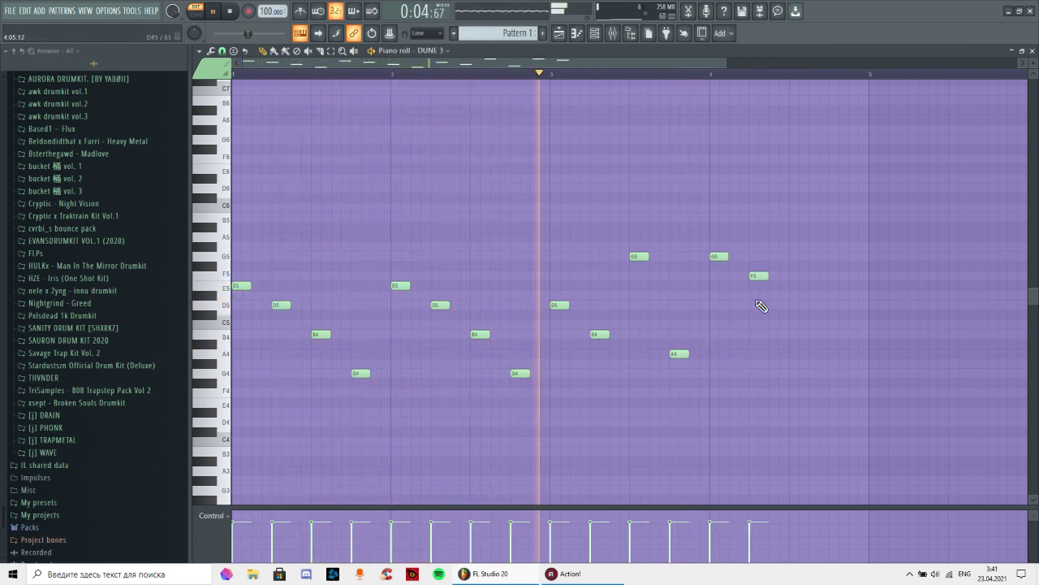
left_click_drag(759, 276, 760, 286)
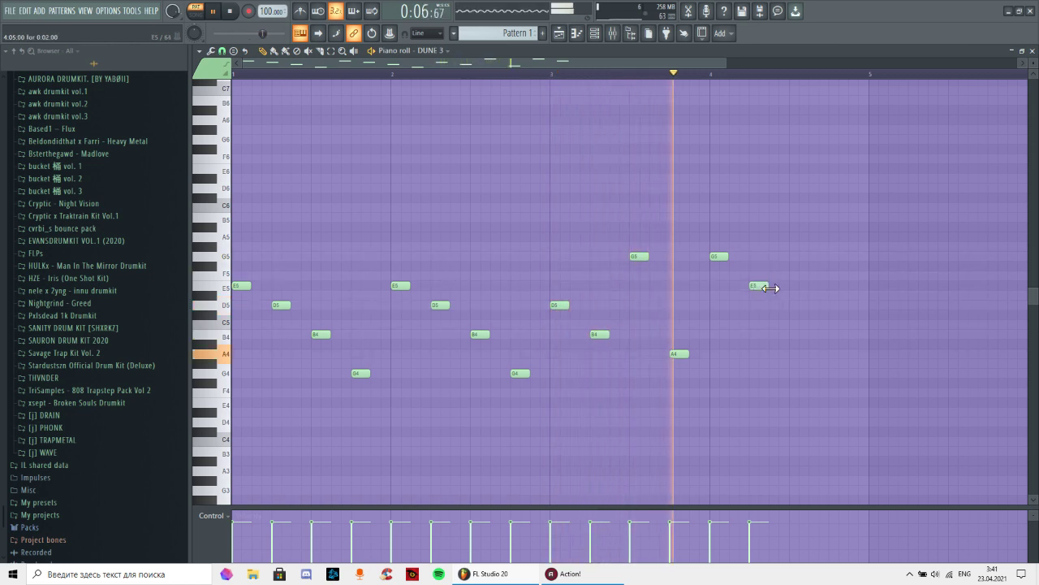
left_click(791, 306)
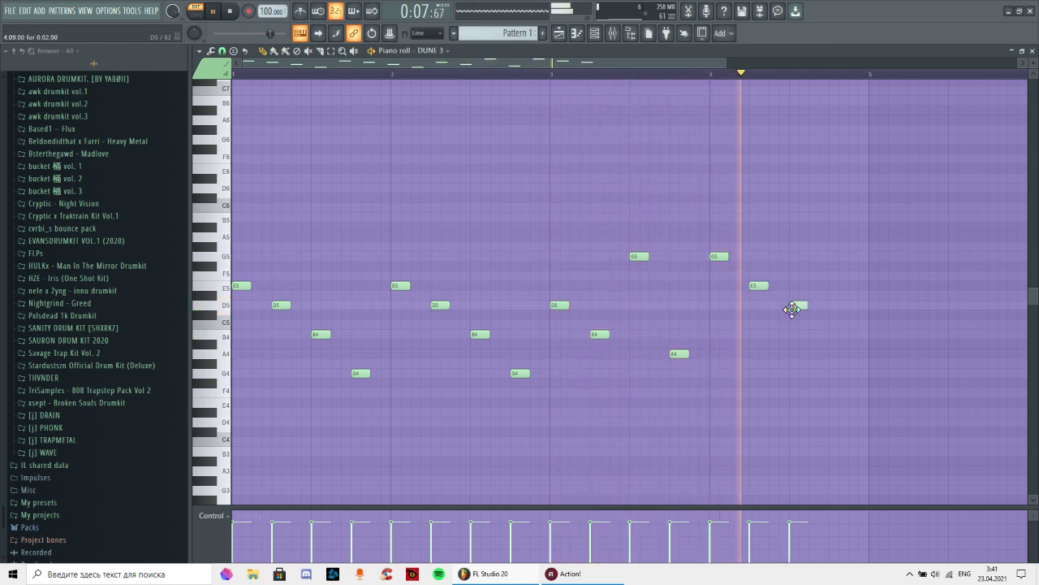
left_click(838, 326)
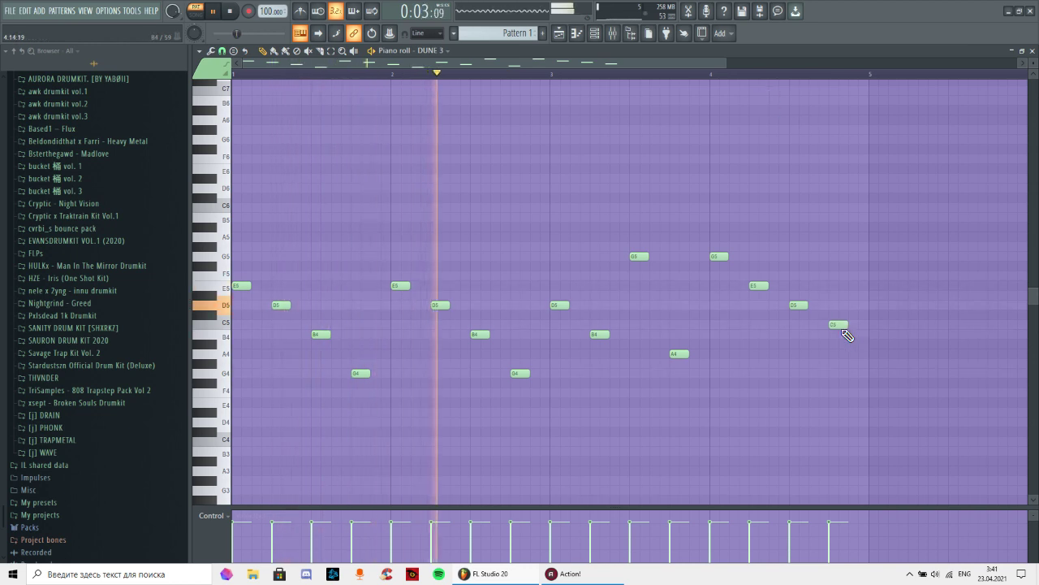
left_click_drag(840, 328, 840, 335)
- Add a short B5 note directly after the B4 note at the end of bar 4
scroll(898, 86, "down", 2)
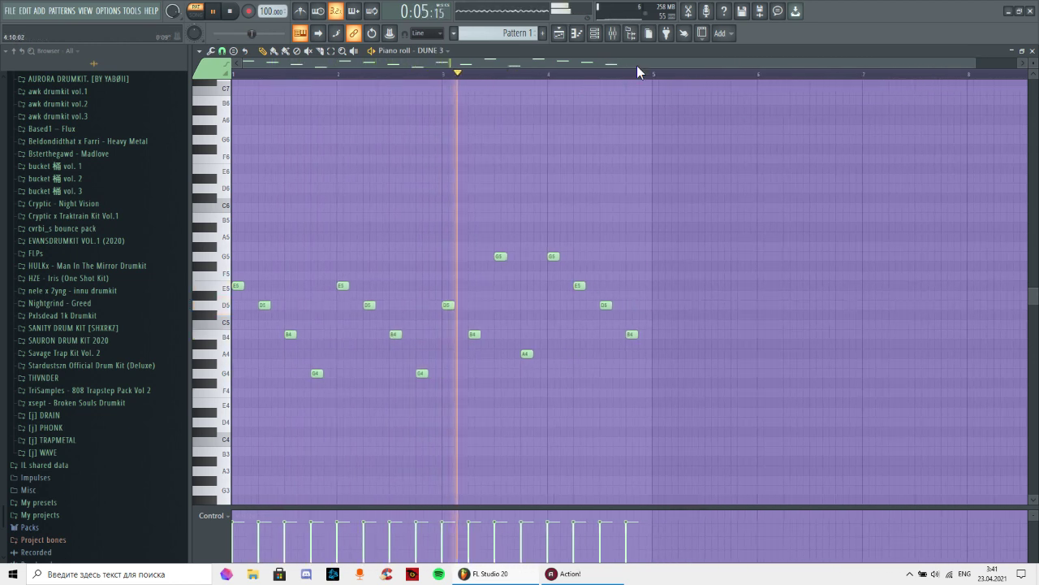
scroll(644, 85, "up", 3)
scroll(645, 84, "down", 3)
scroll(656, 81, "up", 4)
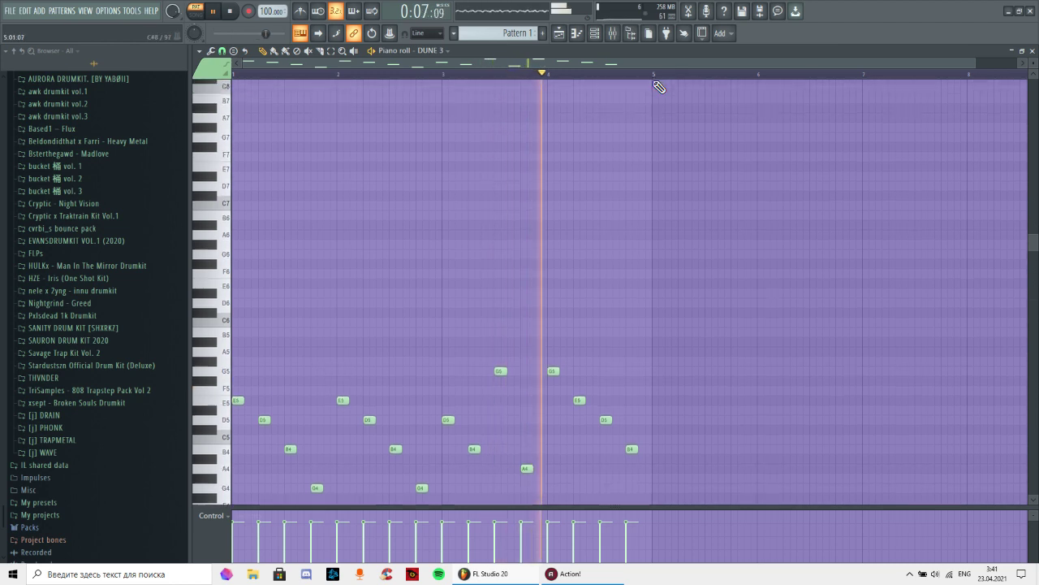
scroll(656, 81, "down", 3)
scroll(683, 78, "up", 3)
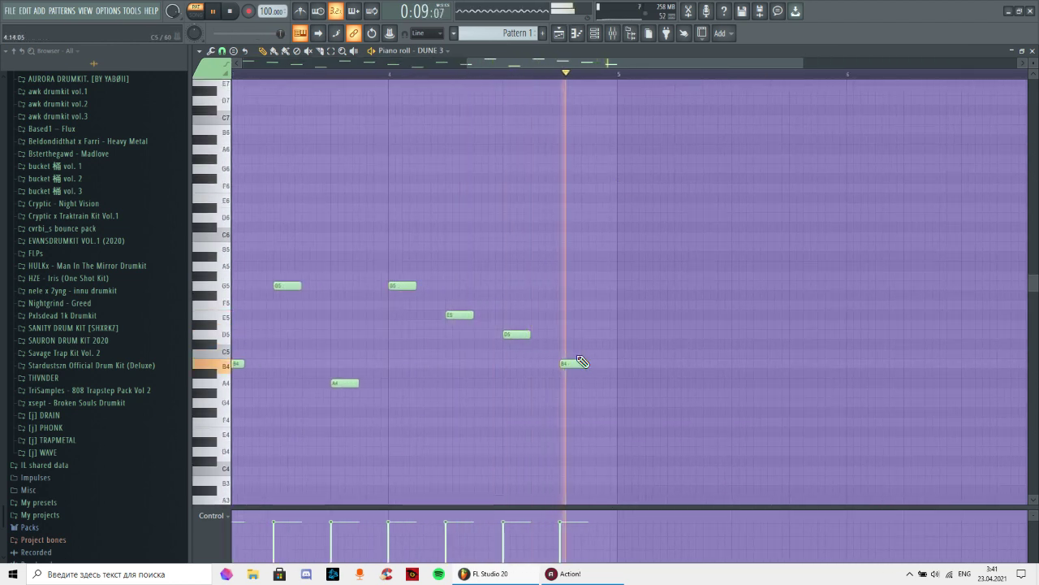
scroll(598, 323, "up", 1)
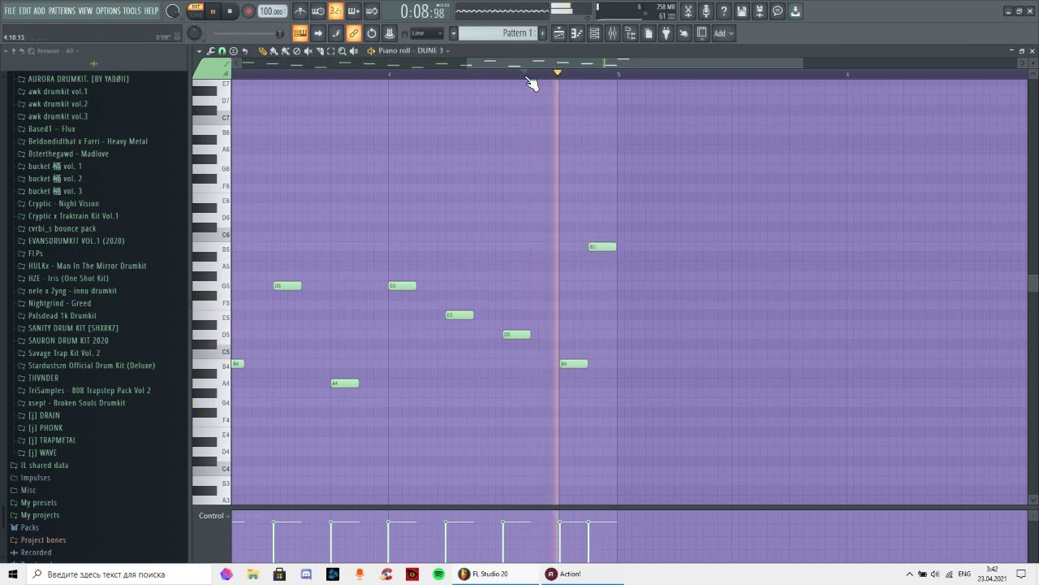
scroll(535, 84, "down", 3)
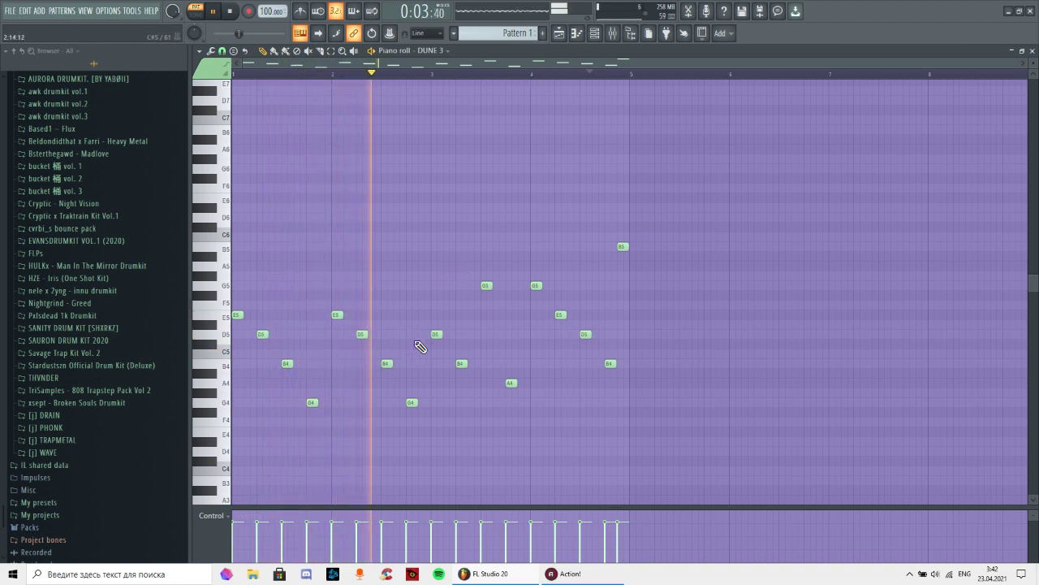
left_click(461, 305)
right_click(467, 307)
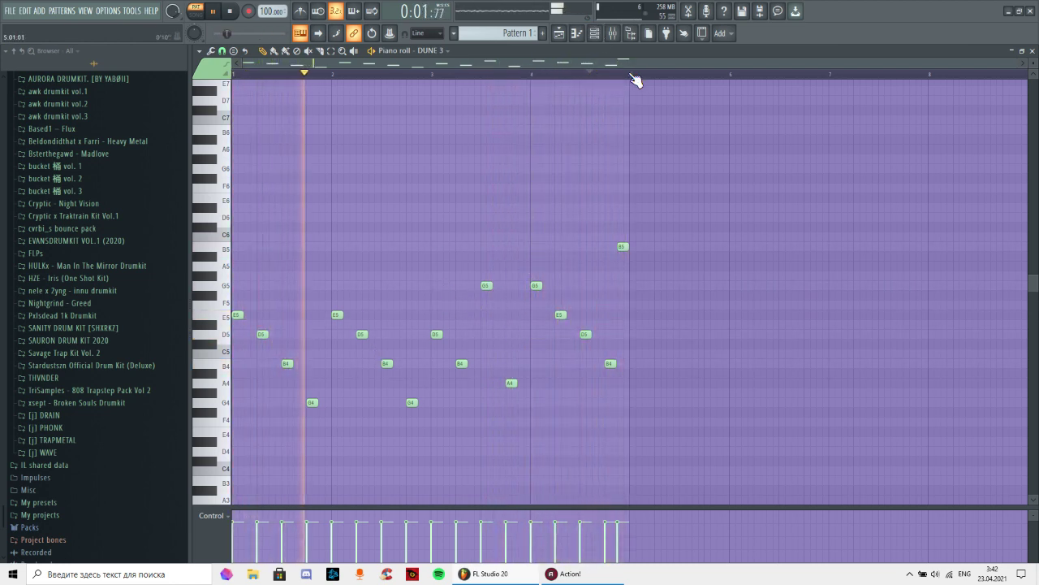
- Duplicate the whole four-bar melody into bars 5 to 8 and deselect the copied notes
scroll(625, 77, "up", 3)
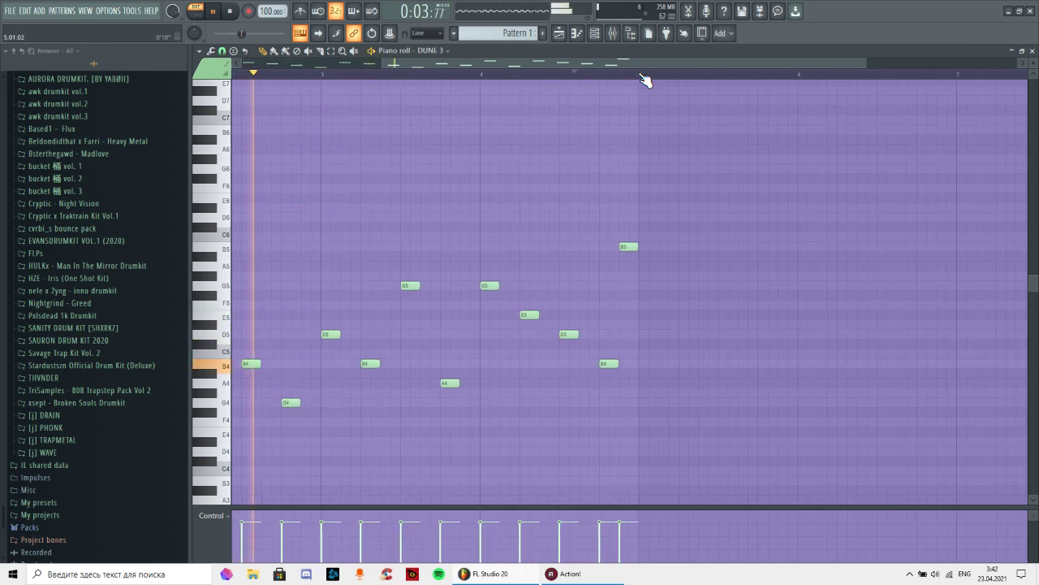
scroll(644, 77, "down", 3)
key("ctrl+a")
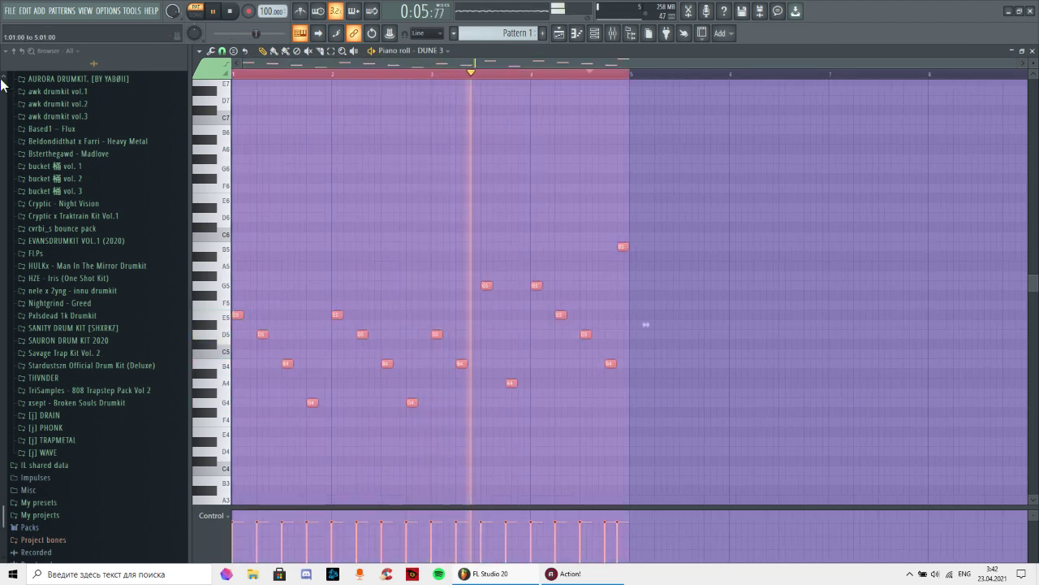
key("ctrl+b")
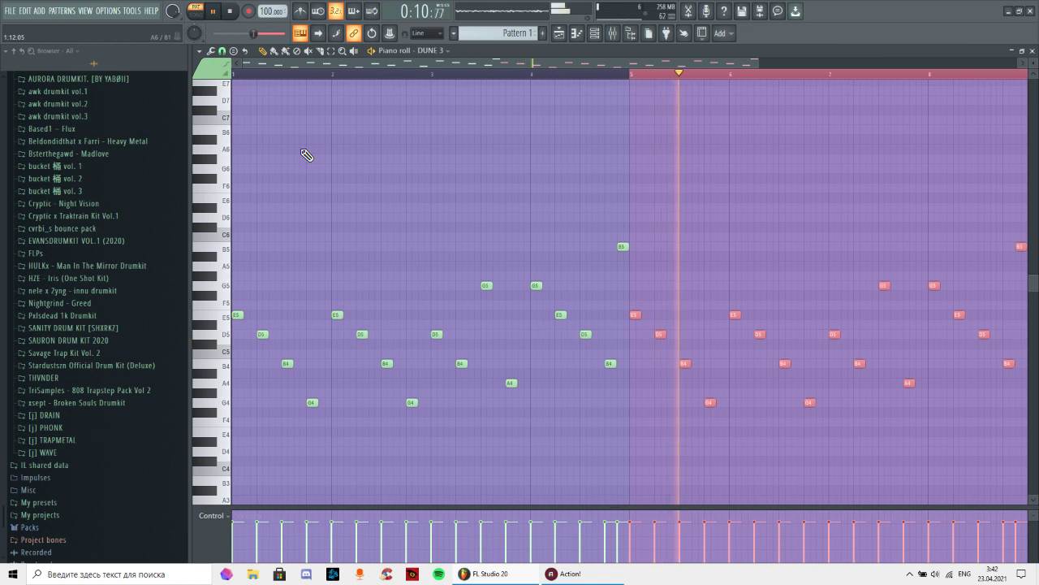
left_click(360, 76)
scroll(359, 77, "down", 3)
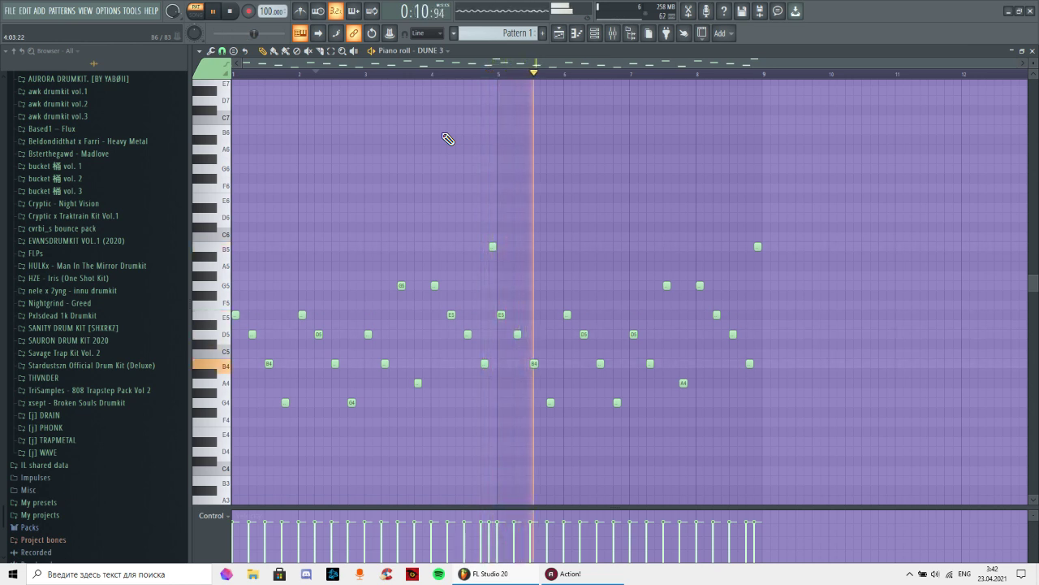
- Show the channel rack and add a new Serum channel below DUNE 3
left_click(598, 34)
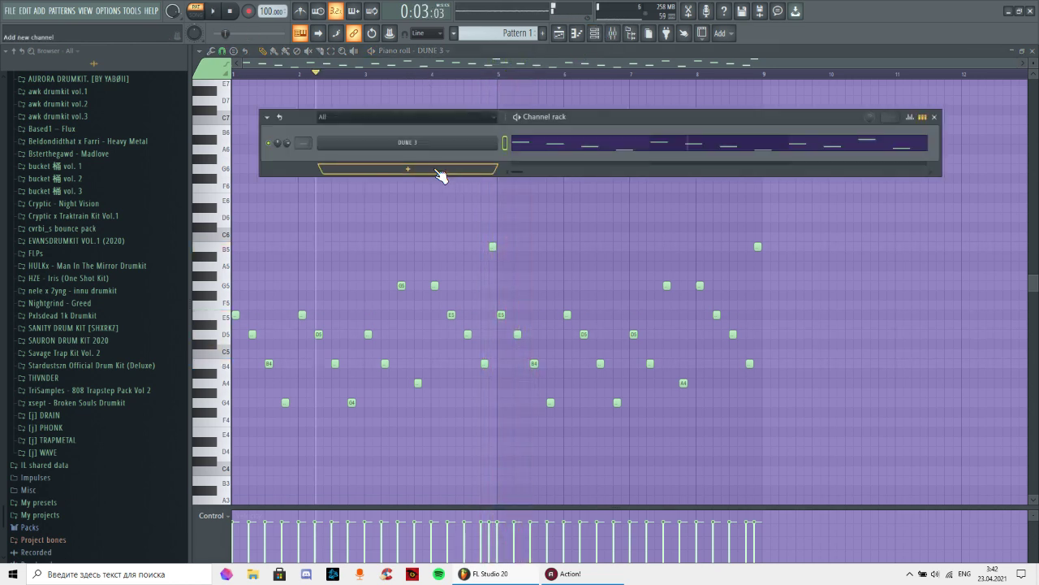
left_click(441, 175)
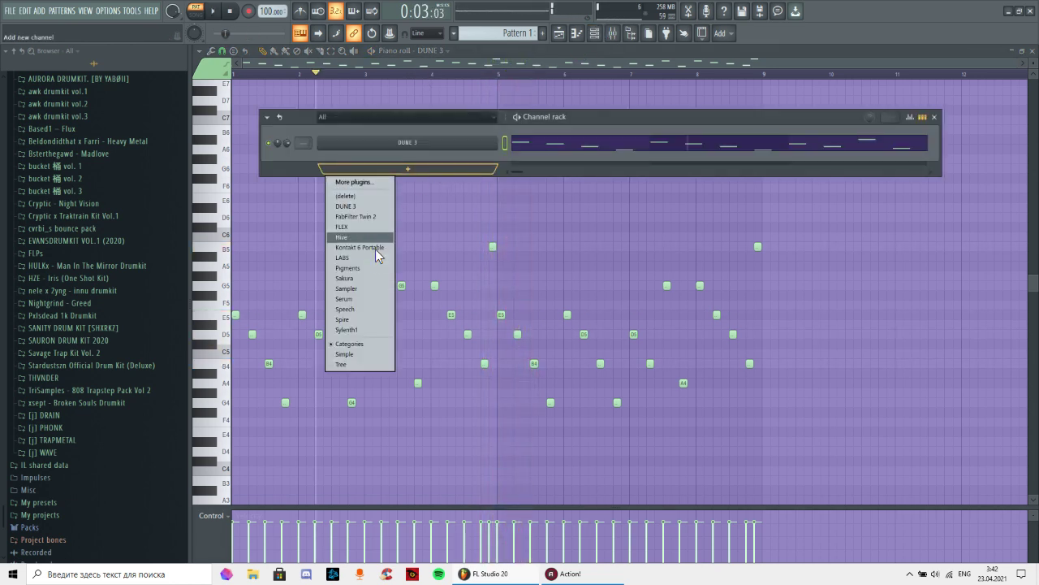
left_click(358, 297)
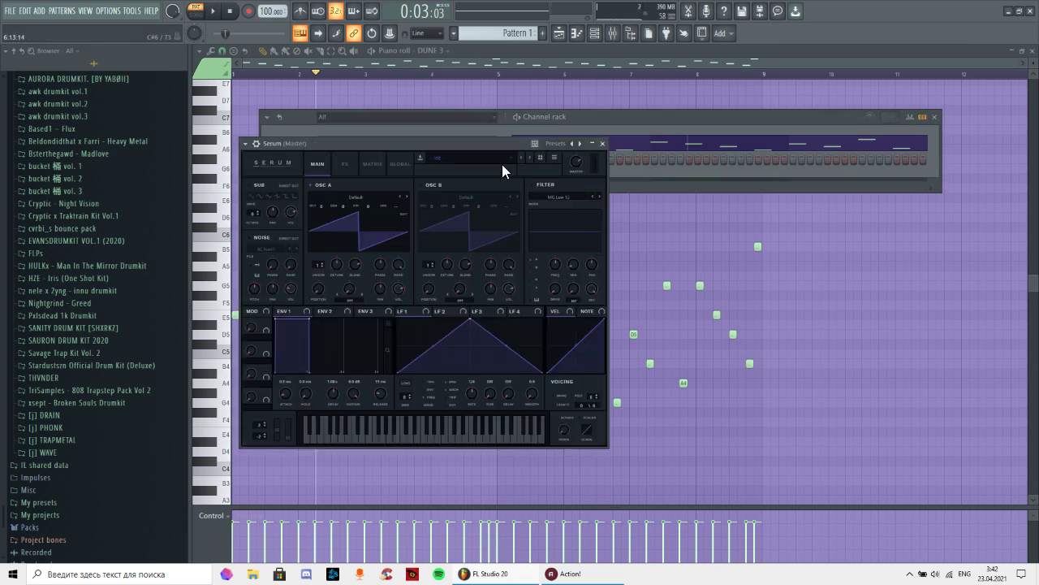
- Load the user preset MYSTXRIVL Reese Bass 2 in Serum and audition it with a few notes
left_click(497, 160)
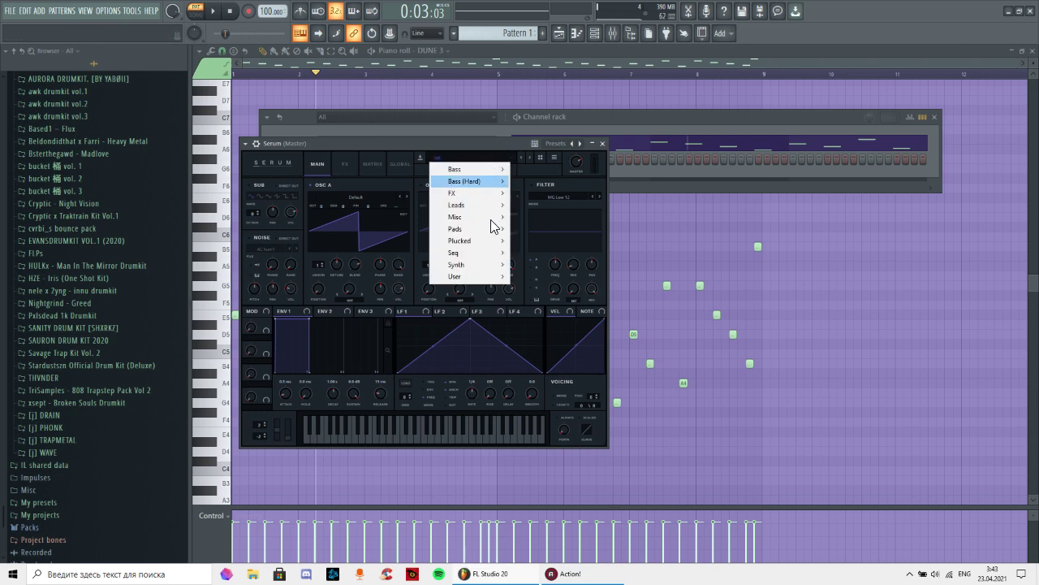
mouse_move(470, 278)
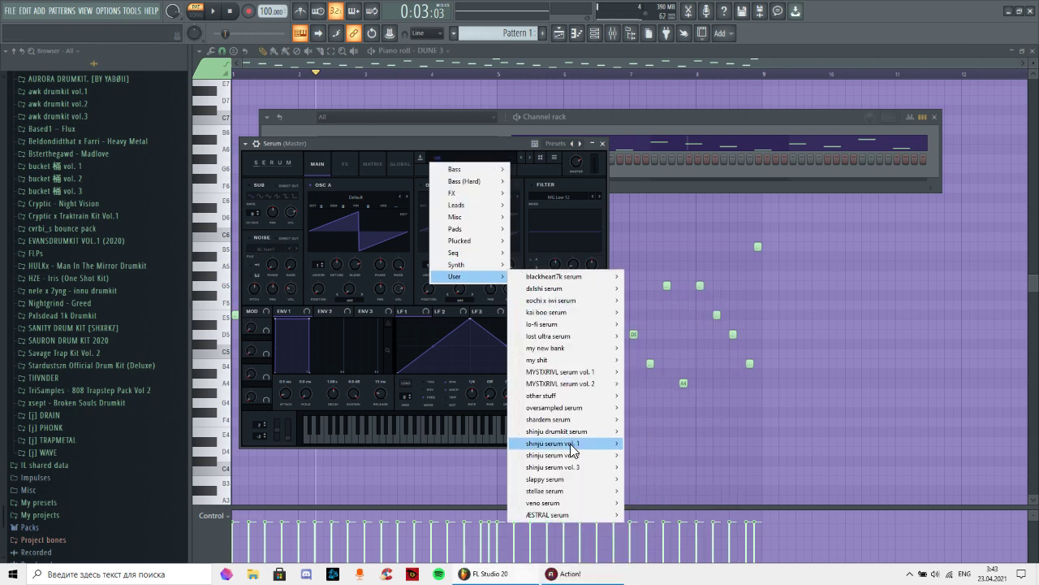
mouse_move(572, 388)
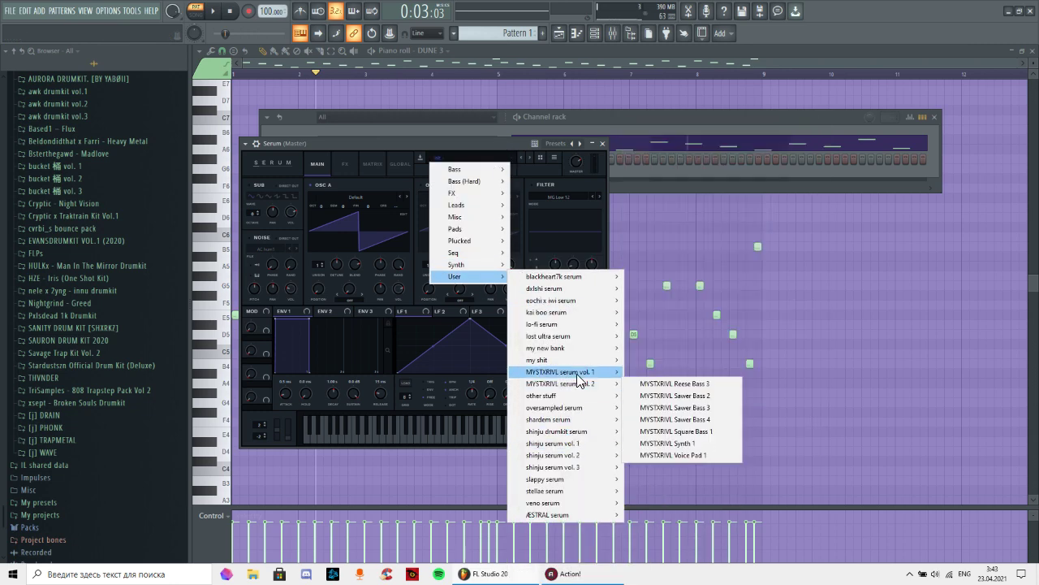
left_click(704, 397)
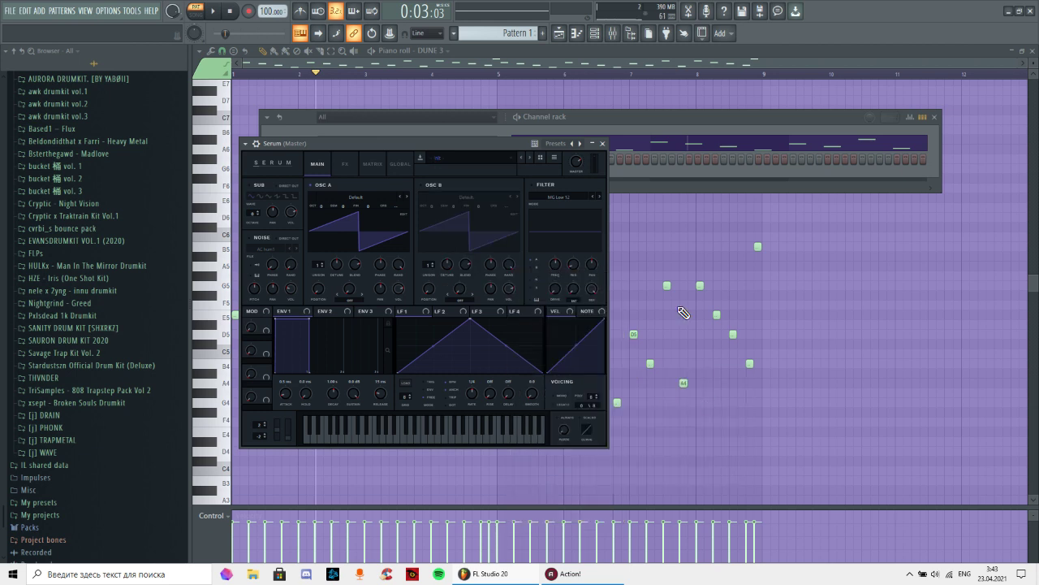
left_click(518, 158)
key("q")
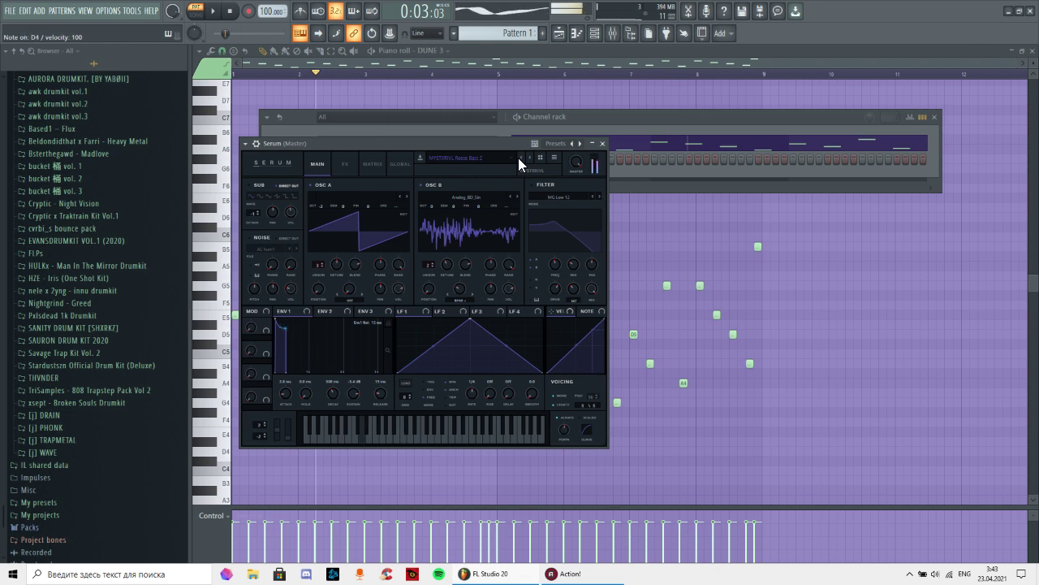
key("x")
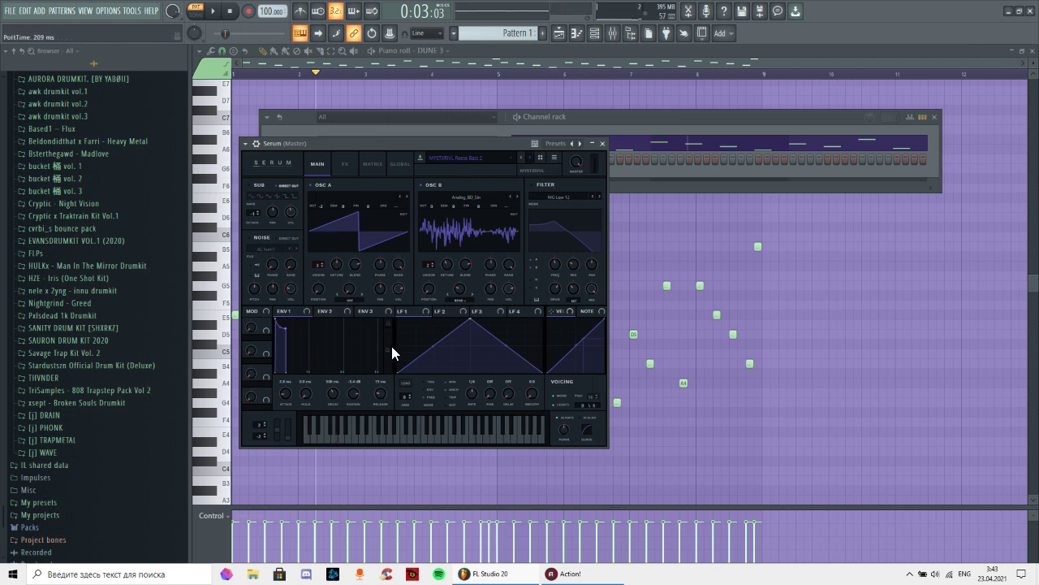
- Audition the MYSTXRIVL Reese Bass preset in Serum and open the Serum channel's piano roll
key("z")
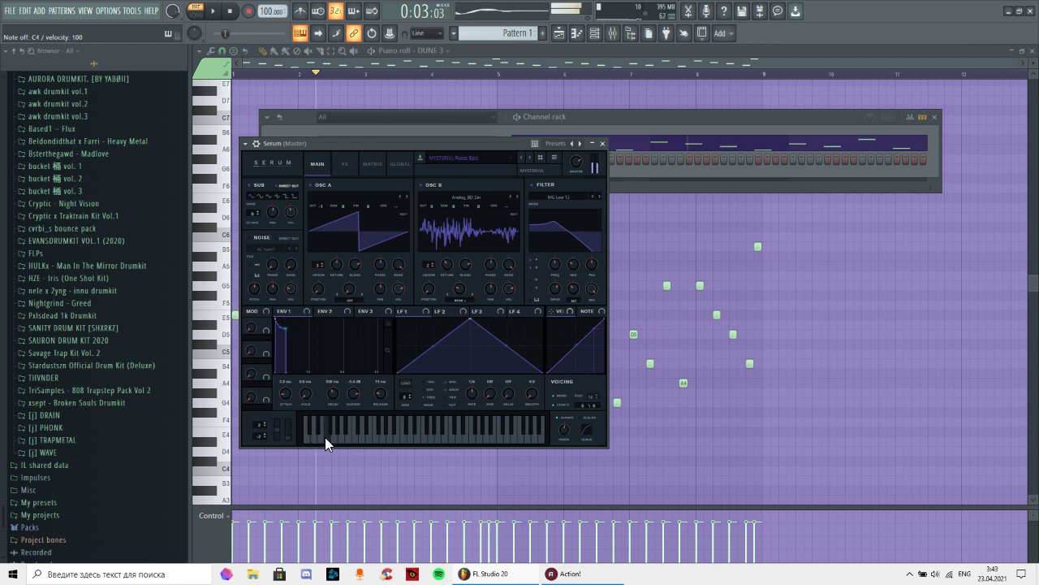
key("Escape")
right_click(476, 160)
left_click(502, 160)
scroll(222, 288, "down", 6)
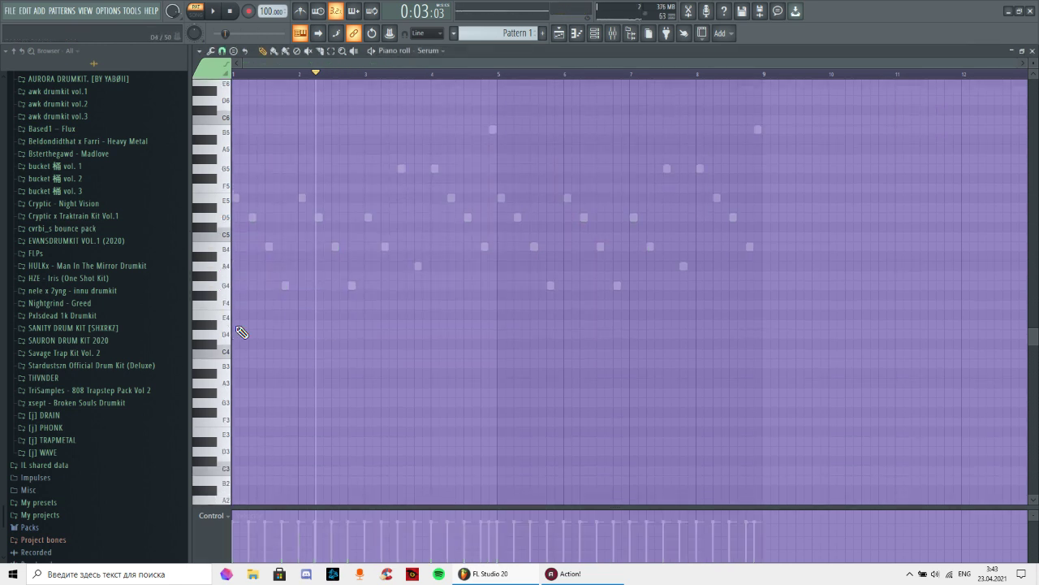
- Try a bass line with D3 across bars 1 and 2, a one-bar B2 in bar 3 and a one-bar F3 in bar 4
left_click(230, 364)
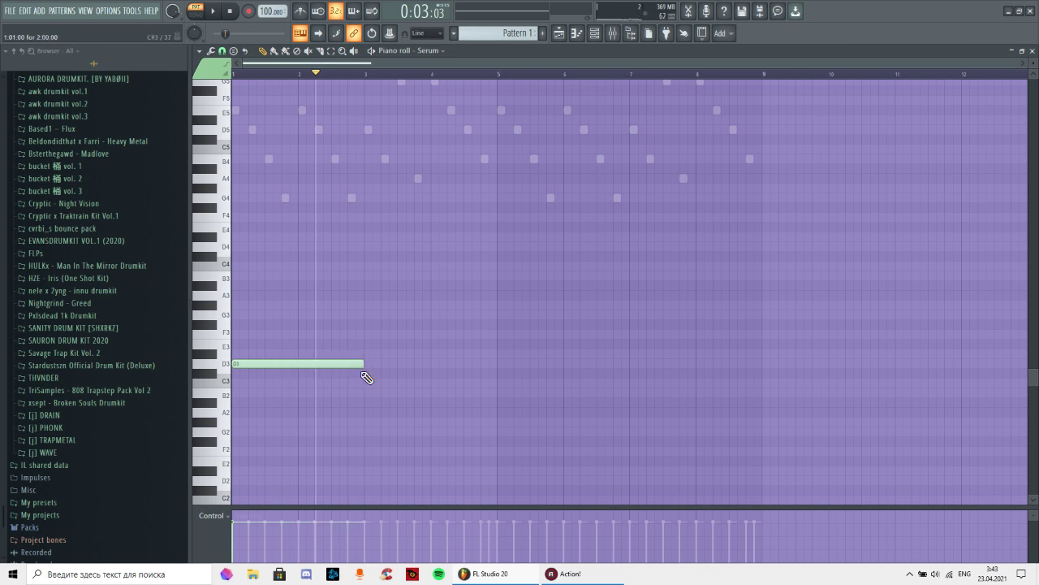
key("space")
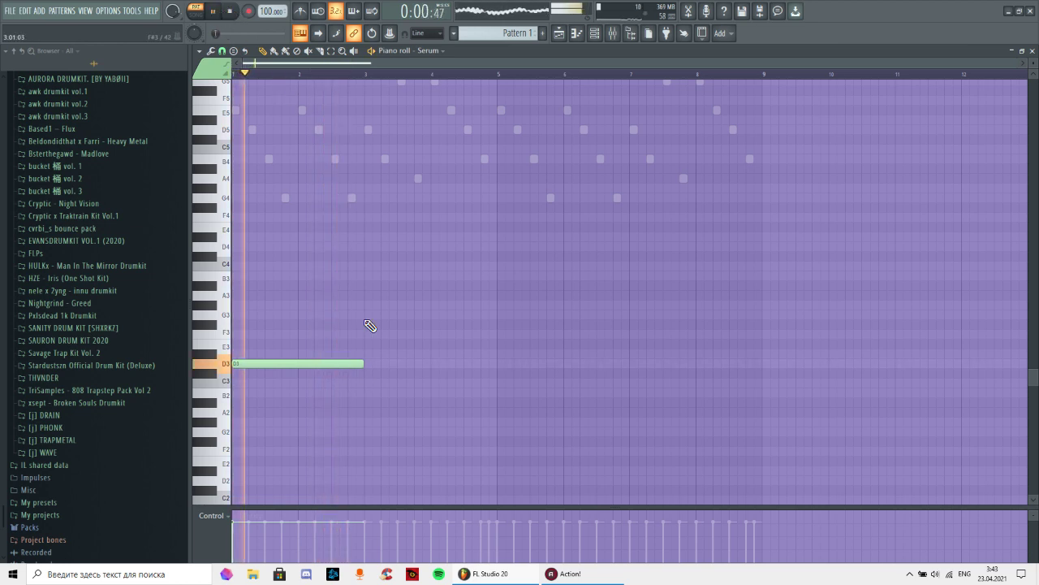
left_click(371, 381)
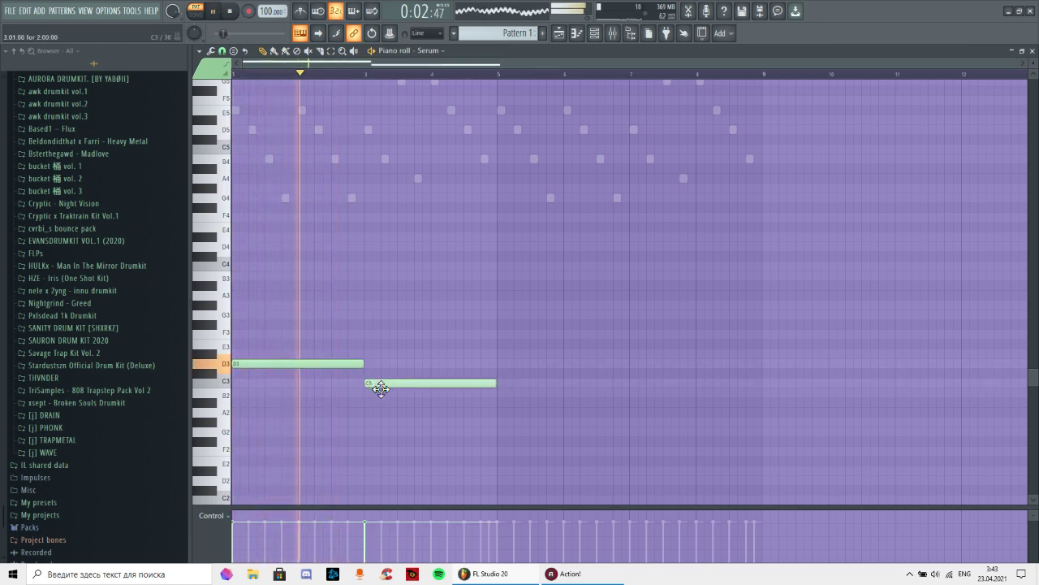
left_click_drag(378, 390, 381, 399)
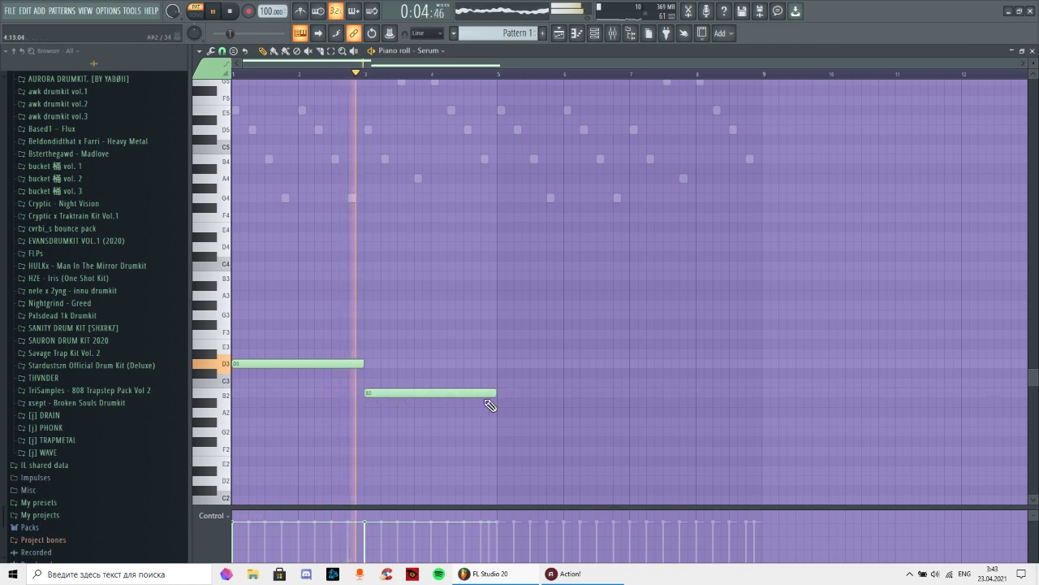
left_click_drag(487, 394, 432, 398)
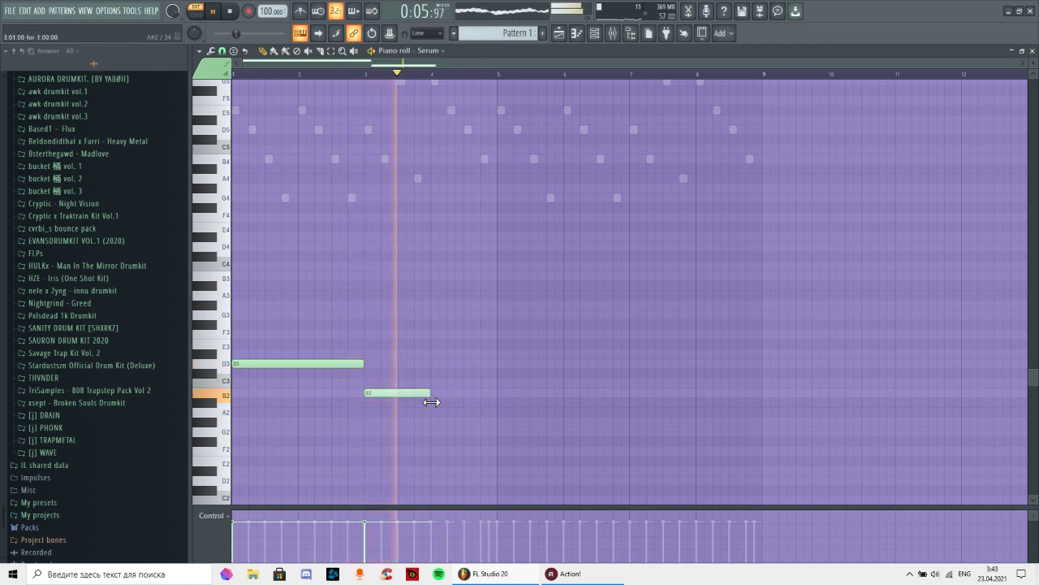
left_click(437, 335)
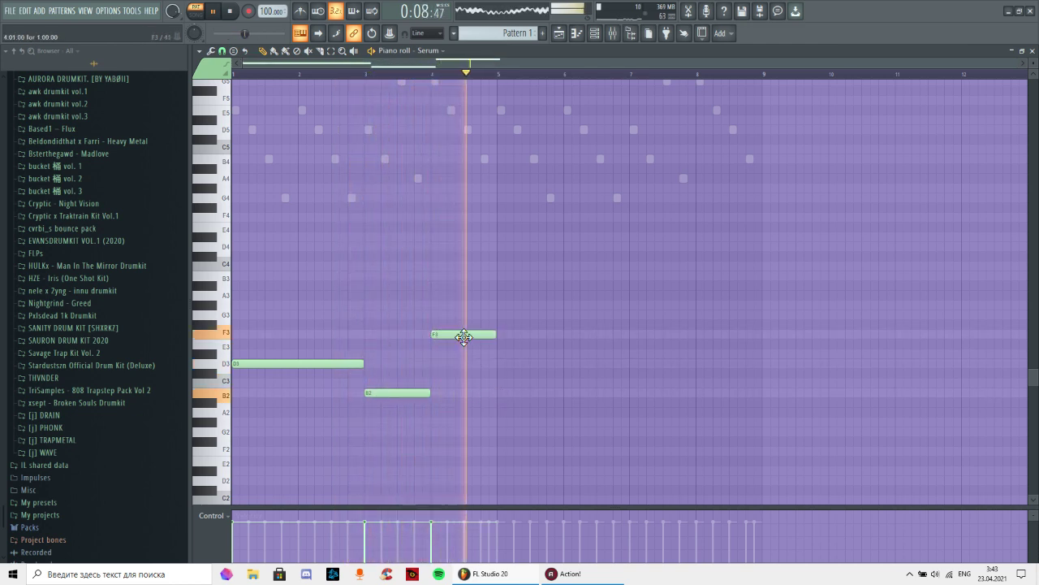
- Raise the three bass notes to F3, D3 and A3, and add a one-bar F3 note at bar 5 during playback
left_click_drag(353, 363, 348, 332)
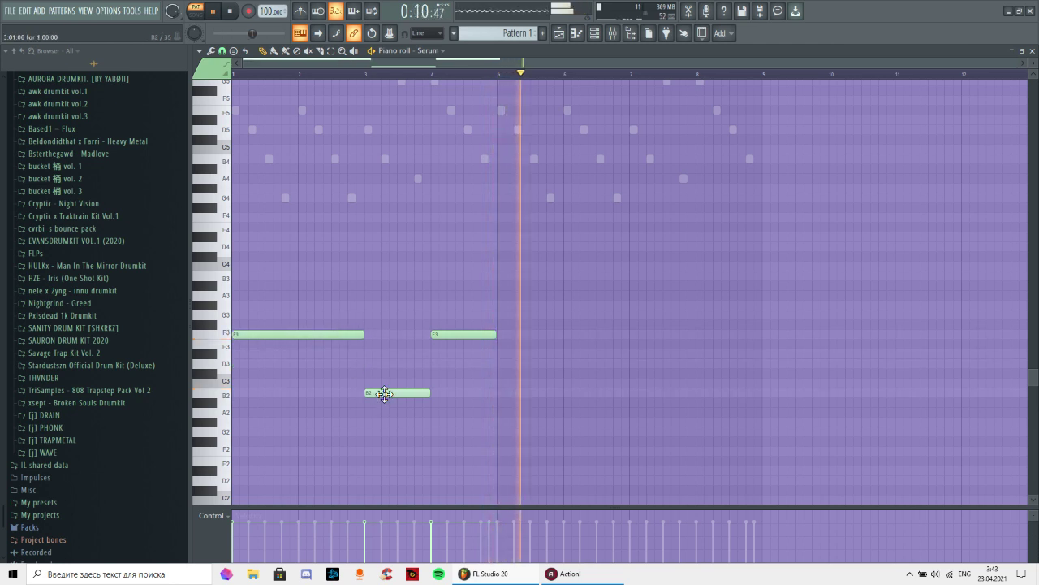
left_click_drag(384, 394, 386, 364)
left_click_drag(446, 336, 445, 295)
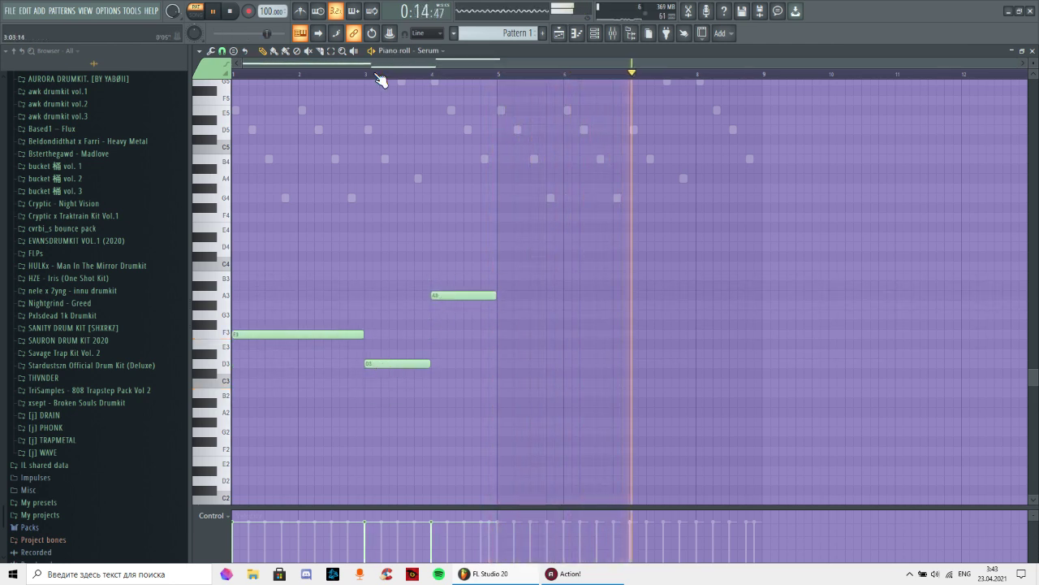
key("space")
key("space")
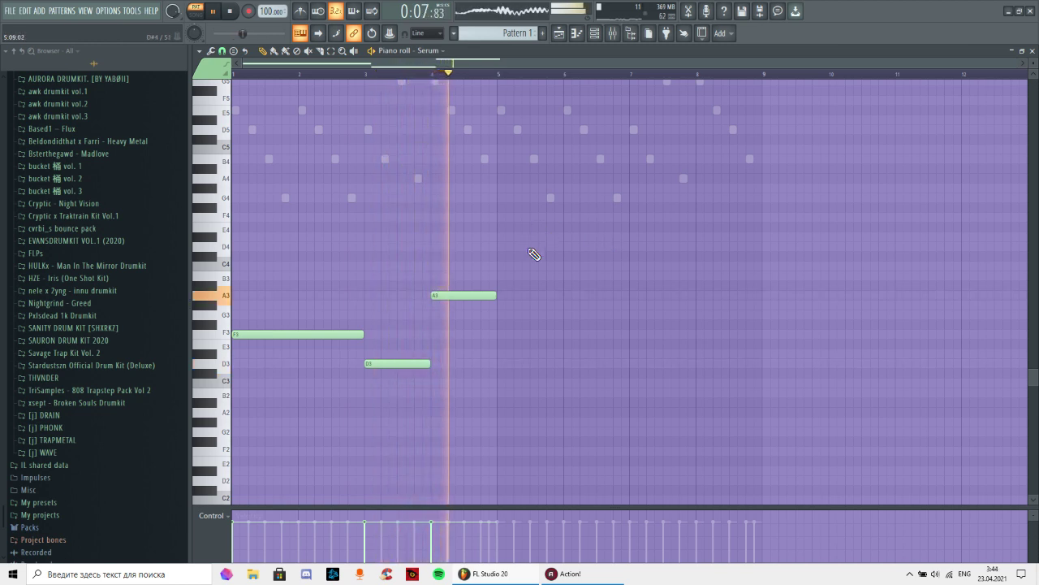
left_click(500, 335)
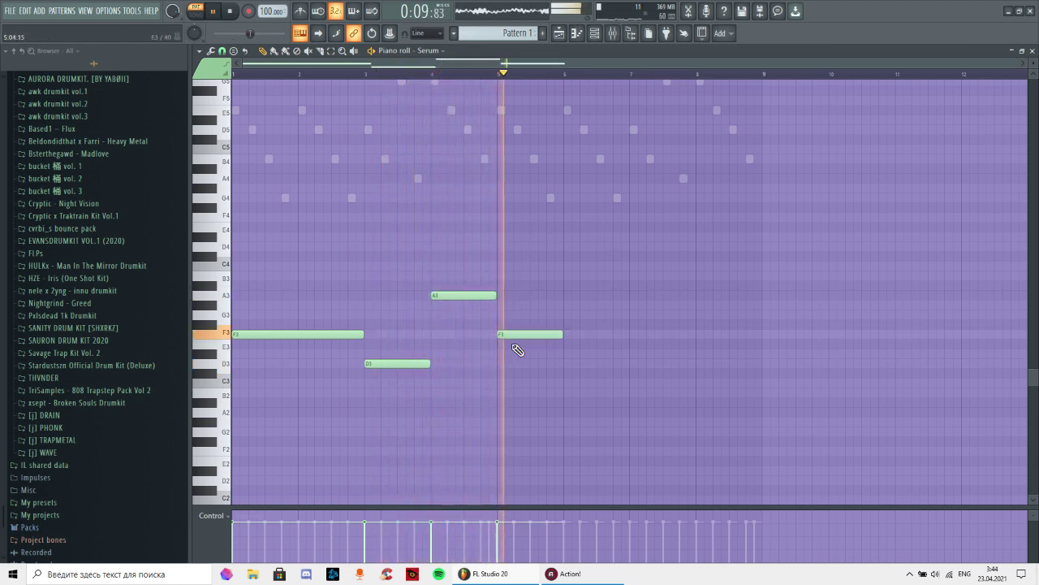
- Delete all the bass notes and restart the line with a D3 note across bars 1 and 2
right_click(554, 336)
right_click(463, 296)
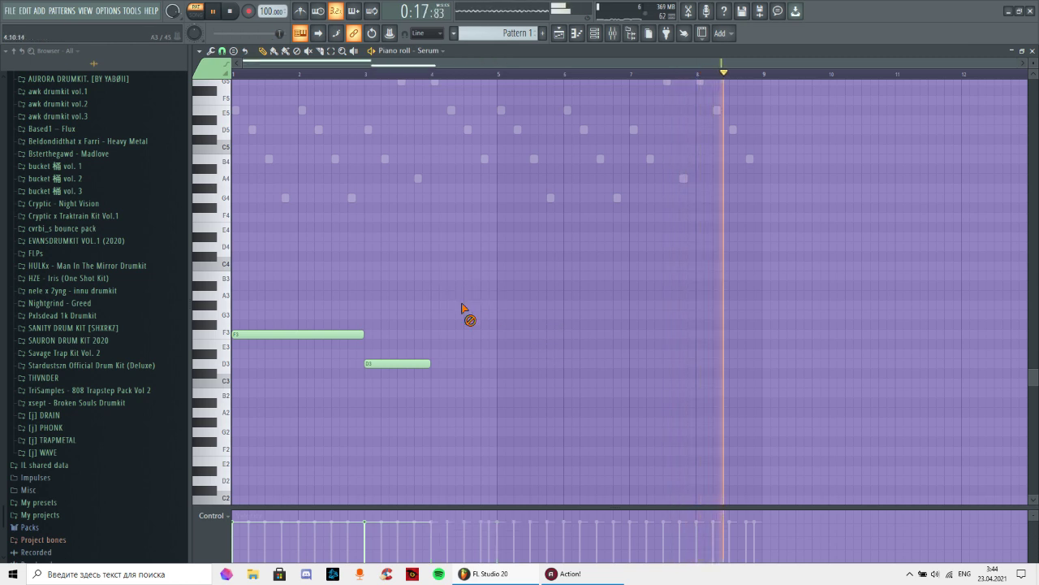
right_click(398, 363)
right_click(318, 333)
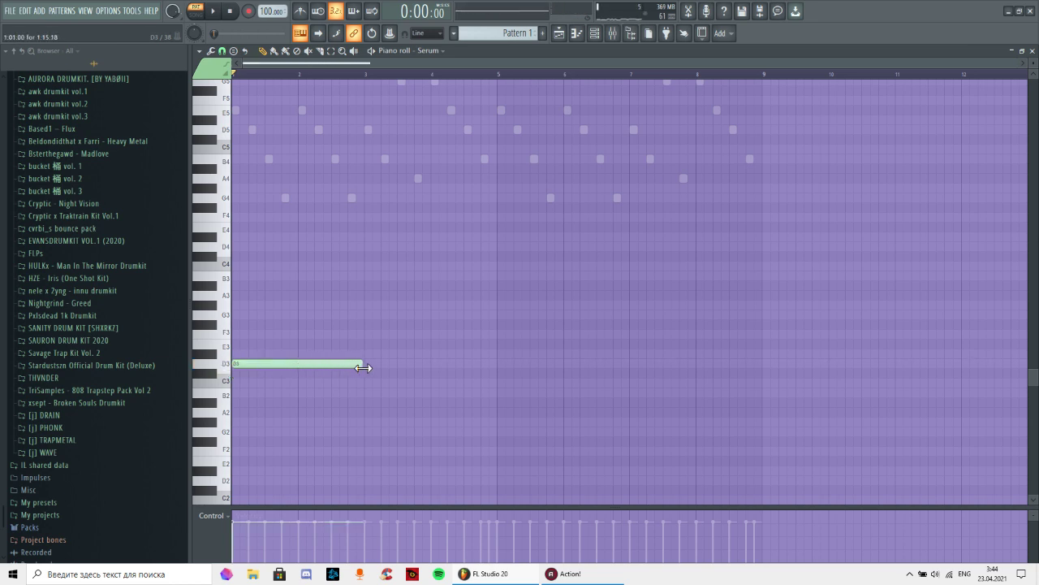
- Add a one-bar C3 bass note in bar 3 and a one-bar G3 note in bar 4
left_click(371, 382)
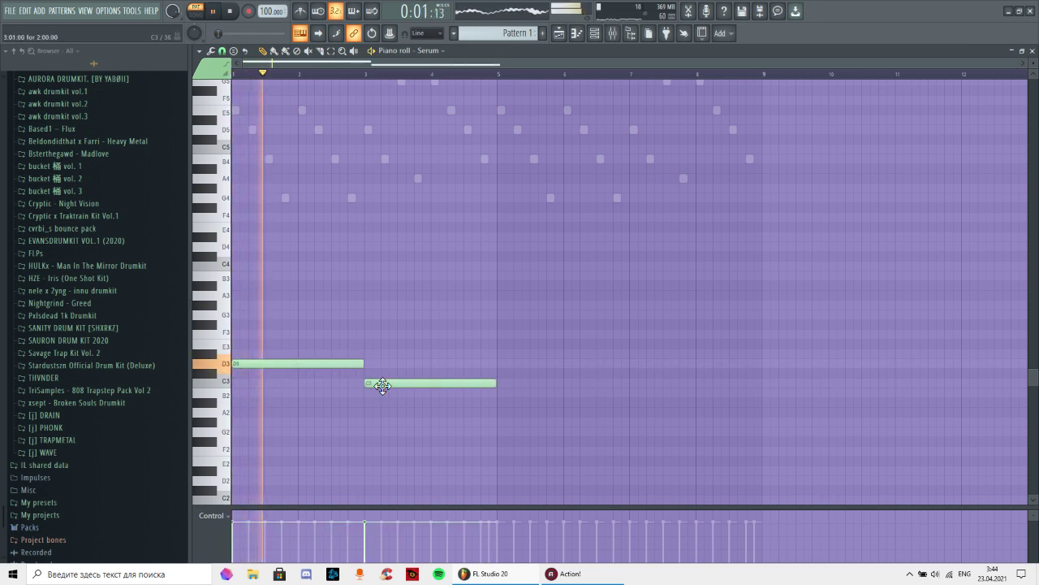
left_click_drag(497, 383, 428, 387)
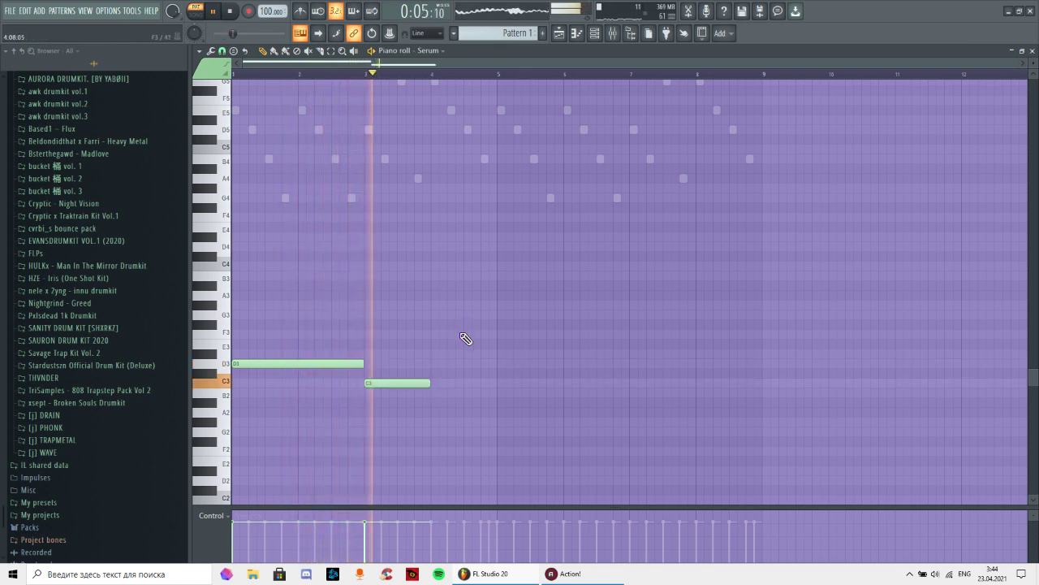
left_click(438, 306)
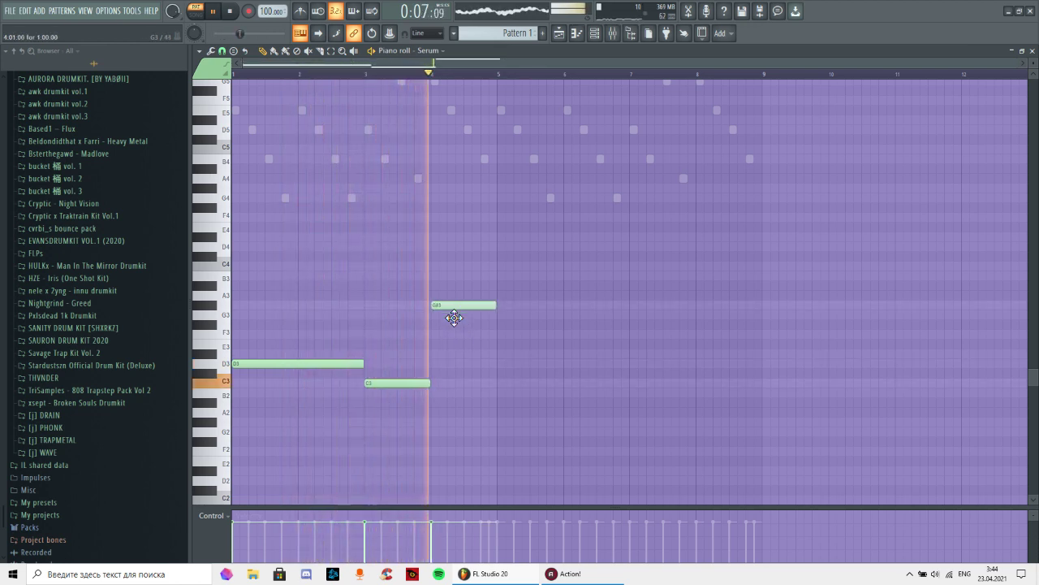
left_click_drag(453, 306, 456, 321)
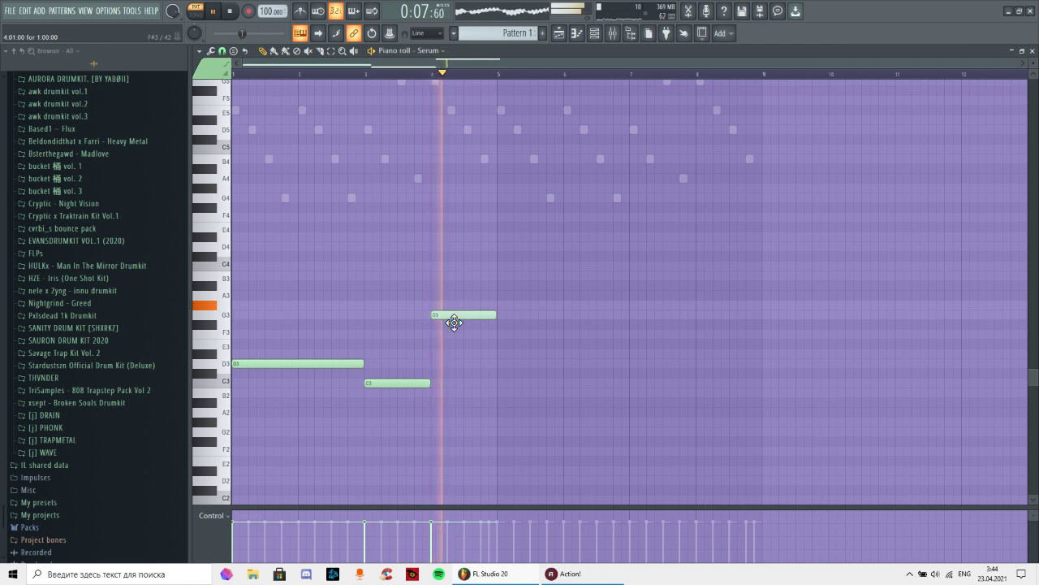
- Add a two-bar A2 bass note starting at bar 5 and a two-bar C3 note starting at bar 7
left_click(508, 364)
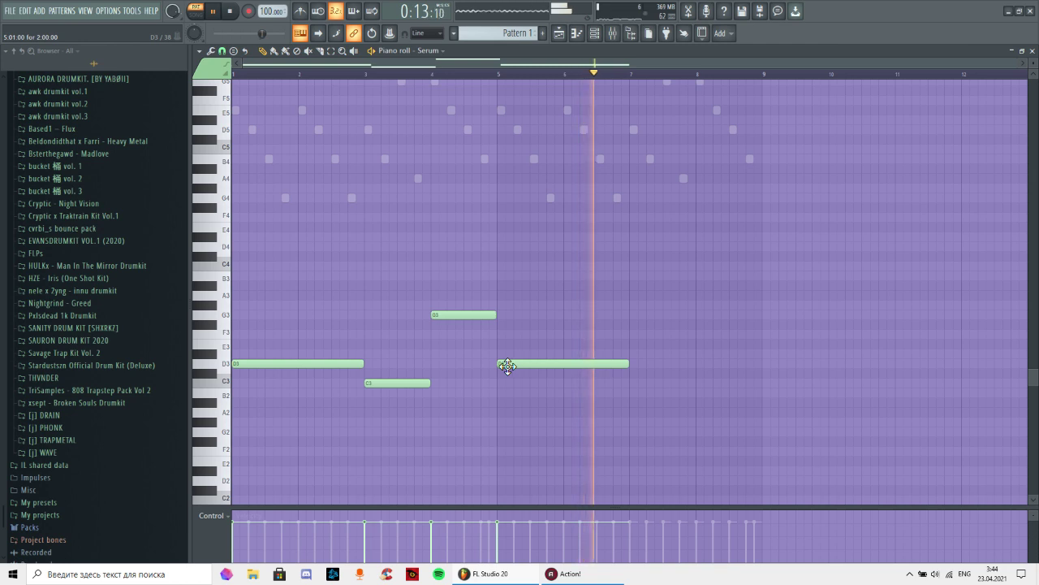
left_click_drag(507, 364, 514, 415)
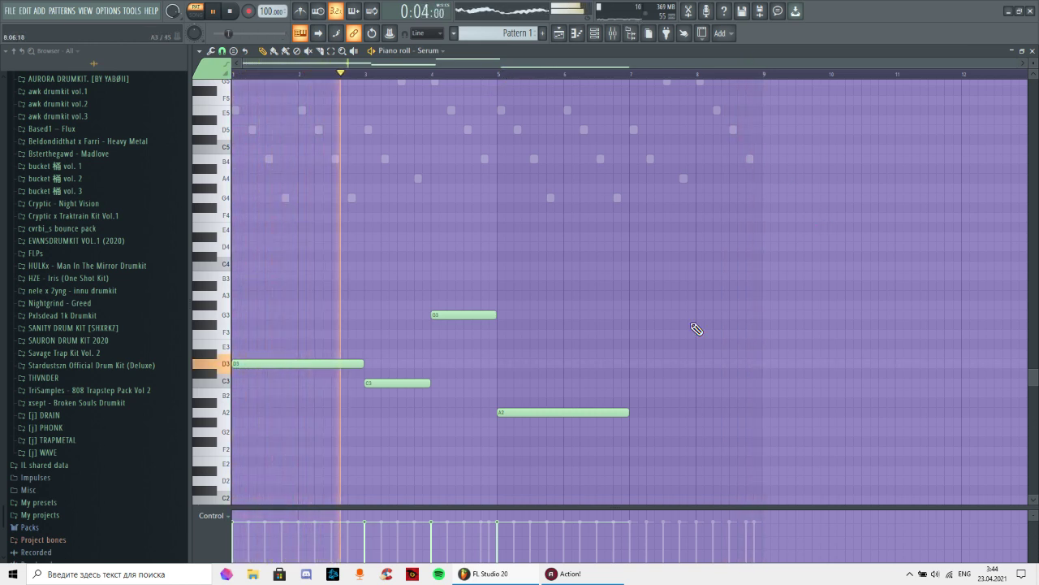
left_click(631, 384)
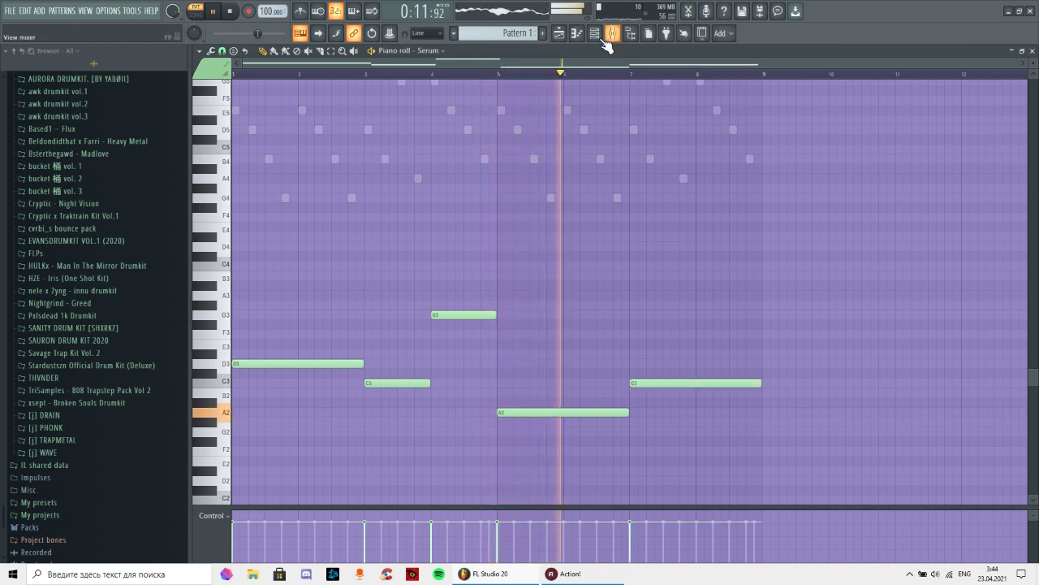
- Raise the Serum channel's volume to 84% and enable the Compressor in Serum's effects
left_click(683, 32)
scroll(285, 158, "up", 3)
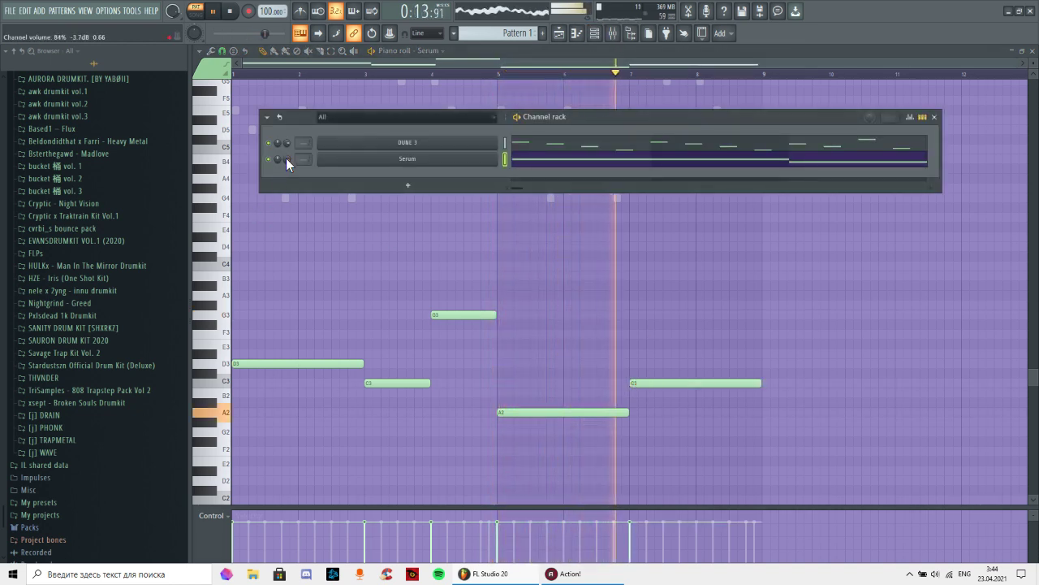
left_click(410, 163)
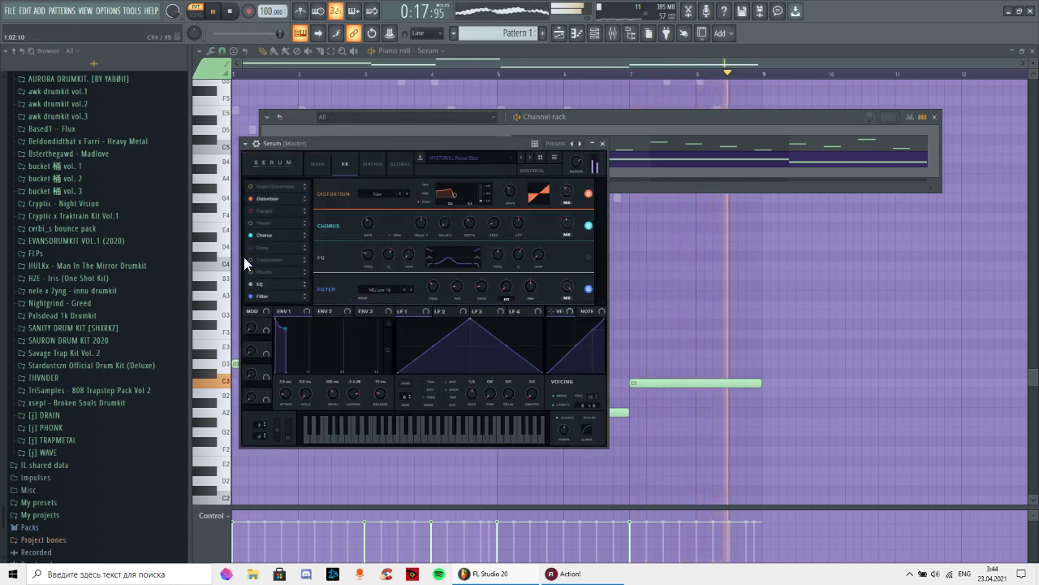
left_click(251, 260)
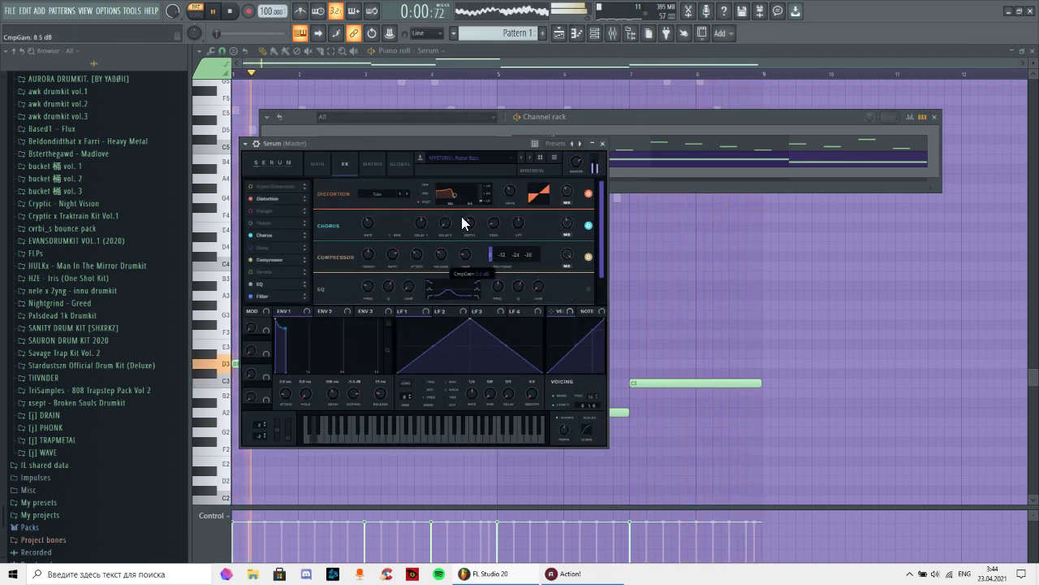
- Set Serum's compressor gain to 0.3 dB and enable multiband mode with the mid band at 200%
left_click_drag(461, 216, 463, 245)
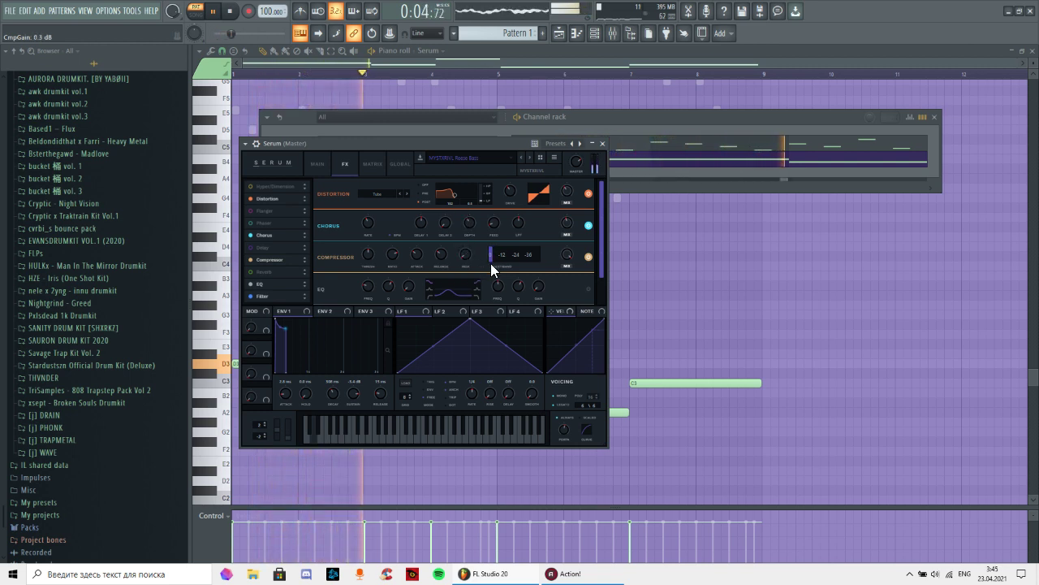
left_click(491, 265)
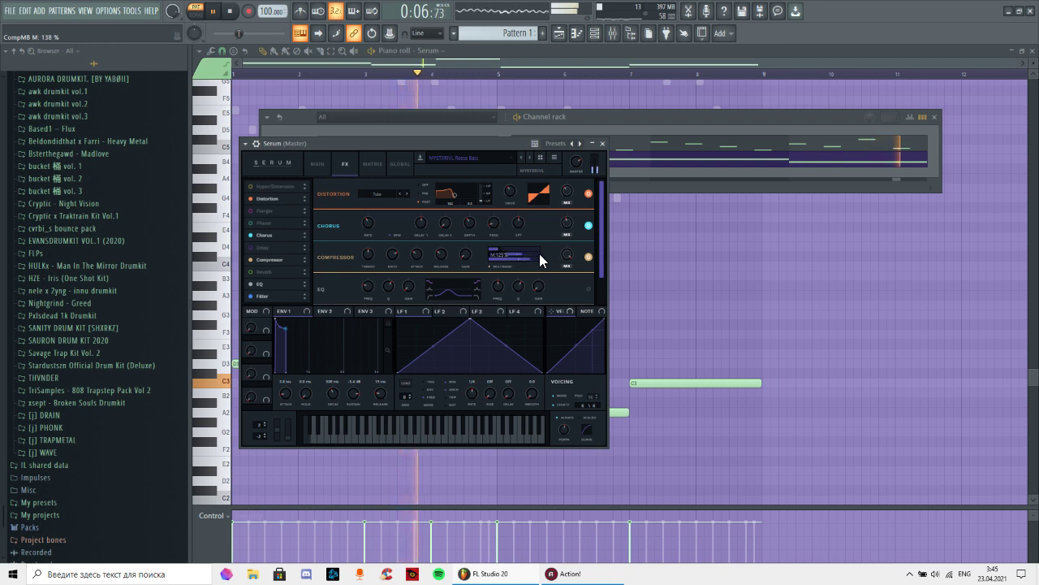
mouse_move(549, 256)
left_mouse_down()
mouse_move(527, 258)
mouse_move(548, 255)
left_mouse_up()
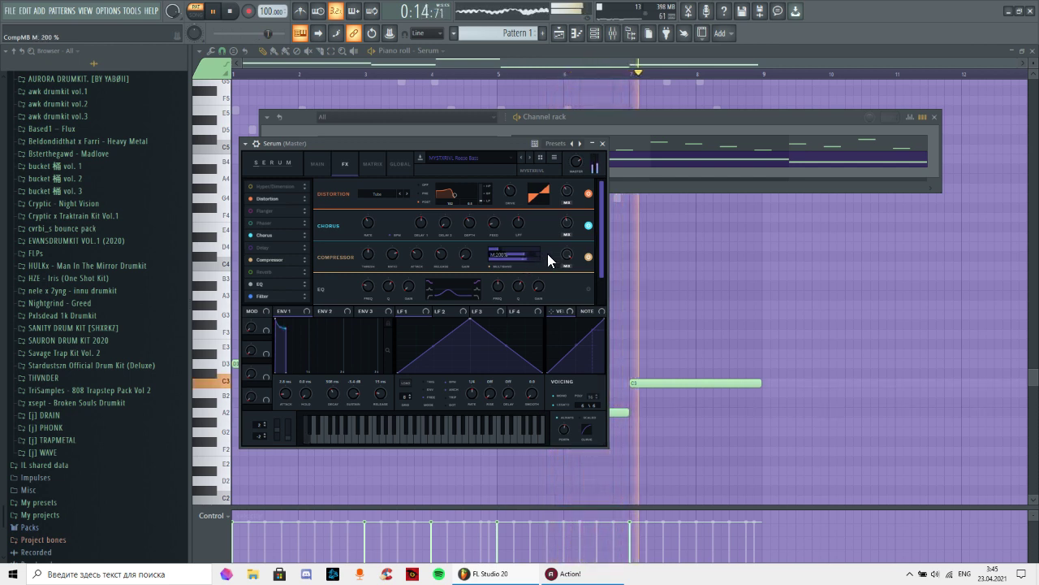
- Adjust Serum's portamento time and set its curve to -34%, then close Serum and the channel rack
left_click_drag(562, 428, 562, 431)
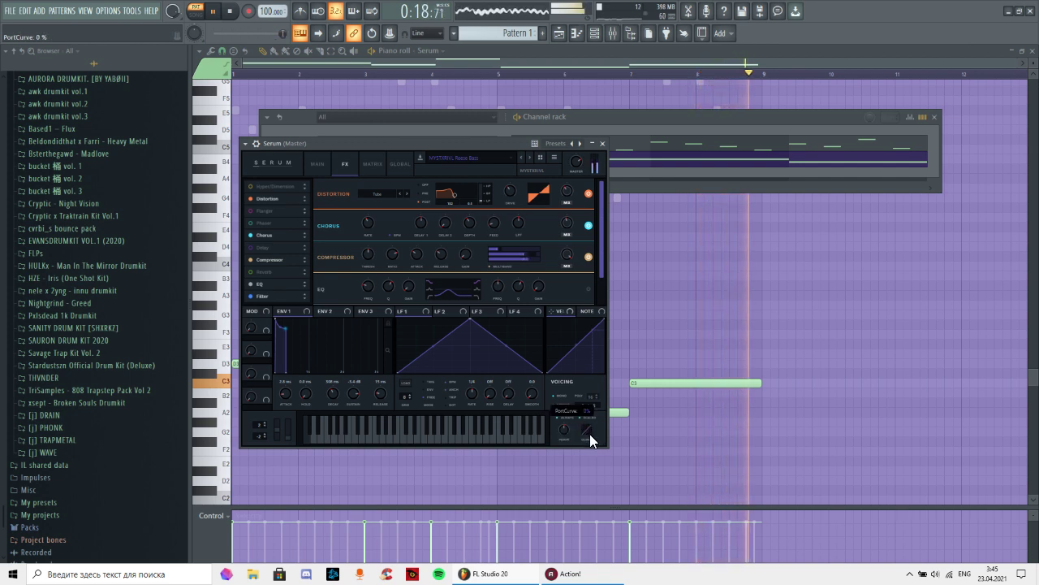
left_click_drag(588, 433, 599, 444)
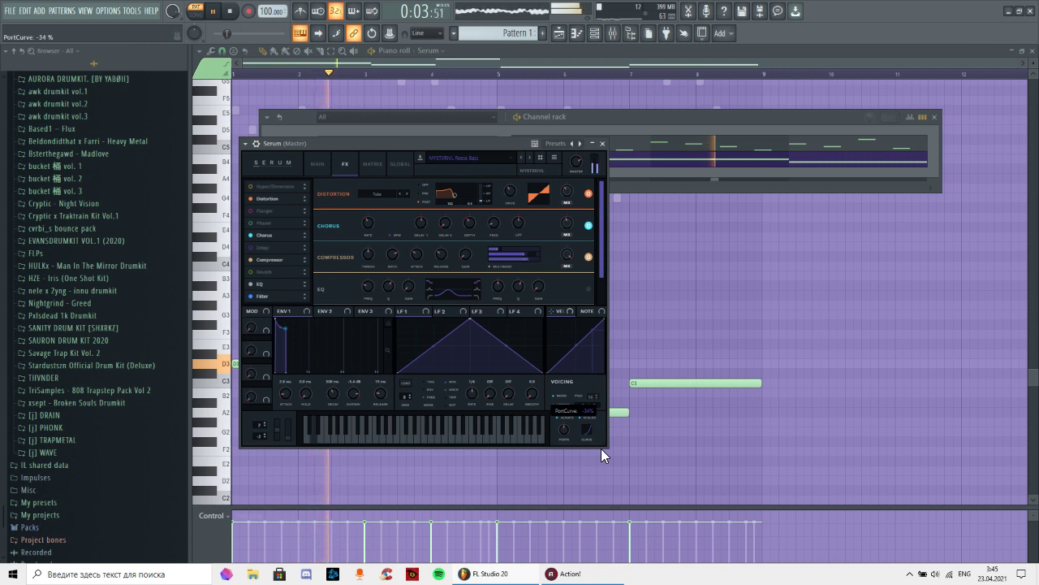
left_click(603, 143)
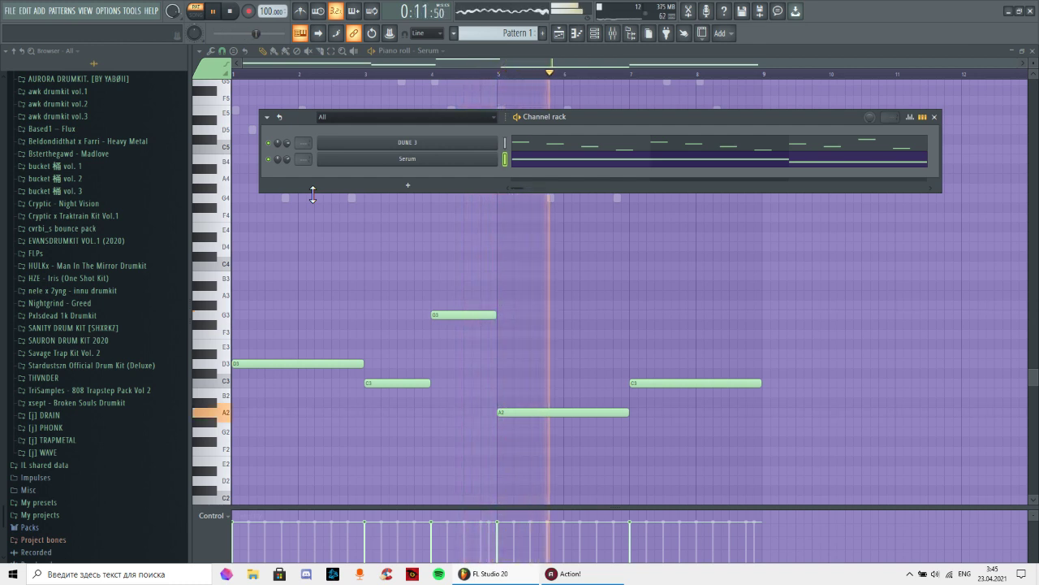
key("F6")
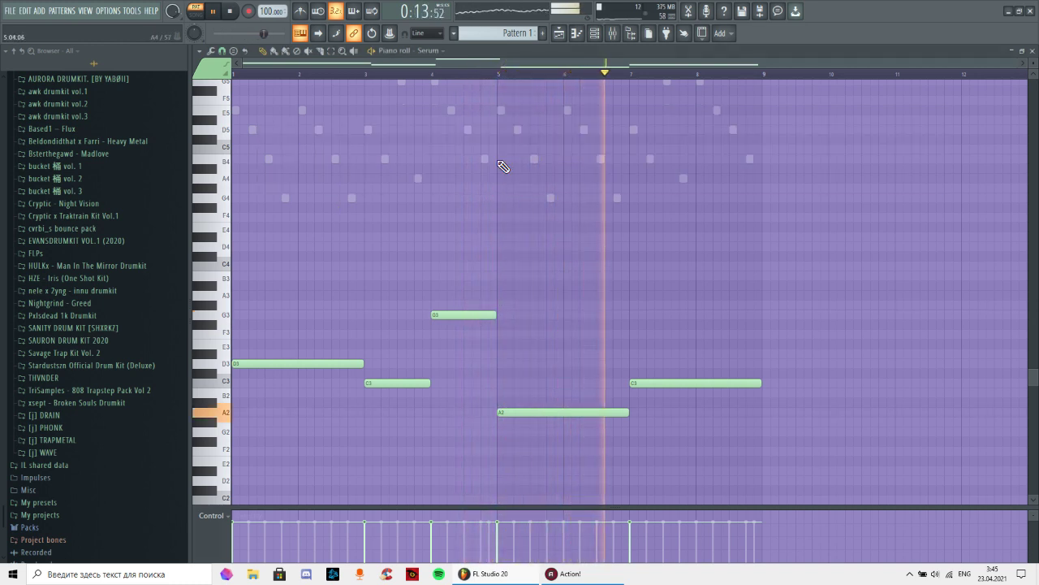
- Replay the bass line from around bar 4 and examine the change from the G3 note to the A2 note
scroll(491, 76, "up", 3)
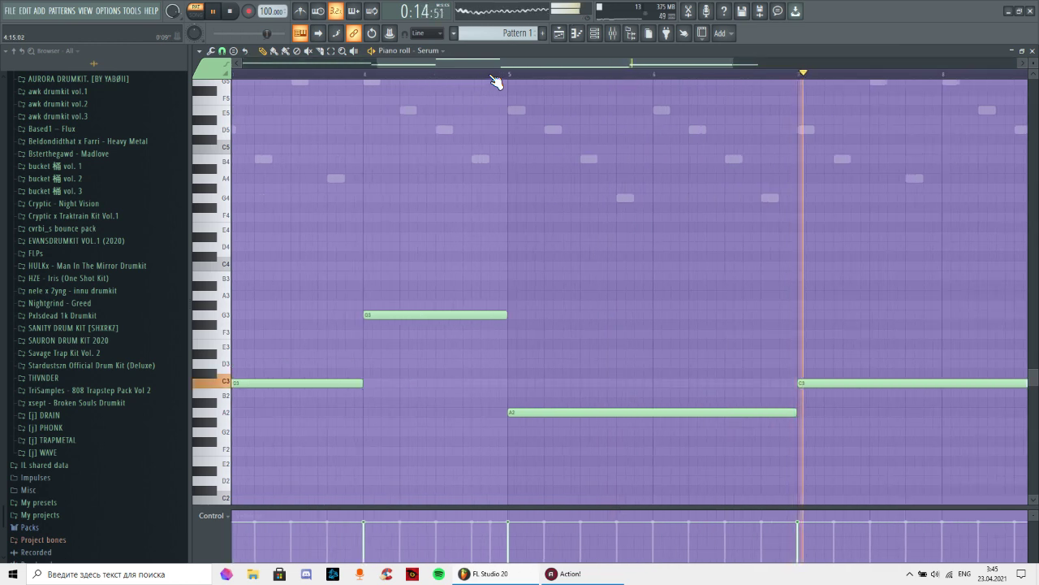
left_click(378, 75)
scroll(559, 177, "up", 1)
scroll(559, 176, "up", 3)
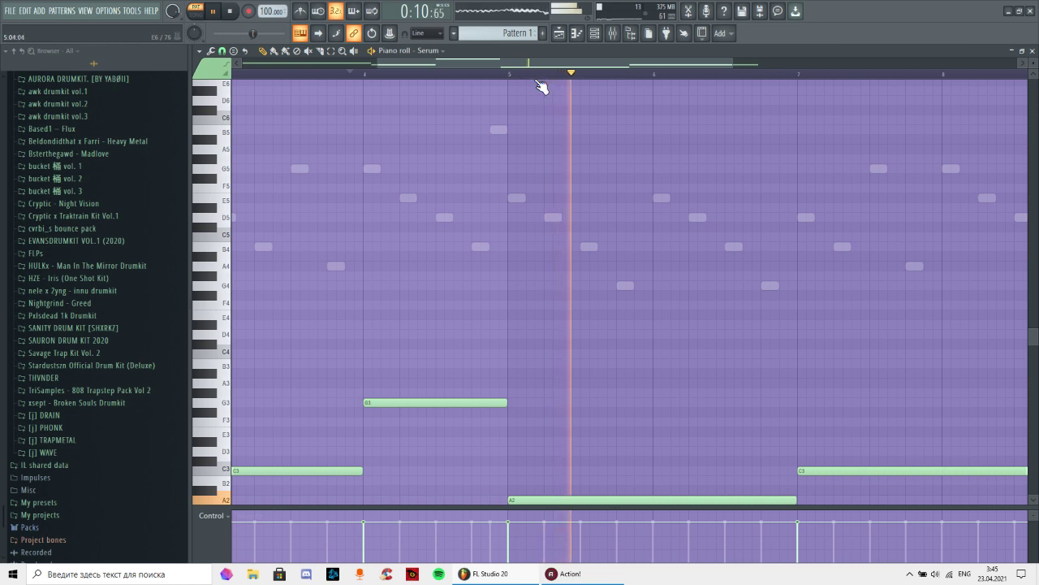
scroll(480, 82, "up", 2)
left_click(473, 78)
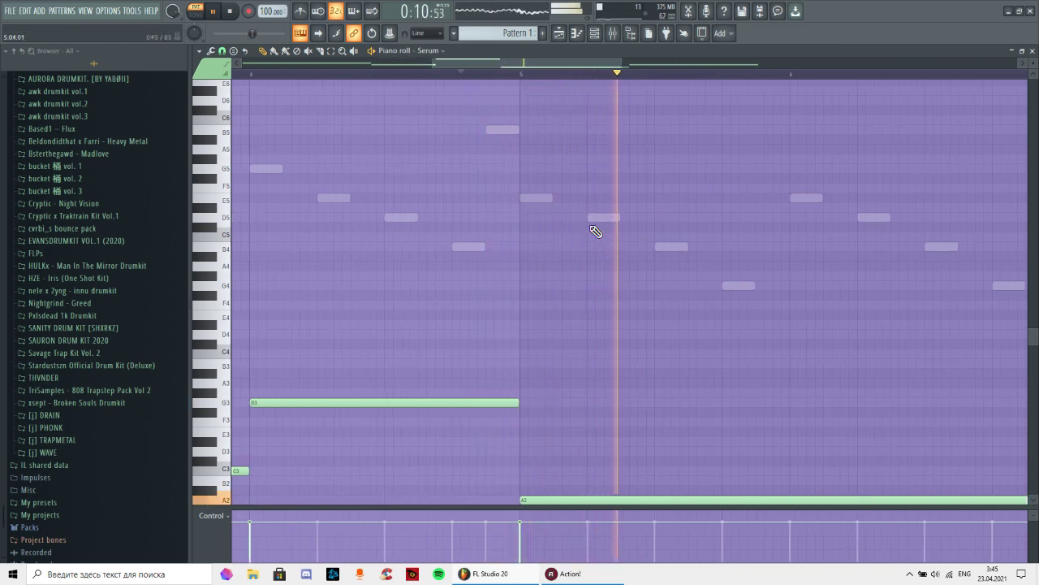
scroll(599, 225, "down", 6)
scroll(531, 77, "down", 2)
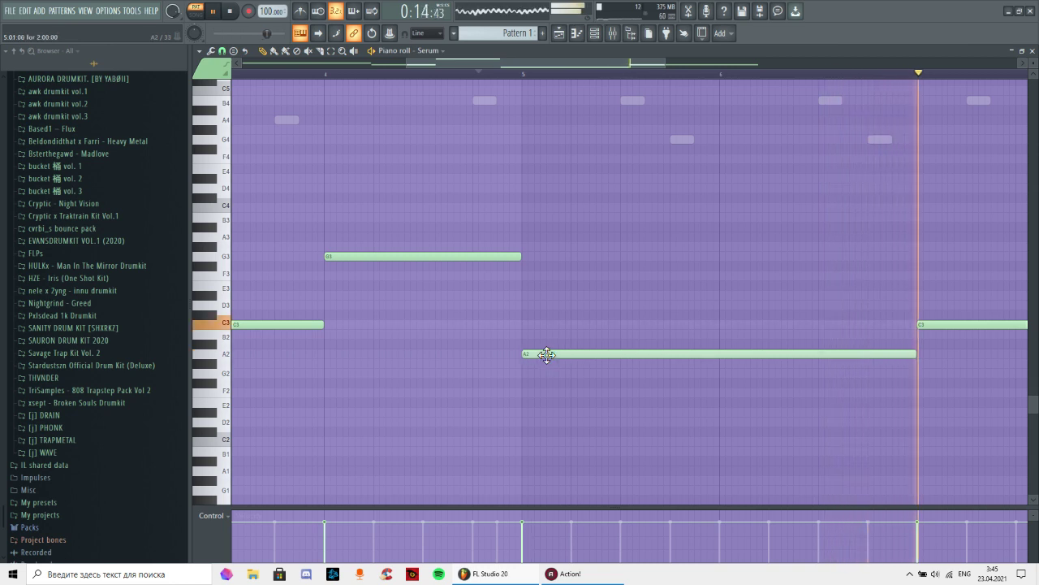
- Set Serum's portamento time to 143 ms, then close Serum and the channel rack
key("F6")
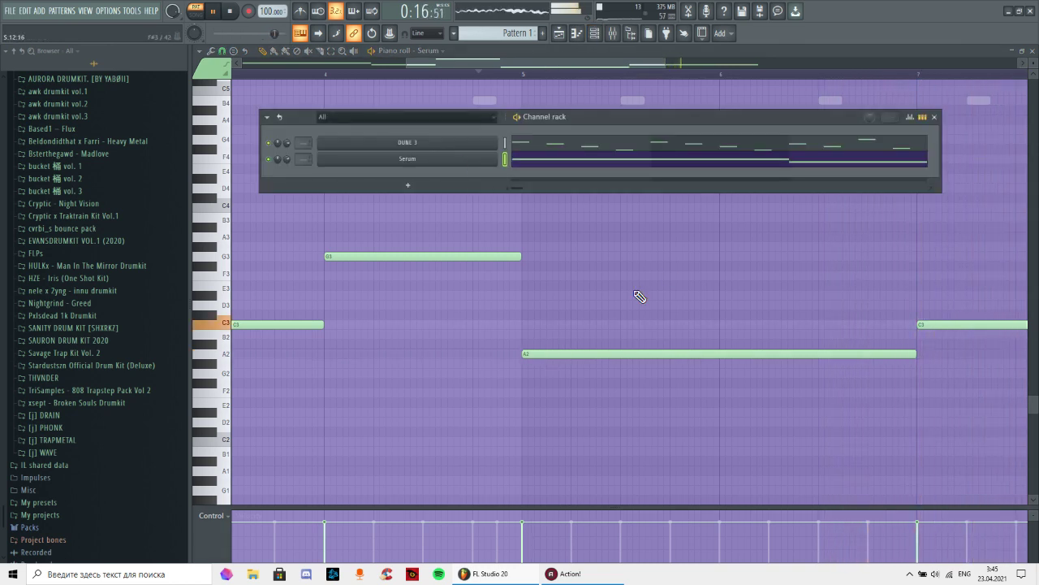
key("Tab")
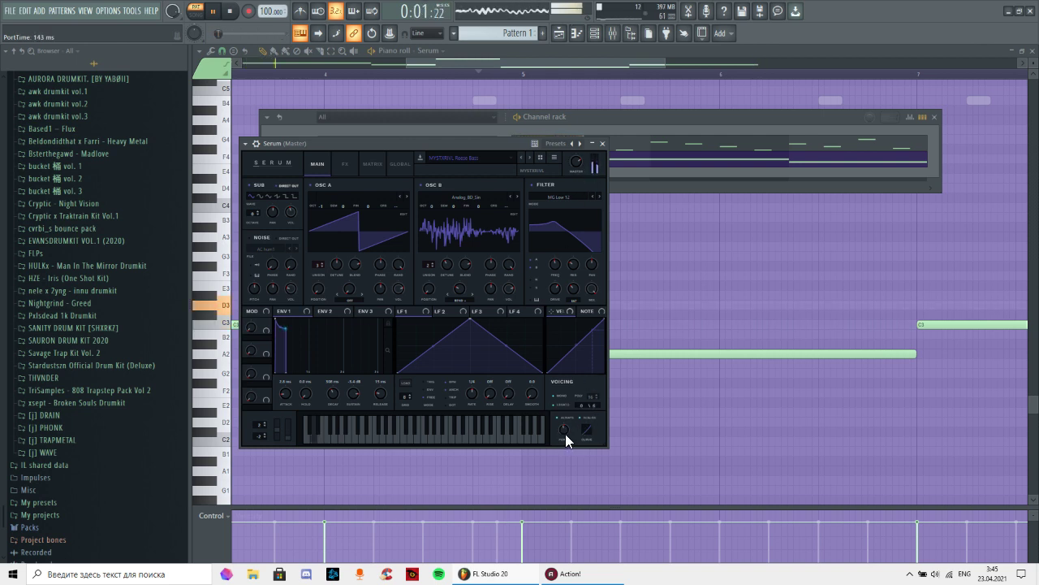
left_click(603, 144)
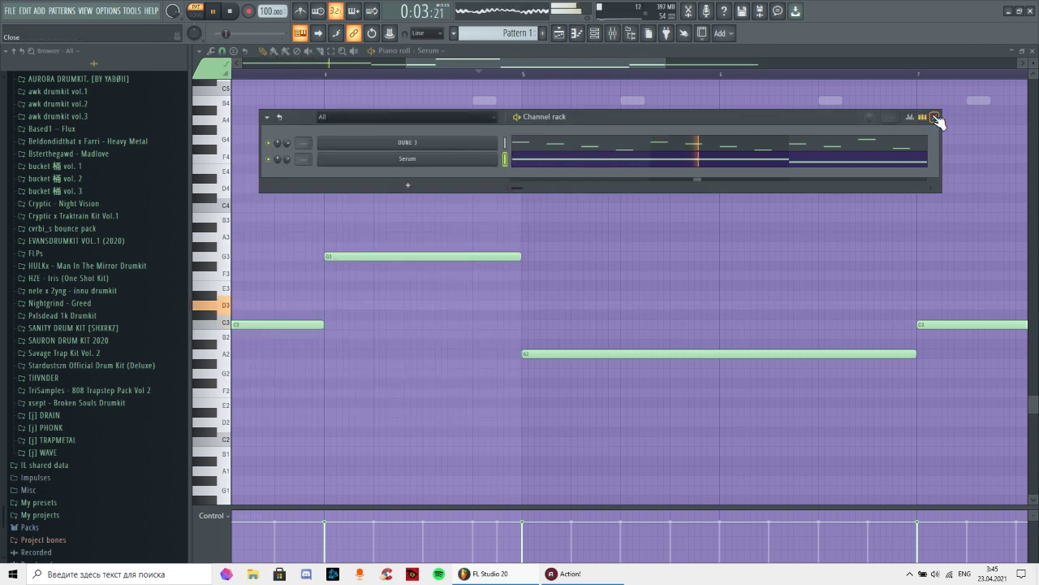
left_click(933, 116)
scroll(737, 81, "down", 3)
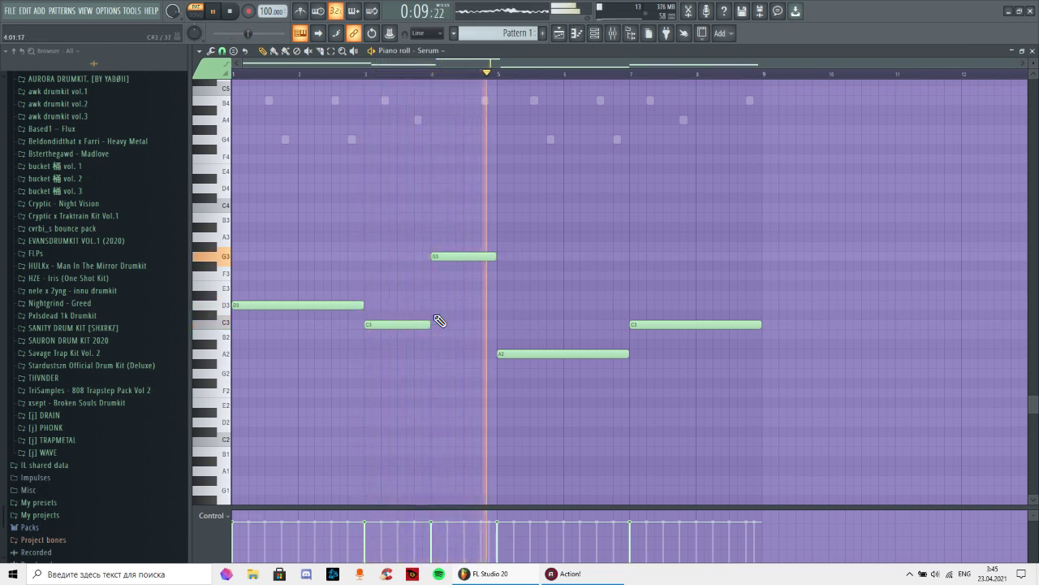
- Stop playback, reopen the channel rack and look through the one-shot samples in the !1stash folder
left_click(230, 10)
left_click(601, 37)
scroll(61, 272, "up", 10)
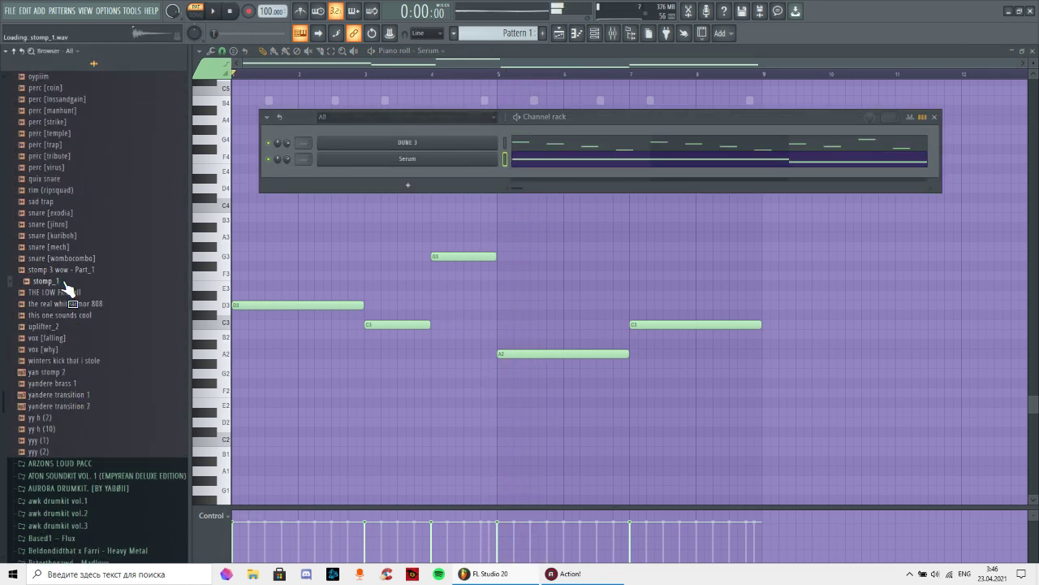
scroll(71, 288, "up", 2)
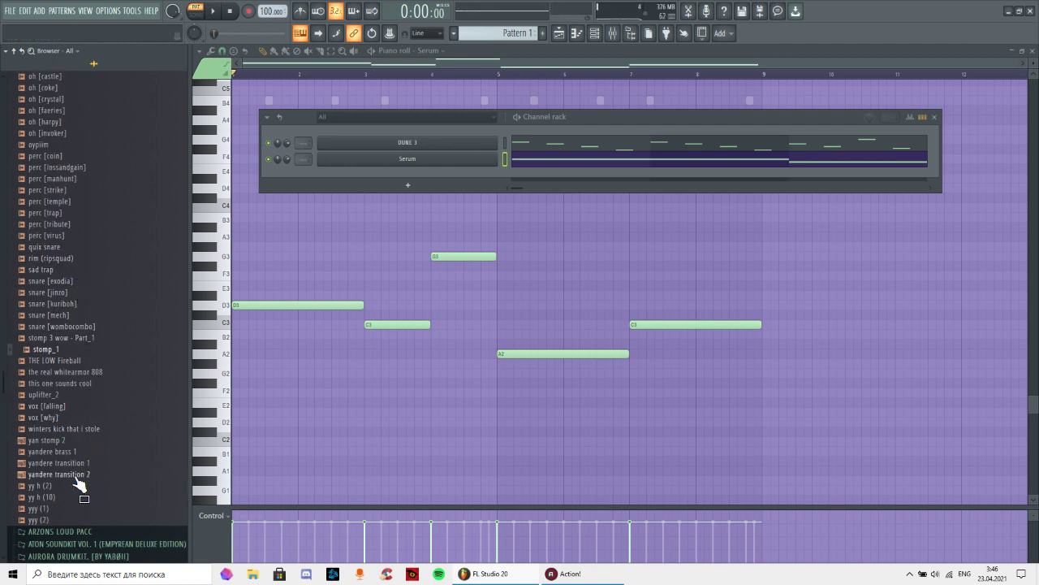
scroll(81, 487, "up", 10)
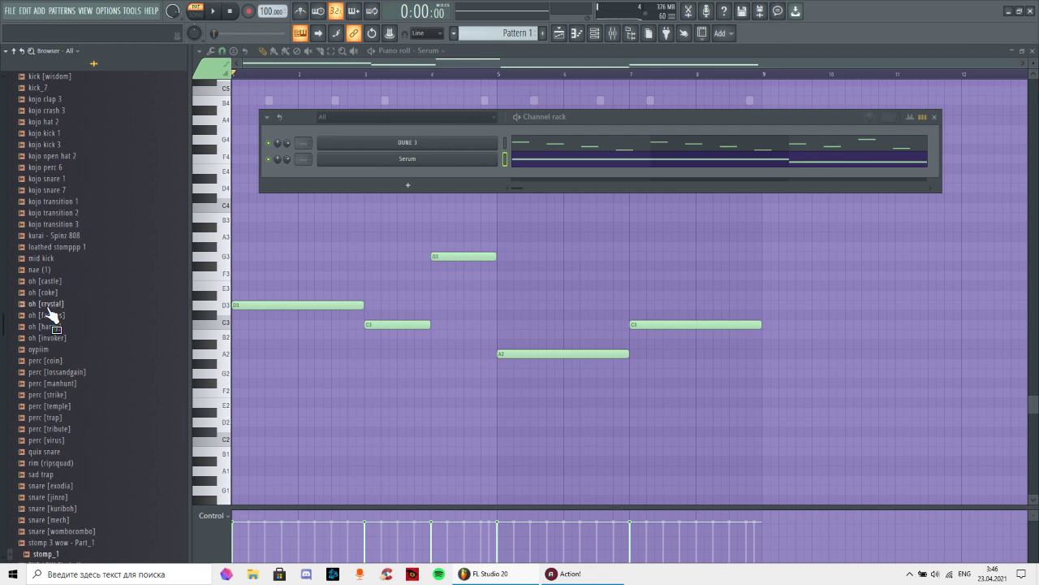
scroll(98, 317, "up", 12)
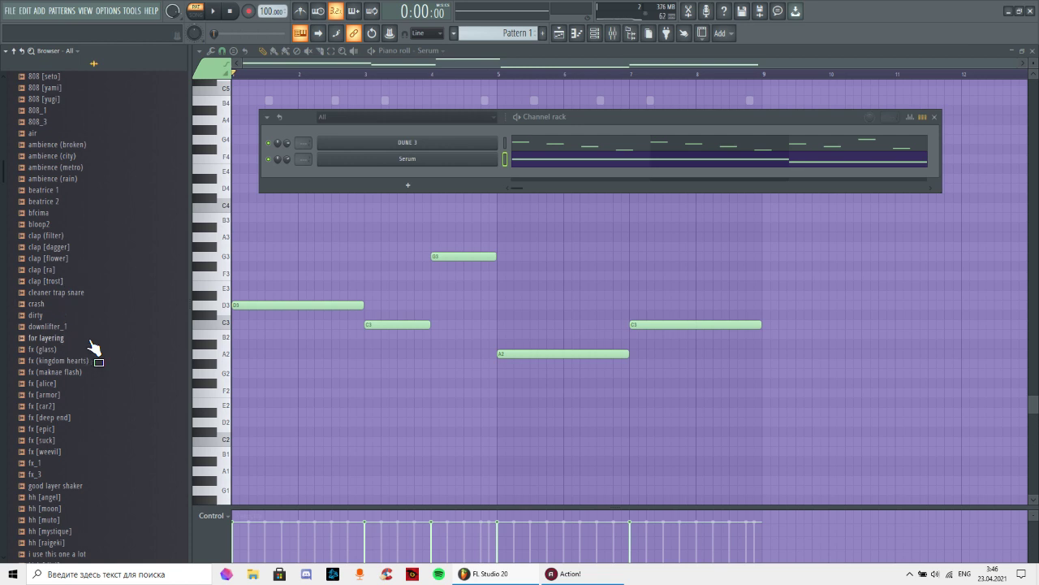
scroll(81, 389, "down", 15)
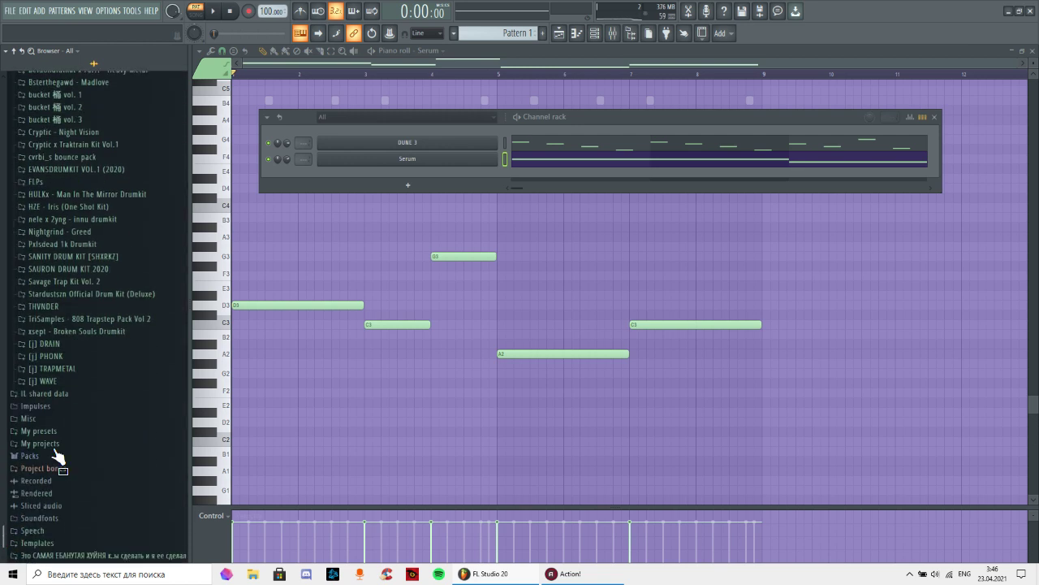
- Add the sad trap snare from the snares folder of the y_y 0.1 kit as a new channel
left_click(72, 344)
scroll(69, 341, "down", 15)
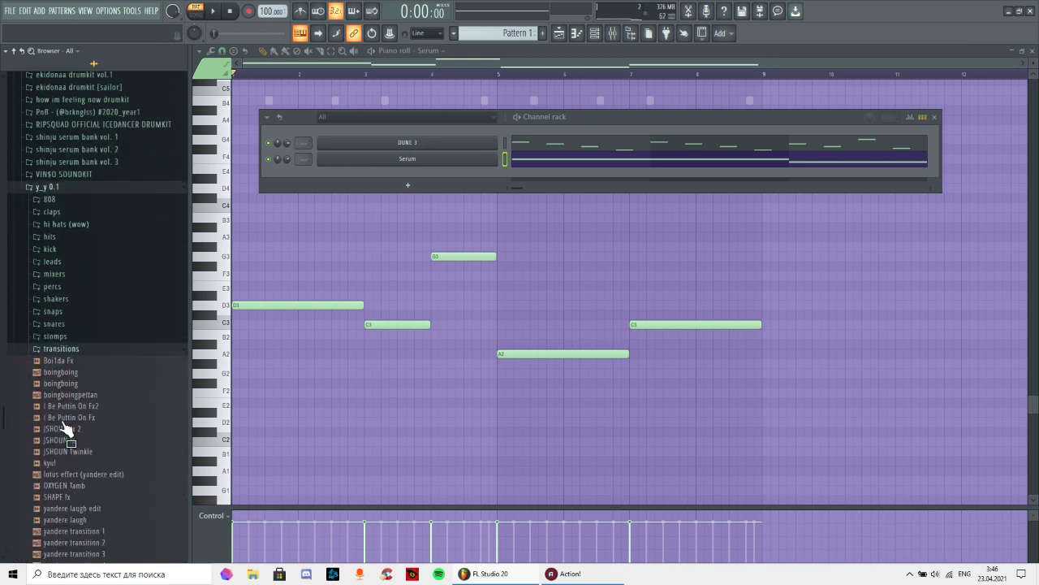
left_click(79, 274)
left_click(69, 137)
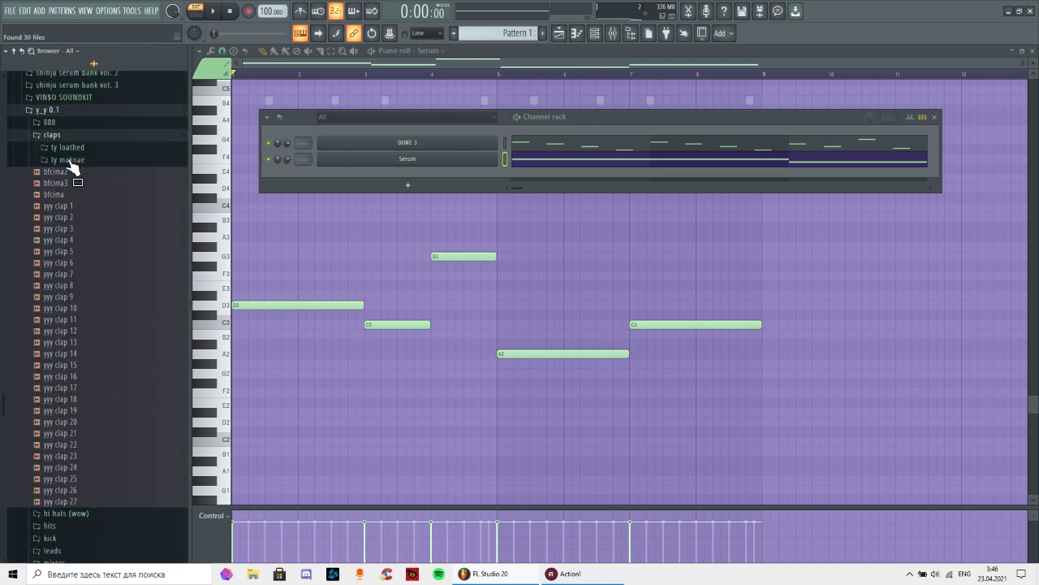
scroll(89, 467, "down", 4)
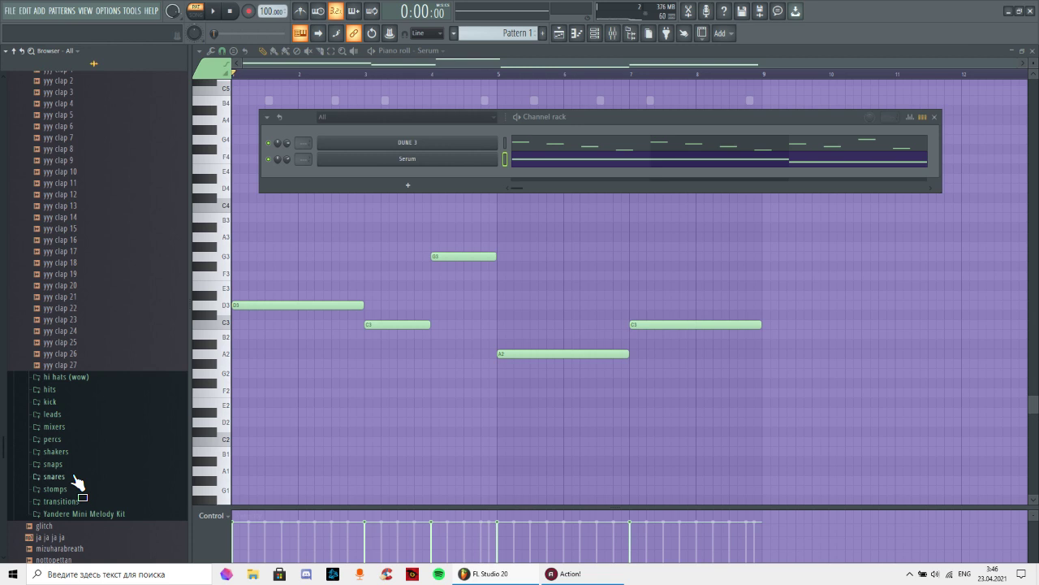
left_click(73, 477)
scroll(93, 463, "down", 1)
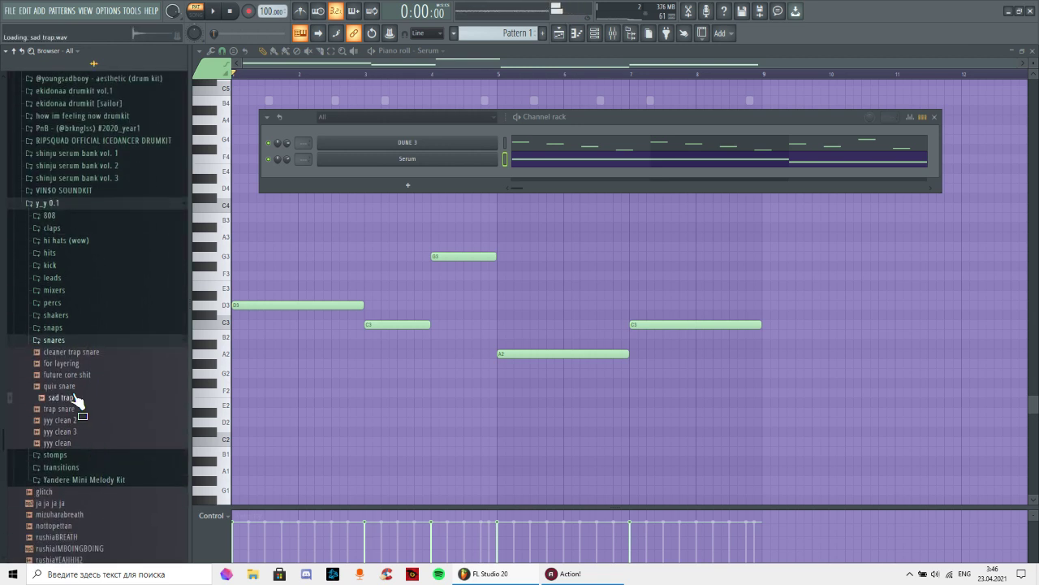
left_click_drag(421, 185, 422, 183)
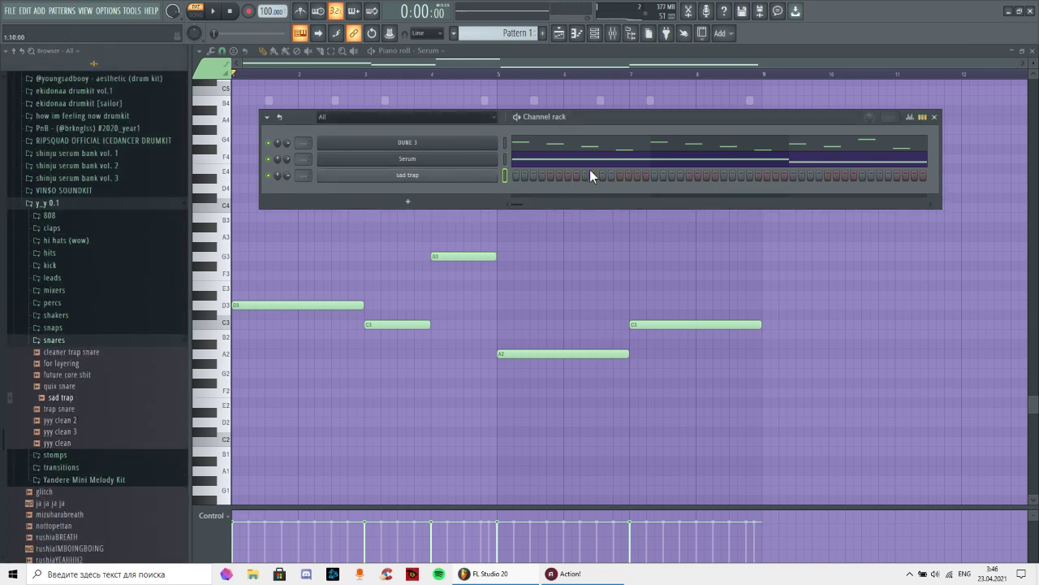
- Place a C5 note on the third beat of bar 1 in the sad trap piano roll and start playback
right_click(503, 179)
left_click(524, 180)
key("space")
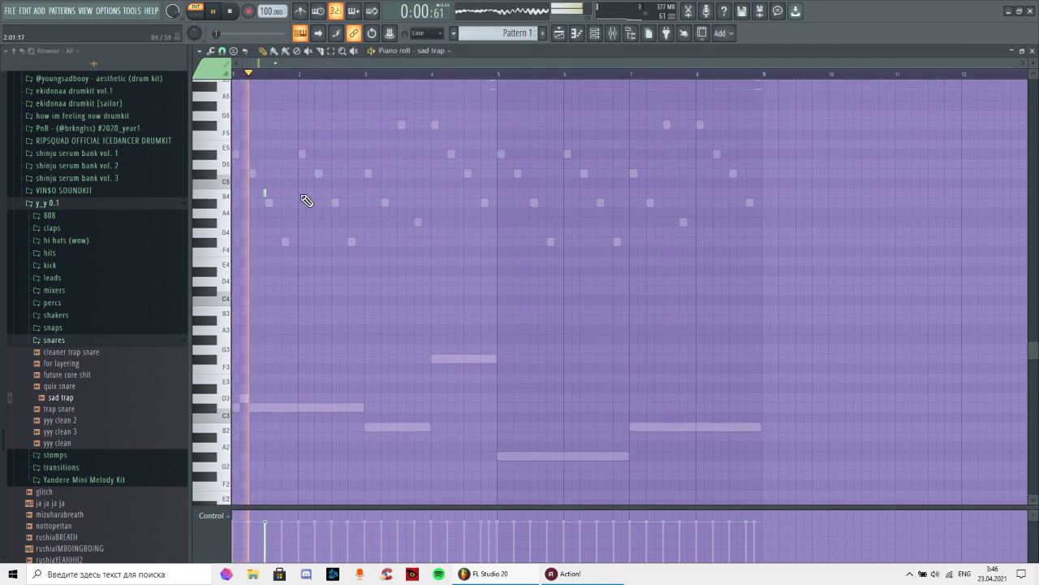
- Duplicate the snare's first bar seven times to fill all eight bars and set the sad trap channel's volume to 59%
left_click_drag(300, 74, 246, 77)
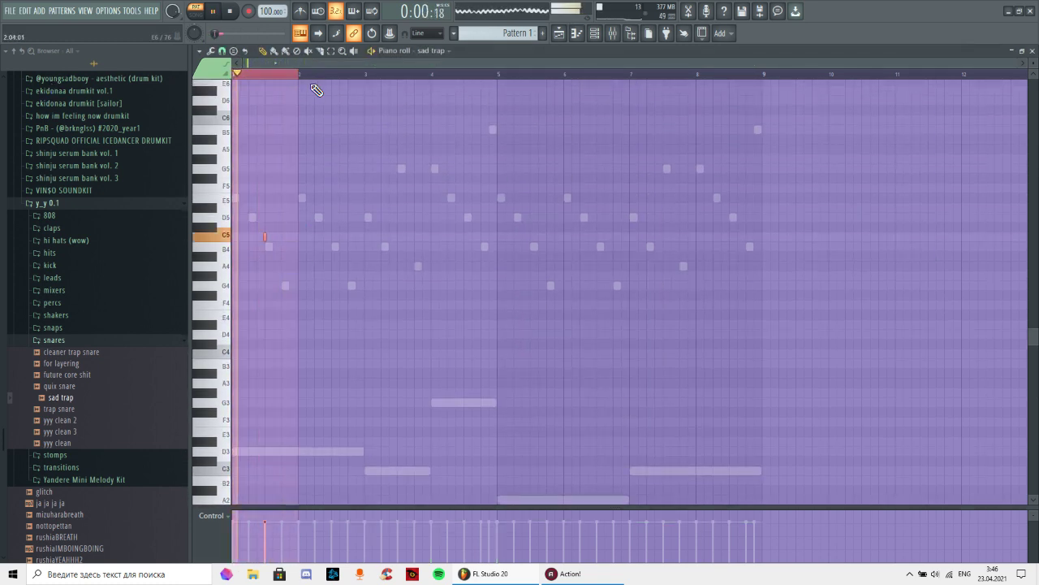
key("ctrl+b")
key("ctrl+b")
key("ctrl+b")
key("ctrl+b")
key("ctrl+b")
key("ctrl+b")
key("ctrl+b")
left_click(302, 64)
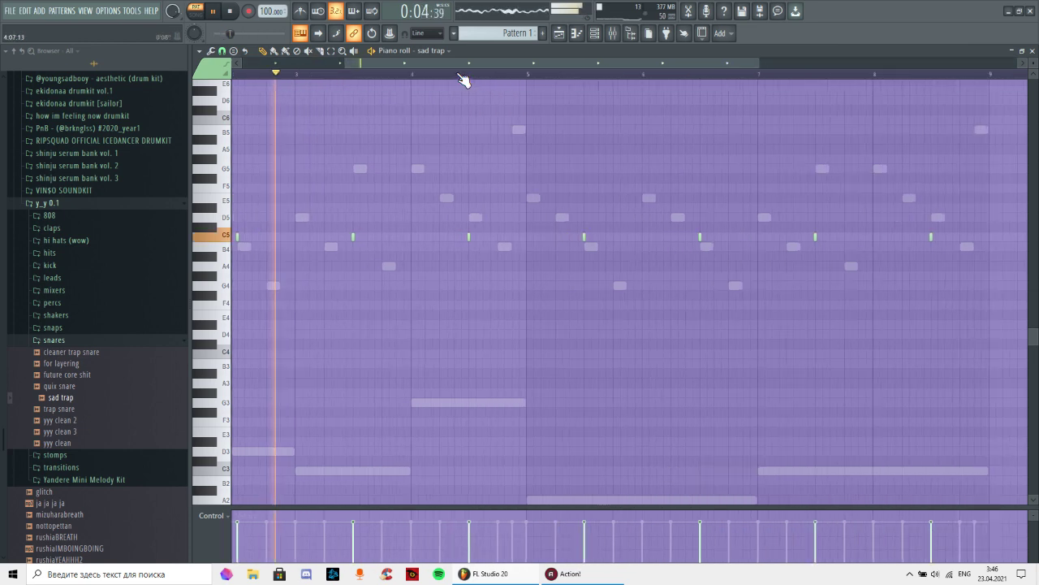
left_click(601, 33)
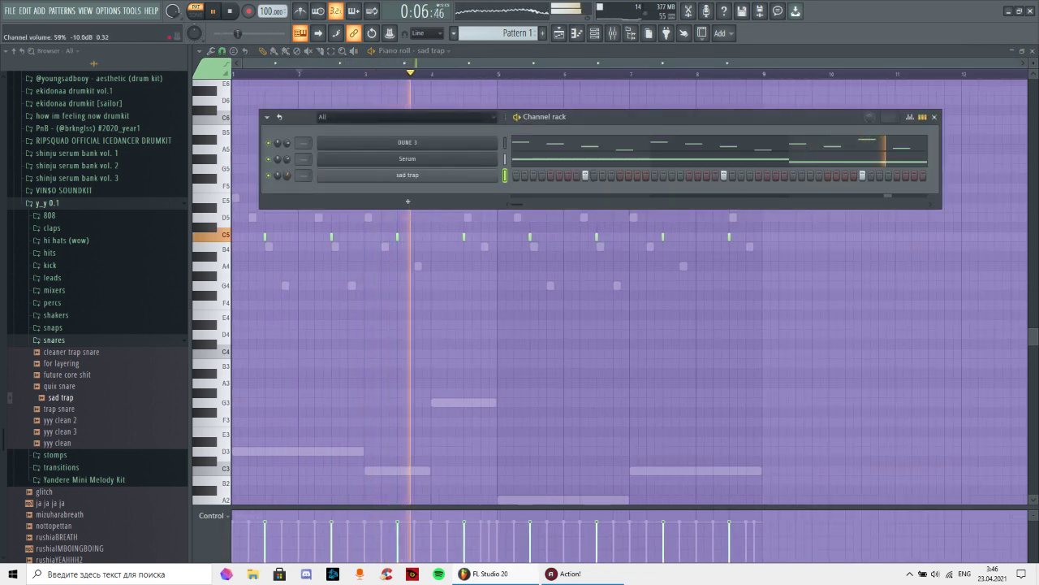
- Audition kick and percussion samples in the !1stash folder over the playing pattern, including kick [hole], kick [spike], kojo kick 1 and mid kick
left_click(3, 104)
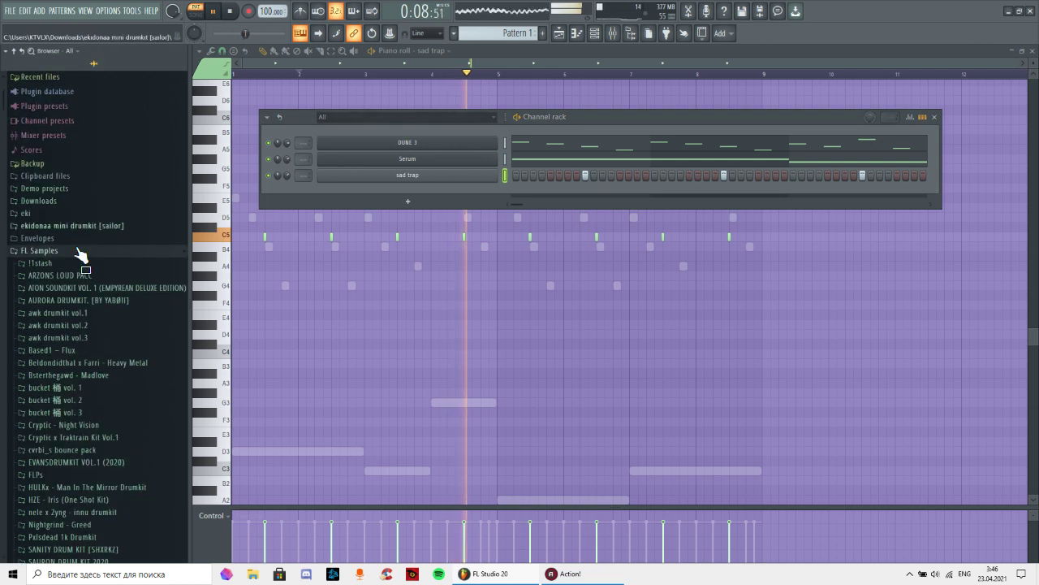
left_click(53, 263)
scroll(65, 300, "down", 15)
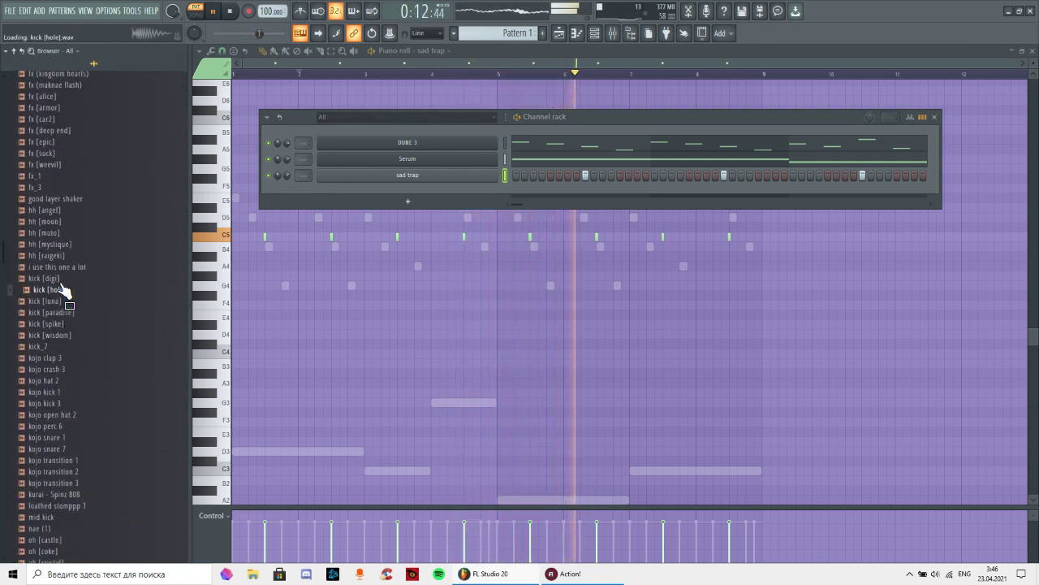
left_click(76, 336)
scroll(81, 390, "down", 2)
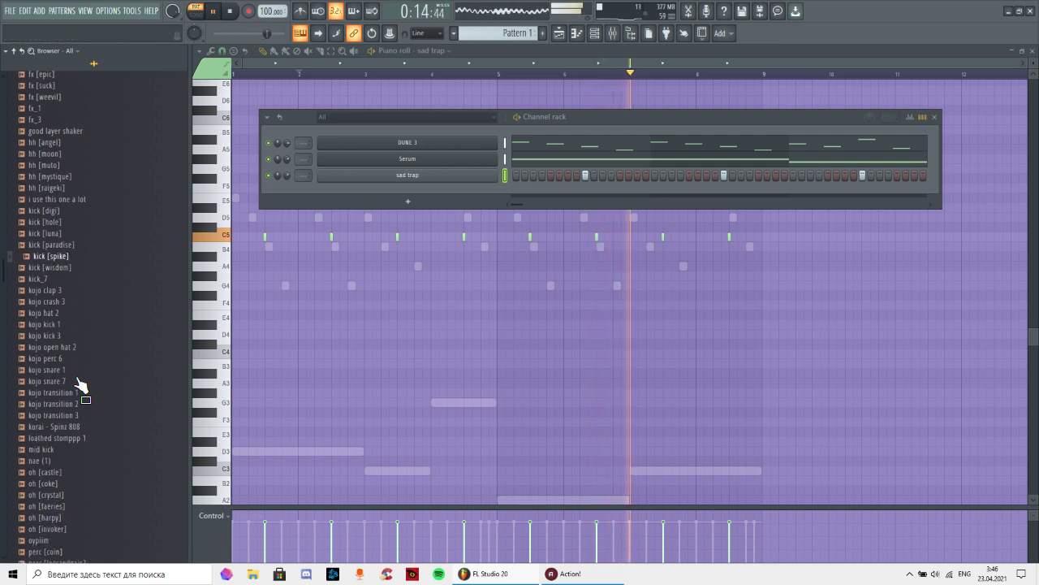
left_click(71, 335)
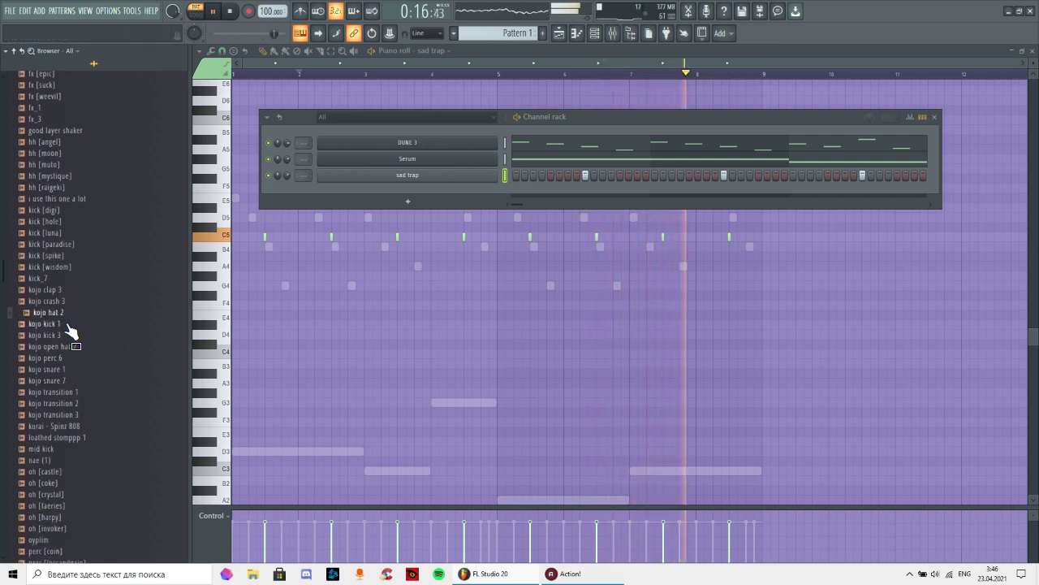
scroll(73, 390, "down", 2)
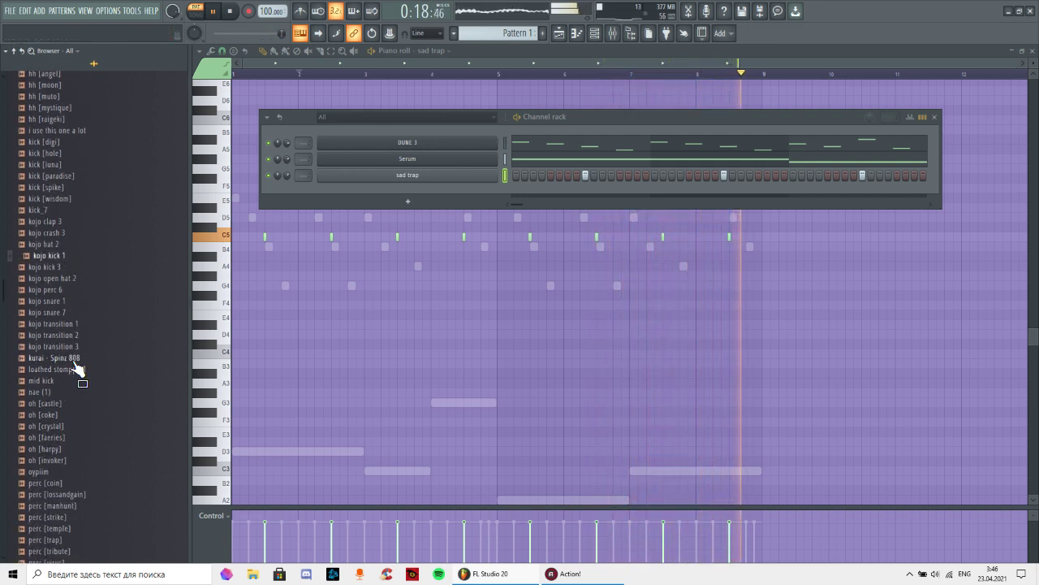
left_click(73, 392)
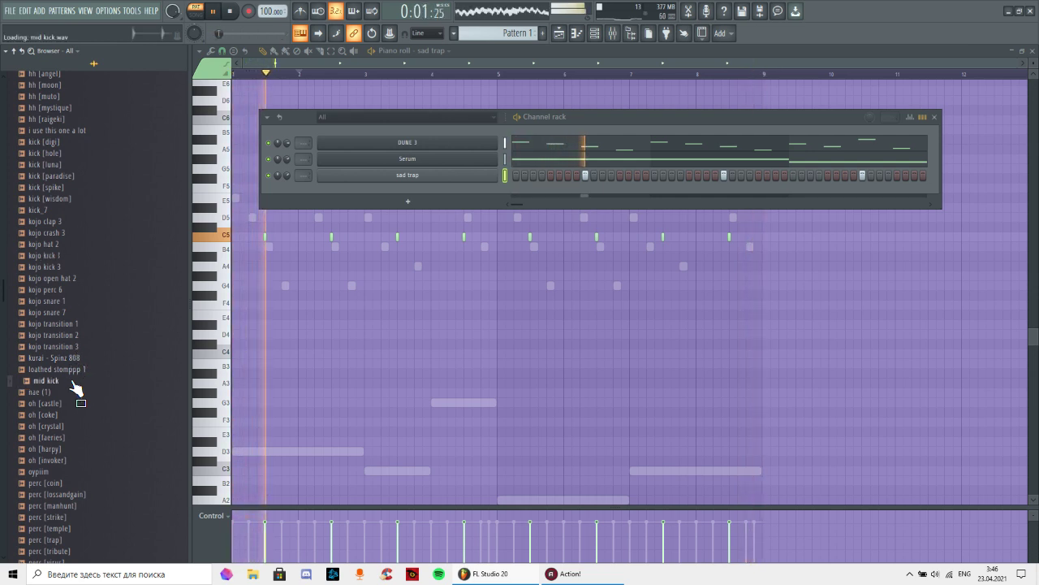
scroll(72, 393, "down", 12)
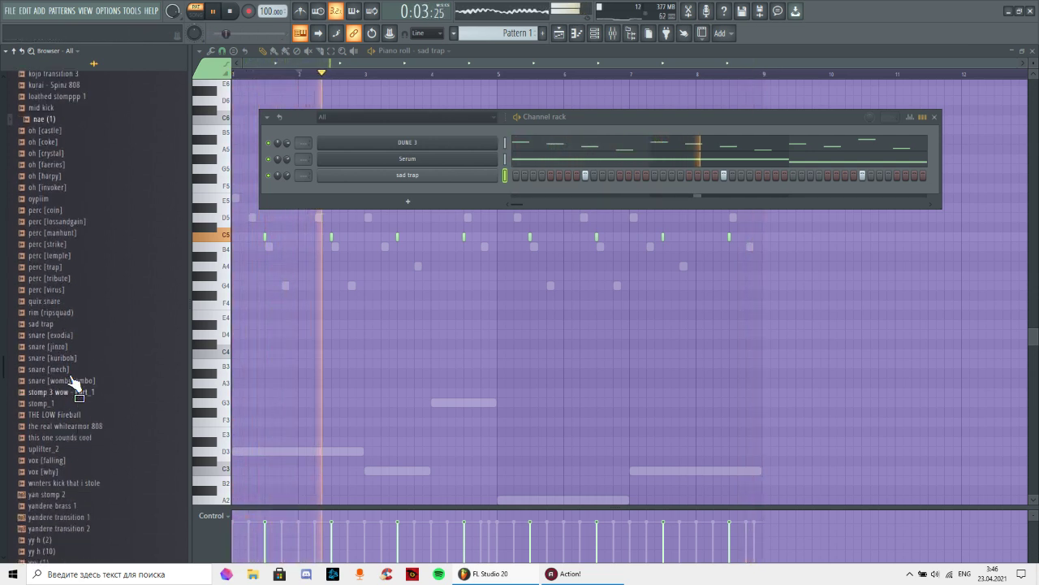
scroll(73, 382, "down", 2)
left_click(49, 346)
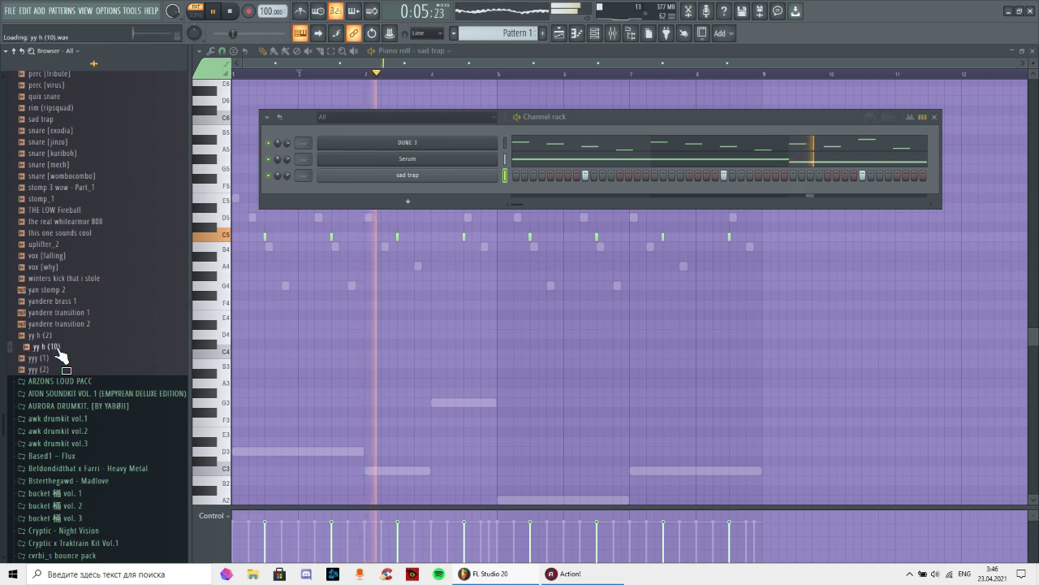
left_click(48, 335)
- Open the Kick folder within the Drums of MYSTXRIVL Soundkit vol.2 in the [j] WAVE collection
scroll(44, 406, "down", 9)
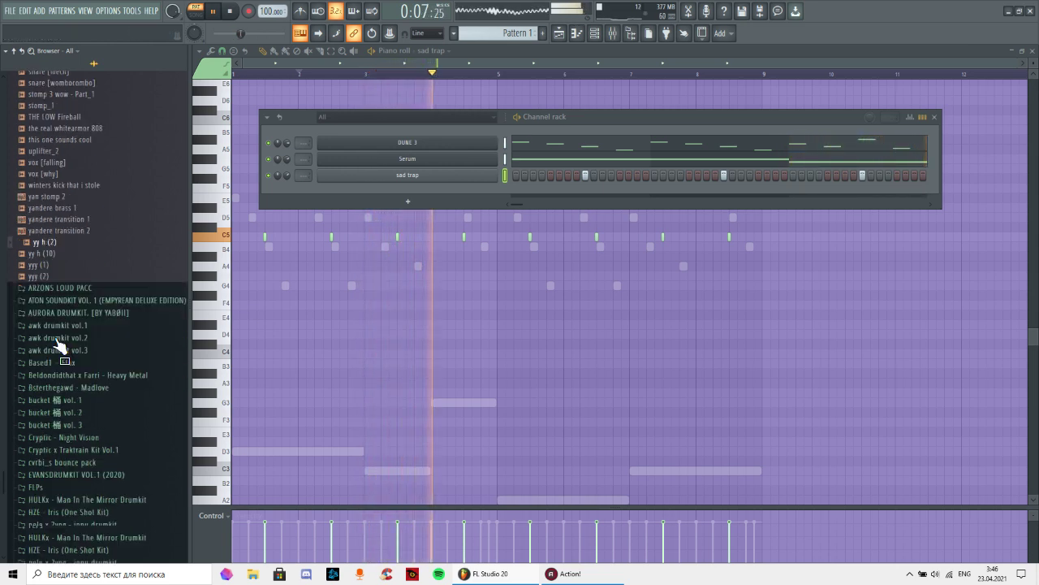
left_click(41, 429)
scroll(81, 381, "down", 2)
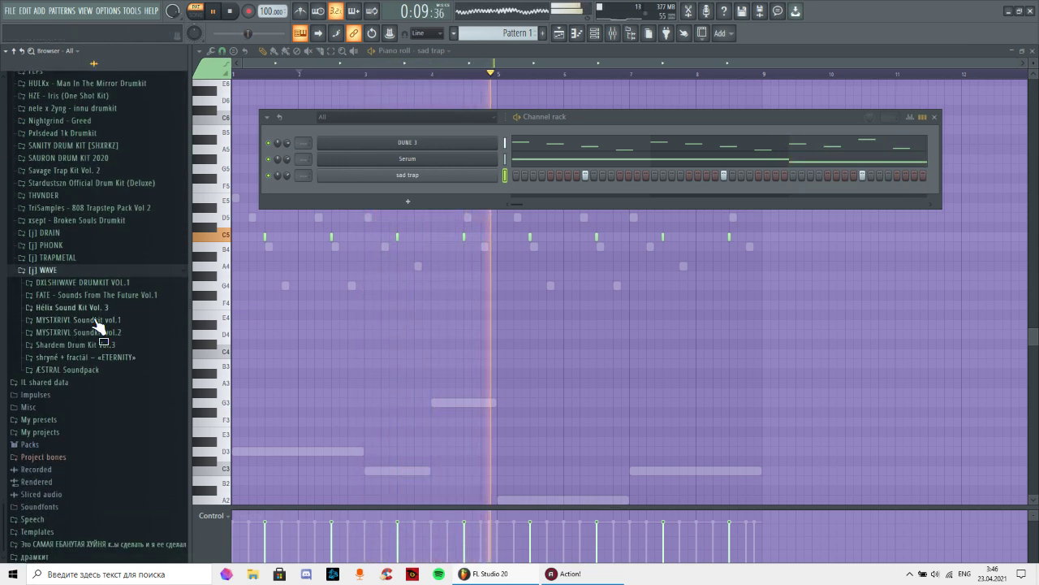
left_click(112, 333)
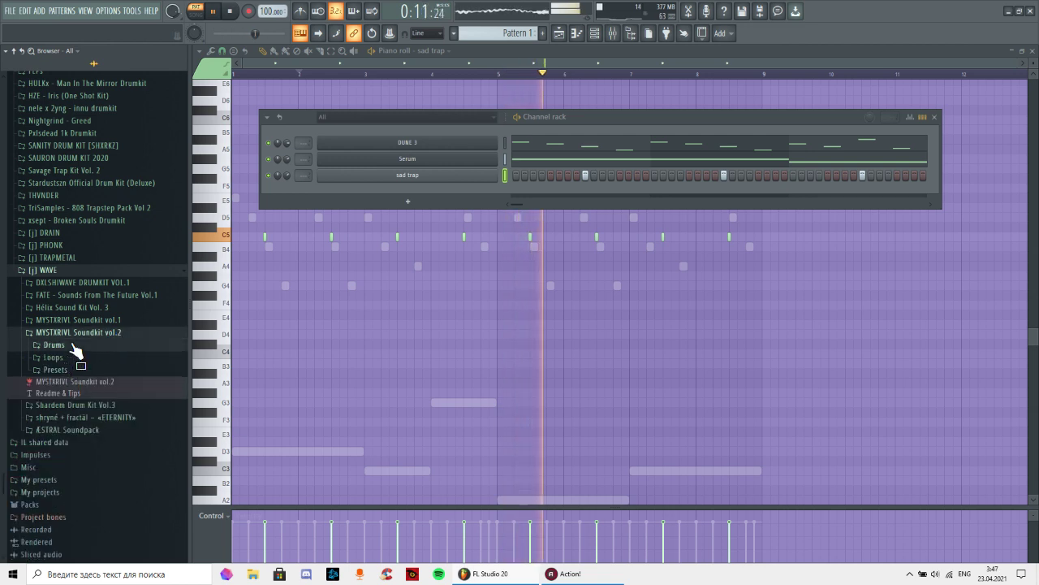
left_click(74, 346)
left_click(79, 411)
- Audition the MYSTXRIVL kick samples against the playing pattern, from Kick 32 down to Kick 43
left_click(87, 432)
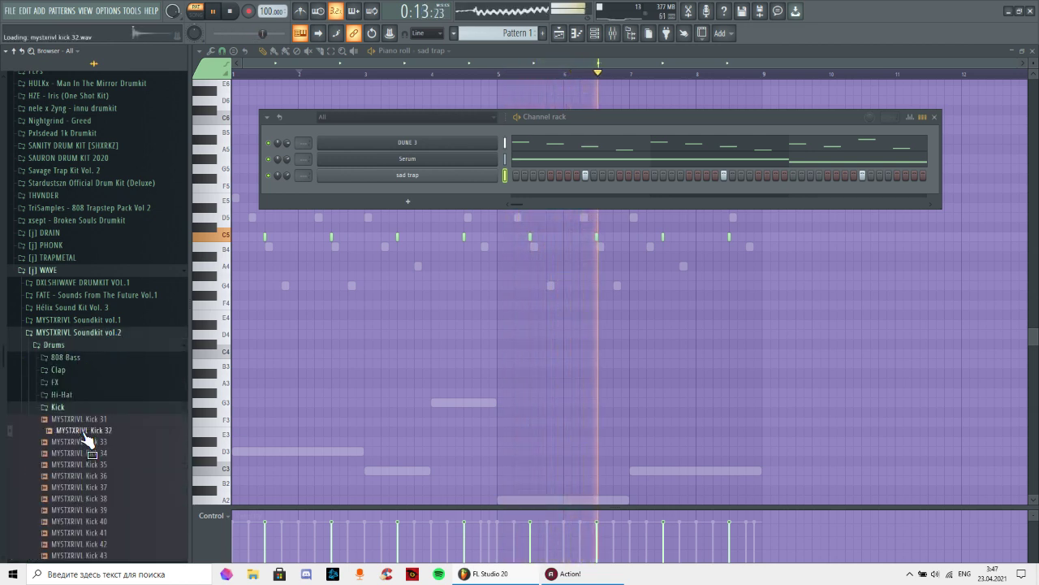
scroll(88, 432, "down", 4)
left_click(86, 431)
left_click(64, 418)
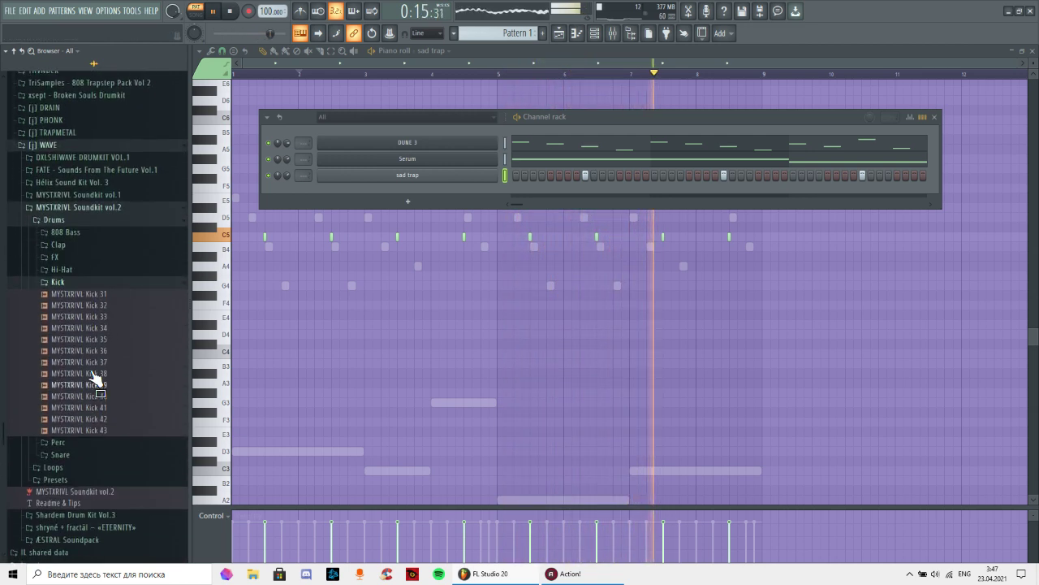
left_click(93, 363)
scroll(93, 362, "down", 2)
left_click(95, 350)
left_click(108, 350)
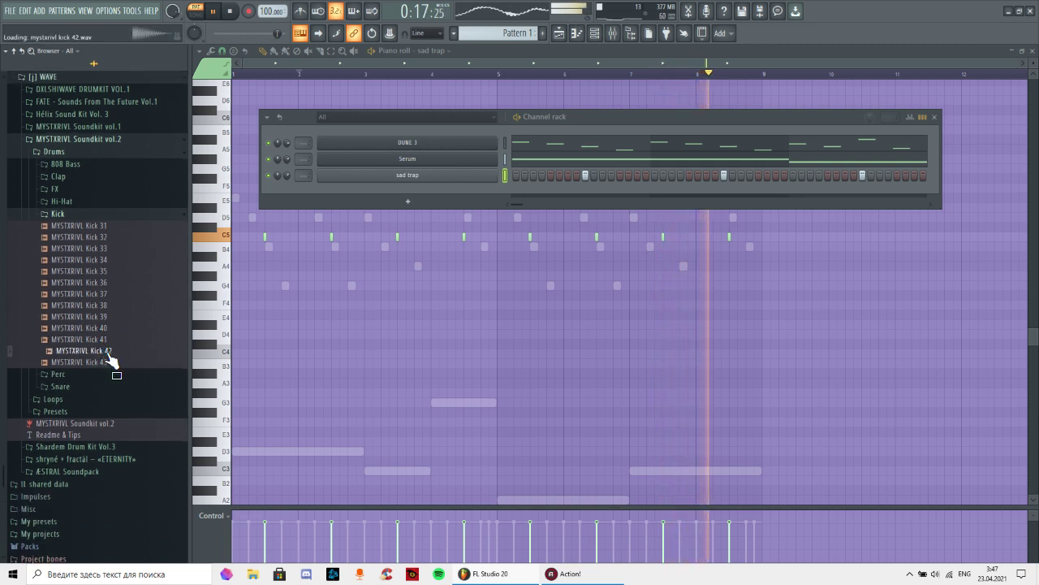
left_click(113, 362)
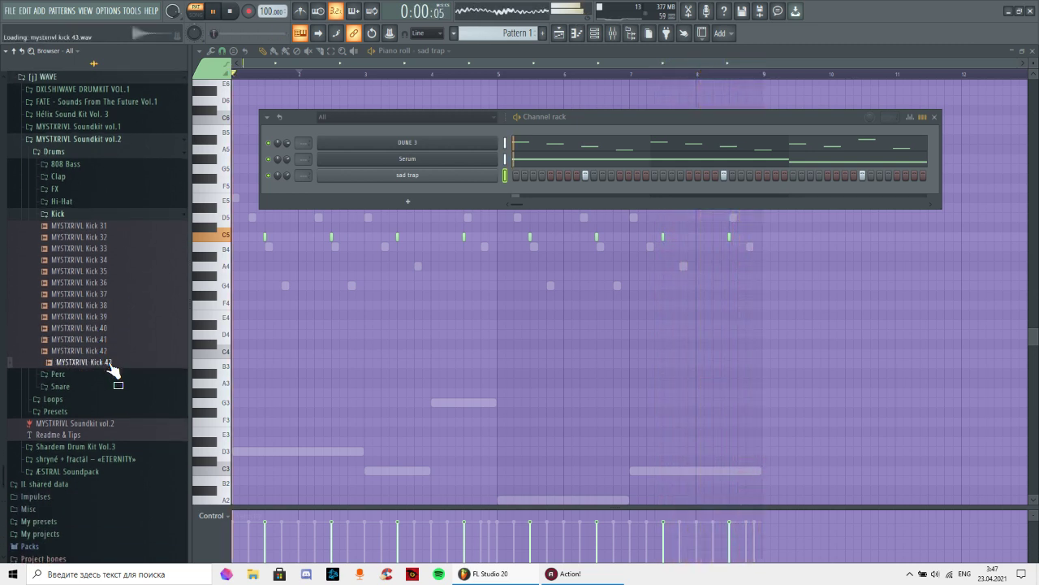
- Audition the MYSTXRIVL vol.2 kick samples against the playing pattern in reverse order, from Kick 40 up to Kick 32
left_click(109, 328)
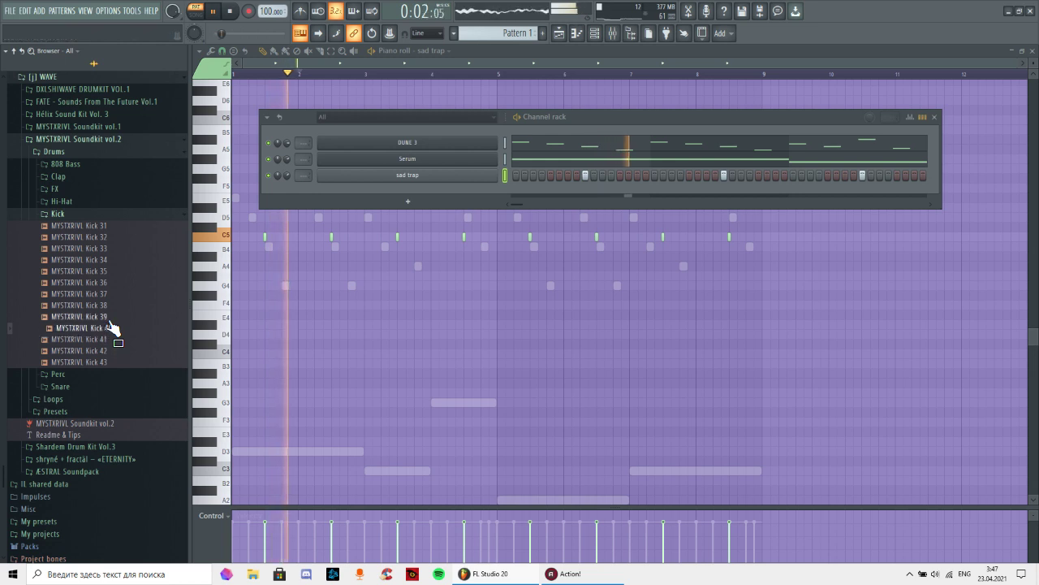
left_click(112, 316)
left_click(112, 306)
left_click(113, 294)
left_click(114, 283)
left_click(117, 272)
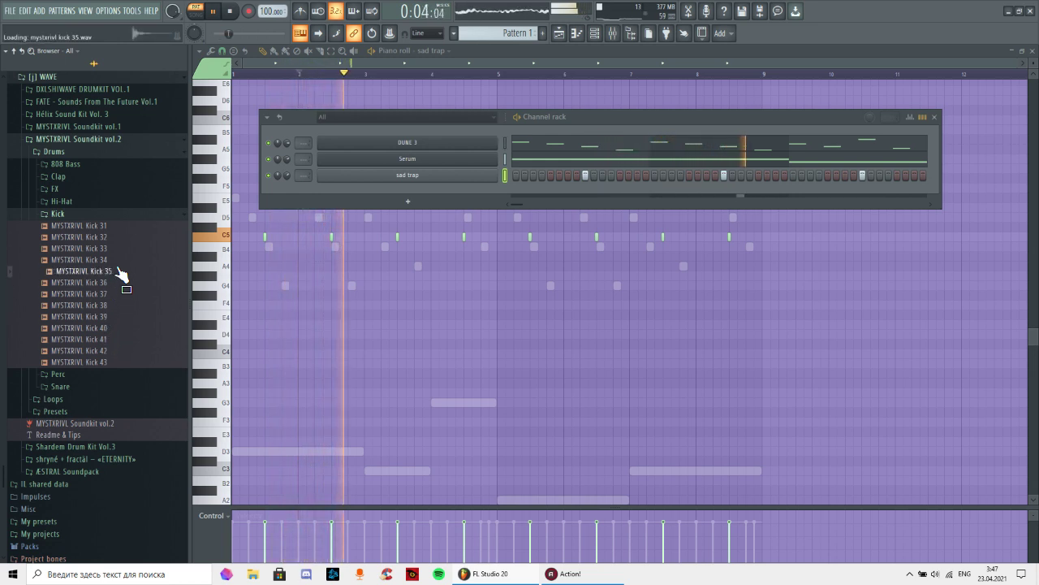
left_click(117, 259)
left_click(118, 247)
left_click(116, 236)
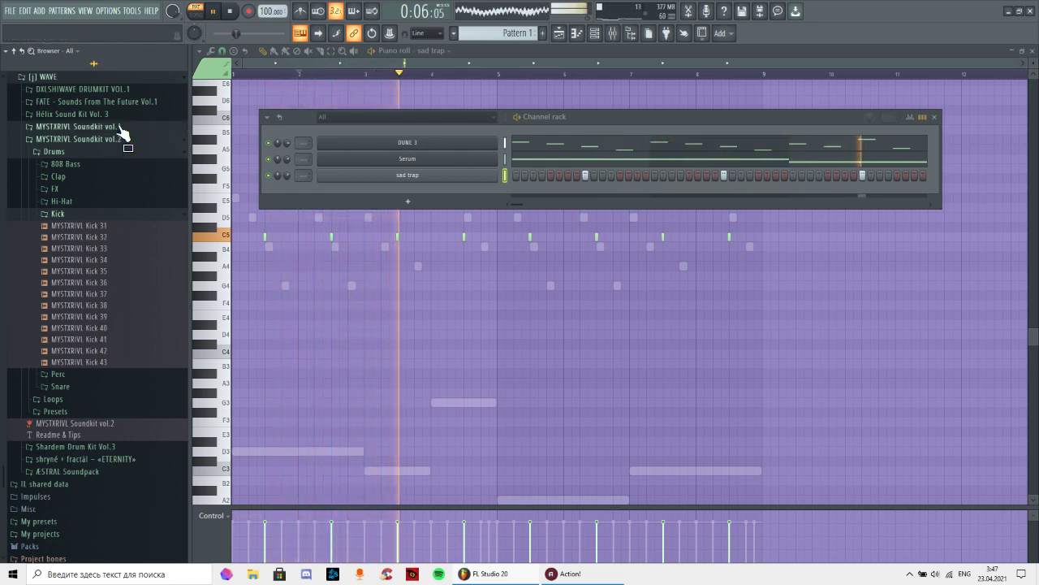
- Open the Kick folder within the Drums of MYSTXRIVL Soundkit vol.1
left_click(65, 127)
left_click(73, 333)
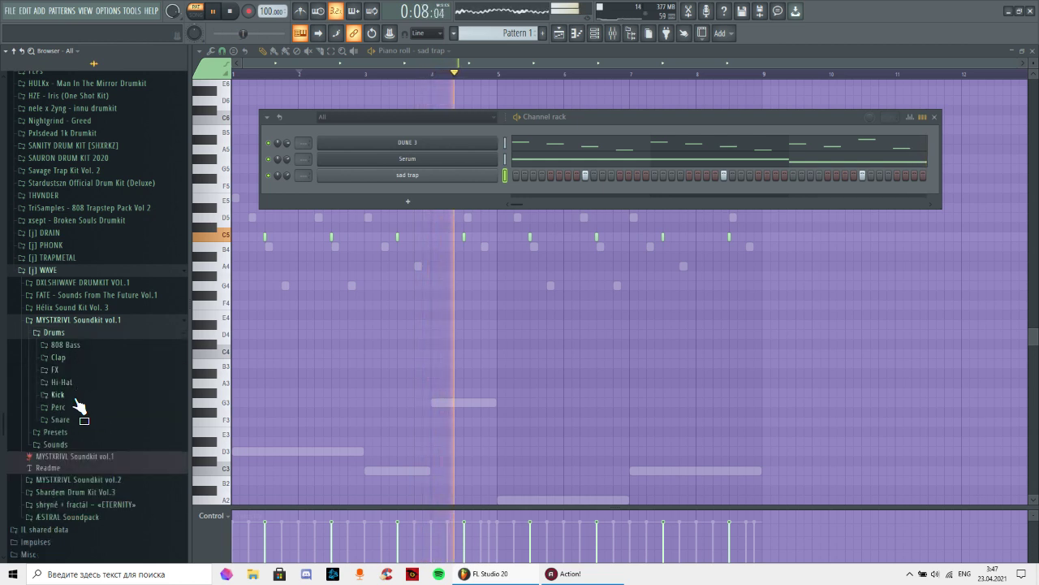
left_click(73, 396)
- Audition MYSTXRIVL Kick 03 to Kick 08 and add MYSTXRIVL Kick 07 to the channel rack as a new channel
left_click(96, 429)
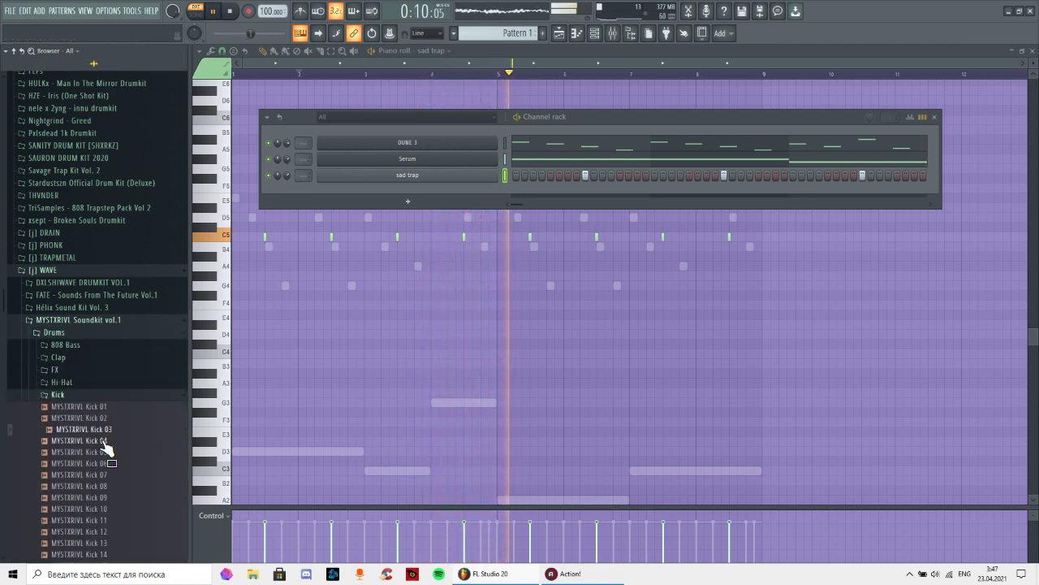
left_click(103, 441)
left_click(103, 451)
left_click(106, 463)
left_click(108, 475)
left_click(109, 486)
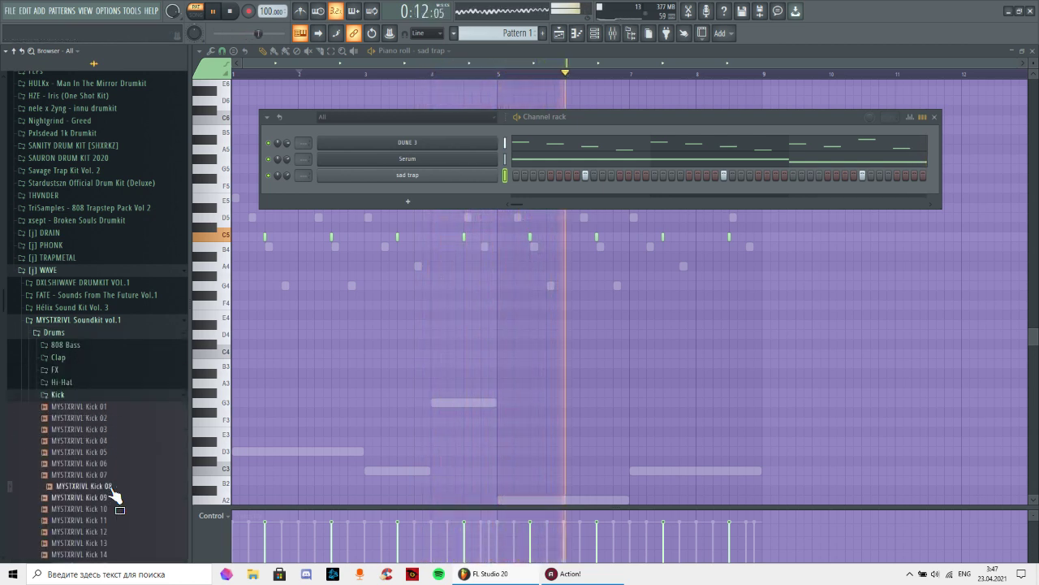
key("Up")
left_click_drag(372, 250, 424, 195)
- Audition the remaining MYSTXRIVL vol.1 kick samples against the playing pattern, from Kick 08 through to Kick 30
scroll(85, 406, "down", 5)
left_click(91, 283)
left_click(88, 293)
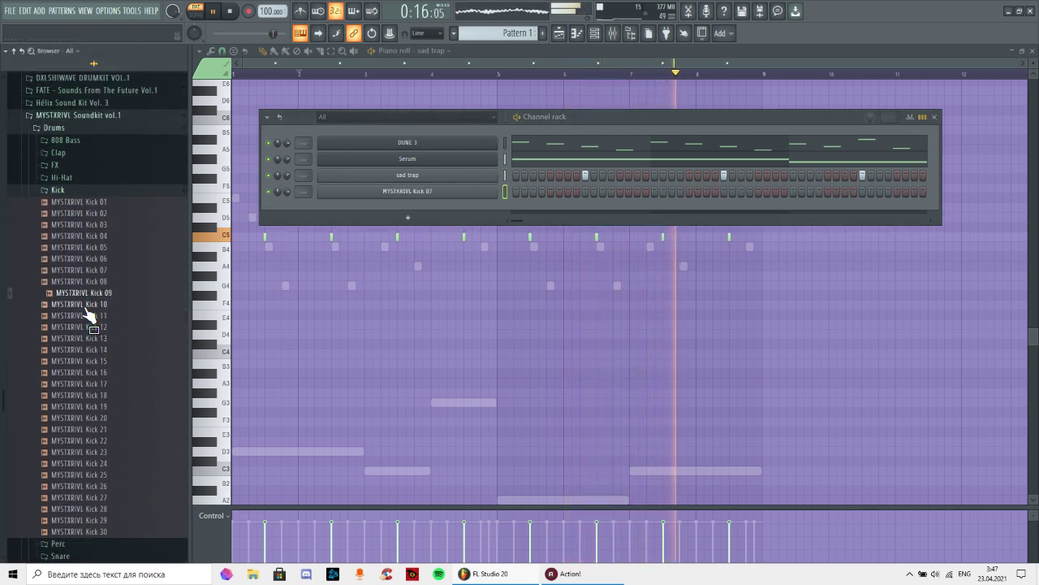
left_click(86, 305)
left_click(86, 316)
left_click(88, 328)
left_click(90, 340)
left_click_drag(95, 367, 354, 301)
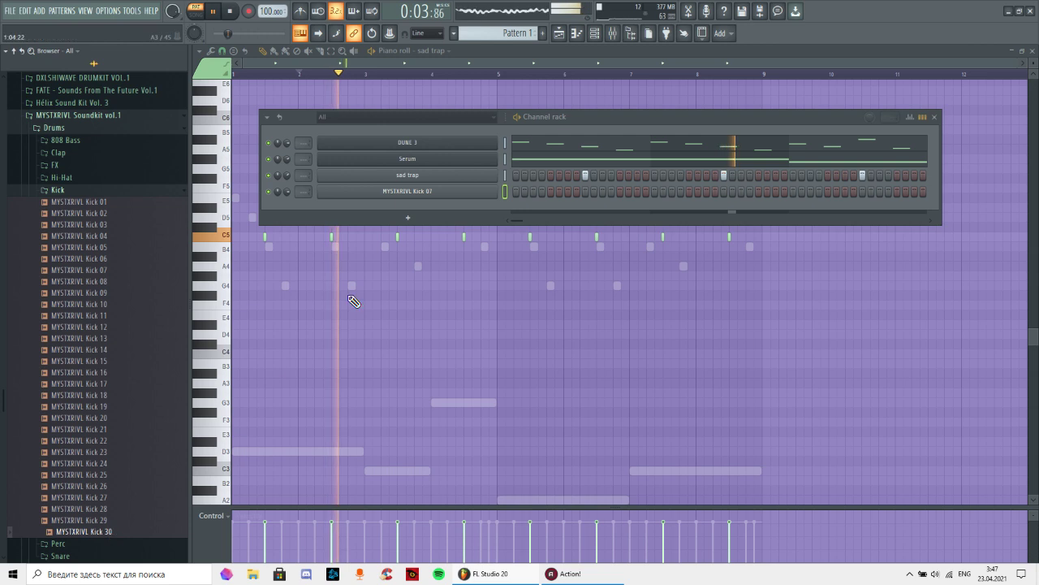
- View the sampler settings of MYSTXRIVL Kick 07, and raise the Trim amount of the sad trap snare sample
left_click(485, 195)
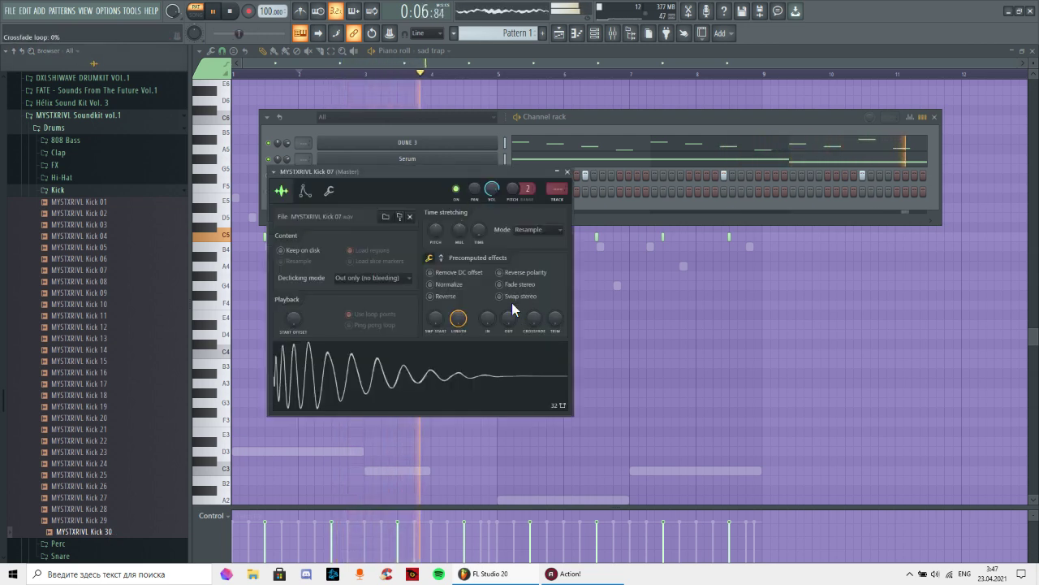
key("Escape")
left_click(439, 175)
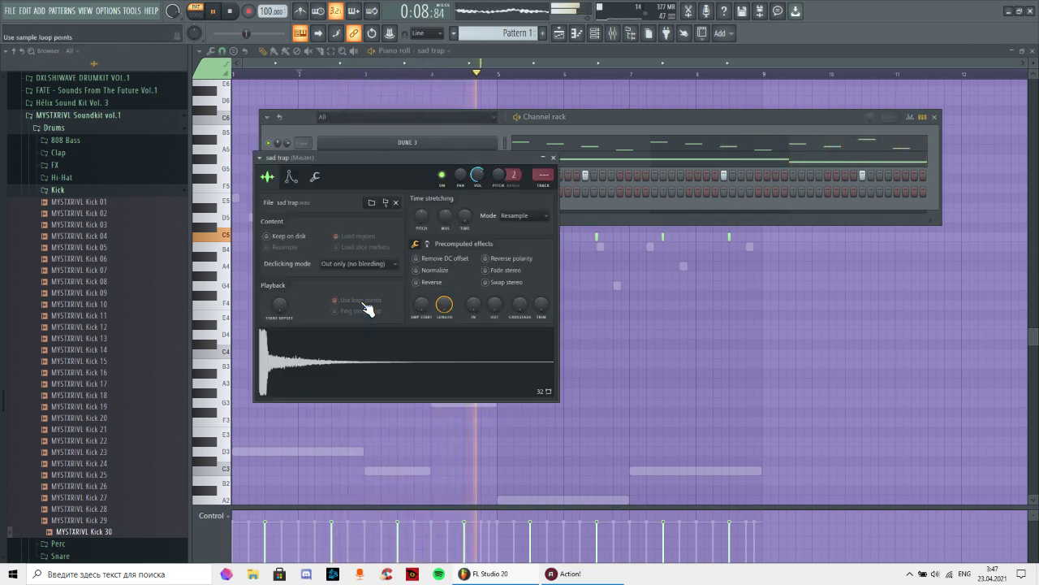
left_click_drag(541, 305, 540, 280)
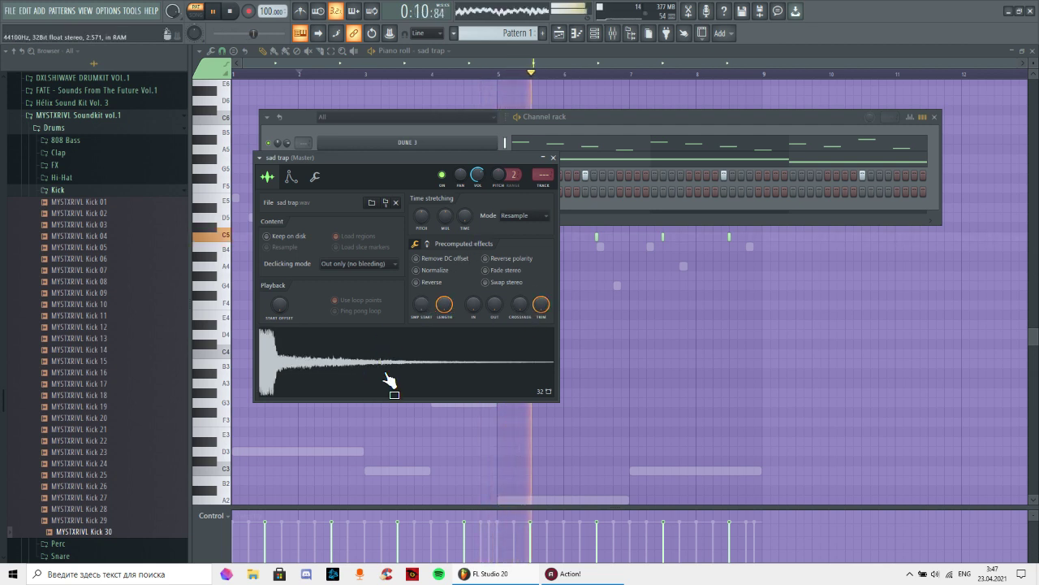
key("Escape")
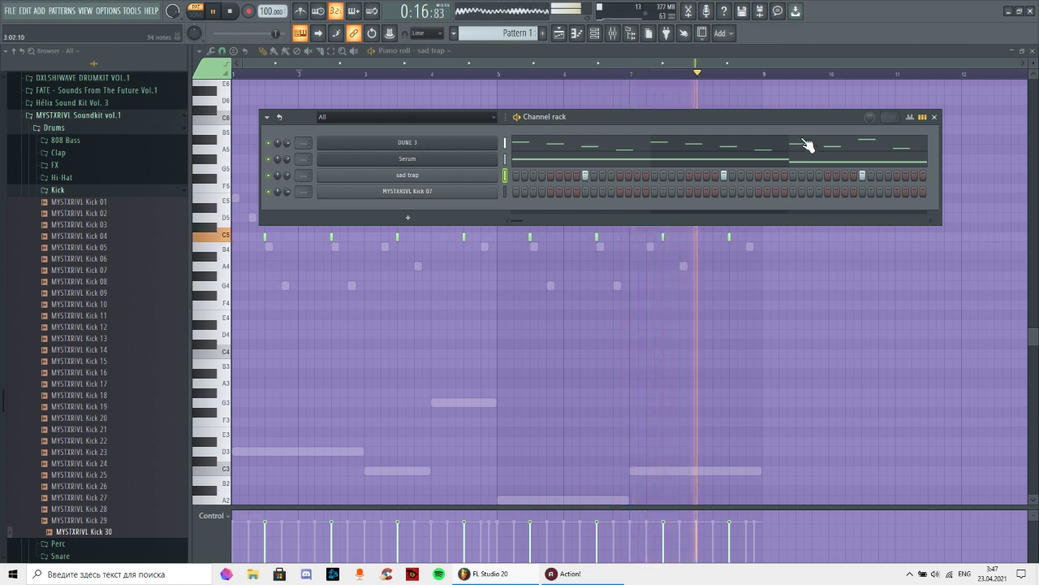
- Audition the samples in the MYSTXRIVL Soundkit vol.1 Clap folder, including Clap 01, Clap 03 and Clap 04
left_click(73, 153)
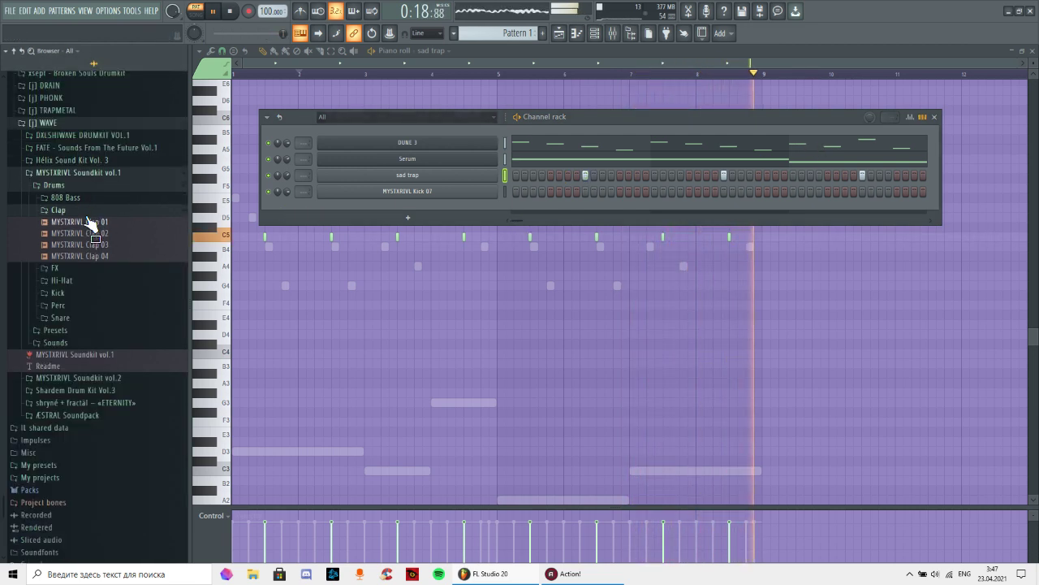
left_click(99, 257)
left_click(101, 245)
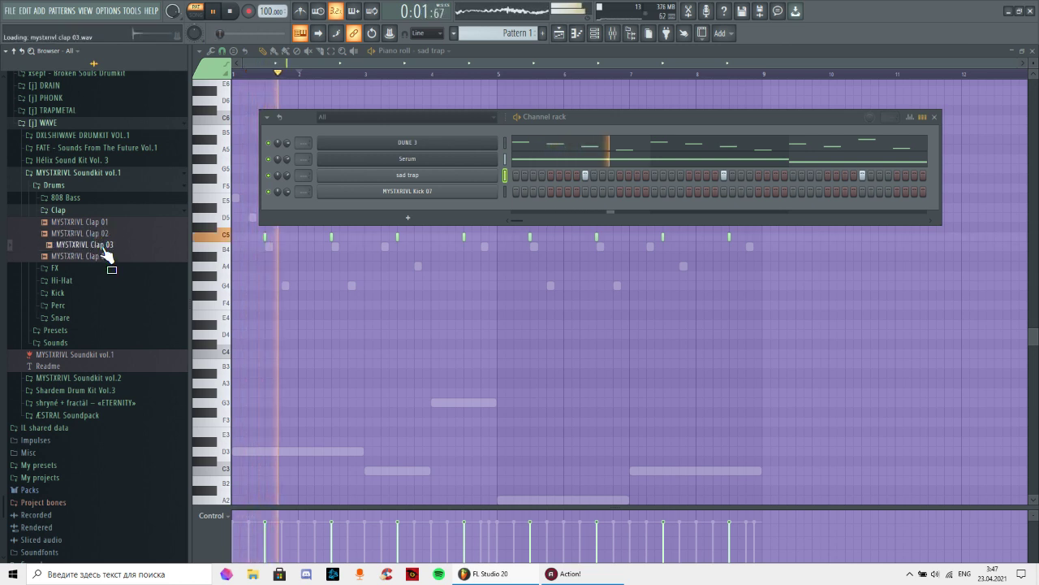
left_click(109, 223)
left_click(116, 256)
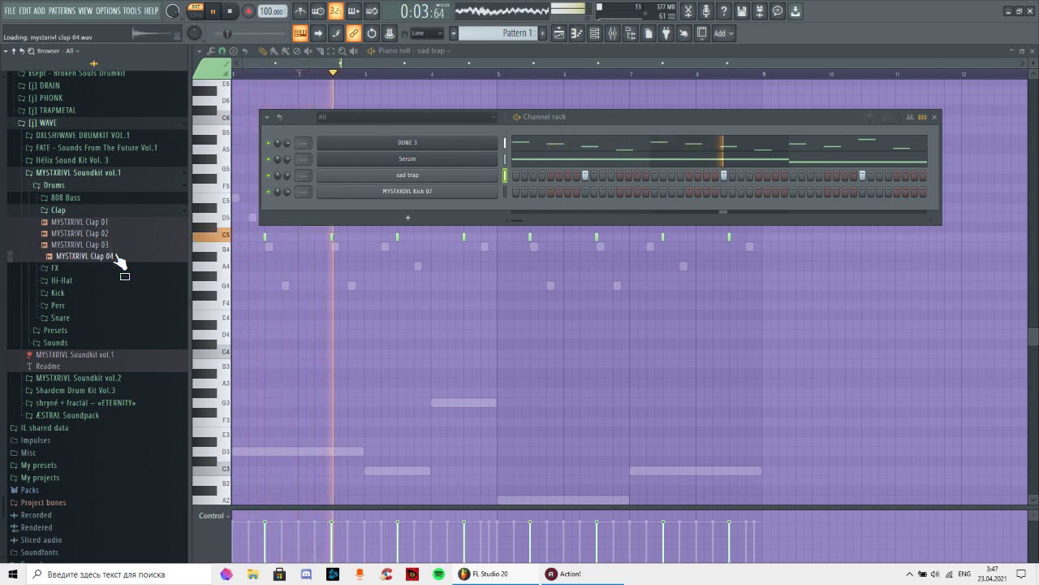
- Audition the vol.1 Snare folder's samples and add MYSTXRIVL Snare 08 and MYSTXRIVL Snare 12 as new channels
left_click(81, 319)
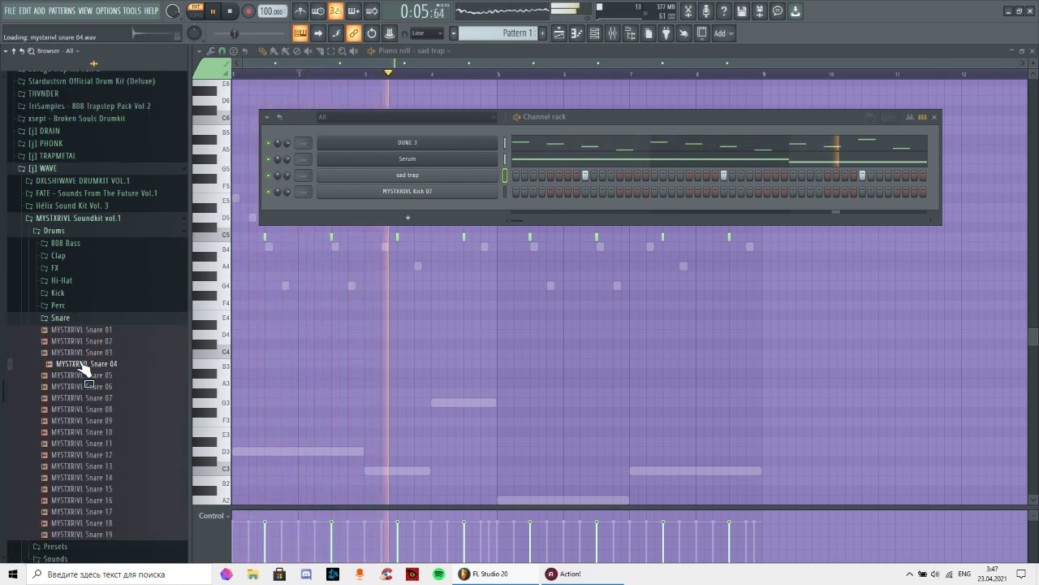
left_click(113, 353)
left_click(121, 342)
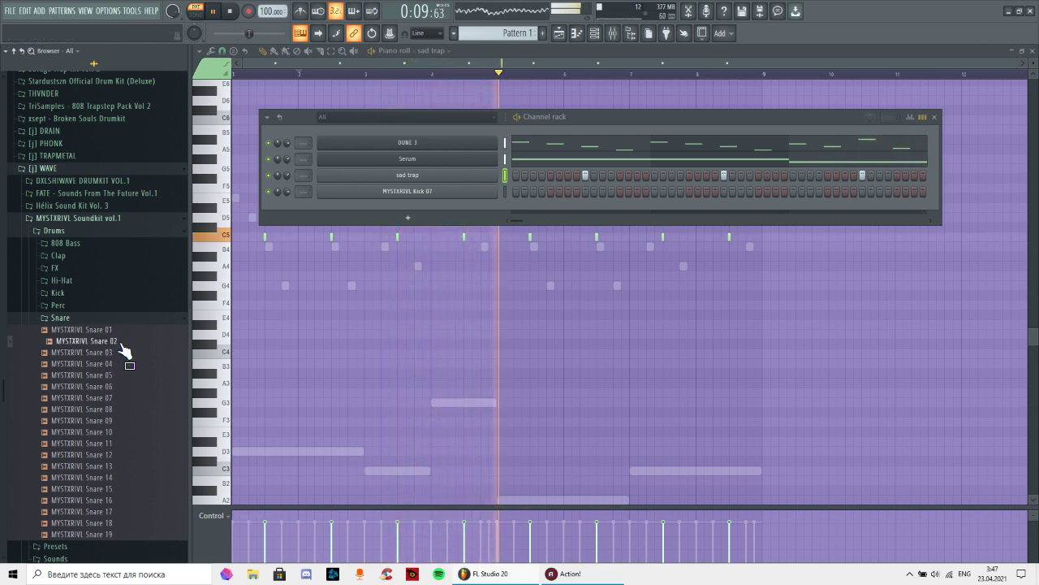
left_click(113, 398)
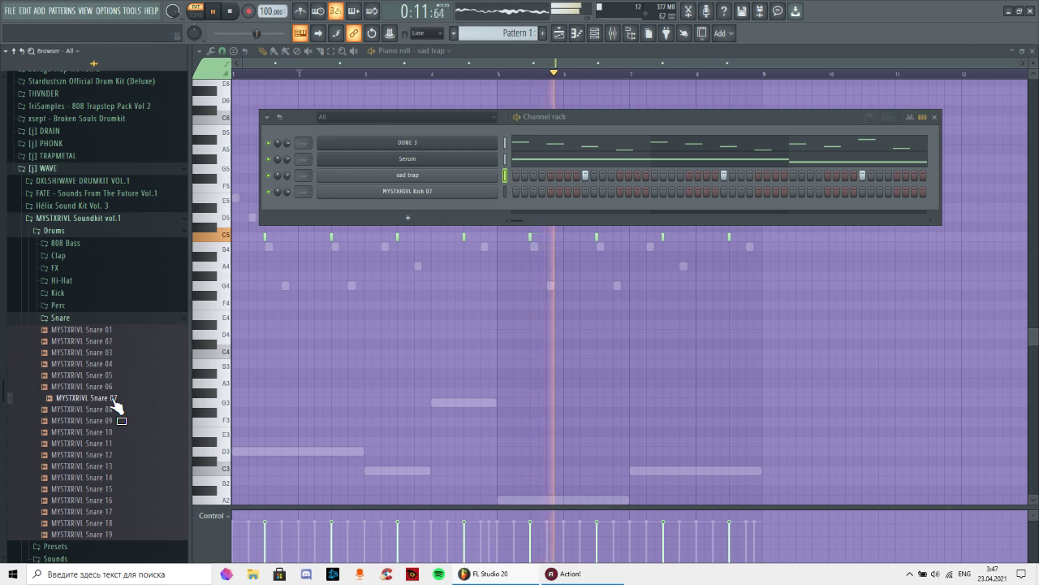
left_click(122, 410)
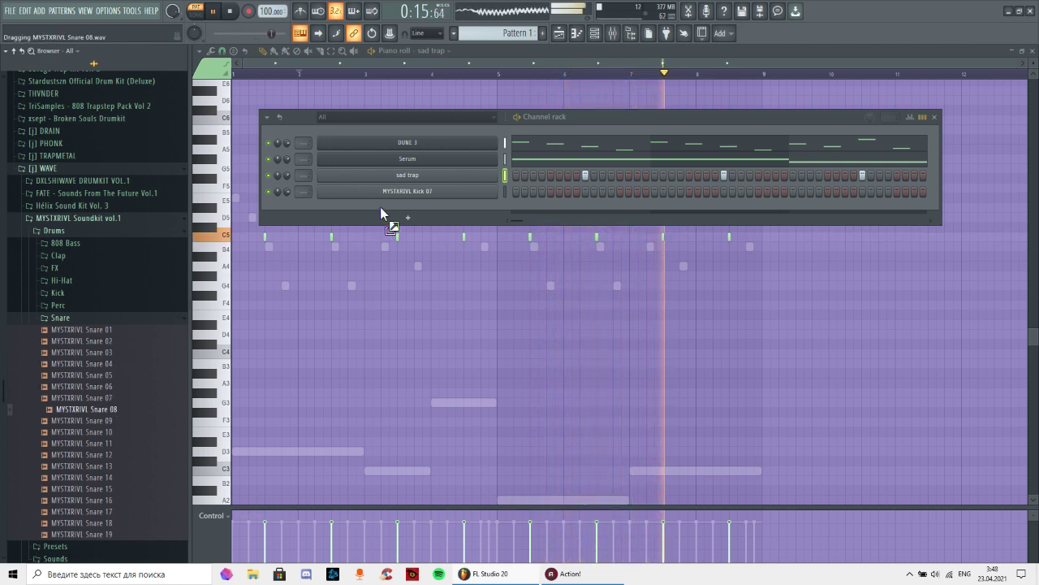
left_click_drag(381, 209, 382, 213)
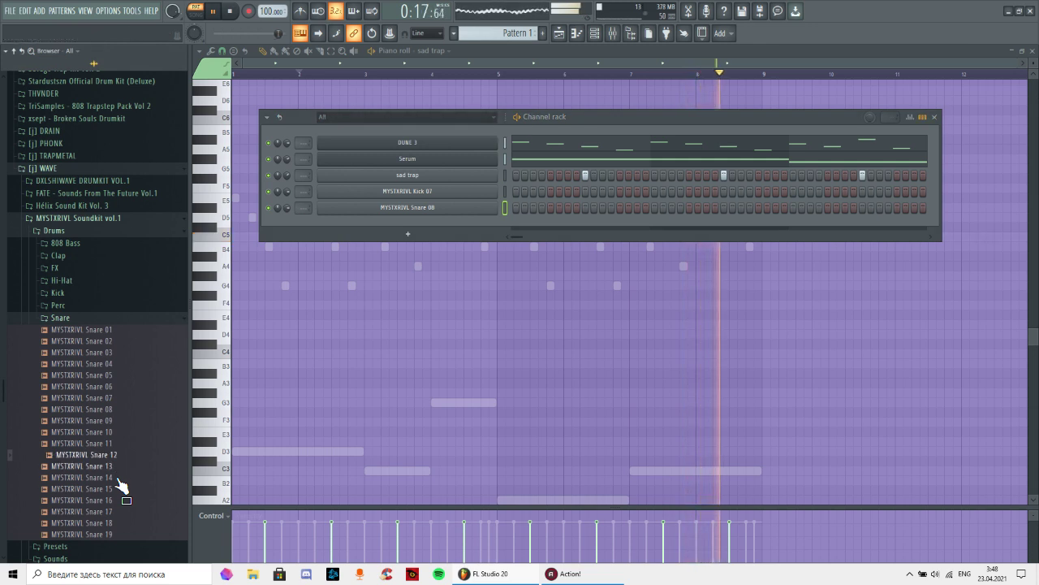
left_click_drag(121, 465, 433, 219)
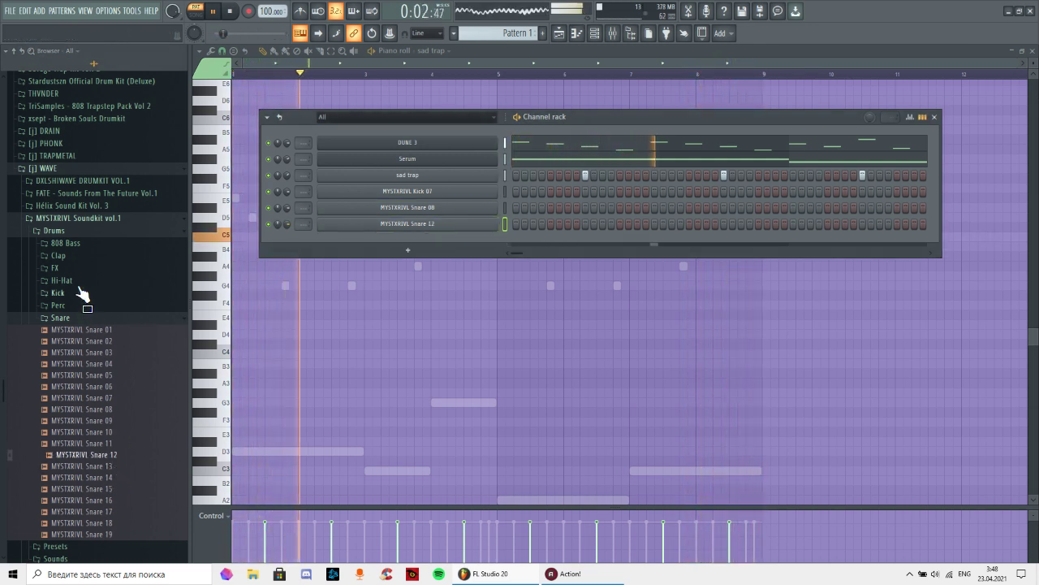
- Audition the samples in the vol.1 Hi-Hat folder against the playing pattern, from Hi-Hat 01 through to Hi-Hat 24
left_click(61, 280)
left_click(94, 315)
left_click(96, 304)
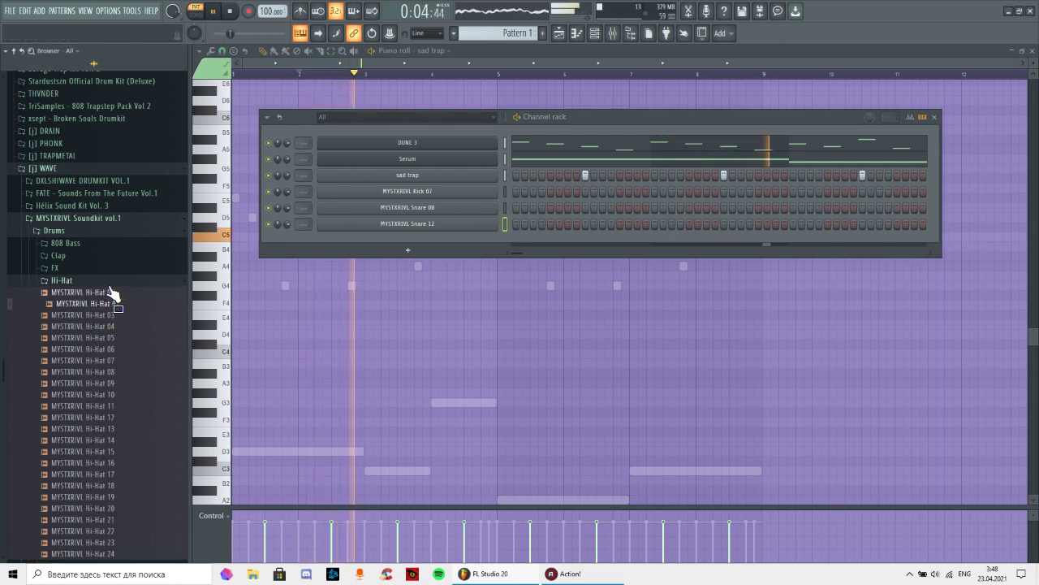
left_click(107, 292)
left_click(110, 281)
left_click(89, 284)
left_click(106, 307)
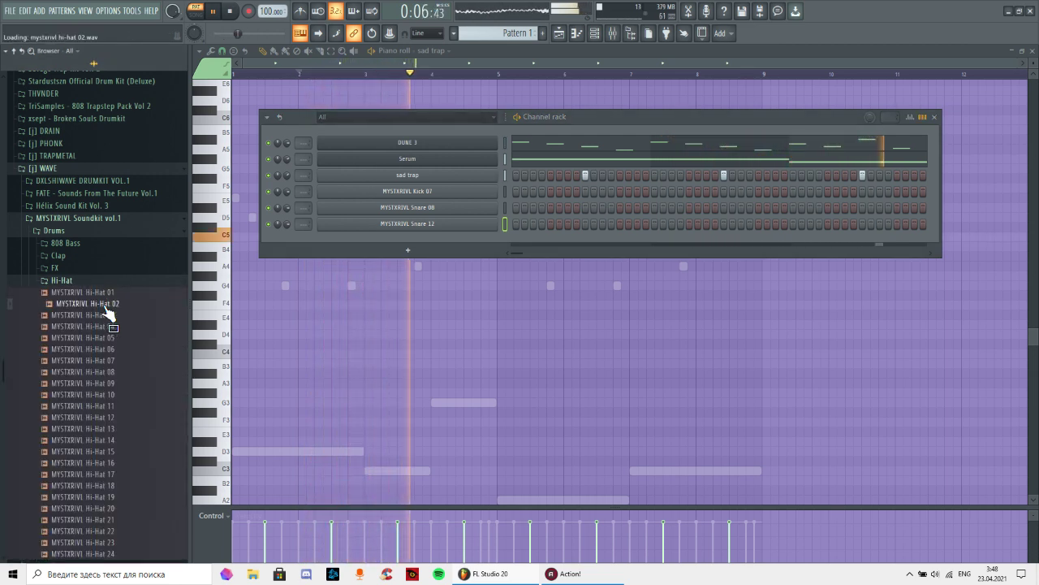
scroll(116, 349, "down", 4)
left_click_drag(115, 349, 79, 377)
scroll(124, 420, "down", 2)
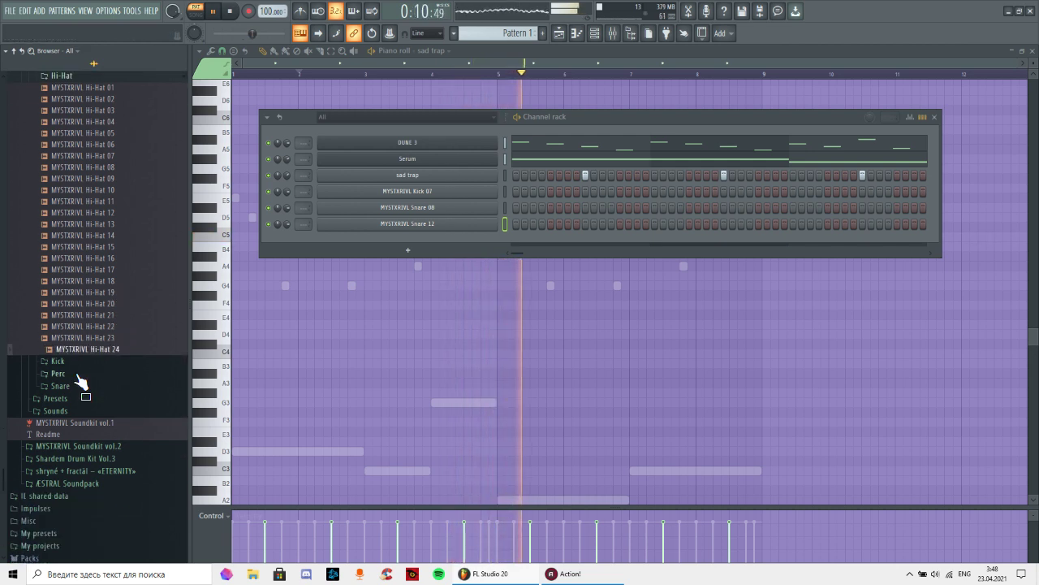
- Add MYSTXRIVL Hi-Hat 26, Hi-Hat 28 and Hi-Hat 30 from the Soundkit vol.2 Hi-Hat folder as new channels
left_click_drag(104, 449, 98, 398)
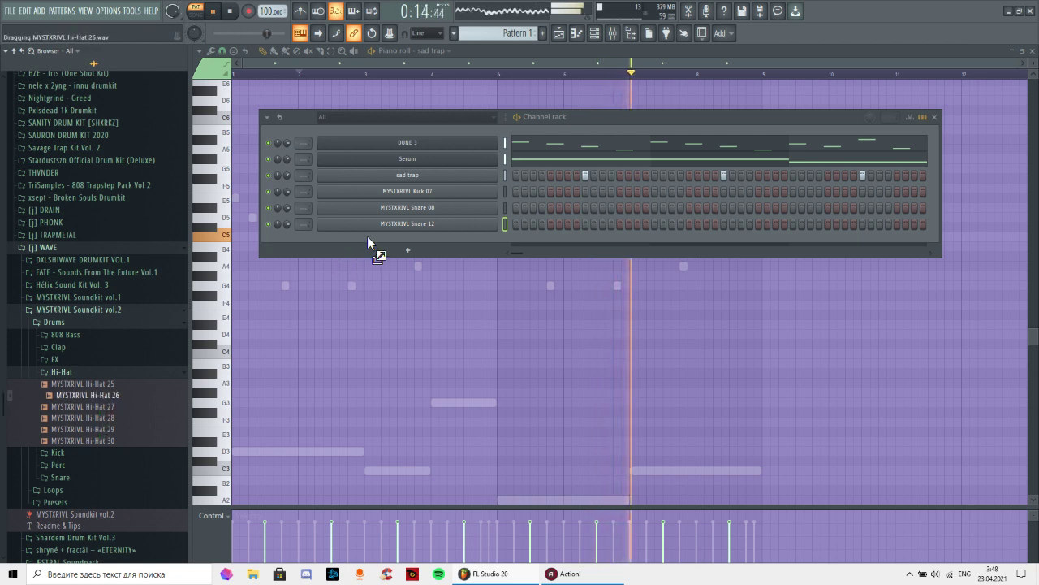
left_click_drag(367, 236, 367, 240)
left_click_drag(128, 416, 383, 253)
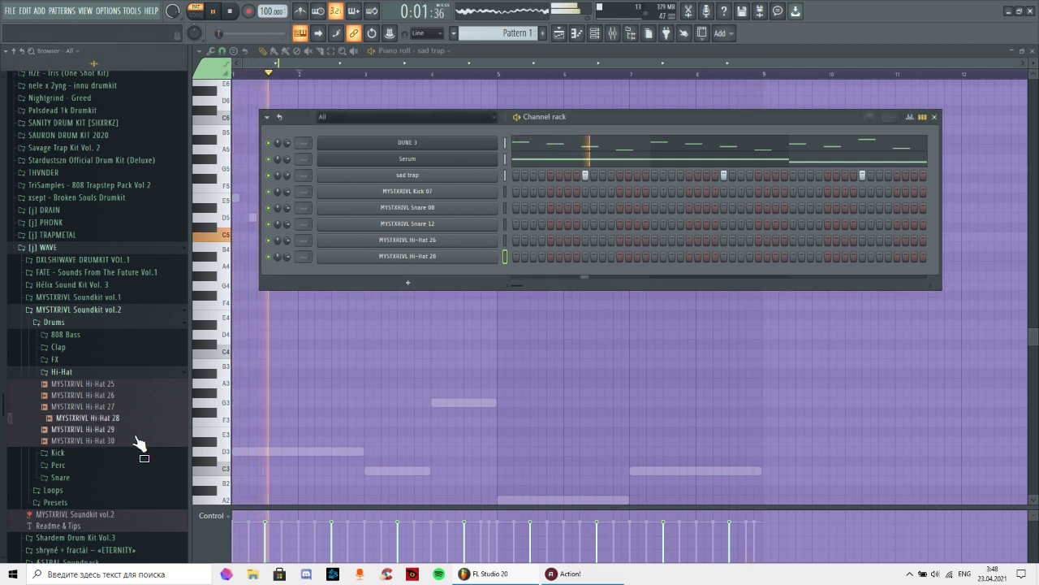
left_click_drag(139, 446, 353, 319)
left_click_drag(401, 268, 401, 268)
- Audition the Perc samples of MYSTXRIVL Soundkit vol.2, including the crashes, hats, Perc 10, Ride 02 and Zap 01 to Zap 03
left_click(88, 465)
left_click(76, 477)
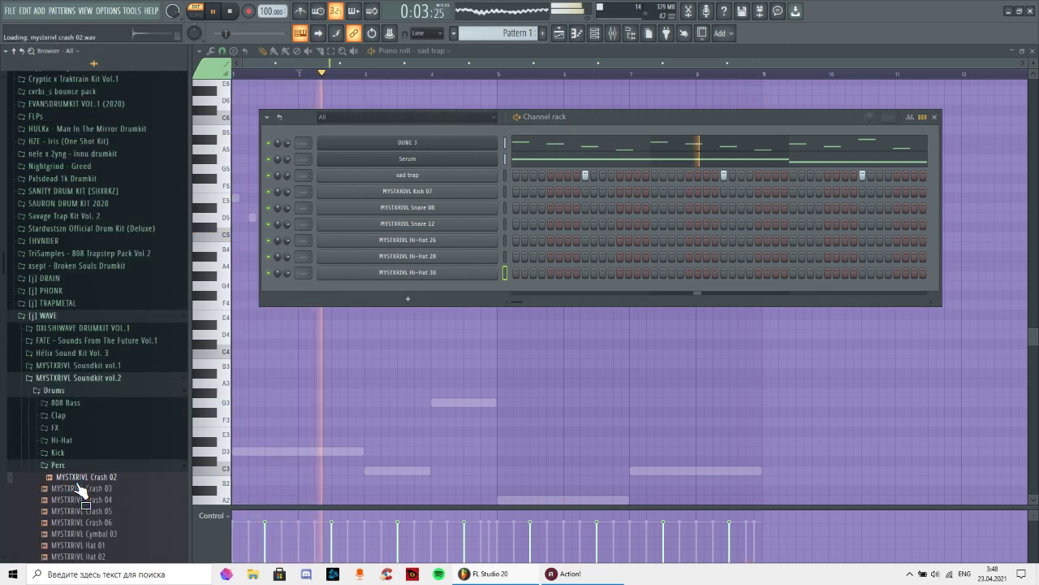
scroll(97, 439, "down", 3)
left_click(124, 375)
left_click(117, 397)
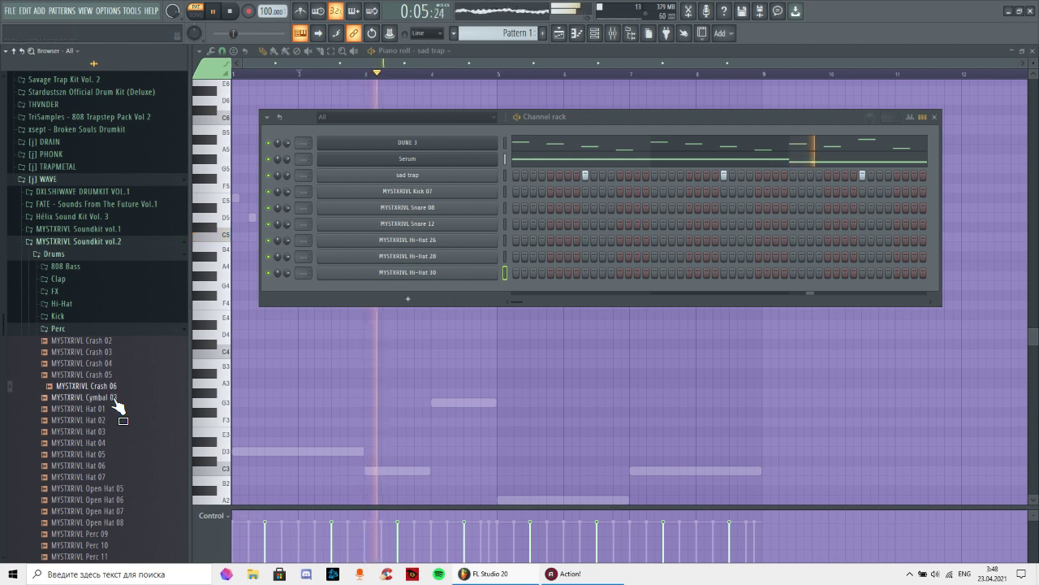
scroll(121, 429, "down", 6)
left_click(113, 251)
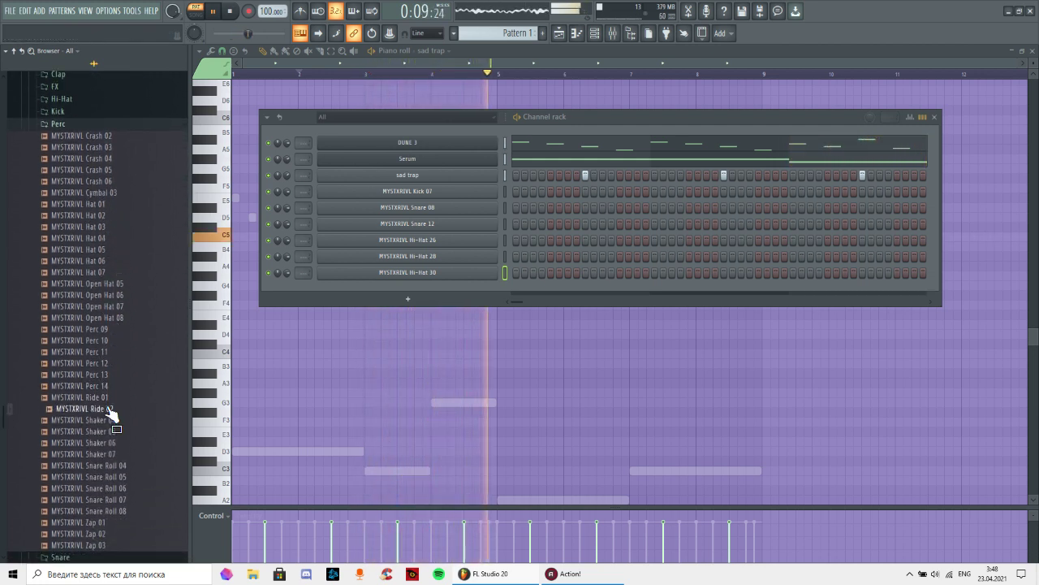
left_click(116, 348)
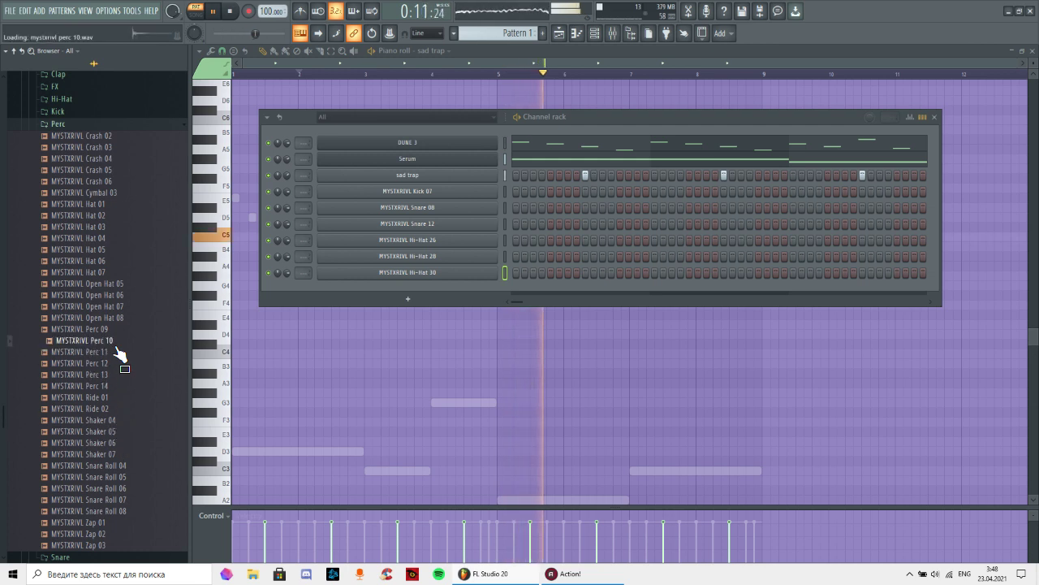
left_click(113, 375)
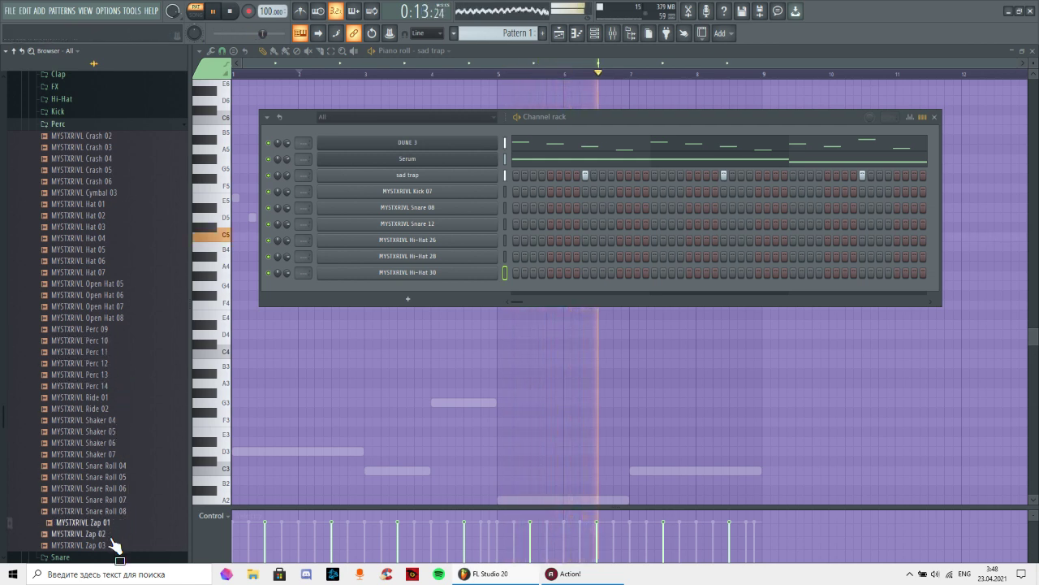
scroll(113, 550, "down", 4)
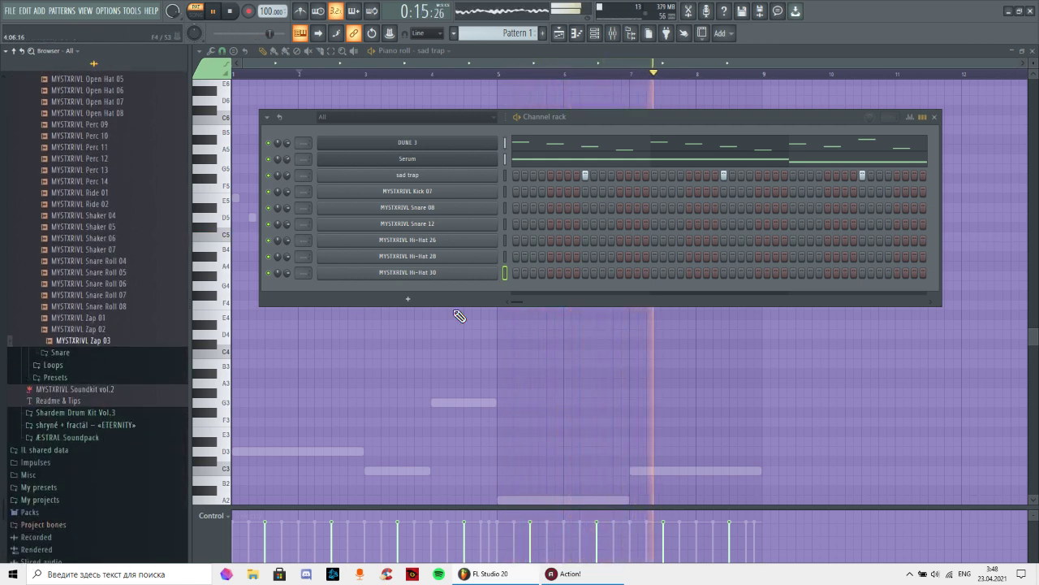
- Open the MYSTXRIVL Kick 07 notes, delete the C5 kick on step 13 of bar 1 and add one at the start of bar 2
right_click(485, 190)
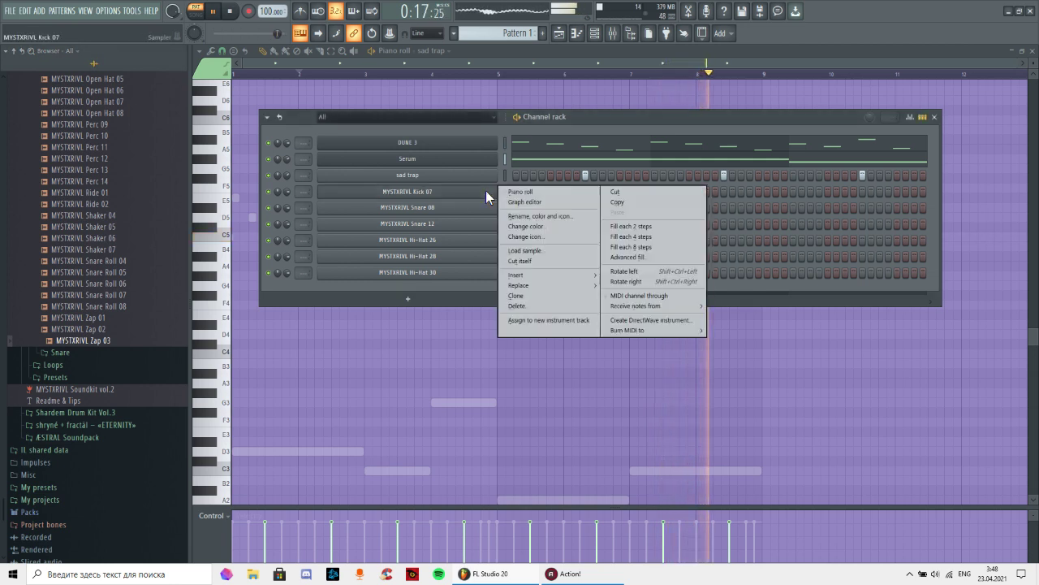
left_click(561, 192)
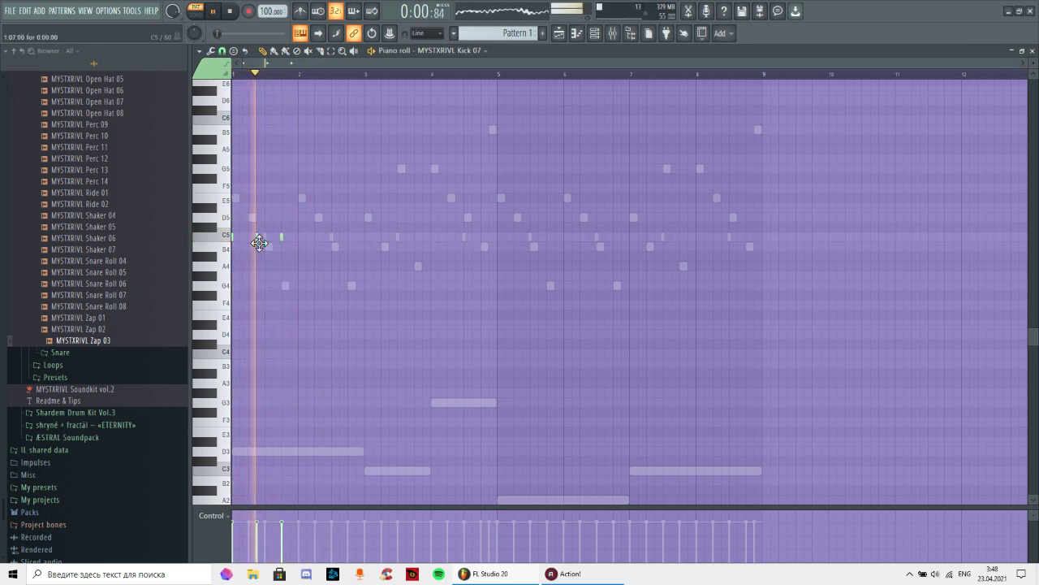
right_click(284, 238)
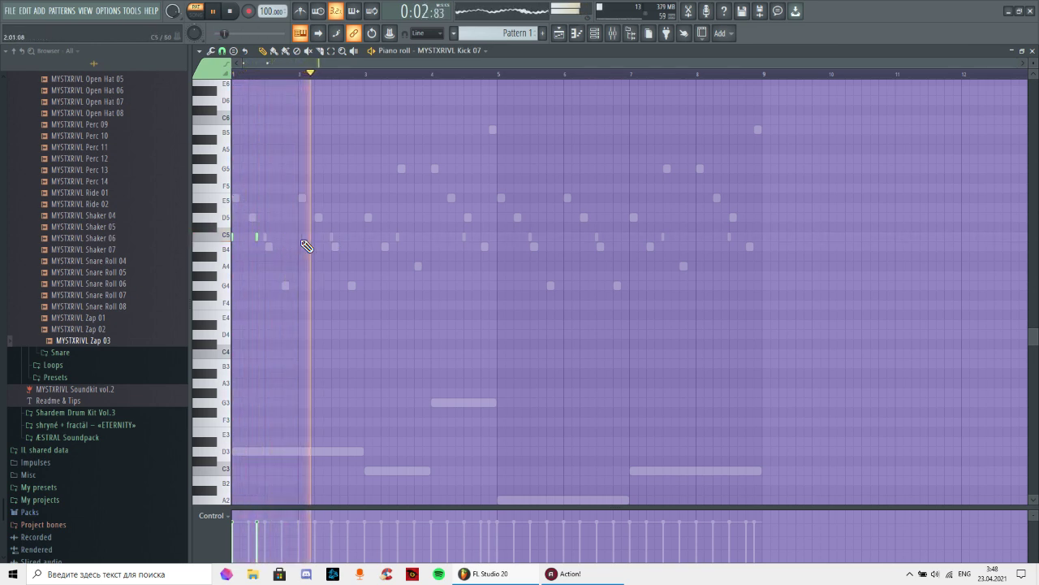
left_click(300, 238)
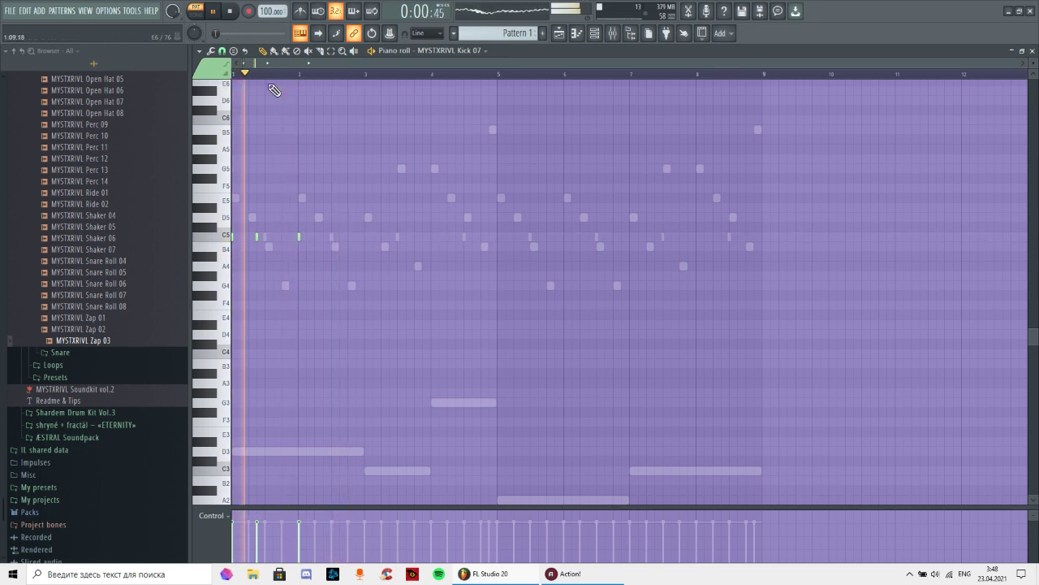
- Draw a tight run of C5 kicks from the second beat of bar 2 and play it back
scroll(297, 86, "up", 3)
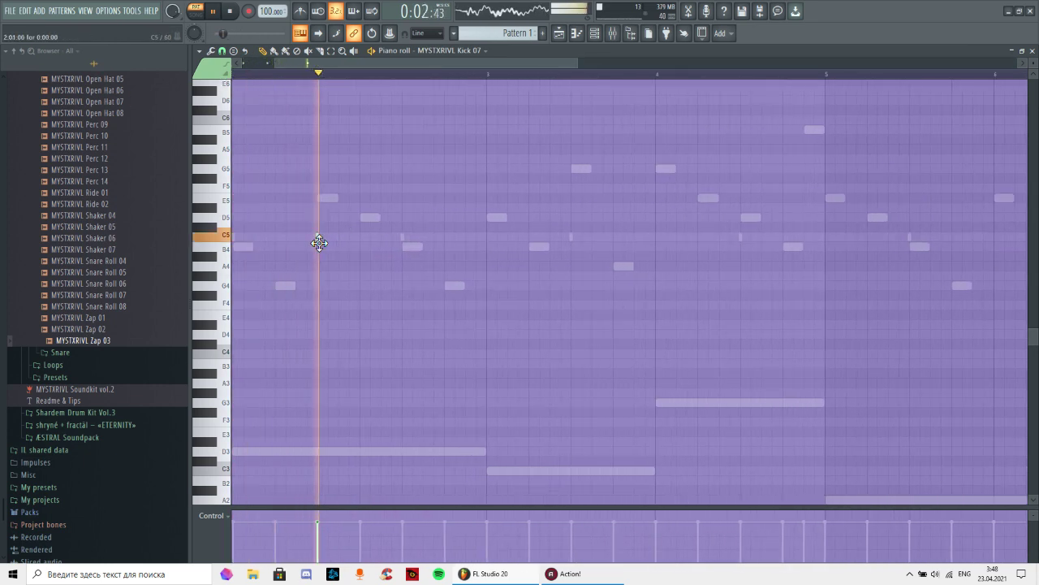
left_click_drag(362, 241, 393, 244)
left_click(389, 239)
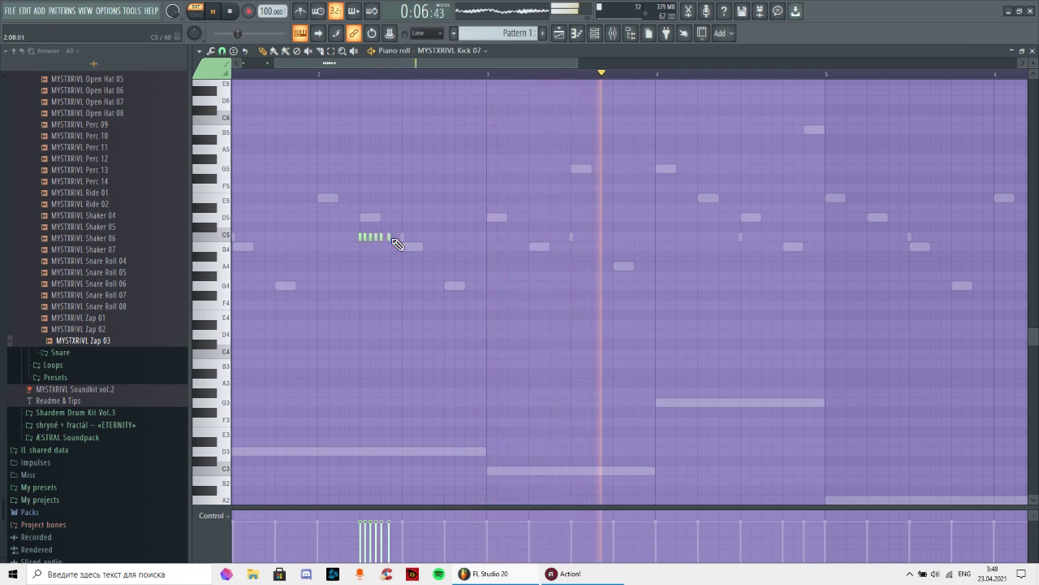
left_click(285, 73)
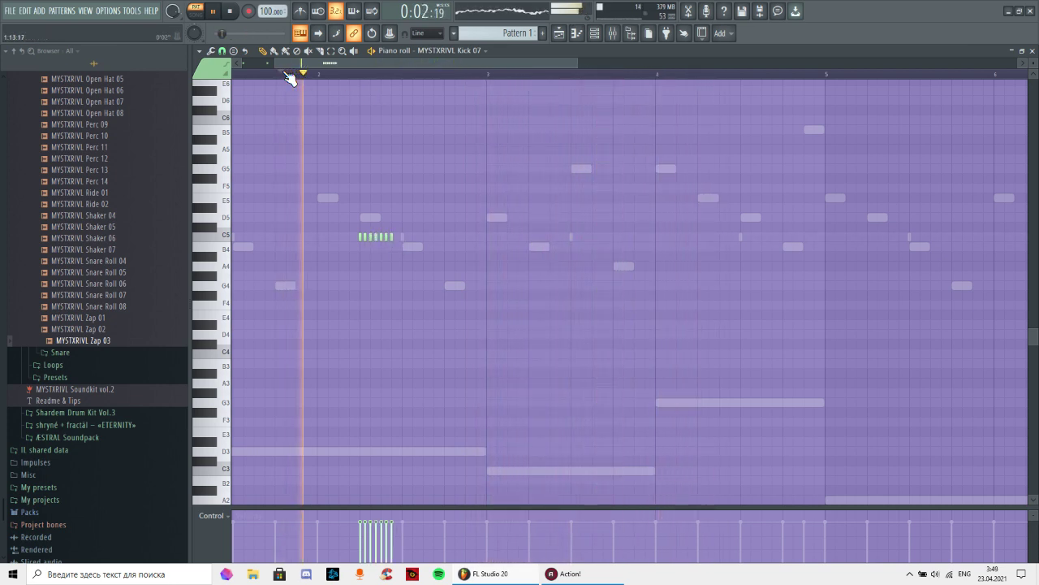
- Rework the bar 2 run into three evenly spaced C5 kicks on steps 5, 6 and 7, and play it back
right_click(363, 237)
right_click(368, 237)
right_click(372, 237)
right_click(377, 237)
left_click(357, 74)
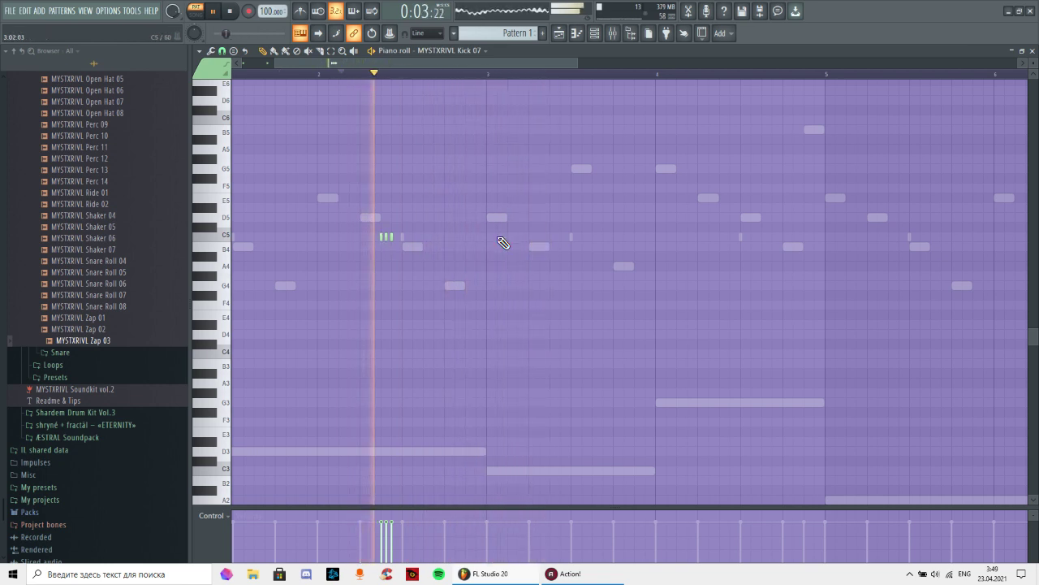
left_click_drag(371, 240, 364, 242)
left_click(372, 241)
right_click(392, 237)
right_click(386, 237)
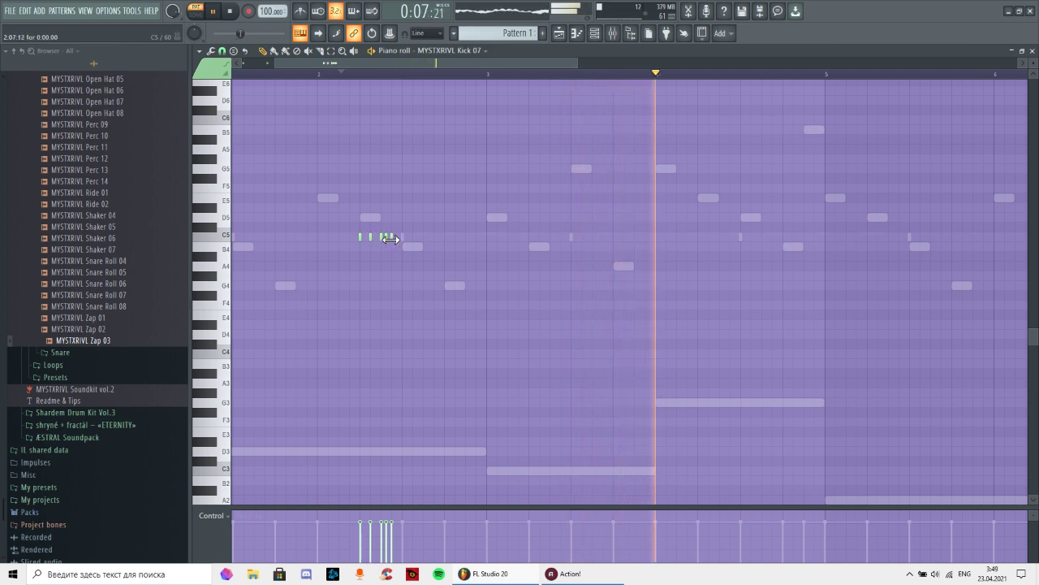
left_click(298, 73)
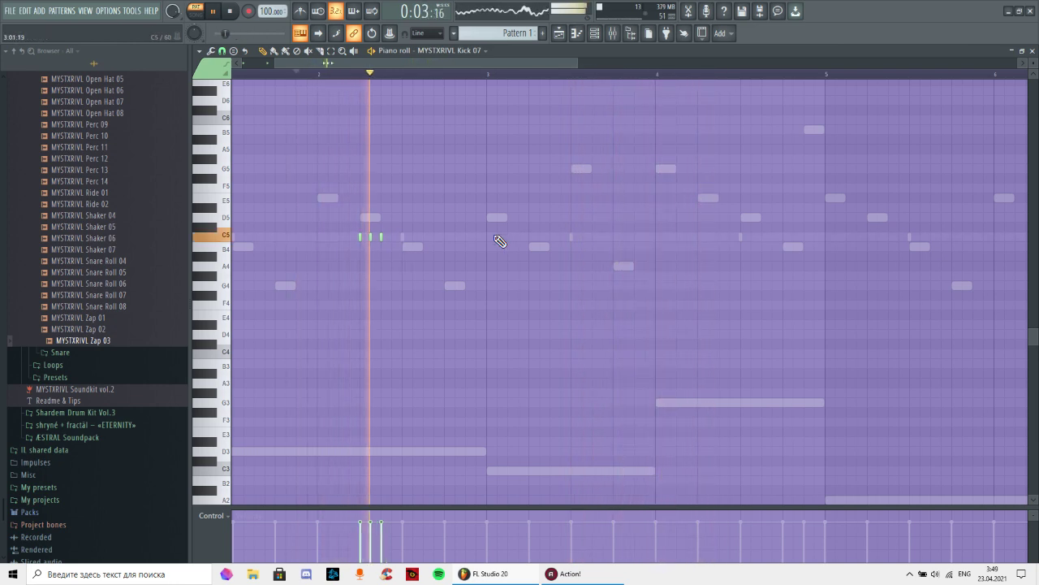
- Add C5 kicks on steps 11, 15 and 16 of bar 2 and on the first step of bar 3
scroll(494, 239, "up", 1)
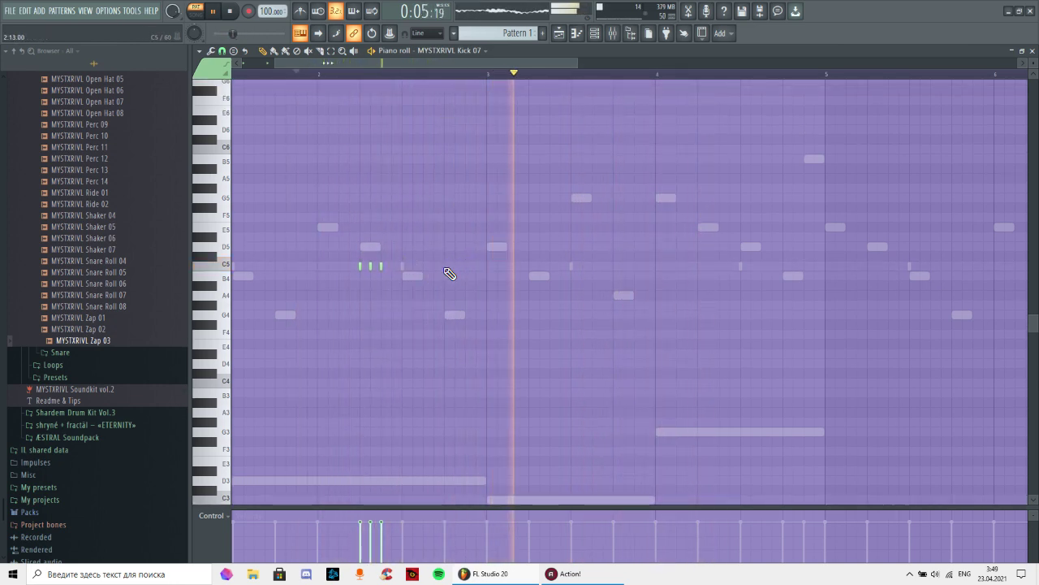
left_click(445, 267)
left_click(423, 266)
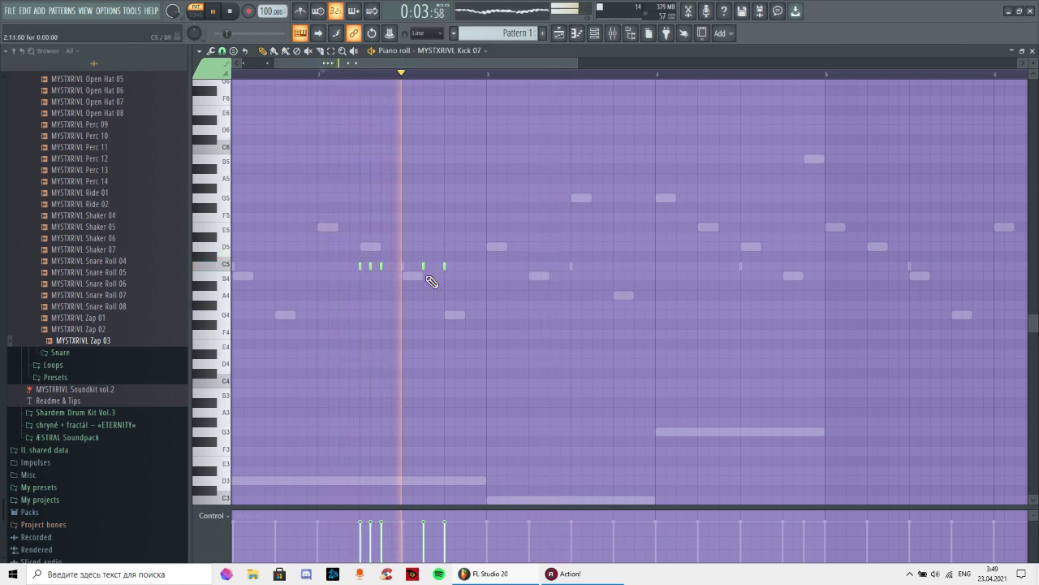
right_click(444, 267)
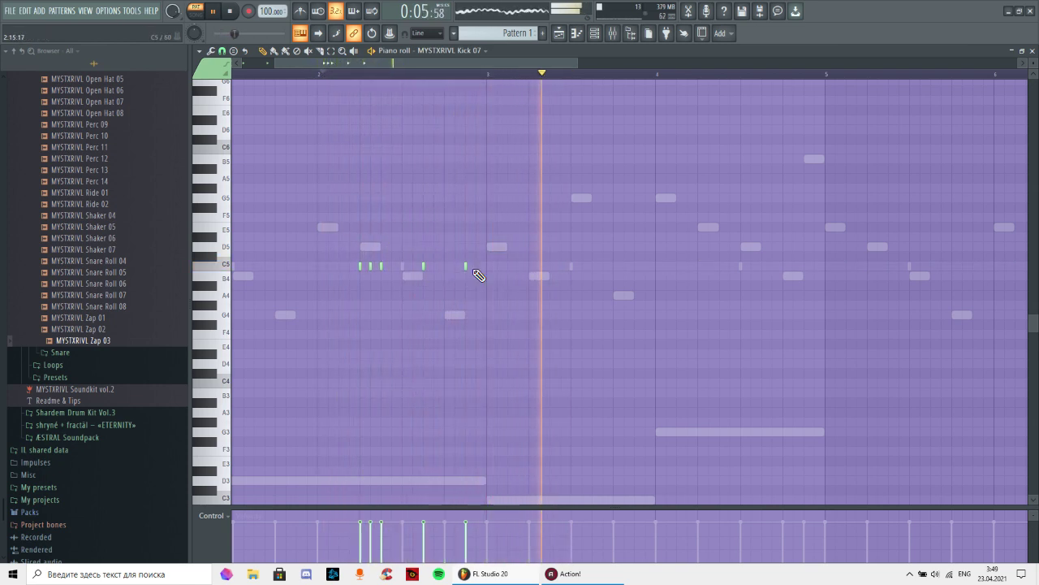
left_click(476, 267)
left_click_drag(478, 268, 492, 269)
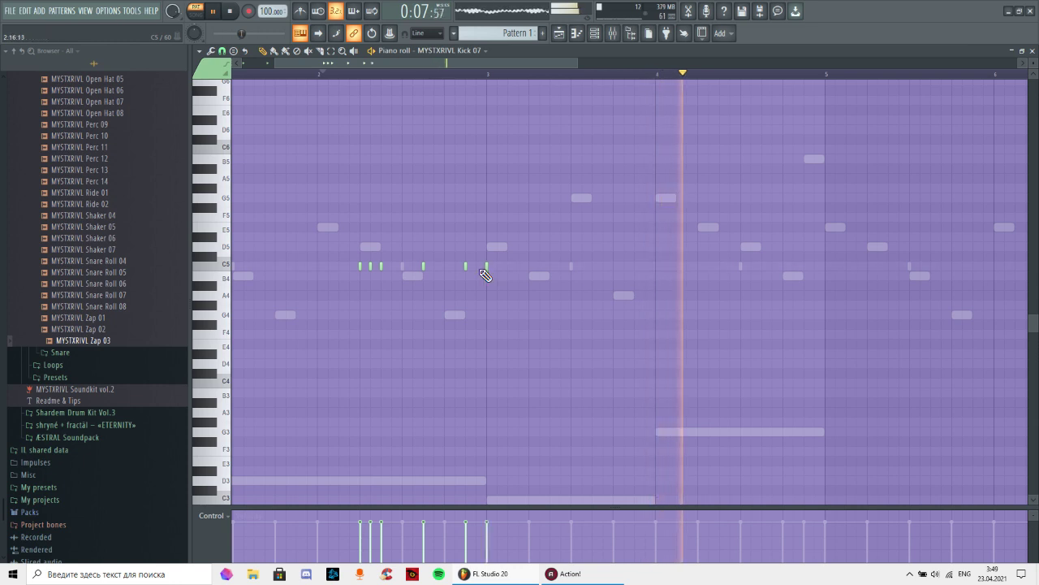
- Turn the three kicks on the second beat of bar 2 into a five-note roll spaced half a step apart with rising velocities
left_click(329, 84)
right_click(331, 85)
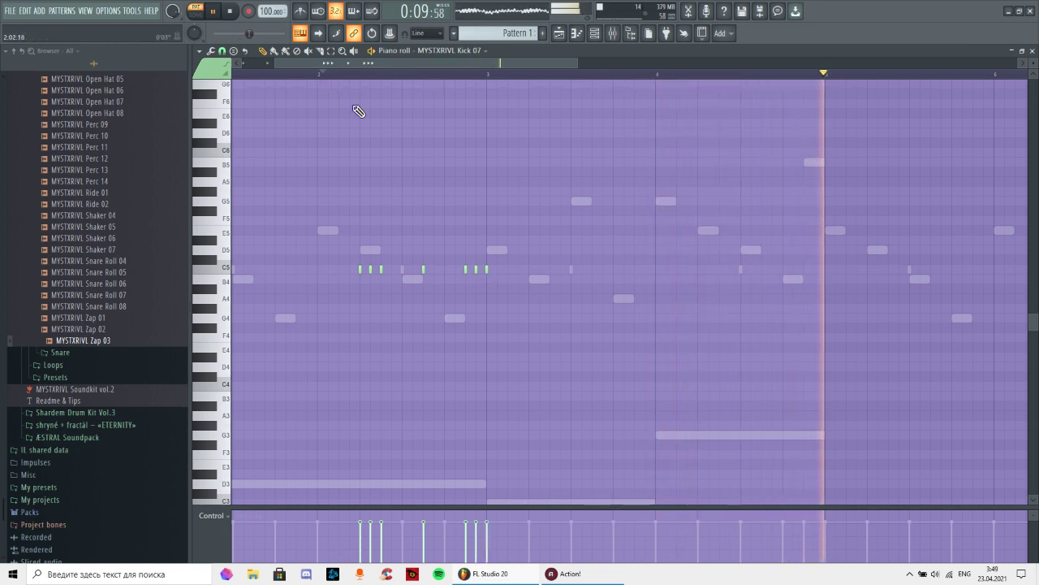
scroll(368, 275, "up", 4)
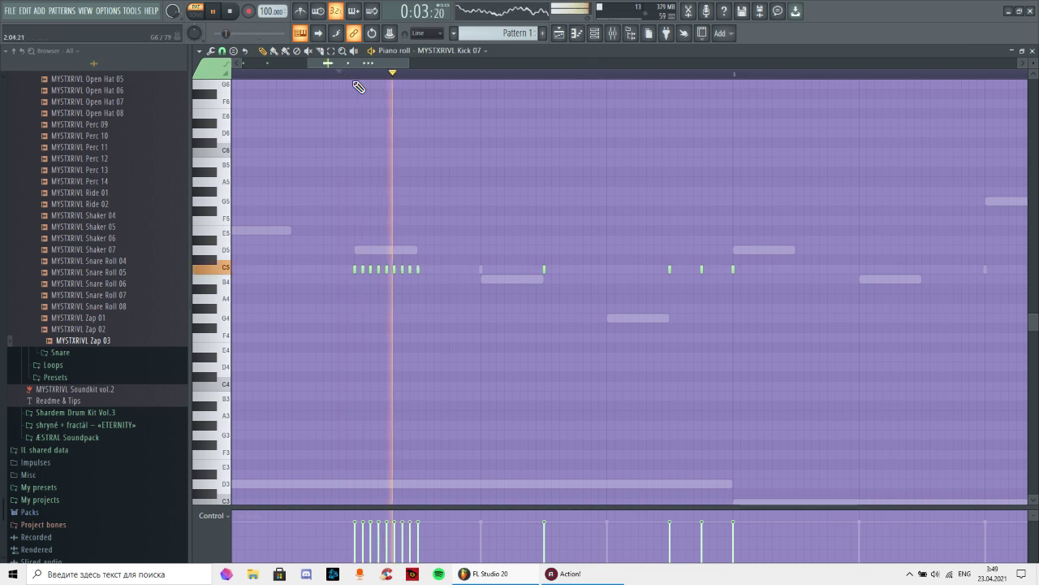
right_click(362, 272)
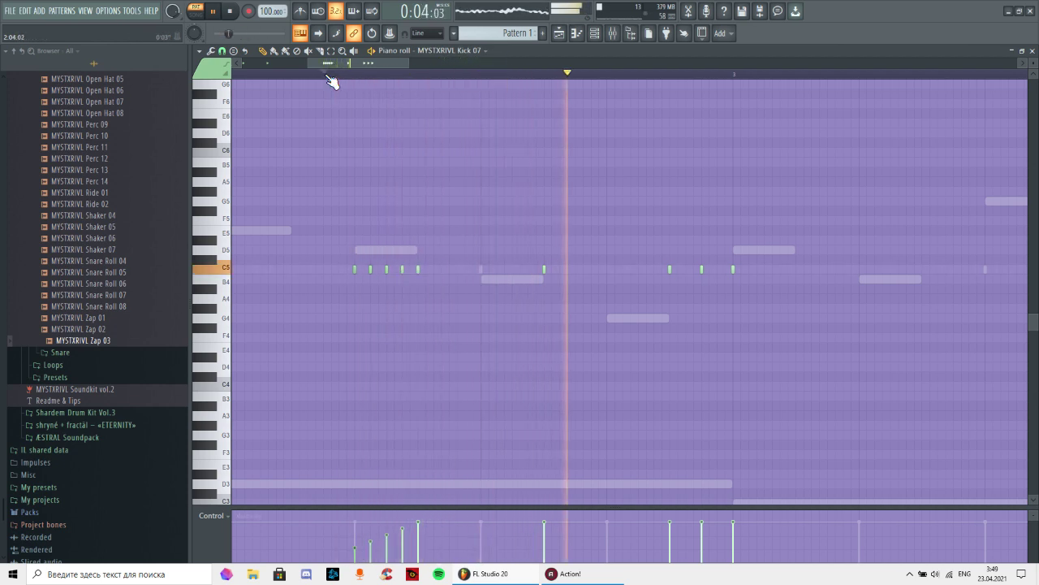
- Add C5 kicks on steps 7, 13 and 15 of bar 3
scroll(329, 81, "down", 5)
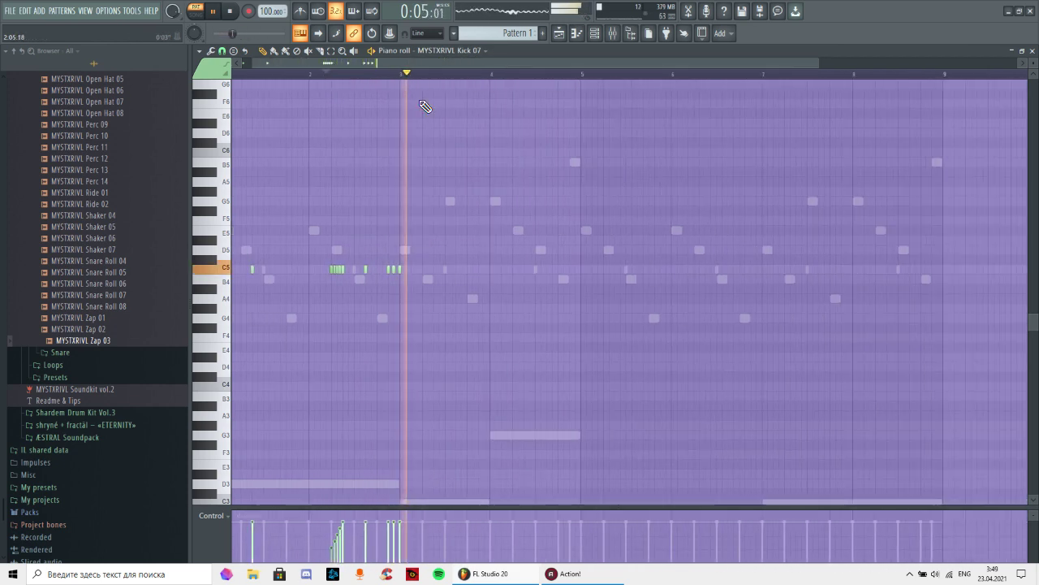
left_click(437, 270)
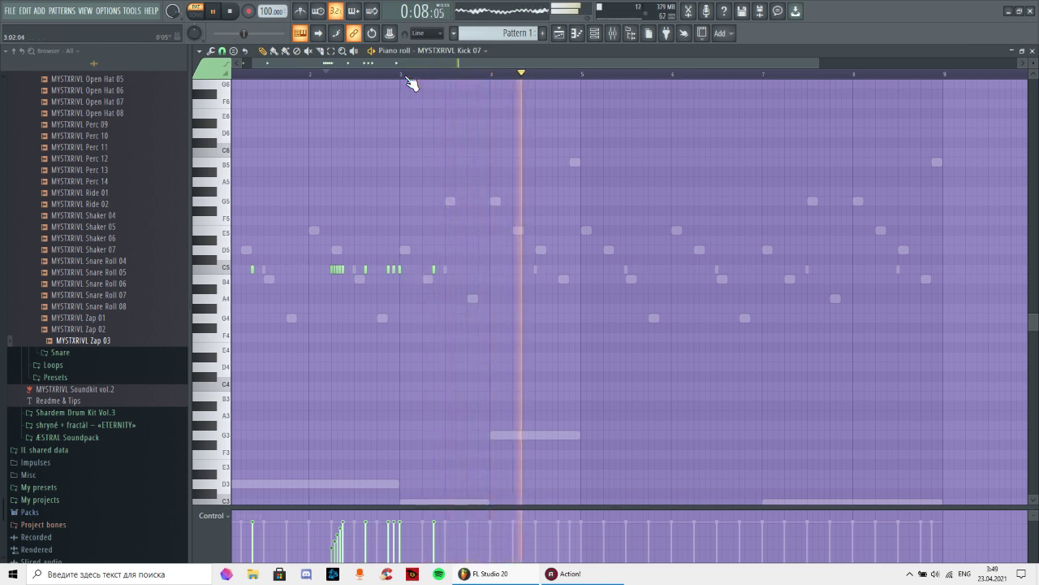
scroll(317, 83, "up", 2)
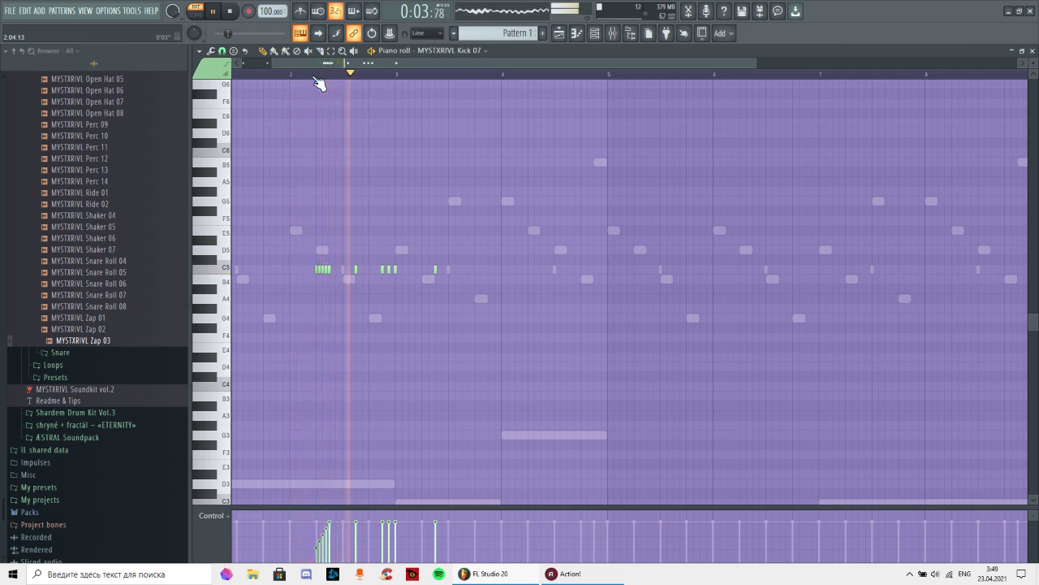
left_click(477, 271)
left_click(488, 270)
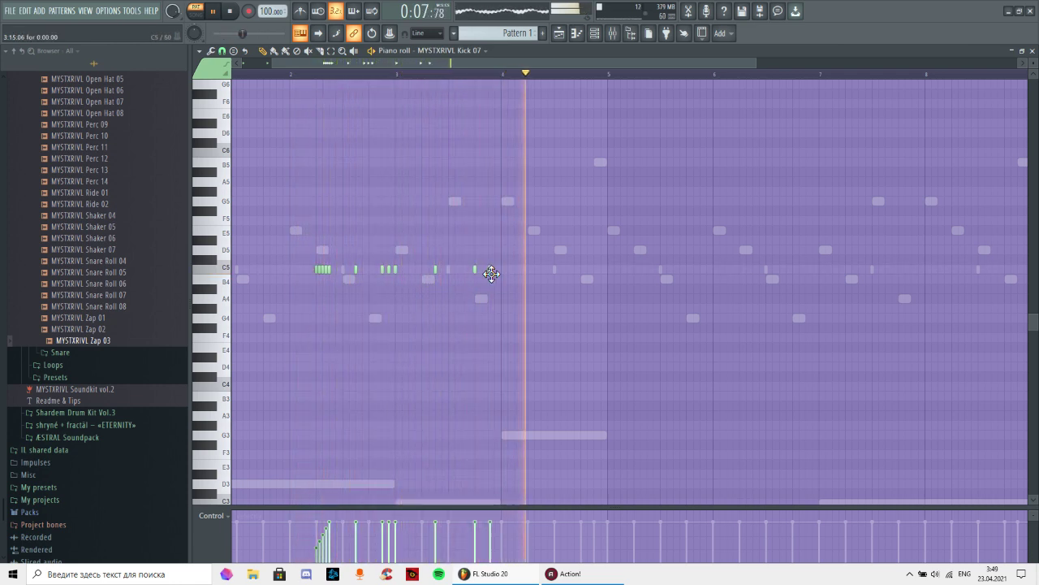
- Add C5 kicks on steps 5 and 11 of bar 4, trying out and removing an extra kick on step 7
left_click(542, 273)
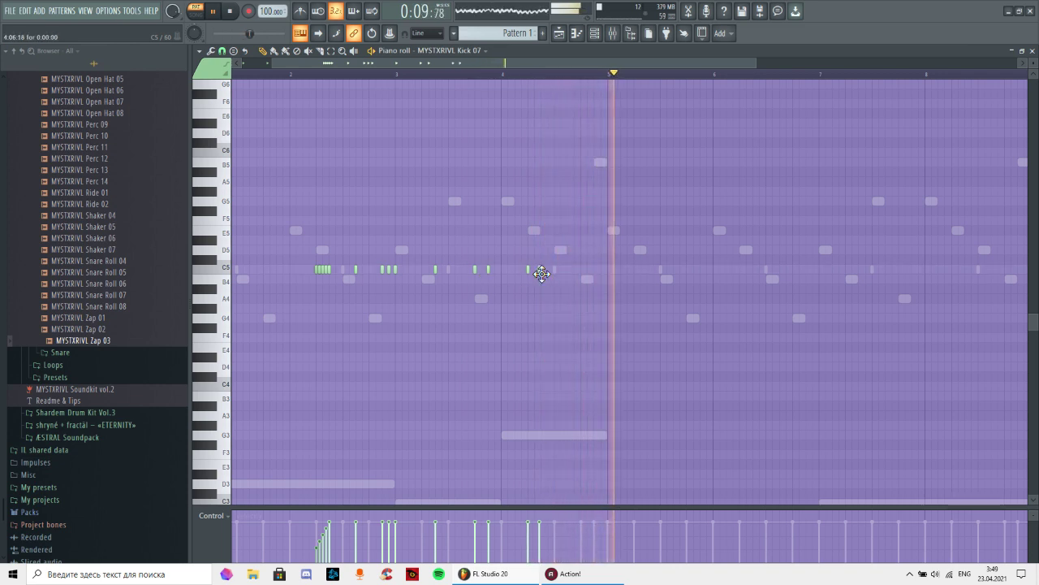
left_click(549, 273)
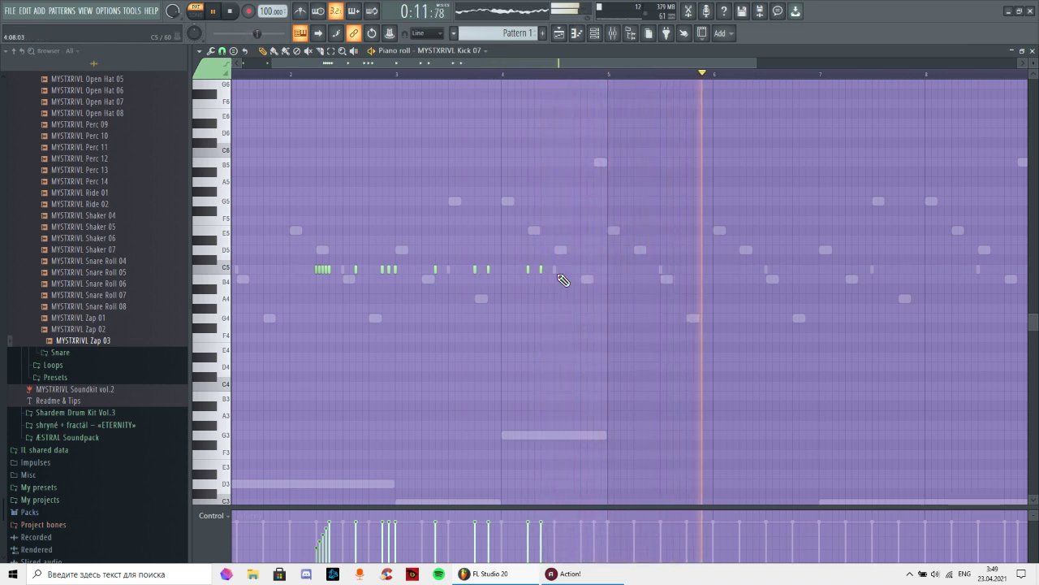
left_click(567, 270)
left_click(460, 84)
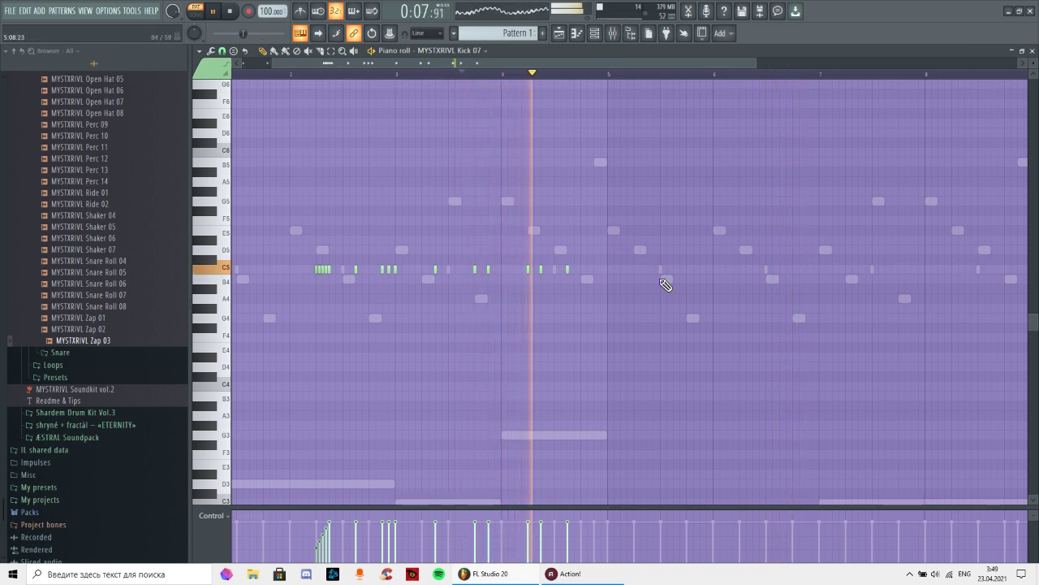
right_click(542, 270)
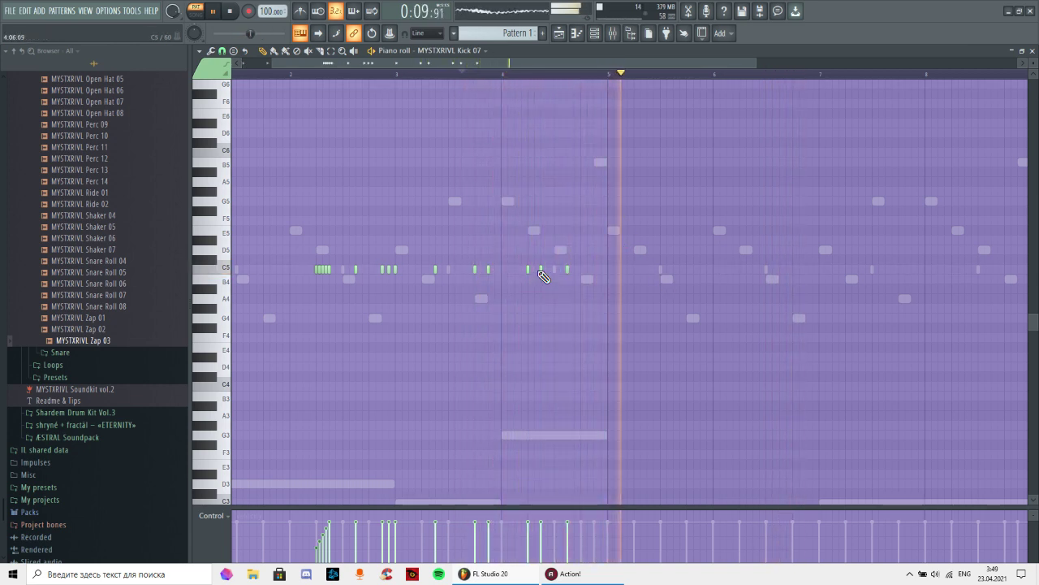
left_click(511, 73)
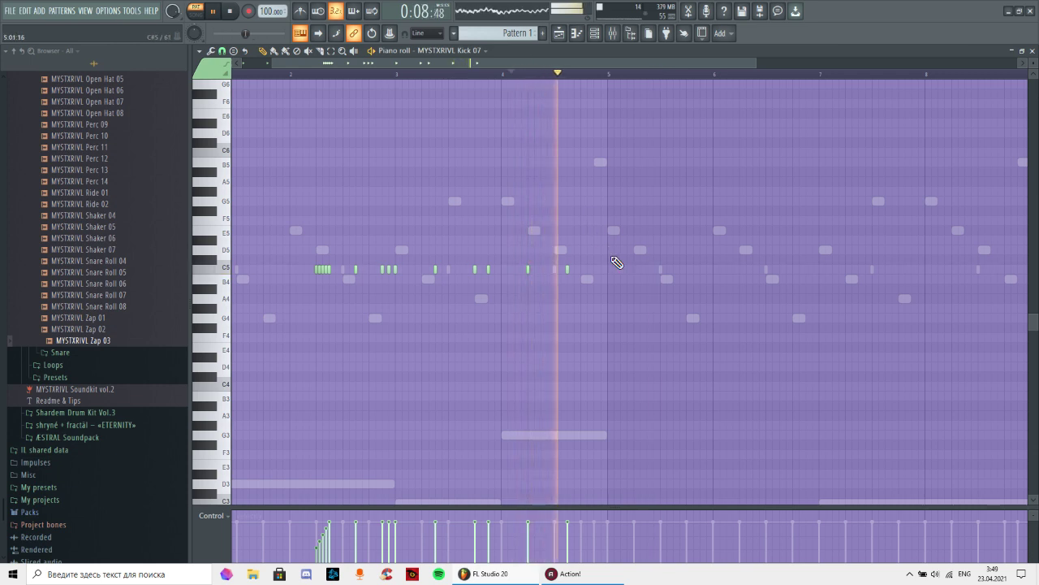
- Add C5 kicks on steps 15 and 16 of bar 4 and on the first step of bar 5
left_click(595, 270)
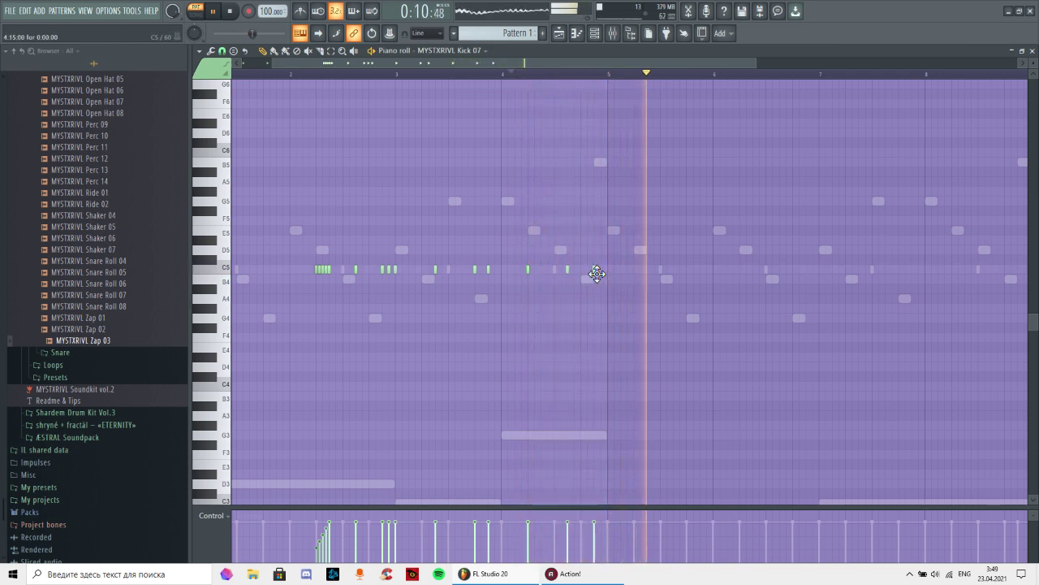
left_click(610, 272)
left_click(537, 74)
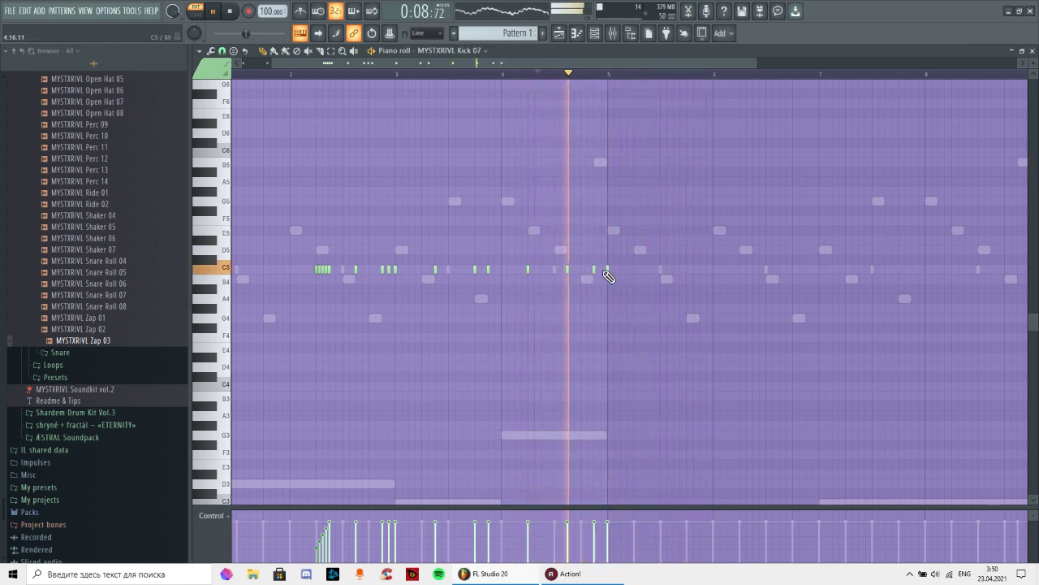
left_click(601, 271)
- Add C5 kicks on steps 5, 7 and 11 of bar 5
left_click(635, 278)
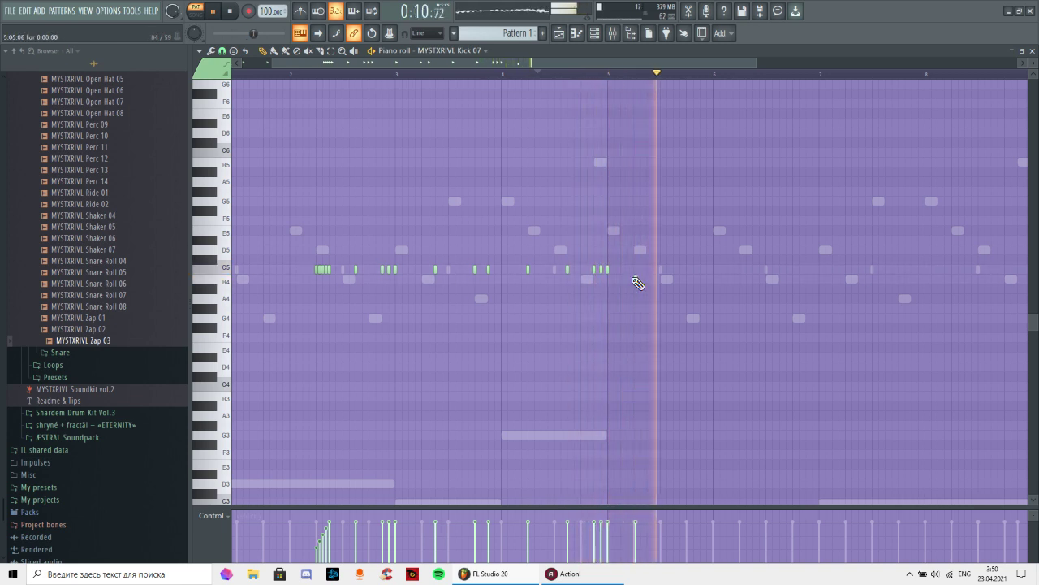
left_click(648, 270)
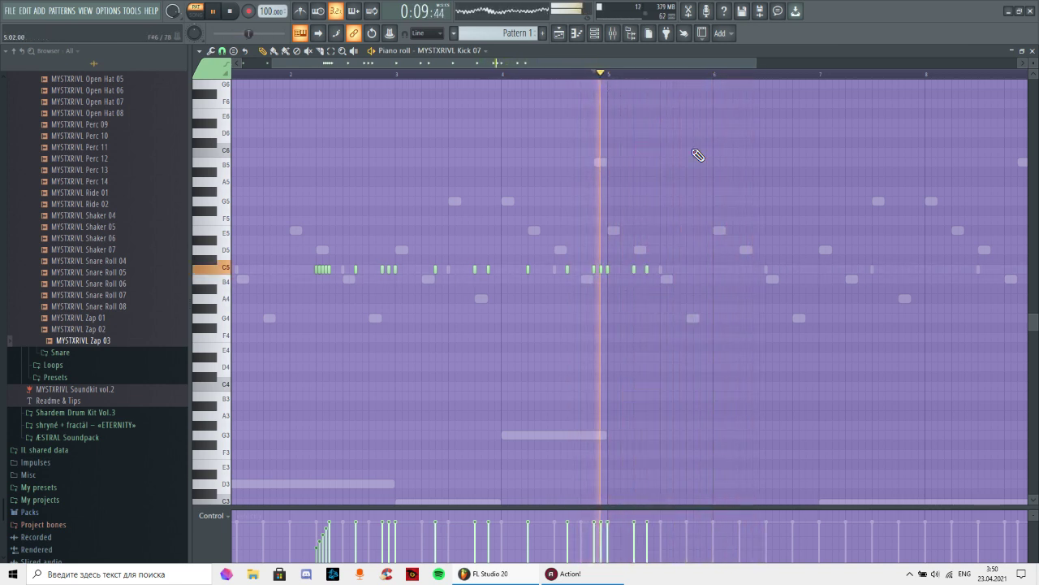
left_click(675, 271)
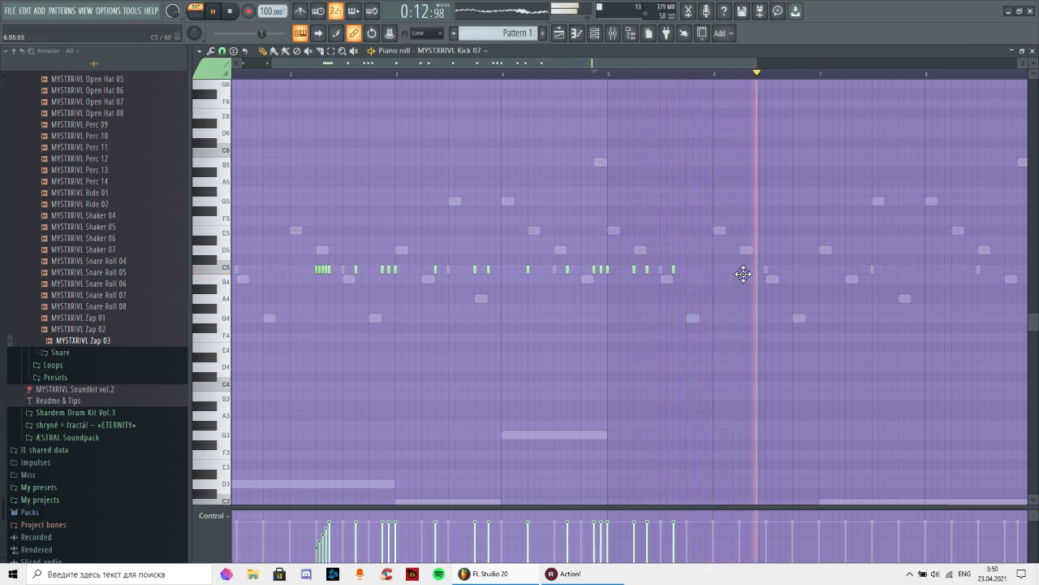
- Add C5 kicks on steps 5, 7, 8, 11, 13 and 15 of bar 6
left_click(739, 271)
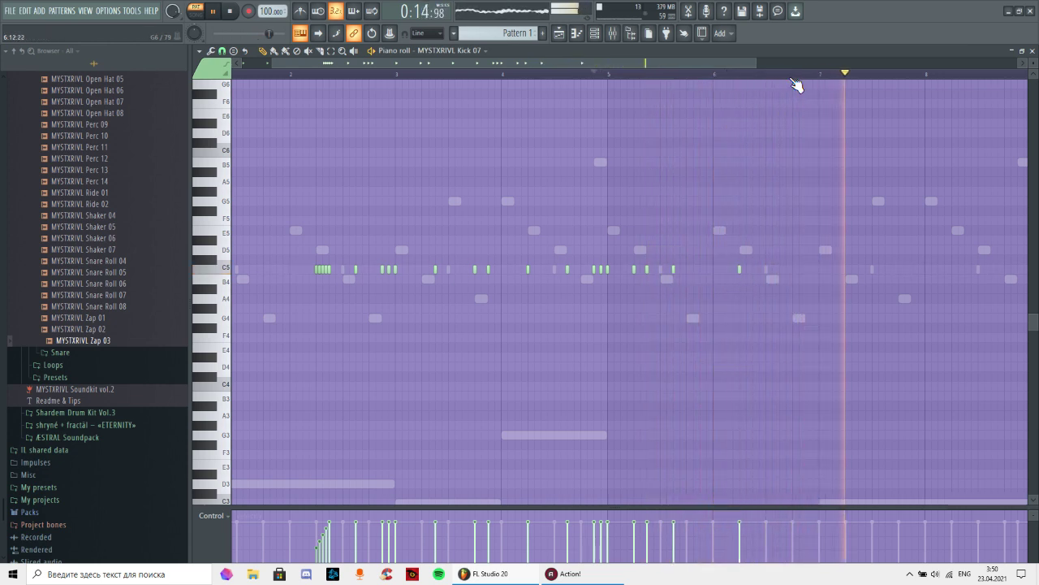
scroll(796, 98, "up", 2)
left_click(722, 270)
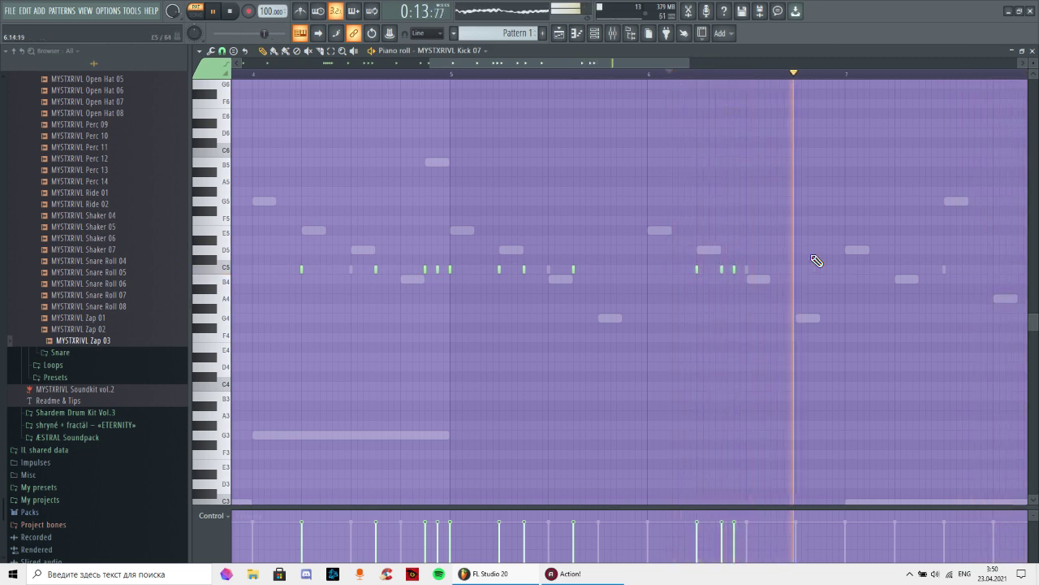
left_click(770, 269)
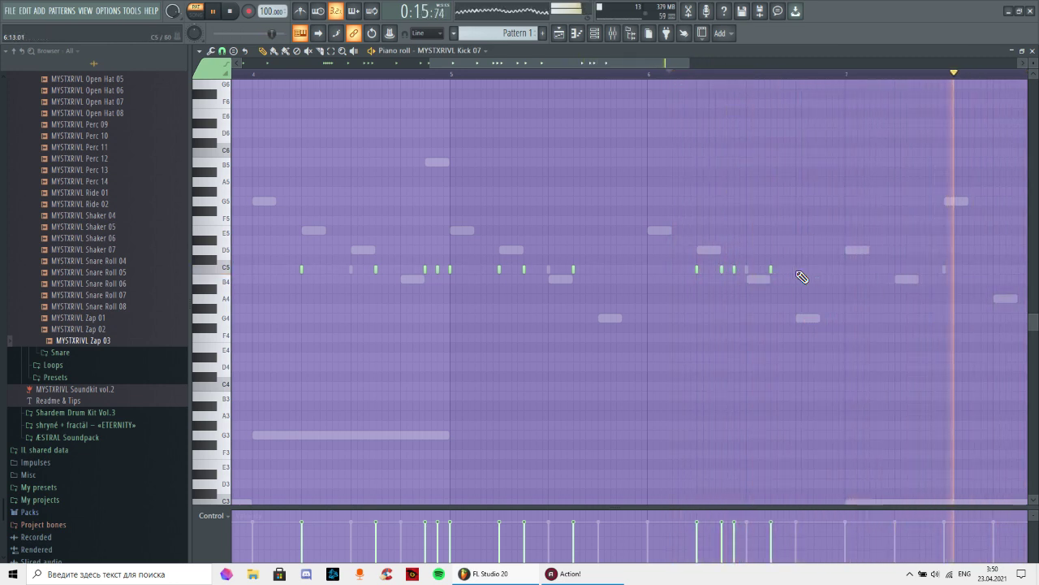
left_click(795, 269)
left_click(818, 269)
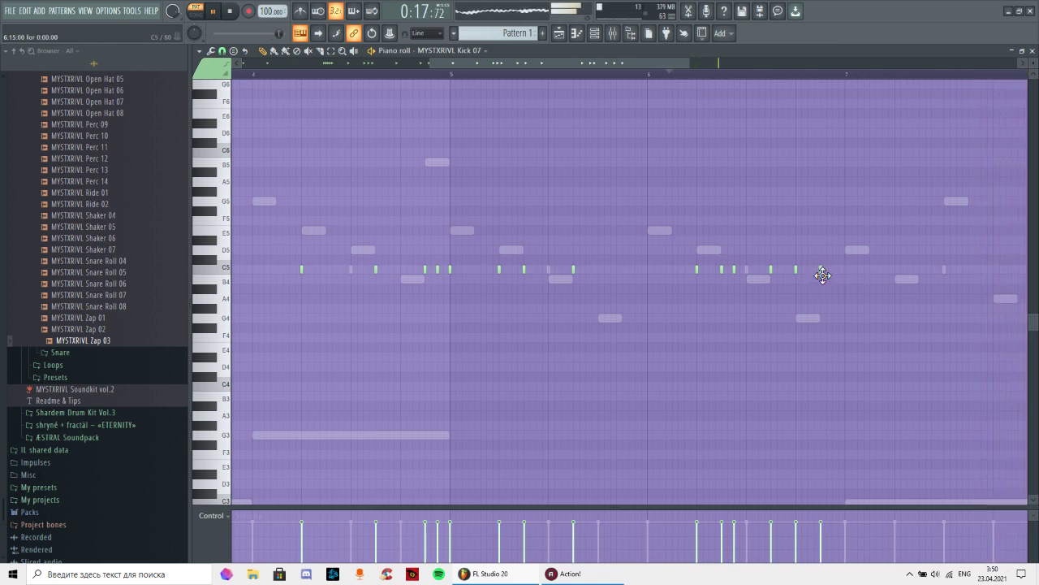
- Add C5 kicks on steps 1 and 7 of bar 7 and on steps 1, 3, 5, 6, 7, 13 and 15 of bar 8
left_click(644, 75)
scroll(646, 79, "down", 3)
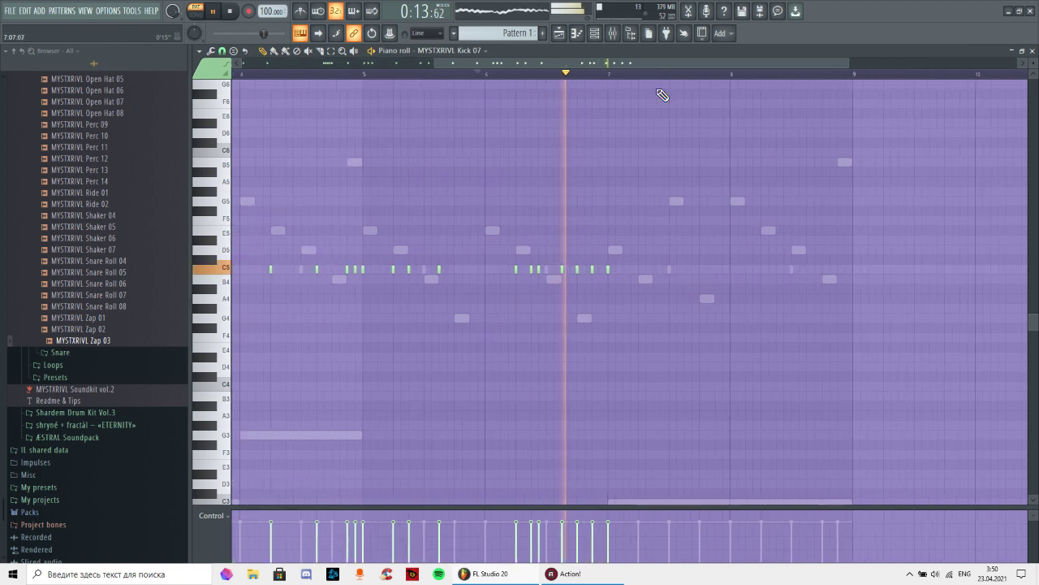
left_click(654, 270)
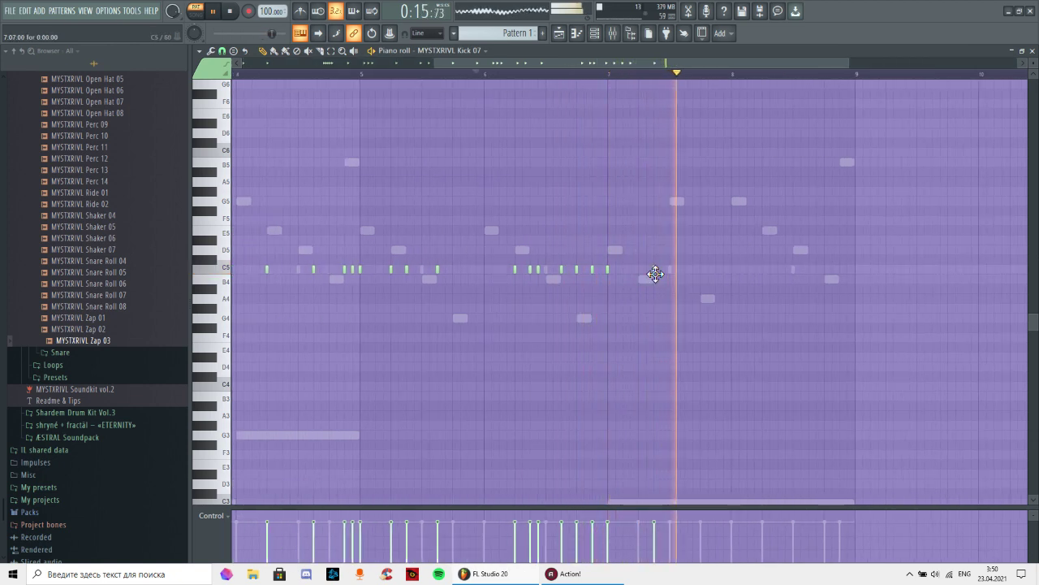
left_click(748, 271)
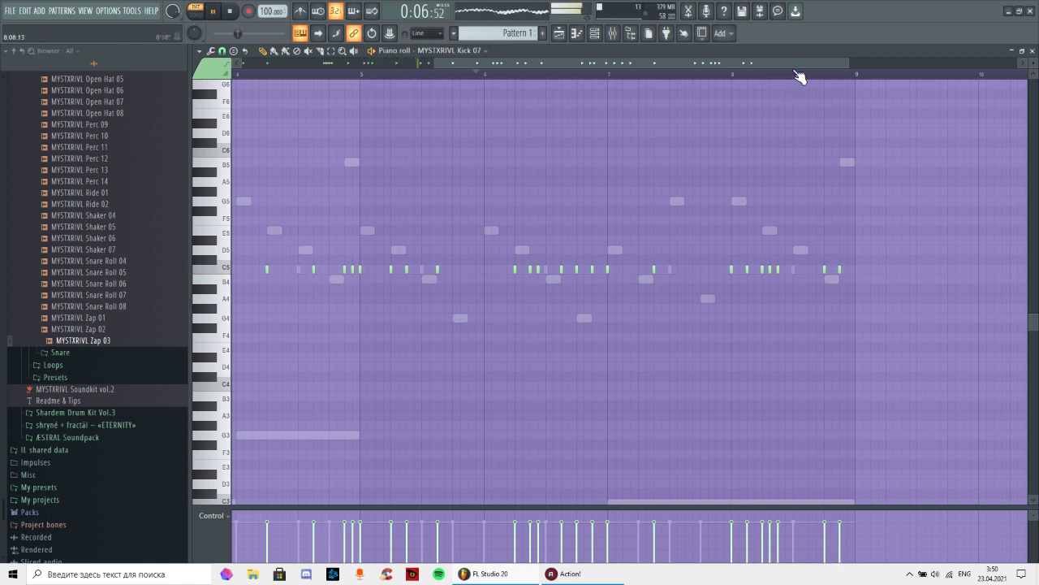
- Fill the kicks on steps 5 to 7 of bar 8 into a five-note half-step roll with rising velocities, and add a kick on step 16
left_click_drag(795, 72, 861, 95)
scroll(863, 77, "up", 3)
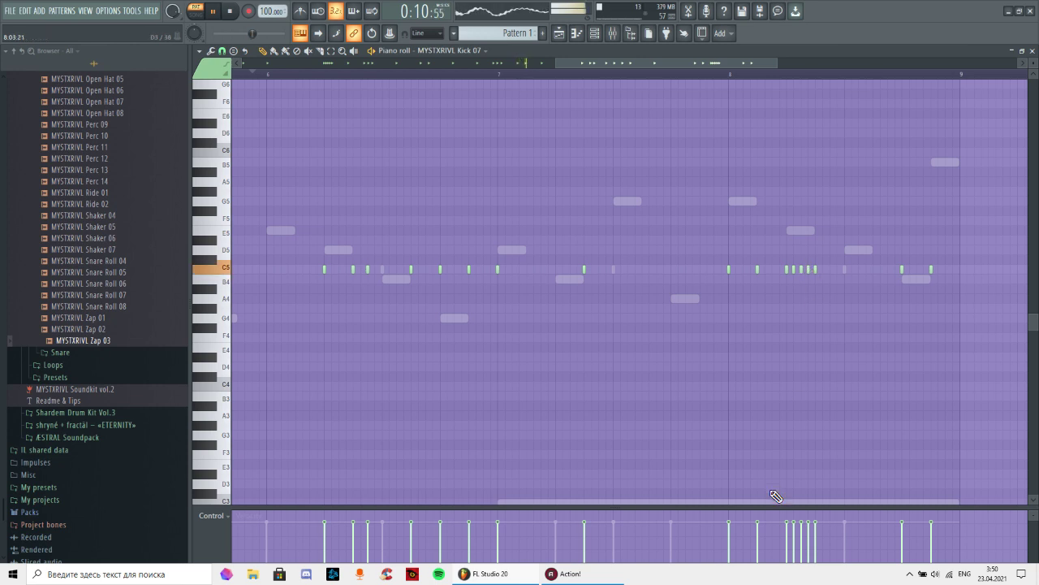
left_click_drag(788, 555, 825, 525)
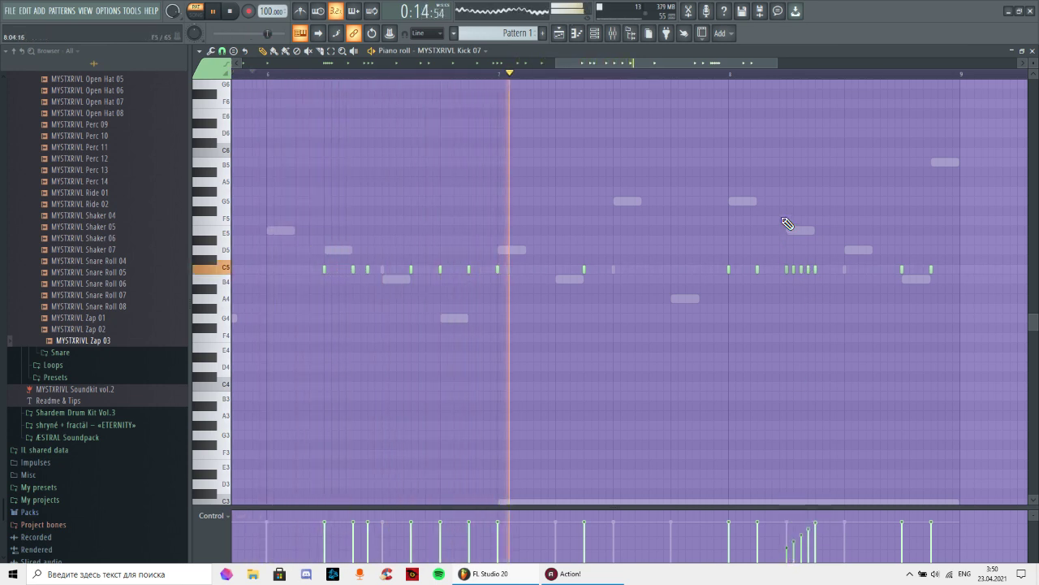
scroll(794, 78, "up", 2)
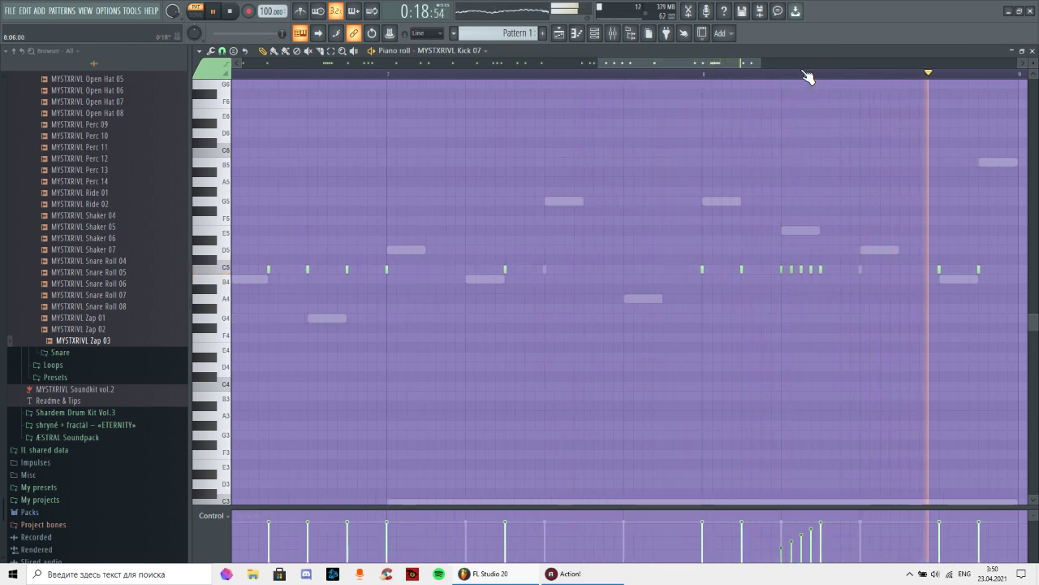
scroll(808, 76, "down", 5)
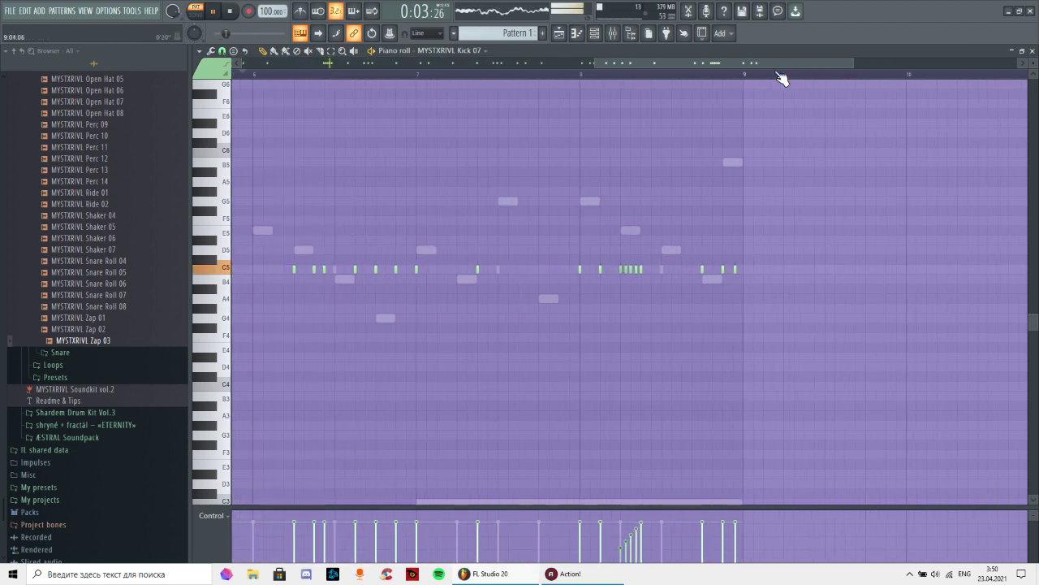
scroll(780, 76, "up", 4)
scroll(733, 76, "down", 5)
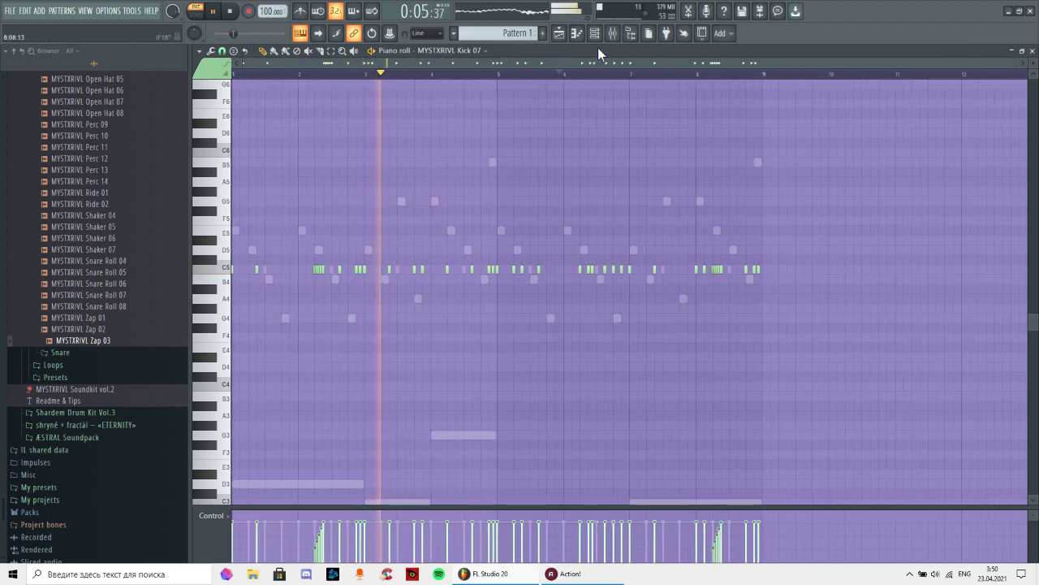
- Place MYSTXRIVL Snare 08 on steps 5, 15 and 19 in the channel rack, after briefly trying MYSTXRIVL Snare 12 on step 5
left_click(595, 33)
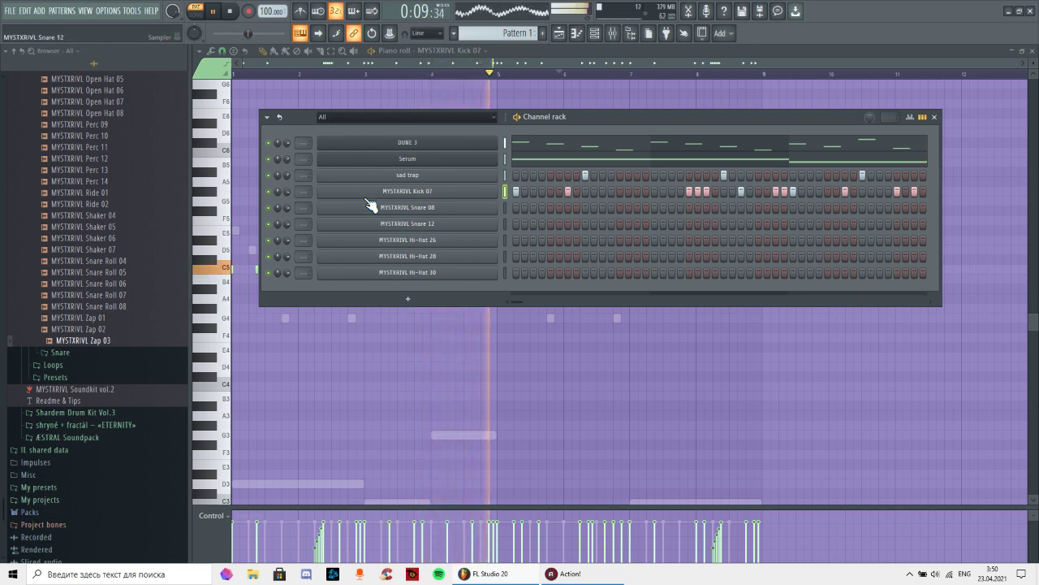
left_click(504, 204)
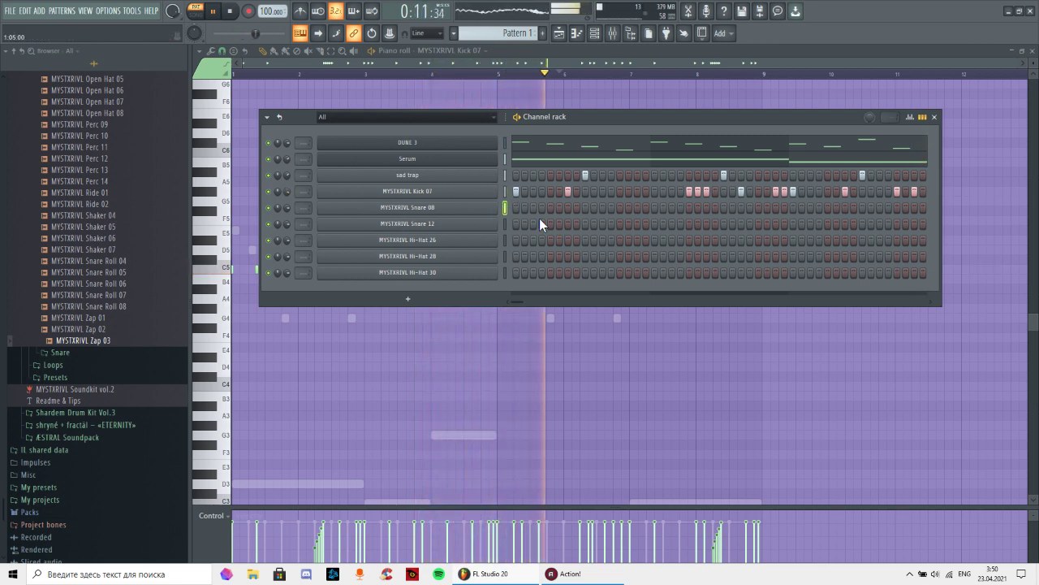
left_click(505, 223)
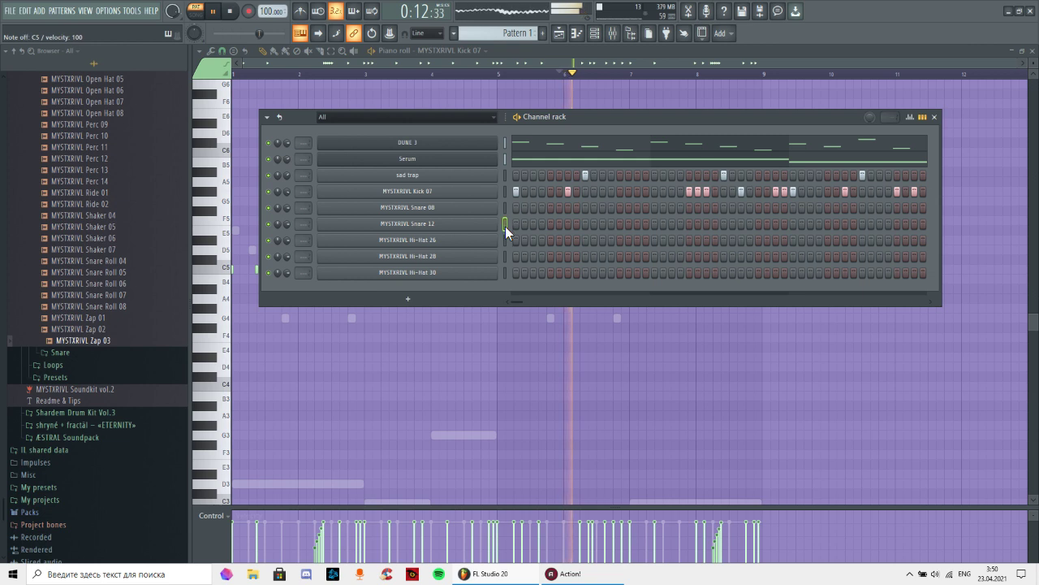
left_click(550, 223)
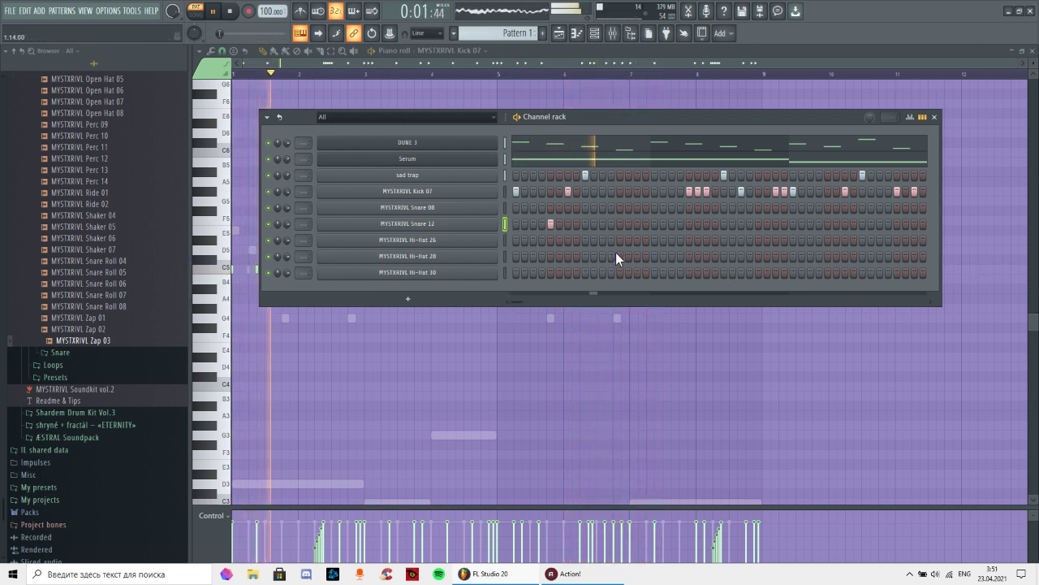
left_click(549, 223)
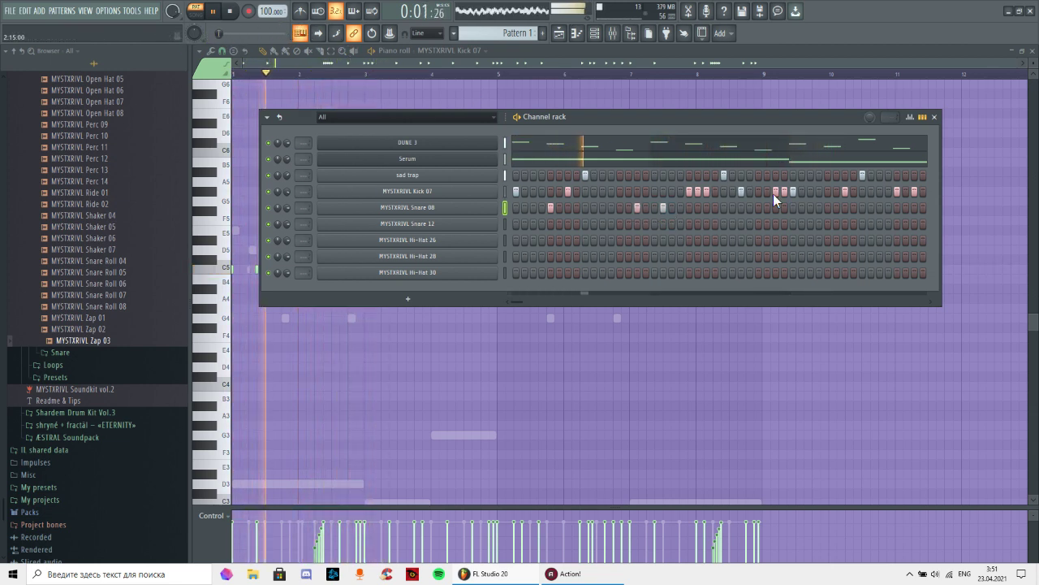
right_click(663, 207)
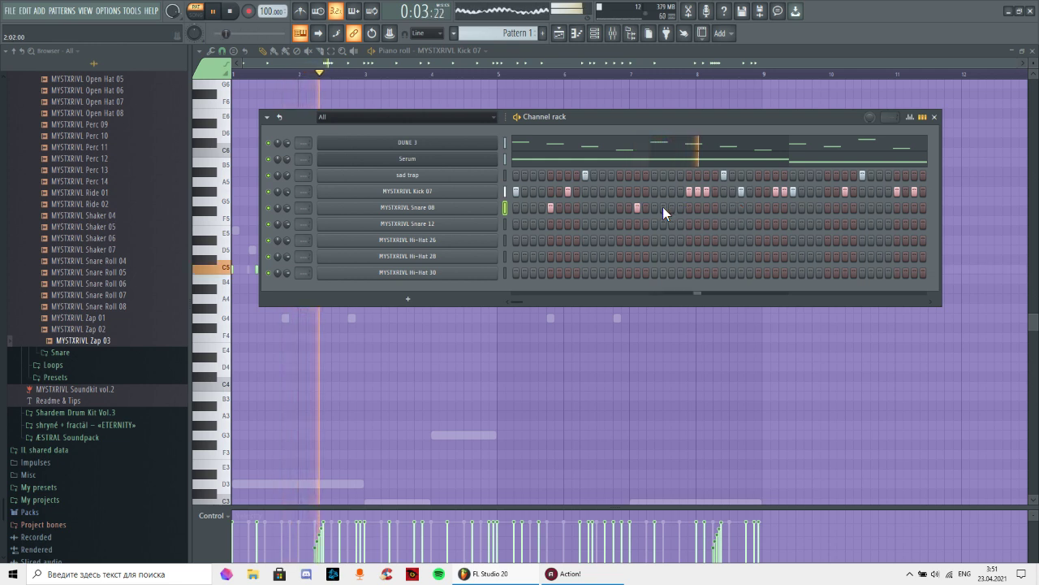
left_click(671, 207)
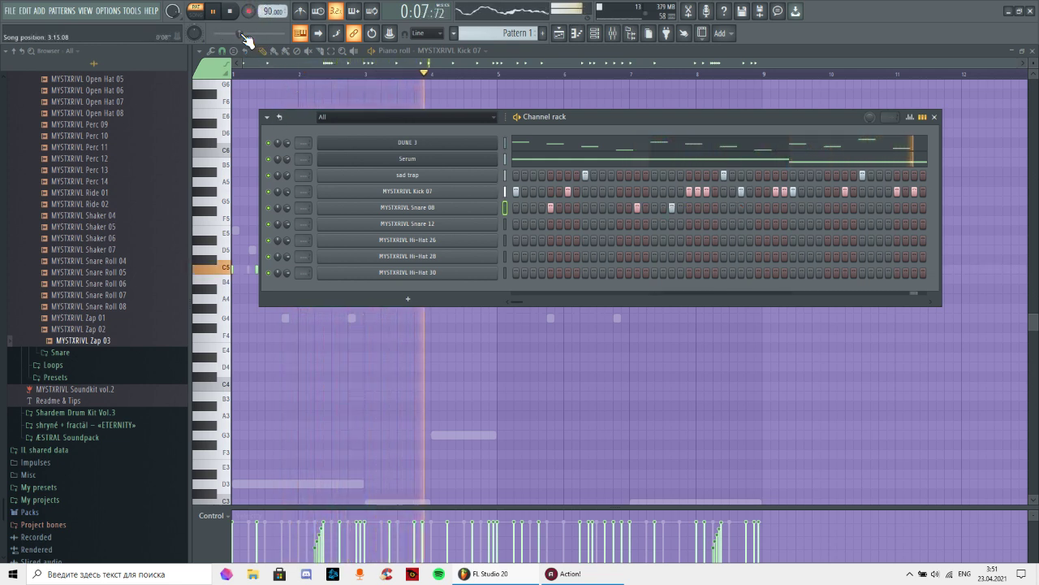
- Restart playback and set the project tempo to 105 BPM
left_click(232, 10)
left_click(213, 10)
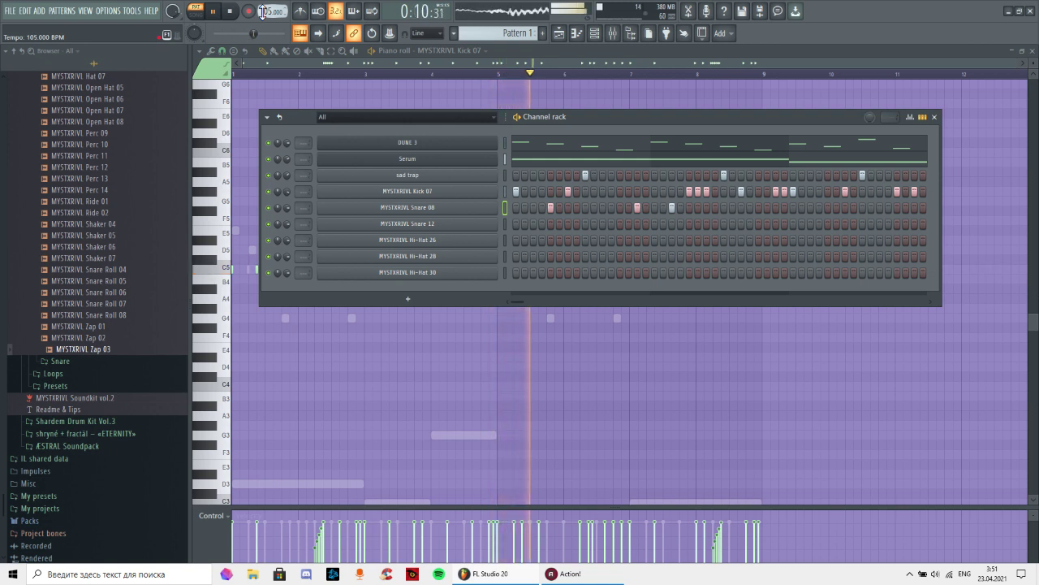
- In MYSTXRIVL Snare 08's piano roll, add C5 snares on step 15 of bar 2 and step 7 of bar 3, removing a trial snare from bar 2
right_click(492, 207)
left_click(515, 212)
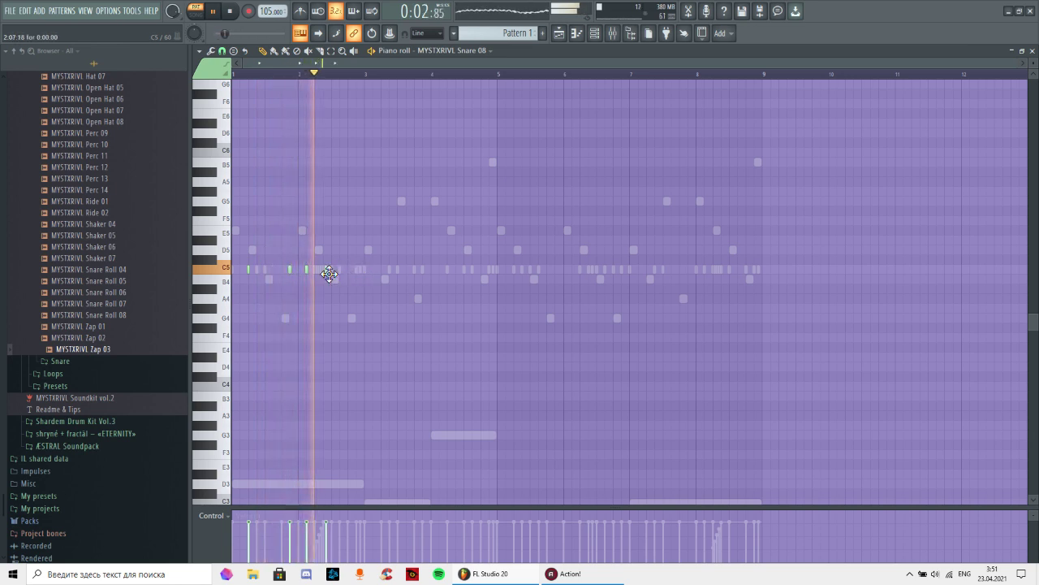
left_click(330, 271)
right_click(327, 270)
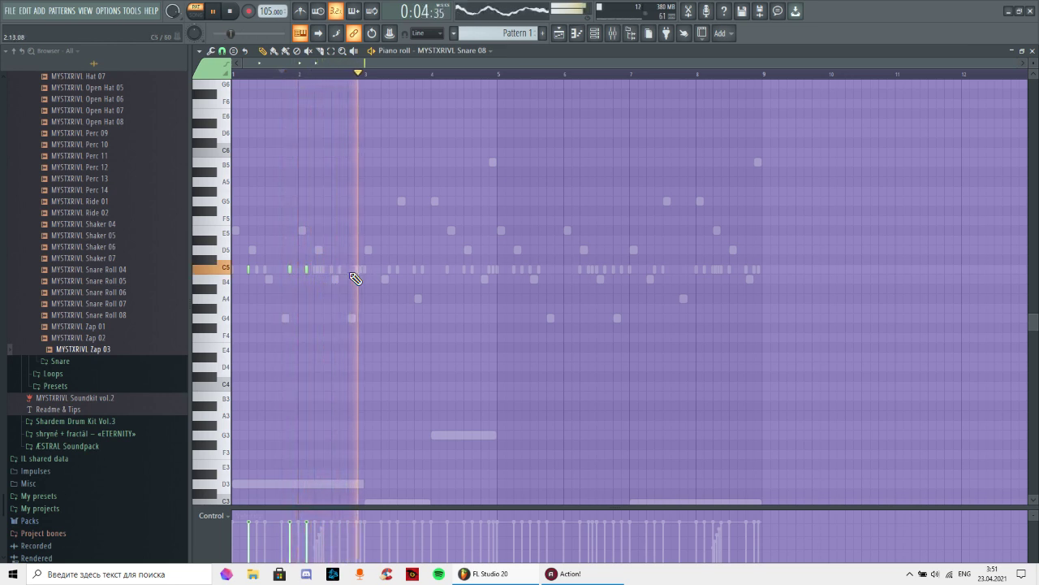
left_click(359, 272)
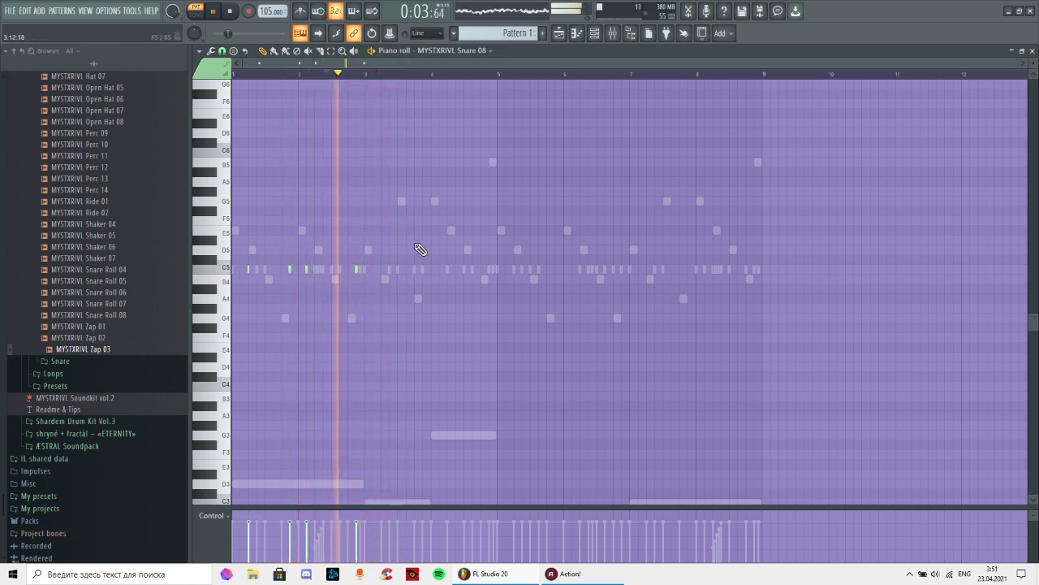
left_click(390, 271)
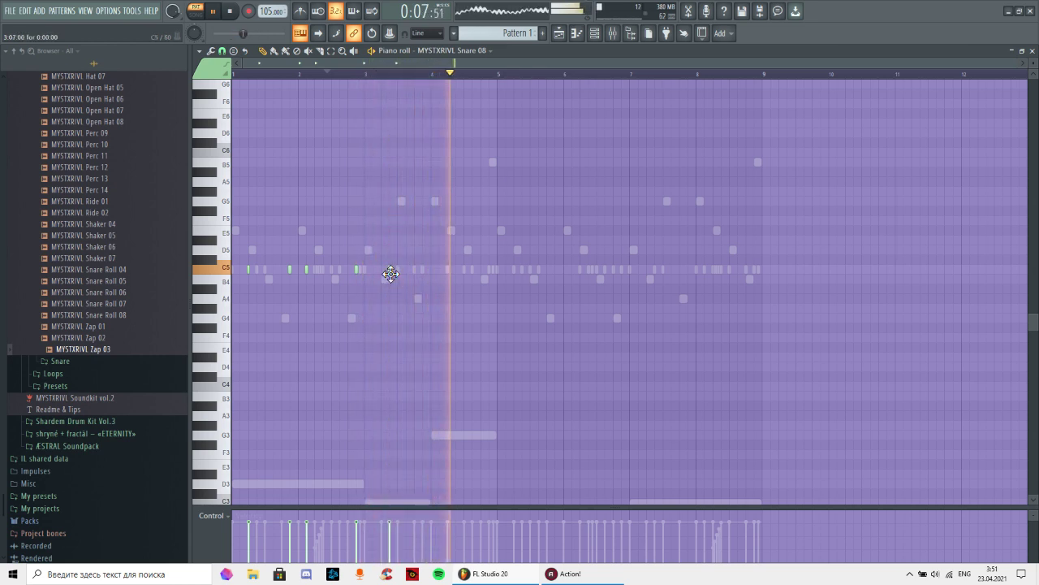
left_click(373, 71)
- Add C5 snares on steps 13, 15 and 16 of bar 4 and on the first step of bar 5
scroll(465, 298, "up", 3)
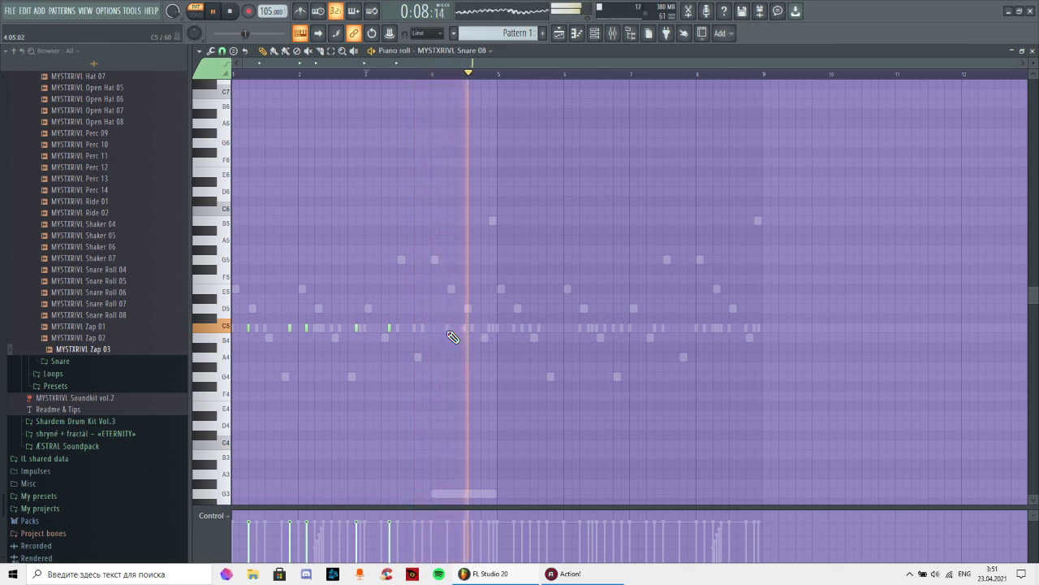
left_click(481, 328)
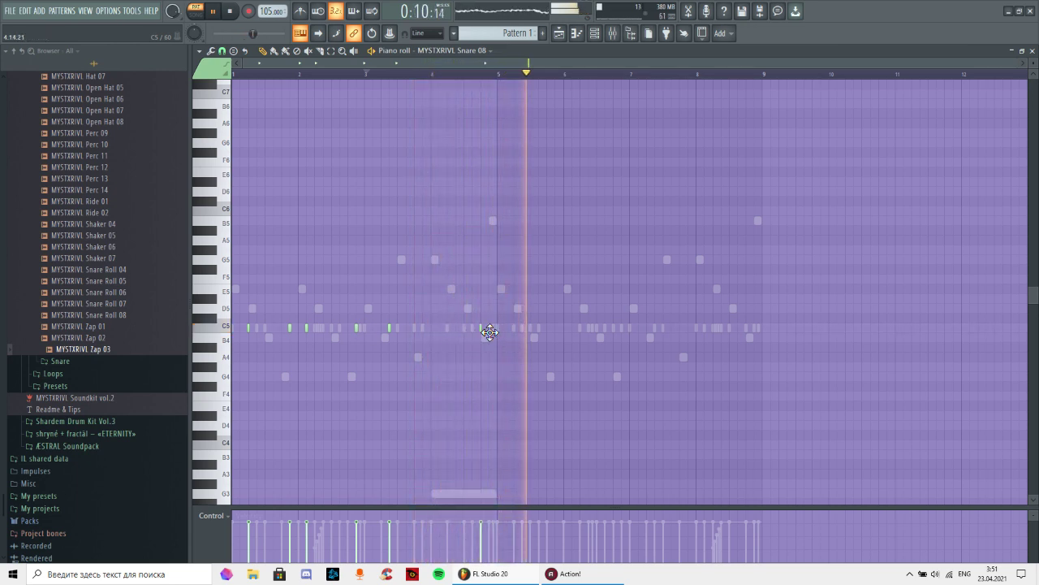
scroll(501, 74, "up", 3)
left_click(474, 329)
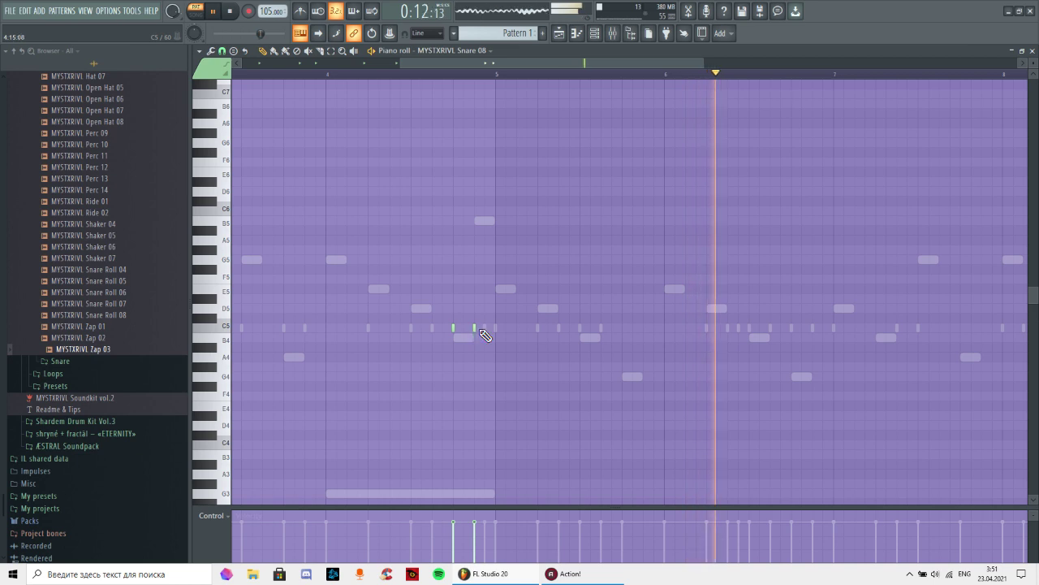
left_click(485, 328)
left_click(495, 328)
- Place a C5 snare on step 3 of bar 5, trying it on step 5 as well
left_click(517, 328)
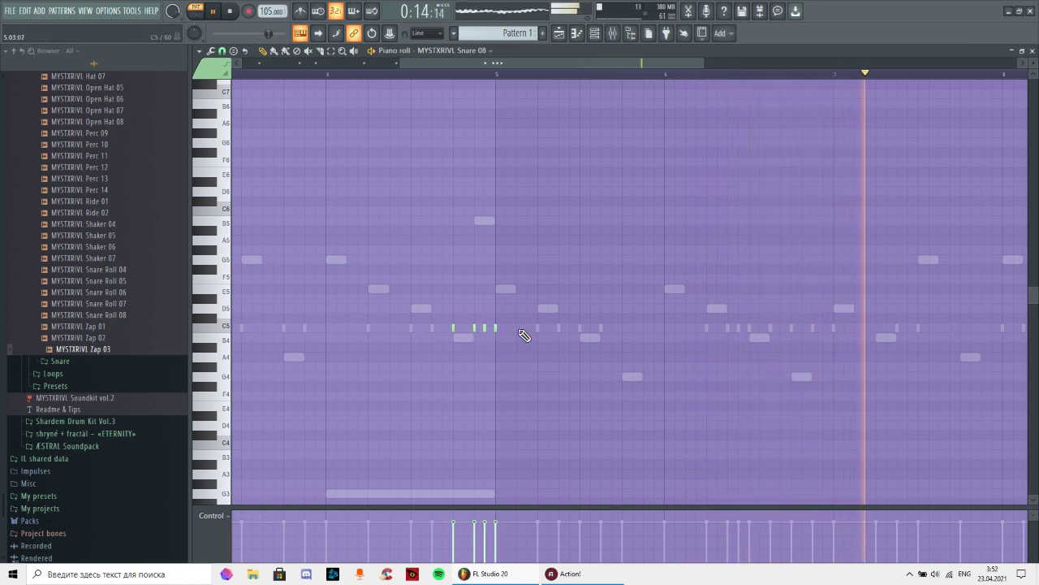
left_click(414, 72)
right_click(516, 328)
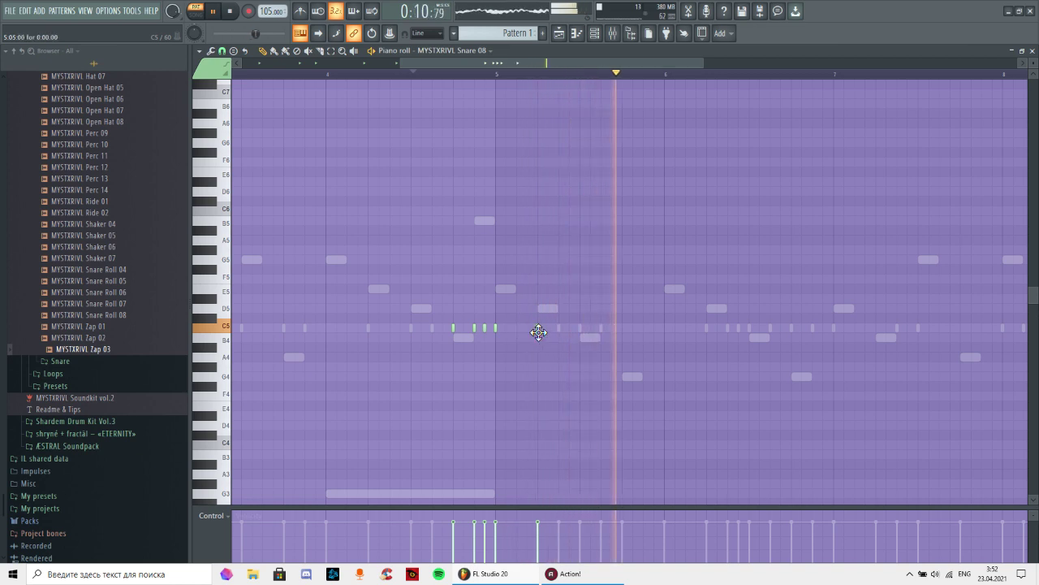
left_click_drag(539, 332, 518, 333)
- Add half-step C5 snares between step 15 of bar 4 and step 1 of bar 5, and shape the roll with rising velocities
left_click(481, 332)
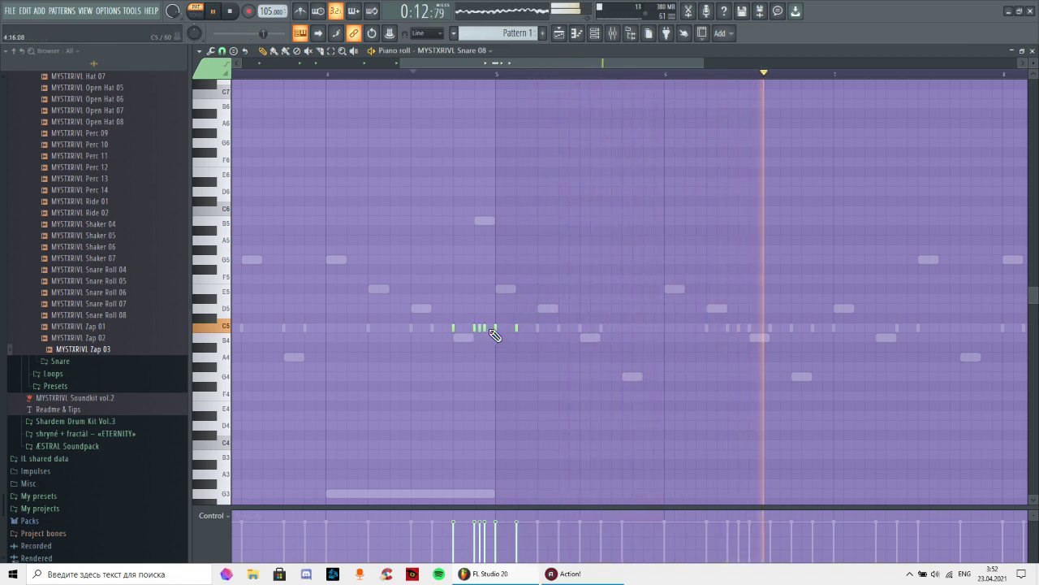
left_click(490, 329)
left_click_drag(474, 549, 500, 534)
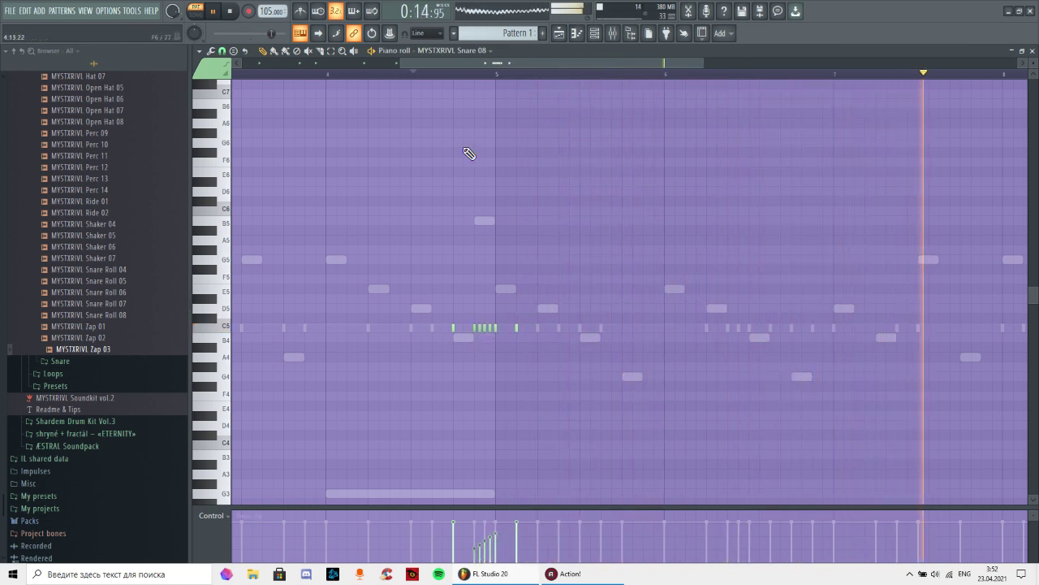
left_click(438, 74)
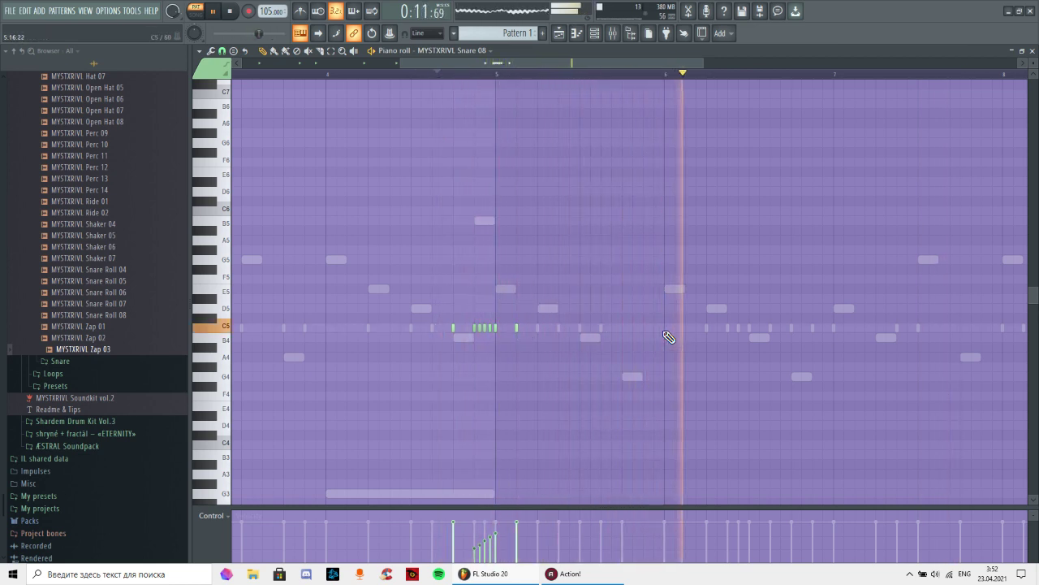
- Add C5 snares on step 15 of bar 5 and steps 3, 5, 7, 11 and 13 of bar 6, with velocities falling from step 3 to 7
left_click(644, 328)
left_click(683, 328)
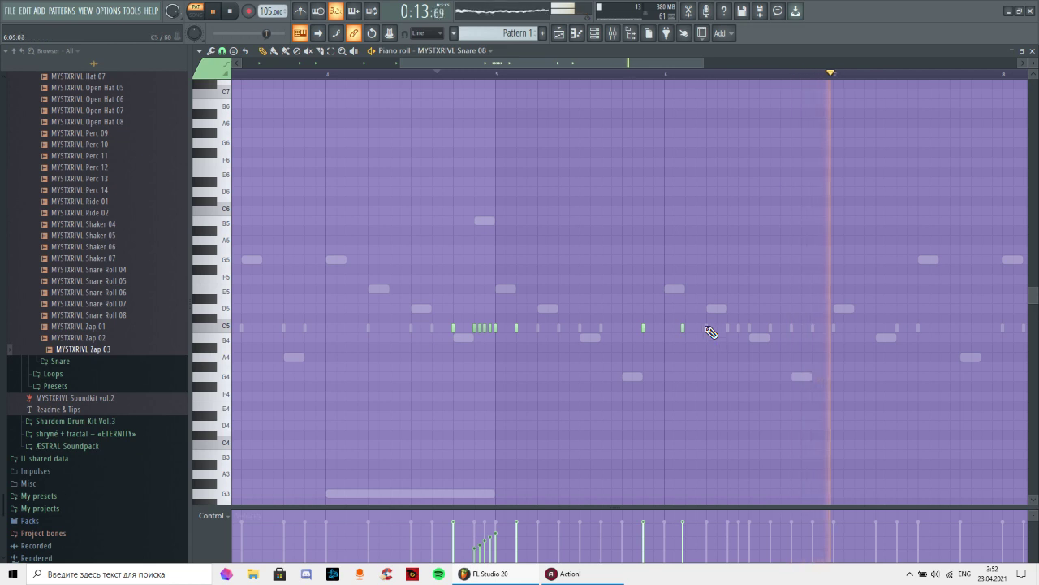
left_click(706, 328)
left_click(730, 328)
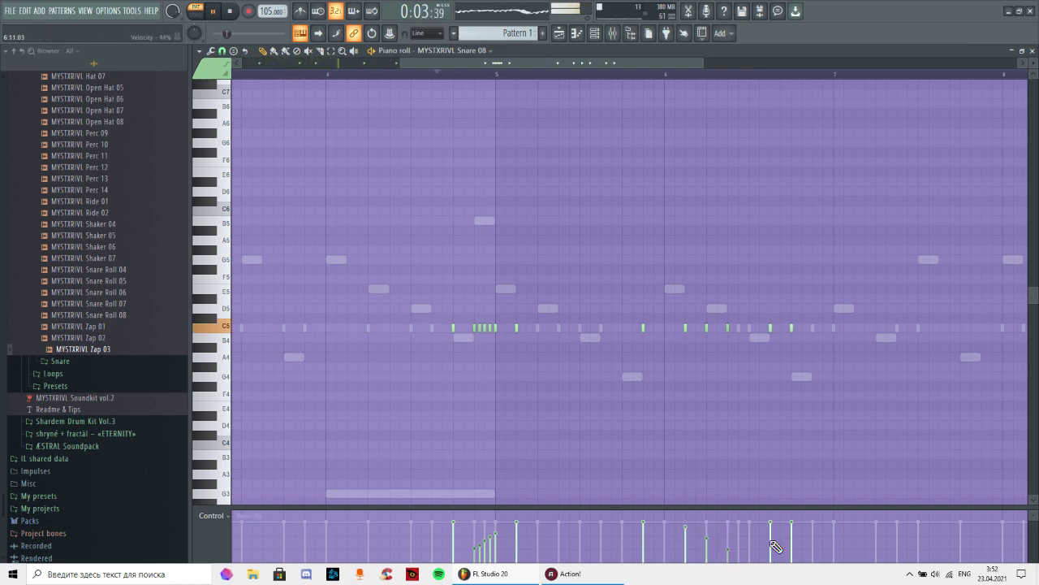
left_click(605, 84)
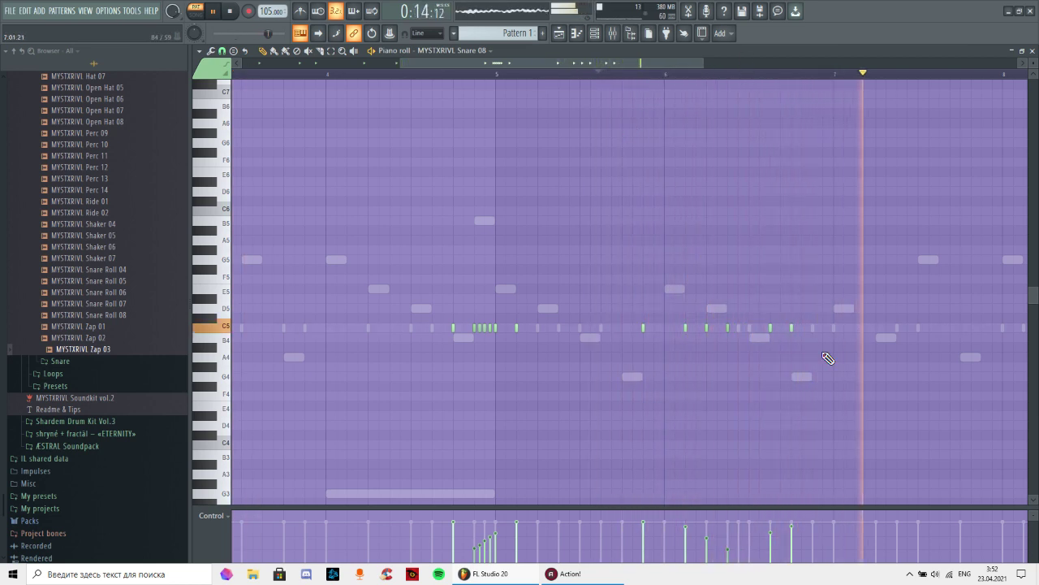
- Add C5 snares on step 15 of bar 6 and on steps 11 and 15 of bar 7
left_click(734, 74)
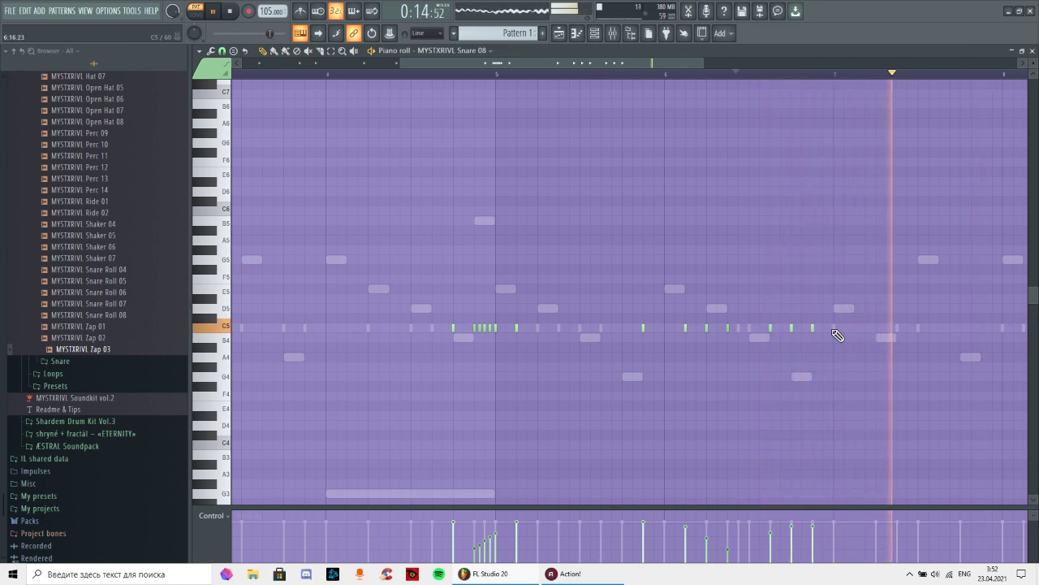
scroll(847, 75, "down", 2)
scroll(847, 79, "up", 2)
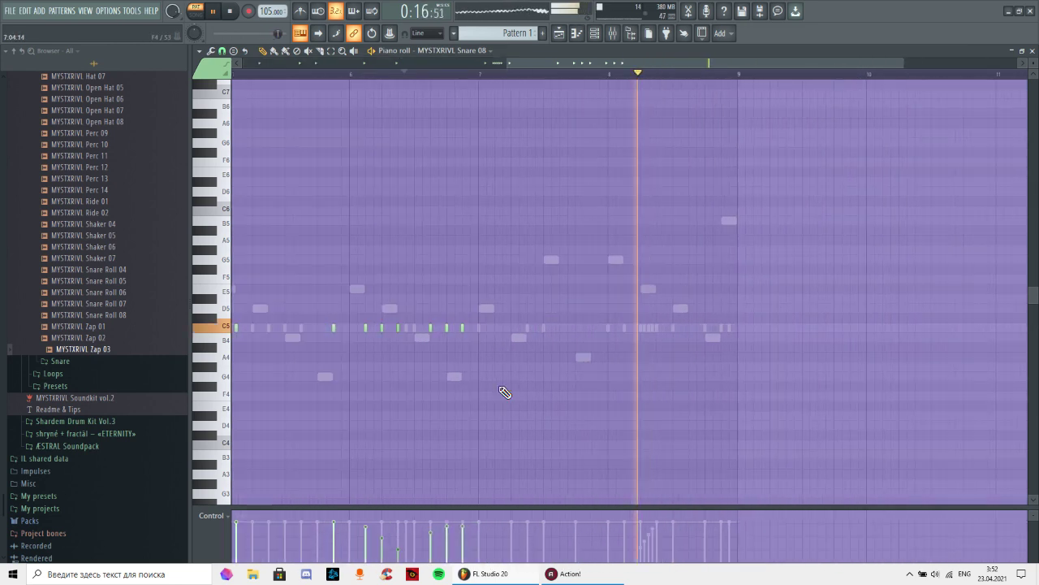
left_click(563, 331)
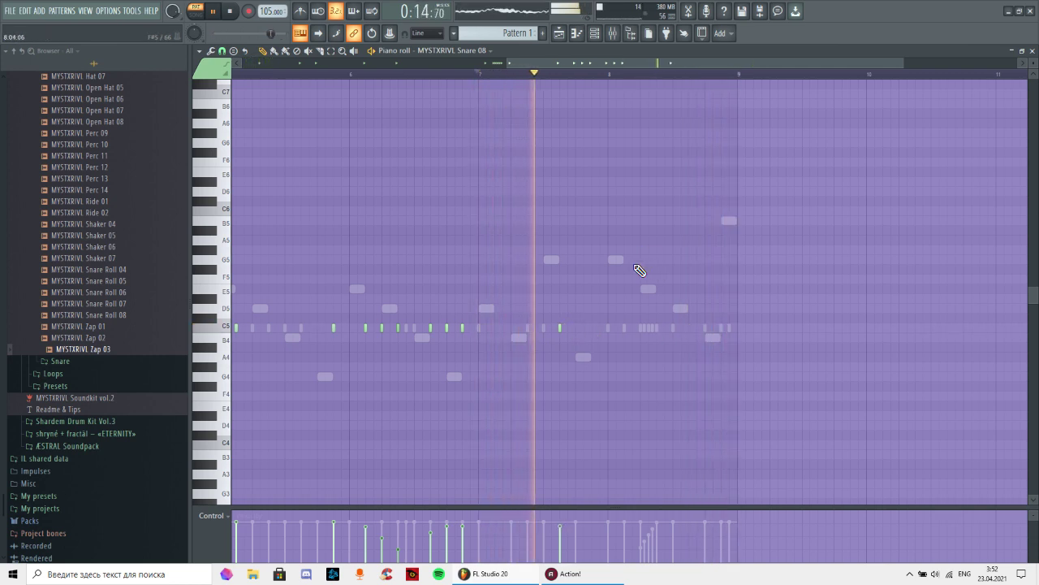
left_click(592, 329)
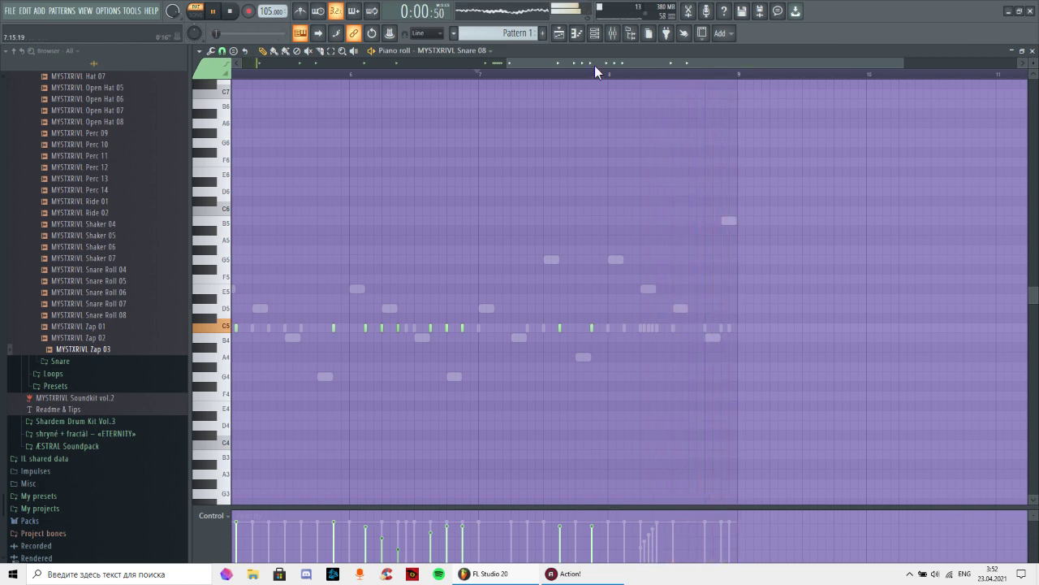
- Add C5 sad trap notes on step 15 of bars 3 and 7 and steps 13 and 15 of bar 8, removing the trial note in bar 2
scroll(594, 66, "down", 3)
scroll(484, 50, "up", 1)
scroll(447, 52, "down", 1)
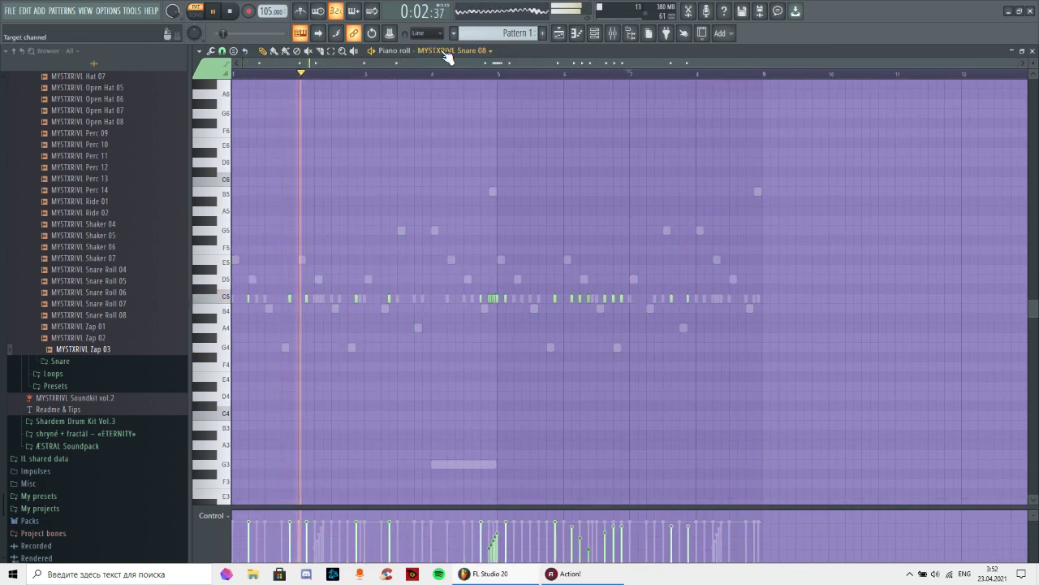
scroll(448, 57, "up", 2)
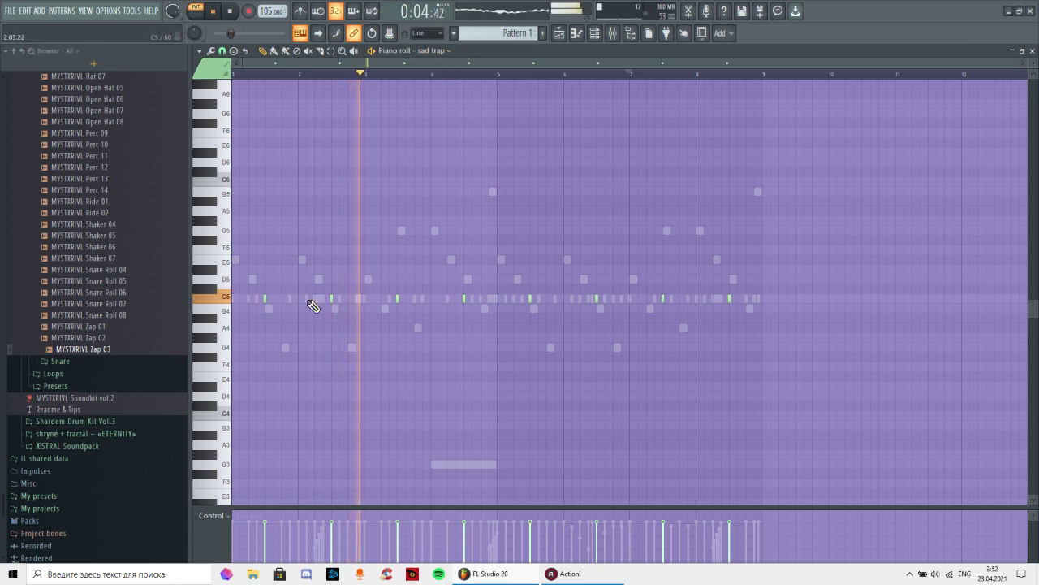
left_click(273, 73)
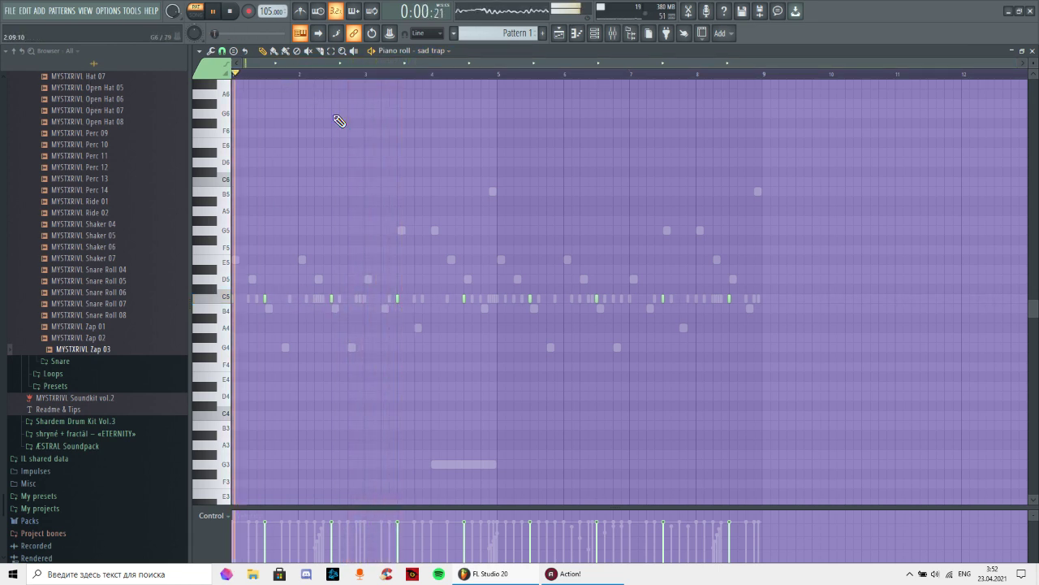
left_click(356, 299)
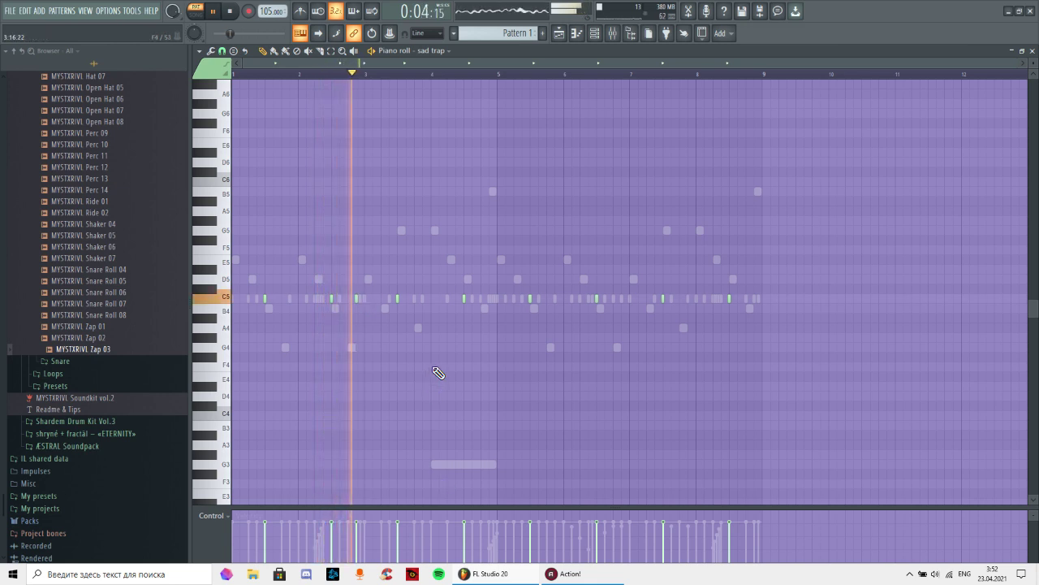
left_click(423, 299)
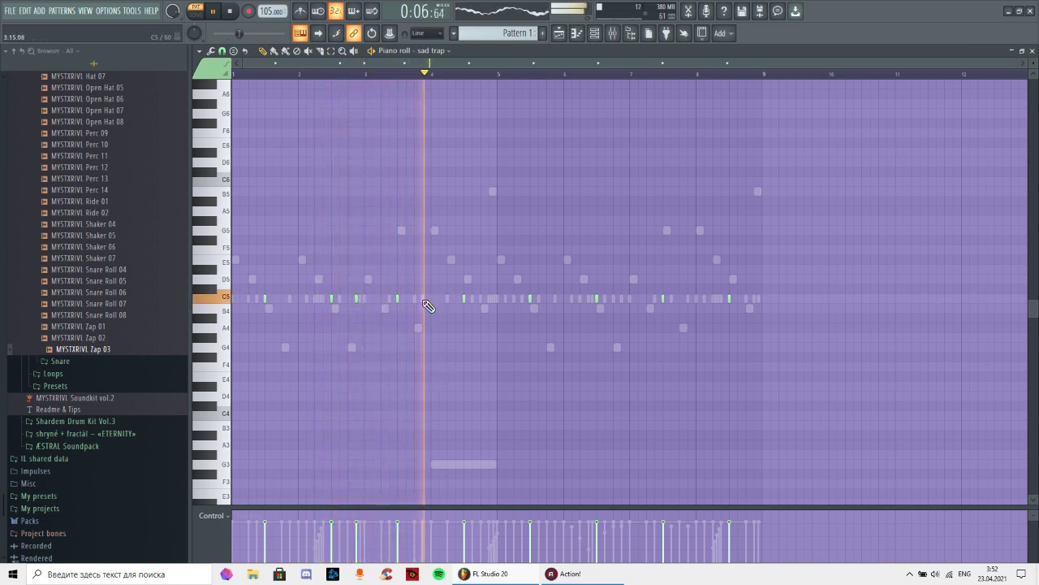
right_click(358, 299)
left_click(428, 73)
left_click(391, 74)
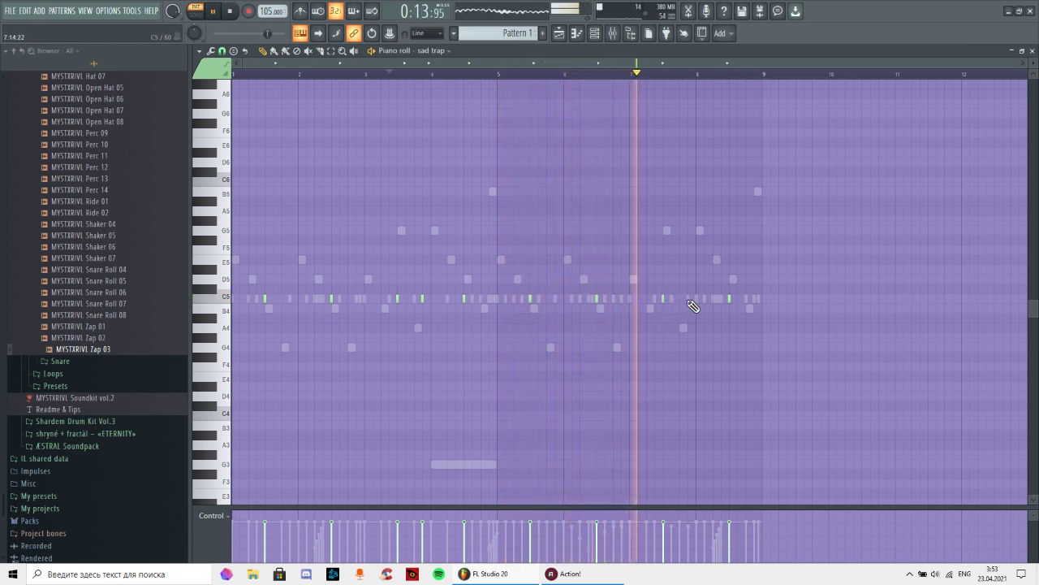
scroll(438, 53, "up", 1)
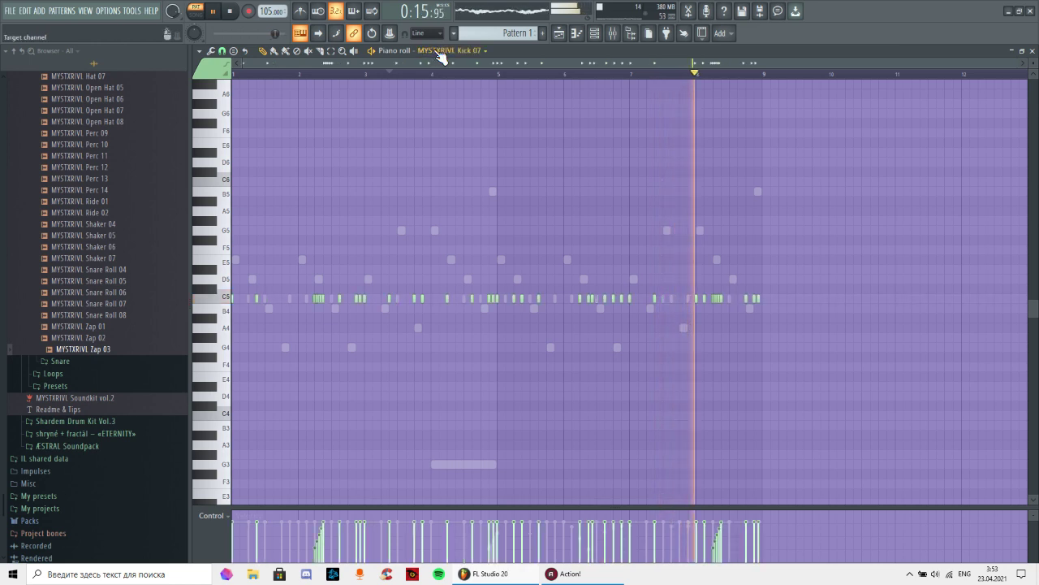
scroll(440, 52, "up", 2)
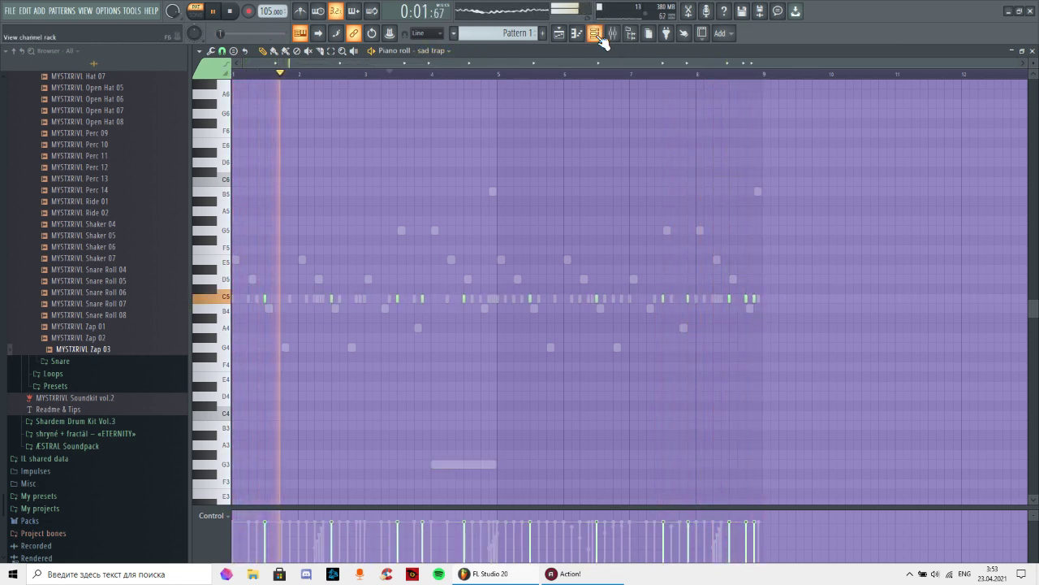
- Delete the unused MYSTXRIVL Snare 12 channel from the channel rack
left_click(598, 35)
right_click(441, 222)
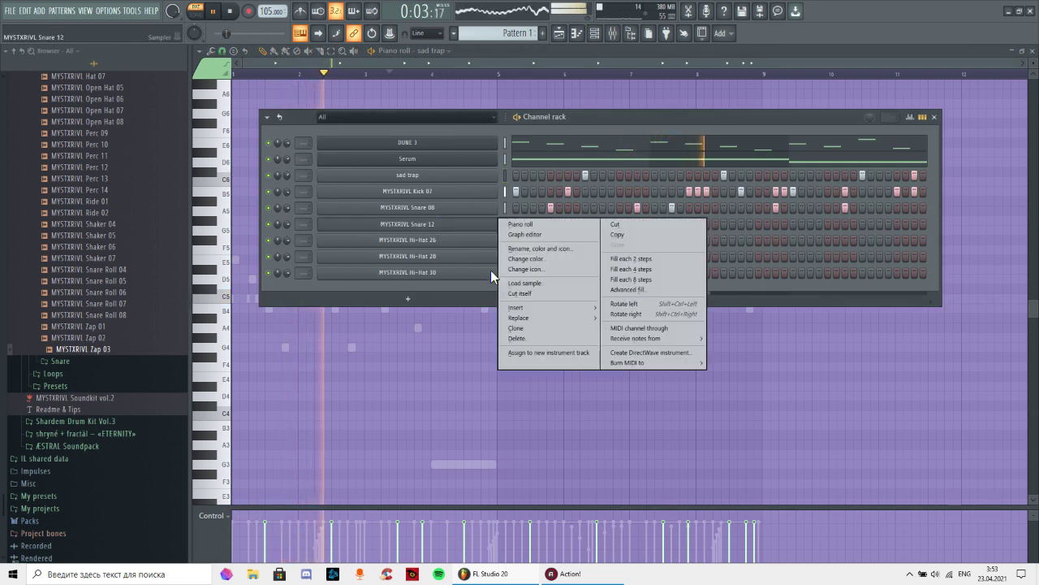
left_click(513, 333)
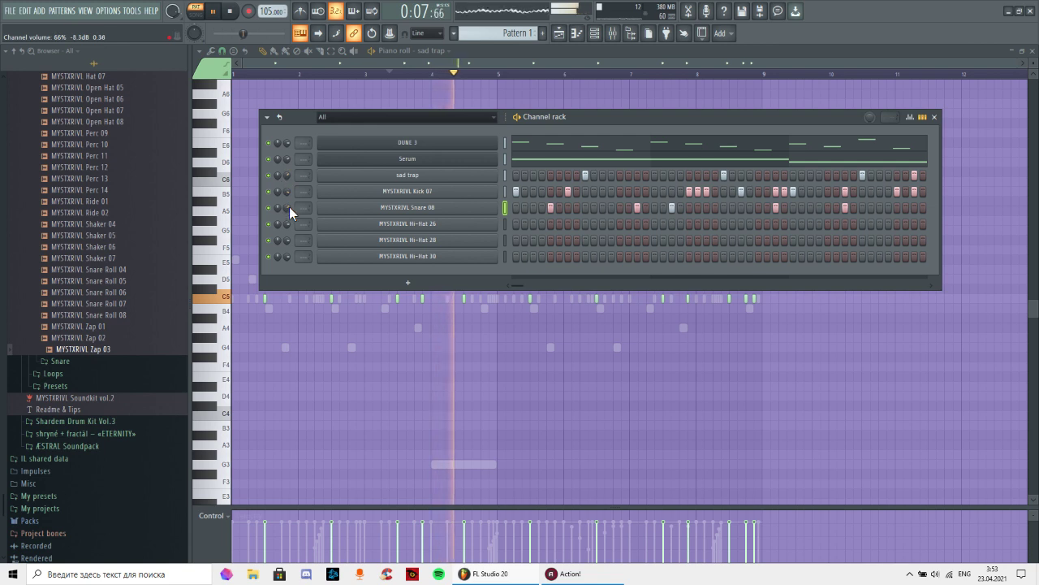
- Try filling the MYSTXRIVL Hi-Hat 26 channel every 2 steps, and refill it every 4 steps instead
right_click(499, 224)
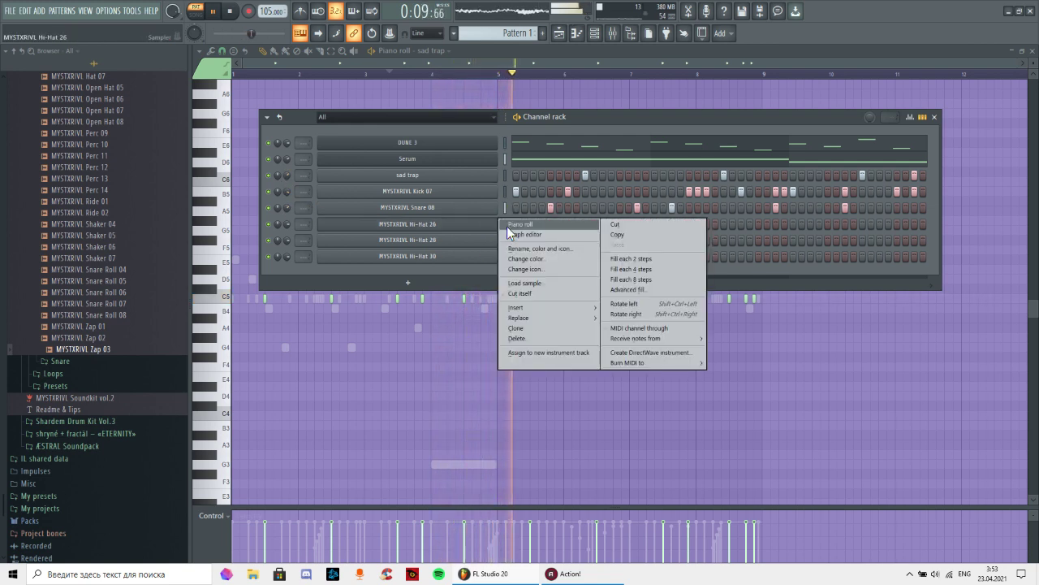
left_click(629, 259)
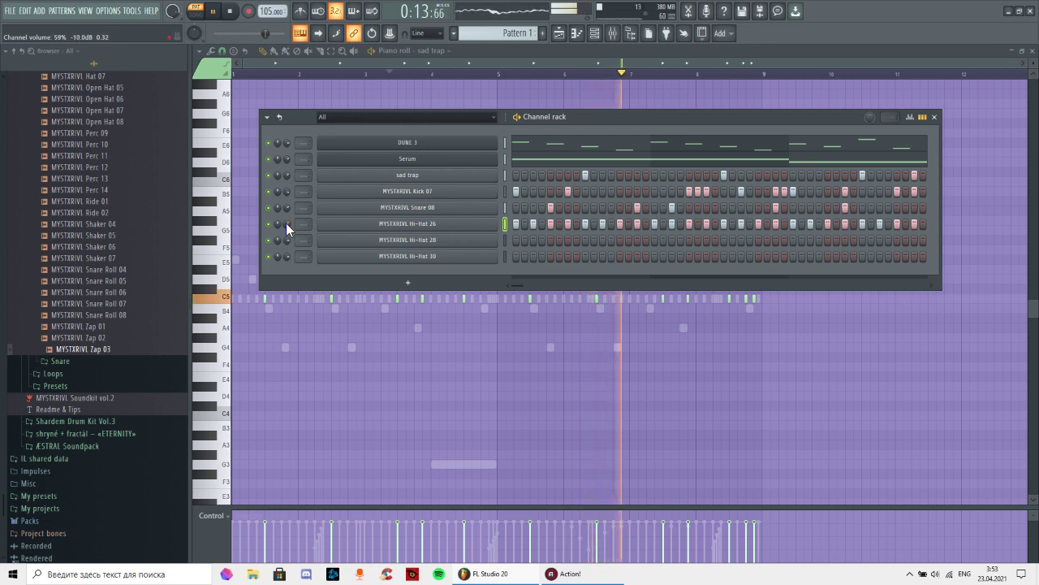
right_click(499, 221)
left_click(620, 264)
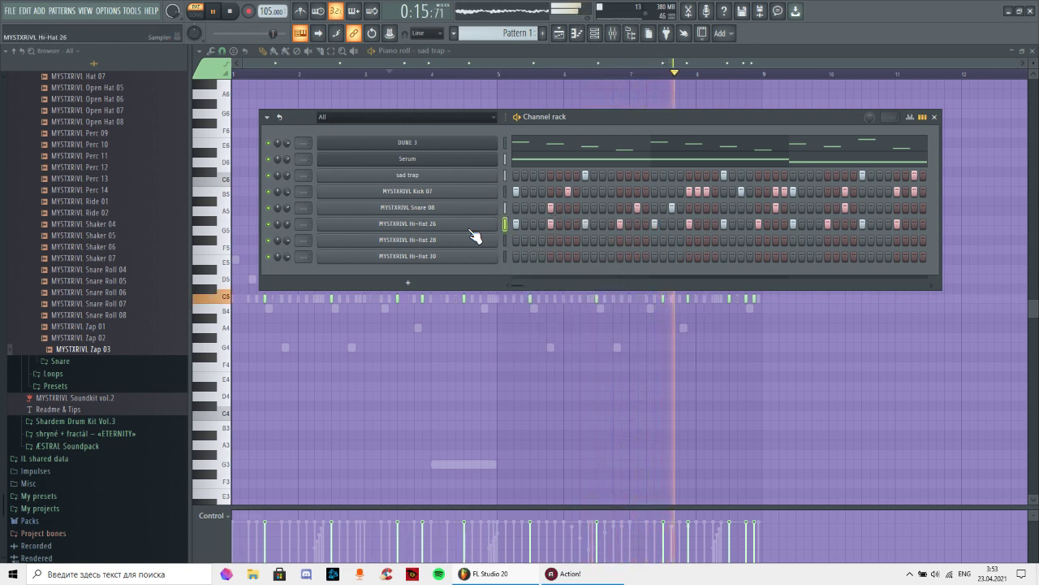
- Open the MYSTXRIVL Hi-Hat 28 piano roll and place C5 hats on steps 1, 3, 5, 6, 7 and 11 of bar 1
right_click(471, 239)
left_click(519, 241)
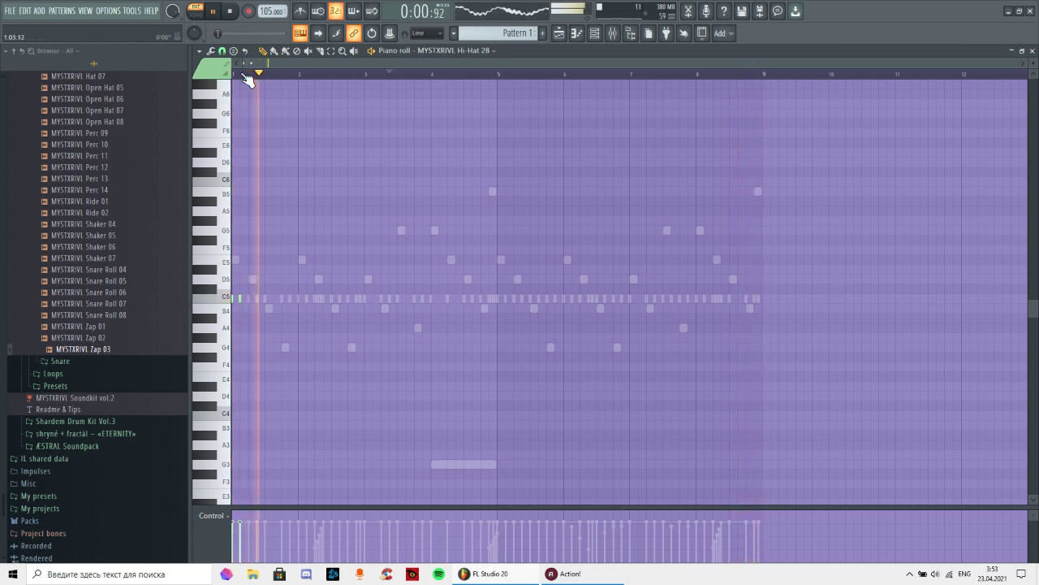
scroll(242, 61, "up", 4)
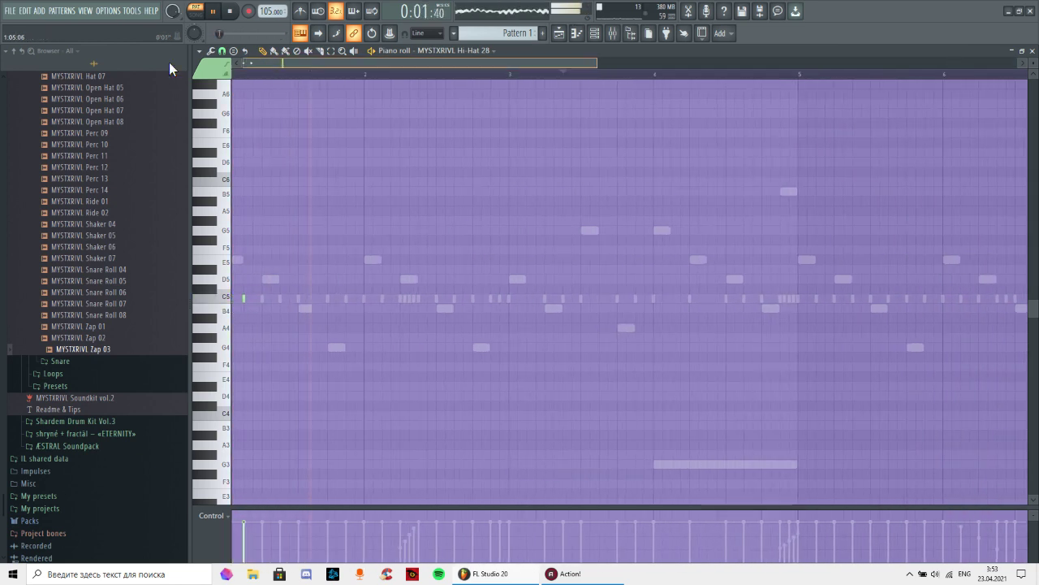
left_click(324, 298)
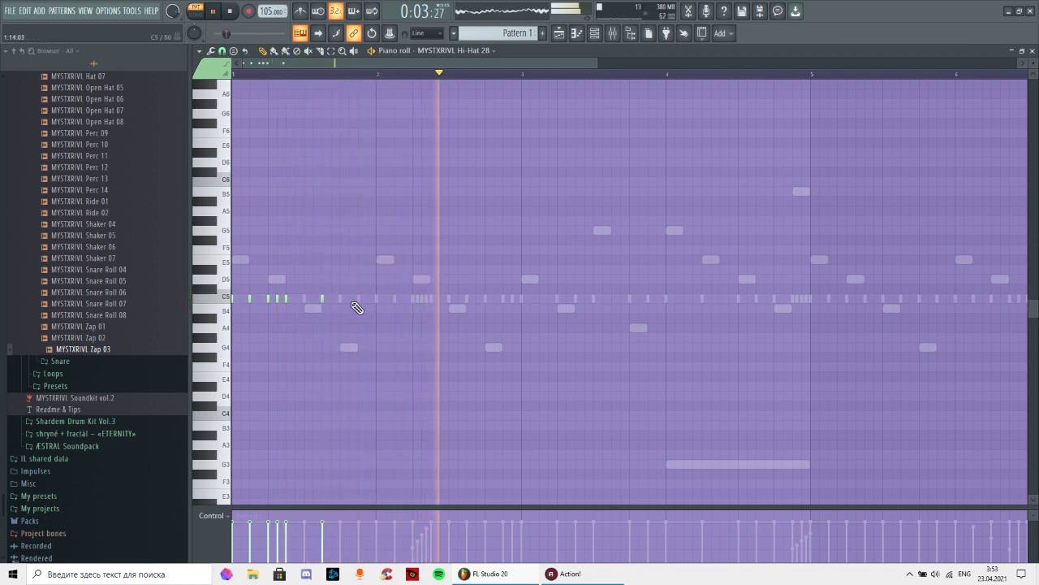
- Add a half-step C5 hat roll from step 15 of bar 1 to step 1 of bar 2, plus a hat on step 3 of bar 2
left_click(359, 302)
left_click(364, 302)
left_click(369, 302)
left_click(372, 303)
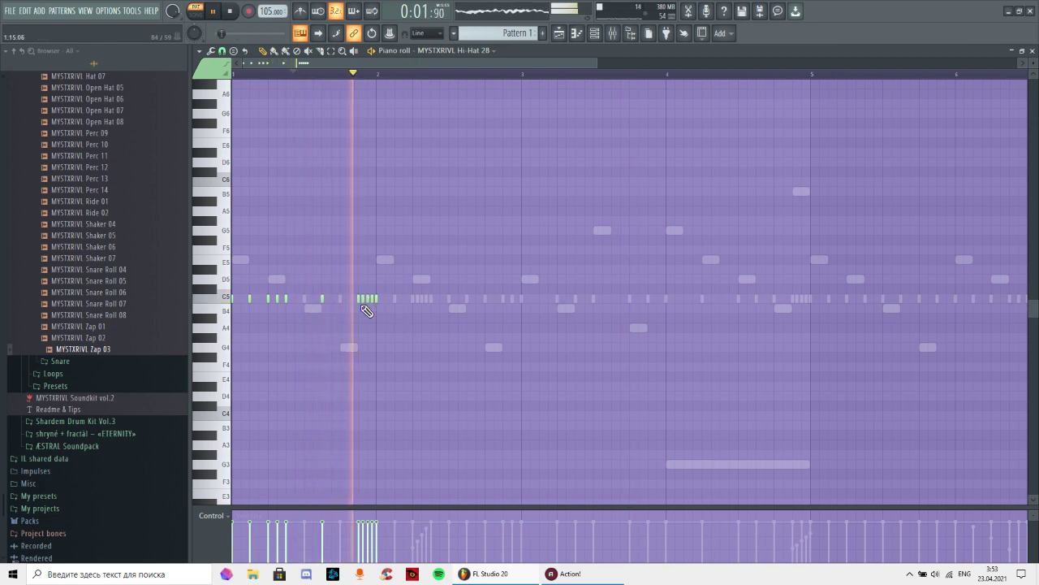
left_click(395, 298)
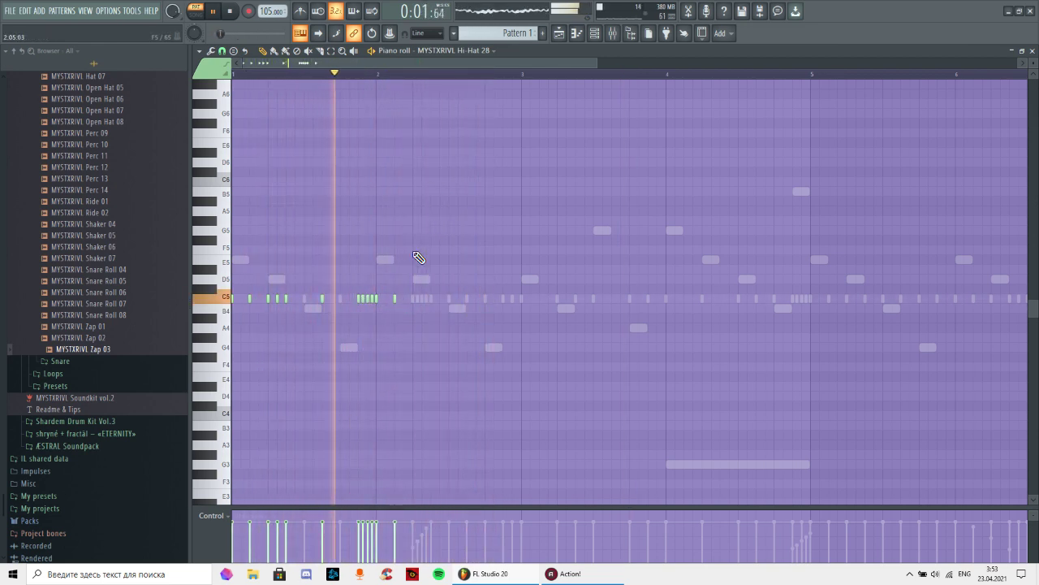
- Add a quarter-step C5 hat roll from step 6 to step 7 of bar 2, with single hats on steps 5, 8 and 9
left_click(423, 299)
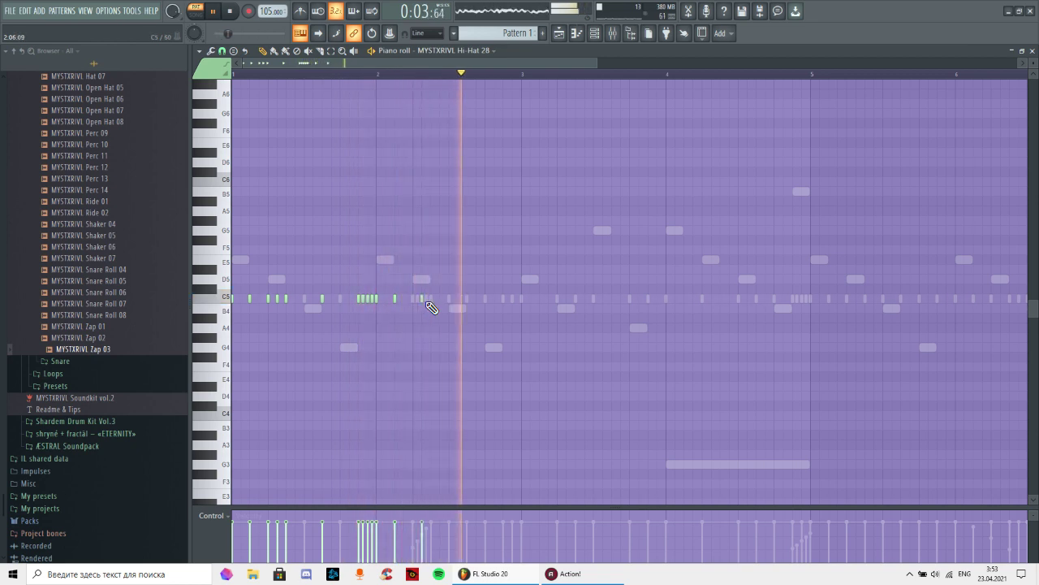
left_click_drag(429, 76, 425, 298)
left_click(424, 306)
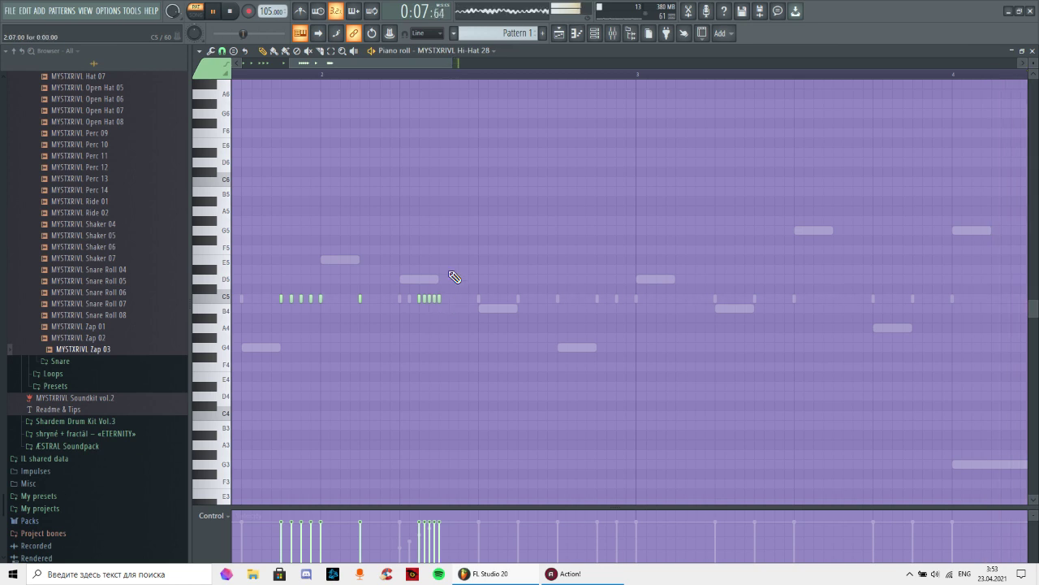
left_click(272, 75)
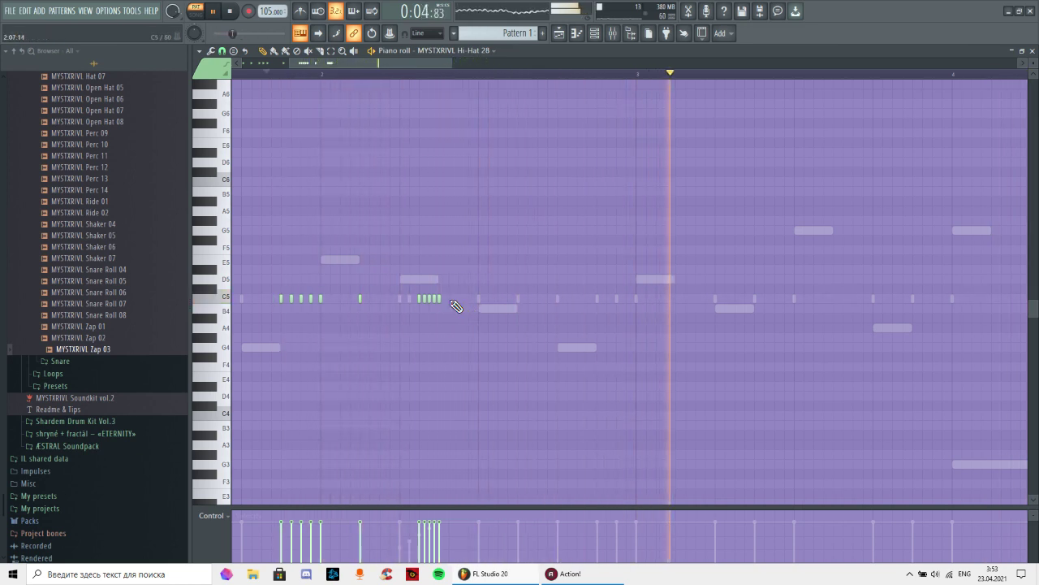
left_click(402, 302)
left_click(406, 302)
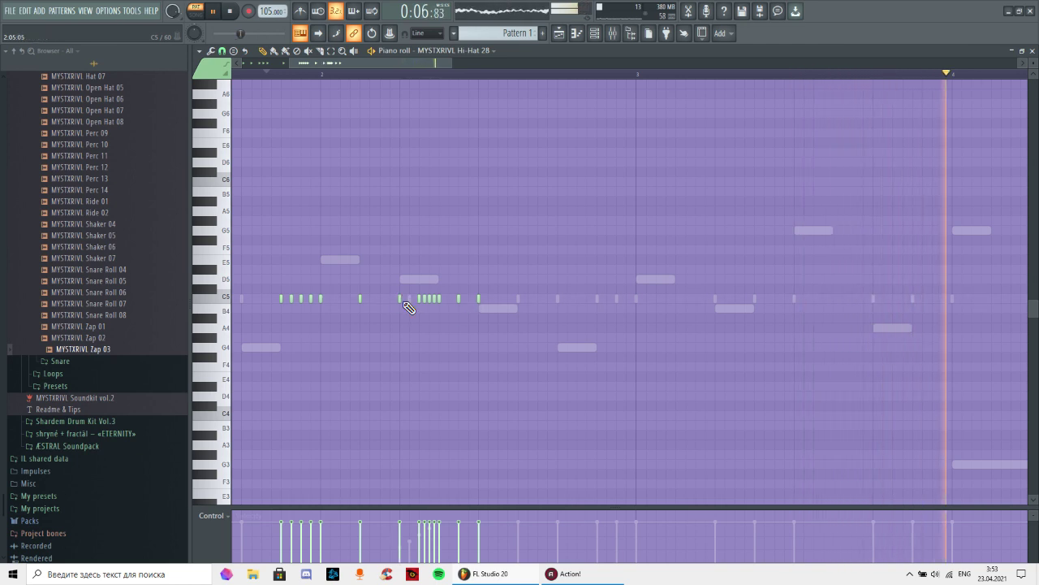
left_click(411, 302)
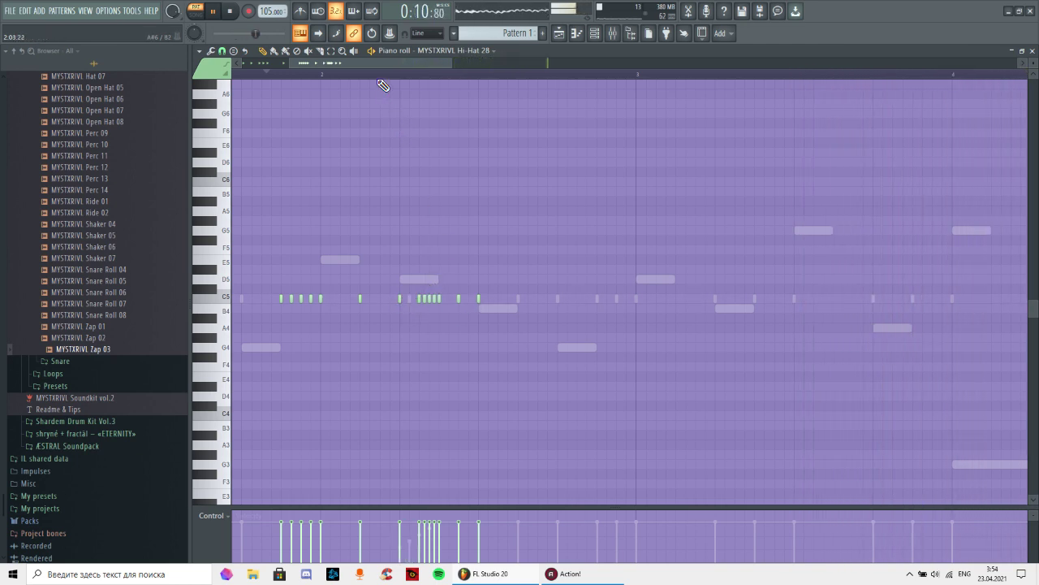
- Continue the C5 hats in bar 2 on steps 10, 11, 12, 13 and 15
scroll(383, 86, "down", 2)
scroll(350, 81, "down", 3)
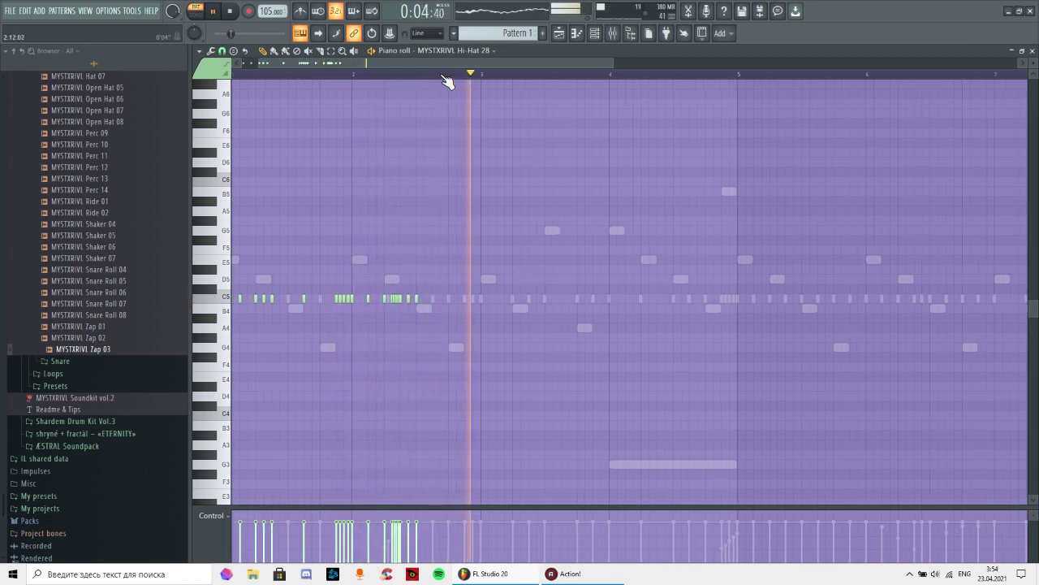
scroll(408, 299, "up", 3)
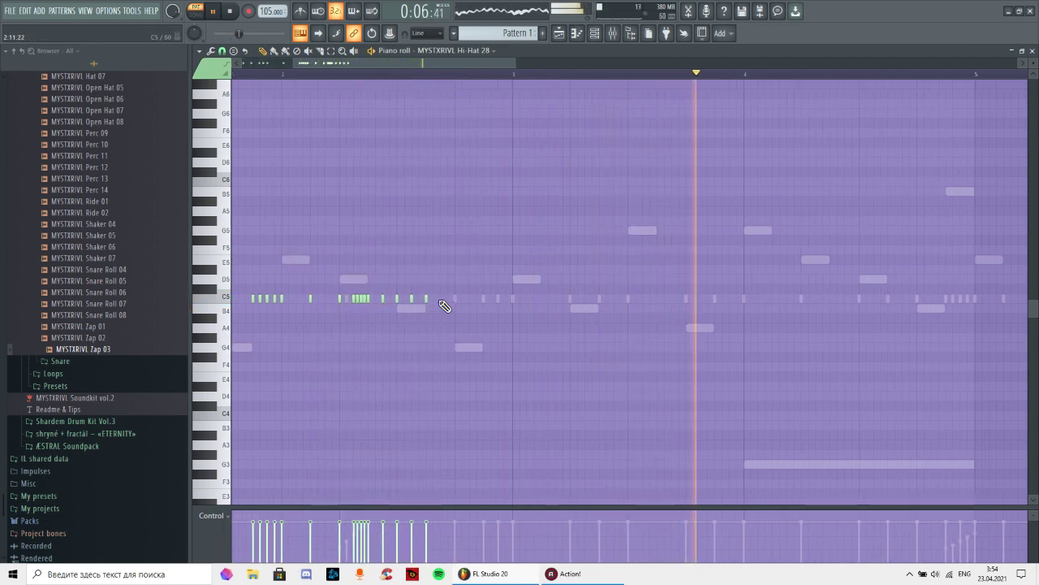
left_click(319, 73)
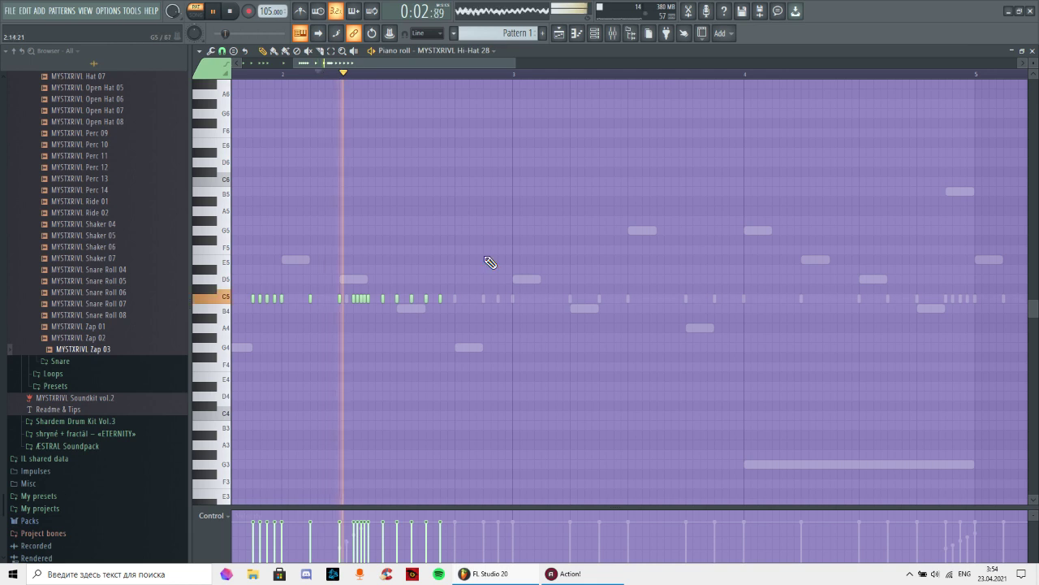
left_click(456, 299)
left_click(269, 72)
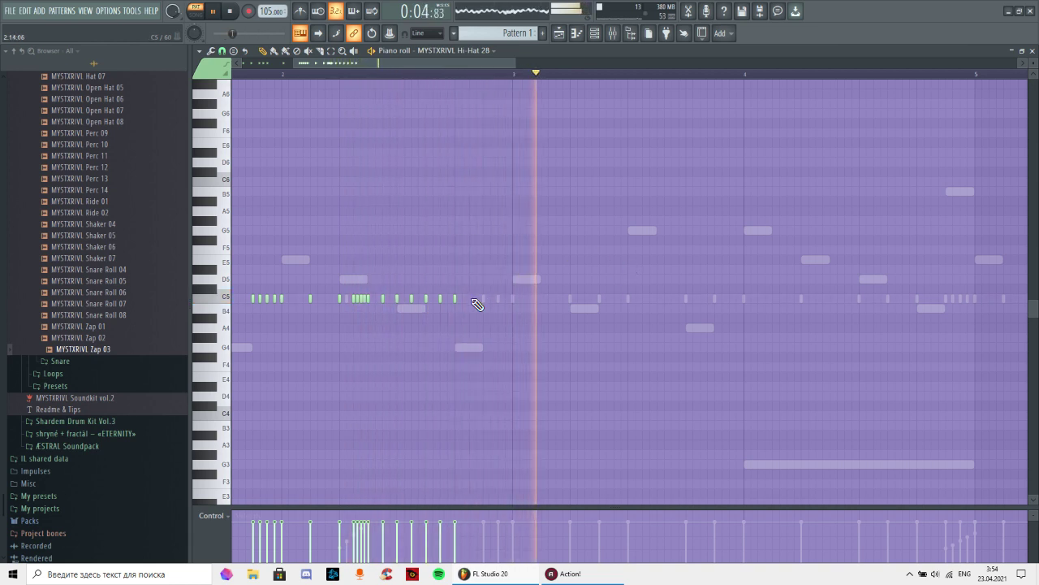
left_click(319, 73)
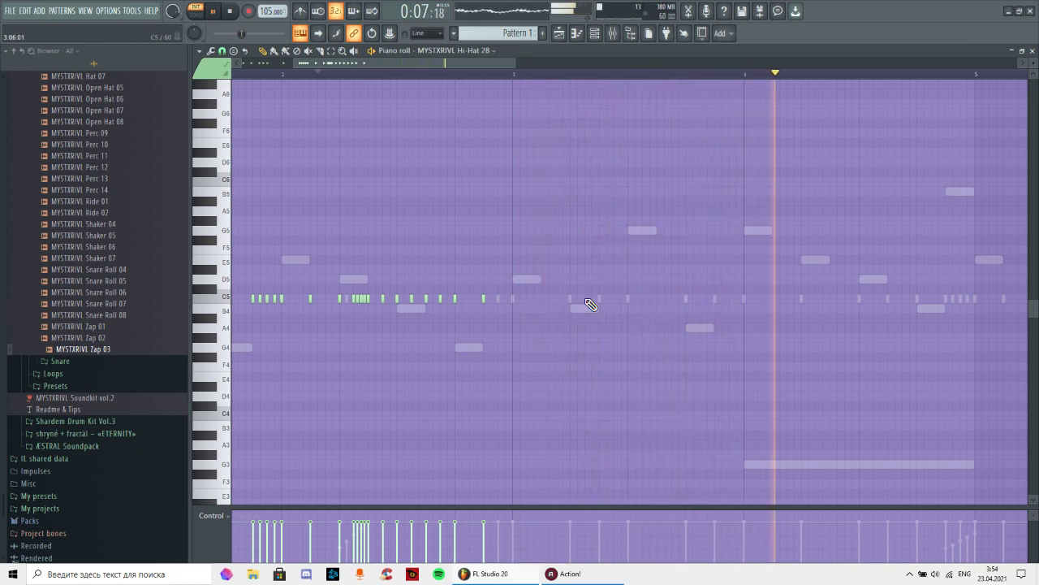
- Place C5 hats on steps 13 to 16 of bar 3 and on steps 13 and 15 of bar 4
left_click(714, 303)
left_click(734, 303)
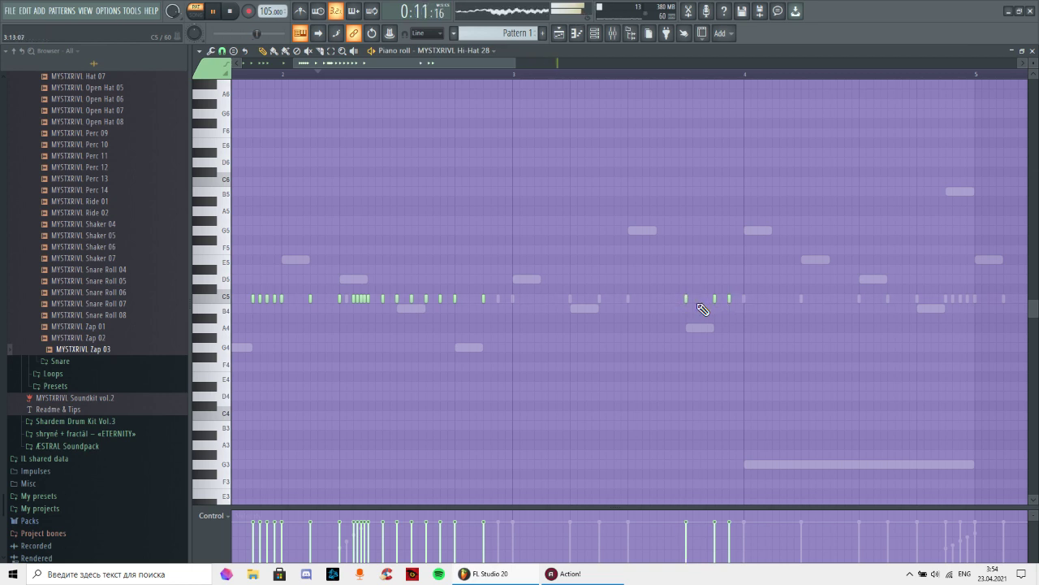
scroll(620, 76, "down", 4)
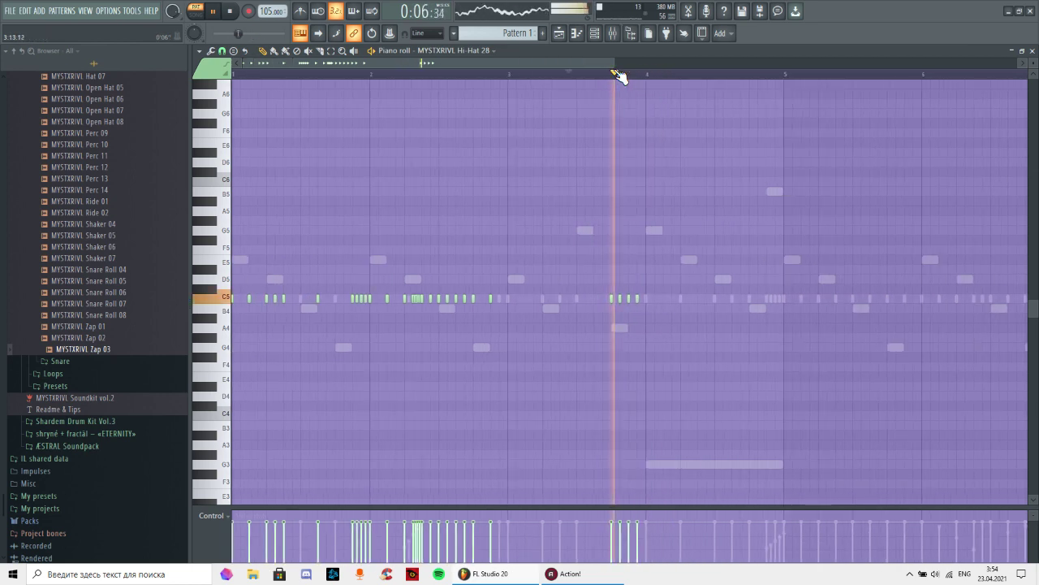
scroll(621, 76, "up", 4)
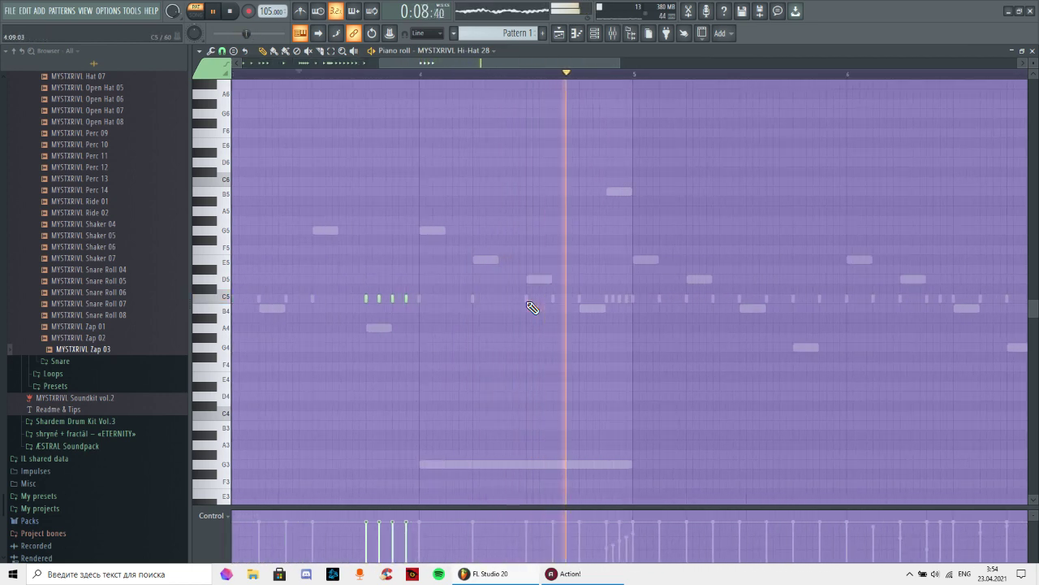
left_click(579, 298)
left_click(605, 298)
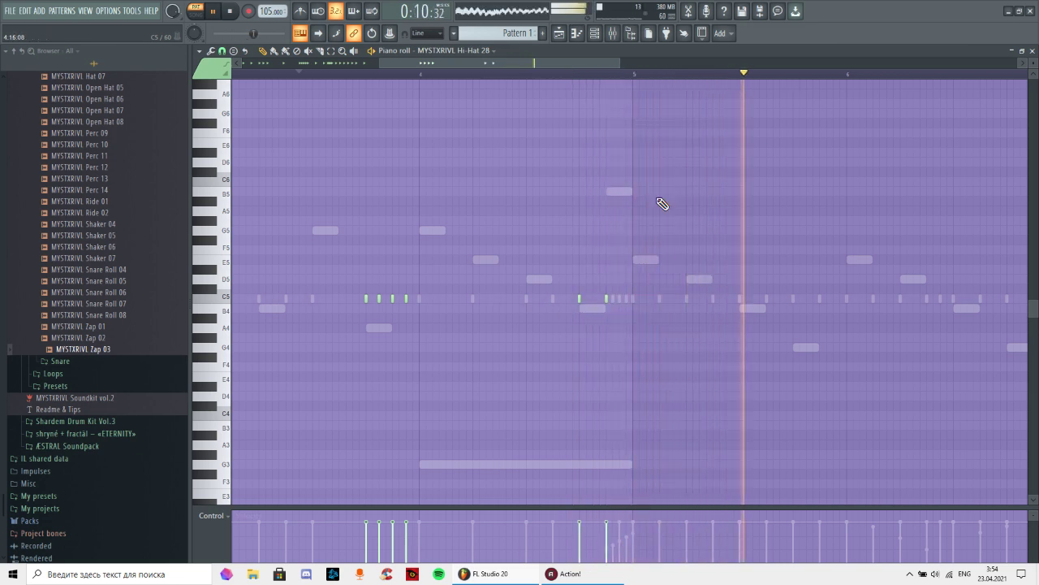
- Add a half-step C5 hat roll from step 5 to step 8 of bar 5, plus a hat on step 3
scroll(626, 80, "down", 6)
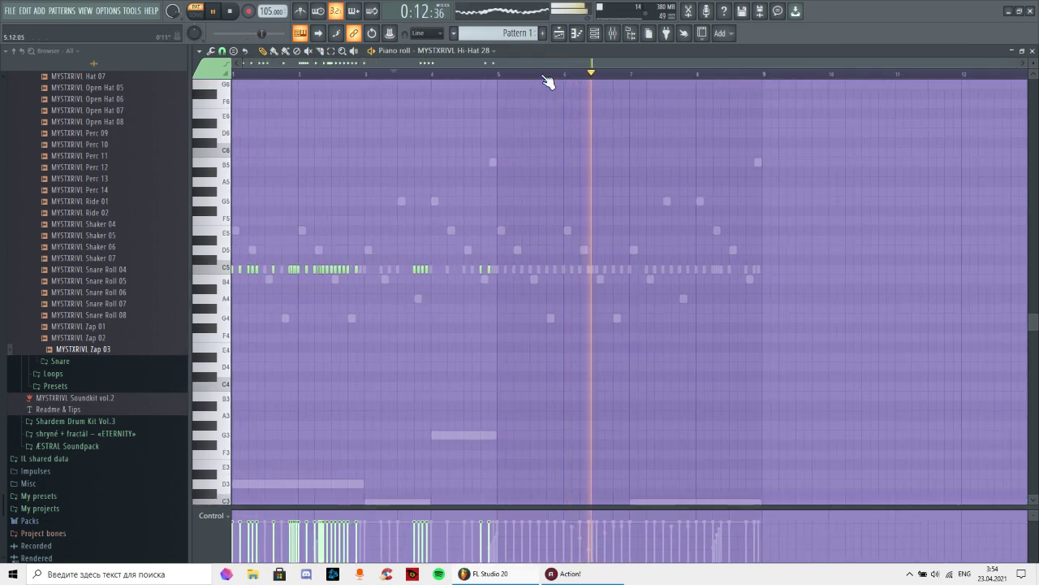
scroll(549, 81, "up", 4)
left_click(508, 270)
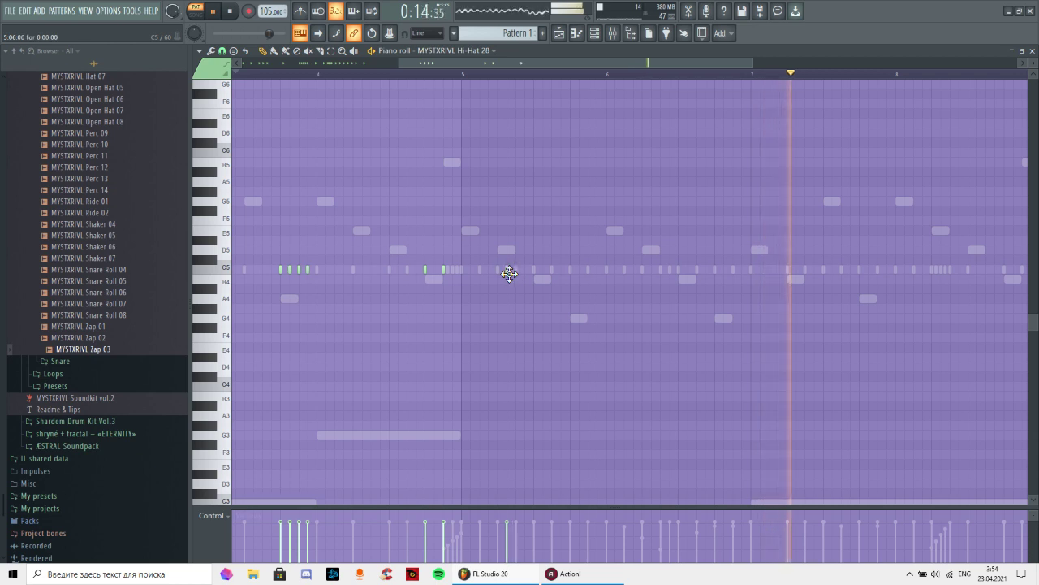
left_click(511, 270)
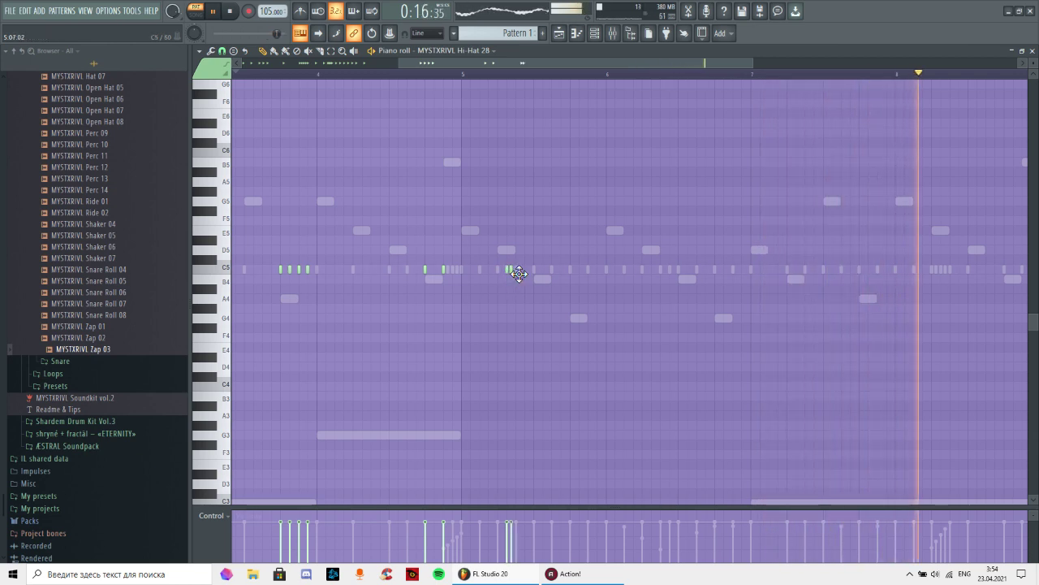
left_click(521, 271)
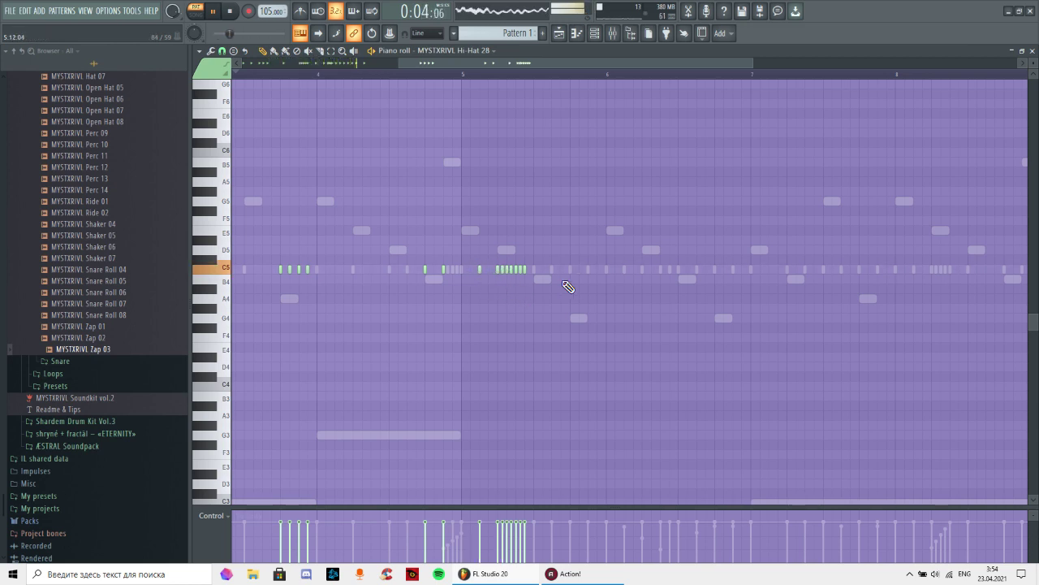
- Place C5 hats on steps 13 and 15 of bar 5 and steps 5 and 6 of bar 6, and delete the bar 5 roll's last two hats
left_click(642, 270)
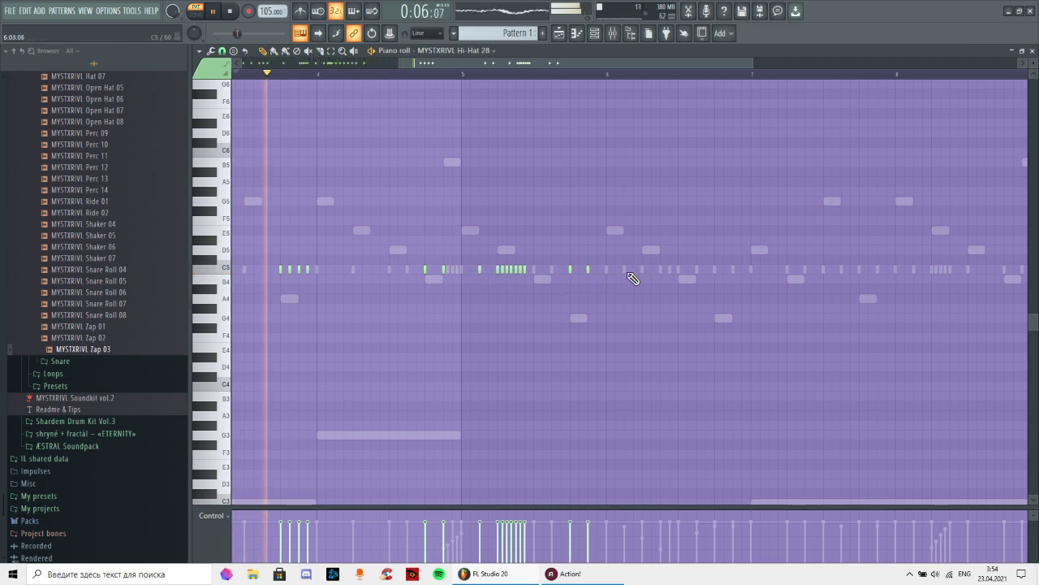
left_click(651, 270)
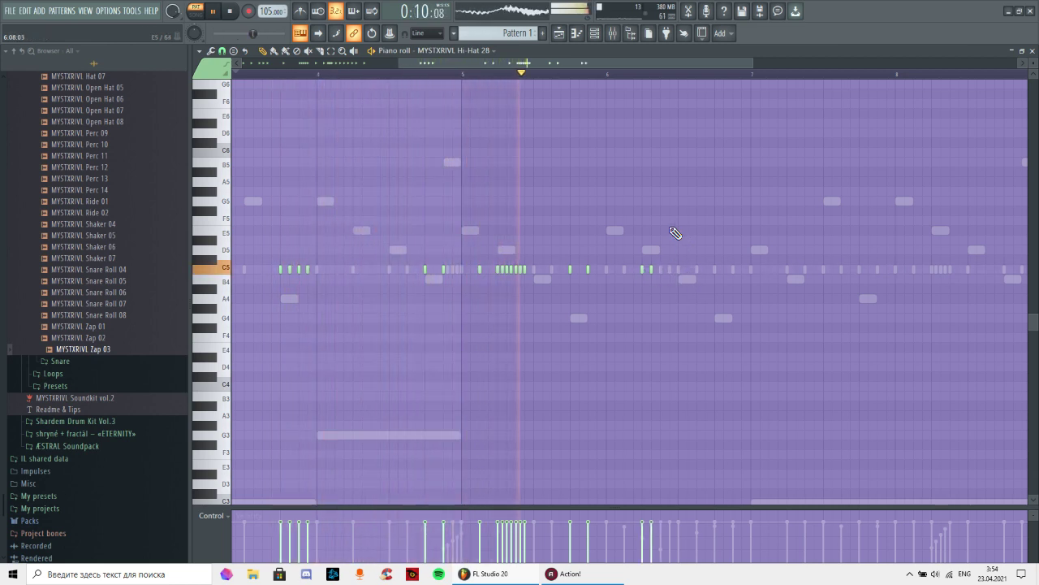
right_click(523, 269)
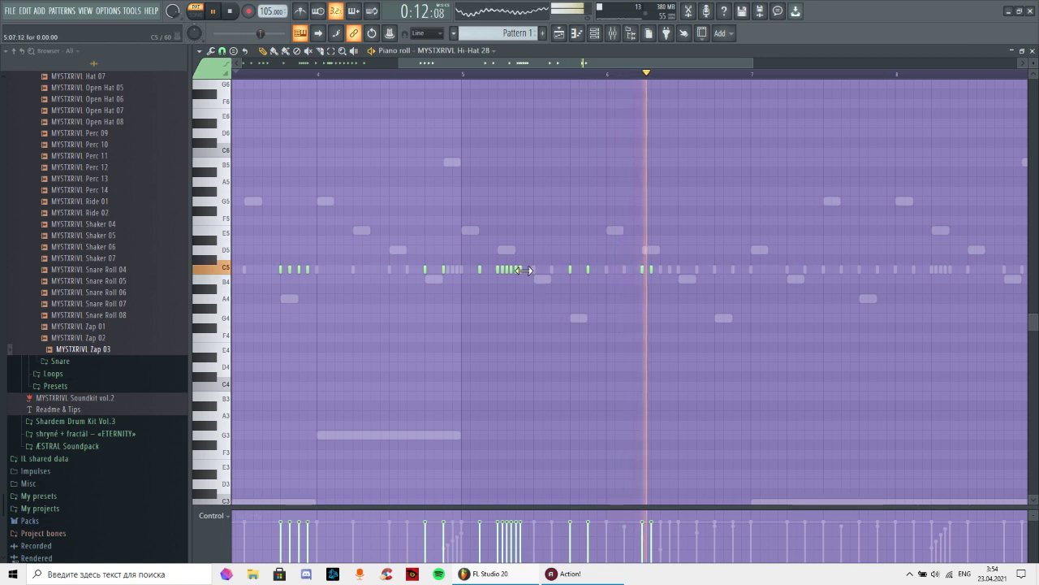
left_click(464, 75)
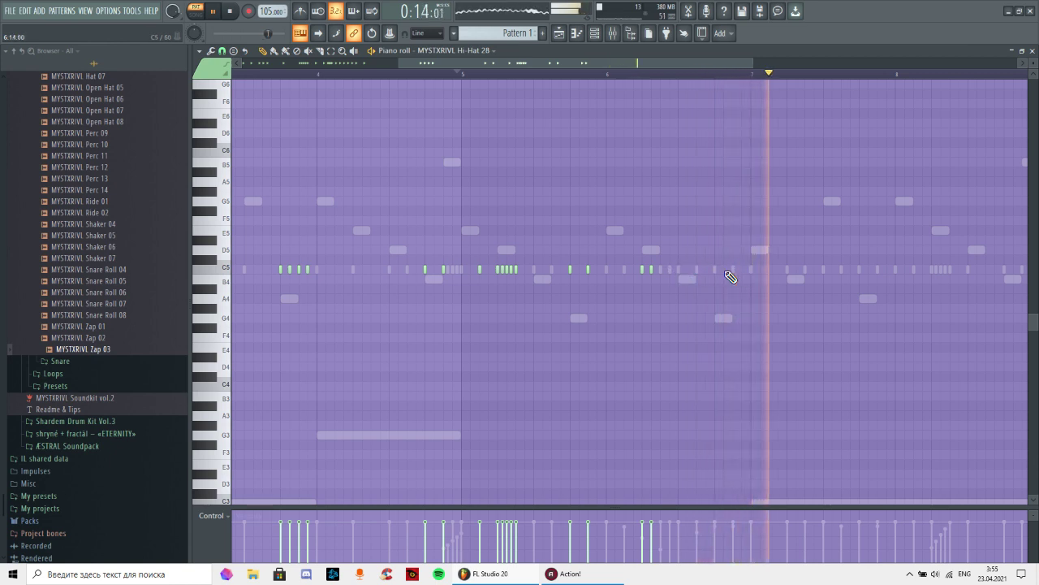
- Place C5 hats on steps 5, 7, 8, 11, 12, 13 and 15 of bar 7
left_click(815, 269)
left_click(841, 269)
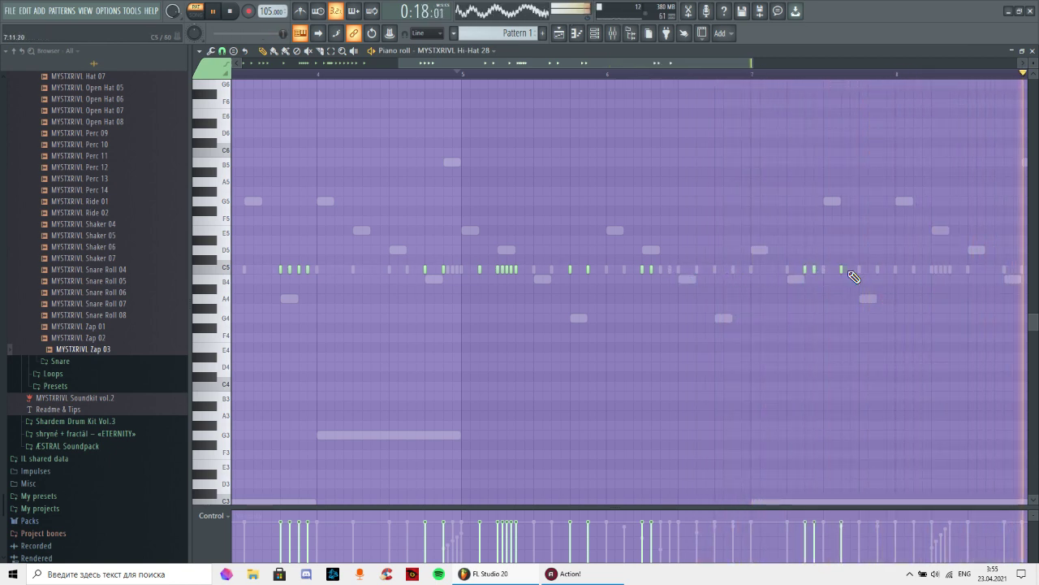
left_click(773, 74)
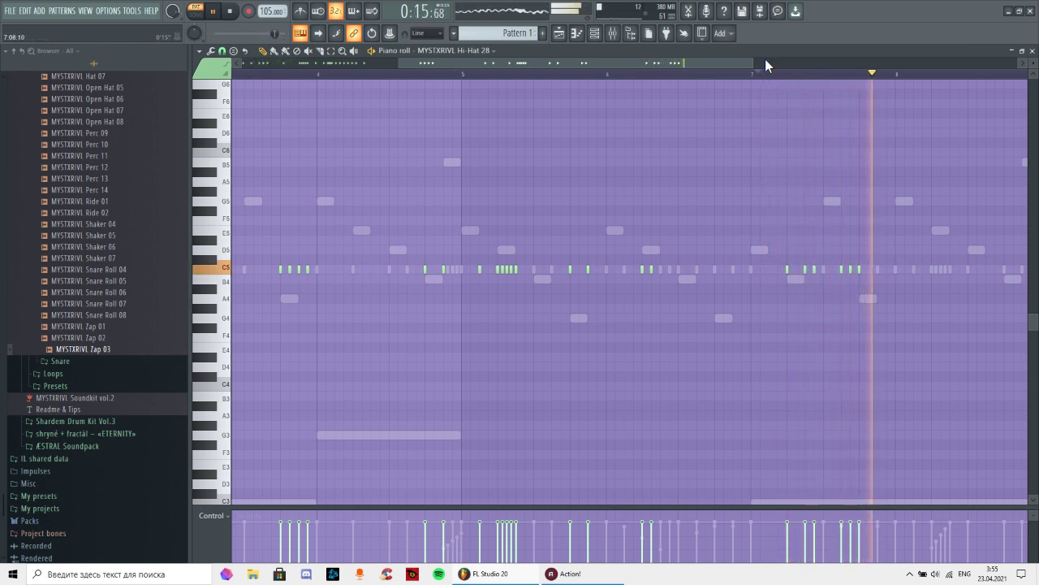
left_click(710, 269)
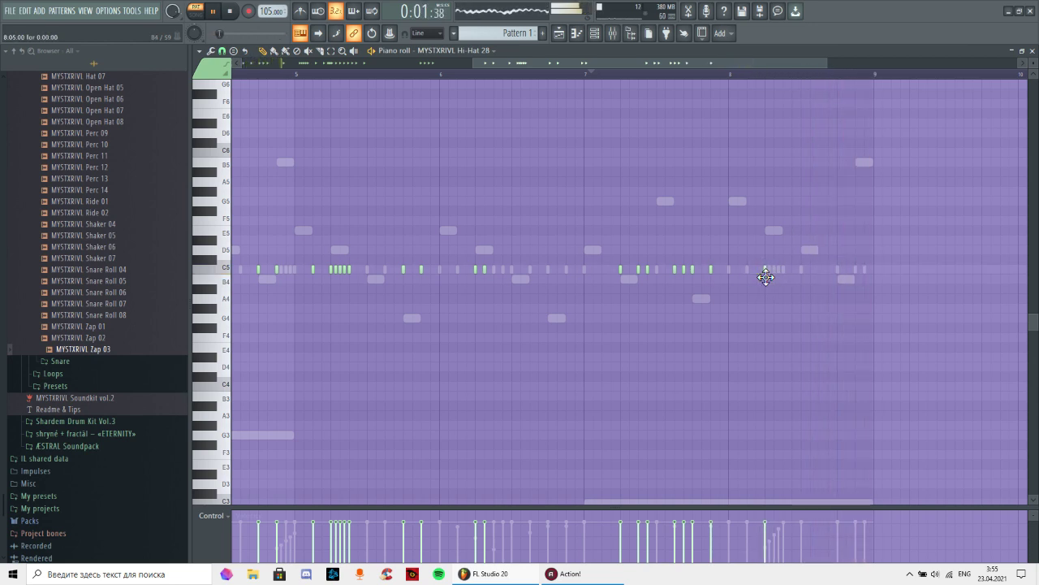
- Build an eighth-step C5 hat roll over steps 5 to 7 of bar 8, with velocity rising to about 48%
scroll(799, 85, "up", 4)
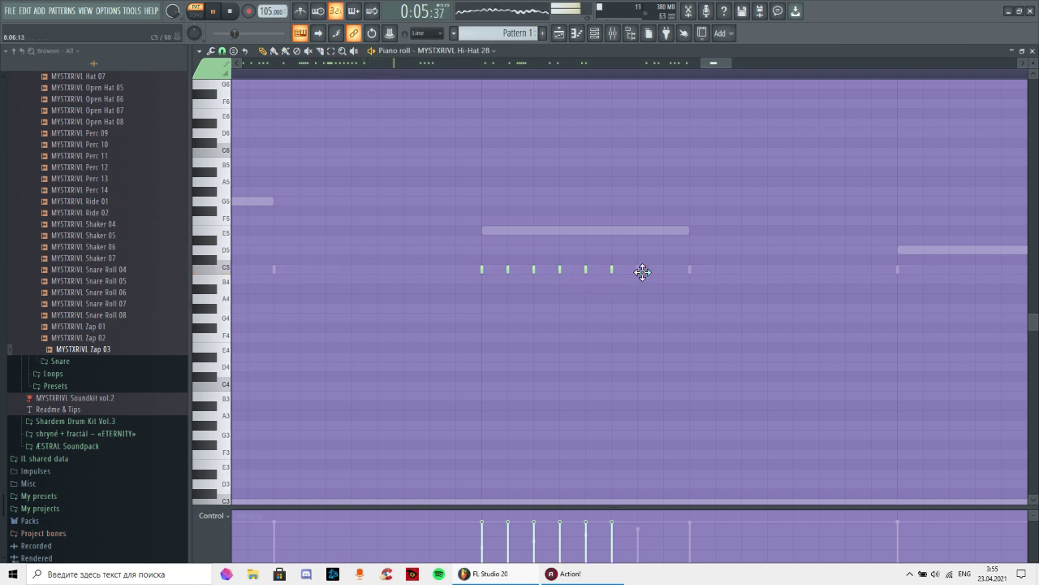
left_click_drag(714, 278, 456, 261)
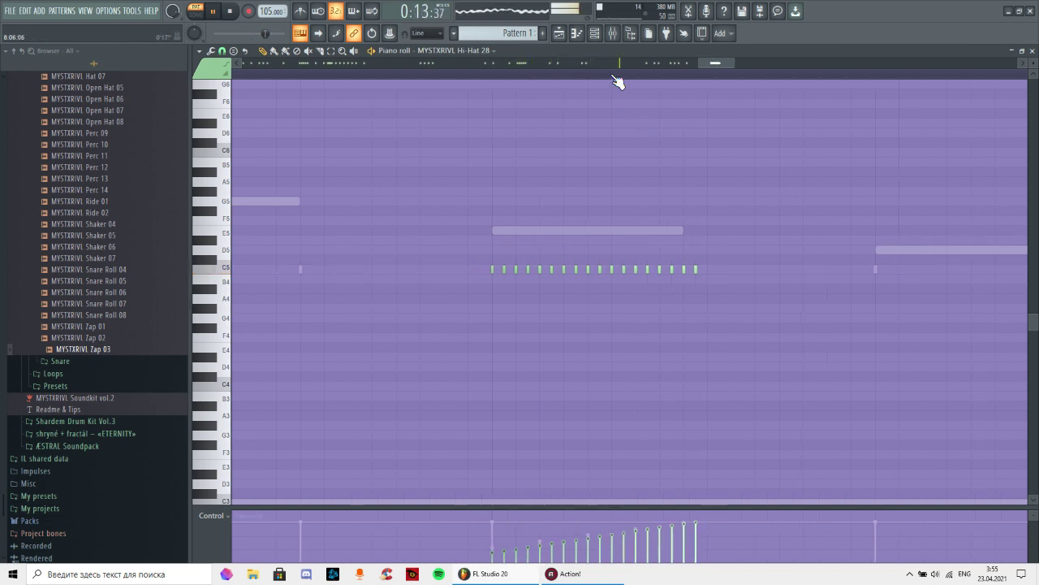
scroll(617, 81, "down", 4)
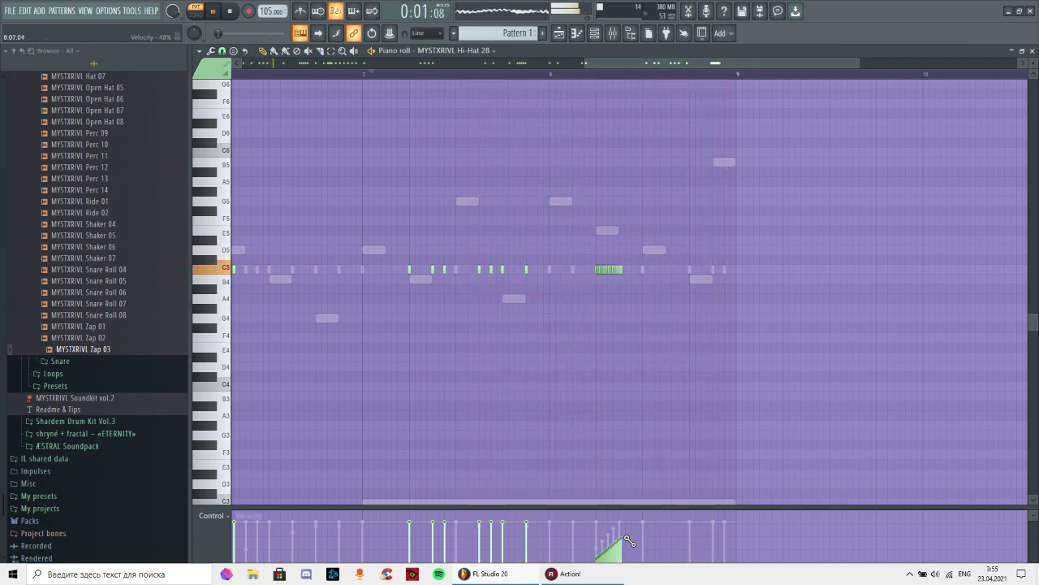
scroll(560, 81, "down", 2)
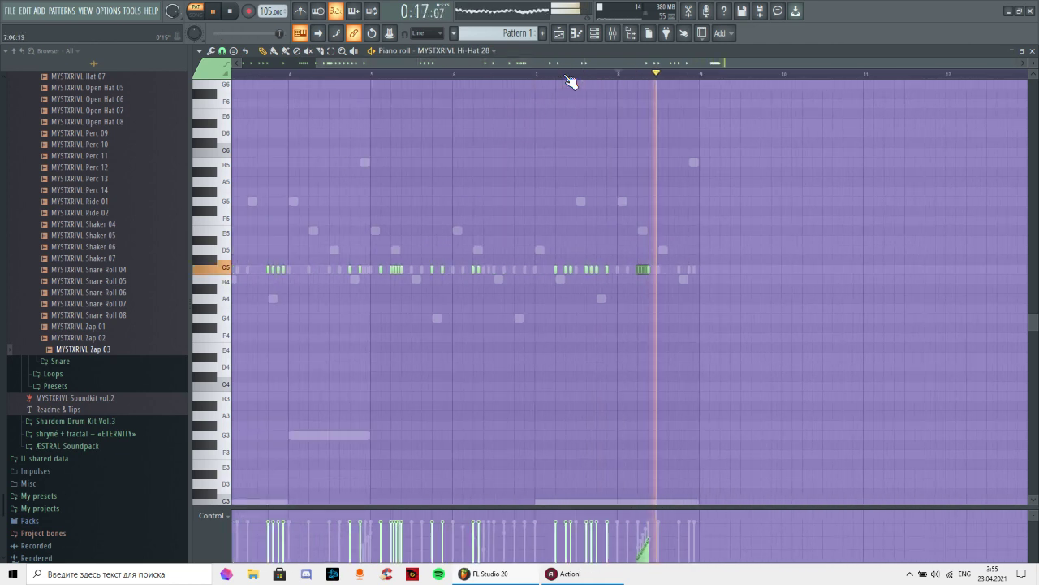
- Thin the bar 8 hat roll to quarter-step spacing from step 5 to step 7 and play it back
scroll(715, 76, "up", 4)
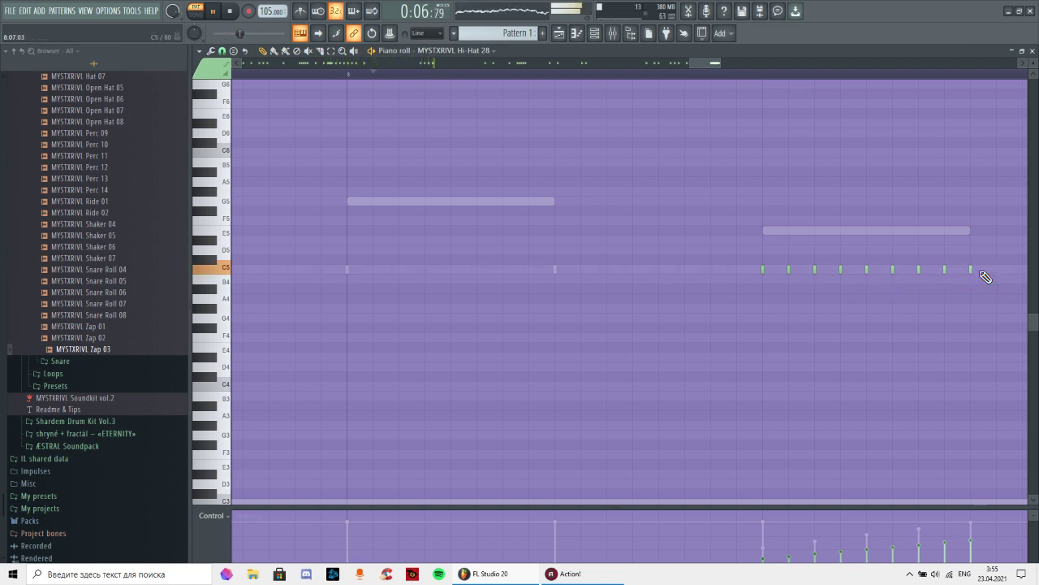
left_click(725, 84)
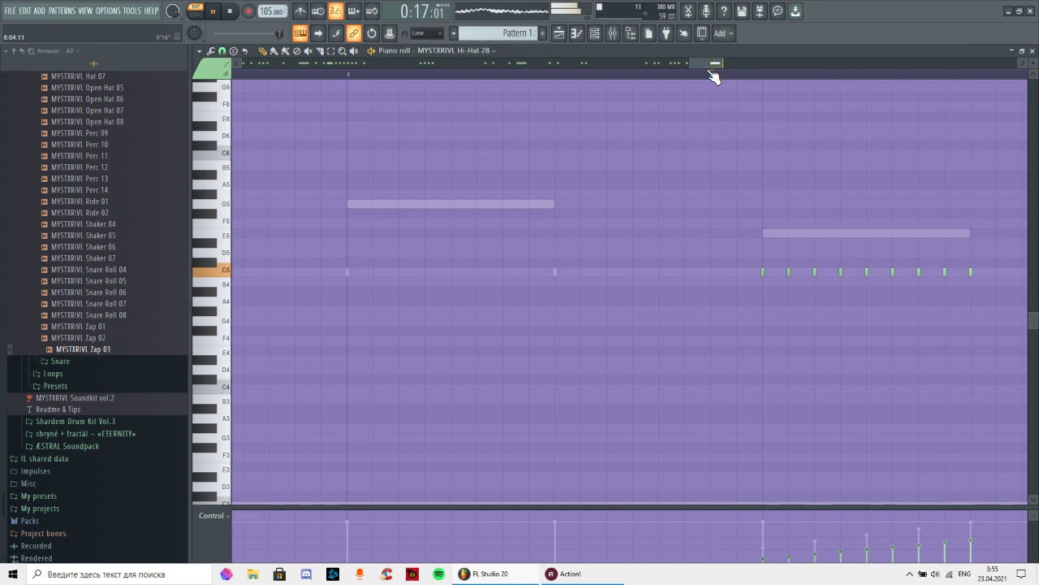
scroll(711, 74, "down", 5)
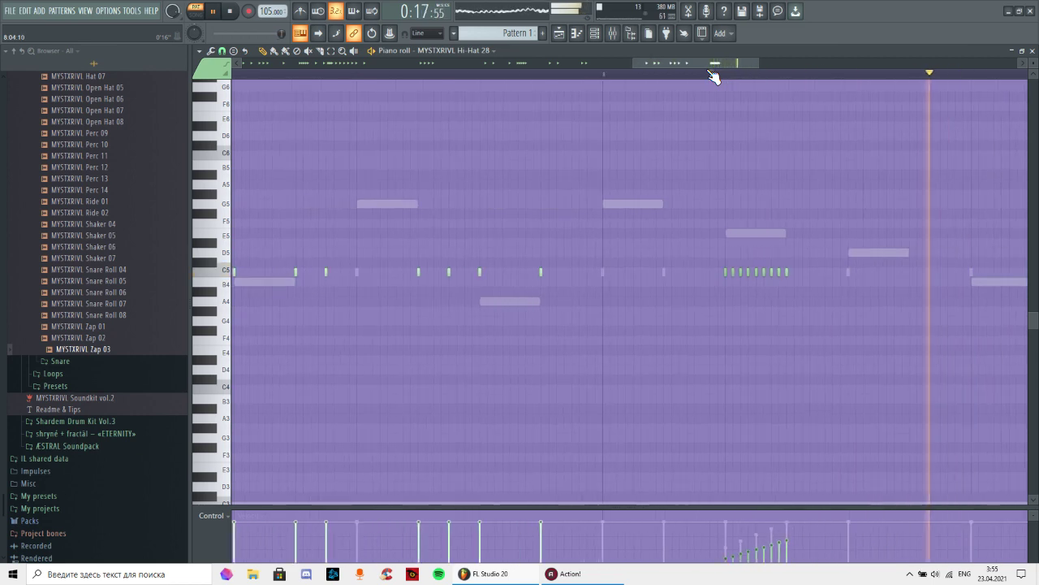
- Switch the piano roll to MYSTXRIVL Hi-Hat 30 and add four quarter-step C5 hats from step 3 of bar 3
left_click(479, 51)
left_click(439, 144)
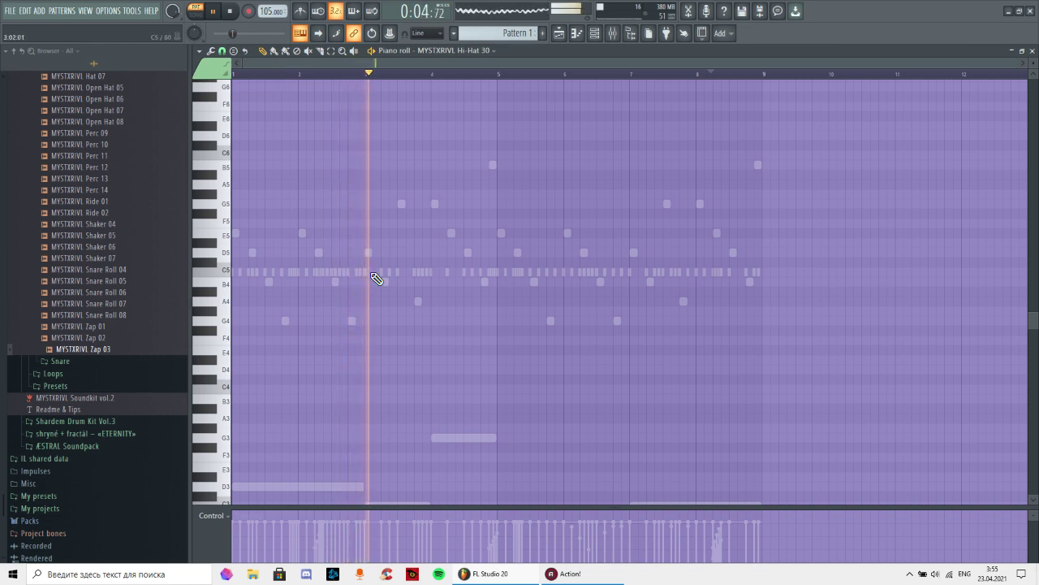
scroll(364, 75, "up", 3)
scroll(368, 81, "up", 3)
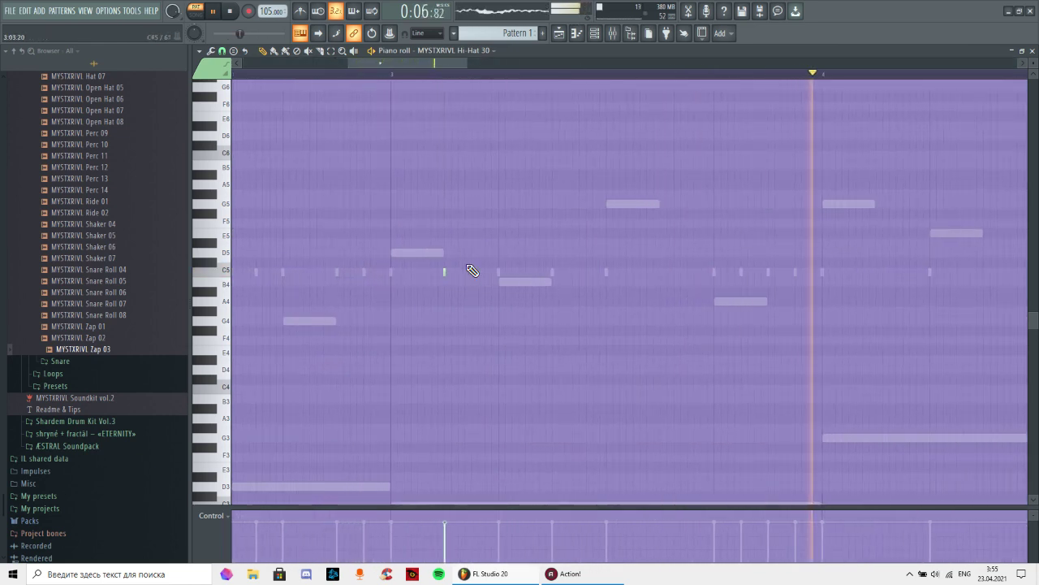
left_click(453, 271)
left_click(459, 271)
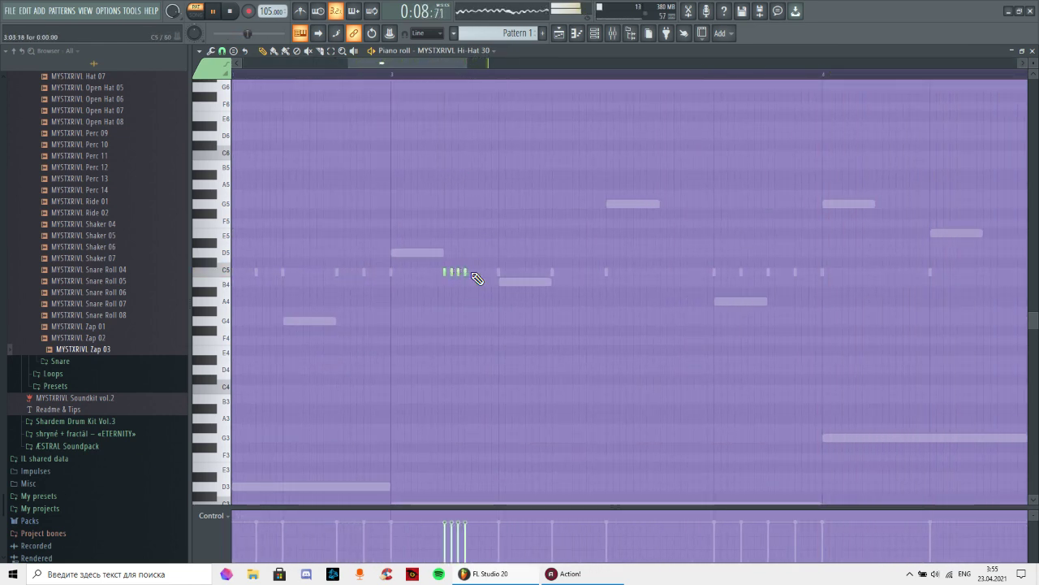
left_click(381, 79)
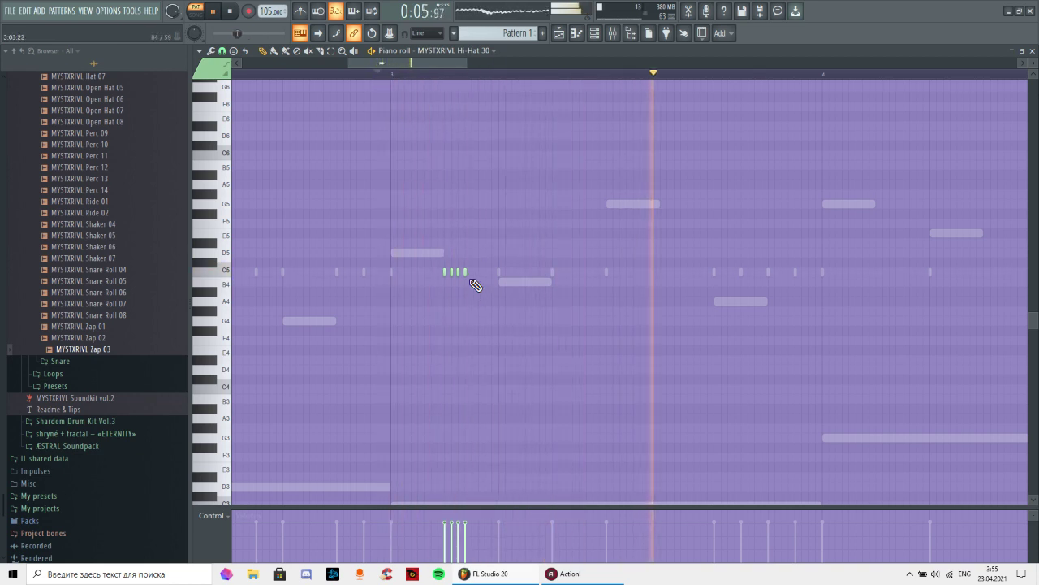
- Extend the quarter-step roll to step 5 of bar 3 and transpose all its hats down to G4
left_click_drag(473, 272, 499, 273)
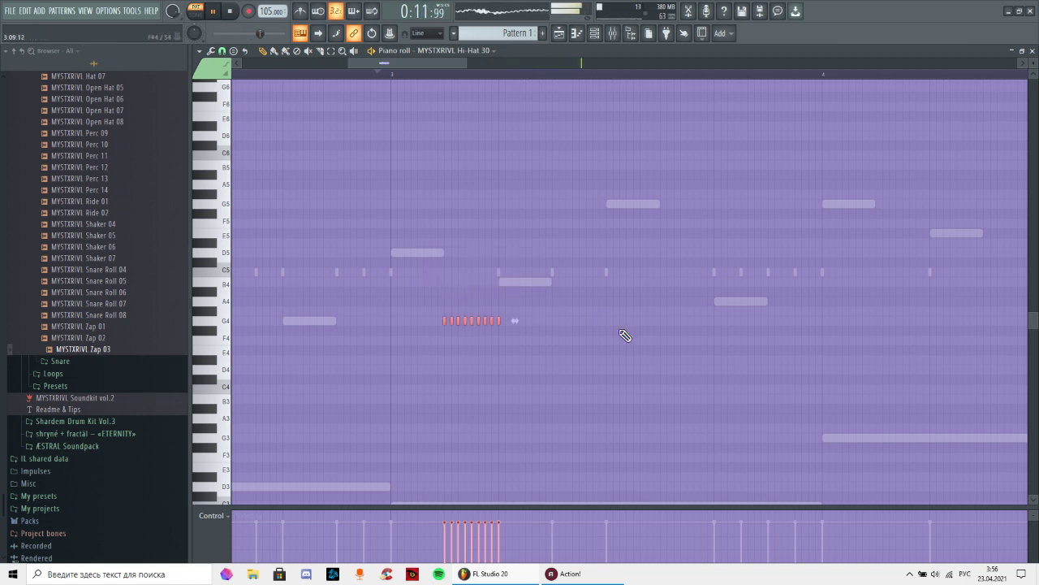
scroll(495, 76, "down", 3)
left_click(447, 77)
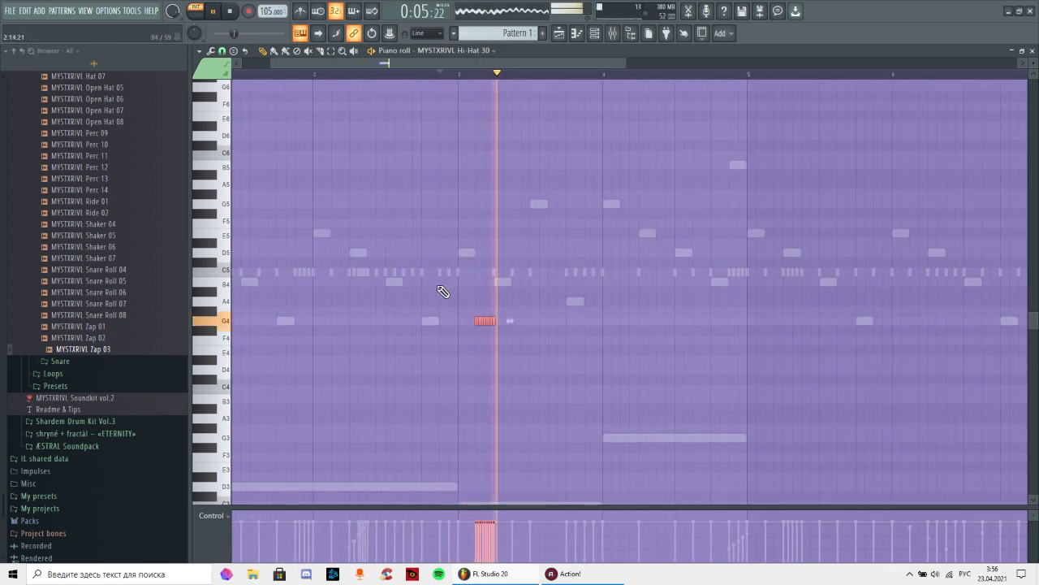
- Set the silence trimming threshold of the MYSTXRIVL Hi-Hat 30 sample to 100% and close its sampler settings
left_click(598, 34)
left_click(470, 257)
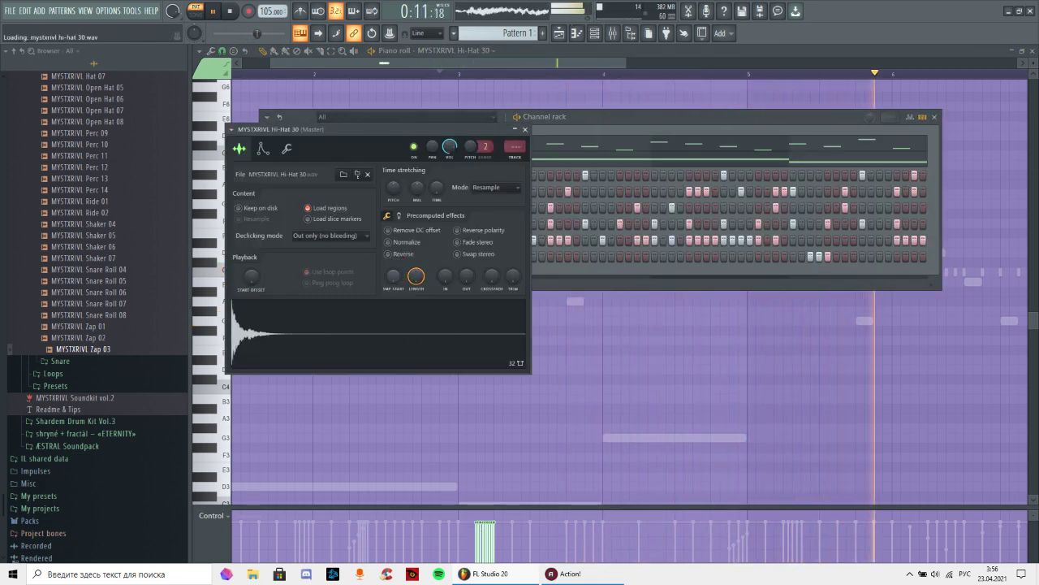
left_click_drag(512, 278, 512, 219)
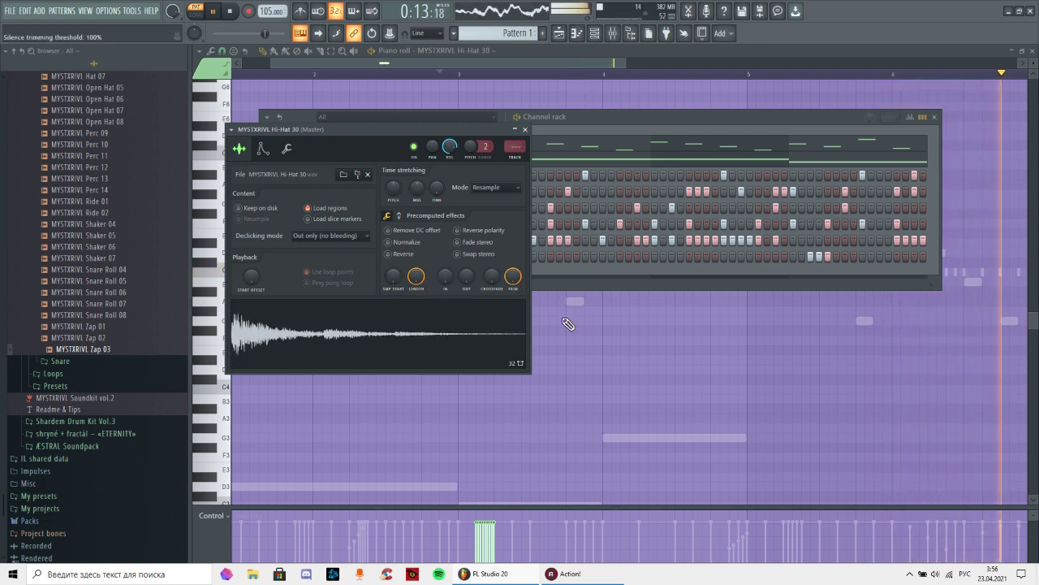
left_click(493, 315)
left_click(527, 128)
- Reopen the piano roll of the MYSTXRIVL Hi-Hat 30 channel
right_click(464, 257)
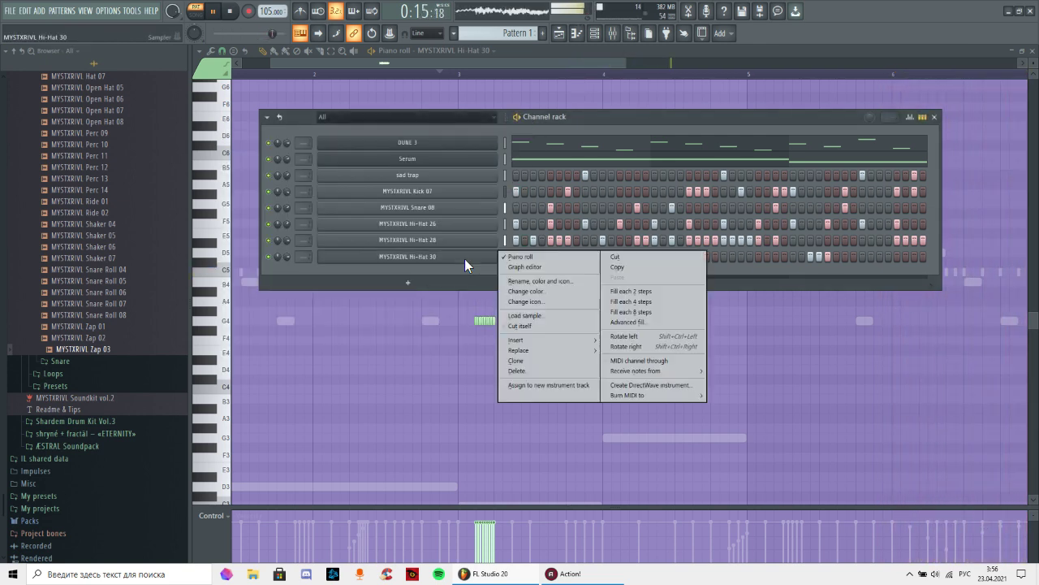
left_click(507, 255)
right_click(484, 258)
left_click(525, 269)
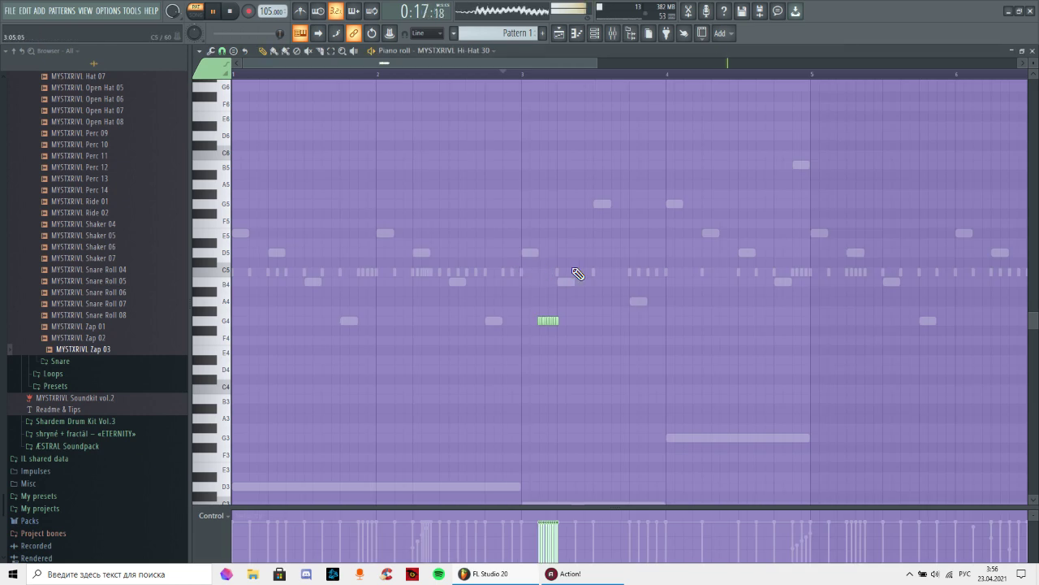
- Add four C5 hats in bar 1 spaced one and a half steps apart, starting on step 6, and play them back
scroll(445, 75, "down", 3)
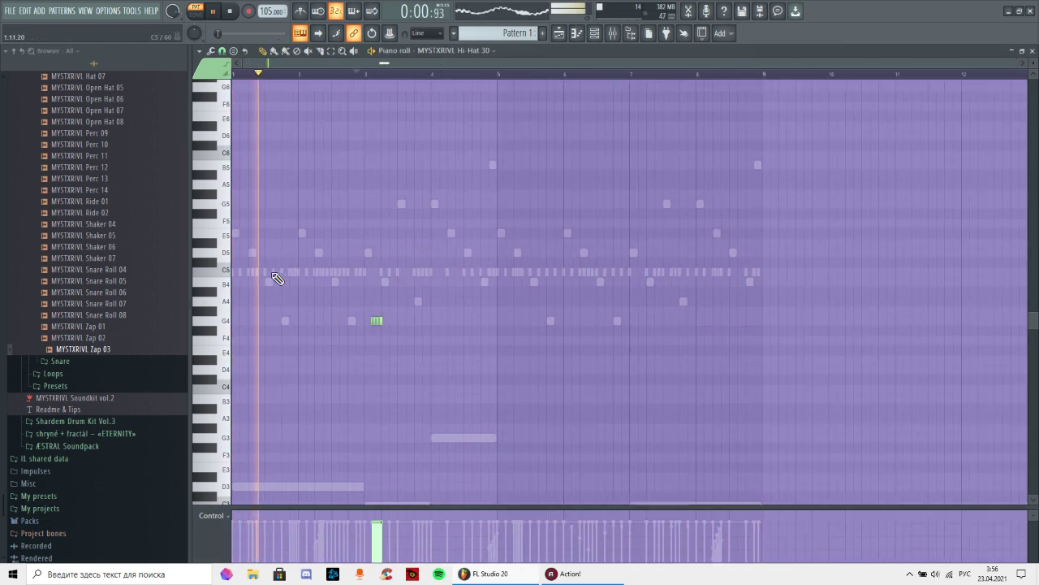
scroll(268, 81, "up", 3)
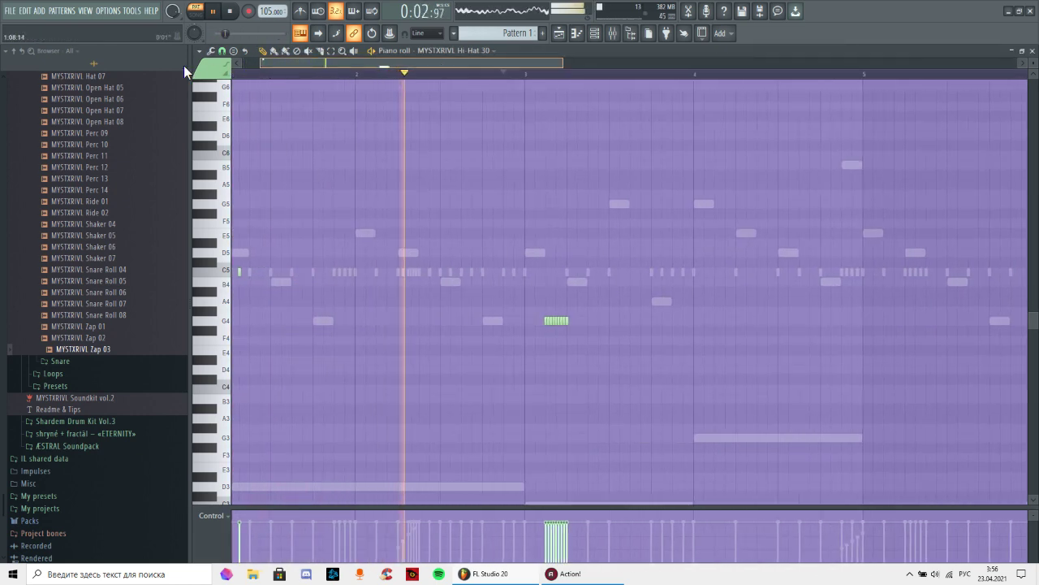
left_click(302, 273)
left_click(318, 274)
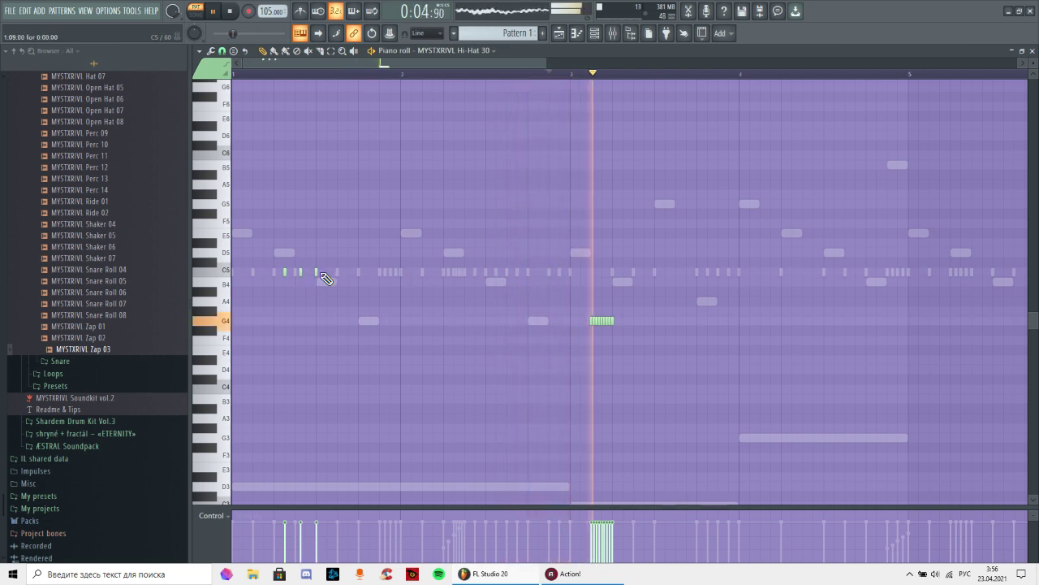
left_click(332, 274)
left_click_drag(267, 74, 237, 75)
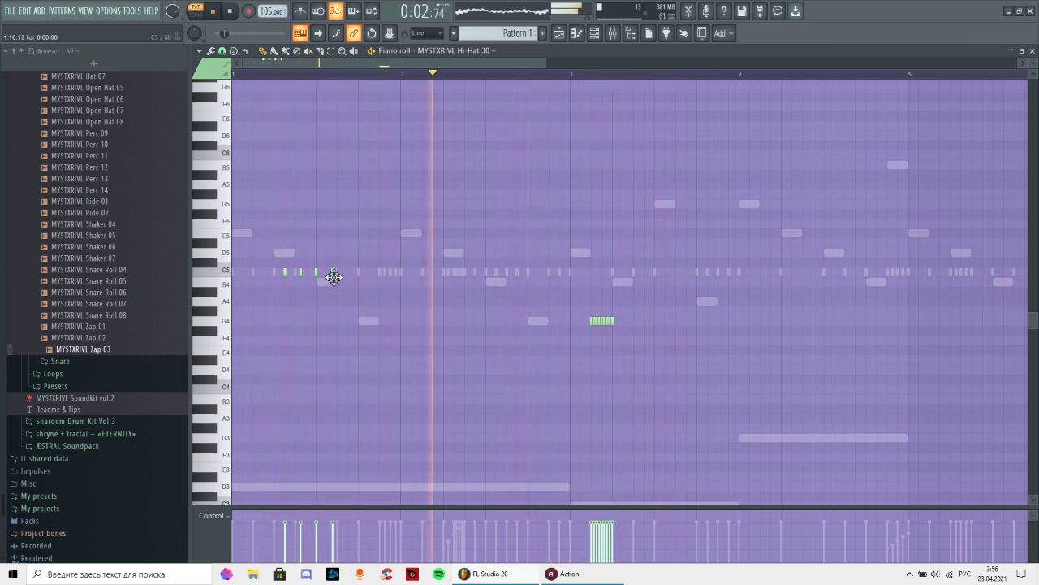
left_click(275, 74)
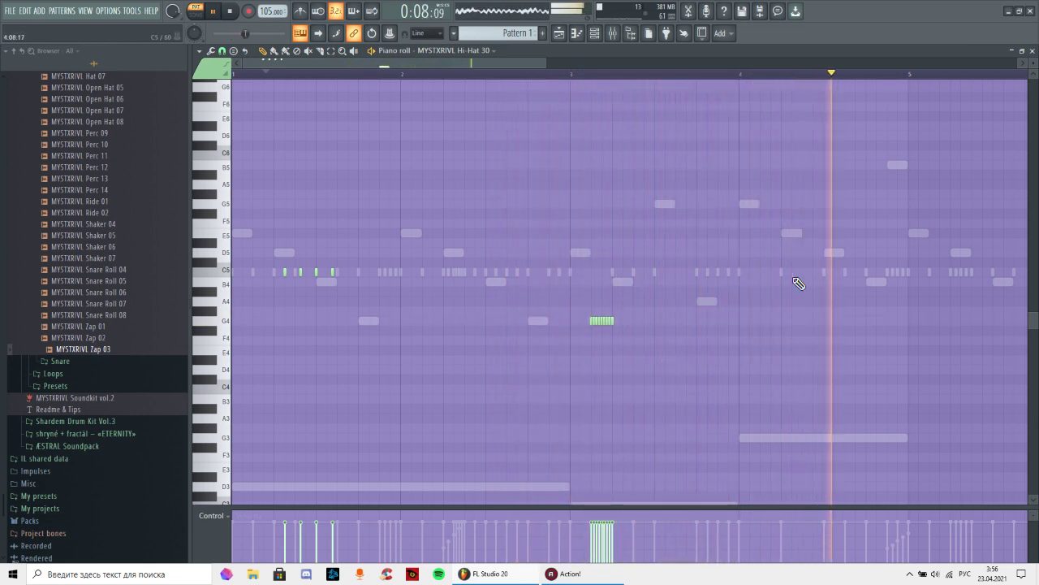
- Add five C5 hats in bar 4 spaced one and a half steps apart, from step 3 to step 9, and play them back
left_click(760, 272)
left_click(776, 272)
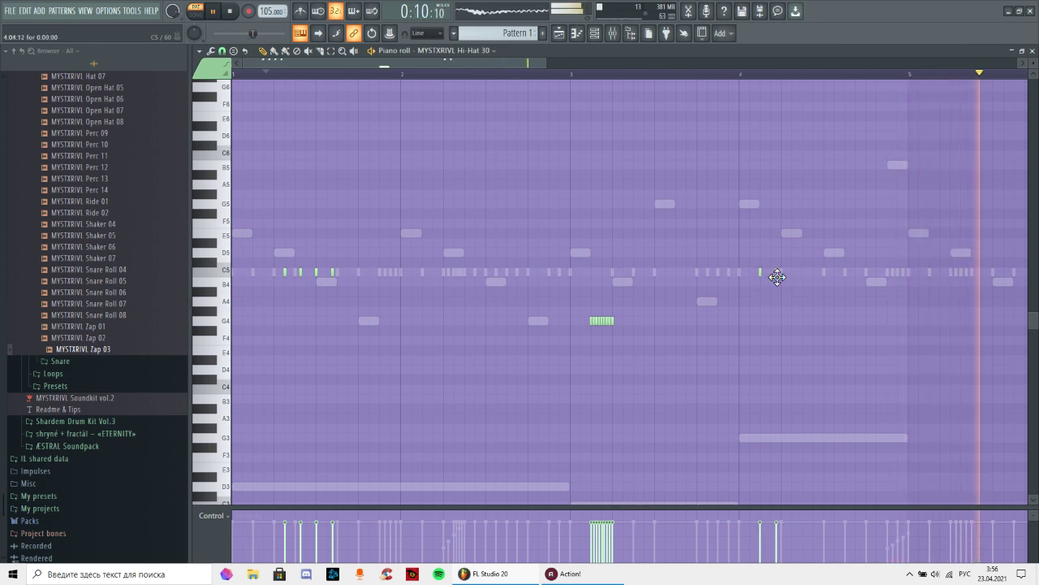
left_click(827, 272)
left_click(721, 73)
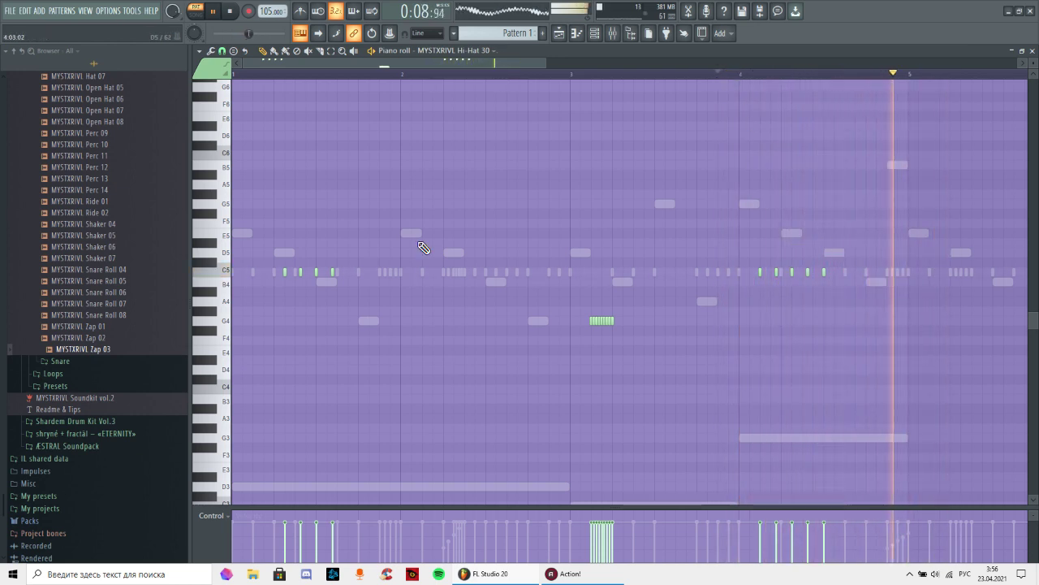
- Delete the four C5 hats in bar 1 and add three F5 hats half a step apart from step 11 of bar 3
right_click(333, 272)
left_click(677, 272)
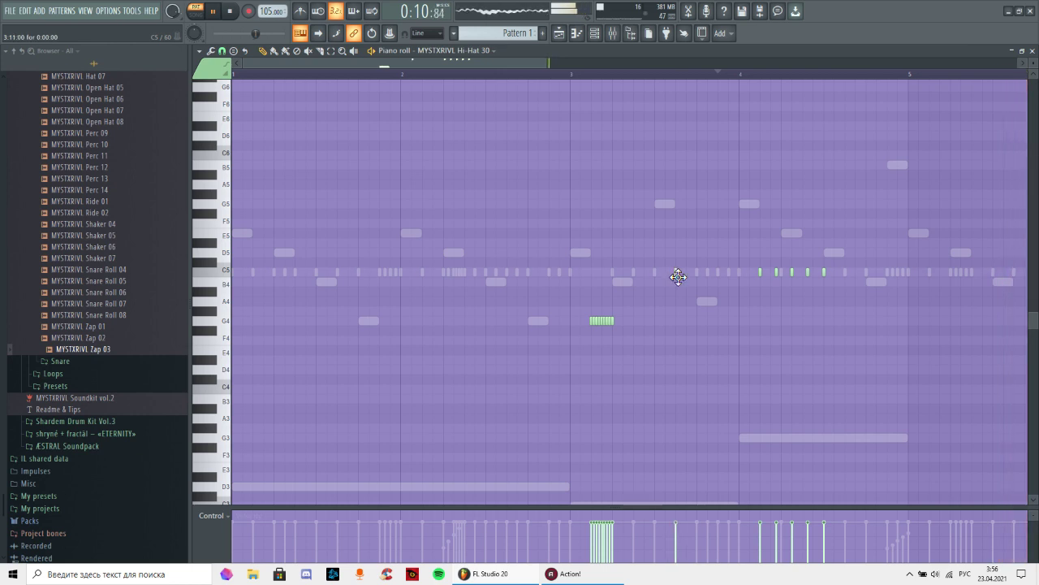
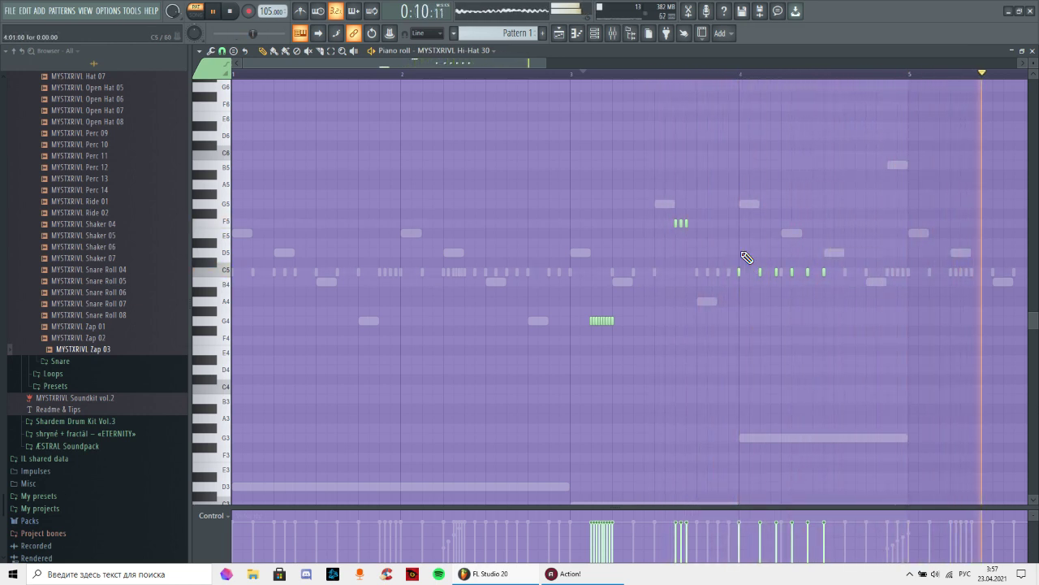
scroll(522, 75, "down", 3)
scroll(523, 75, "up", 3)
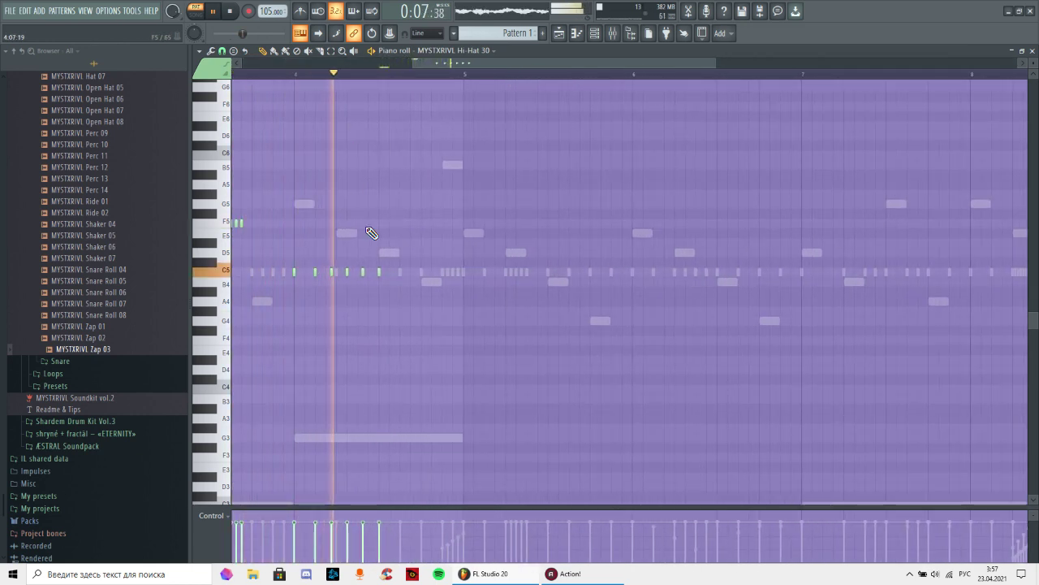
scroll(329, 81, "up", 2)
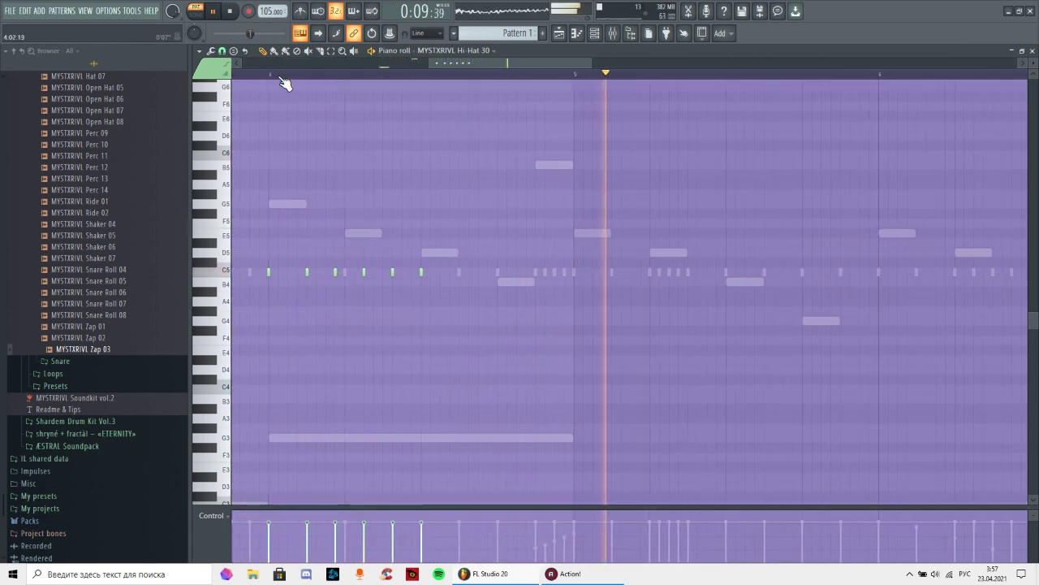
- Start bar 4 with two C5 hats half a step apart and delete the last two spaced hats in that bar
left_click(284, 76)
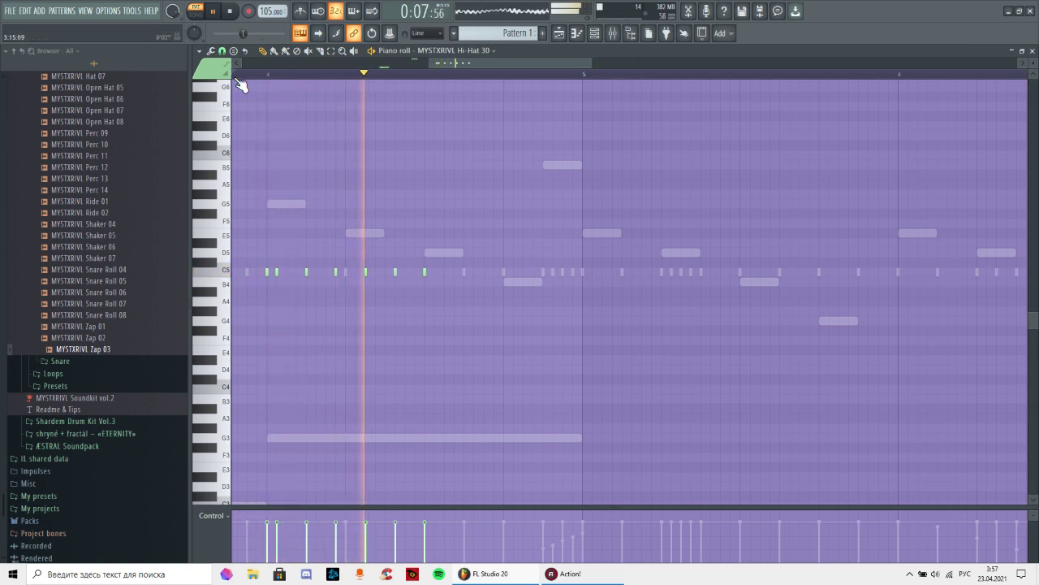
right_click(425, 272)
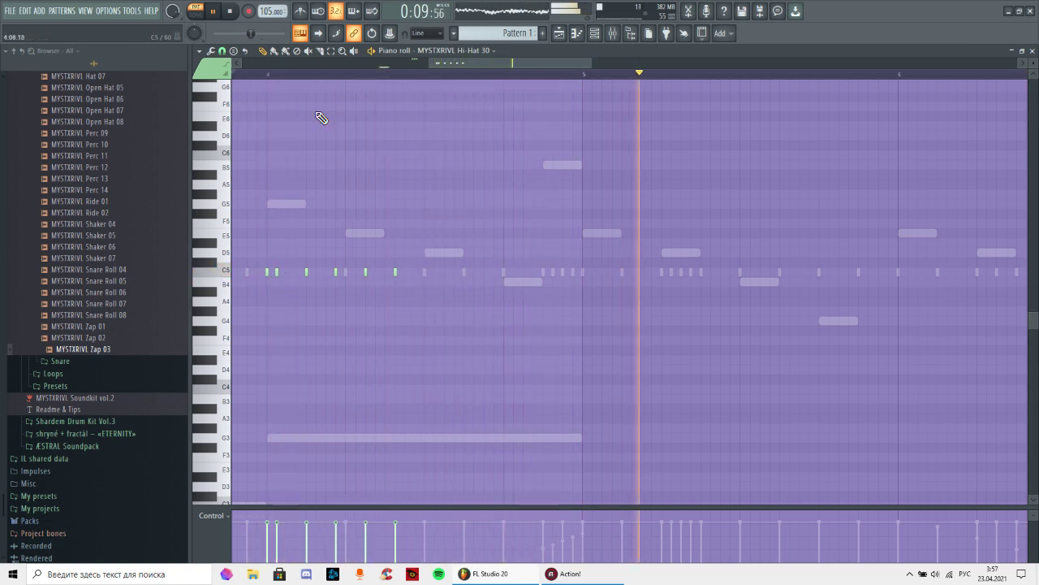
left_click(256, 73)
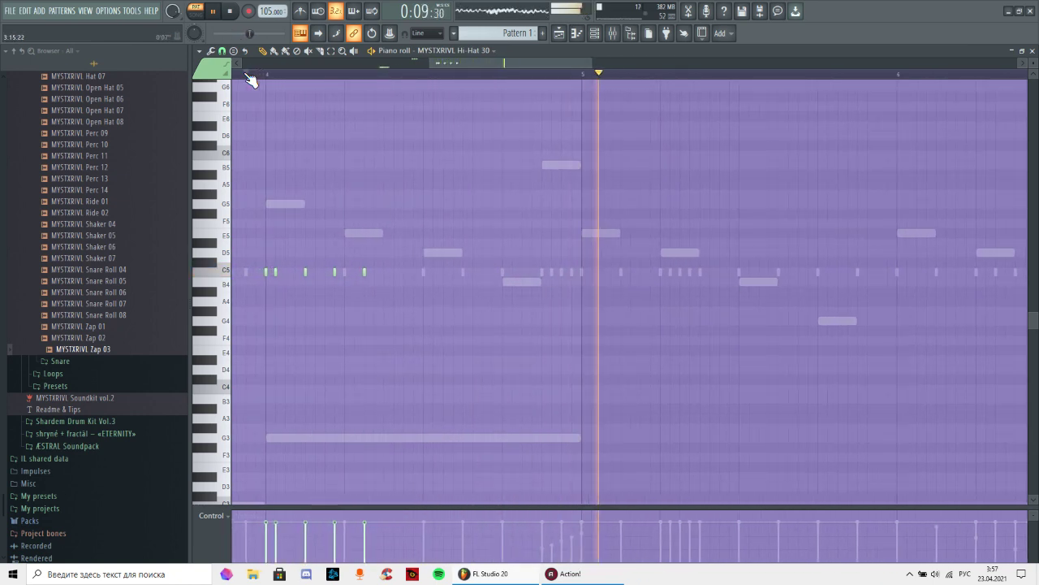
- Shift the last three C5 hats in bar 4 one step later in total and play the bar back
left_click_drag(306, 273, 345, 274)
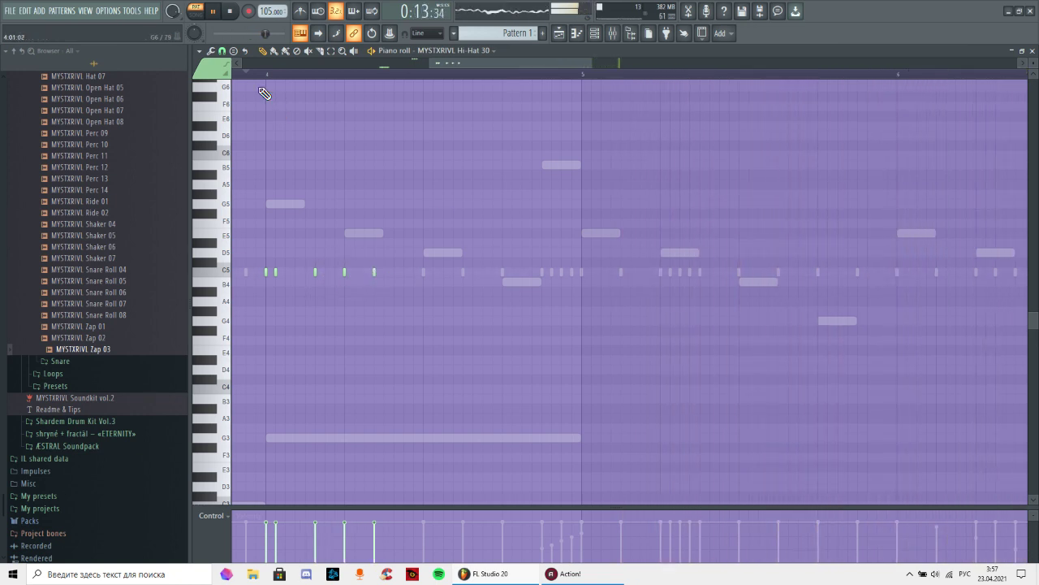
scroll(251, 77, "down", 3)
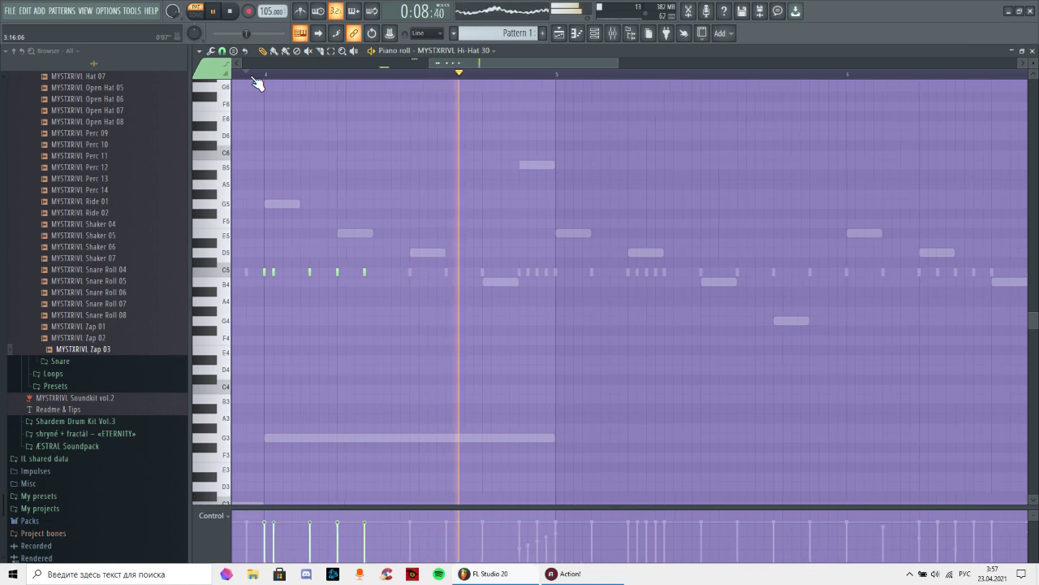
left_click_drag(249, 77, 232, 78)
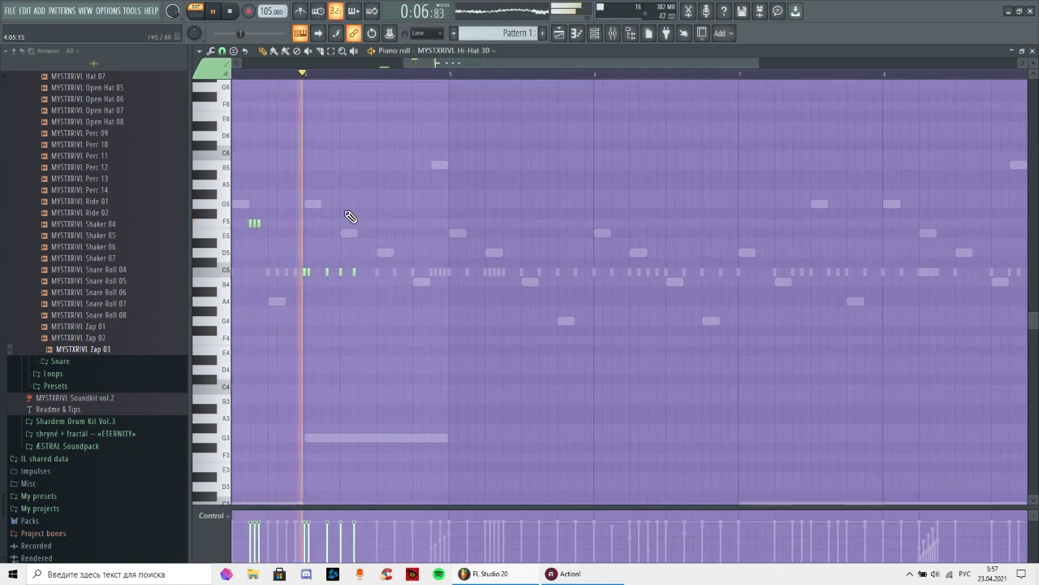
left_click_drag(355, 275, 334, 275)
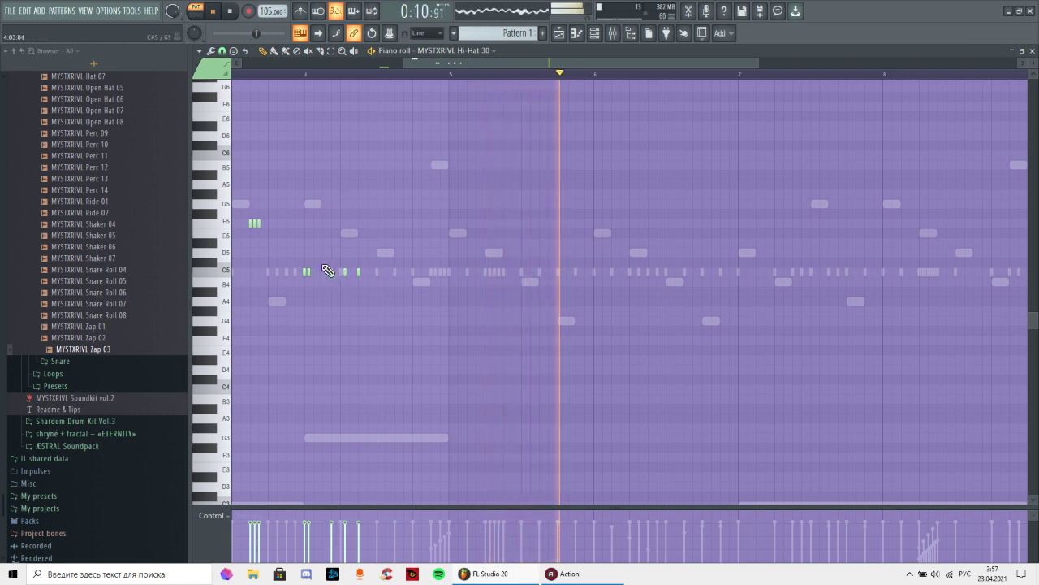
left_click(240, 76)
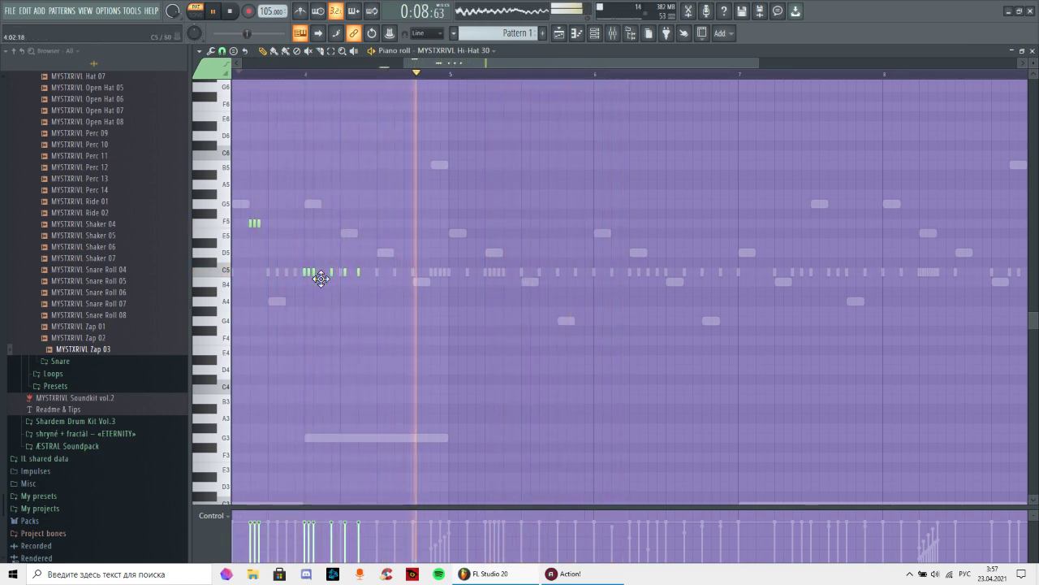
- Extend the opening C5 hats of bar 4 into a five-note roll at half-step spacing and delete the bar's last hat
left_click(318, 274)
left_click(323, 274)
left_click(260, 73)
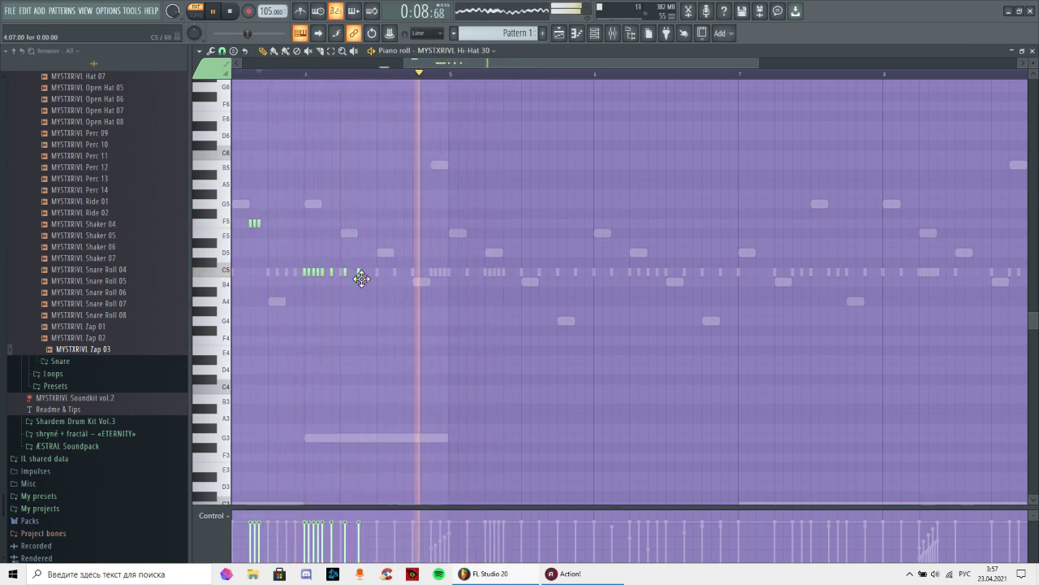
left_click(276, 73)
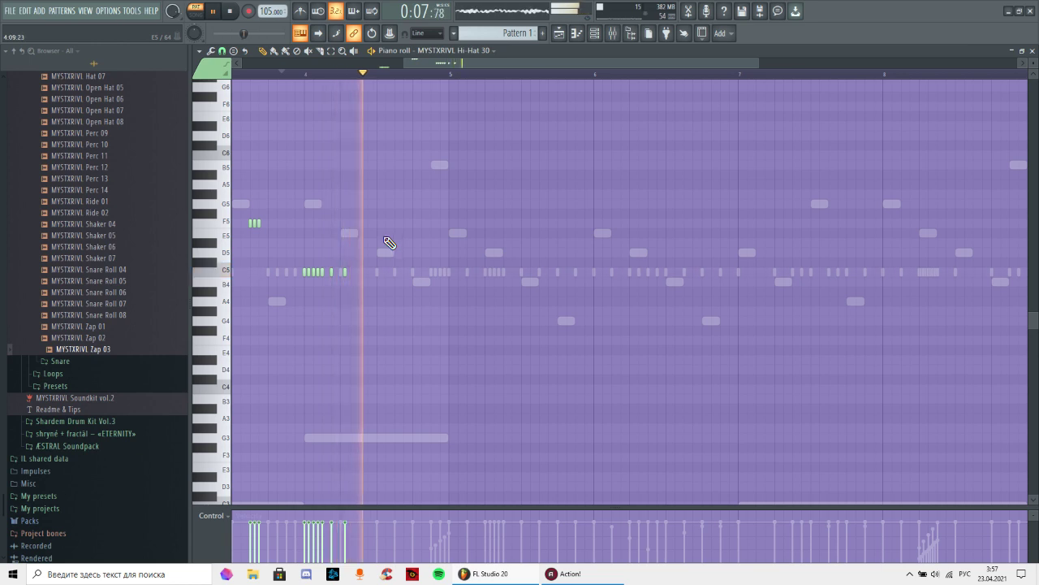
- Move the seven C5 hats in bar 4 two and a half steps later, play them back and clear the selection
mouse_move(354, 275)
left_mouse_down()
mouse_move(301, 285)
mouse_move(366, 277)
left_mouse_up()
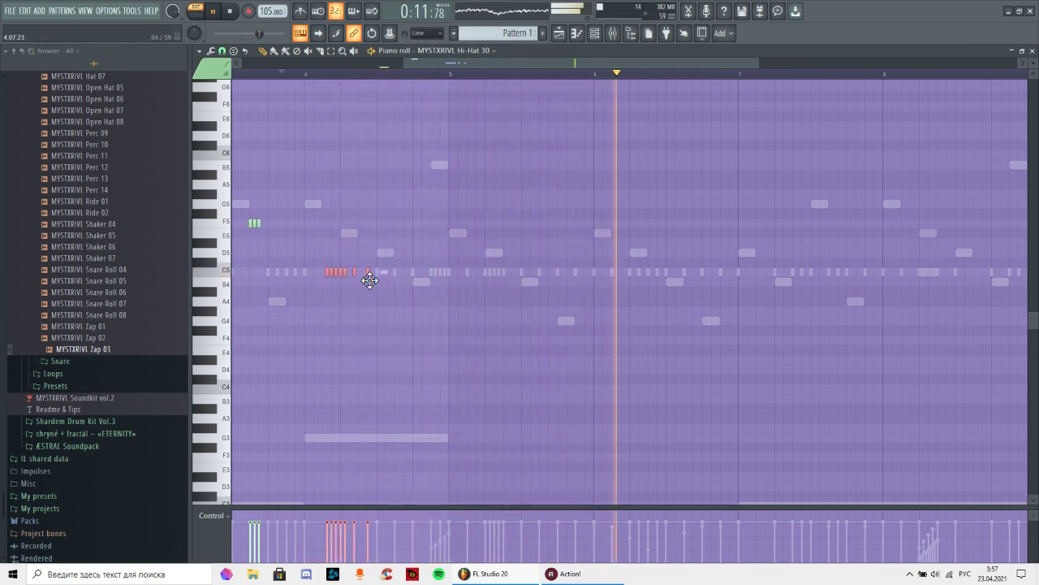
left_click(280, 73)
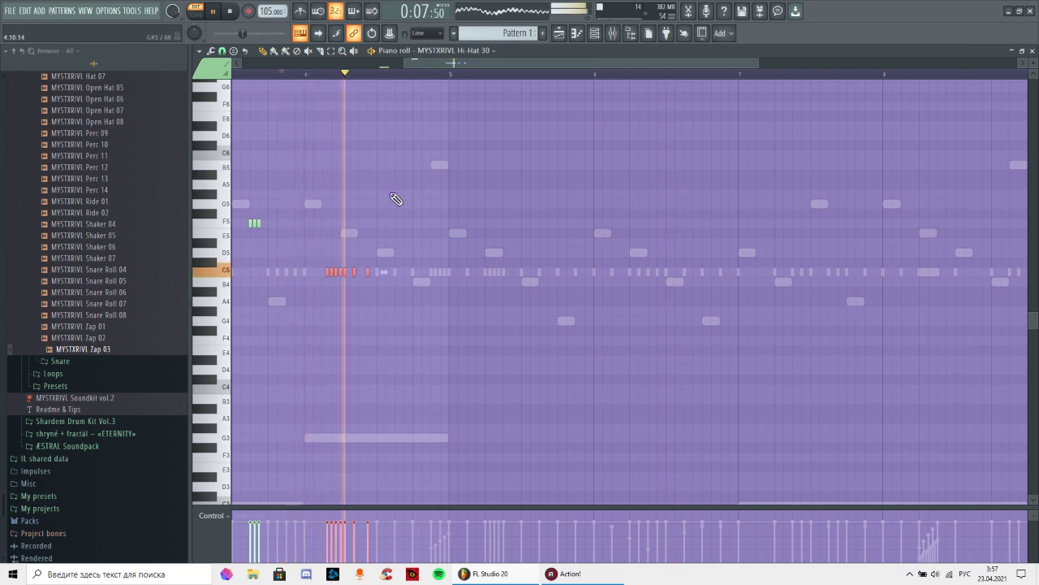
left_click(353, 241, "ctrl")
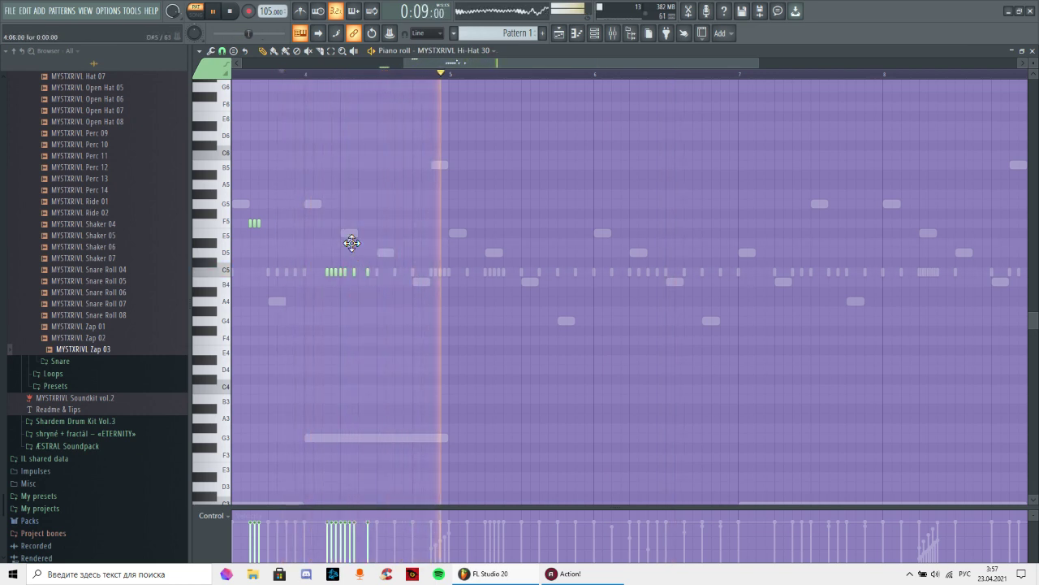
- Add a C5 hat half a step before the bar 4 roll and another on step 1 of bar 4, and play them back
left_click(324, 276)
left_click(304, 273)
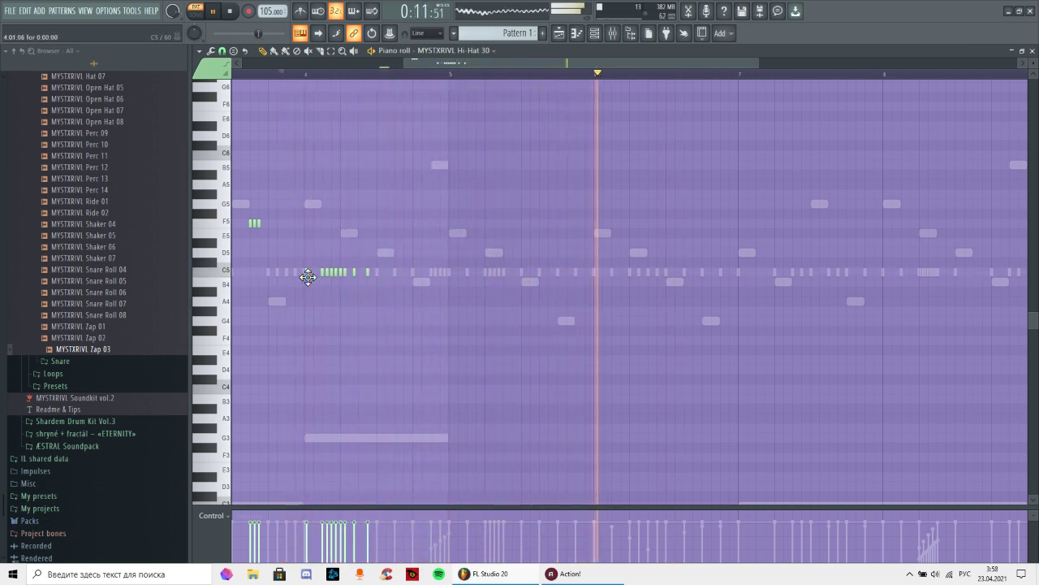
left_click(276, 75)
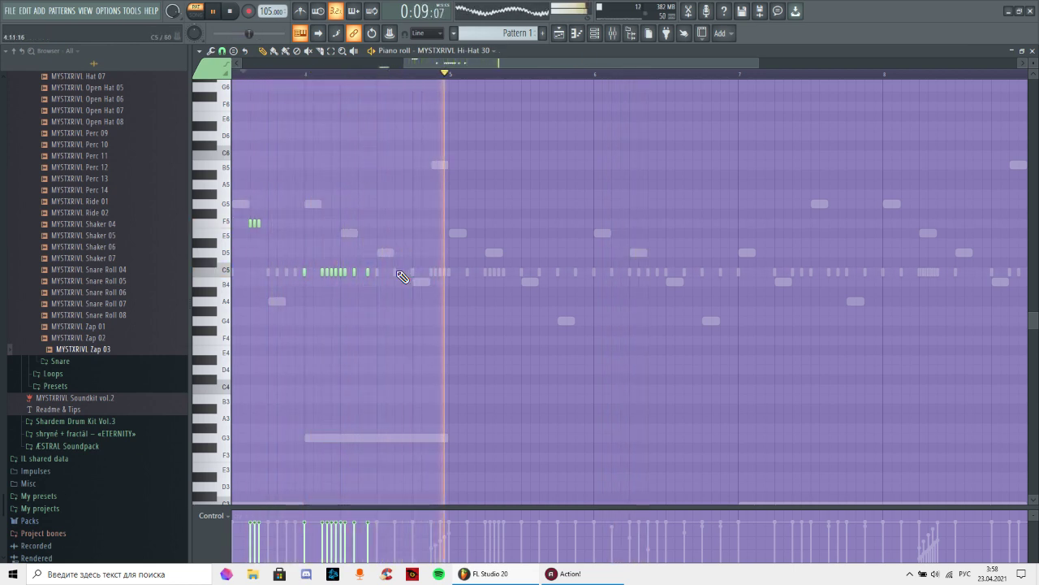
- Add three hats half a step apart from step 11 of bar 4 and lower them an octave to C4
left_click(398, 273)
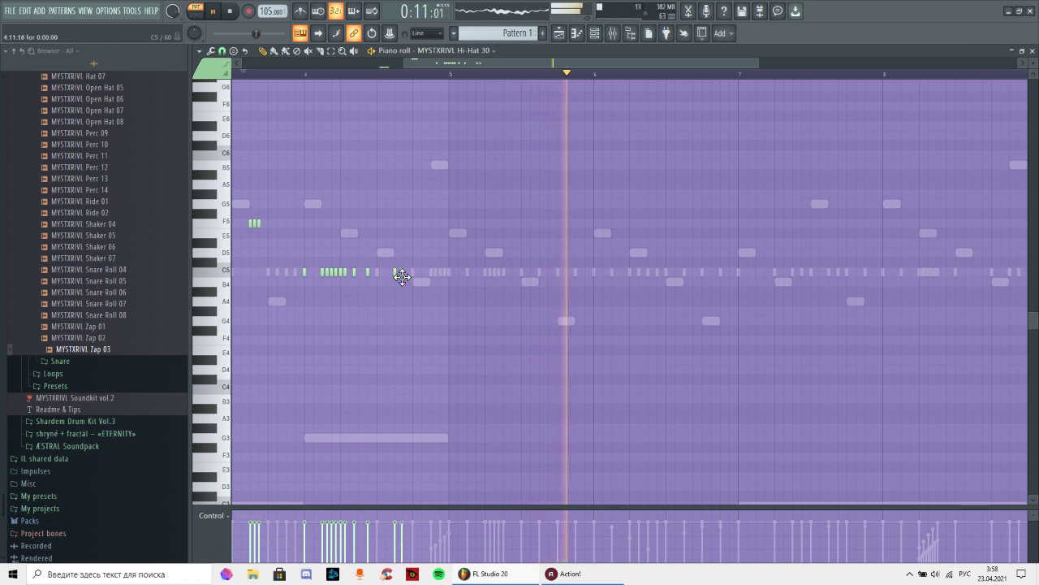
left_click(305, 74)
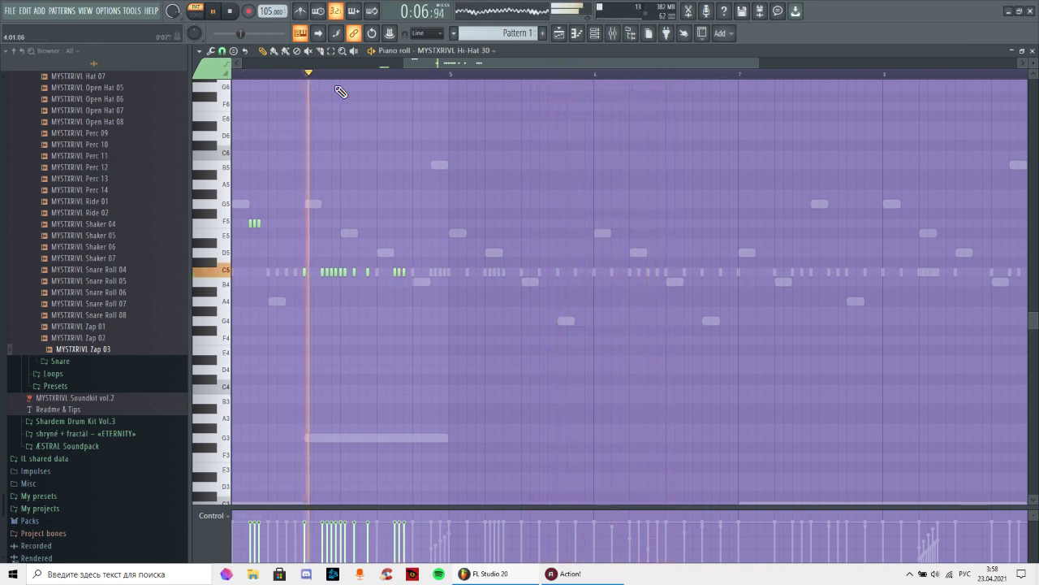
scroll(354, 77, "down", 4)
scroll(353, 77, "up", 3)
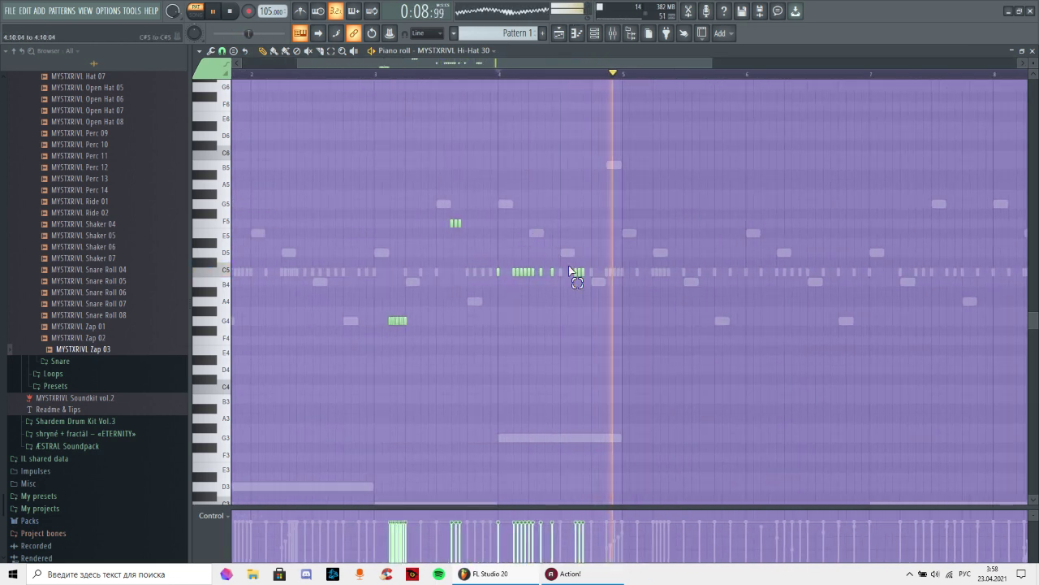
left_click_drag(571, 268, 597, 290, "ctrl")
key("ctrl+Down")
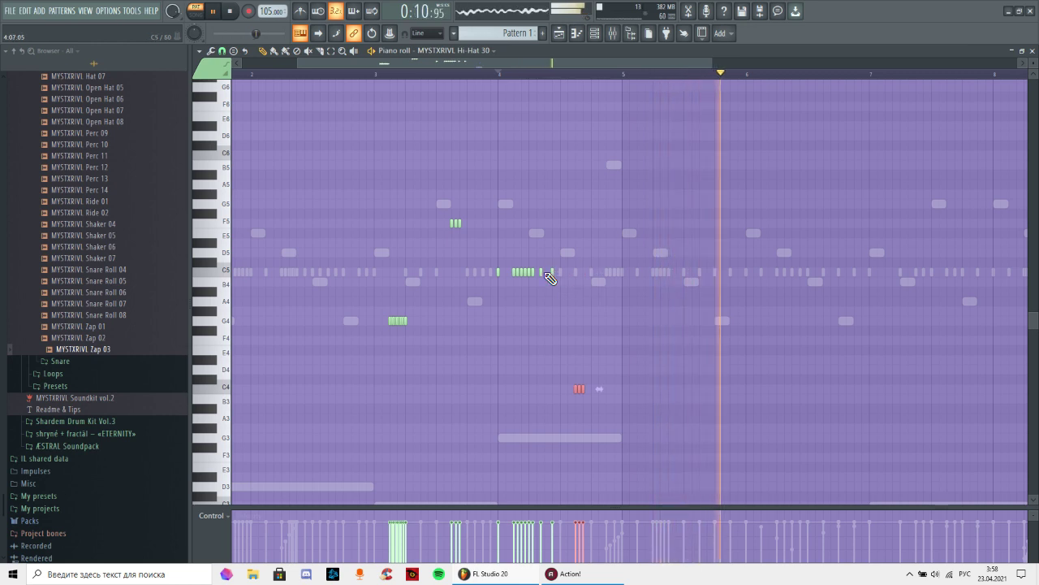
left_click(498, 73)
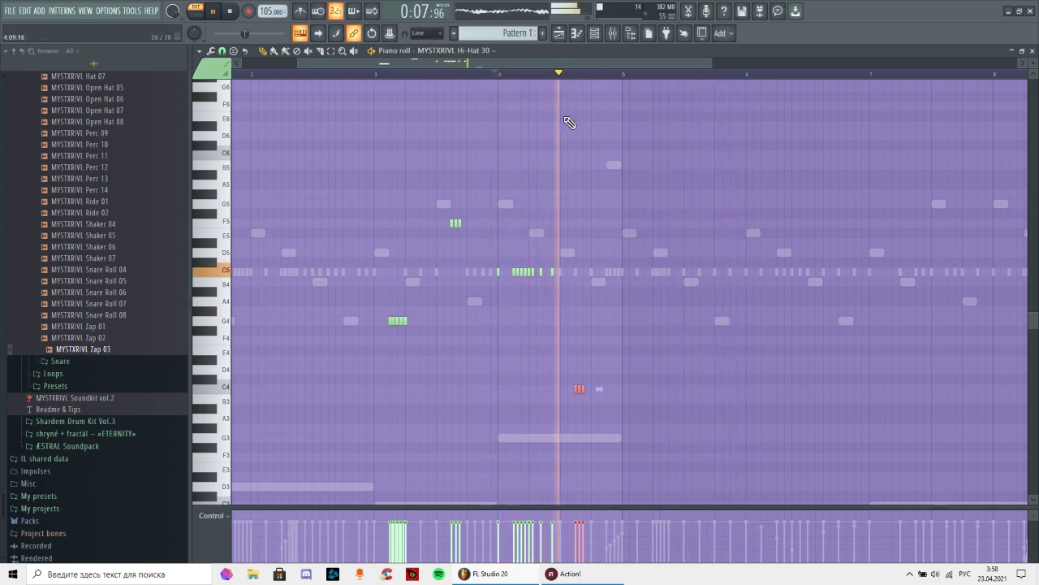
left_click(575, 224, "ctrl")
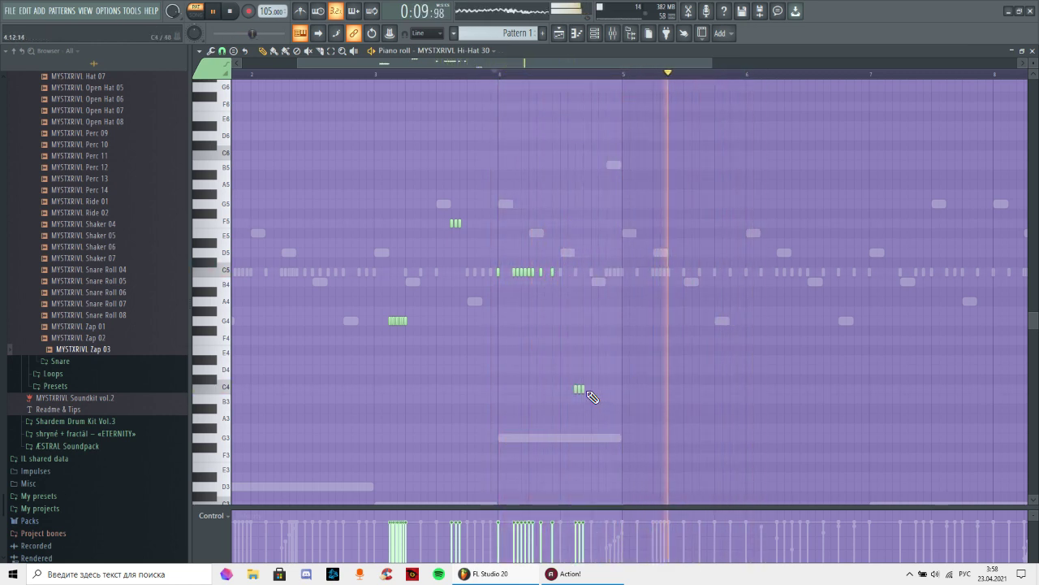
- Add a fourth C4 hat to the bar 4 group and a single F5 hat on step 13 of bar 5
left_click(546, 73)
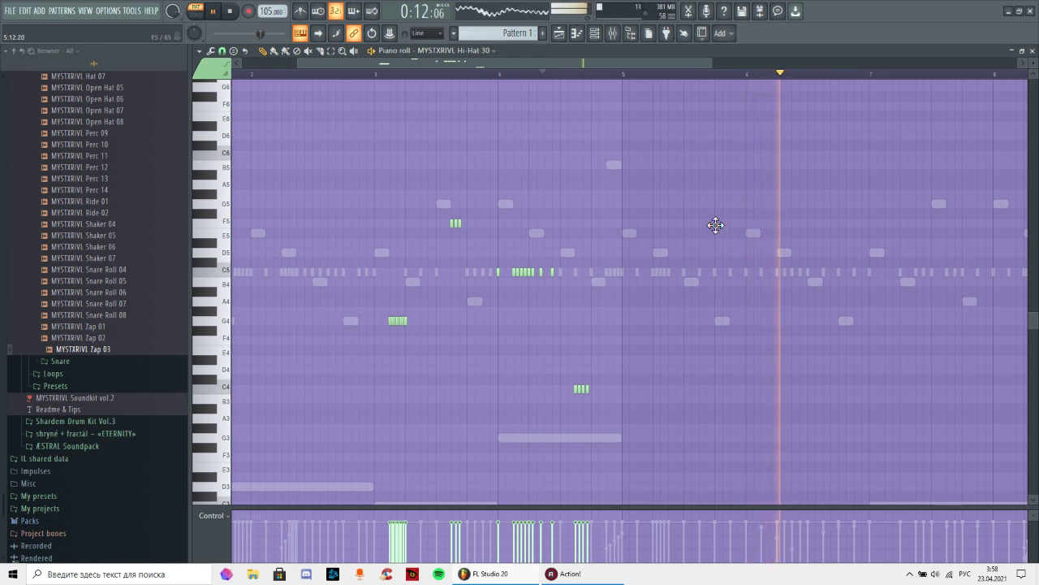
left_click(655, 73)
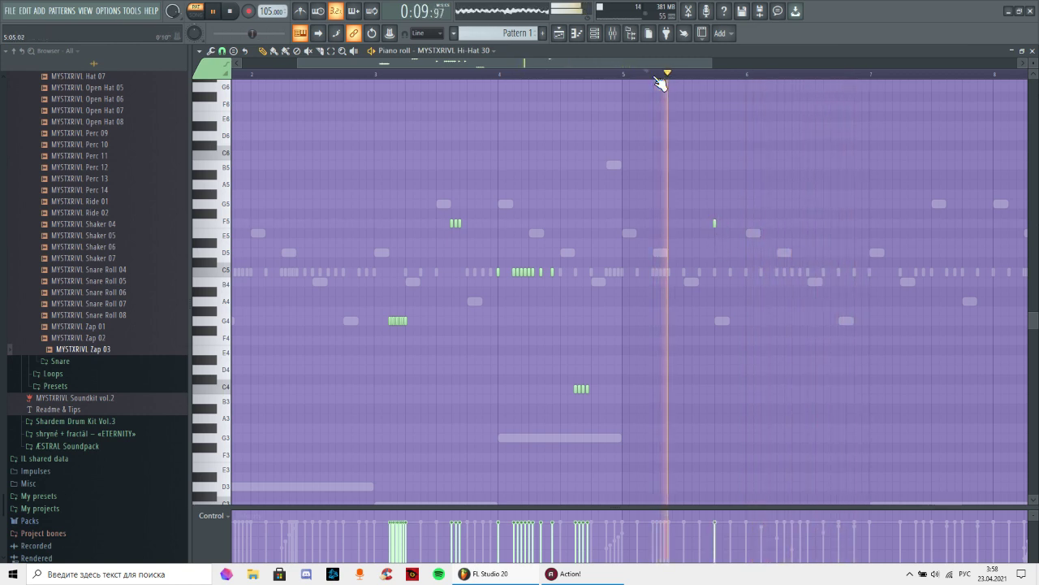
- Add a half-step hat roll from step 13 of bar 6, five notes on C5 followed by three on G4, and play it back
left_click_drag(691, 62, 803, 56)
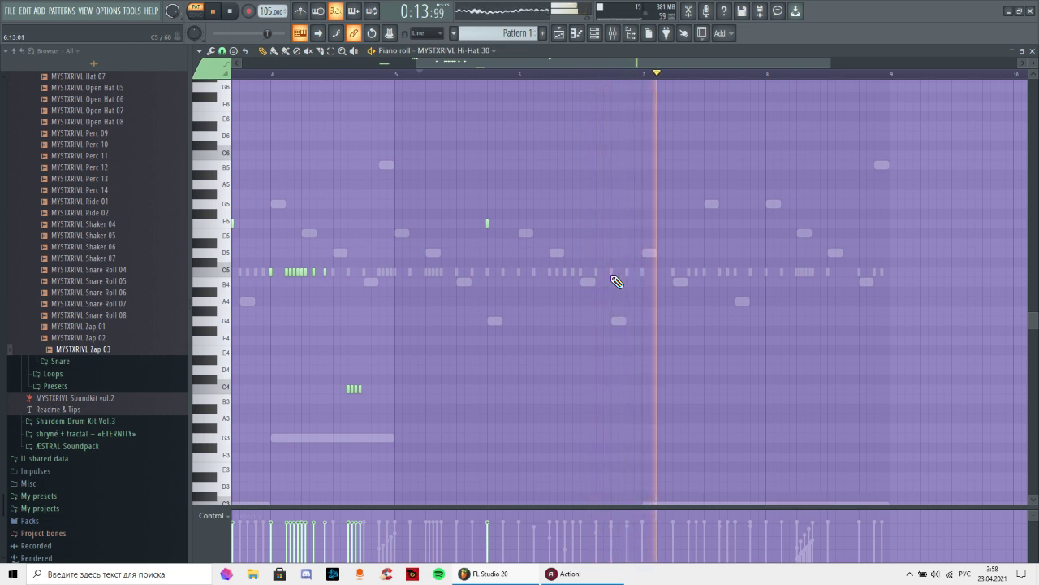
scroll(612, 279, "up", 2, "ctrl")
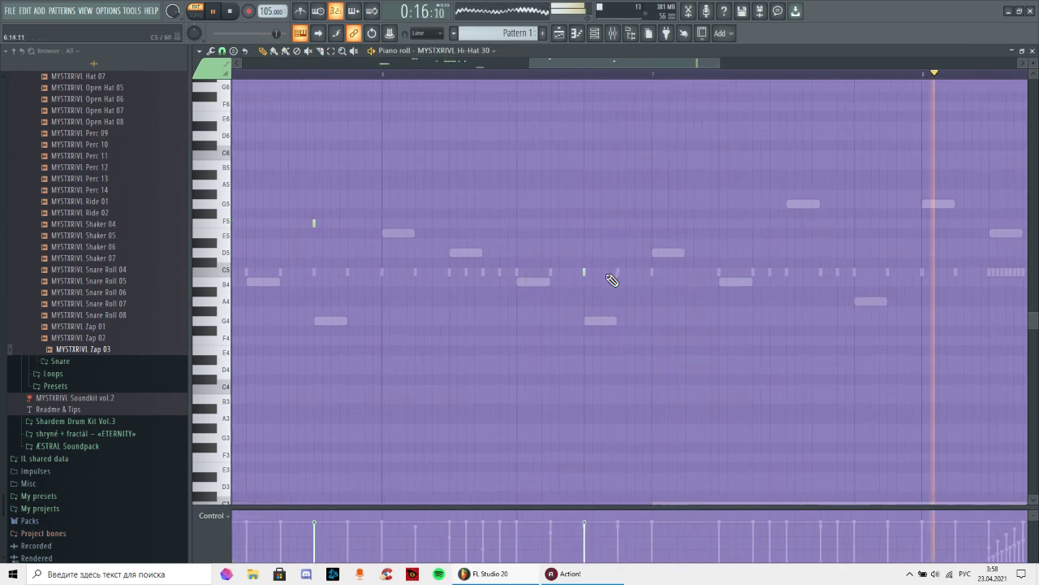
left_click(593, 273)
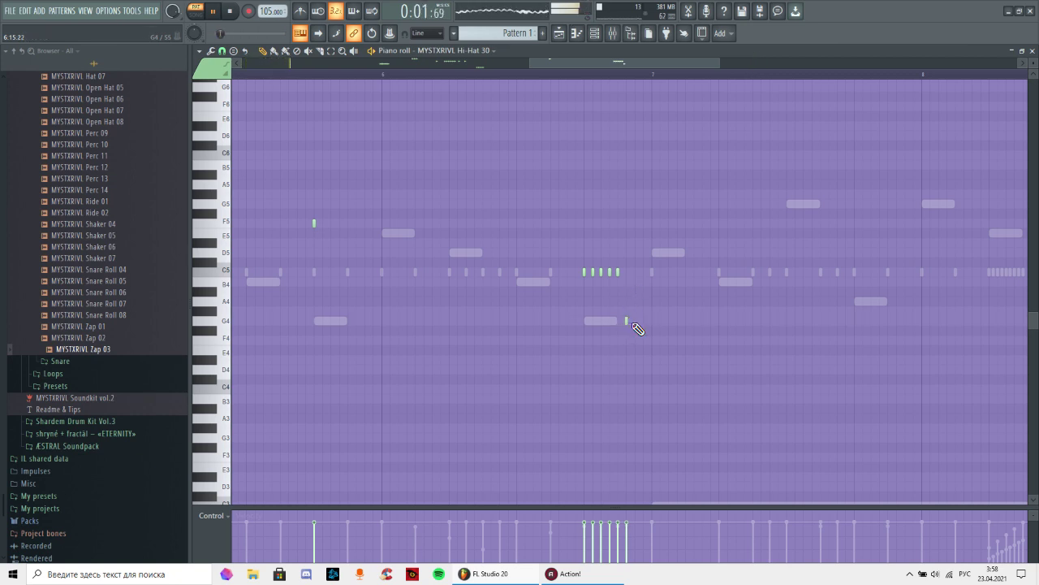
left_click(486, 76)
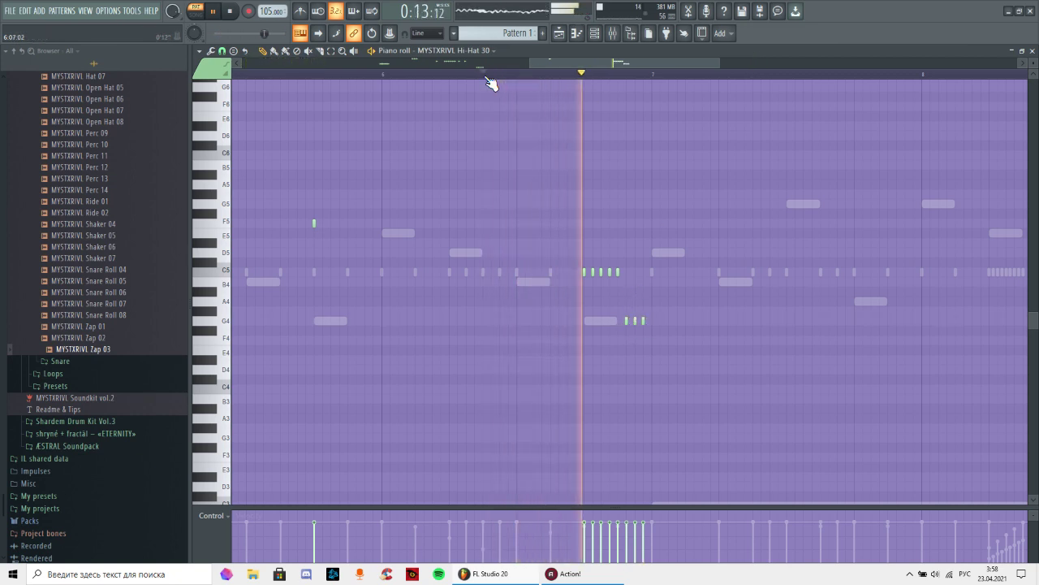
- Add D#5 hats on steps 12 and 13 of bar 8, followed by an accelerating B3 hat roll with rising velocities
left_click_drag(639, 67, 746, 69)
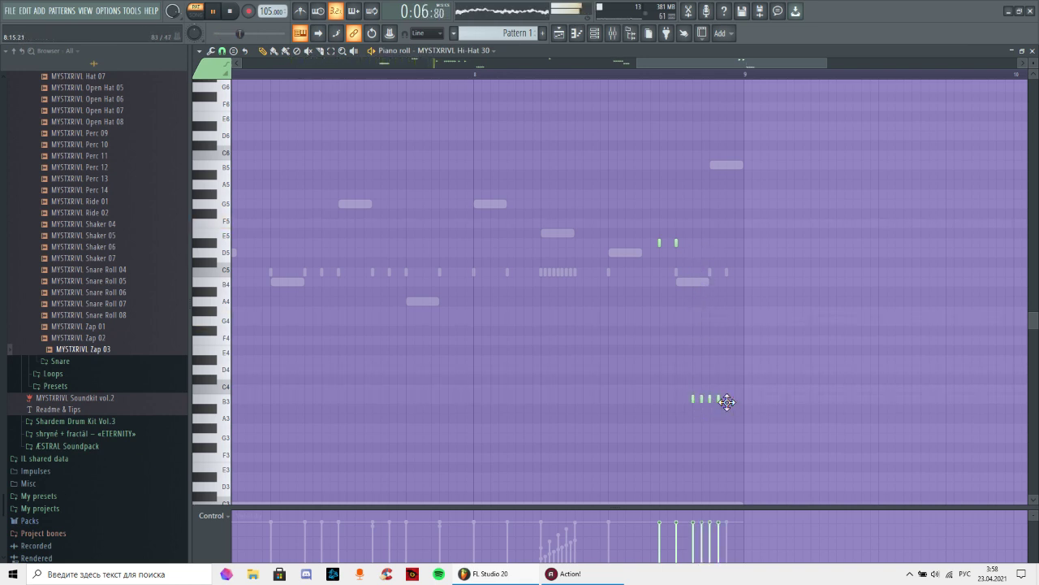
scroll(419, 73, "down", 5)
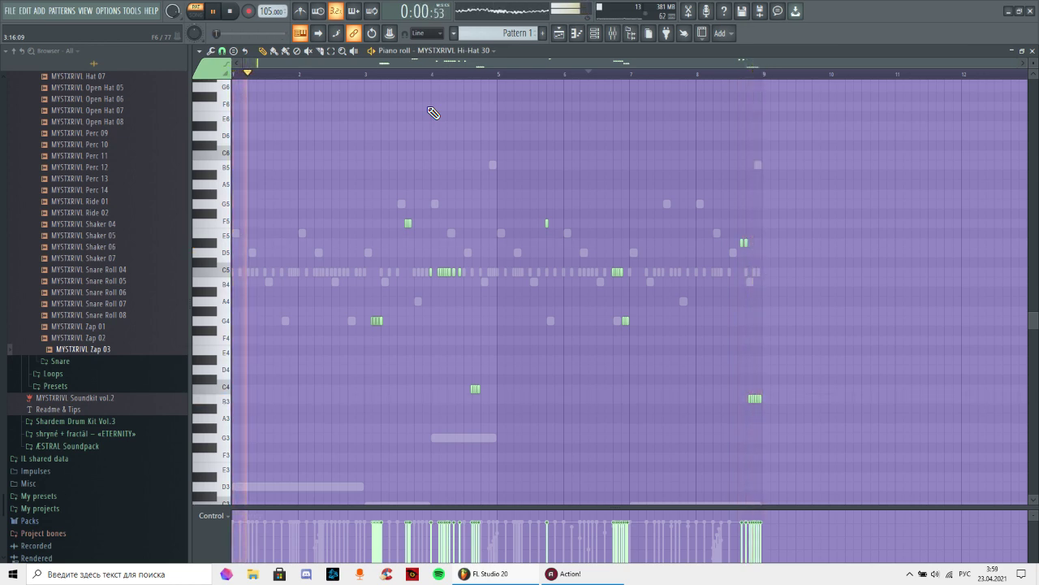
scroll(787, 84, "up", 5)
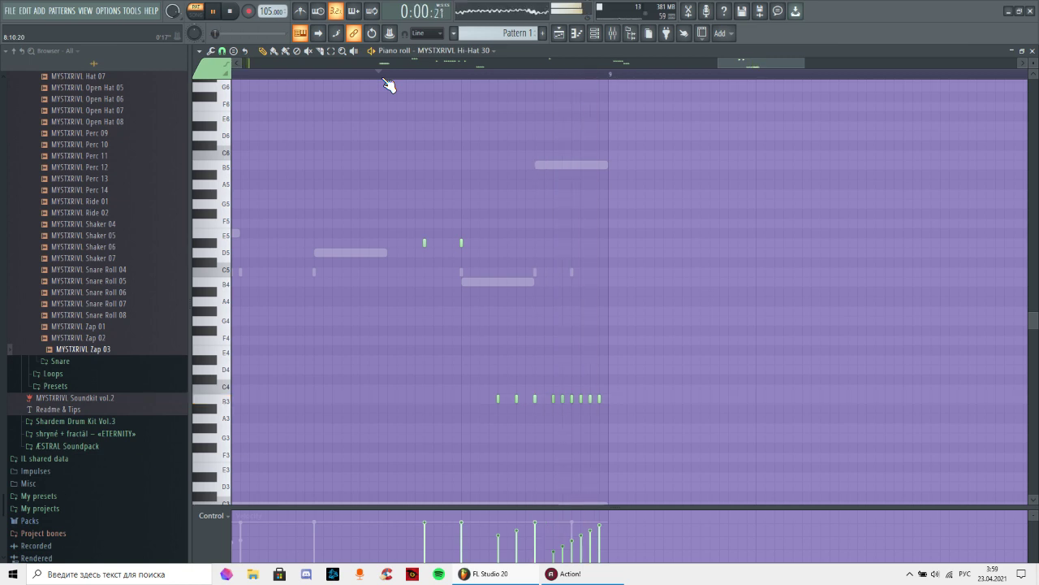
- Switch the control lane from velocity to another note property and slope the values of the last six B3 hats downward
left_click(209, 516)
left_click(229, 542)
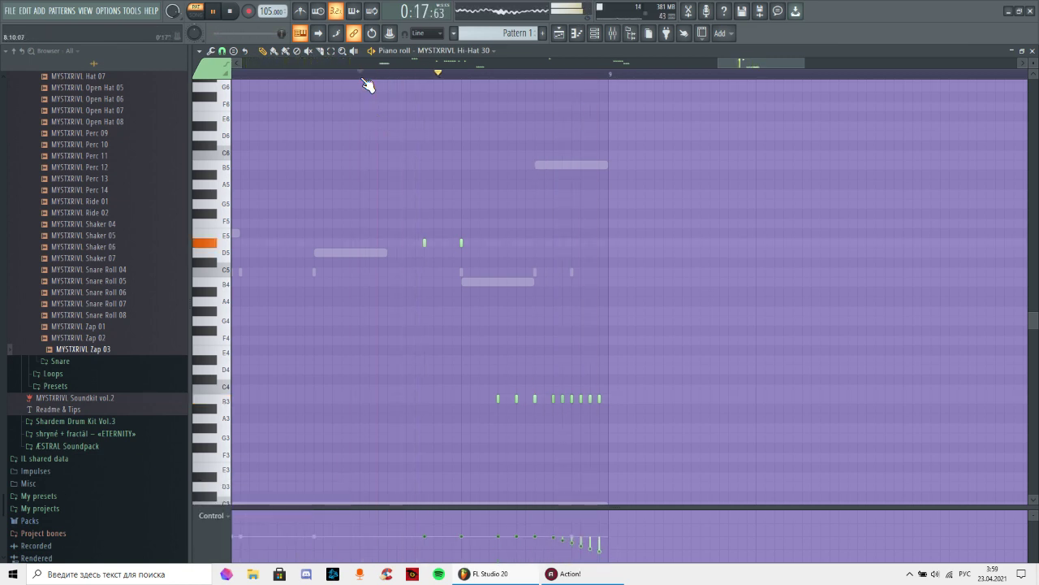
scroll(367, 85, "down", 3)
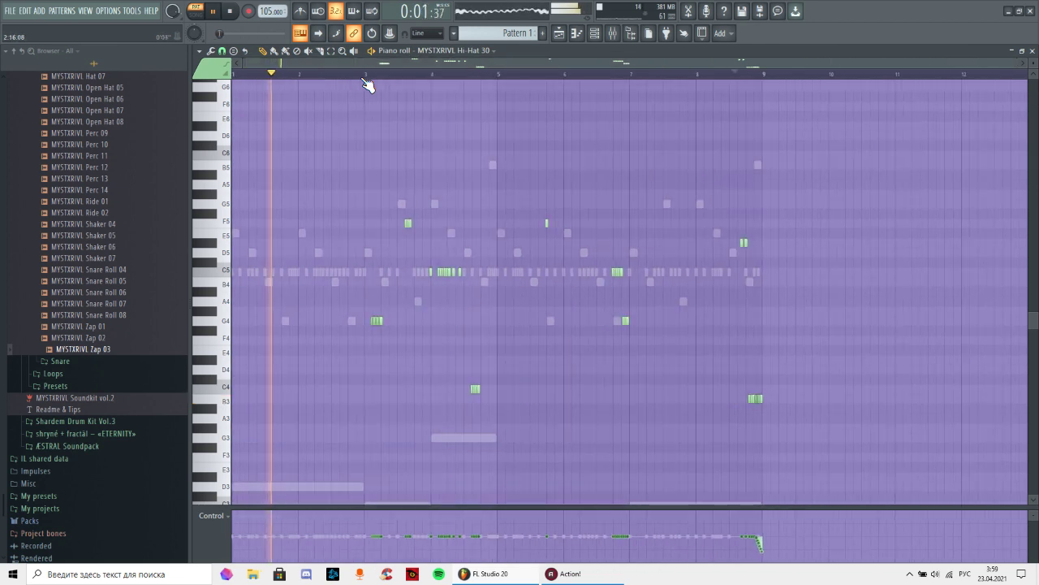
- Open the channel rack
left_click(596, 36)
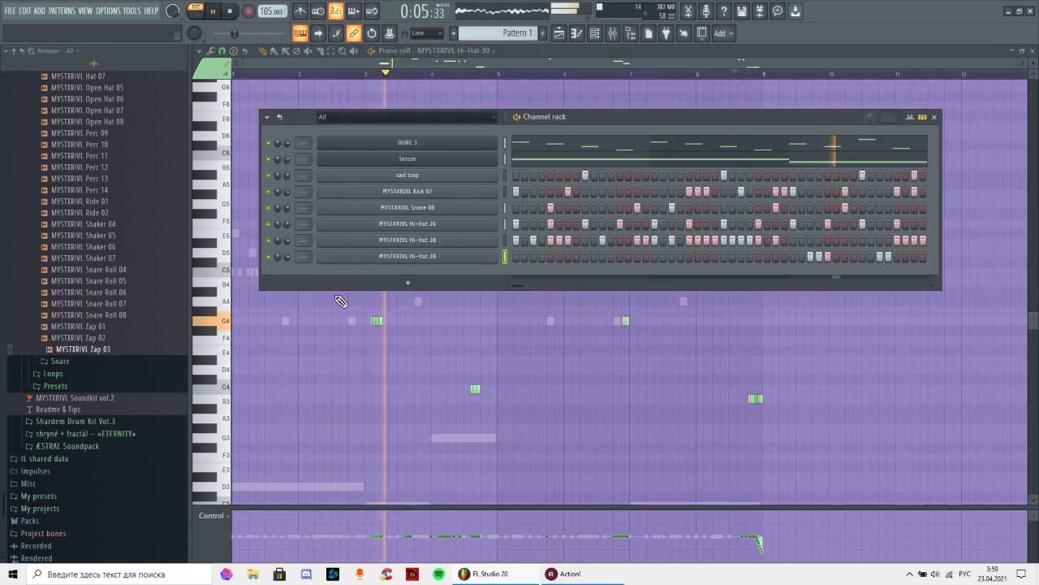
- Add a FabFilter Twin 2 channel to the channel rack and load a vintage keys preset in it
left_click(393, 282)
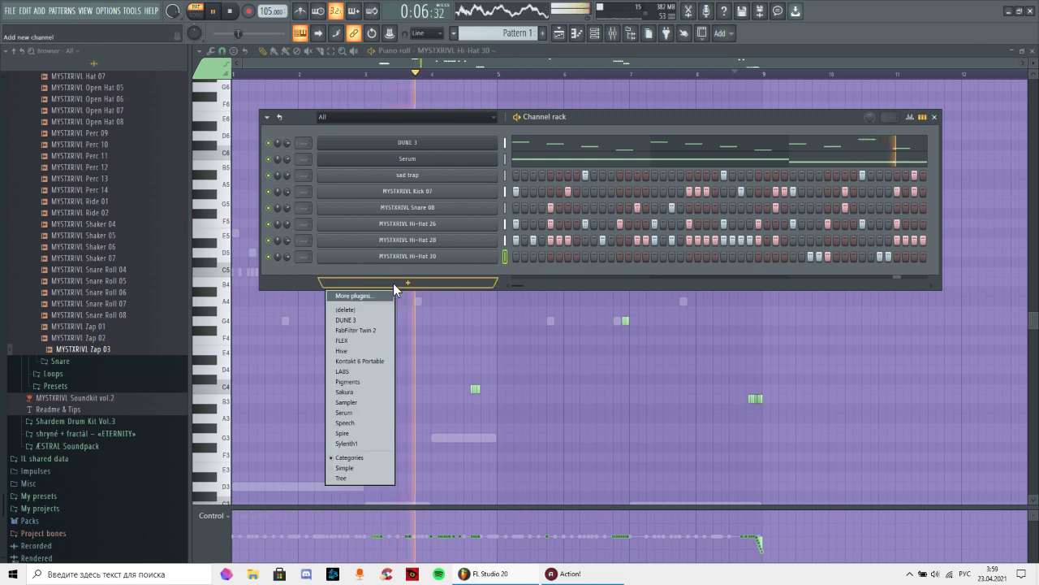
left_click(364, 329)
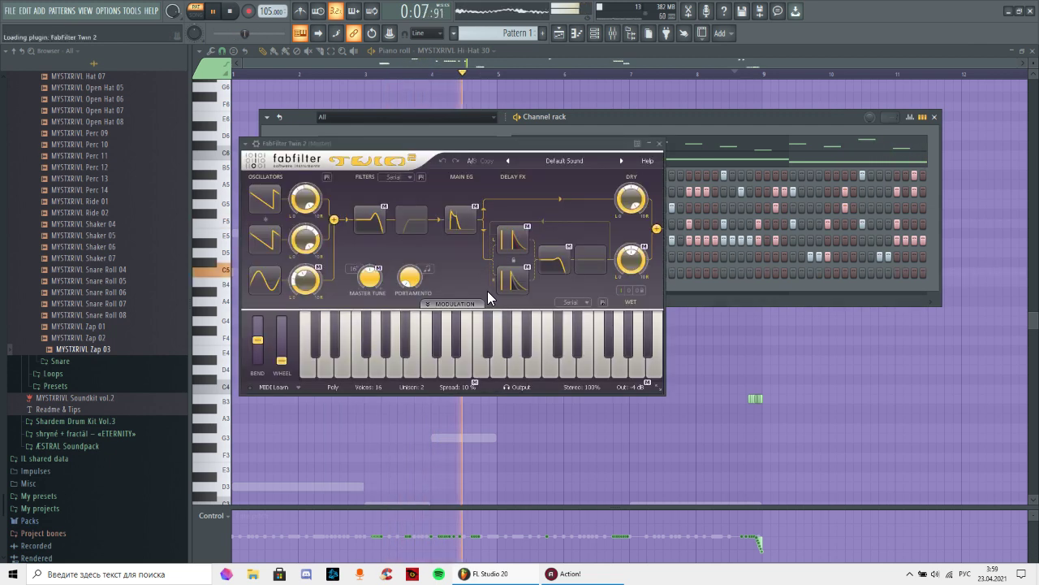
left_click(548, 163)
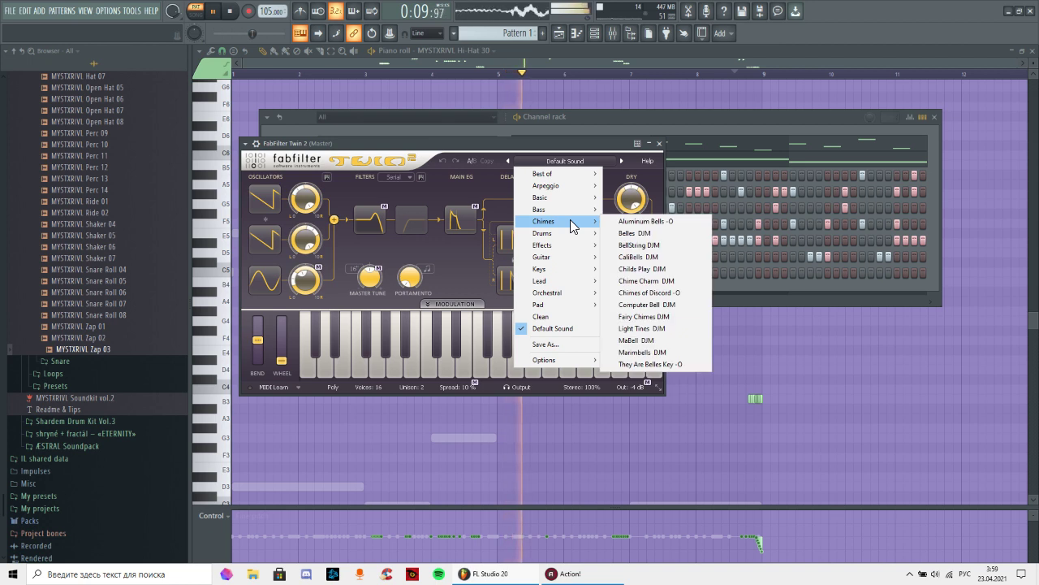
mouse_move(564, 234)
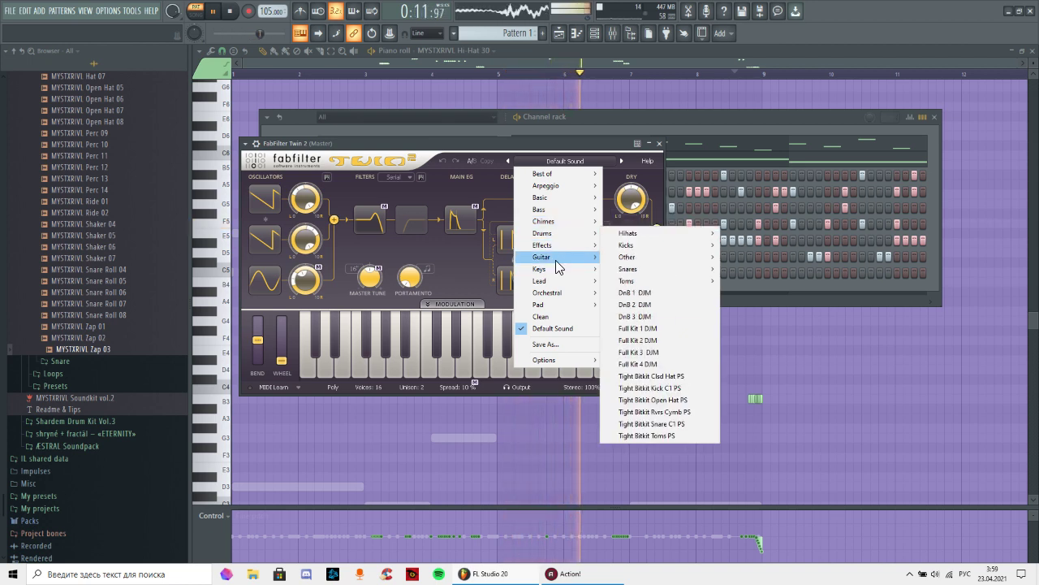
mouse_move(552, 273)
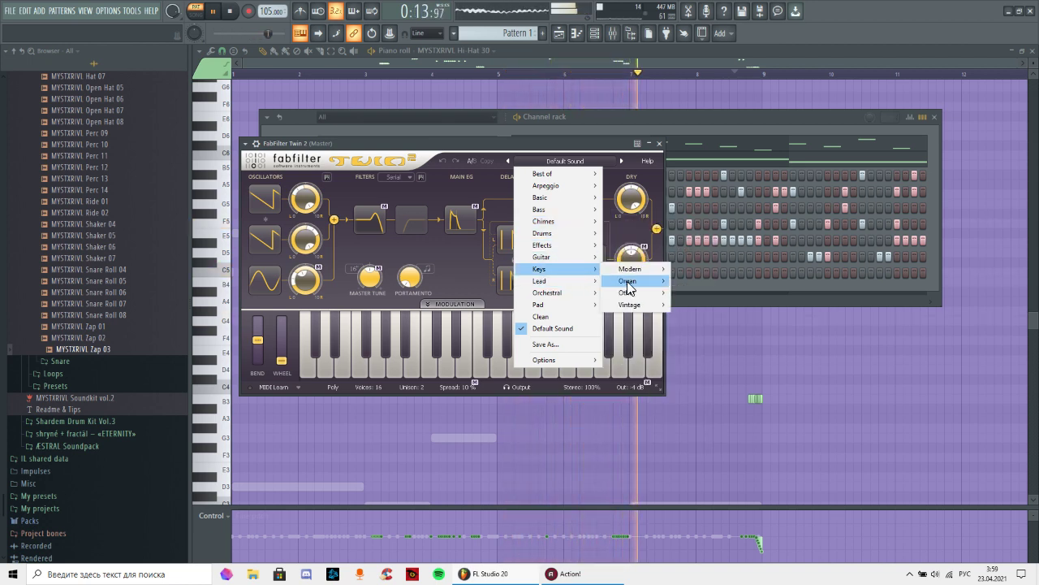
mouse_move(636, 306)
left_click(710, 305)
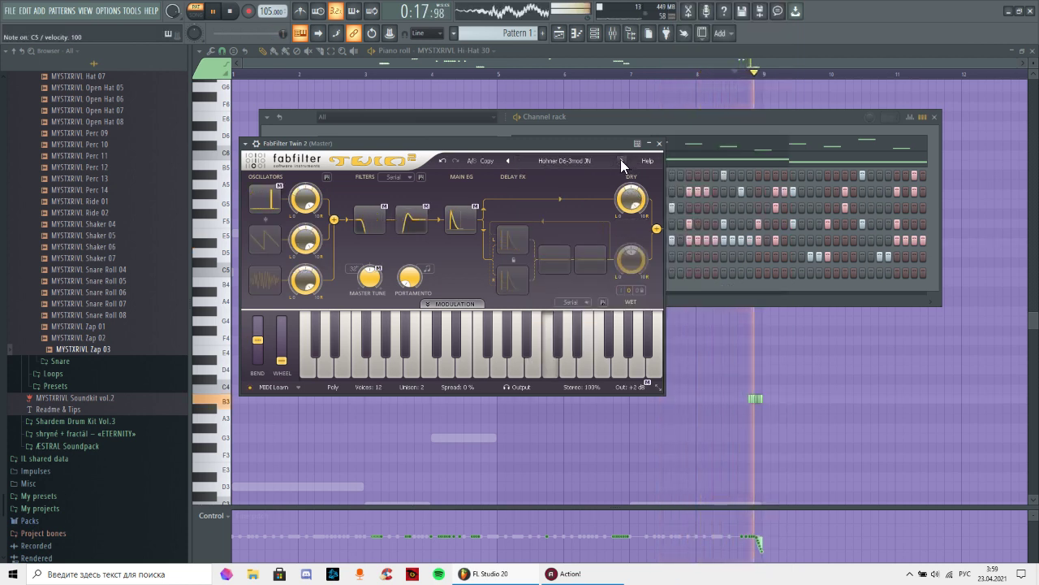
- Audition the following Twin 2 keys presets one after another, up to One Four BD, and close the synth window
left_click(620, 159)
left_click(620, 159)
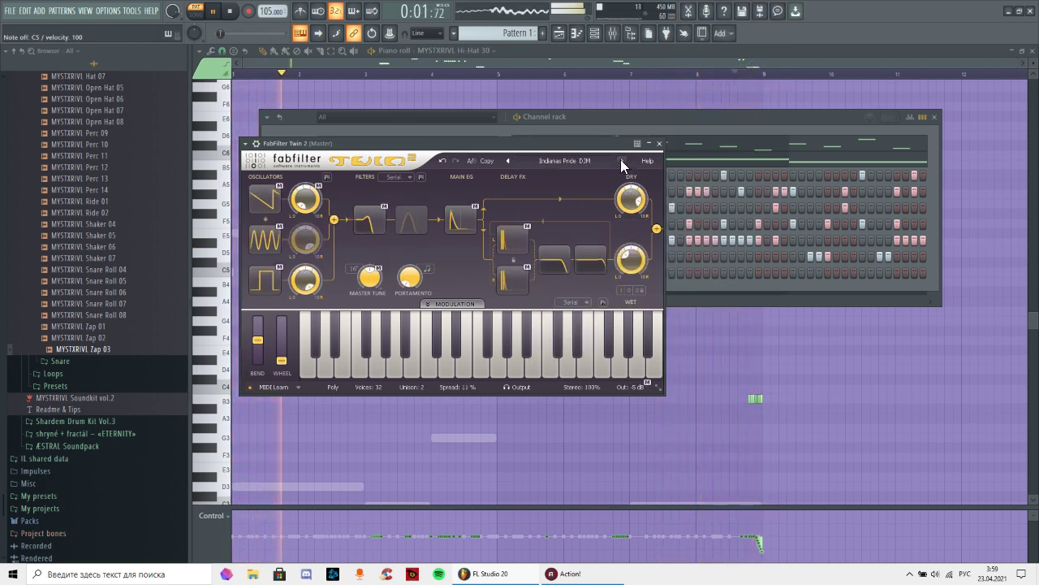
left_click(620, 159)
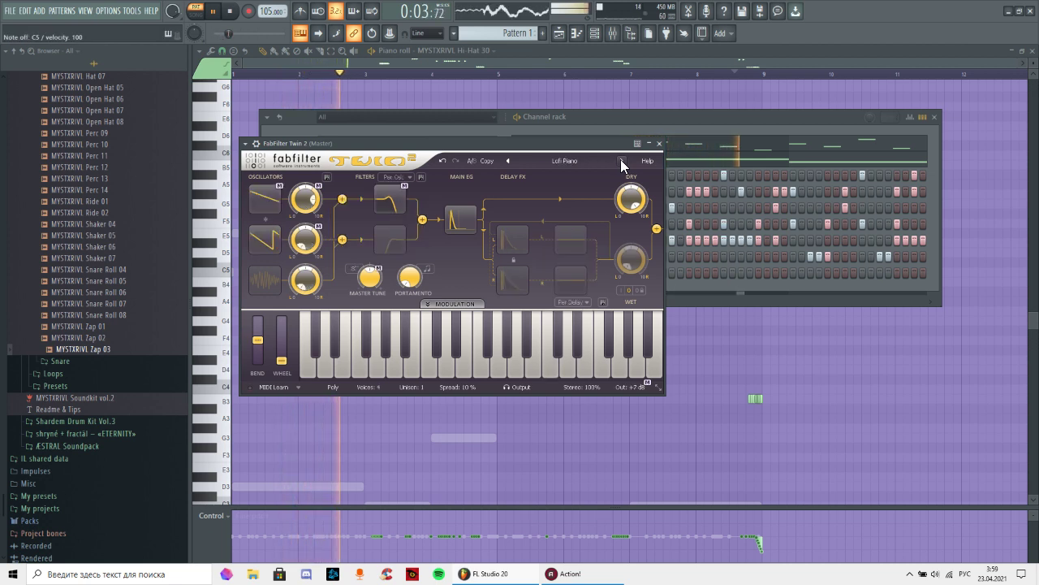
left_click(621, 159)
left_click(620, 159)
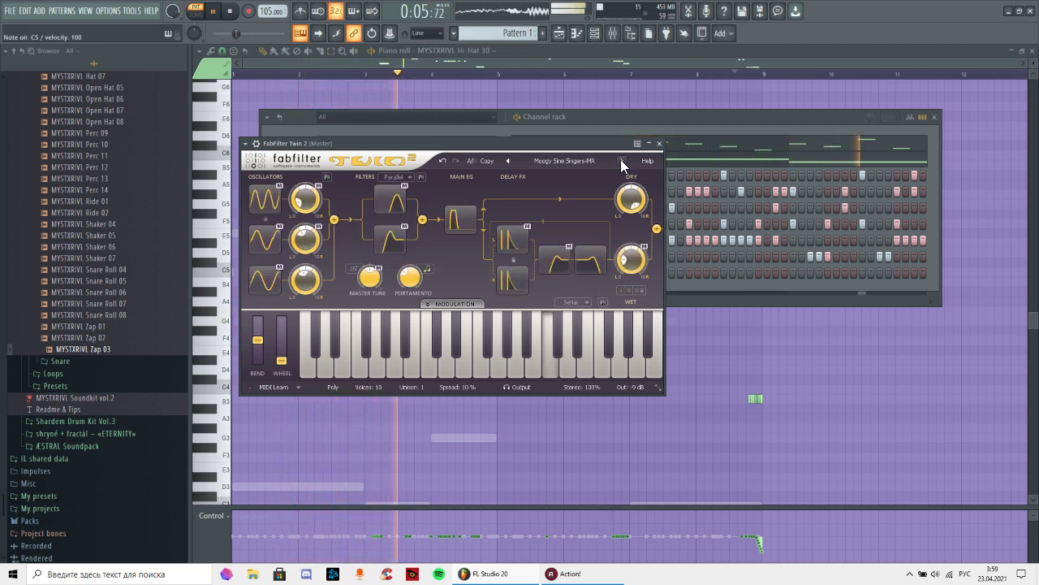
left_click(620, 159)
left_click(621, 159)
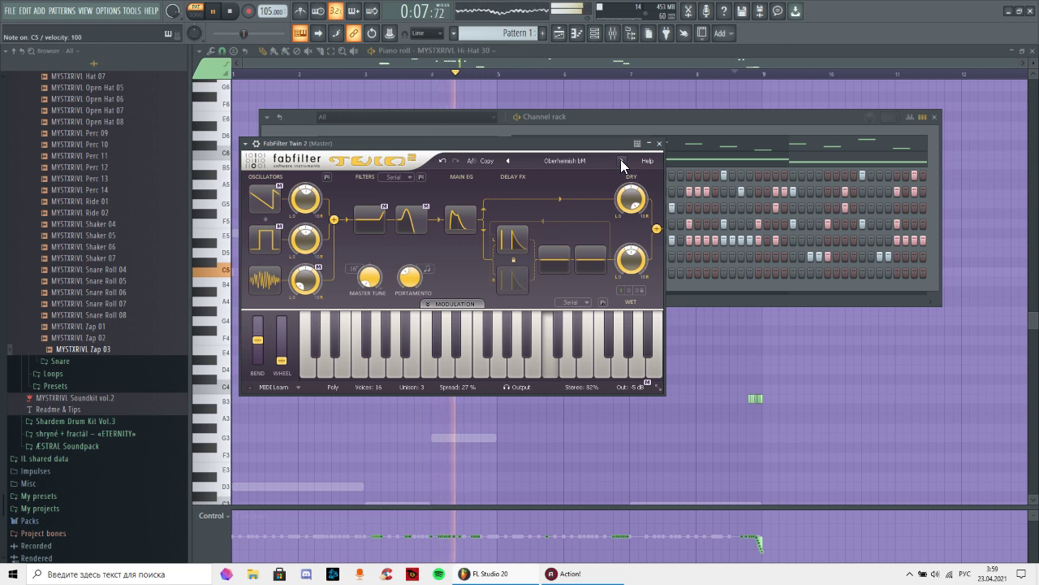
left_click(620, 159)
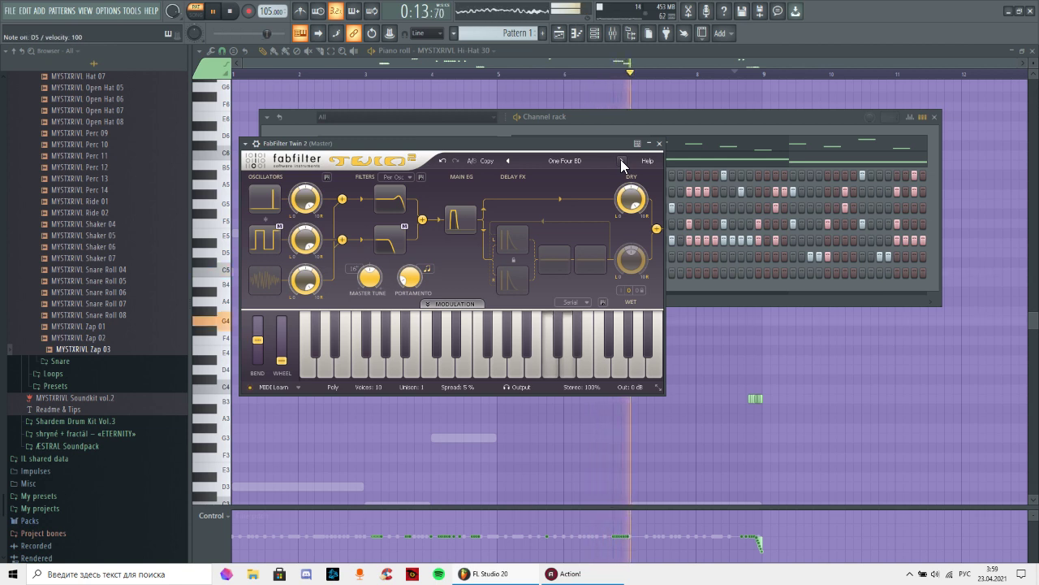
left_click(660, 144)
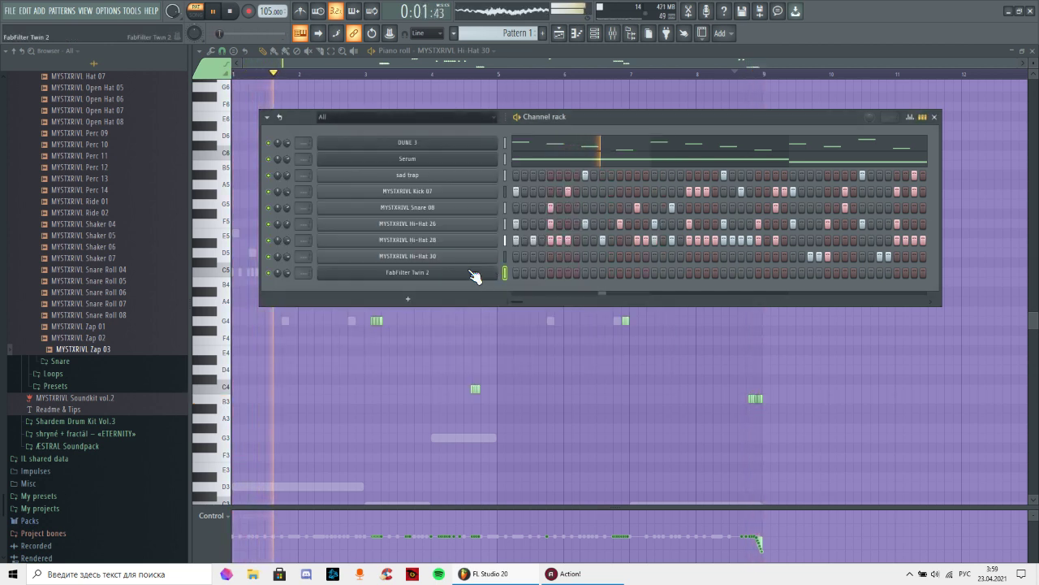
- Open the FabFilter Twin 2 piano roll and place a two-step C5 note at step 3 of bar 1
right_click(474, 277)
left_click(510, 273)
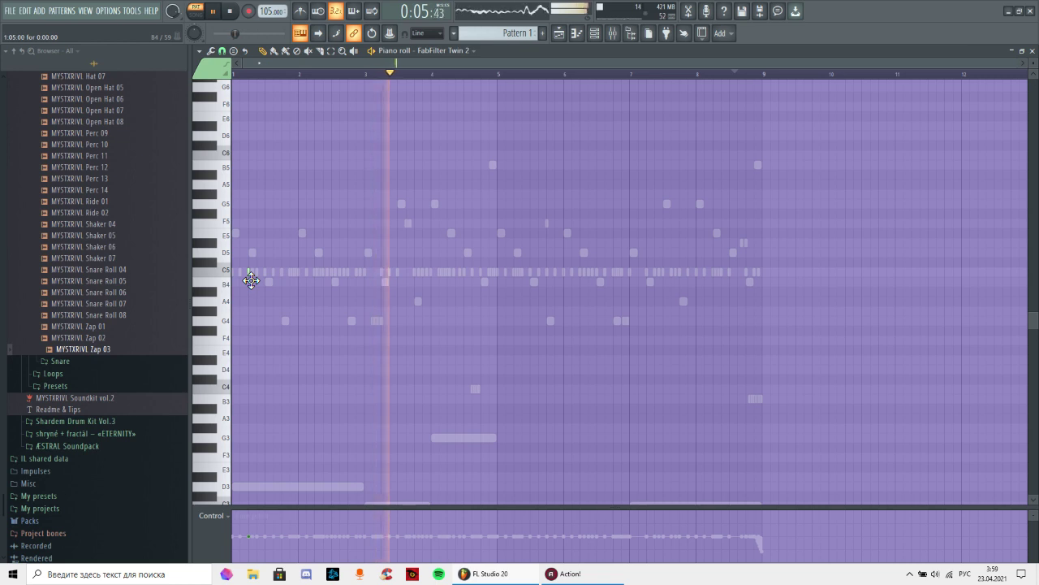
scroll(248, 270, "up", 4)
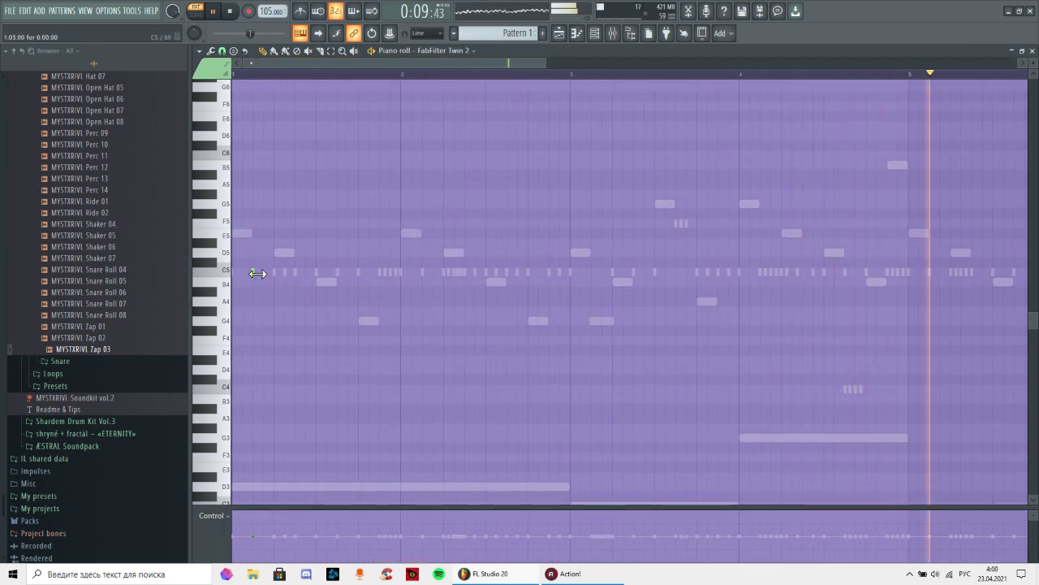
left_click_drag(257, 273, 273, 272)
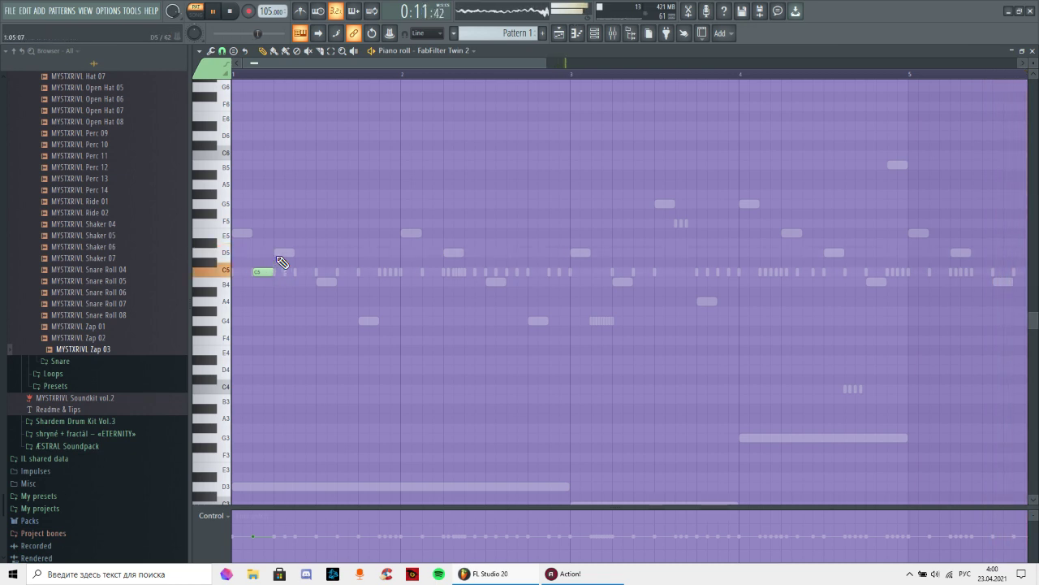
- Add a four-step D5 note at step 5 of bar 1 and repeat the C5–D5 pair from step 13, playing it back
left_click(247, 75)
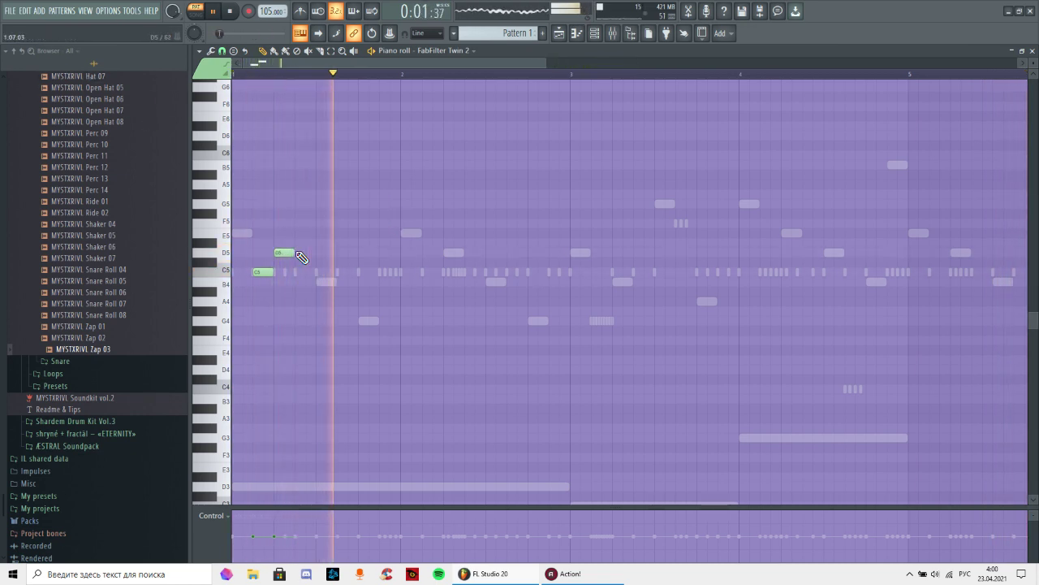
left_click_drag(293, 252, 315, 253)
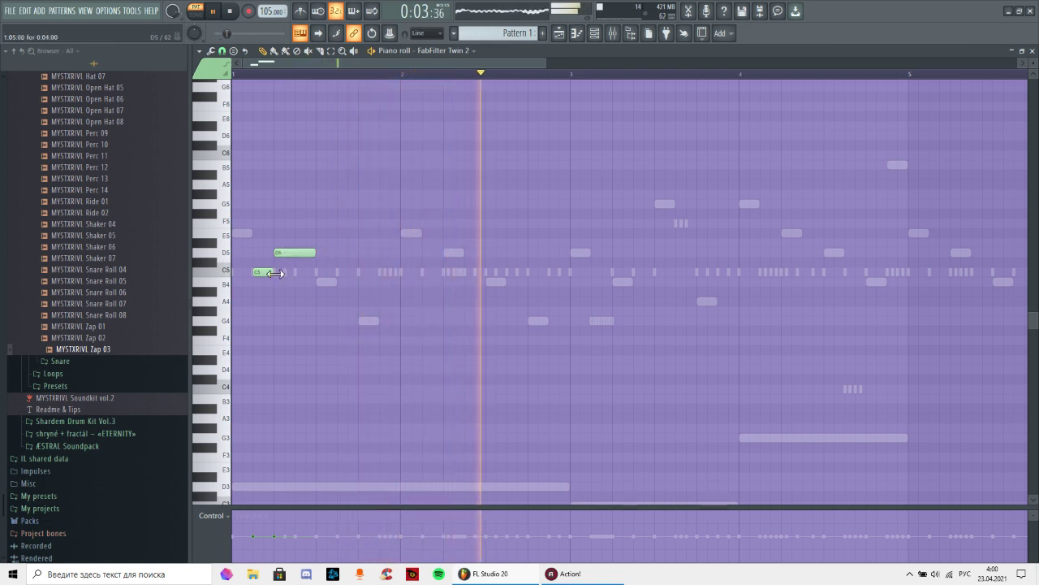
left_click(267, 76)
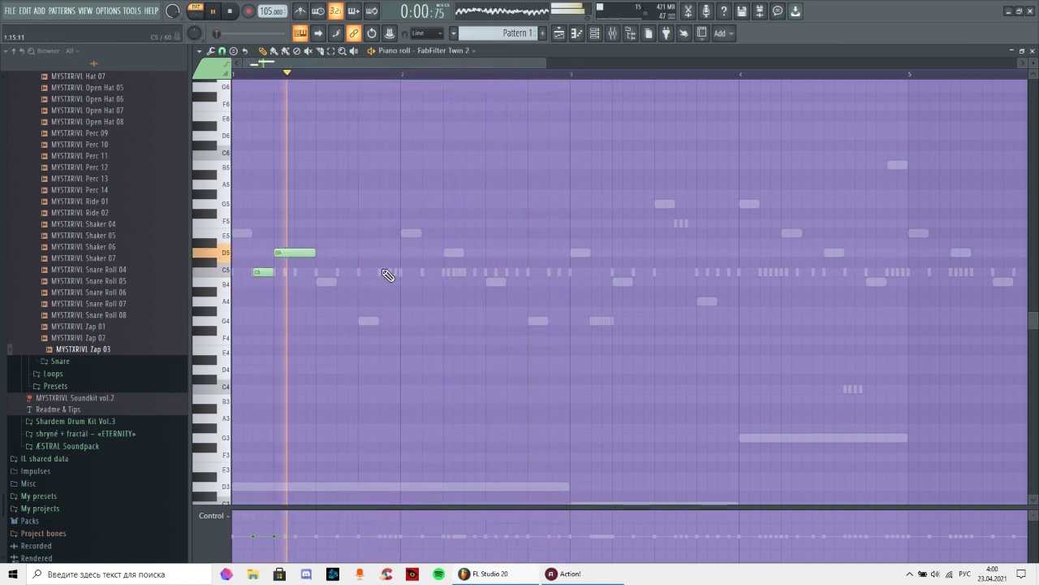
left_click(377, 273)
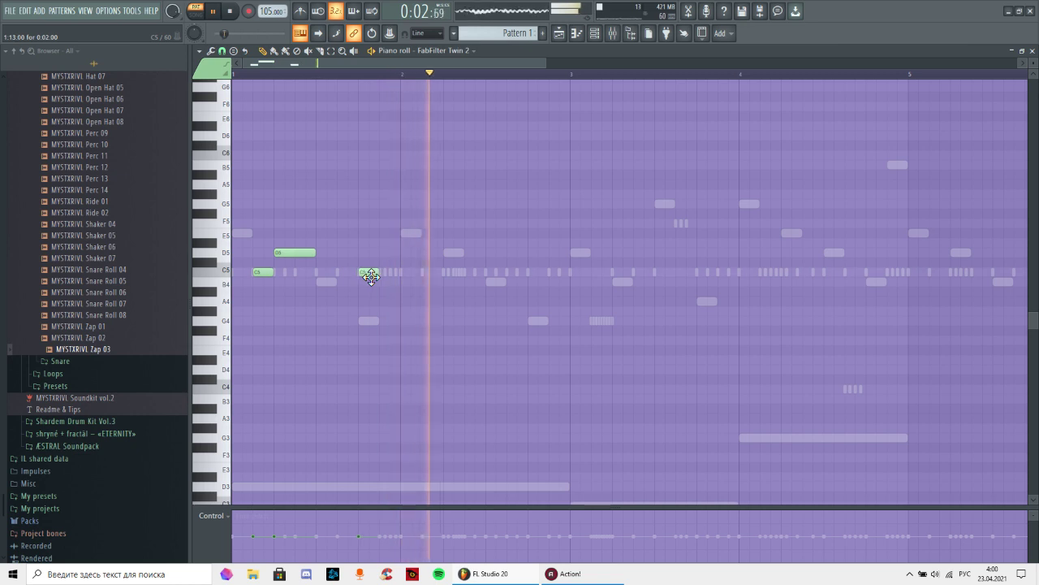
left_click(382, 253)
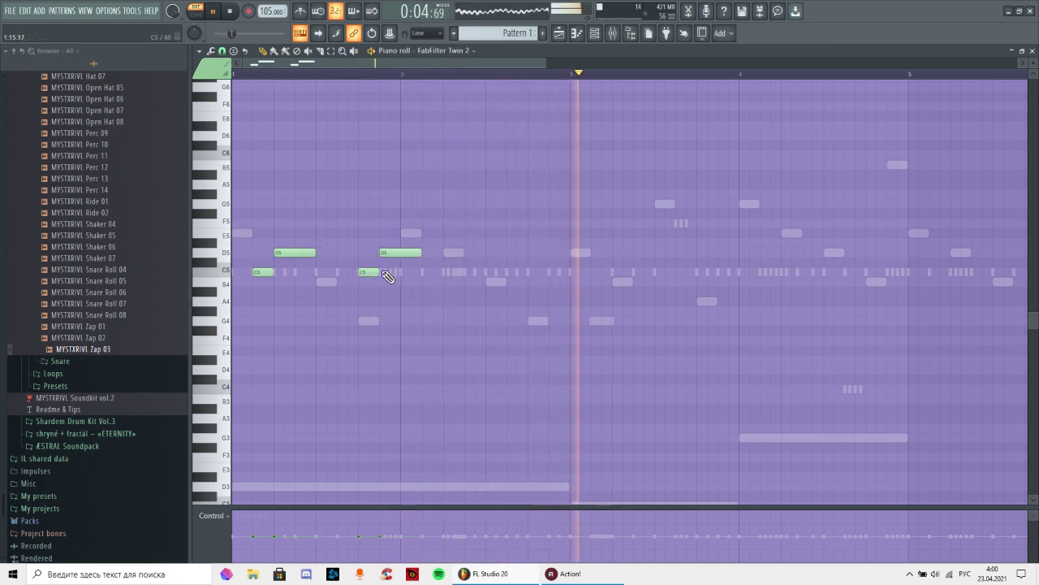
left_click(246, 79)
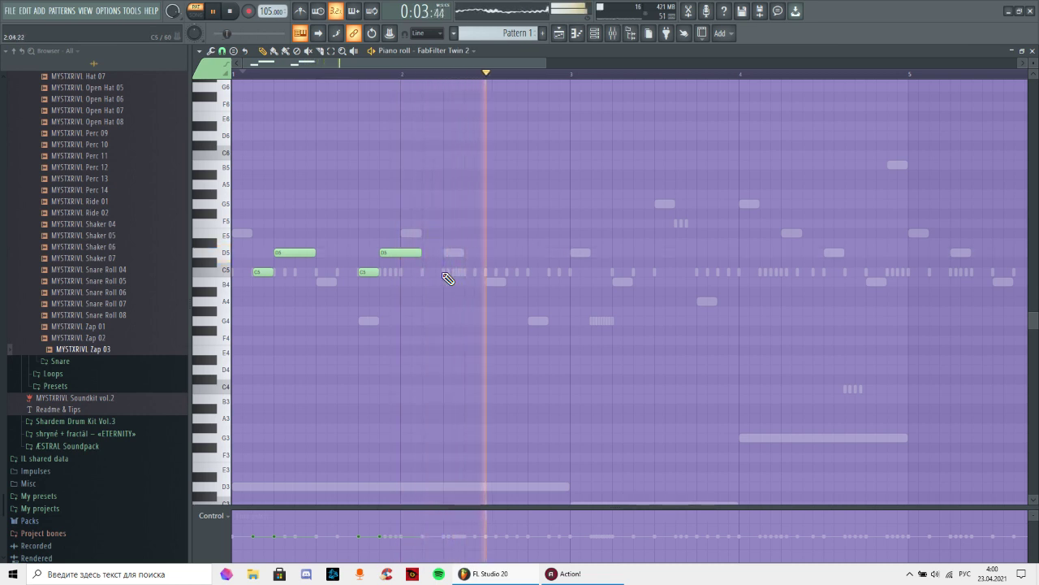
- Add a four-step C5 note at step 5 of bar 2 and delete both D5 notes
left_click(446, 272)
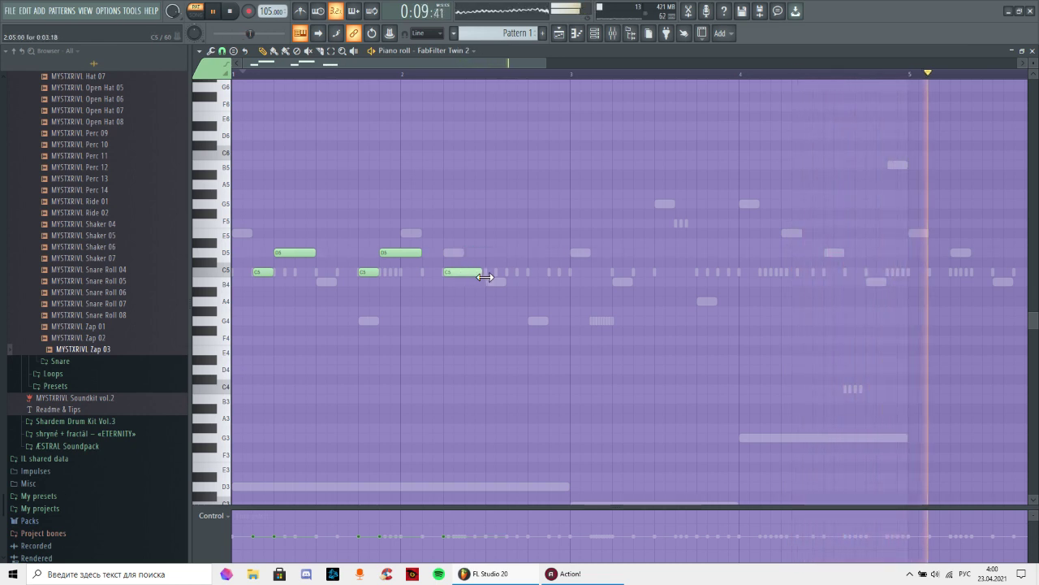
left_click_drag(485, 277, 485, 271)
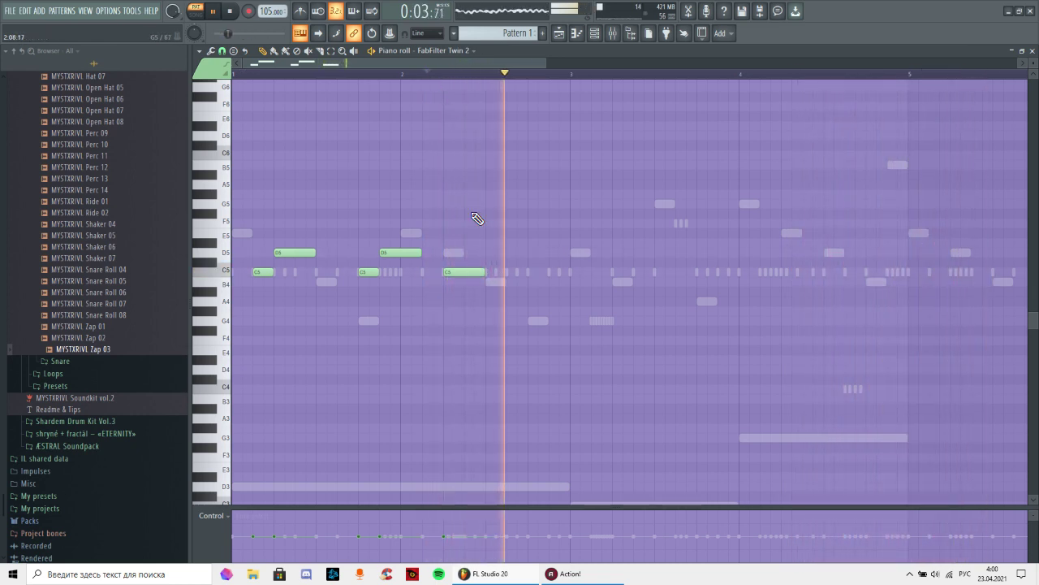
right_click(393, 253)
right_click(302, 252)
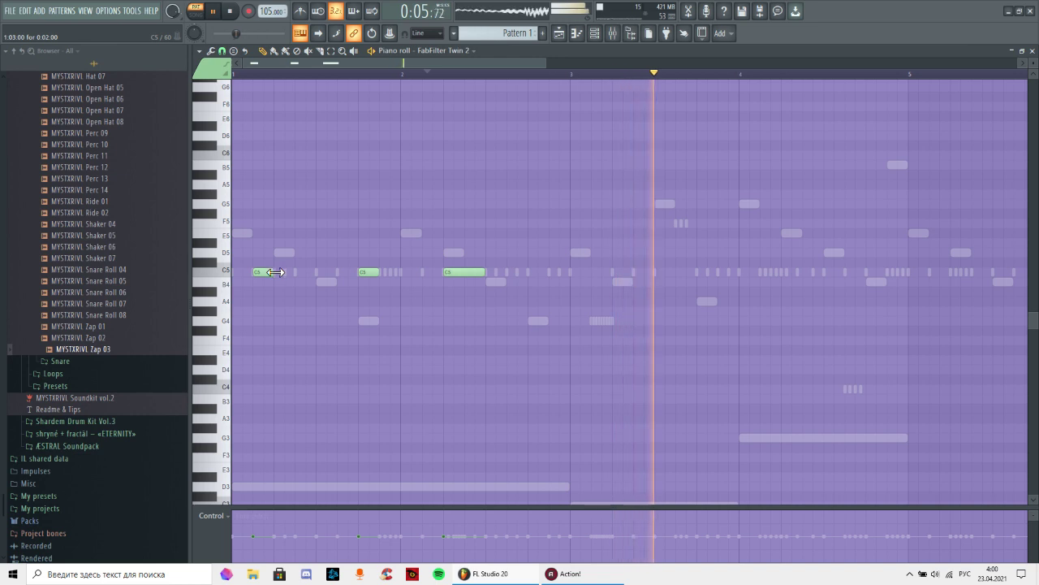
- Lengthen the first C5 note to six steps and the second to four steps, and replay from the start
left_click_drag(274, 272, 293, 273)
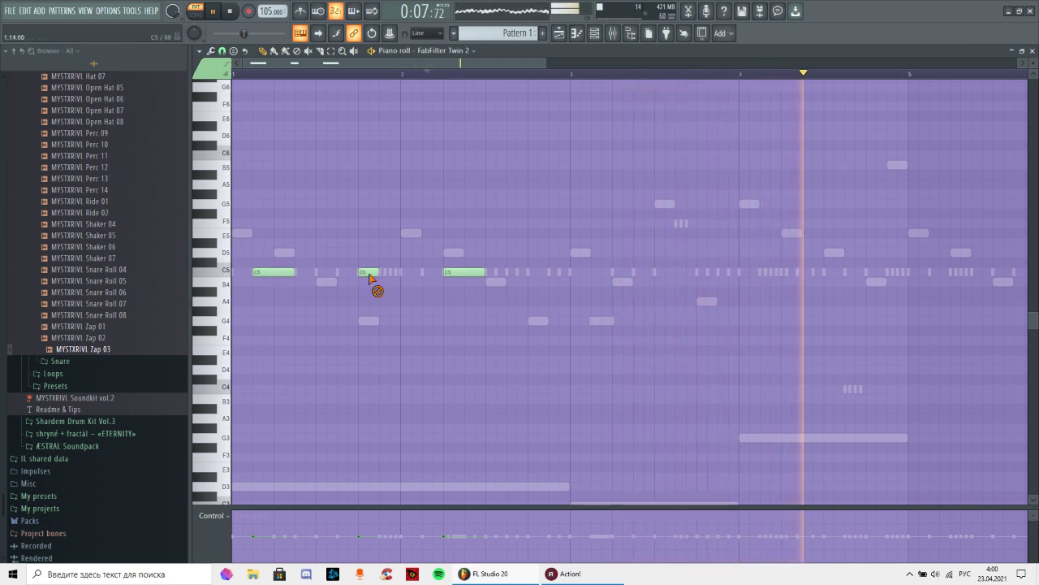
left_click_drag(379, 272, 401, 272)
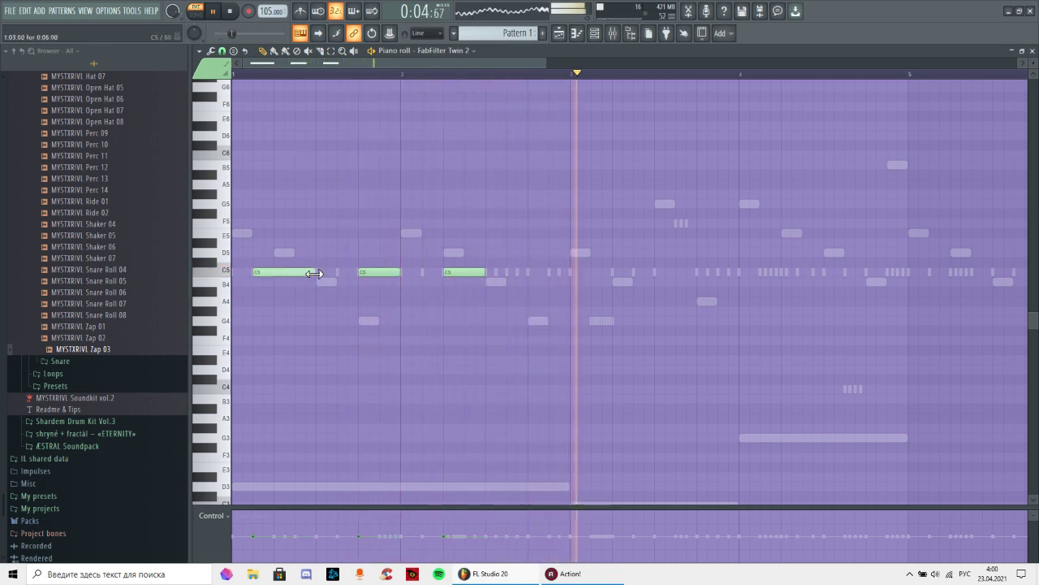
left_click(235, 73)
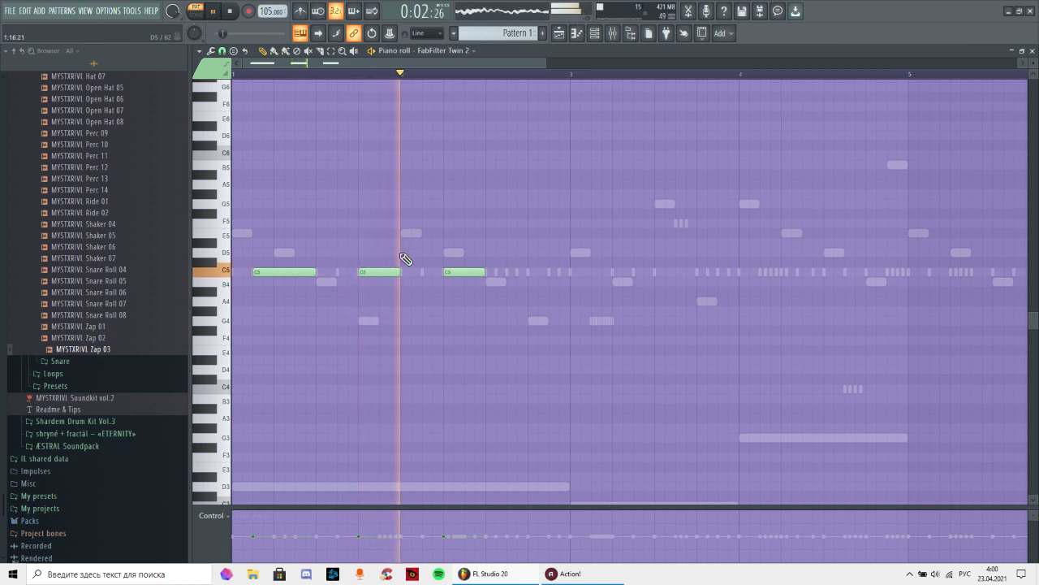
- Add four-step notes: C5 at step 13 of bar 2, and D5 at steps 5 and 13 of bars 3 and 4
left_click(532, 271)
left_click_drag(601, 280, 571, 274)
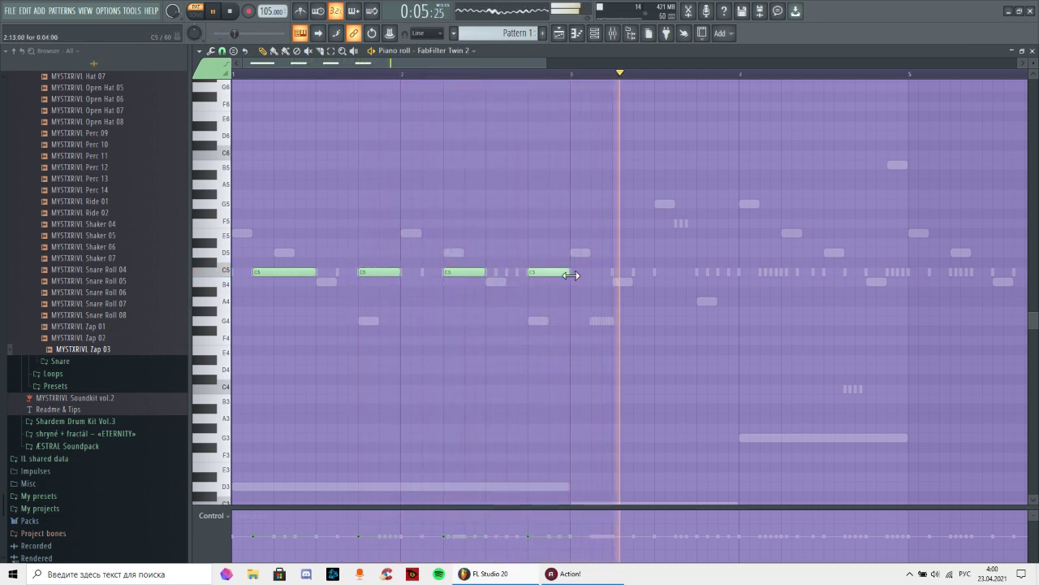
left_click(614, 254)
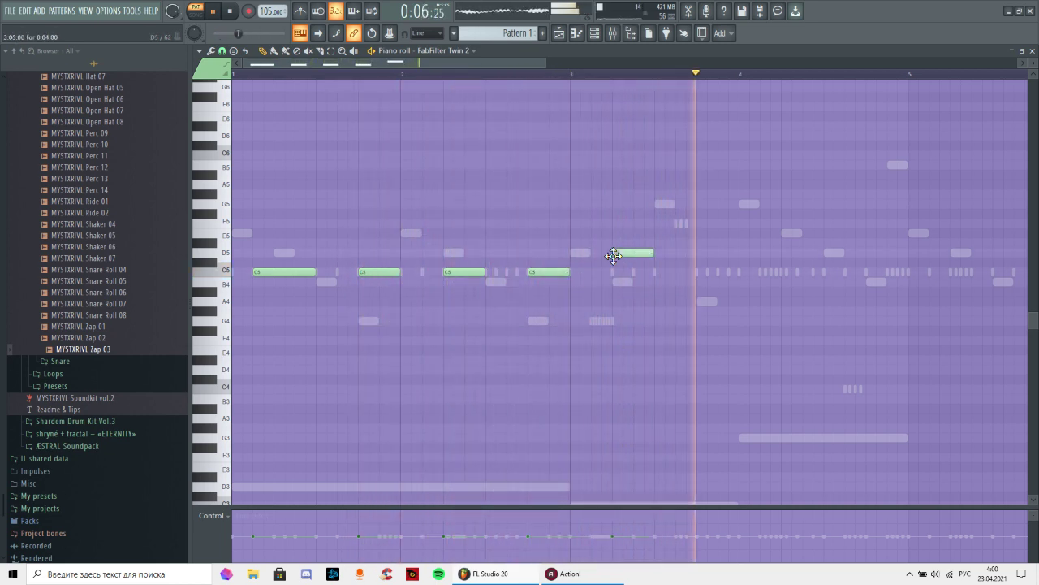
left_click(699, 253)
left_click_drag(712, 255, 715, 255)
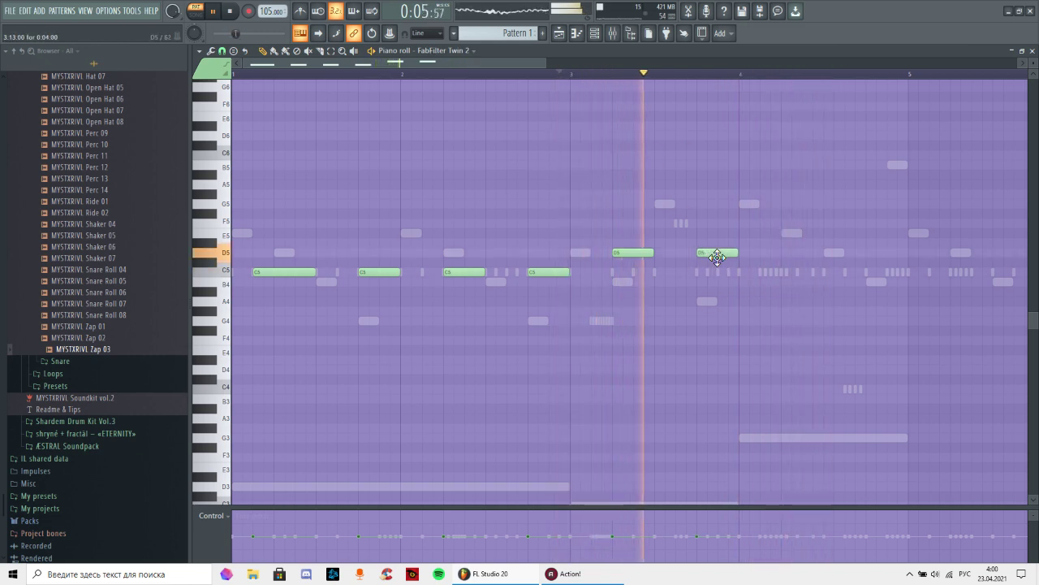
left_click(784, 255)
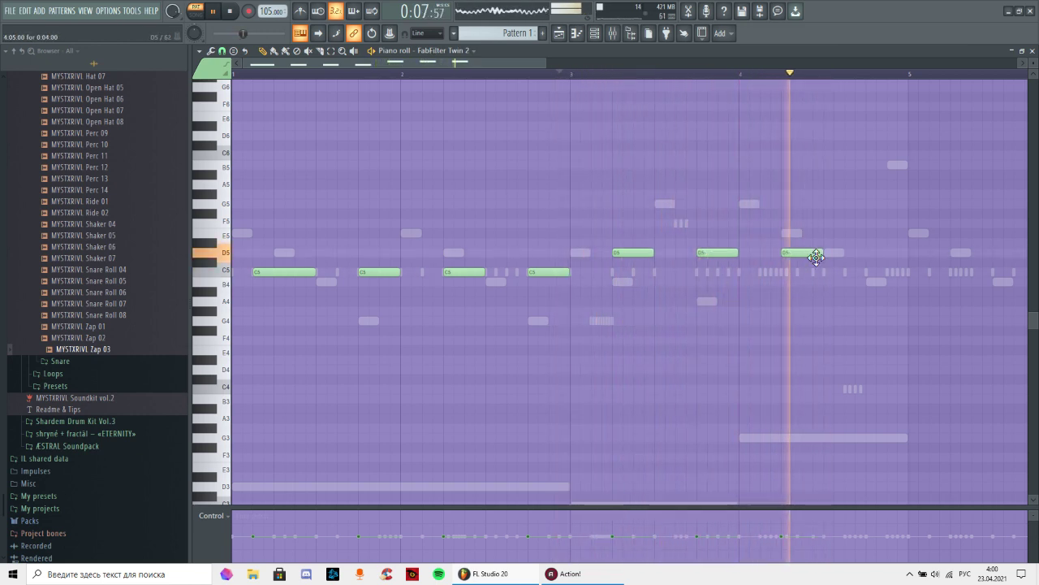
scroll(852, 75, "down", 3)
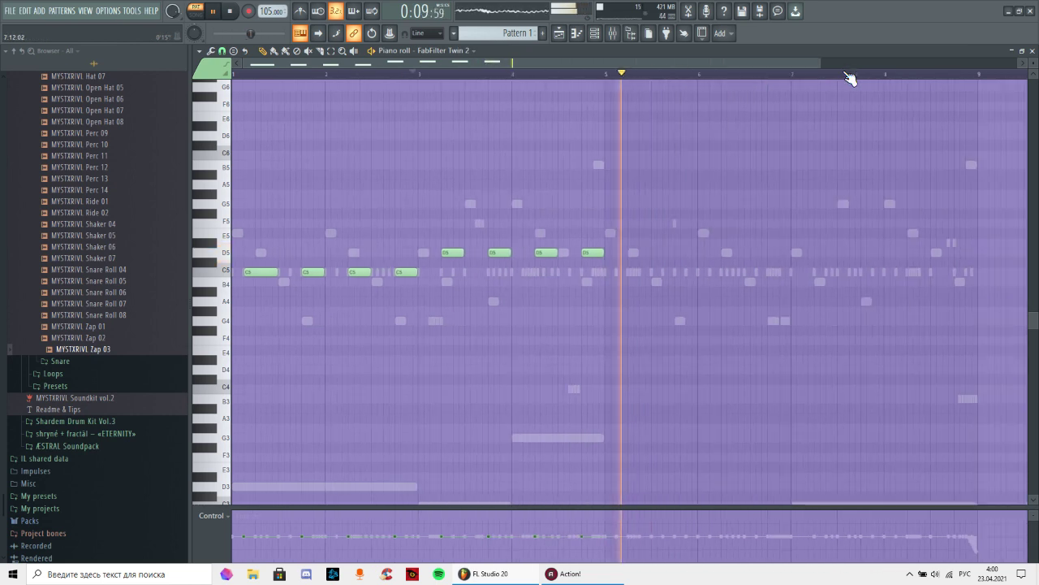
- Add four-step G4 notes at steps 1 and 9 of bar 5 and step 1 of bar 6, and play from bar 5
left_click_drag(605, 308, 599, 325)
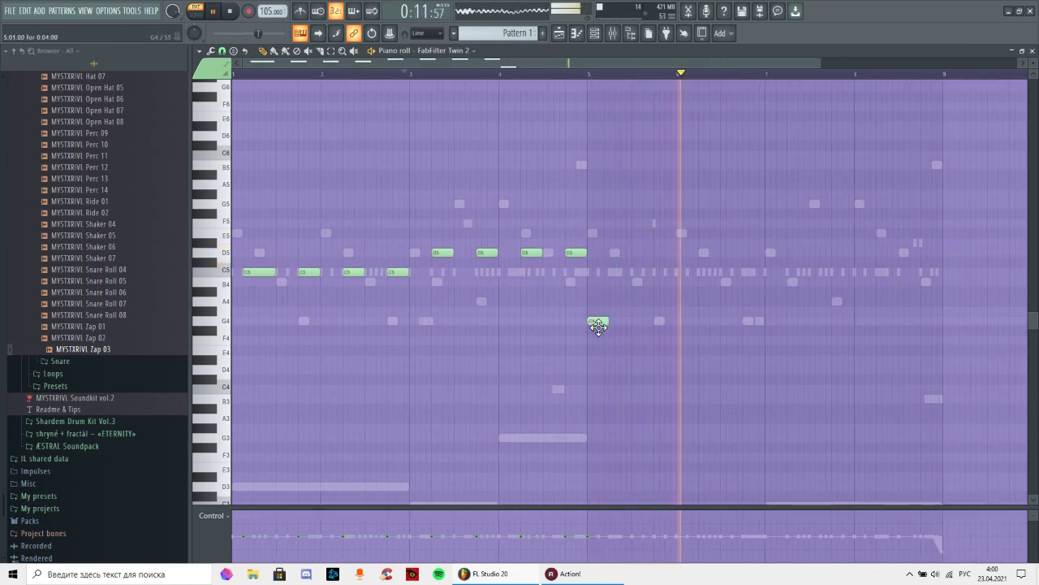
left_click(637, 322)
left_click(681, 323)
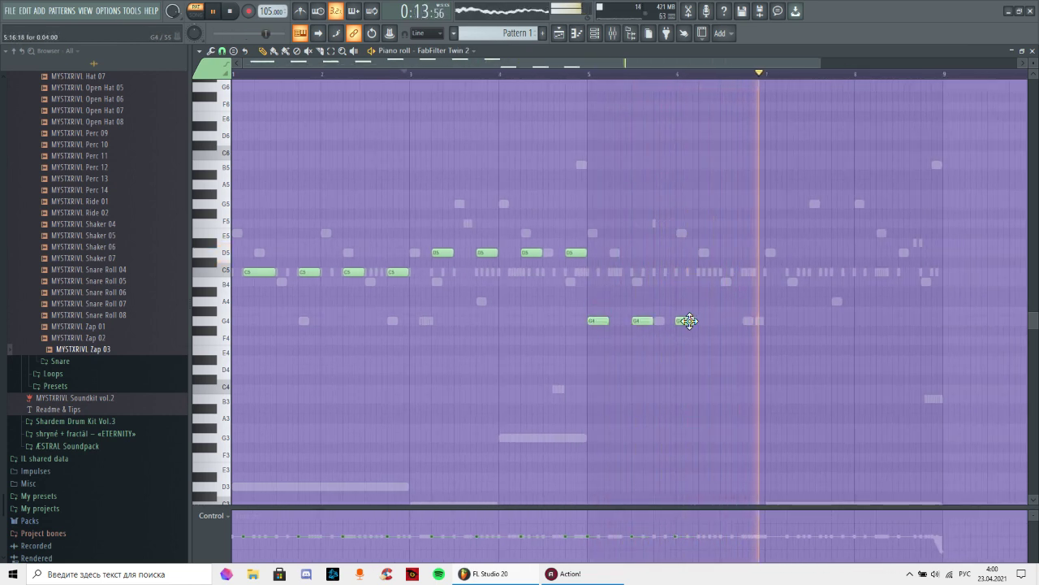
left_click(591, 75)
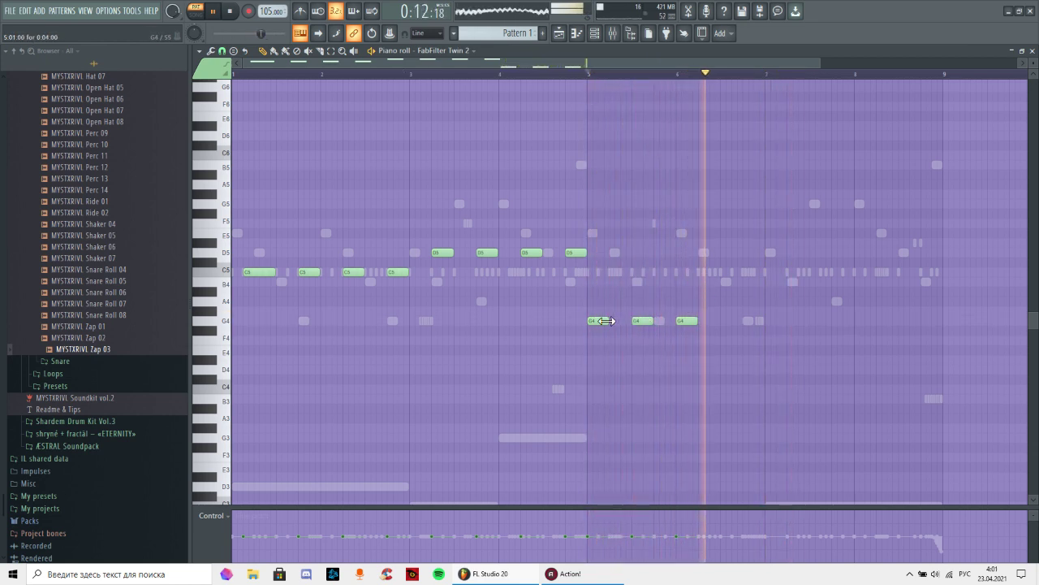
- Raise the three G4 notes in bars 5 and 6 to A4, and add a four-step A4 note at step 9 of bar 6
left_click_drag(597, 321, 687, 302)
left_click(590, 75)
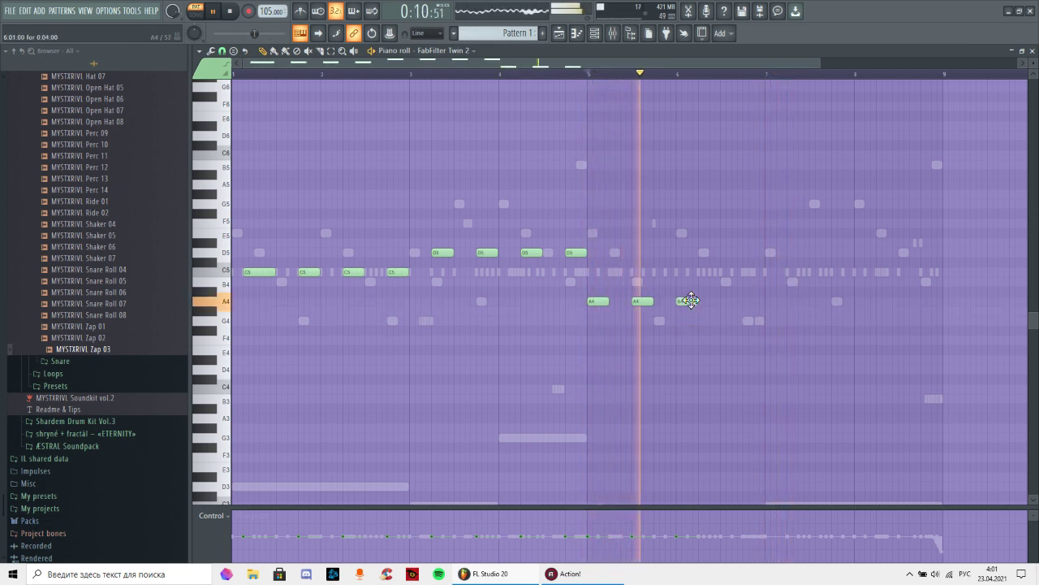
left_click(731, 301)
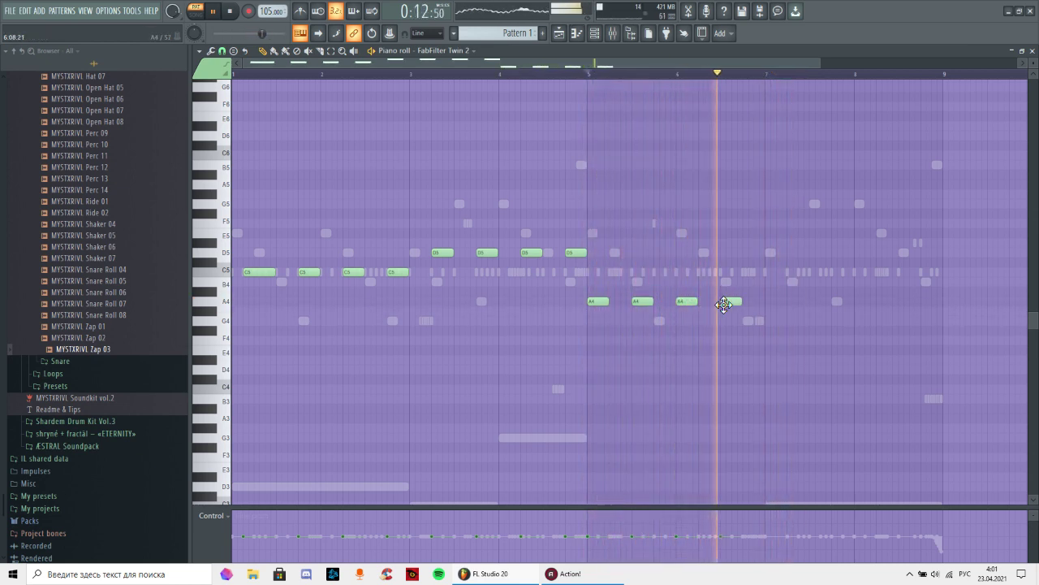
- Add four-step F5 notes at steps 1 and 9 of bar 7, and delete the F5 notes tried in bar 8
left_click(769, 223)
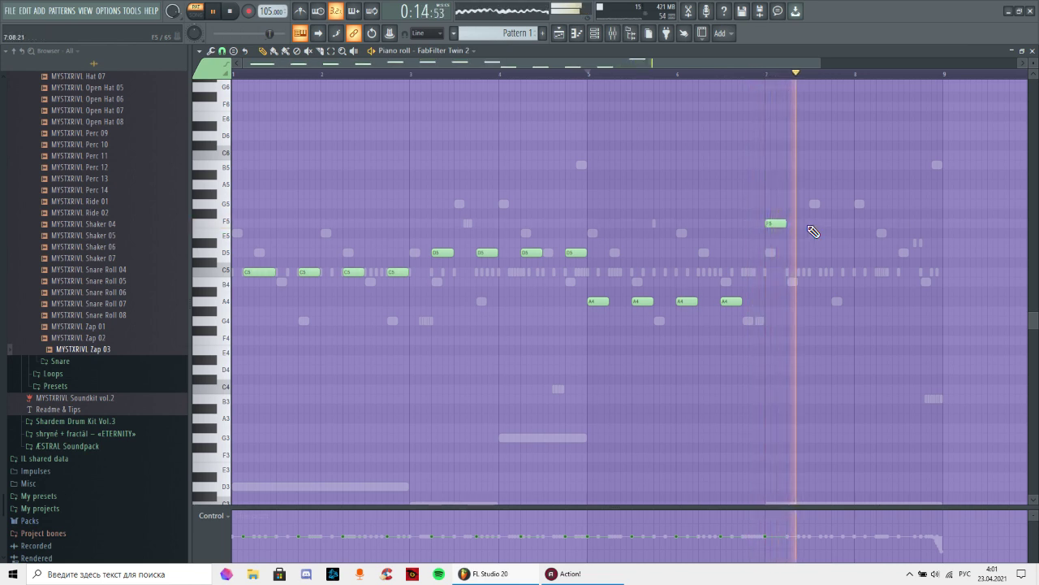
left_click(815, 223)
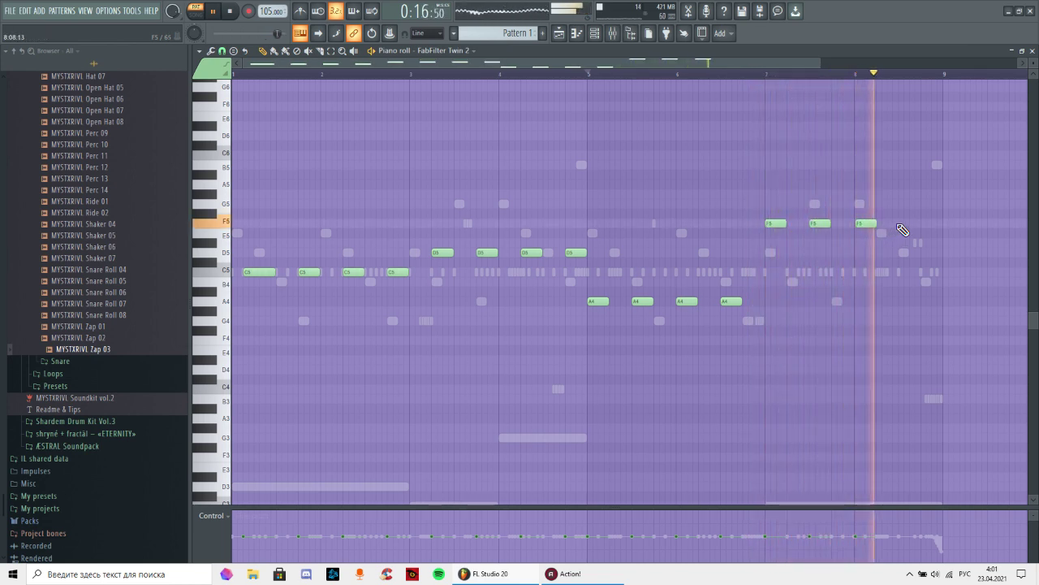
left_click(901, 224)
right_click(904, 224)
right_click(863, 224)
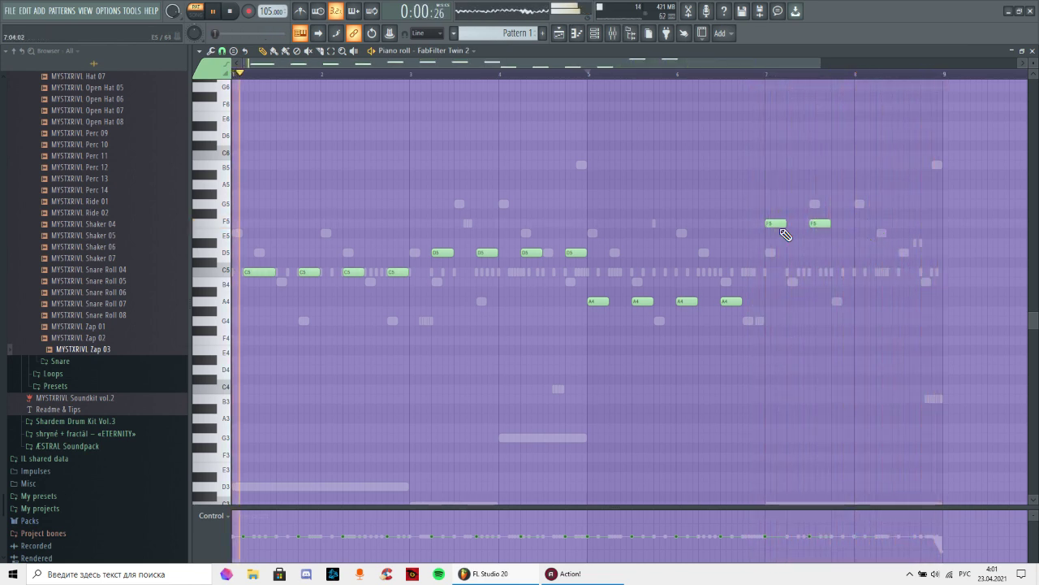
- Lower both bar 7 notes to E5, and add four-step D5 notes at steps 1 and 9 of bar 8
left_click_drag(820, 223, 820, 234)
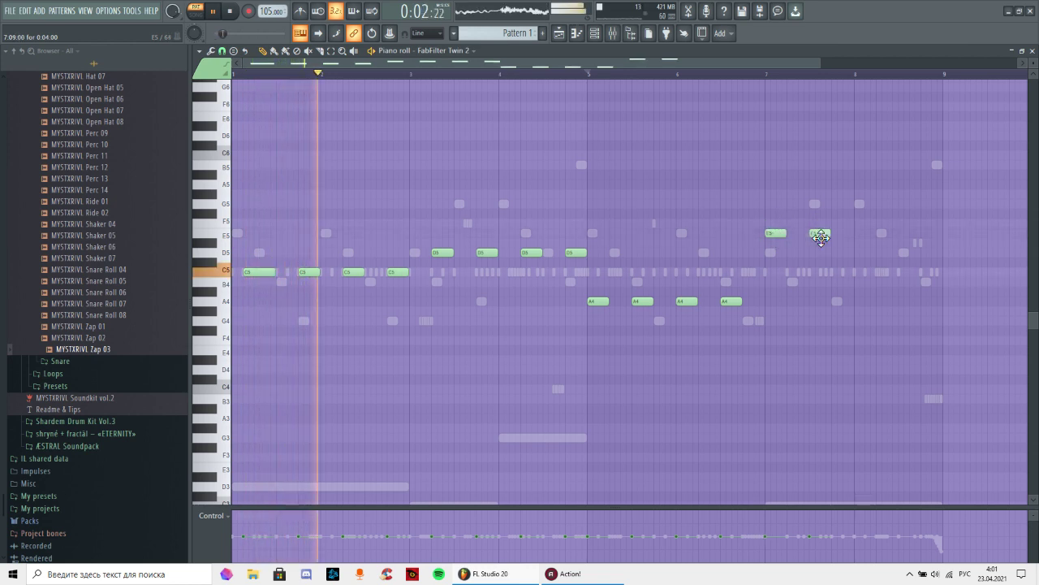
left_click(863, 253)
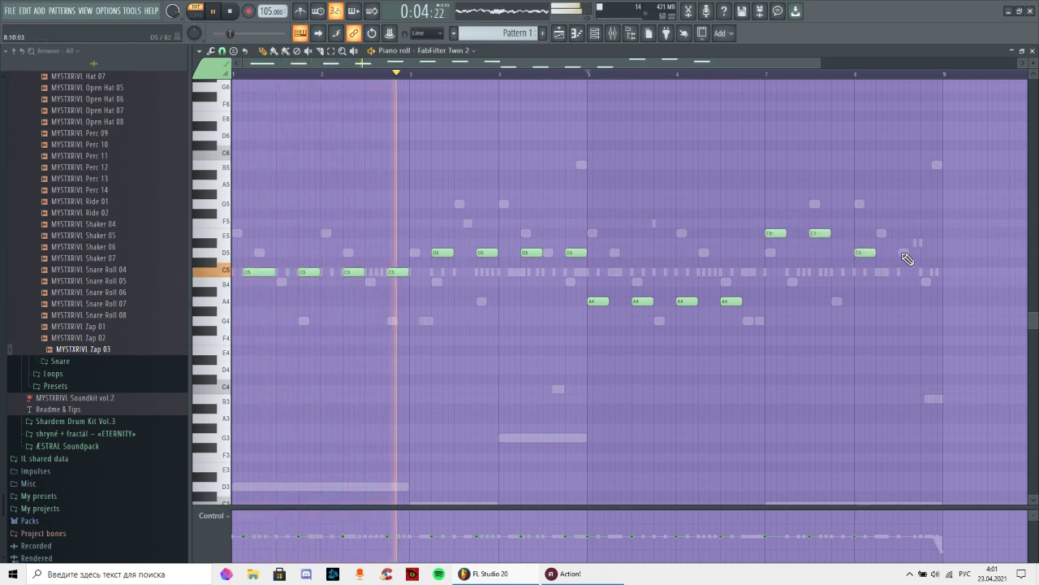
left_click(910, 253)
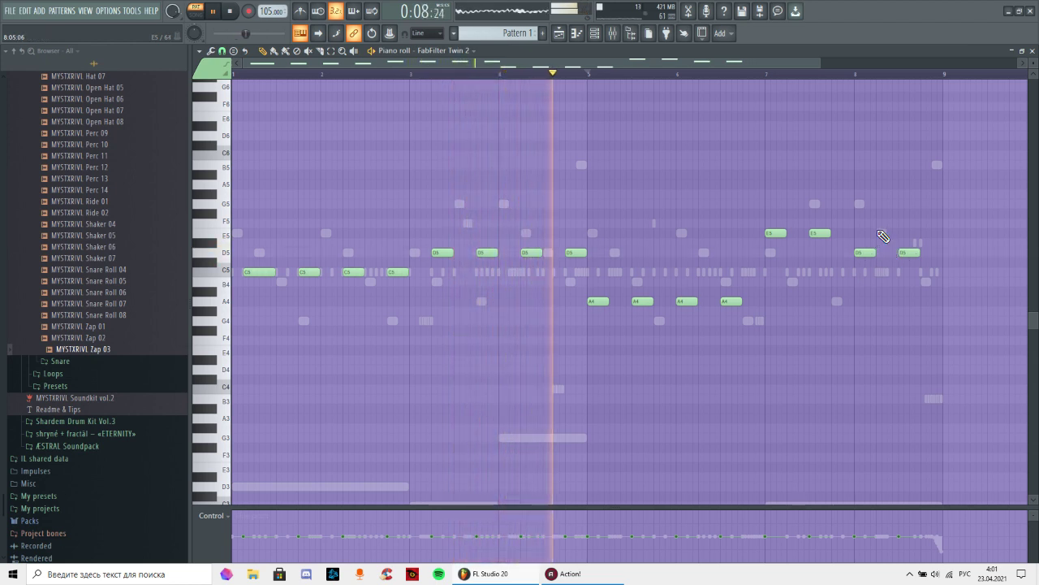
- Try the last note of bar 4 at D#5, then raise it to E5 and replay from bar 4
left_click_drag(574, 252, 574, 242)
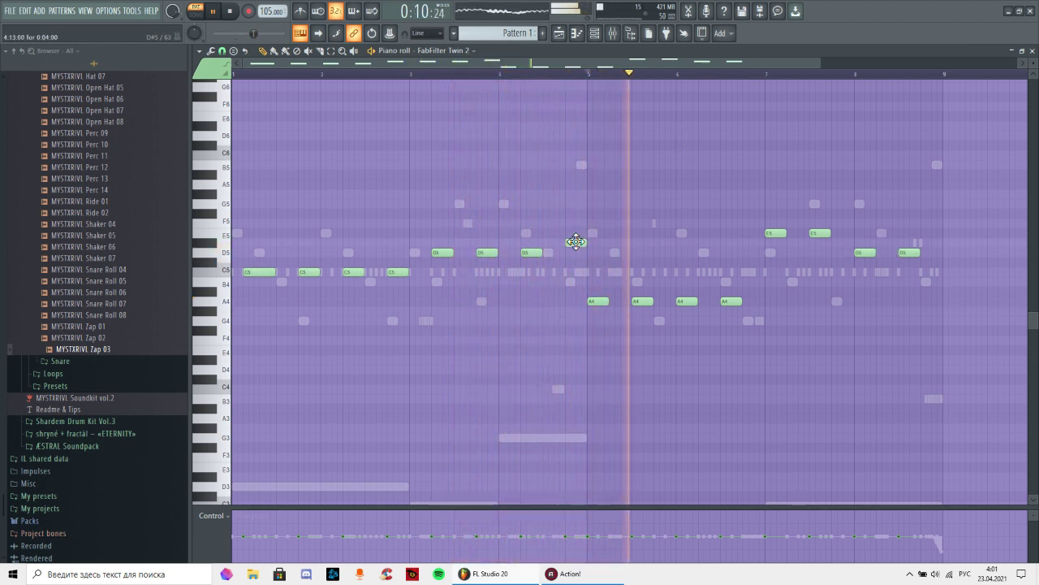
left_click(528, 74)
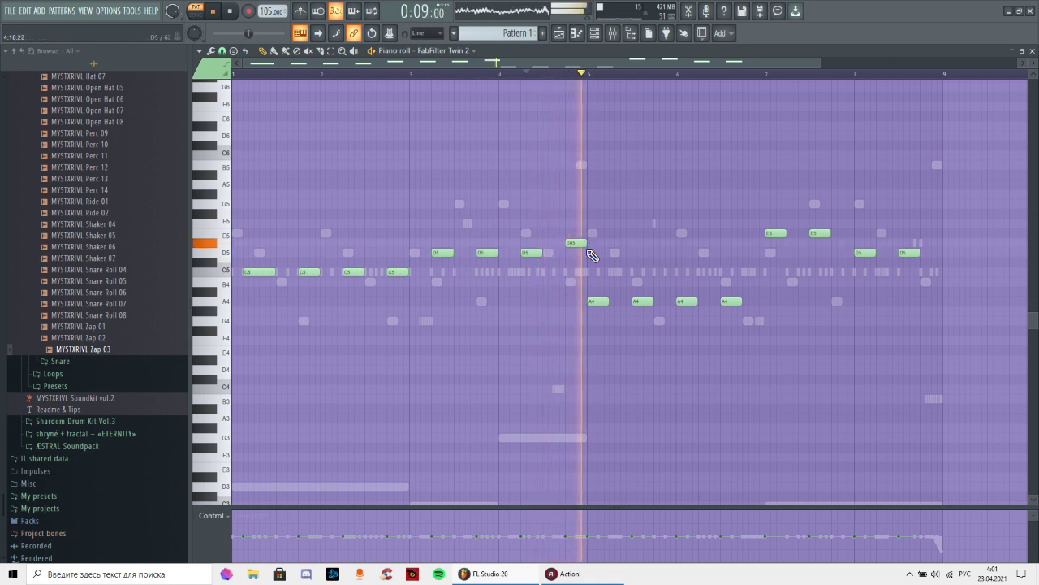
left_click_drag(575, 235, 575, 228)
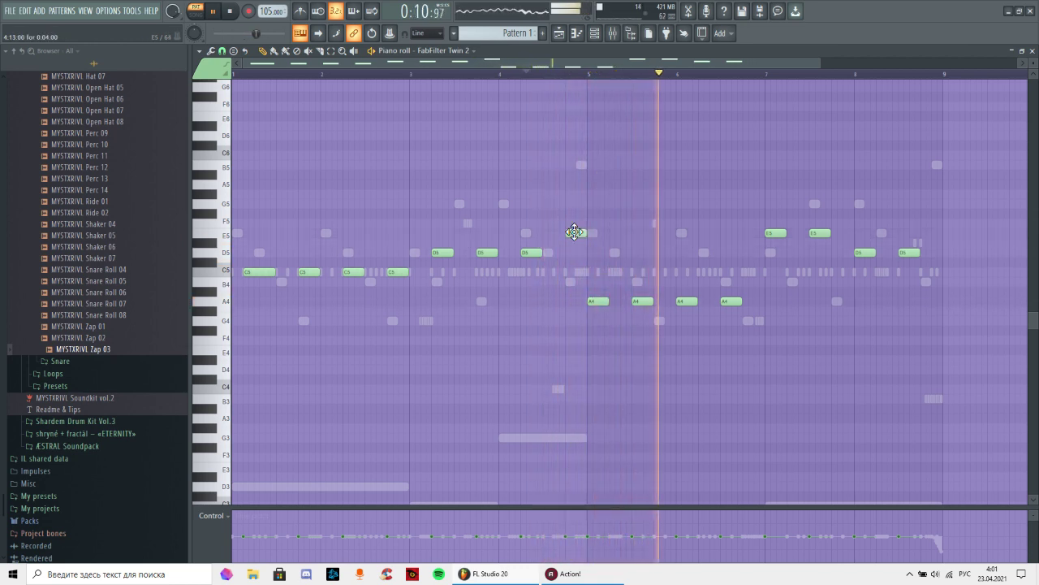
left_click(528, 74)
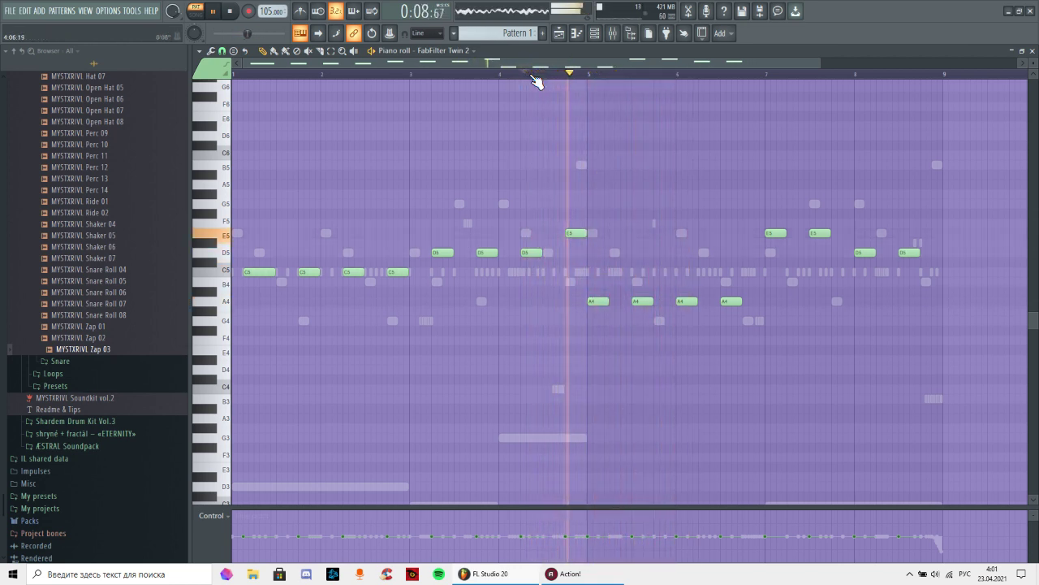
- Move the first A4 note of bar 5 to step 3, and make the first C5 note four steps long starting at step 5
scroll(631, 81, "down", 4)
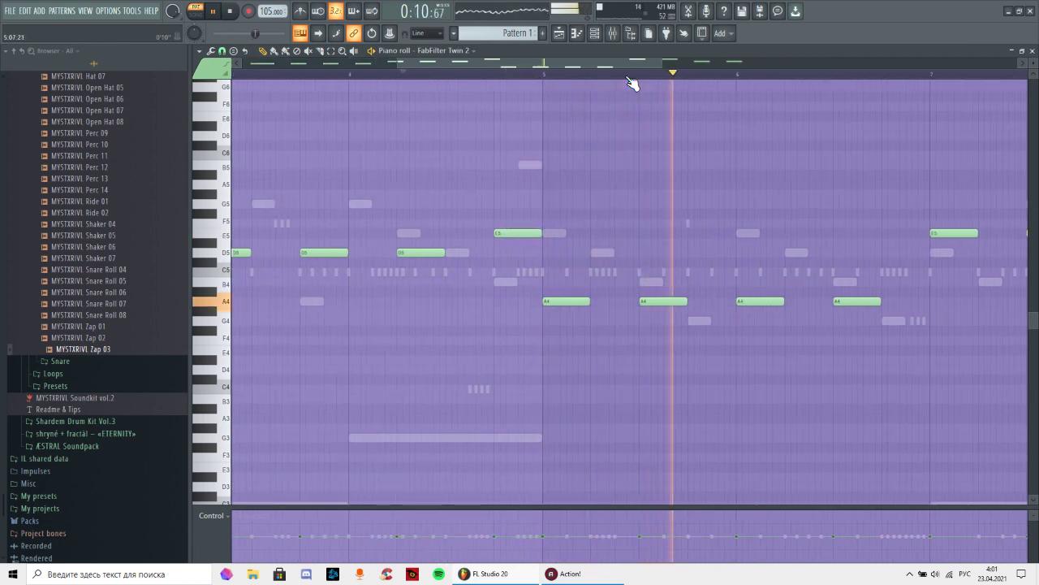
left_click_drag(537, 303, 552, 304)
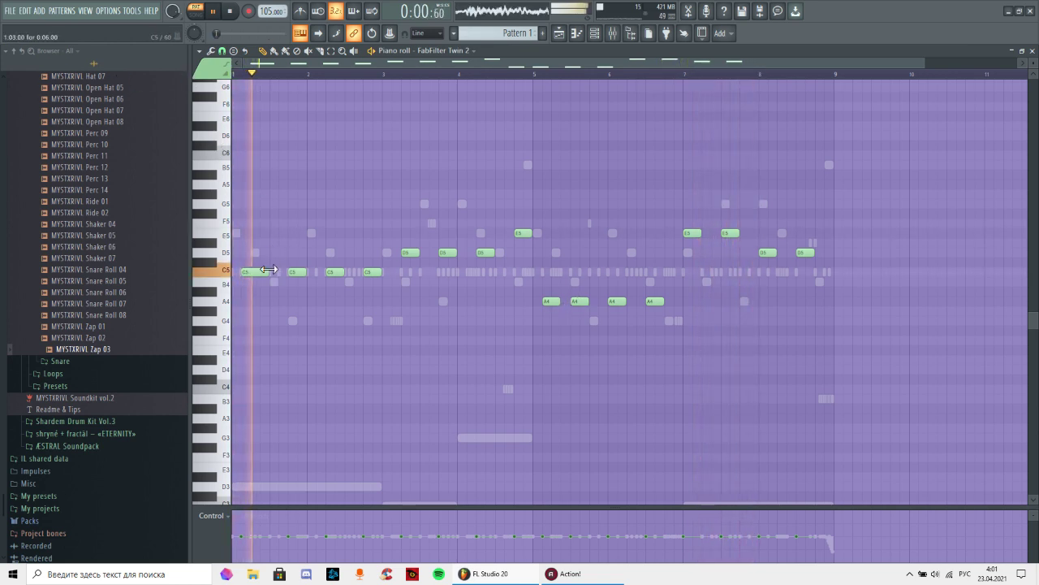
left_click_drag(261, 273, 271, 276)
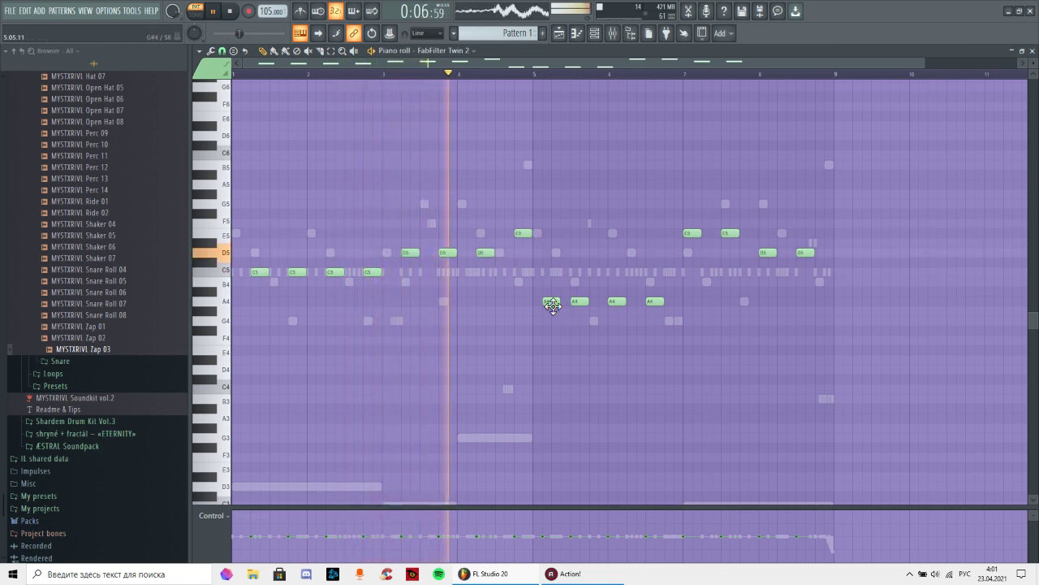
- Rearrange the four A4 notes so they start at steps 5 and 13 of bars 5 and 6
left_click_drag(553, 303, 639, 304)
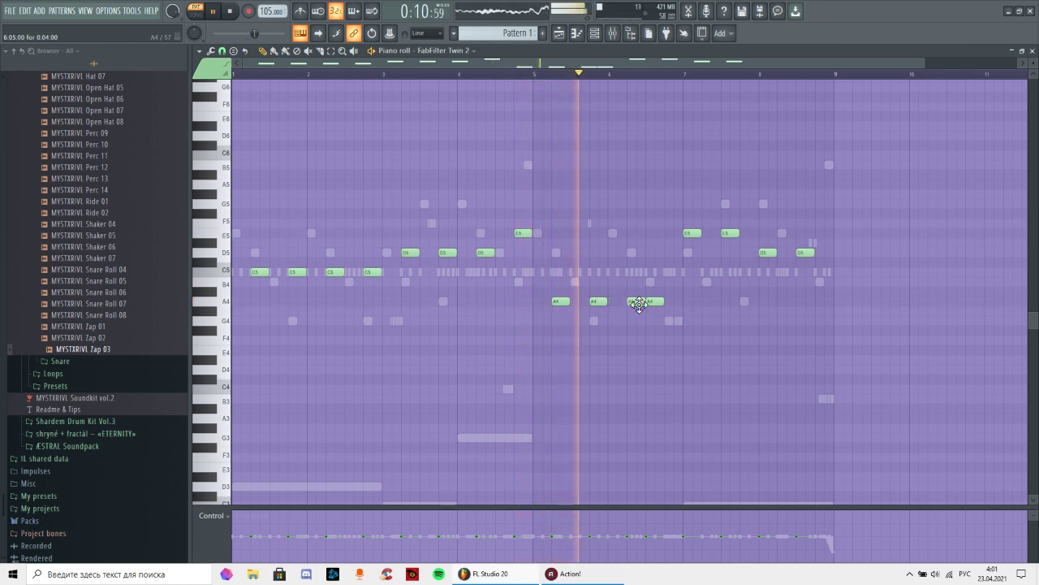
right_click(660, 302)
left_click(667, 302)
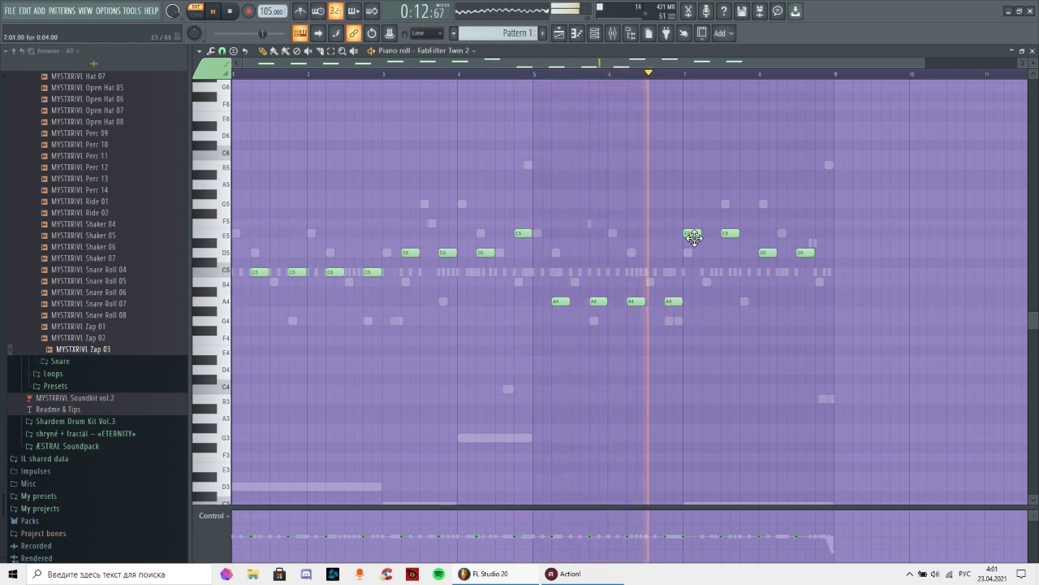
- Shift the E5 and D5 notes to steps 5 and 13 of bars 7 and 8, and replay from the end of bar 6
left_click_drag(691, 234, 822, 254)
left_click(757, 243)
left_click(685, 74)
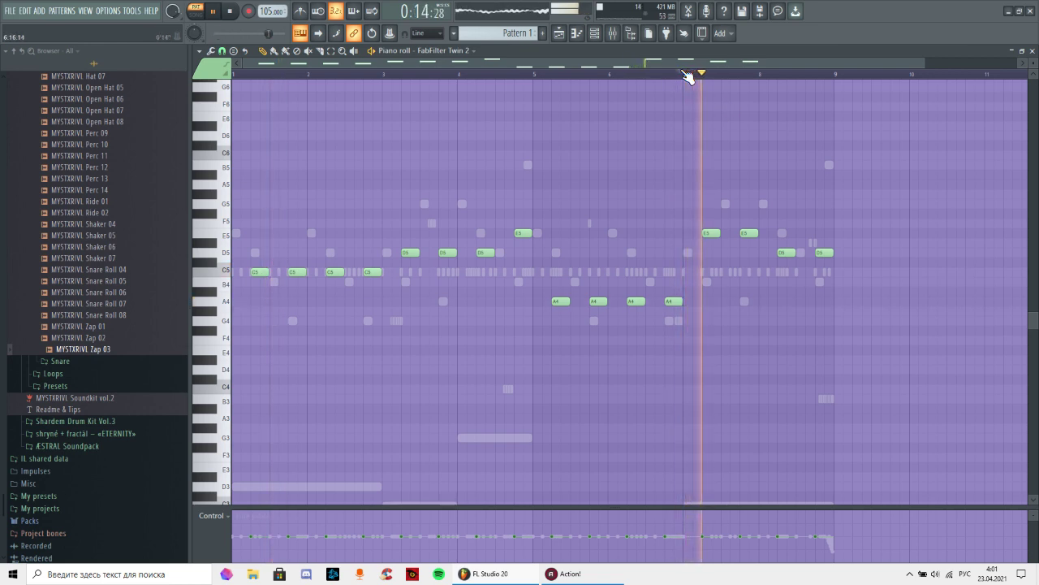
left_click(595, 33)
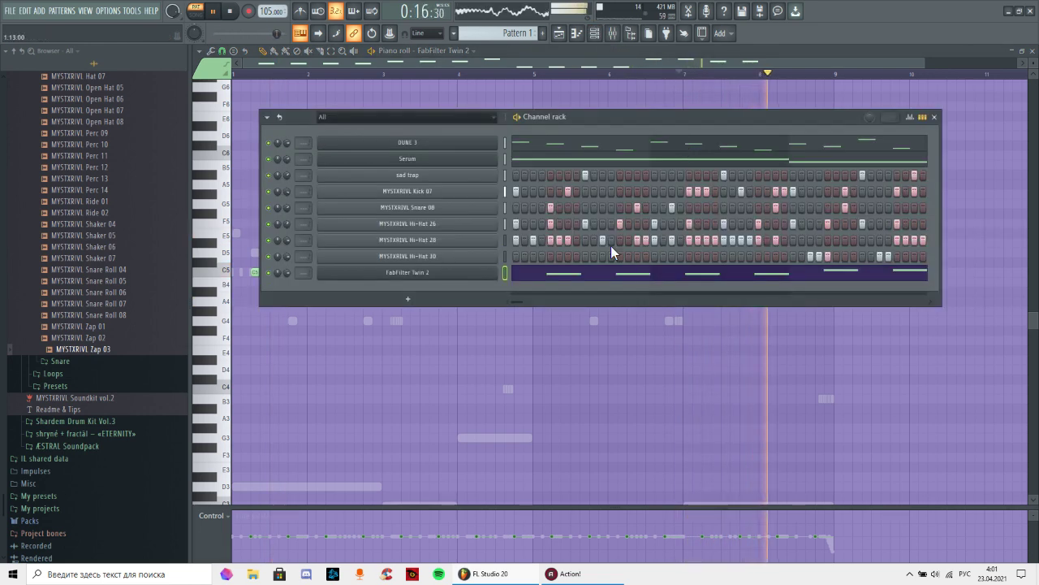
left_click(935, 117)
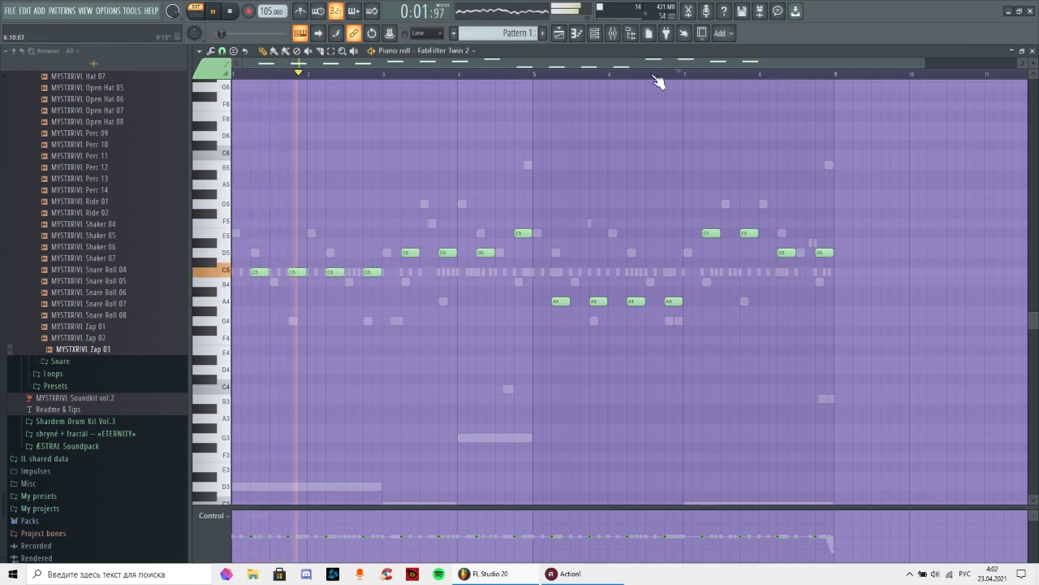
- Lower the last D5 note of bar 8 to B4 and replay from bar 8 to hear the ending and the loop
scroll(655, 75, "down", 1)
left_click_drag(758, 258, 754, 285)
left_click(711, 75)
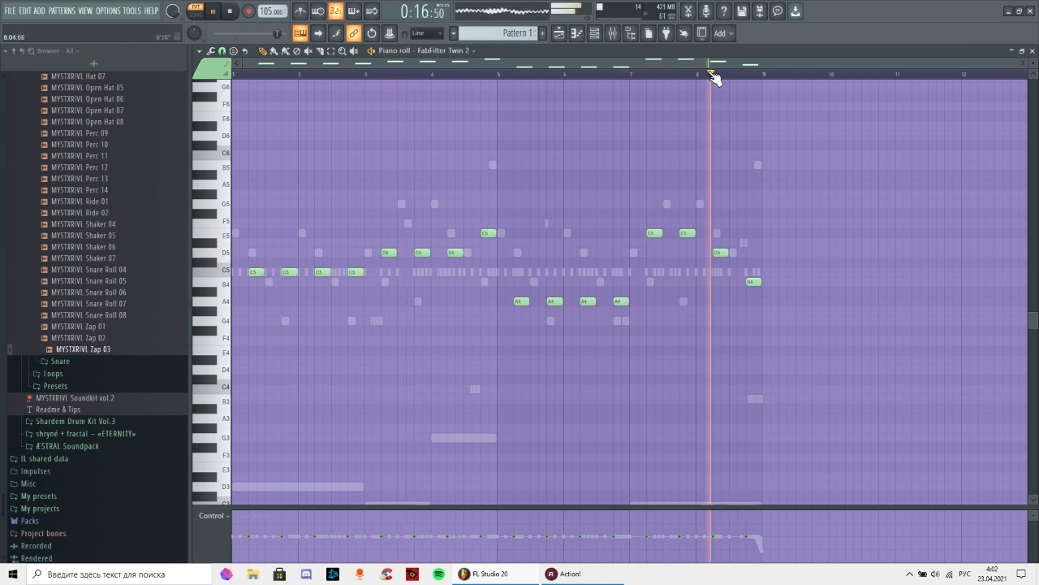
scroll(740, 77, "up", 3)
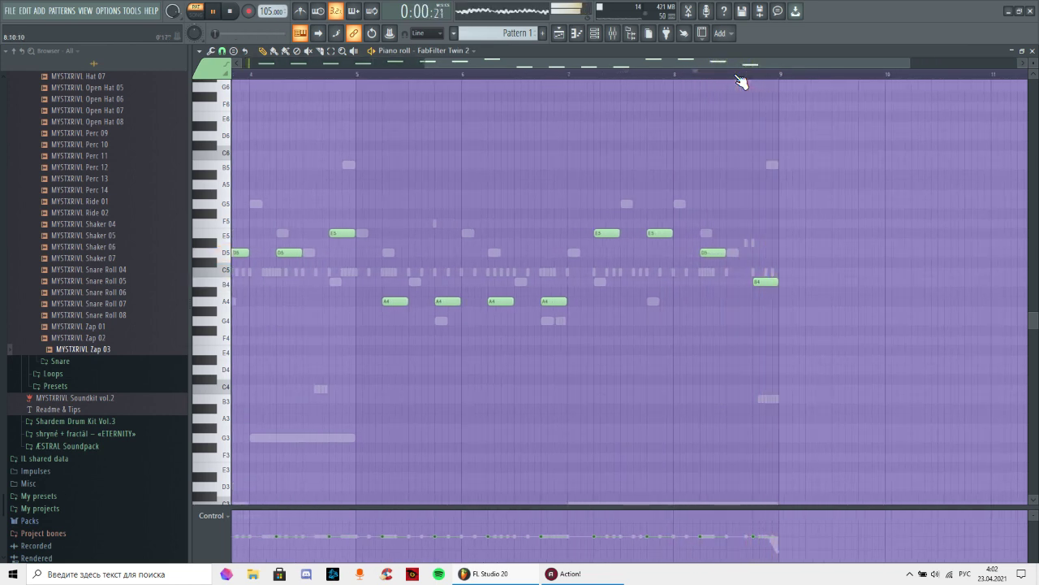
scroll(741, 79, "down", 3)
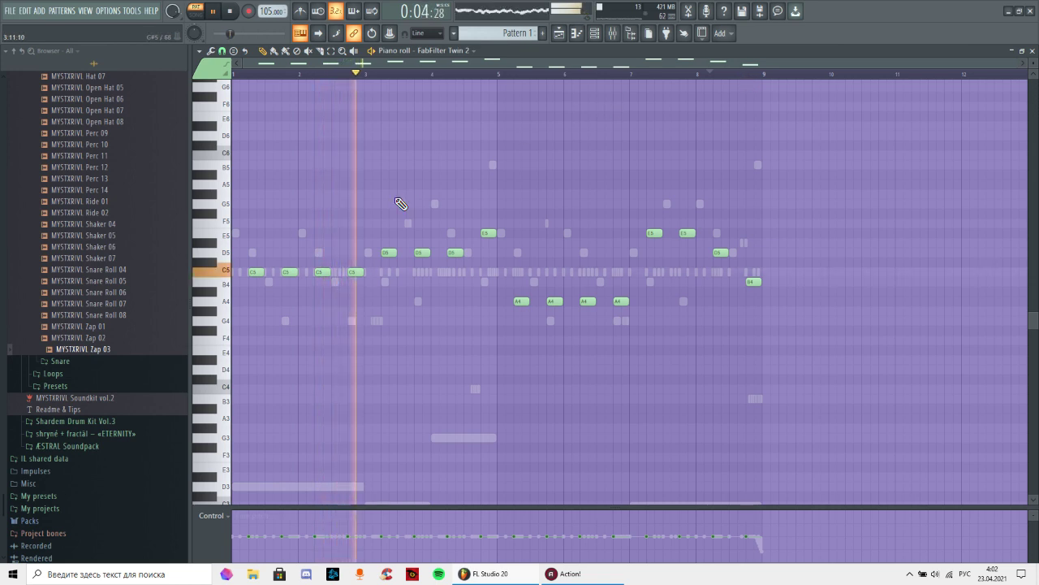
mouse_move(395, 253)
left_mouse_down()
mouse_move(412, 255)
mouse_move(399, 255)
left_mouse_up()
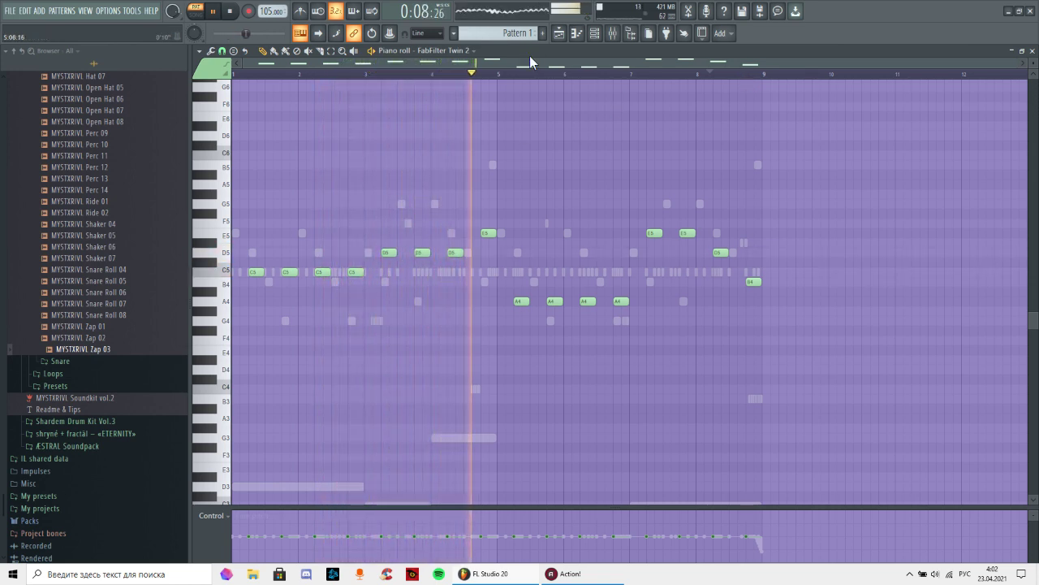
- Add Fruity Parametric EQ 2 to slot 3 of the FabFilter Twin 2 mixer track, with band 1 as a high-pass at about 572 Hz
key("F6")
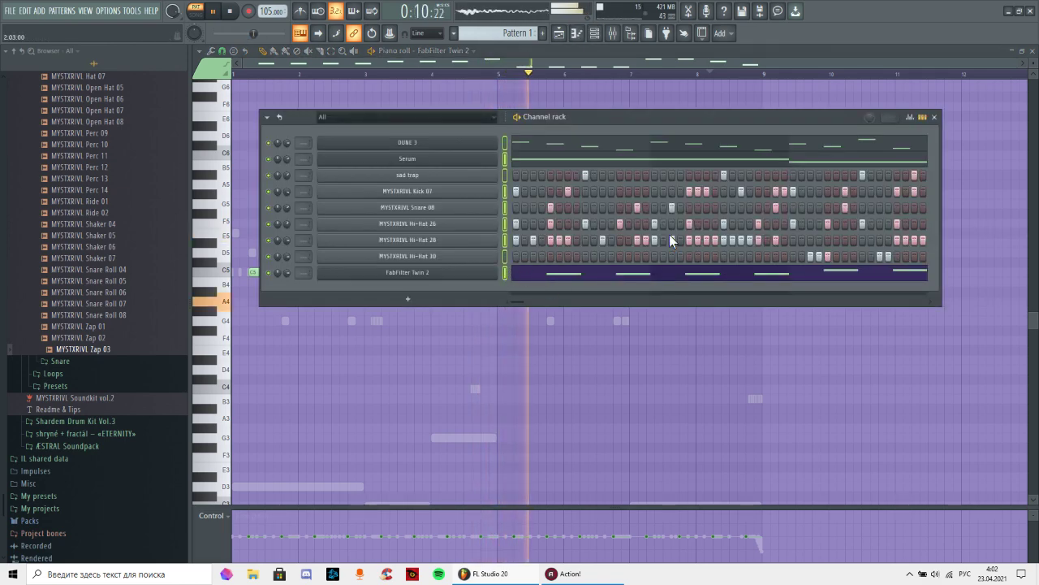
key("F9")
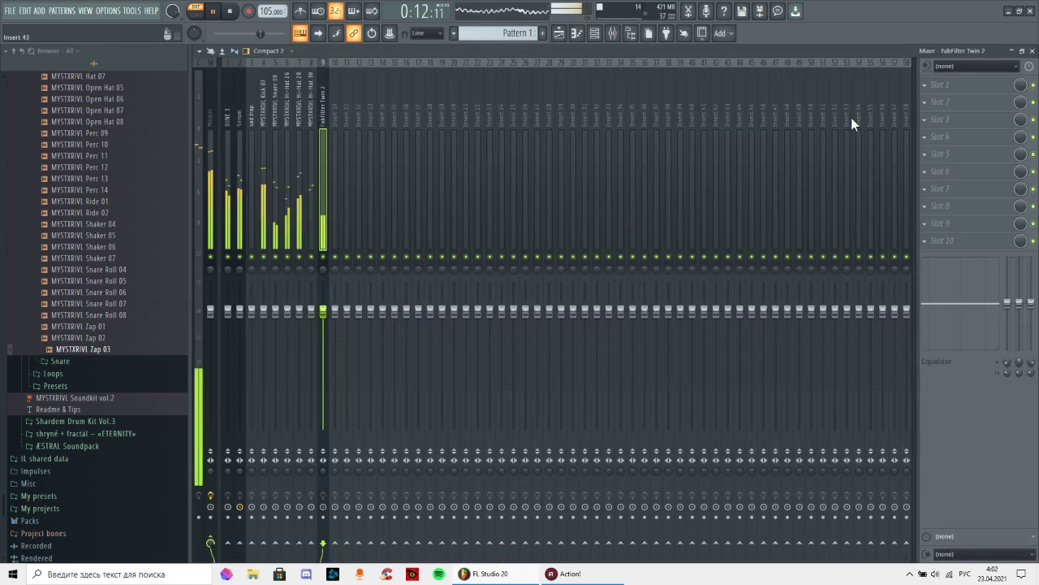
left_click(921, 122)
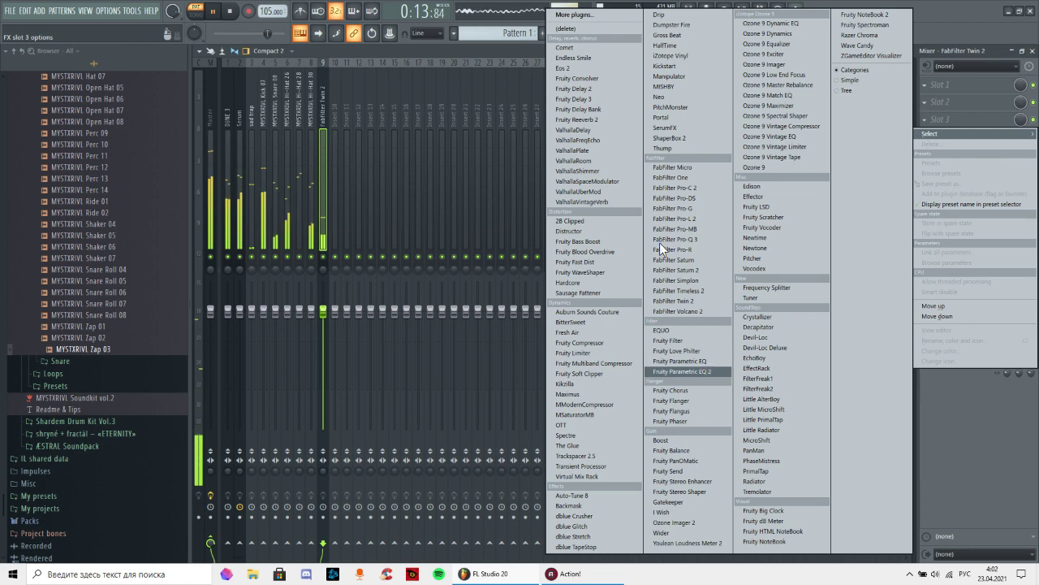
left_click(681, 372)
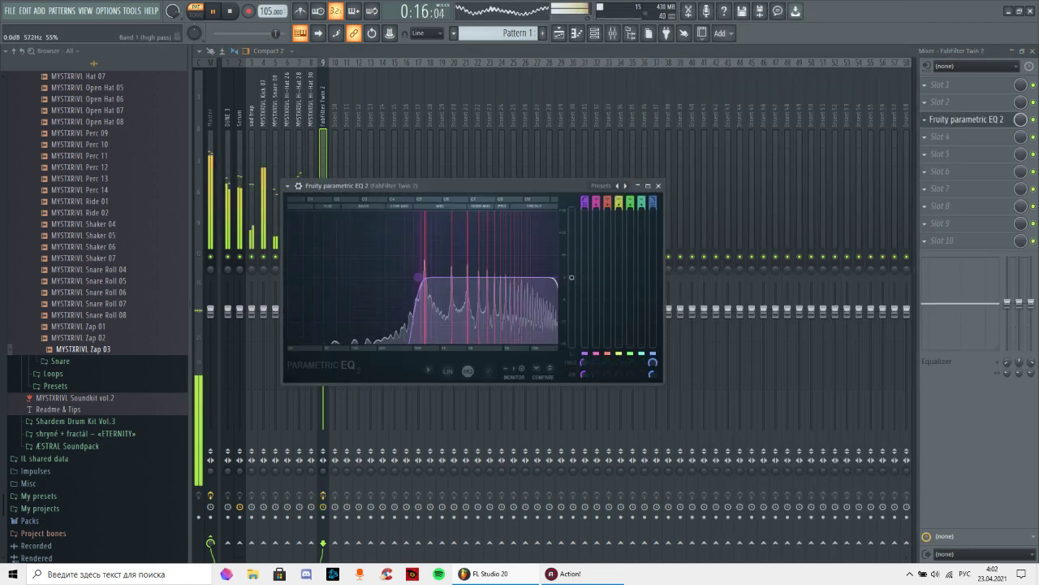
left_click(658, 186)
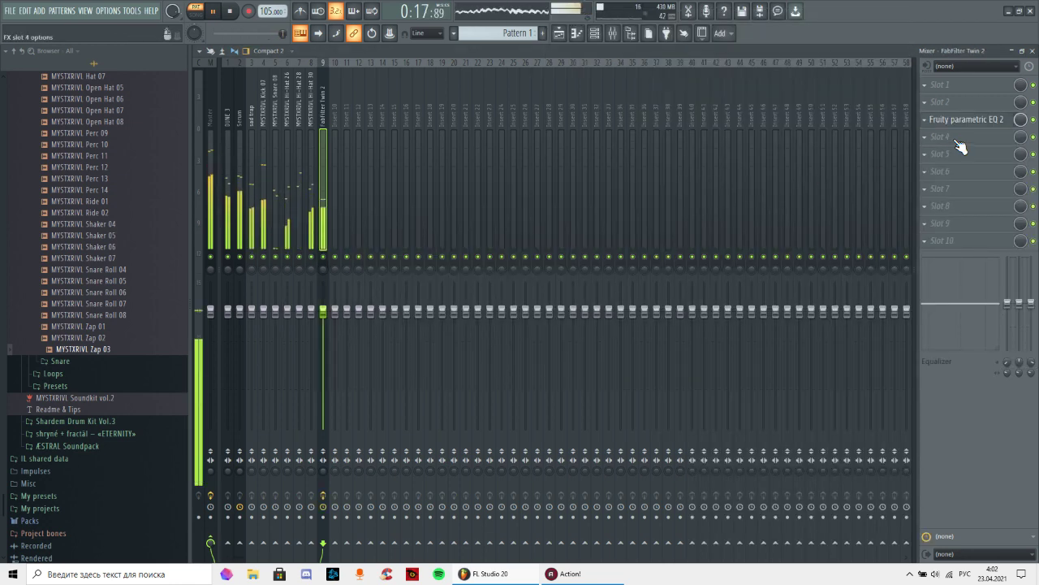
- Add ValhallaVintageVerb to slot 4 with Mix at 49.6 % and LowCut at 1120 Hz, and lower the track's volume to 87 %
left_click(954, 138)
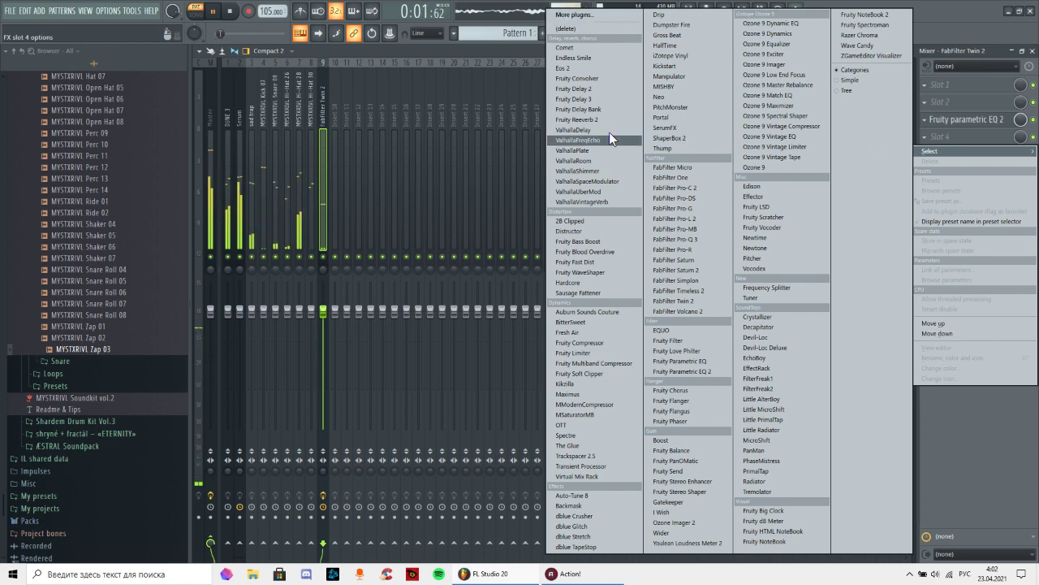
left_click(595, 202)
left_click_drag(339, 281, 351, 355)
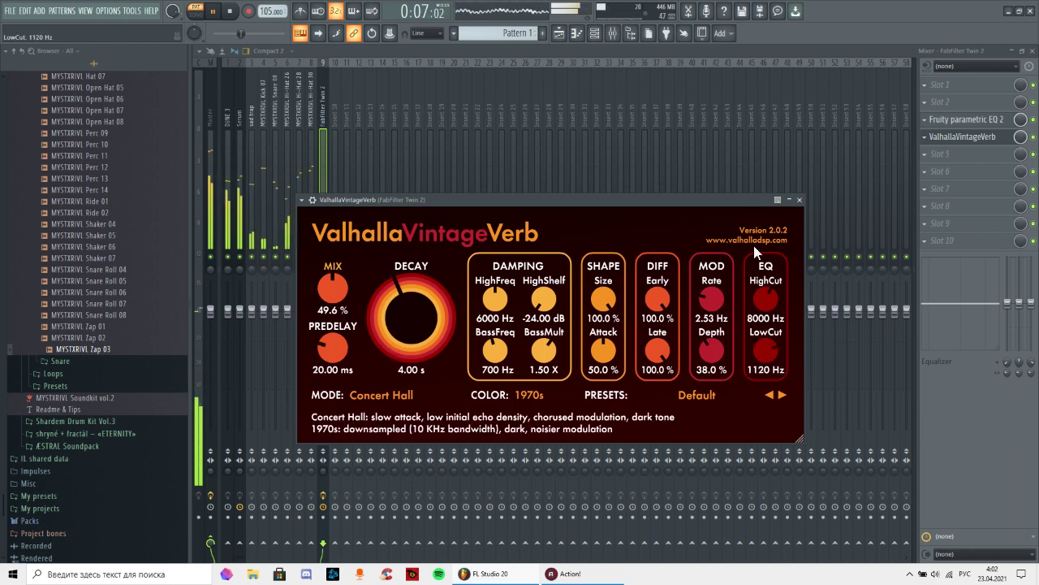
left_click(790, 201)
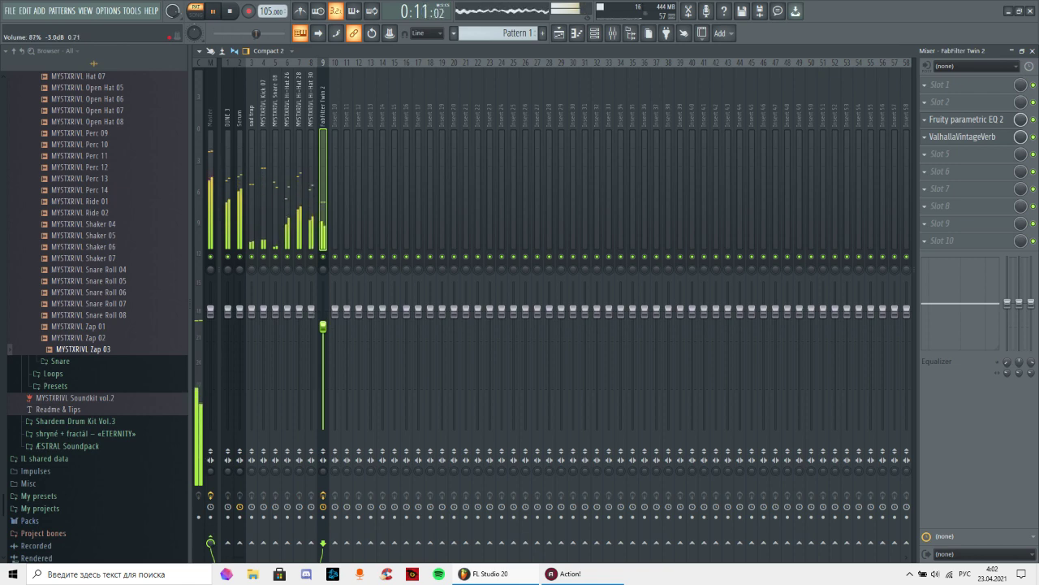
- Reopen the FabFilter Twin 2 note pattern in the piano roll from the Channel rack
left_click(595, 34)
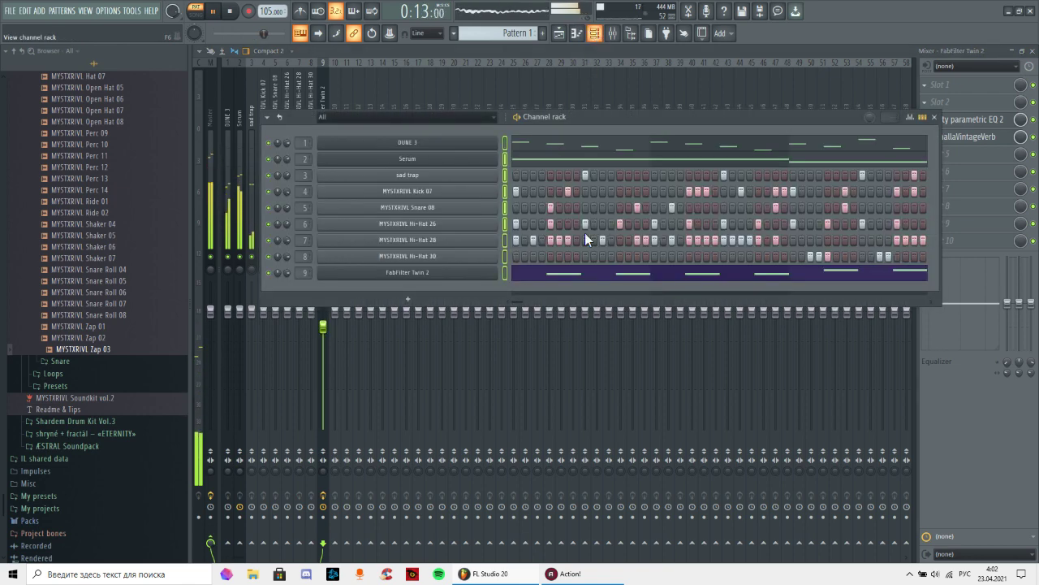
left_click(933, 118)
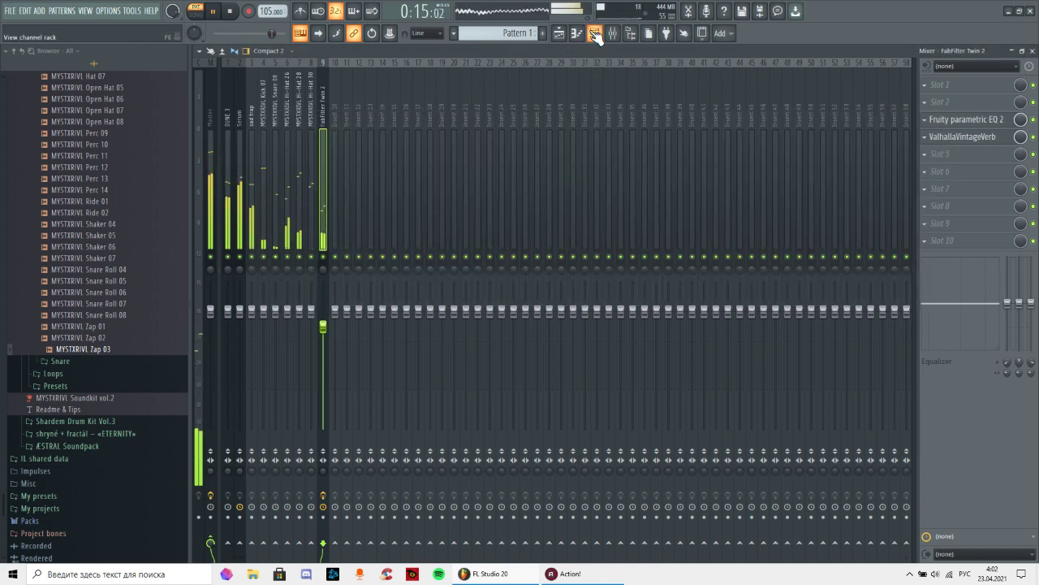
left_click(595, 34)
left_click(601, 274)
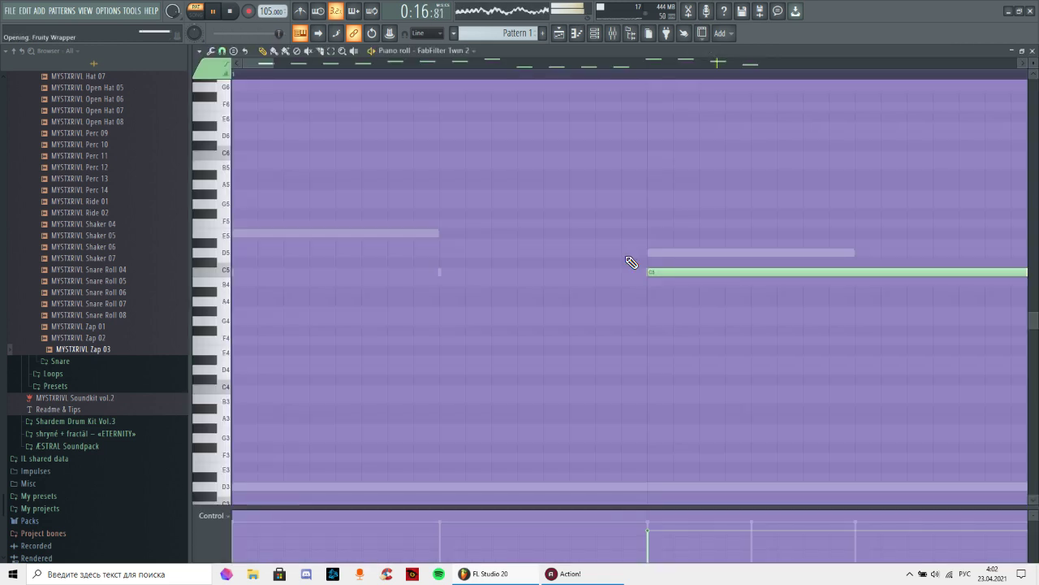
- Try the FabFilter Twin 2 pattern an octave higher, and settle the whole pattern one octave below its original pitch, starting on C4
key("ctrl+Up")
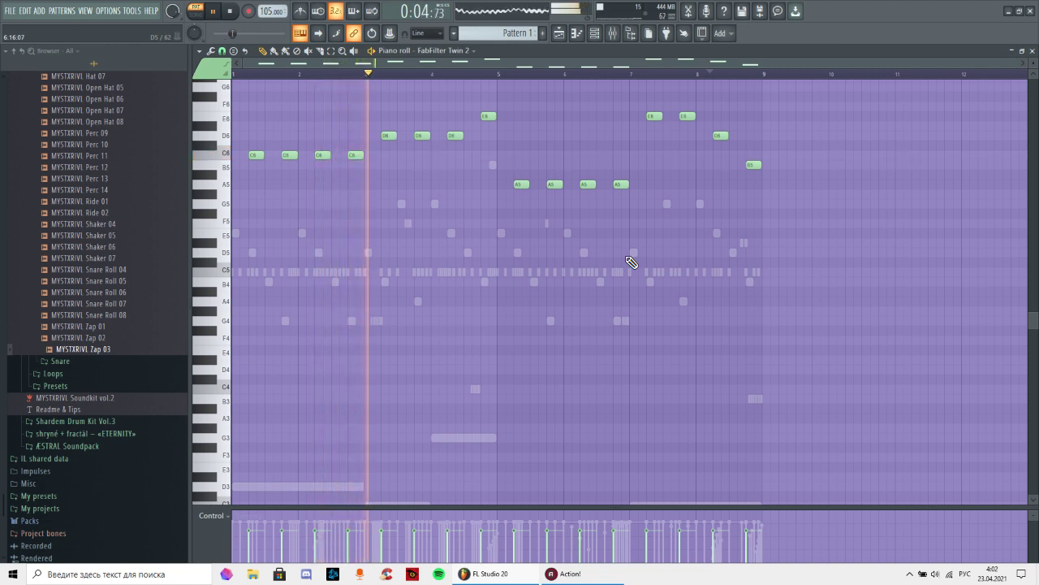
key("ctrl+Down")
key("ctrl+Down")
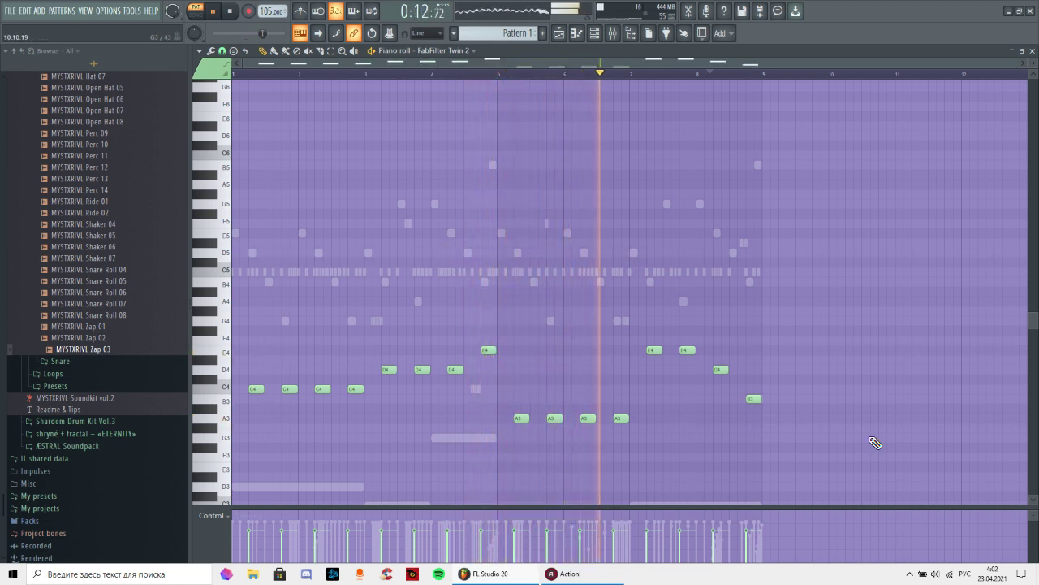
- Layer a copy of all the pattern's notes one octave higher, starting on C5, and clear the selection
key("ctrl+a")
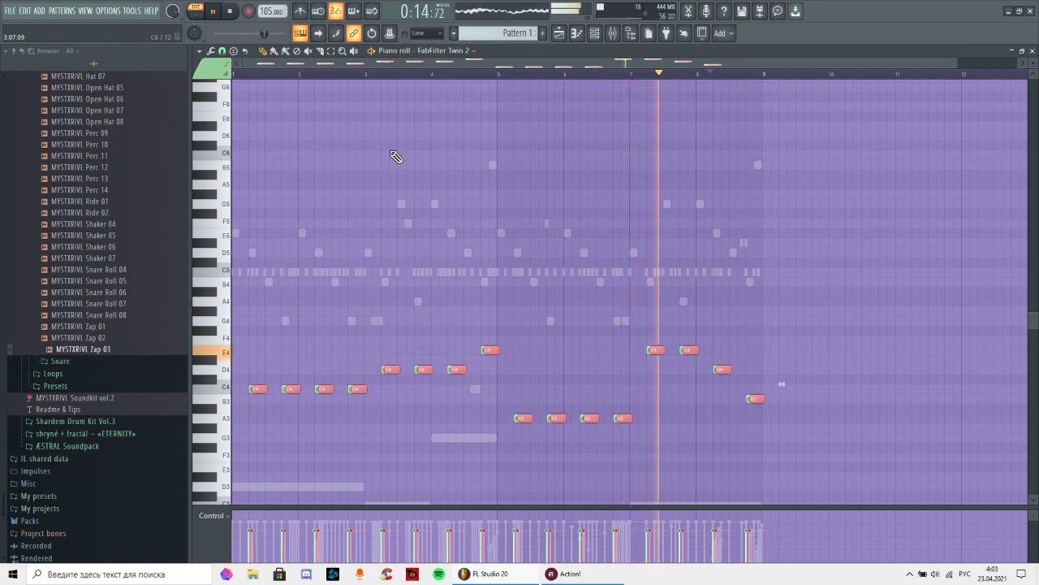
key("shift+Left")
key("ctrl+Up")
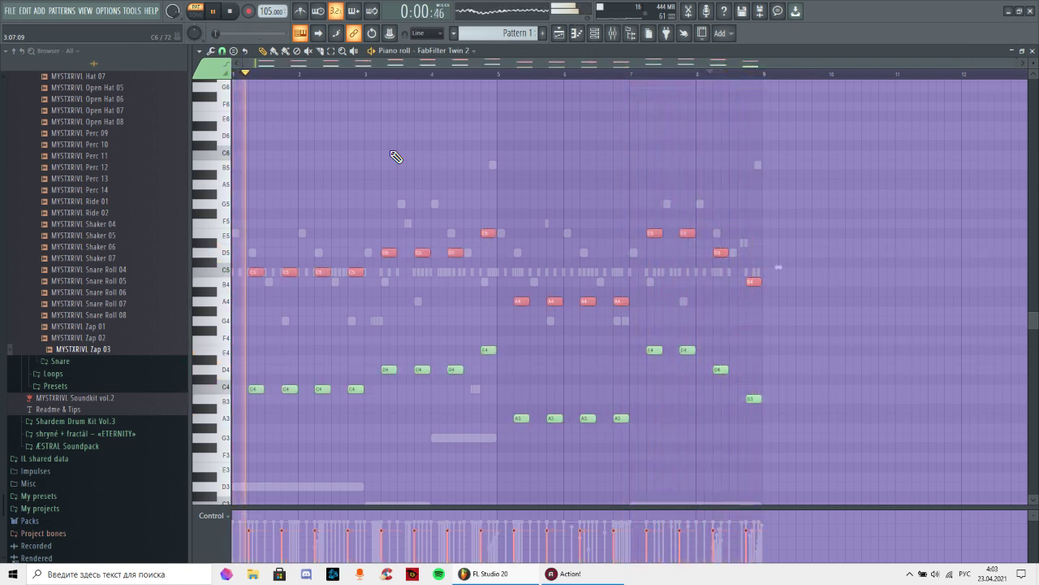
key("ctrl+d")
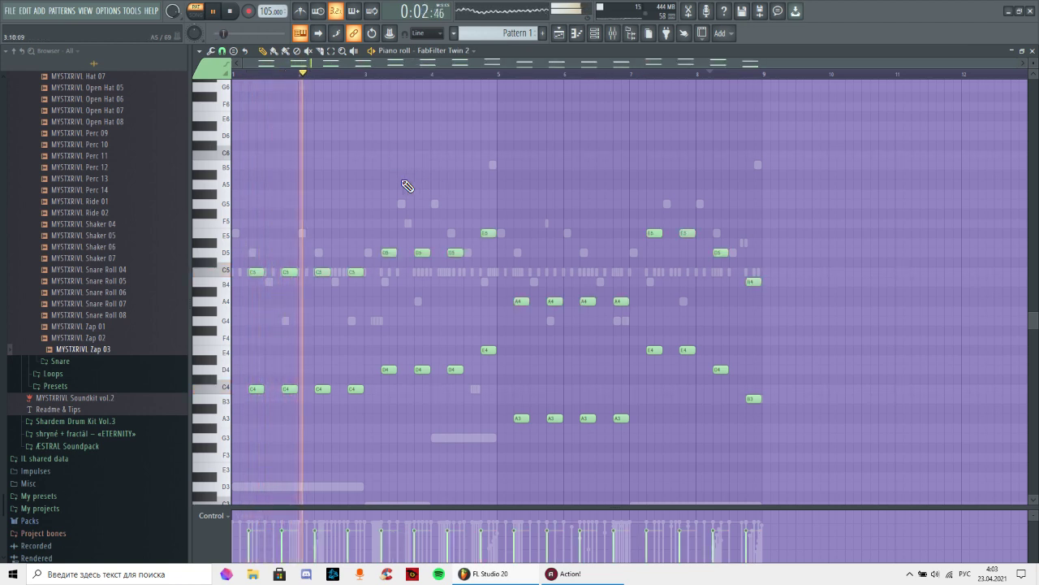
- Try a third layer of the pattern two octaves above the lowest one, starting on C6, and delete it
left_click_drag(241, 226, 501, 148)
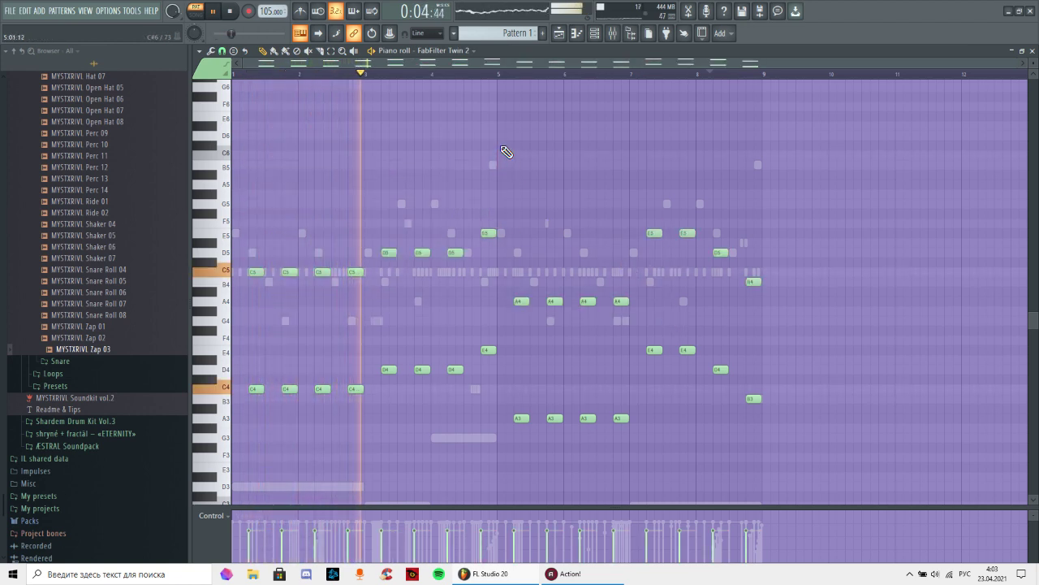
key("ctrl+v")
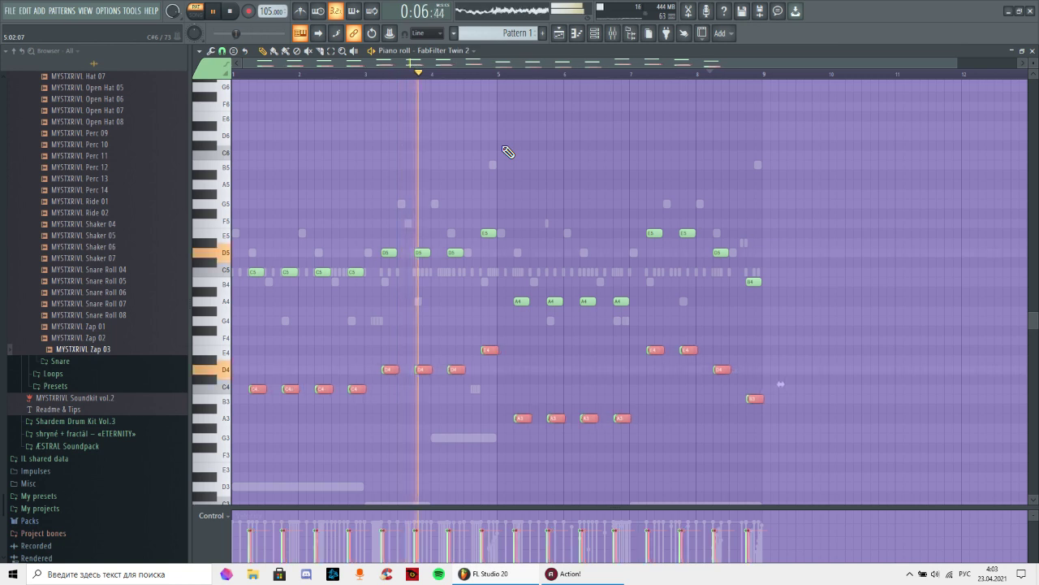
key("shift+Left")
key("ctrl+Up")
key("ctrl+Up")
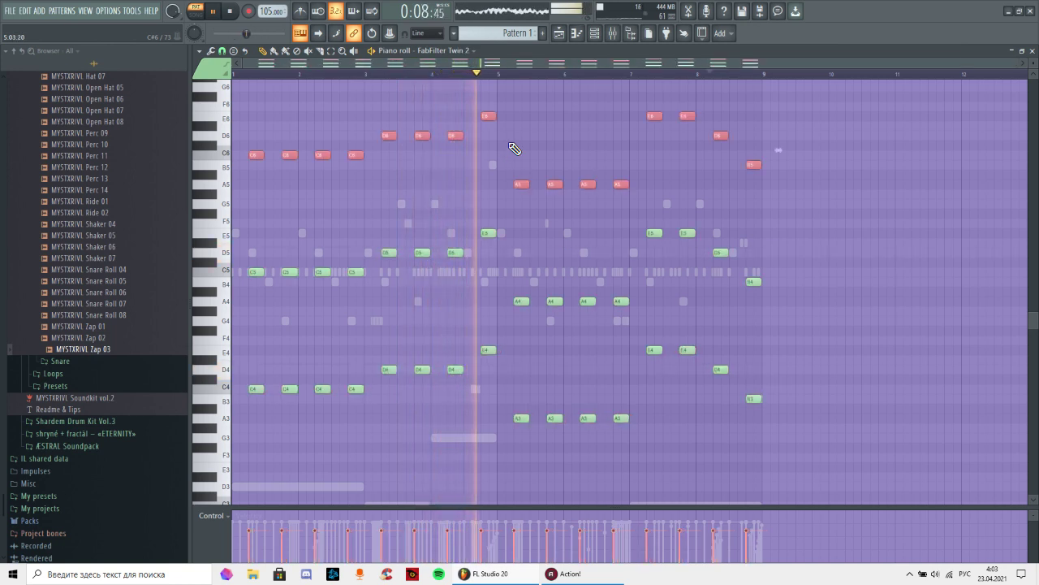
scroll(520, 152, "up", 3)
left_click(557, 158)
right_click(556, 158)
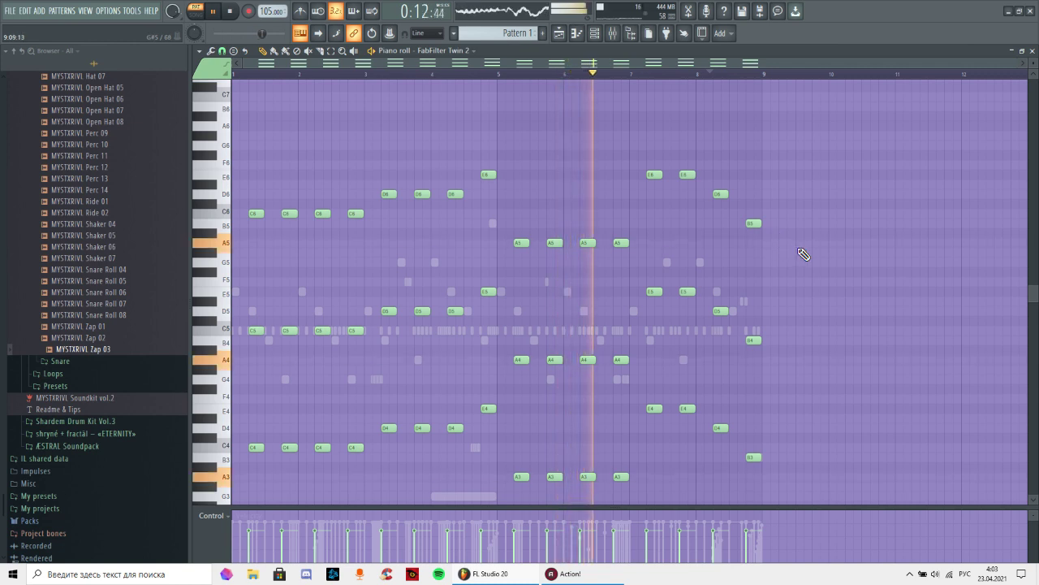
left_click_drag(801, 251, 12, 142)
key("Delete")
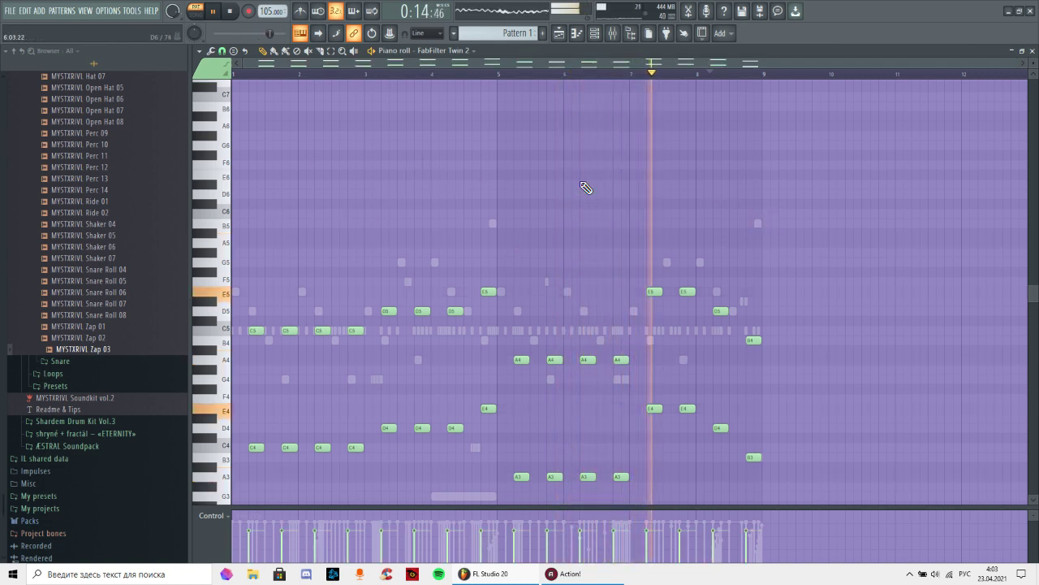
- Add a second Serum channel to the Channel rack
left_click(598, 35)
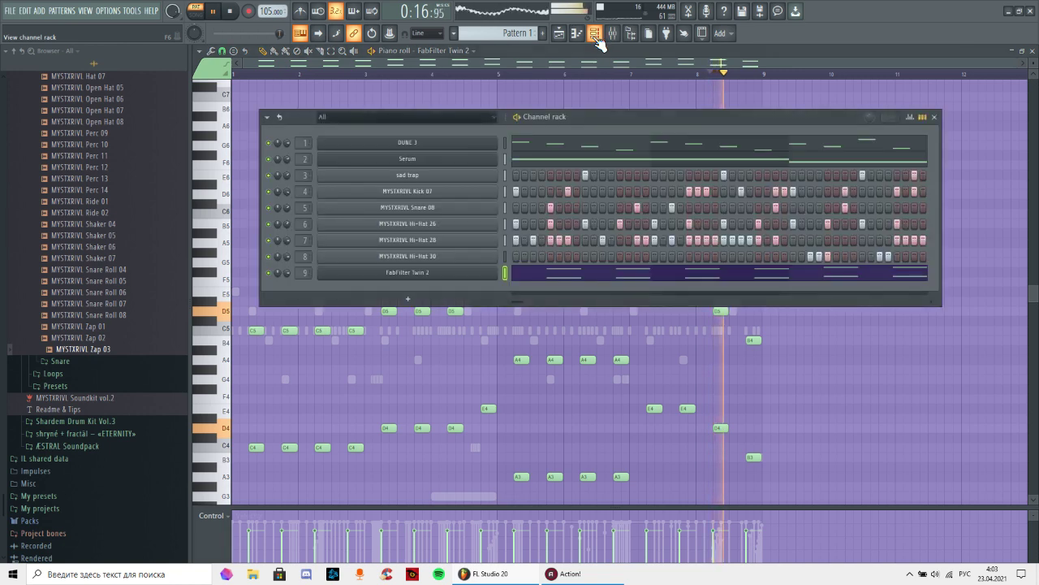
left_click(409, 301)
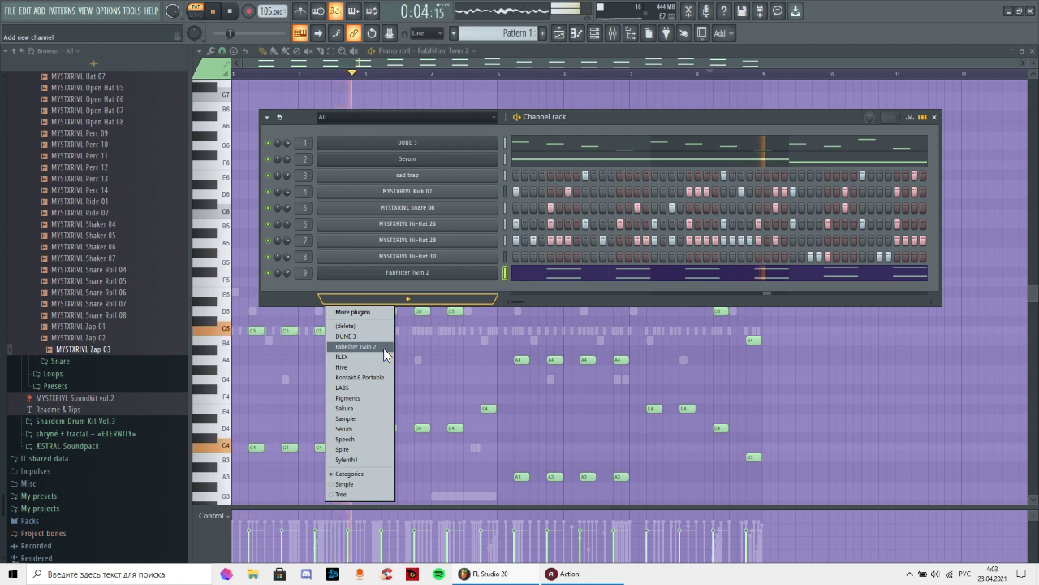
left_click(354, 427)
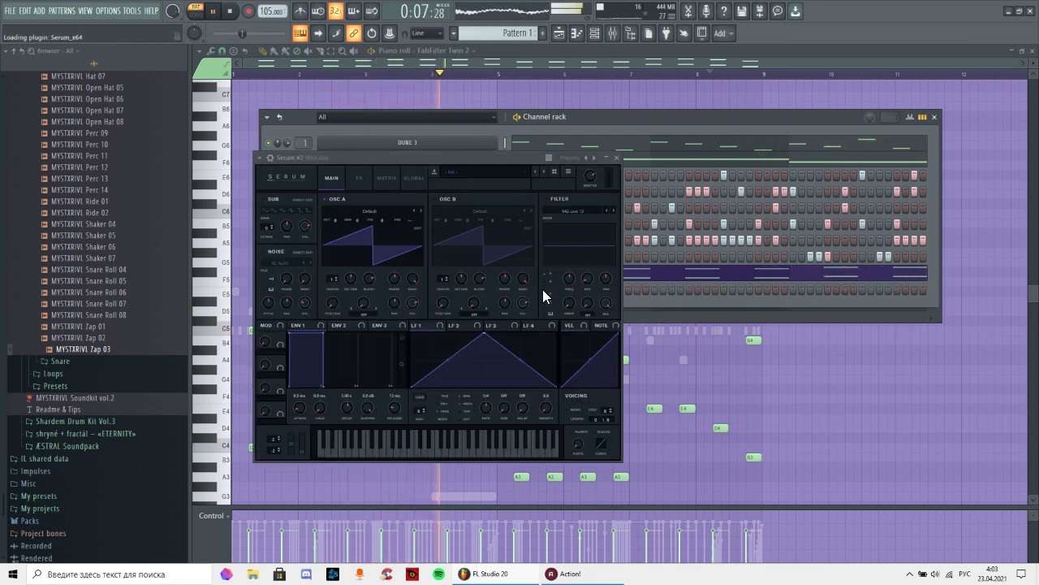
- Load the user preset "pluck [feel]" from the "my shit" bank into the new Serum and audition it
left_click(487, 175)
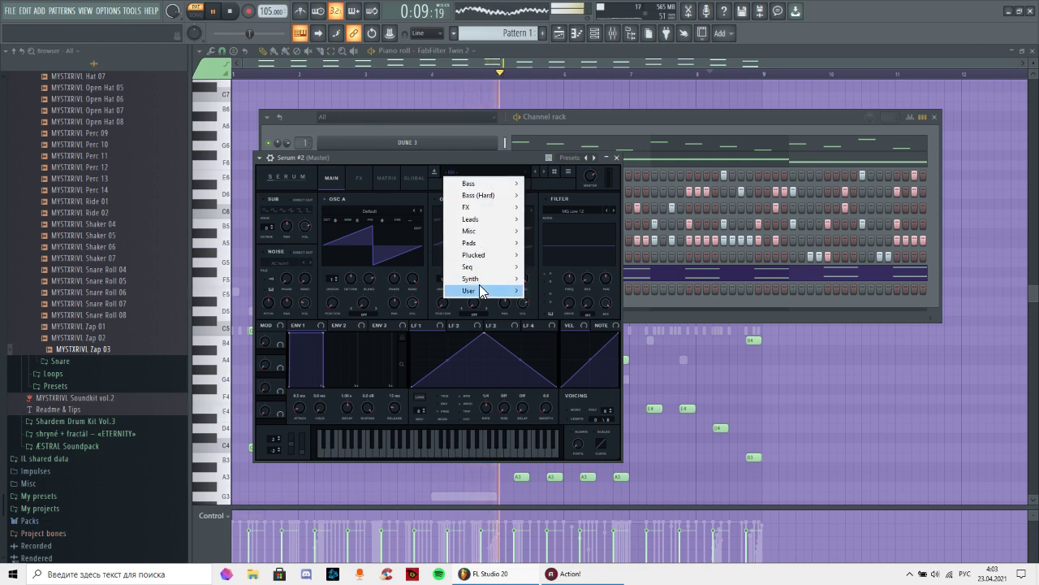
mouse_move(481, 292)
mouse_move(558, 398)
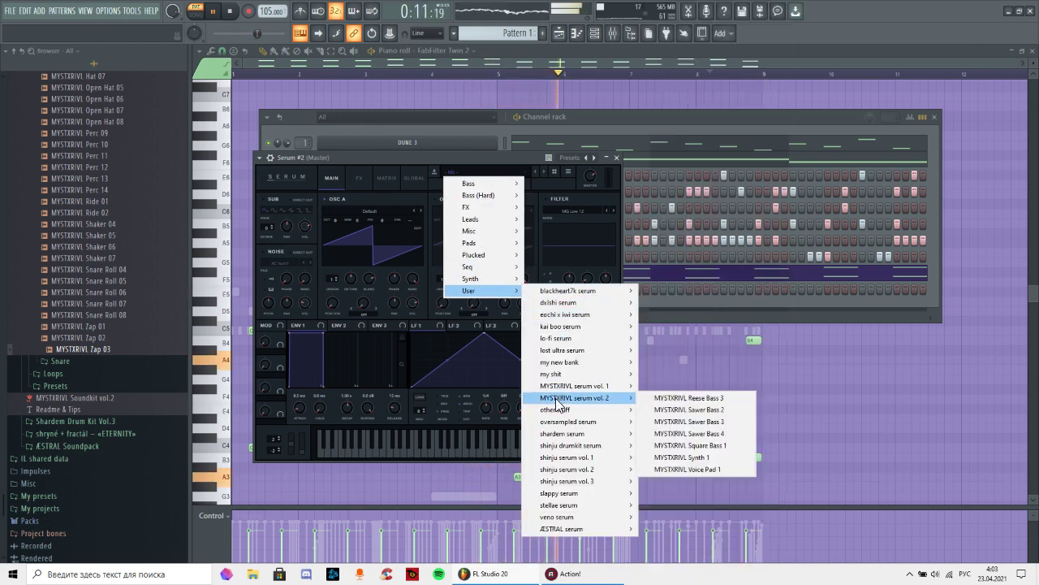
mouse_move(567, 375)
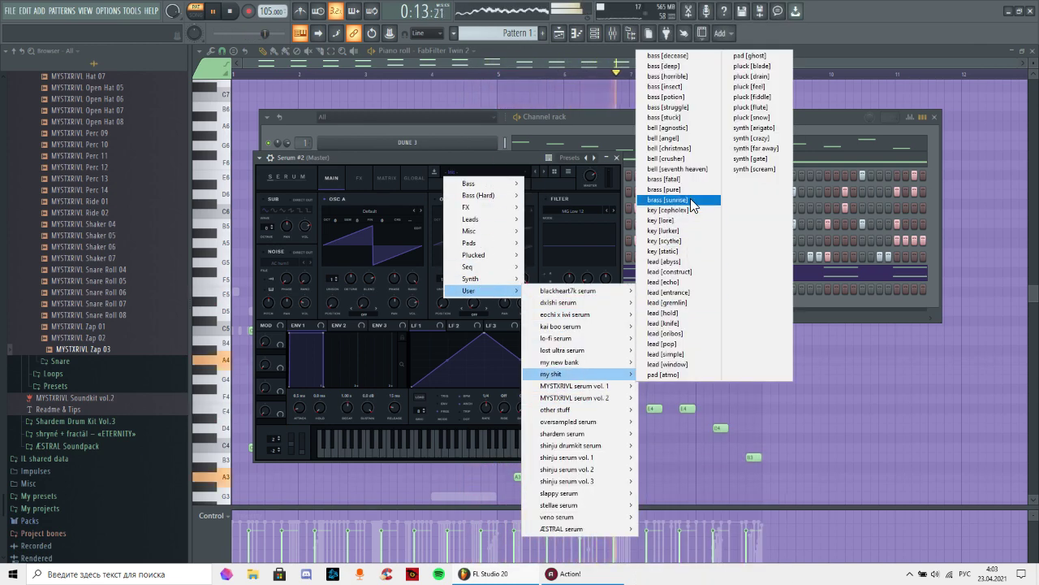
left_click(763, 87)
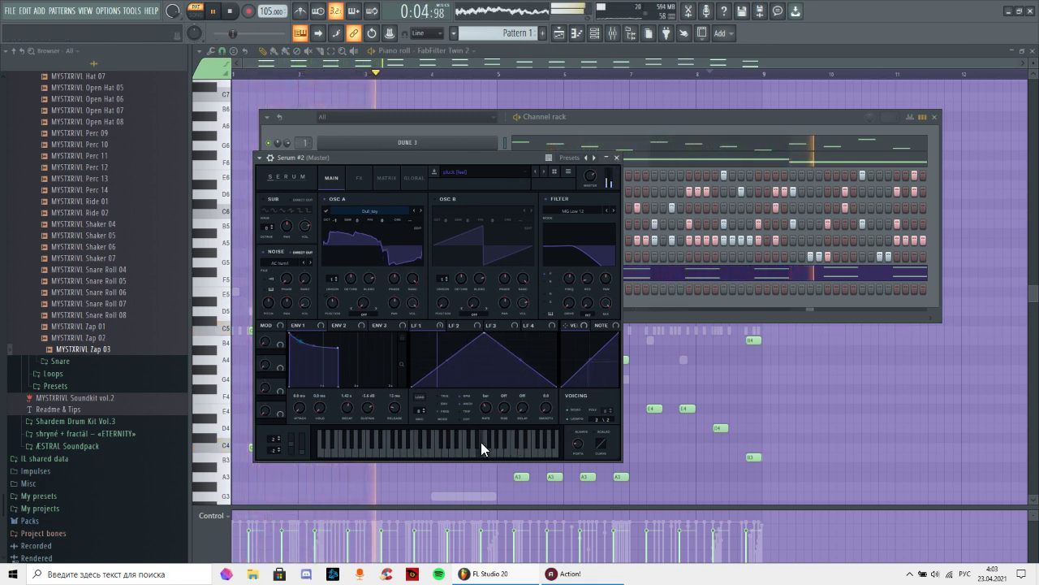
- Load the user preset "bell [seventh heaven]" from the "my shit" bank into Serum #2, audition it and close the plugin
left_click(493, 171)
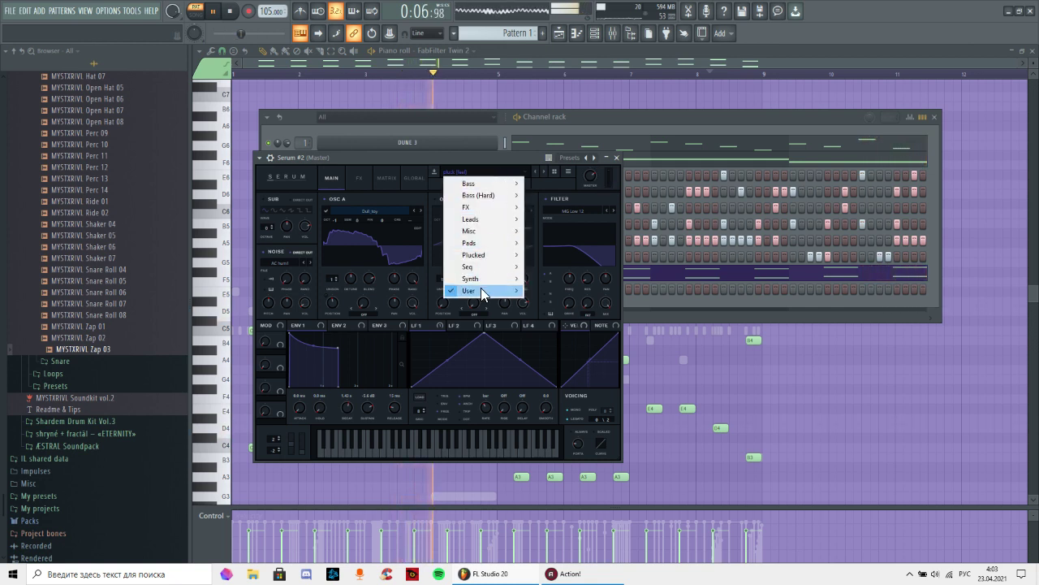
mouse_move(483, 292)
mouse_move(556, 371)
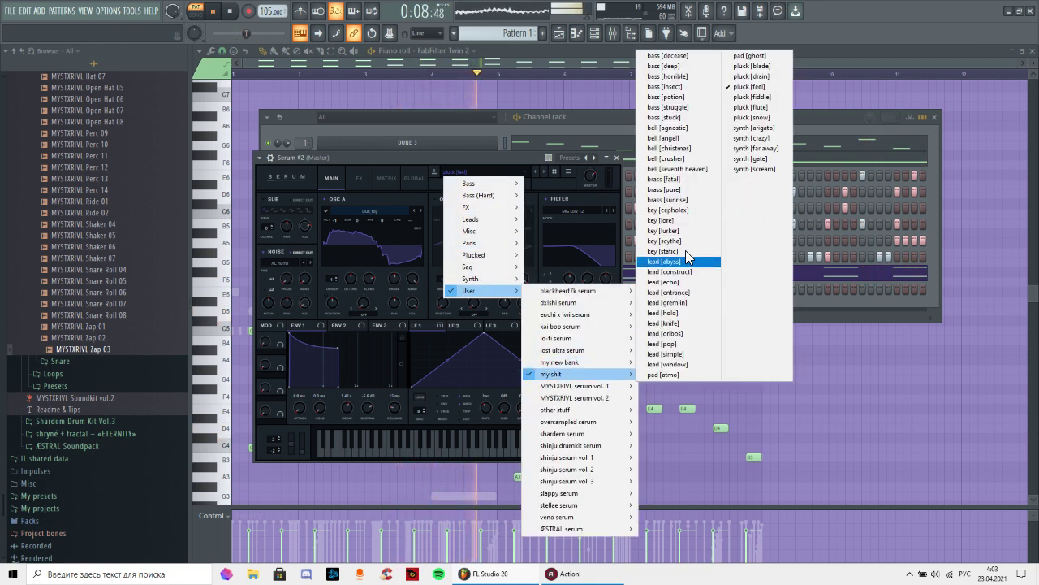
left_click(687, 169)
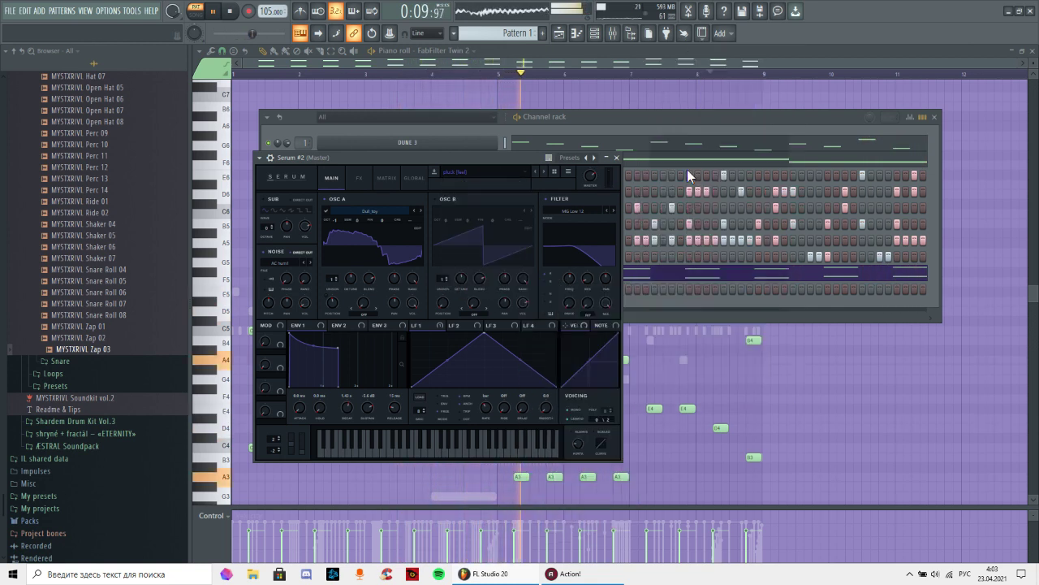
left_click(536, 172)
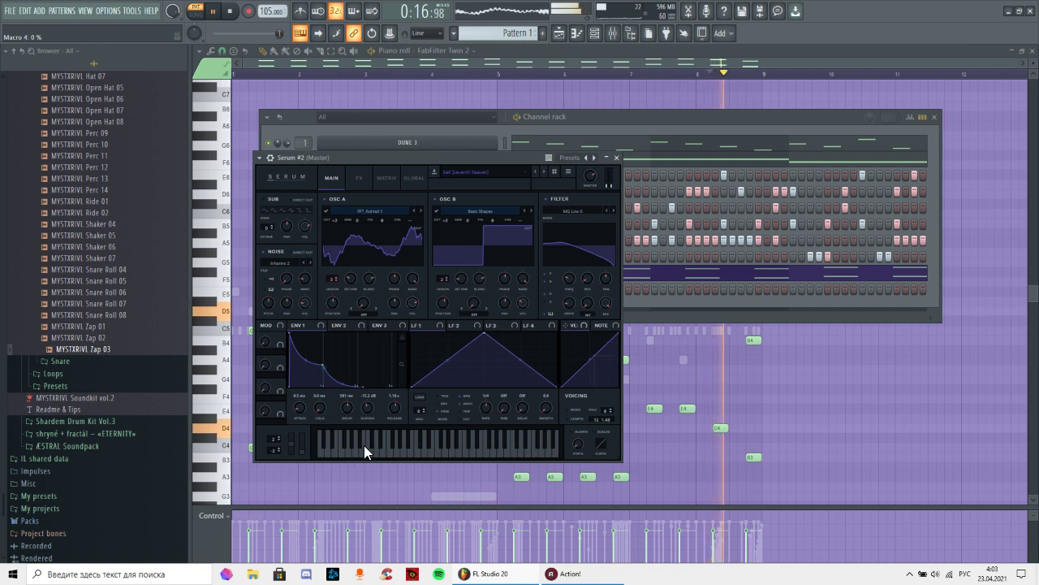
left_click(616, 157)
- Copy the DUNE 3 melody into the Serum #2 channel and transpose it down one octave in the piano roll
left_click(504, 142)
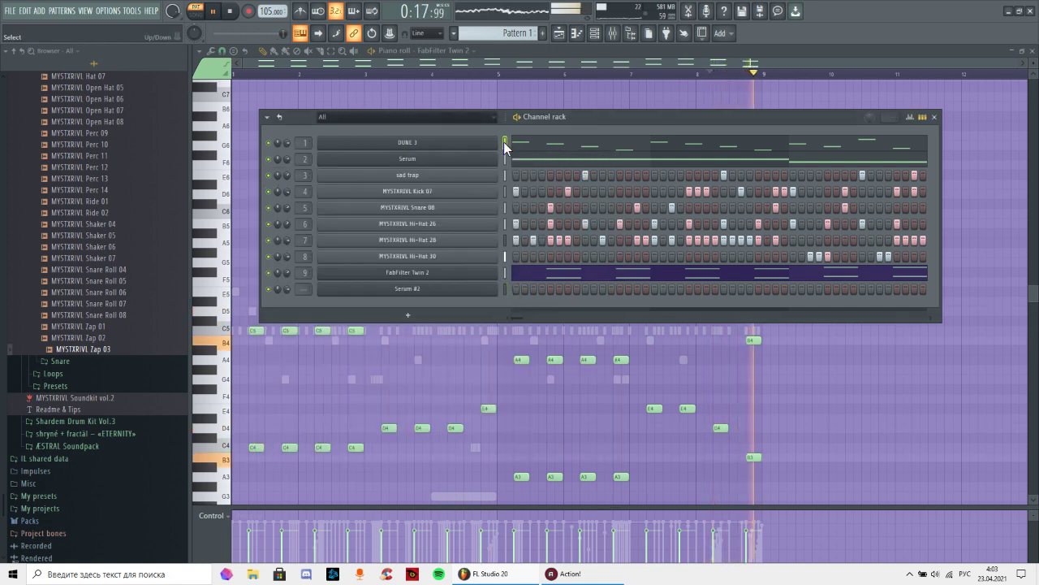
right_click(503, 288)
left_click(520, 289)
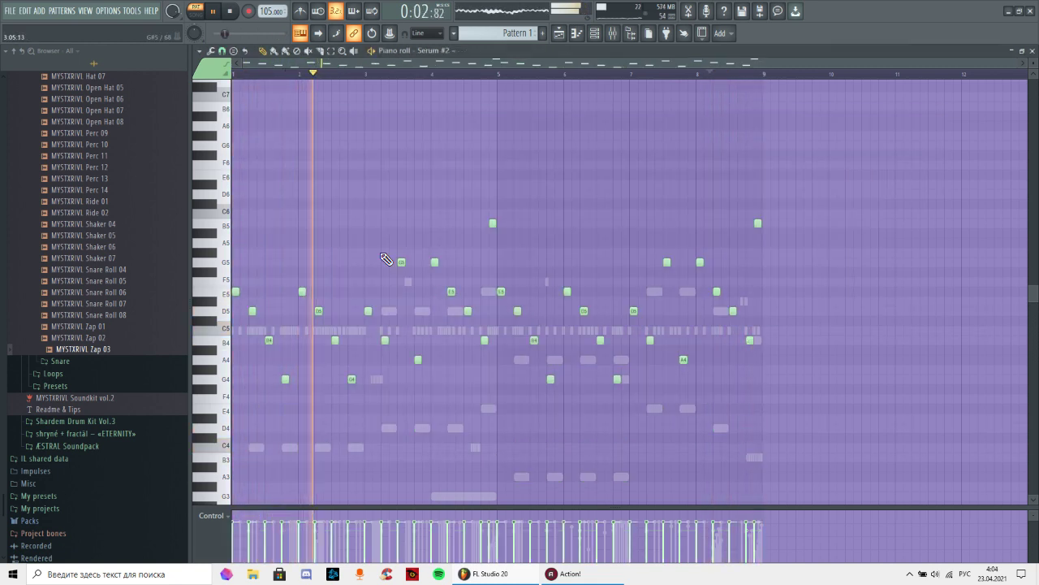
key("ctrl+Down")
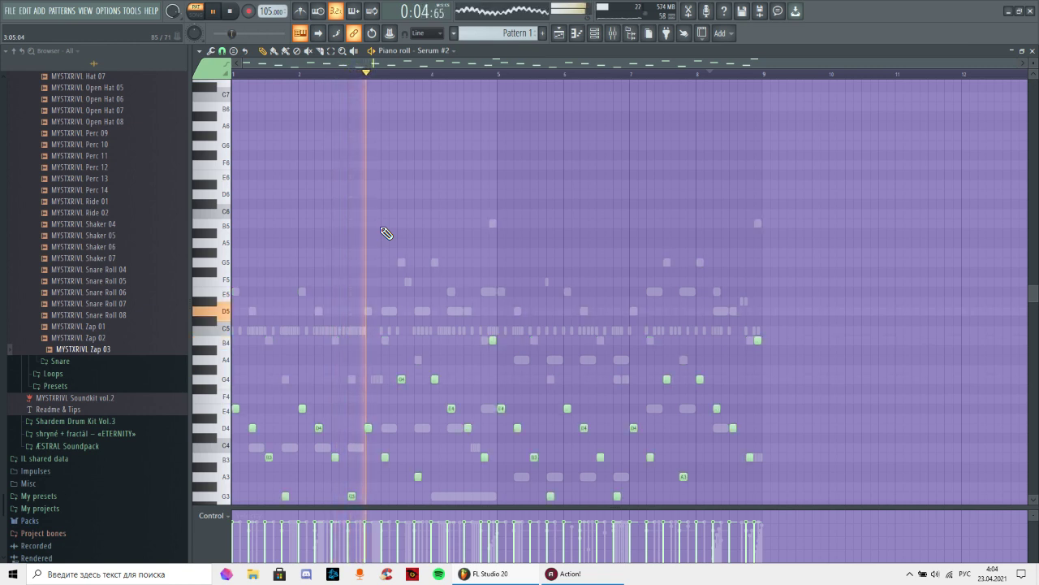
key("ctrl+Down")
- Shift the E4, D4, B3 and G3 notes of bars 1 and 2 in the Serum #2 pattern two steps later
scroll(378, 219, "down", 5)
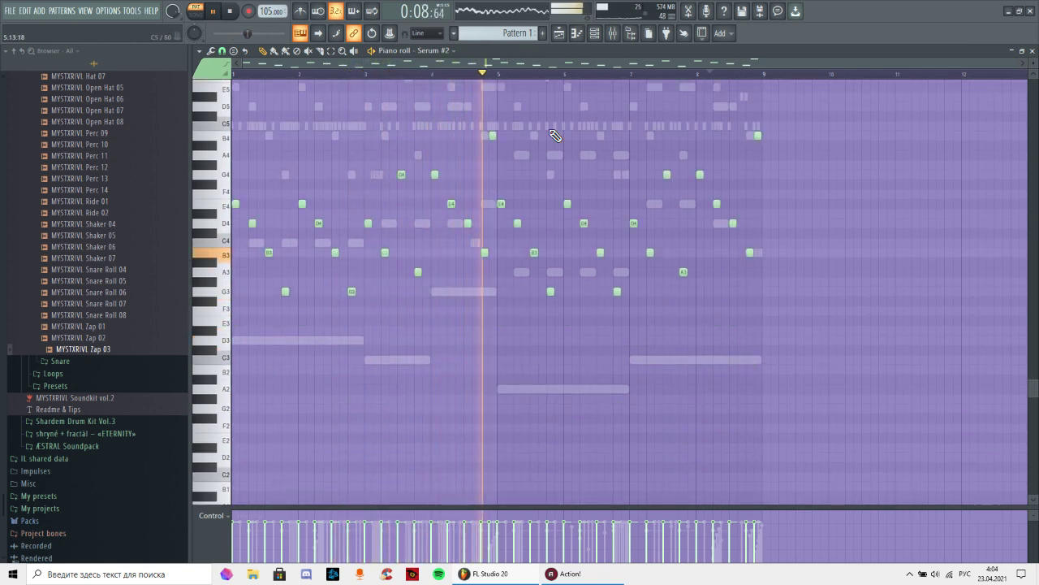
scroll(495, 159, "up", 1)
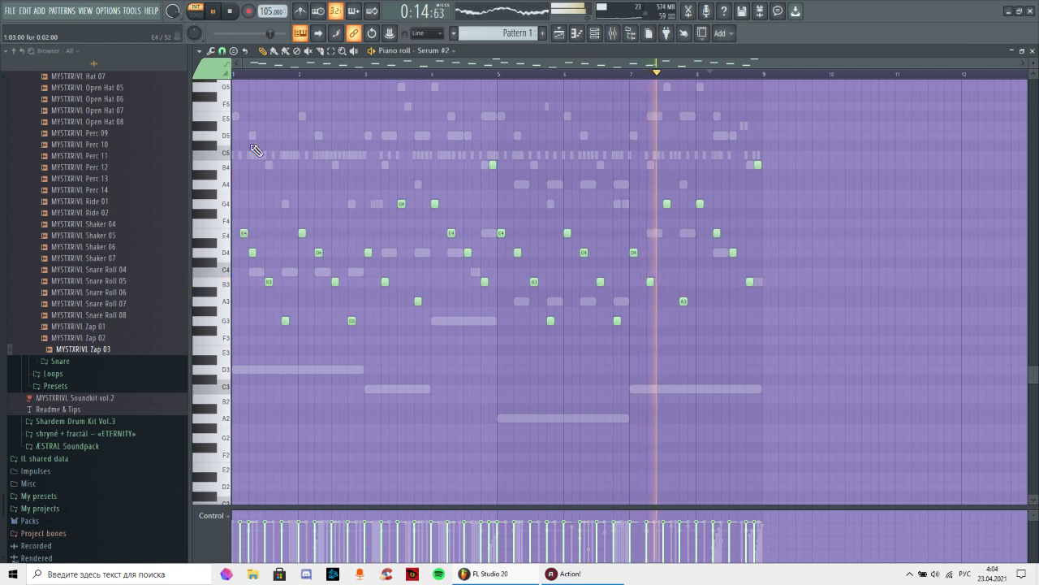
left_click(247, 74)
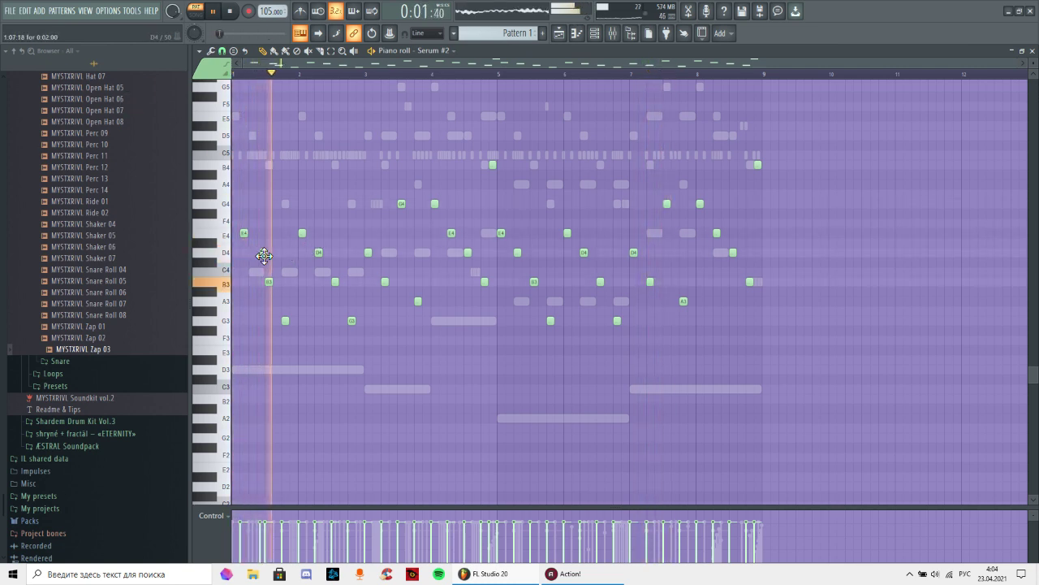
left_click_drag(287, 323, 294, 324)
left_click(295, 322)
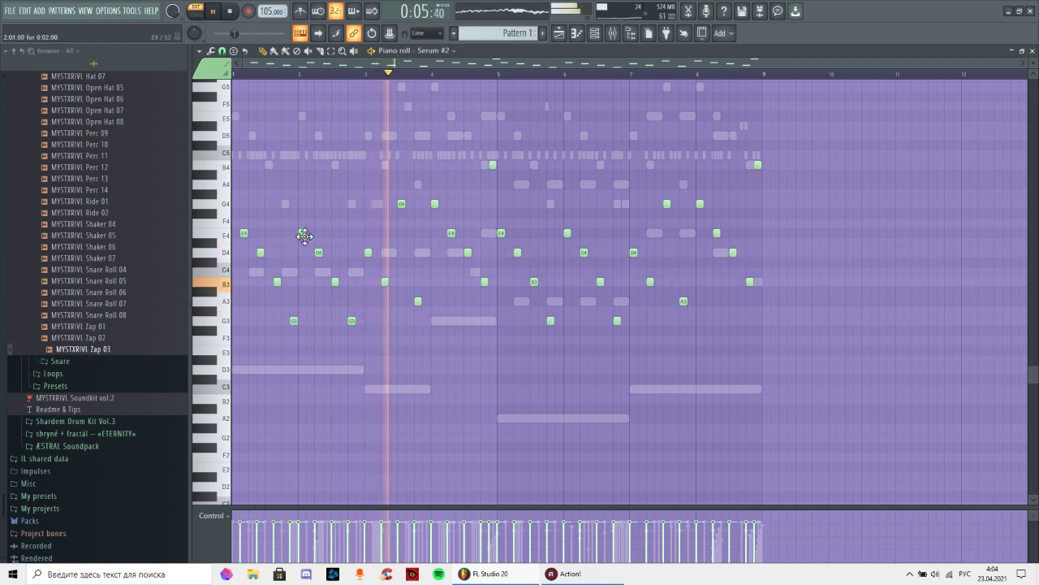
left_click_drag(302, 233, 311, 233)
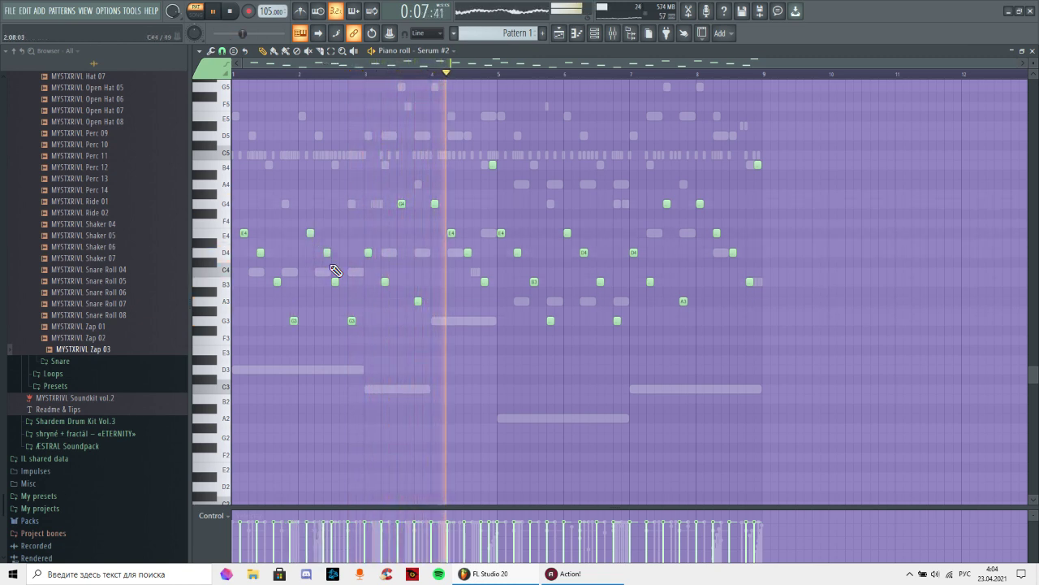
left_click_drag(335, 283, 344, 282)
right_click(353, 319)
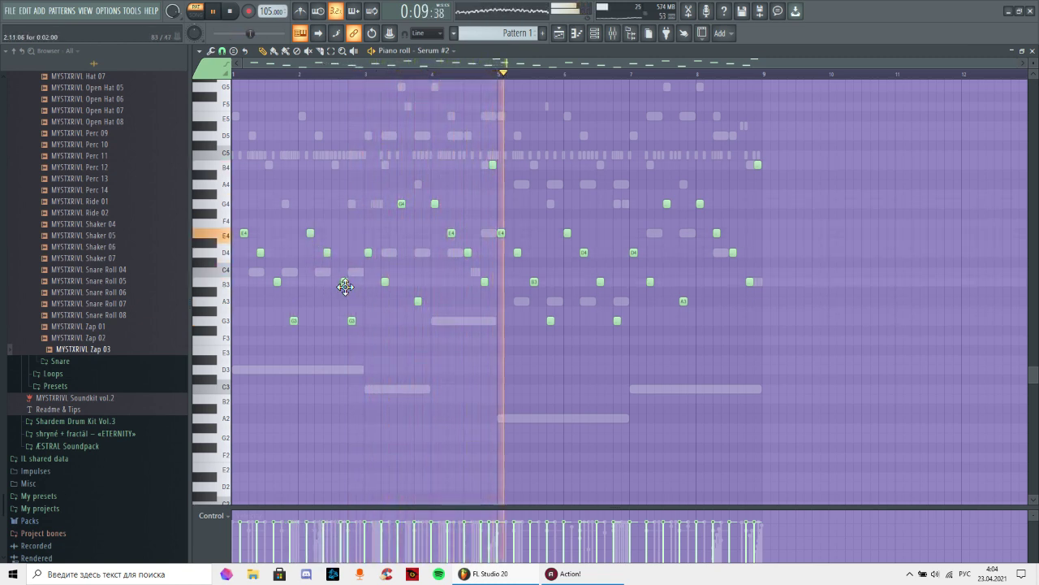
left_click(361, 322)
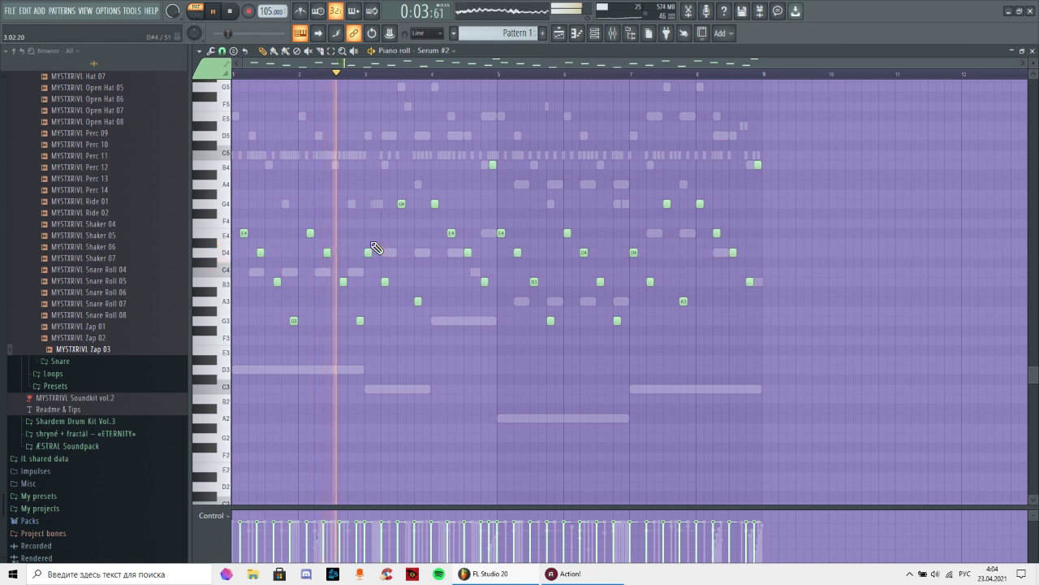
- Shift the D4, B3, G4 and A3 notes of bar 3 two steps later
left_click_drag(370, 253, 394, 285)
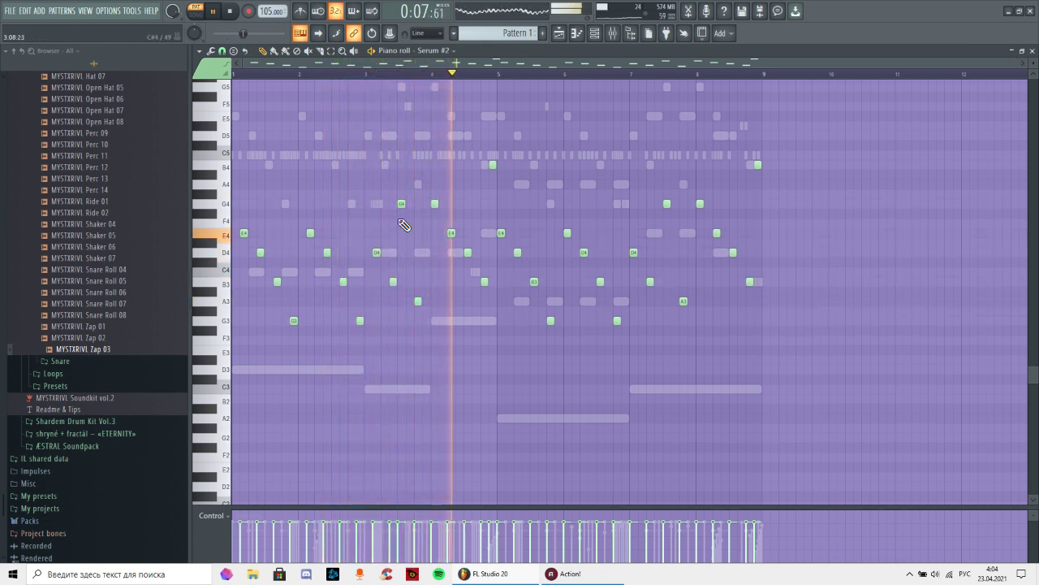
left_click_drag(401, 204, 412, 205)
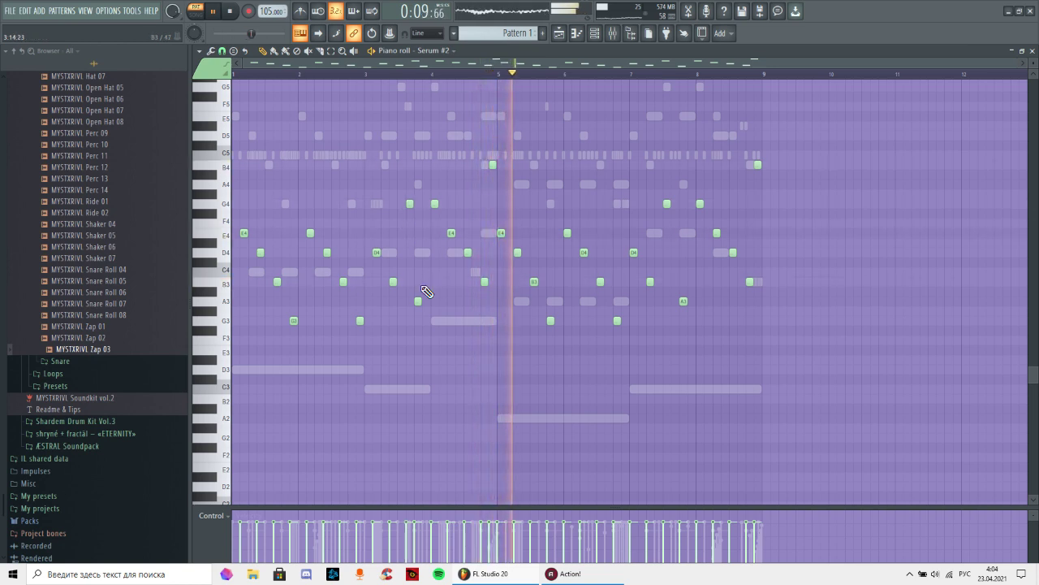
left_click_drag(418, 302, 428, 302)
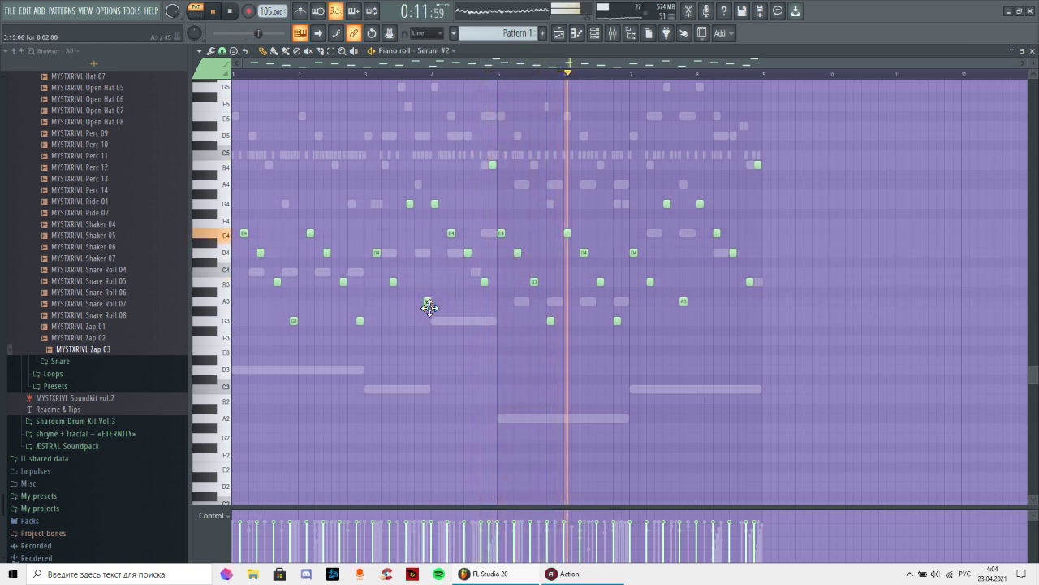
scroll(428, 205, "up", 2)
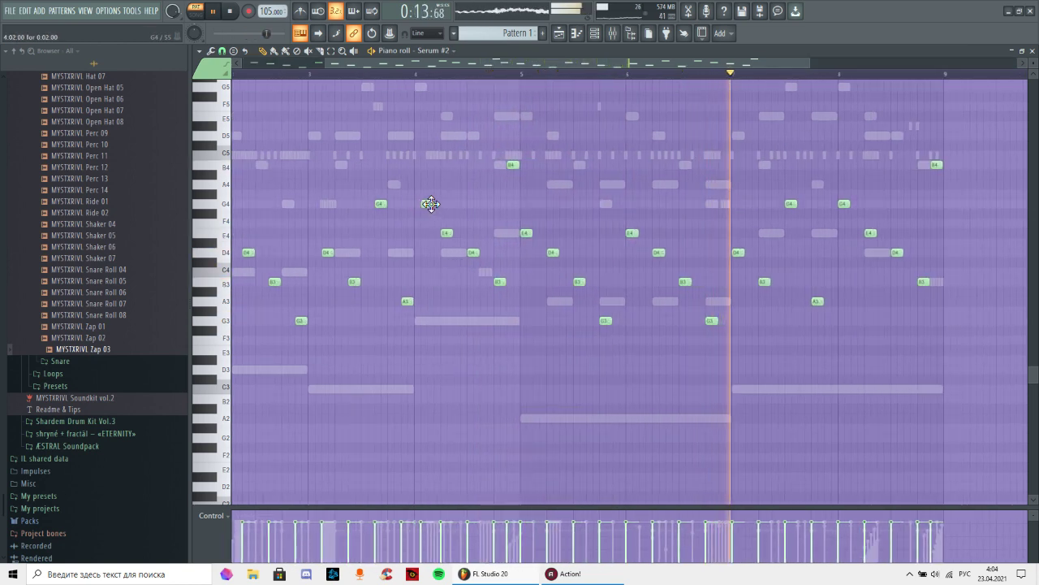
- Shift the G4, E4, D4 and B3 notes of bar 4 two steps later and remove the bar's final B4 note
left_click_drag(428, 204, 485, 257)
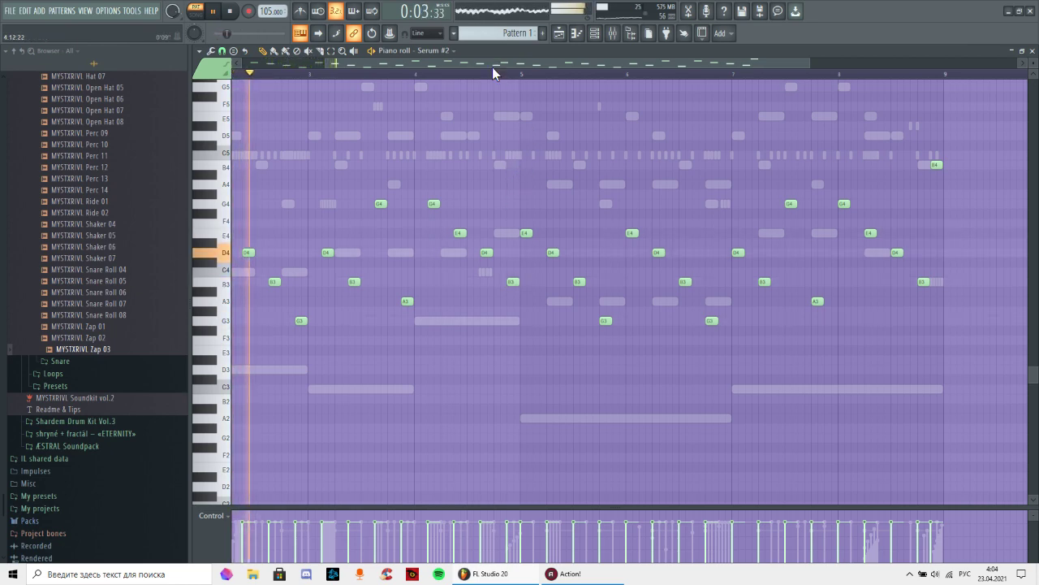
scroll(495, 74, "down", 2)
scroll(495, 74, "up", 3)
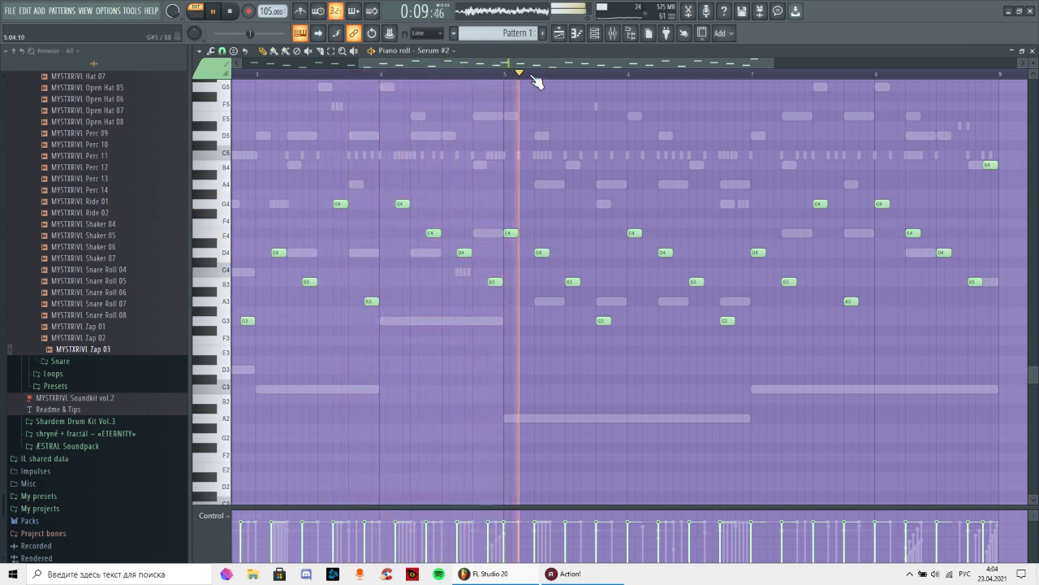
- Replace the Serum #2 notes in bars 5 to 8 with a duplicate of the melody in bars 1 to 4
scroll(536, 75, "down", 4)
left_click_drag(761, 446, 501, 82)
key("Delete")
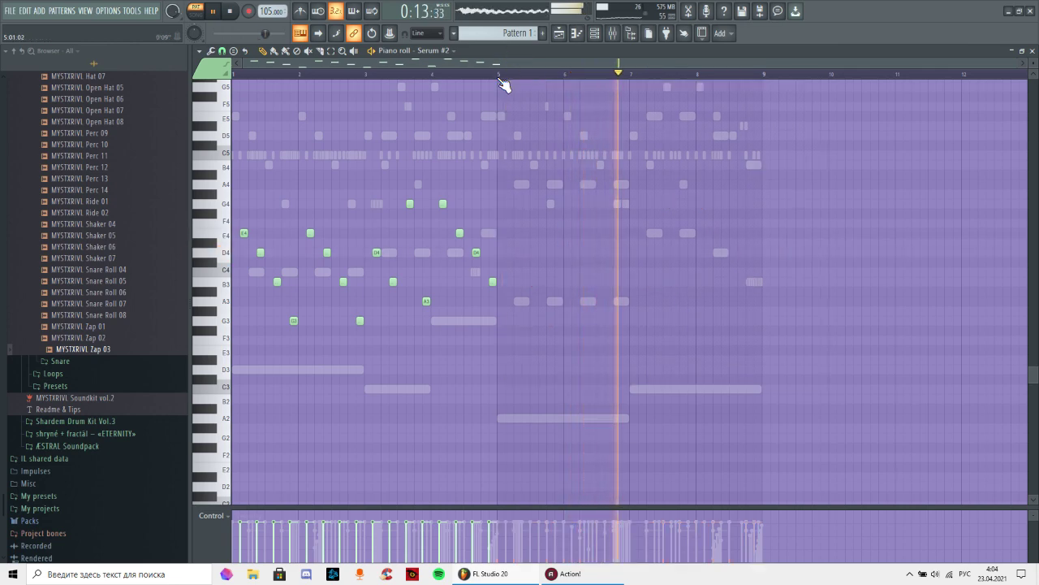
key("ctrl+a")
key("ctrl+b")
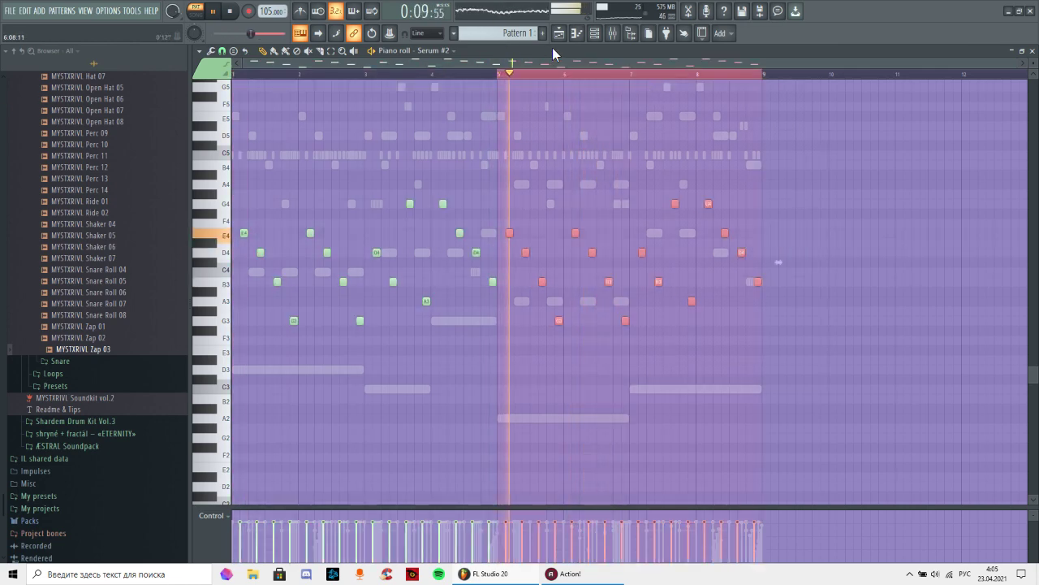
- Open the Serum #2 plugin and audition the preceding bell presets, trying oscillator B at +1 octave
left_click(595, 34)
left_click(440, 291)
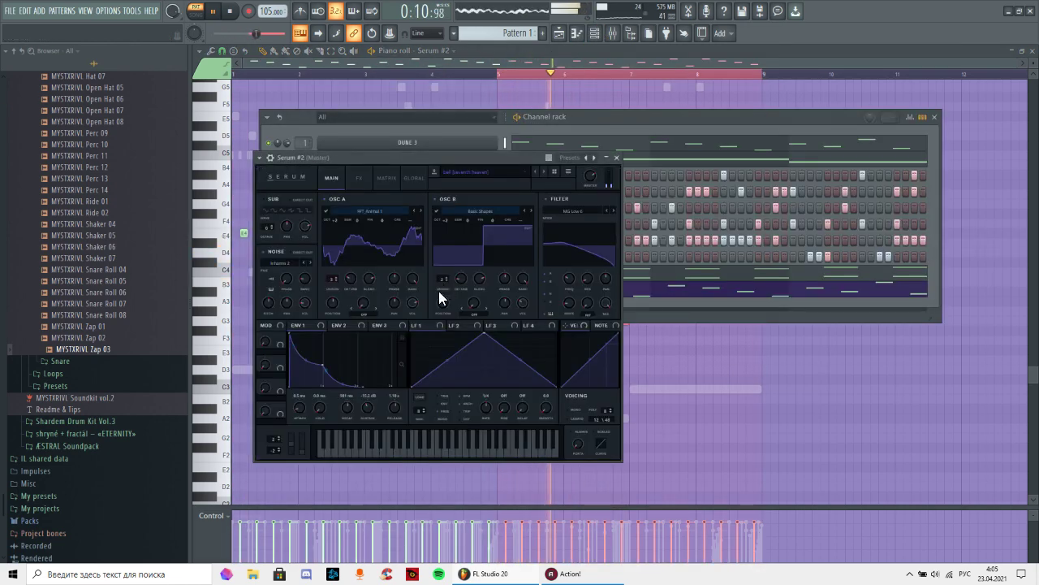
left_click(548, 173)
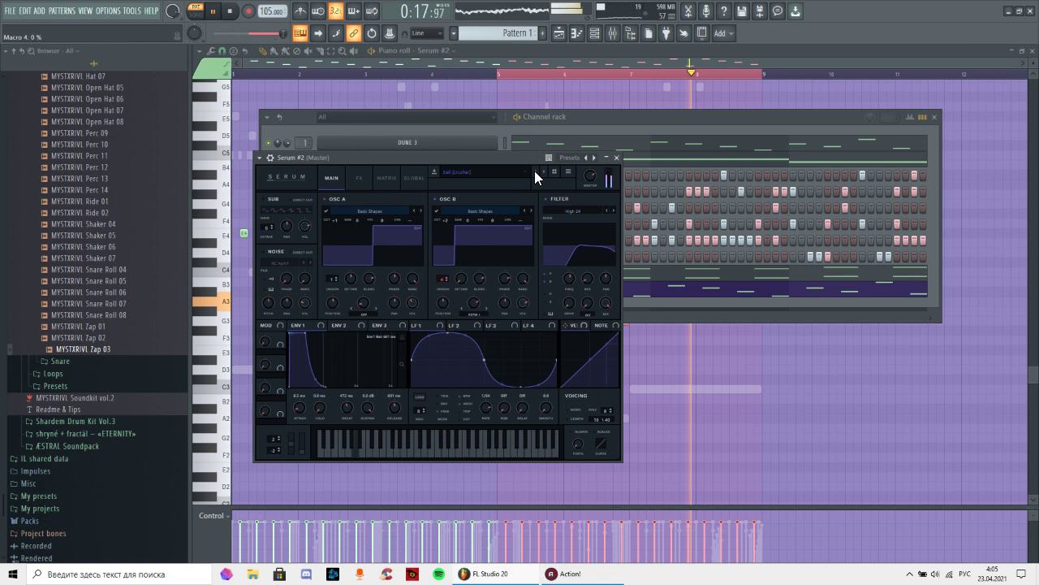
left_click(534, 171)
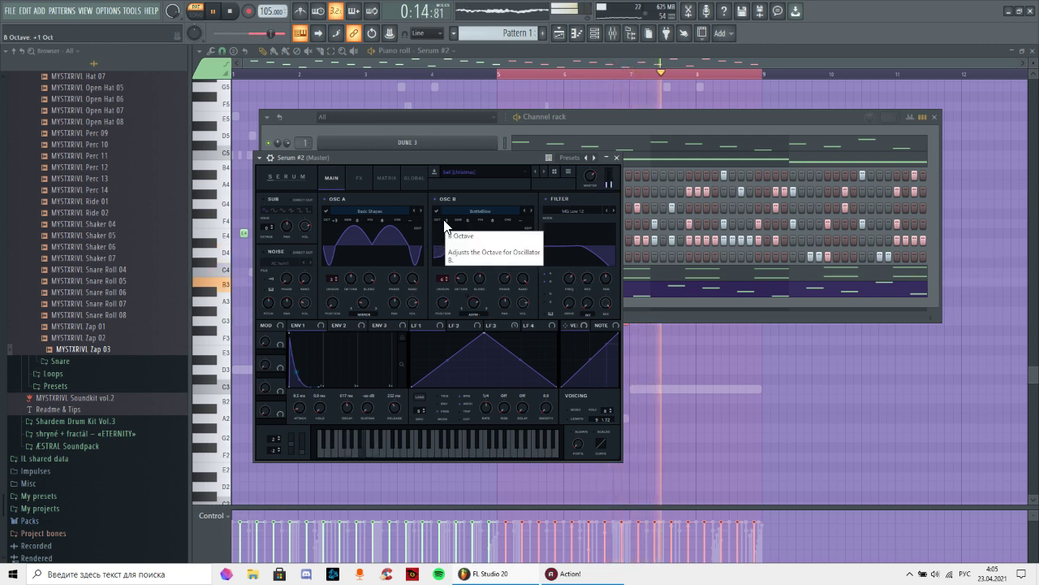
left_click_drag(445, 221, 445, 229)
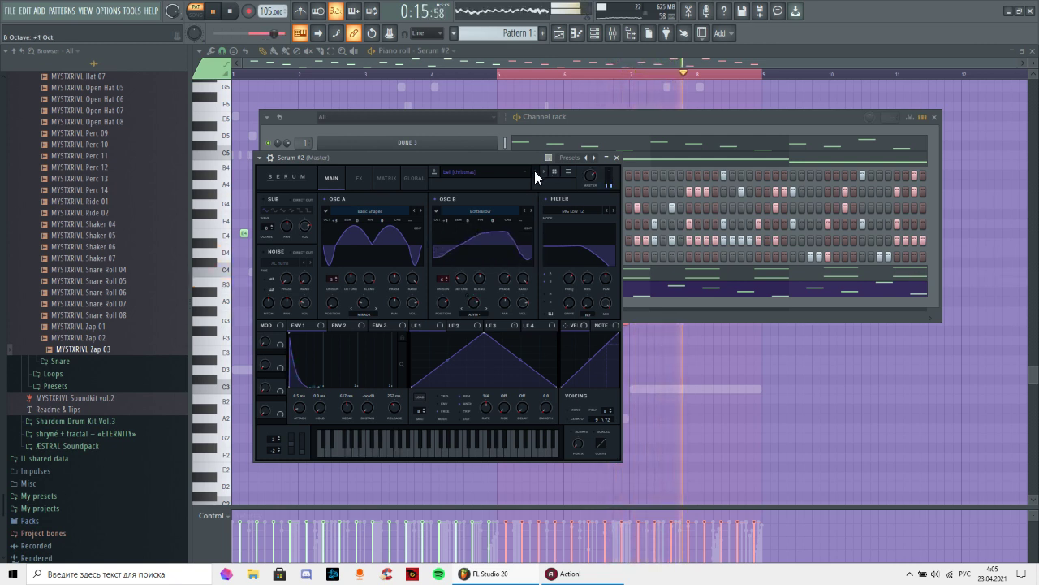
left_click(534, 170)
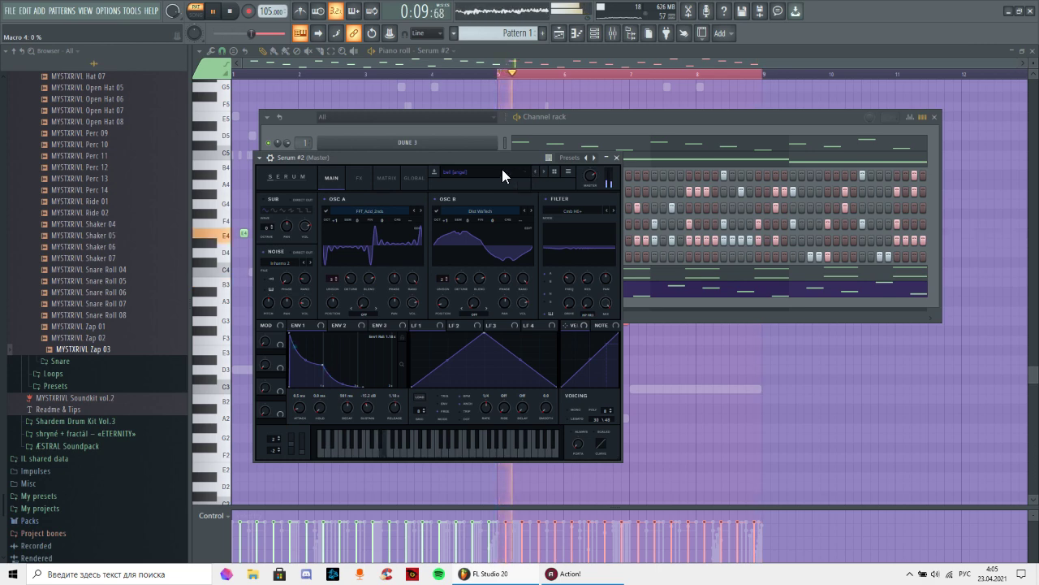
- Load the user preset "PL Sadness" from the "shardem serum" bank into Serum #2
left_click(503, 172)
mouse_move(505, 294)
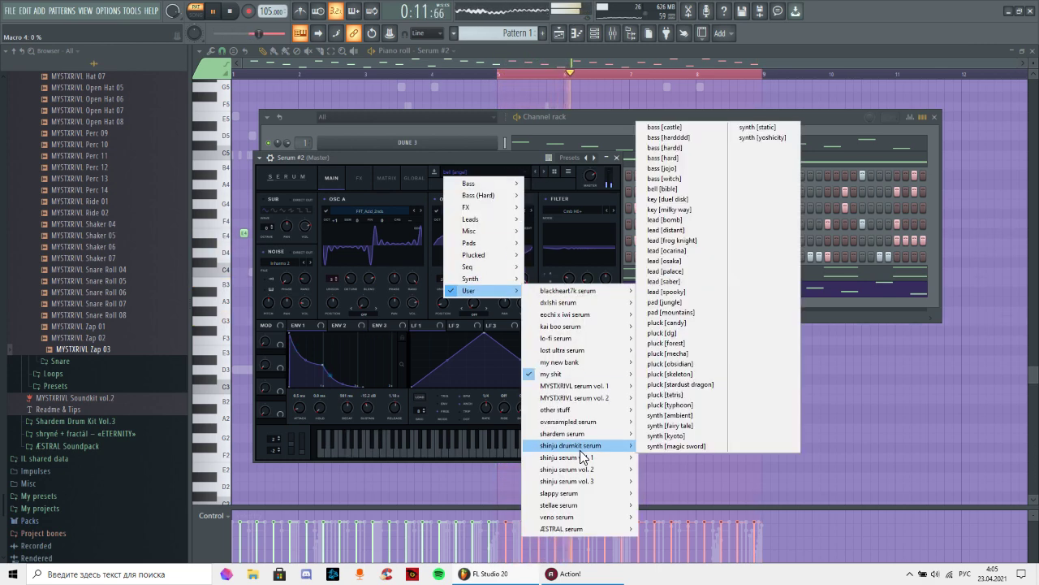
mouse_move(574, 433)
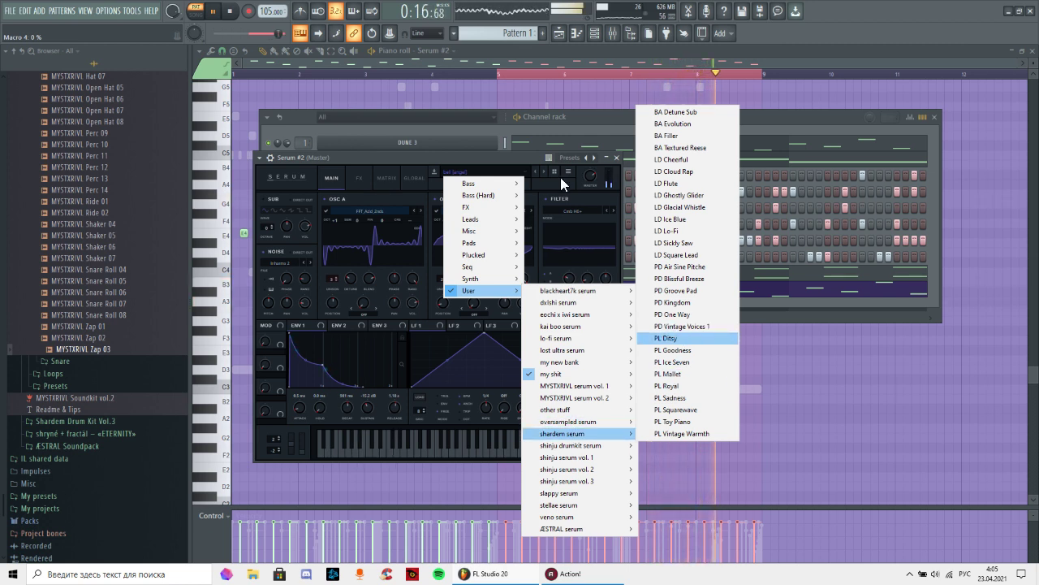
left_click(516, 172)
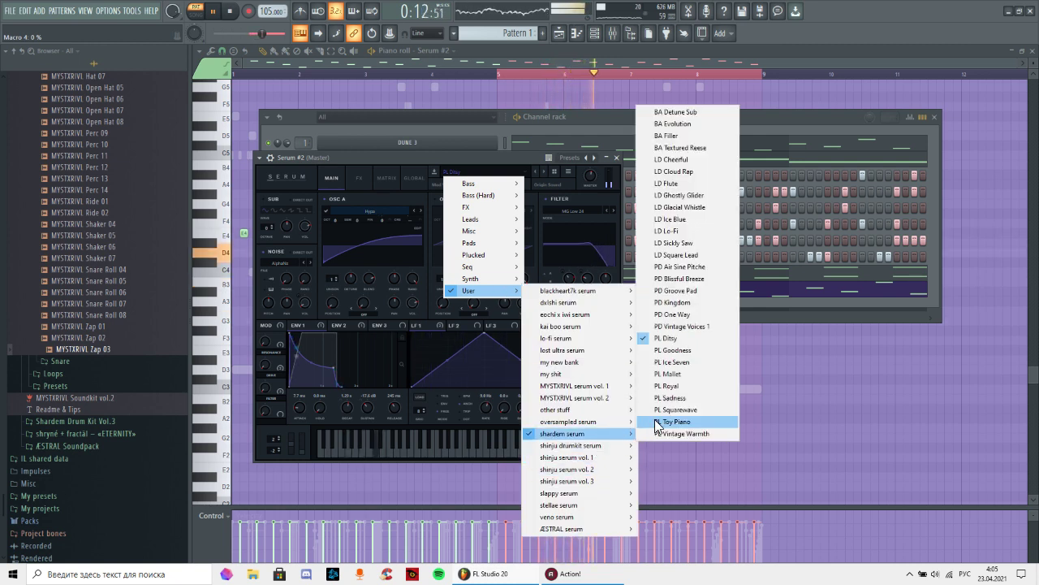
key("Return")
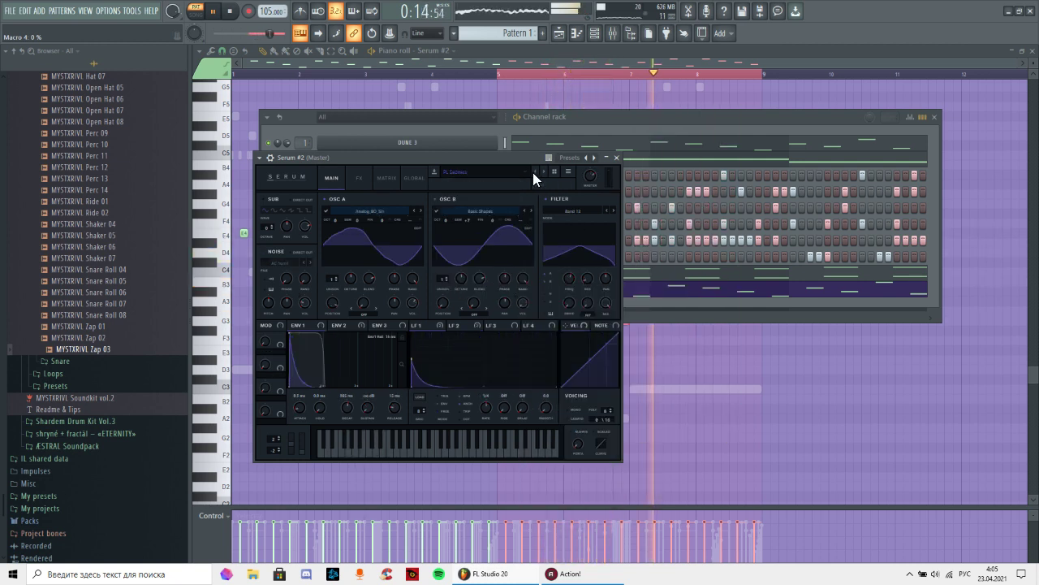
- Set oscillator A to +2 octaves, raise oscillator B's octave as well and close Serum #2
scroll(336, 219, "up", 1)
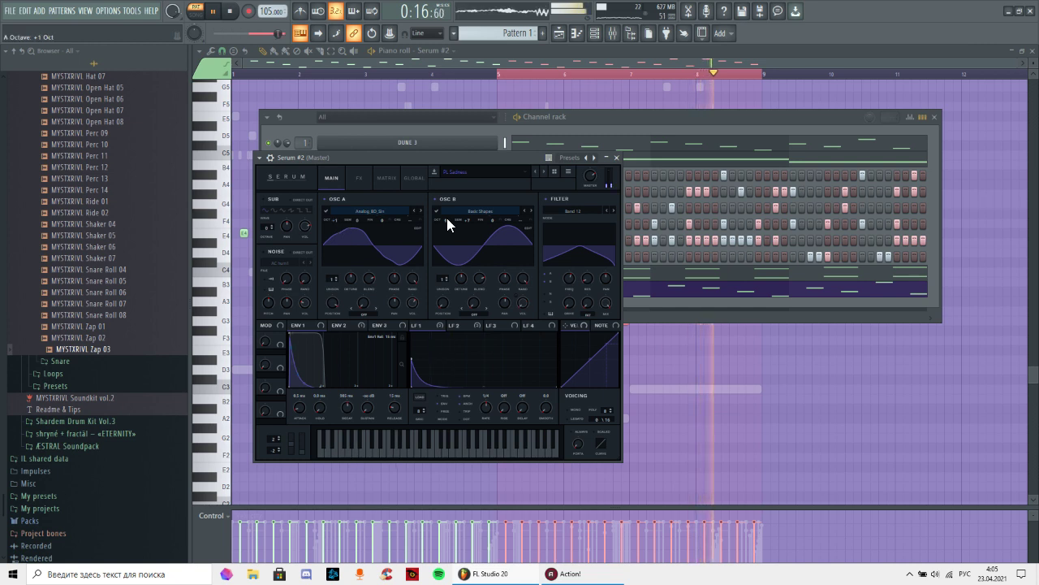
scroll(447, 219, "up", 2)
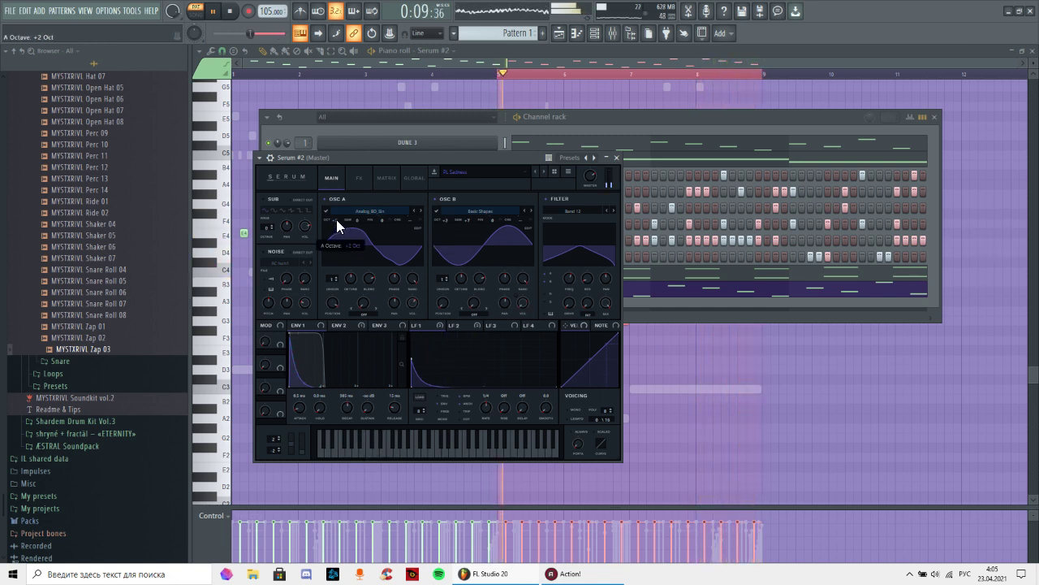
left_click_drag(336, 219, 337, 214)
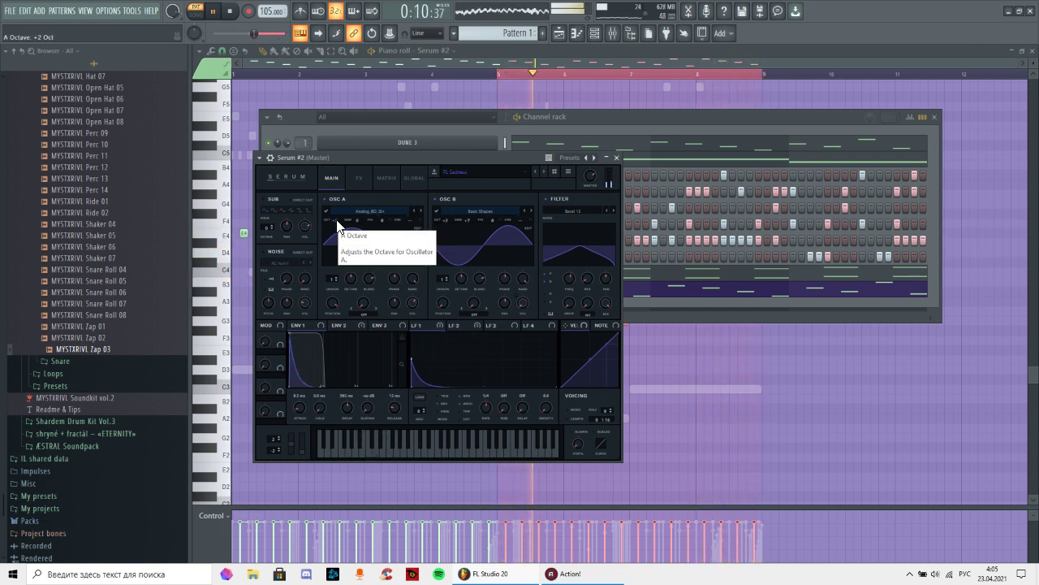
left_click(616, 157)
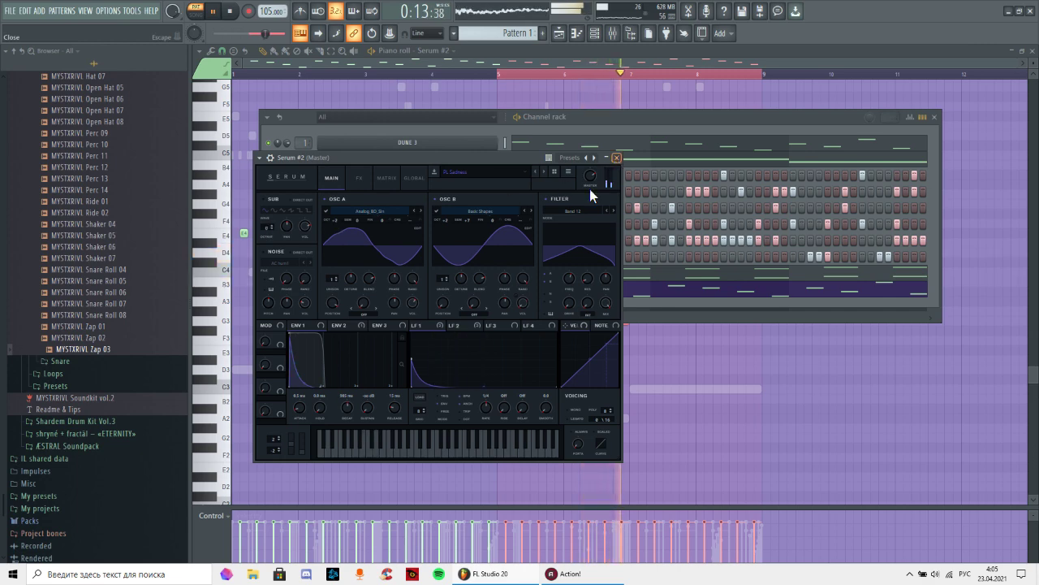
- Add Fruity Parametric EQ 2 to slot 3 of the Serum #2 mixer track, narrowing it to the mids with a low-pass at about 1861 Hz
key("F9")
key("F6")
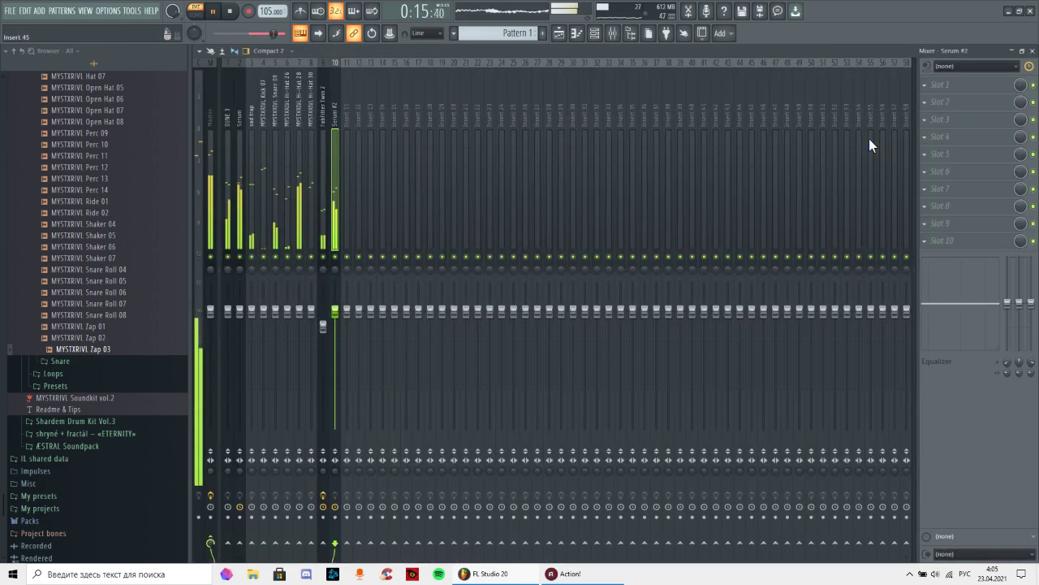
left_click(940, 121)
left_click(706, 371)
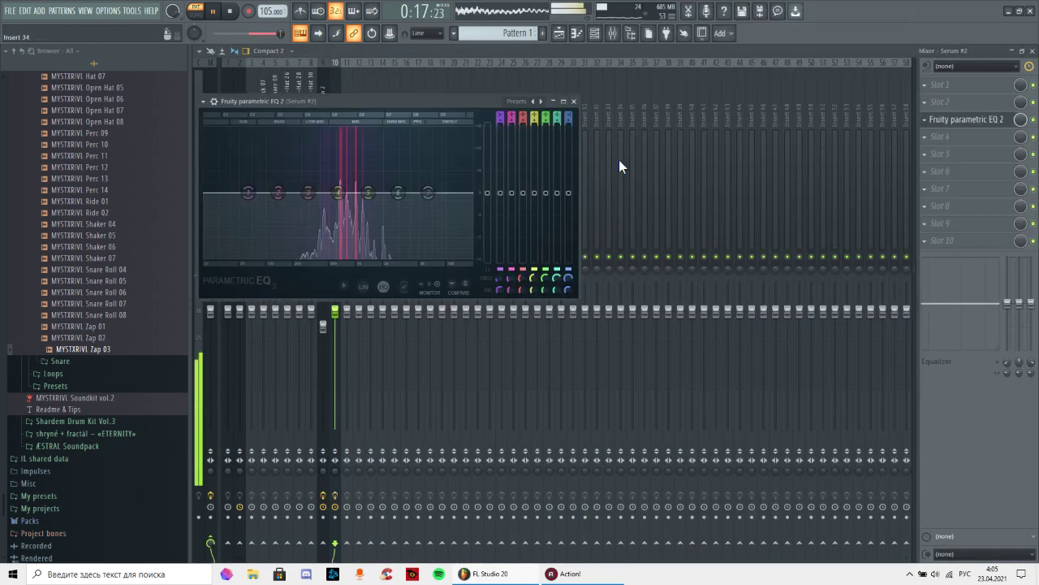
left_click(538, 102)
left_click_drag(269, 193, 328, 193)
left_click_drag(472, 193, 380, 193)
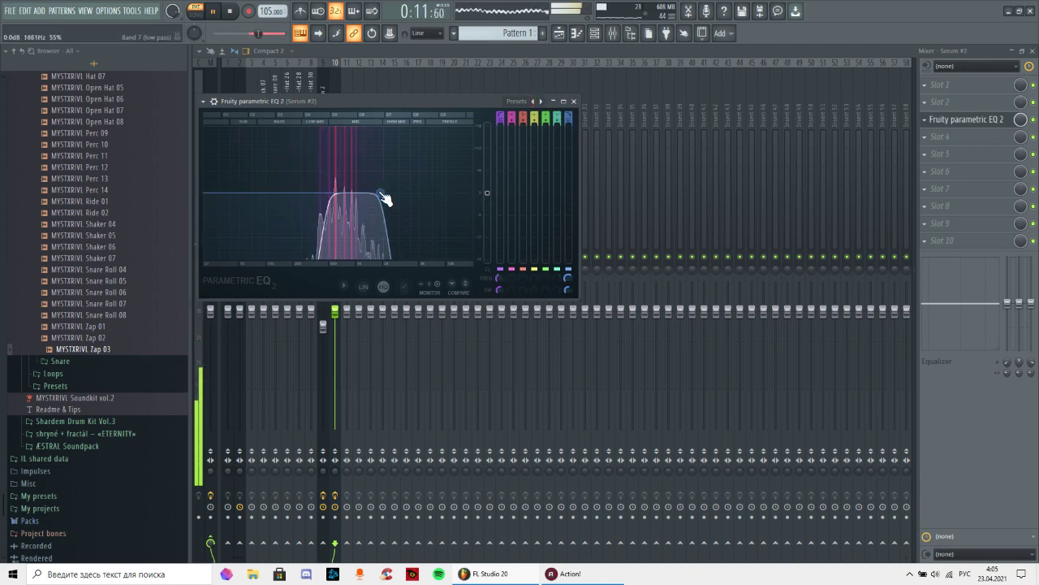
left_click(573, 101)
- Add ValhallaVintageVerb to slot 4 of the Serum #2 track with 16% mix, 1210 Hz low cut and 19140 Hz high cut
left_click(942, 138)
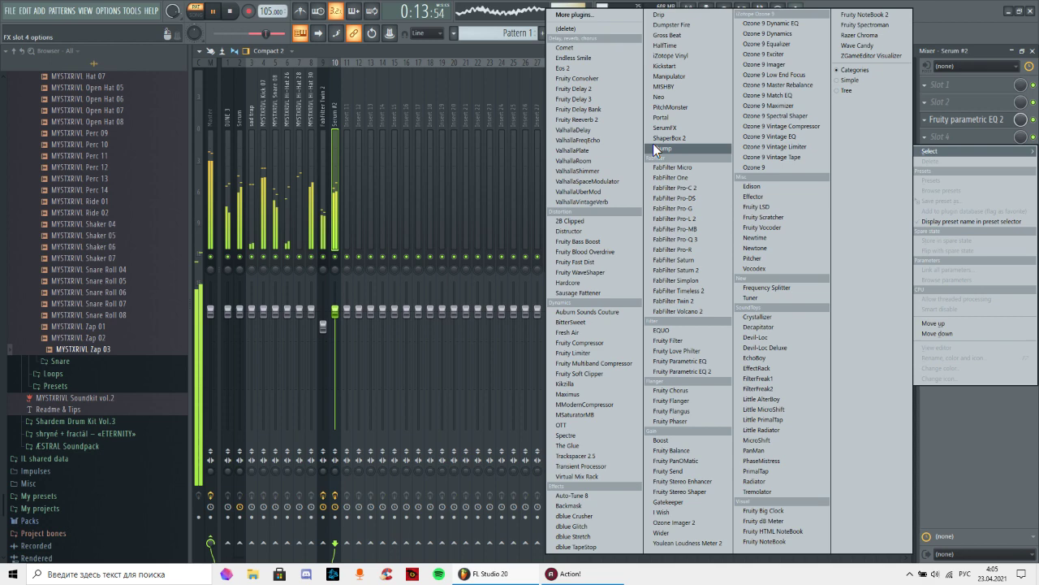
left_click(597, 202)
left_click_drag(250, 220, 258, 306)
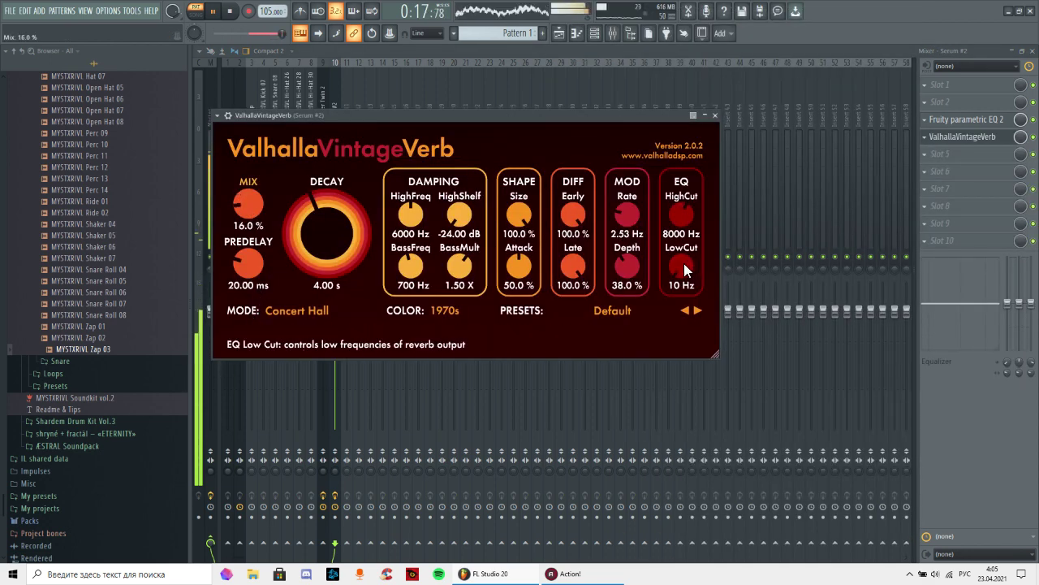
left_click_drag(682, 265, 671, 154)
left_click_drag(682, 214, 674, 158)
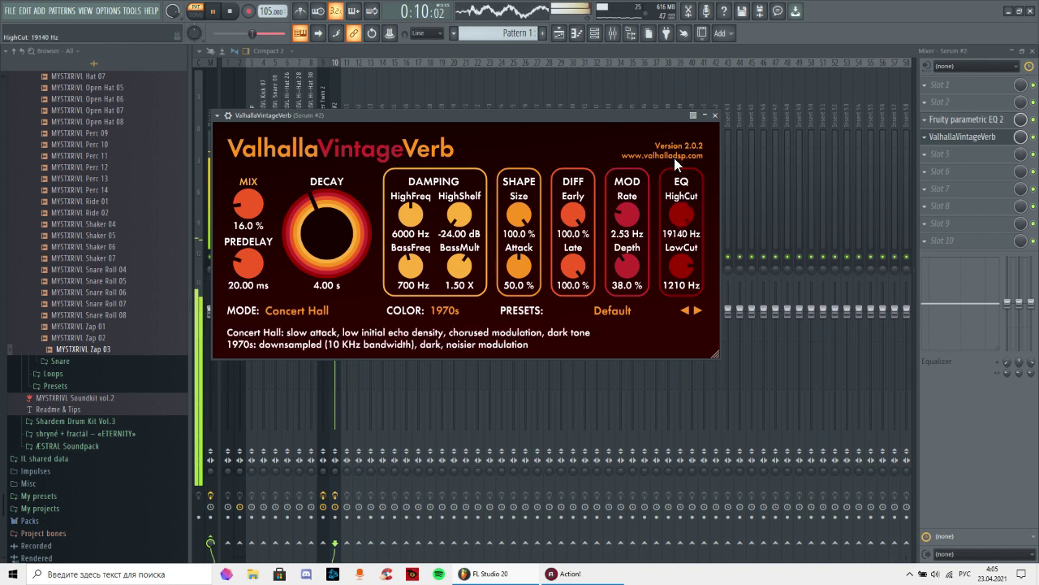
left_click(714, 116)
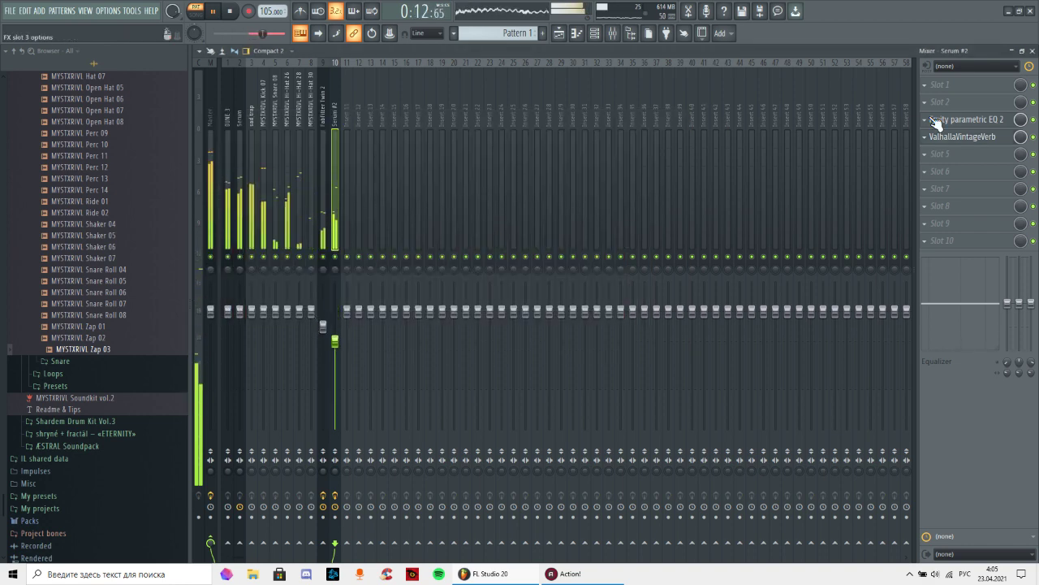
- Add Fruity Delay 3 to slot 6 of the Serum #2 mixer track and close its window
left_click(965, 170)
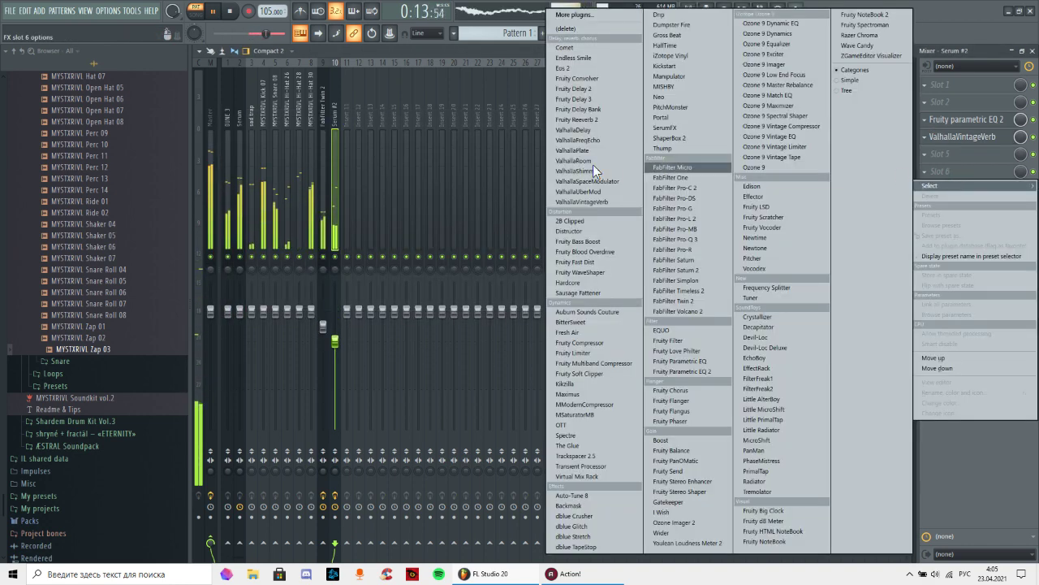
left_click(591, 100)
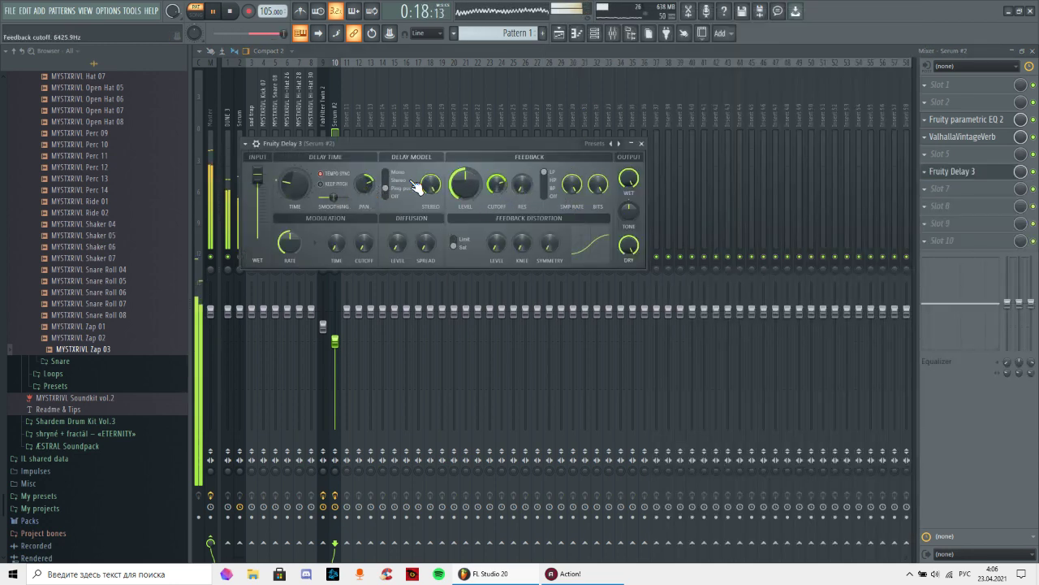
left_click(642, 144)
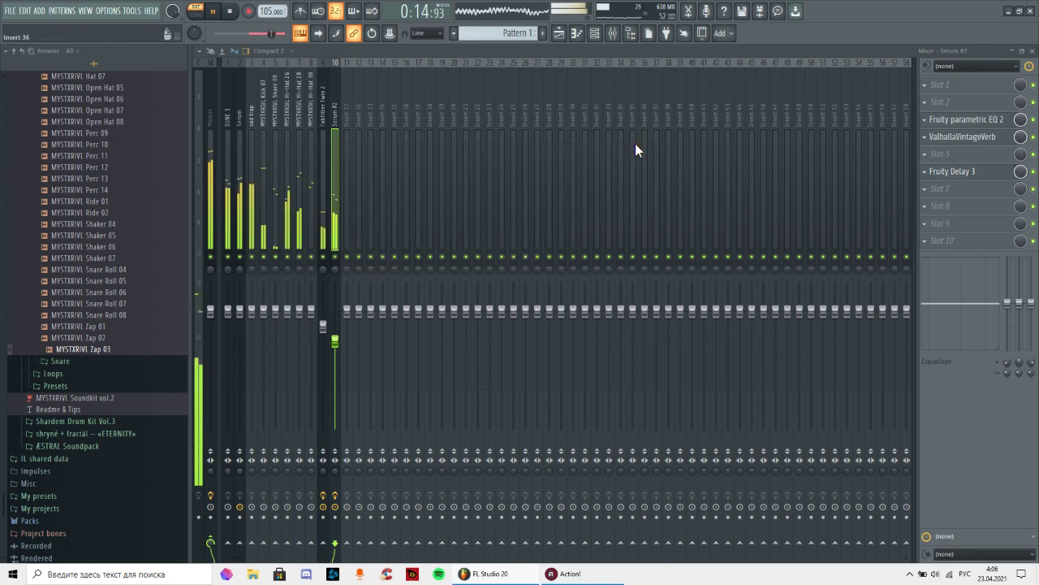
- Set the distortion mix to 27% and the compressor gain to 9.9 dB in Serum #2's internal effects
left_click(592, 35)
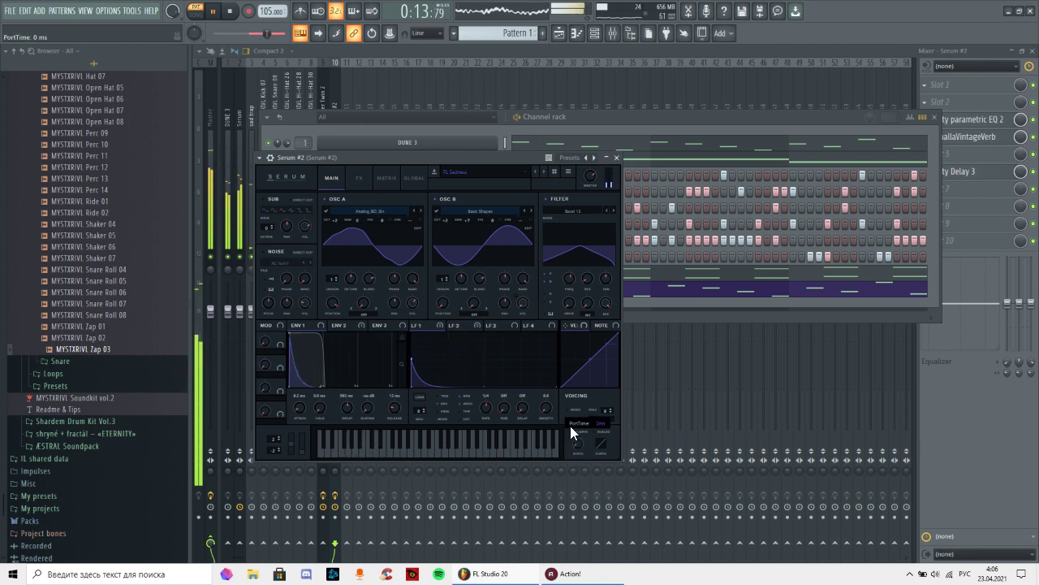
left_click(358, 178)
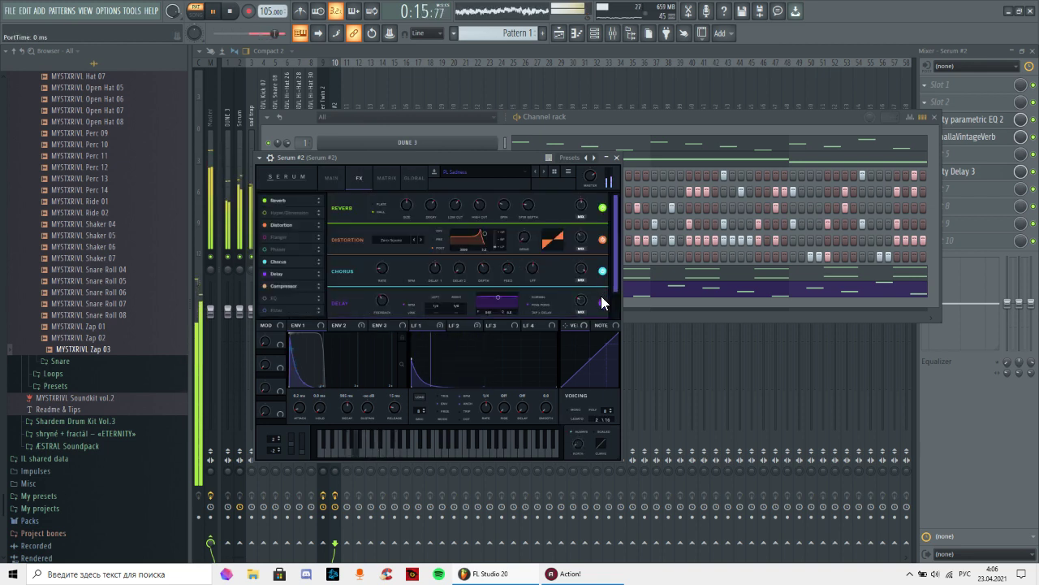
scroll(613, 278, "down", 2)
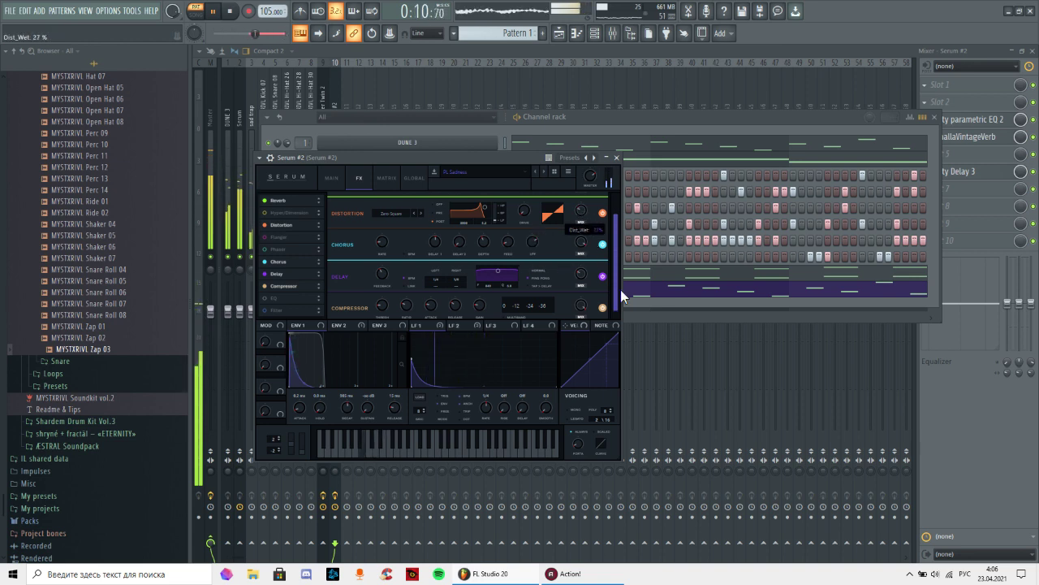
scroll(615, 296, "down", 1)
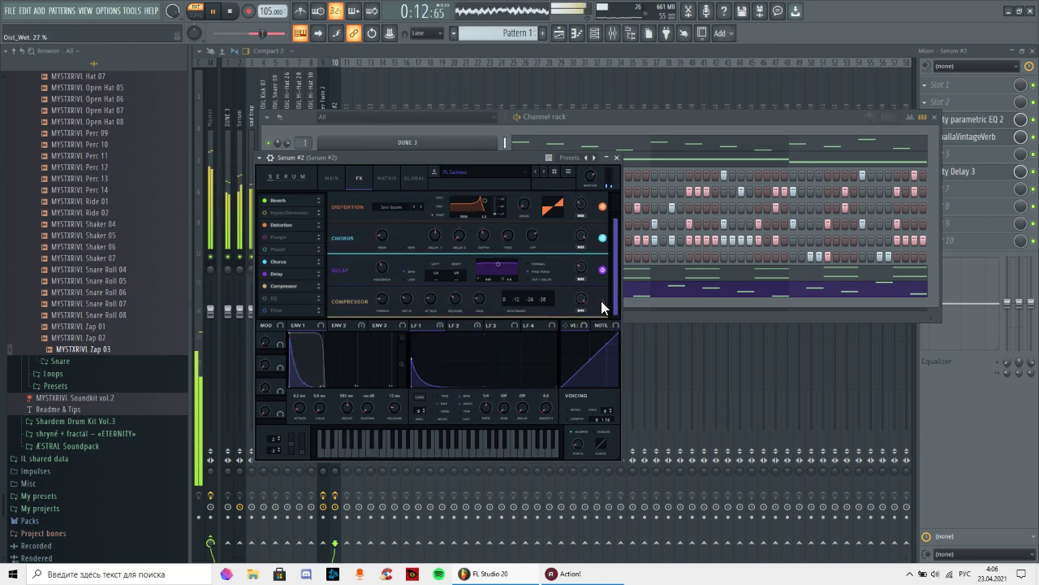
left_click(601, 300)
left_click_drag(481, 300, 479, 289)
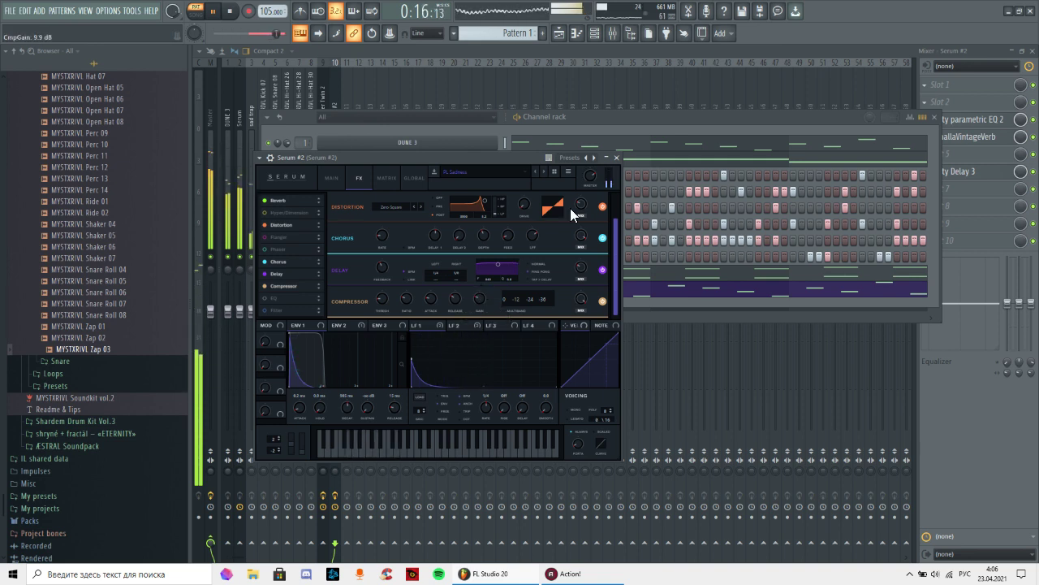
left_click(617, 157)
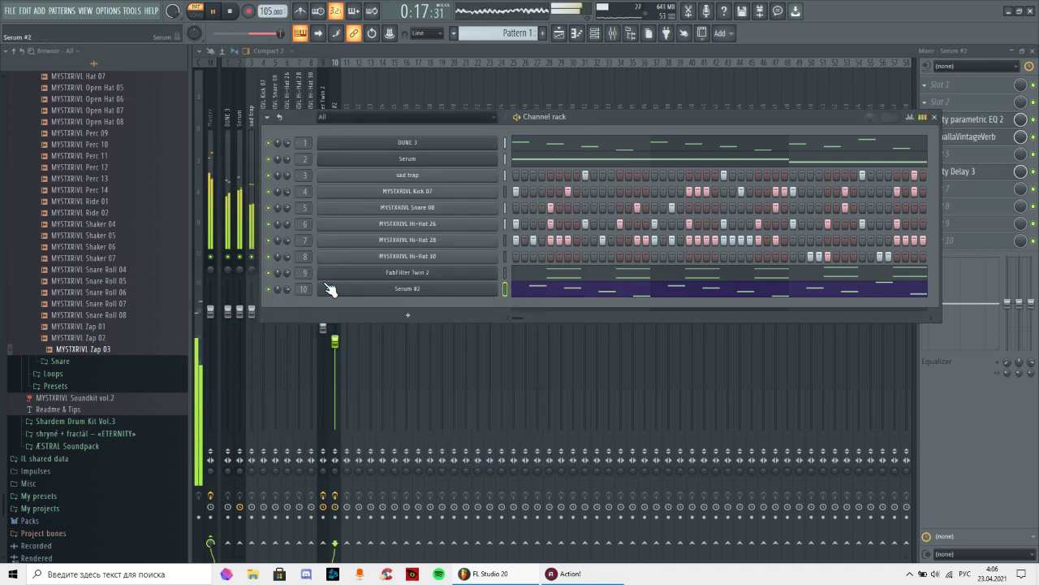
- Open the Serum #2 channel's notes in the piano roll
left_click(599, 34)
left_click(601, 37)
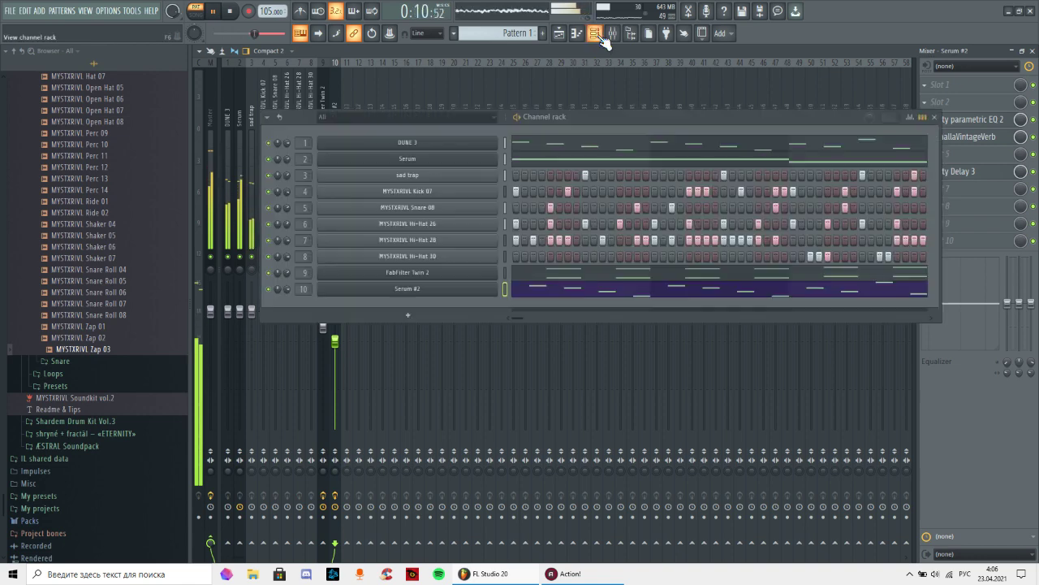
left_click(572, 294)
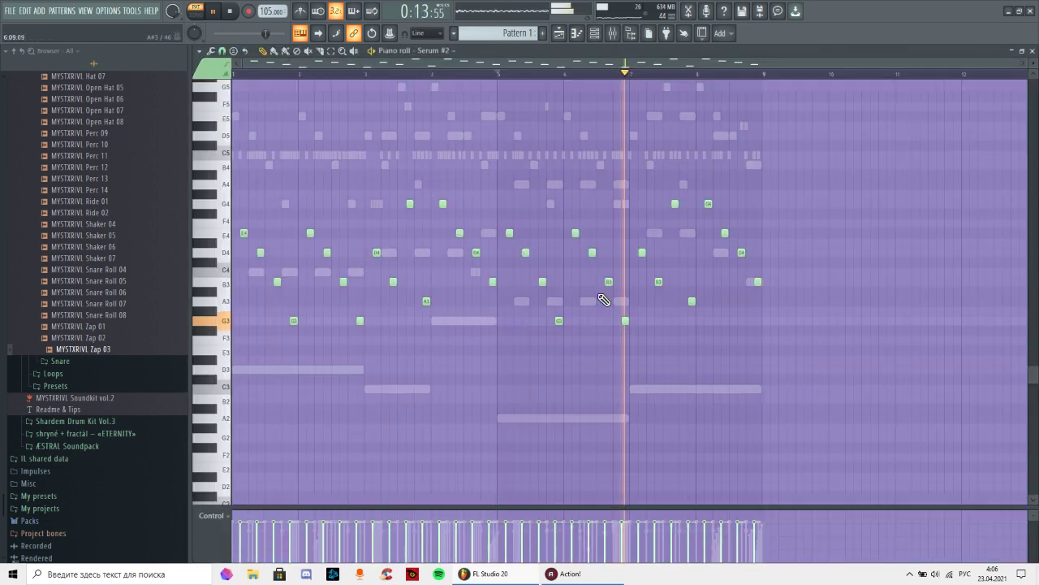
- Audition the Serum #2 notes one octave higher and one octave lower, and return them to their original octave
key("ctrl+Up")
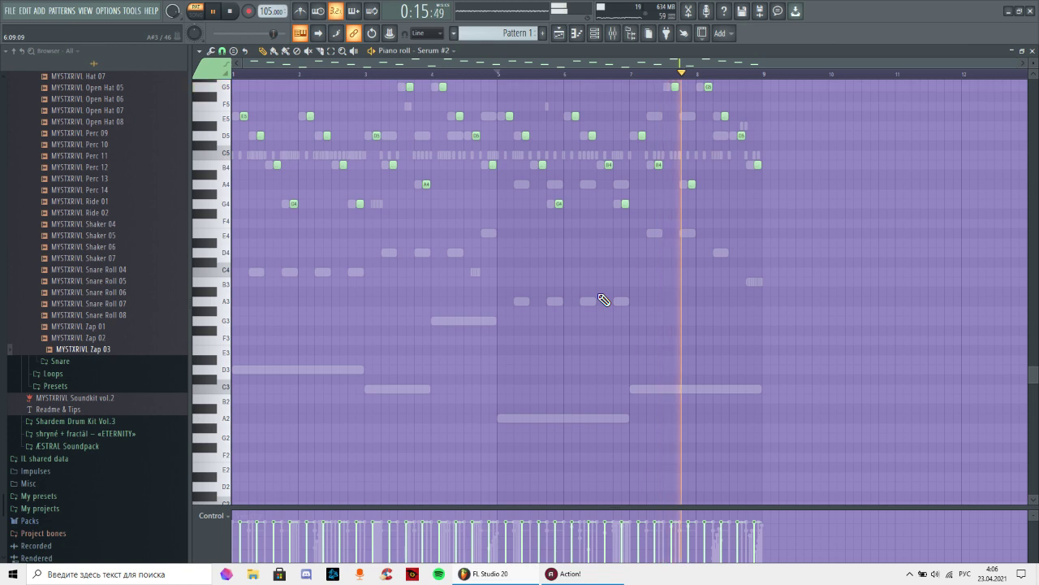
left_click(596, 32)
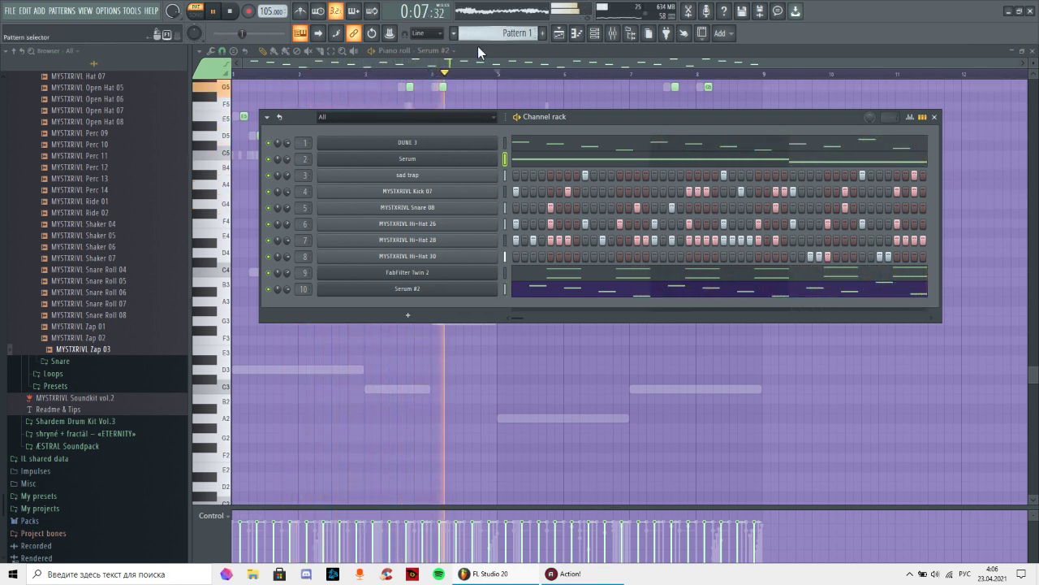
left_click(483, 68)
key("ctrl+Down")
key("ctrl+Down")
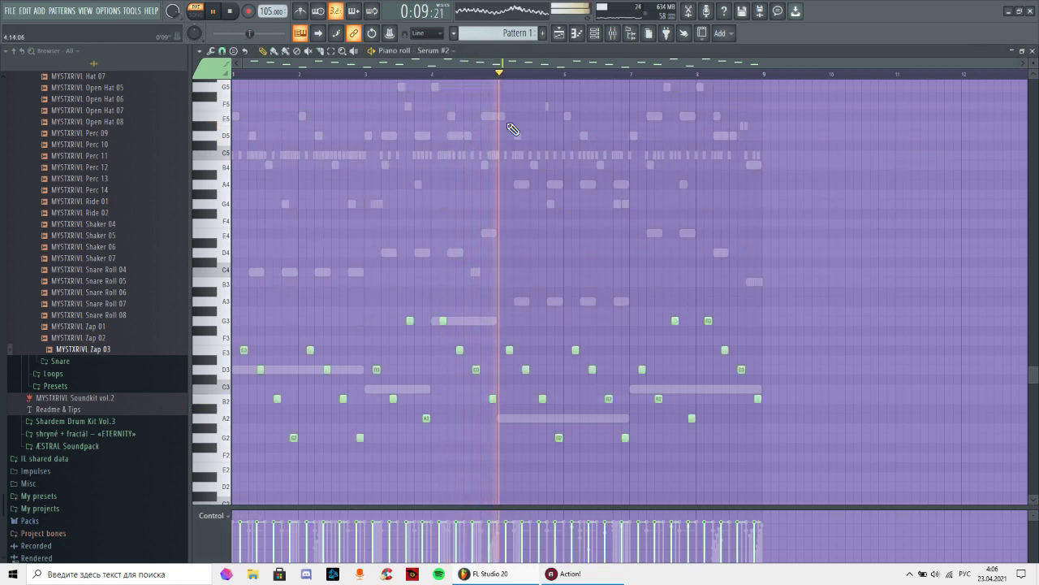
scroll(550, 167, "down", 2)
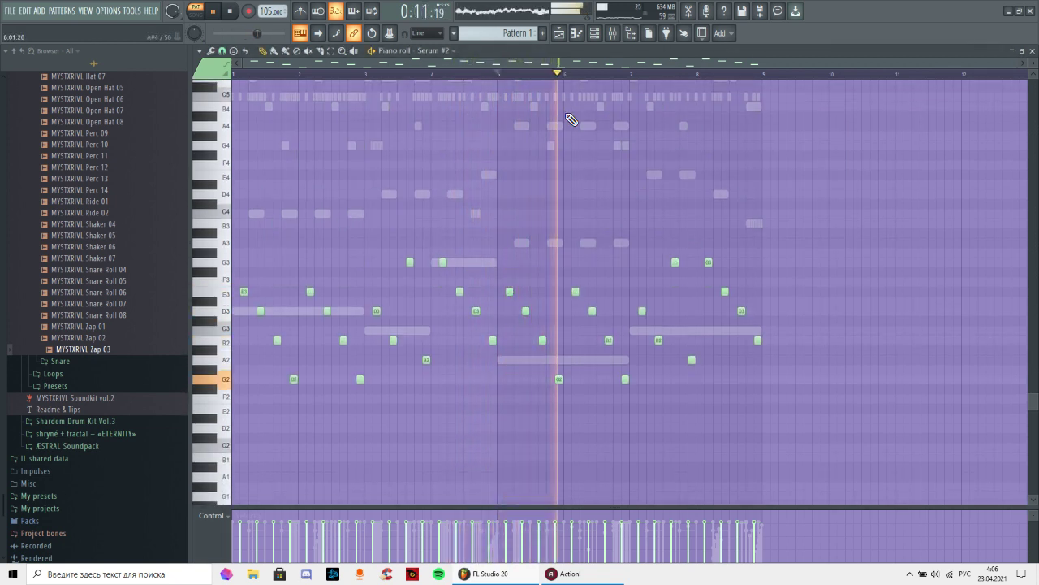
key("ctrl+Up")
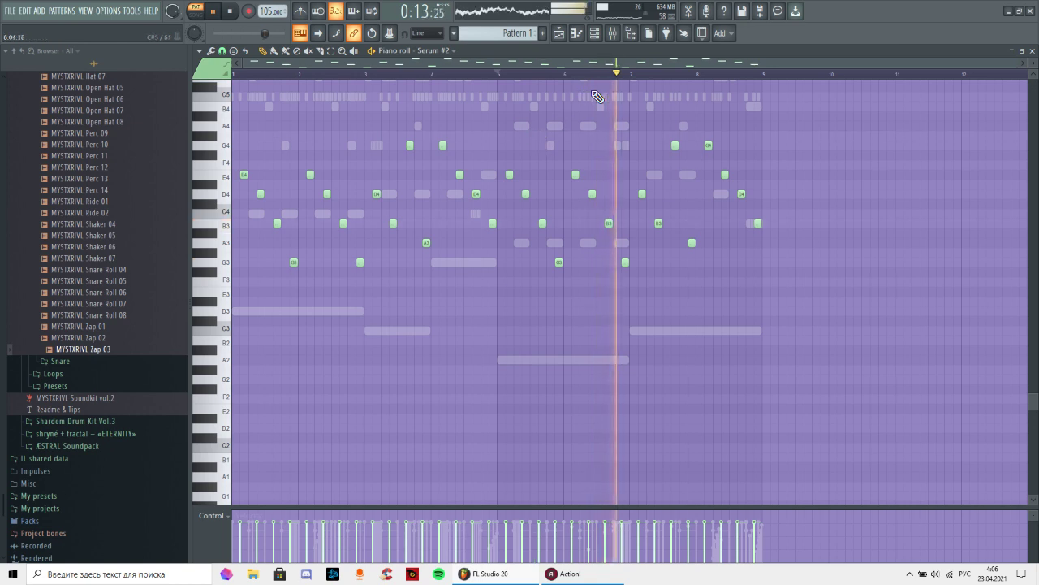
- Examine the Fruity parametric EQ 2 curve on the Serum #2 mixer track
left_click(595, 33)
left_click(596, 33)
left_click(612, 33)
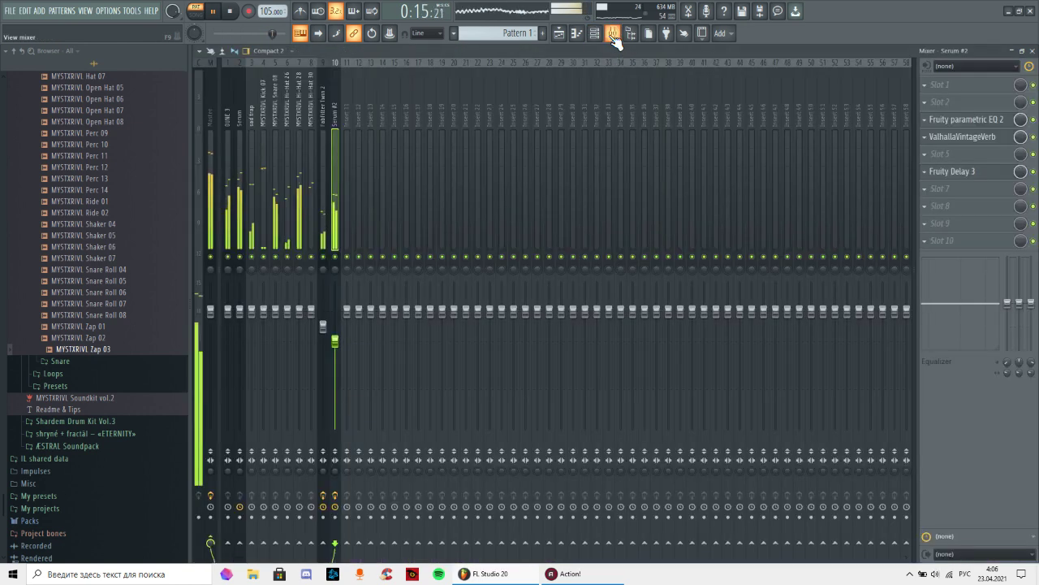
left_click(966, 120)
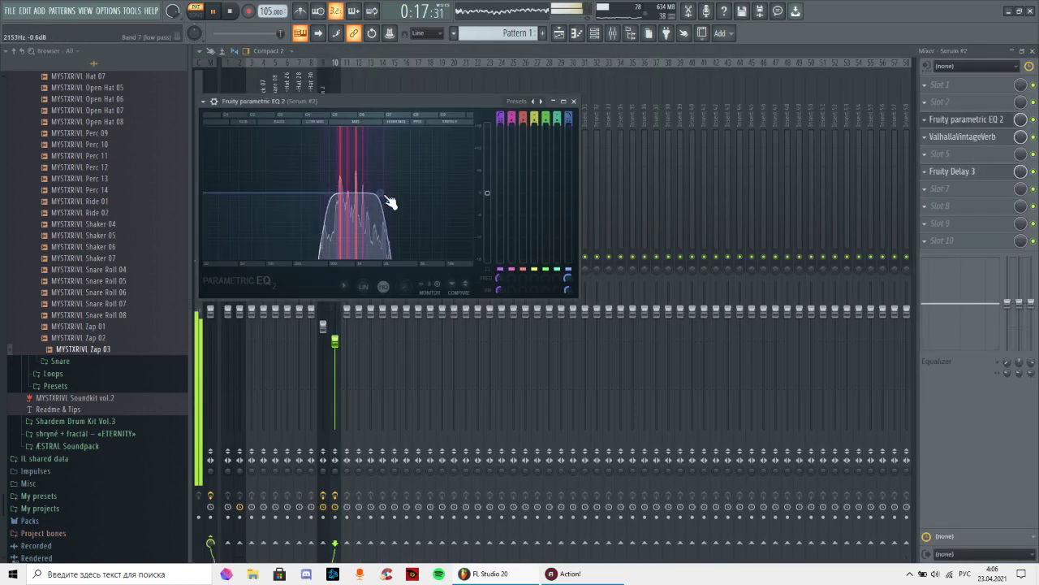
left_click(575, 102)
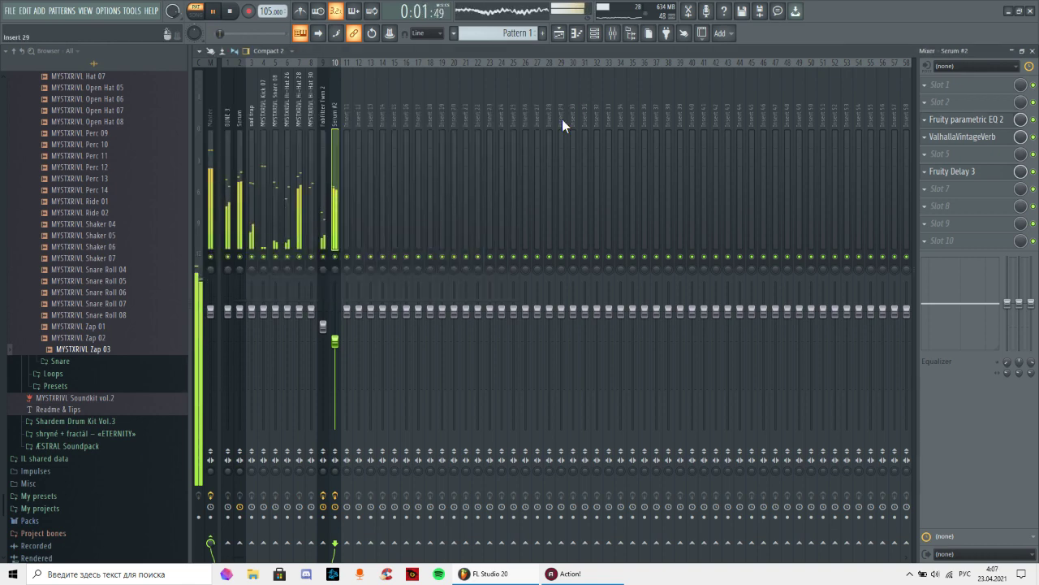
- Add Fruity Stereo Enhancer to slot 9 of the Serum #2 mixer track and close its window
left_click(920, 221)
left_click(701, 479)
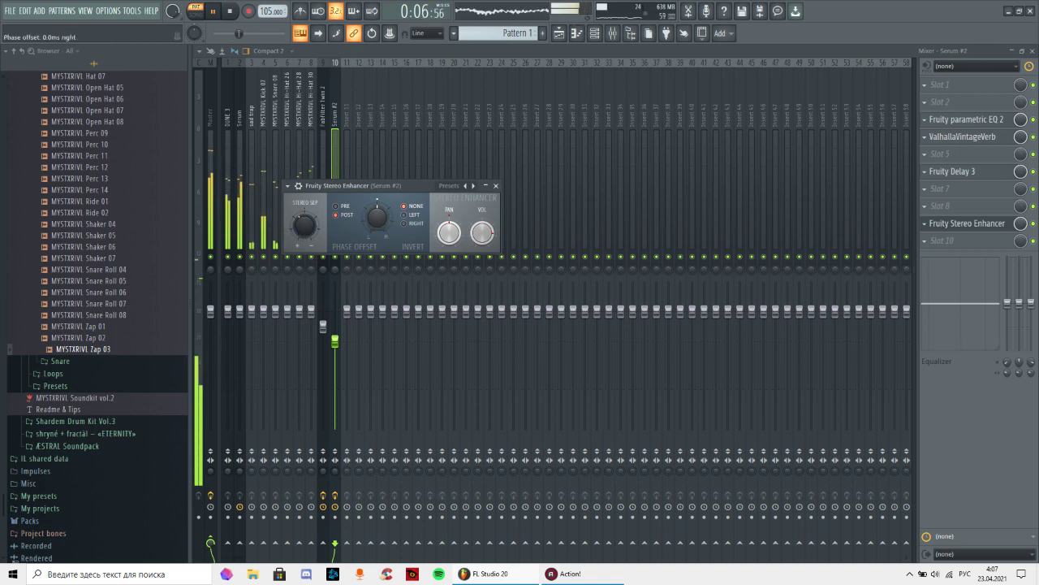
left_click(498, 187)
left_click(595, 34)
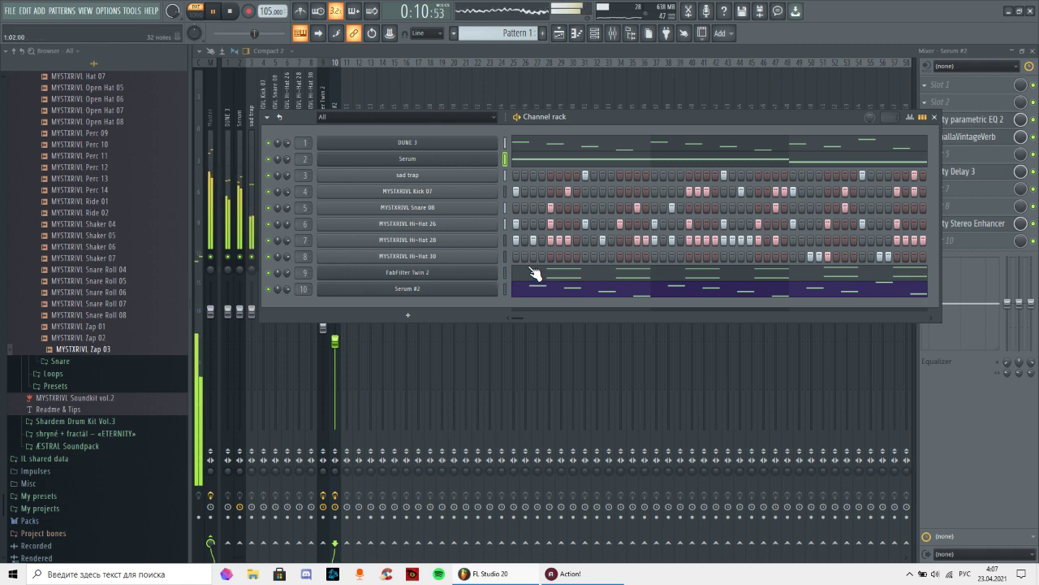
left_click(936, 118)
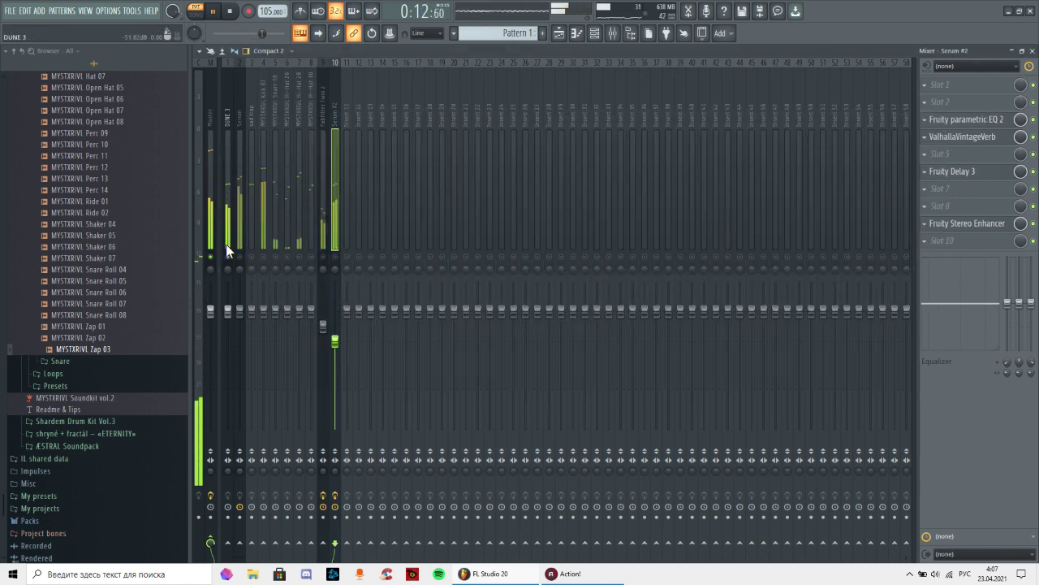
- Add Fruity parametric EQ 2 to slot 3 of the DUNE 3 track, raise the high-pass cutoff and set the low pass to 7778 Hz
left_click(226, 248)
left_click(958, 122)
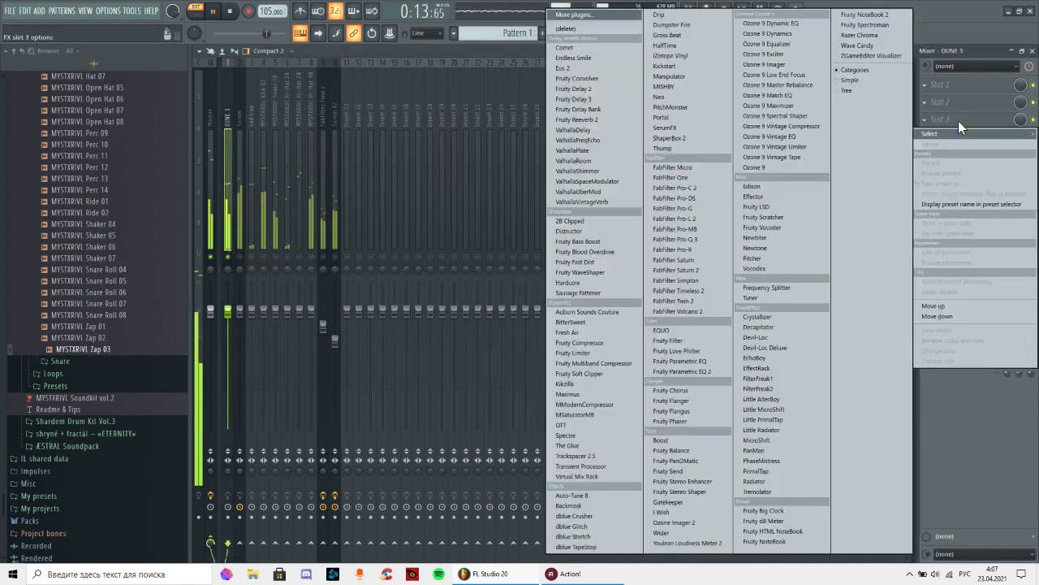
left_click(688, 371)
left_click(618, 186)
left_click_drag(352, 280, 402, 277)
left_click_drag(552, 278, 522, 279)
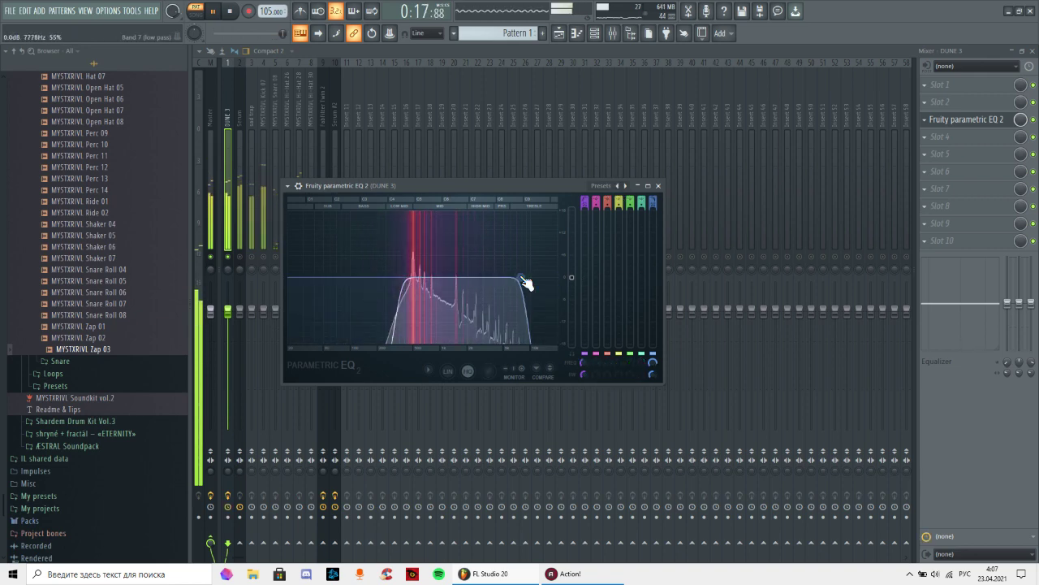
left_click(659, 186)
- Add Fruity parametric EQ 2 to slot 3 of the Serum track, pulling band 6 fully down and the high shelf to -18 dB at 1287 Hz
left_click(234, 238)
left_click(930, 119)
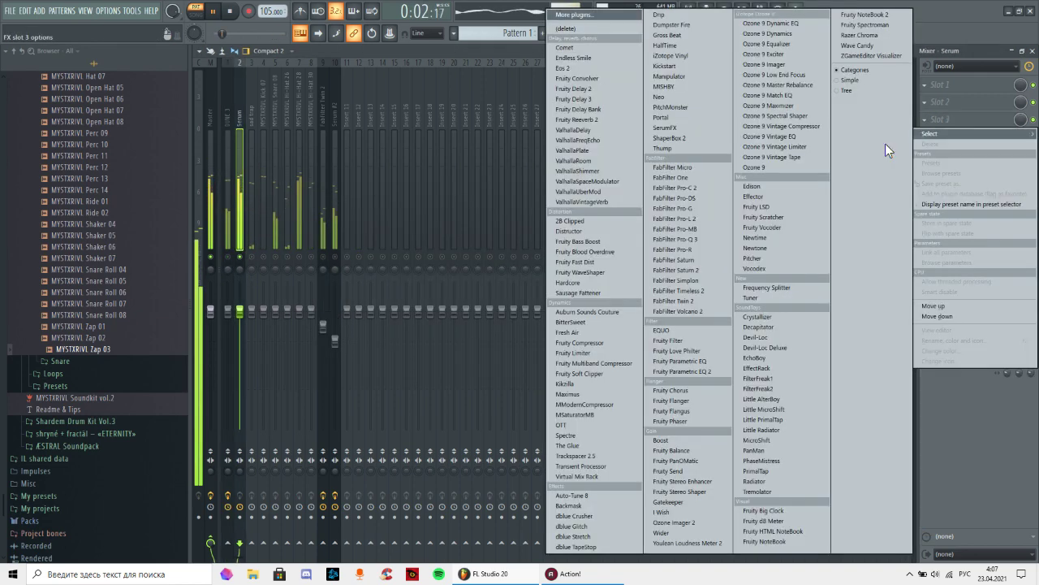
left_click(681, 371)
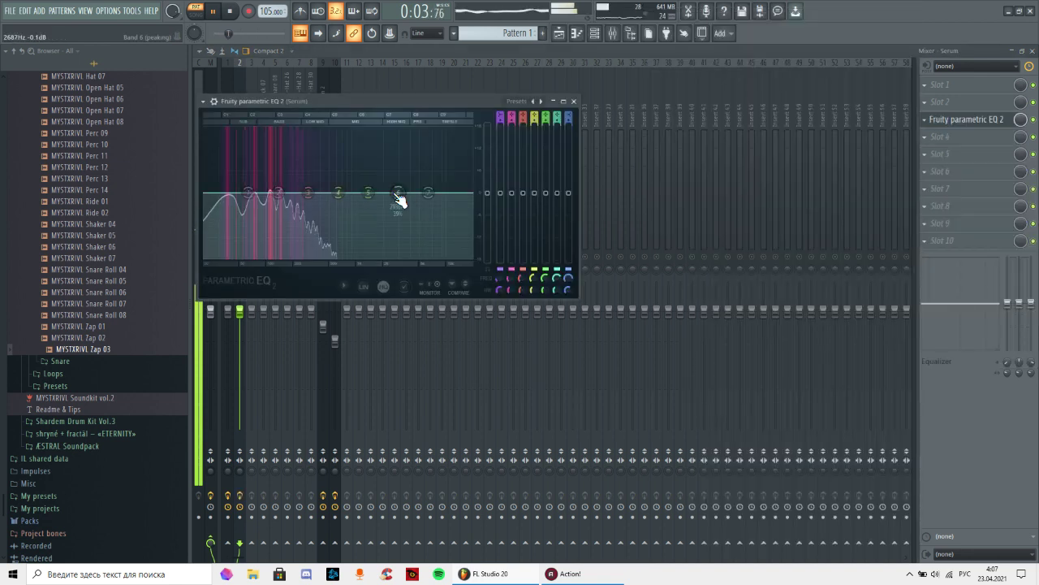
left_click_drag(398, 200, 336, 257)
left_click_drag(428, 193, 366, 258)
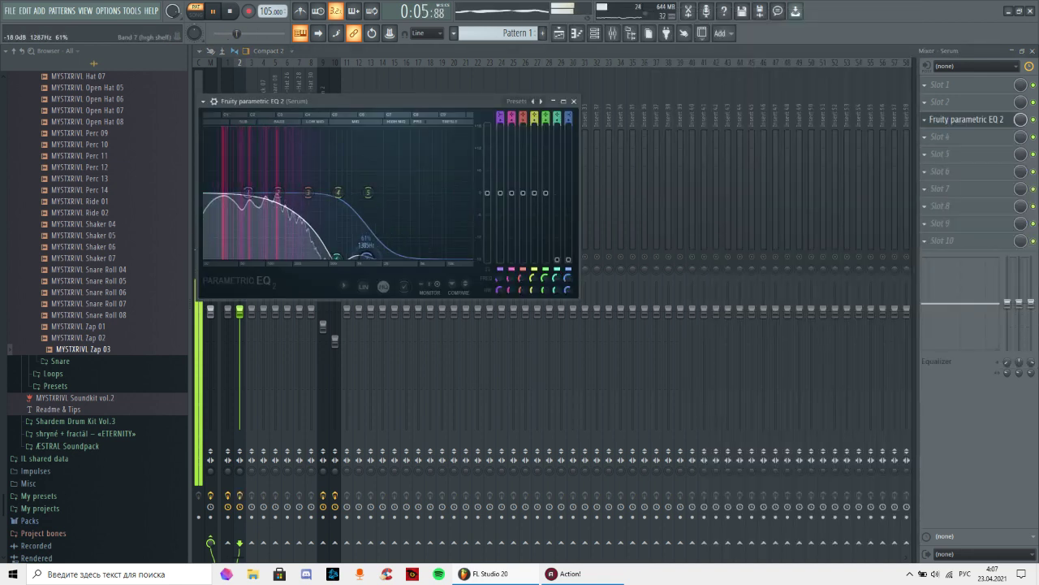
left_click_drag(268, 185, 204, 186)
left_click(574, 103)
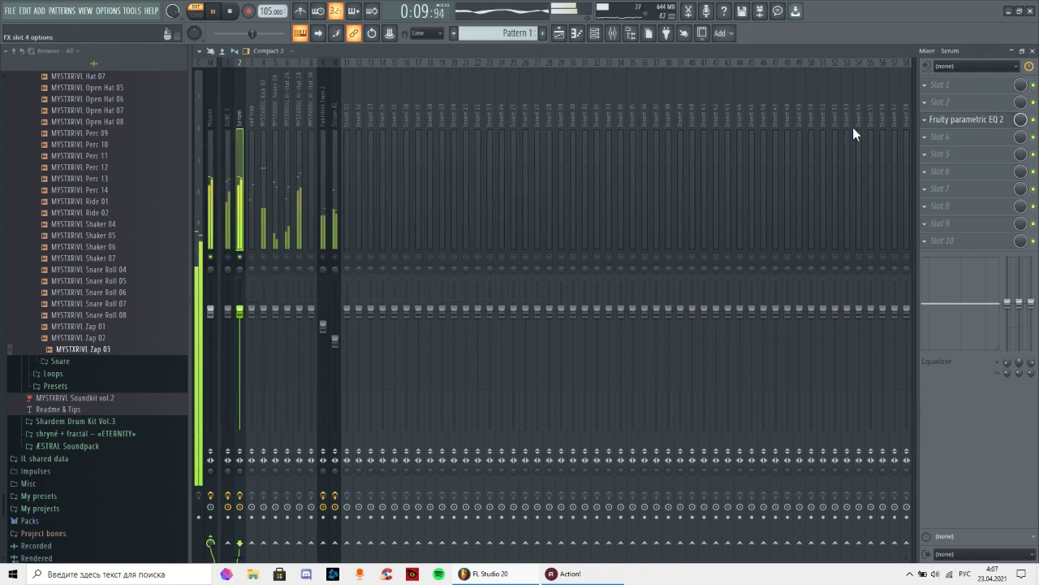
- Add Fruity Reeverb 2 to slot 4 of the Serum track with a 19.6 kHz high cut and a raised wet level
left_click(942, 136)
left_click(591, 120)
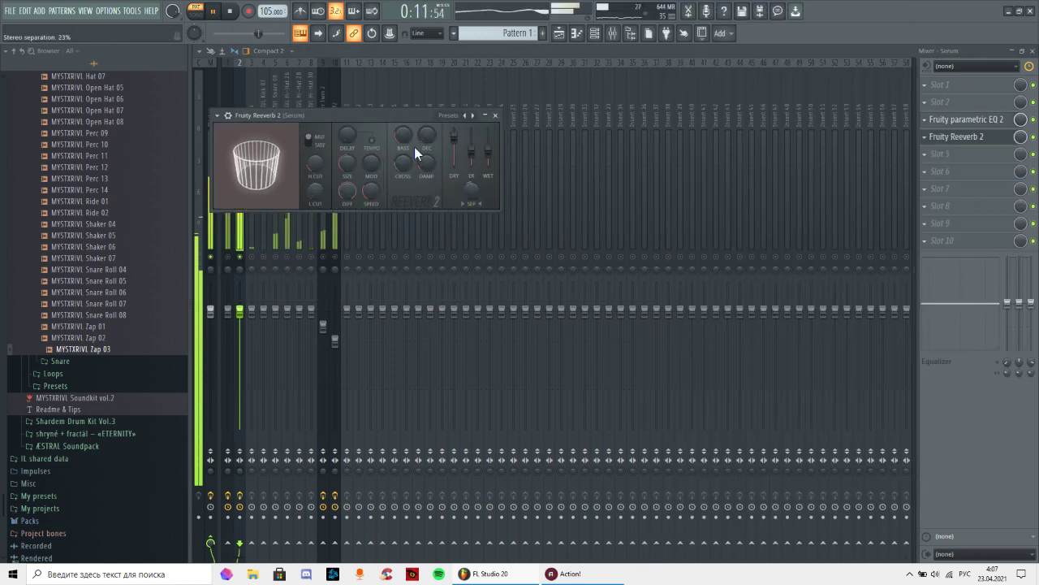
left_click_drag(315, 164, 315, 122)
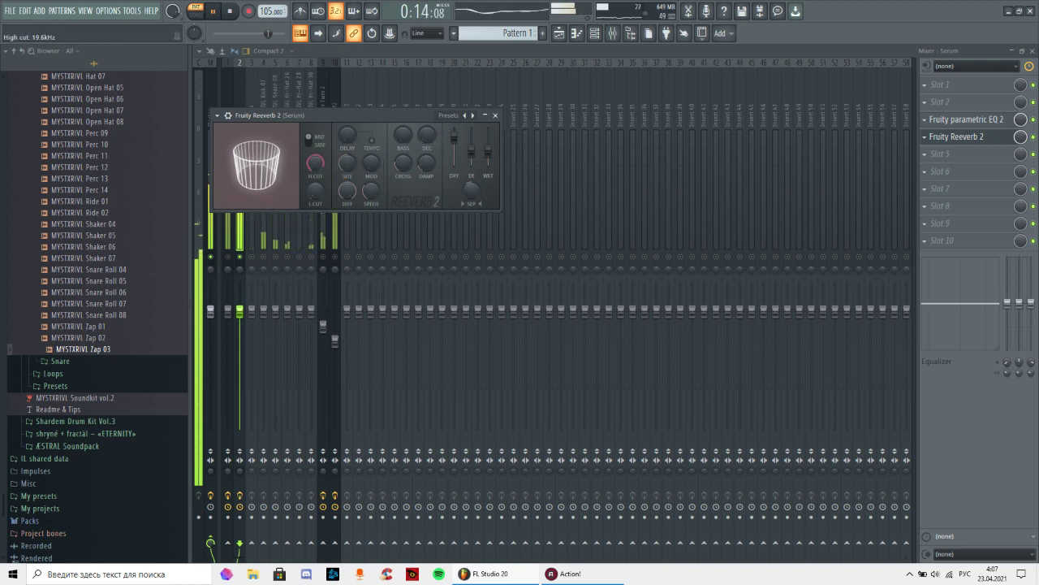
left_click_drag(488, 151, 488, 132)
left_click(496, 115)
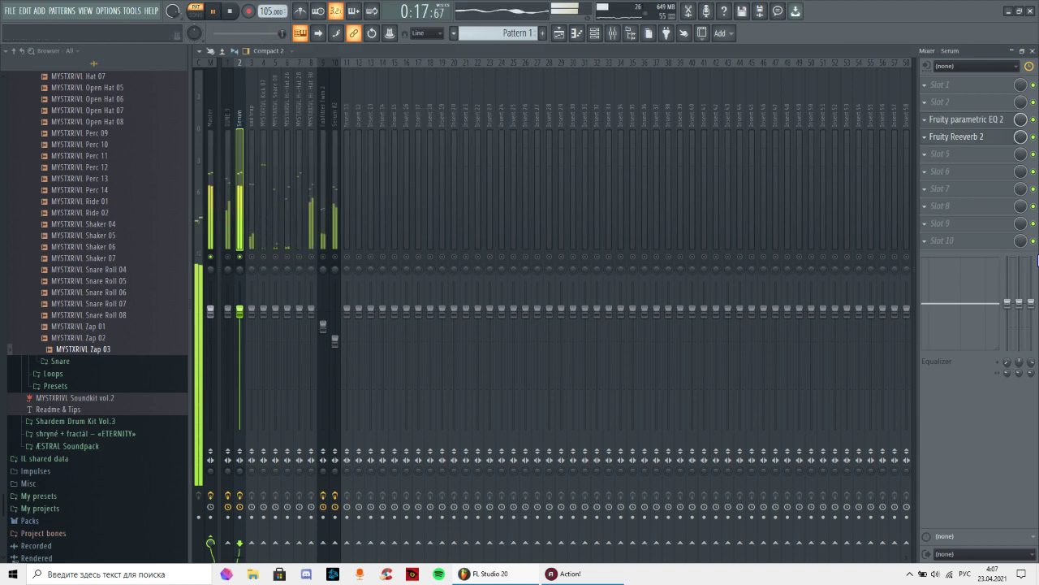
- Add Fruity parametric EQ 2 to slot 3 of the sad trap track with its previous preset and the high pass at 549 Hz
left_click(255, 252)
left_click(960, 122)
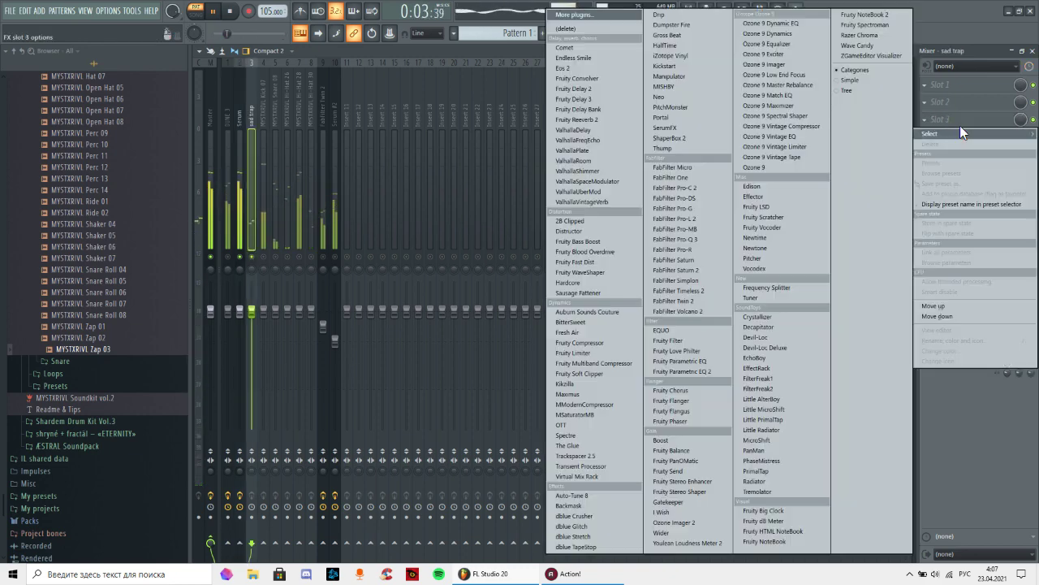
left_click(678, 371)
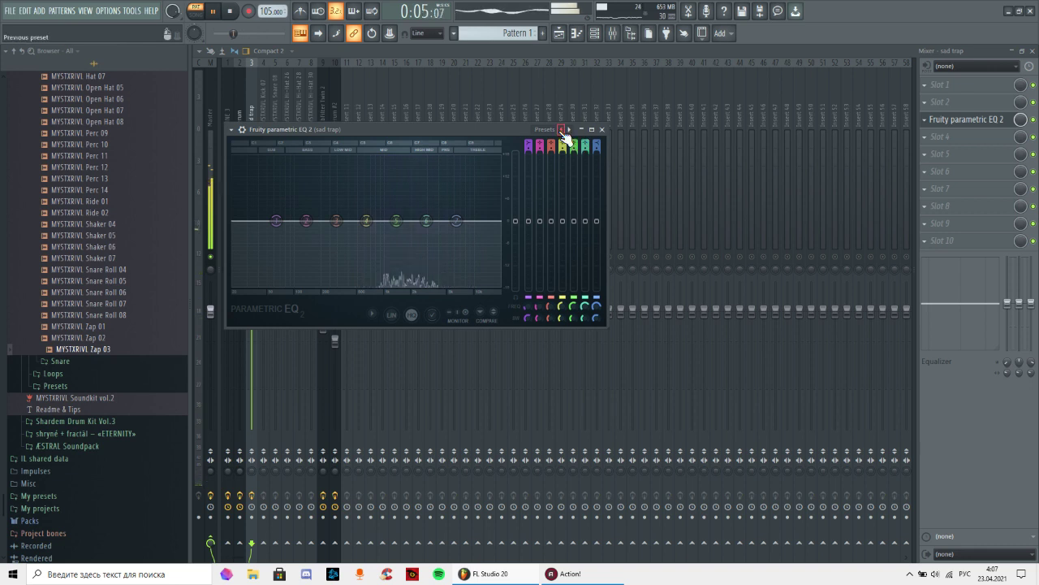
left_click(562, 130)
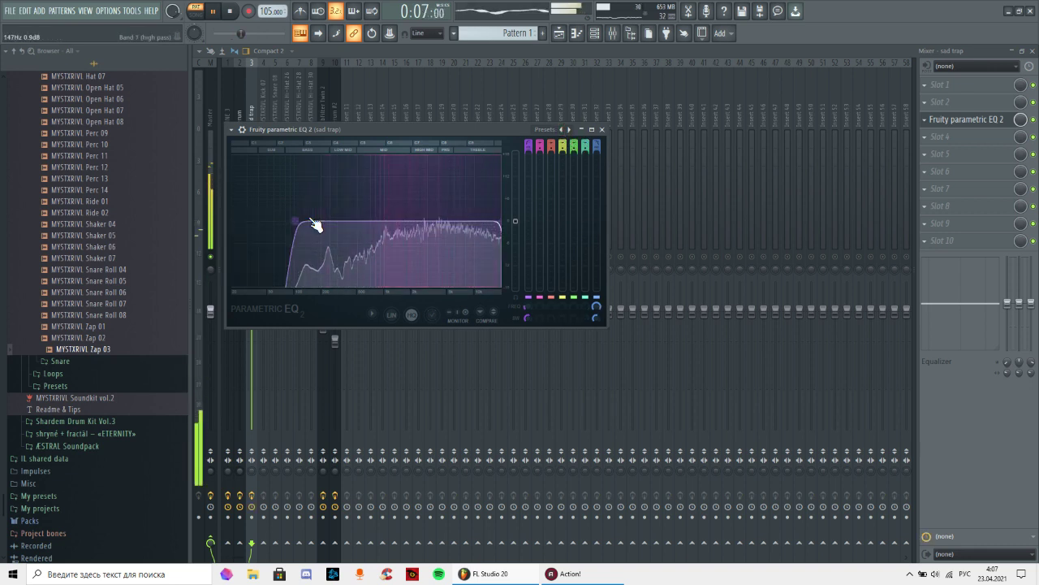
left_click_drag(313, 222, 365, 225)
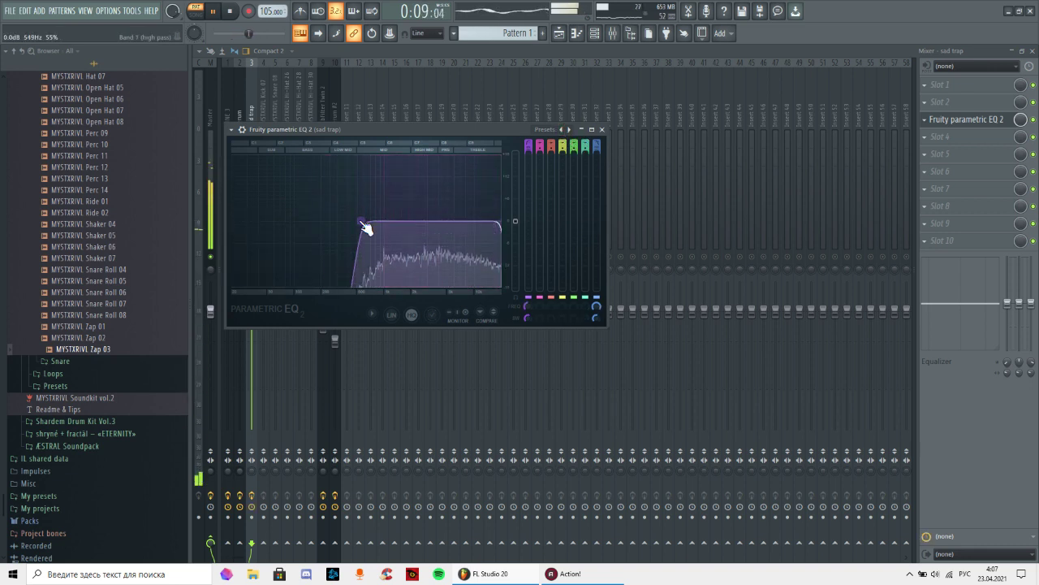
left_click(601, 129)
- Add Fruity parametric EQ 2 to slot 3 of the MYSTXRIVL Kick 07 track, boosting the lows, cutting the mids and adding 4.0 dB at 4302 Hz
left_click(266, 238)
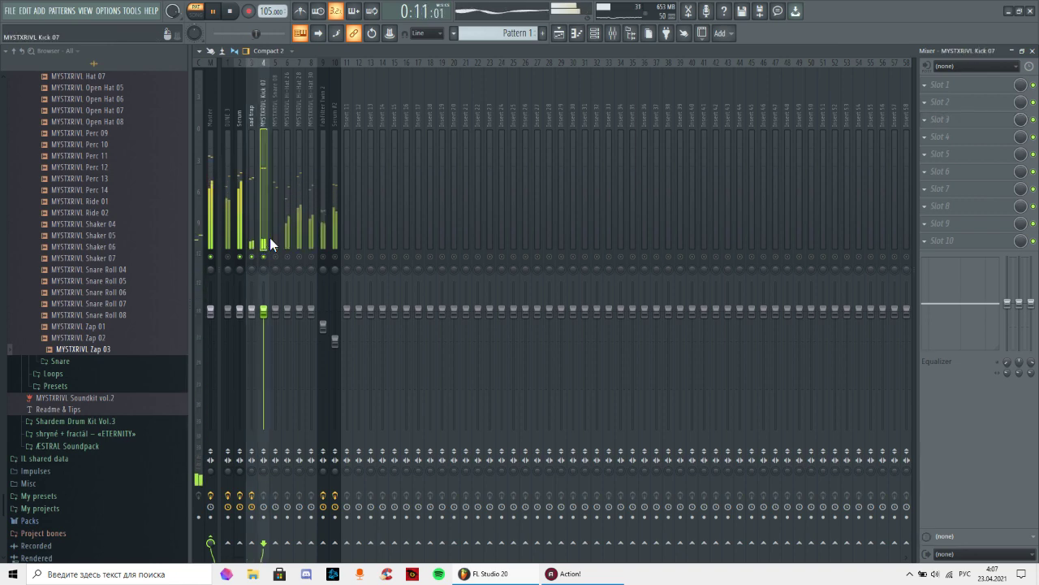
left_click(942, 119)
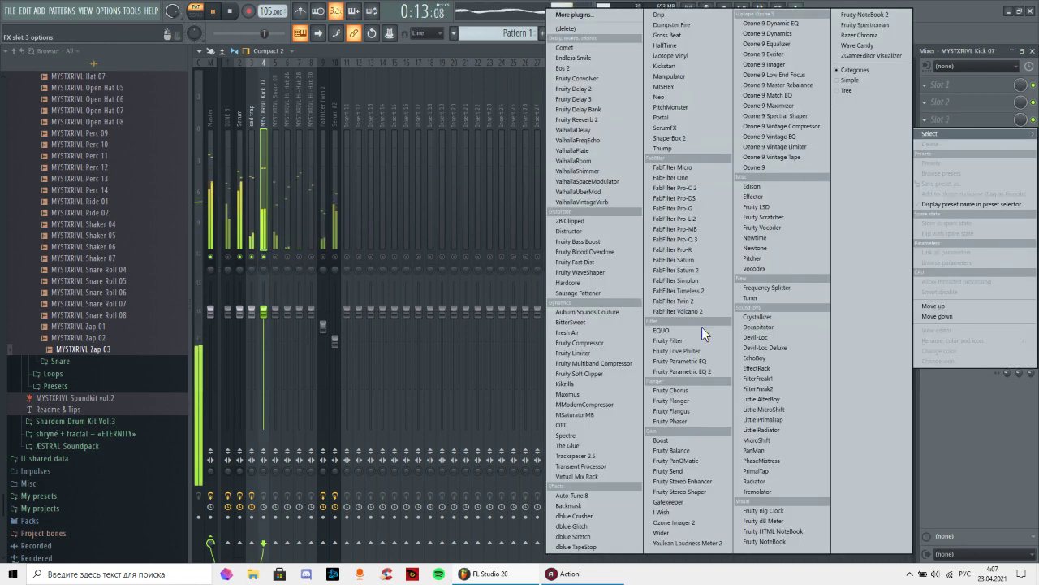
left_click(702, 327)
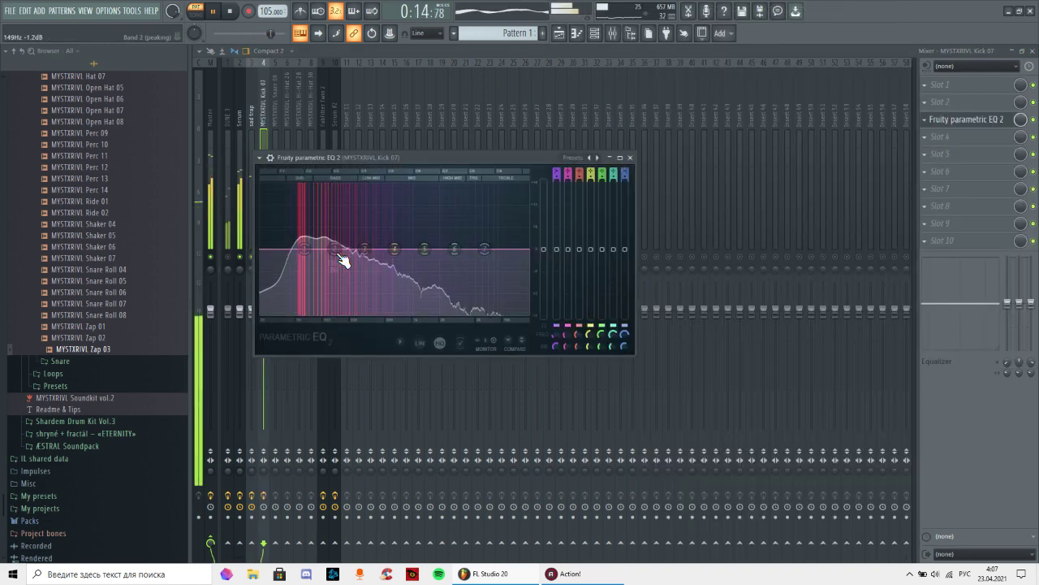
left_click_drag(334, 249, 312, 228)
left_click(597, 159)
left_click(591, 176)
left_click_drag(395, 248, 398, 280)
left_click_drag(474, 252, 468, 235)
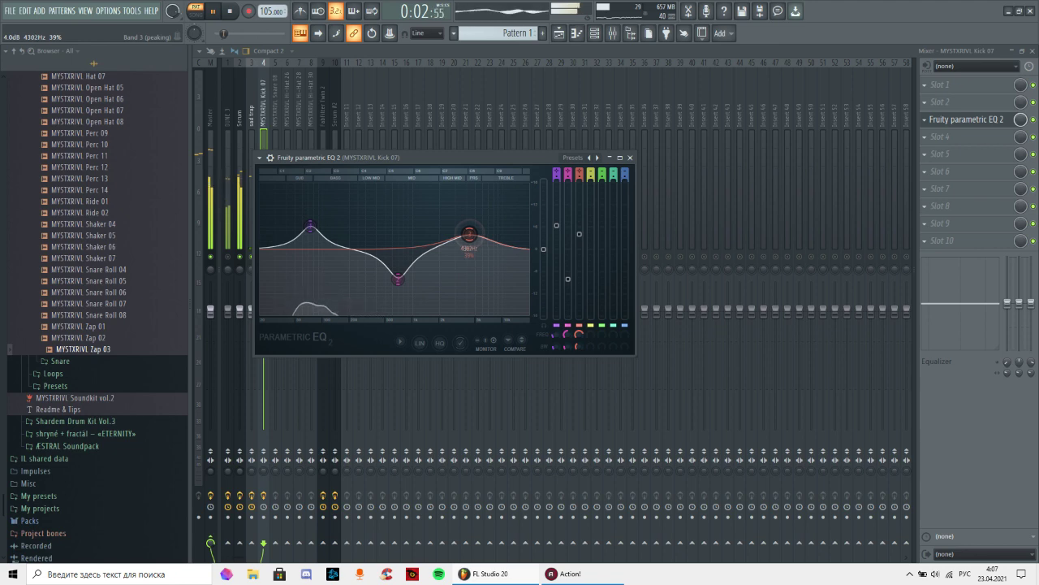
- Add The Glue to slot 7 of the MYSTXRIVL Kick 07 track with the Drum Kick preset "inside slappy" and close its window
left_click(964, 187)
left_click(589, 441)
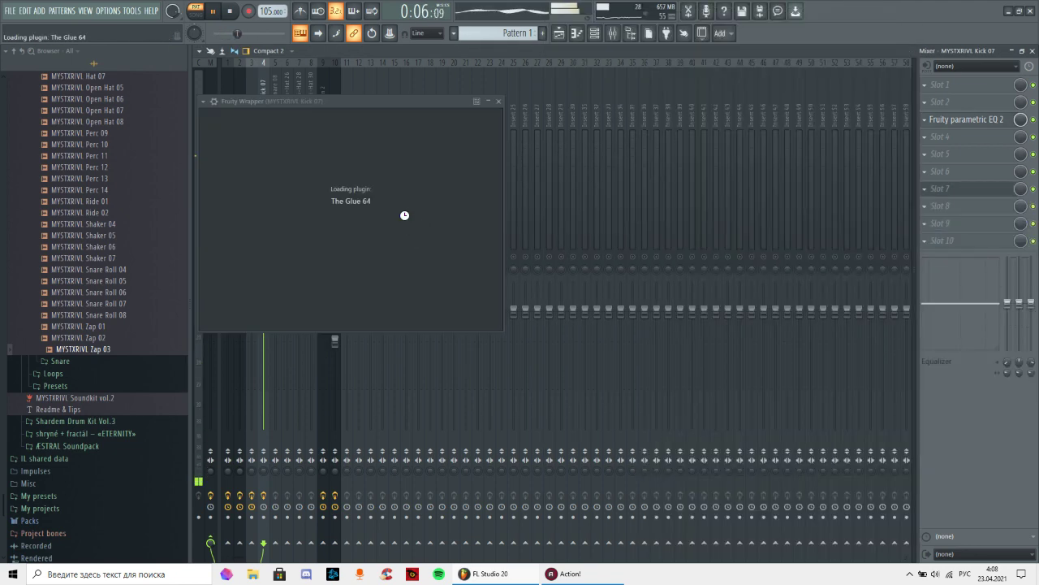
left_click(295, 128)
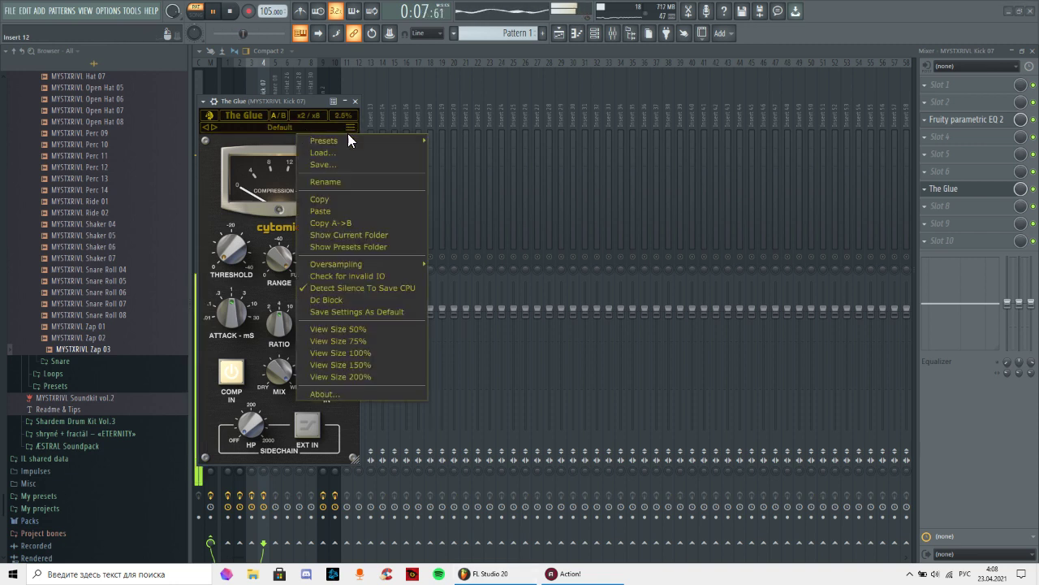
mouse_move(351, 138)
mouse_move(482, 164)
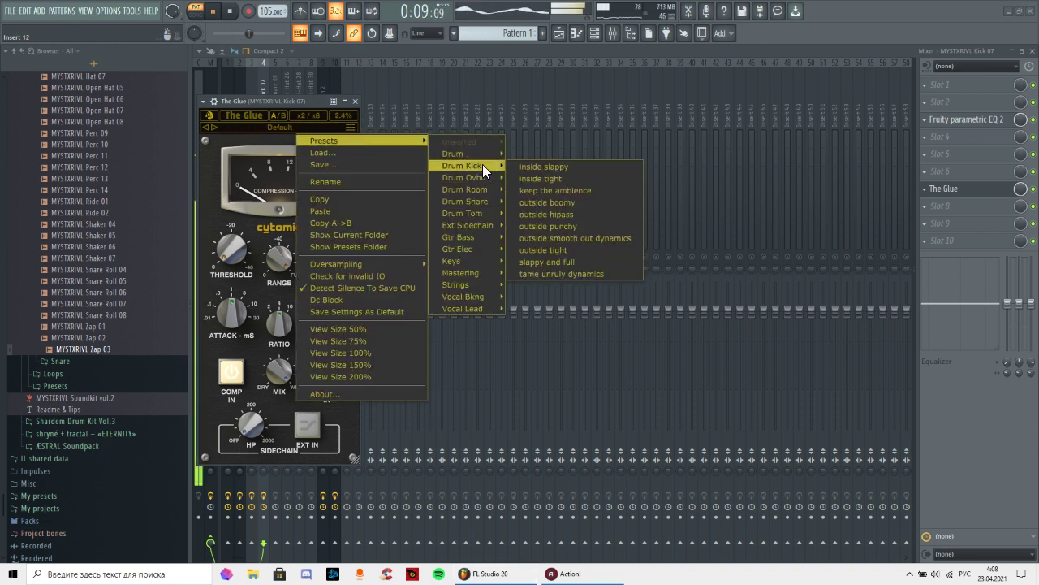
left_click(563, 167)
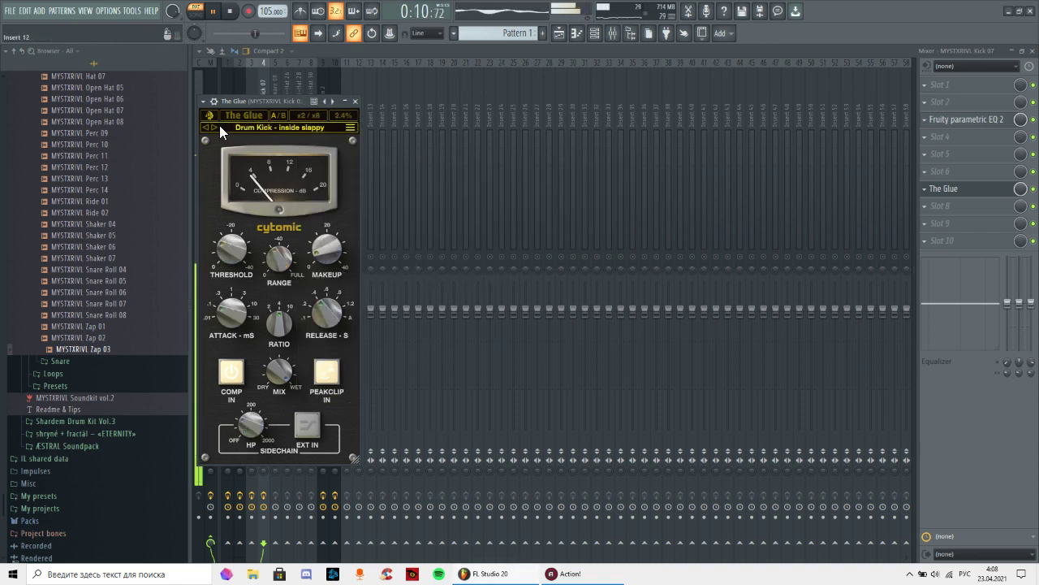
left_click(564, 574)
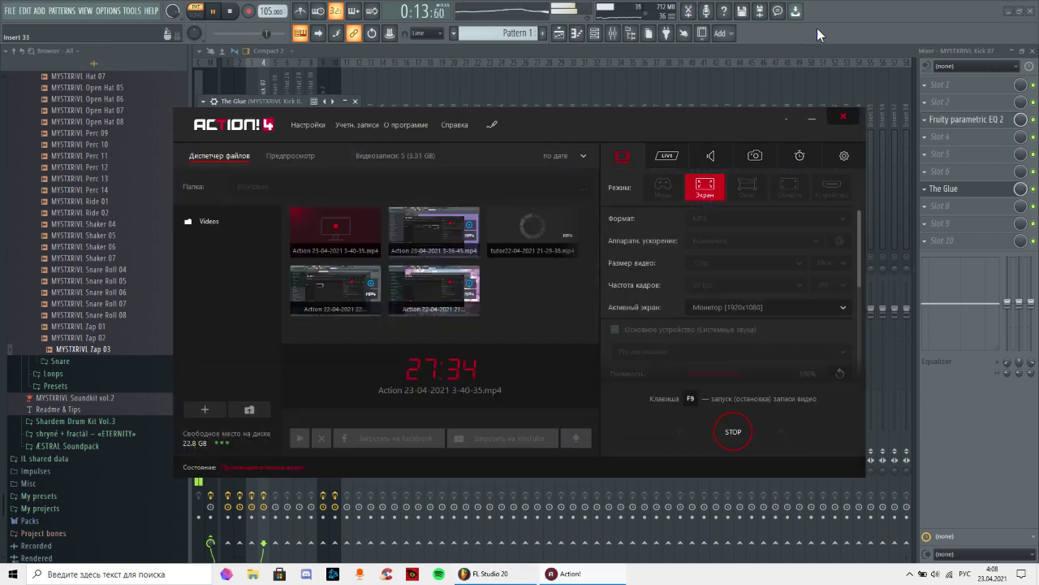
left_click(817, 28)
left_click(356, 102)
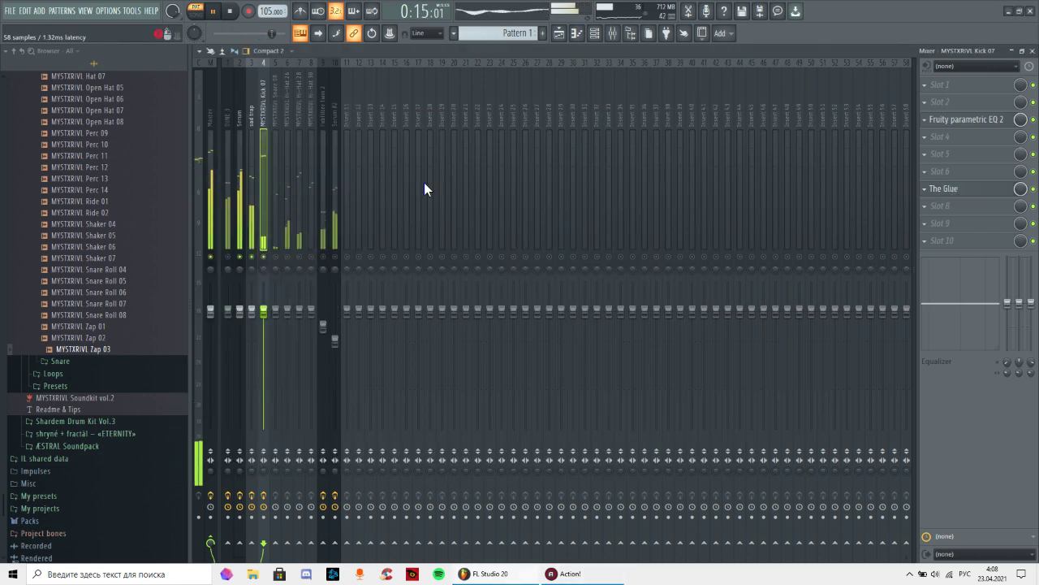
- Add Fruity parametric EQ 2 to slot 3 of the MYSTXRIVL Snare 08 track with its previous preset and the high pass at 578 Hz
left_click(274, 242)
left_click(957, 124)
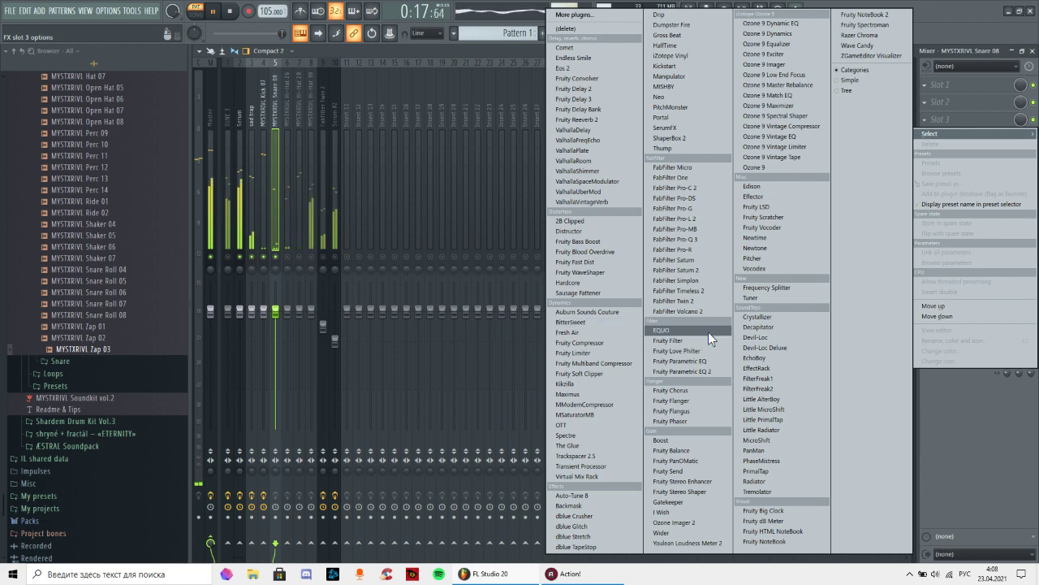
left_click(703, 371)
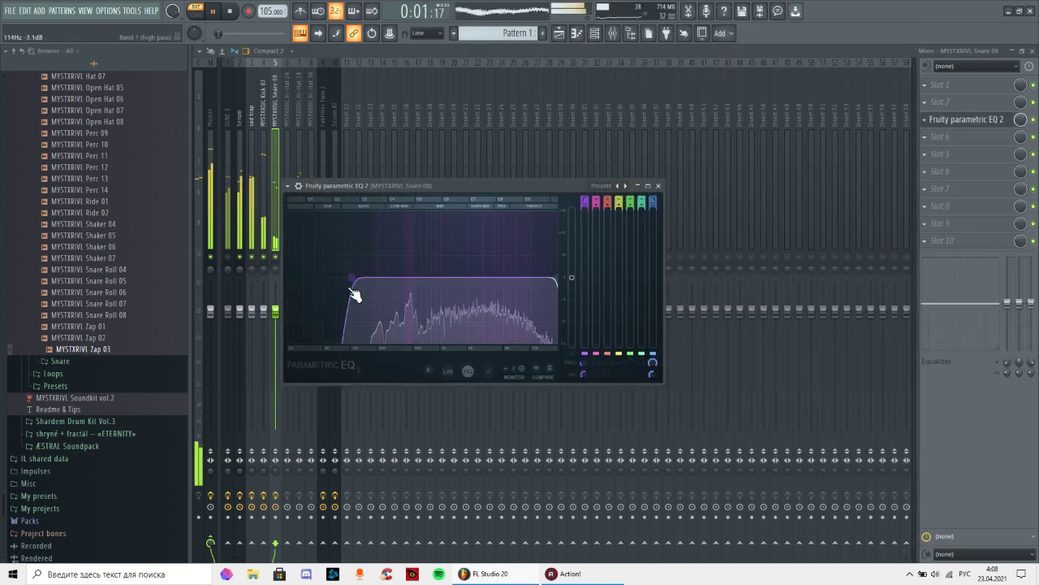
left_click_drag(375, 277, 417, 277)
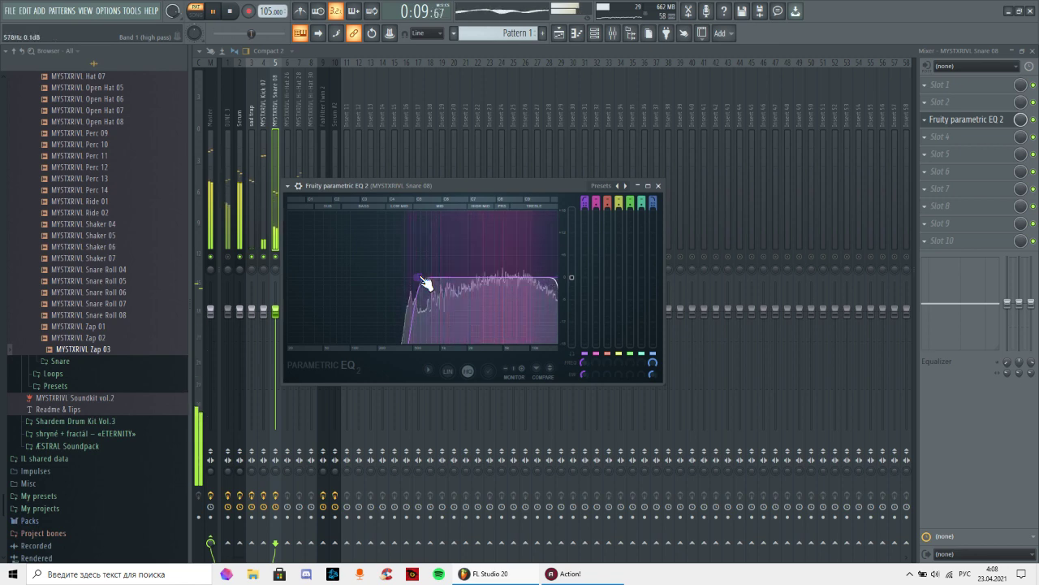
left_click(658, 185)
- Add Fruity parametric EQ 2 to slot 3 of the MYSTXRIVL Hi-Hat 26 track with its previous preset and the high pass at about 5295 Hz
left_click(288, 236)
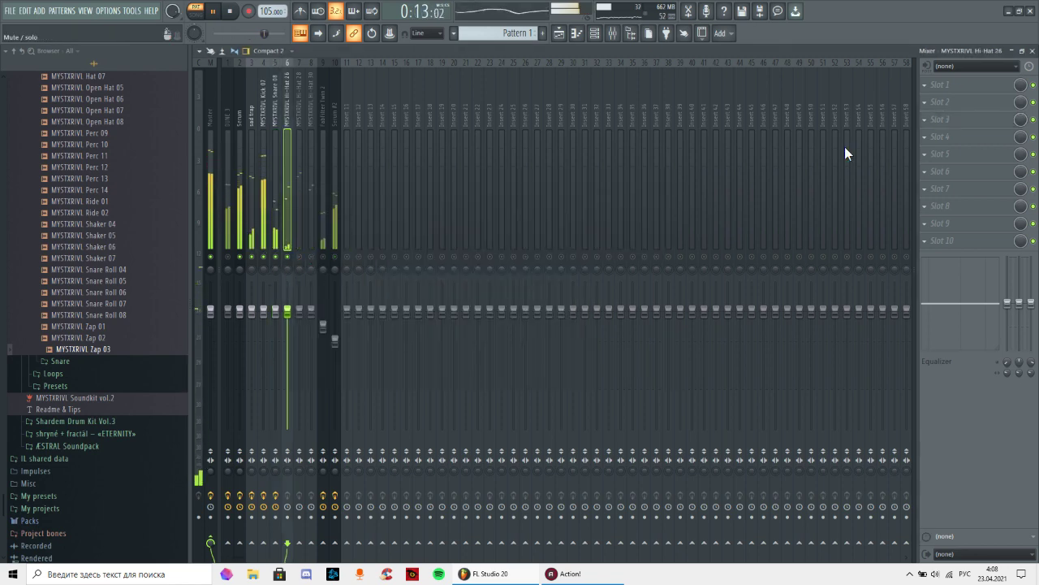
left_click(942, 120)
left_click(692, 372)
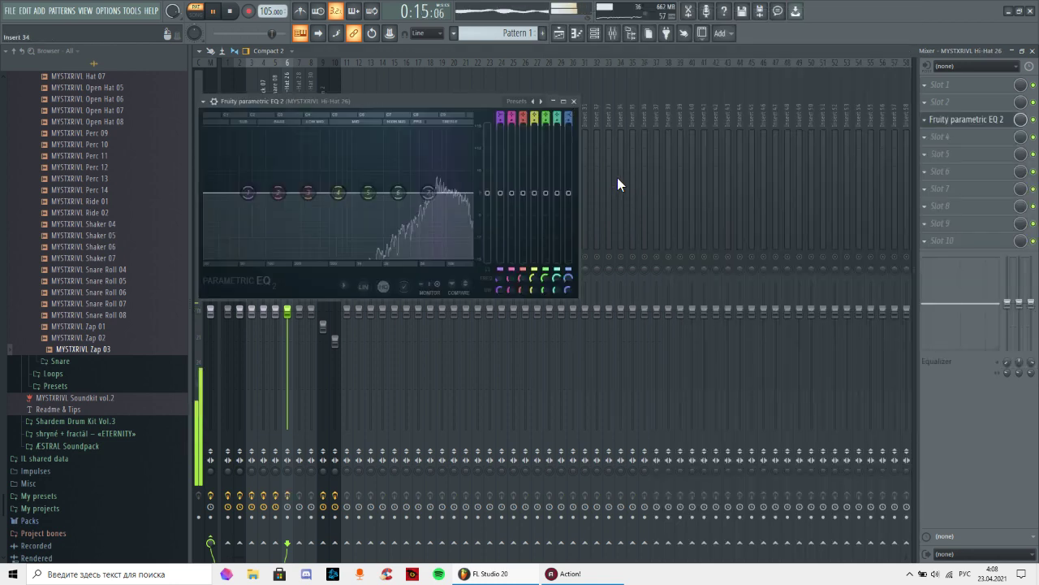
left_click(533, 102)
left_click_drag(279, 193, 408, 193)
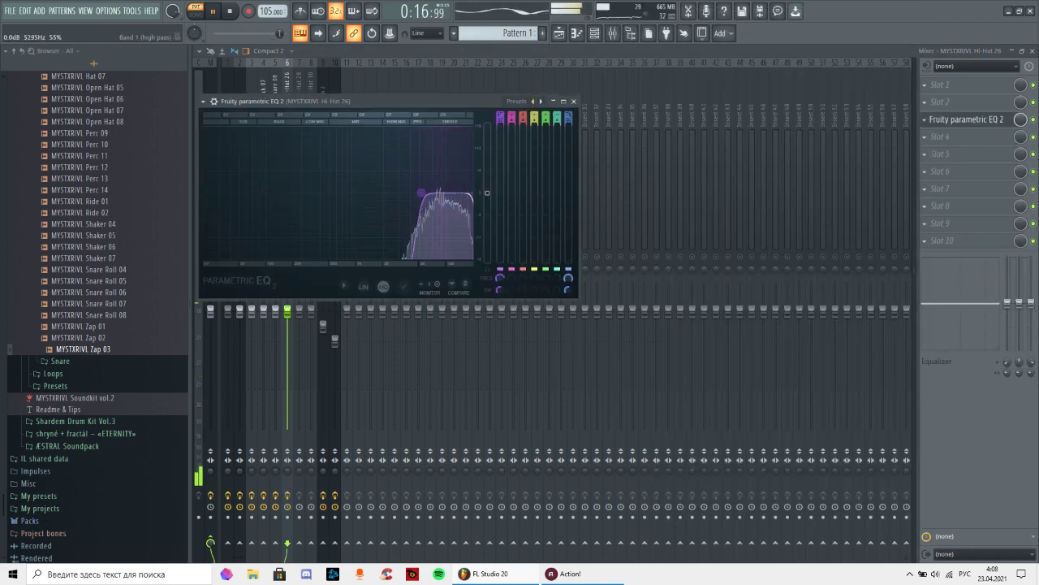
left_click(573, 101)
- Add Fruity Phaser to slot 4 of the MYSTXRIVL Hi-Hat 26 track with its default settings and close its window
left_click(947, 138)
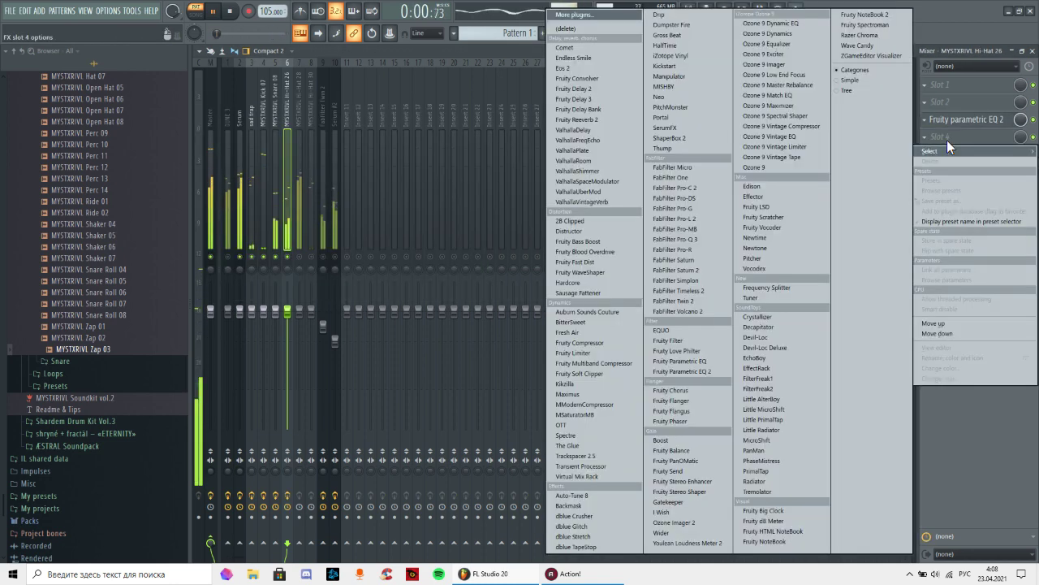
left_click(682, 415)
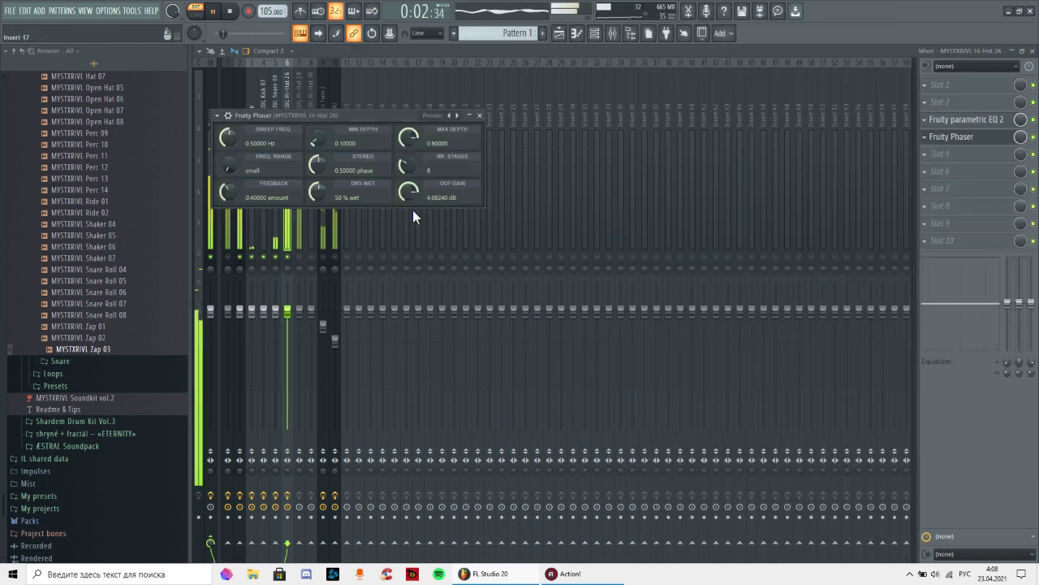
left_click(480, 116)
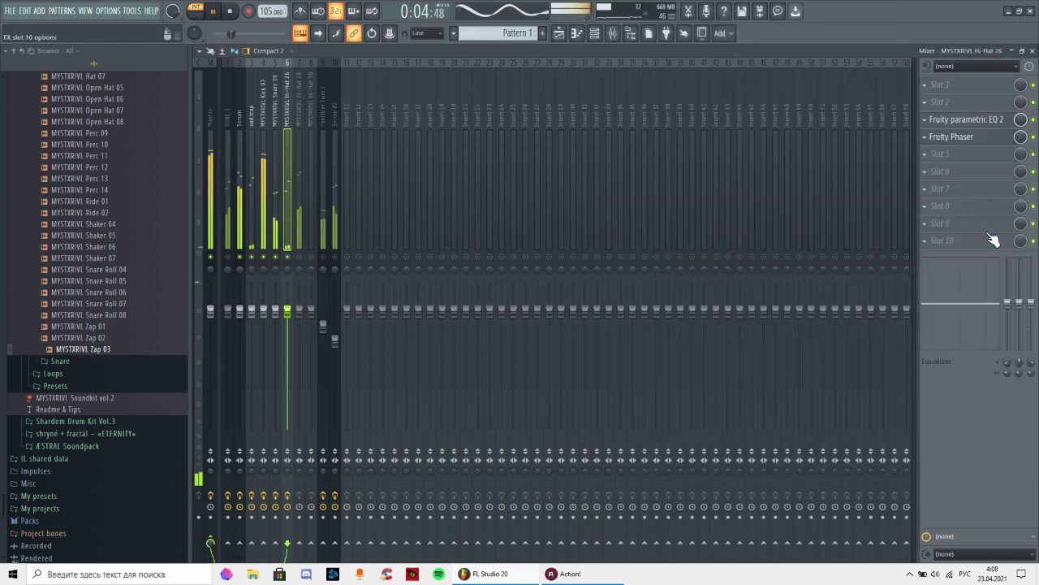
- Add PanMan to slot 8 of the MYSTXRIVL Hi-Hat 26 track, adjusting the rate and widening the panning to about 169 degrees
left_click(970, 207)
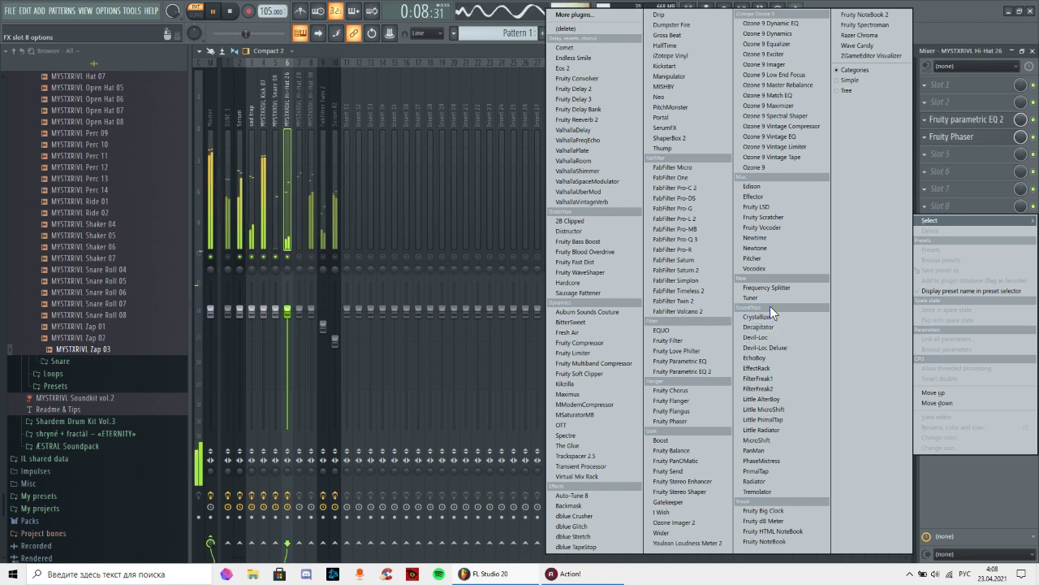
left_click(759, 442)
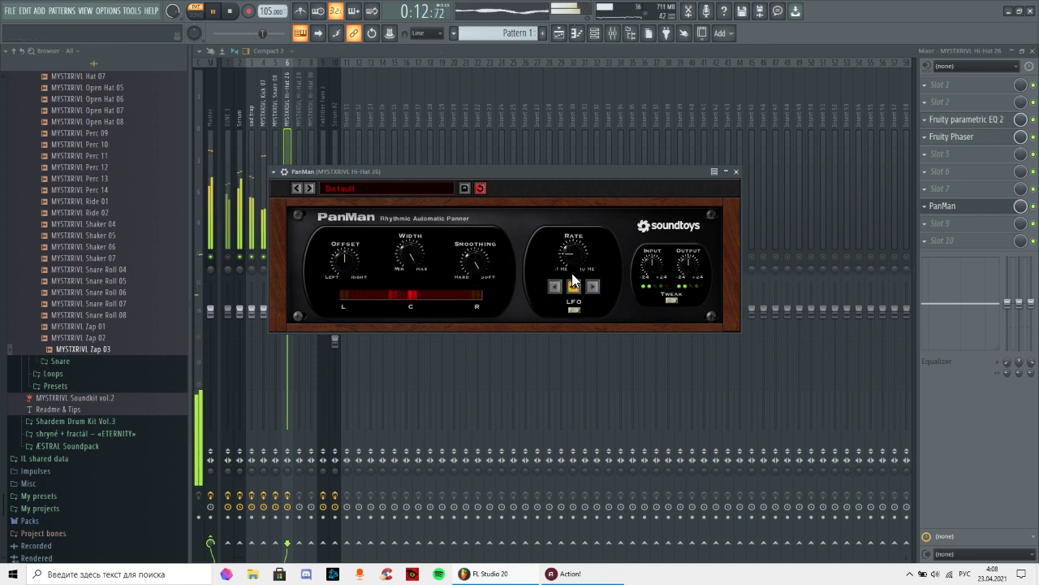
mouse_move(574, 253)
left_mouse_down()
mouse_move(583, 230)
mouse_move(582, 239)
left_mouse_up()
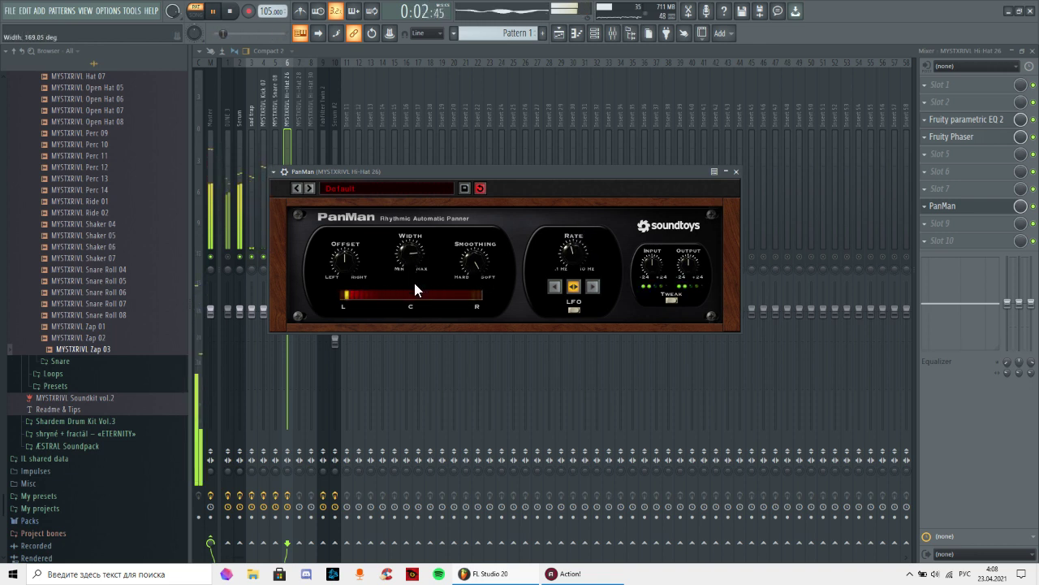
left_click(738, 172)
- Add Fruity parametric EQ 2 to slot 3 of the MYSTXRIVL Hi-Hat 28 track with its previous preset and raise the high pass to the hat's lower edge
left_click(298, 238)
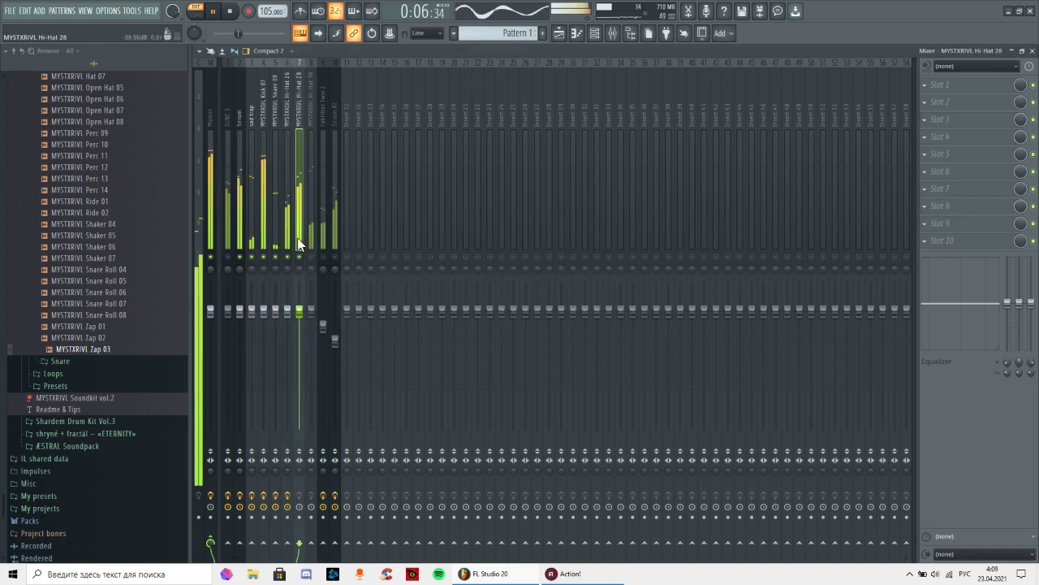
left_click(955, 119)
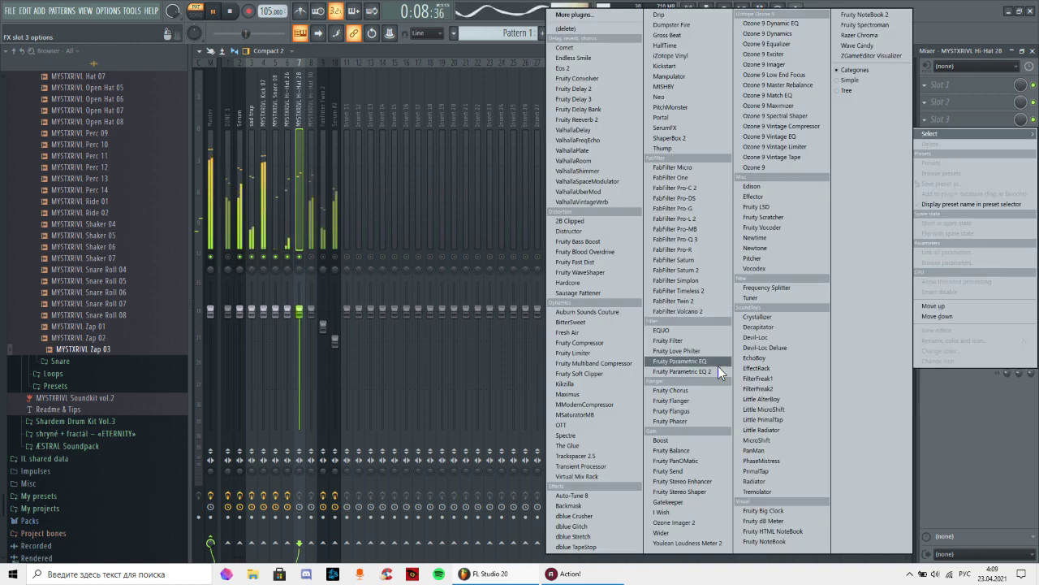
left_click(718, 365)
left_click(561, 130)
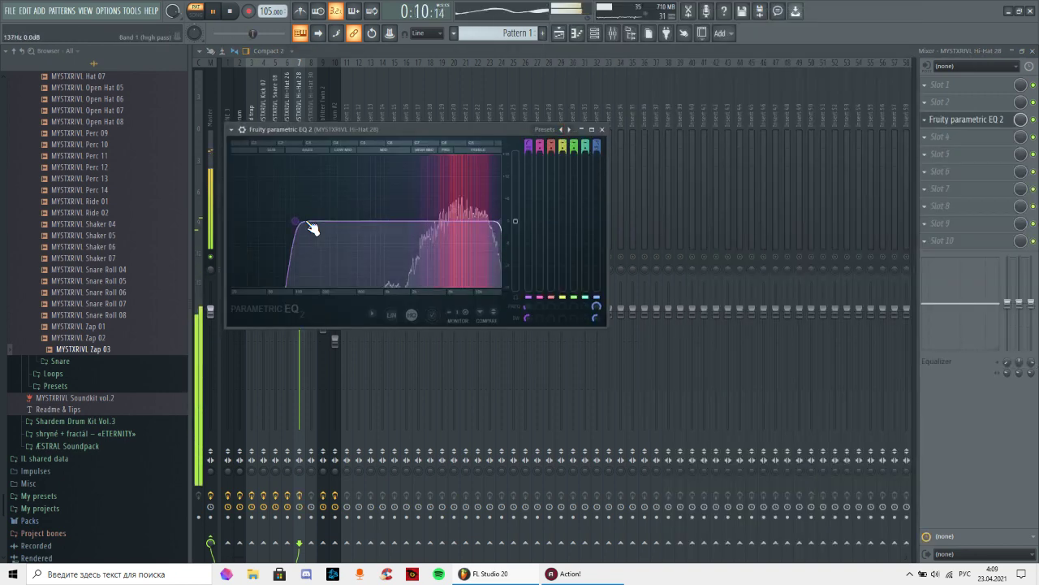
left_click_drag(308, 223, 420, 223)
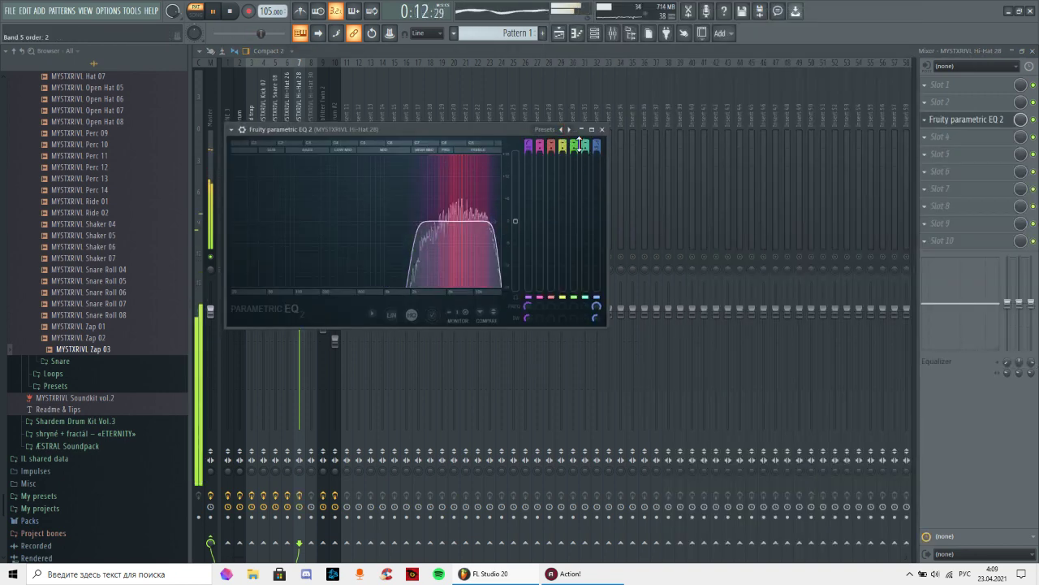
left_click(601, 129)
- Add Fruity Reeverb 2 to slot 4 of the MYSTXRIVL Hi-Hat 28 track with a high cut of about 20.3 kHz and an adjusted wet level
left_click(952, 137)
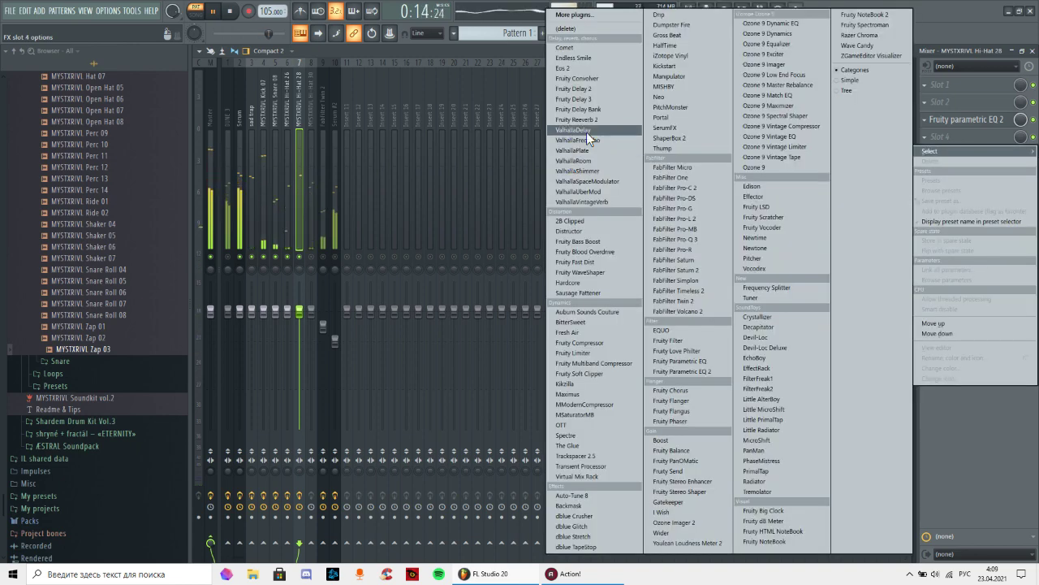
left_click(578, 119)
left_click_drag(459, 164, 459, 203)
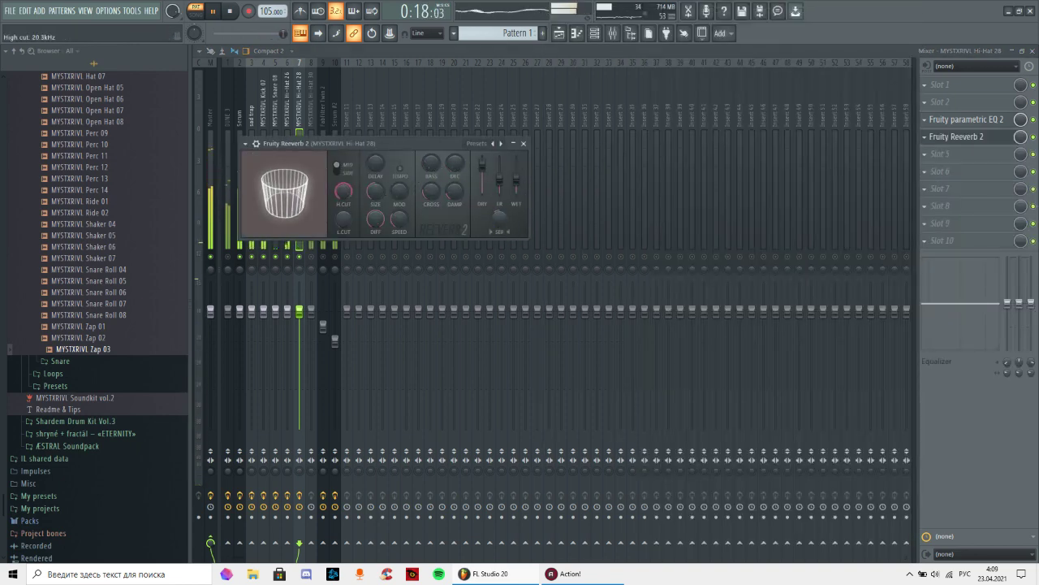
left_click_drag(343, 221, 342, 203)
left_click_drag(516, 179, 516, 191)
left_click(523, 143)
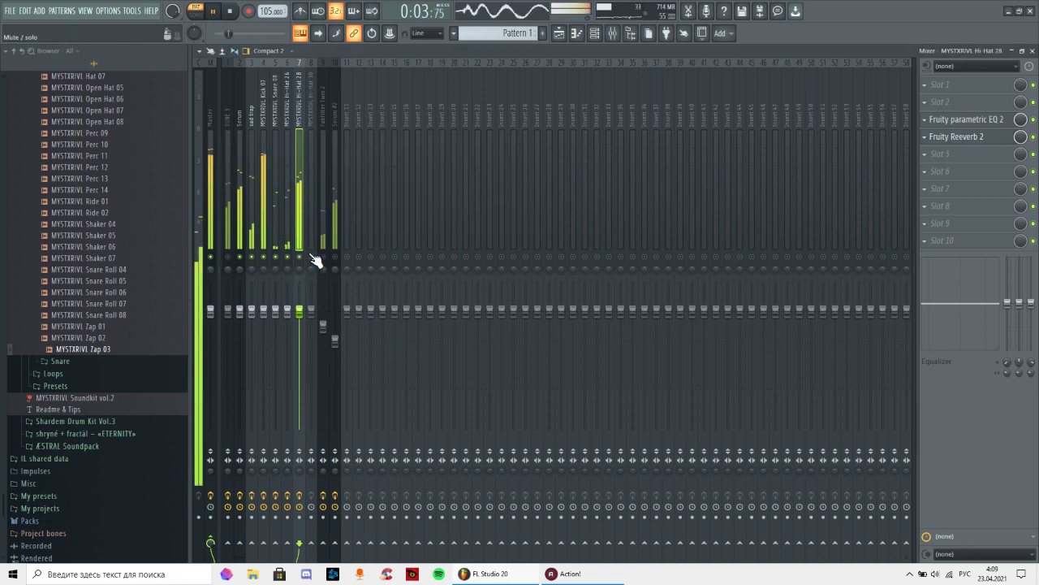
- Add ShaperBox 2 to slot 8 of the MYSTXRIVL Hi-Hat 28 track, load its "hh" preset and close its window
left_click(942, 206)
mouse_move(930, 220)
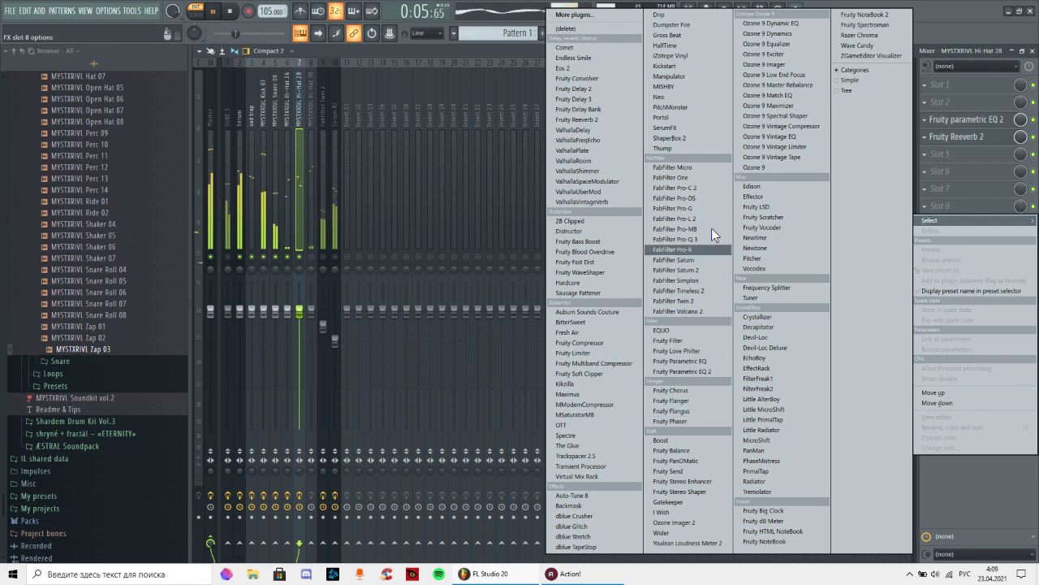
left_click(690, 138)
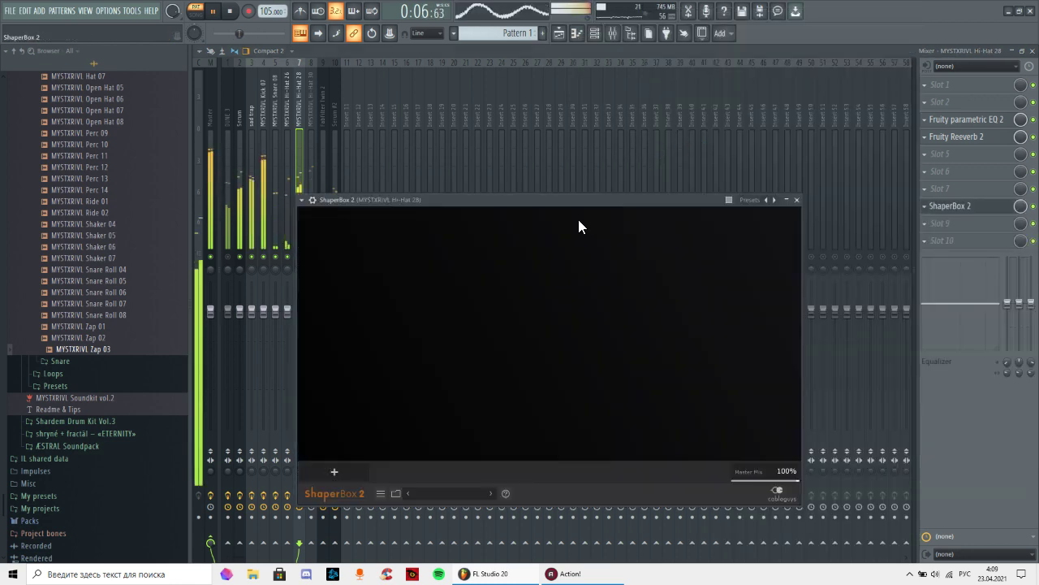
left_click(748, 201)
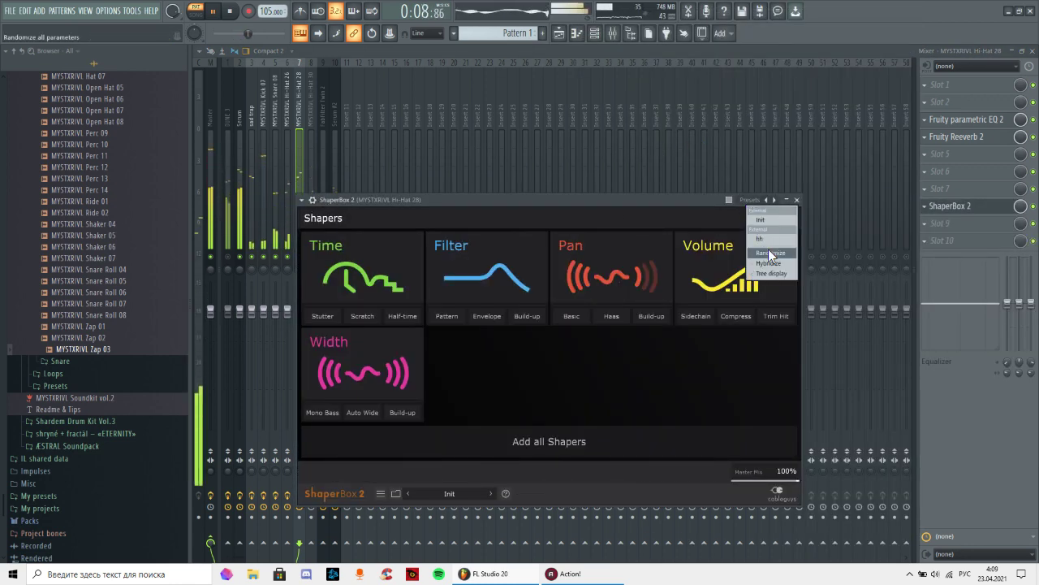
left_click(769, 250)
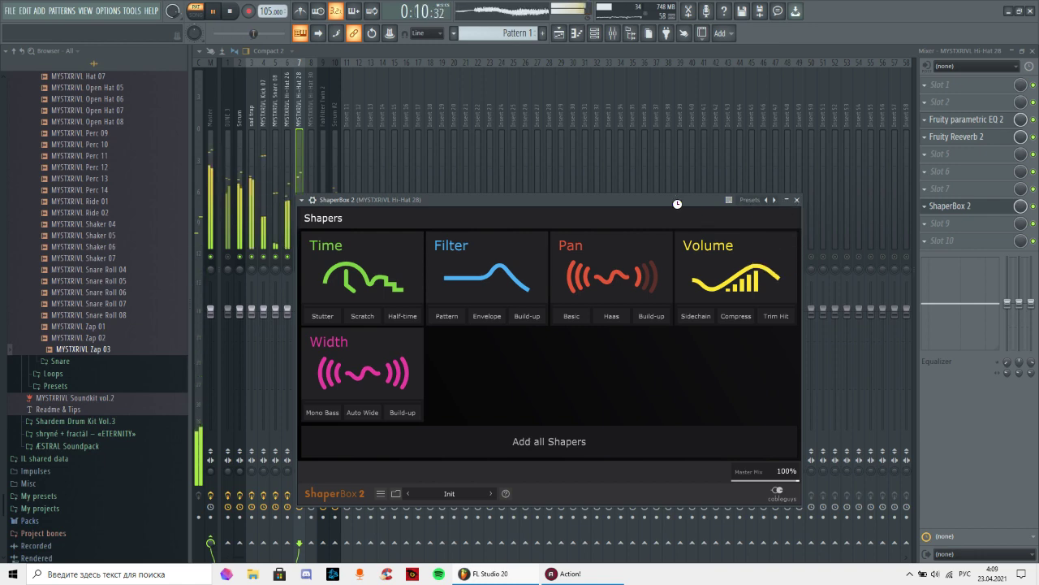
left_click(800, 204)
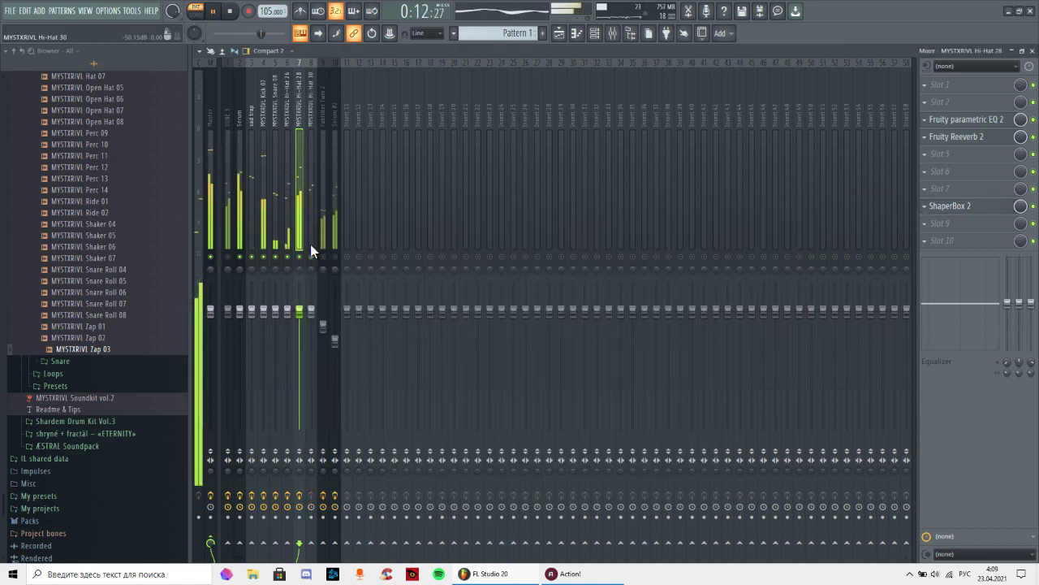
- Add Fruity parametric EQ 2 to slot 3 of the MYSTXRIVL Hi-Hat 30 track with its previous preset and a raised high pass
left_click(315, 313)
left_click(930, 120)
mouse_move(916, 135)
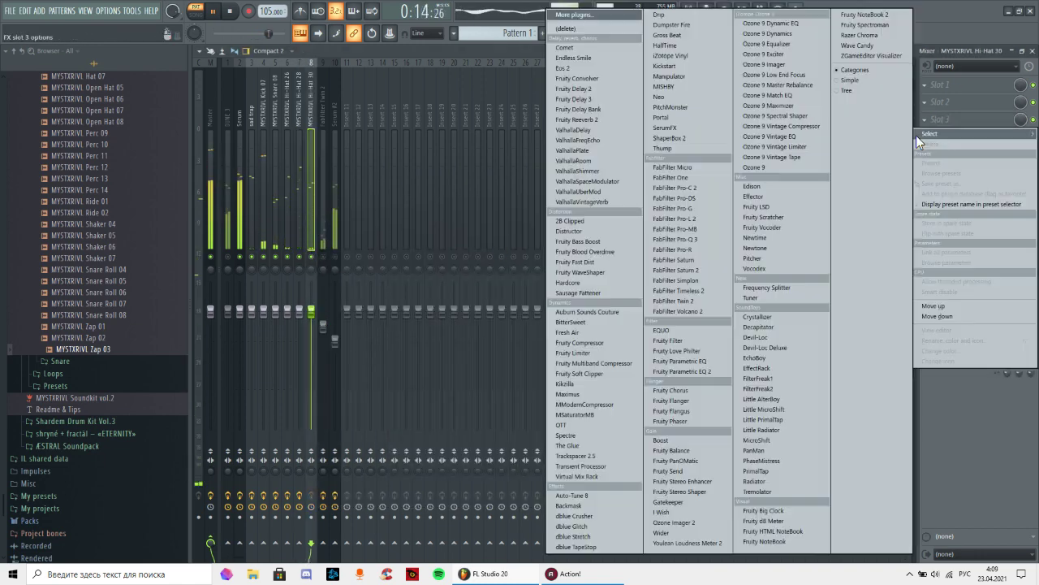
left_click(700, 370)
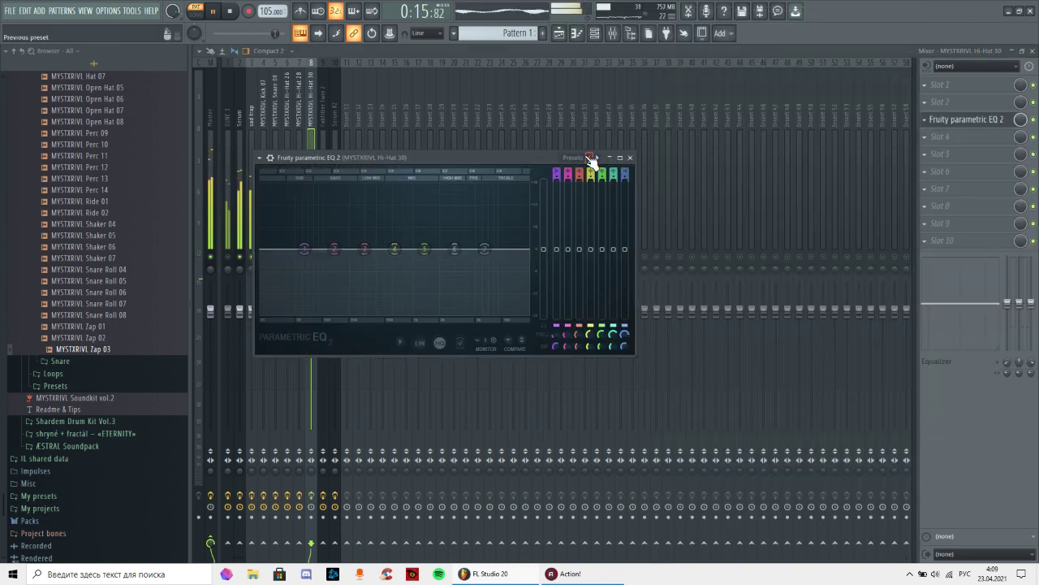
left_click(589, 157)
left_click_drag(343, 250, 436, 249)
left_click(631, 157)
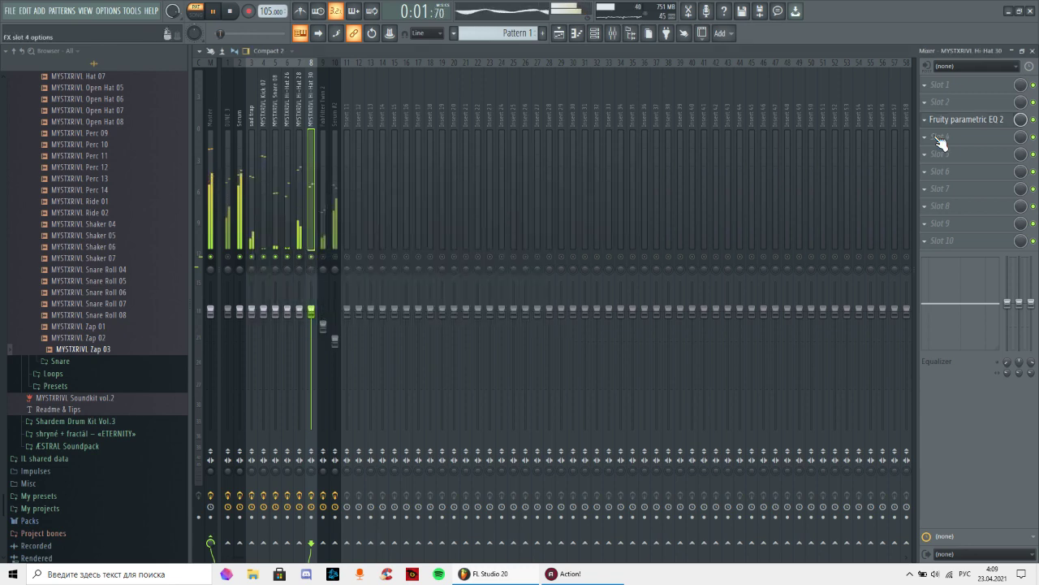
- Add Fruity Reeverb 2 to slot 4 of the MYSTXRIVL Hi-Hat 30 track with a raised high cut and a 30% wet level
left_click(940, 137)
left_click(592, 120)
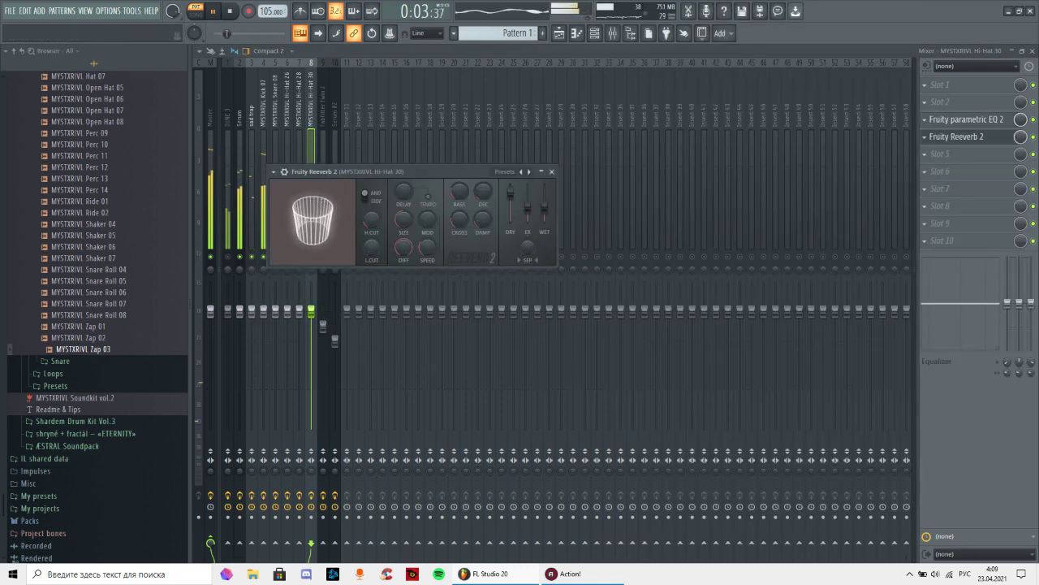
left_click_drag(371, 221, 370, 213)
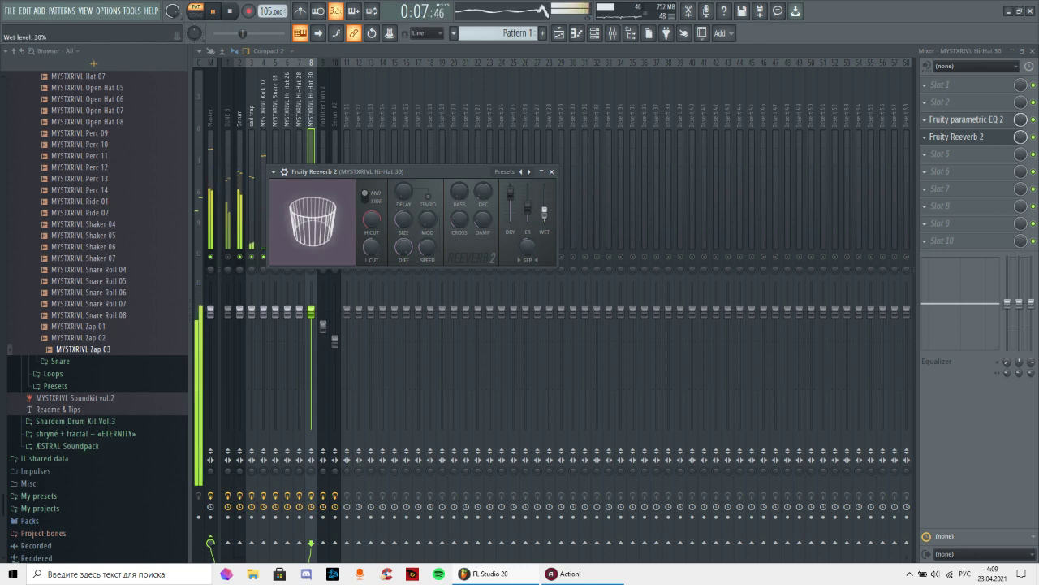
- Add ShaperBox 2 to slot 8 of the MYSTXRIVL Hi-Hat 30 track, load its "hh" preset and close its window
left_click(961, 208)
left_click(676, 133)
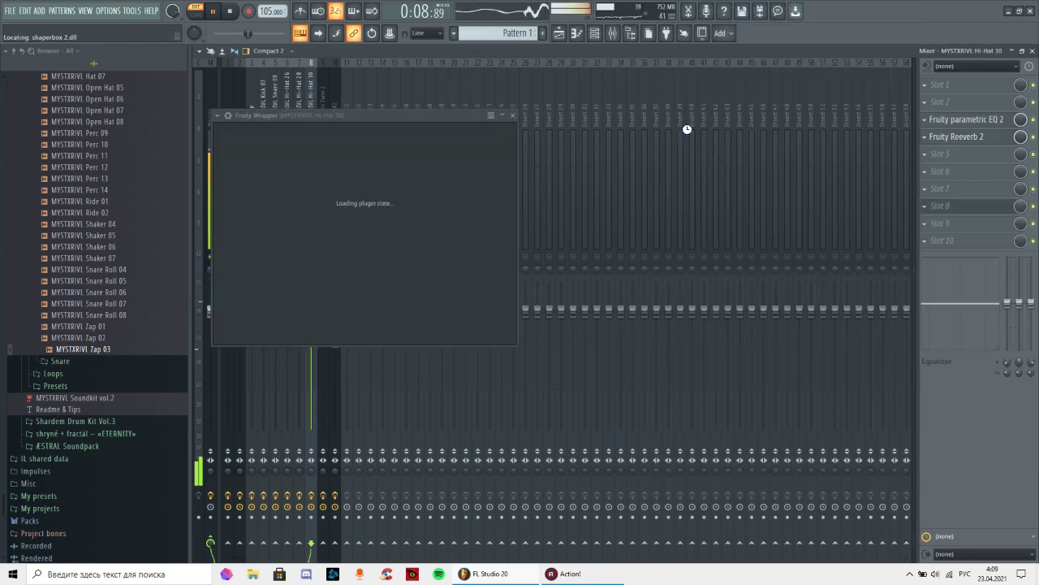
left_click(666, 115)
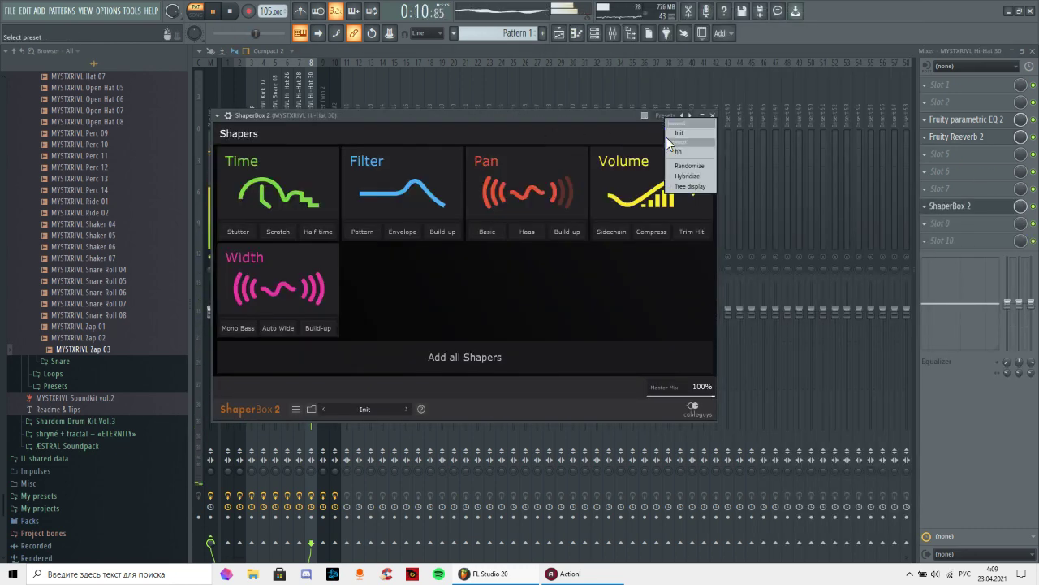
left_click(695, 165)
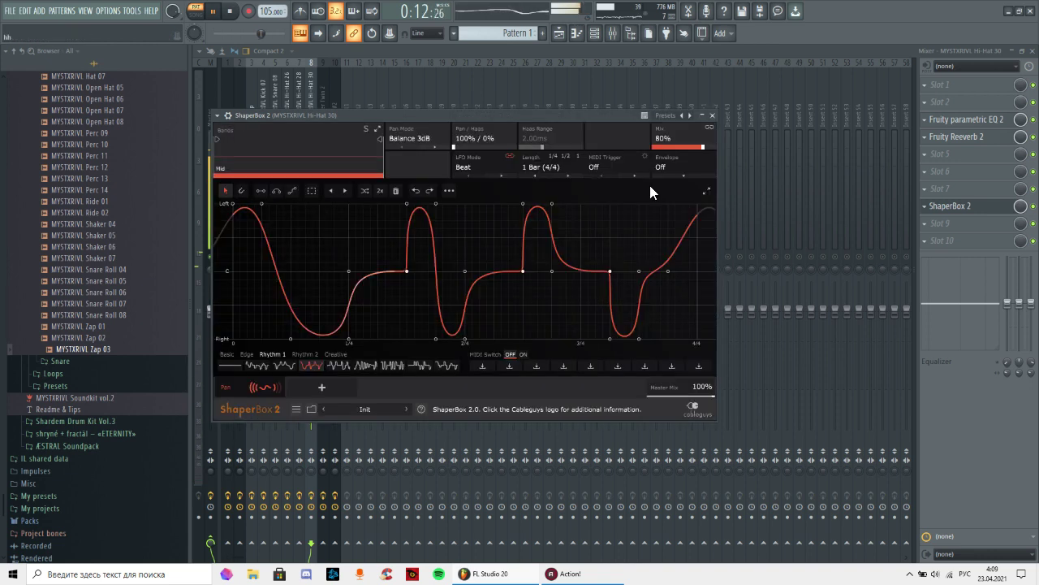
left_click(713, 115)
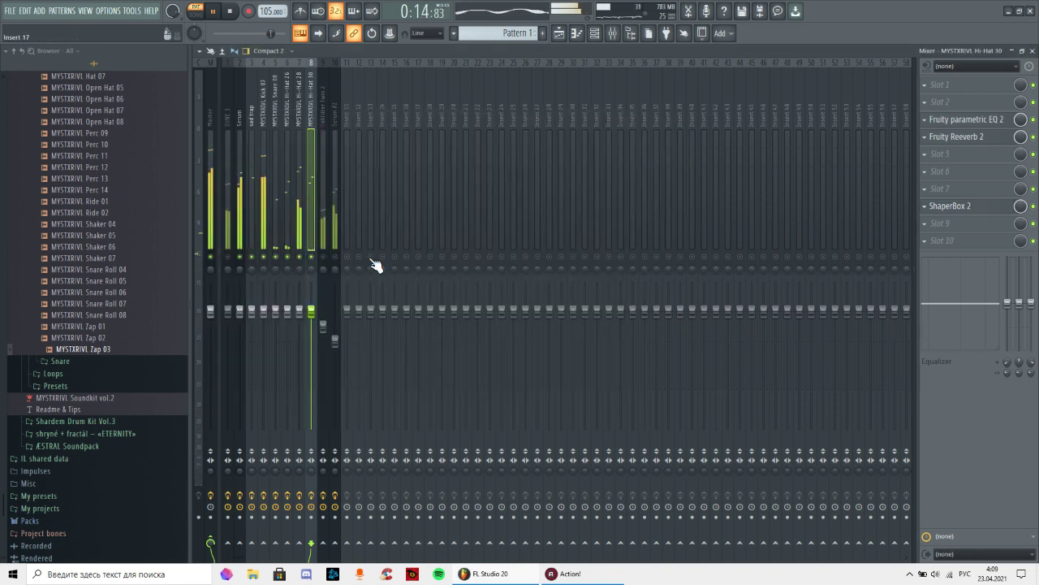
- Lower the volumes of the Serum #2 and FabFilter Twin 2 mixer tracks
left_click_drag(338, 353, 338, 365)
left_click(316, 328)
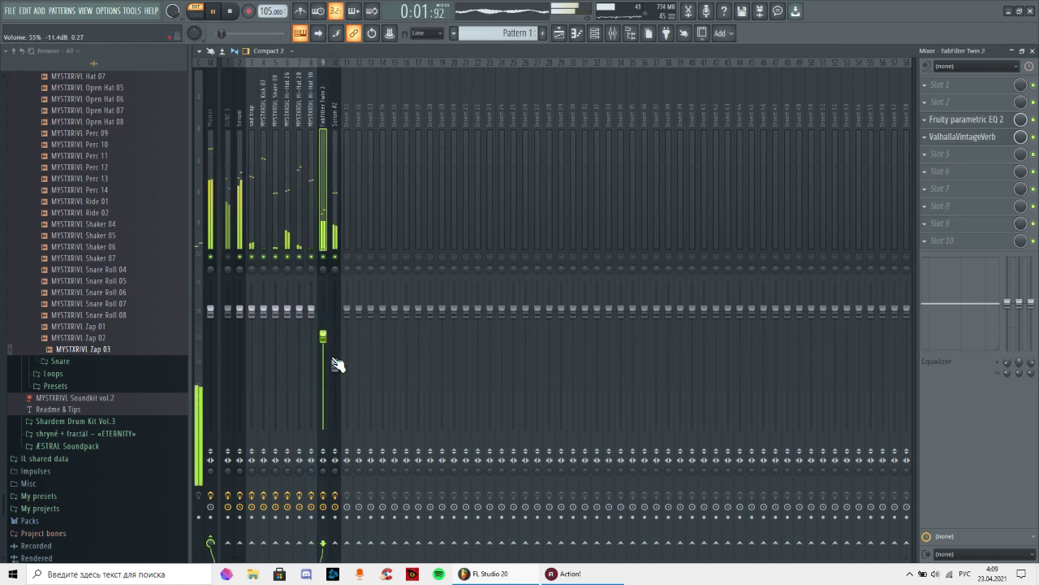
- Add a second DUNE 3 channel to the channel rack and load the Pads bank from DUNE 2 Factory
left_click(597, 36)
left_click(414, 315)
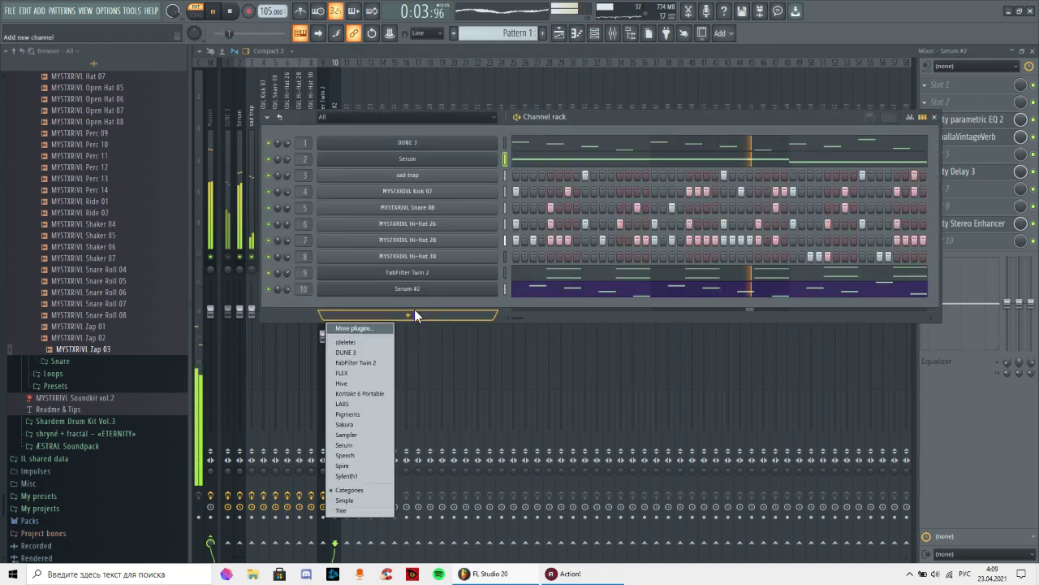
left_click(362, 362)
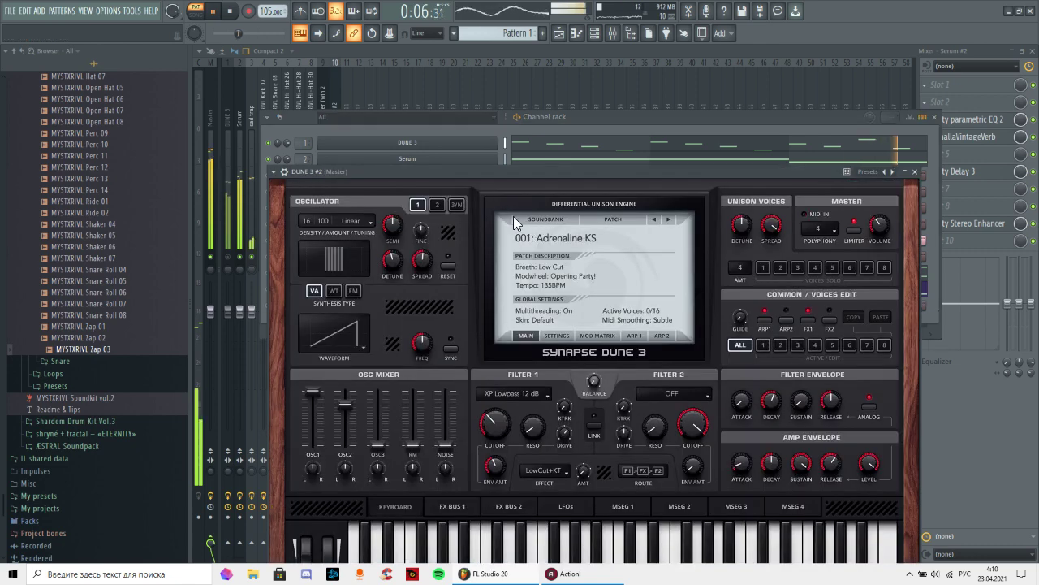
left_click(513, 216)
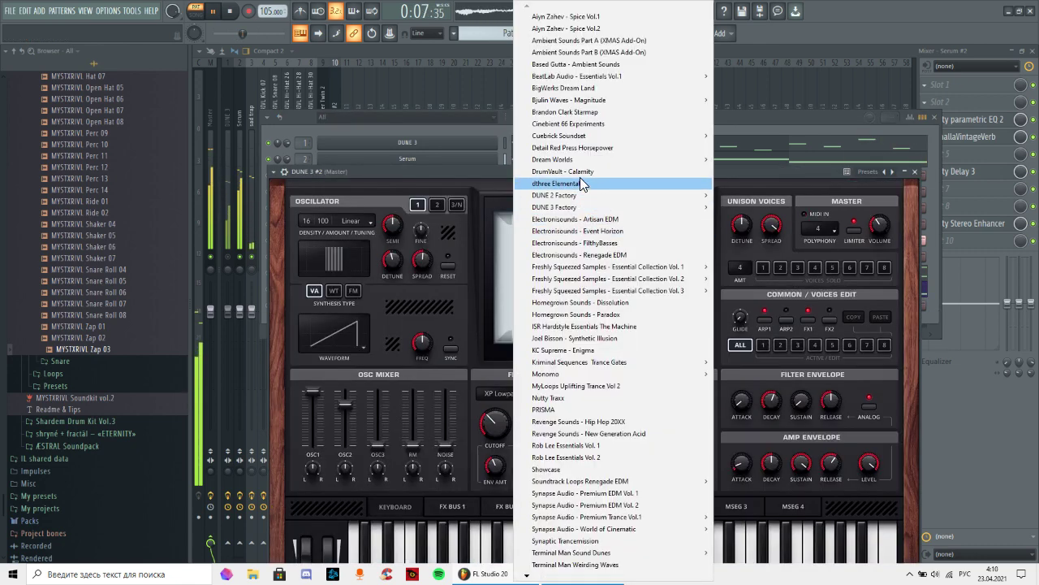
mouse_move(591, 198)
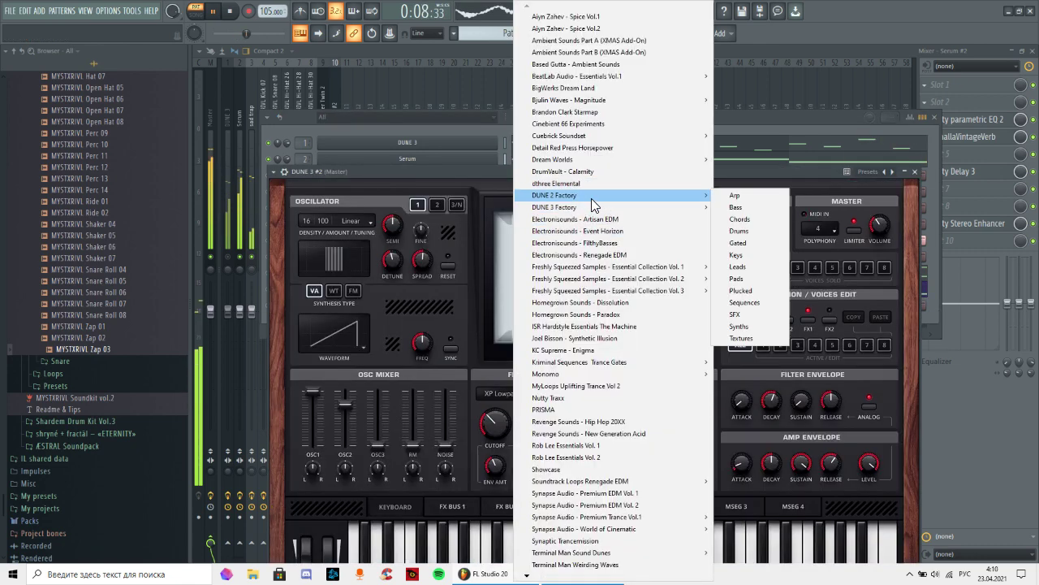
left_click(757, 278)
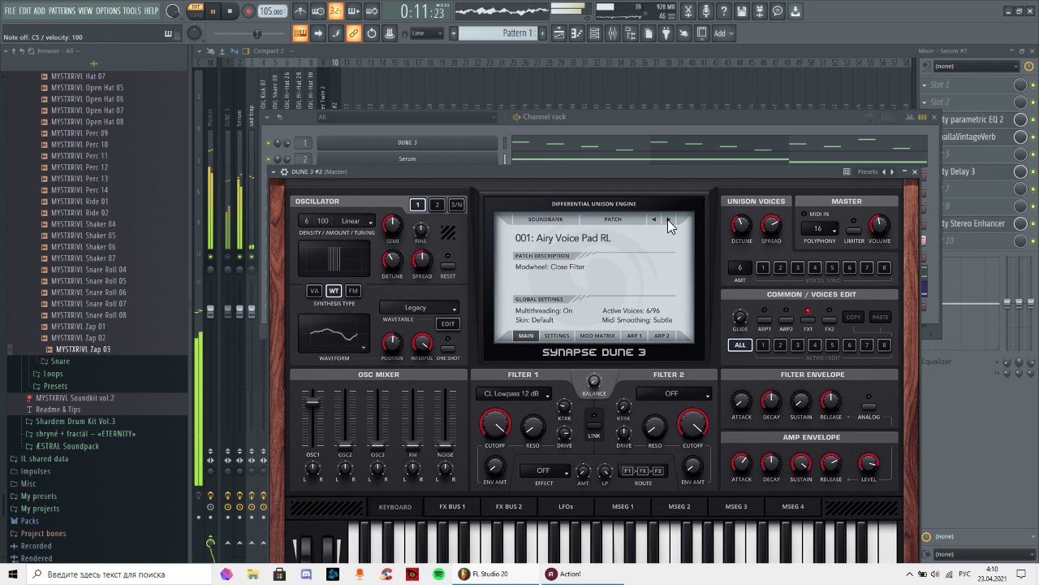
- Audition several pad patches in the new DUNE 3, settle on 027: Memory EDT and close the synth window
left_click(667, 219)
left_click(622, 230)
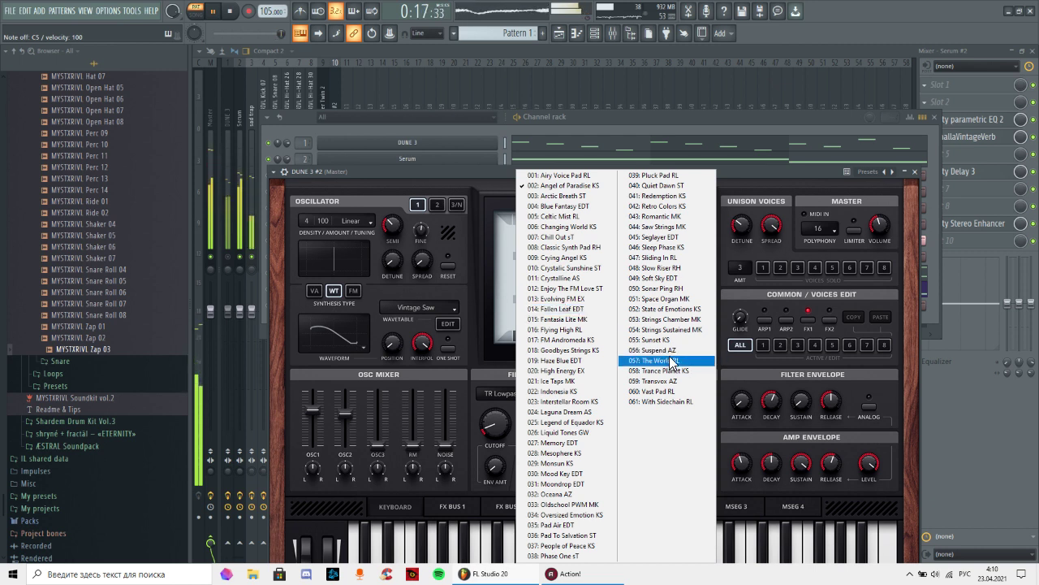
left_click(571, 476)
left_click(651, 219)
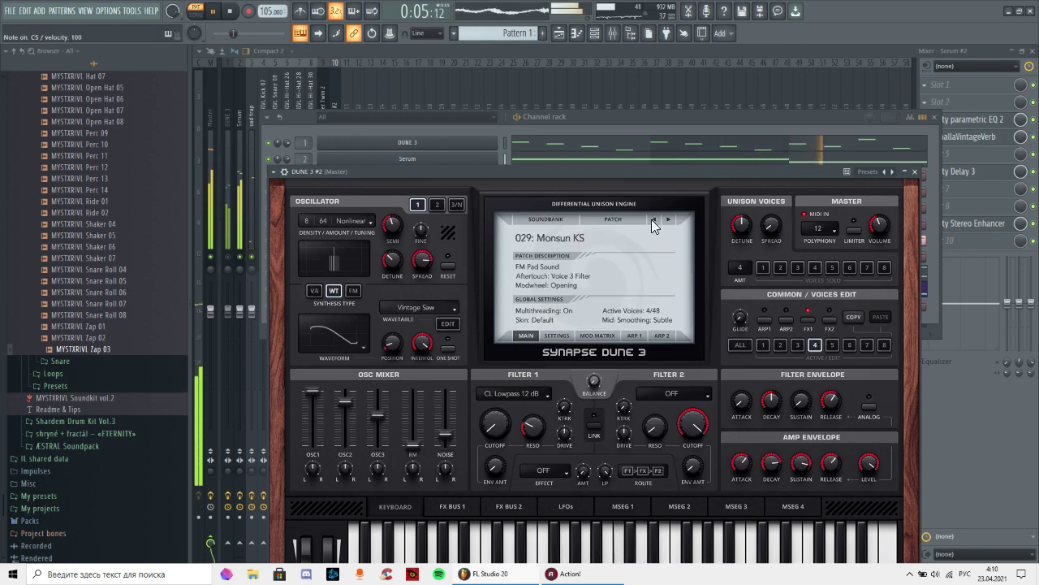
left_click(652, 219)
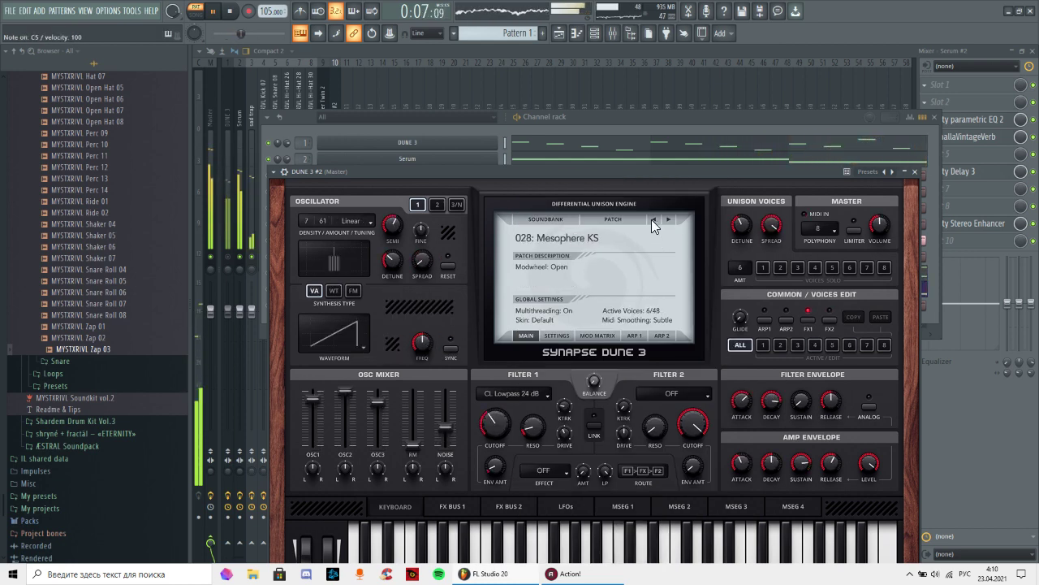
left_click(652, 219)
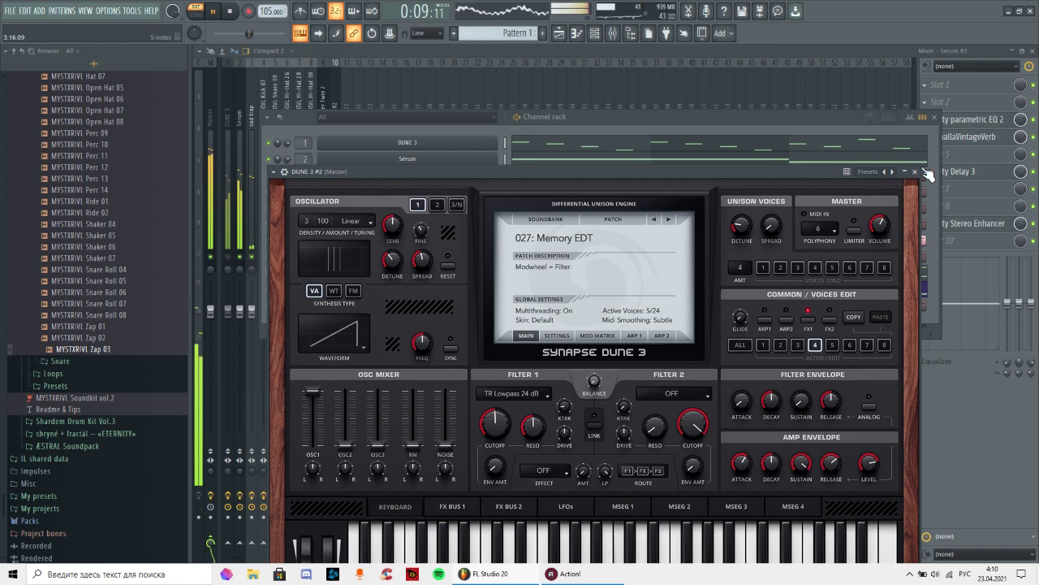
key("Escape")
- Open the piano roll for DUNE 3 #2 and sketch a short note at bar 2 followed by a 14-step C5 note
right_click(497, 299)
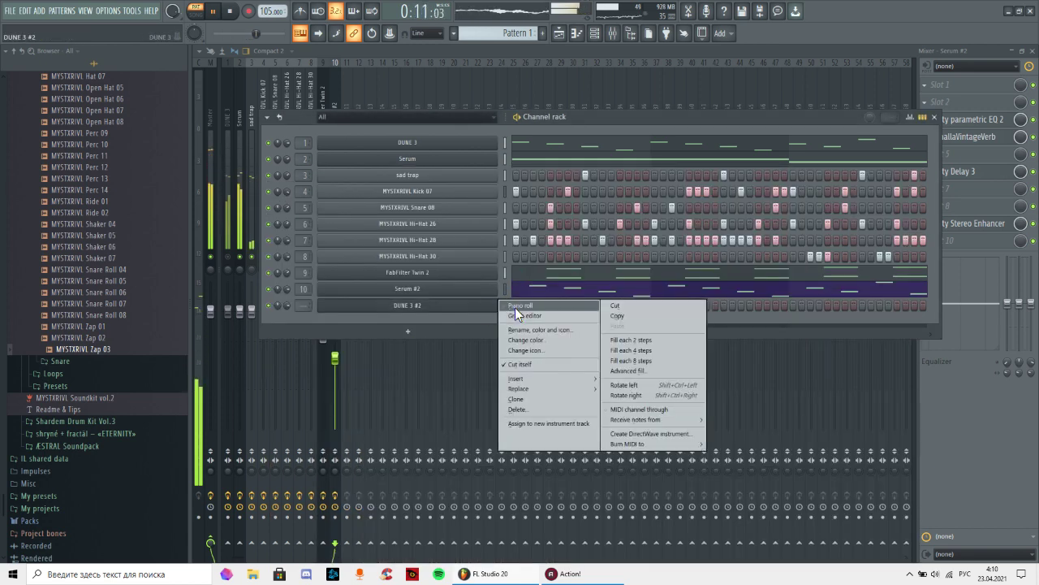
left_click(515, 307)
left_click(302, 315)
left_click(301, 311)
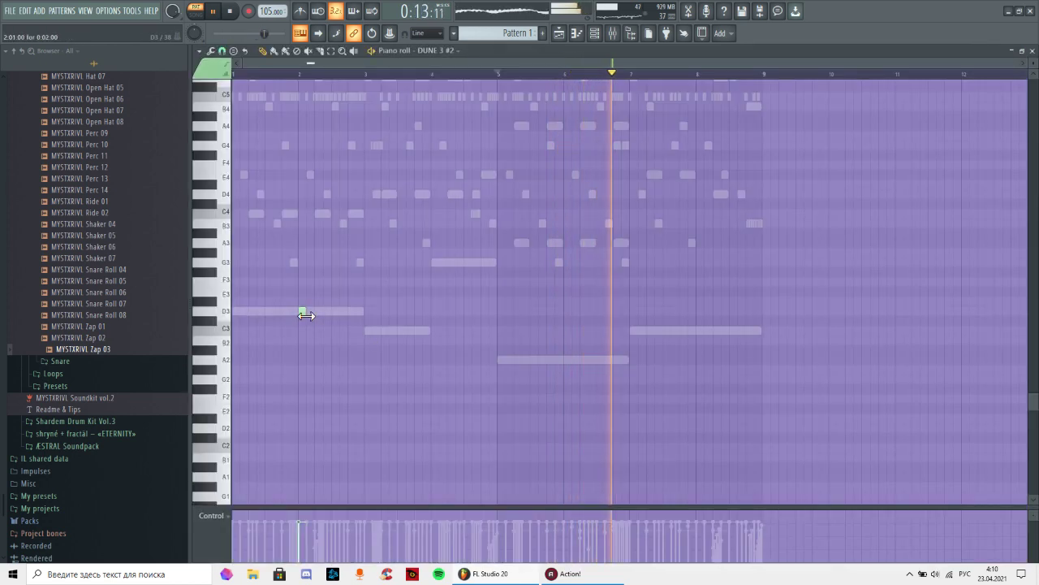
scroll(317, 277, "up", 2)
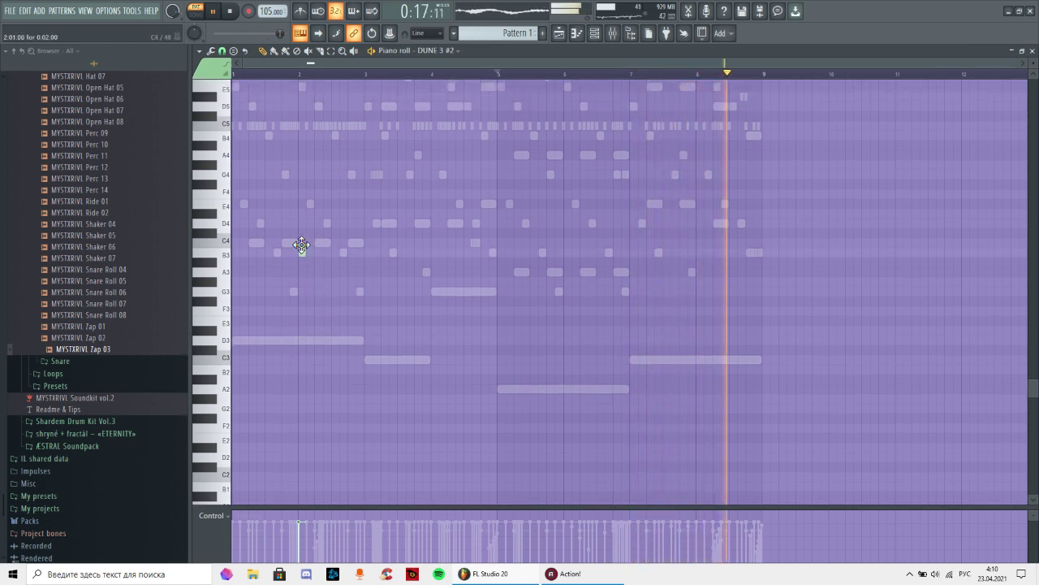
scroll(317, 247, "up", 3)
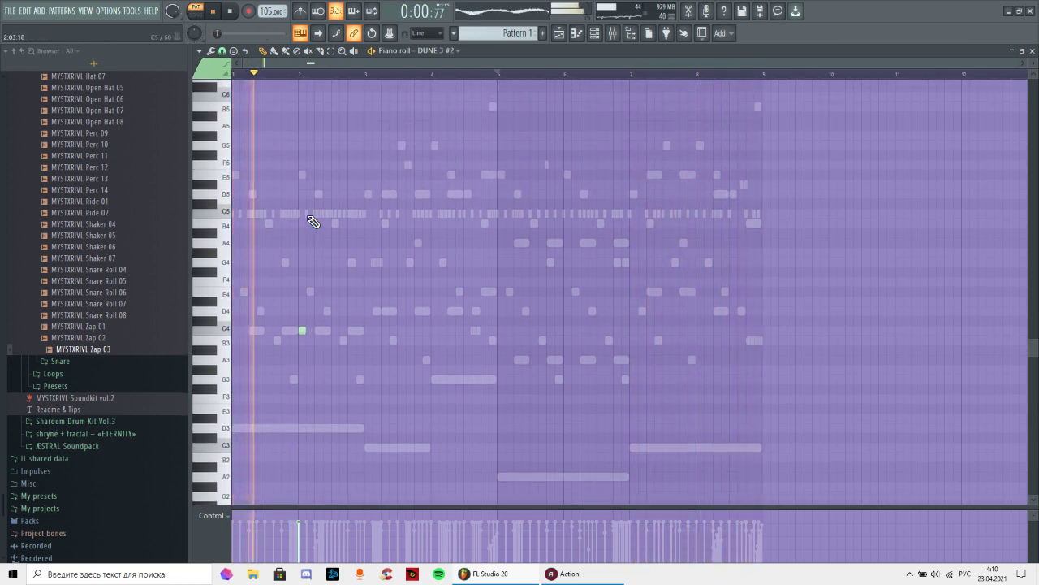
left_click(309, 214)
left_click_drag(315, 214, 364, 217)
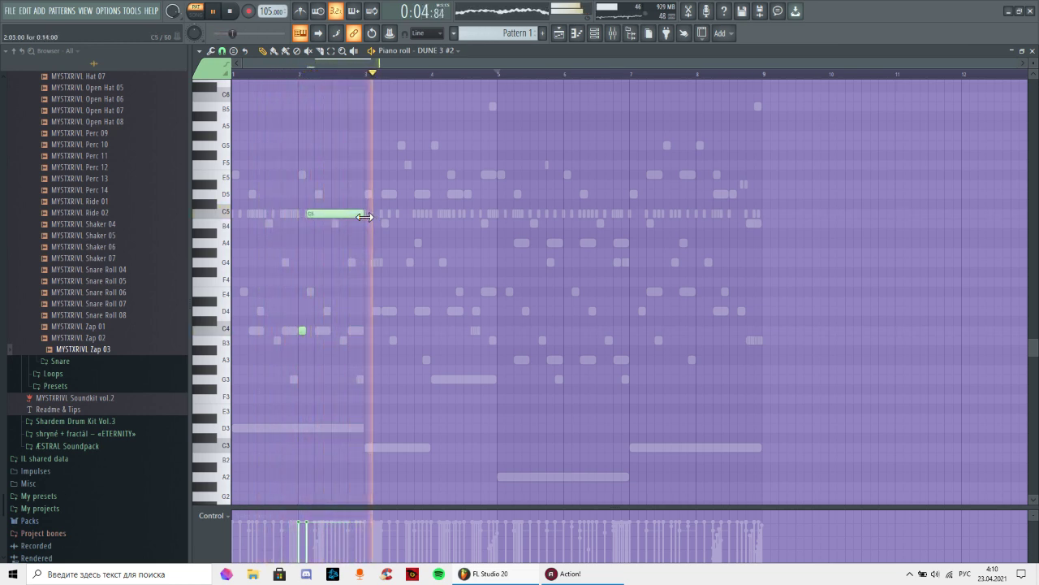
- Raise the test notes by an octave, play them from just before bar 2 and delete the long C6 note
key("ctrl+Up")
scroll(386, 244, "up", 3)
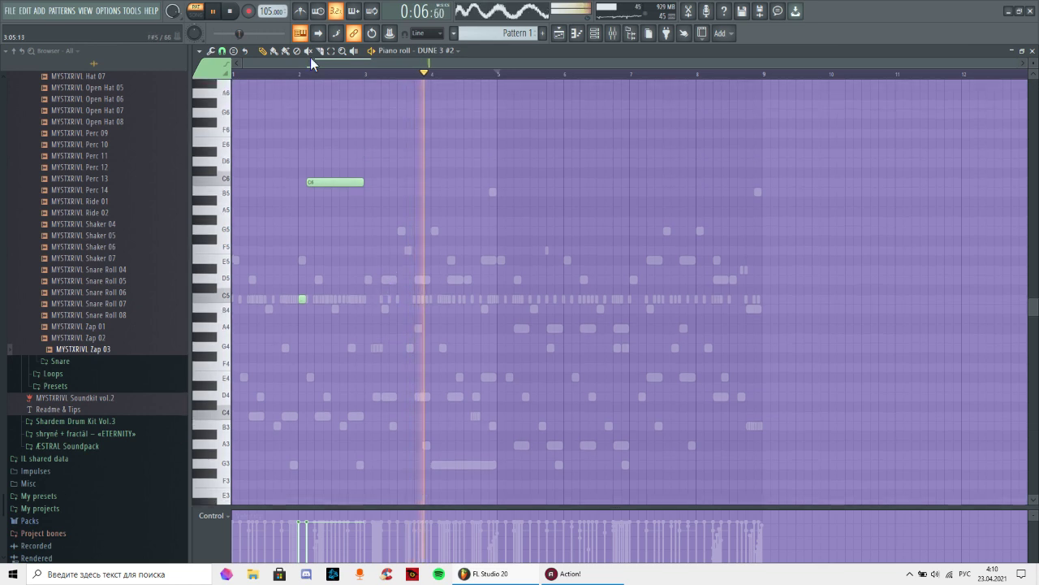
left_click(294, 73)
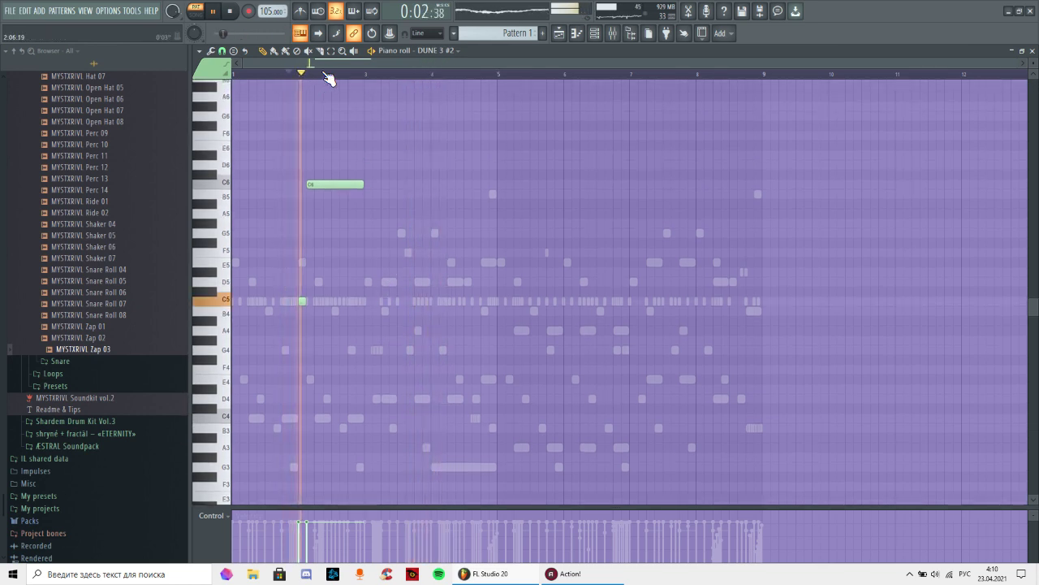
right_click(333, 186)
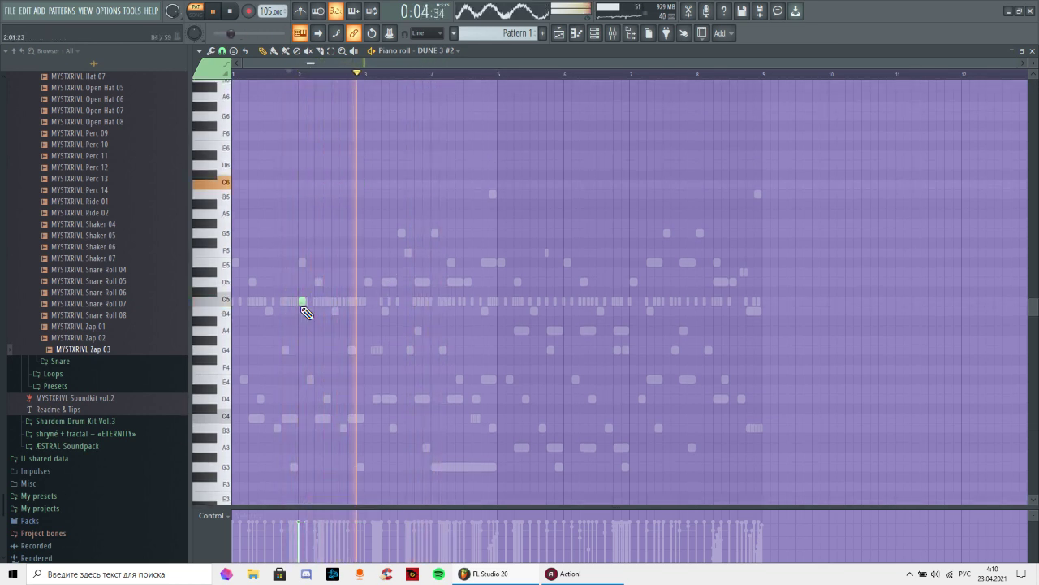
- Replace the DUNE 3 #2 channel's instrument with Serum
left_click(594, 34)
right_click(468, 307)
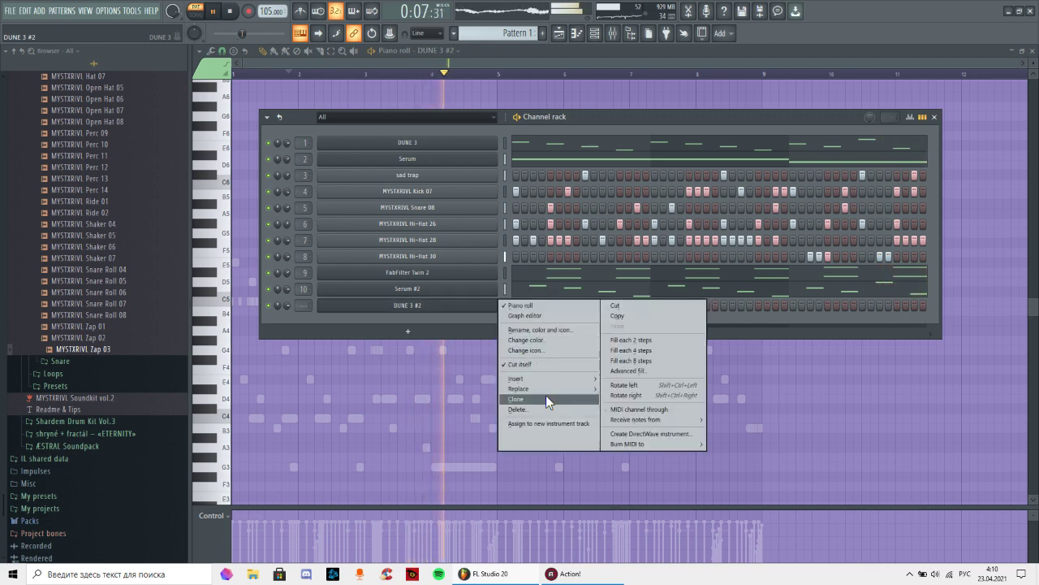
mouse_move(542, 389)
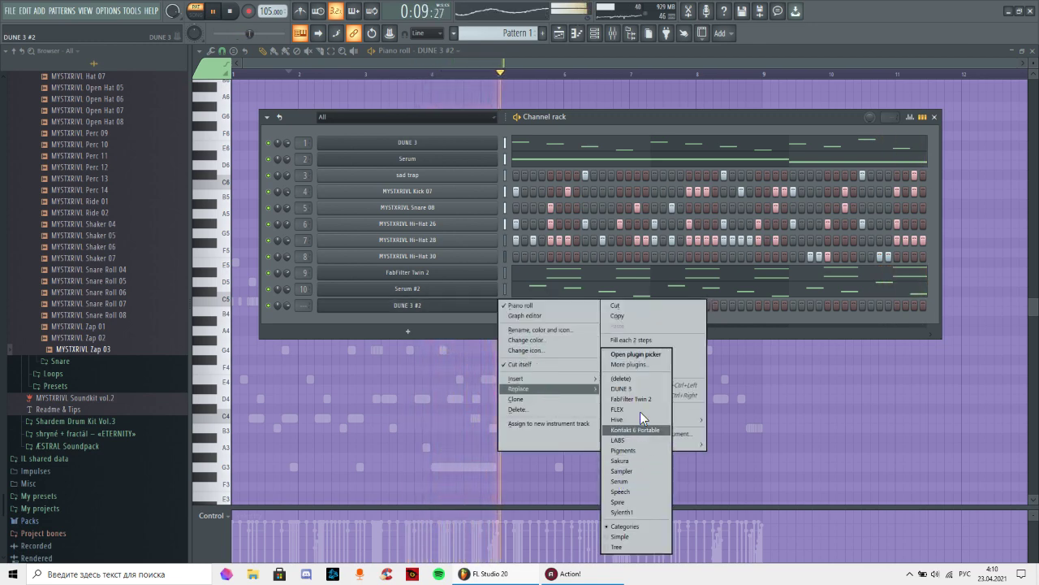
left_click(617, 481)
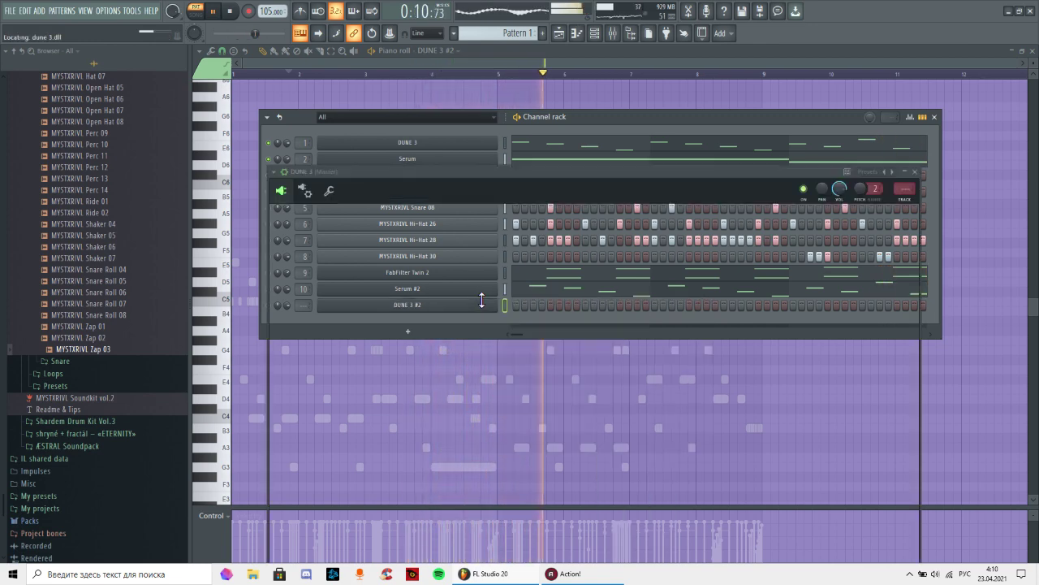
- Choose a preset from the shinju serum vol. 1 user bank for the new Serum and close its window
left_click(535, 208)
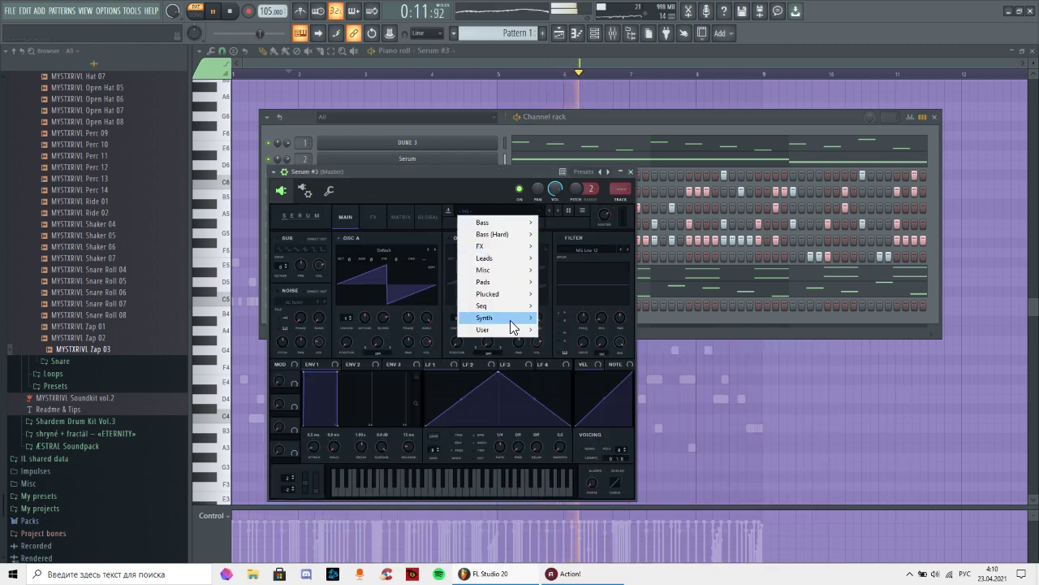
mouse_move(511, 334)
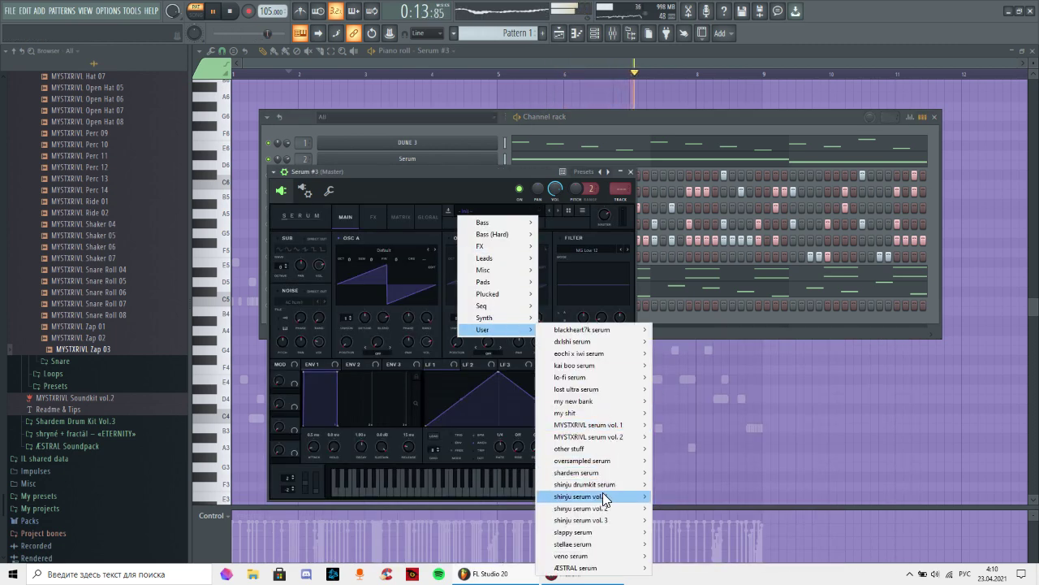
mouse_move(605, 497)
left_click(682, 323)
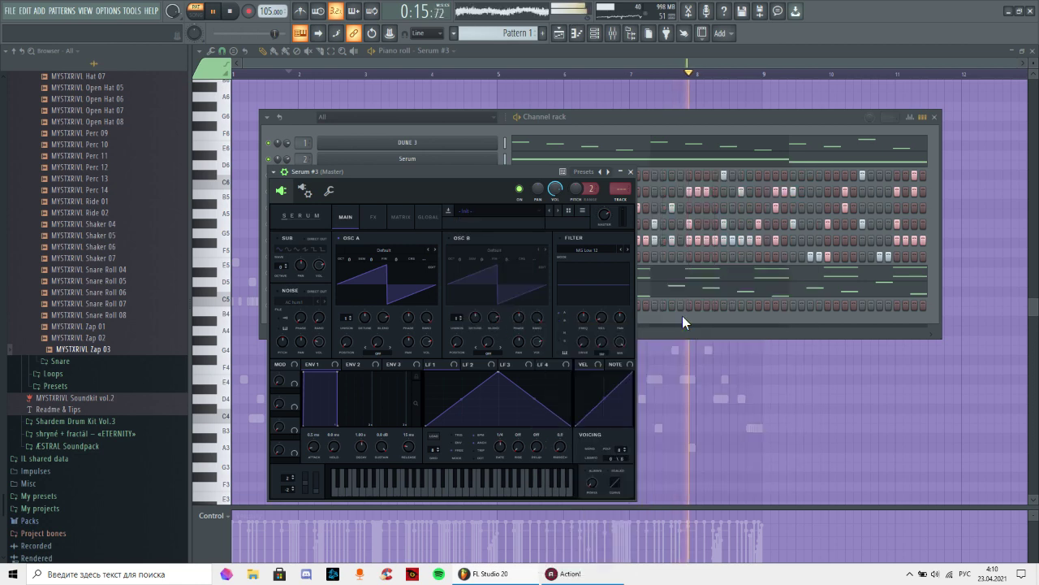
key("Escape")
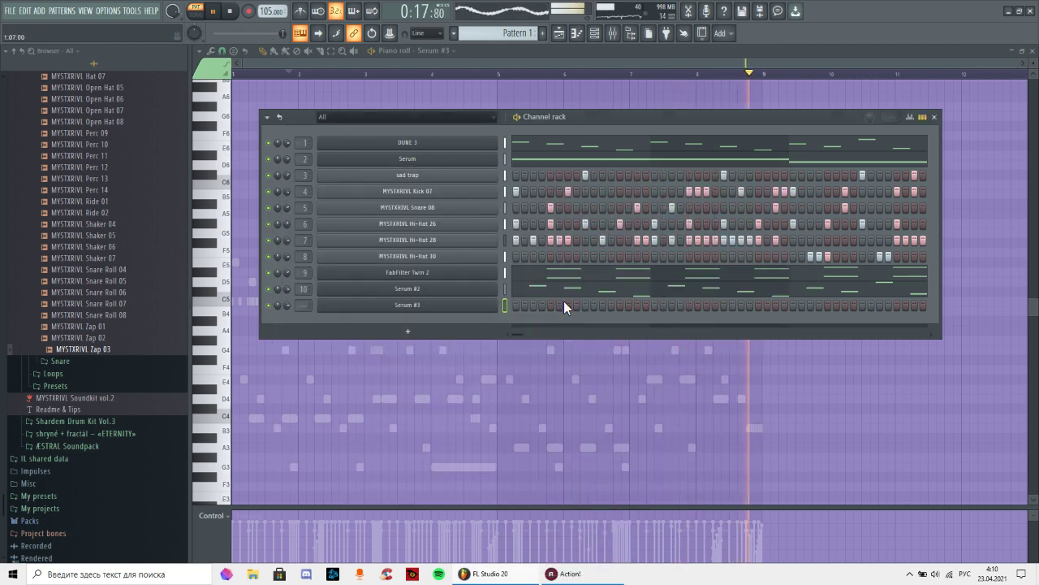
- Open the piano roll for Serum #3 and draw a 12-step A4 note from the start of bar 1
right_click(496, 303)
left_click(514, 307)
right_click(497, 303)
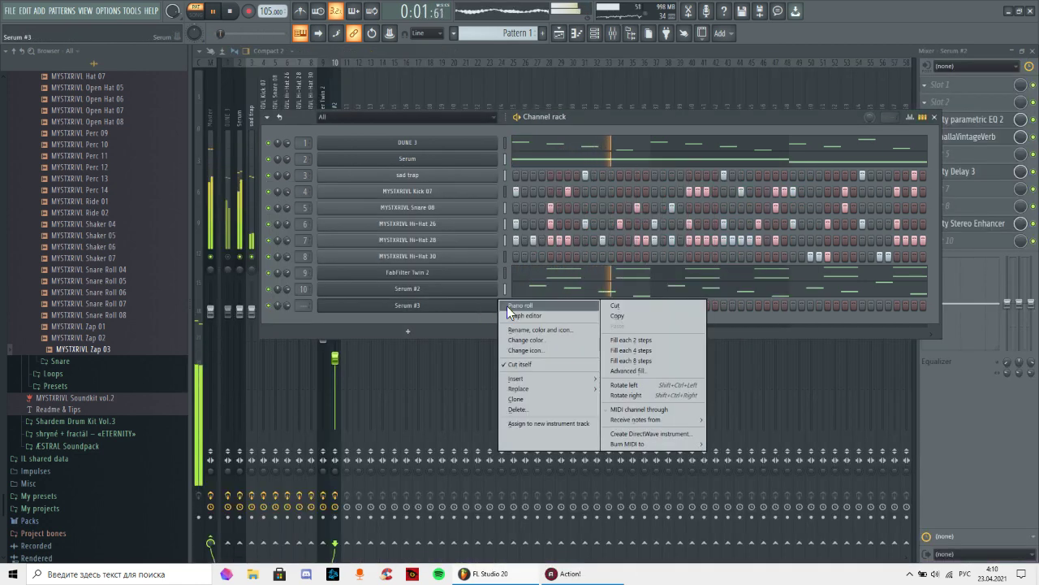
left_click(509, 308)
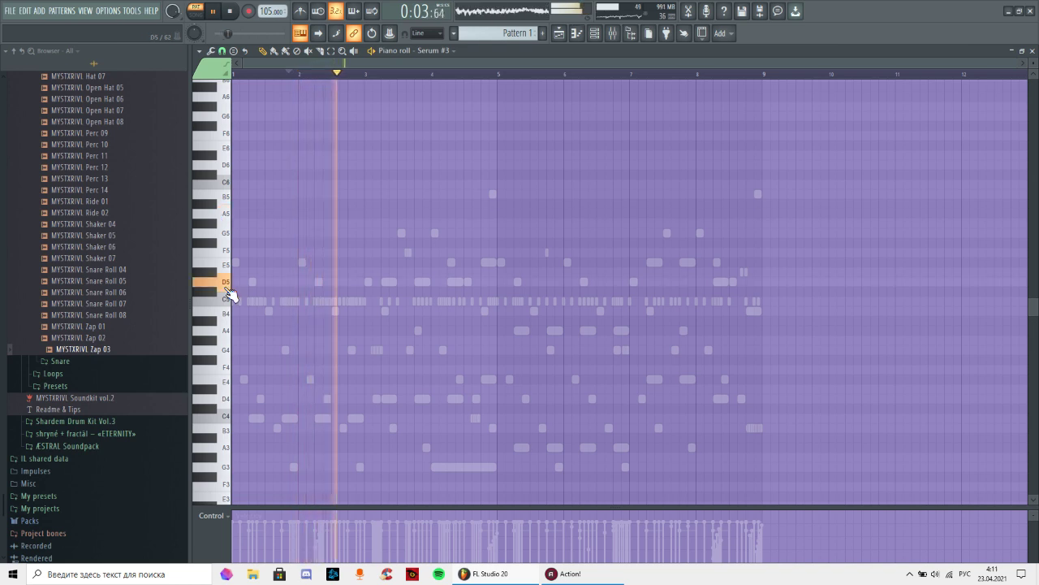
left_click(237, 331)
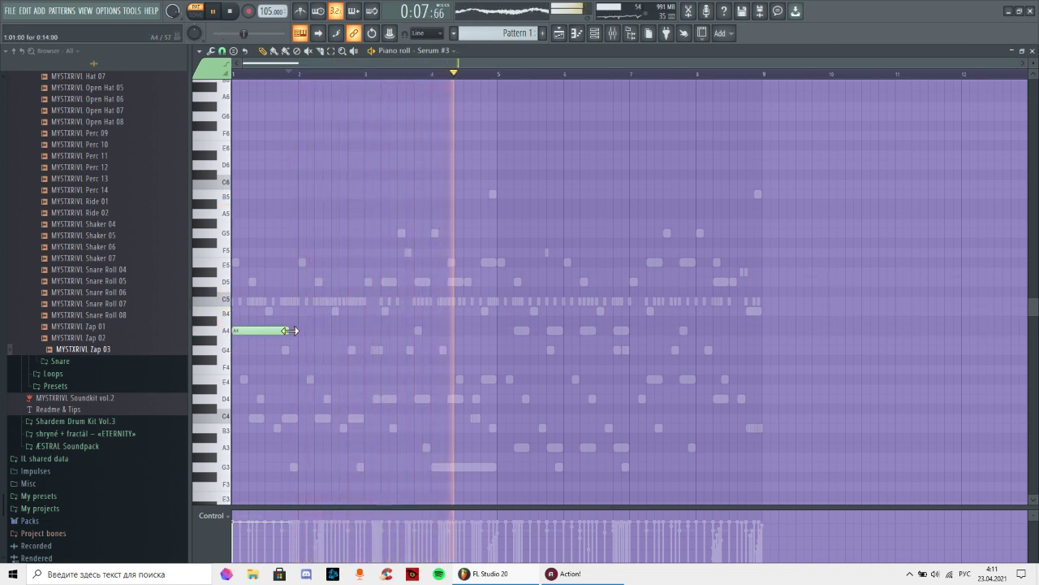
mouse_move(290, 330)
left_mouse_down()
mouse_move(282, 334)
mouse_move(381, 315)
mouse_move(294, 315)
left_mouse_up()
- Try a four-step B4 note at the end of bar 1 and a D5 note at bar 2, then delete both
left_click(291, 311)
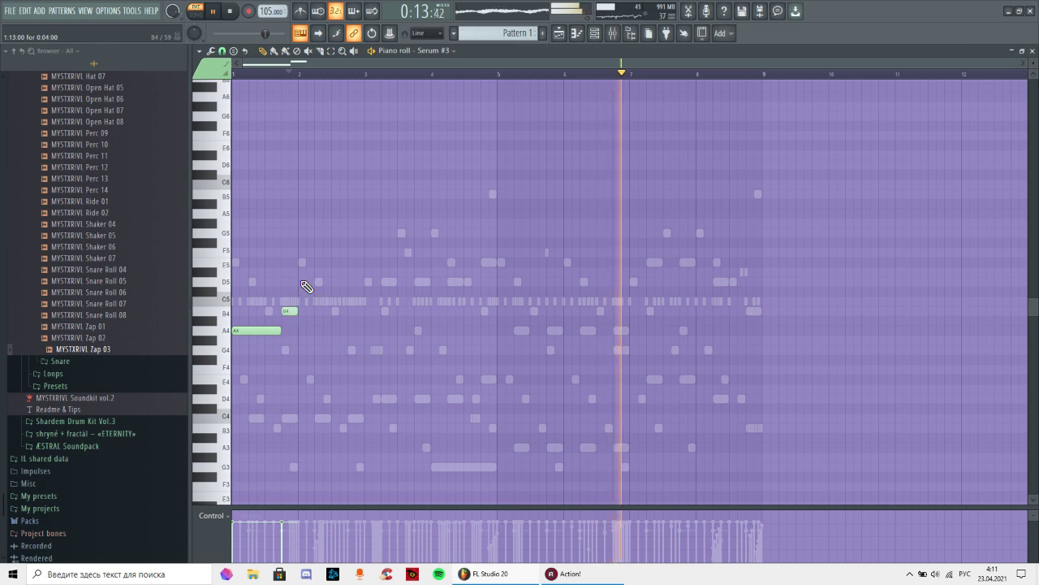
key("space")
key("space")
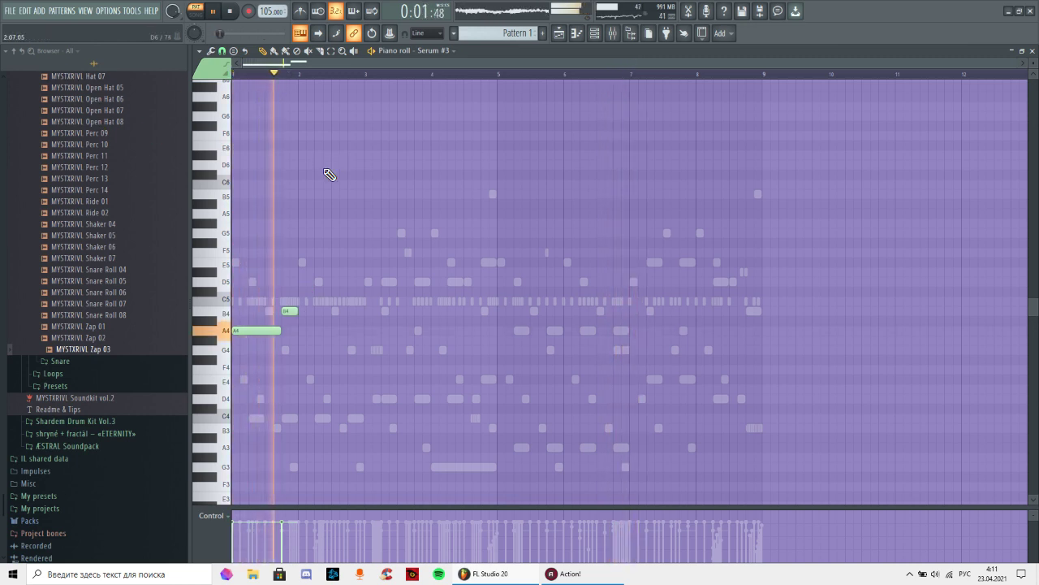
left_click(305, 283)
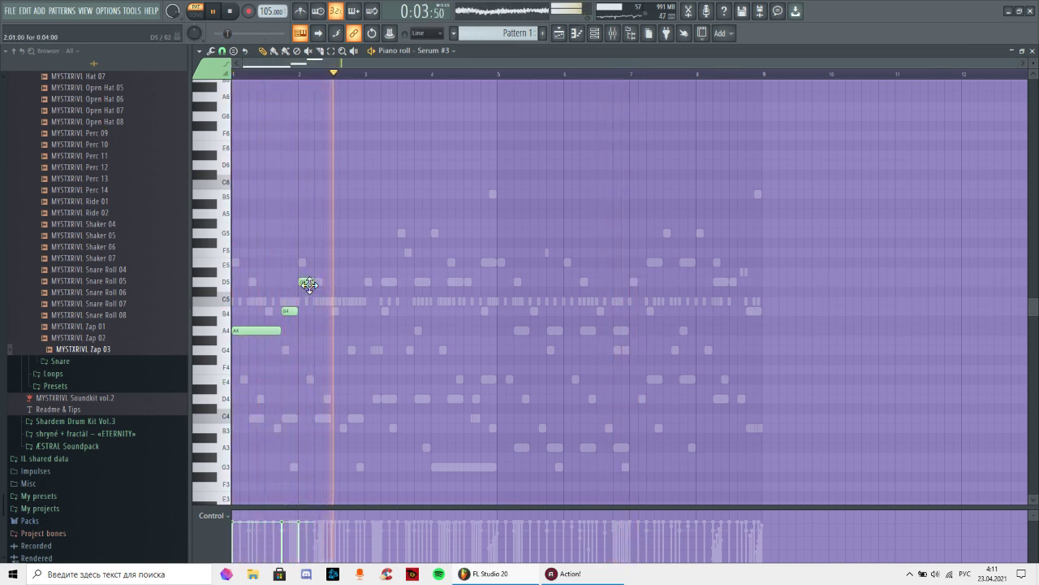
right_click(308, 284)
right_click(291, 314)
- Extend the A4 note to one bar and four steps, and add a 10-step B4 note directly after it
left_click_drag(281, 333, 315, 336)
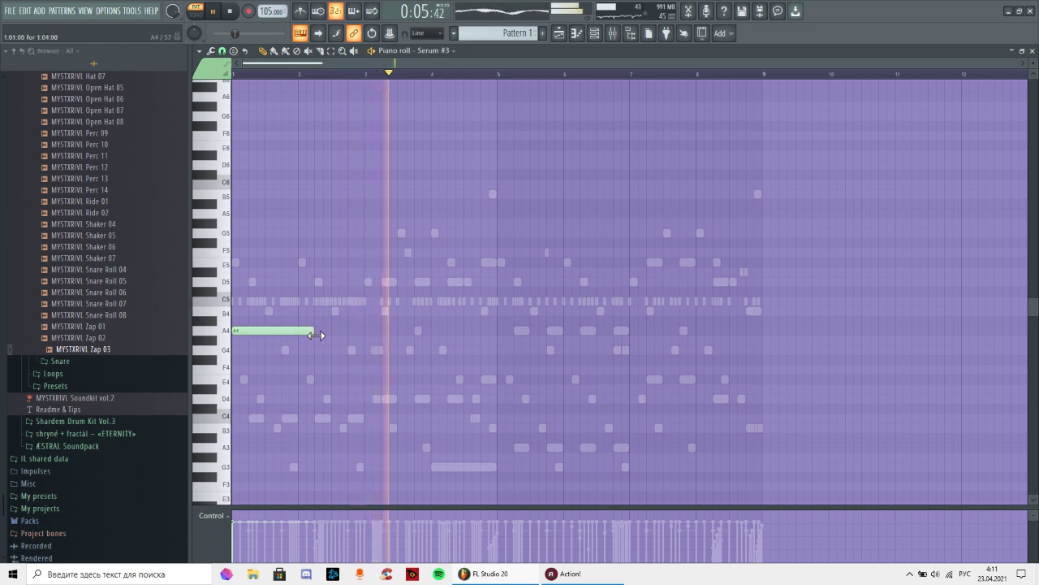
left_click(316, 311)
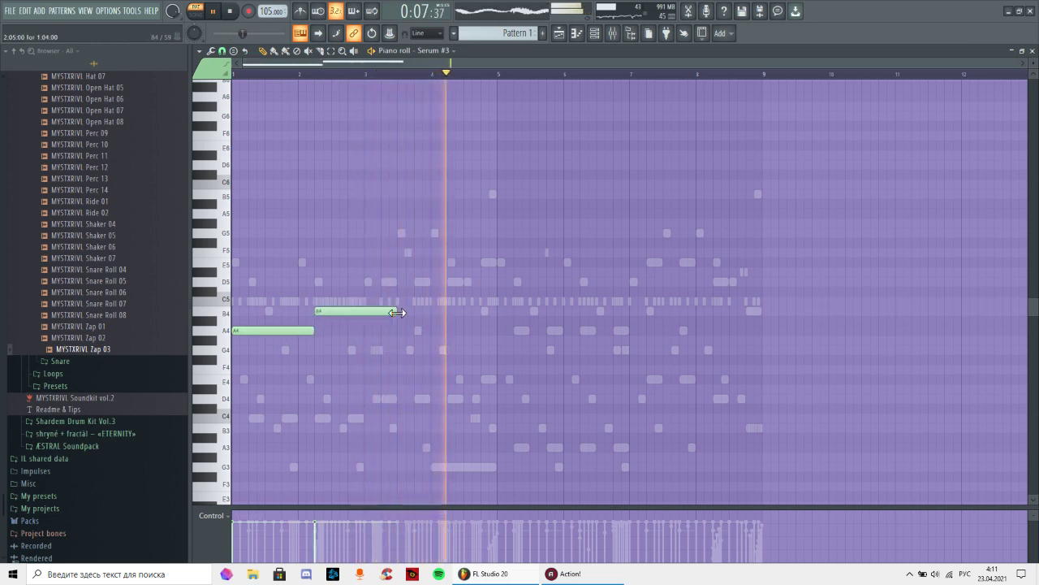
left_click_drag(396, 313, 355, 315)
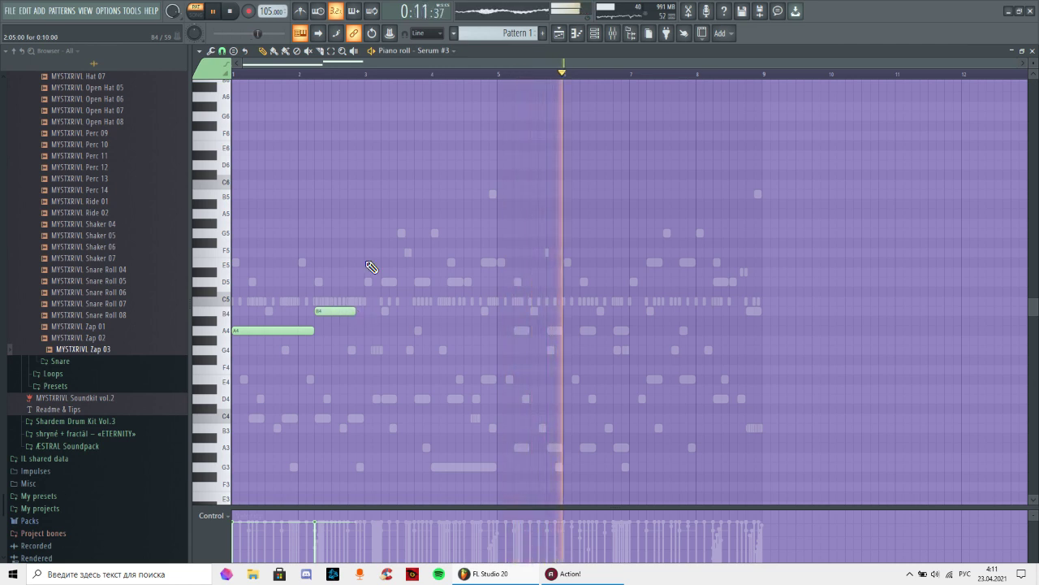
- Add a two-step C6 note at the end of bar 2 and a D5 note from bar 3 lasting one bar and four steps
left_click(362, 185)
left_click_drag(395, 188, 363, 189)
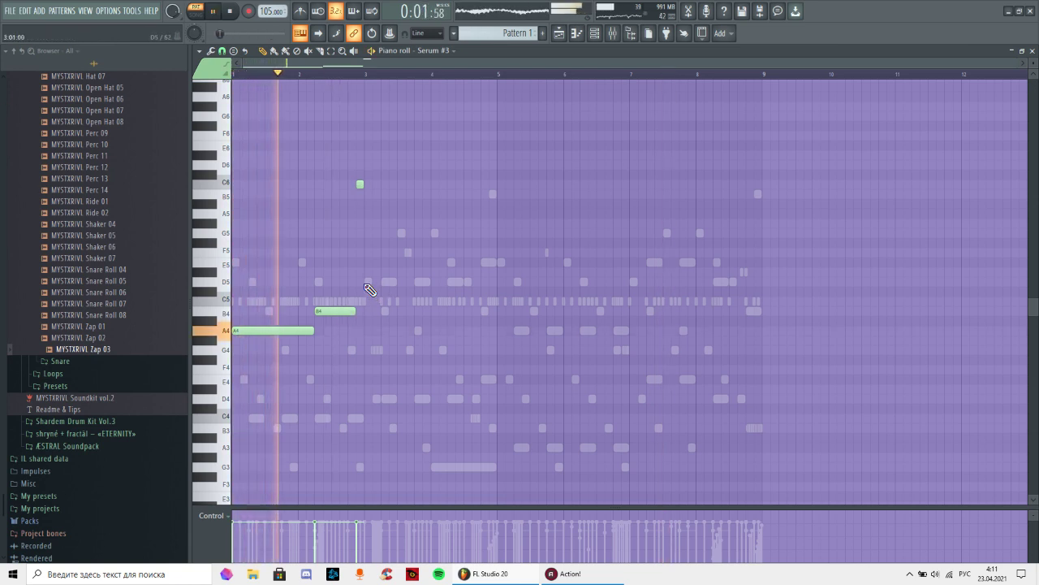
left_click(367, 283)
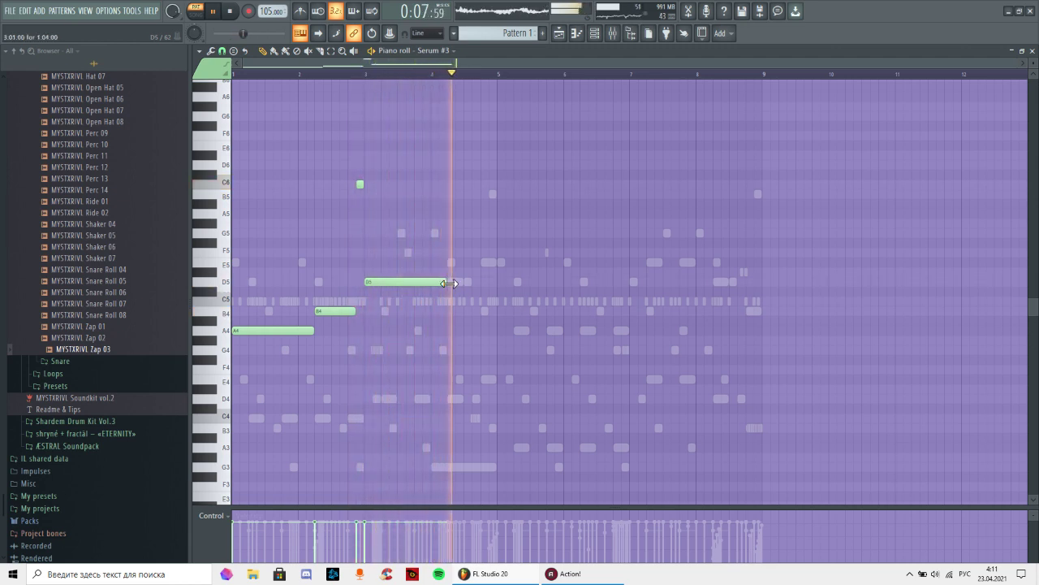
- Extend the D5 note at bar 3 to one bar and eight steps, and add a four-step C5 note directly after it
left_click_drag(453, 284, 465, 285)
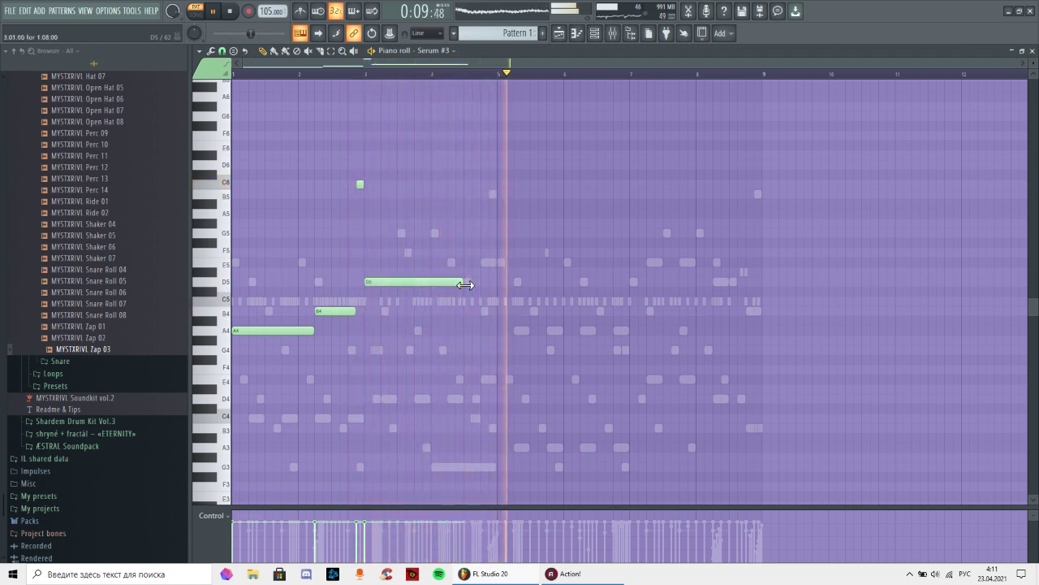
left_click(466, 301)
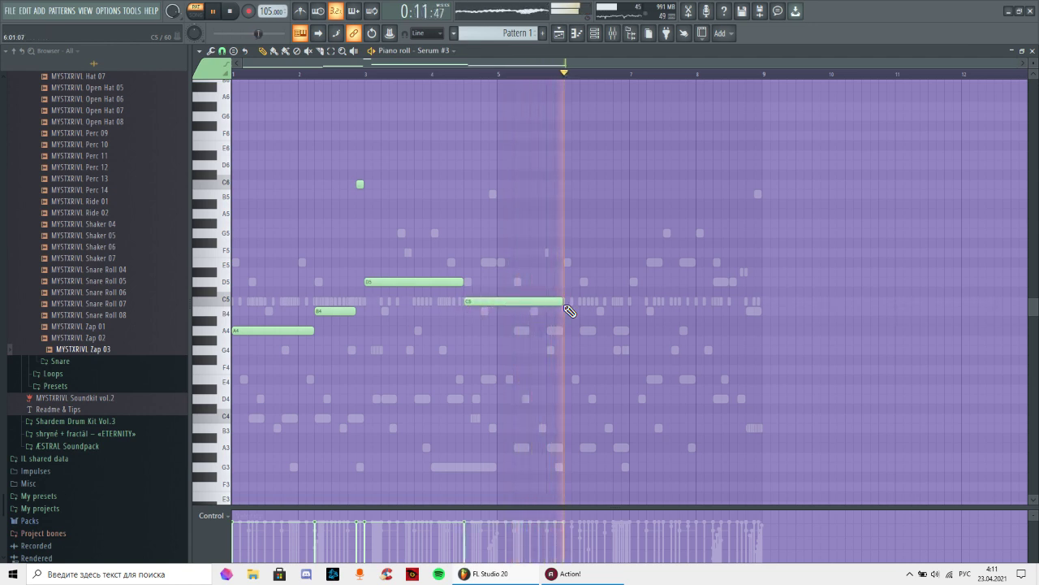
left_click_drag(562, 303, 483, 302)
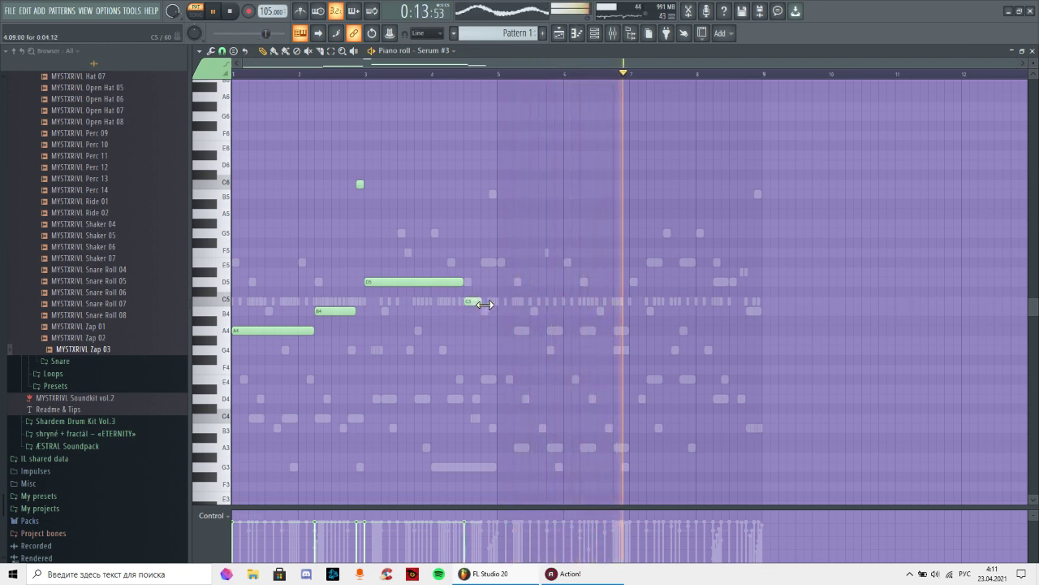
- Add a B4 note directly after the short C5 note and extend it to one bar and twelve steps, checking it in playback
left_click(489, 311)
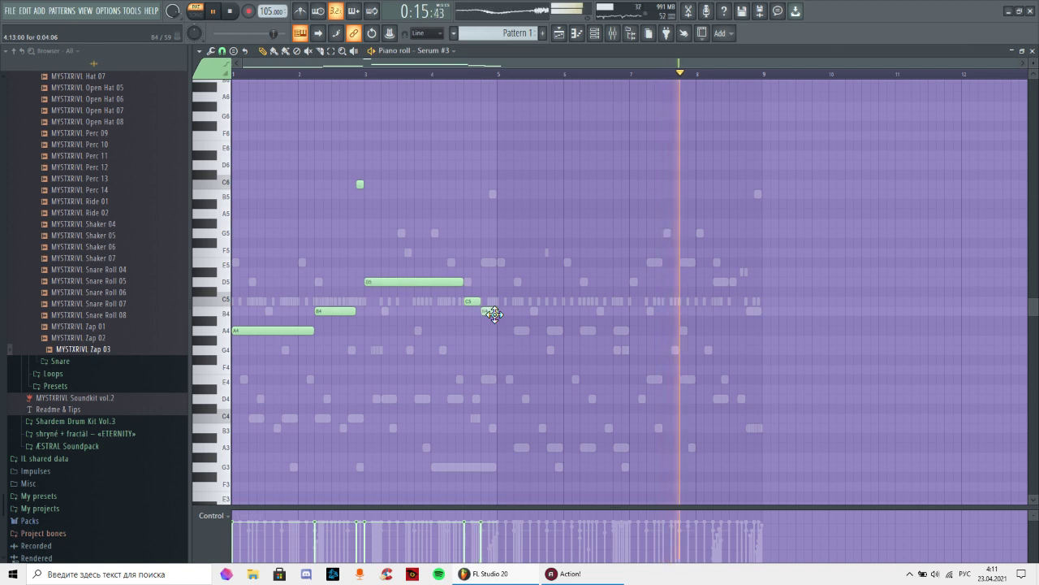
left_click(435, 74)
scroll(485, 74, "up", 1)
scroll(486, 81, "up", 2)
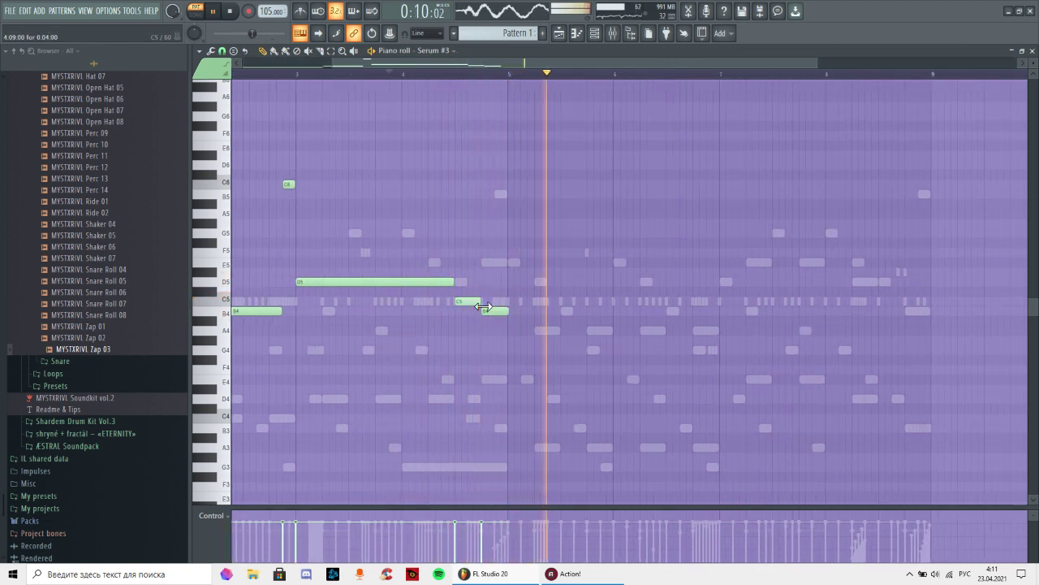
left_click_drag(506, 311, 639, 317)
scroll(573, 77, "down", 2)
left_click(569, 73)
key("space")
key("space")
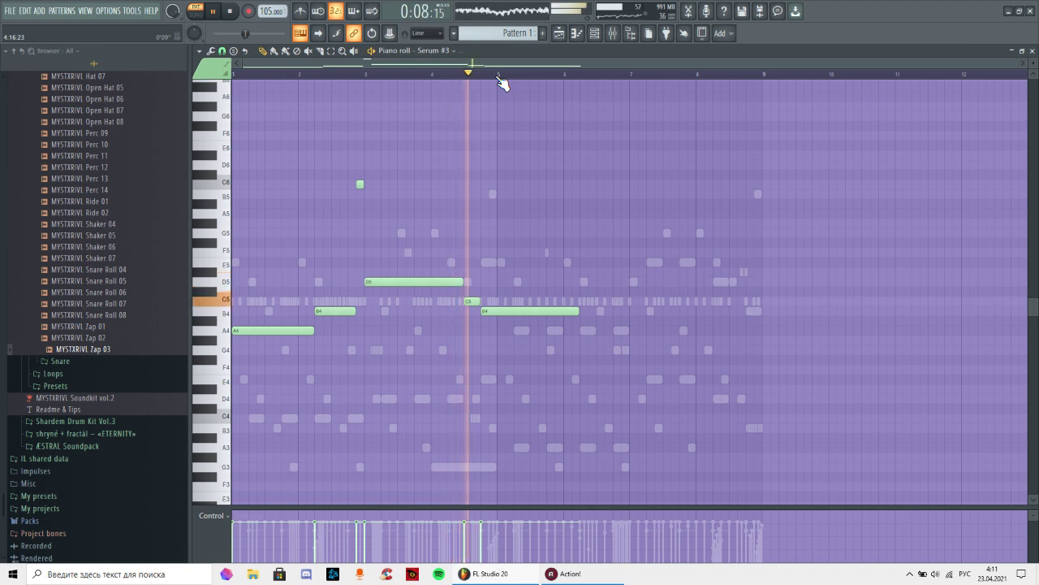
scroll(499, 77, "up", 1)
scroll(499, 77, "down", 1)
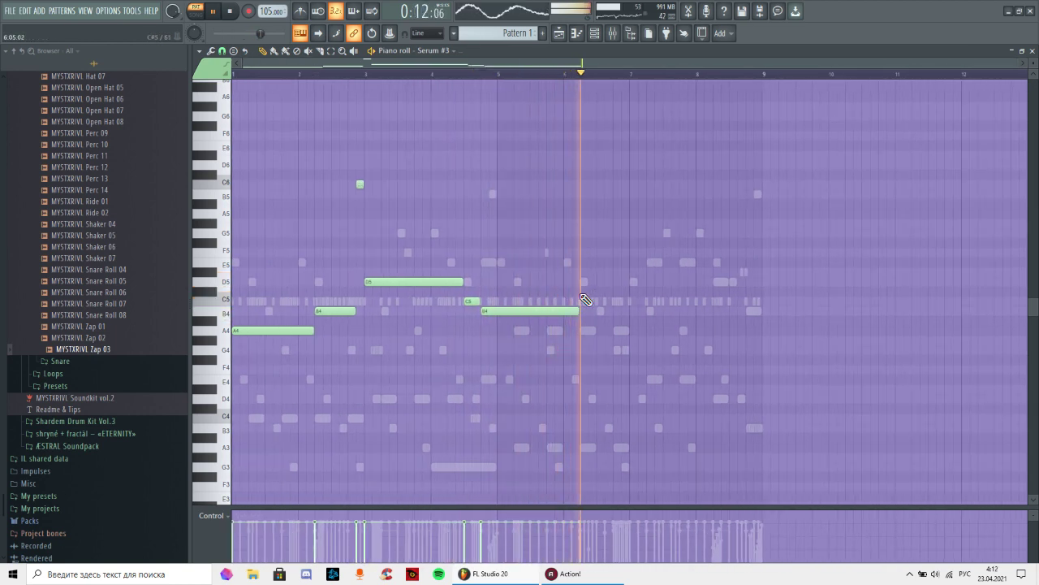
left_click_drag(579, 311, 599, 312)
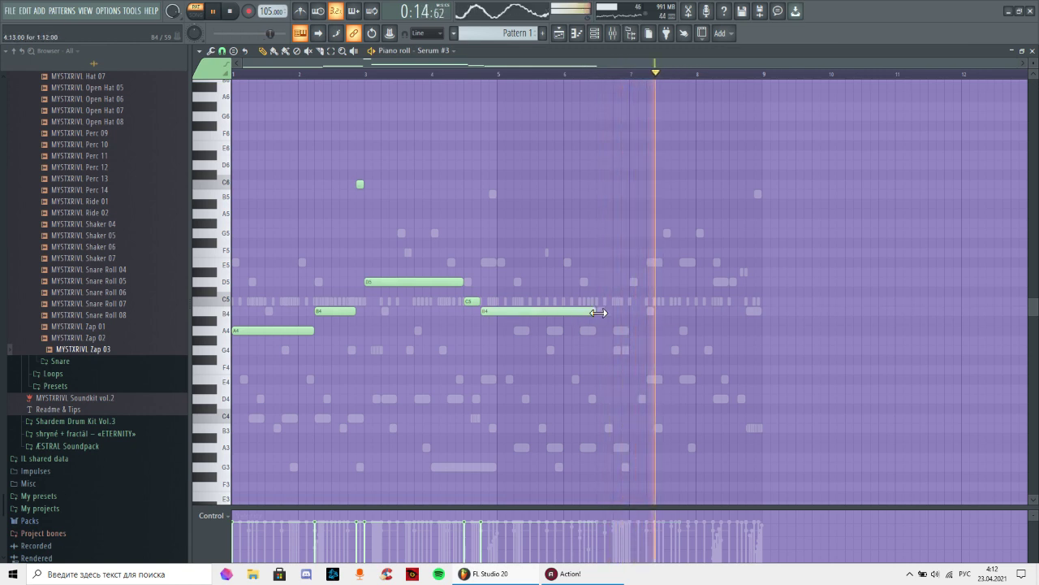
- Add a four-step G5 note in the middle of bar 6 and a four-step F5 note directly after it
left_click(602, 234)
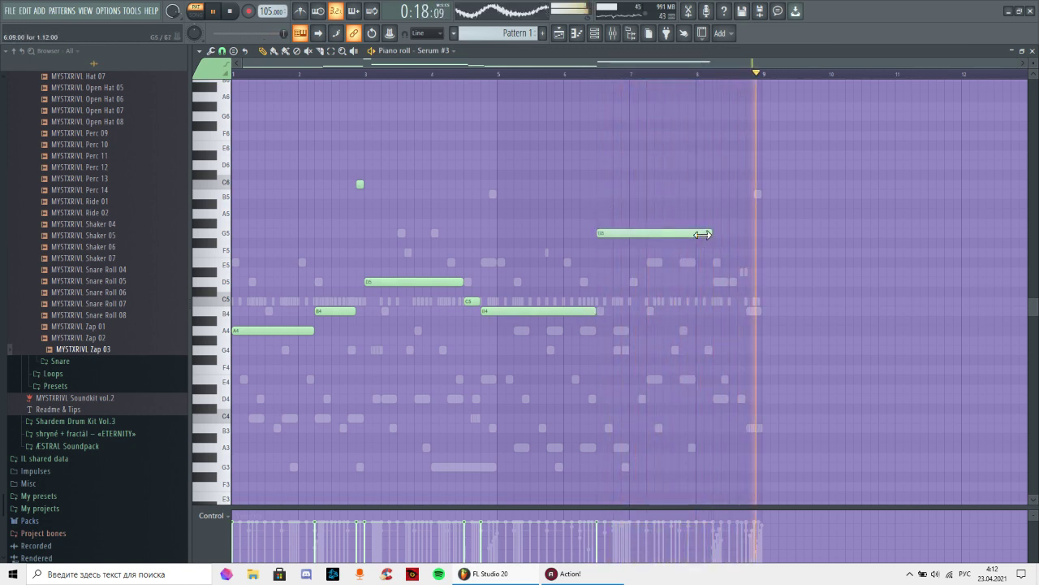
left_click_drag(704, 235, 615, 241)
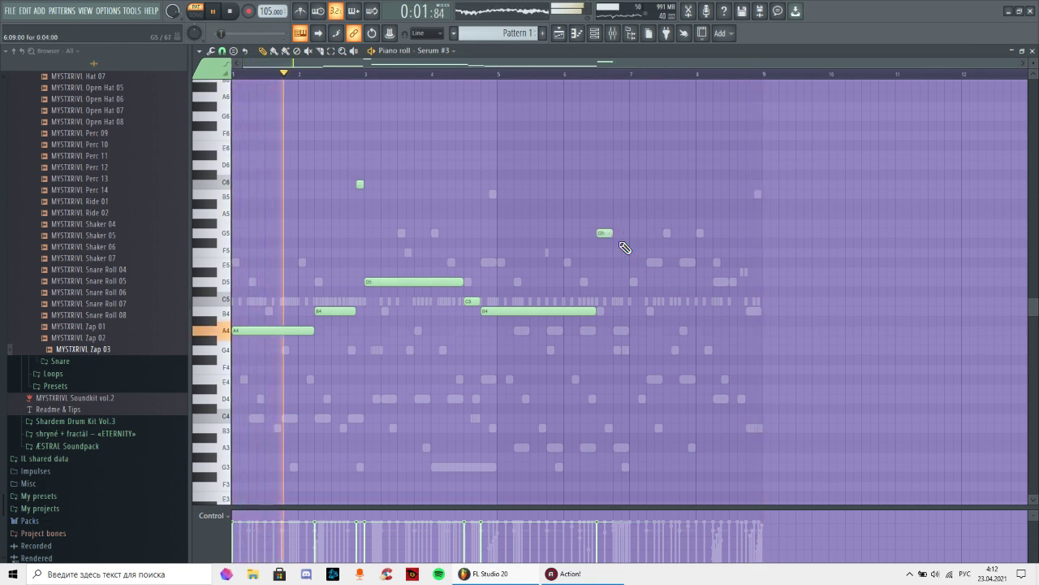
left_click(619, 252)
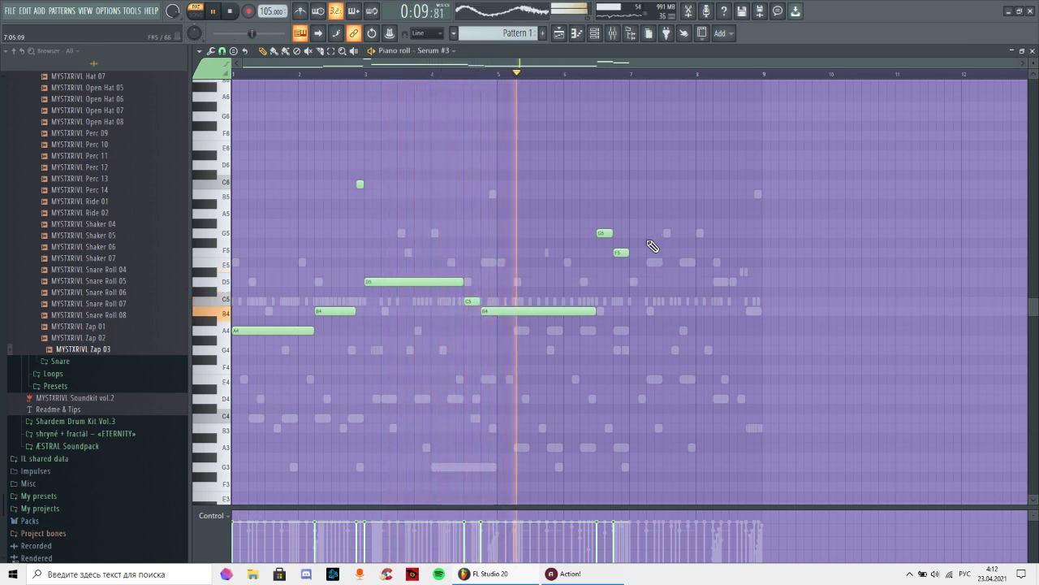
scroll(622, 86, "up", 3)
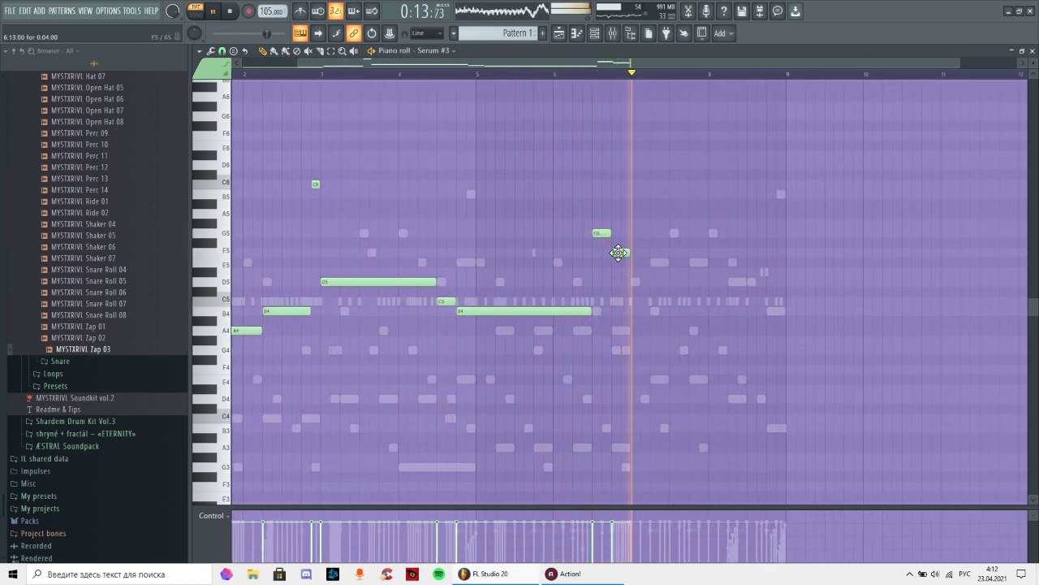
- Replace the G5 note in bar 6 with a four-step C6 note, and move the F5 note after it down to A4
right_click(601, 233)
left_click(601, 192)
left_click_drag(602, 188, 601, 180)
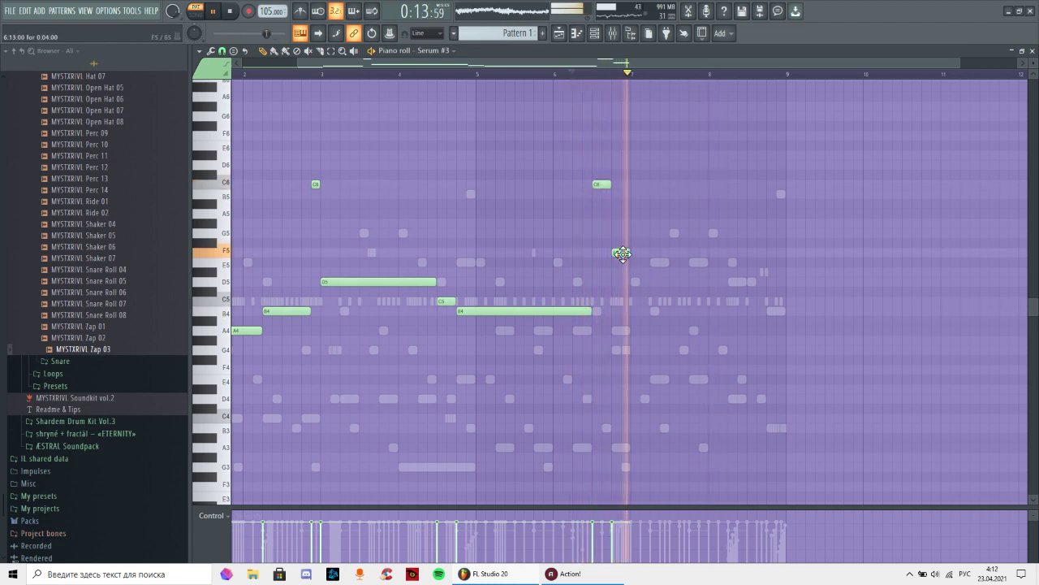
left_click_drag(620, 253, 622, 337)
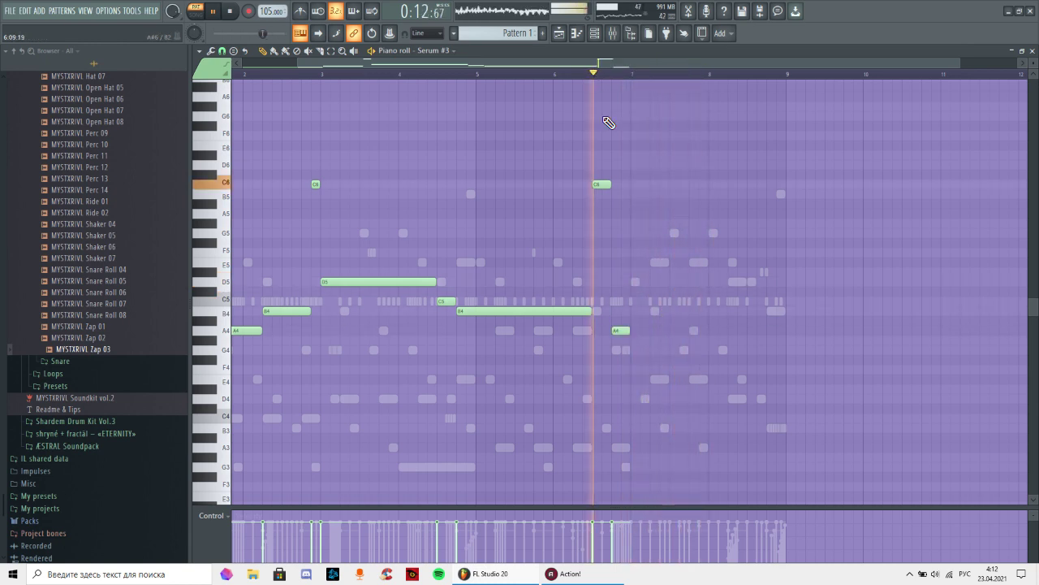
- Add a B4 note from bar 7 lasting one bar and four steps, followed by an eight-step D5 and a four-step F5 note
left_click(641, 311)
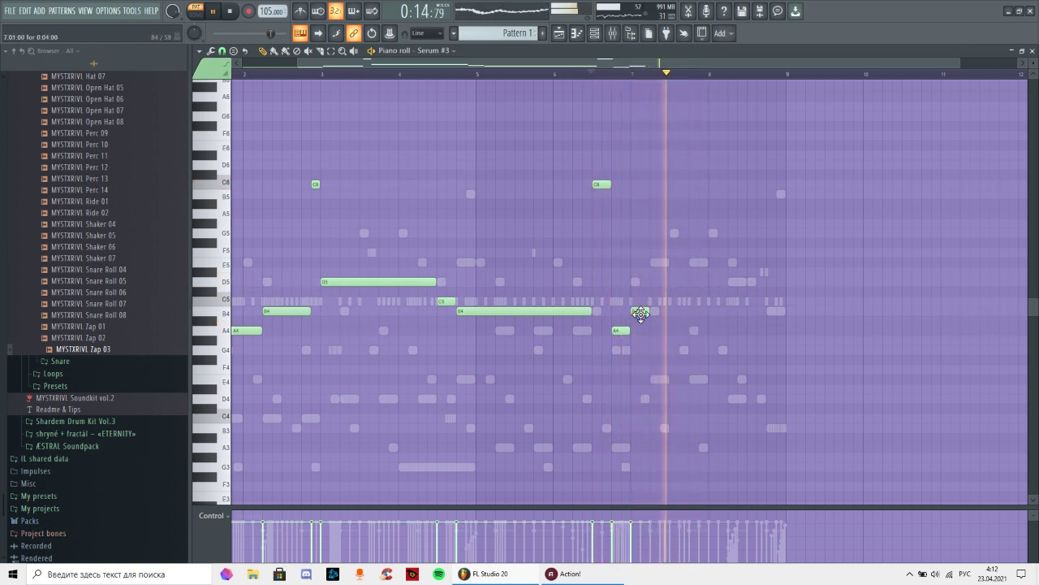
left_click_drag(652, 312, 728, 313)
left_click(732, 282)
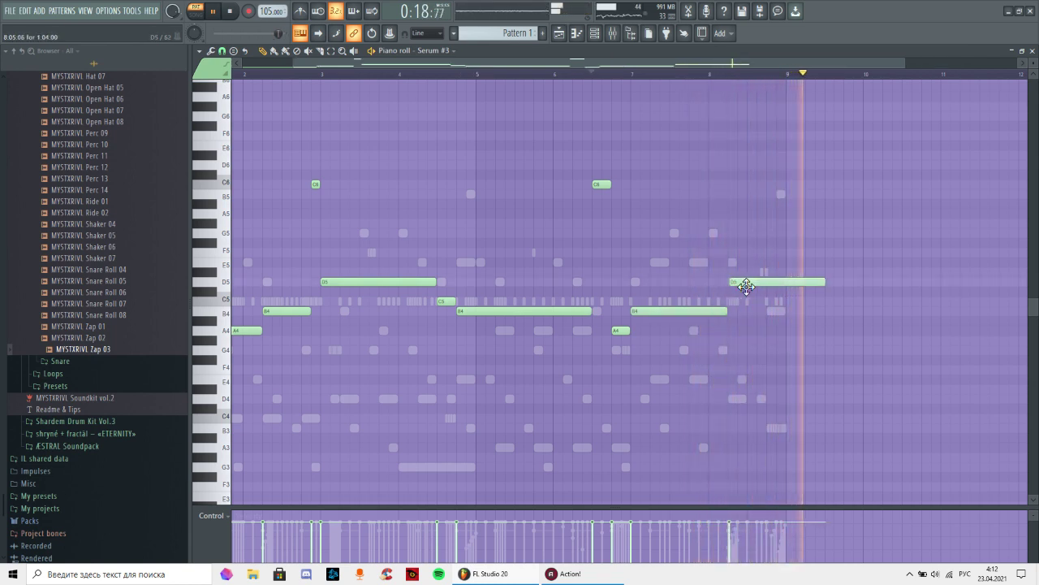
left_click_drag(823, 281, 762, 293)
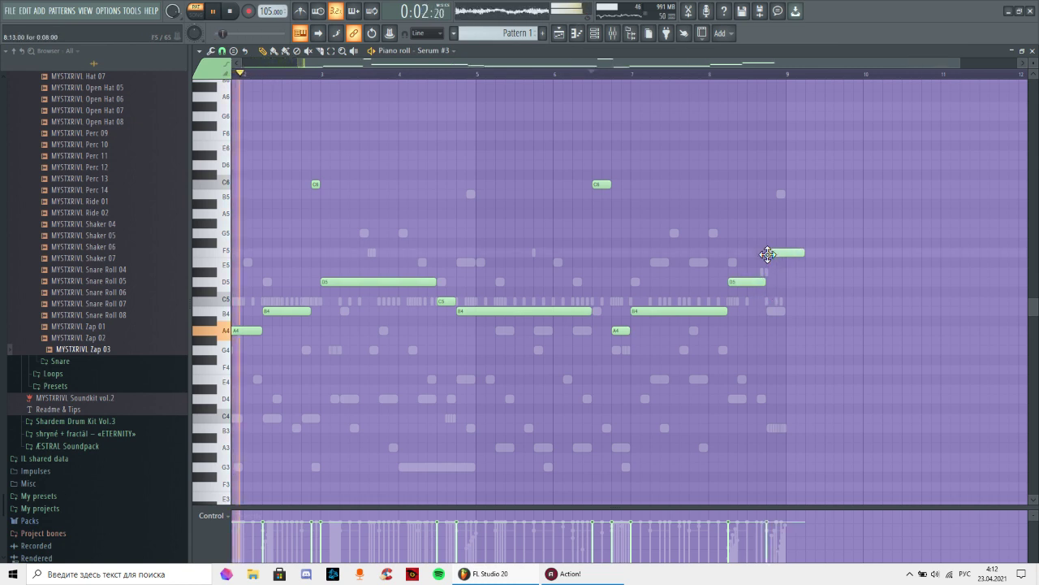
left_click_drag(802, 254, 787, 261)
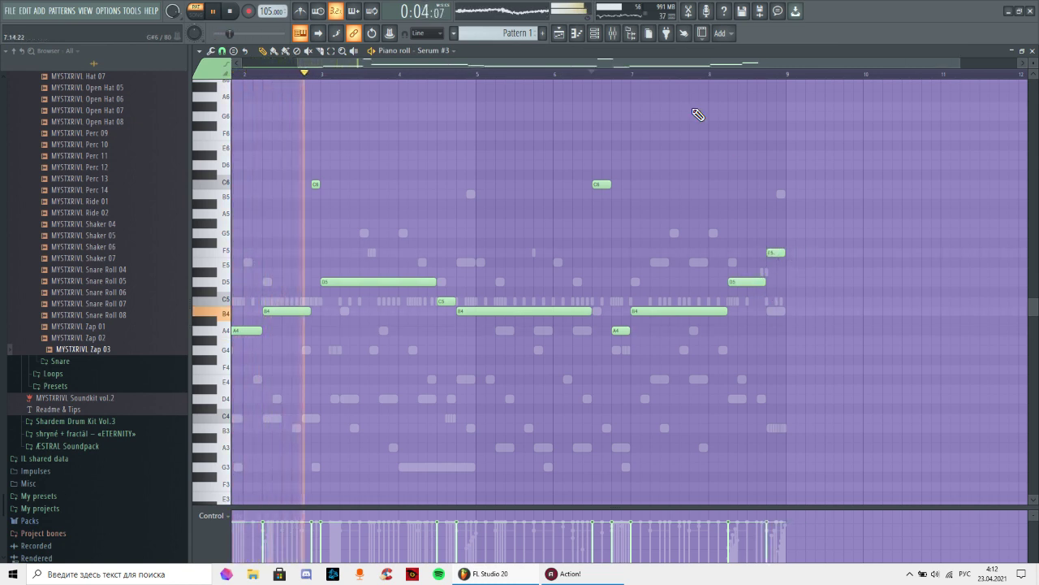
scroll(673, 76, "down", 2)
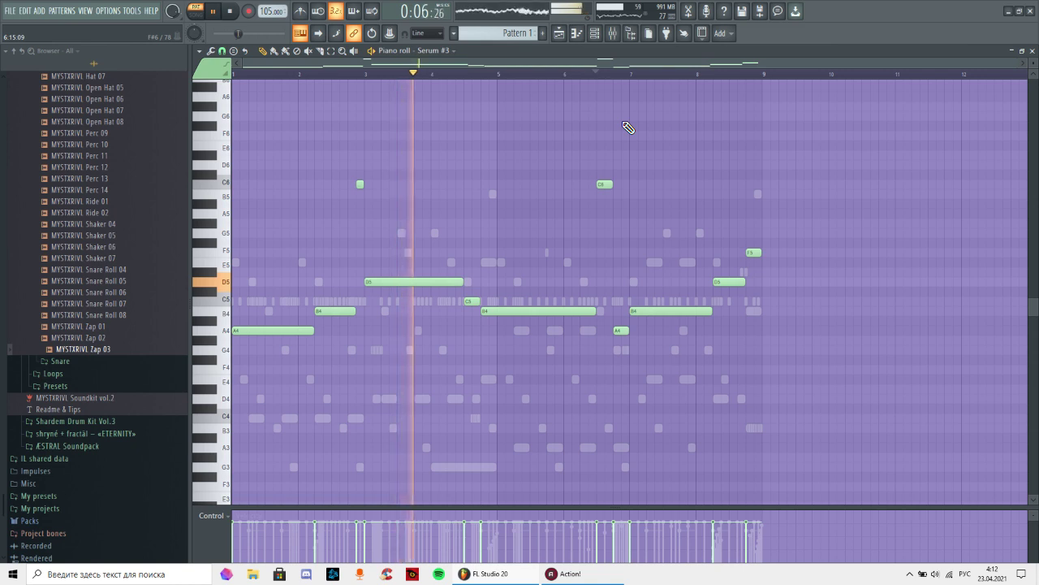
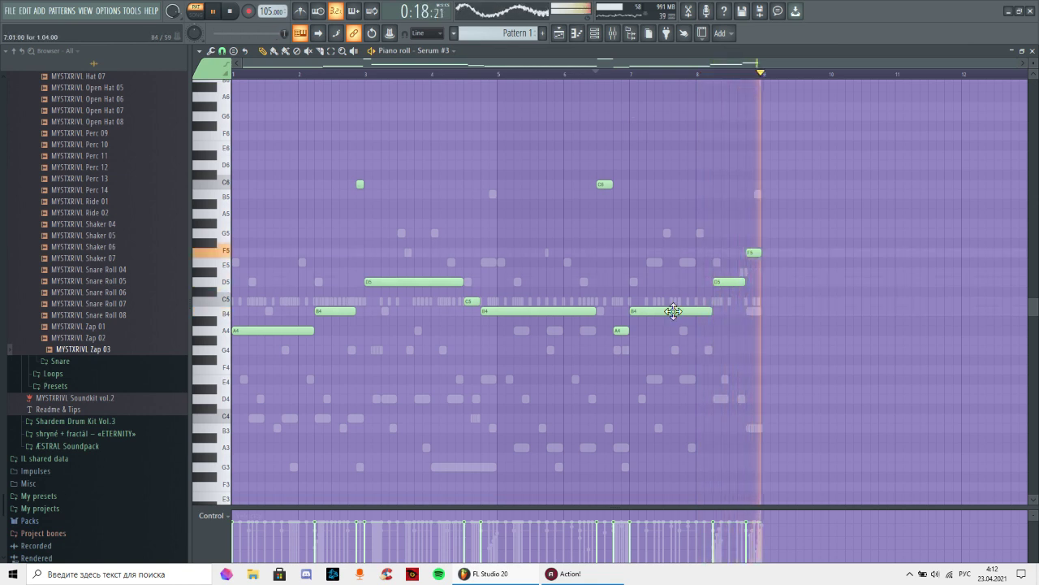
- Lower the F5 note at the end of bar 8 to E5, auditioning D#5 on the way
left_click_drag(751, 251, 756, 275)
left_click(722, 75)
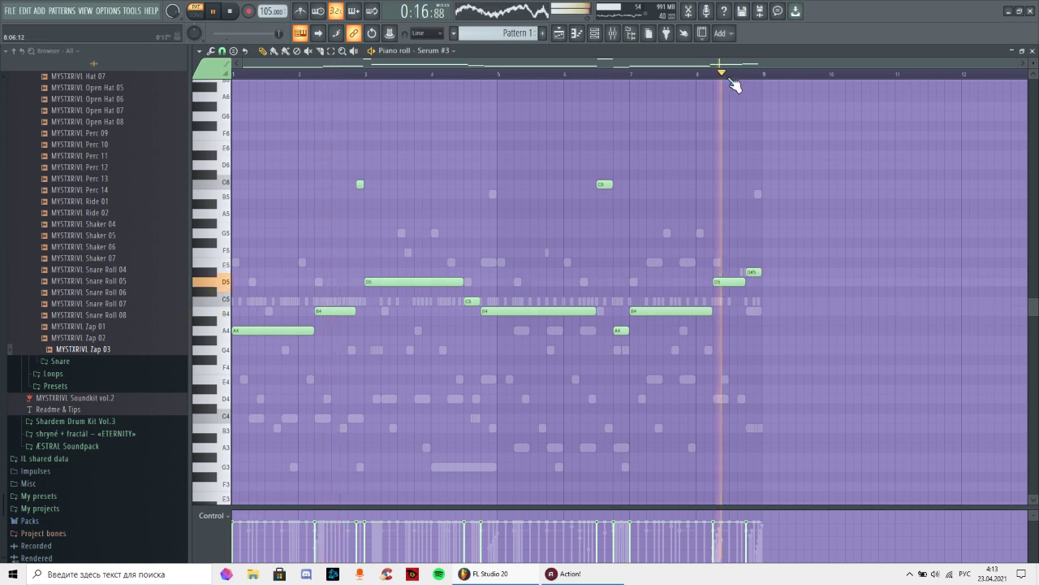
scroll(754, 81, "up", 3)
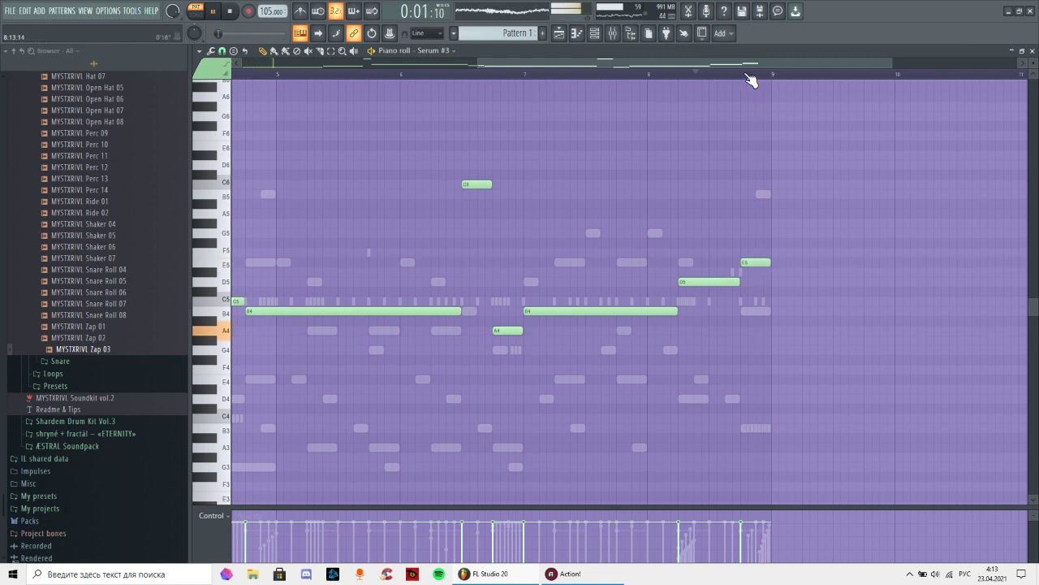
scroll(749, 79, "down", 3)
- Raise the B4 note at bar 7 to C5, and try the short A4 note before it at G4 before restoring its pitch
left_click(615, 74)
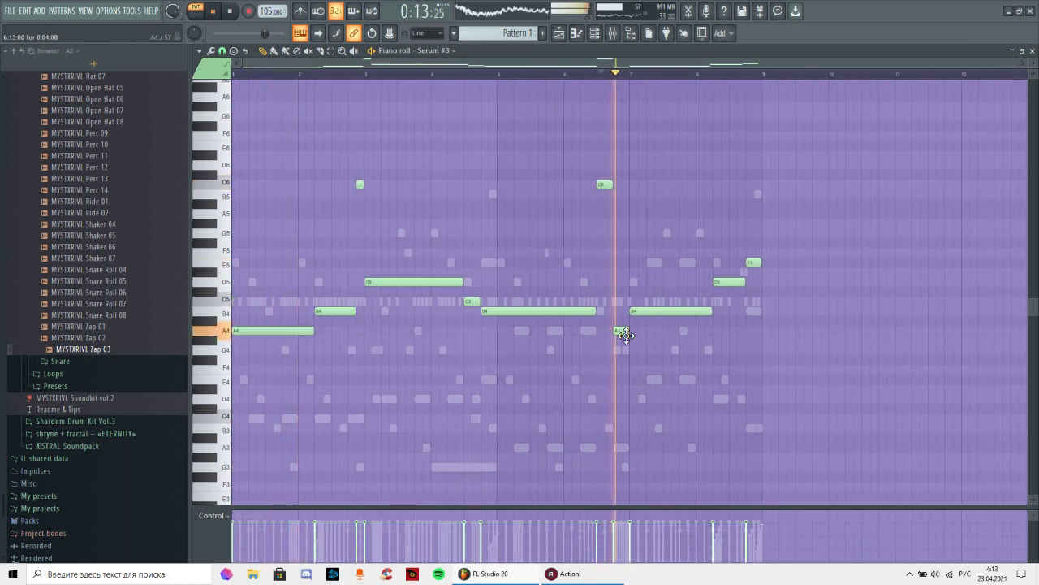
left_click_drag(624, 334, 623, 354)
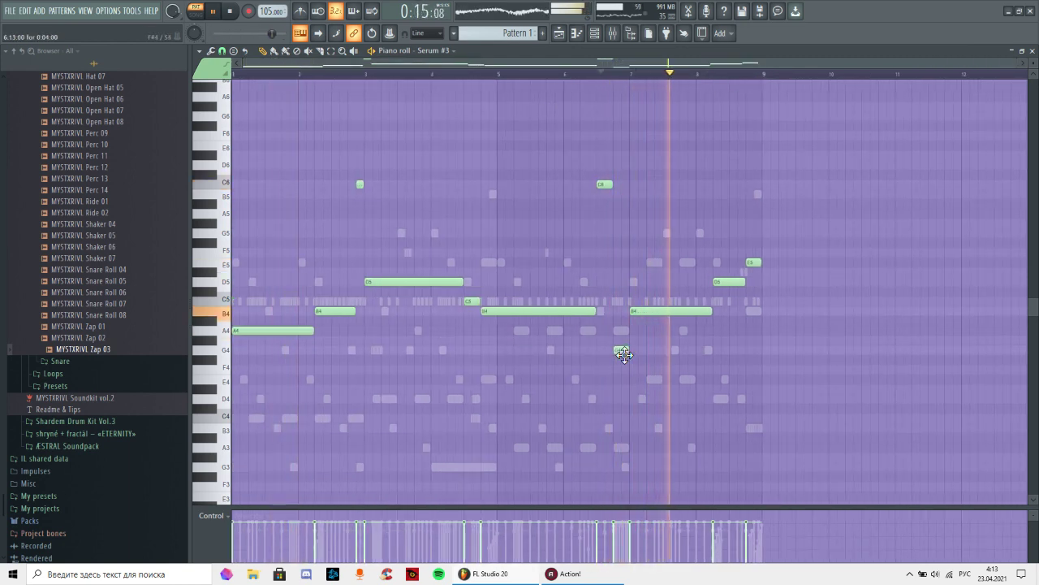
left_click(493, 74)
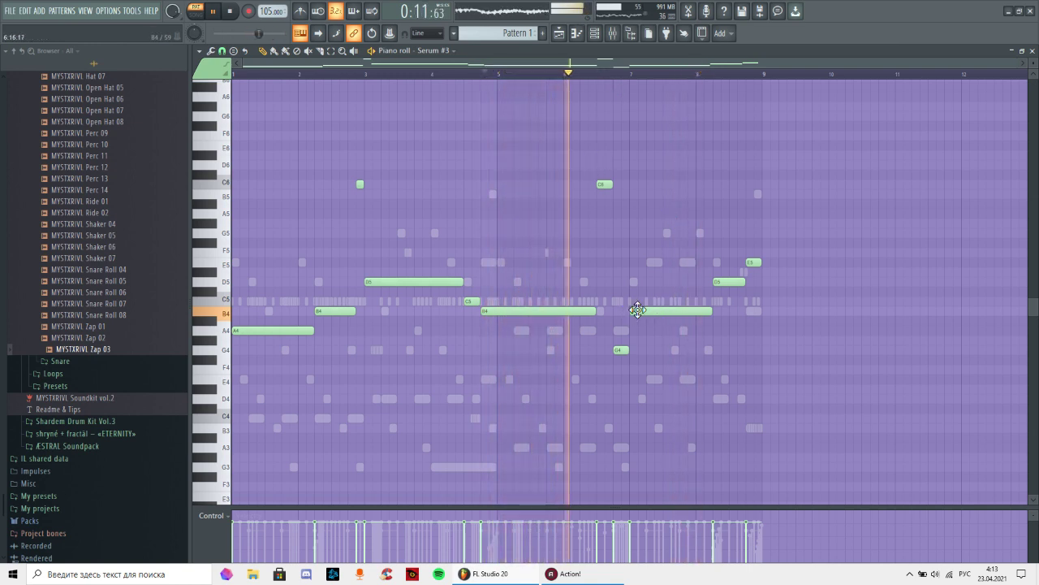
left_click_drag(638, 310, 637, 300)
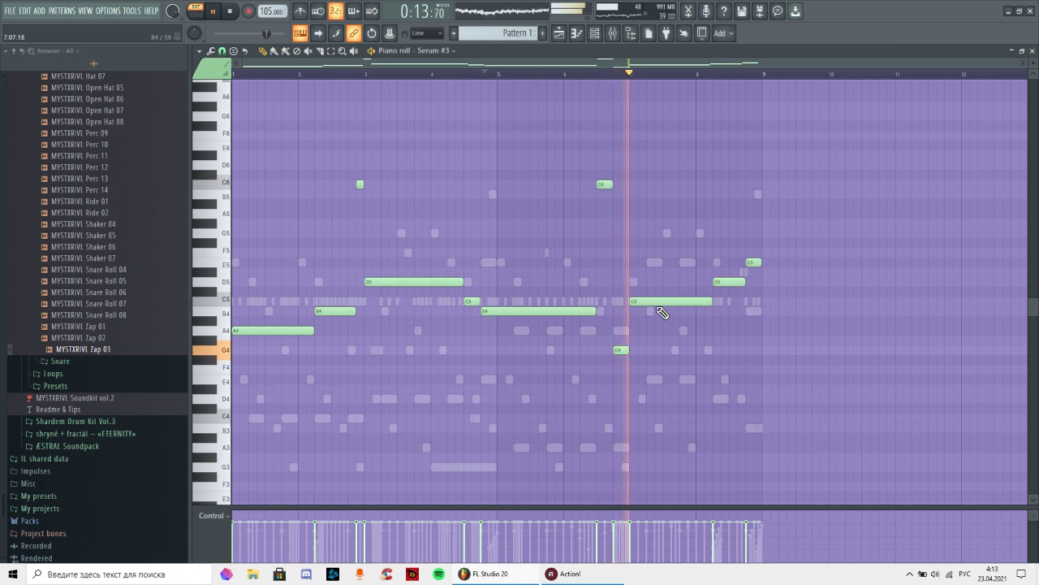
left_click_drag(622, 349, 623, 331)
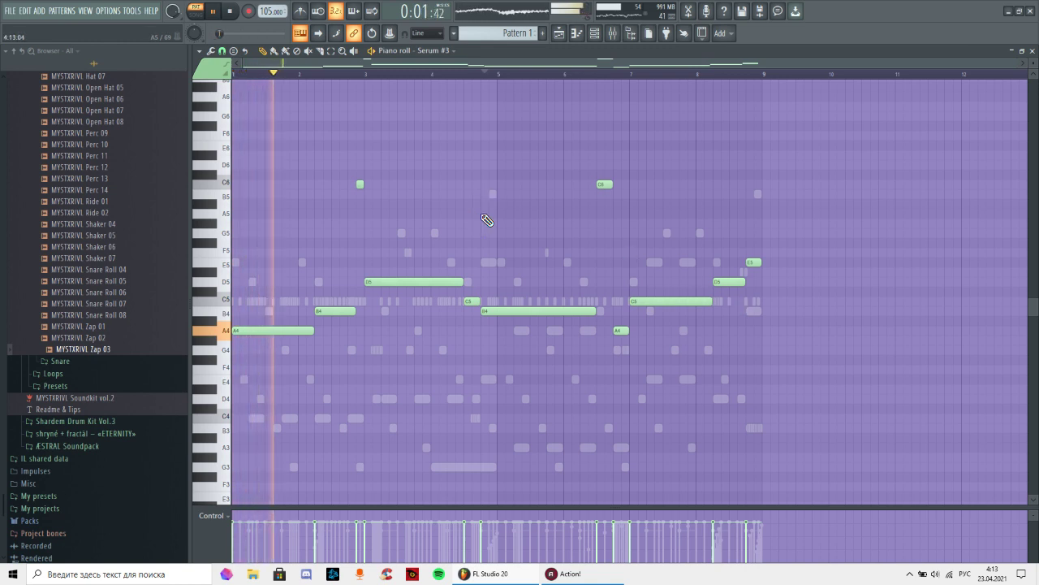
- Set the portamento time of the Serum #3 instrument to 58 ms and close its window
scroll(487, 223, "down", 1)
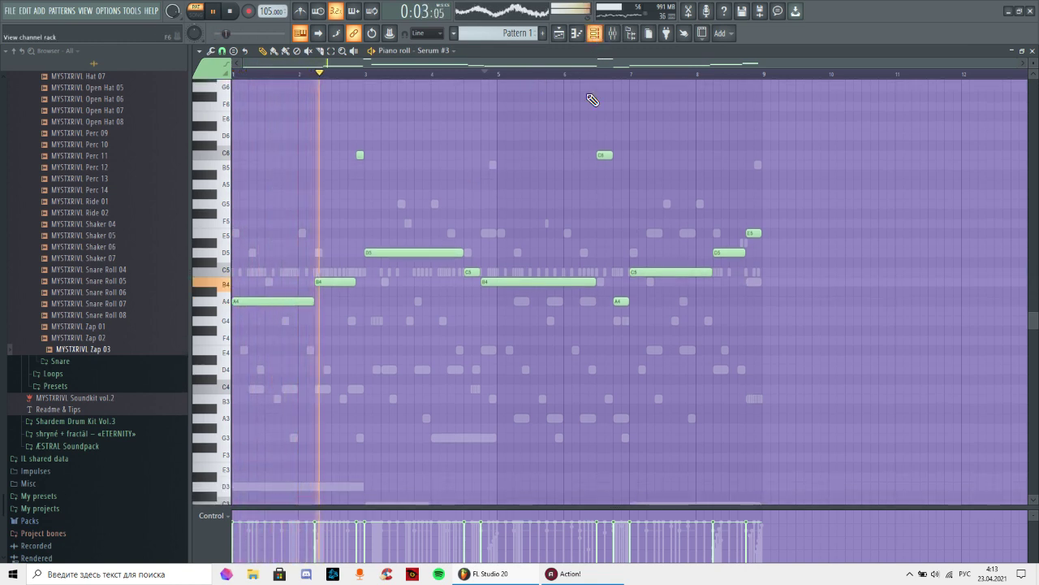
key("F6")
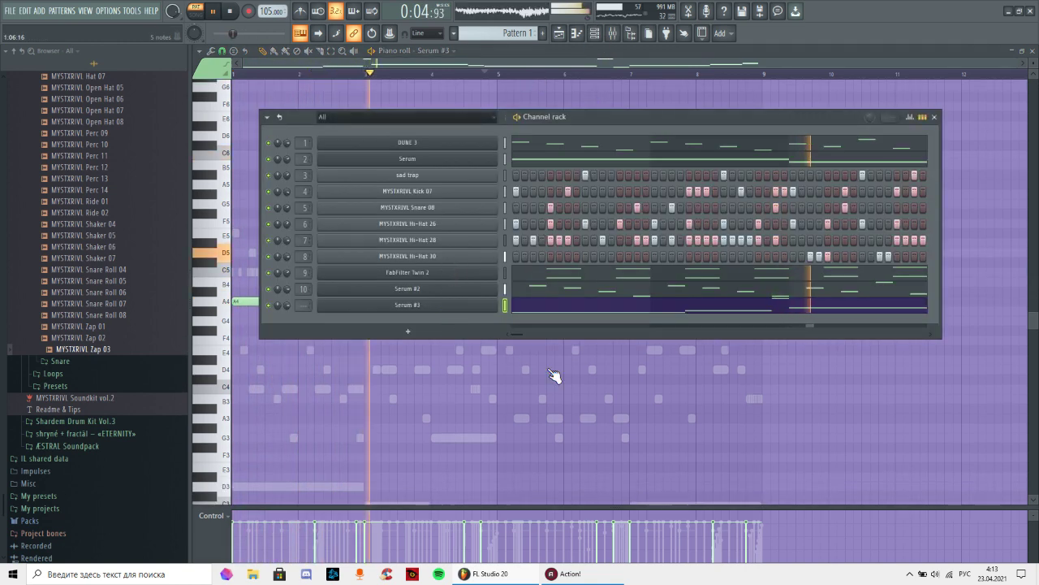
key("Return")
left_click_drag(592, 480, 596, 477)
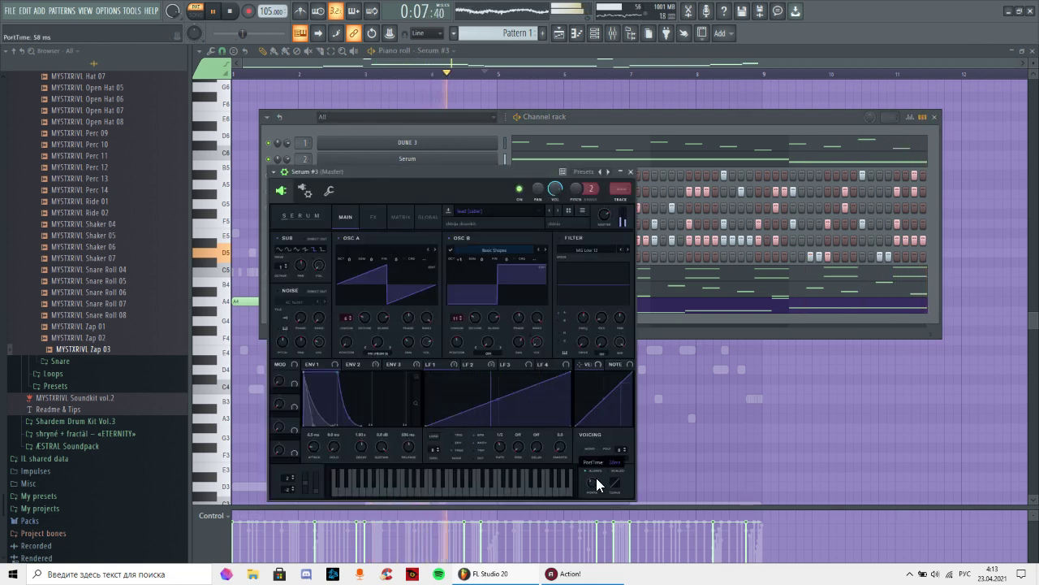
left_click(631, 173)
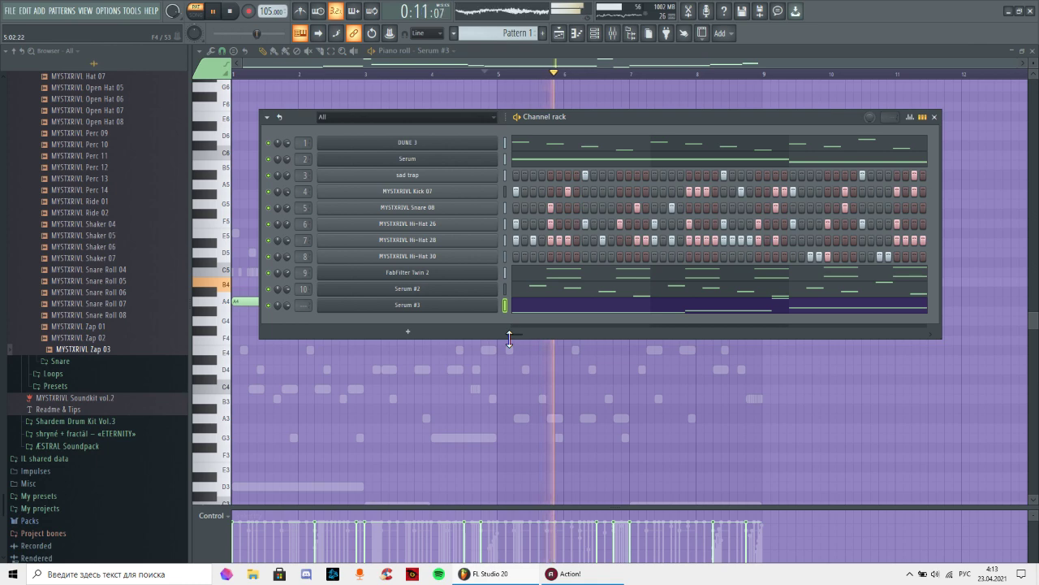
- Load Fruity Parametric EQ 2 into effect slot 3 of the Serum #3 mixer track
key("F9")
key("F6")
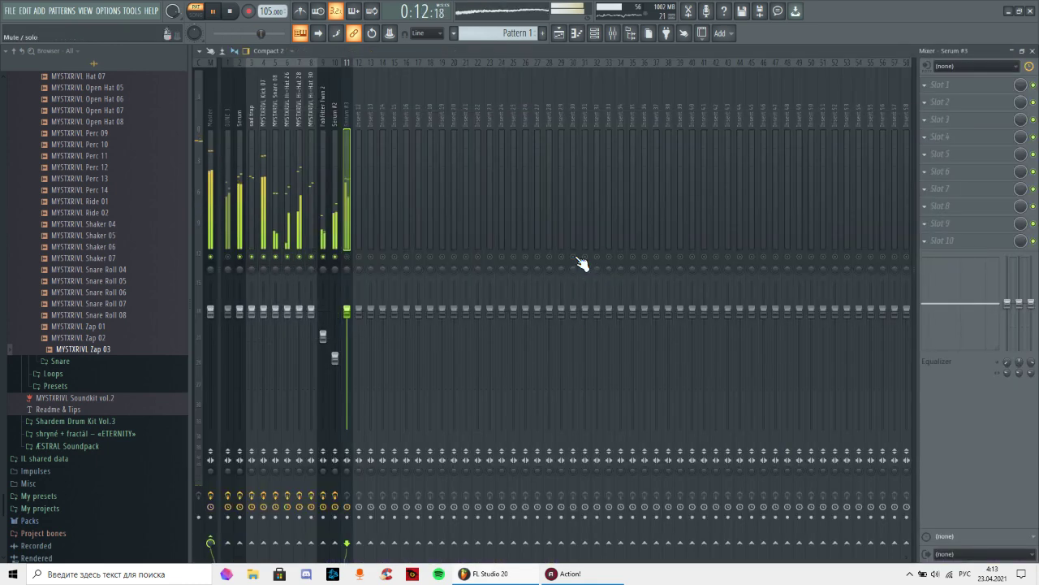
right_click(347, 258)
left_click(952, 121)
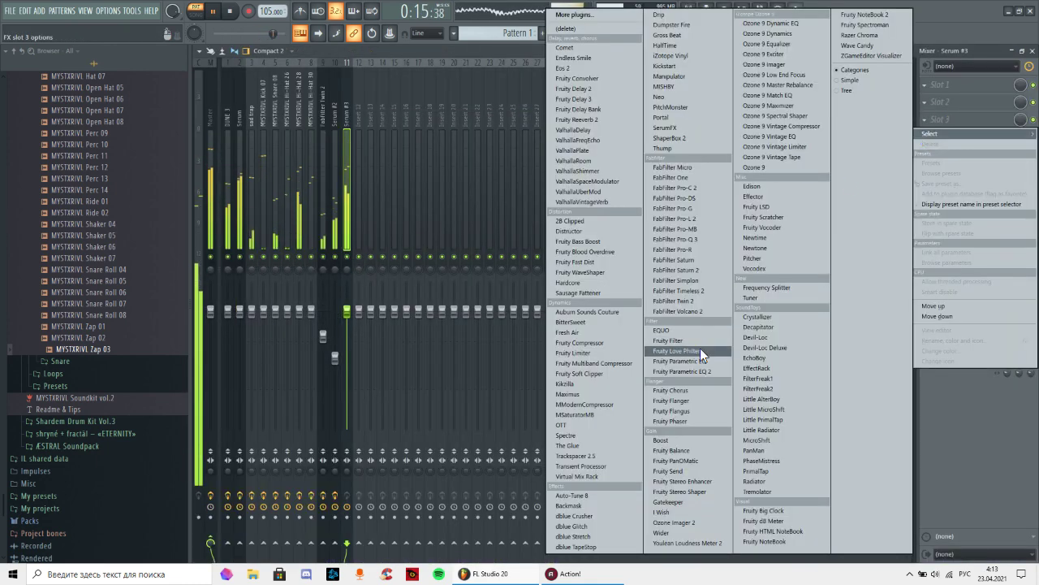
left_click(685, 358)
- Switch the Serum #3 EQ to the high-pass and low-pass preset, raise the band 1 cutoff to trim the lows, and close the EQ
left_click(566, 130)
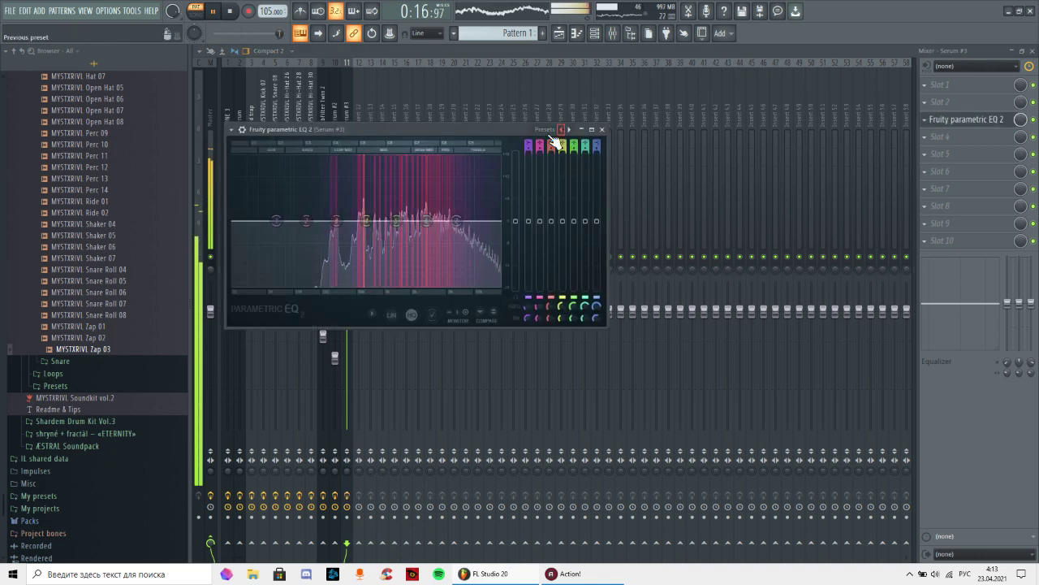
left_click_drag(287, 223, 327, 221)
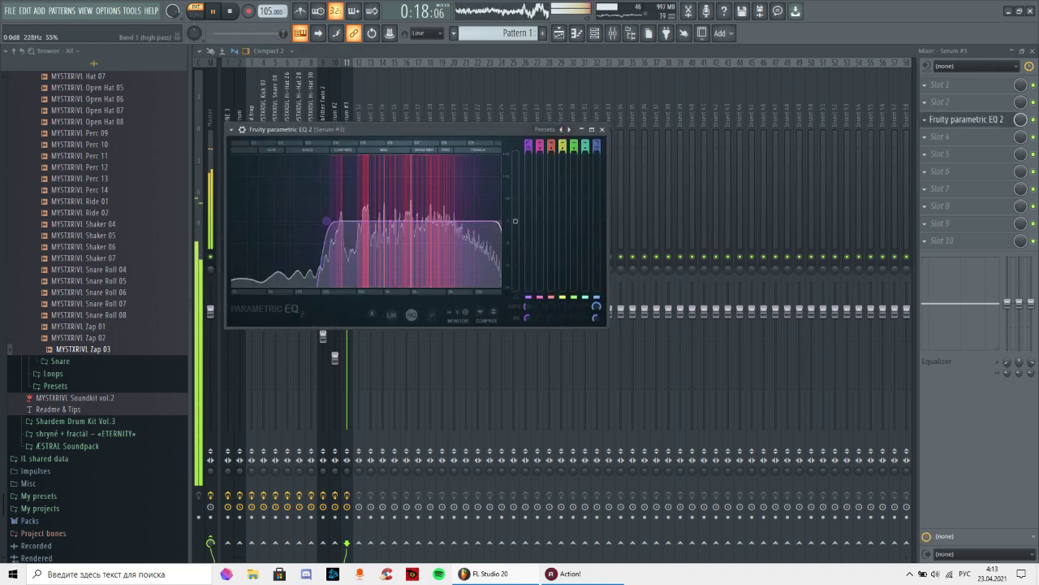
left_click(602, 129)
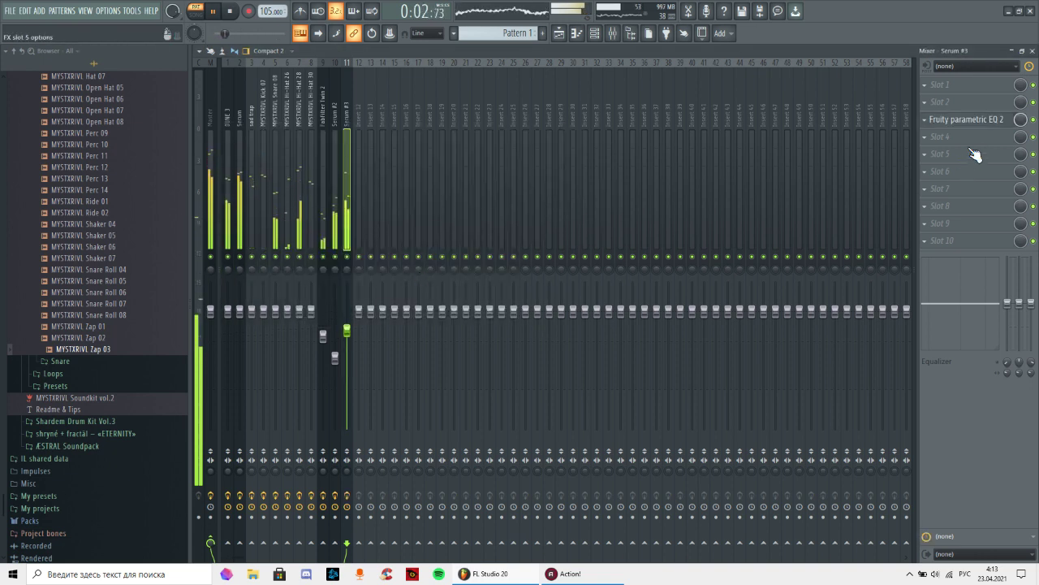
- Load ValhallaVintageVerb into effect slot 4 of the Serum #3 mixer track, set its mix to 24.4 %, and close it
left_click(962, 137)
left_click(597, 201)
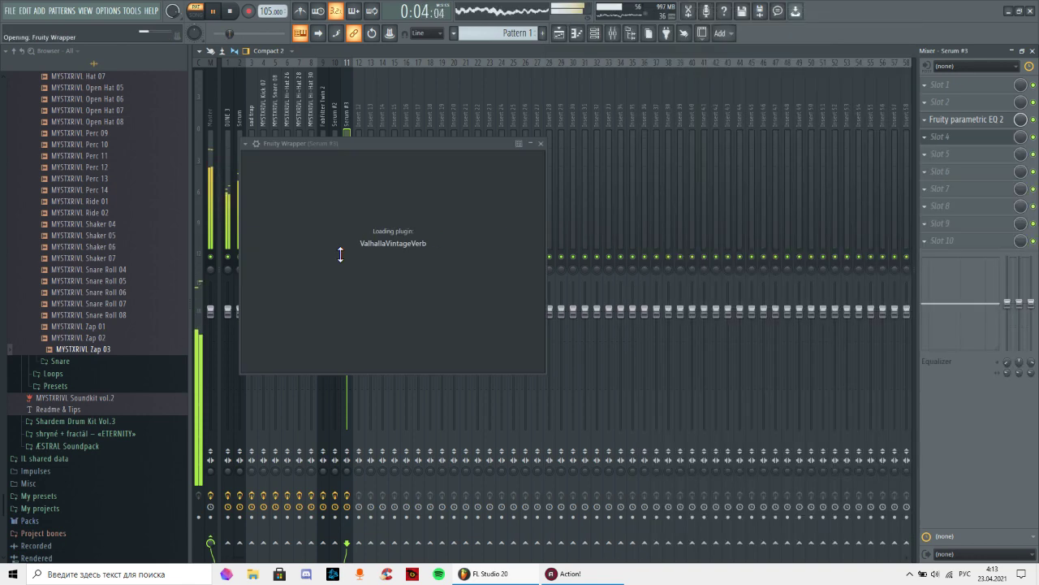
left_click_drag(280, 236, 283, 313)
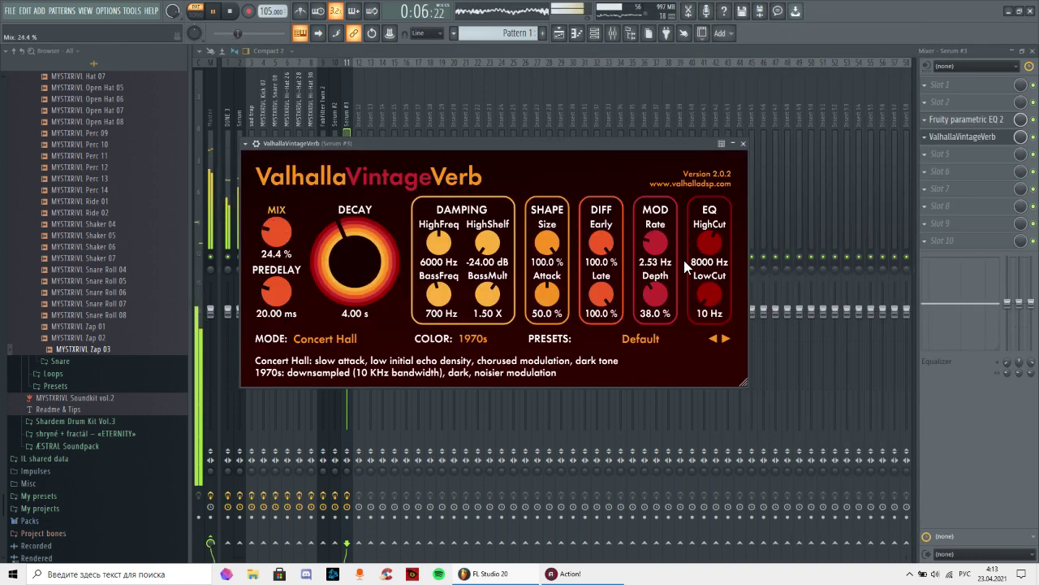
left_click(744, 145)
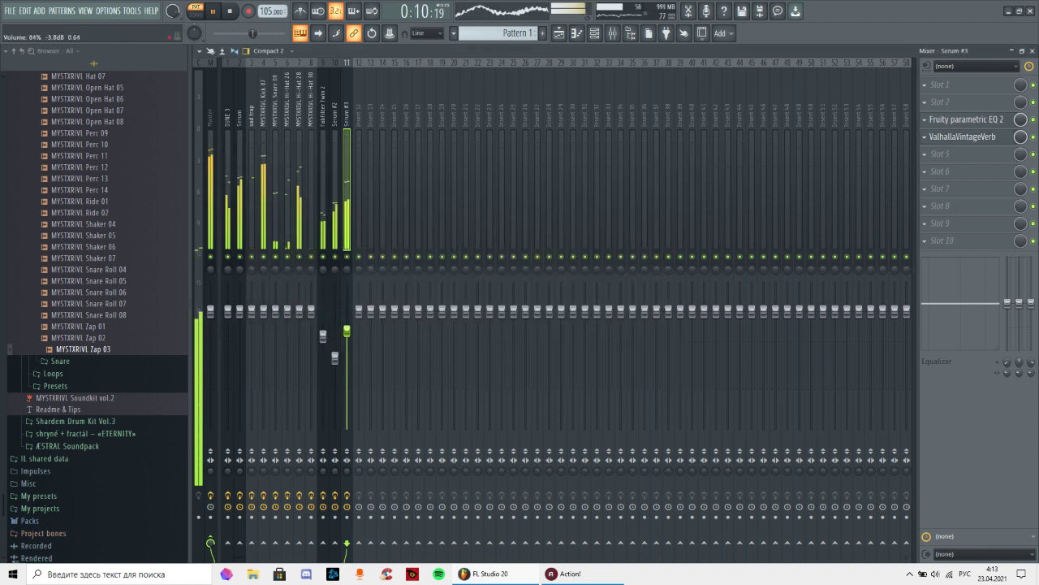
- Lower the volume fader of the DUNE 3 mixer track to about the height of the Serum #3 fader
left_click_drag(228, 311, 228, 342)
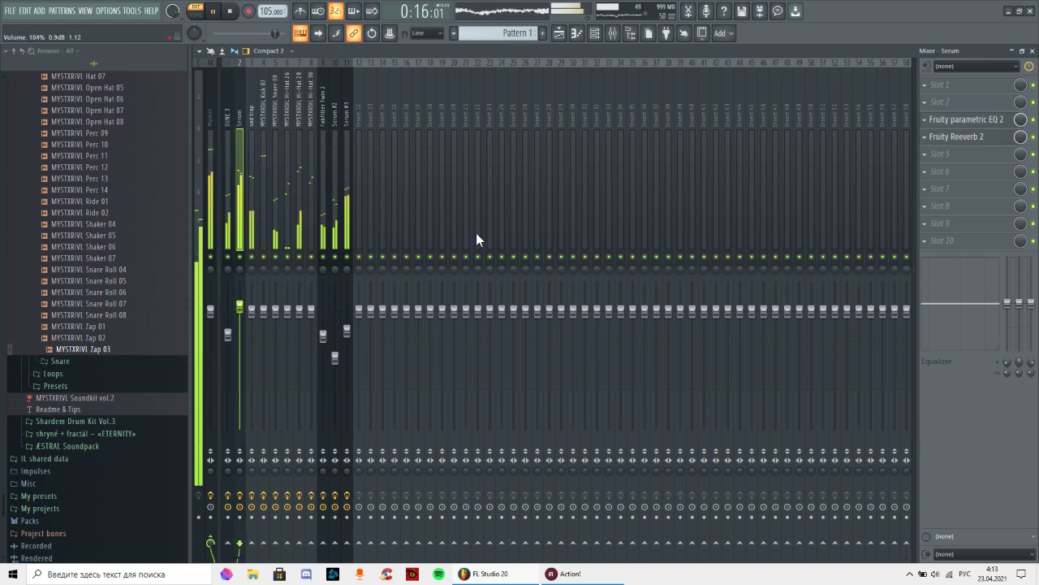
- Add a second FabFilter Twin 2 instrument channel to the channel rack
left_click(597, 34)
left_click(417, 329)
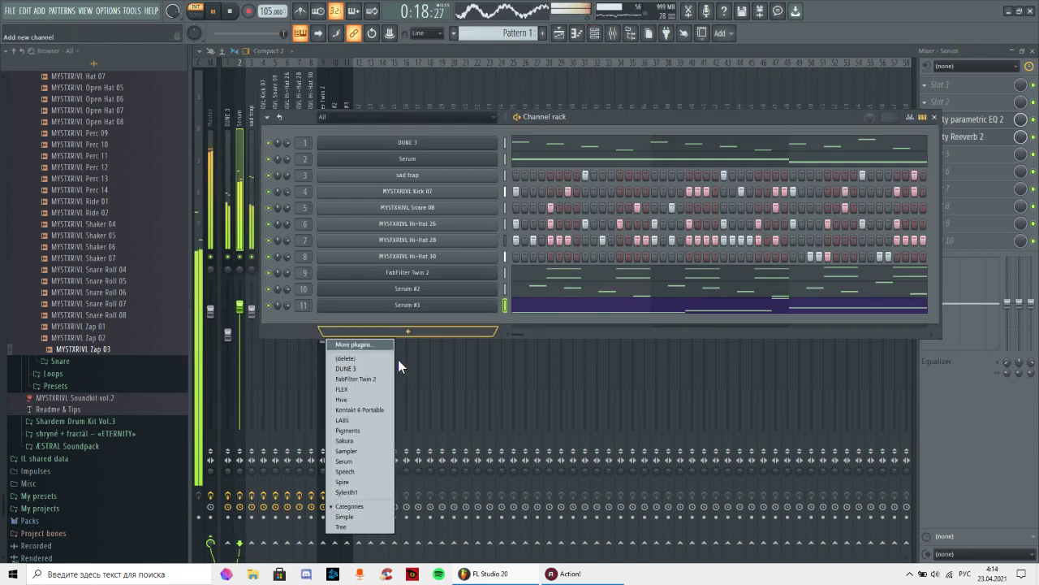
left_click(367, 377)
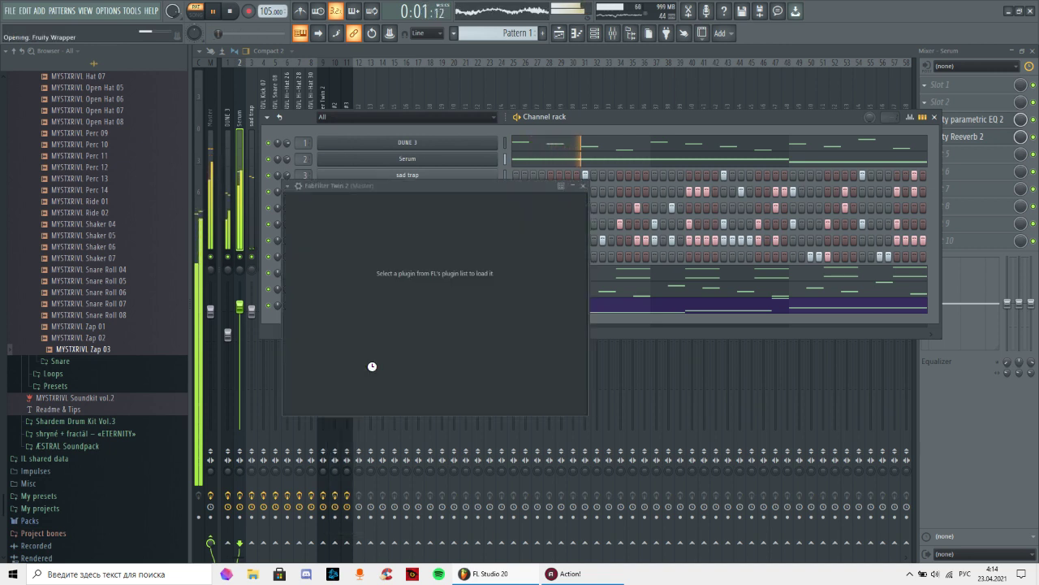
- Load the Seasick Pad preset from the Other pad category in the new FabFilter Twin 2
left_click(575, 203)
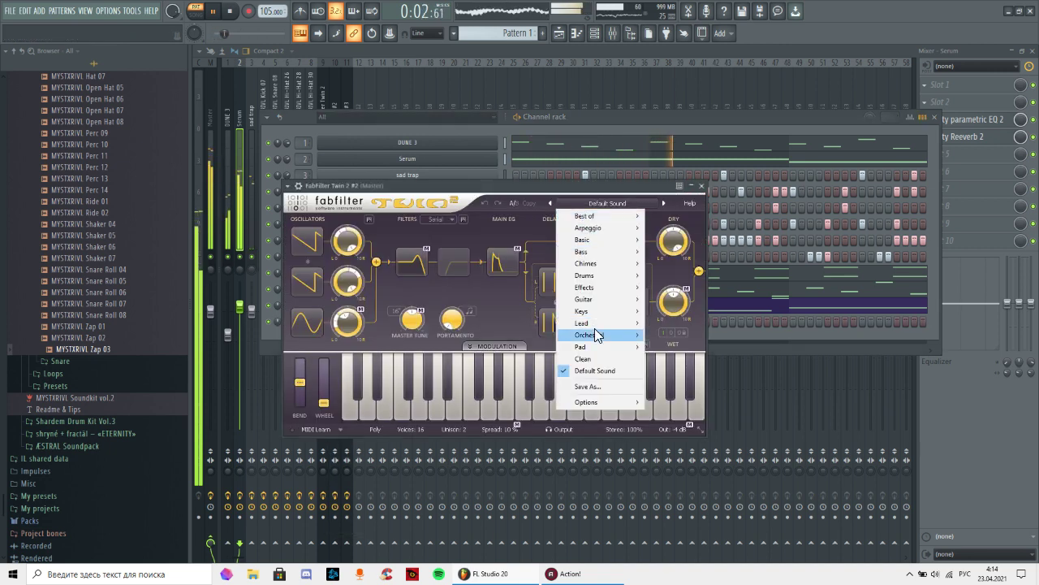
mouse_move(603, 346)
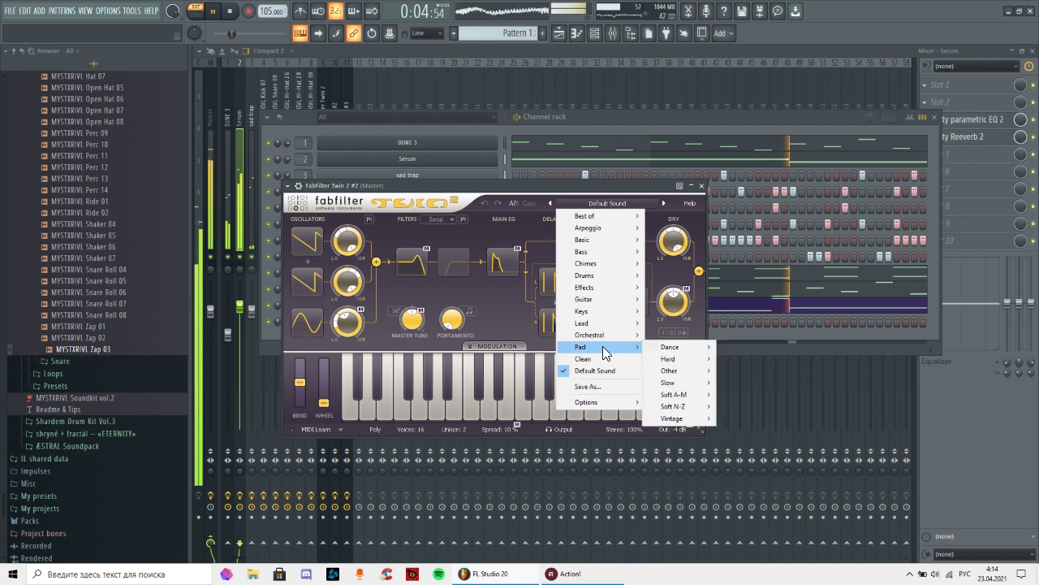
mouse_move(668, 370)
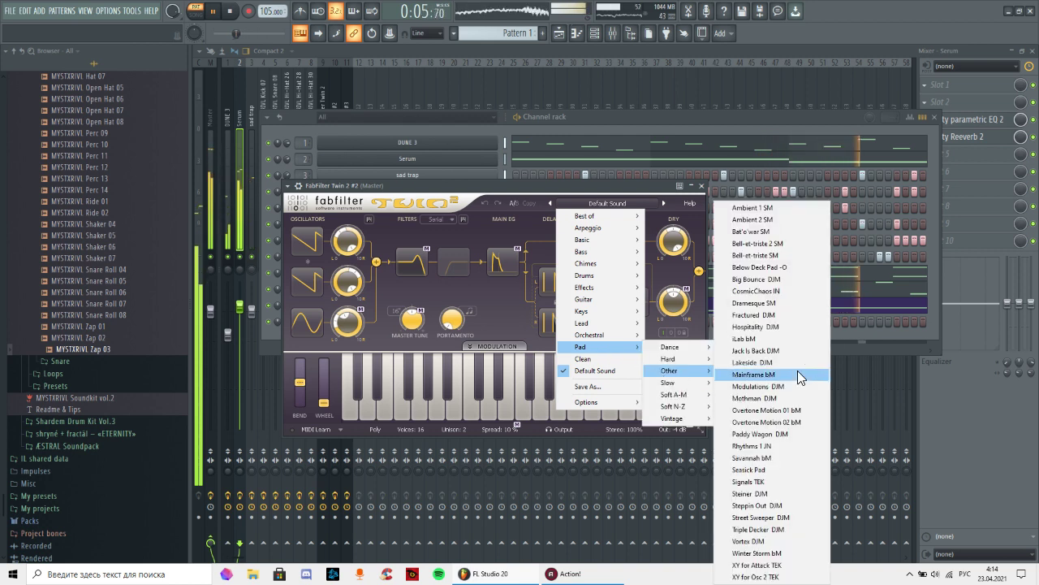
left_click(782, 470)
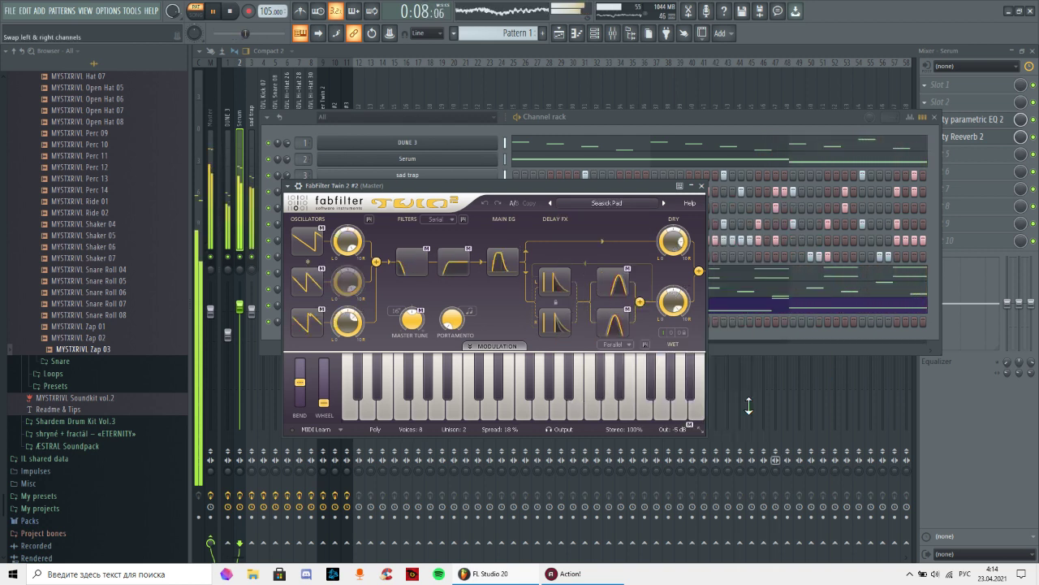
- Audition the FabFilter Twin 2 presets that follow Seasick Pad one by one, up to 24th Century Aurora BM
left_click(662, 203)
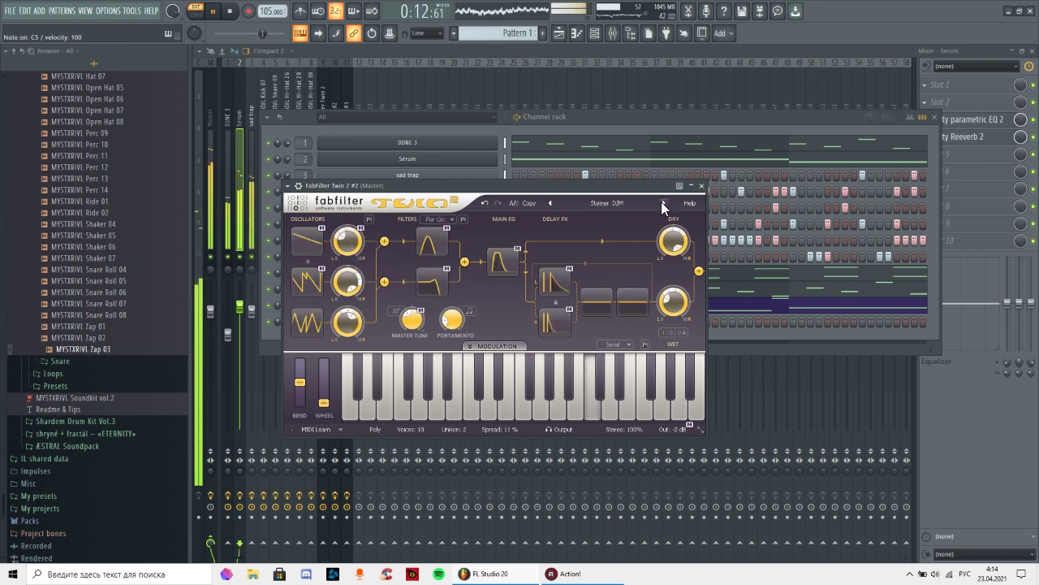
left_click(662, 203)
left_click(662, 202)
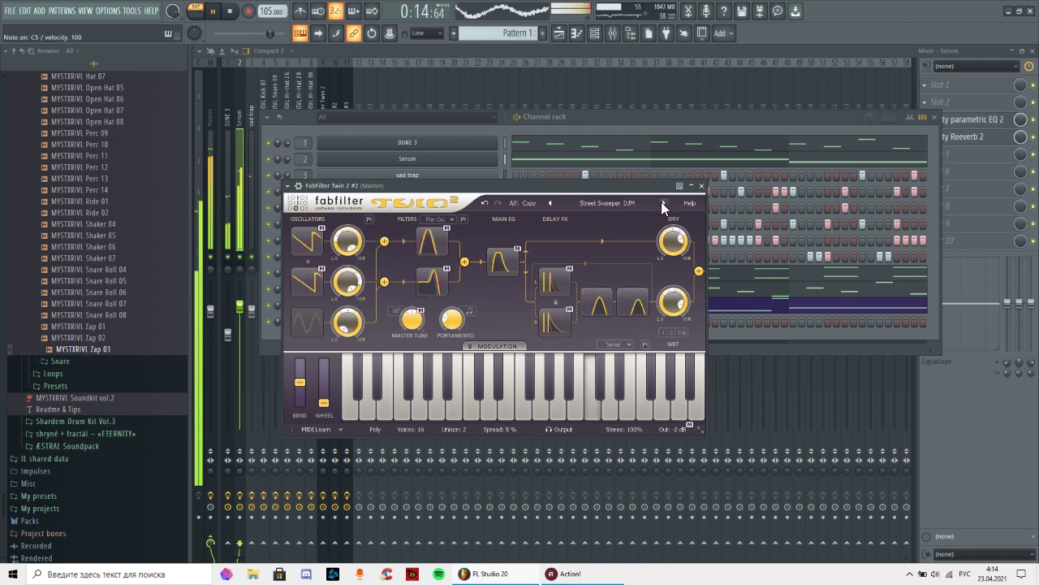
left_click(662, 202)
left_click(662, 202)
left_click(662, 203)
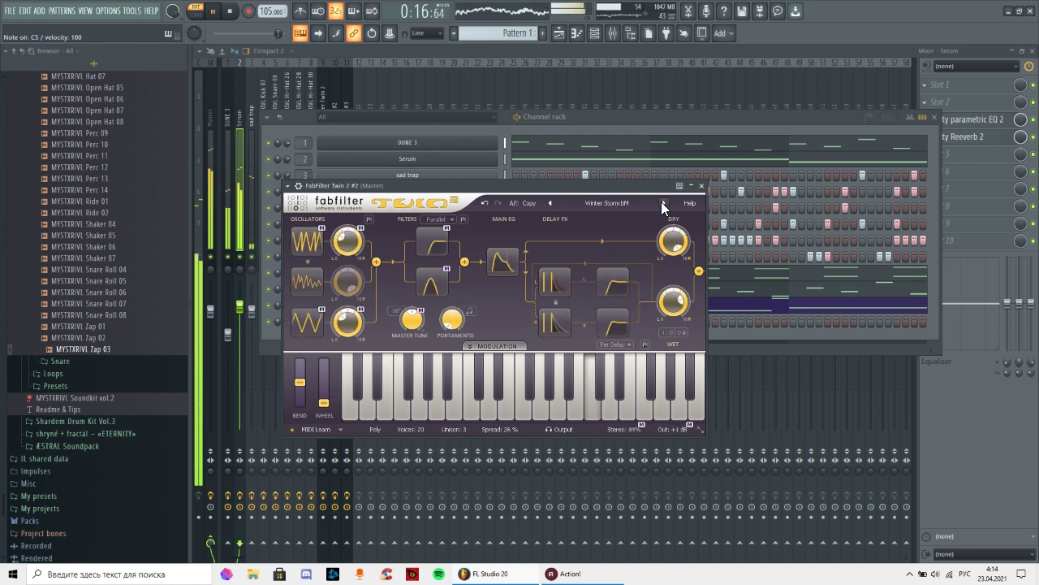
left_click(661, 203)
left_click(662, 204)
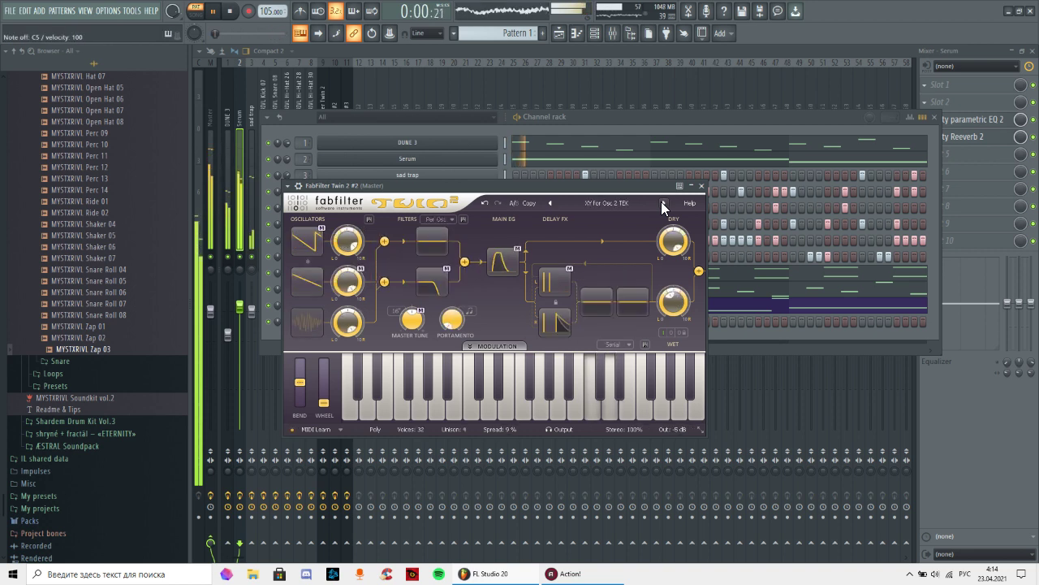
left_click(661, 203)
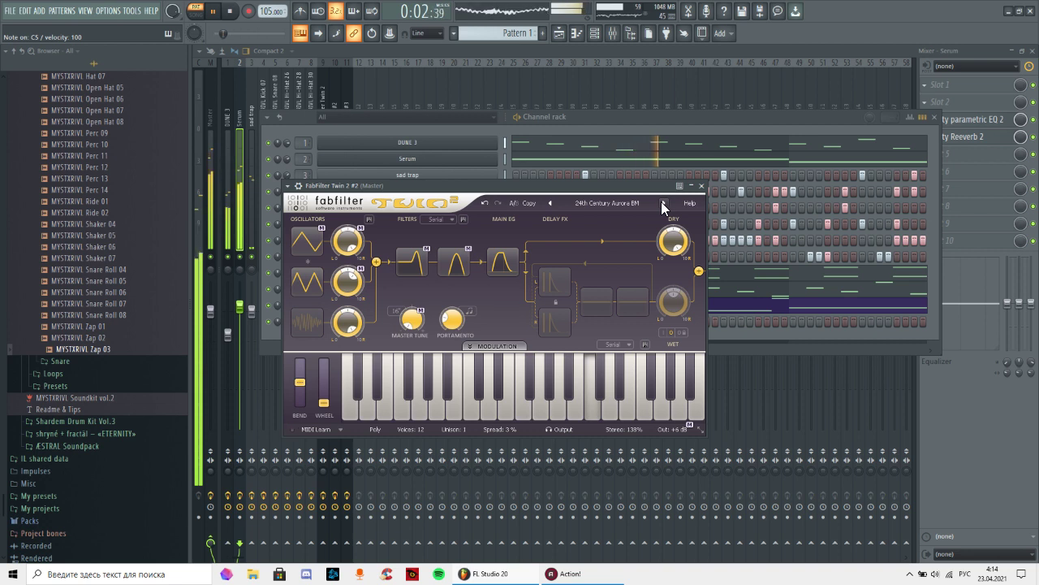
- Move the new FabFilter Twin 2 window aside, show its channel settings, and solo the channel
left_click_drag(485, 185, 568, 186)
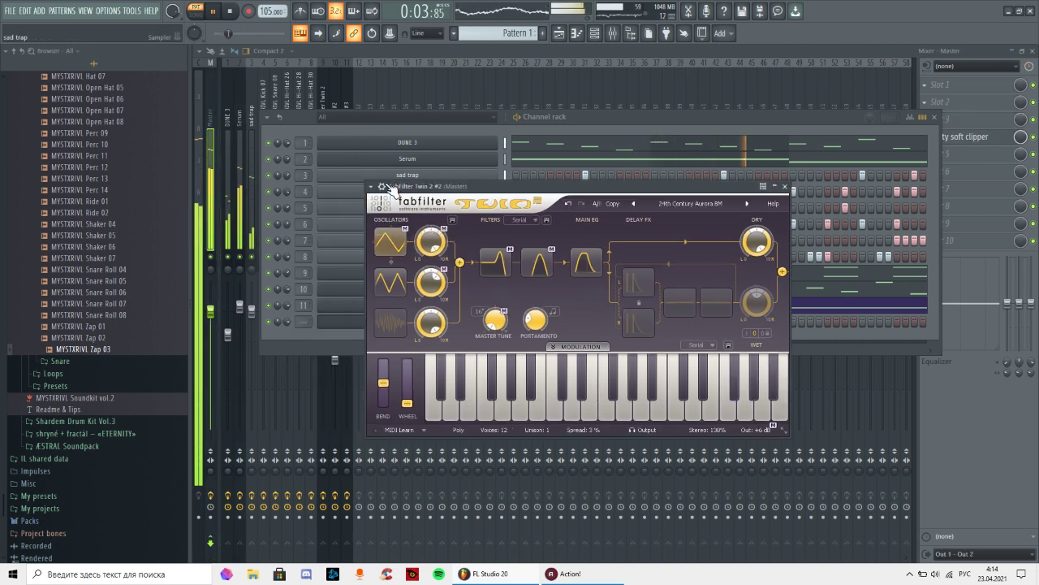
left_click(382, 186)
right_click(676, 203)
left_click(687, 210)
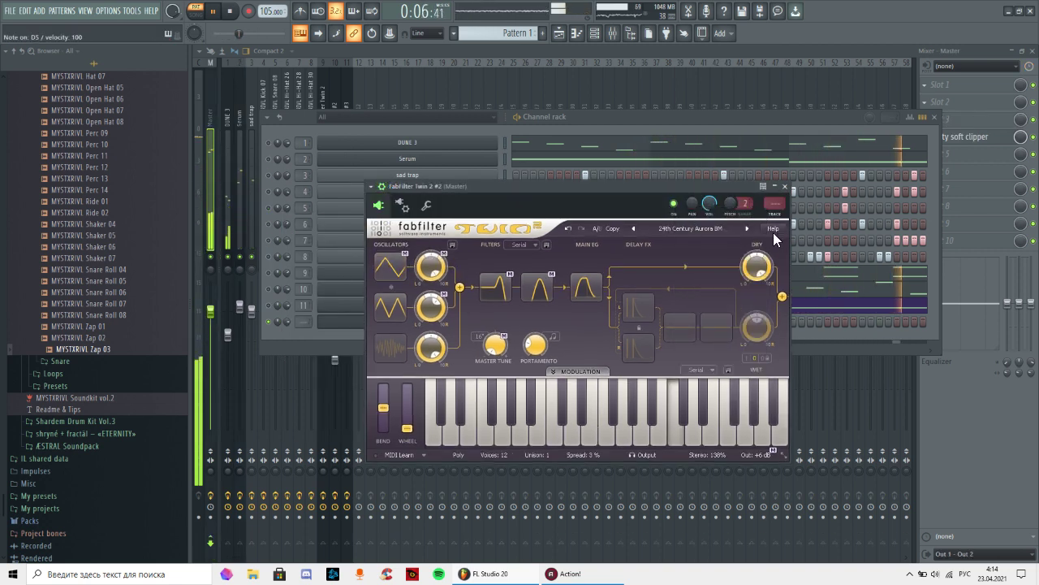
- Audition the slow pad presets after 24th Century Aurora BM, including Ambmuuv SM, up to Awakening bM
left_click(747, 229)
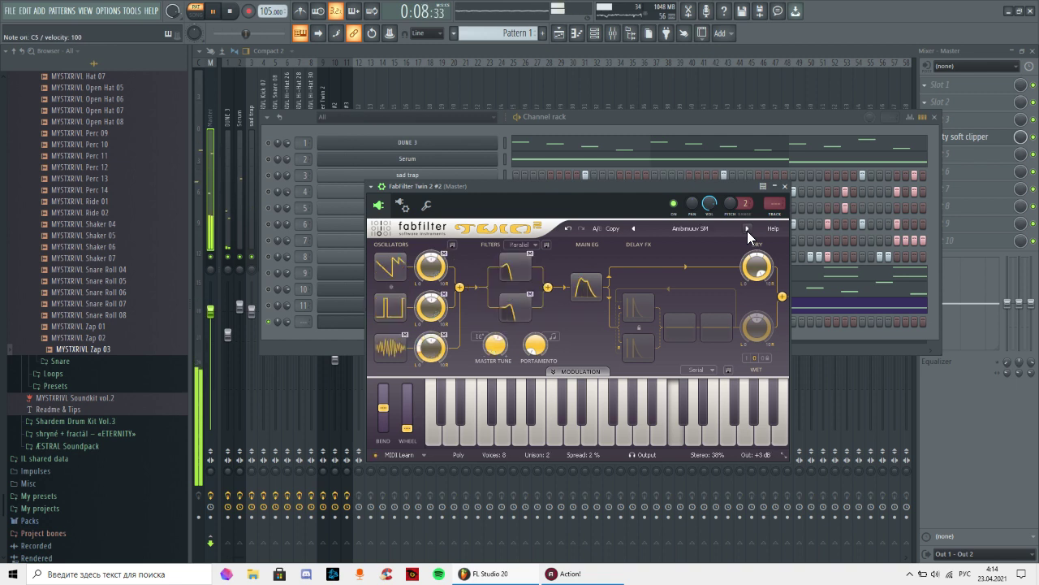
left_click(747, 229)
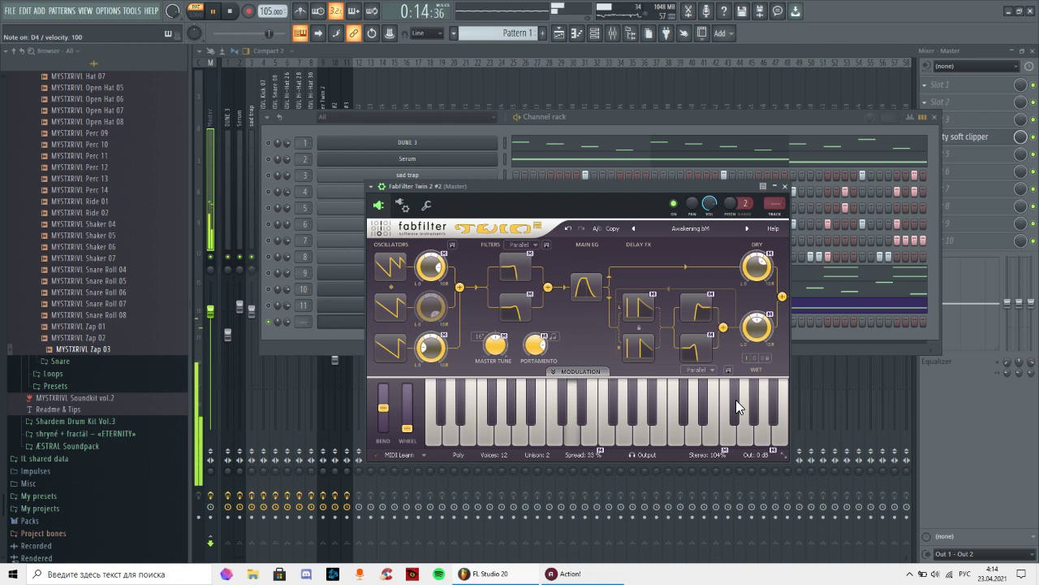
- Load XY for Attack TEK from the Other pad presets and audition backwards through Winter Storm bM to Steppin Out DJM
left_click(727, 229)
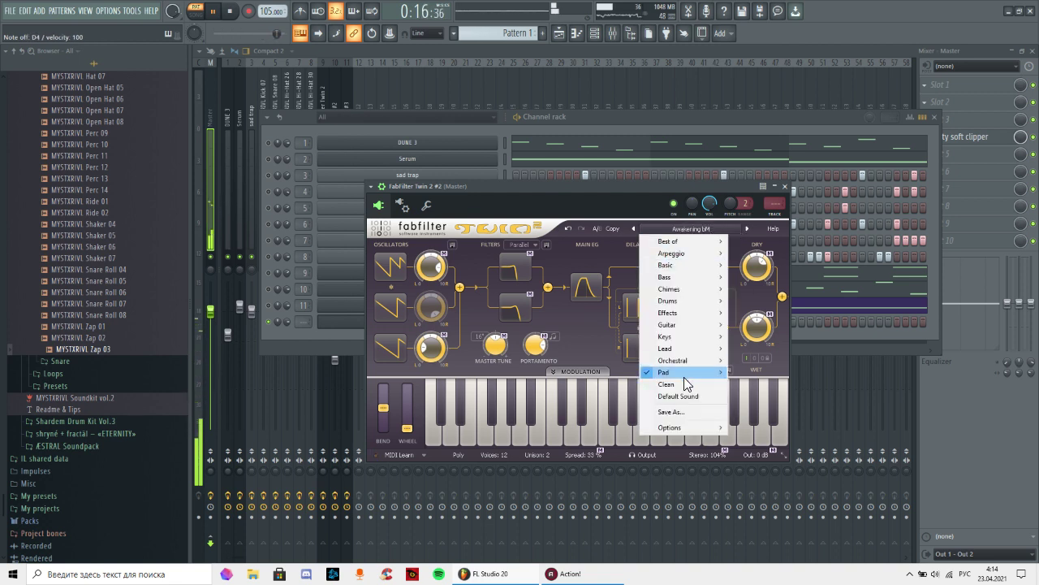
mouse_move(716, 375)
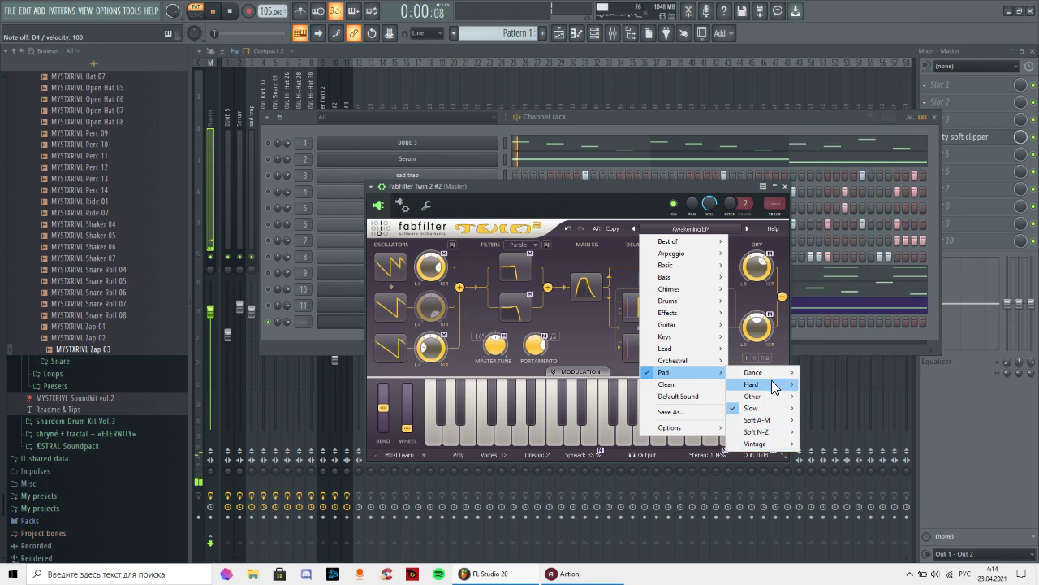
mouse_move(764, 407)
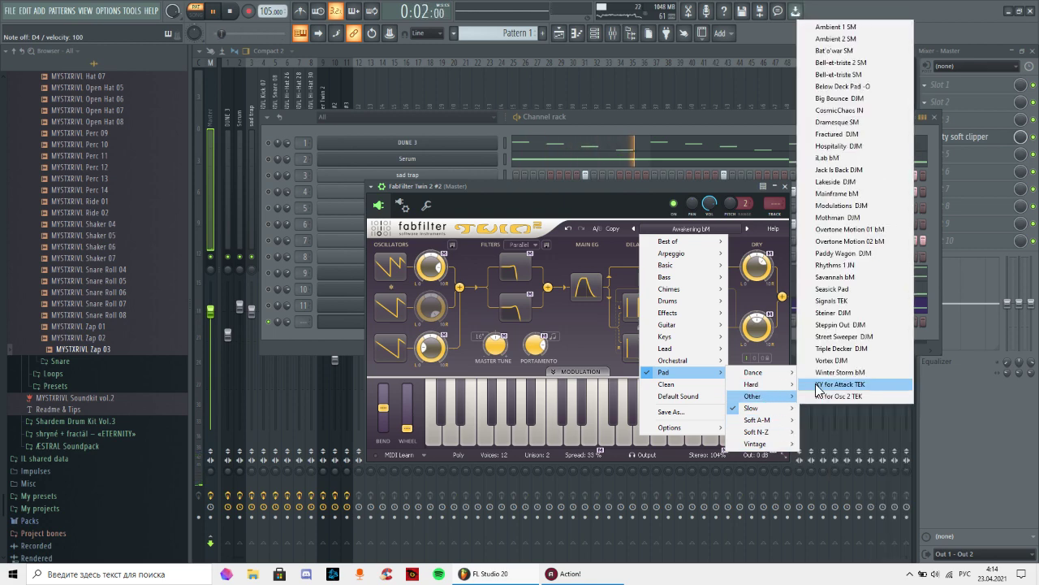
left_click(845, 390)
left_click(634, 228)
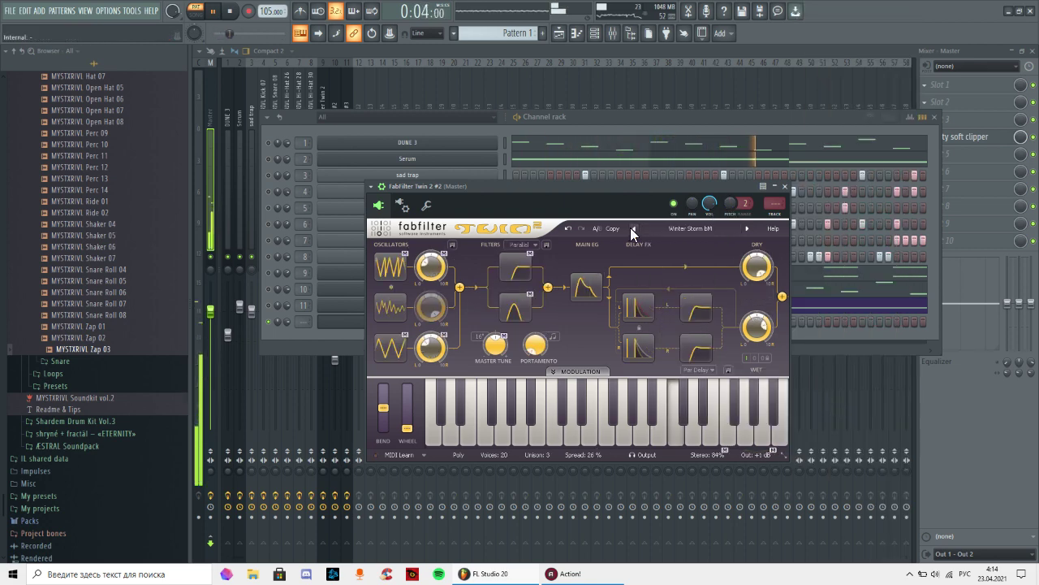
left_click(633, 229)
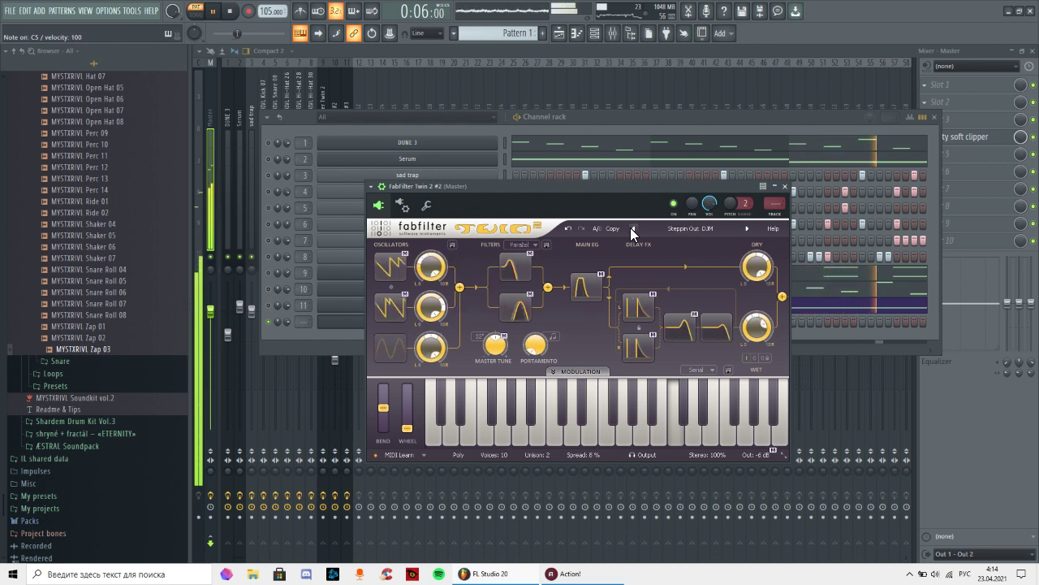
- Load Porta TEK from the Vintage pad presets and audition the following ones up to Quasi Space 2 BM
left_click(638, 231)
mouse_move(690, 375)
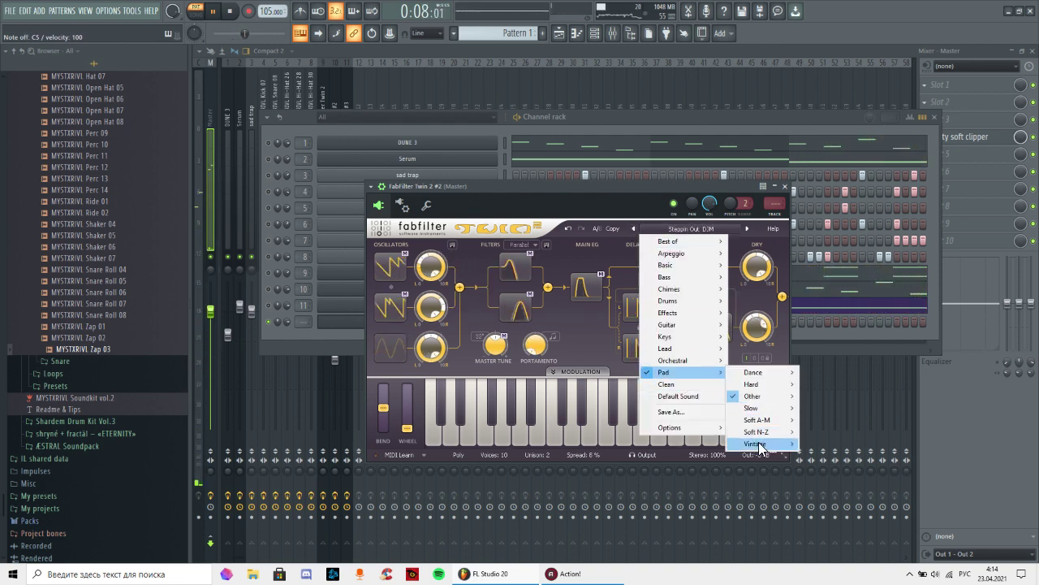
mouse_move(760, 445)
left_click(835, 317)
left_click(746, 229)
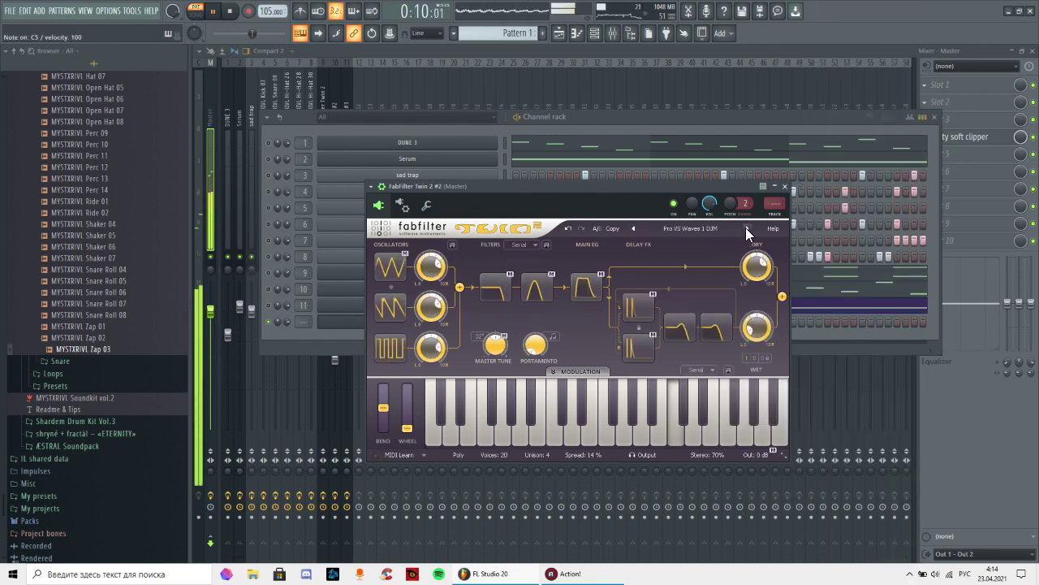
left_click(746, 229)
left_click(746, 228)
left_click(746, 228)
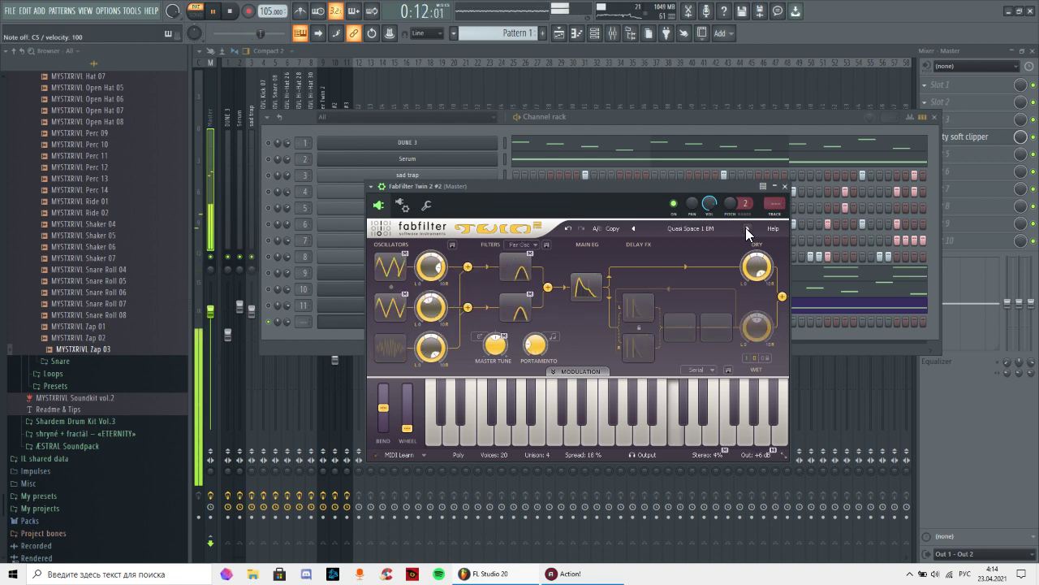
left_click(747, 228)
- Browse the pad preset categories of the new FabFilter Twin 2 for another sound
left_click(698, 224)
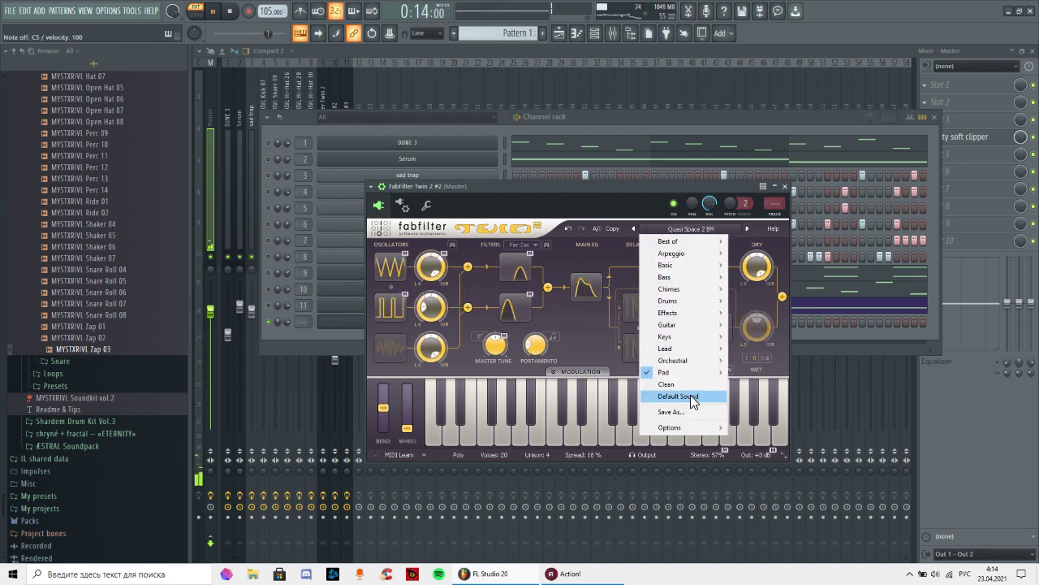
mouse_move(688, 376)
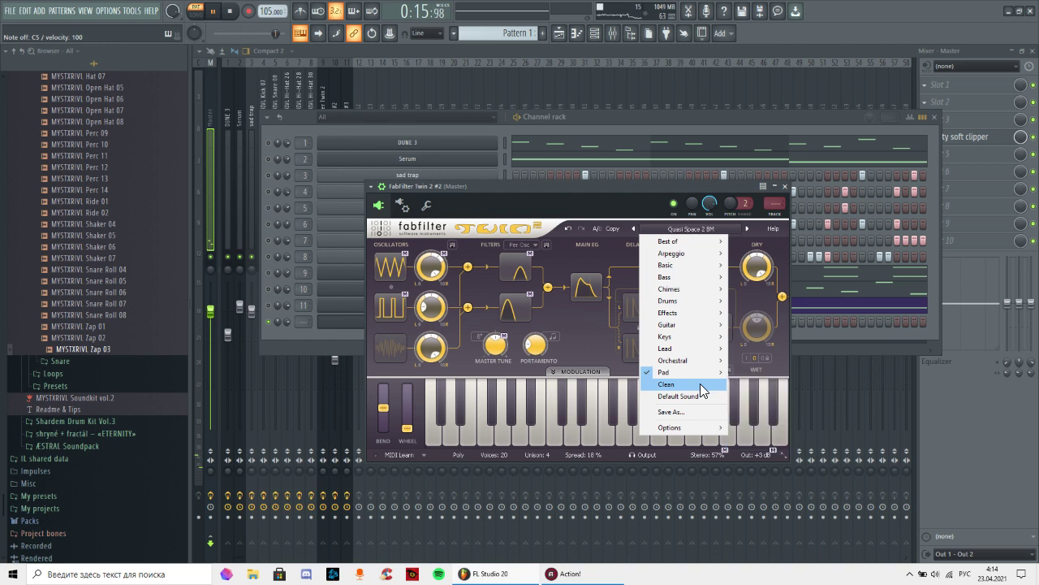
mouse_move(749, 444)
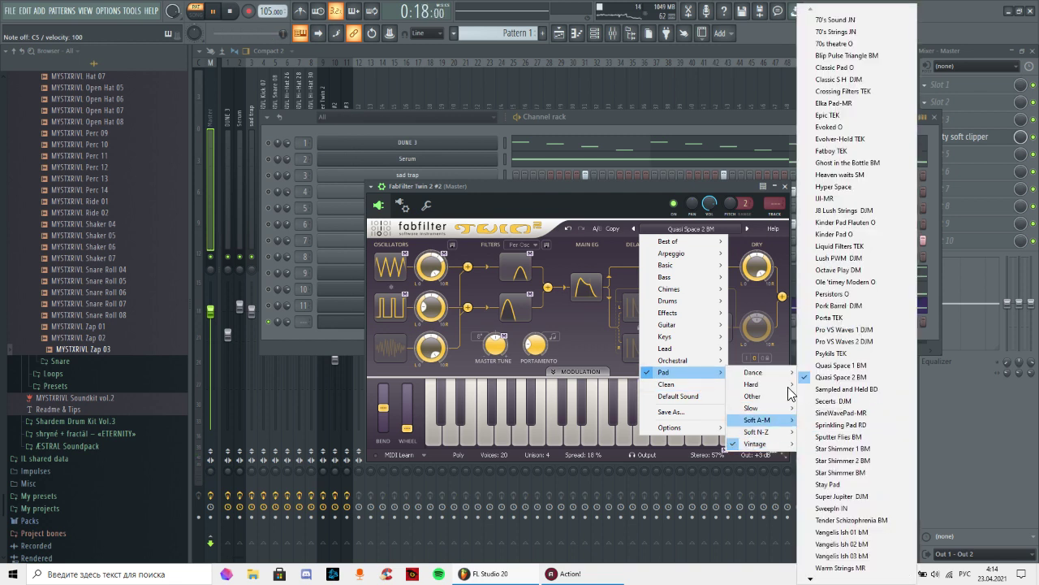
- Load the Hyper Space pad preset in FabFilter Twin 2 #2 and audition the presets that follow it up to Porta TEK
left_click(815, 193)
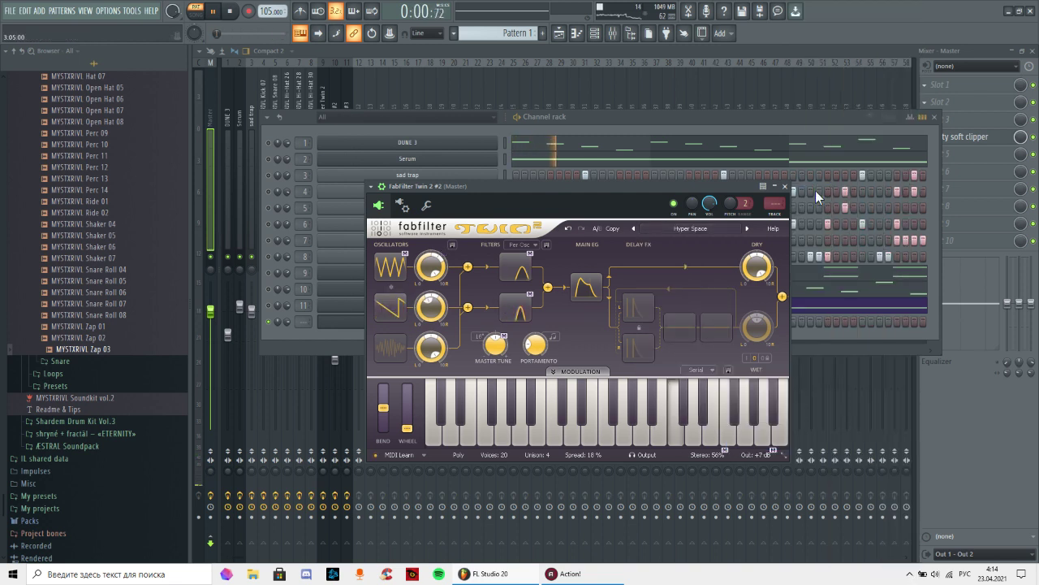
left_click(745, 231)
left_click(746, 230)
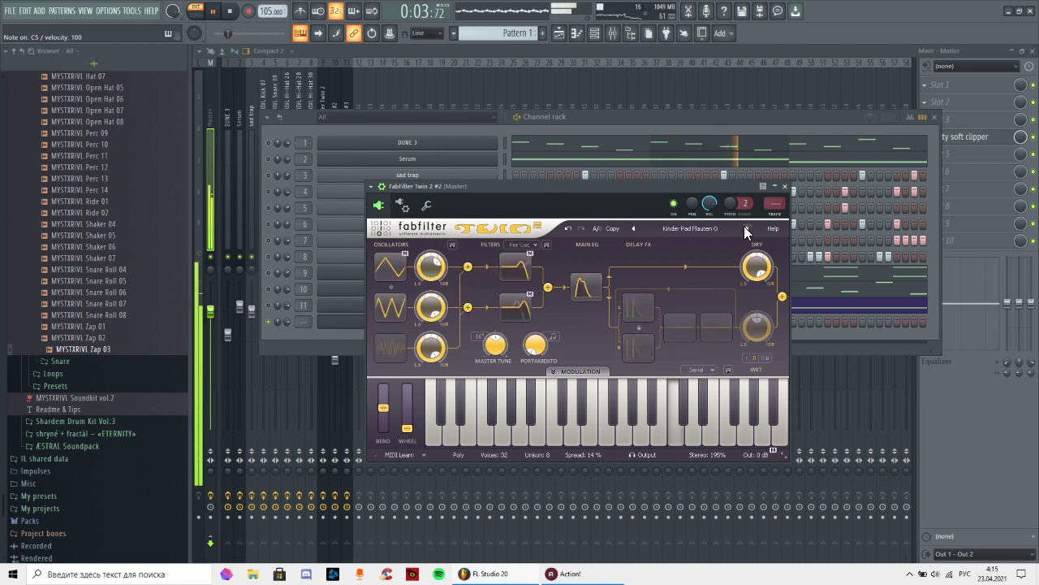
left_click(745, 231)
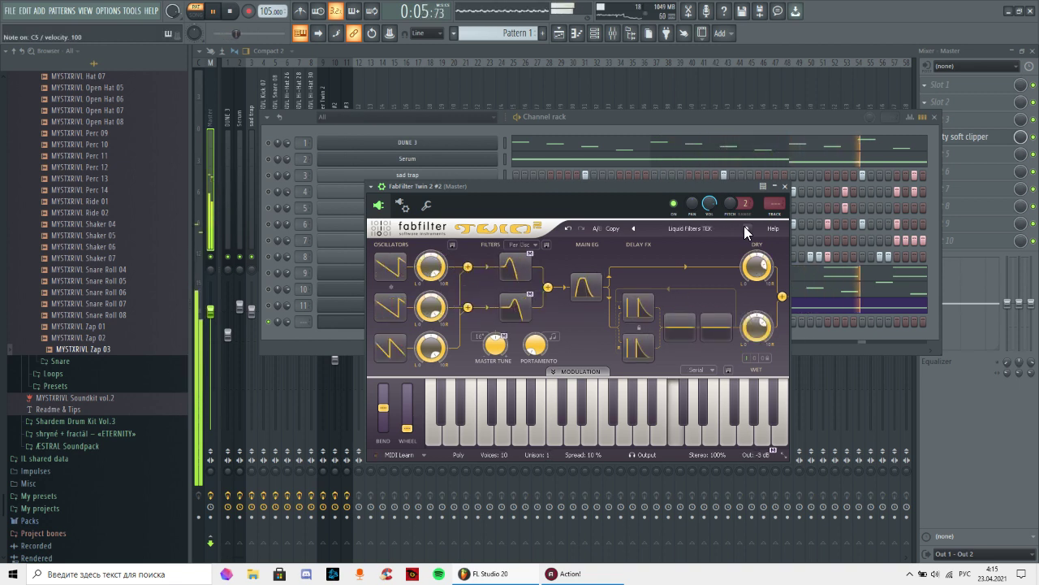
left_click(745, 231)
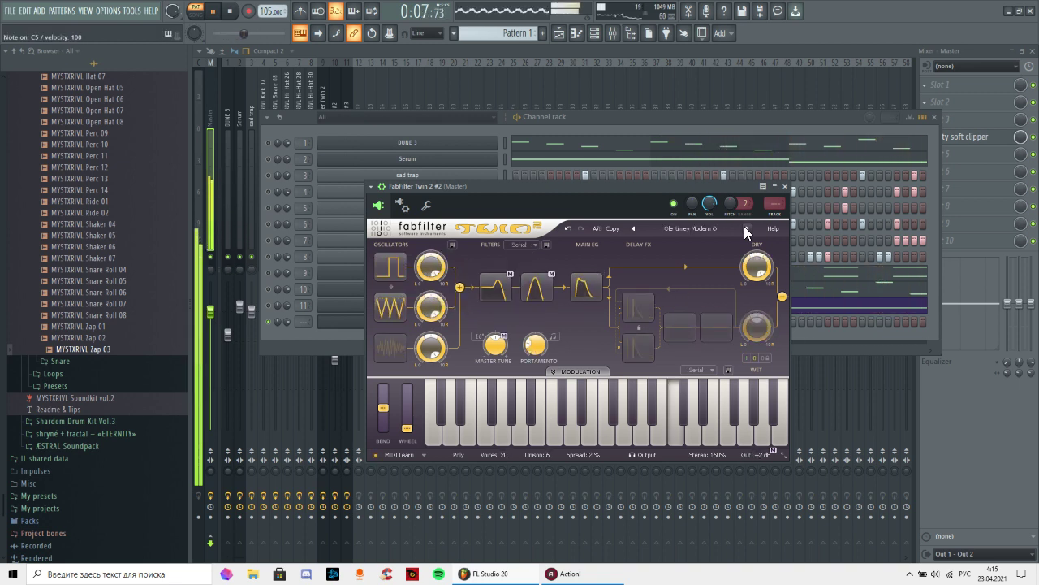
left_click(745, 231)
left_click(746, 231)
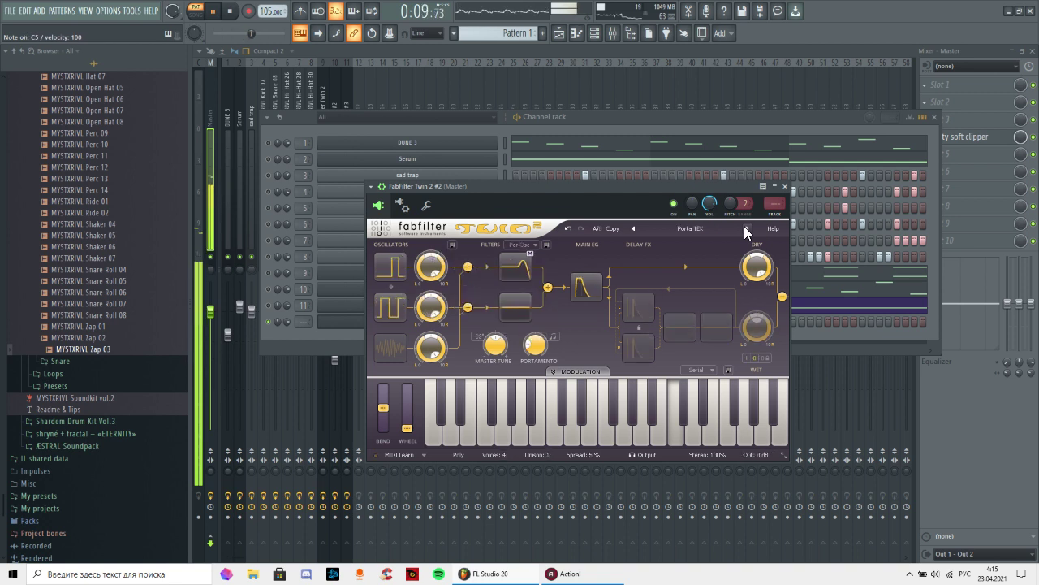
- Load the E-scratch SM preset from the Effects presets in FabFilter Twin 2 #2
left_click(715, 231)
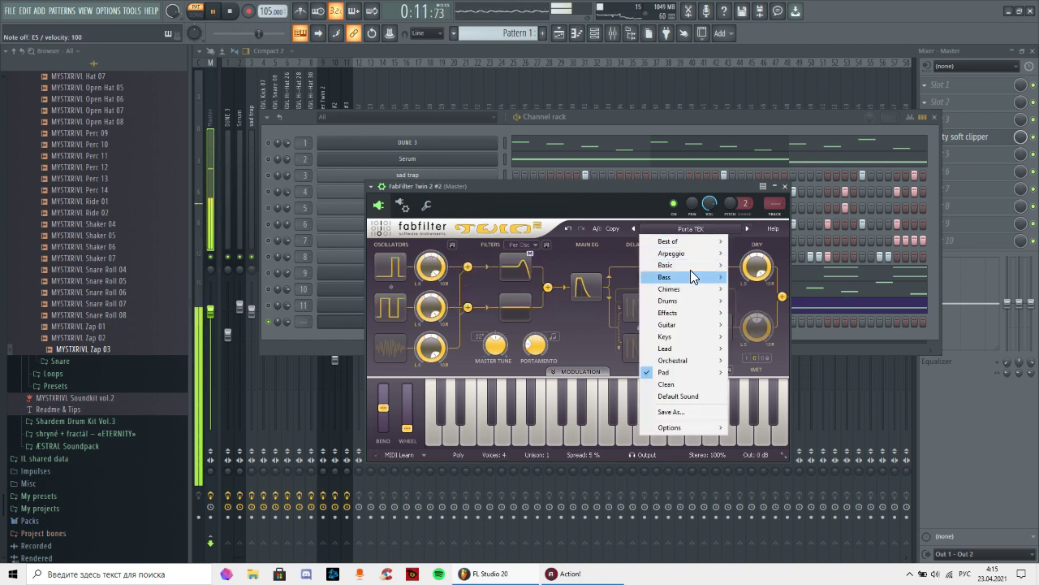
mouse_move(694, 271)
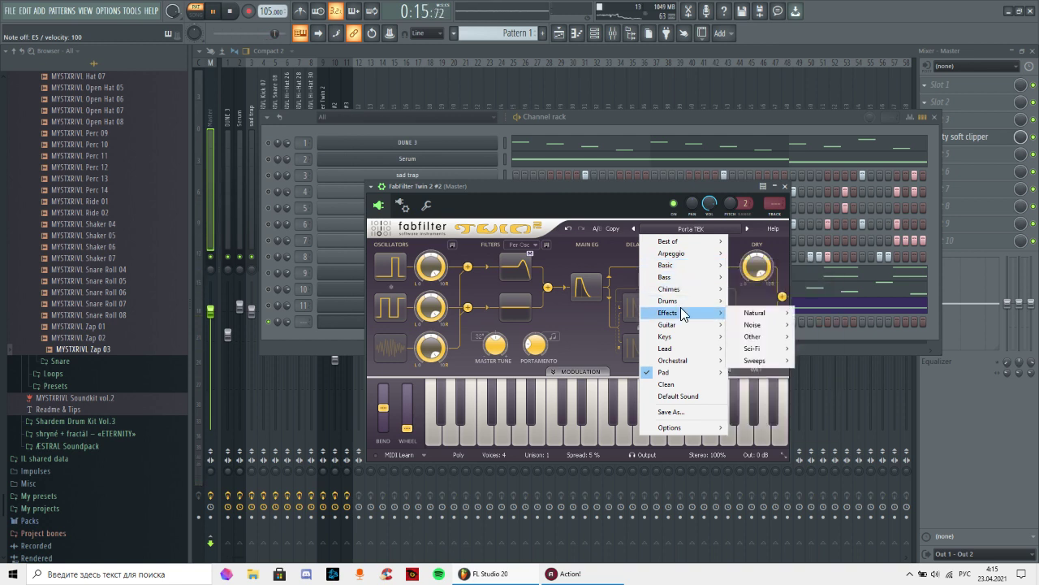
mouse_move(703, 316)
mouse_move(744, 315)
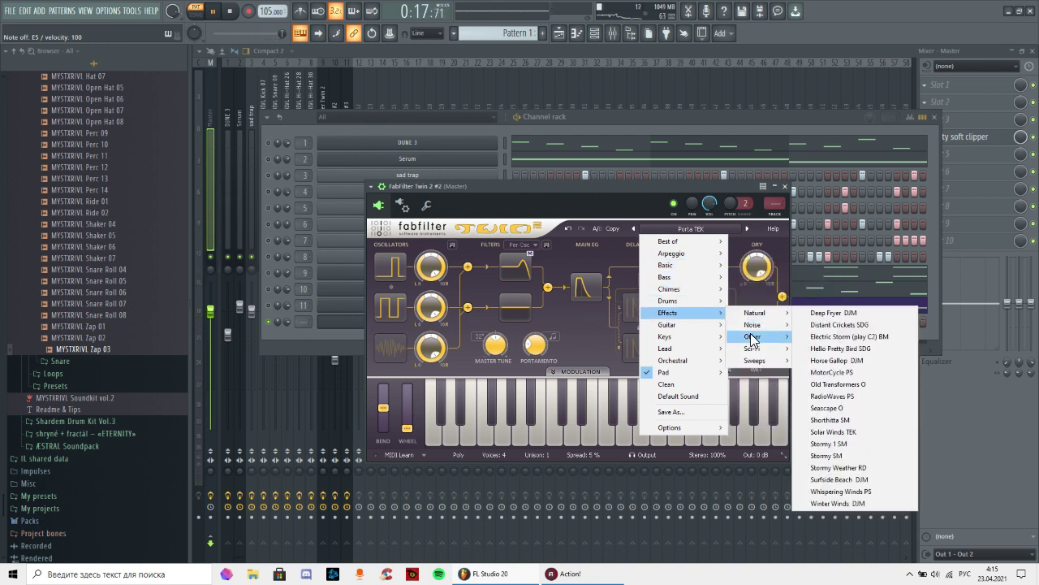
mouse_move(752, 338)
left_click(851, 290)
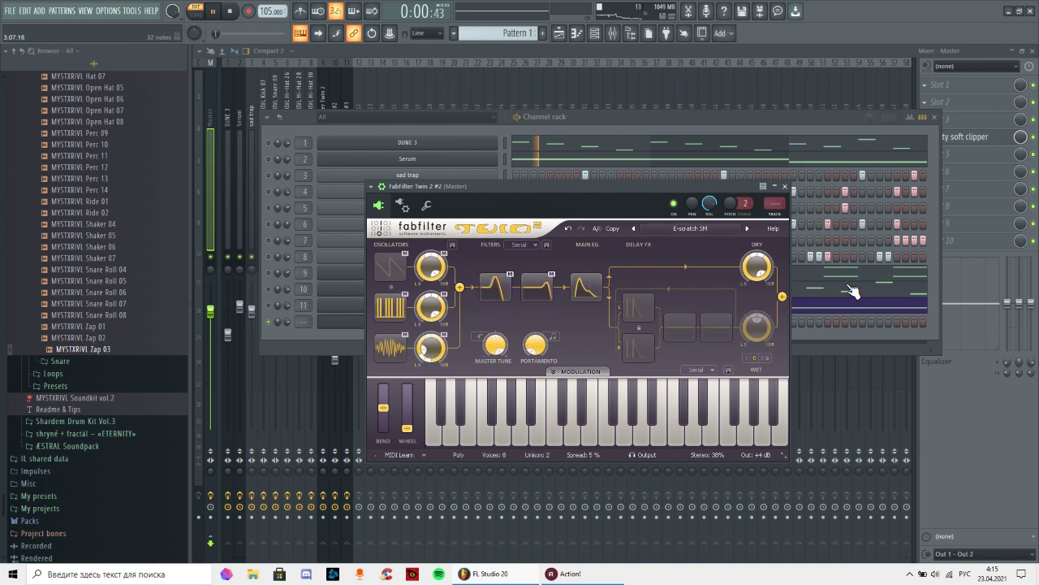
- Audition the effects presets after E-scratch SM one by one and settle on Singing Geiger BM
left_click(747, 229)
left_click(746, 228)
left_click(746, 229)
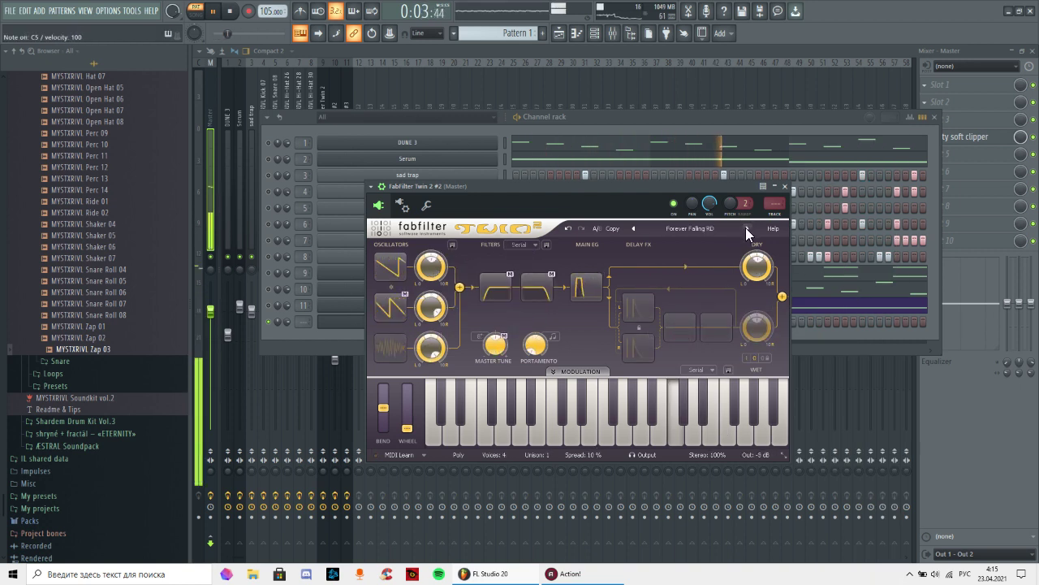
left_click(746, 228)
left_click(746, 228)
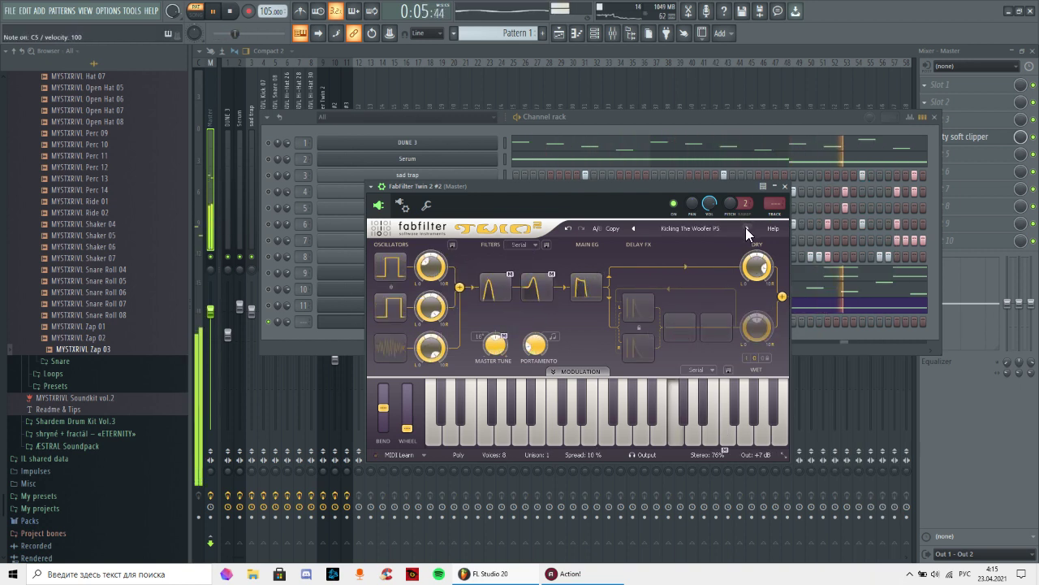
left_click(746, 227)
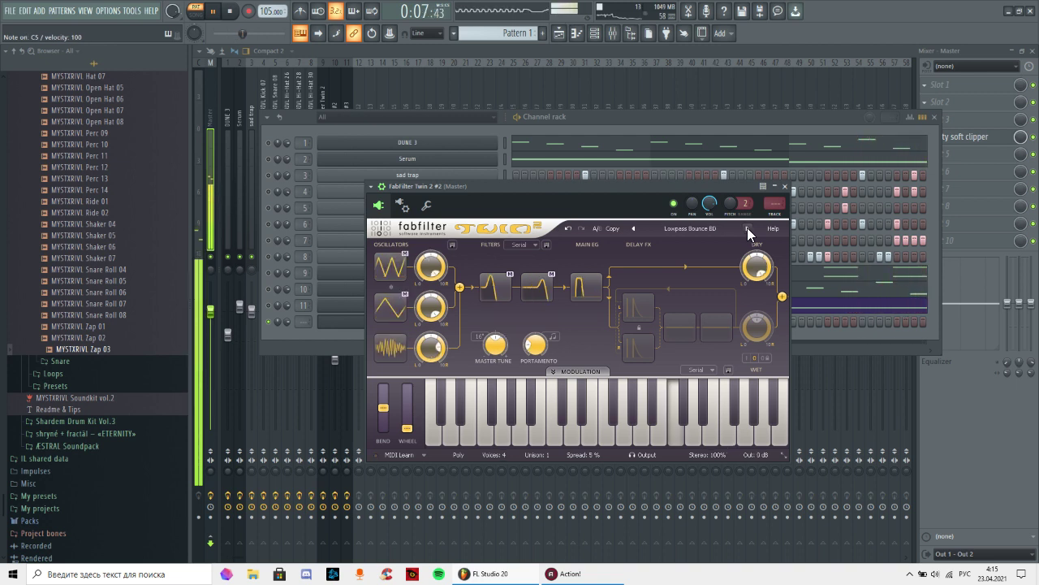
left_click(748, 227)
left_click(747, 228)
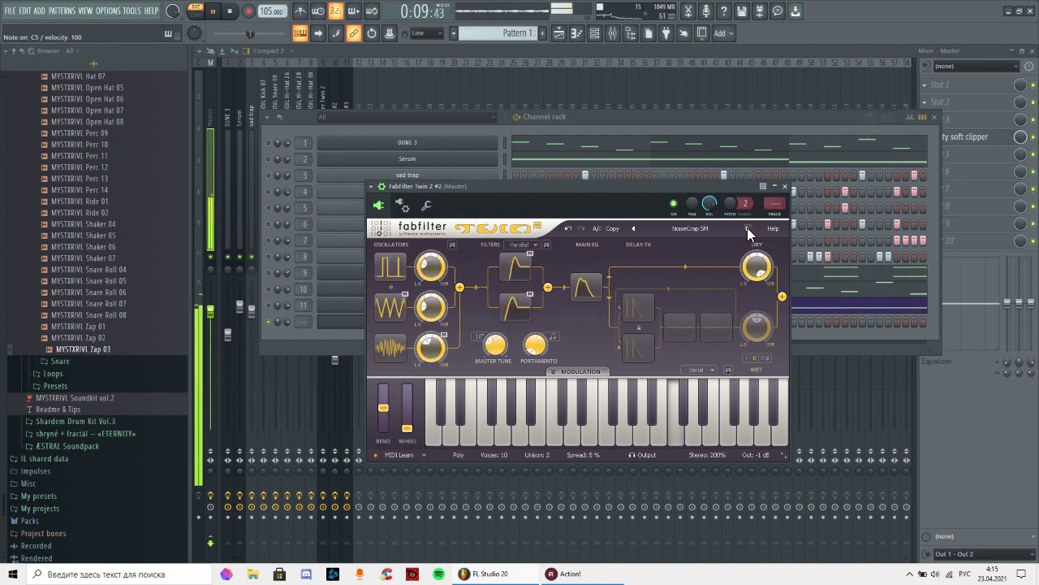
left_click(747, 228)
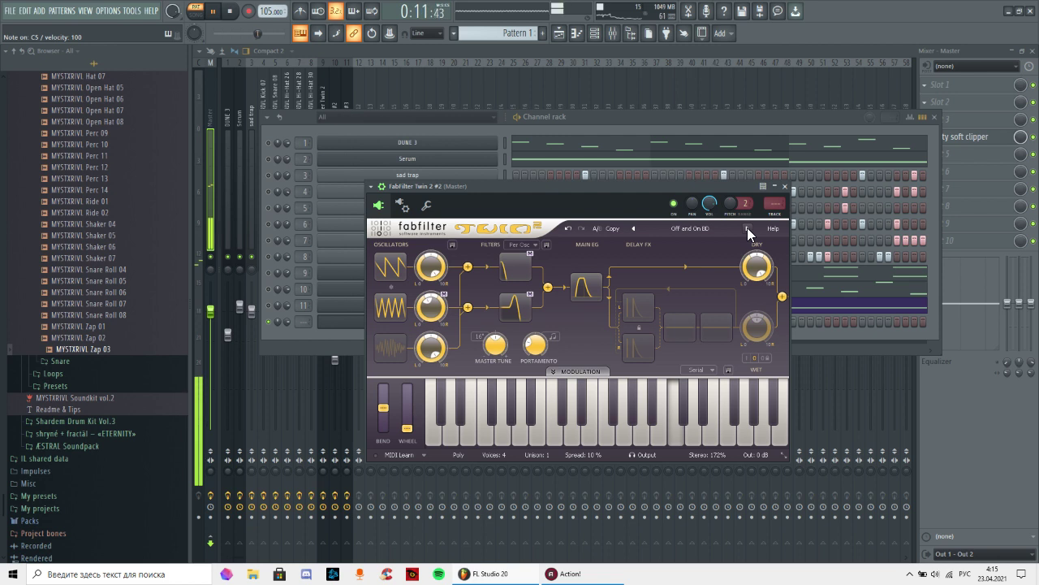
left_click(747, 228)
left_click(747, 227)
left_click(747, 227)
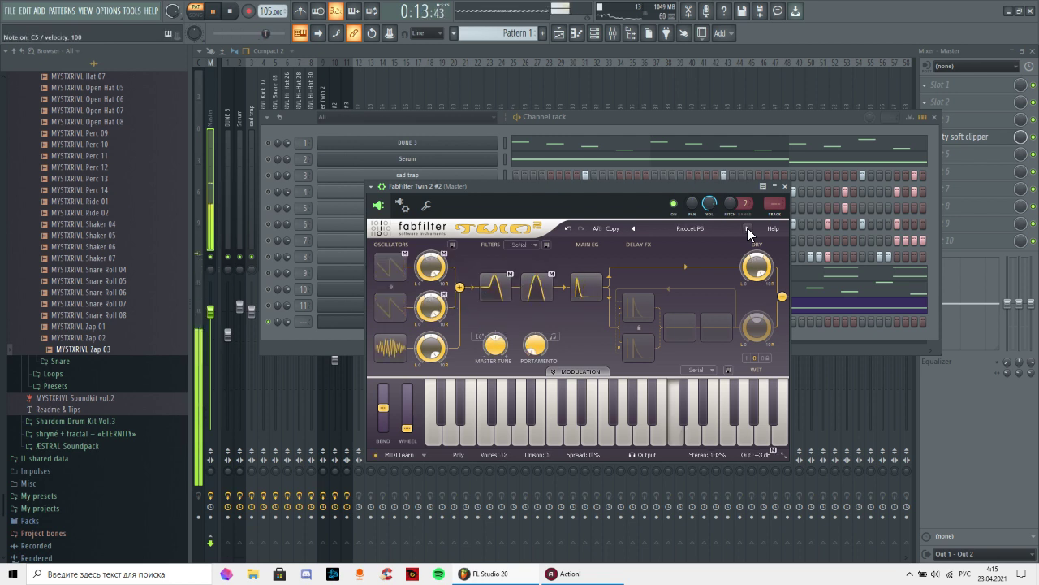
left_click(747, 227)
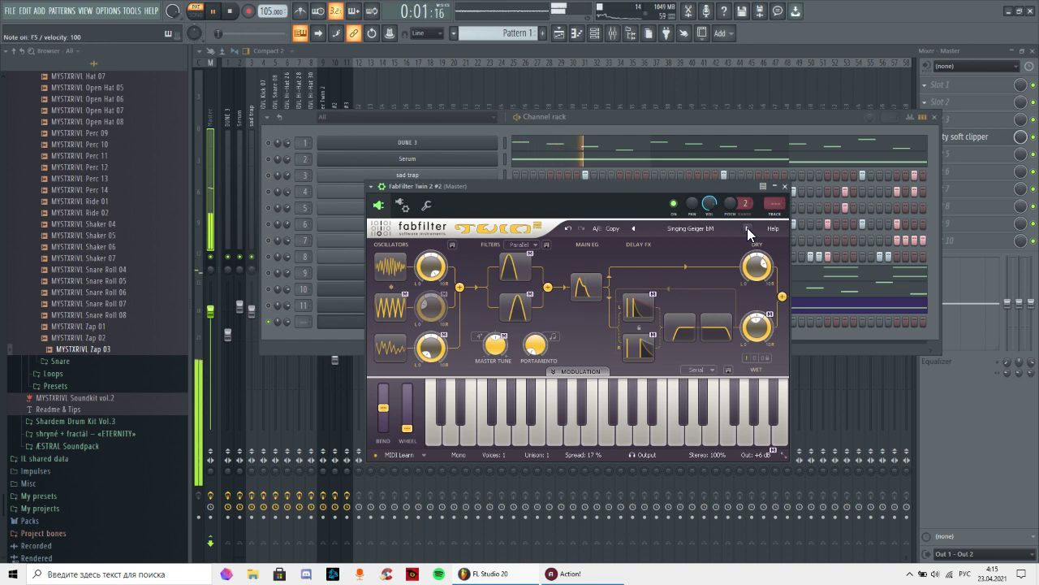
- Unsolo the FabFilter Twin 2 #2 channel so all channels play, and open its piano roll
left_click(785, 186)
right_click(273, 325)
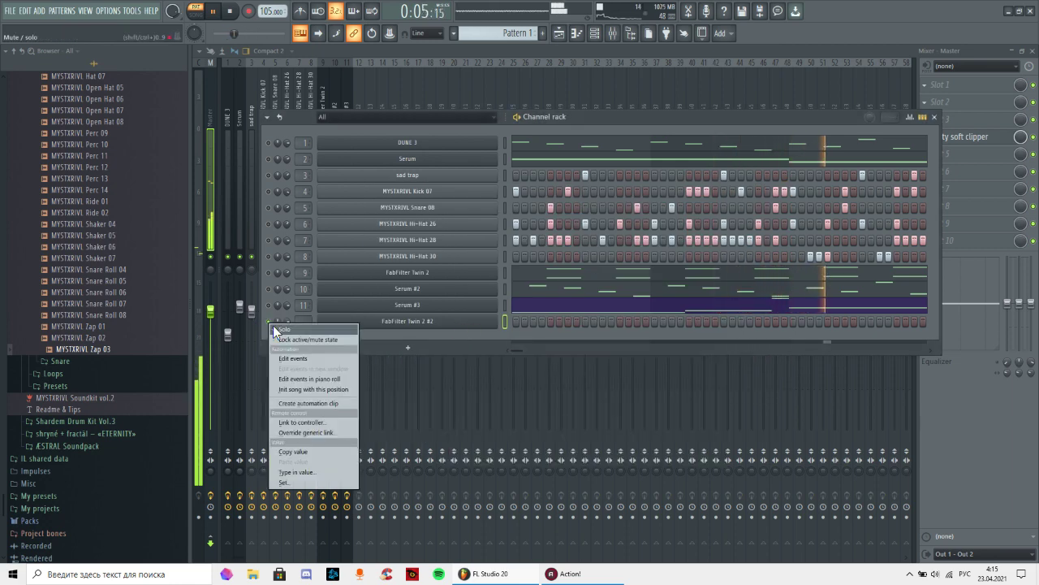
left_click(503, 325)
right_click(503, 322)
left_click(519, 318)
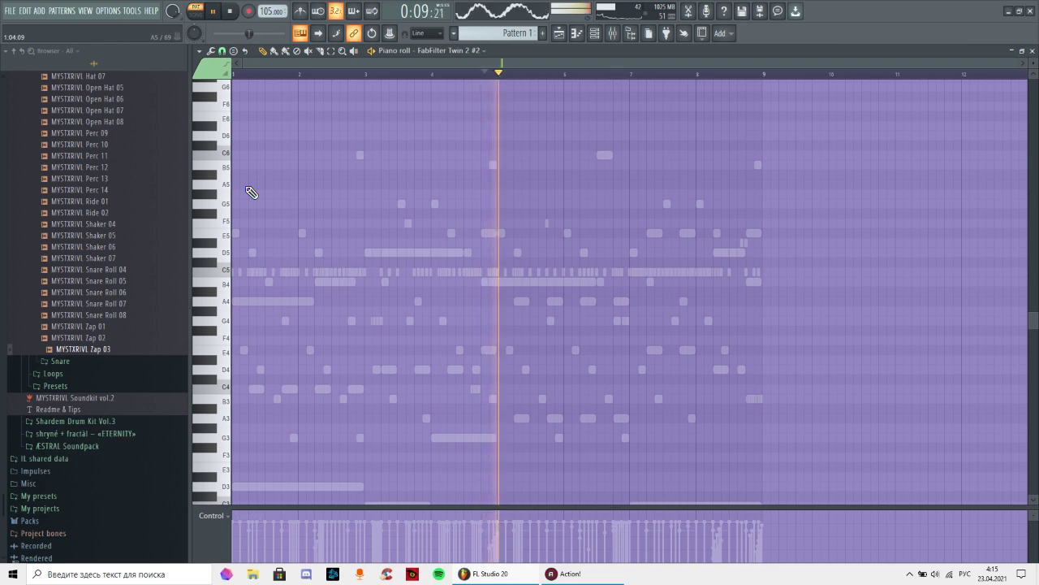
- Place an A5 note at the start of bar 4, lengthen it to half a bar and play from there
left_click(440, 186)
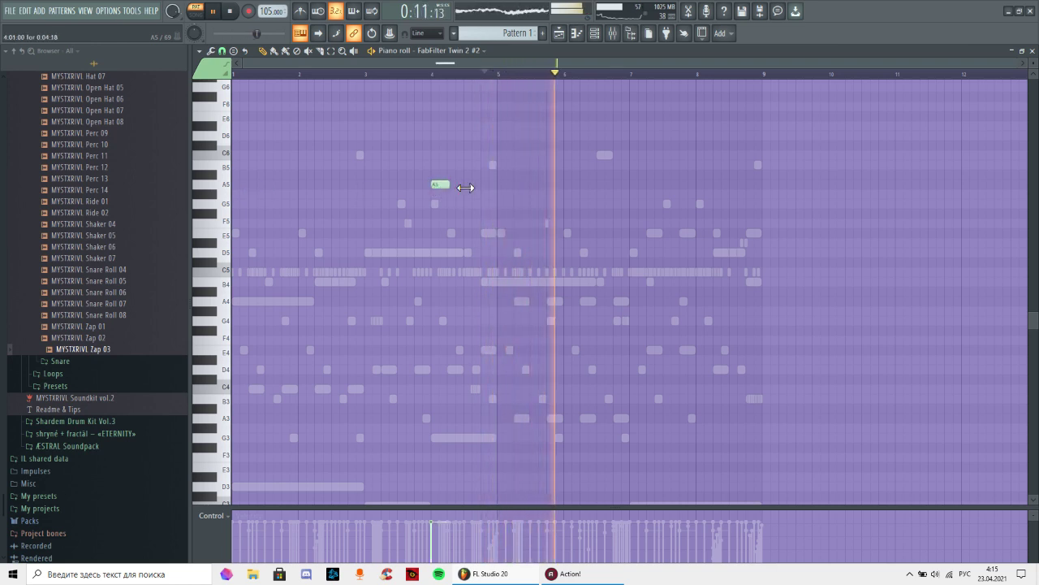
left_click_drag(450, 185, 464, 185)
left_click(434, 74)
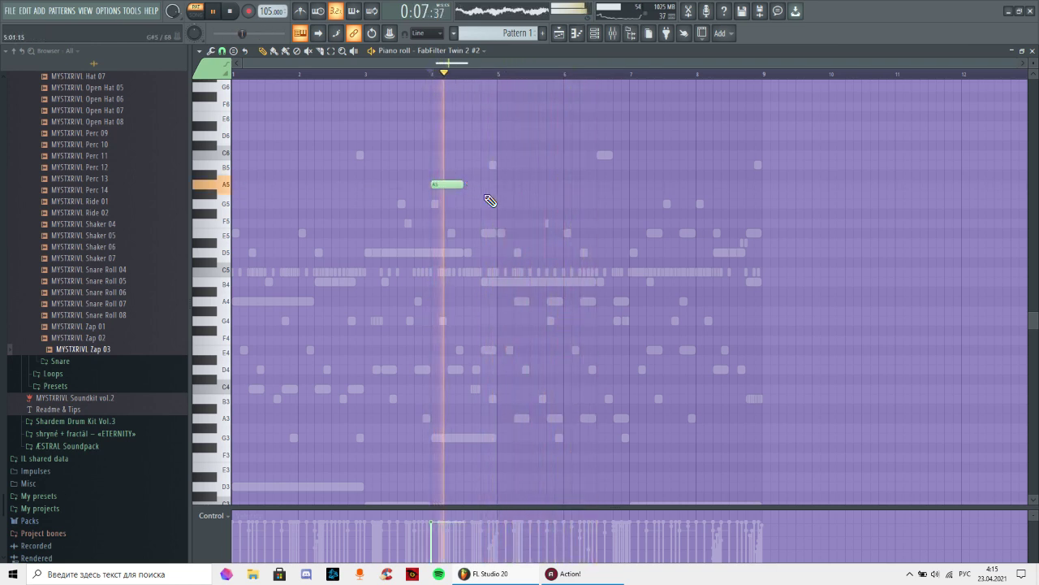
- Try a G5 note at bar 5 and D5 and C6 notes at bar 1, removing each after listening
left_click(499, 205)
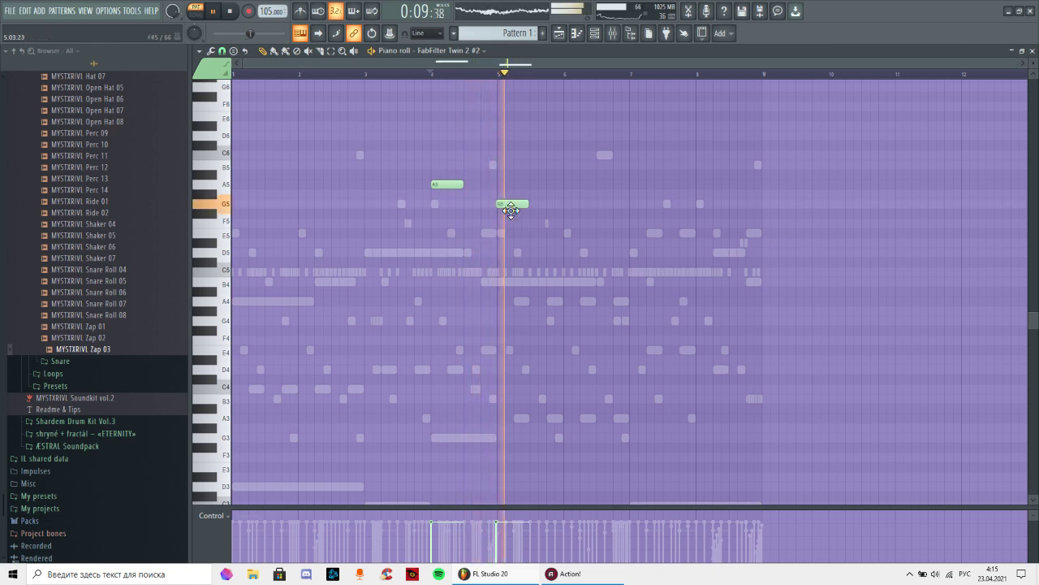
right_click(512, 206)
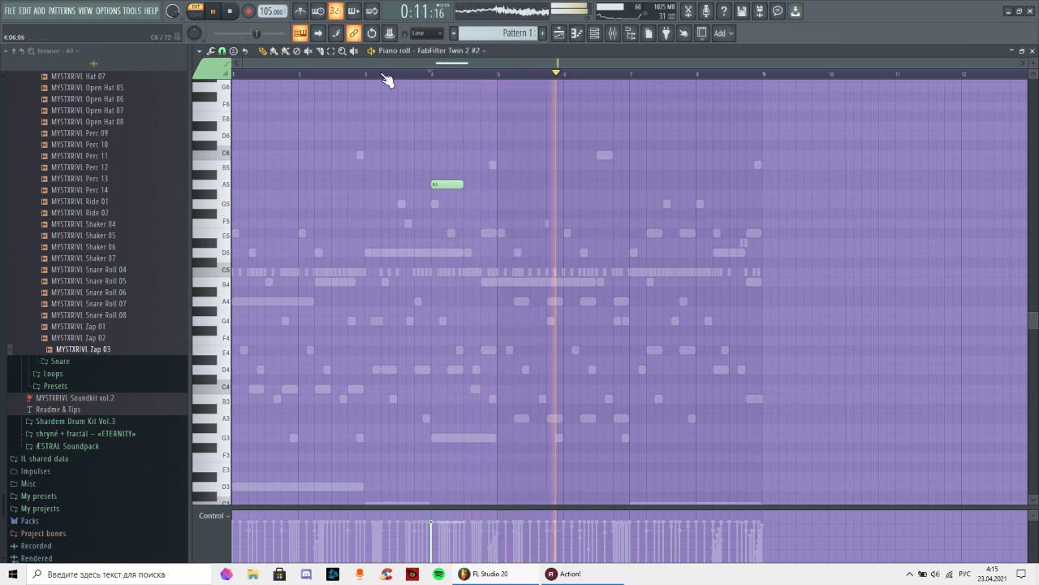
left_click(237, 253)
left_click(248, 74)
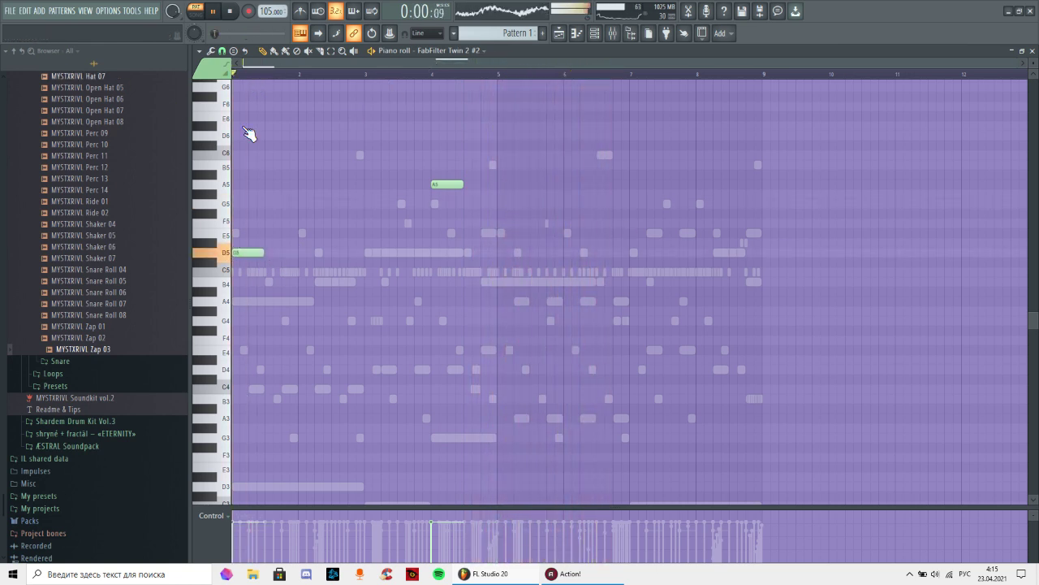
right_click(248, 253)
left_click_drag(248, 253, 247, 154)
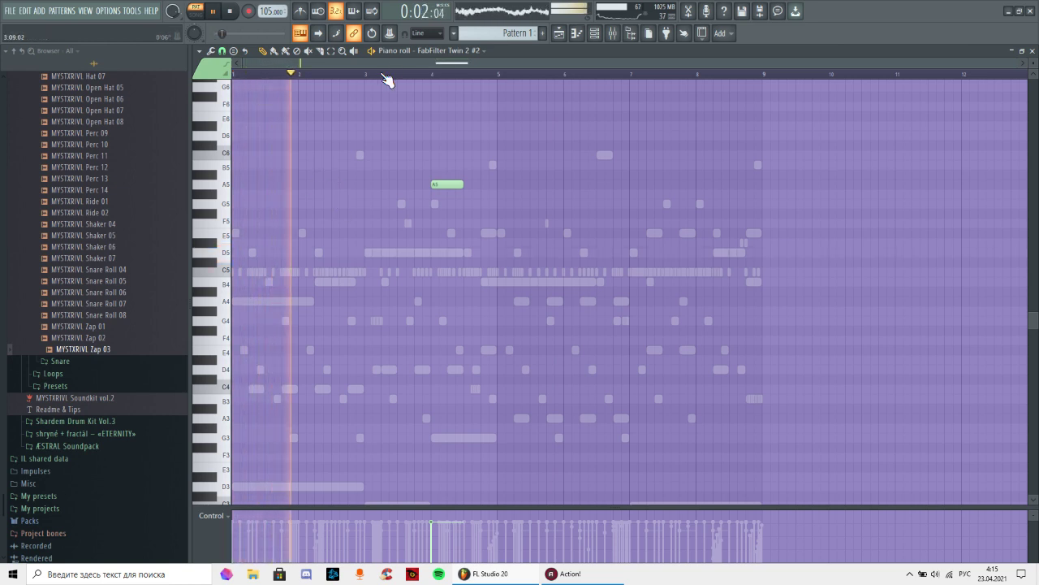
key("space")
key("space")
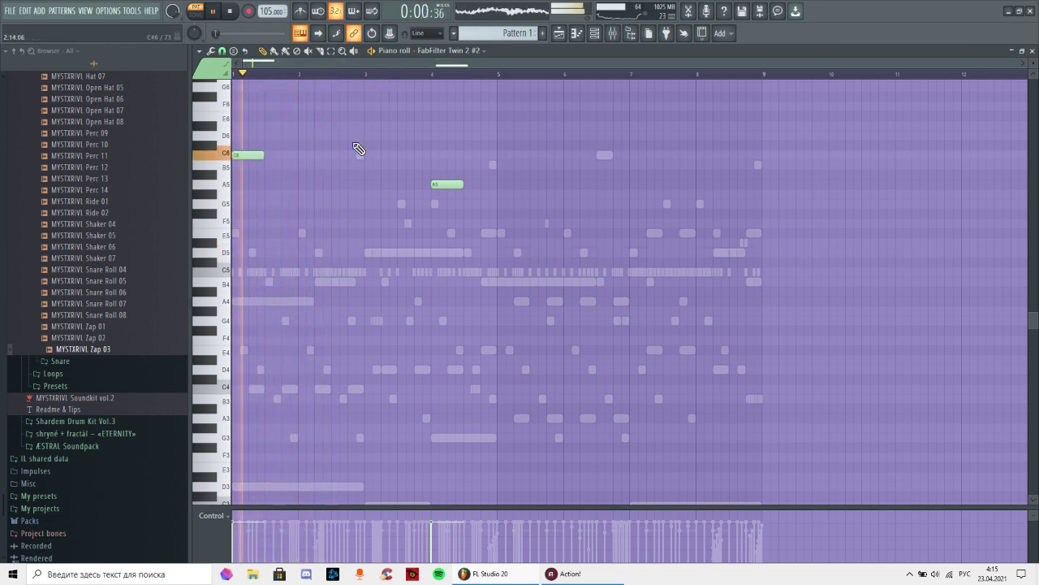
right_click(250, 155)
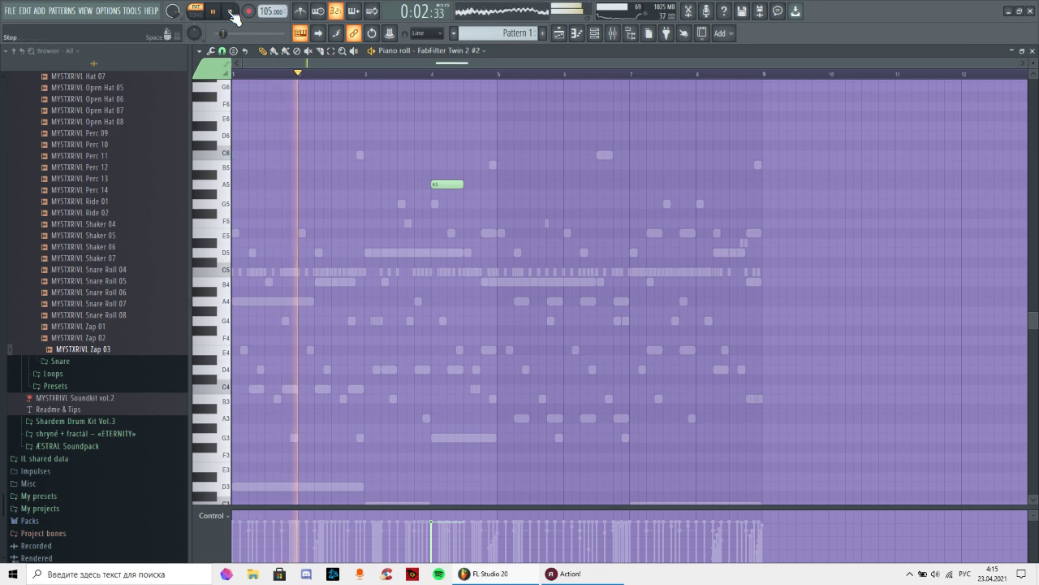
- Add a G5 note at the start of bar 7 and lengthen both notes to one full bar
key("space")
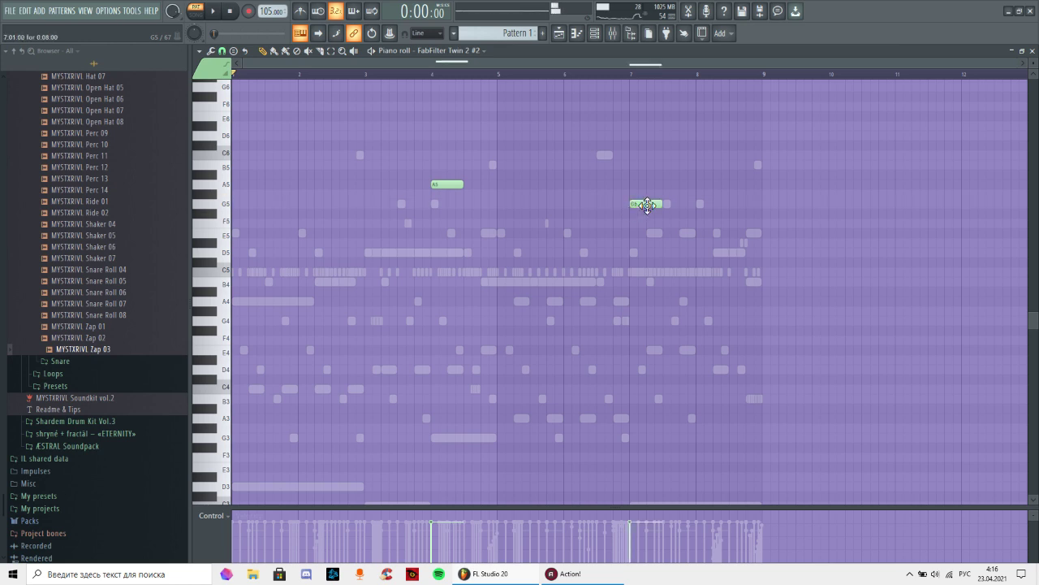
key("space")
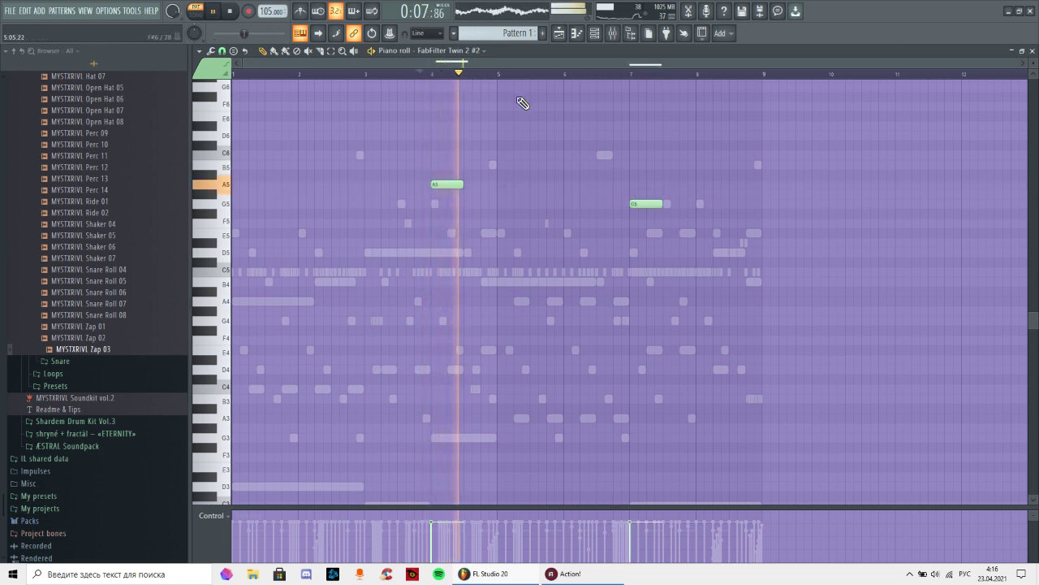
key("ctrl+a")
left_click_drag(662, 203, 691, 210)
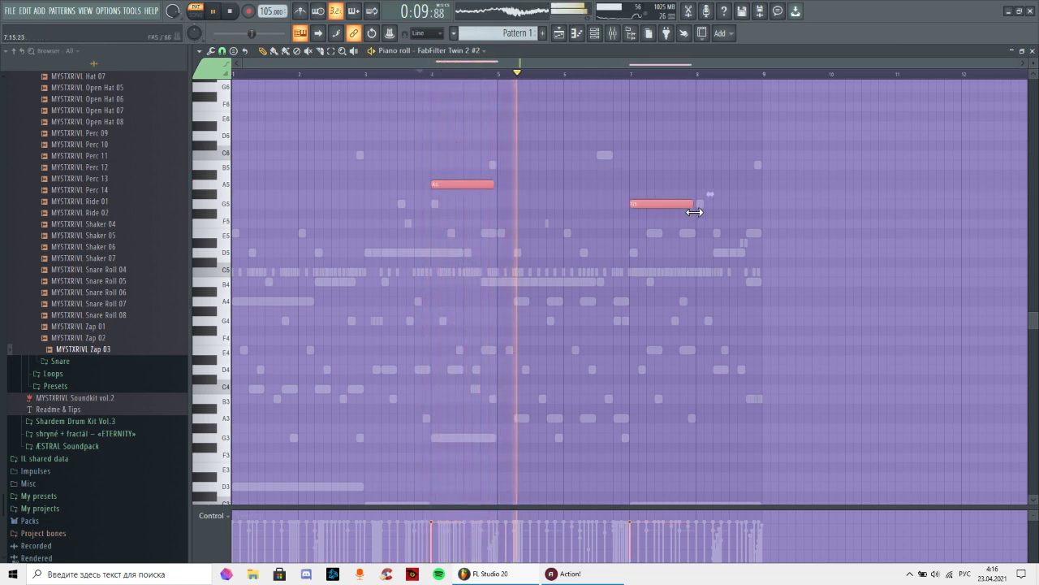
left_click(666, 158, "ctrl")
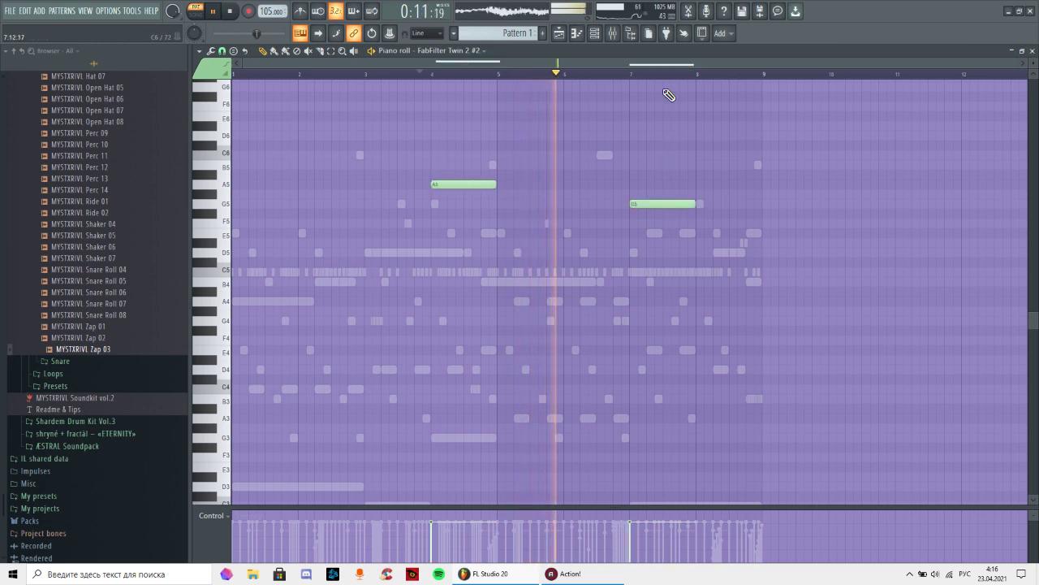
- Route the FabFilter Twin 2 #2 channel to its own mixer track, insert 12
left_click(595, 33)
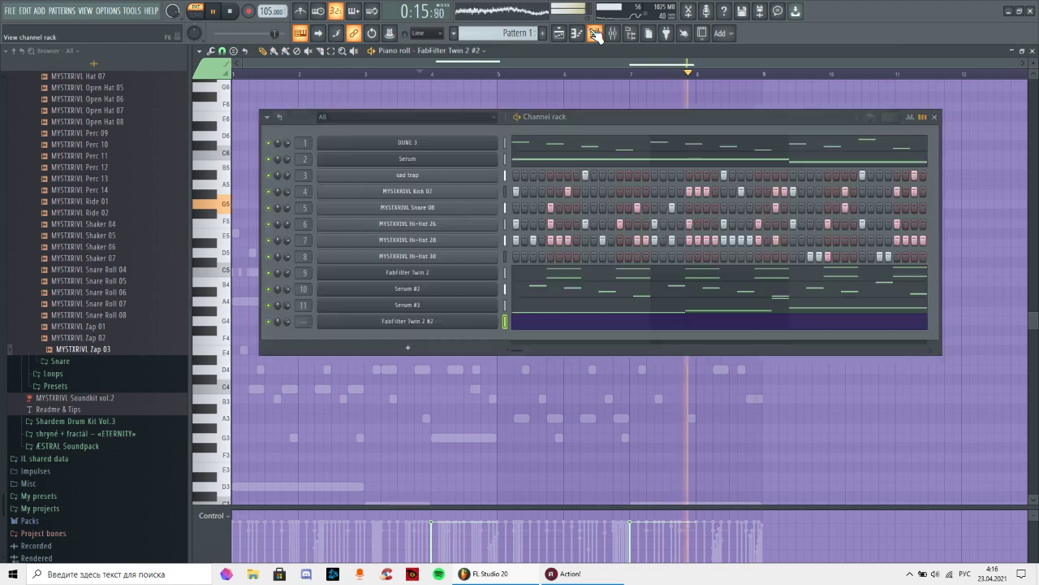
key("ctrl+l")
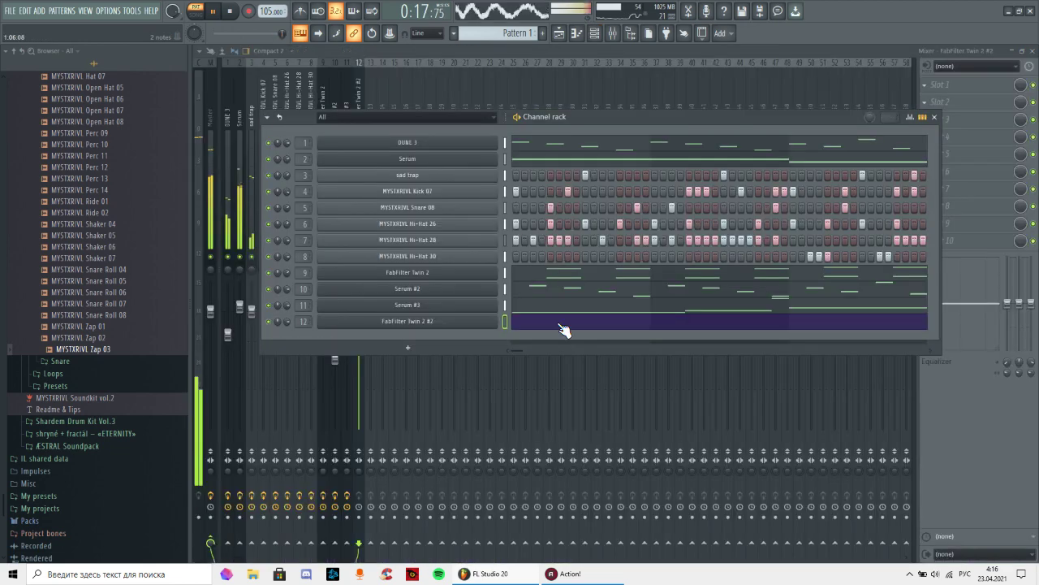
key("F6")
- Add Fruity parametric EQ 2 in slot 3 with a high-pass and low-pass preset, moving the high-pass to about 1145 Hz and lowering the low-pass
left_click(942, 120)
mouse_move(934, 133)
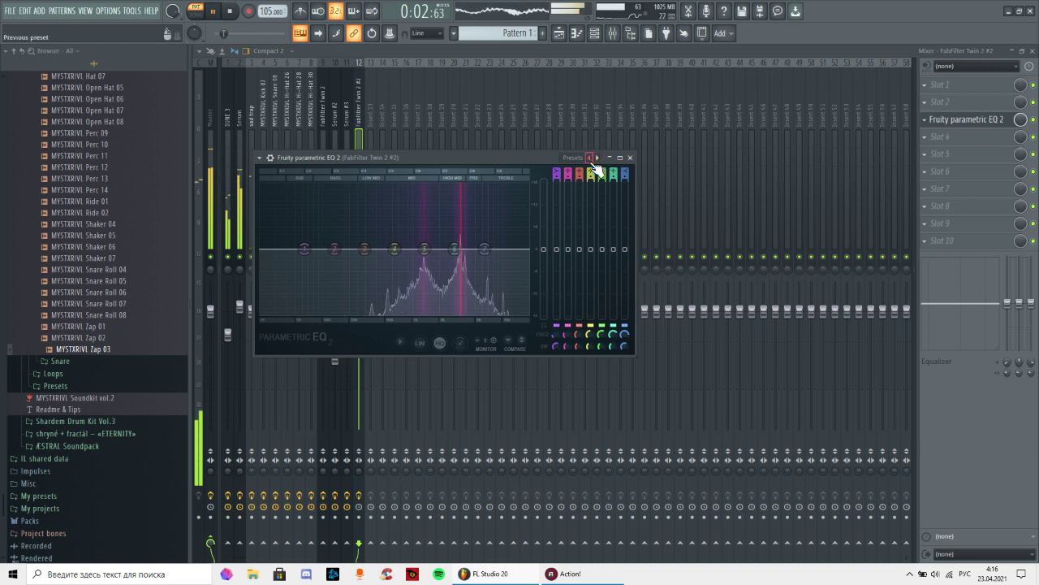
left_click(590, 158)
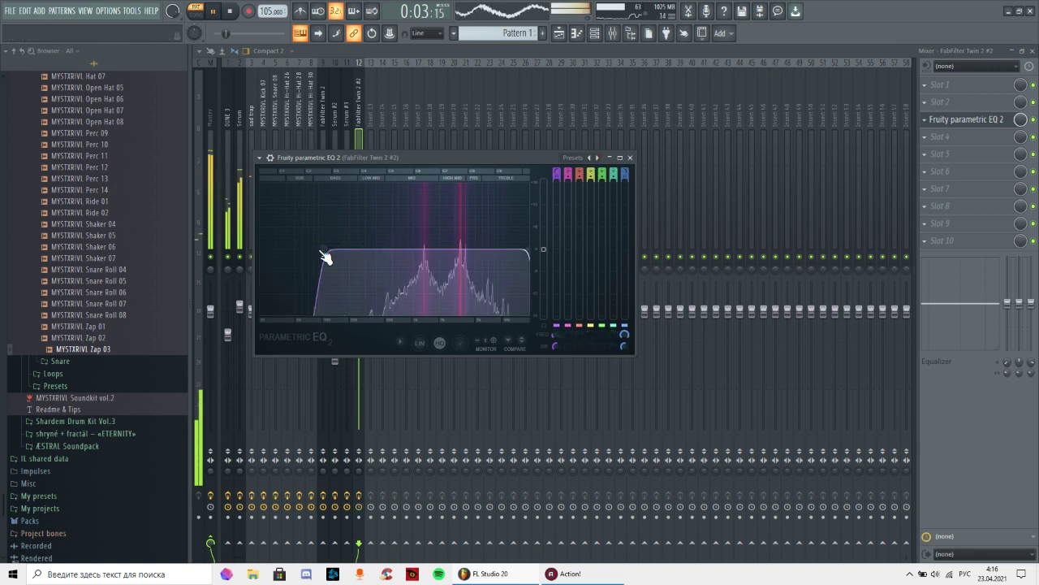
left_click_drag(321, 249, 424, 249)
left_click_drag(517, 250, 485, 250)
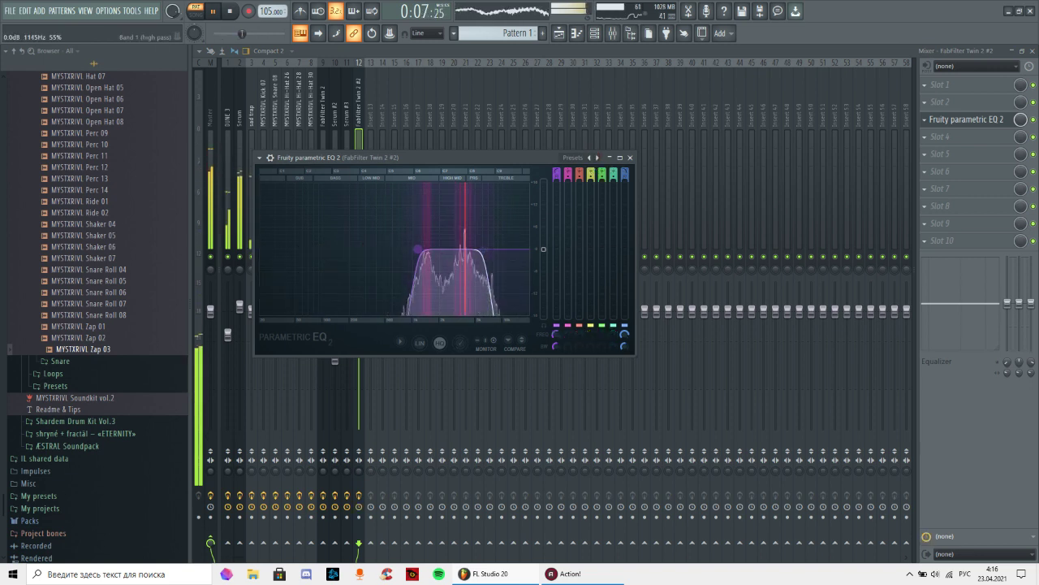
- Lower the EQ's high-pass to about 549 Hz and add ValhallaShimmer in slot 4 of insert 12, reducing its effect amount
left_click_drag(415, 249, 392, 248)
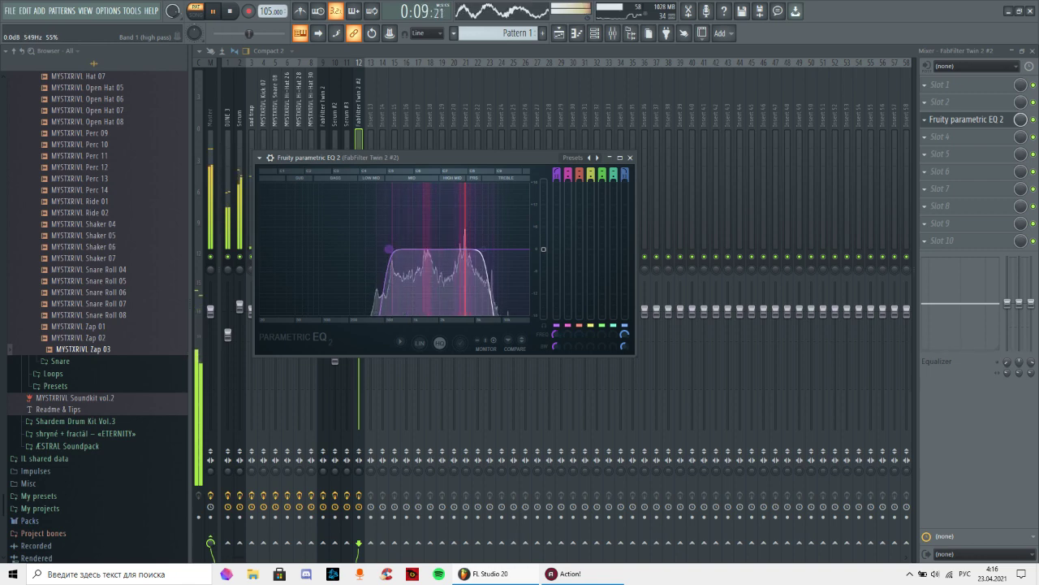
left_click(631, 158)
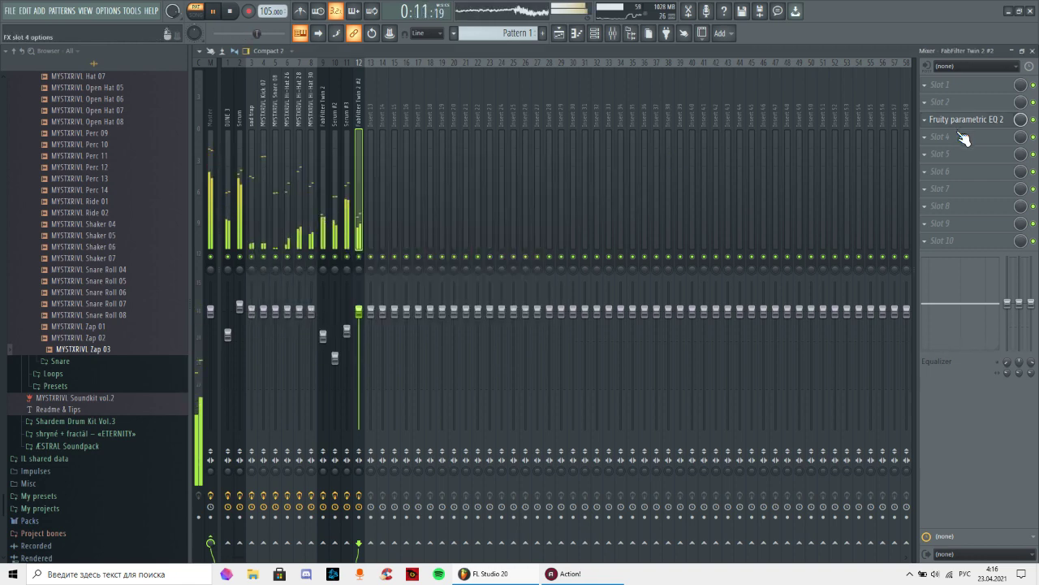
left_click(963, 137)
left_click(609, 173)
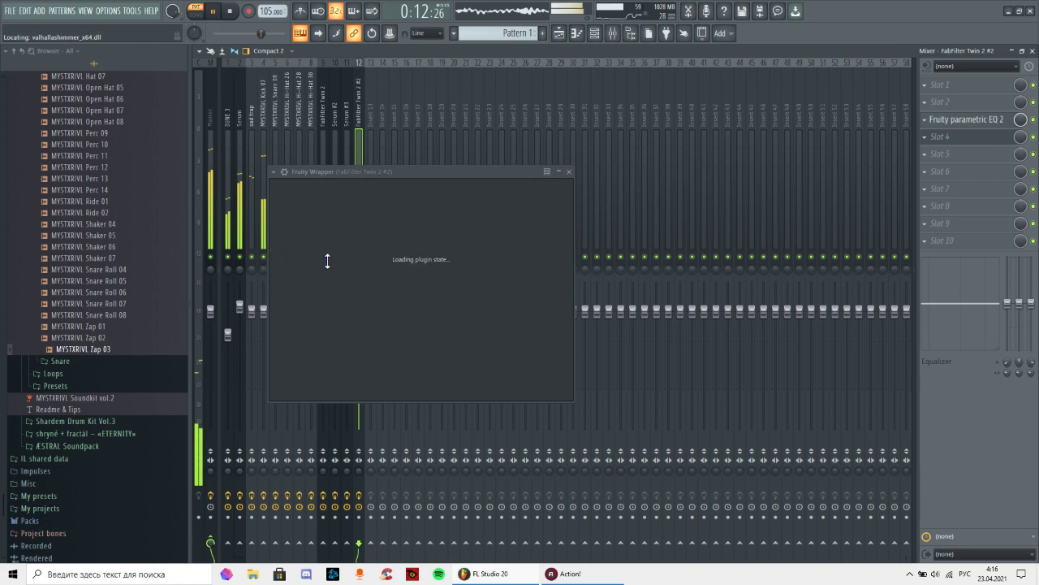
left_click_drag(302, 255, 301, 232)
- Try both FabFilter Twin 2 #2 notes one octave lower in the piano roll, and move them back up an octave after listening
key("F7")
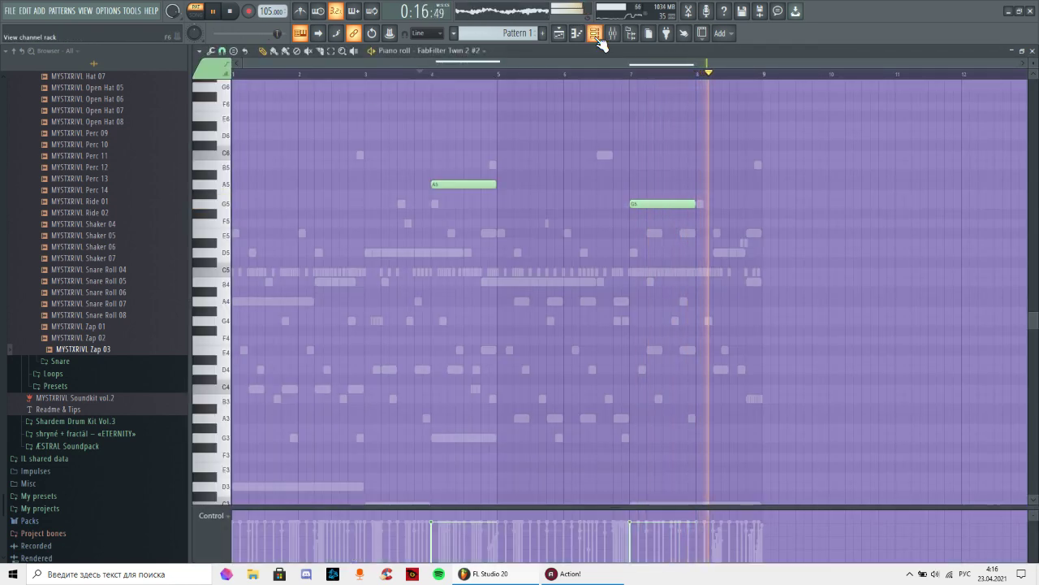
left_click(596, 37)
left_click(597, 37)
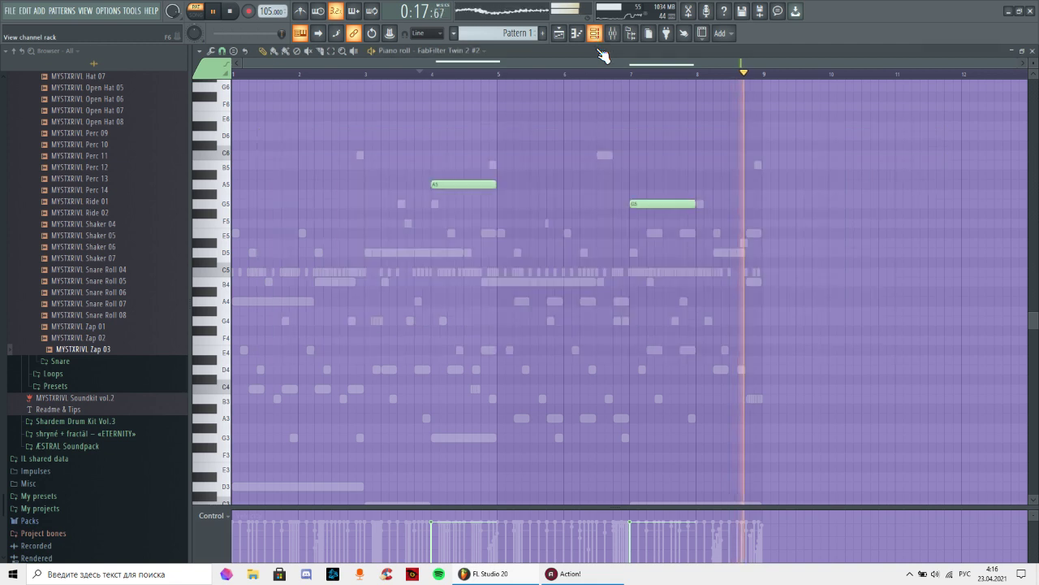
left_click(424, 73)
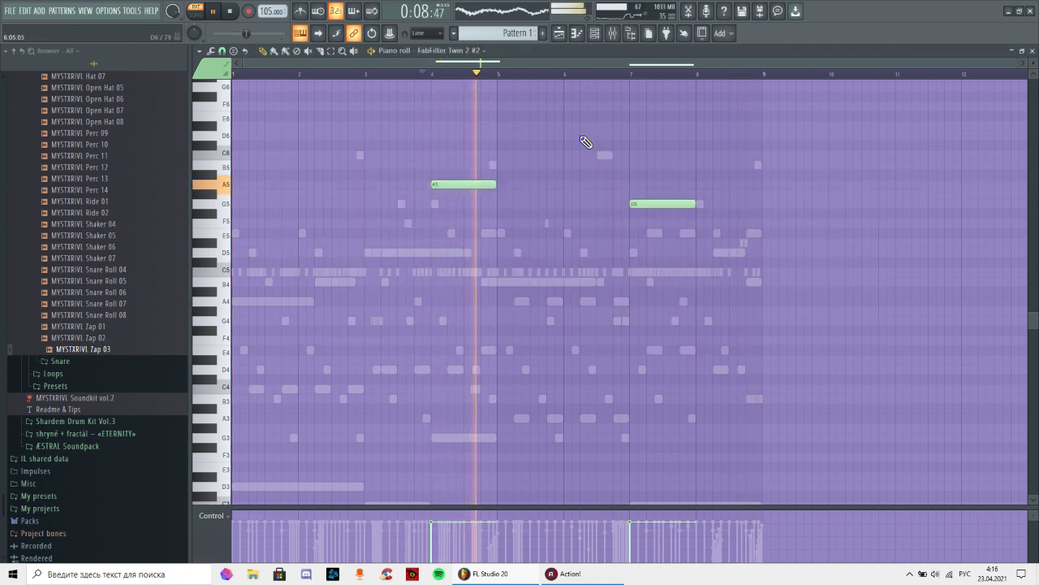
key("ctrl+Down")
left_click(632, 75)
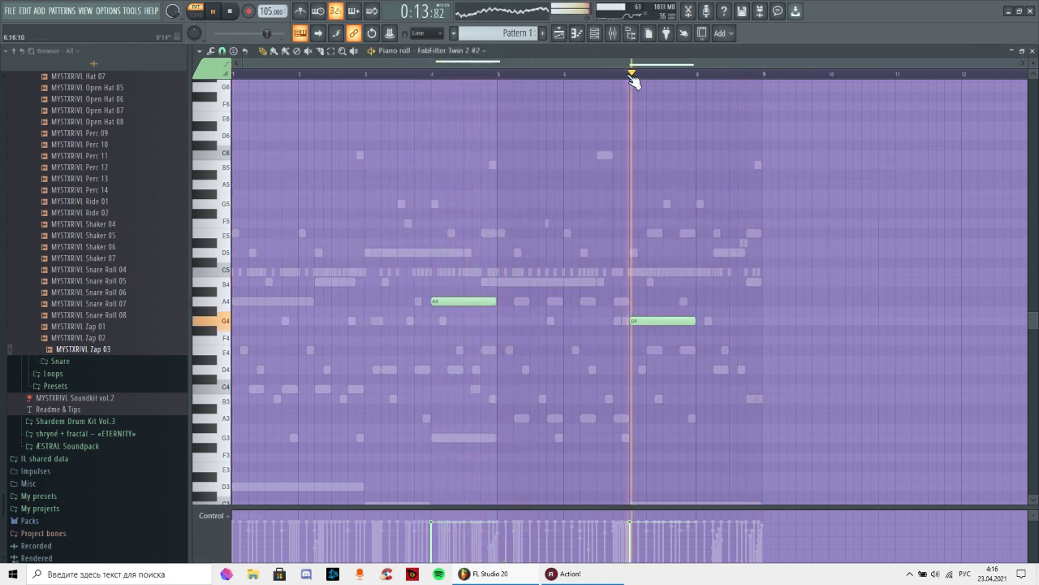
key("ctrl+Up")
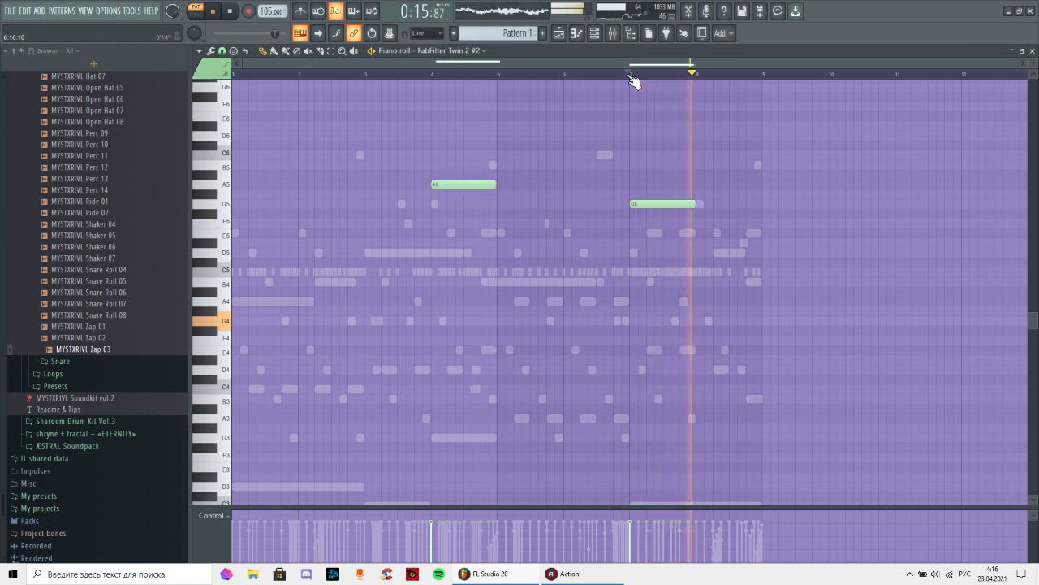
left_click(630, 65)
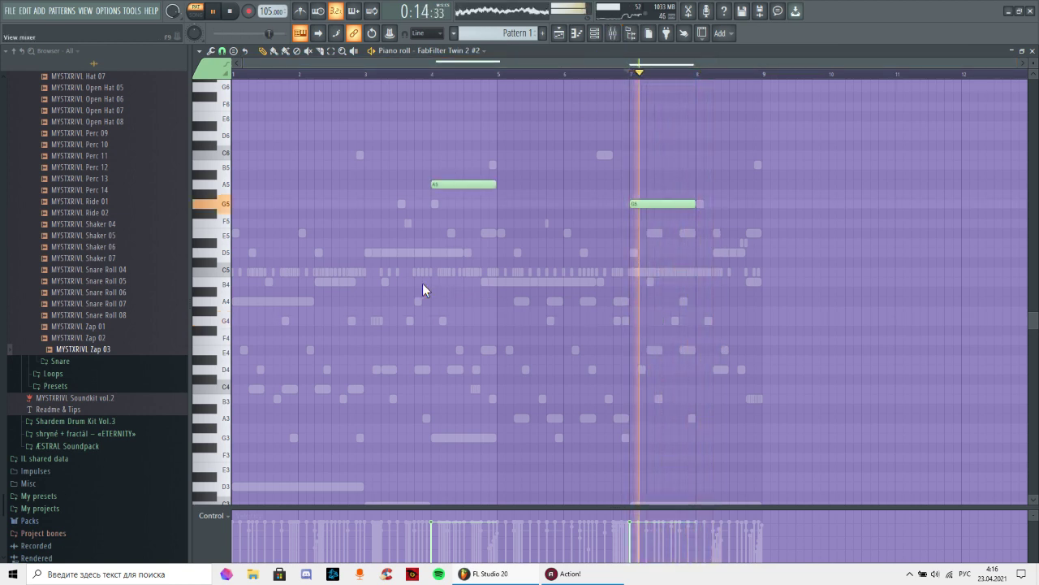
- Add the Wider effect in slot 8 of insert 12 with a width of 200%
key("F9")
left_click(962, 215)
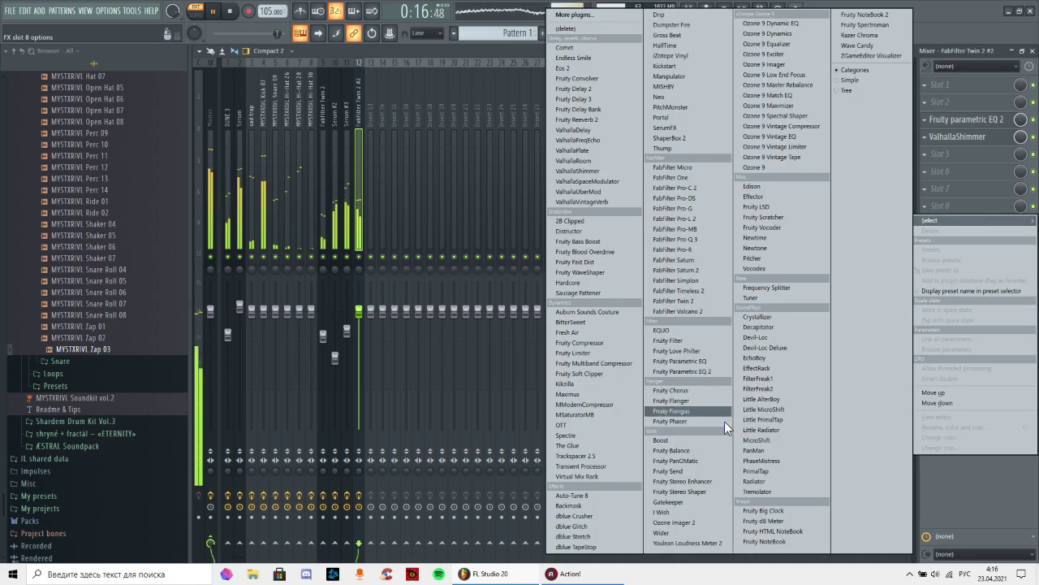
left_click(668, 526)
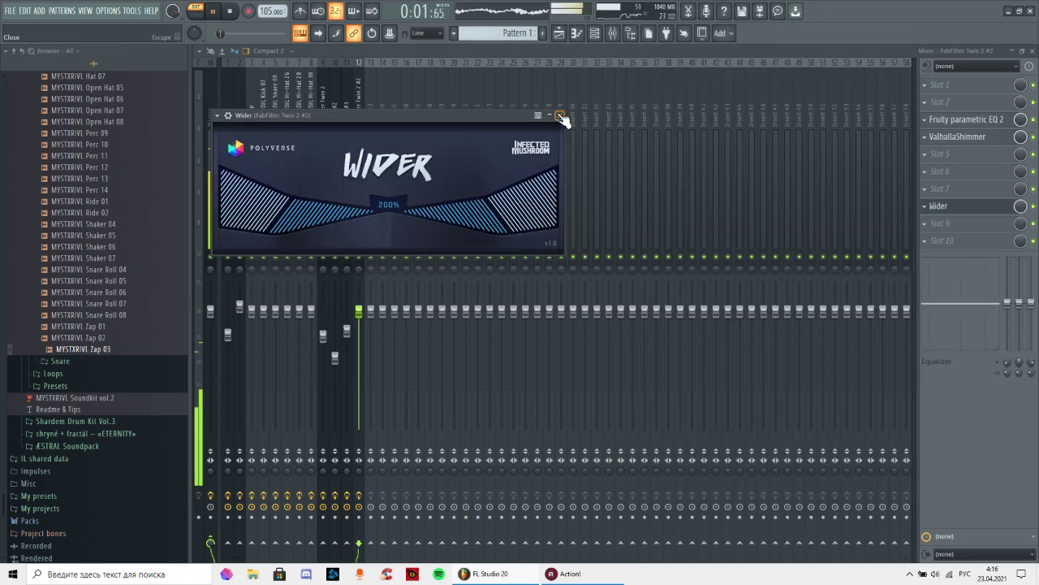
left_click(560, 116)
- Add FabFilter Pro-MB in slot 6 and pull a midrange band around 2 kHz down to about -5.5 dB
left_click(933, 172)
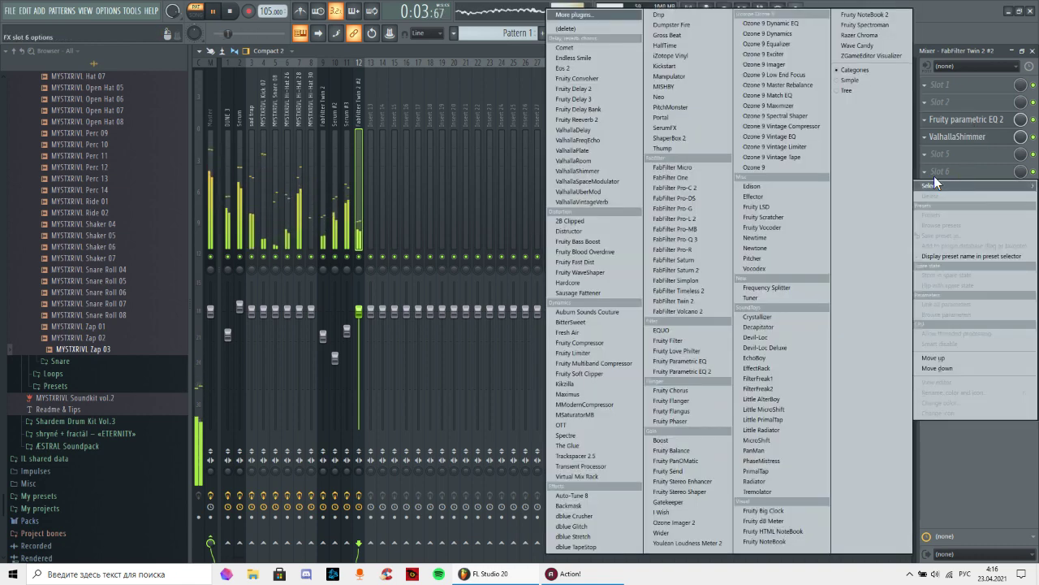
left_click(705, 230)
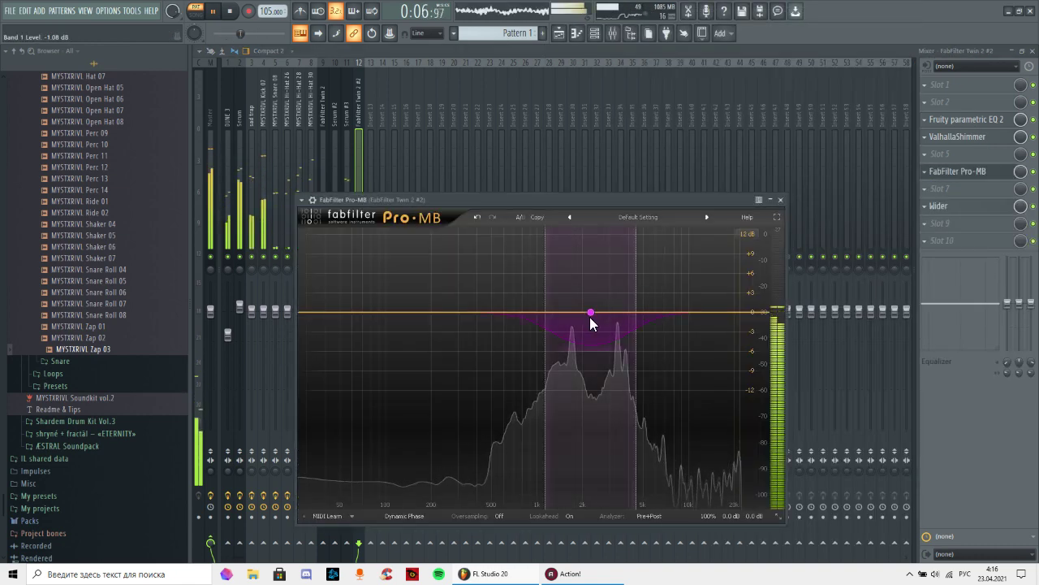
left_click_drag(591, 318, 594, 375)
left_click_drag(590, 330, 594, 348)
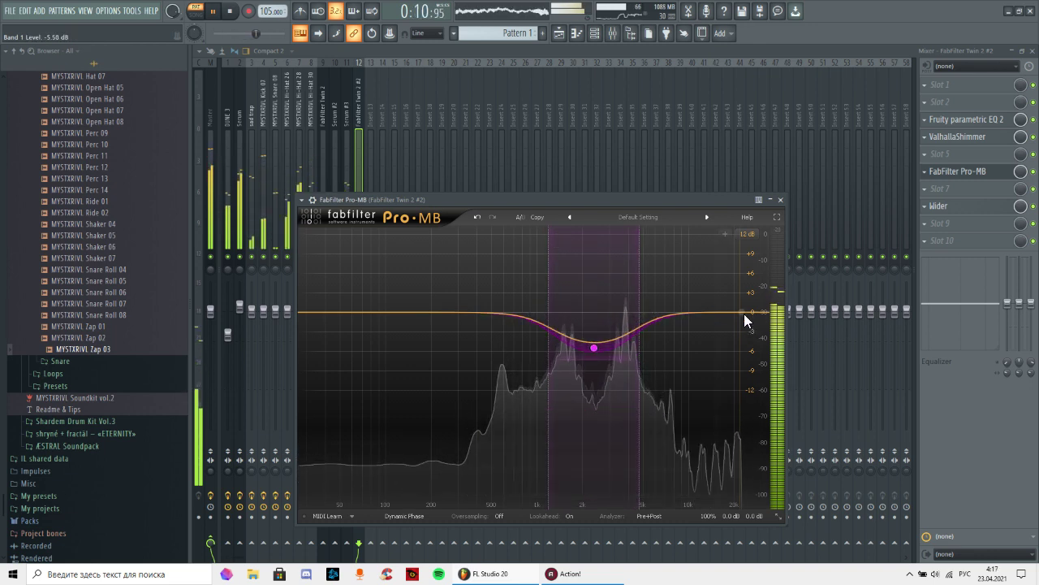
- Add a second Pro-MB band at the top of the spectrum with both range and level at -30 dB
left_click_drag(744, 313, 746, 439)
left_click_drag(742, 375, 745, 453)
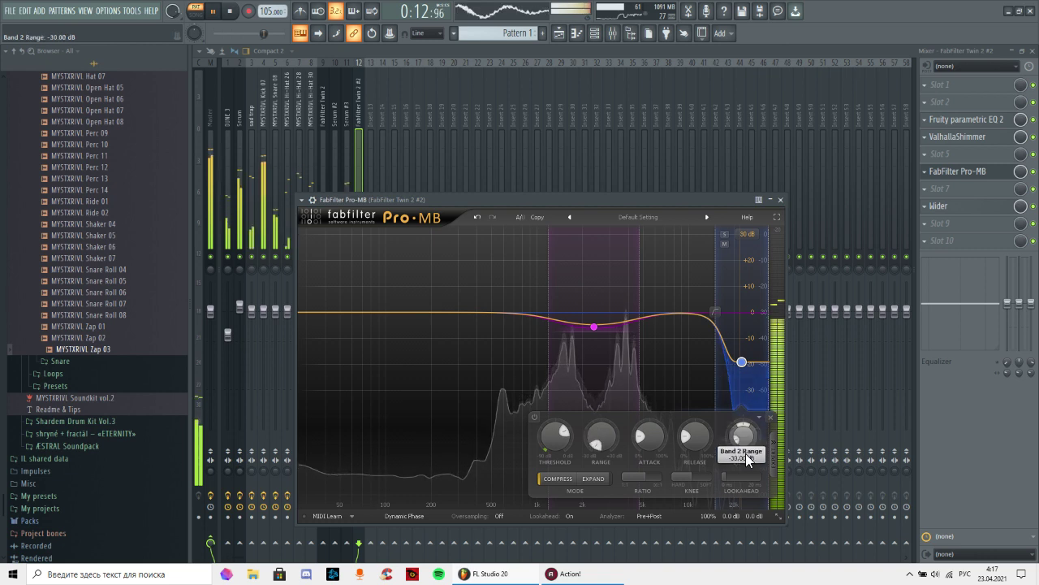
left_click_drag(744, 365, 742, 419)
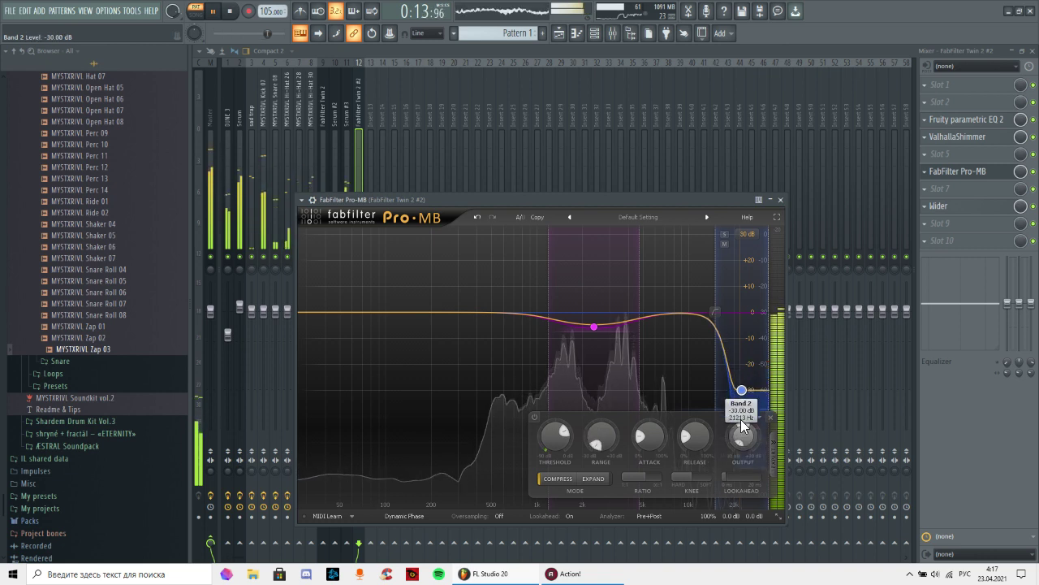
left_click(781, 201)
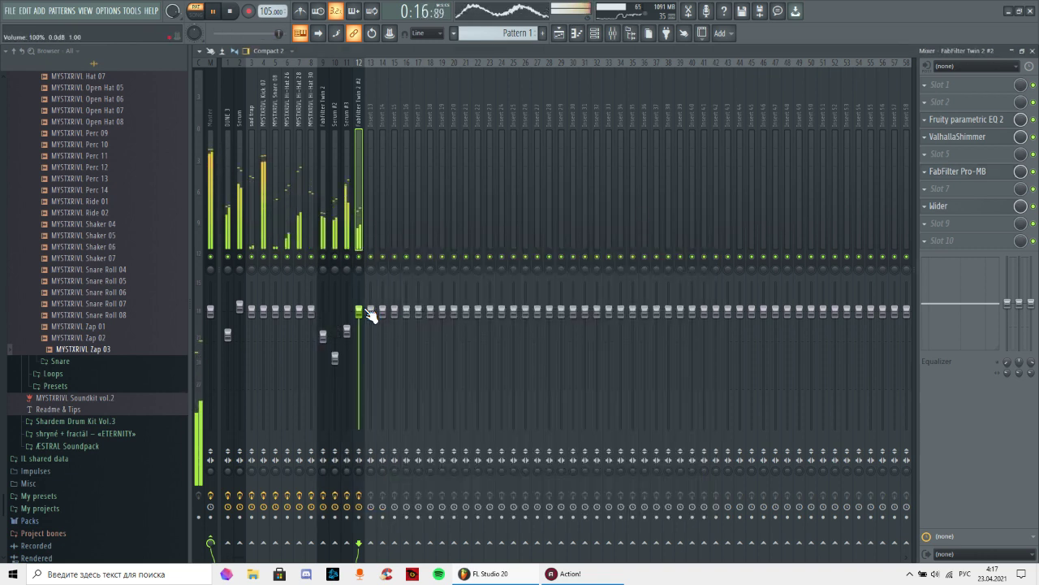
- Add Fruity Stereo Enhancer in slot 9 with stereo separation at about 31% separated, and lower insert 12's volume slightly
left_click(955, 224)
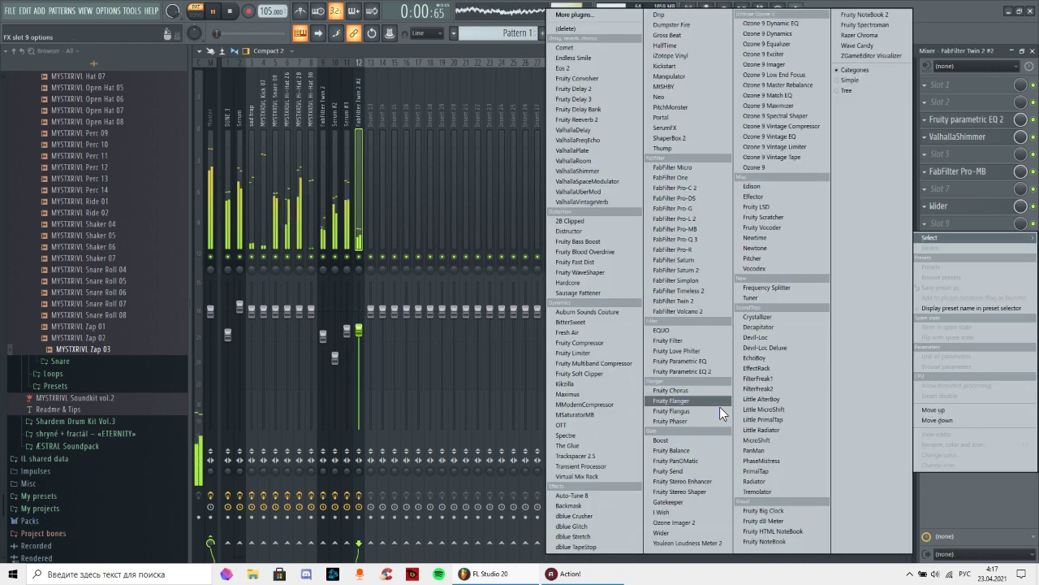
left_click(714, 483)
left_click_drag(258, 166, 258, 156)
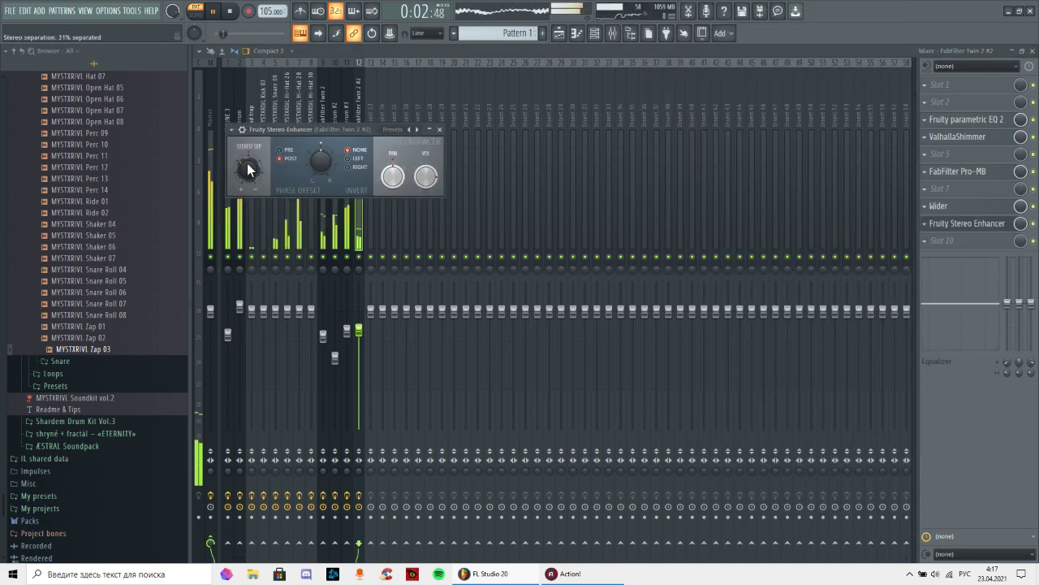
left_click(440, 130)
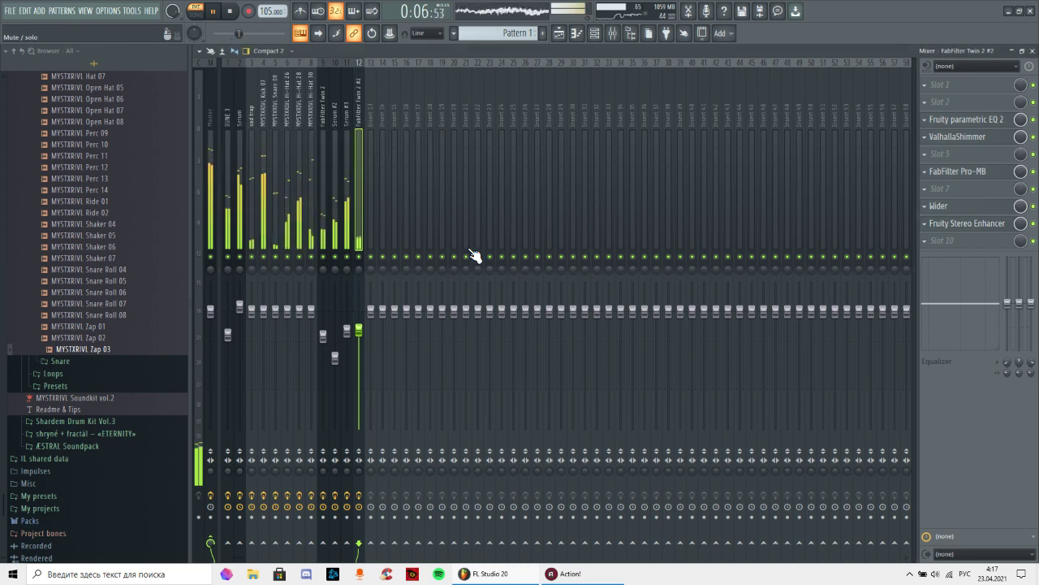
left_click_drag(239, 33, 242, 34)
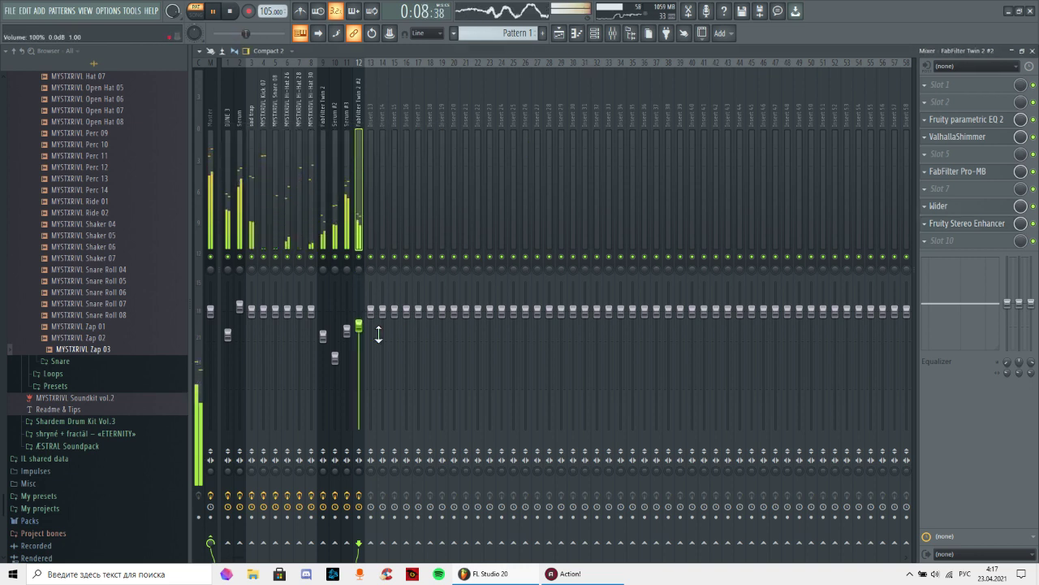
- Add a new DUNE 3 channel and load the Pads soundbank from DUNE 2 Factory
left_click(595, 33)
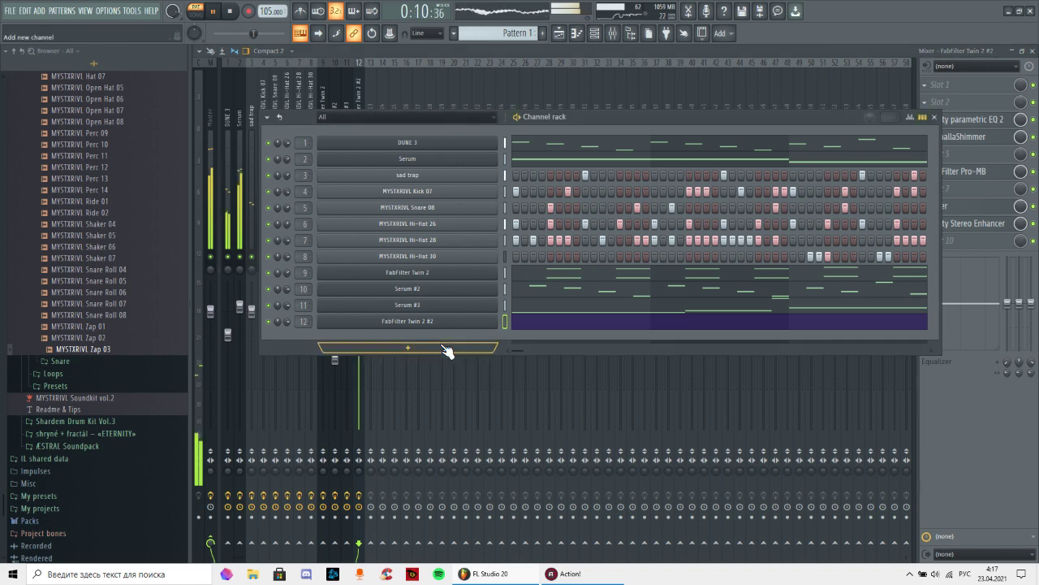
left_click(328, 351)
left_click(366, 373)
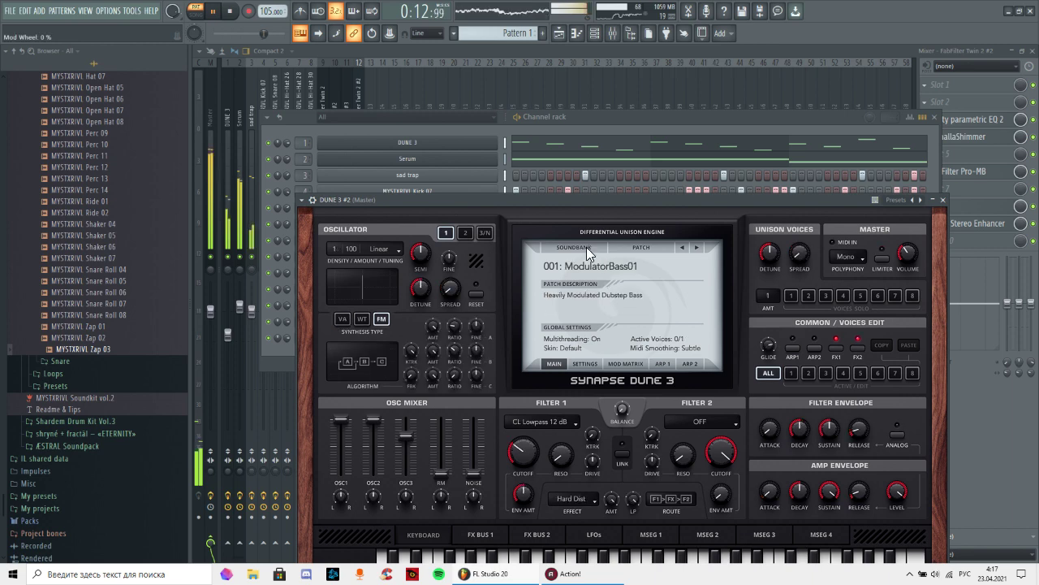
left_click(587, 247)
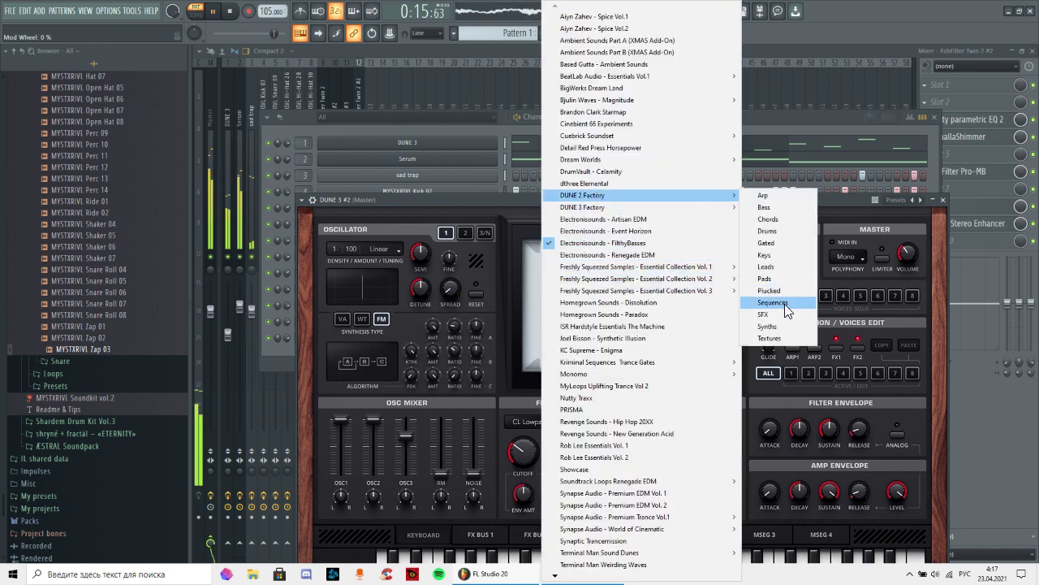
left_click(764, 279)
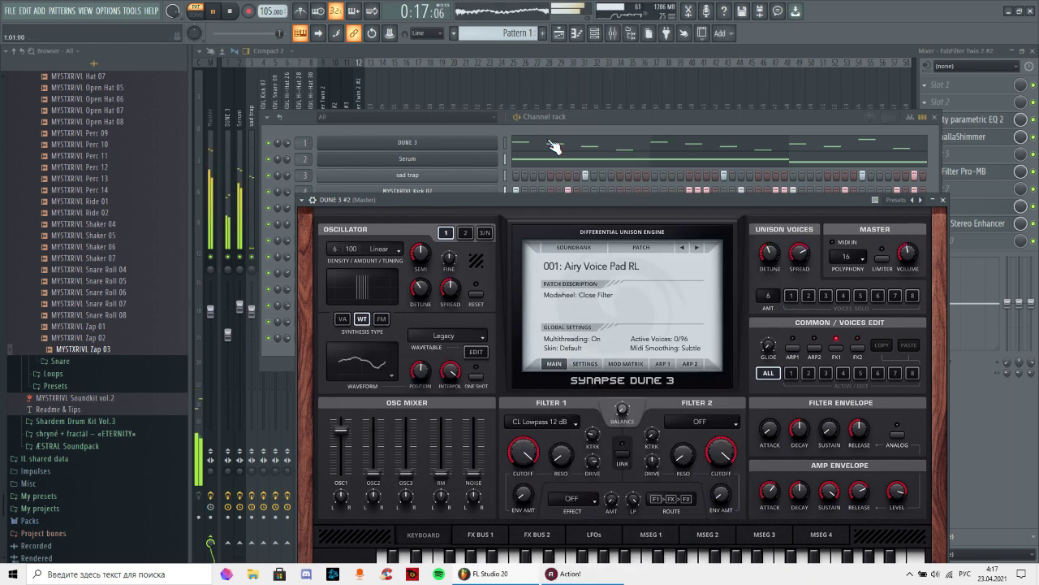
- Mute the FabFilter Twin 2 #2 channel in the channel rack
left_click(274, 333)
right_click(270, 334)
left_click(270, 334)
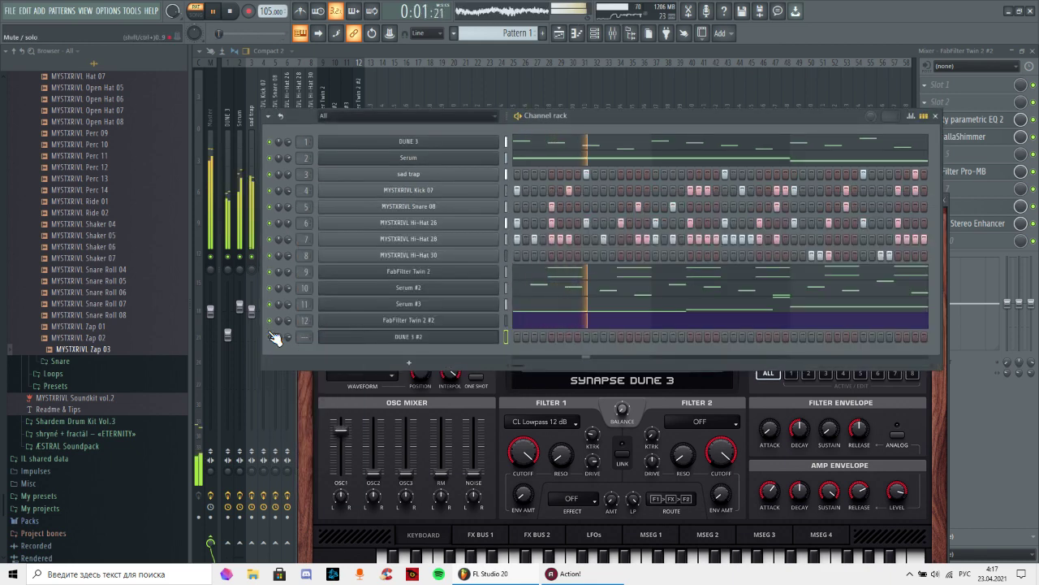
left_click(270, 322)
right_click(270, 323)
left_click(284, 342)
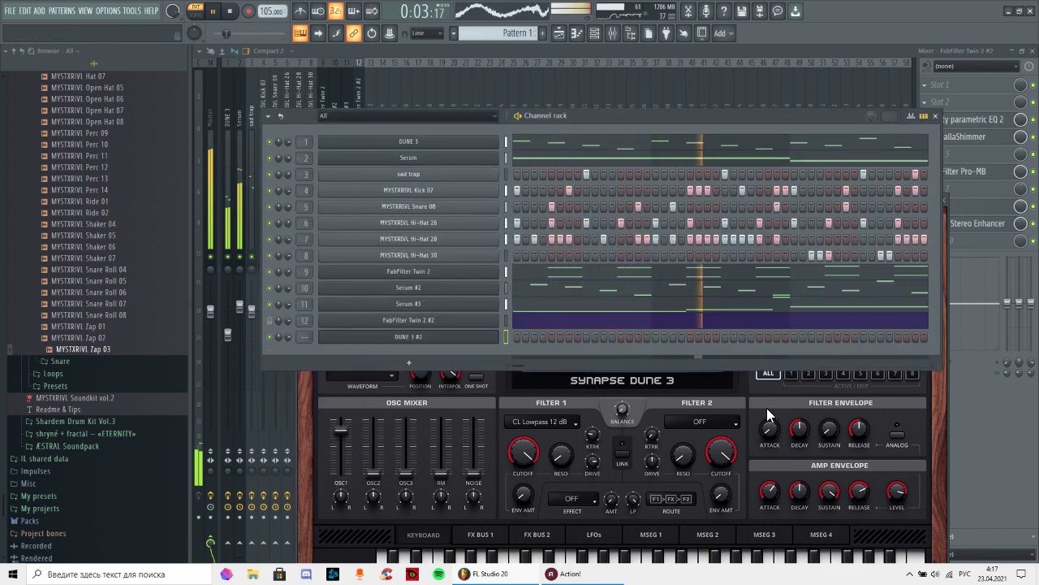
- Audition the pad patches in DUNE 3 #2 one after another and choose 011: Crystalline AS
left_click(748, 369)
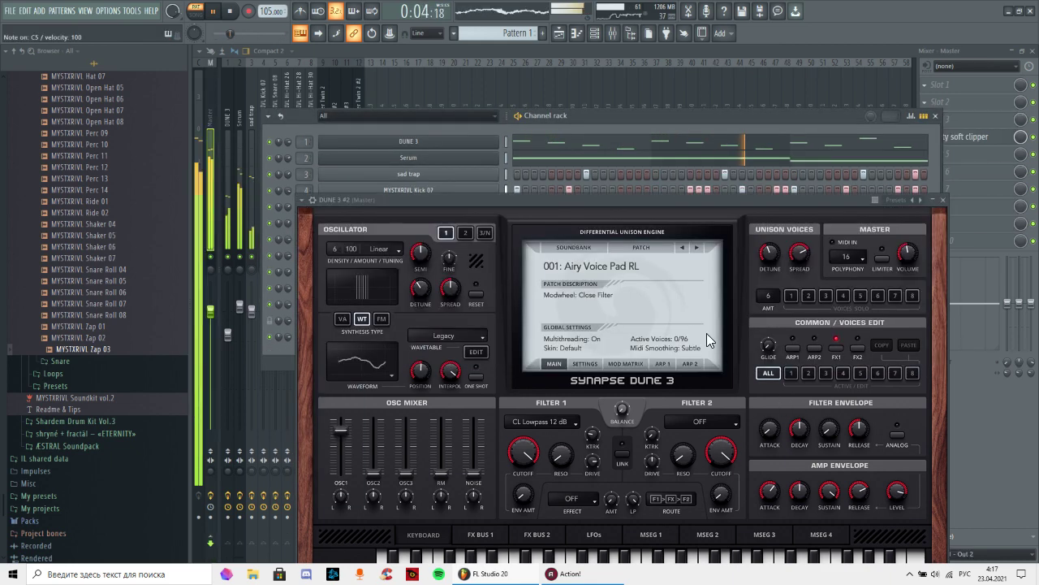
left_click(697, 245)
left_click(696, 245)
left_click(697, 245)
left_click(697, 245)
left_click(697, 246)
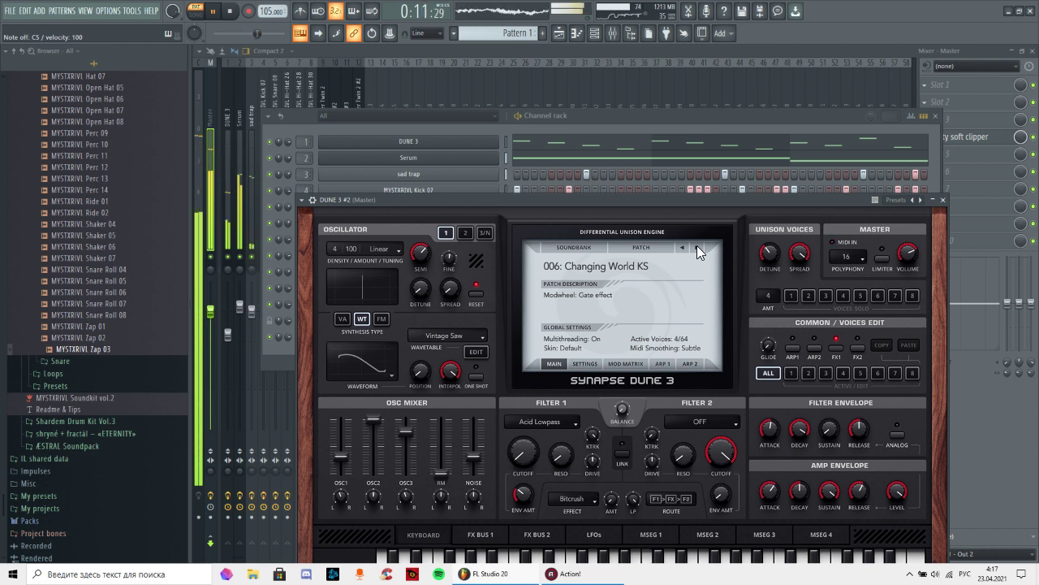
left_click(697, 245)
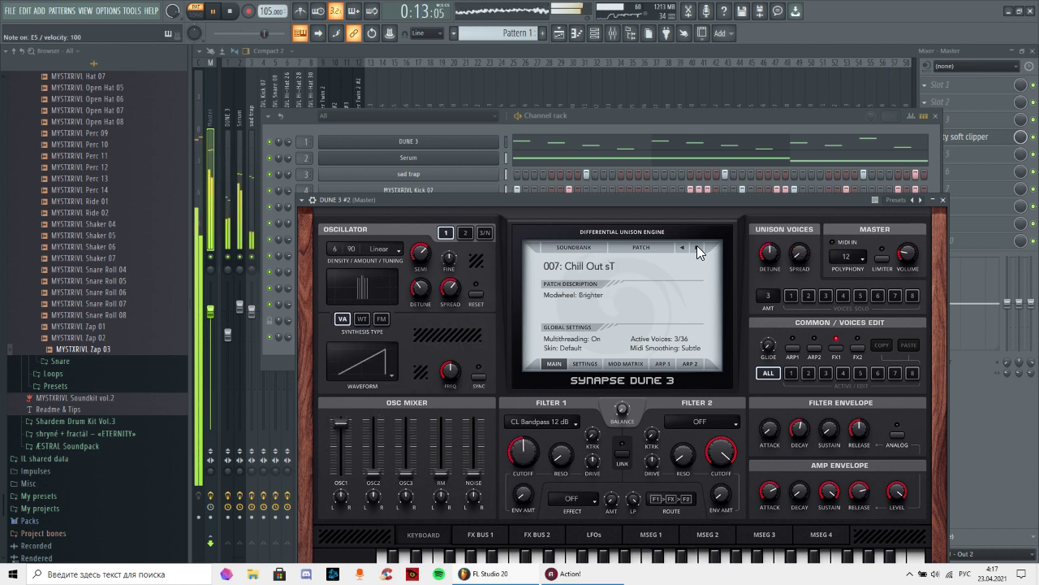
left_click(696, 245)
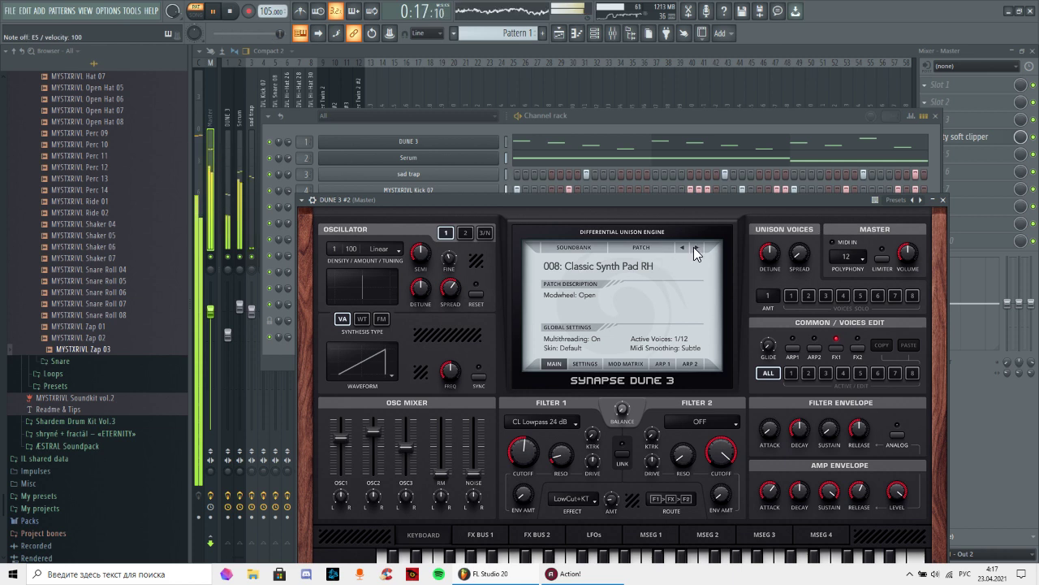
left_click(695, 246)
left_click(695, 247)
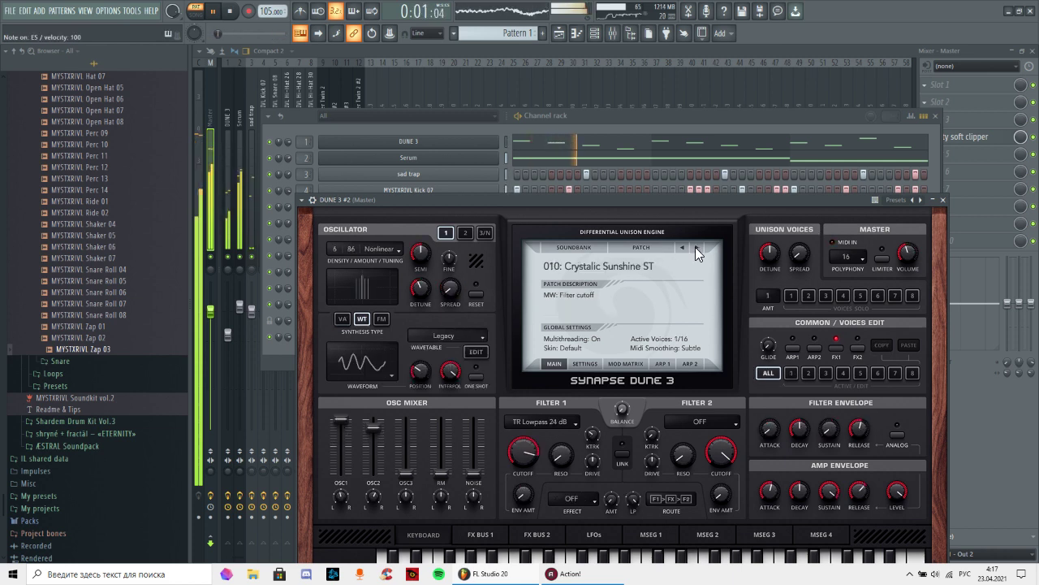
left_click(696, 246)
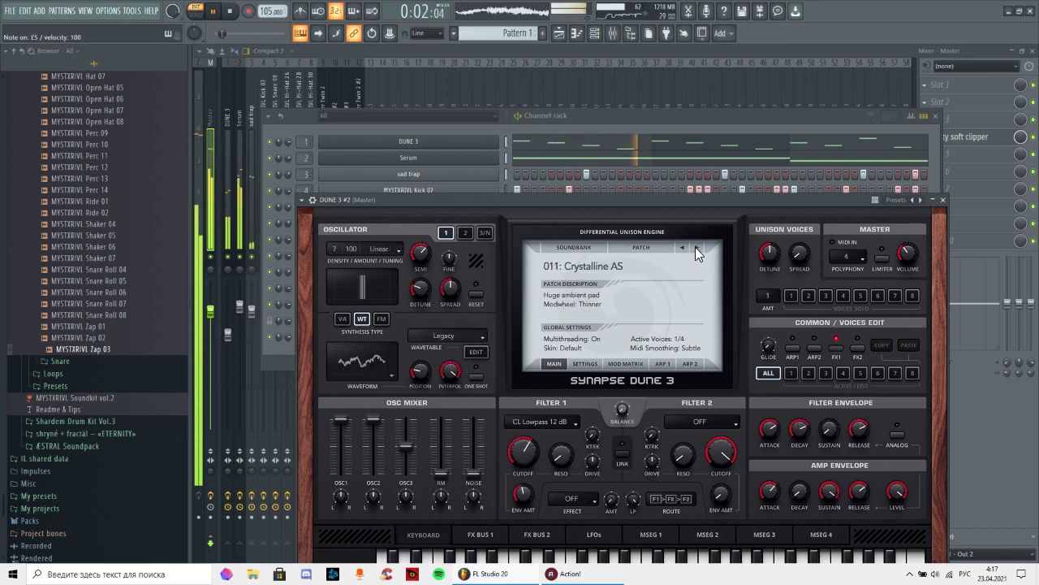
- Close the synth and copy the Serum channel's notes into the DUNE 3 #2 channel
left_click(941, 202)
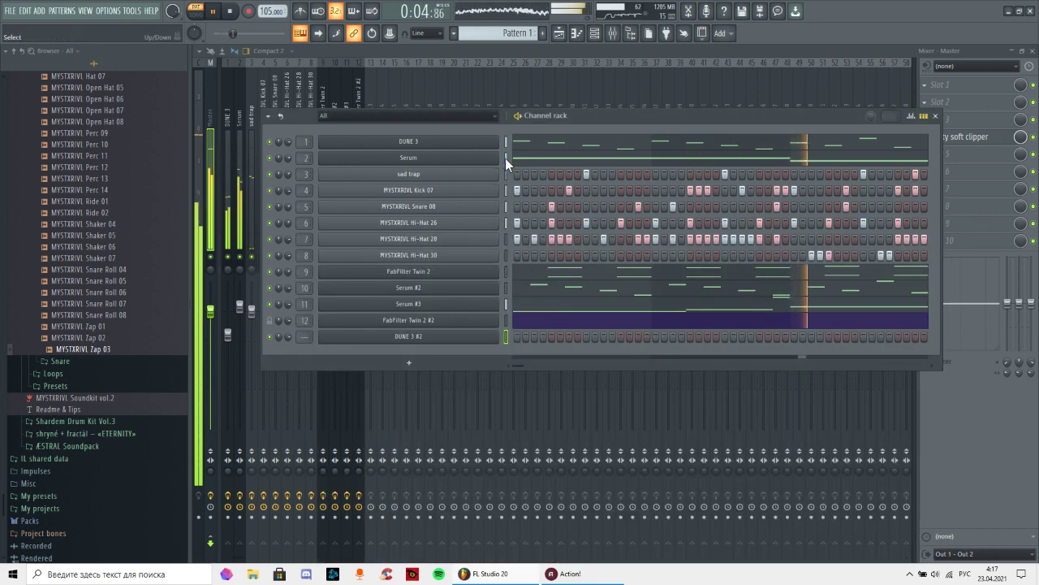
left_click(505, 336)
key("ctrl+v")
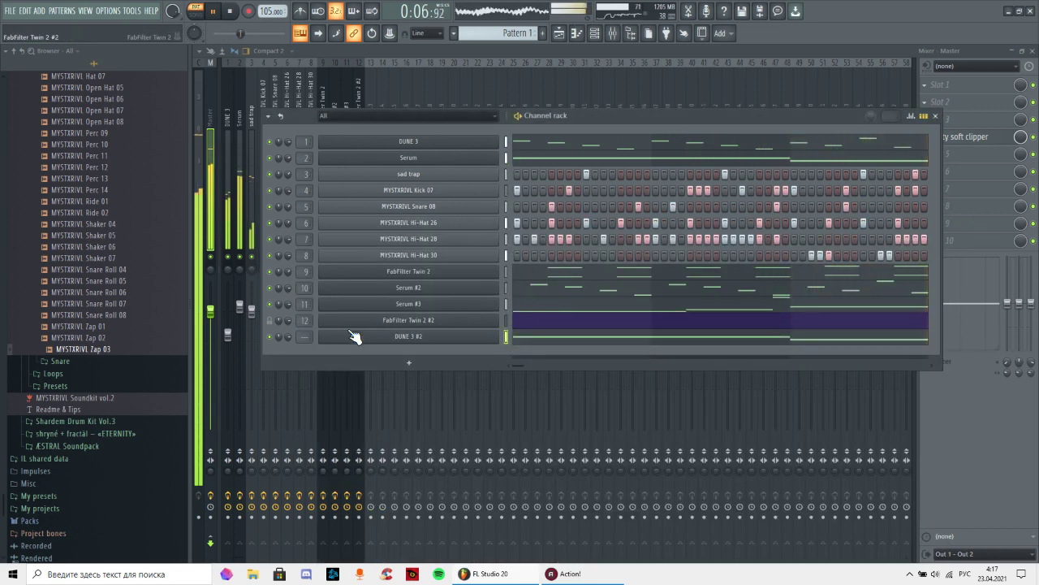
- Route the DUNE 3 #2 channel to mixer track 13 and lower that track's volume to about 57%
left_click_drag(288, 336, 287, 336)
left_click(547, 340)
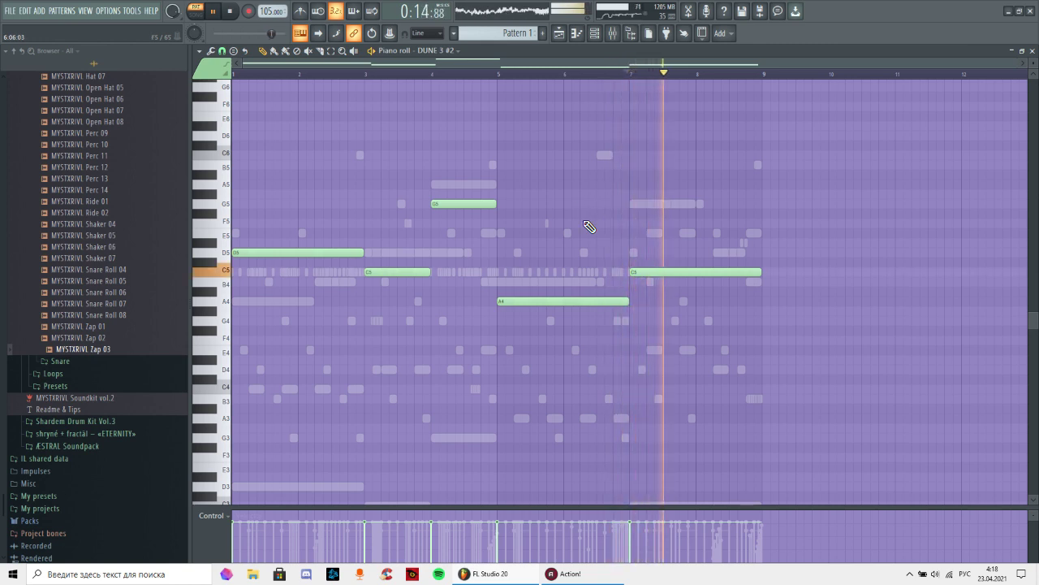
key("F6")
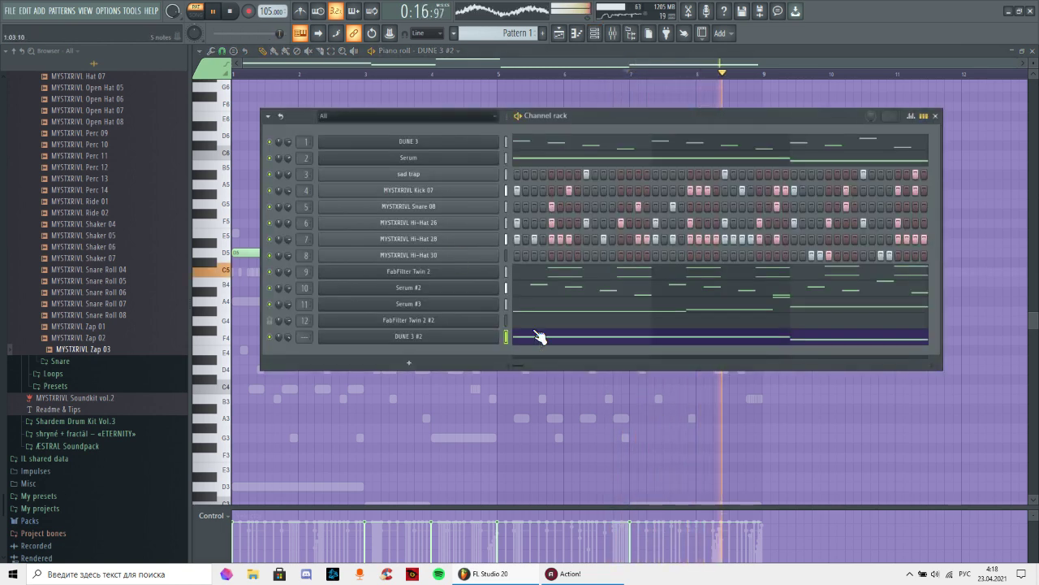
key("F9")
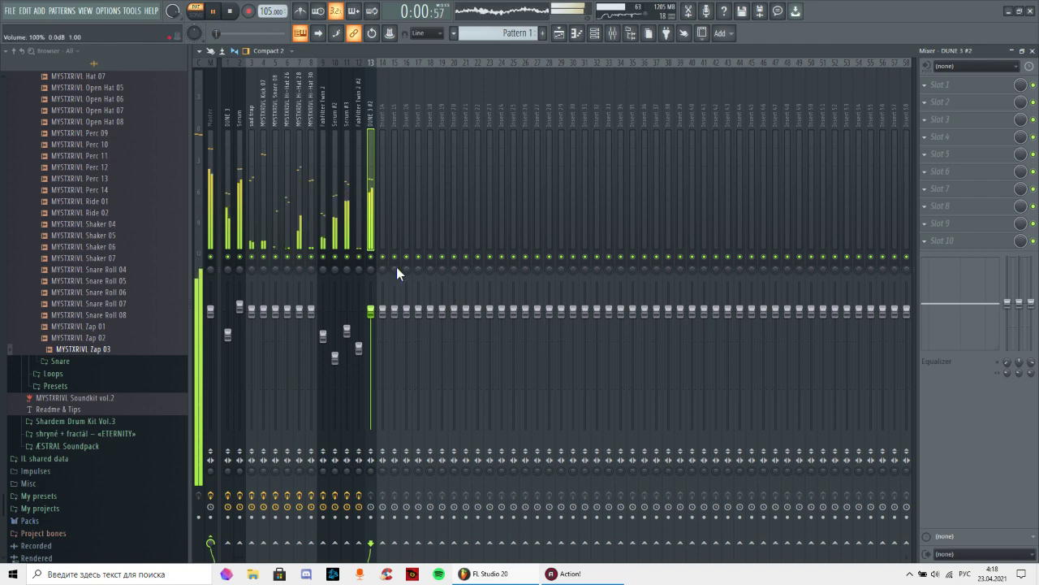
left_click_drag(371, 311, 371, 361)
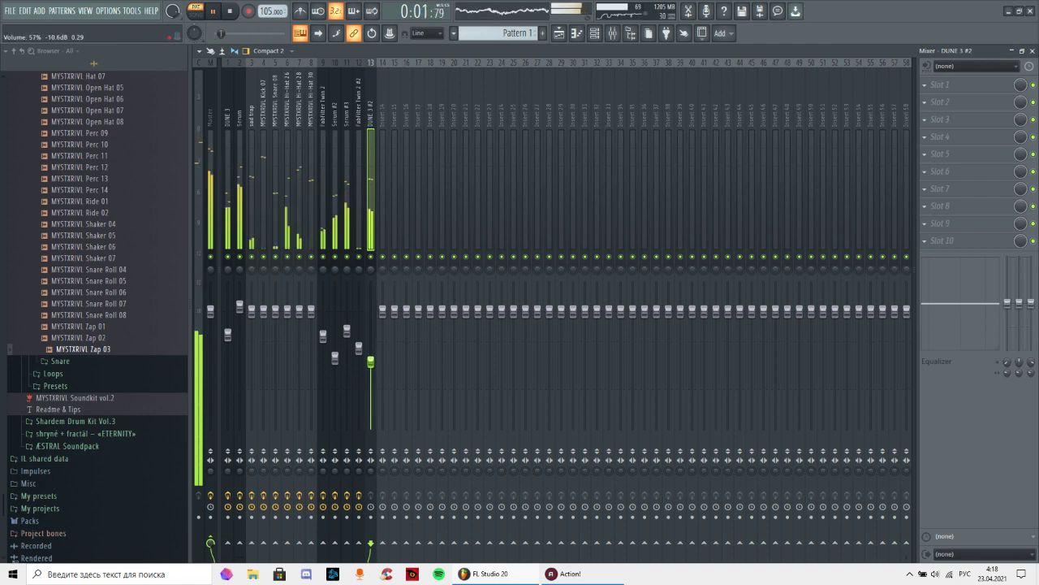
- Add Fruity parametric EQ 2 to the DUNE 3 #2 track, raising the low cut and bringing the high cut down to about 2487 Hz
left_click(955, 138)
left_click(669, 366)
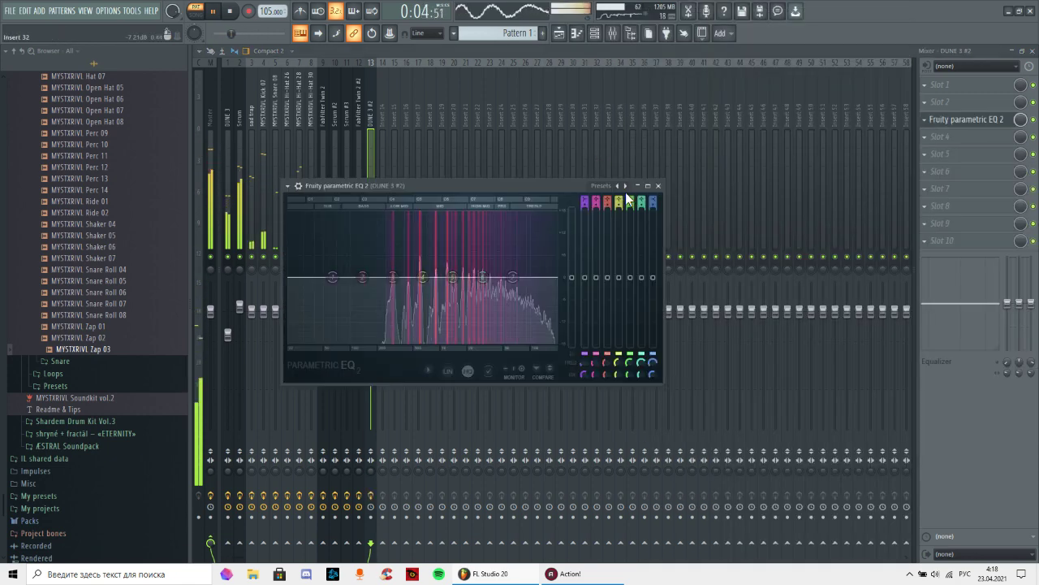
left_click(618, 186)
left_click_drag(362, 277, 390, 277)
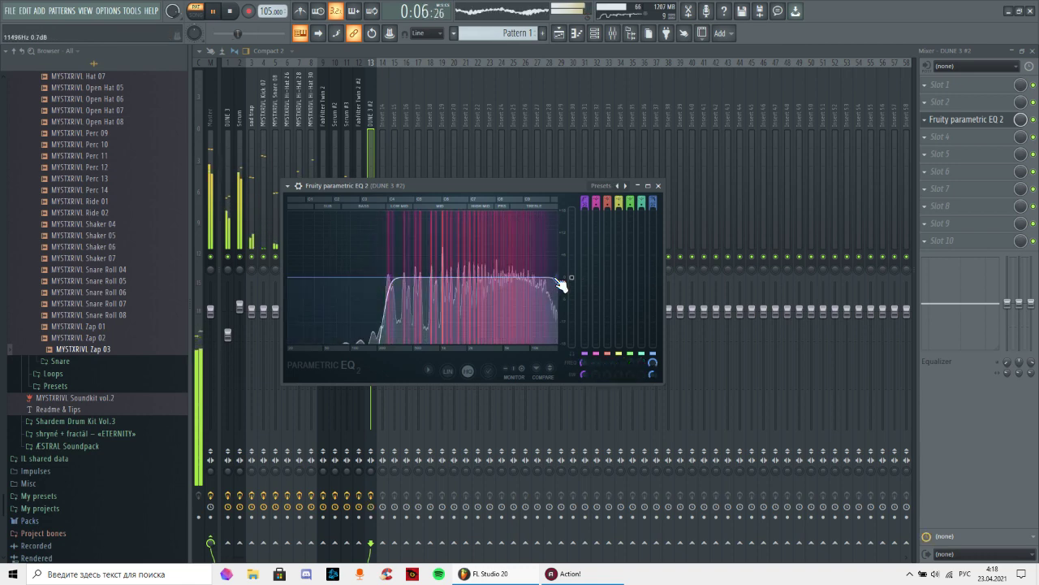
left_click_drag(557, 278, 480, 283)
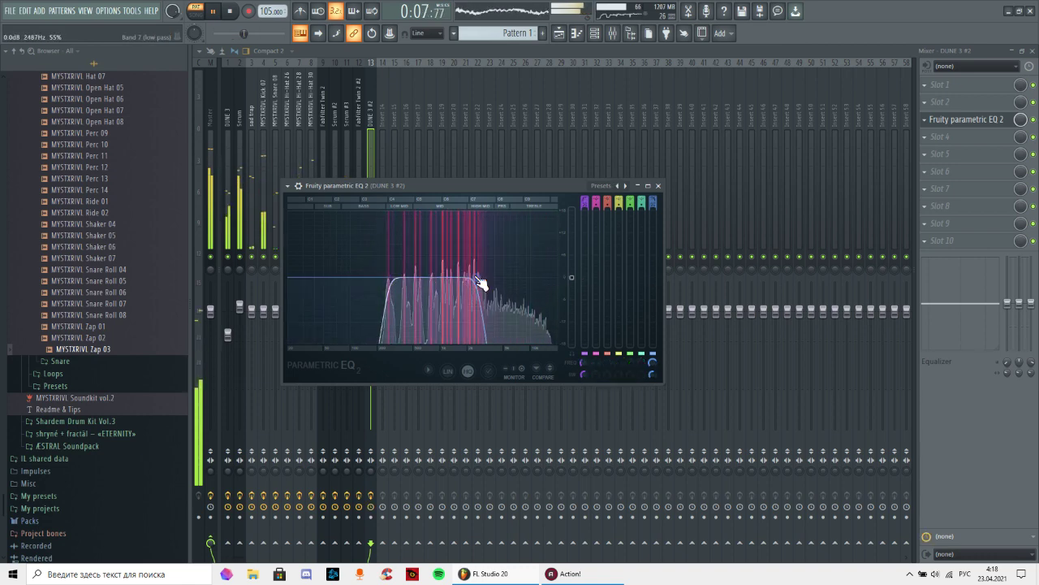
left_click(658, 185)
- Add ValhallaVintageVerb after the EQ on the DUNE 3 #2 track and raise its LowCut
left_click(934, 138)
left_click(597, 202)
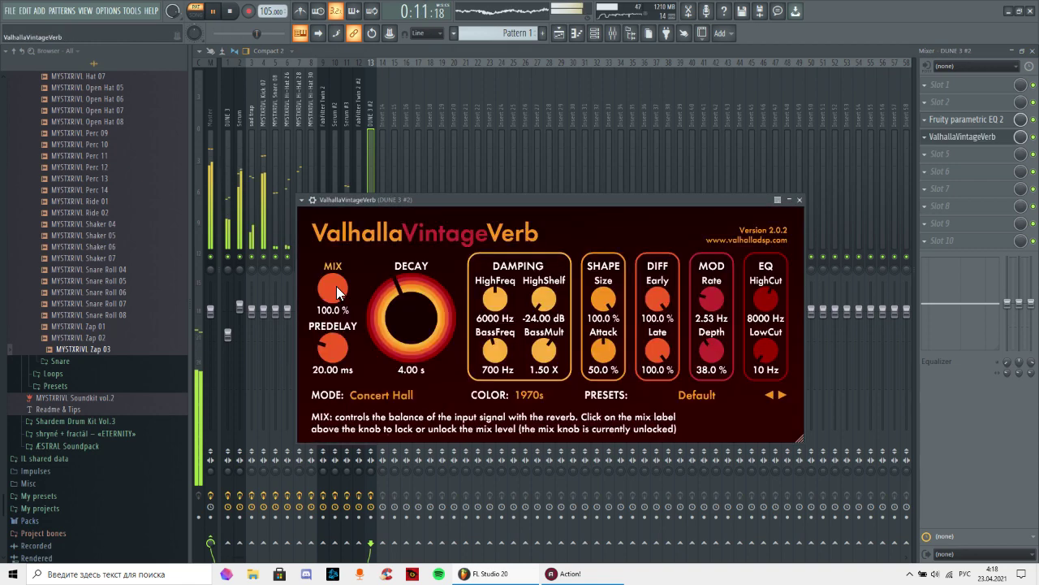
left_click_drag(761, 349, 774, 266)
left_click(800, 199)
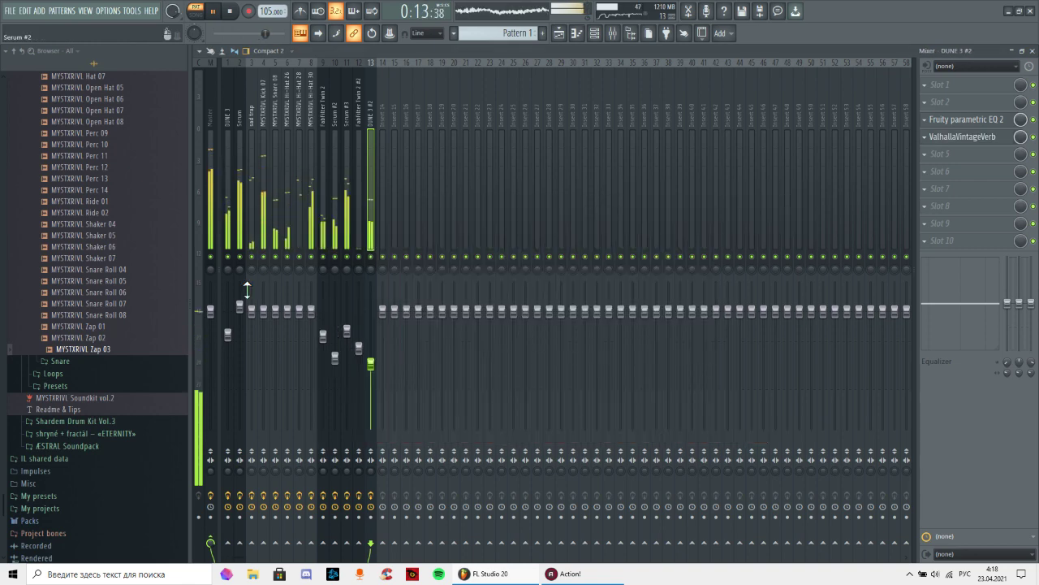
- Add Fruity Stereo Enhancer with a 43.6 ms right phase offset to the DUNE 3 #2 track and lower the track's volume further
left_click(943, 206)
left_click(690, 481)
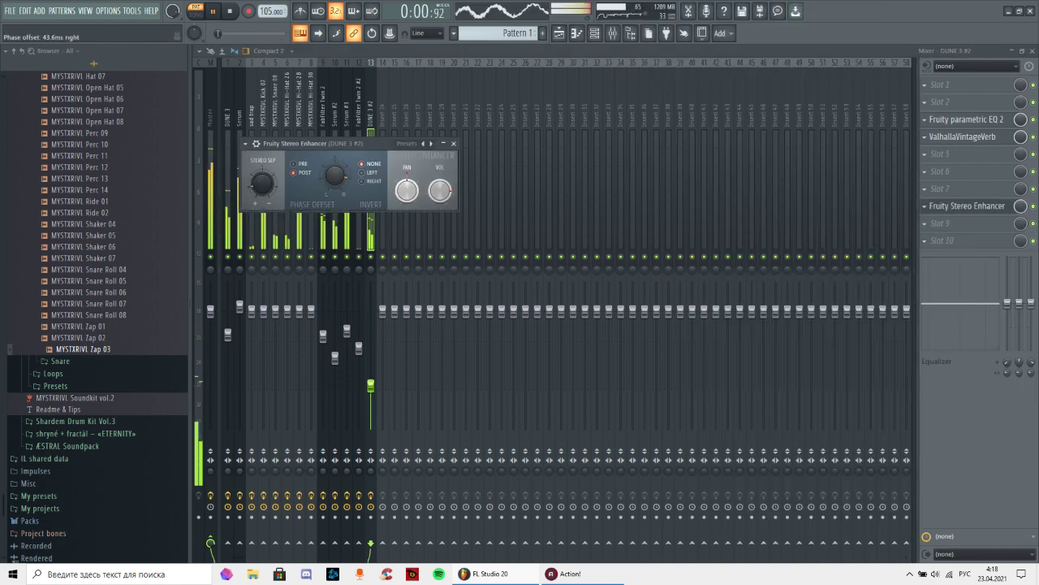
left_click(453, 143)
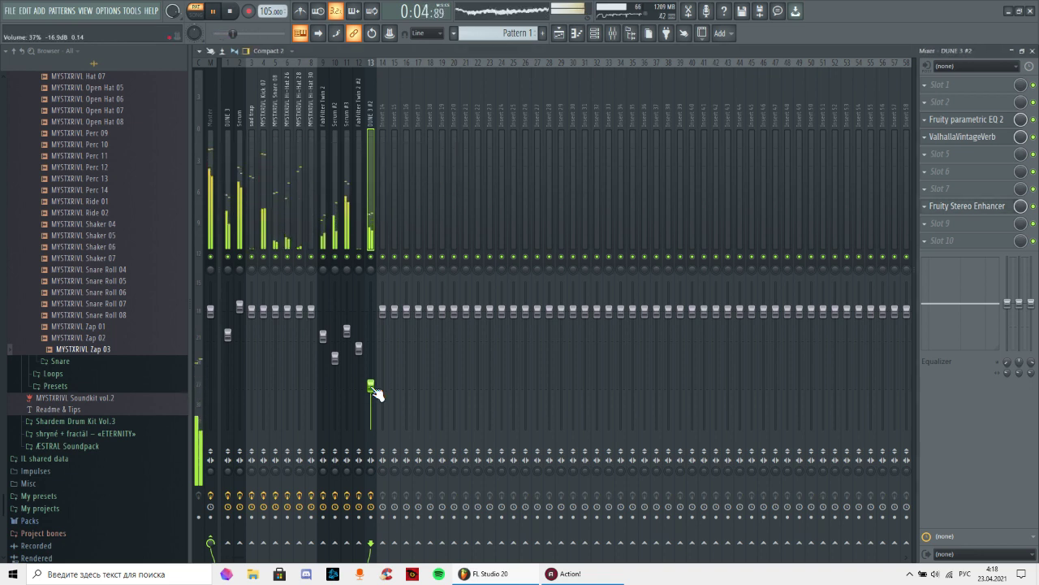
left_click_drag(371, 386, 372, 391)
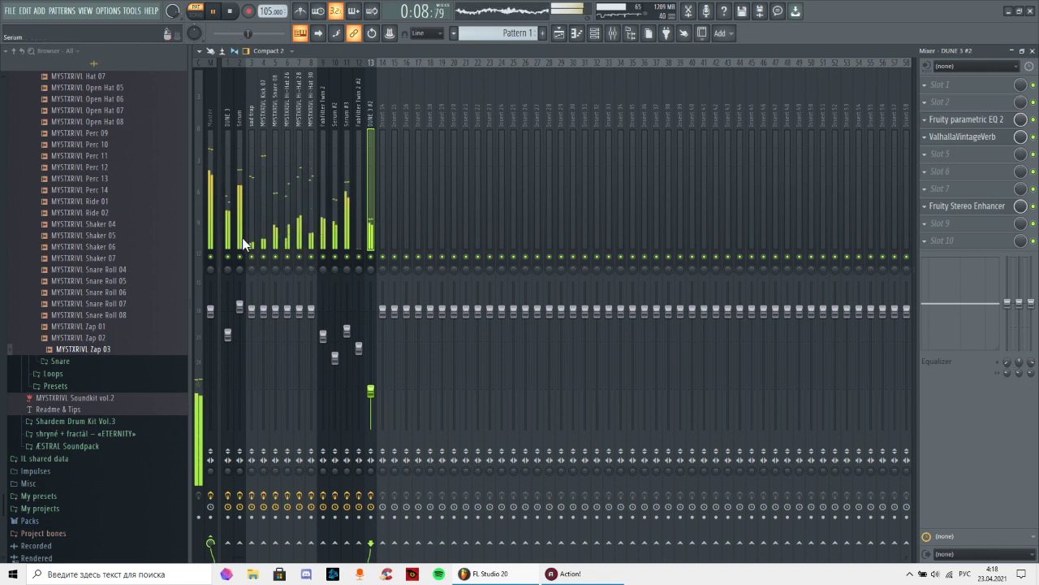
- Solo the Serum #2 mixer track and load PanMan into its effect slot 10
right_click(347, 257)
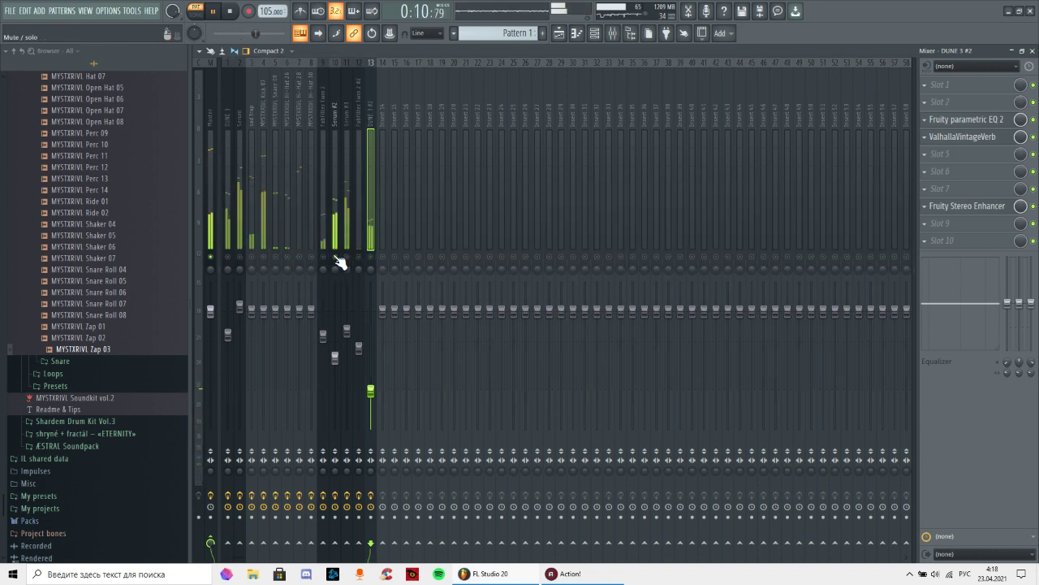
left_click(339, 234)
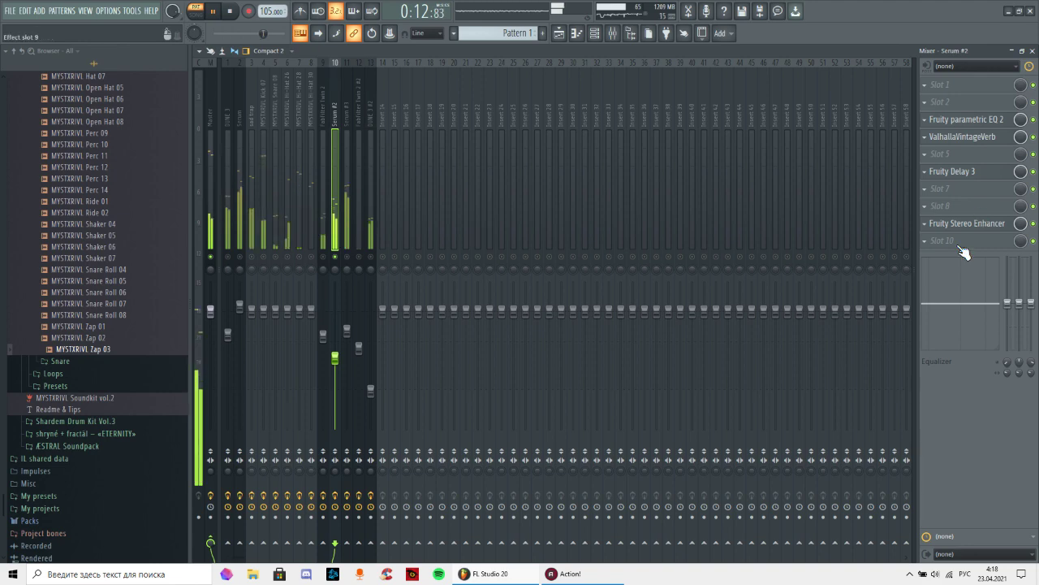
left_click(926, 242)
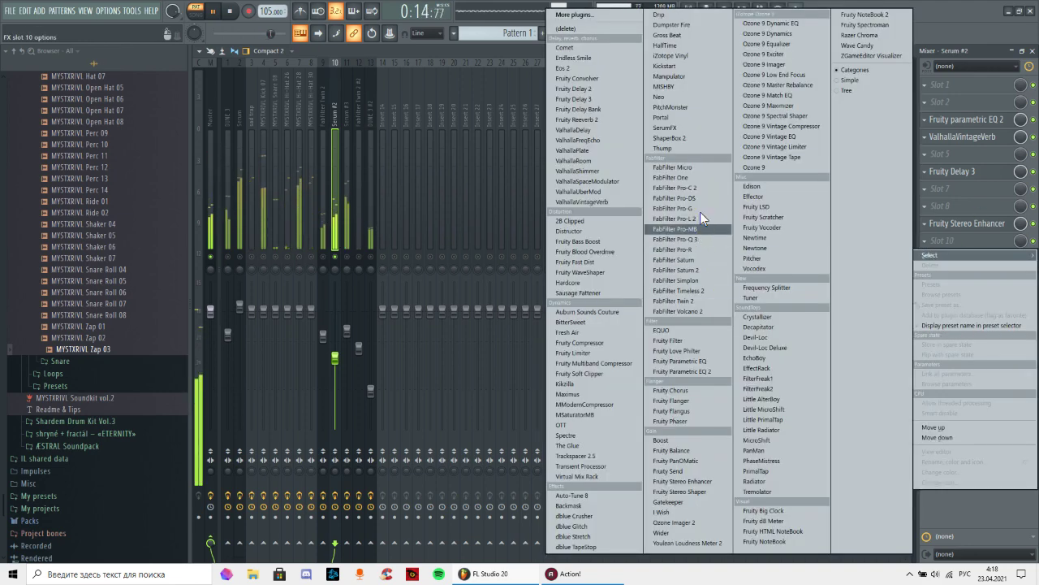
left_click(769, 452)
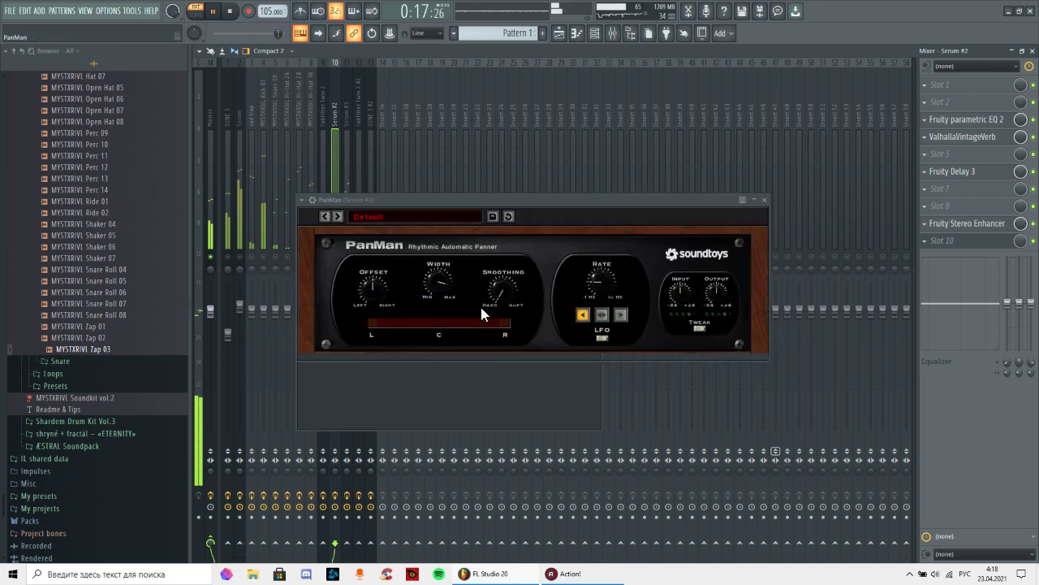
- Set PanMan to pan in both directions with a faster rate and a width of about 163 degrees, and unsolo Serum #2
left_click(596, 317)
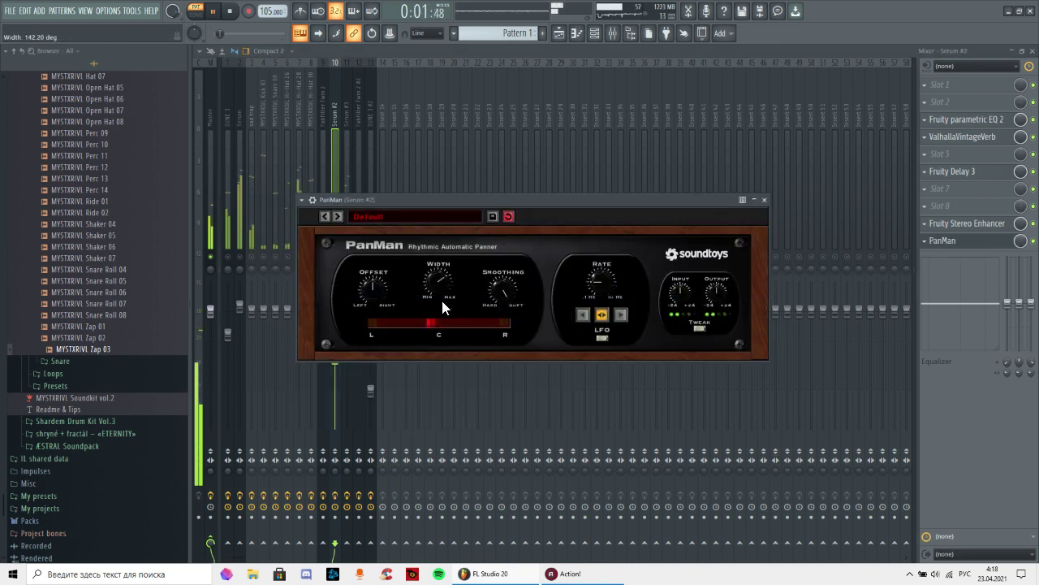
left_click_drag(602, 283, 609, 248)
left_click_drag(446, 284, 449, 273)
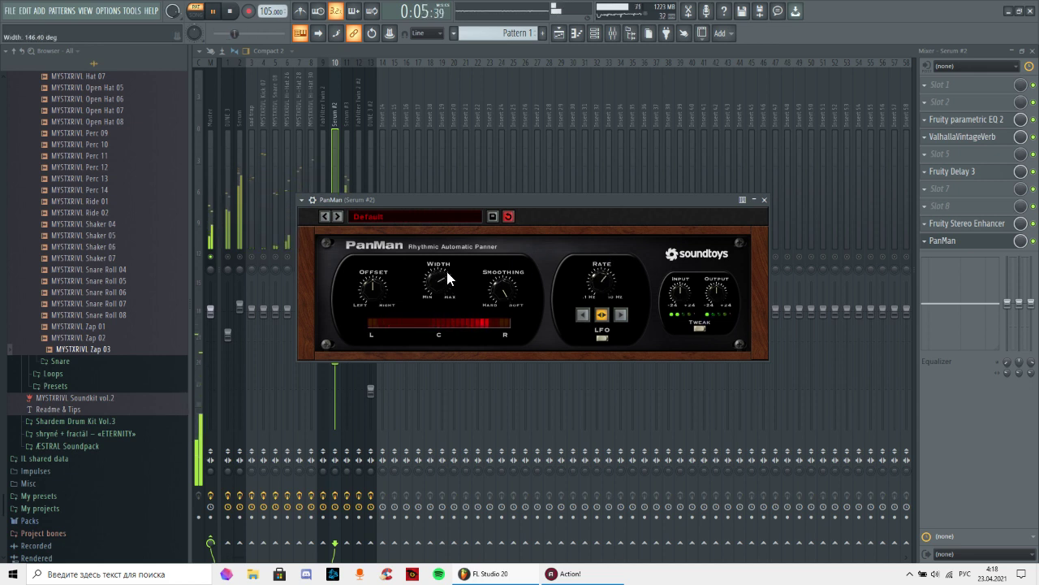
mouse_move(606, 285)
left_mouse_down()
mouse_move(606, 306)
mouse_move(606, 290)
left_mouse_up()
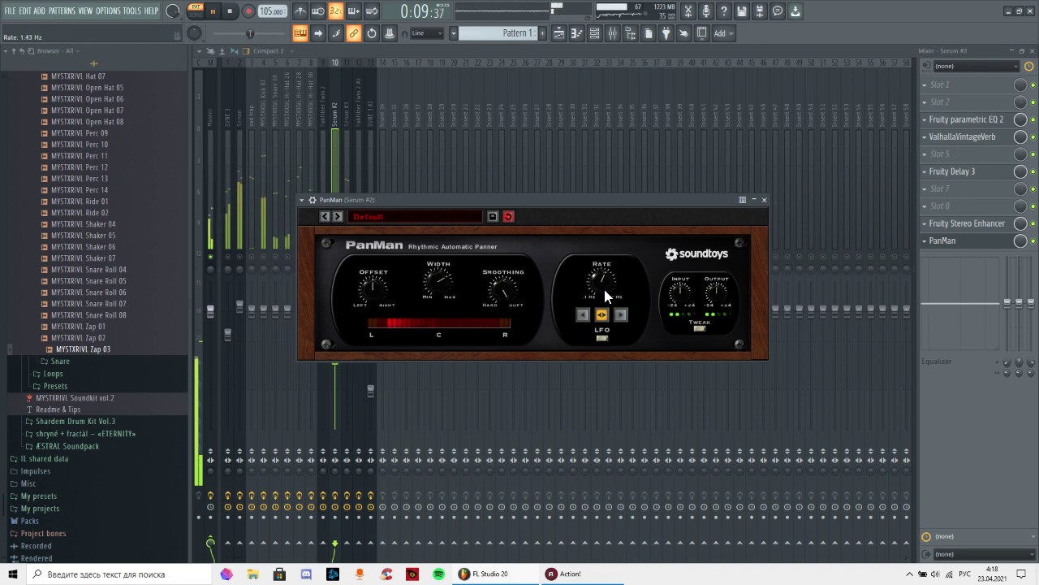
left_click_drag(451, 278, 451, 272)
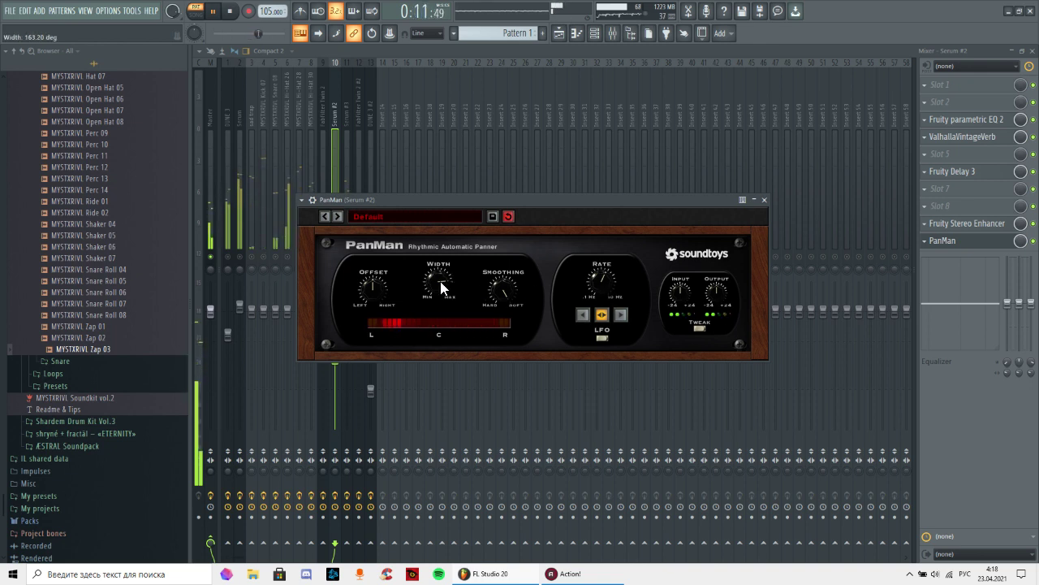
left_click_drag(601, 281, 600, 276)
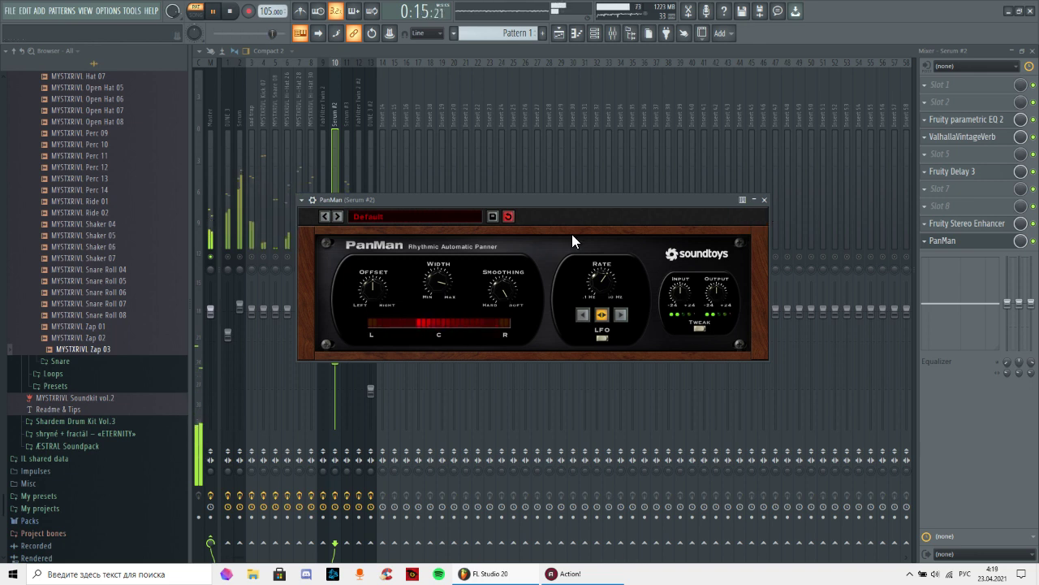
left_click(765, 200)
right_click(335, 259)
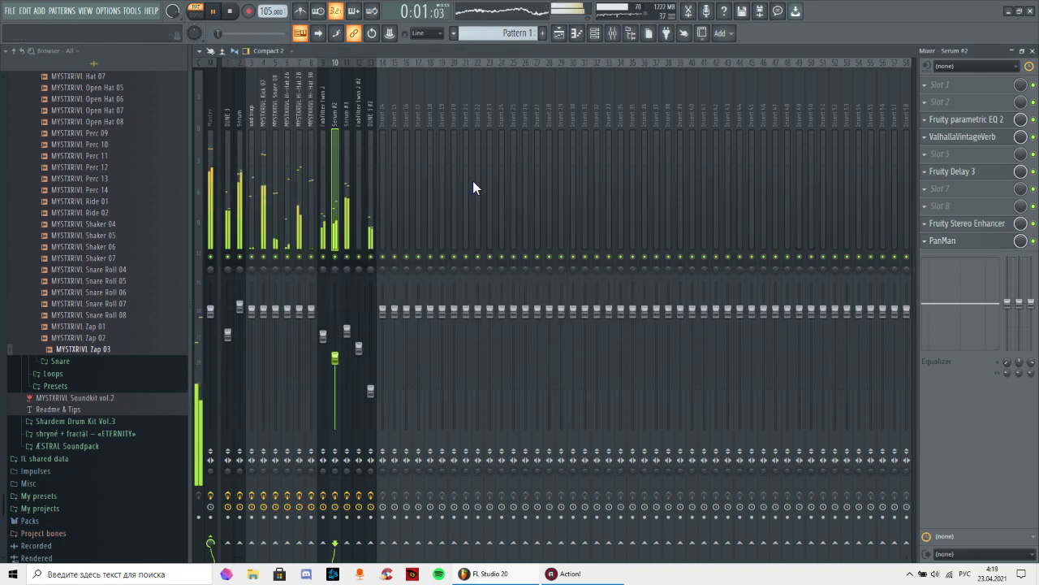
- Transpose all the Serum #3 notes up one octave in the piano roll
left_click(604, 32)
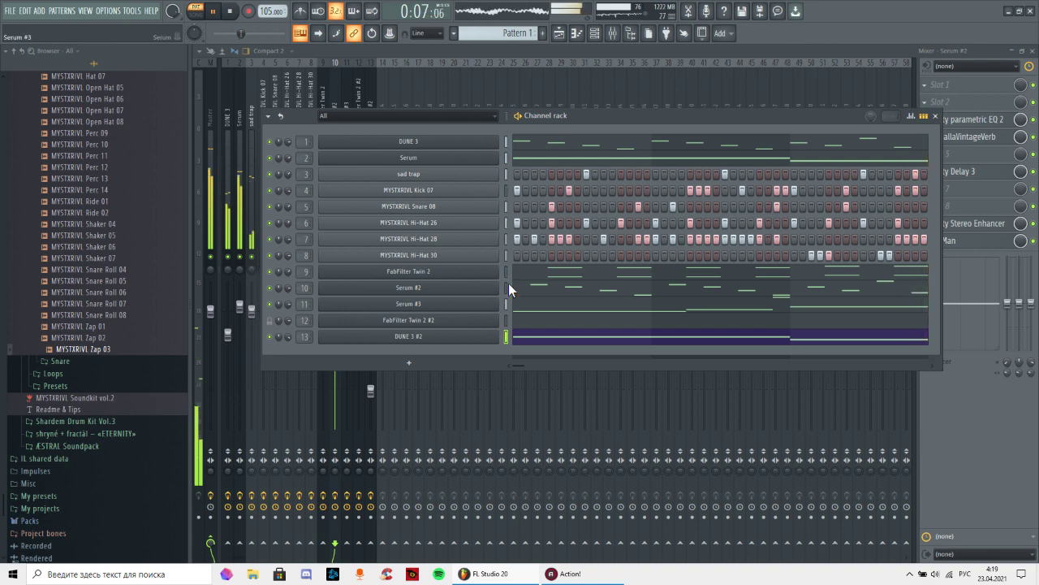
left_click(552, 315)
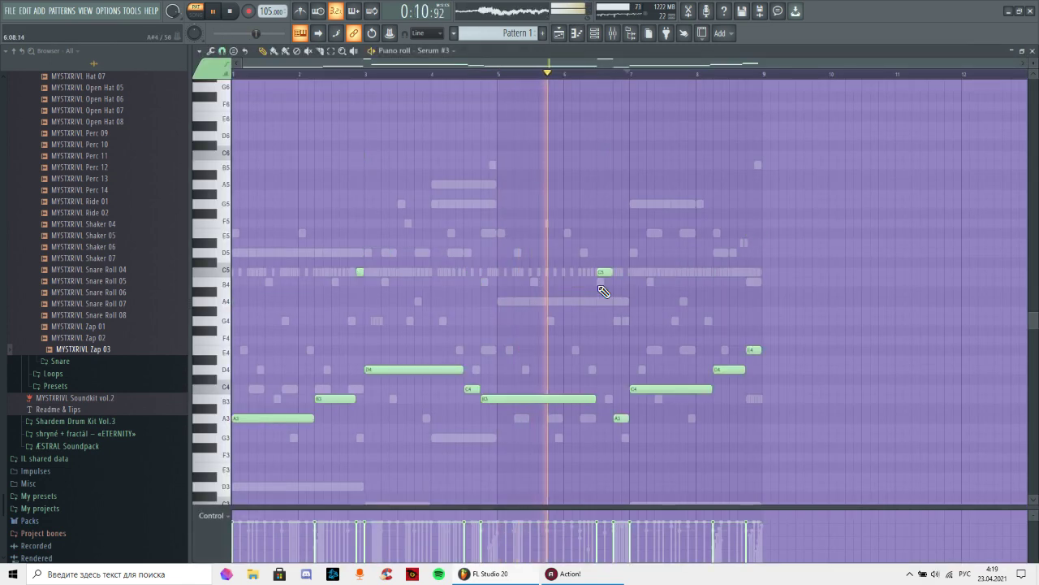
scroll(599, 80, "up", 3)
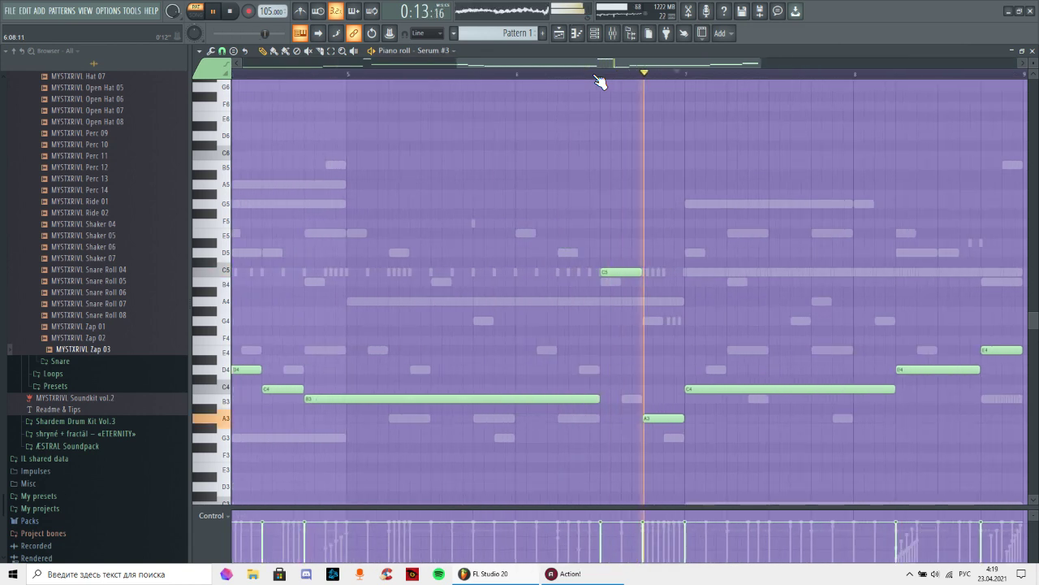
scroll(598, 80, "down", 3)
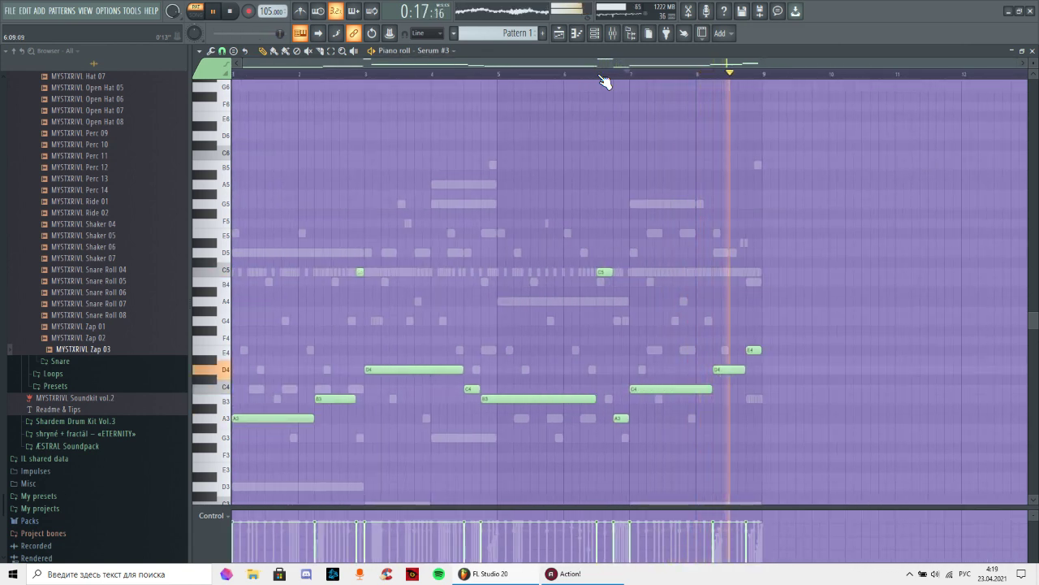
key("ctrl+Up")
left_click(658, 175)
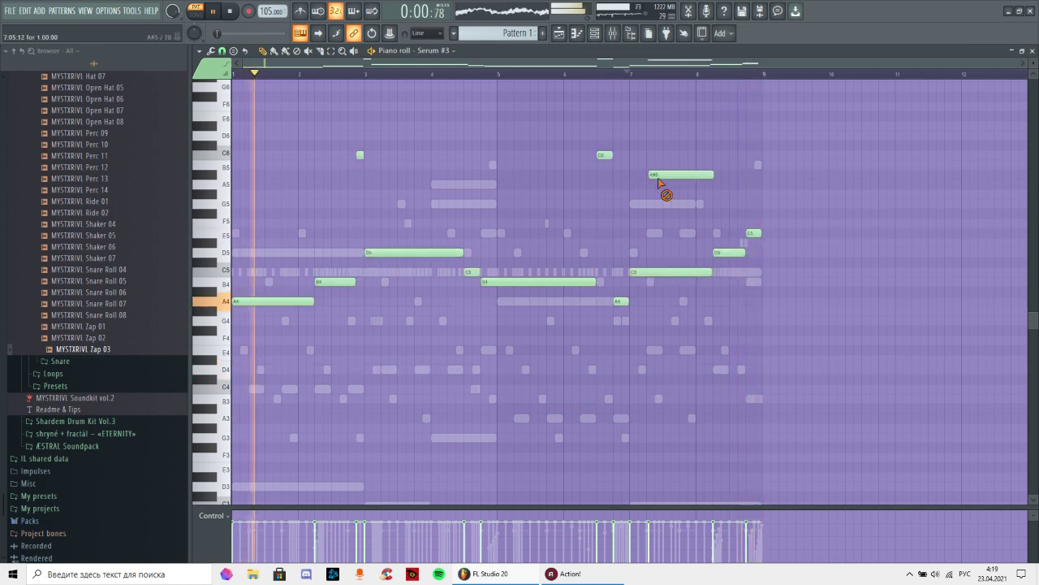
- Lower the Serum #2 mixer track's volume slightly
key("F6")
key("F9")
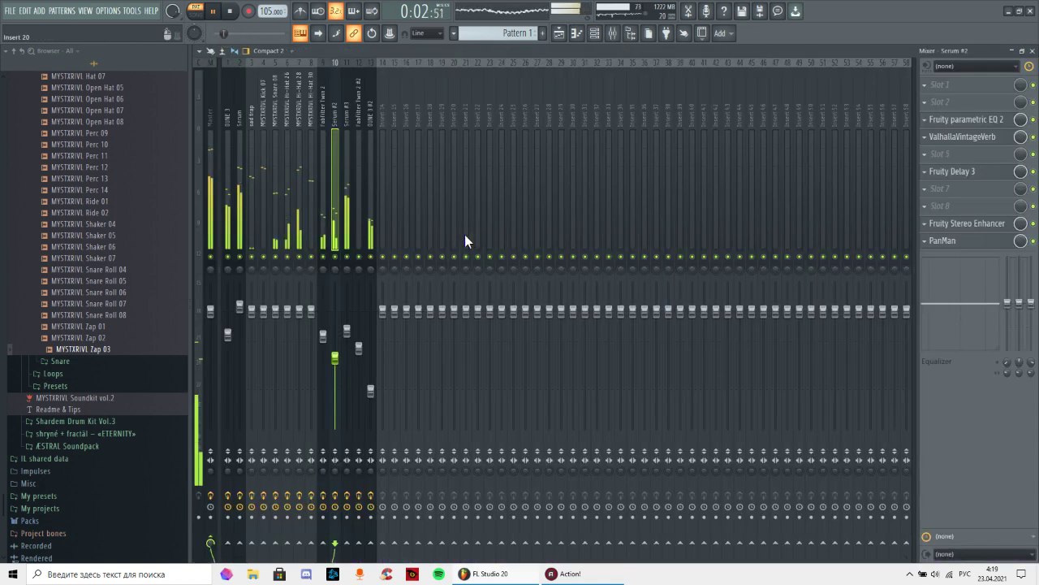
left_click_drag(334, 357, 335, 369)
key("F9")
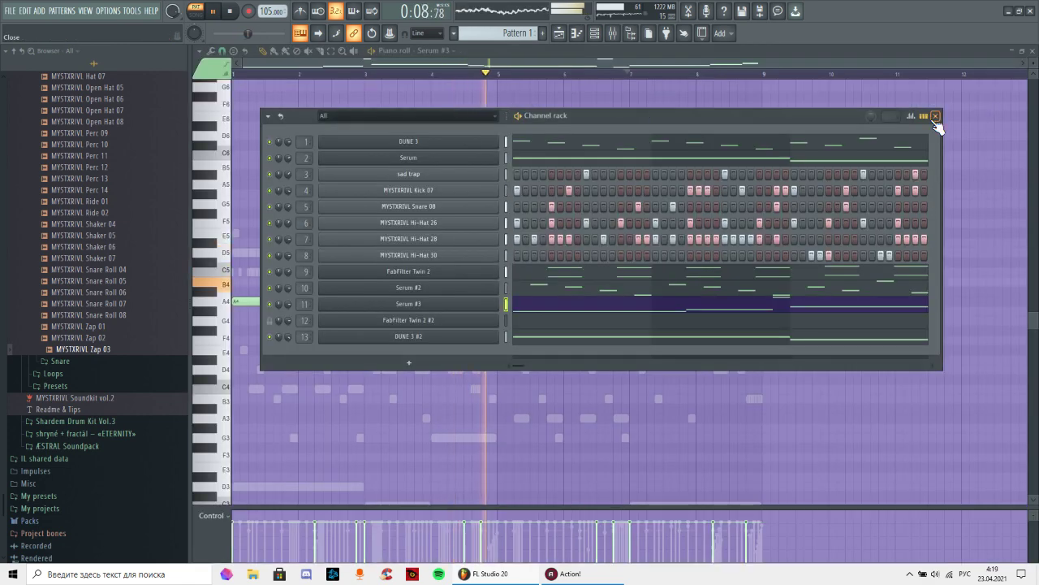
- Look through the ÆSTRAL Soundpack and Shardem Drum Kit Vol.3 folders among the sound kits
key("F6")
left_click(1031, 51)
left_click(597, 34)
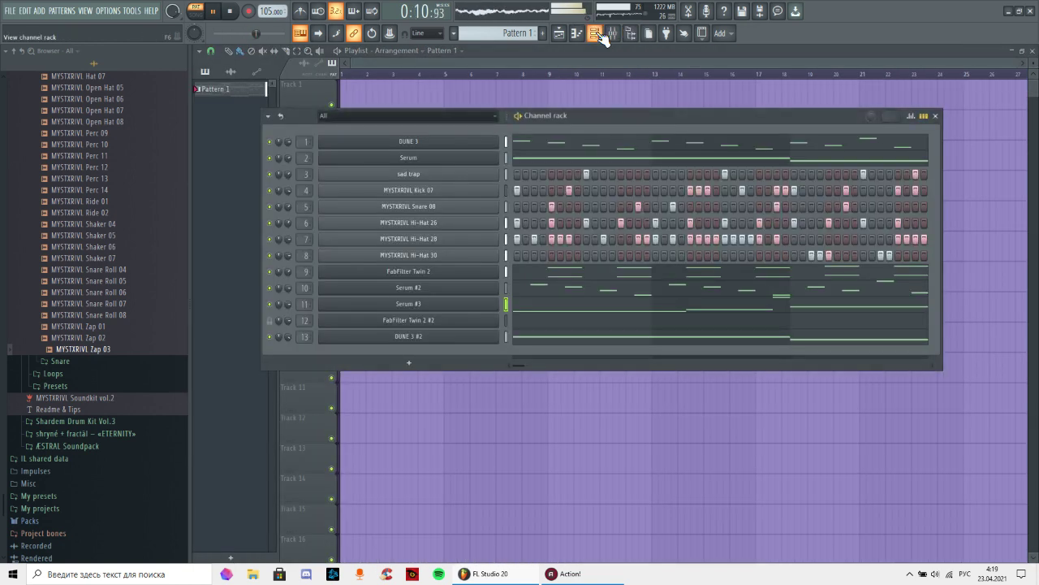
scroll(87, 386, "down", 2)
left_click(88, 385)
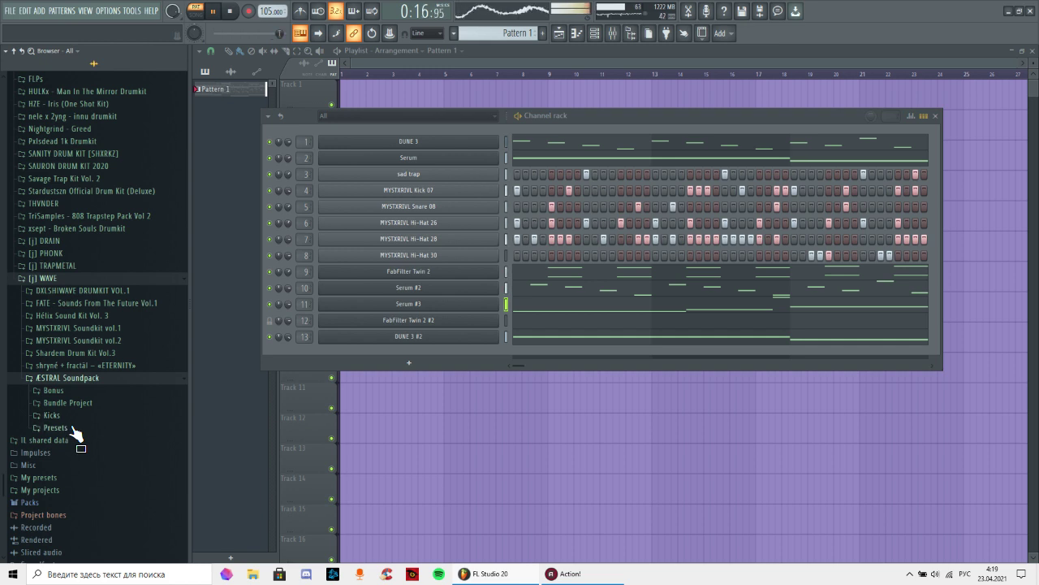
left_click(114, 352)
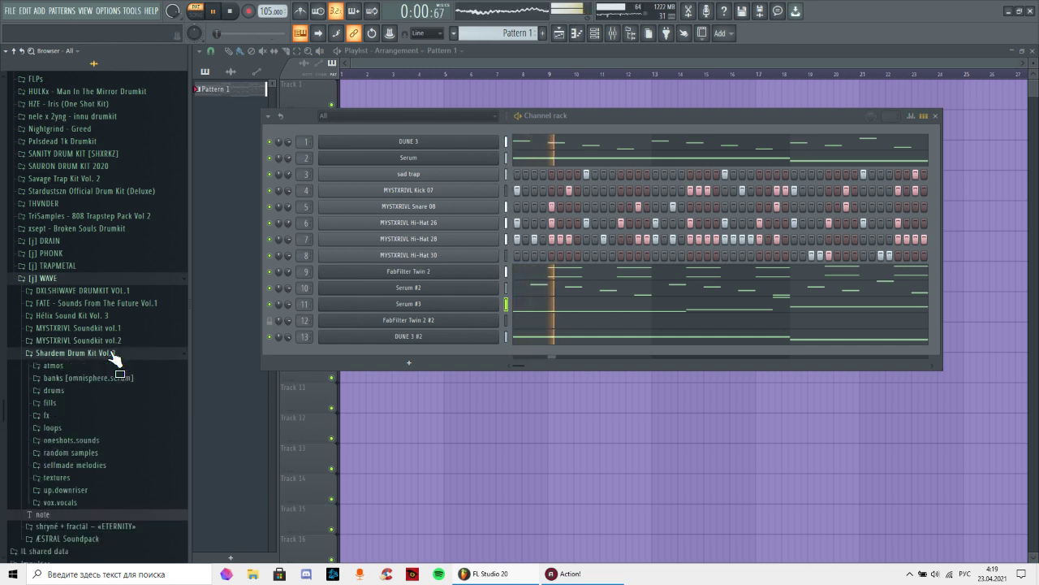
left_click(112, 355)
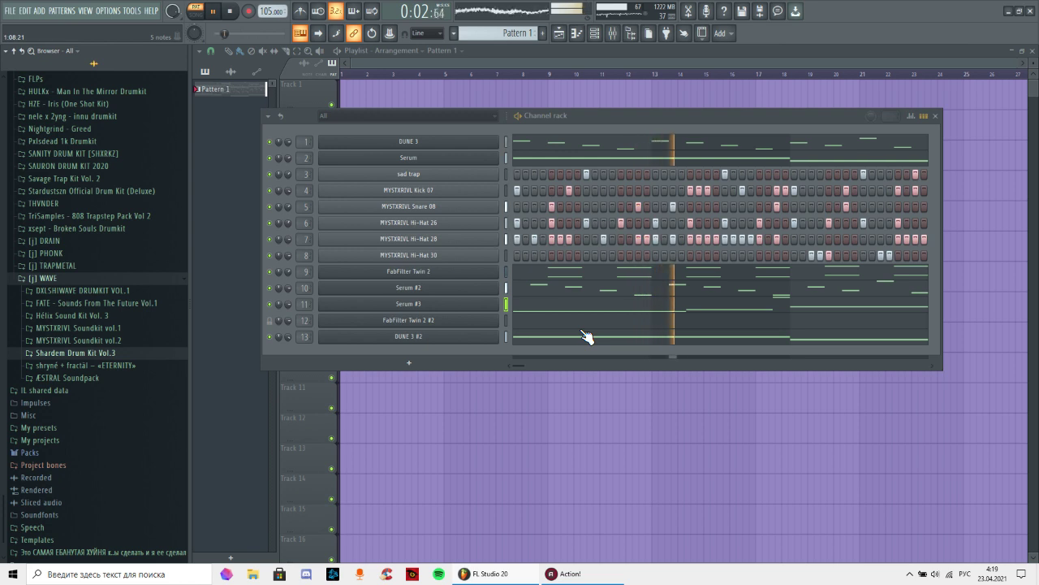
- Open the Serum channel in the piano roll and try a short C6 note at the end of bar 2, auditioning it during playback
left_click(646, 162)
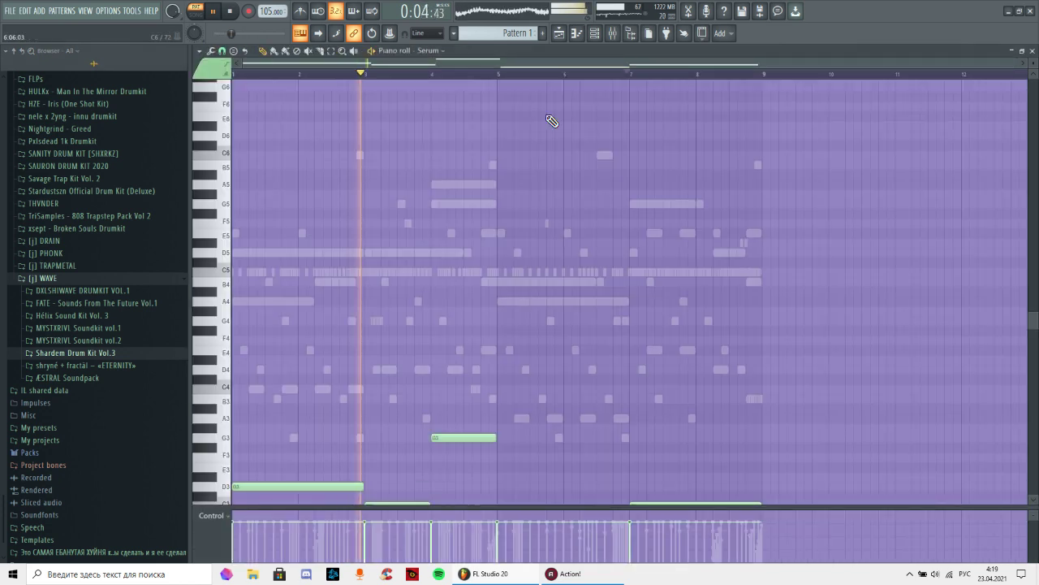
mouse_move(362, 157)
left_mouse_down()
mouse_move(417, 157)
mouse_move(366, 162)
left_mouse_up()
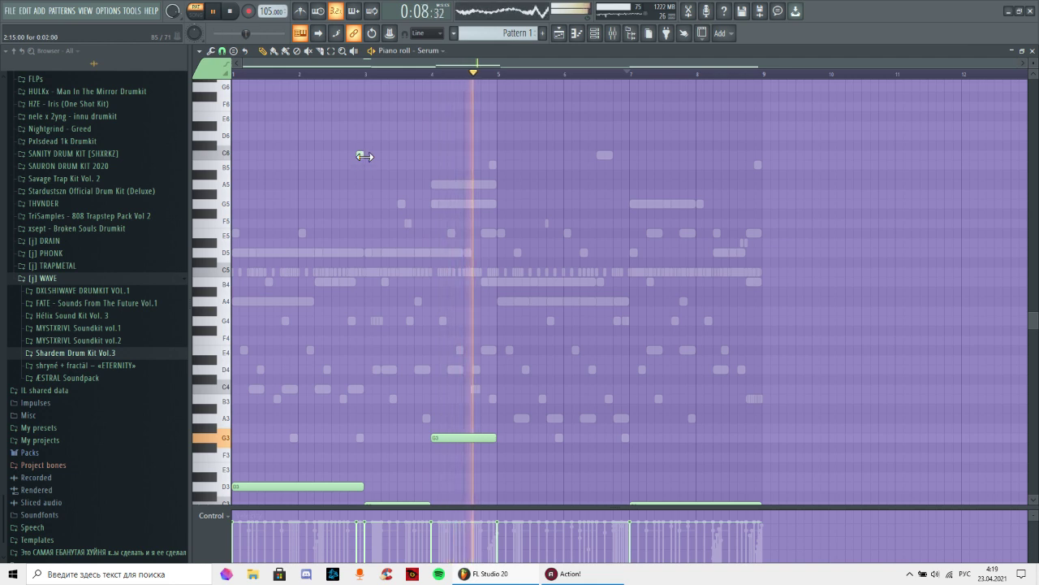
left_click_drag(334, 74, 360, 82)
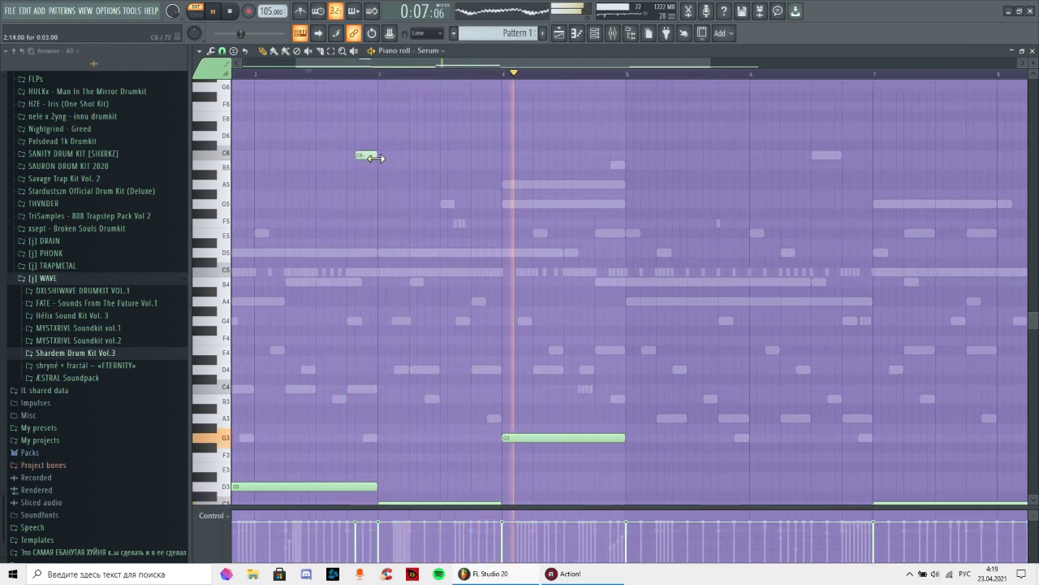
left_click(324, 76)
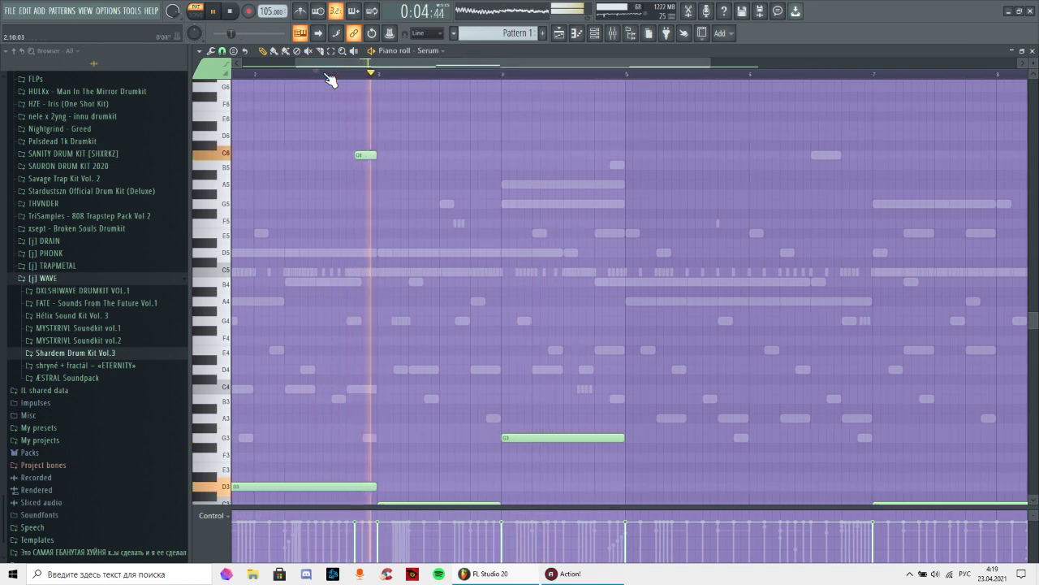
scroll(377, 79, "up", 4)
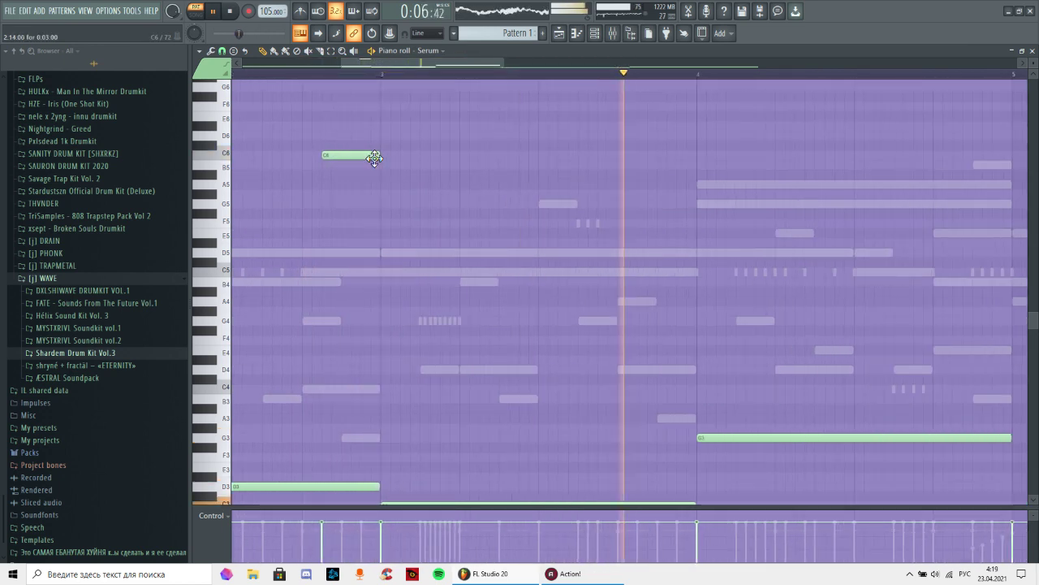
left_click(286, 76)
- Try lowering the short note at the end of bar 2 to G4 and replay that passage
left_click_drag(350, 155, 351, 324)
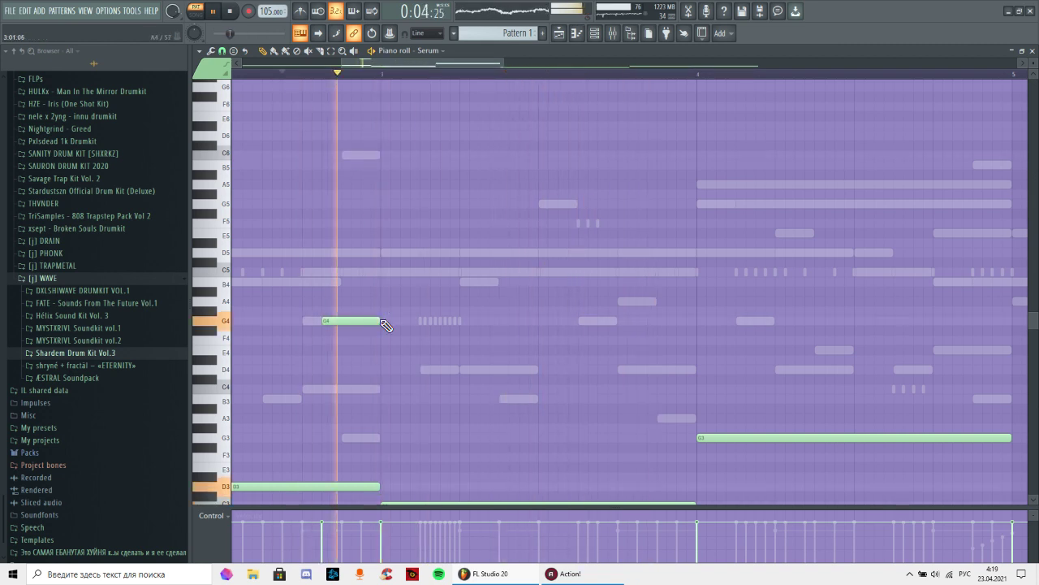
scroll(362, 277, "down", 3)
mouse_move(360, 266)
left_mouse_down()
mouse_move(360, 333)
mouse_move(358, 263)
left_mouse_up()
left_click(302, 74)
left_click(302, 74)
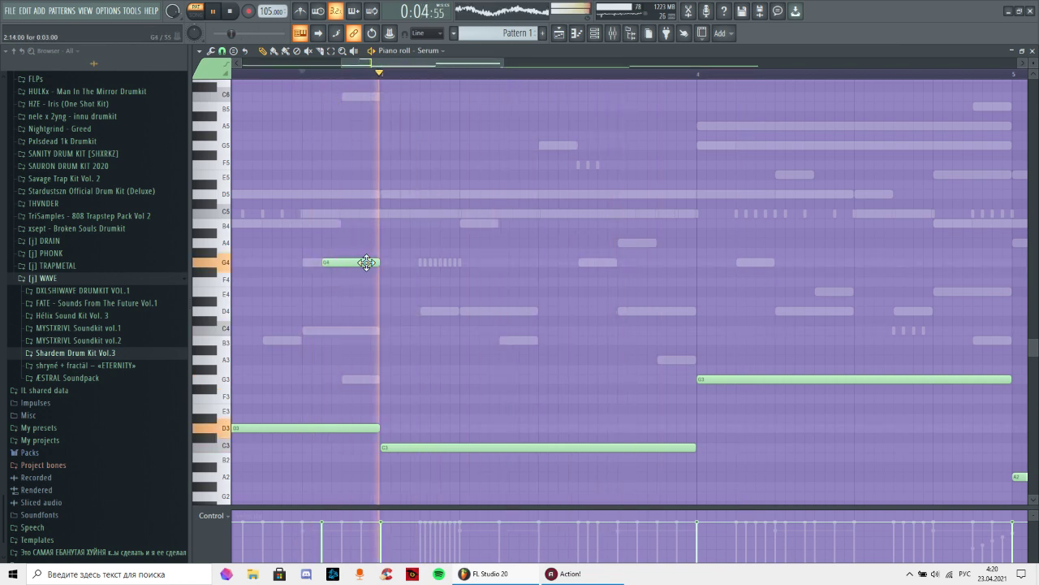
scroll(365, 75, "down", 1)
scroll(364, 78, "down", 4)
scroll(378, 142, "up", 3)
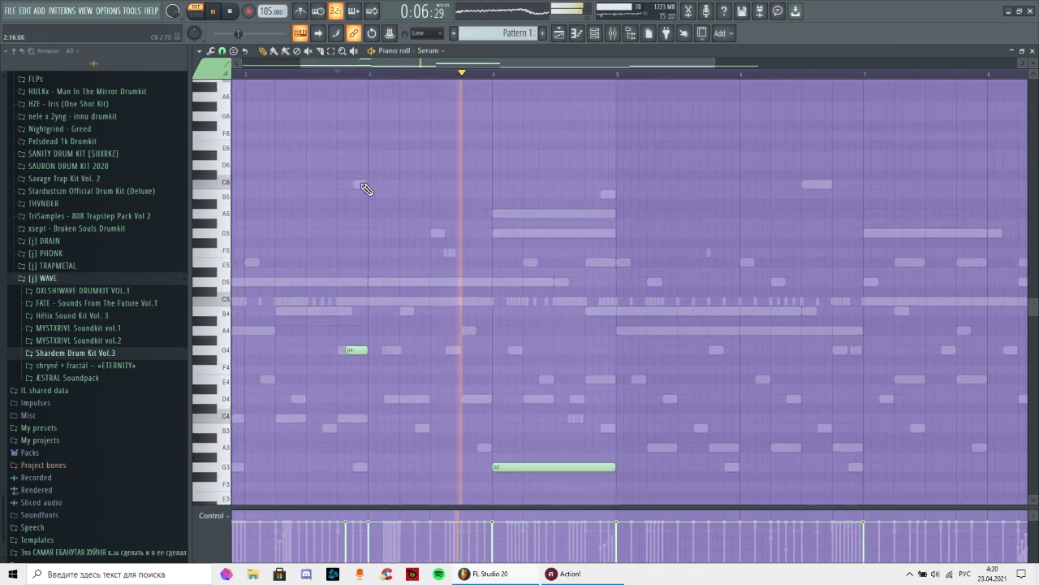
- Try the short note at C4, replay the passage, and delete the note
left_click_drag(360, 360, 357, 428)
scroll(353, 243, "down", 4)
left_click(325, 74)
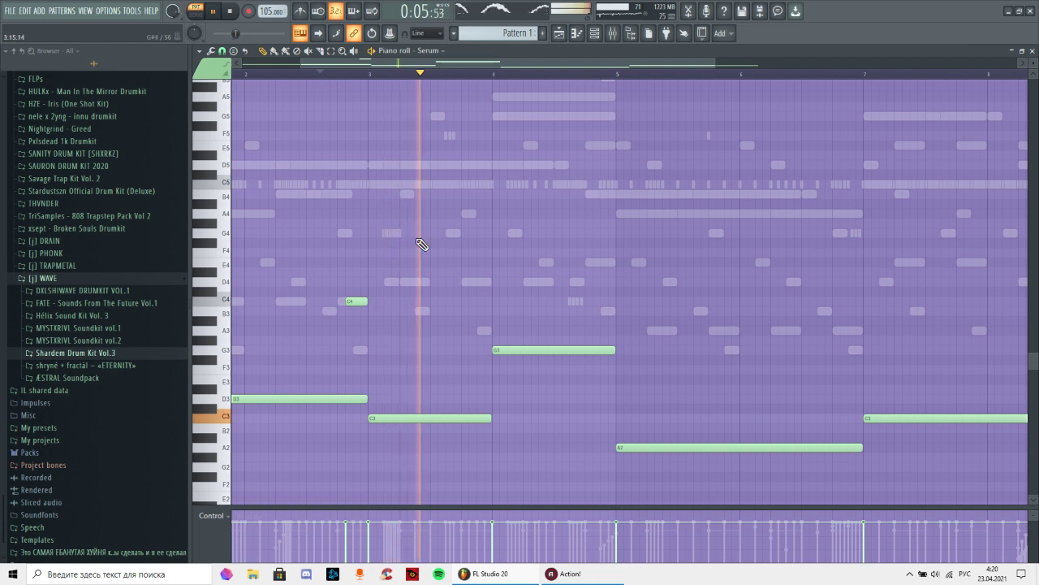
right_click(357, 301)
- Try a C5 note followed by a D#5 note near the end of bar 5, and delete the D#5
left_click_drag(654, 62, 629, 138)
scroll(693, 79, "down", 2)
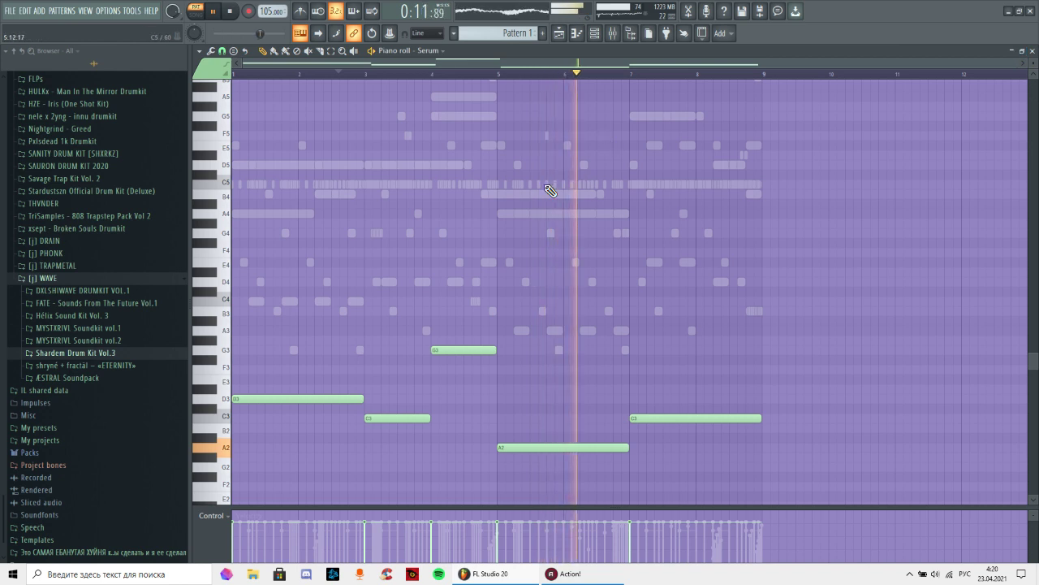
left_click(549, 184)
scroll(571, 77, "up", 1)
left_click_drag(577, 85, 448, 190)
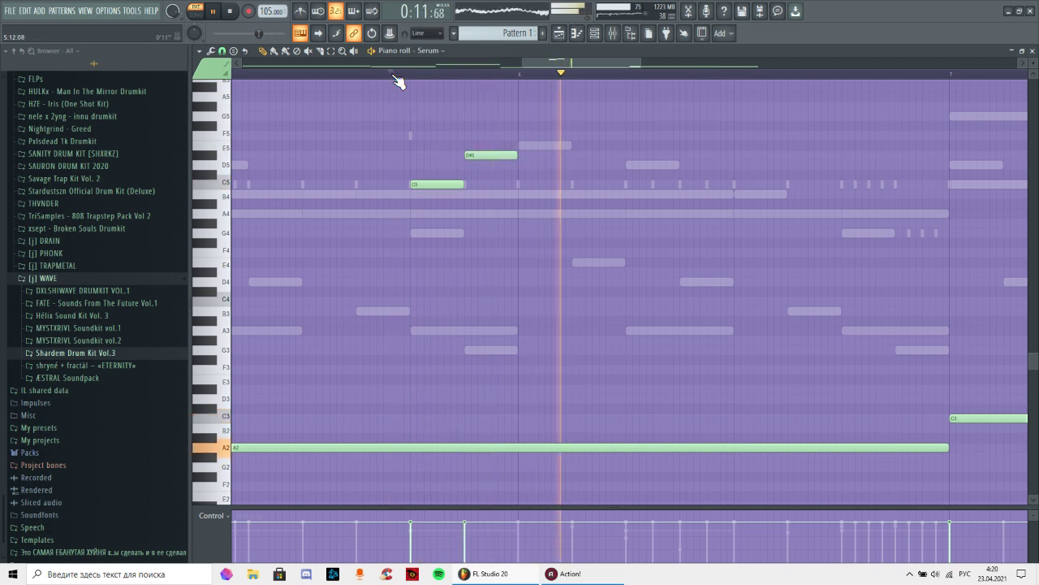
right_click(472, 157)
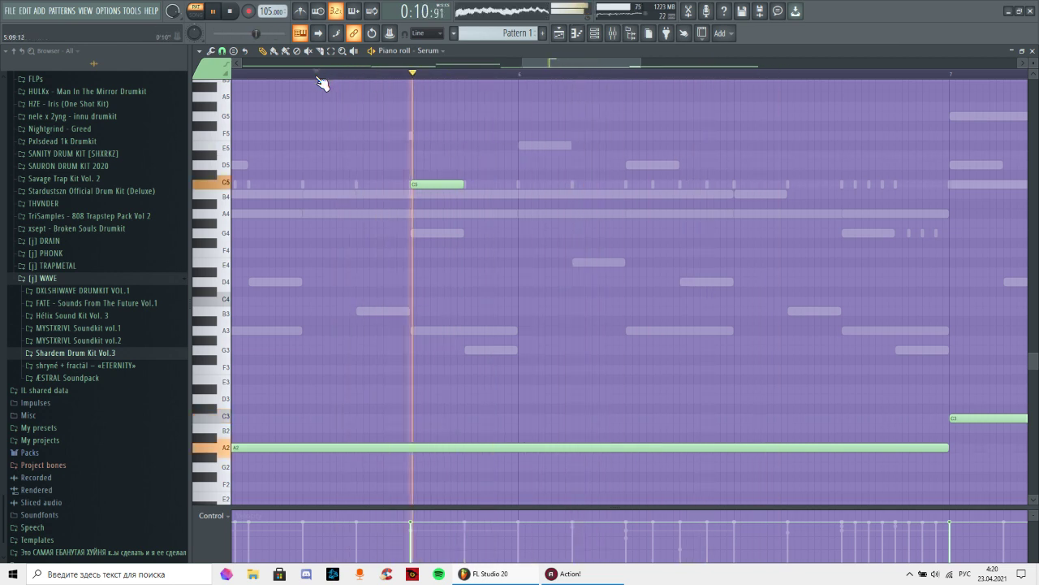
- Try a C5 note at the end of bar 6 and a D5 note at the end of bar 7
left_click_drag(464, 184, 517, 184)
scroll(236, 71, "down", 6)
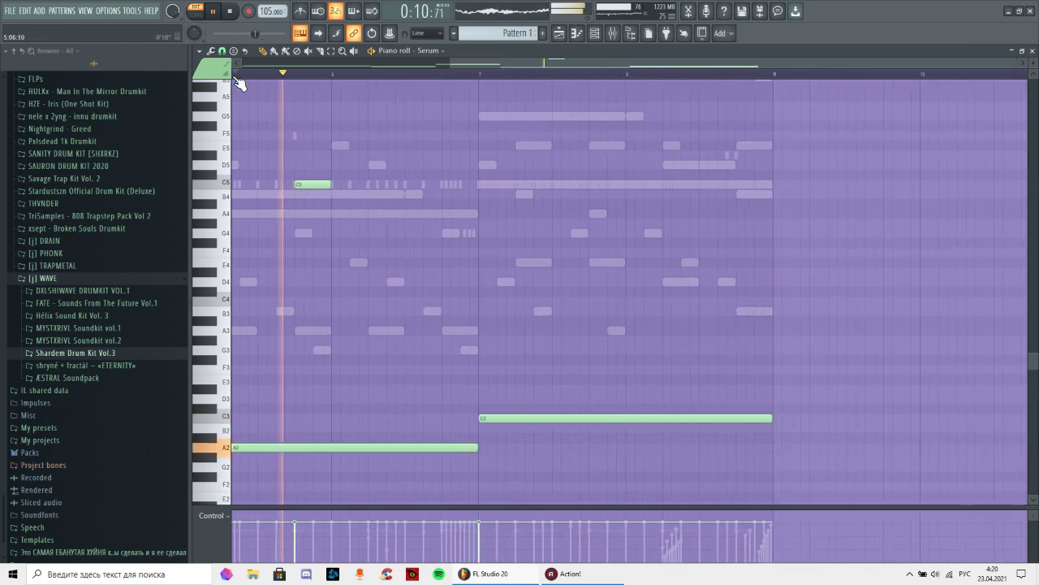
left_click_drag(481, 185, 557, 188)
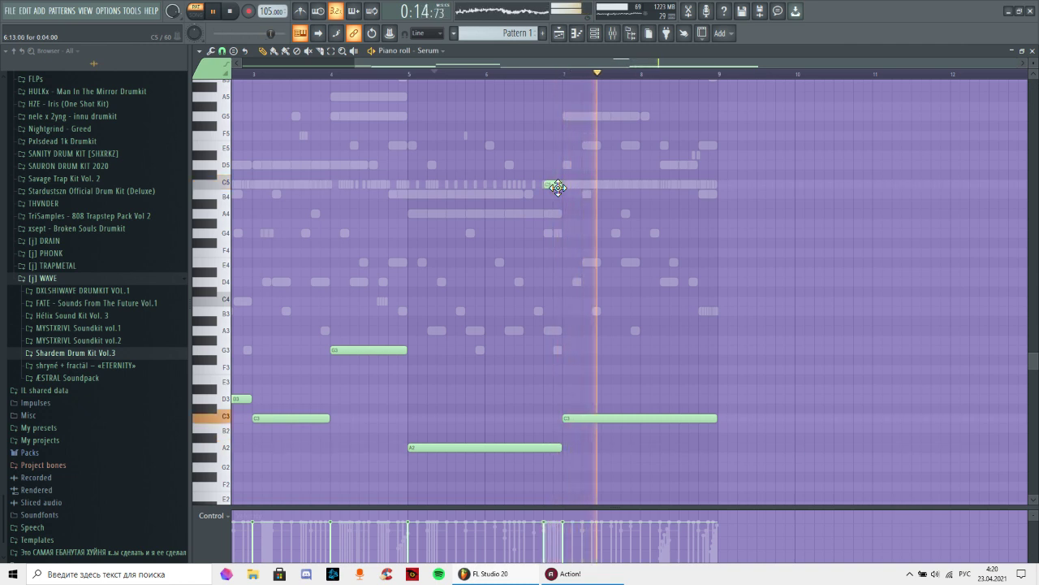
left_click(636, 166)
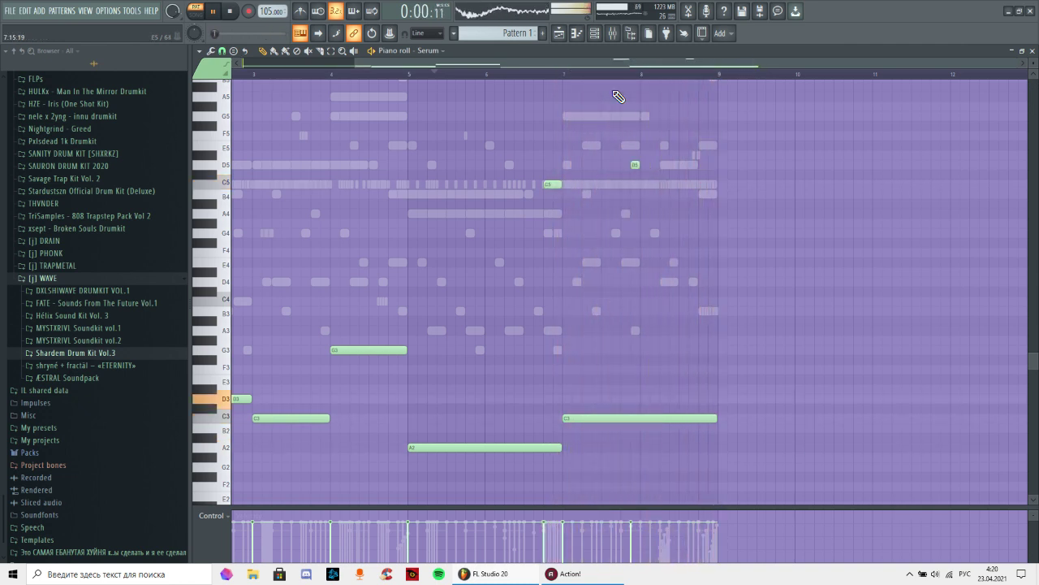
- Replay the passage, delete the added C5 and D5 notes from the Serum part, and close the piano roll
left_click(478, 75)
scroll(479, 74, "down", 2)
scroll(662, 74, "up", 3)
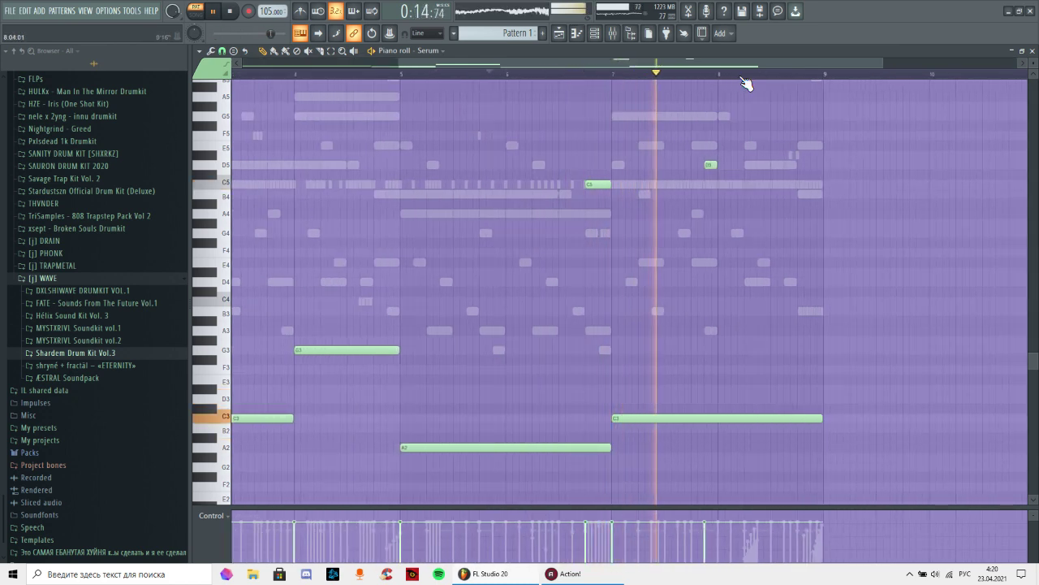
scroll(744, 82, "up", 6)
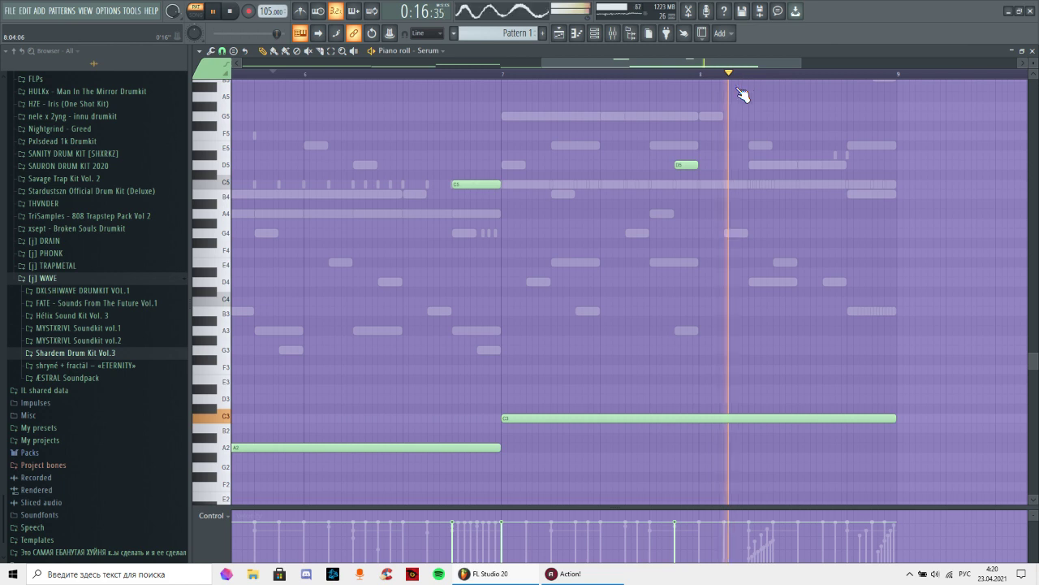
right_click(686, 165)
right_click(494, 185)
left_click(1033, 50)
key("Escape")
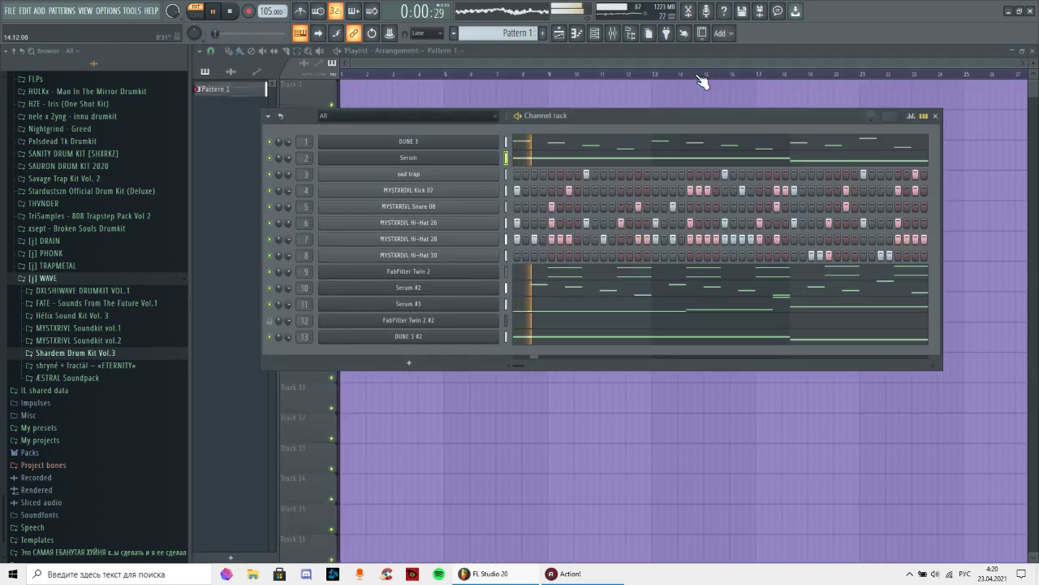
- Look over the mixer track levels and return to the channel rack
left_click(926, 115)
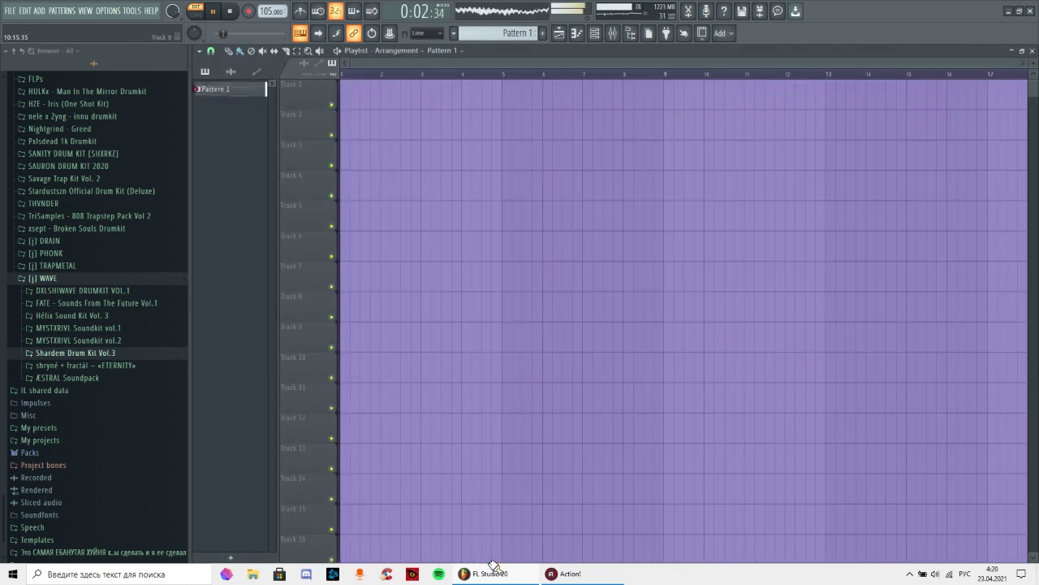
left_click(569, 574)
left_click(571, 574)
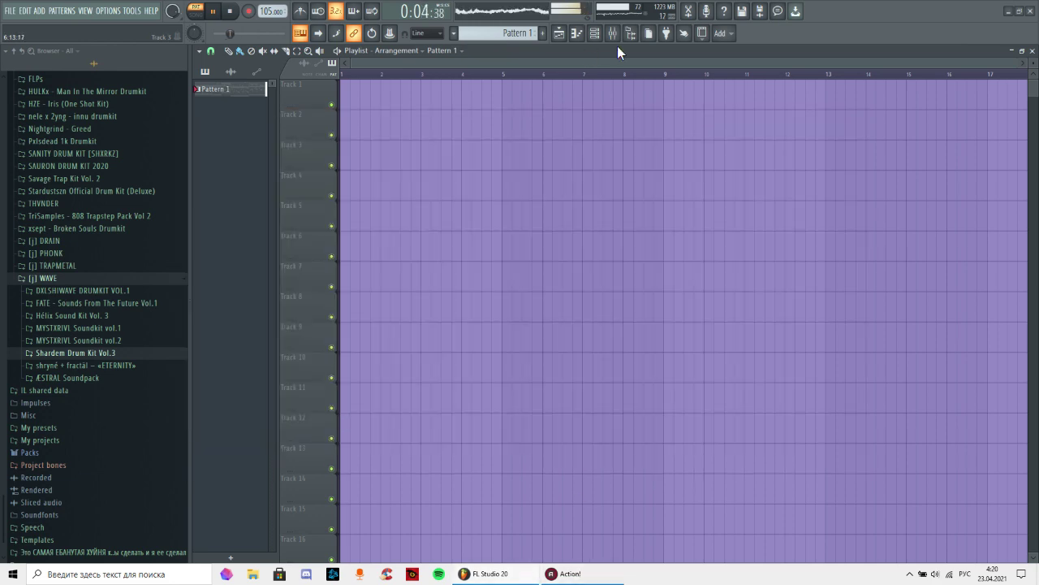
left_click(613, 33)
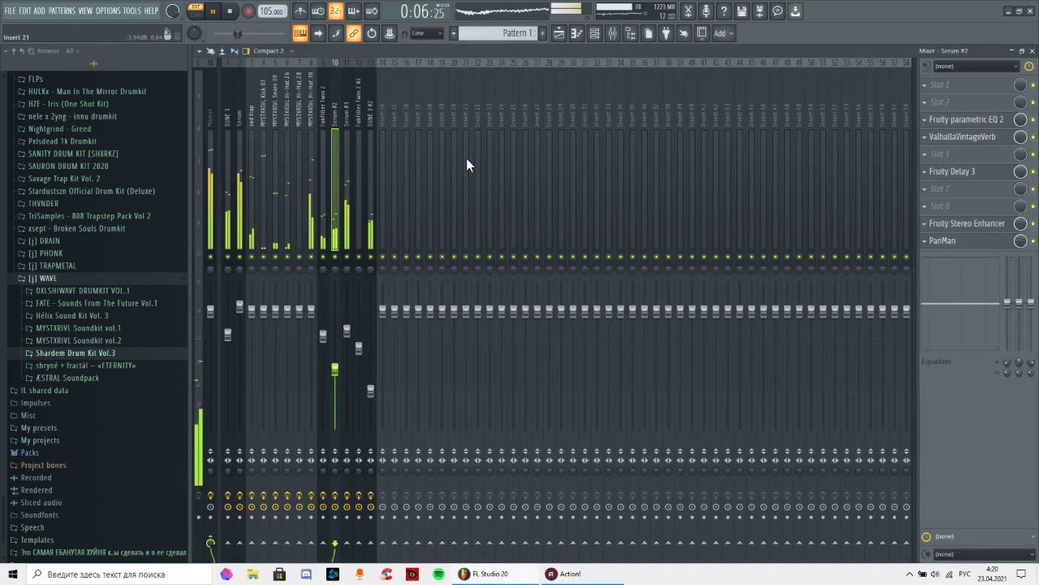
left_click(1033, 50)
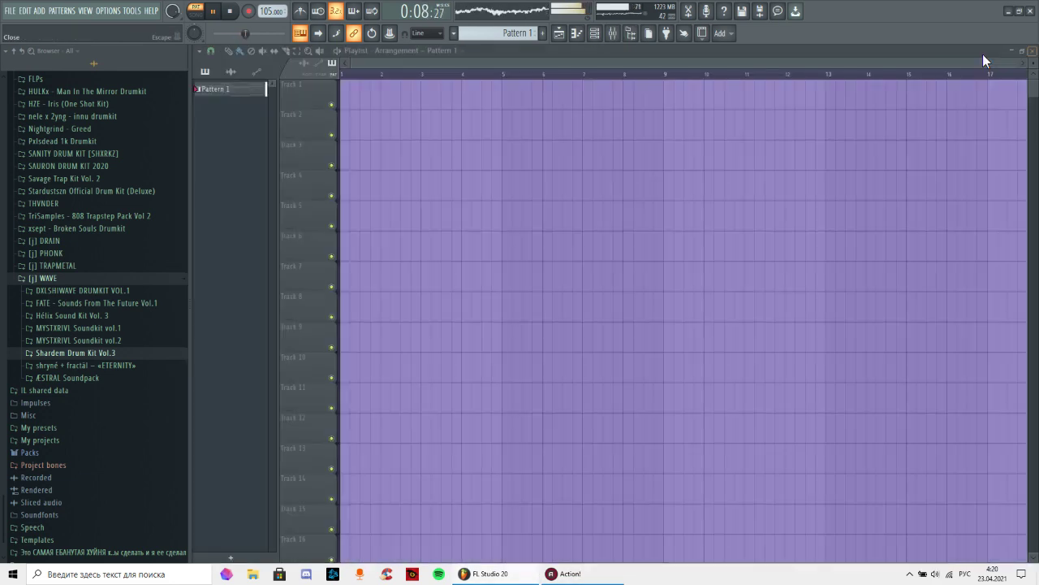
left_click(595, 35)
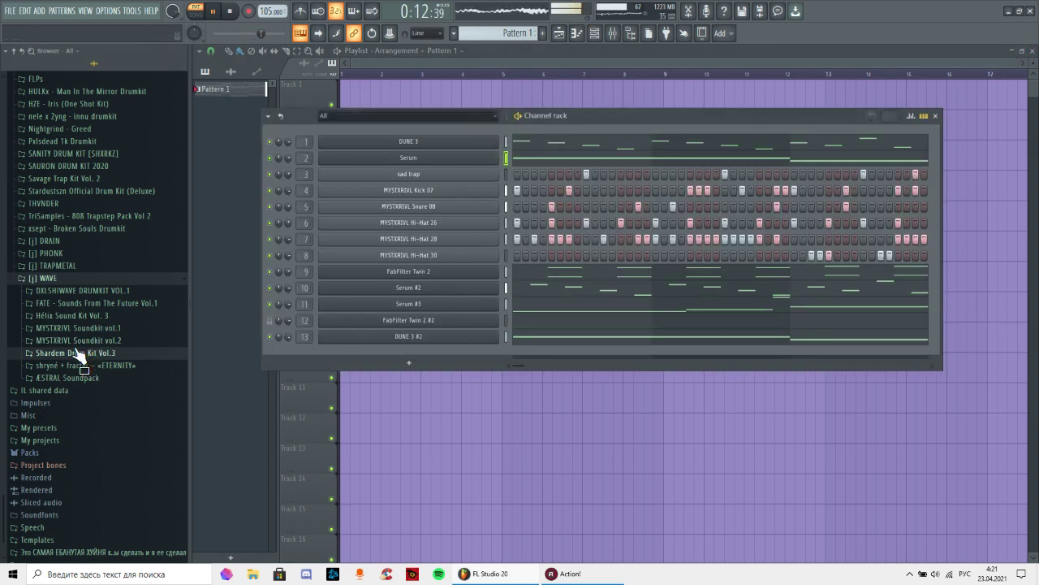
- Audition the crash and cymbal samples in Shardem Drum Kit Vol.3's crashes.cymbals folder, from crash [creed] through cym [loose]
left_click(79, 353)
left_click(65, 323)
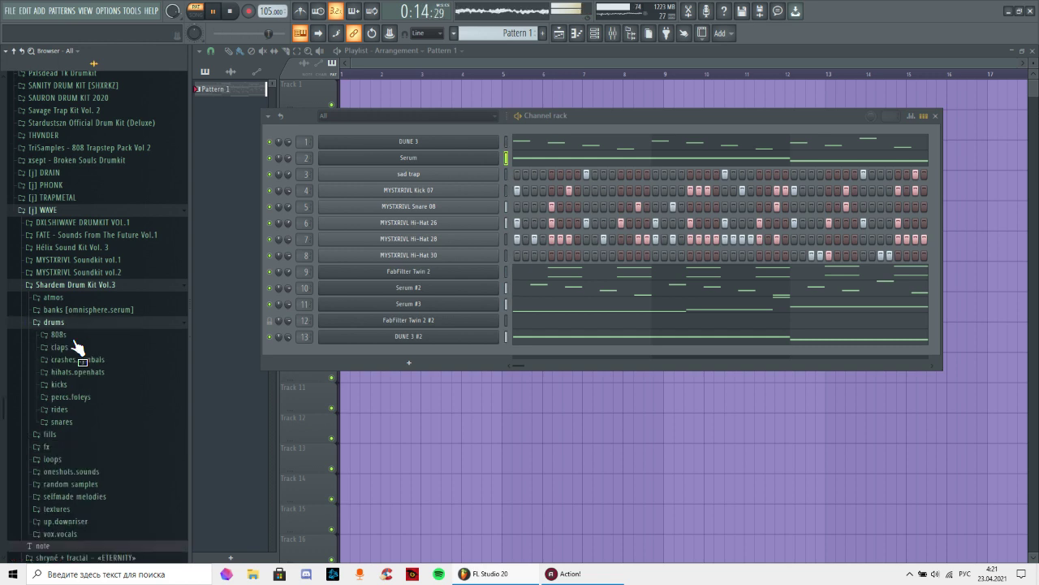
left_click(78, 360)
left_click(81, 394)
left_click(93, 406)
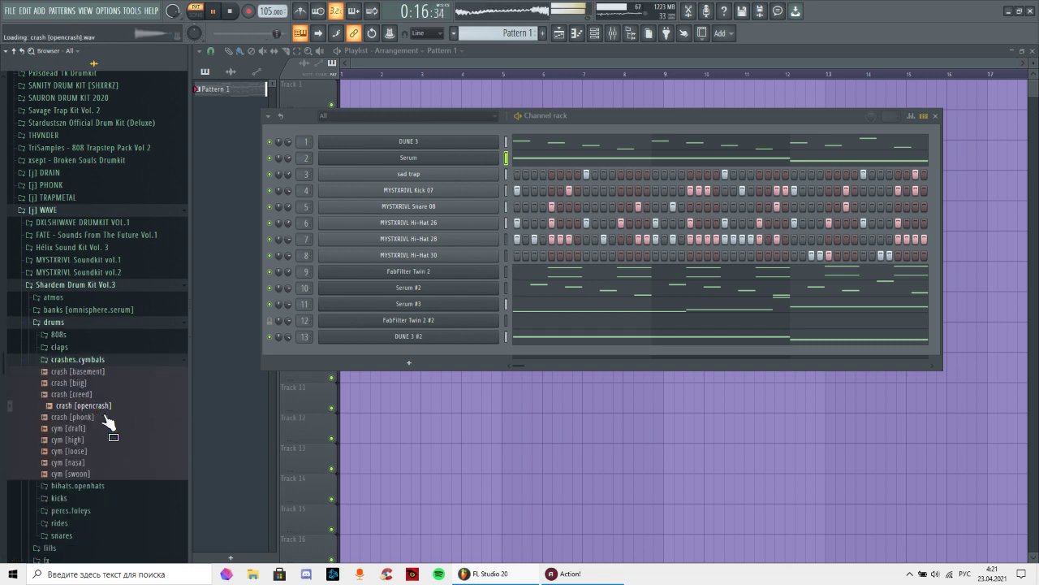
left_click(98, 417)
left_click(96, 429)
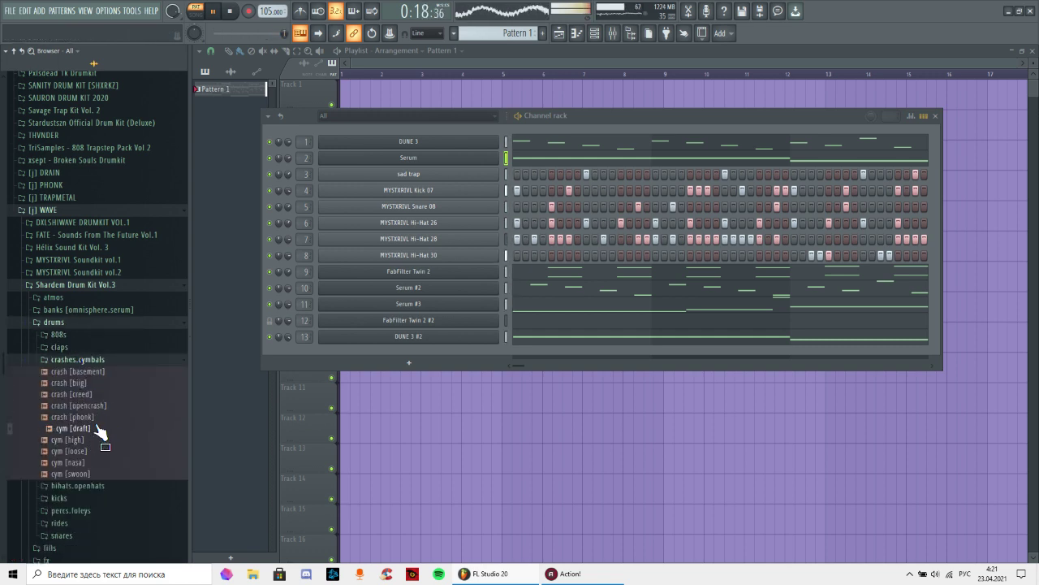
left_click(99, 439)
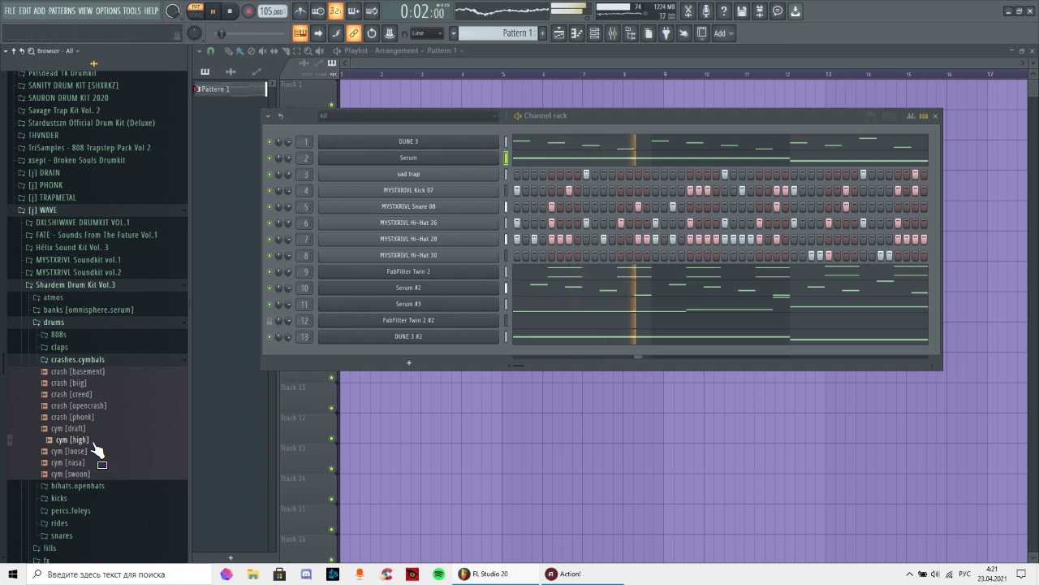
left_click(99, 452)
- Add cym [loose] as a new channel with a hit every 8 steps, and adjust its channel volume
left_click_drag(96, 461, 511, 352)
right_click(513, 353)
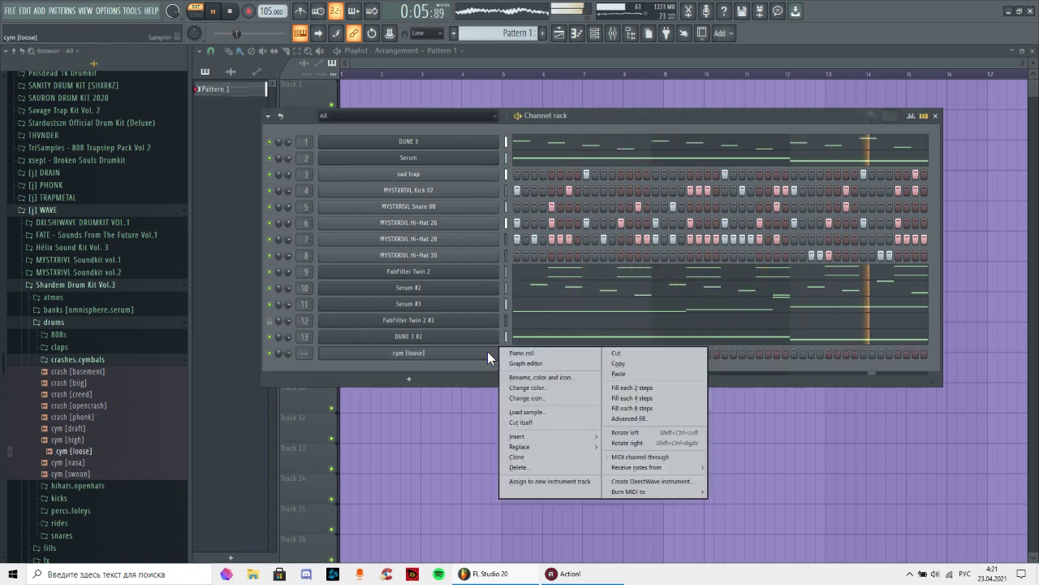
left_click(643, 408)
left_click_drag(289, 354, 289, 341)
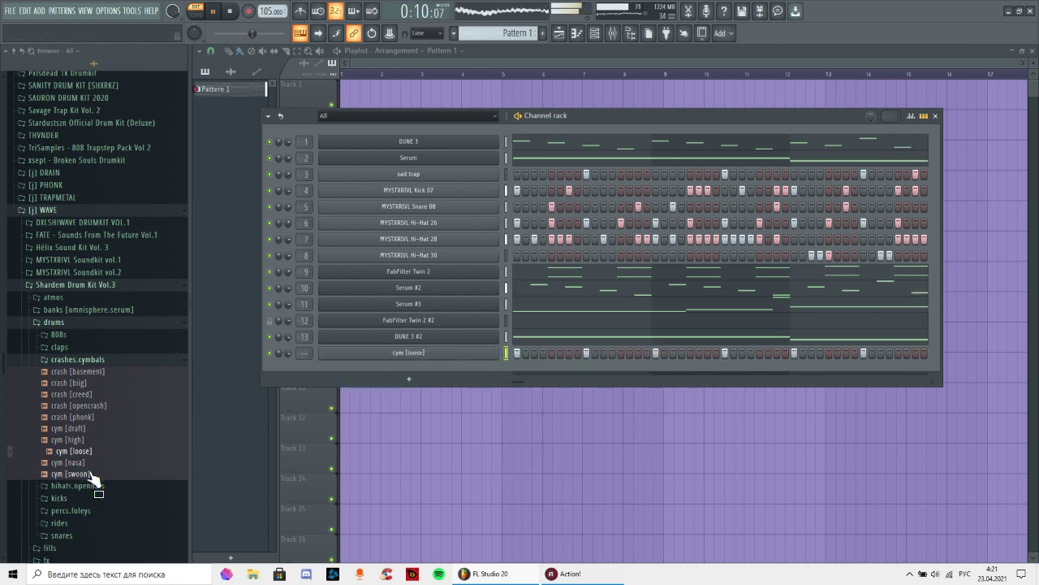
left_click(398, 354)
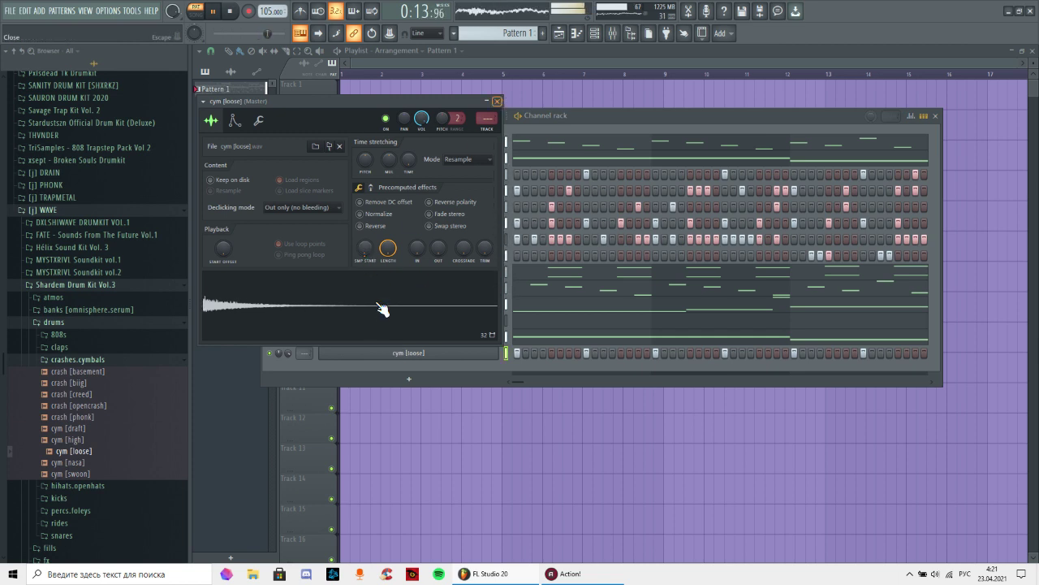
key("Escape")
- Add ride [drop] from the kit's rides folder as a new channel and open it in the piano roll
scroll(78, 422, "down", 5)
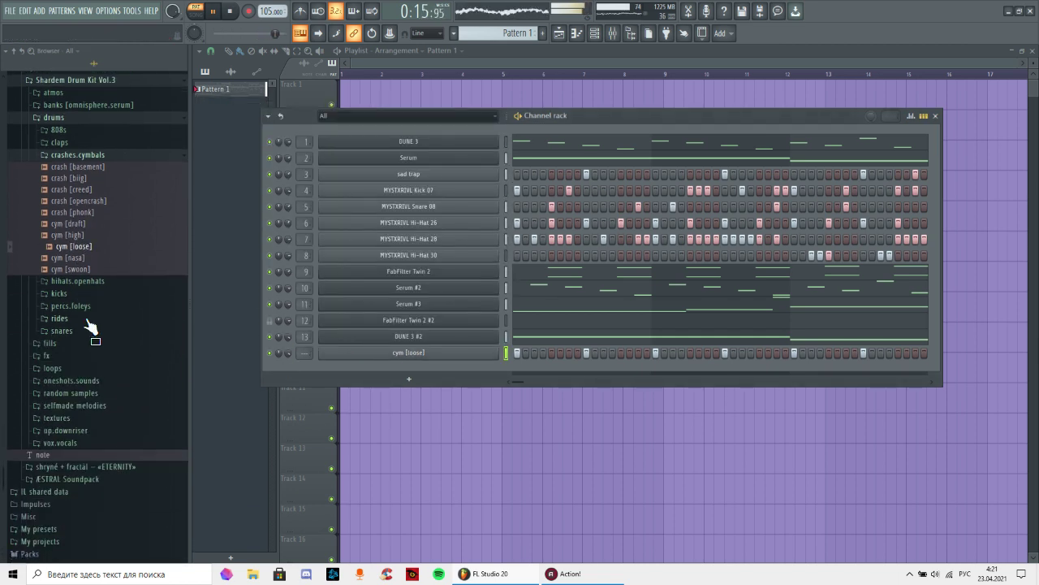
left_click(87, 322)
left_click(90, 330)
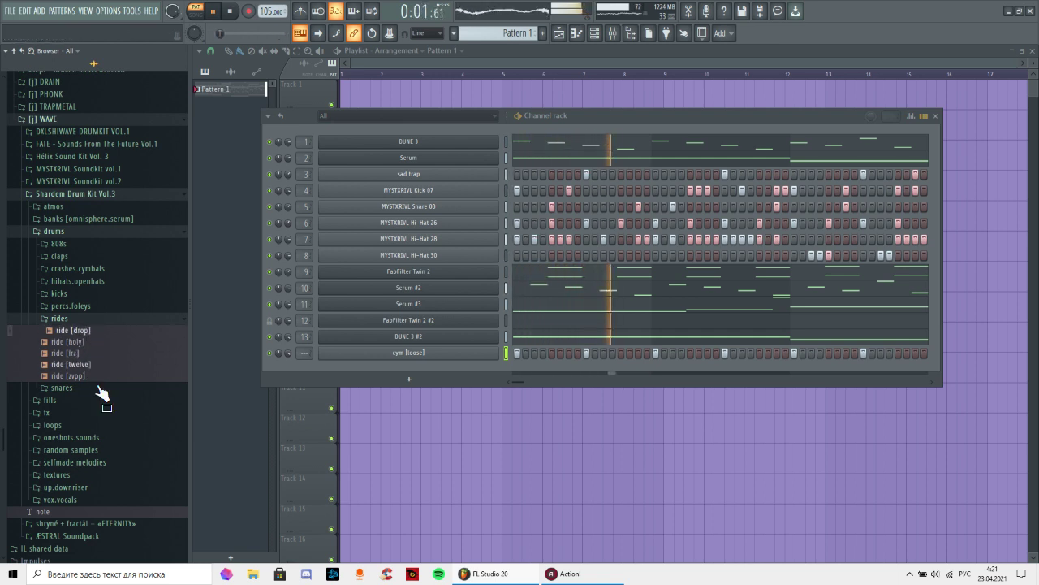
left_click_drag(101, 394, 411, 367)
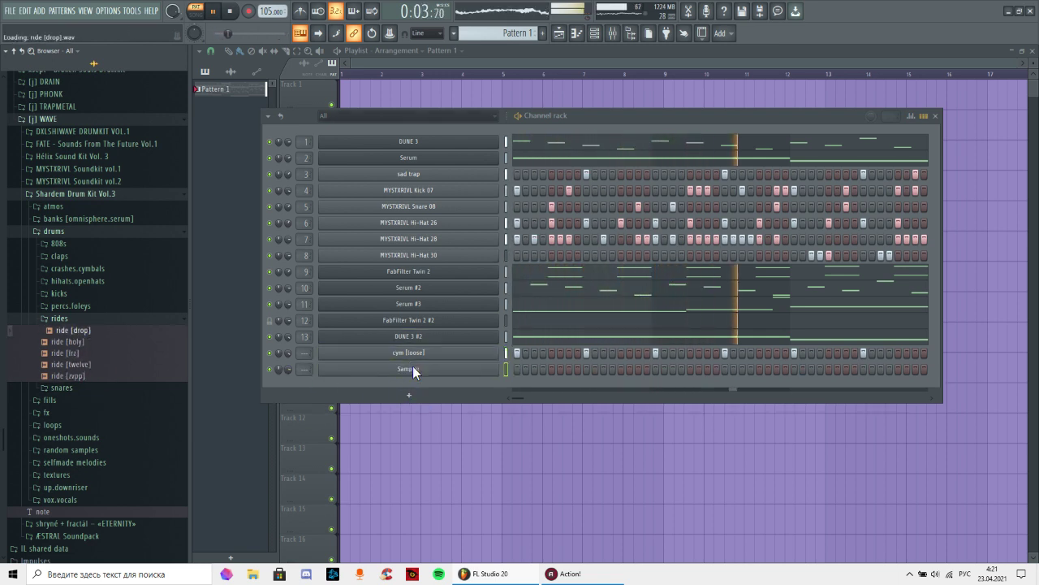
right_click(413, 367)
left_click(520, 370)
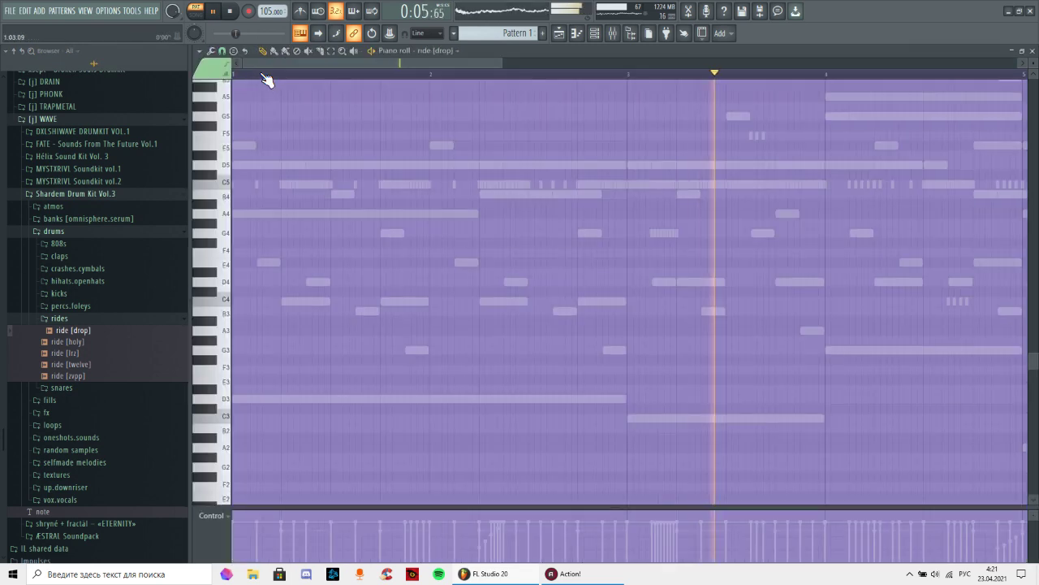
scroll(455, 219, "up", 3)
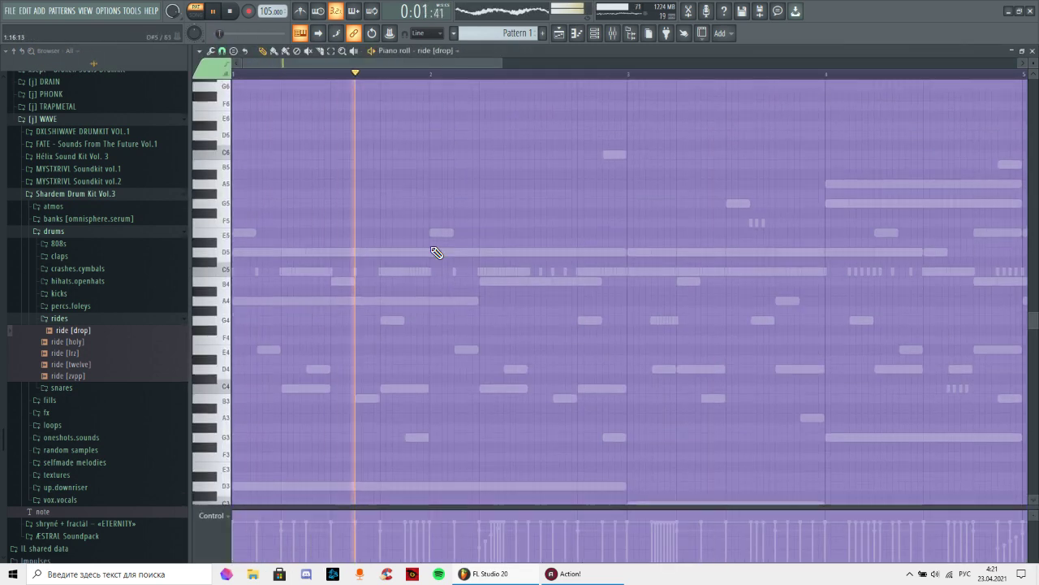
- Draw four short ride [drop] hits on C5 in the last quarter of bar 2 and play them back
left_click(591, 275)
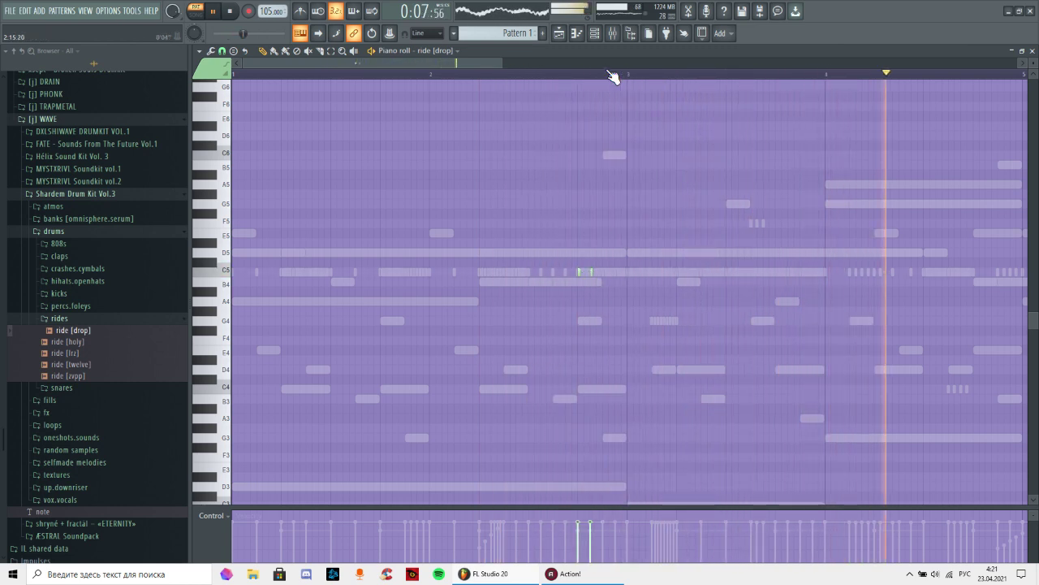
left_click(603, 273)
left_click(616, 274)
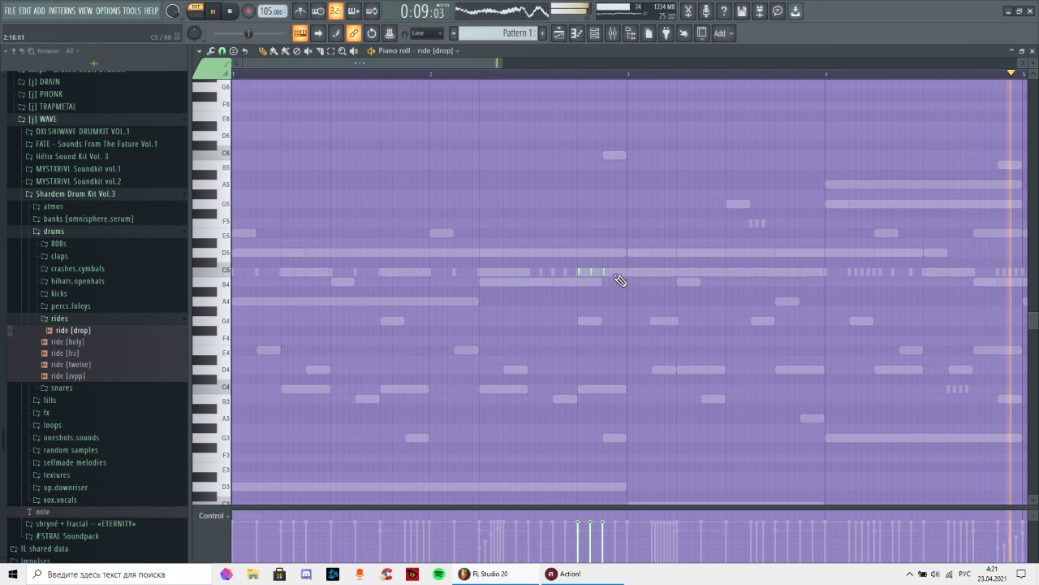
left_click(558, 75)
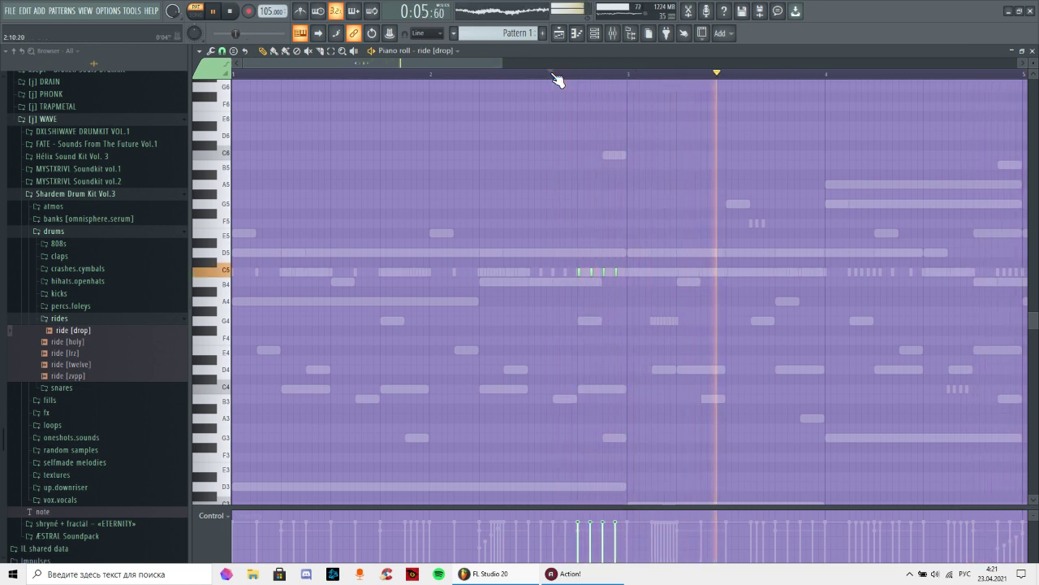
scroll(558, 77, "up", 1)
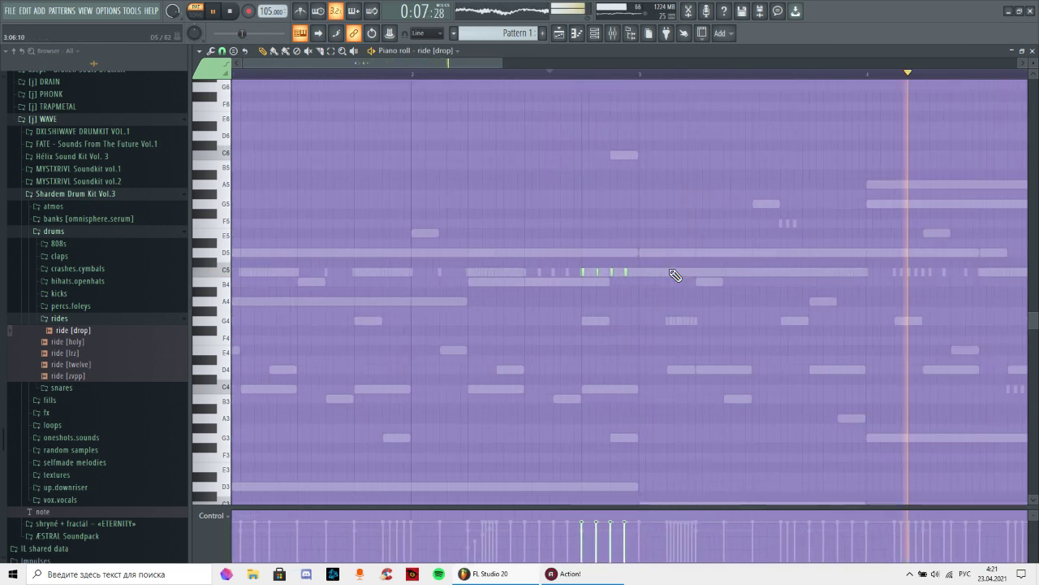
- Delete the ride [drop] channel from the channel rack
left_click(595, 32)
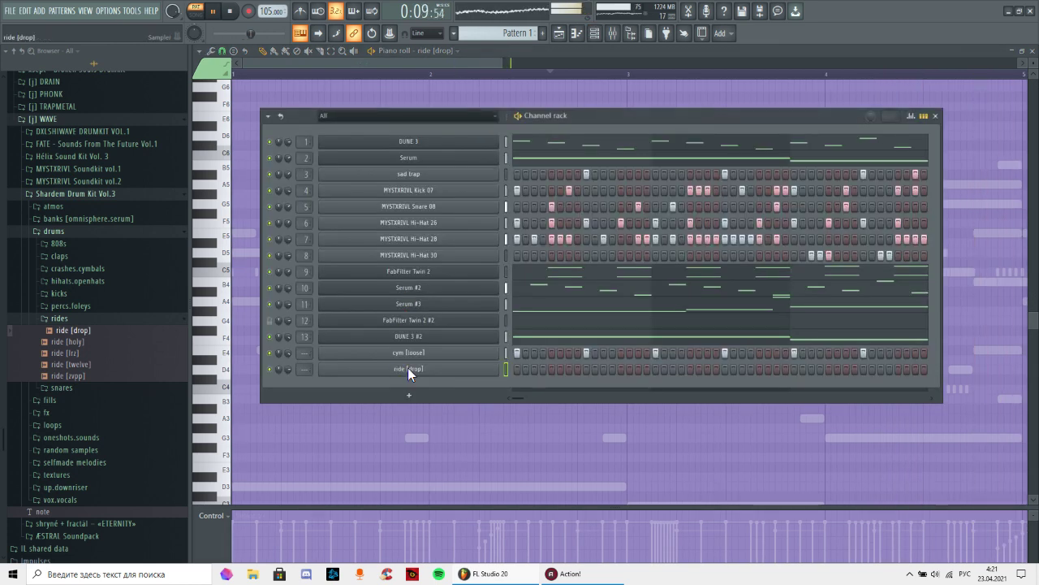
right_click(407, 367)
left_click(515, 484)
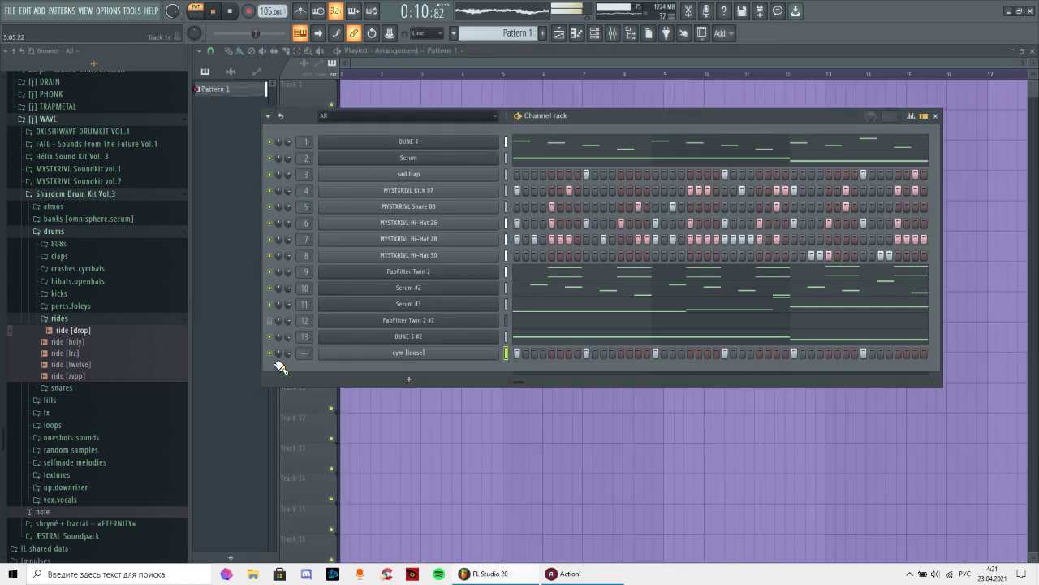
- Audition foley (ratterr) and perc [spoon clack] in the kit's percs.foleys folder
left_click(101, 306)
left_click(105, 400)
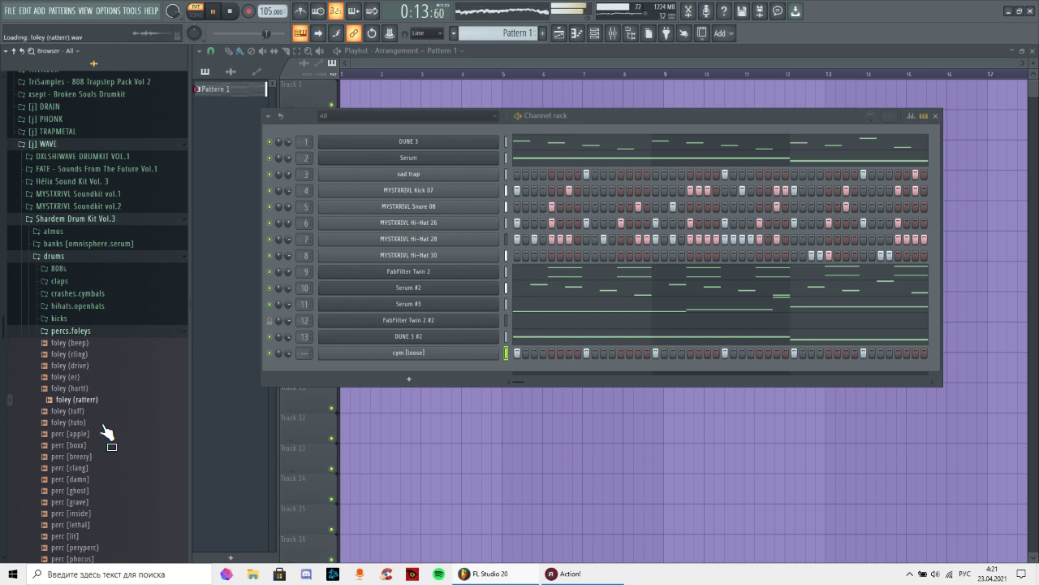
scroll(104, 429, "down", 6)
left_click(107, 422)
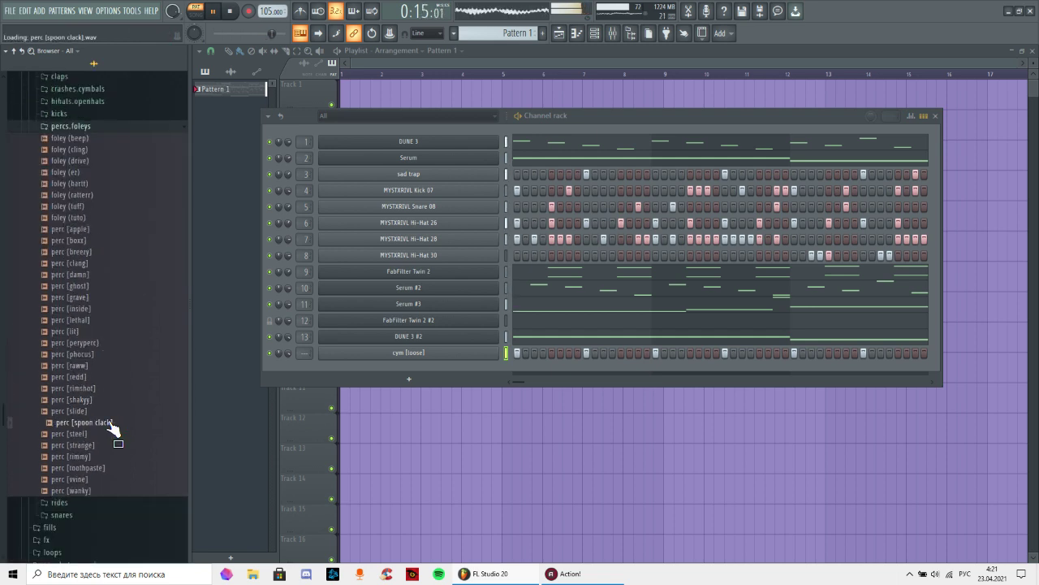
- Stop playback, close the channel rack and split Pattern 1 by channel in the playlist
left_click(230, 11)
left_click(935, 116)
right_click(235, 90)
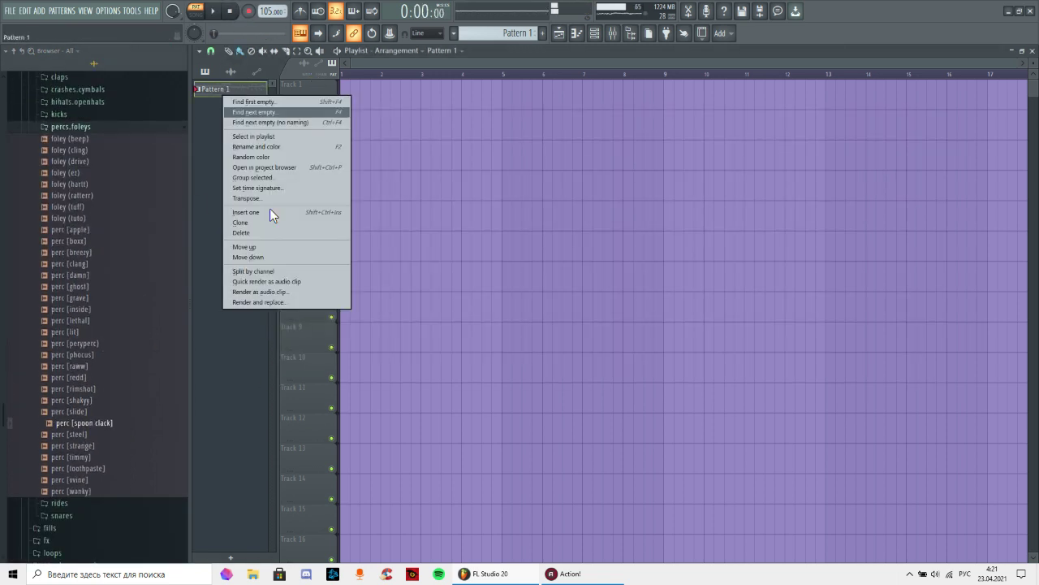
left_click(256, 271)
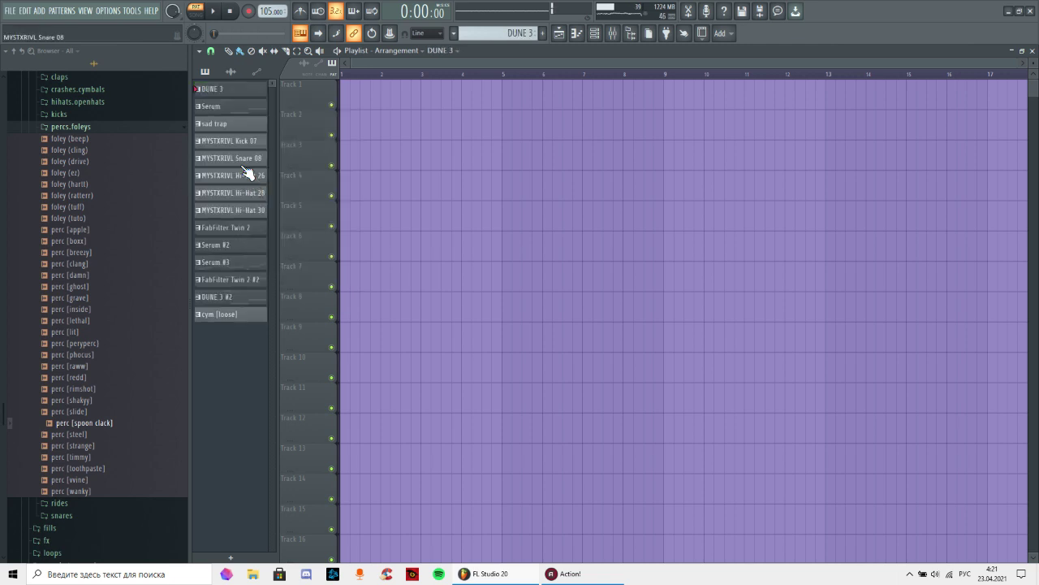
- Quick-render the DUNE 3, Serum and FabFilter Twin 2 patterns as audio clips
right_click(216, 86)
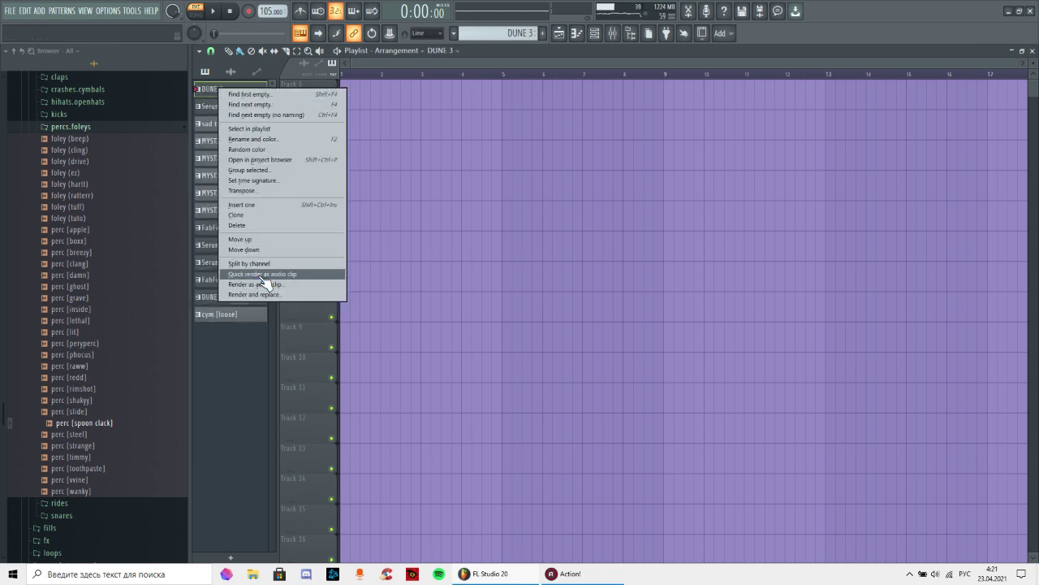
left_click(265, 275)
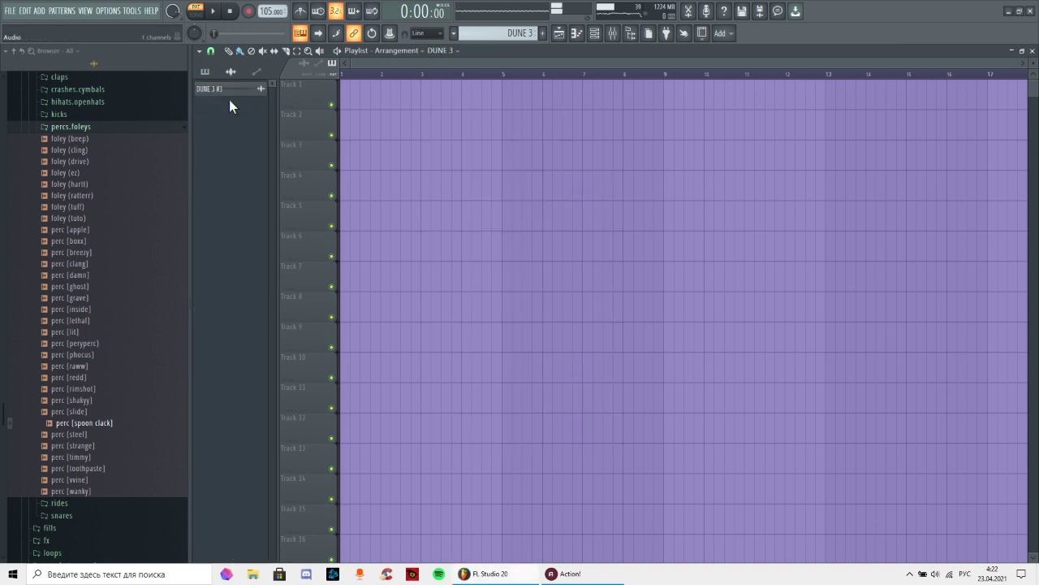
right_click(213, 105)
left_click(279, 285)
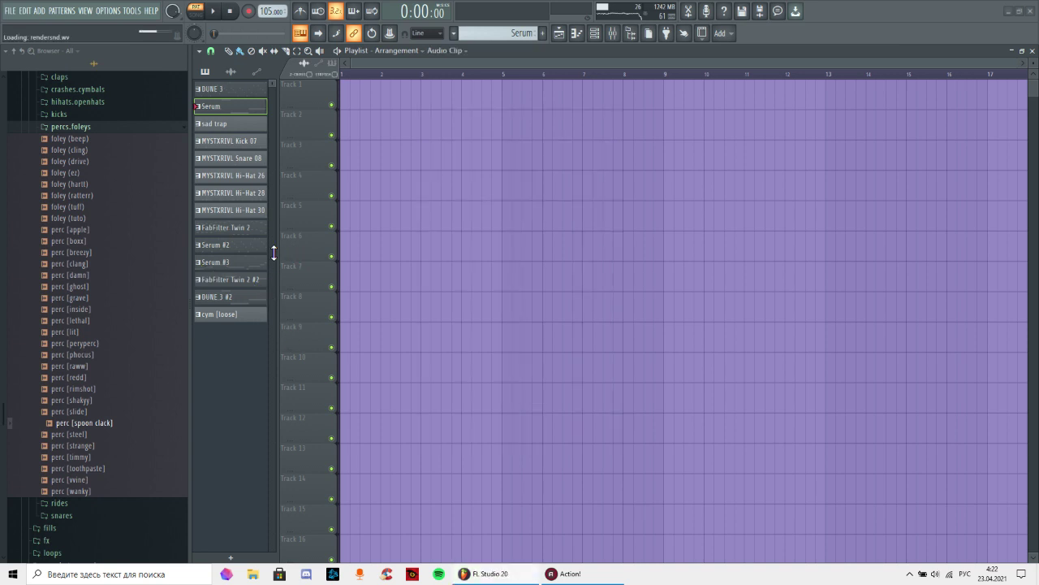
right_click(232, 228)
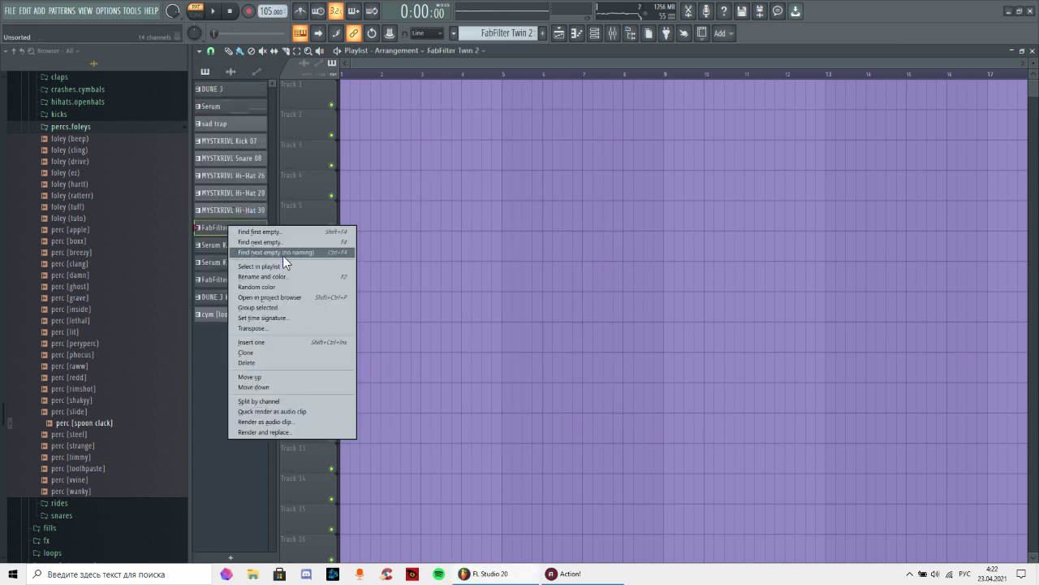
left_click(265, 412)
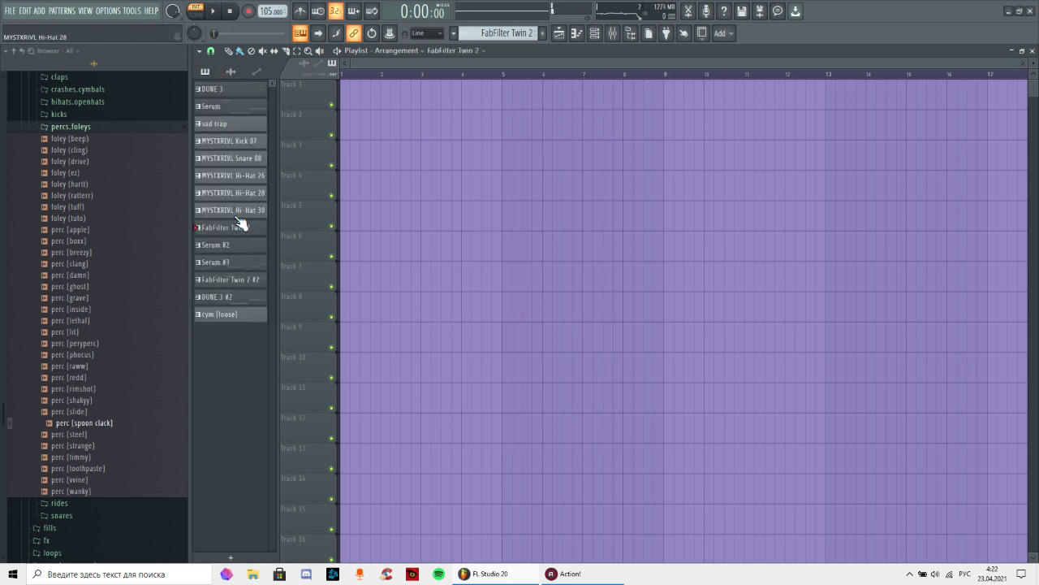
- Quick-render the Serum #2 and Serum #3 patterns as audio clips
right_click(233, 245)
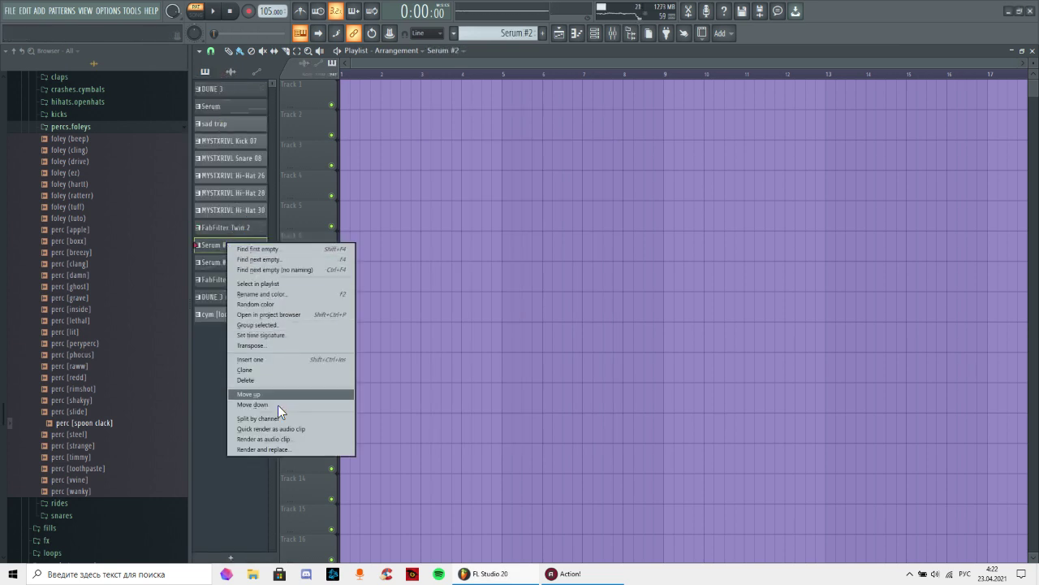
left_click(341, 431)
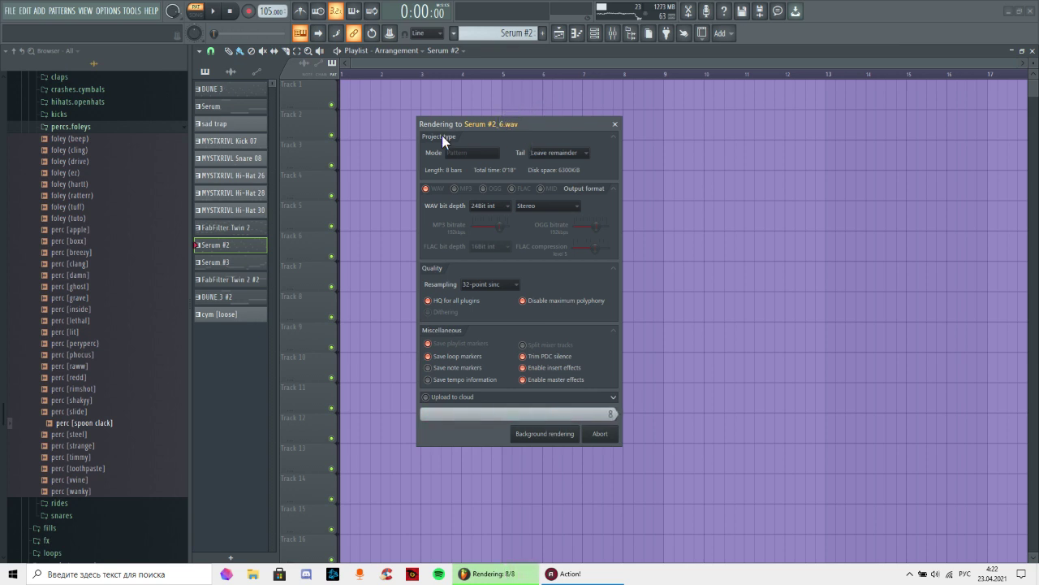
left_click(213, 72)
left_click(209, 71)
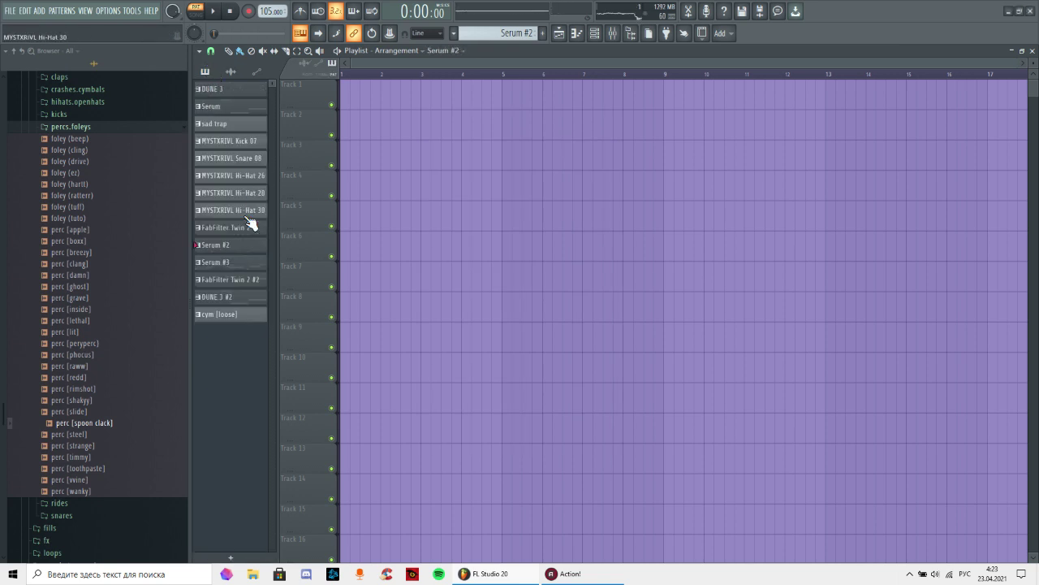
right_click(224, 262)
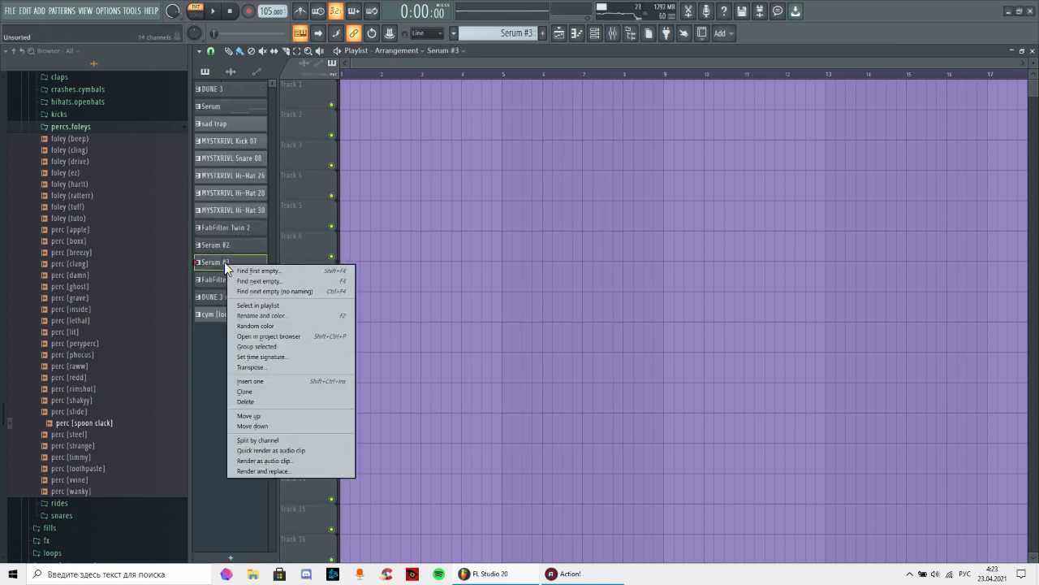
left_click(267, 449)
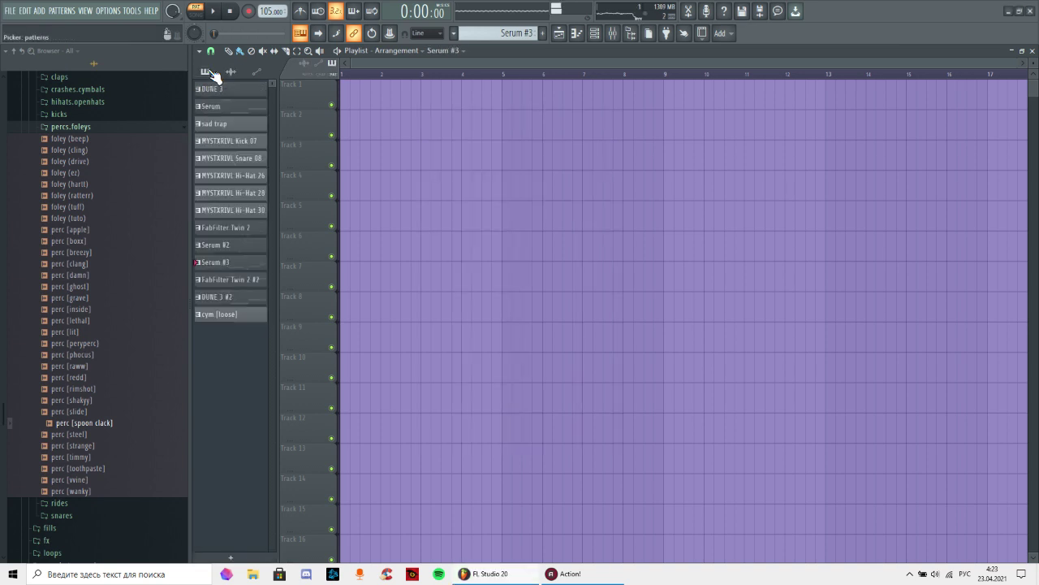
- Quick-render the FabFilter Twin 2 #2 pattern as an audio clip, checking the recording in Action! meanwhile
right_click(255, 282)
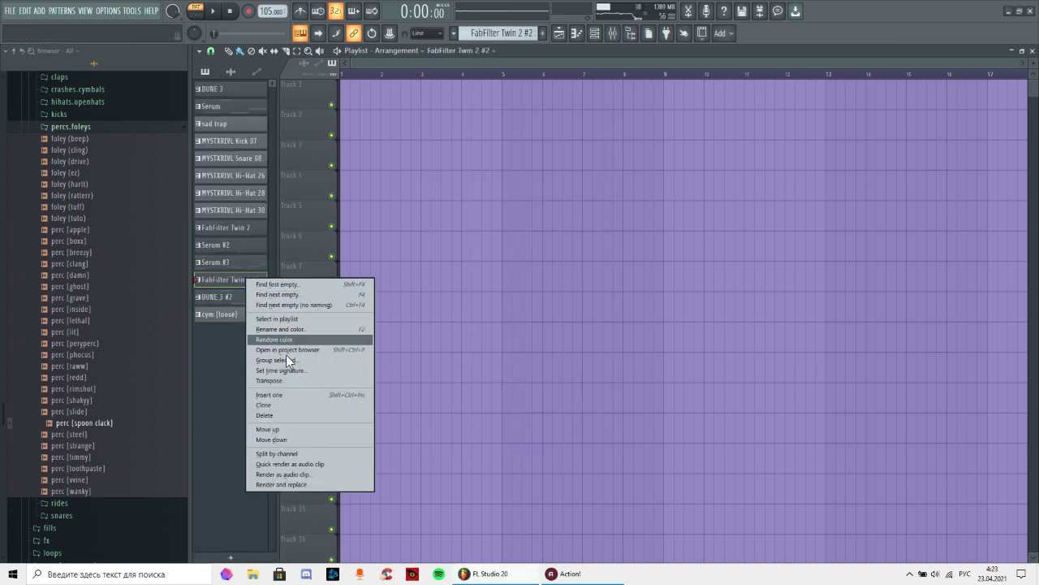
left_click(313, 464)
left_click(566, 573)
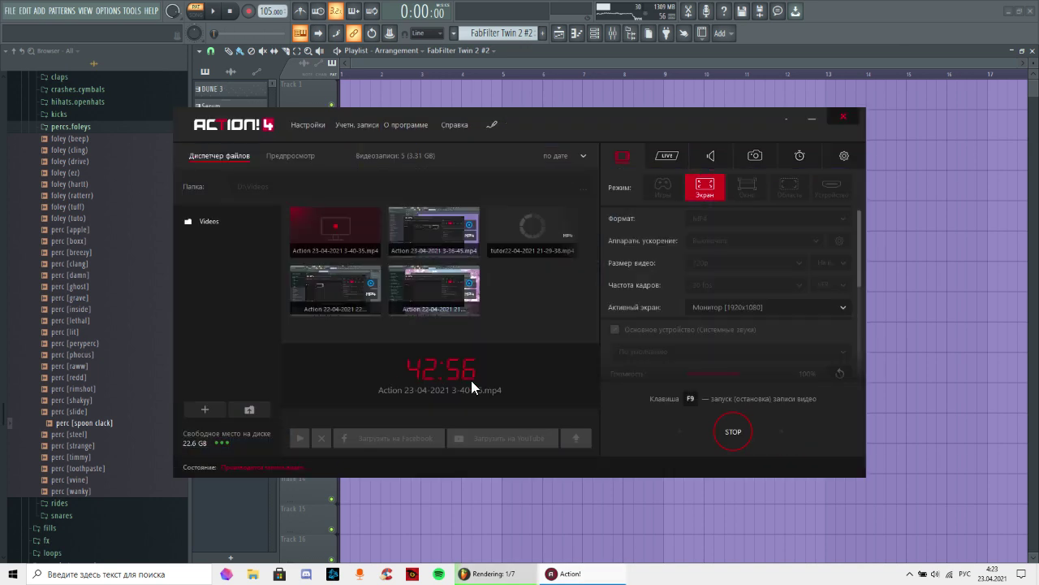
left_click(680, 52)
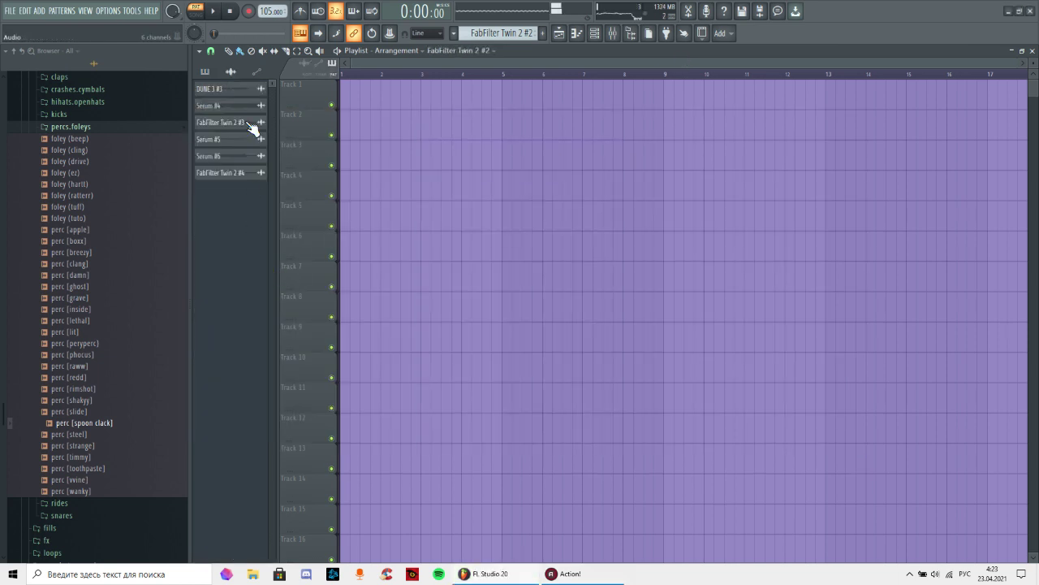
- Quick-render the DUNE 3 #2 pattern as an audio clip
right_click(232, 300)
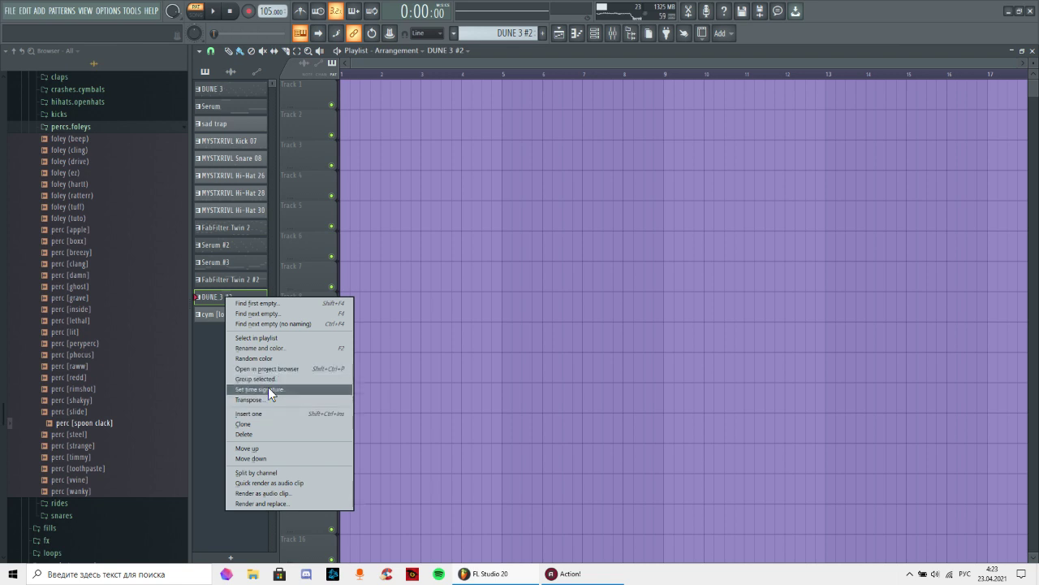
left_click(276, 482)
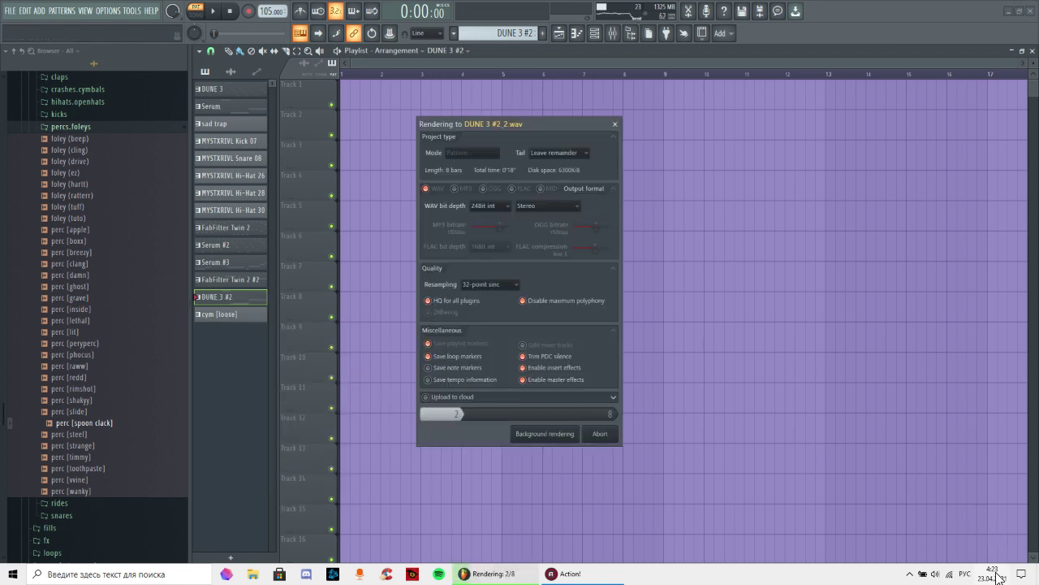
key("super+alt+d")
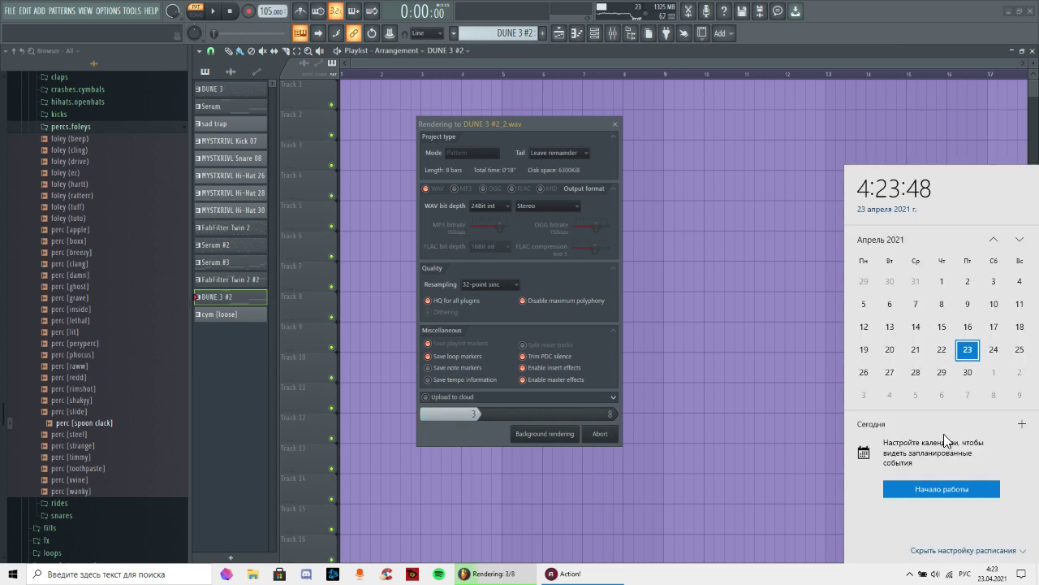
left_click(744, 214)
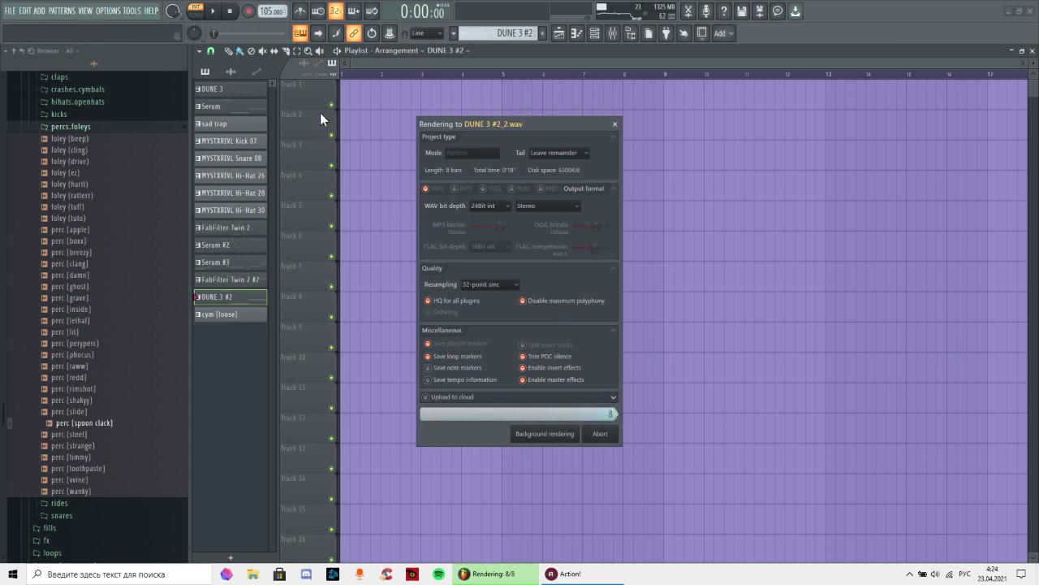
- Place all seven rendered audio clips at bar 1 of the playlist on Tracks 1 to 7 and deselect them
left_click(231, 72)
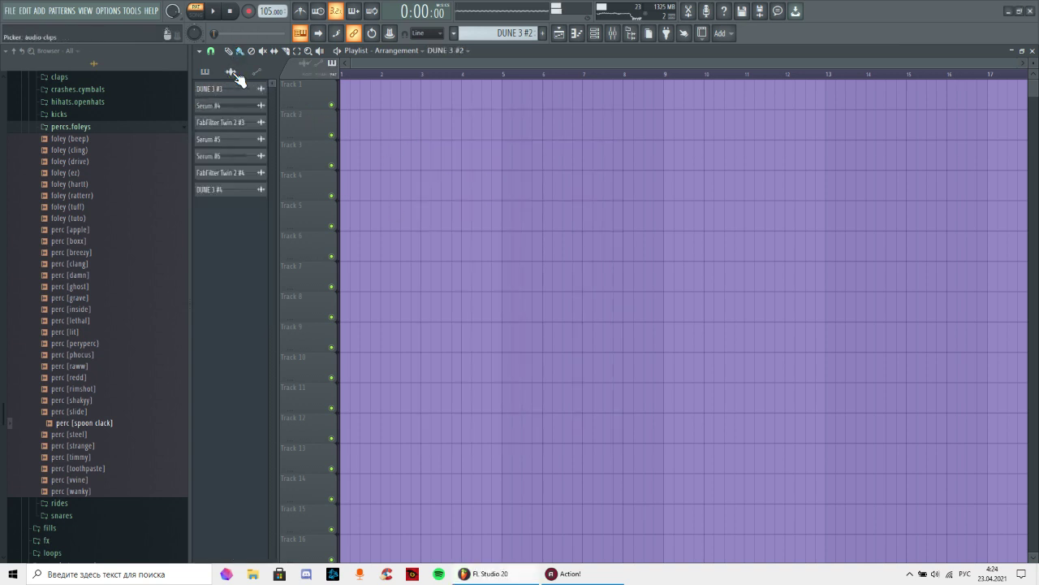
left_click(230, 91, "ctrl")
left_click(224, 106, "ctrl")
left_click(225, 124, "ctrl")
left_click(223, 141, "ctrl")
left_click(224, 157, "ctrl")
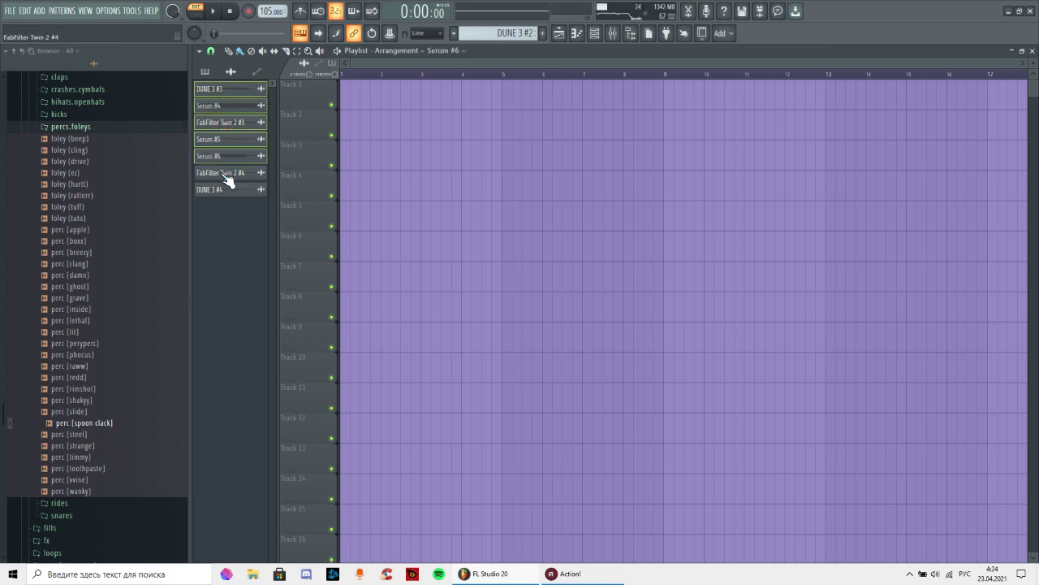
left_click_drag(227, 181, 344, 107)
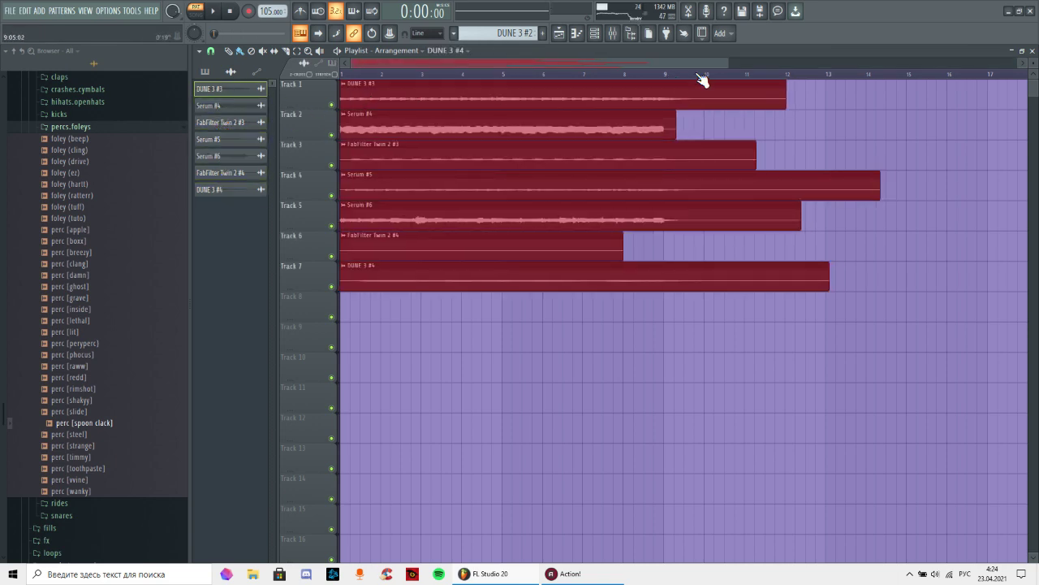
scroll(687, 117, "up", 3)
left_click(686, 129)
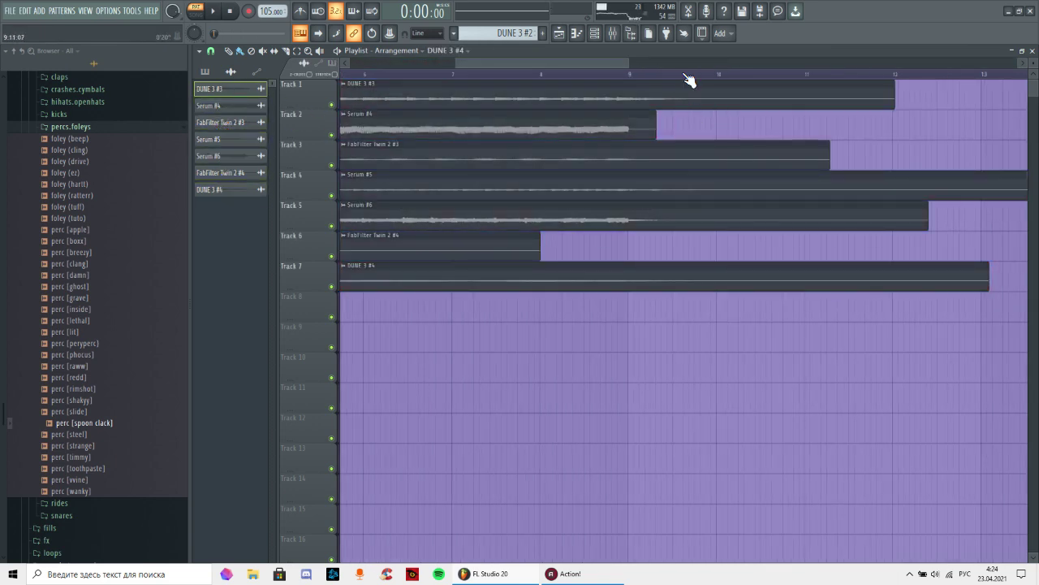
- Delete the silent FabFilter Twin 2 #4 audio clip from the project
scroll(687, 82, "down", 5)
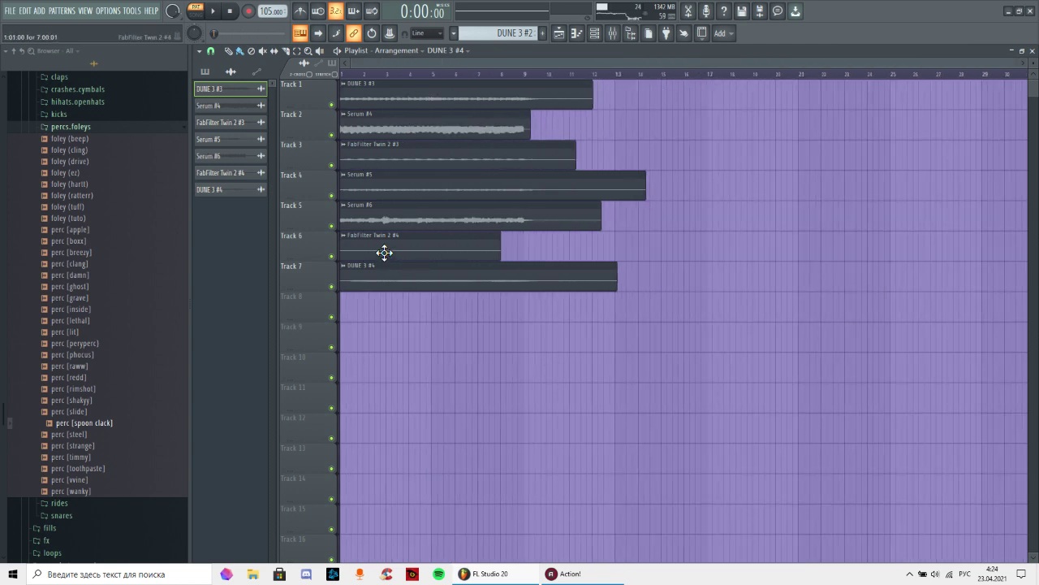
right_click(235, 172)
left_click(253, 292)
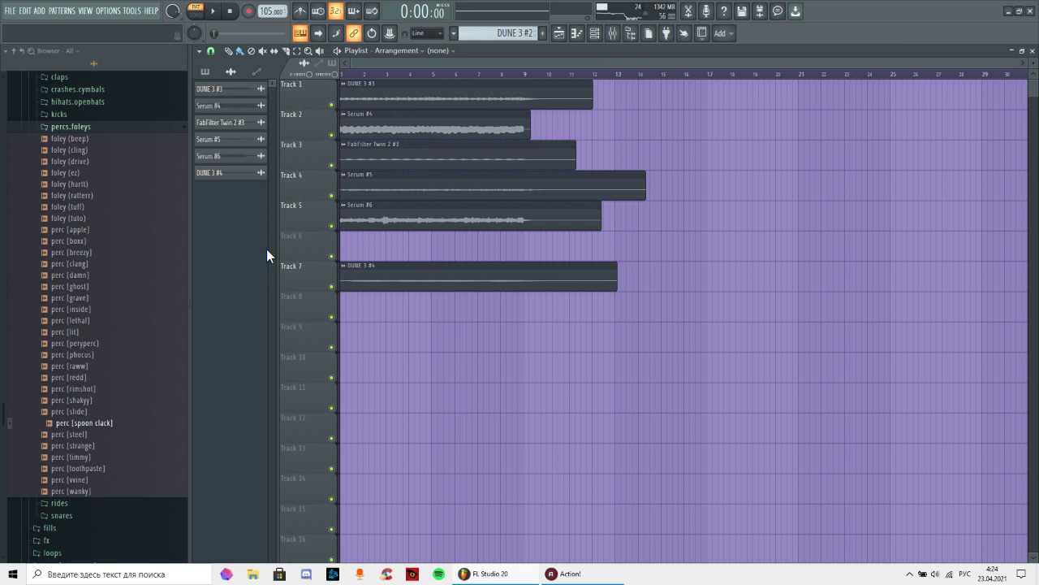
- Show the pattern list and open the channel rack with all channel groups displayed
left_click(207, 70)
left_click(595, 33)
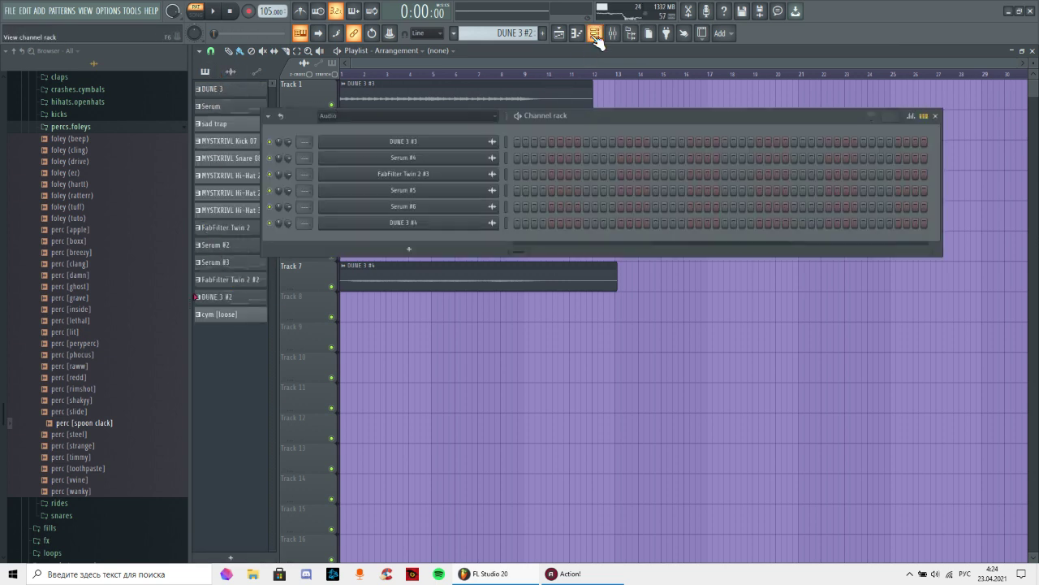
scroll(403, 126, "up", 1)
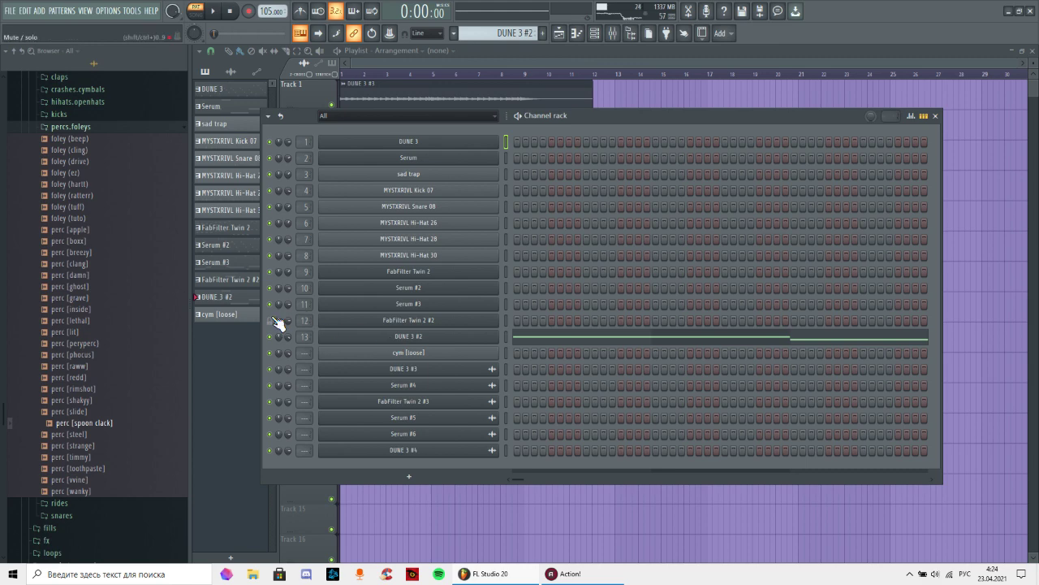
- Slice the six audio clips at bar 9 in the playlist and delete the pieces after the cut
key("F6")
left_click_drag(430, 289, 429, 258)
scroll(550, 76, "up", 4)
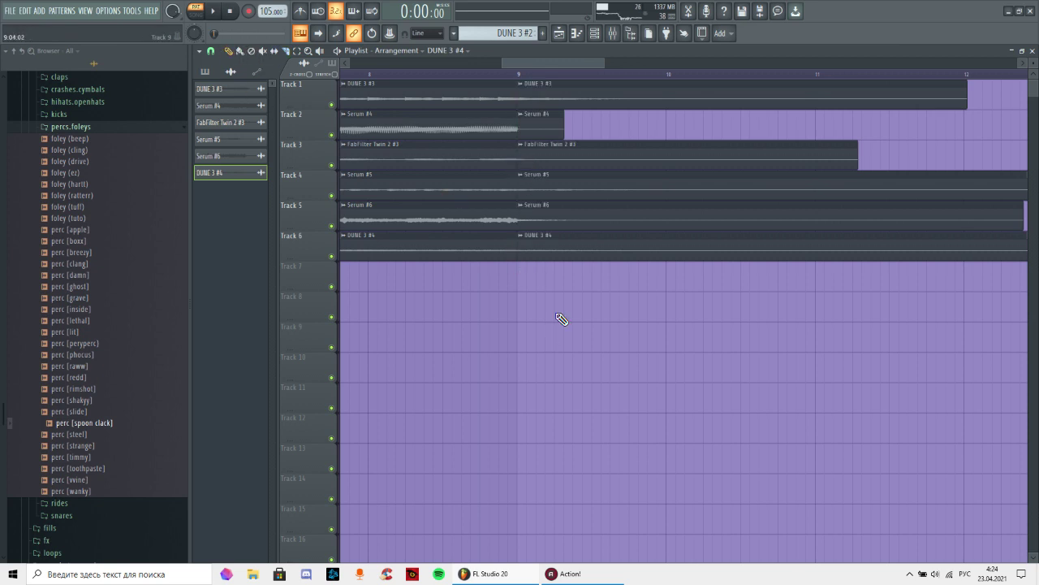
right_click(559, 243)
right_click(557, 213)
right_click(555, 183)
right_click(553, 152)
right_click(550, 122)
right_click(547, 91)
scroll(544, 82, "down", 4)
- Play the arrangement in song mode and filter the channel rack to the Audio group
key("space")
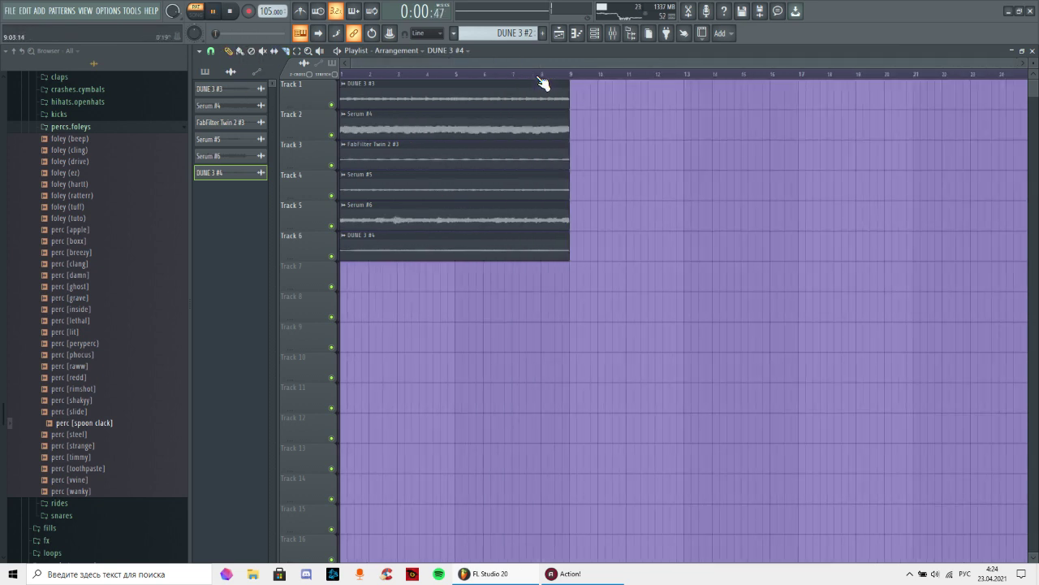
left_click(197, 14)
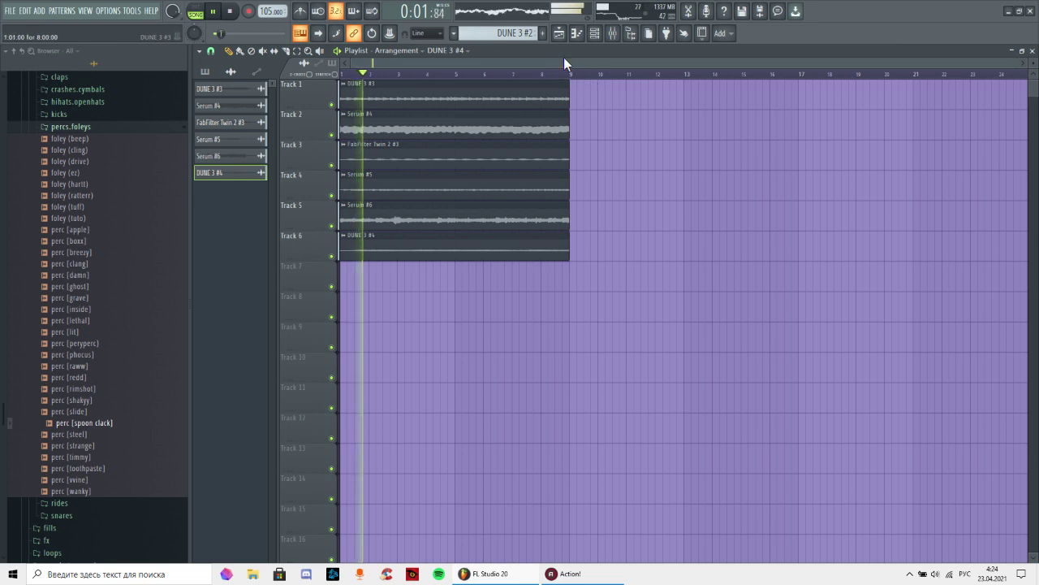
left_click(593, 33)
scroll(414, 122, "down", 1)
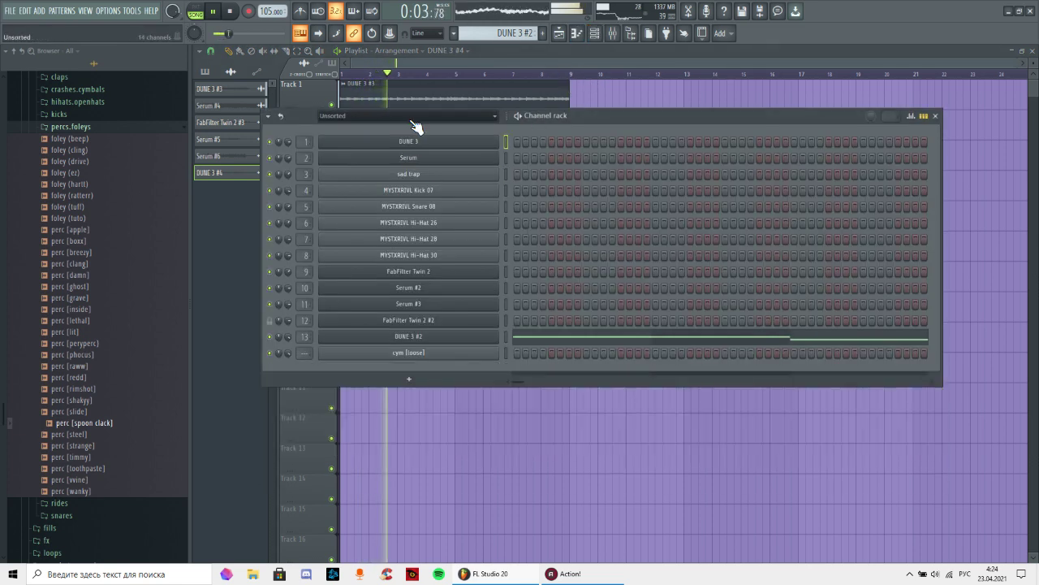
scroll(476, 116, "down", 1)
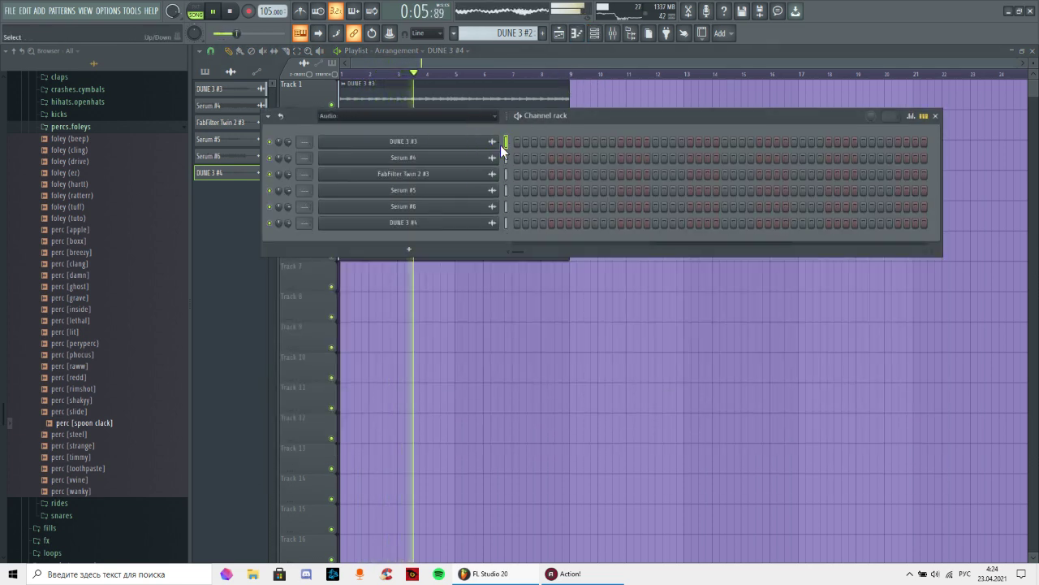
- Colour mixer tracks 14 to 19, the rendered audio clips, with the previously used light purple
key("F9")
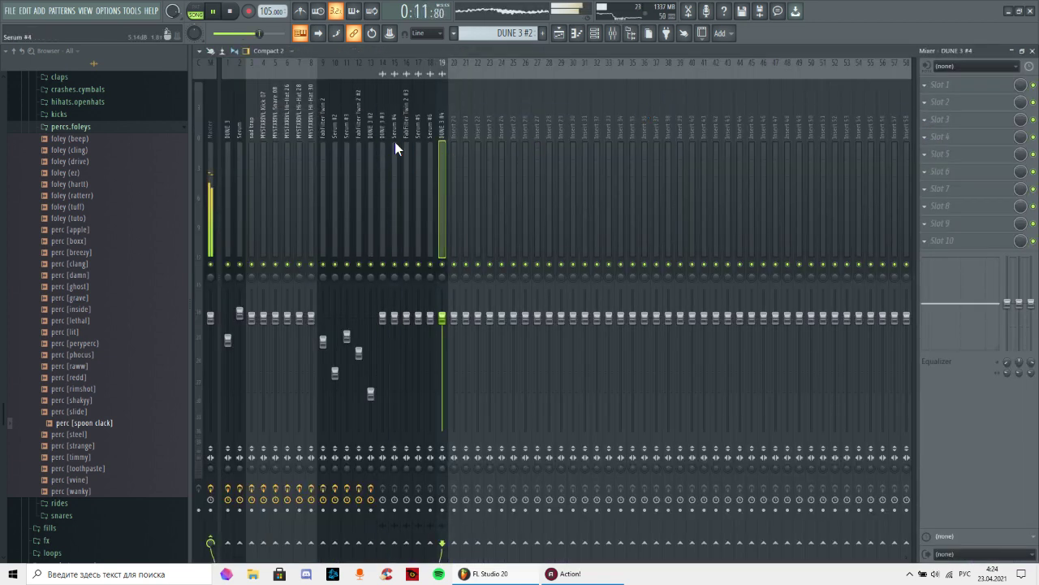
left_click_drag(395, 141, 441, 138)
right_click(440, 137)
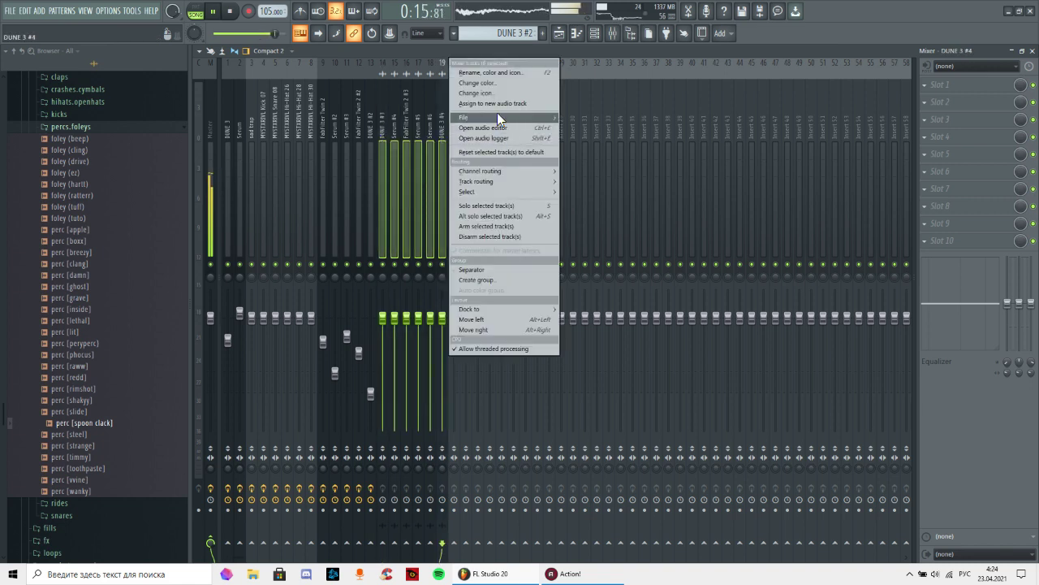
left_click(536, 83)
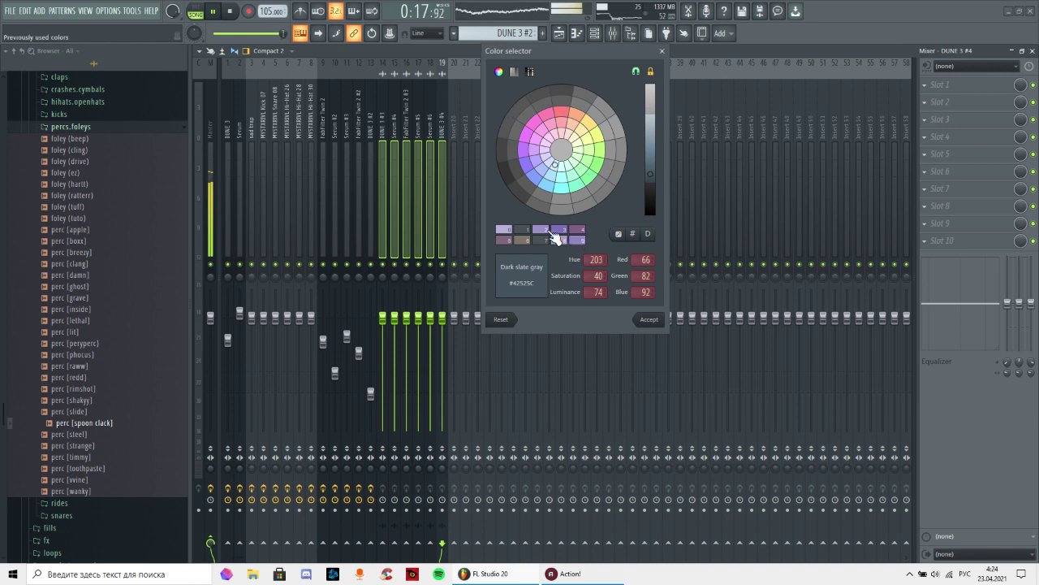
left_click(507, 231)
left_click(649, 320)
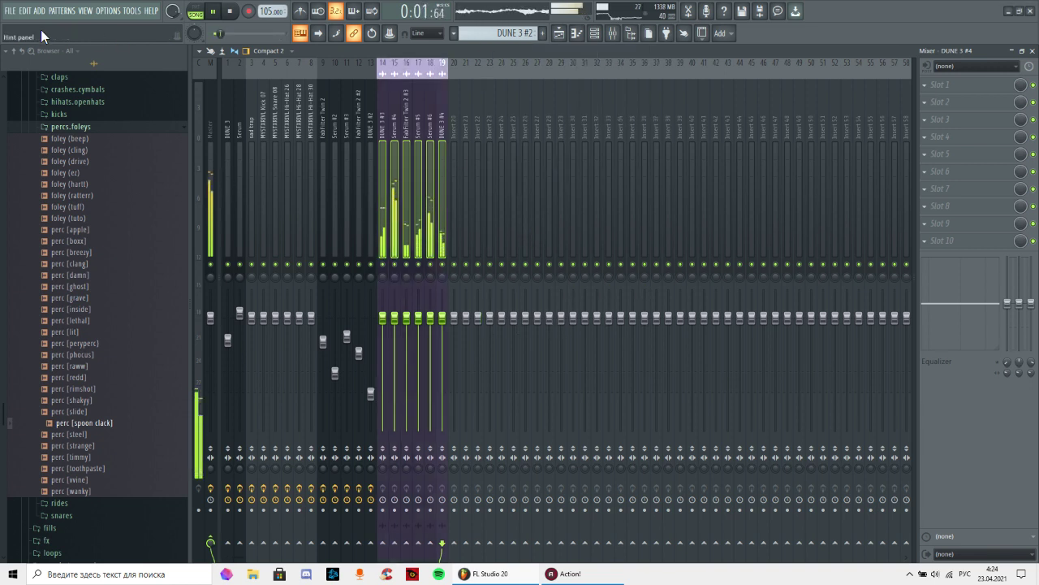
- Save the project in the Downloads folder as "ввввввввввв" and close the mixer
left_click(10, 11)
key("Return")
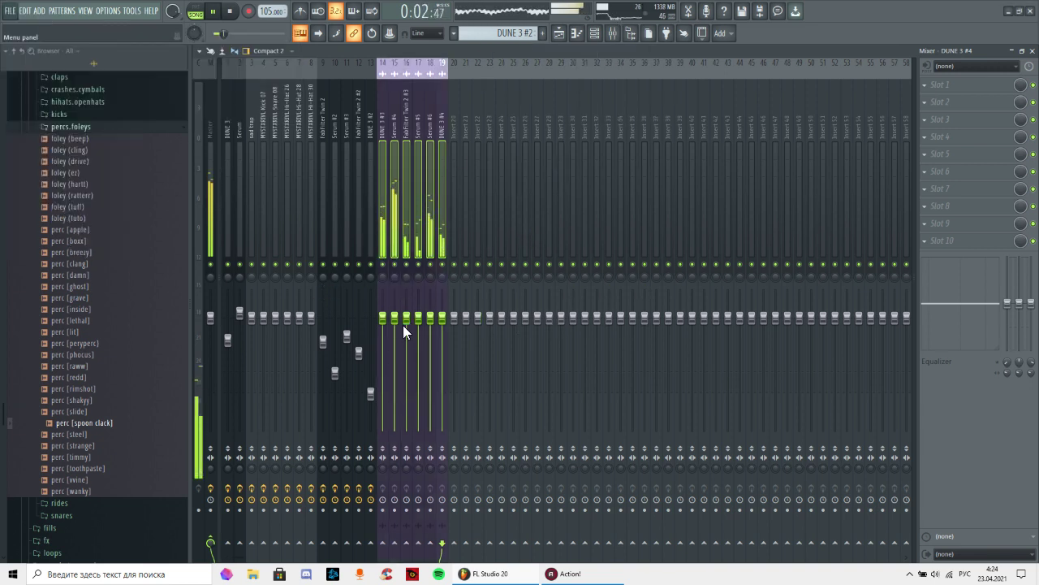
type("ввввввввввв")
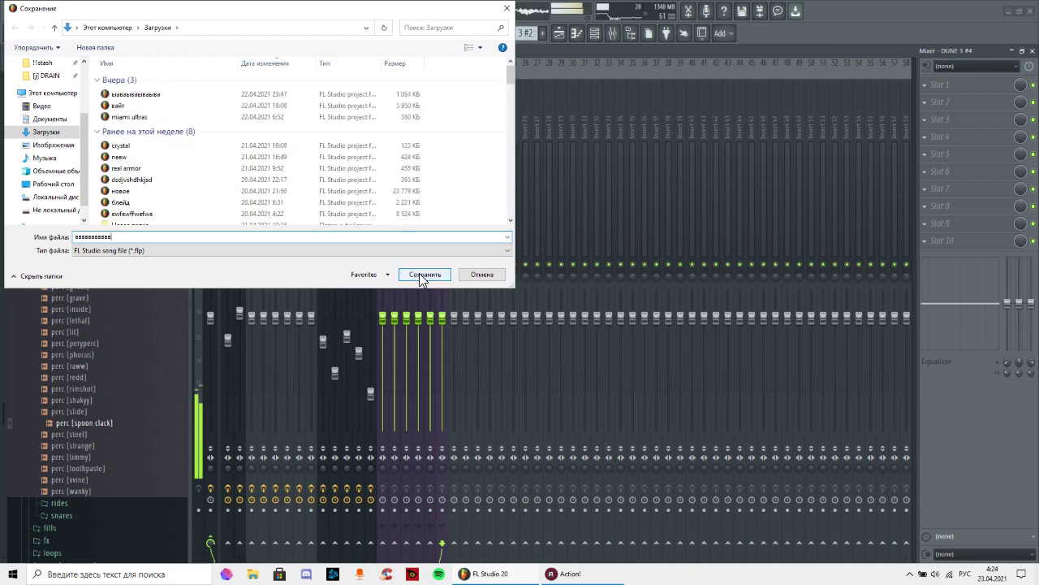
left_click(421, 276)
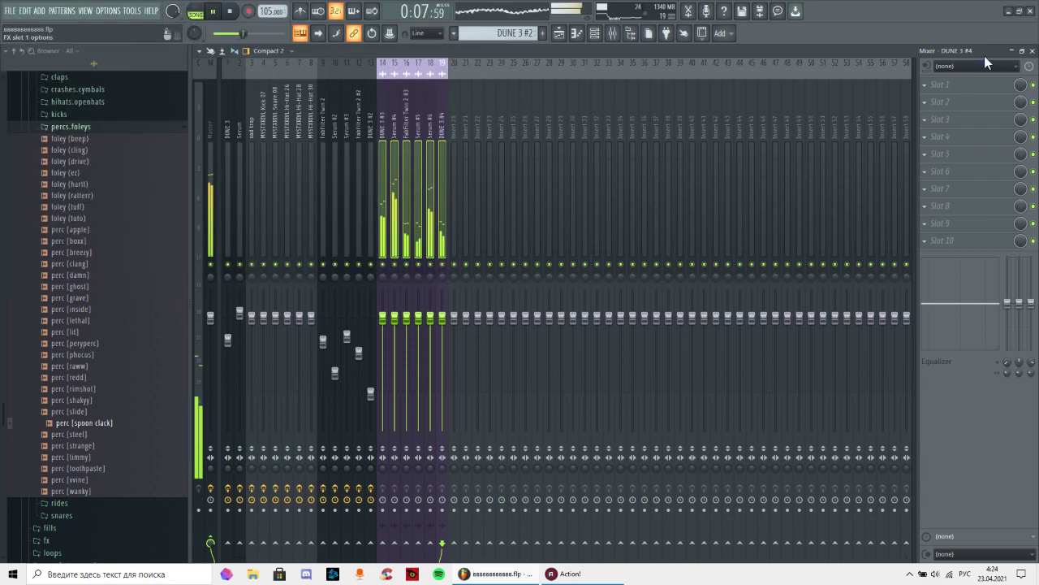
left_click(1033, 51)
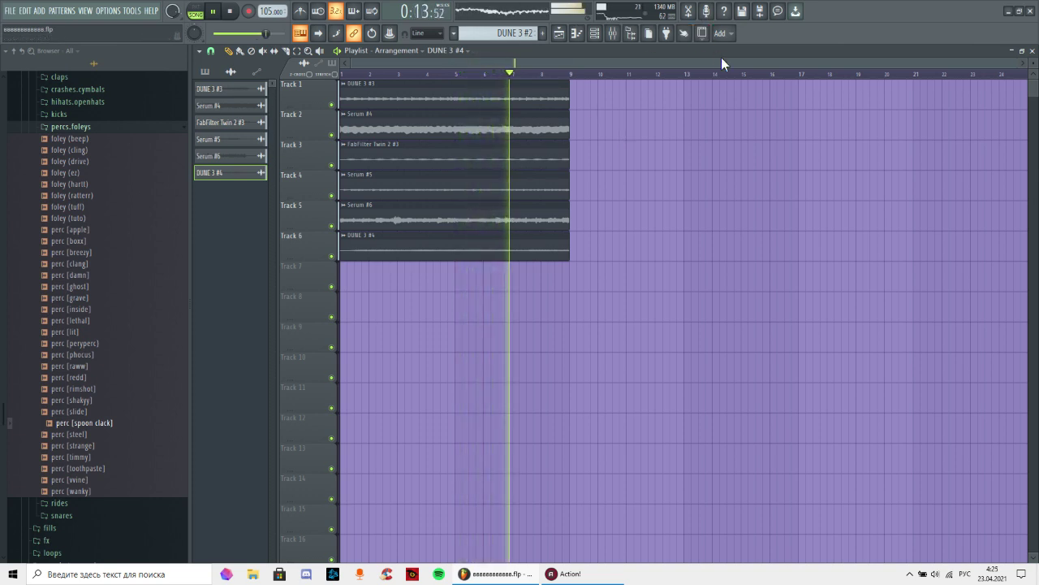
- Set a bleeding declicking mode for the DUNE 3 #3, Serum #4 and FabFilter Twin 2 #3 audio clips
left_click(243, 90)
left_click(325, 236)
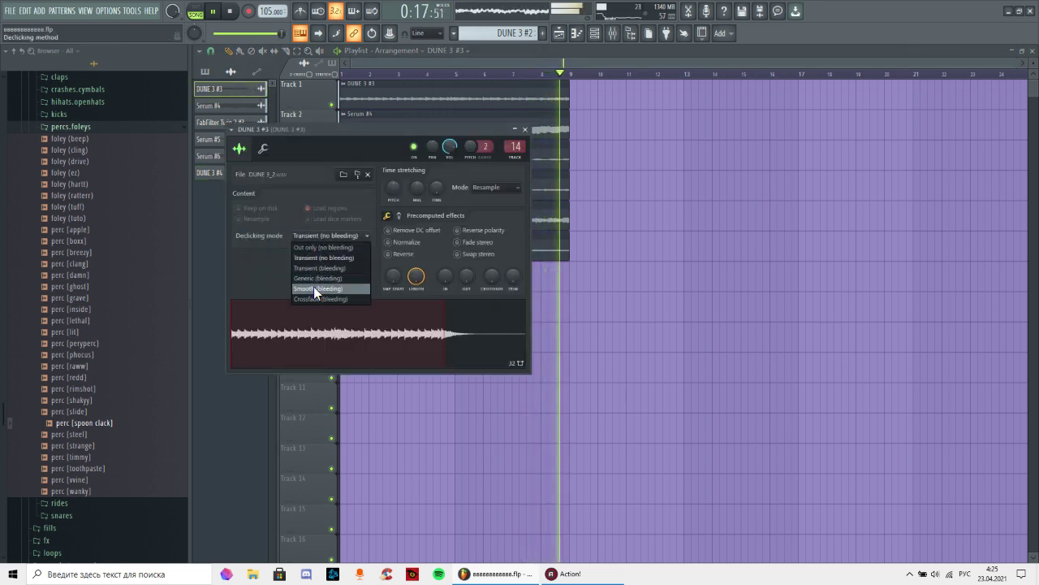
left_click(311, 283)
left_click(244, 106)
left_click(336, 250)
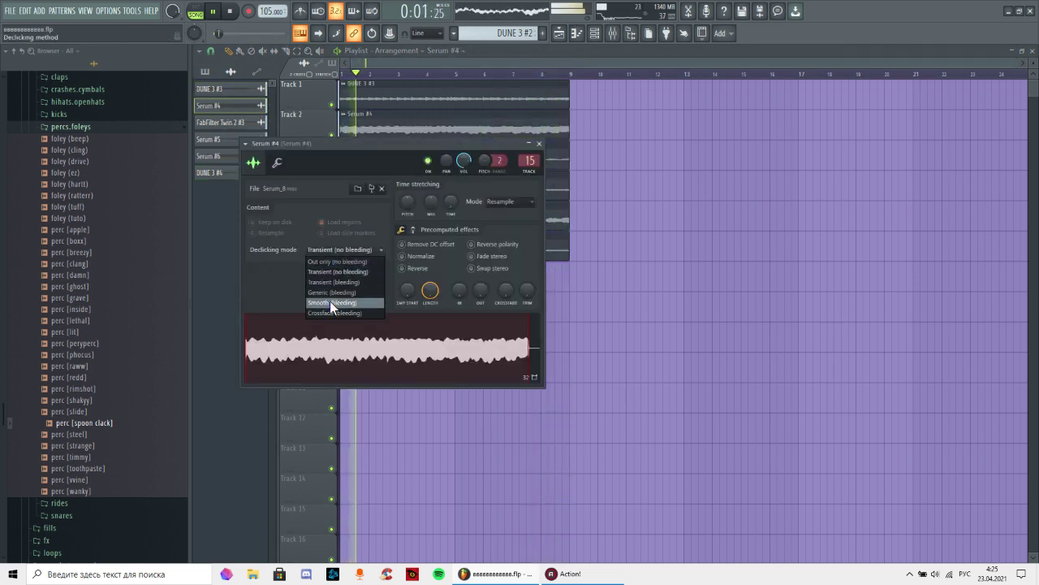
left_click(330, 299)
left_click(204, 123)
left_click(341, 264)
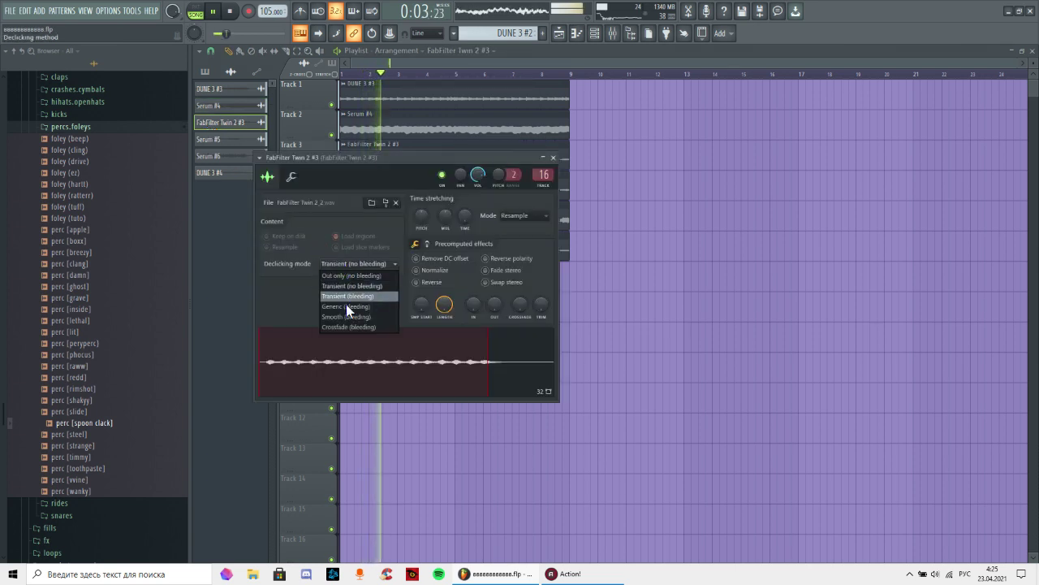
left_click(346, 304)
- Set a bleeding declicking mode for the Serum #5, Serum #6 and DUNE 3 #4 audio clips and close the sampler window
left_click(208, 139)
left_click(338, 278)
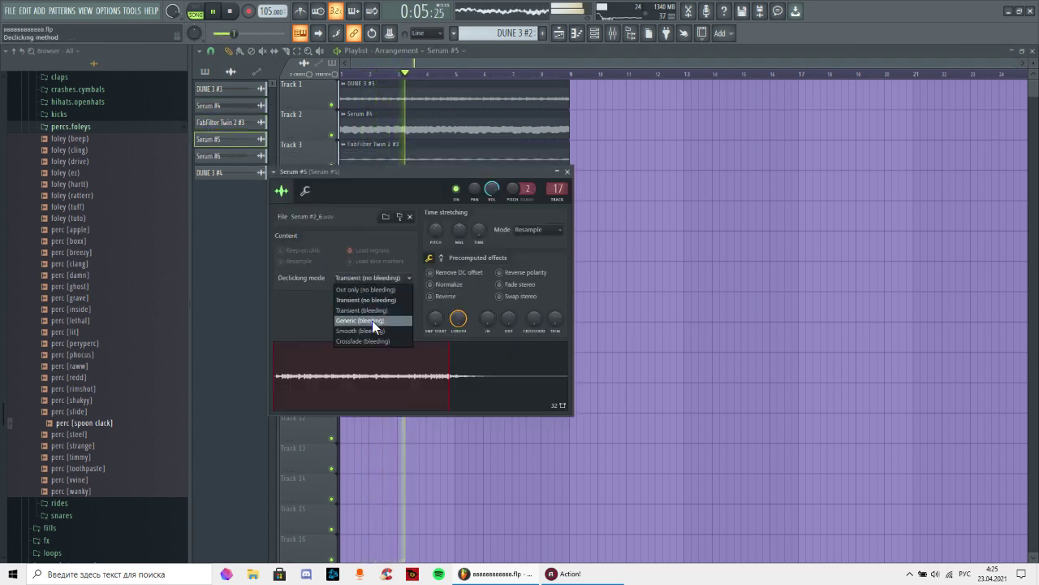
left_click(372, 320)
left_click(236, 156)
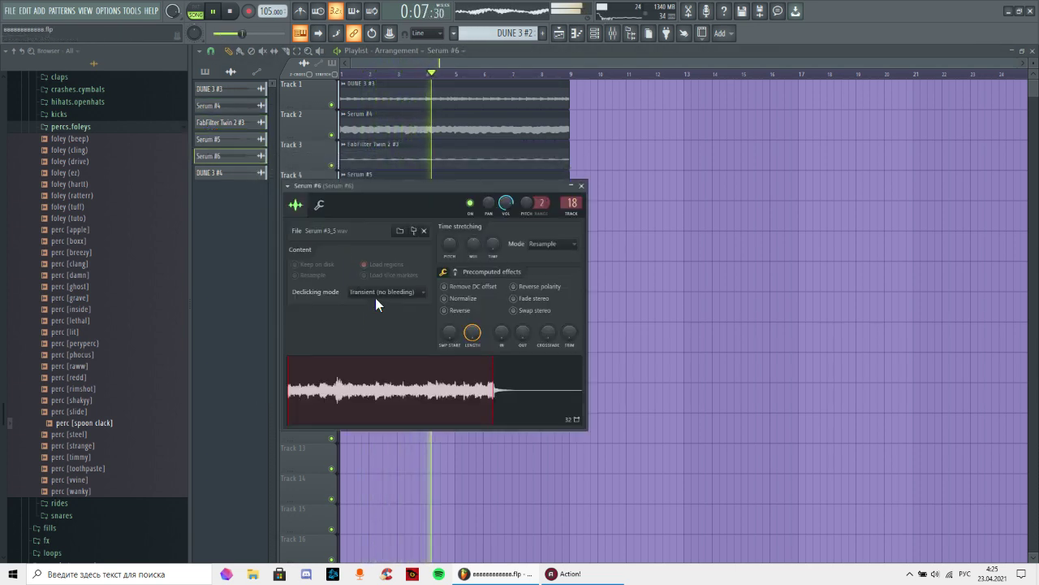
left_click(375, 294)
left_click(375, 344)
left_click(219, 172)
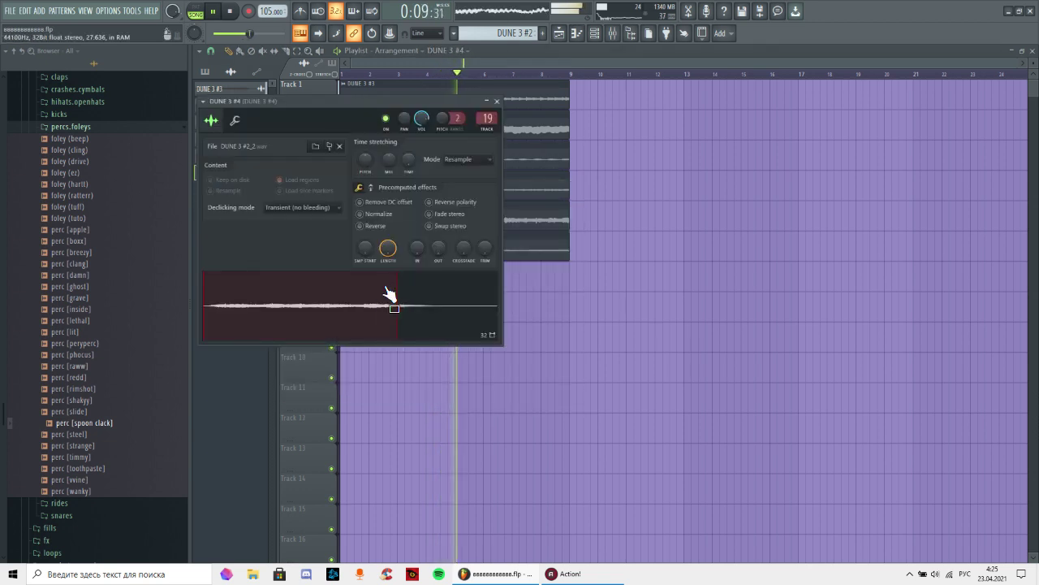
left_click(328, 209)
left_click(303, 258)
key("Escape")
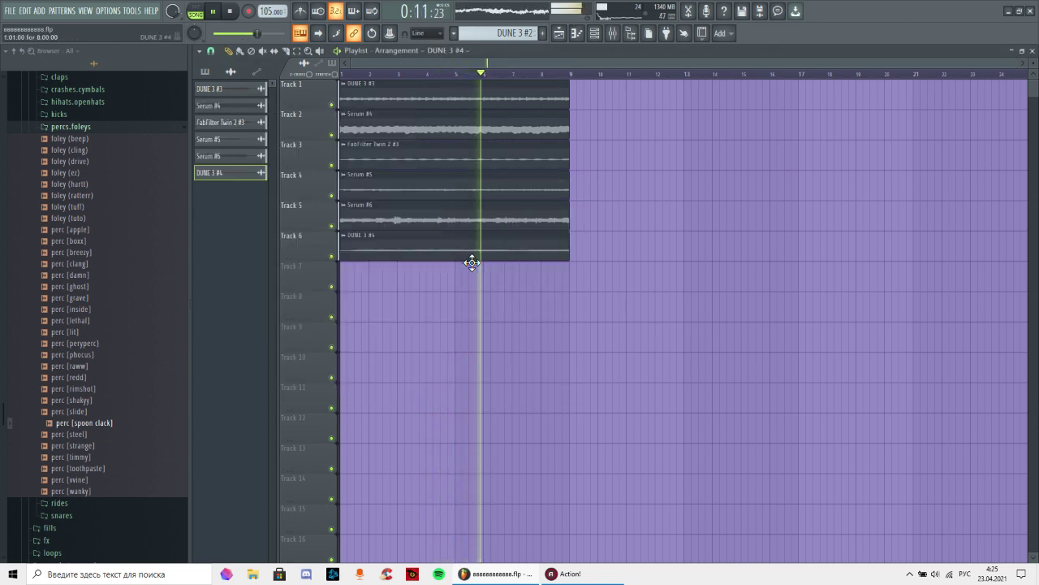
- Move the audio clips aside to bar 11, leaving only DUNE 3 #3 at bar 1 on Track 1
key("ctrl+a")
left_click_drag(389, 83, 357, 89)
left_click(519, 199)
right_click(519, 199)
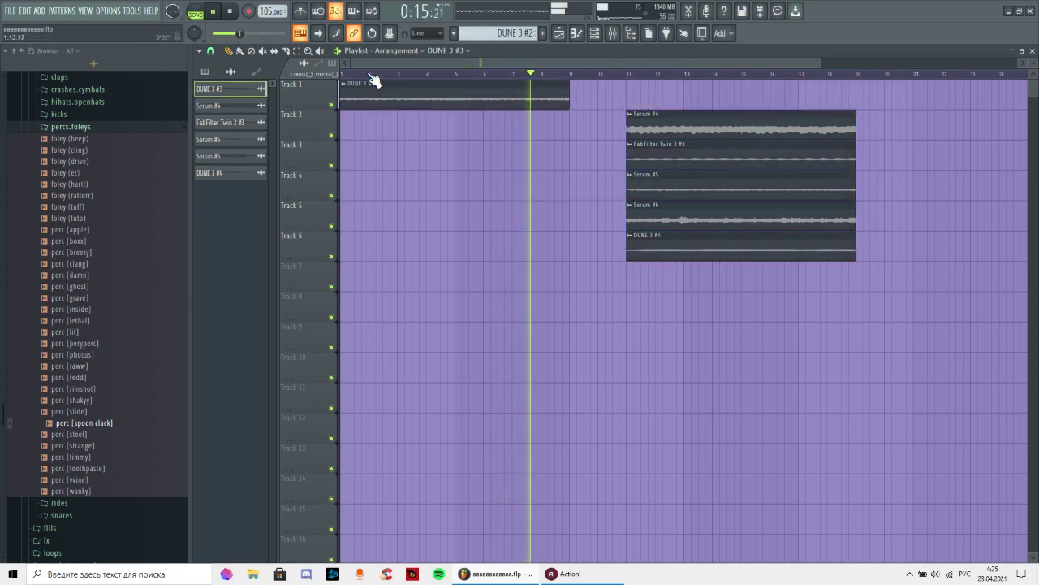
- Move Serum #5, FabFilter Twin 2 #3, Serum #6, DUNE 3 #4 and Serum #4 to bar 1 on Tracks 2 to 6, in that order
left_click_drag(674, 201, 371, 123)
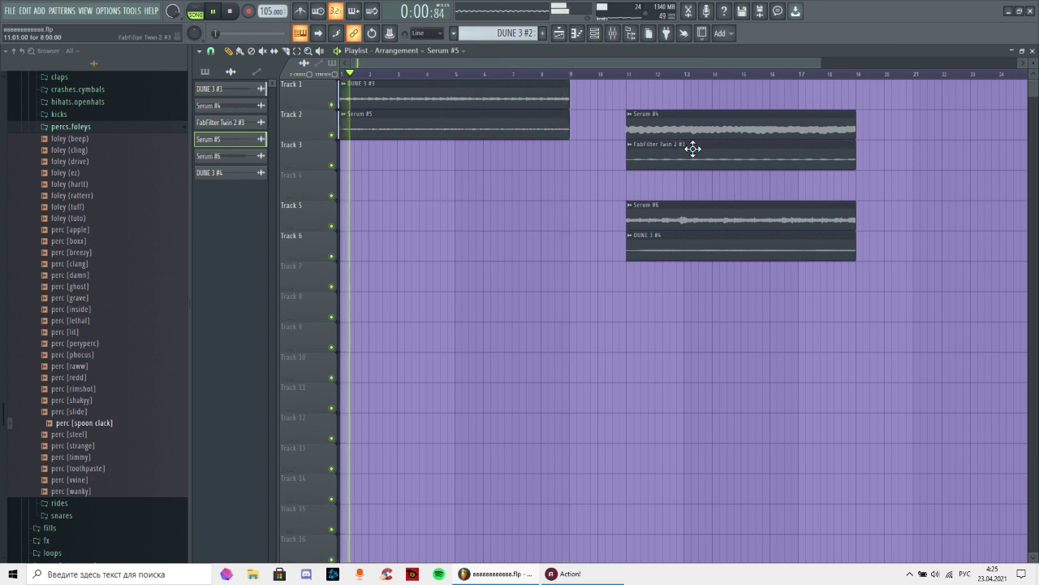
left_click_drag(687, 144, 385, 151)
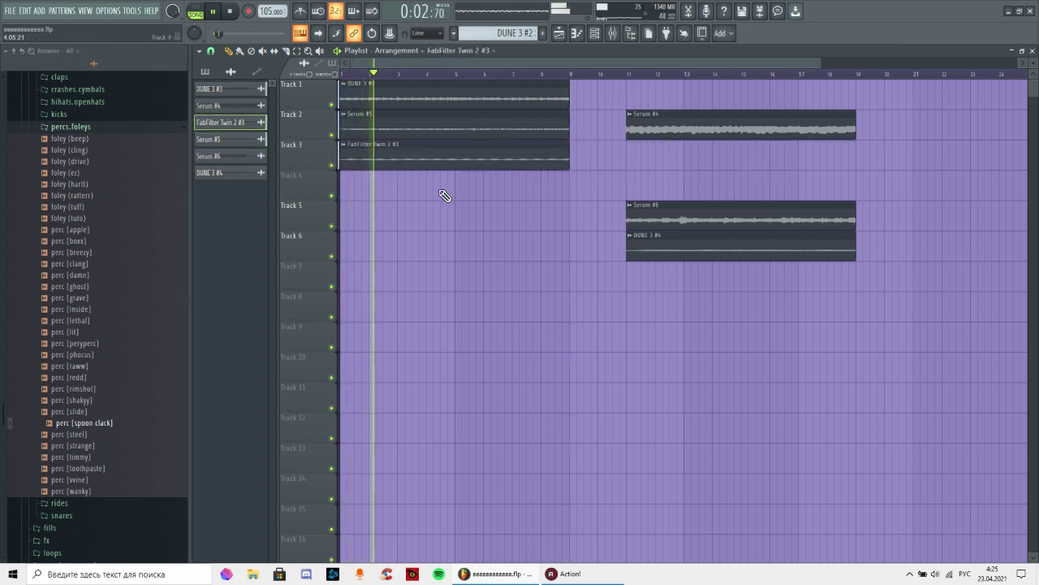
left_click_drag(677, 216, 395, 190)
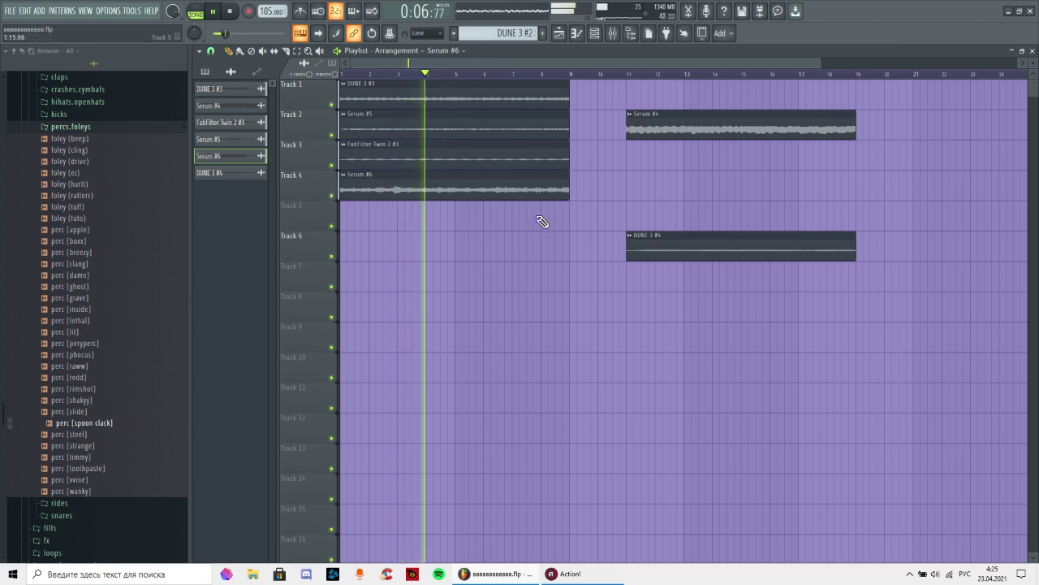
left_click_drag(704, 256, 401, 222)
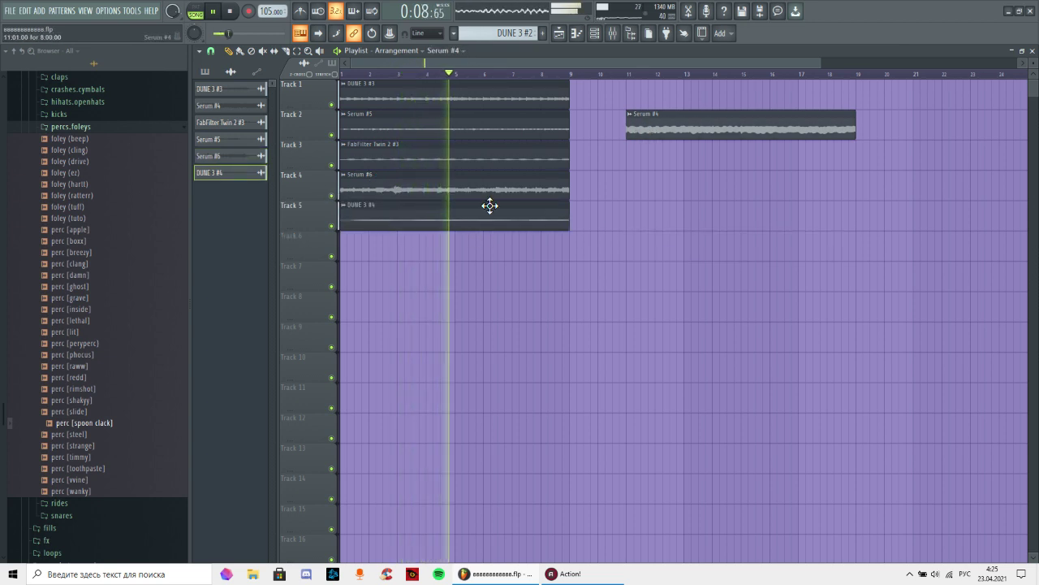
left_click_drag(649, 132, 354, 259)
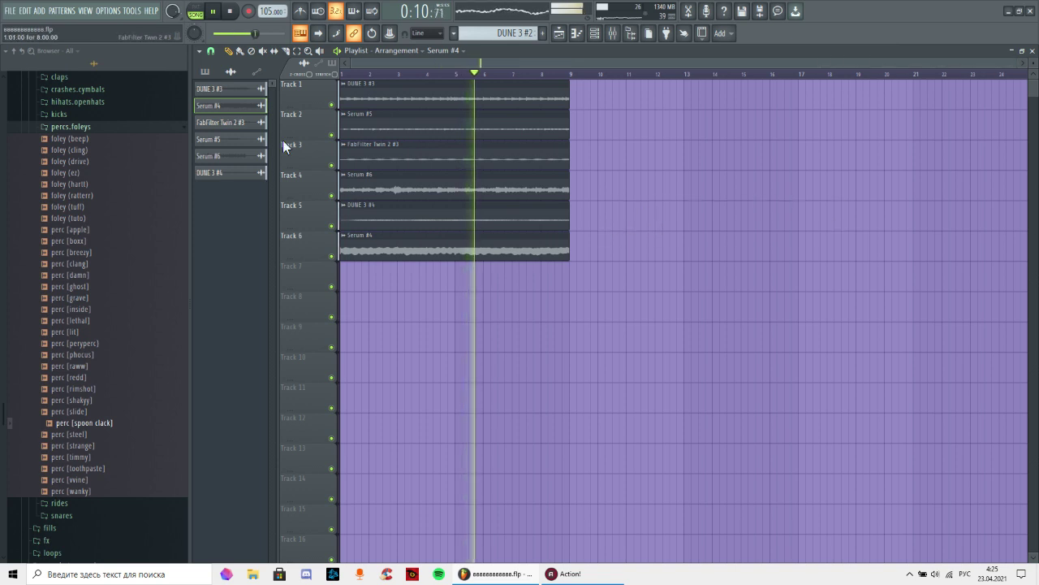
- Place the sad trap, kick, snare, three hi-hat and cym [loose] patterns together in the empty playlist area around bar 11
left_click(208, 72)
left_click(230, 124)
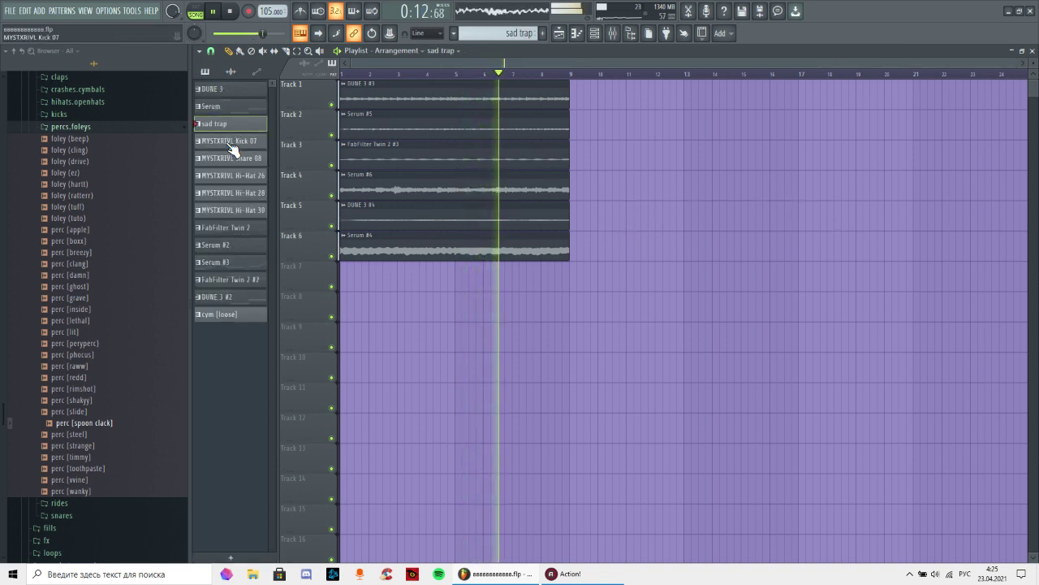
left_click(232, 142, "ctrl")
left_click(235, 159, "ctrl")
left_click(238, 177, "ctrl")
left_click(244, 193, "ctrl")
left_click(248, 211, "ctrl")
left_click(244, 315, "ctrl")
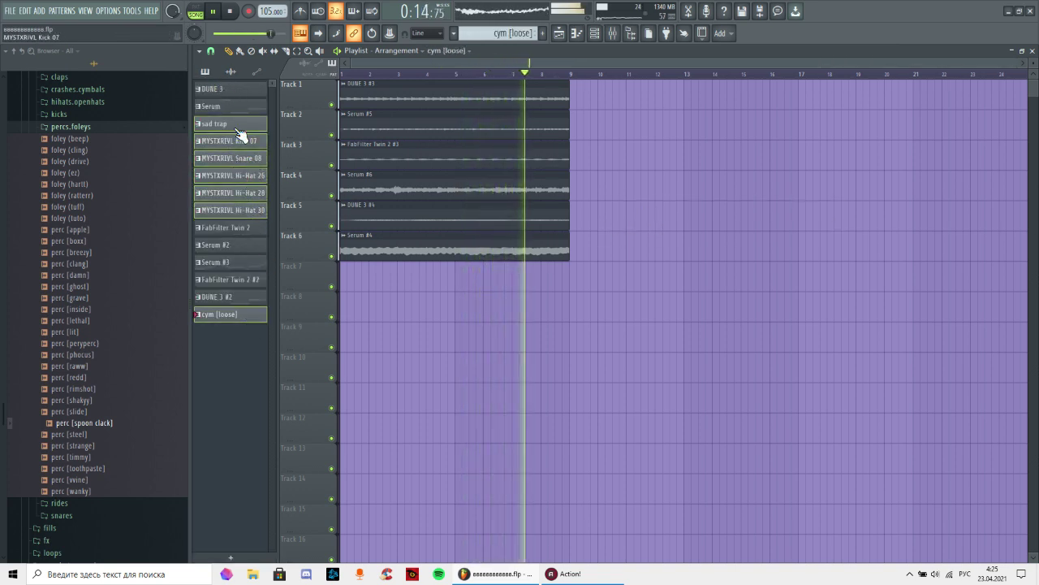
left_click_drag(235, 126, 642, 182)
- Move the patterns to bar 1 on Tracks 7 to 13: kick, sad trap, snare, Hi-Hat 28, Hi-Hat 30, Hi-Hat 26, cym [loose]
left_click_drag(690, 225, 284, 276)
left_click_drag(724, 195, 383, 325)
left_click_drag(658, 241, 349, 329)
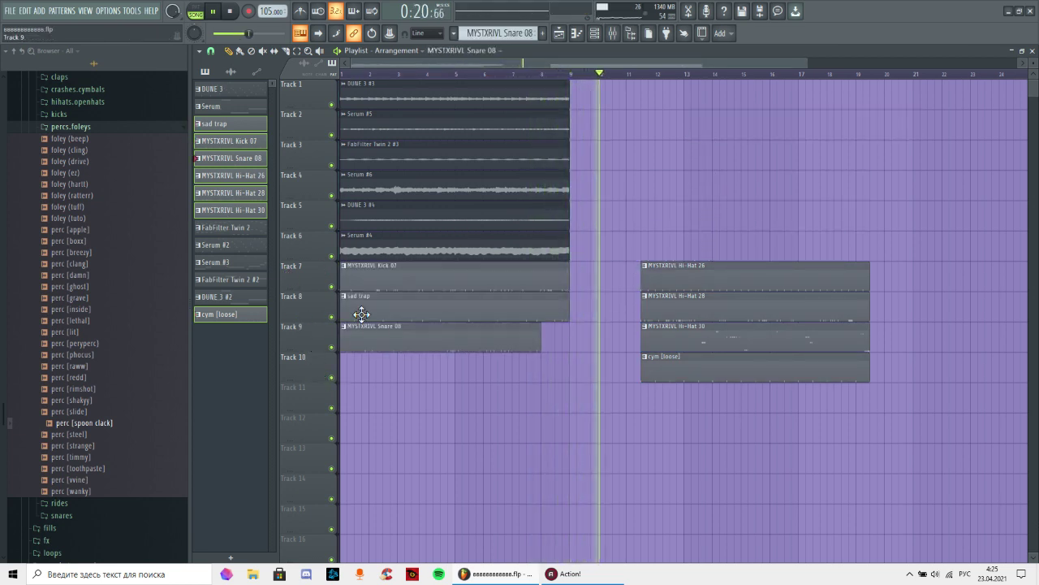
left_click_drag(720, 307, 393, 375)
left_click_drag(686, 334, 349, 408)
left_click_drag(696, 284, 366, 460)
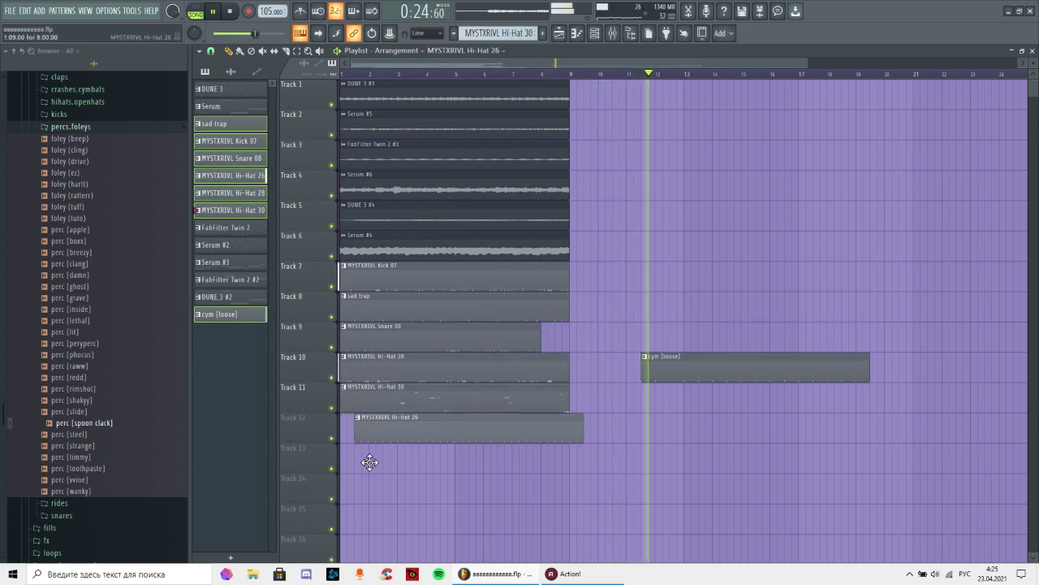
left_click_drag(682, 377, 335, 459)
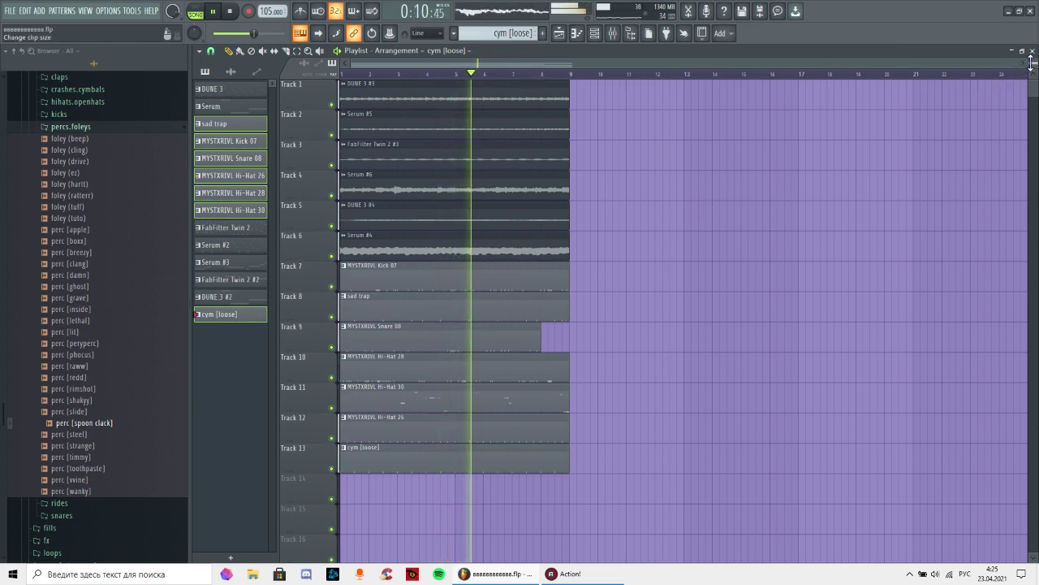
- Reduce the playlist track height, then move all clips to about bar 25 and deselect them
scroll(1030, 63, "down", 1)
left_click_drag(1031, 63, 1031, 69)
key("ctrl+a")
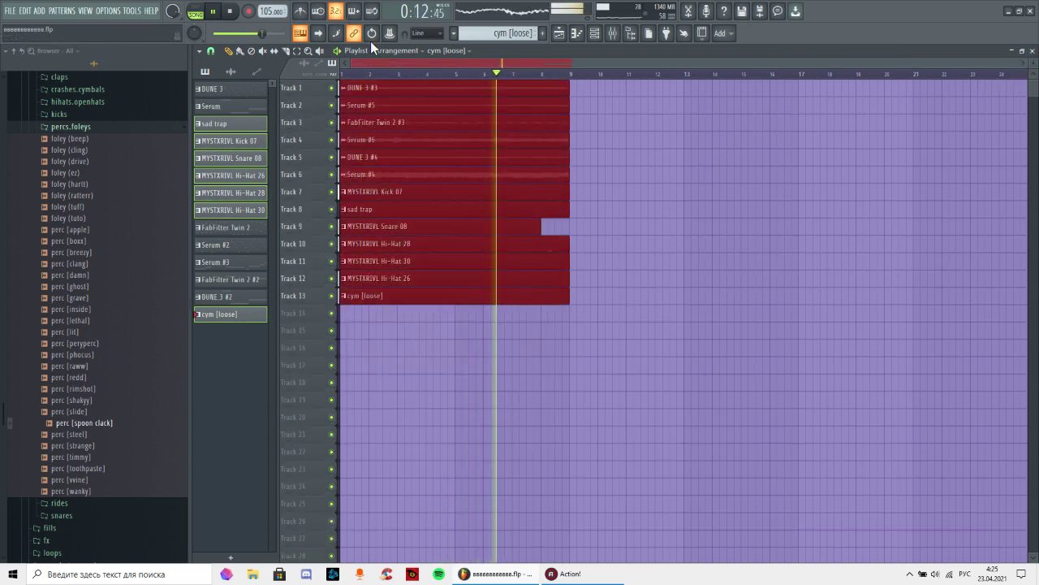
left_click_drag(364, 84, 995, 83)
left_click_drag(837, 93, 828, 94)
left_click(640, 119)
right_click(640, 122)
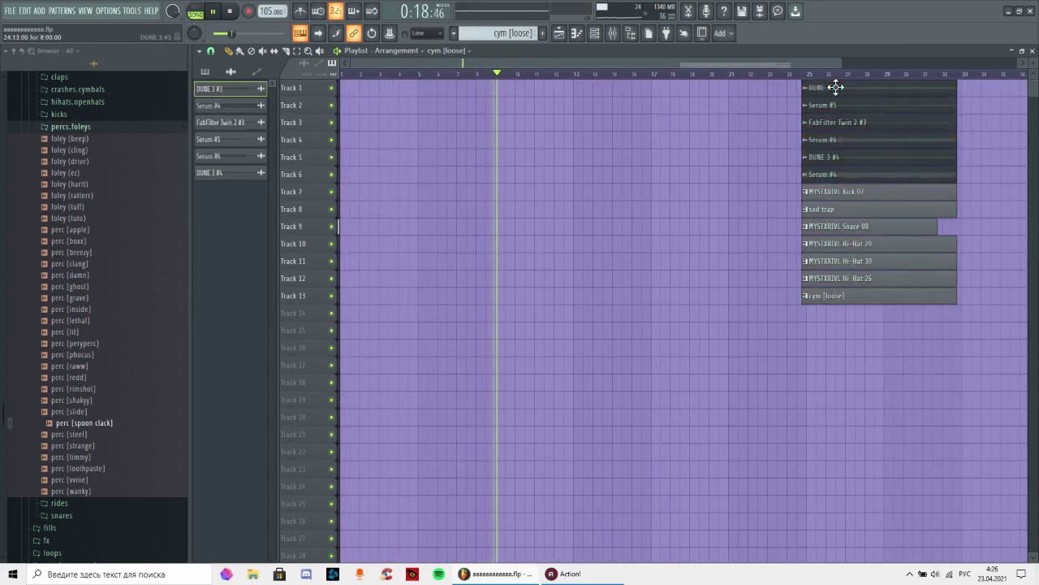
- Place DUNE 3 #3 audio clips at bars 1 and 9 on Track 1
left_click(836, 88)
left_click(574, 98)
left_click_drag(575, 98, 411, 88)
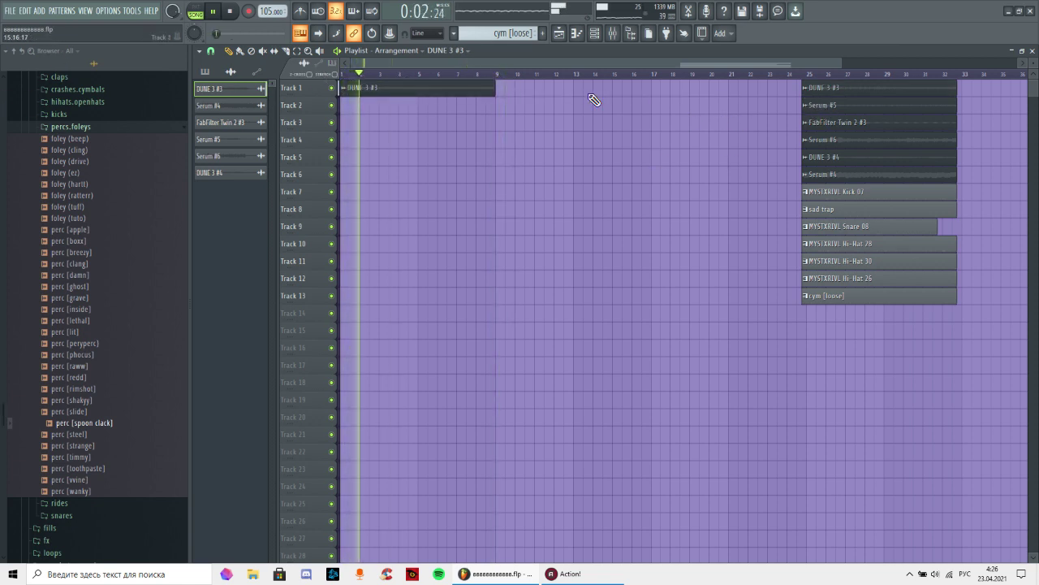
left_click(499, 87)
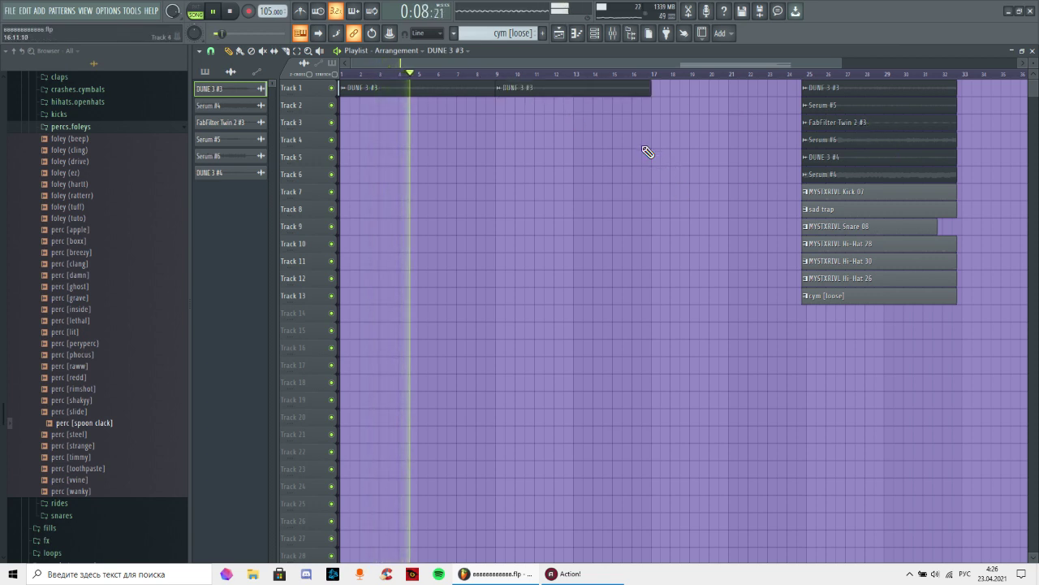
- Place Serum #4 audio clips at bars 1 and 9 on Track 6
left_click_drag(836, 168, 265, 168)
left_click(498, 176)
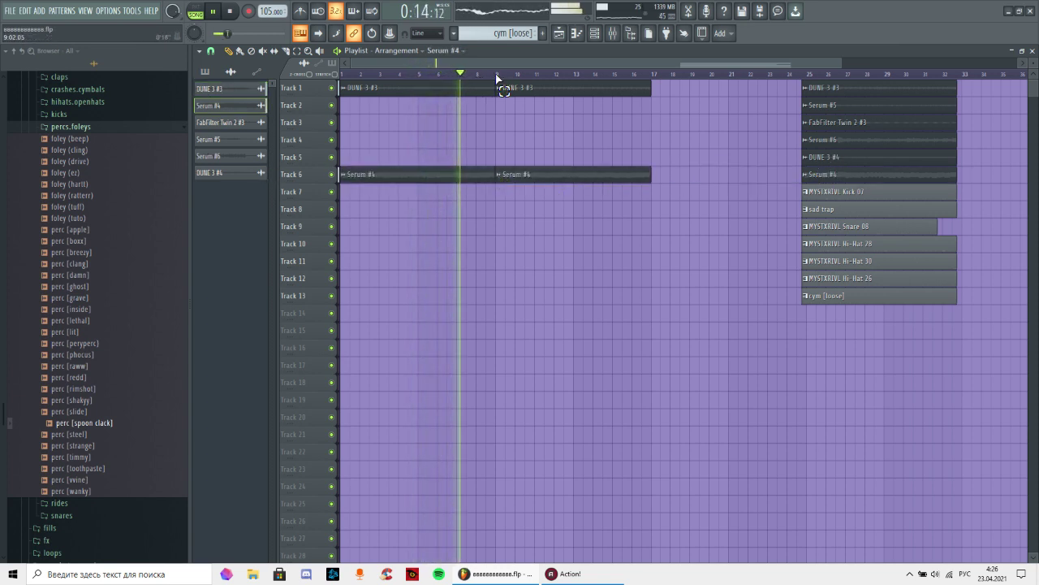
- Automate the Serum #4 clip's volume over bars 1 to 9, moving the automation to Track 7 and curving it into a slow, late-rising fade-in
left_click_drag(497, 75, 341, 74)
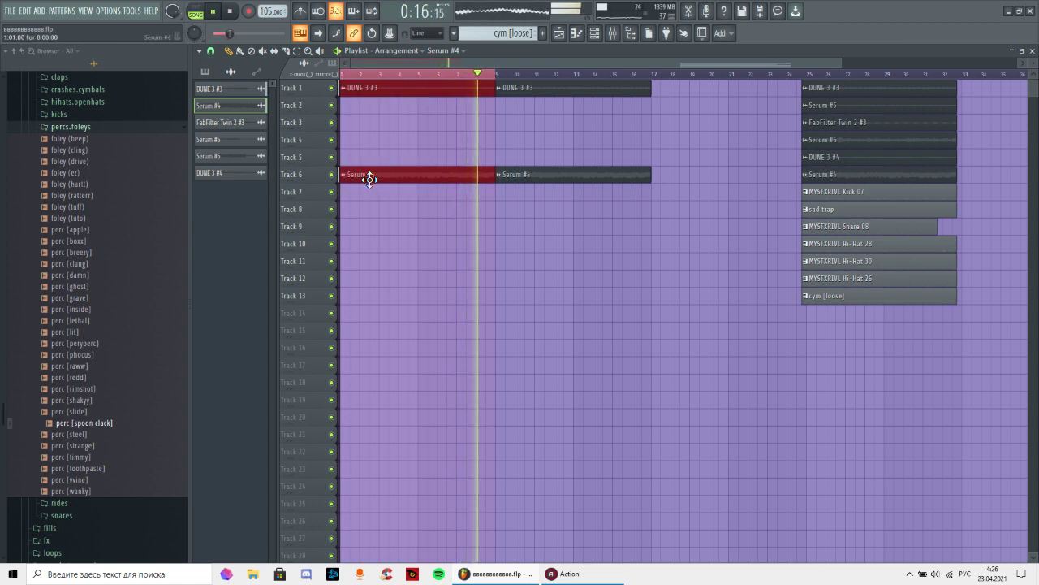
left_click(344, 174)
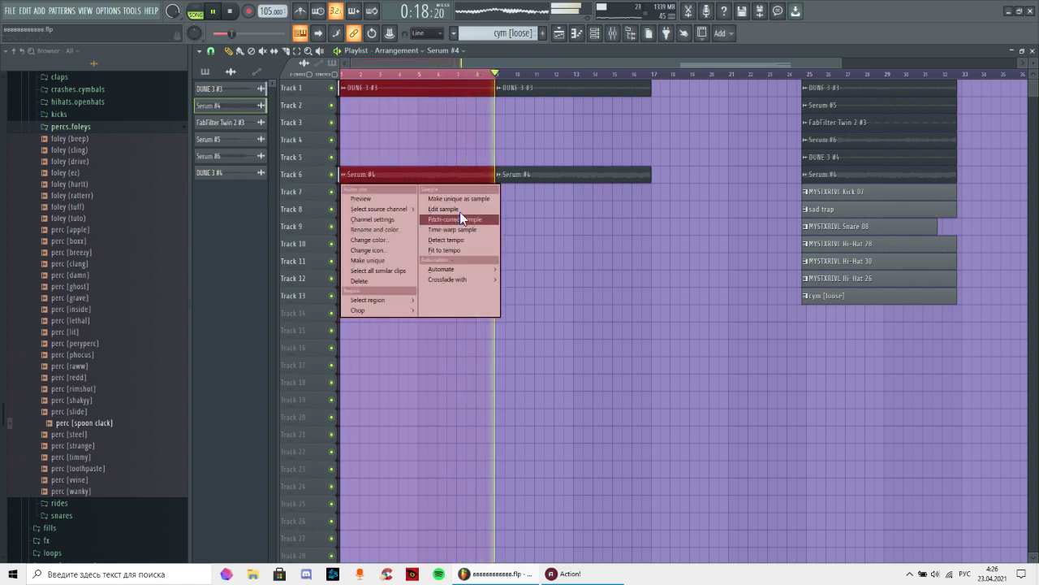
mouse_move(457, 268)
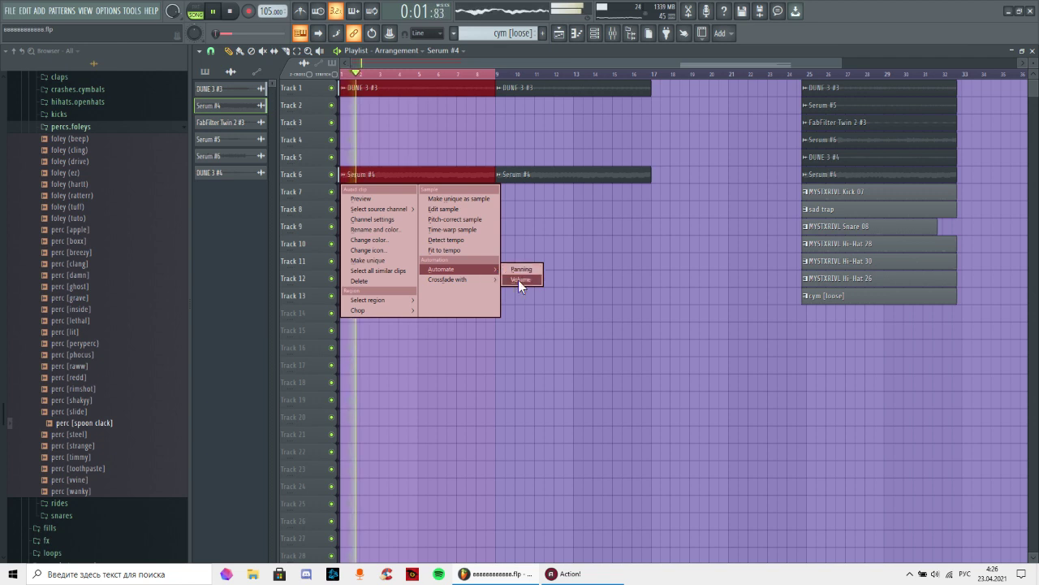
left_click(518, 280)
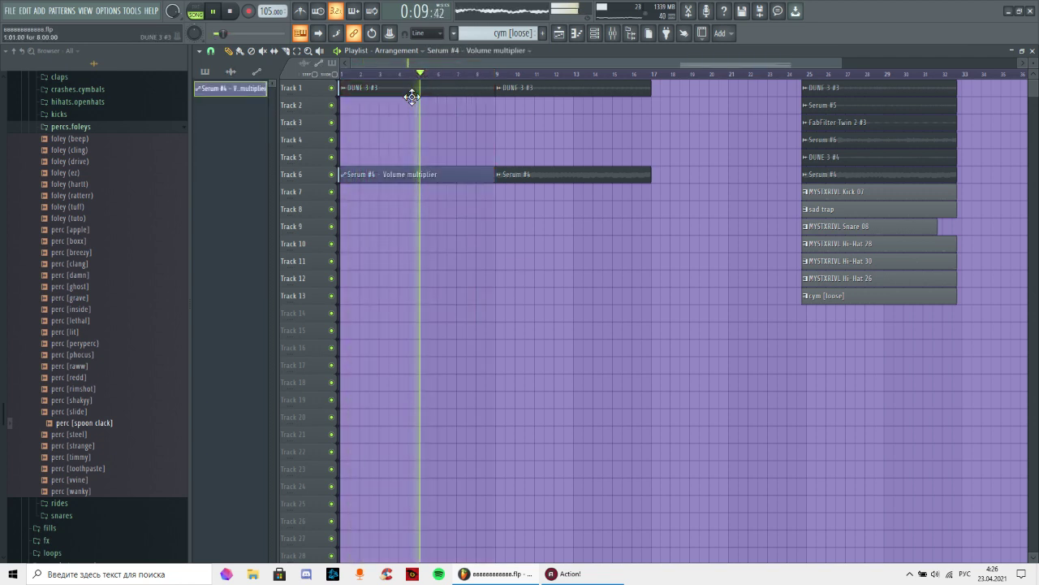
left_click_drag(375, 174, 367, 192)
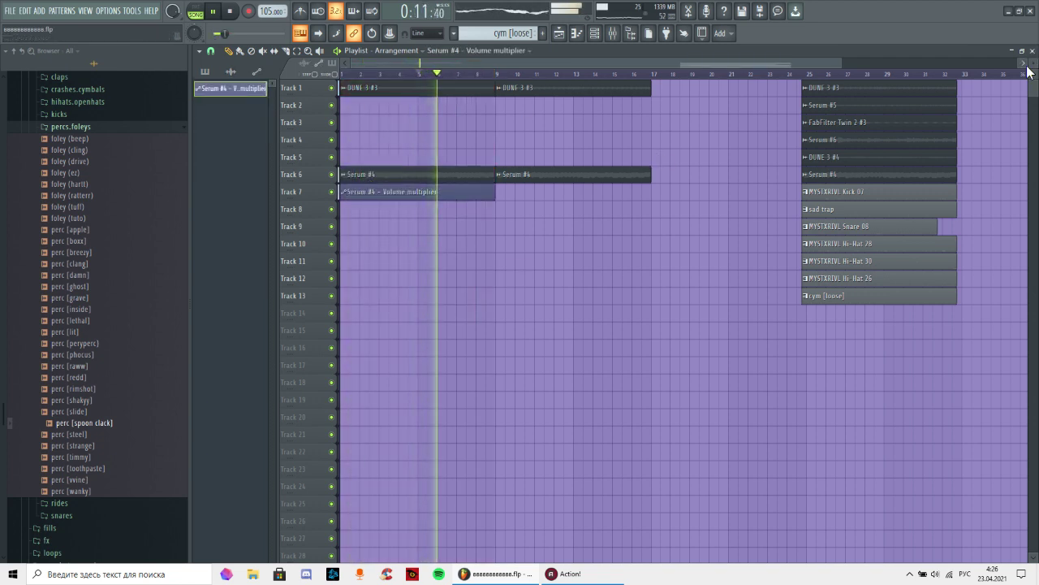
left_click_drag(1035, 66, 1035, 80)
left_click_drag(343, 232, 346, 259)
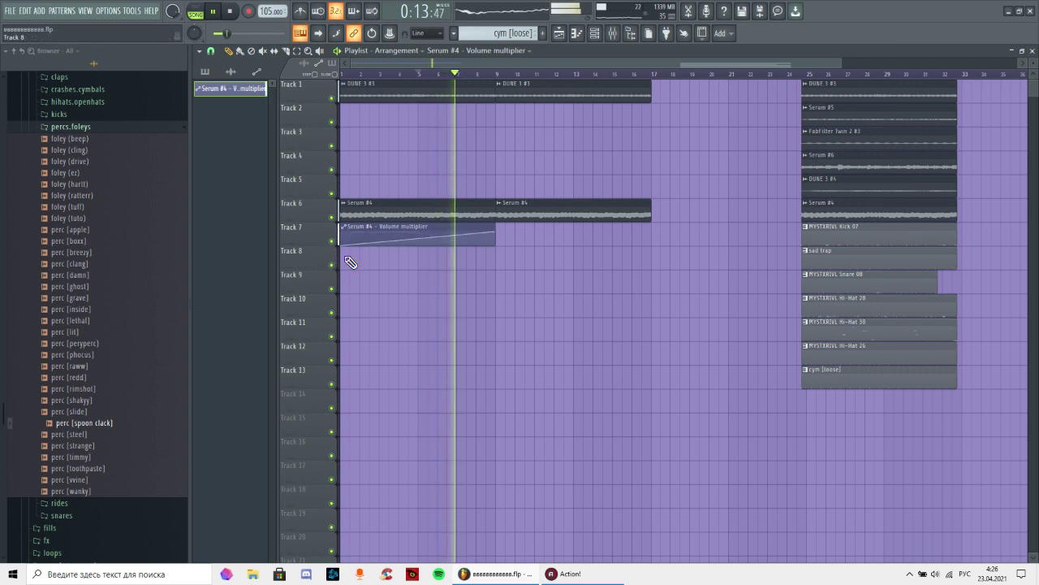
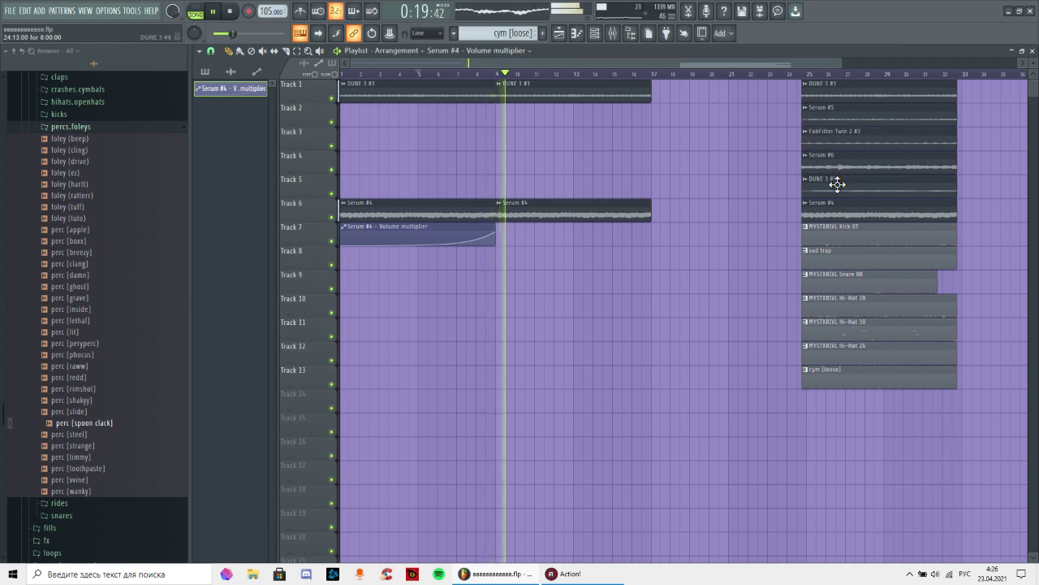
- Place Serum #5 at bar 9 on Track 2 and a shortened Hi-Hat 26 pattern from bar 13 to 17 on Track 12
left_click(837, 183)
left_click(824, 123)
left_click(497, 113)
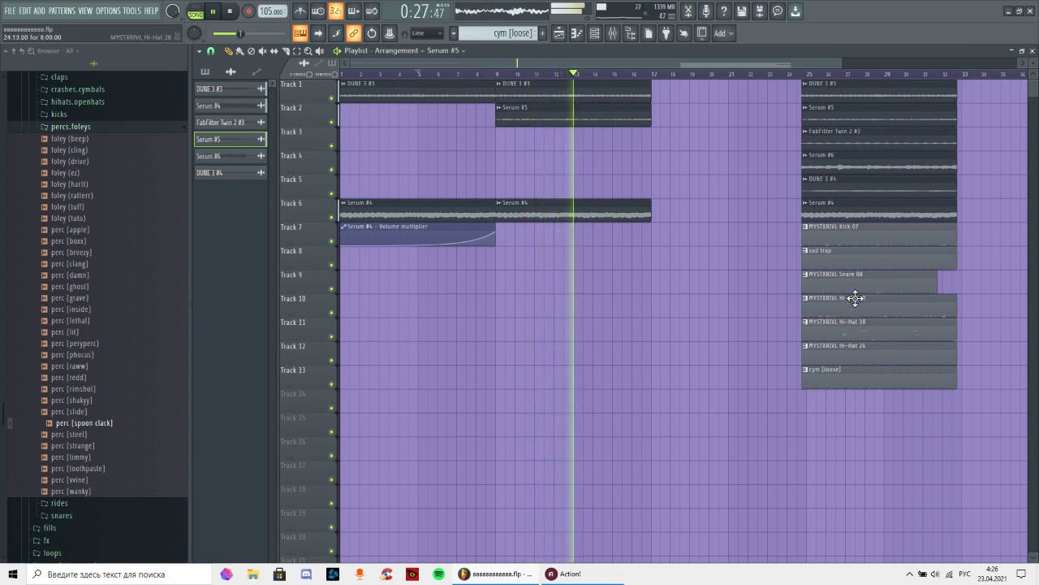
left_click(840, 354)
left_click_drag(496, 352, 578, 353)
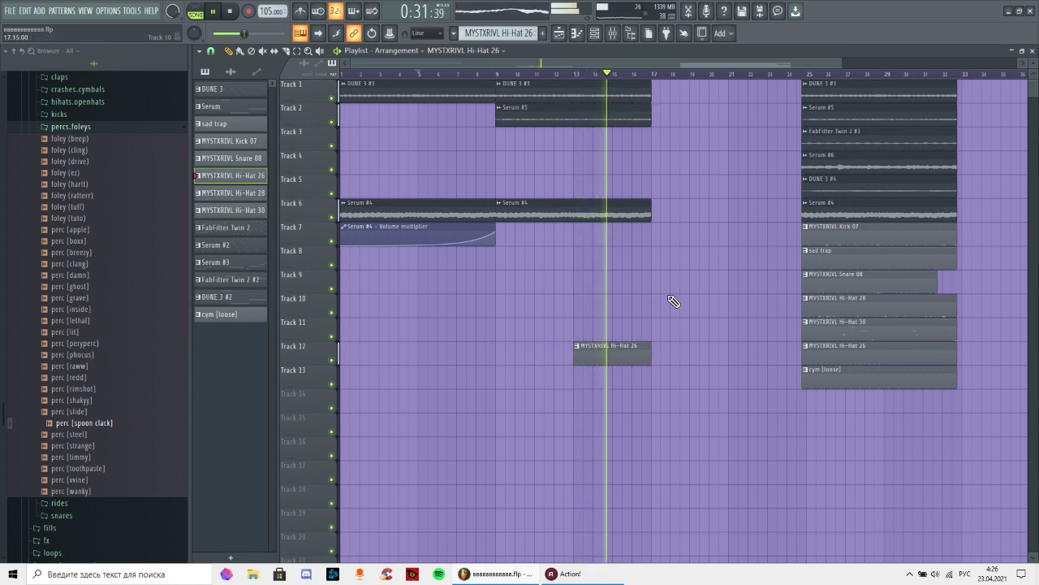
- Duplicate the bar 9 clips of DUNE 3 #3, Serum #5 and Serum #4 to bar 17, then clear the selection
left_click_drag(649, 250, 580, 94)
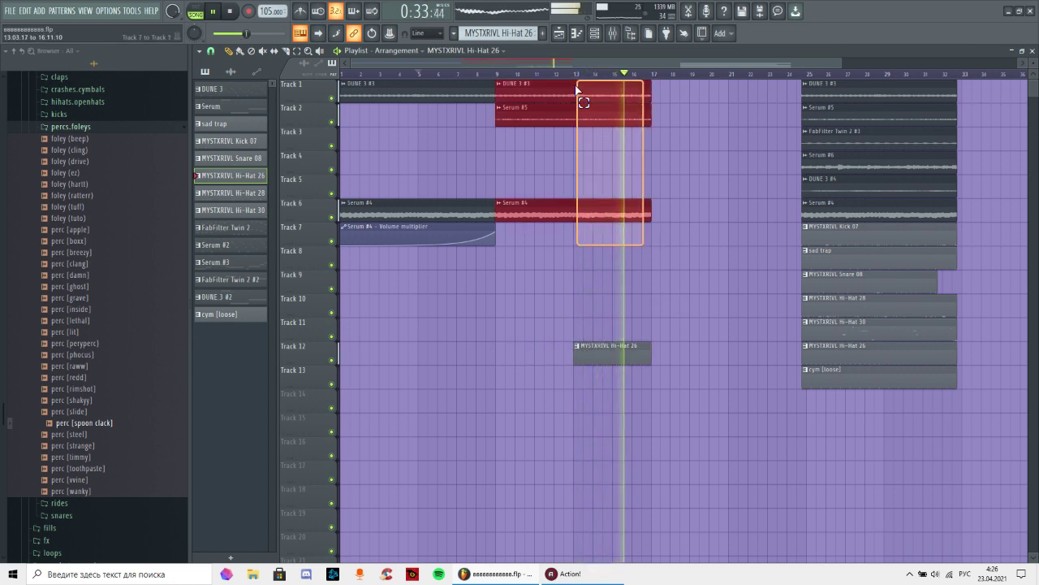
key("ctrl+b")
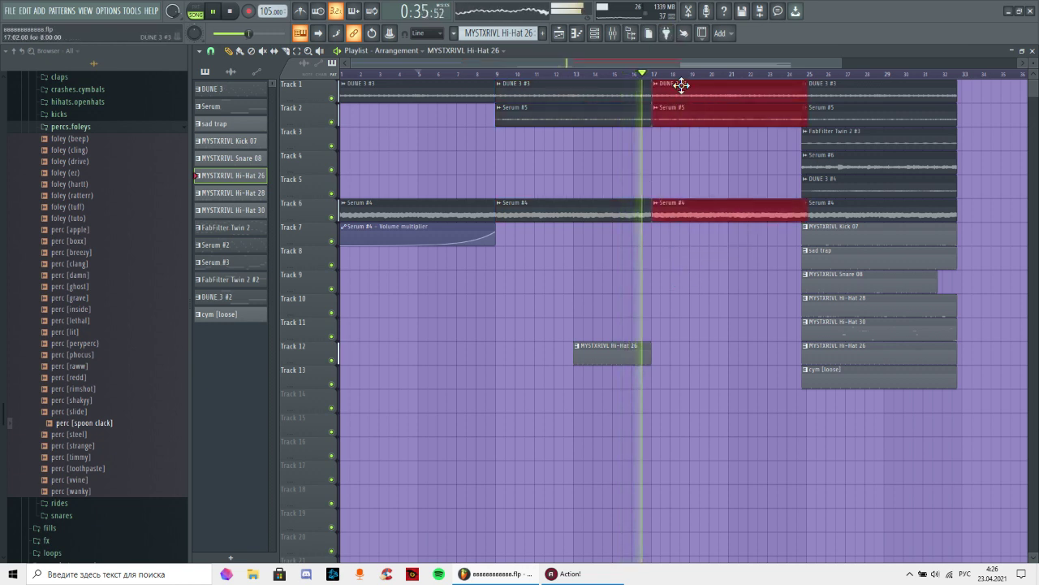
left_click_drag(680, 84, 661, 84)
left_click_drag(217, 38, 677, 73)
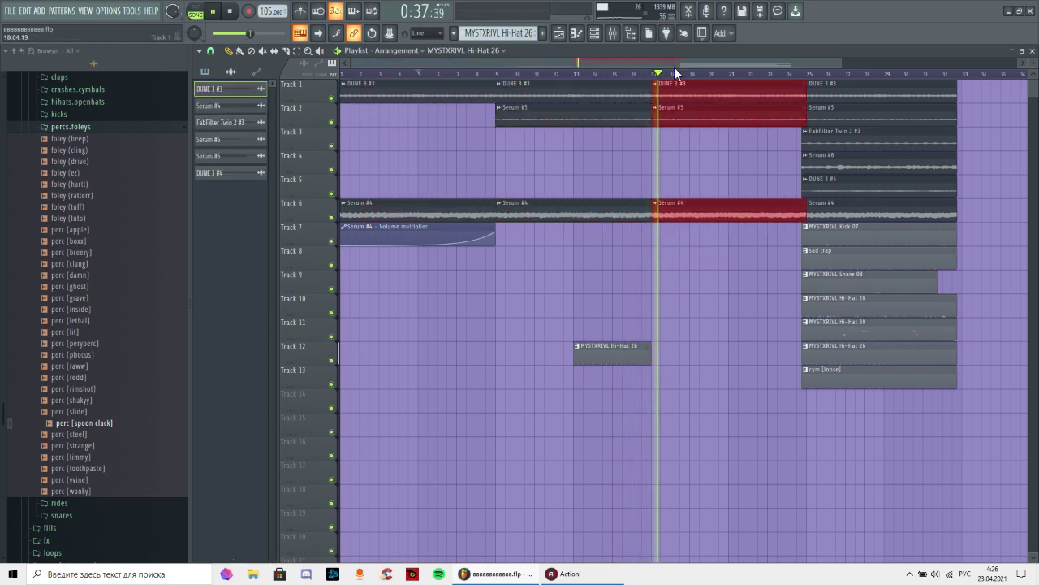
left_click(646, 258)
right_click(659, 257)
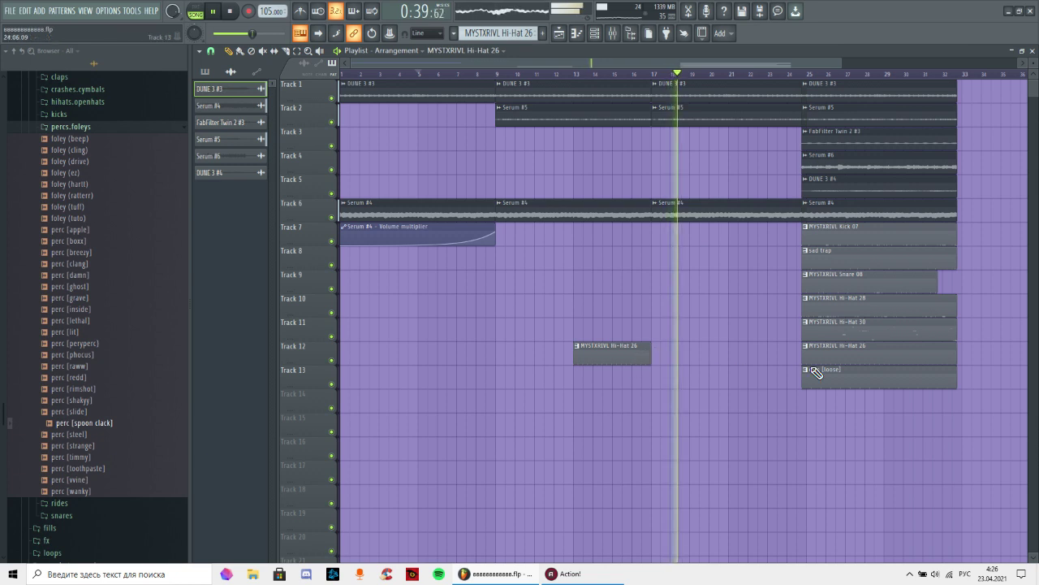
- Place the Hi-Hat 26, Hi-Hat 28 and sad trap patterns at bar 17 on Tracks 12, 10 and 8
left_click(668, 355)
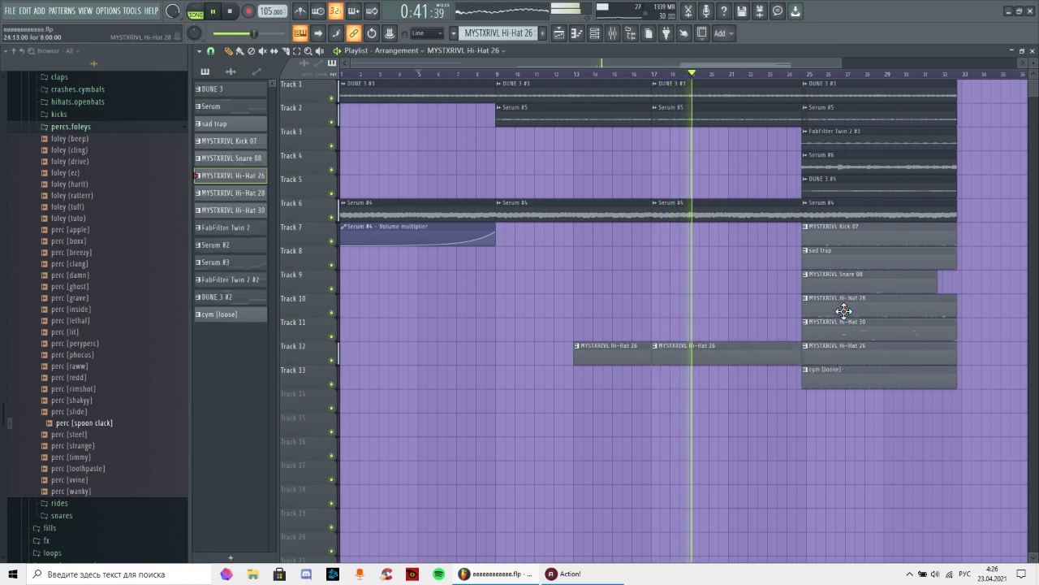
left_click(842, 309)
left_click(656, 311)
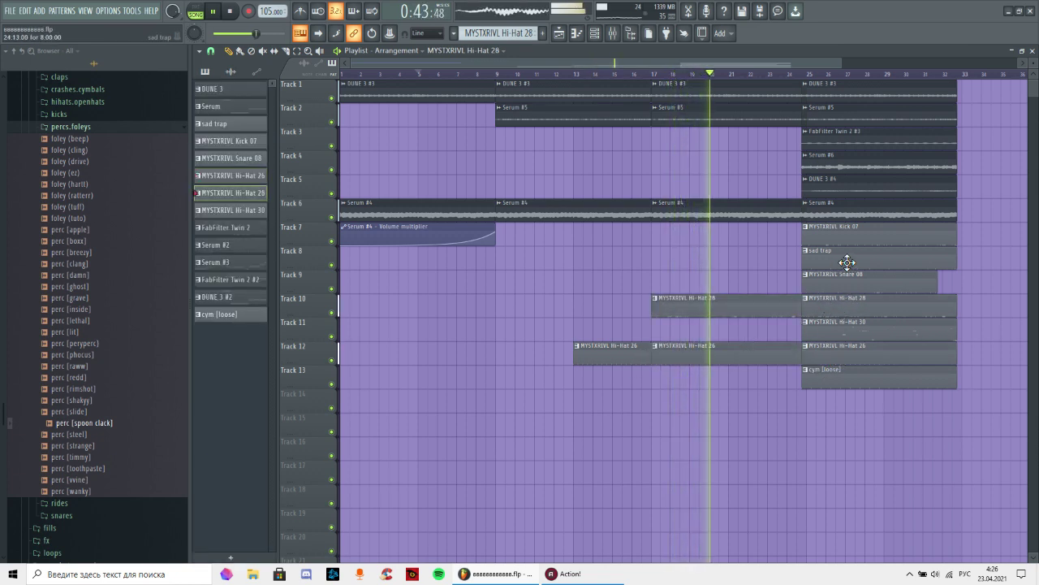
left_click(844, 260)
left_click(661, 258)
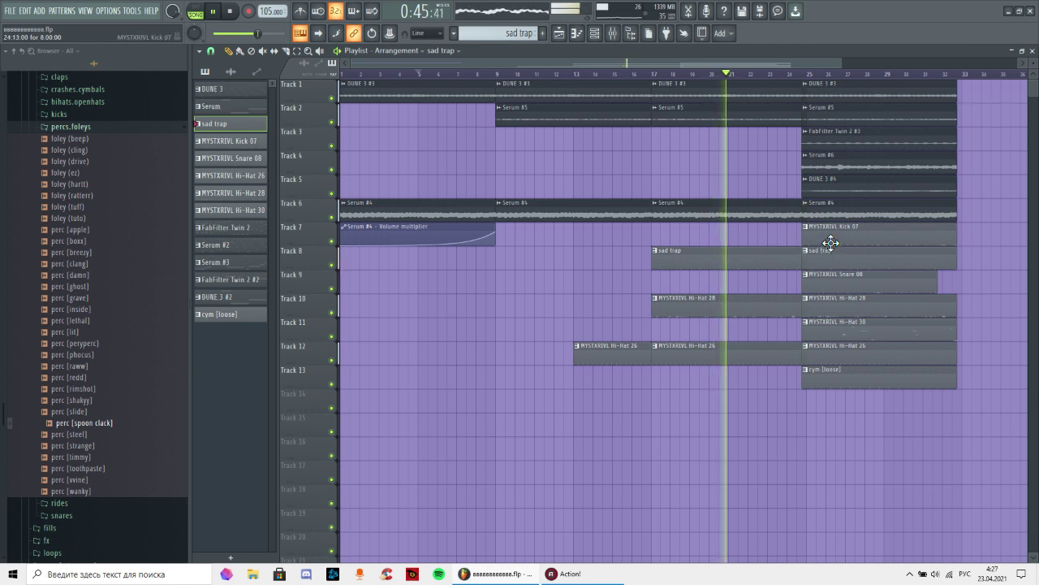
- Move the full block of clips at bar 25 to bar 27, duplicate it to bar 35 and deselect
left_click_drag(895, 420, 882, 84)
scroll(881, 79, "down", 3)
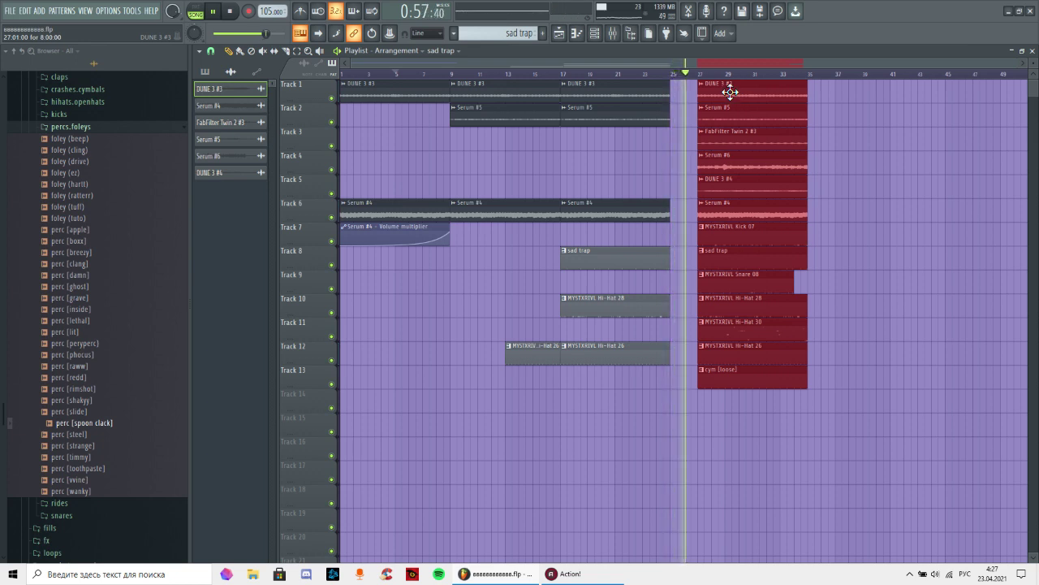
key("ctrl+b")
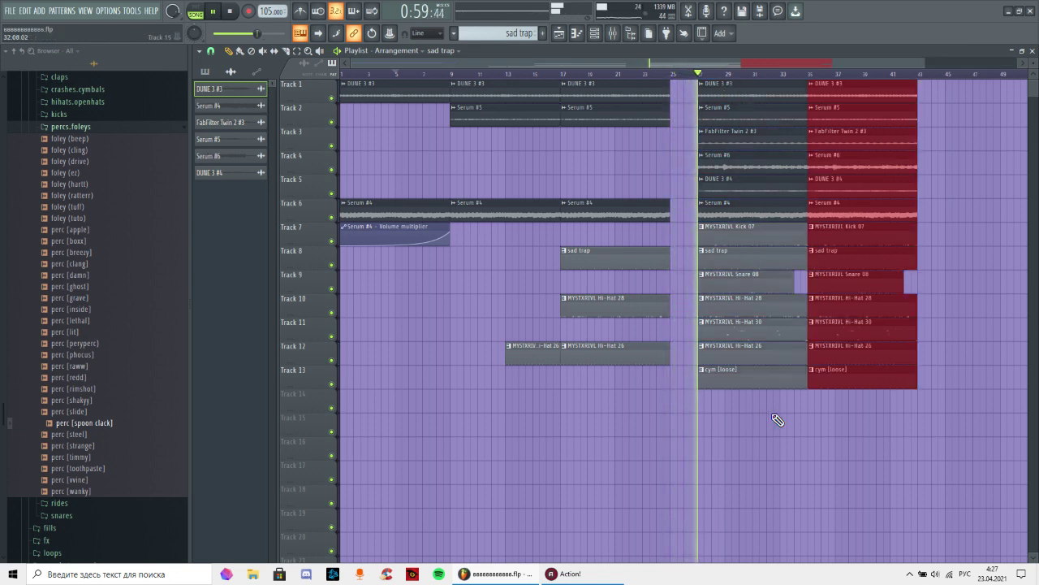
left_click(728, 417)
right_click(747, 426)
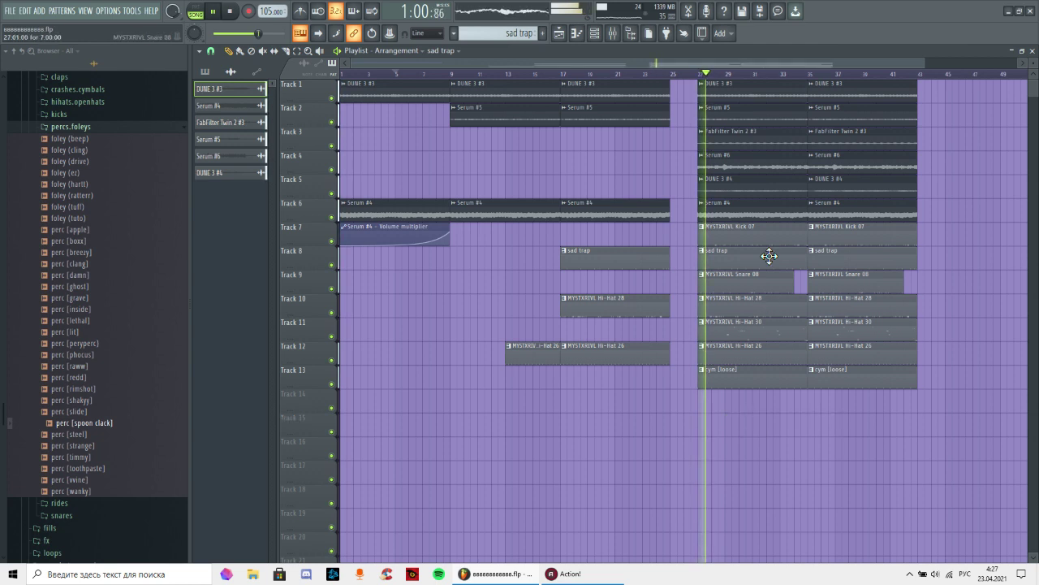
- Delete both Serum #6 clips, the FabFilter Twin 2 #3 clip at bar 27 and both cym [loose] patterns
right_click(742, 169)
right_click(827, 172)
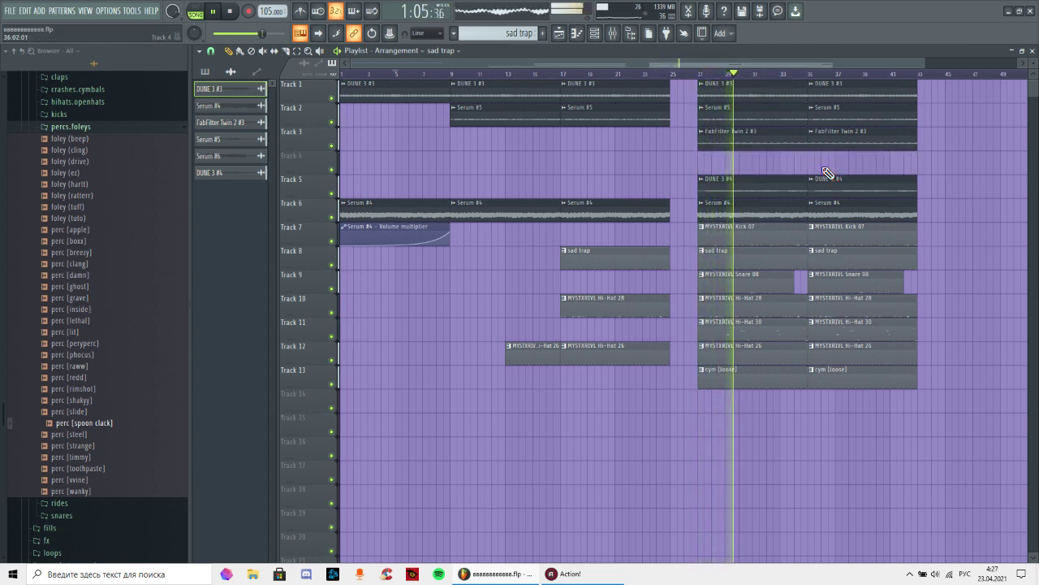
scroll(792, 86, "down", 2)
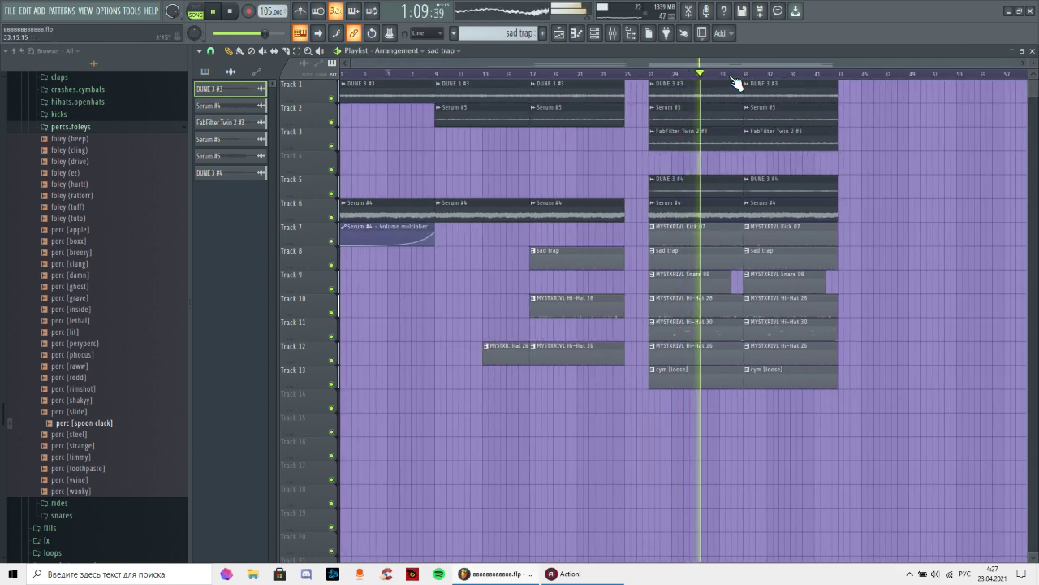
scroll(736, 85, "up", 2)
right_click(708, 129)
scroll(771, 82, "down", 3)
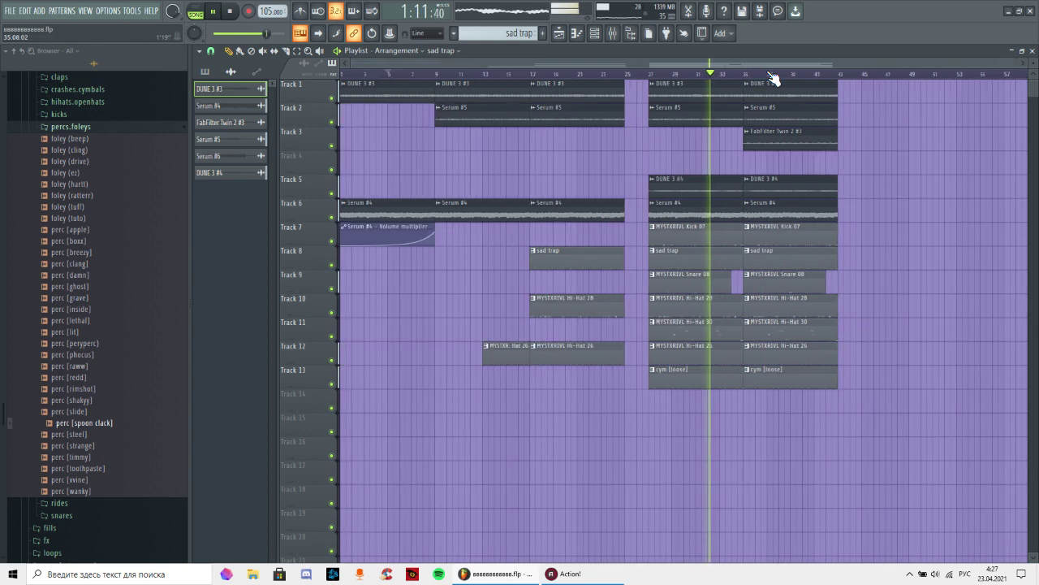
right_click(707, 376)
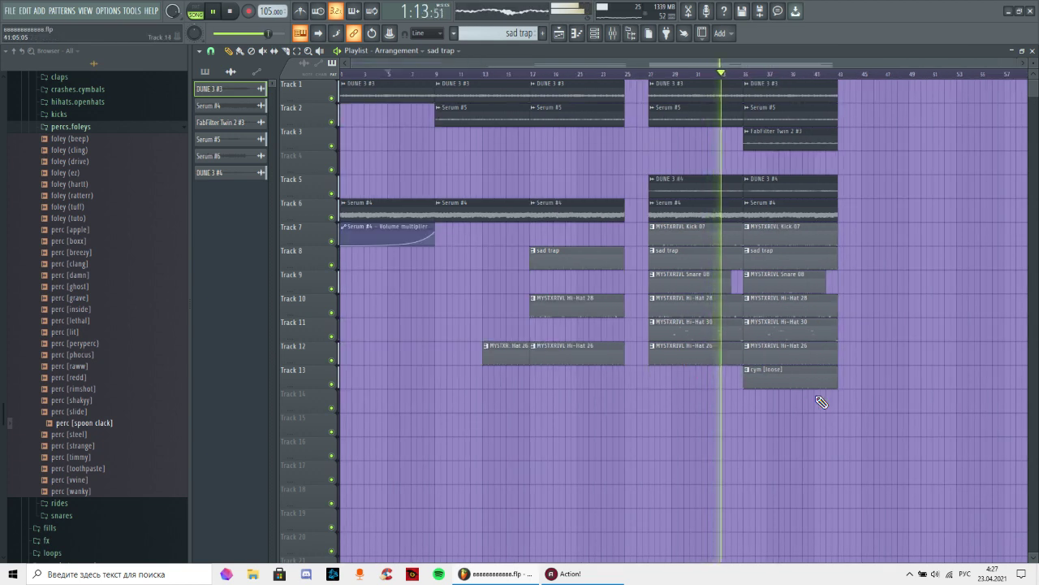
right_click(787, 377)
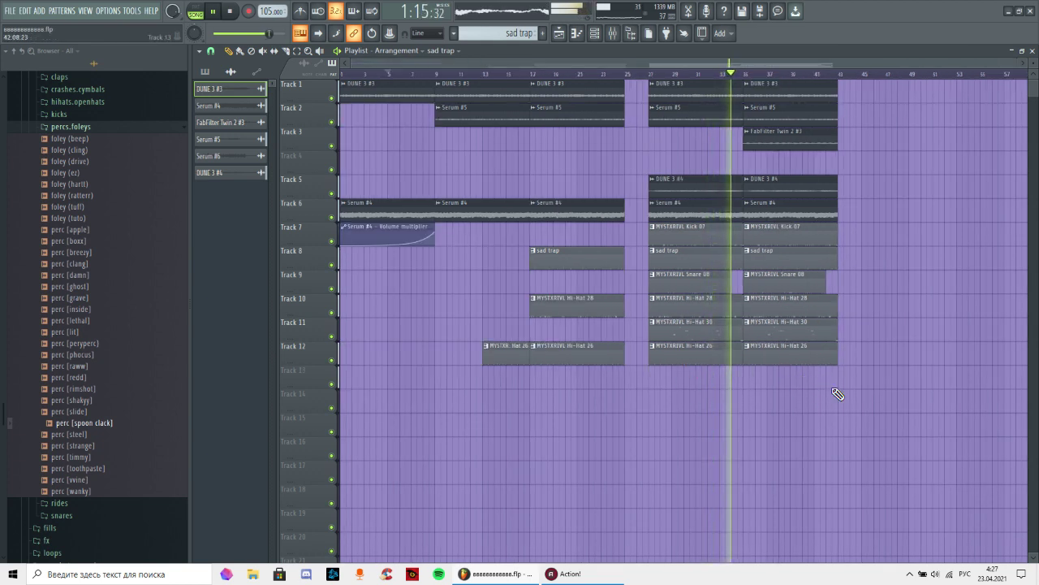
- Duplicate the block of clips at bar 35 to bars 43 and 51, then deselect
left_click_drag(832, 388, 755, 70)
key("ctrl+b")
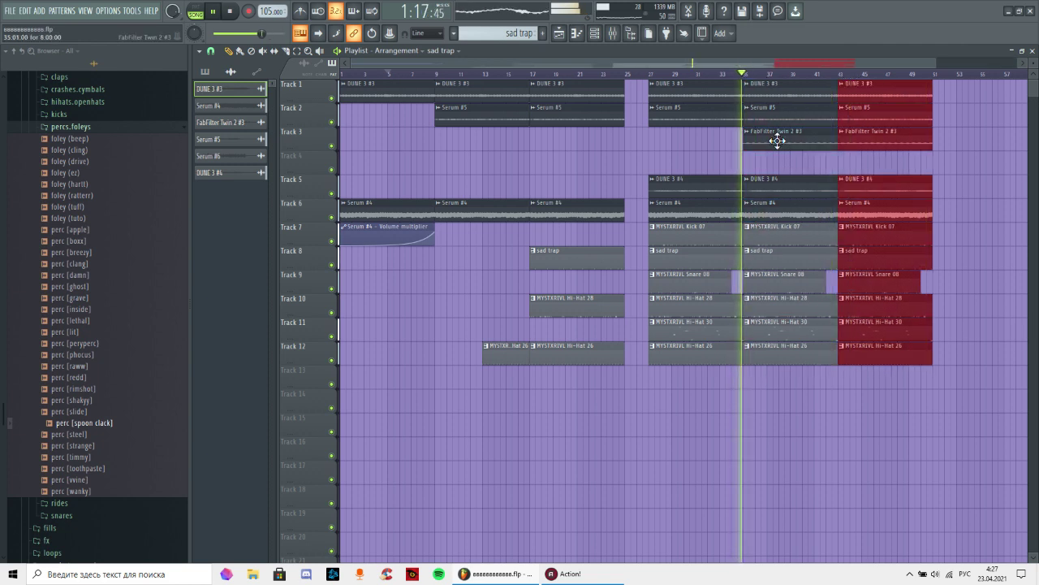
key("ctrl+b")
scroll(846, 79, "down", 2)
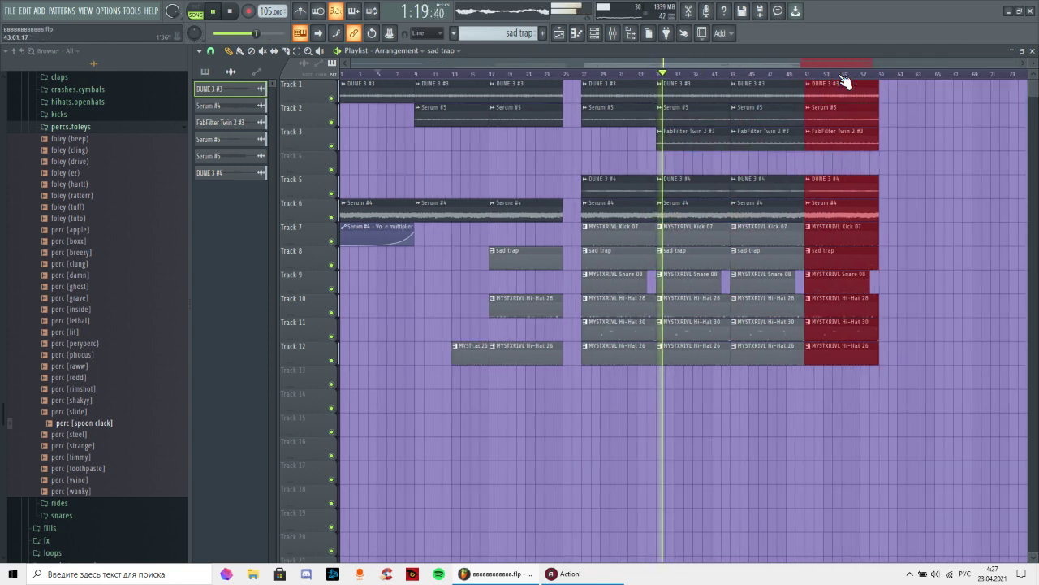
left_click(725, 169)
right_click(725, 169)
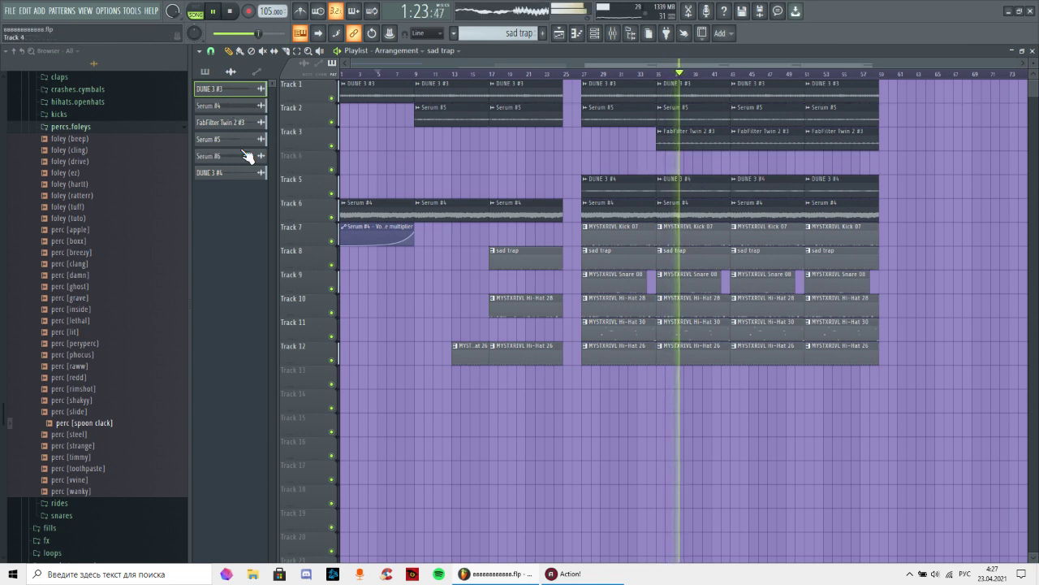
- Place Serum #6 clips at bars 43 and 51 on Track 4, with the last one running to about bar 62
left_click_drag(212, 157, 741, 158)
left_click_drag(837, 163, 910, 164)
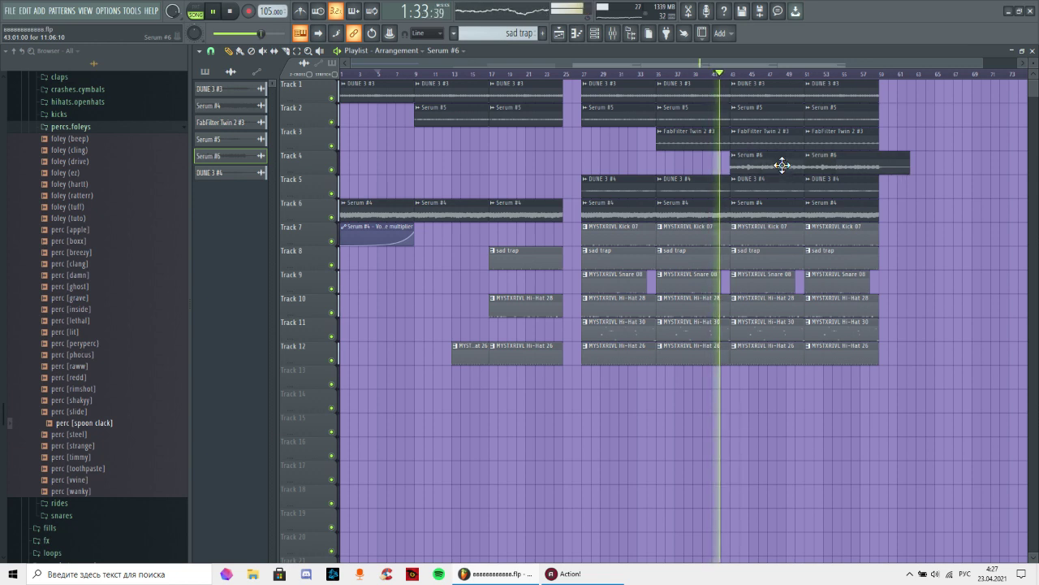
mouse_move(782, 165)
left_mouse_down()
mouse_move(750, 167)
mouse_move(784, 167)
mouse_move(772, 167)
left_mouse_up()
scroll(802, 75, "up", 3)
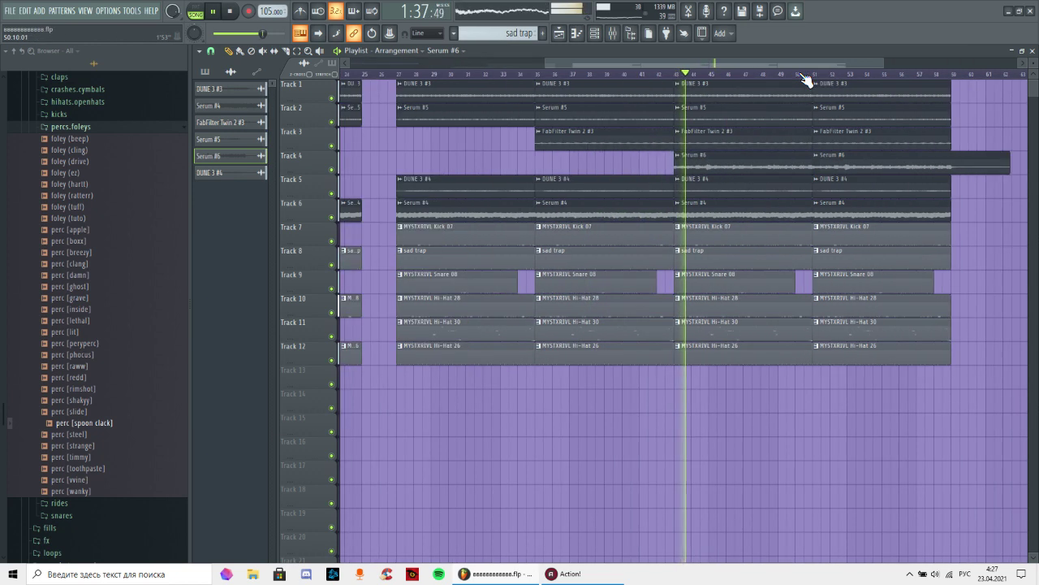
scroll(806, 79, "down", 3)
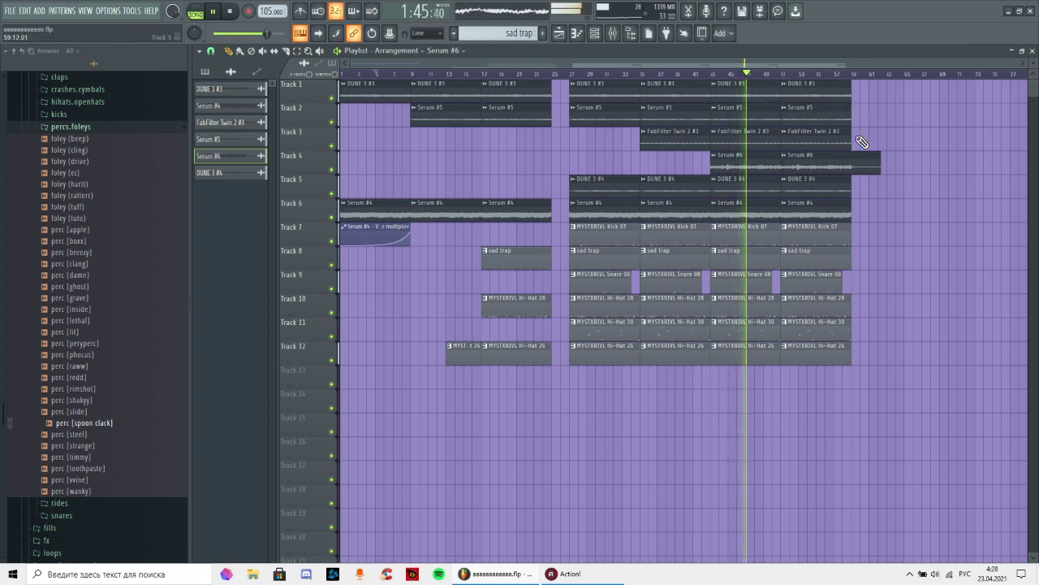
- Extend the DUNE 3 #3, Serum #5 and FabFilter Twin 2 #3 clips at bar 51 to about bar 62, then deselect them
left_click_drag(782, 140, 882, 93)
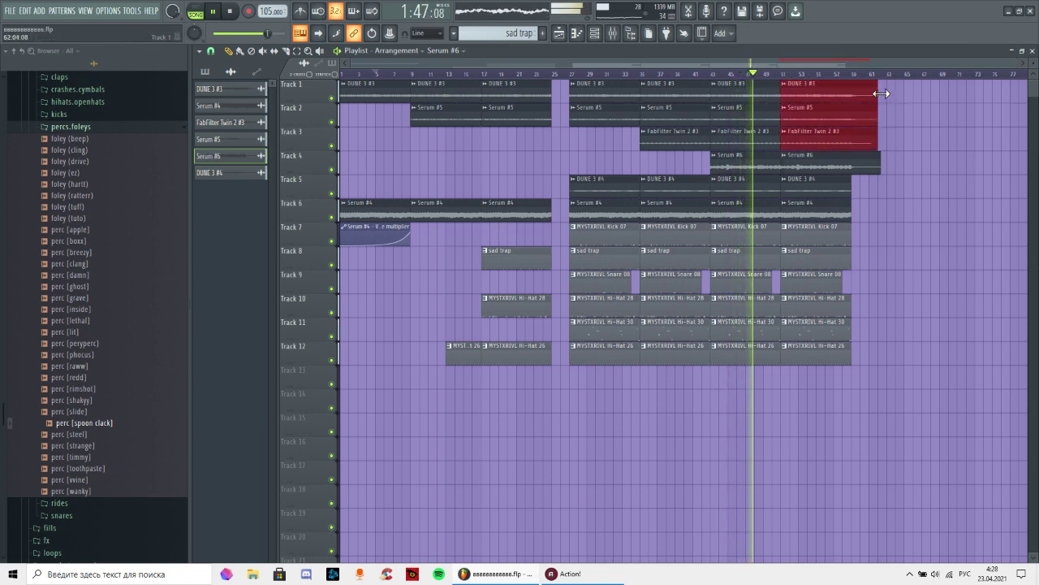
left_click(920, 215)
right_click(921, 216)
- Extend the DUNE 3 #3, Serum #5 and Serum #4 clips at bar 17 to bar 27 and play the transition from bar 24
left_click_drag(563, 233, 571, 92)
left_click(543, 74)
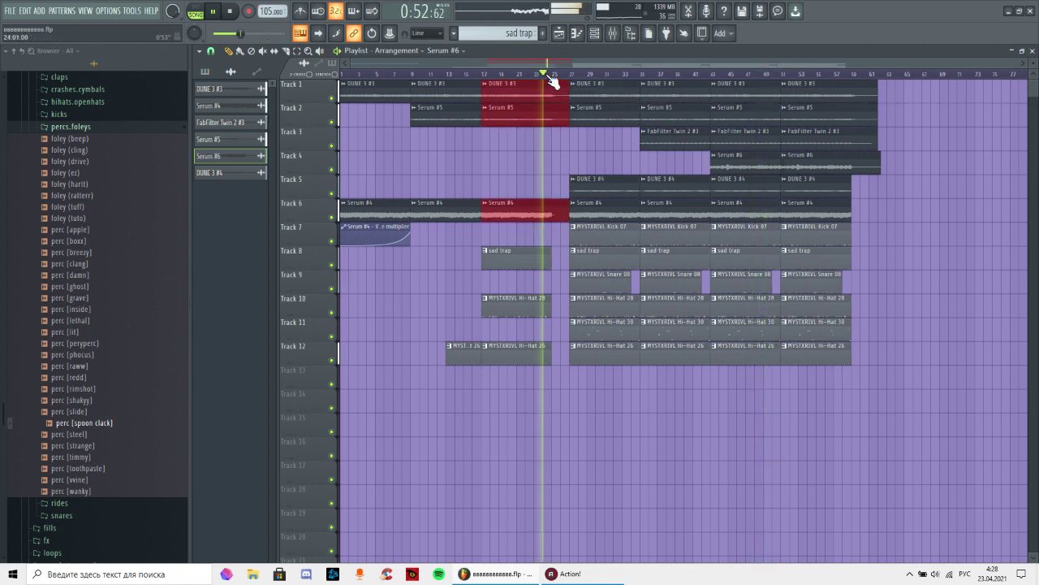
scroll(560, 74, "up", 3)
scroll(566, 81, "up", 3)
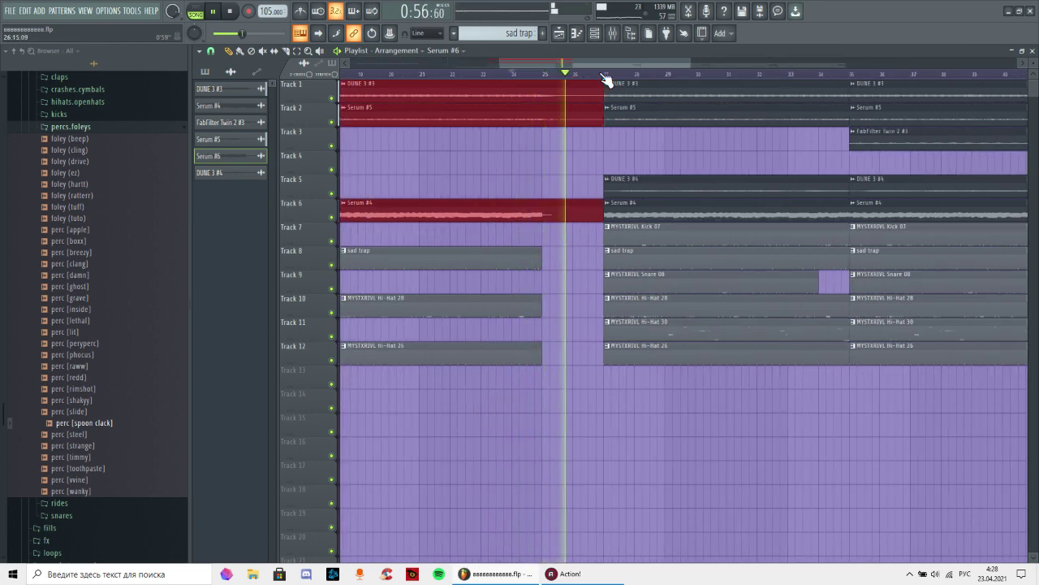
scroll(605, 80, "down", 3)
scroll(605, 80, "down", 1)
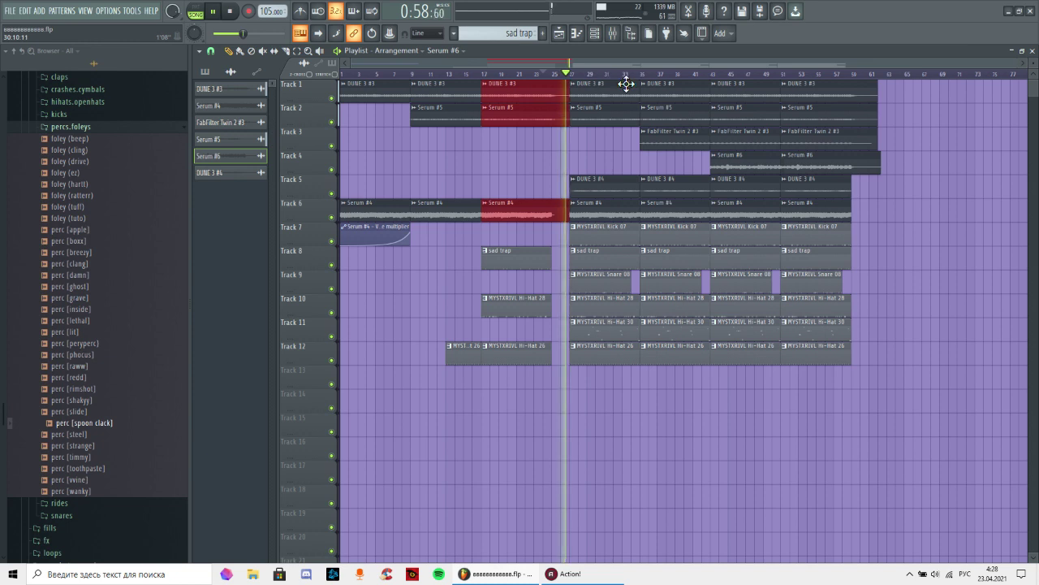
- Try the Serum #6 clip from bar 43 at bar 35 on Track 4, trim it to end at bar 43, and move it back
left_click_drag(727, 160, 656, 161)
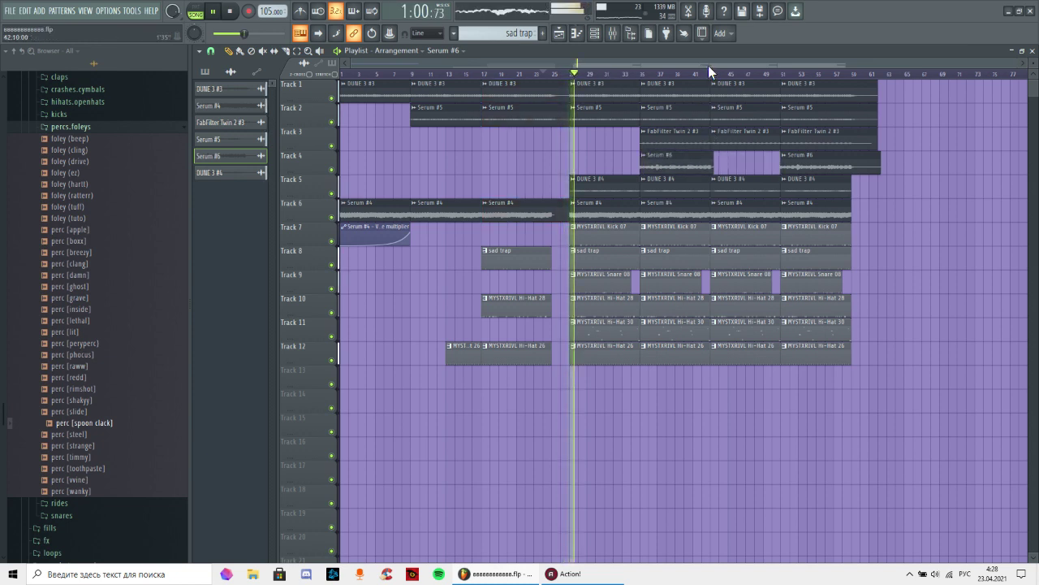
scroll(714, 81, "up", 3)
scroll(715, 82, "up", 3)
left_click_drag(760, 165, 739, 168)
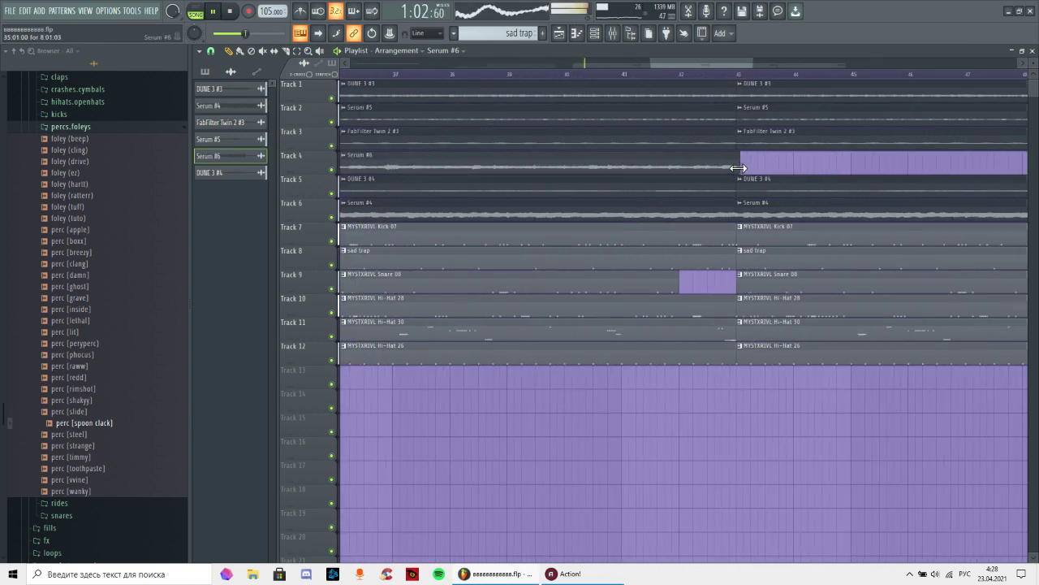
scroll(742, 77, "up", 6)
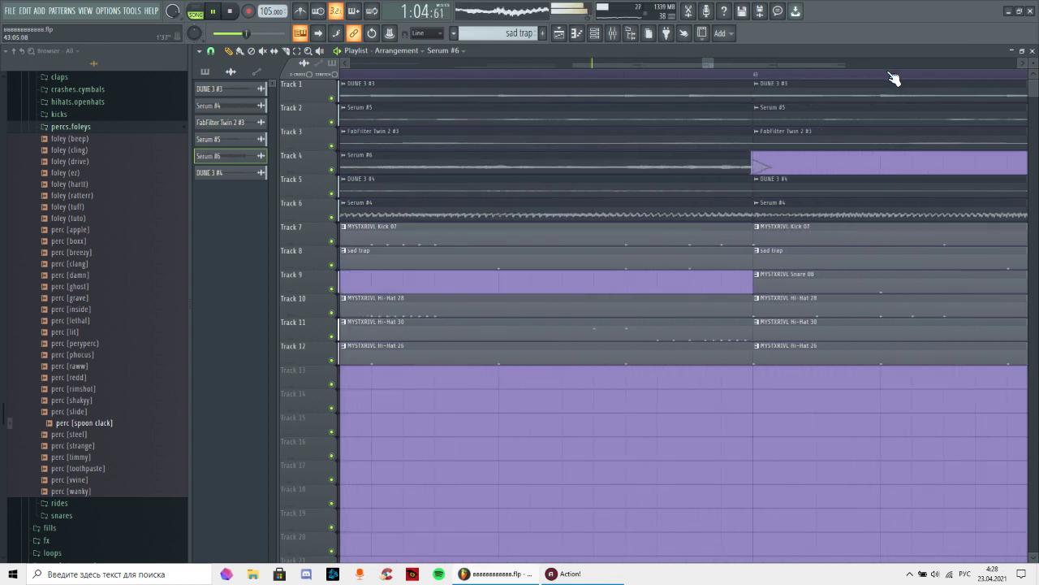
scroll(703, 85, "down", 10)
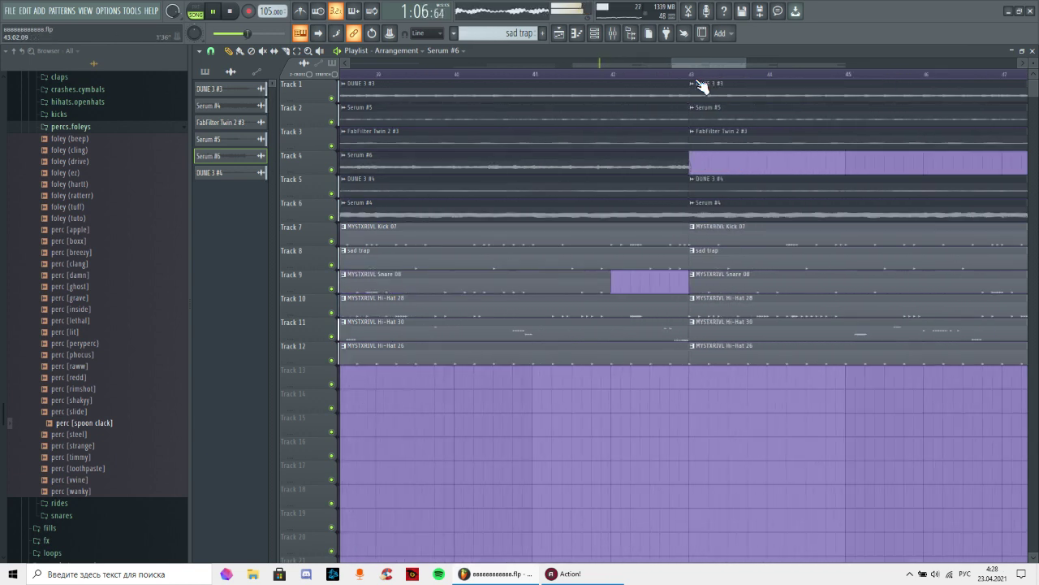
left_click_drag(660, 163, 730, 162)
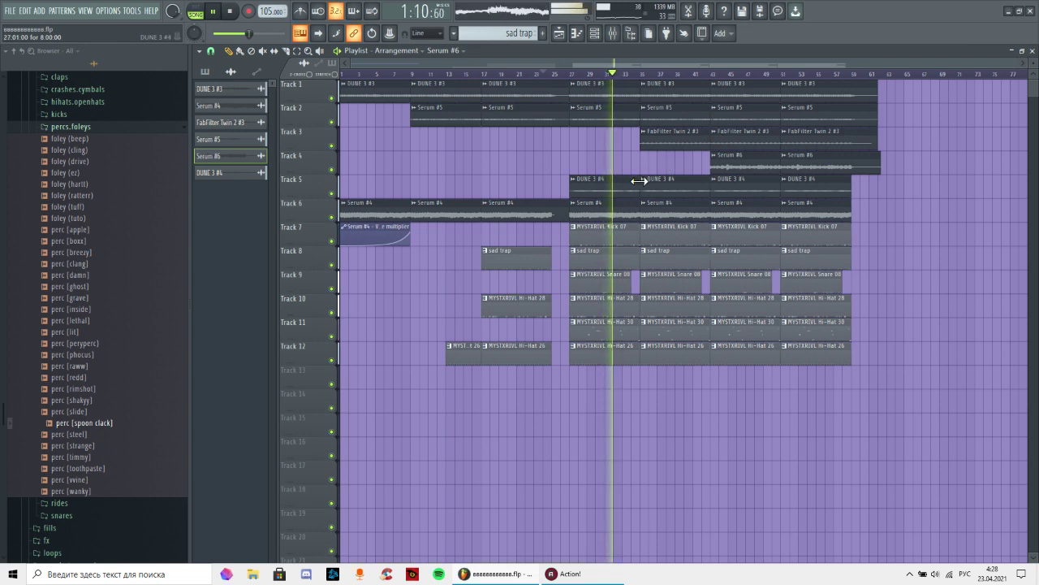
- Delete the DUNE 3 #4 clip at bar 27, the FabFilter Twin 2 #3 clip at bar 35 and the Serum #6 clip at bar 43
right_click(597, 194)
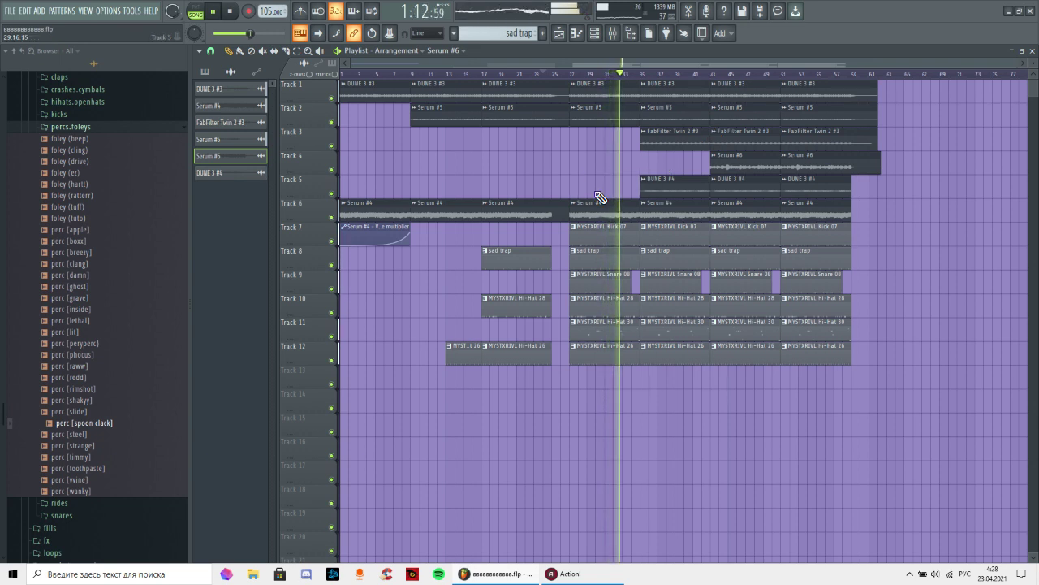
right_click(677, 145)
right_click(732, 164)
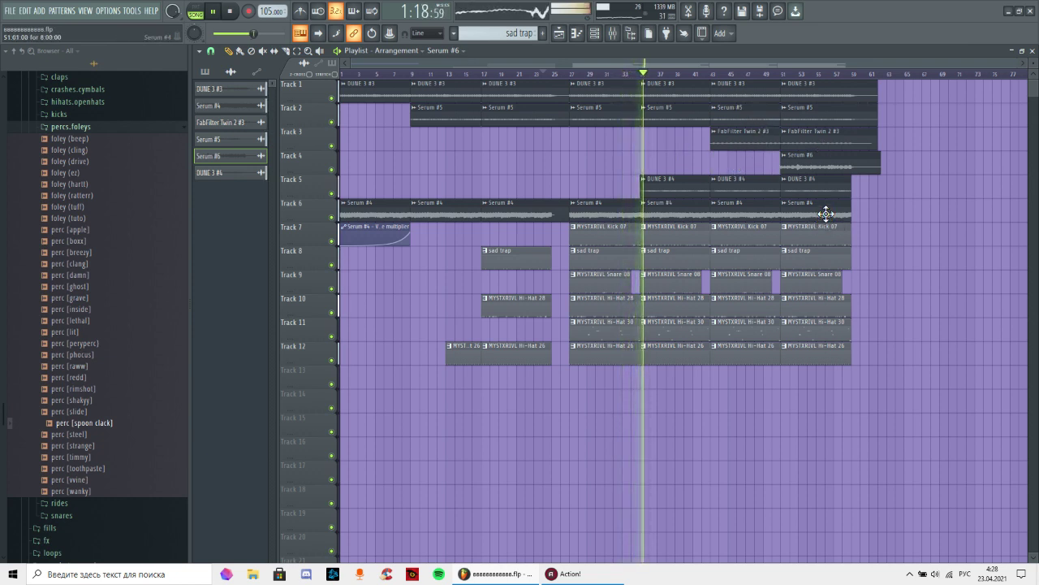
- Place the cym [loose] pattern on Track 13 at bars 43 and 51
left_click(204, 71)
left_click_drag(229, 316, 721, 377)
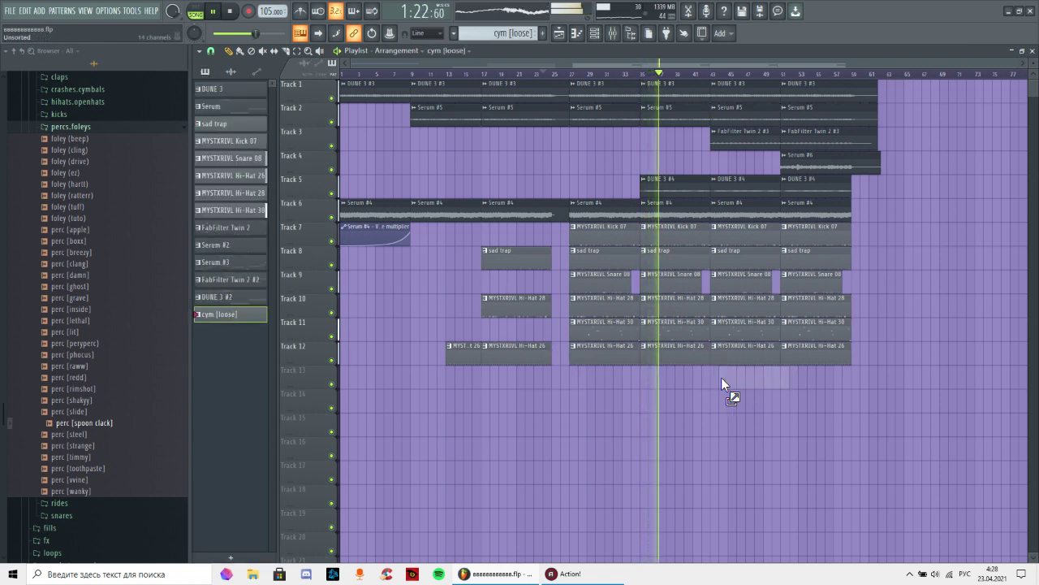
left_click(718, 377)
left_click(784, 374)
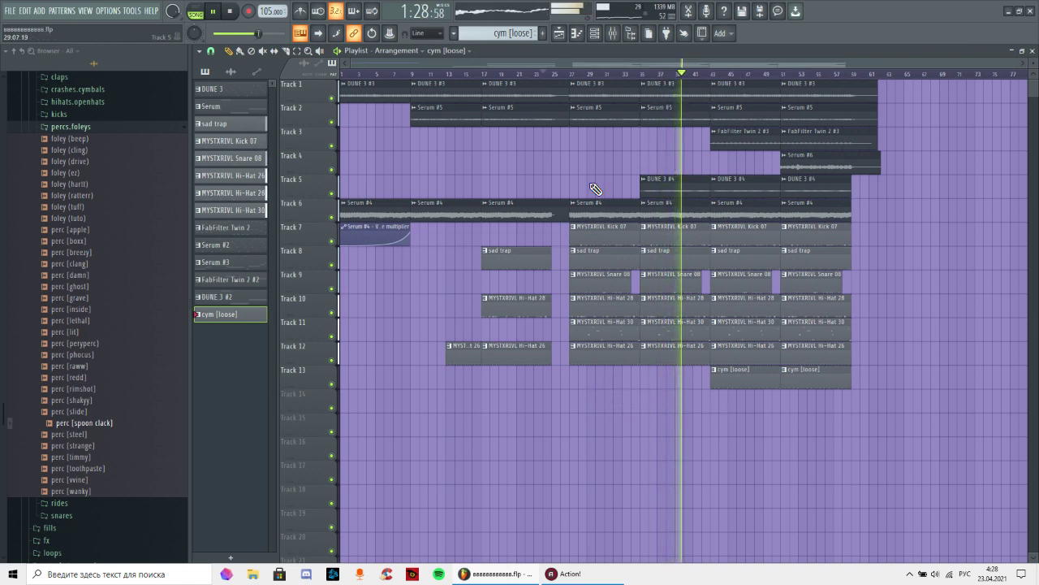
- Open the AURORA DRUMKIT folder in FL Samples and browse its effect samples down to THUNDER SHOT
scroll(102, 205, "down", 15)
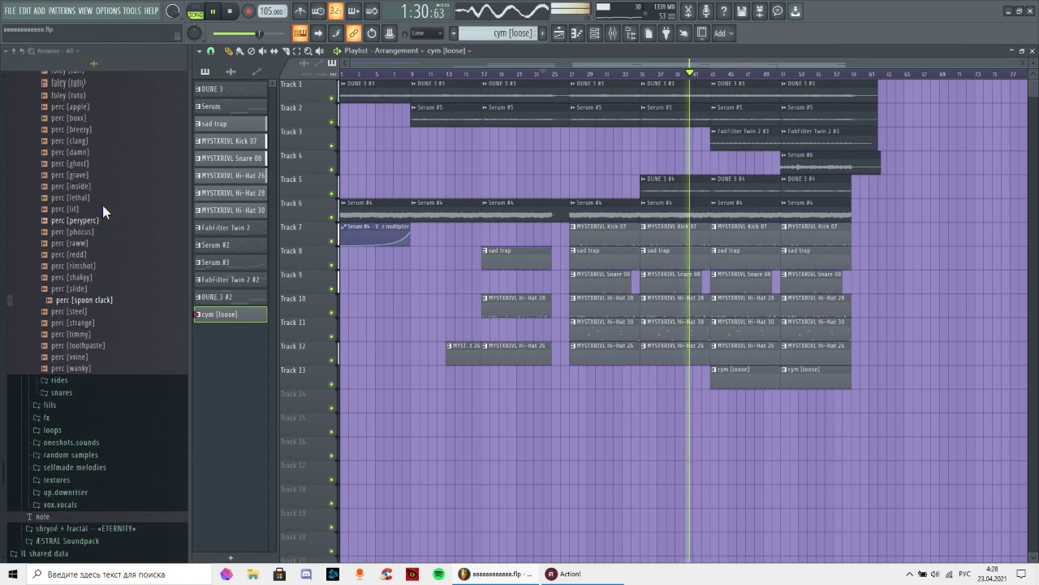
scroll(73, 270, "down", 2)
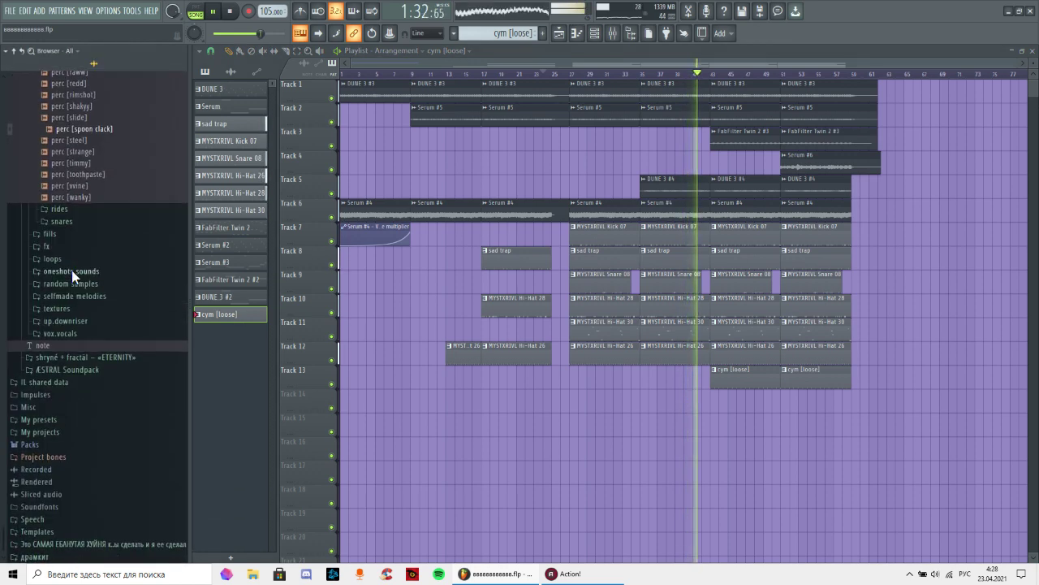
scroll(84, 331, "up", 1)
scroll(85, 333, "up", 15)
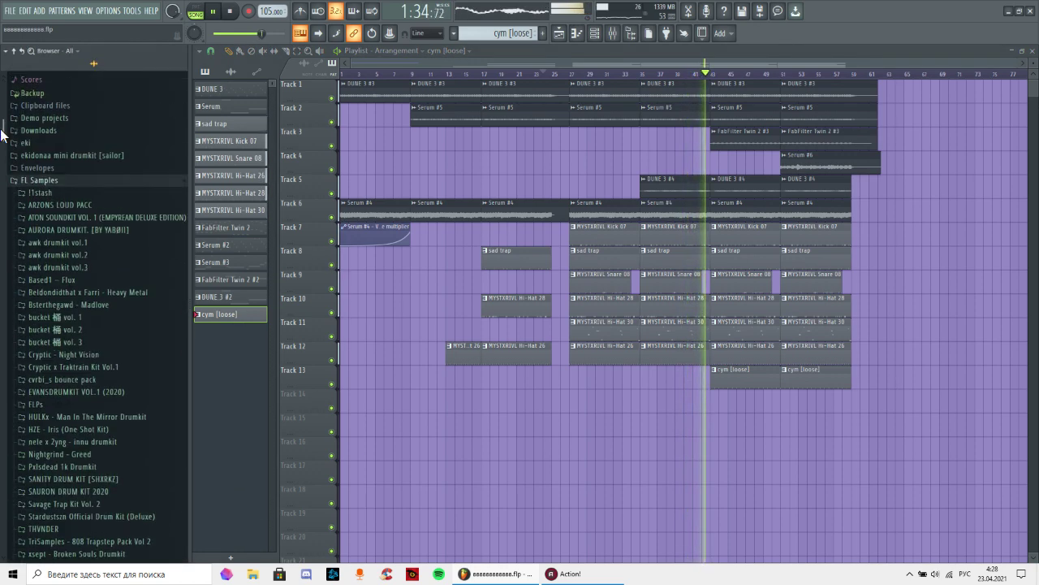
left_click(70, 196)
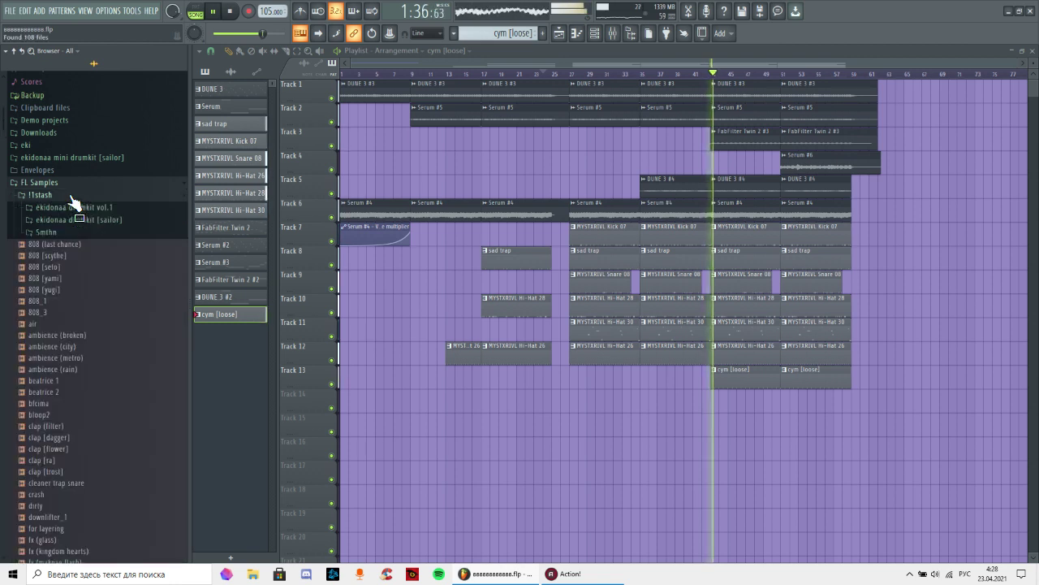
left_click(70, 195)
left_click(77, 234)
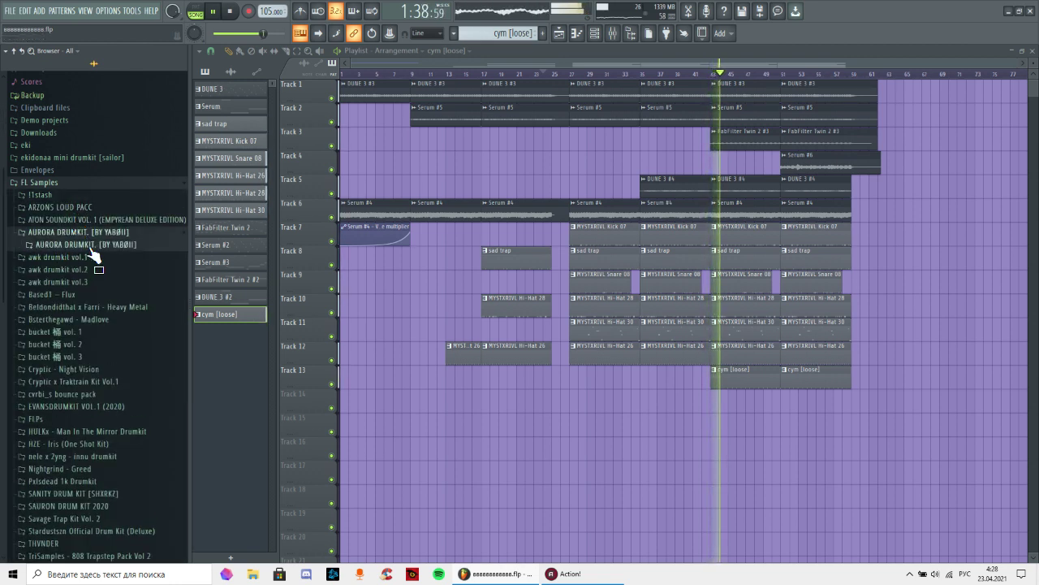
left_click(71, 244)
left_click(71, 346)
scroll(81, 348, "down", 12)
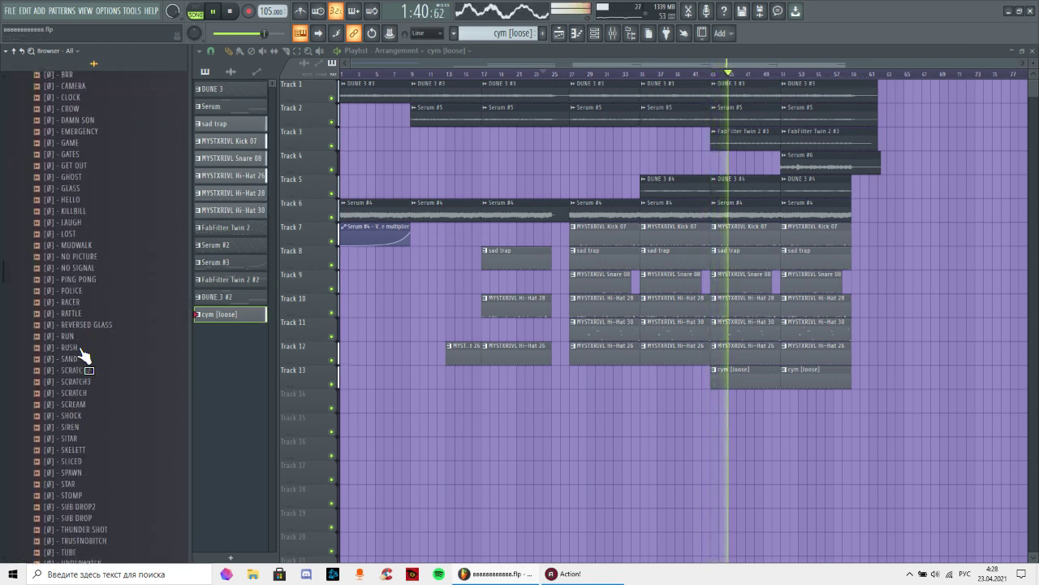
- Place the THUNDER SHOT sample on Track 14 just before bar 47, nudge it slightly earlier and play that section
left_click_drag(86, 323, 764, 404)
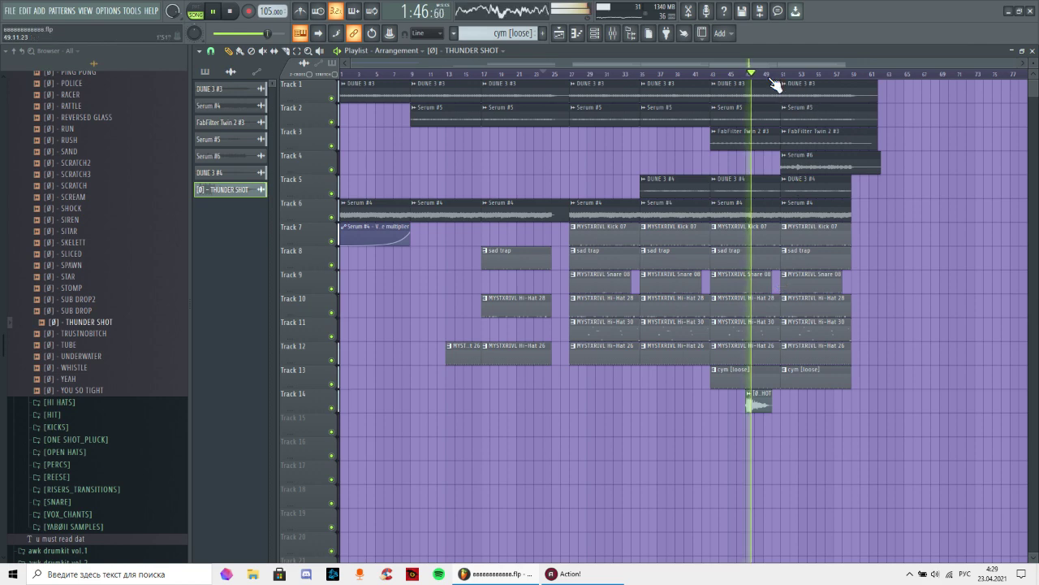
scroll(774, 84, "up", 6)
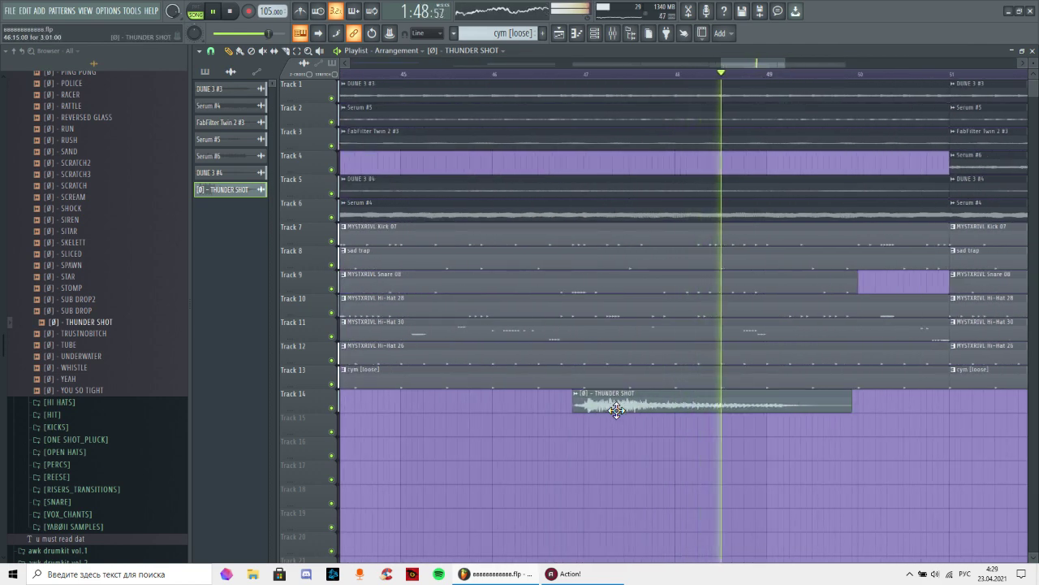
left_click_drag(617, 410, 613, 411)
left_click(555, 74)
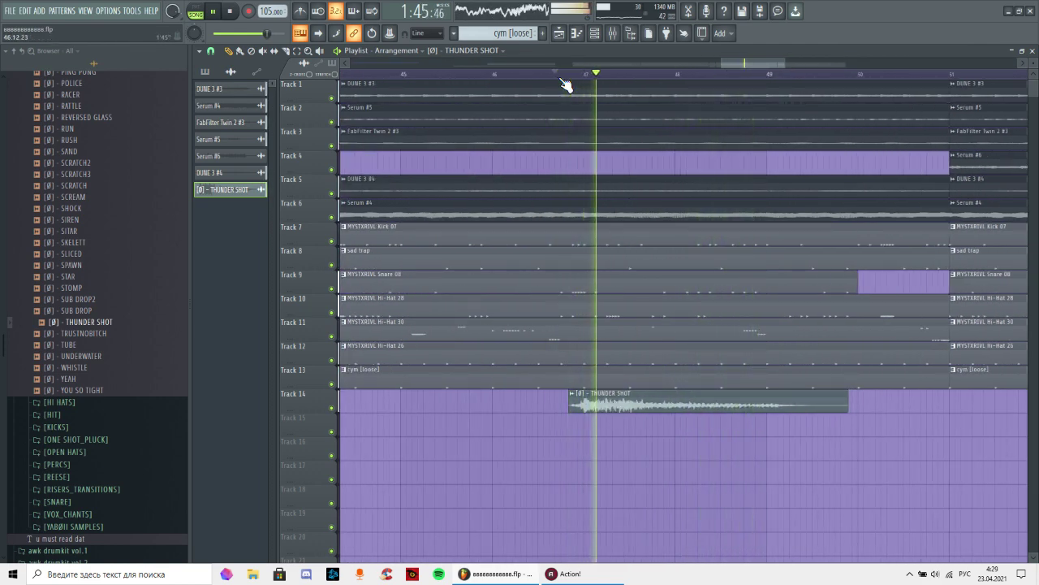
scroll(566, 86, "down", 8)
- Open the transitions folder of the y_y 0.1 kit and audition its samples, ending on yandere transition 1
scroll(77, 398, "down", 4)
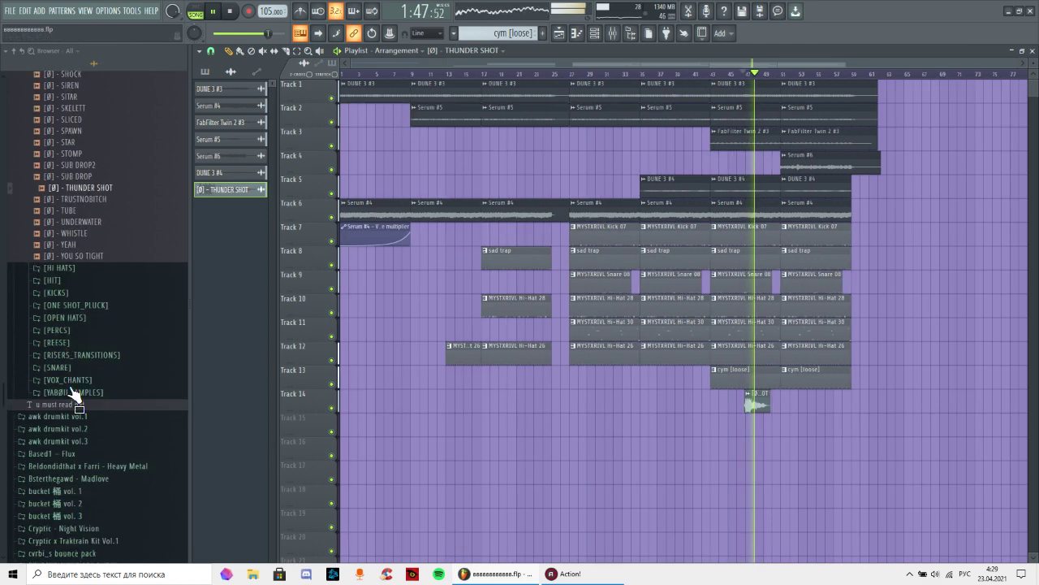
scroll(87, 319, "down", 8)
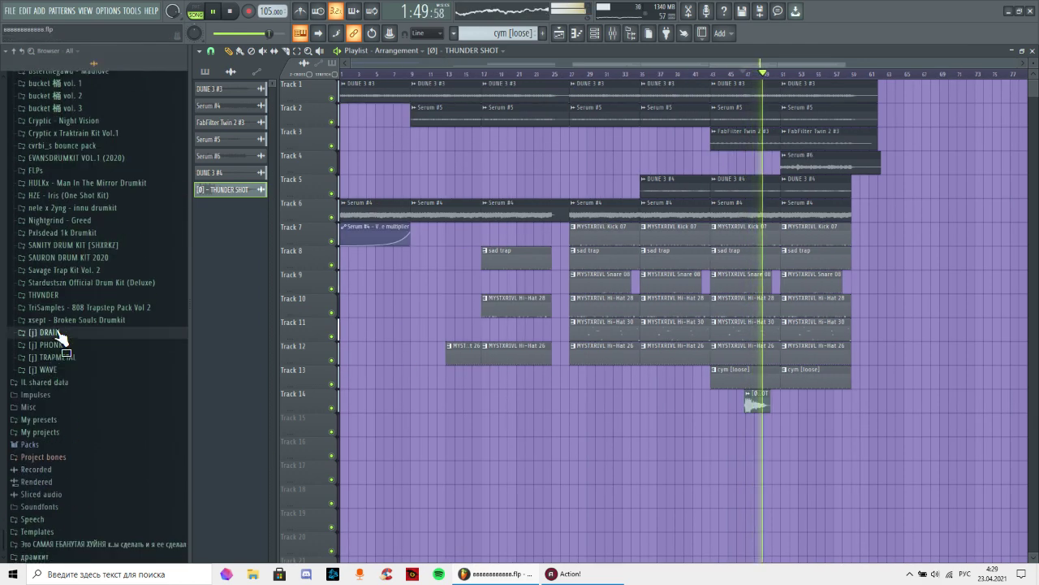
scroll(69, 352, "down", 6)
left_click(72, 335)
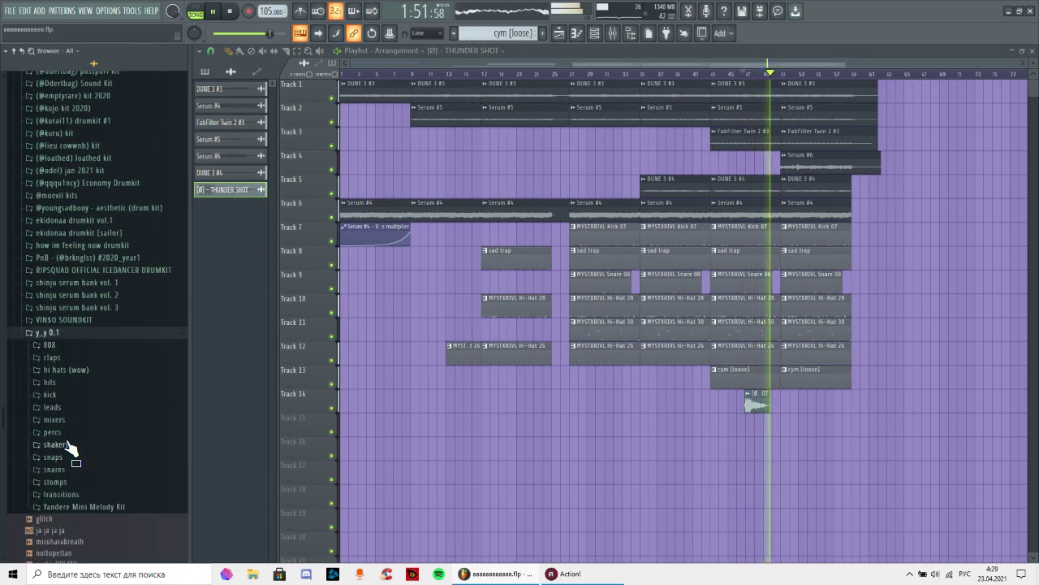
left_click(82, 493)
left_click(81, 406)
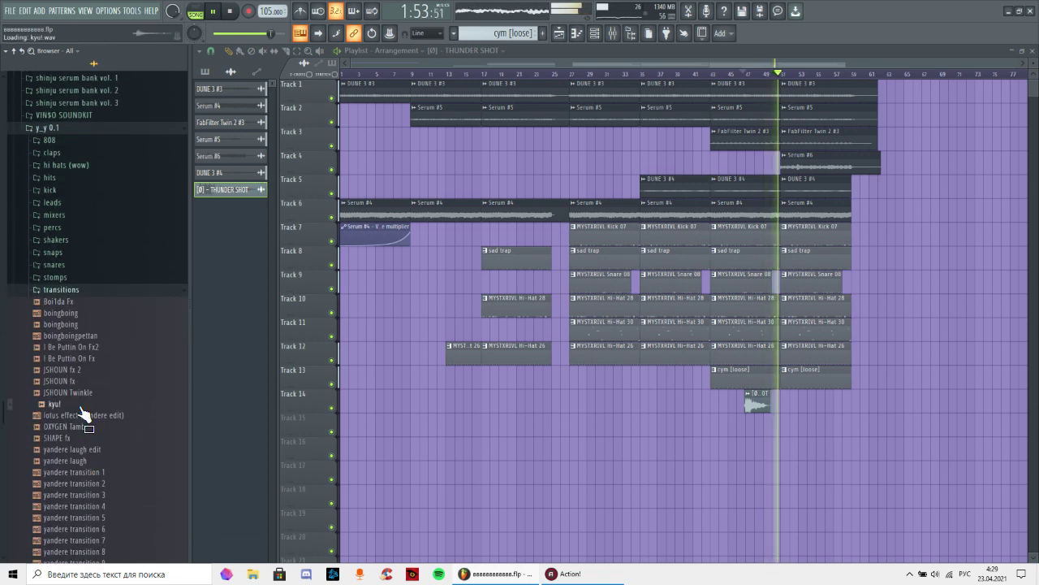
left_click(83, 461)
scroll(90, 406, "down", 4)
left_click(93, 347)
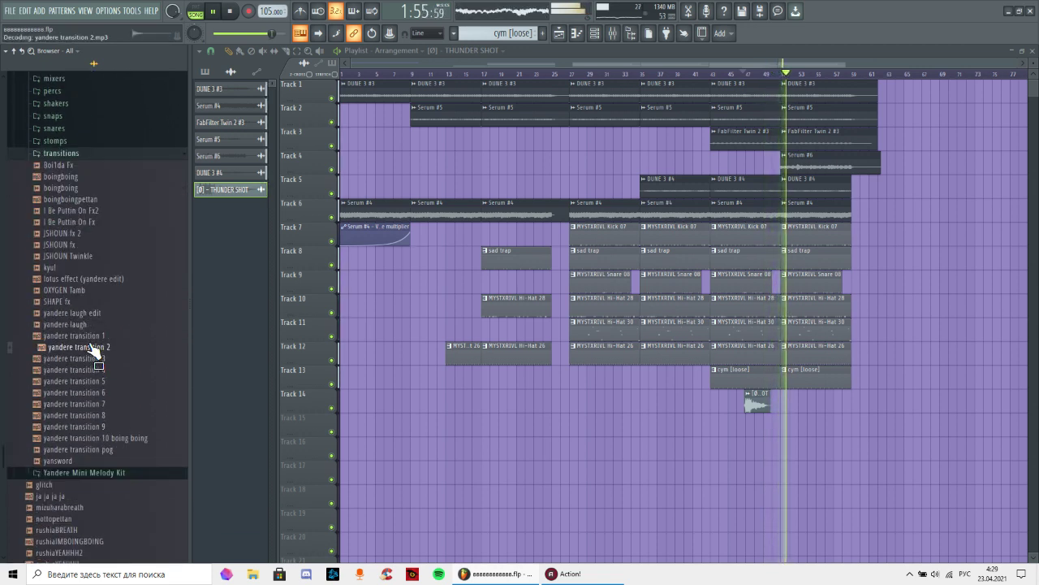
key("Up")
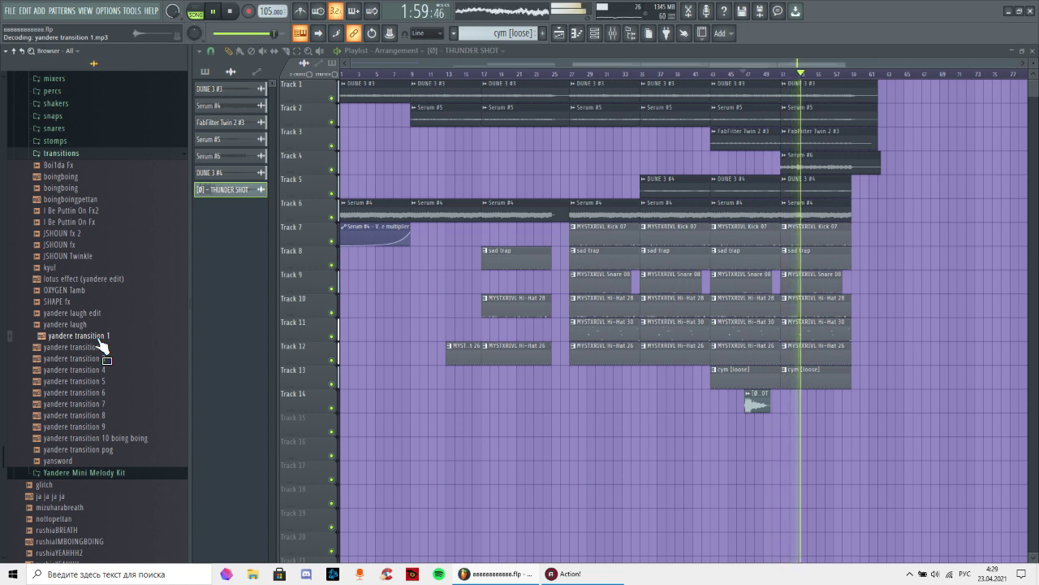
- Place yandere transition 1 on Track 15 around bar 42, shift it so its swell peaks at bar 43, and play it
left_click_drag(302, 381, 736, 438)
scroll(722, 93, "up", 5)
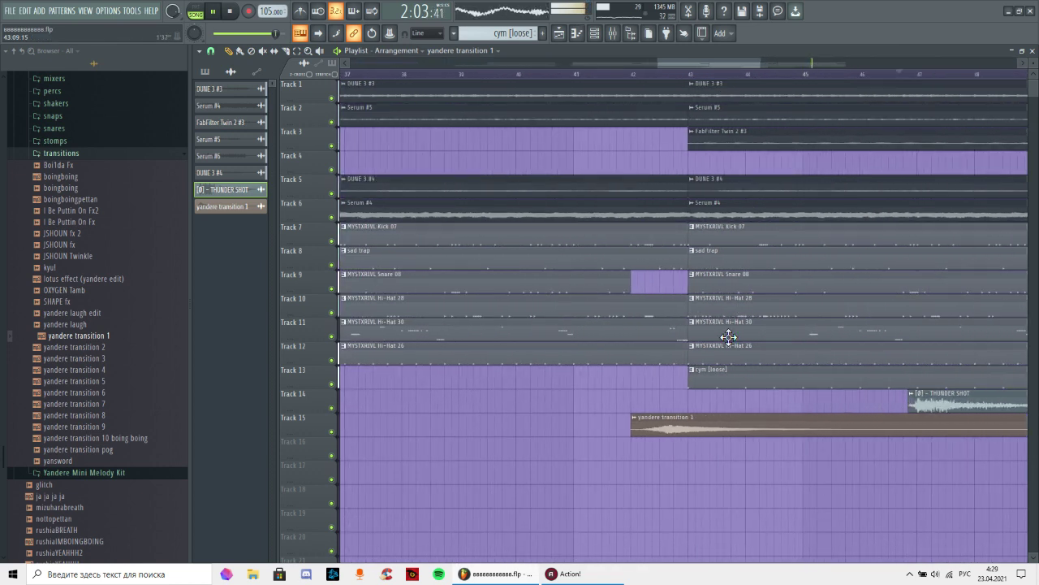
left_click(650, 74)
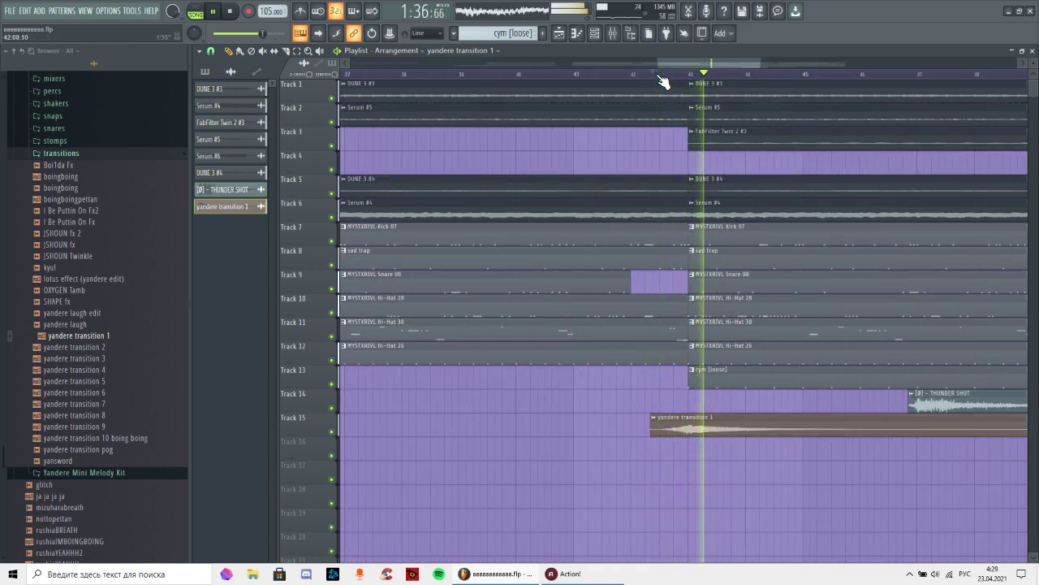
left_click_drag(723, 430, 697, 424)
left_click(675, 74)
scroll(695, 72, "up", 5)
left_click(633, 74)
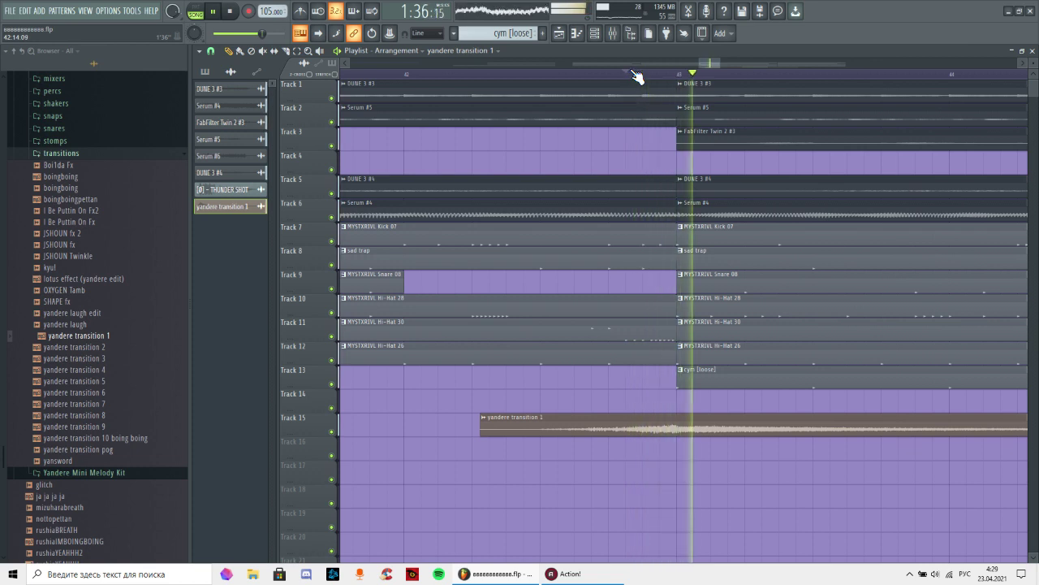
scroll(638, 75, "down", 2)
scroll(637, 75, "down", 4)
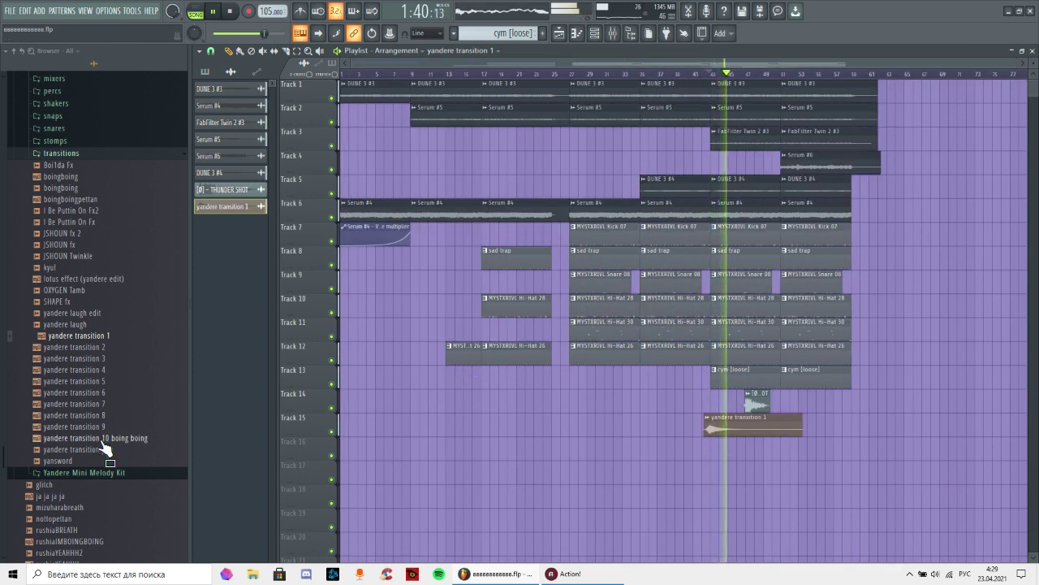
- Place yandere transition pog on Track 13 near bar 25, align its swell with the drop at bar 27, and play it
left_click_drag(109, 451, 594, 383)
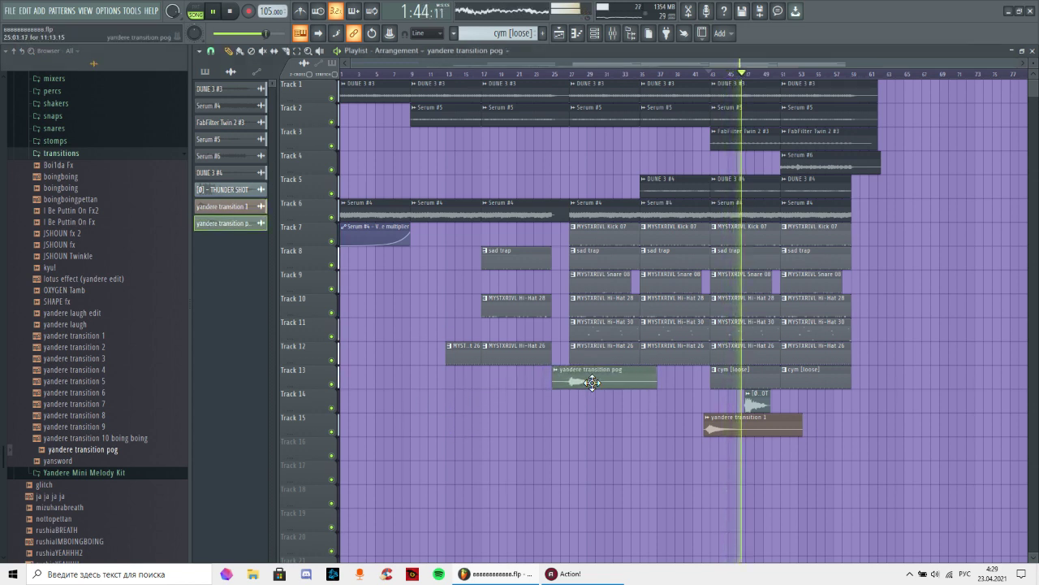
left_click(553, 74)
scroll(582, 75, "up", 5)
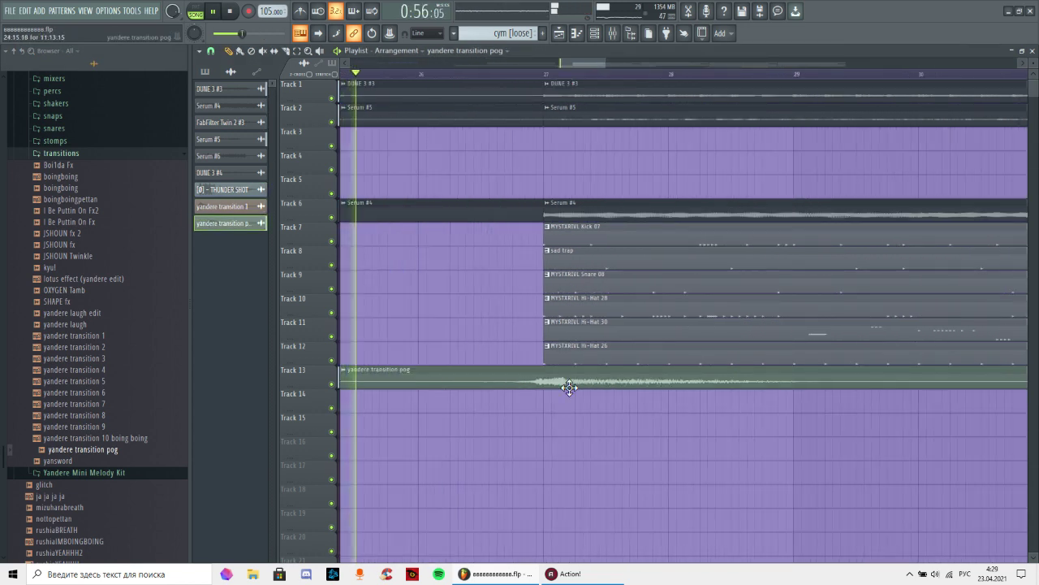
left_click_drag(569, 387, 550, 387)
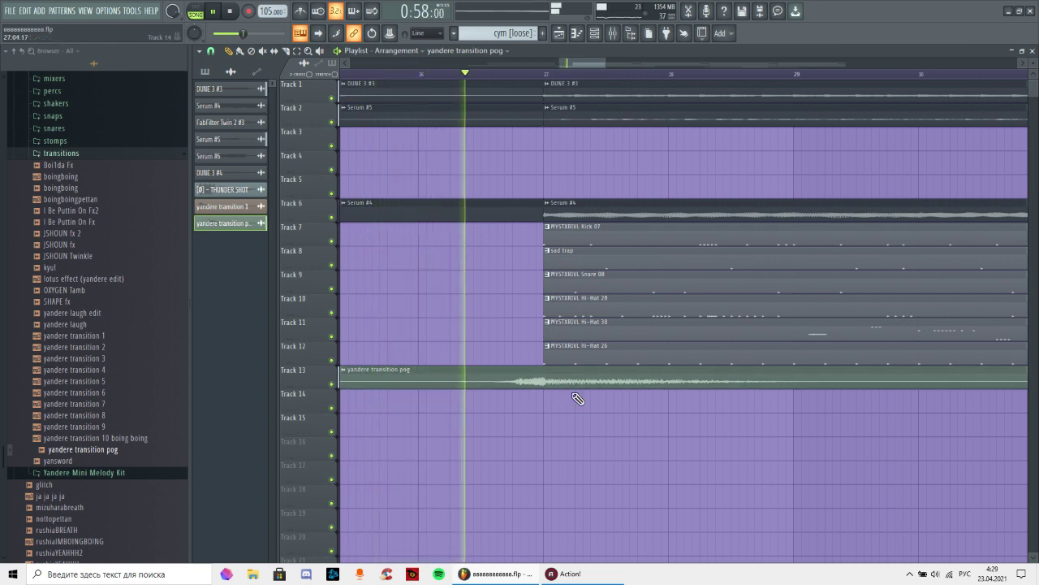
left_click_drag(564, 385, 580, 387)
left_click(520, 75)
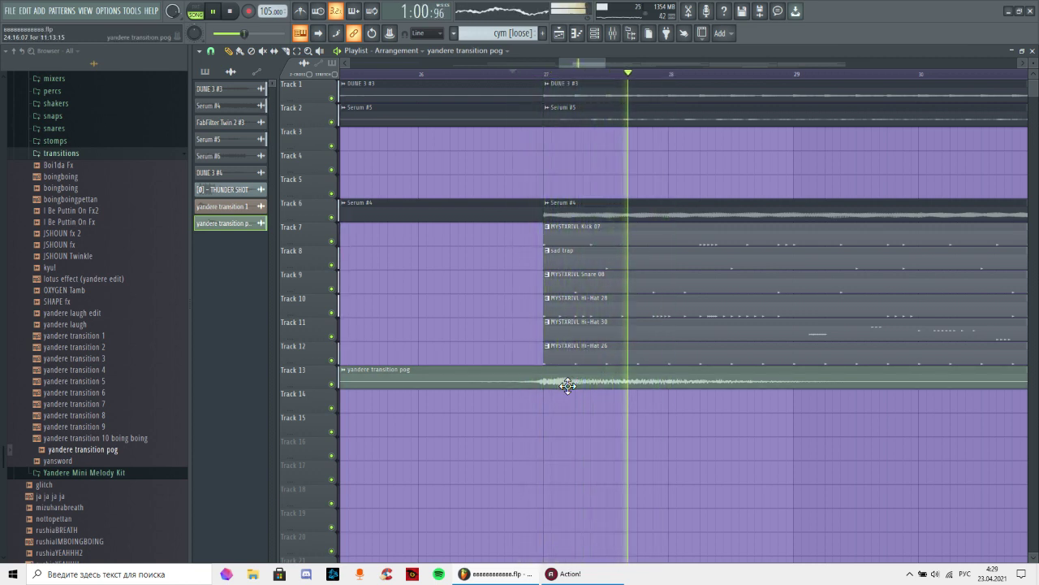
left_click(353, 75)
scroll(362, 77, "down", 5)
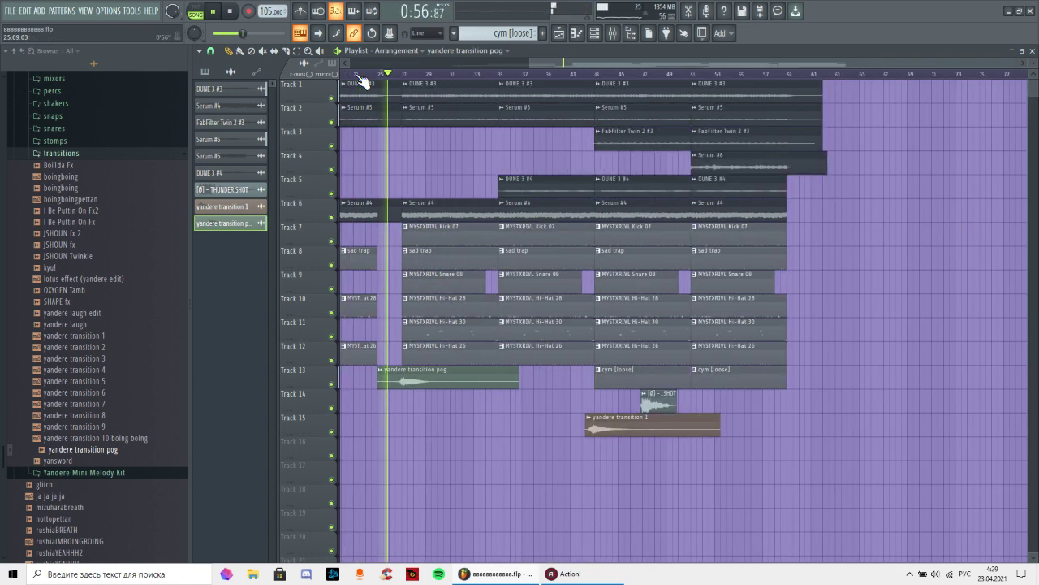
scroll(361, 81, "down", 2)
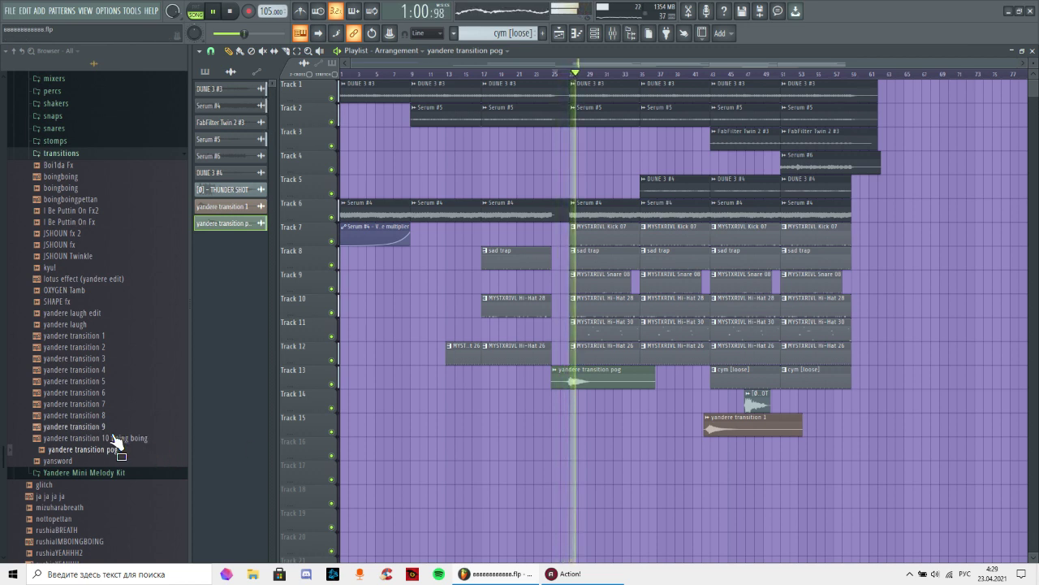
- Place the yandere transition 4 sample on Track 5 just before bar 9, align its swell with bar 9, and play it
left_click(91, 393)
left_click(91, 383)
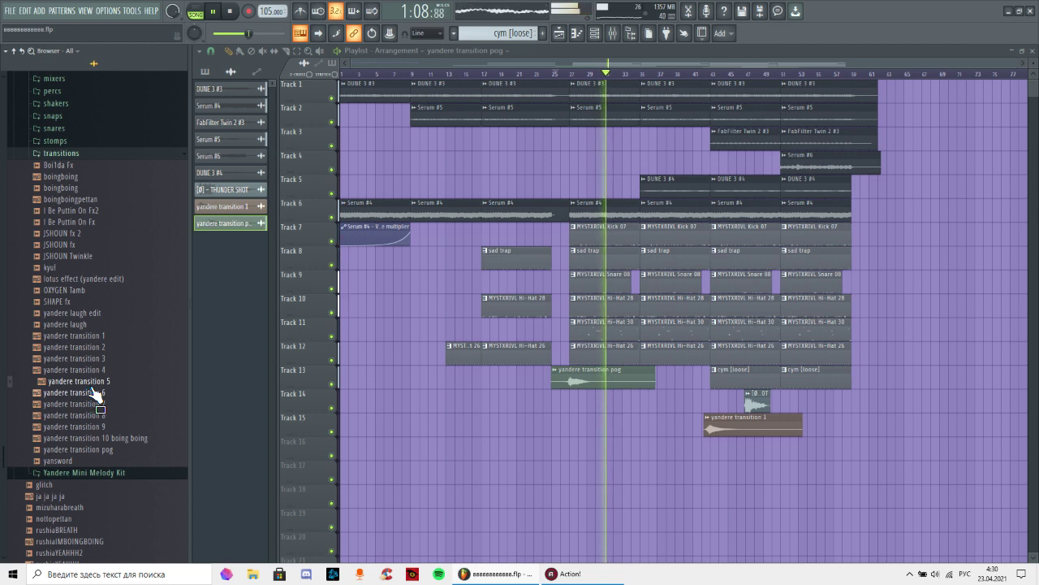
left_click_drag(95, 393, 97, 376)
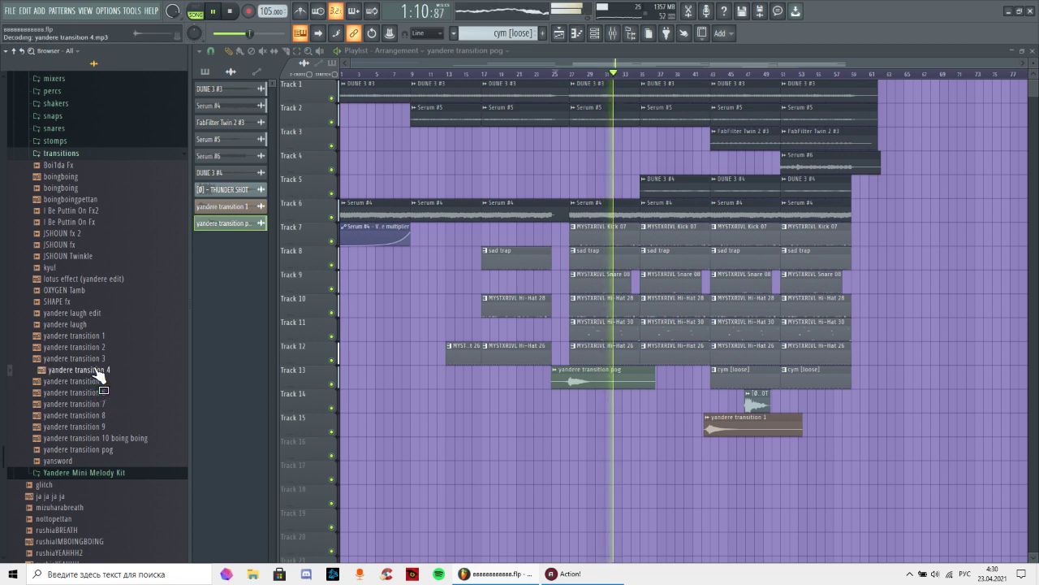
left_click_drag(97, 370, 412, 188)
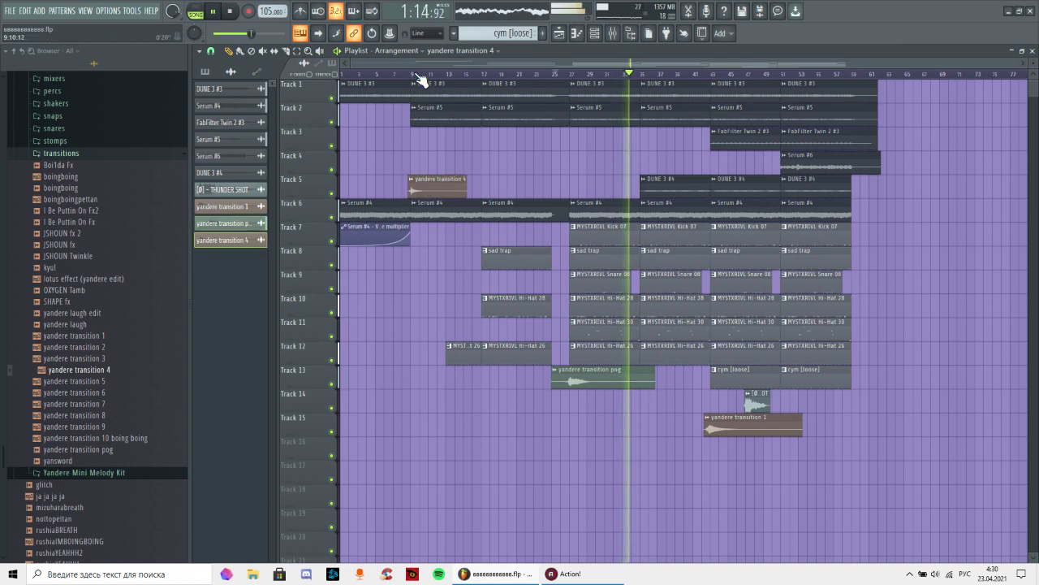
scroll(420, 77, "up", 4)
scroll(420, 77, "up", 3)
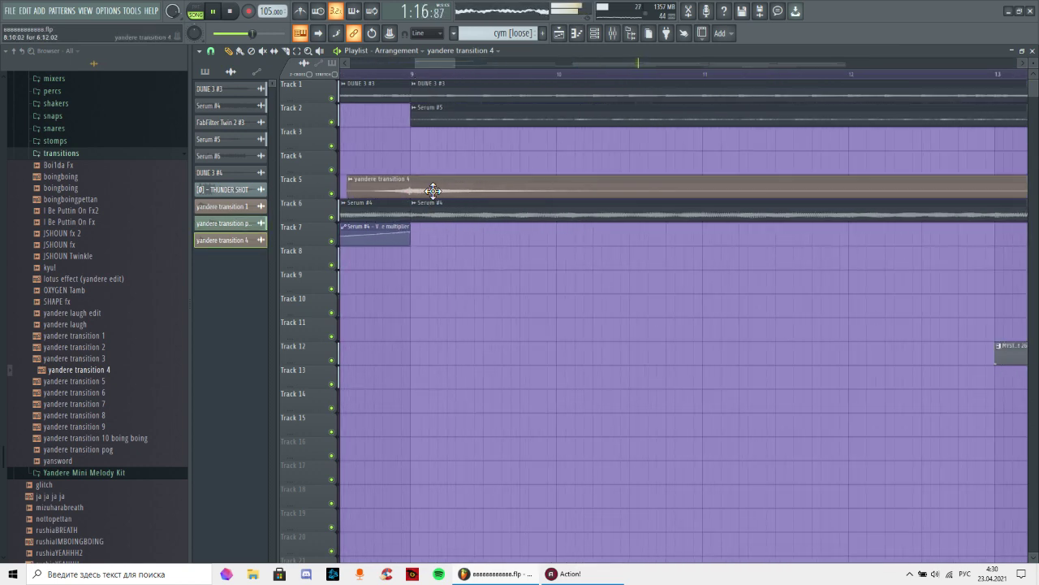
left_click(397, 78)
scroll(398, 80, "down", 6)
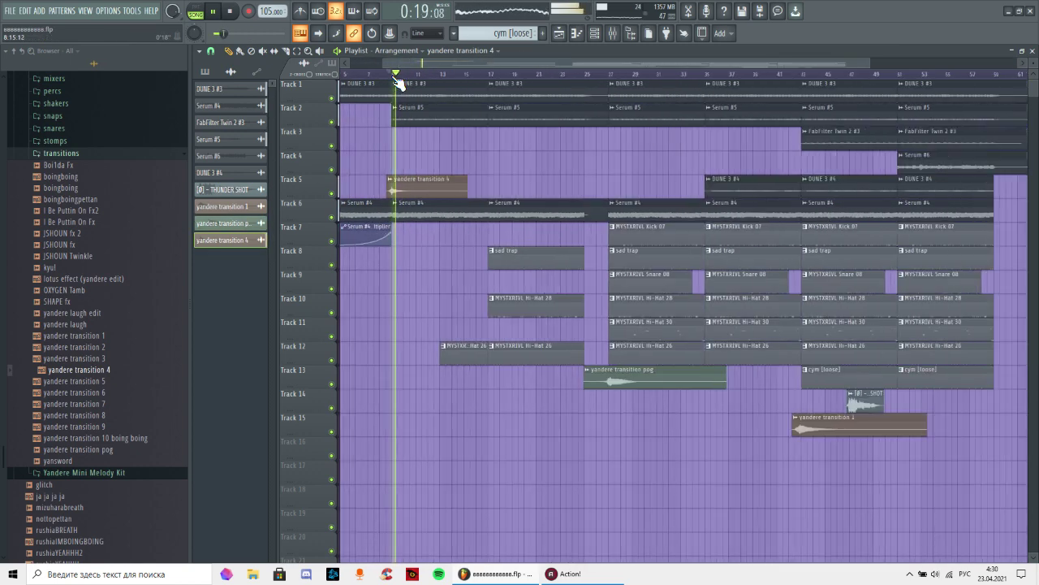
scroll(398, 82, "down", 2)
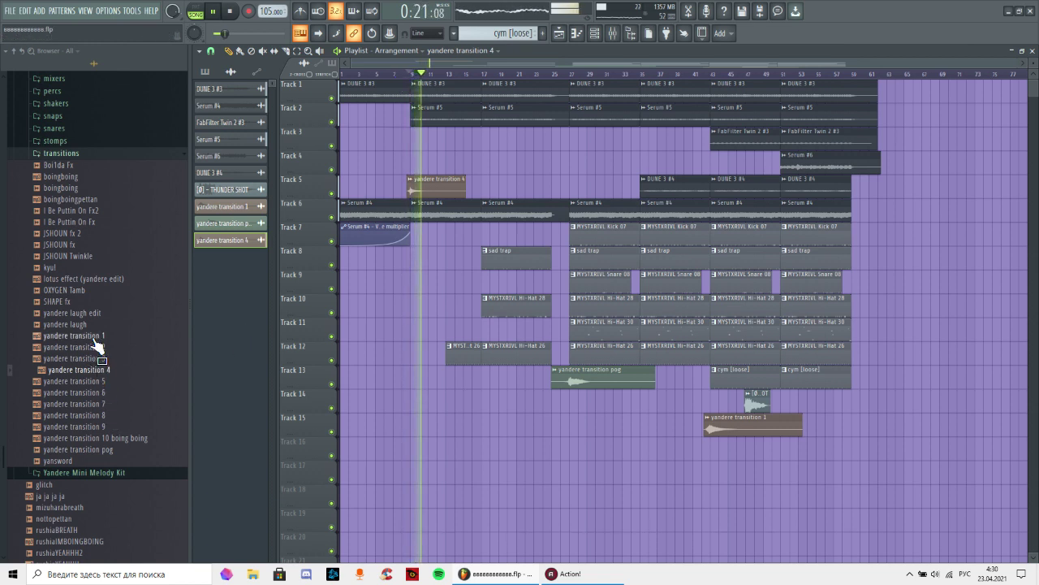
- Place the yandere transition 2 sample on Track 9 at bar 1 and play the song from the start
mouse_move(93, 357)
left_mouse_down()
mouse_move(100, 425)
mouse_move(103, 351)
left_mouse_up()
left_click_drag(344, 290, 344, 286)
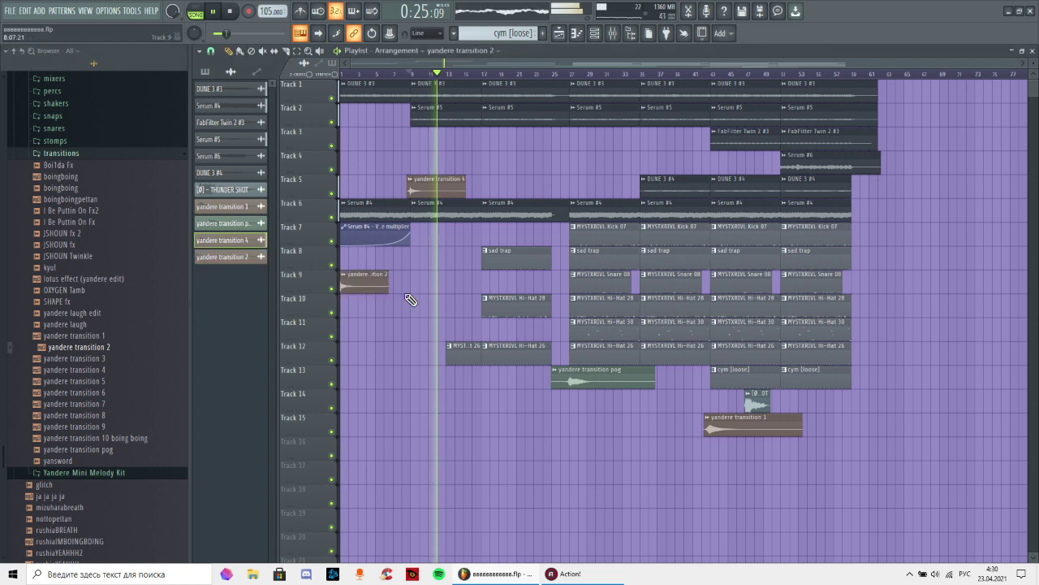
left_click(345, 74)
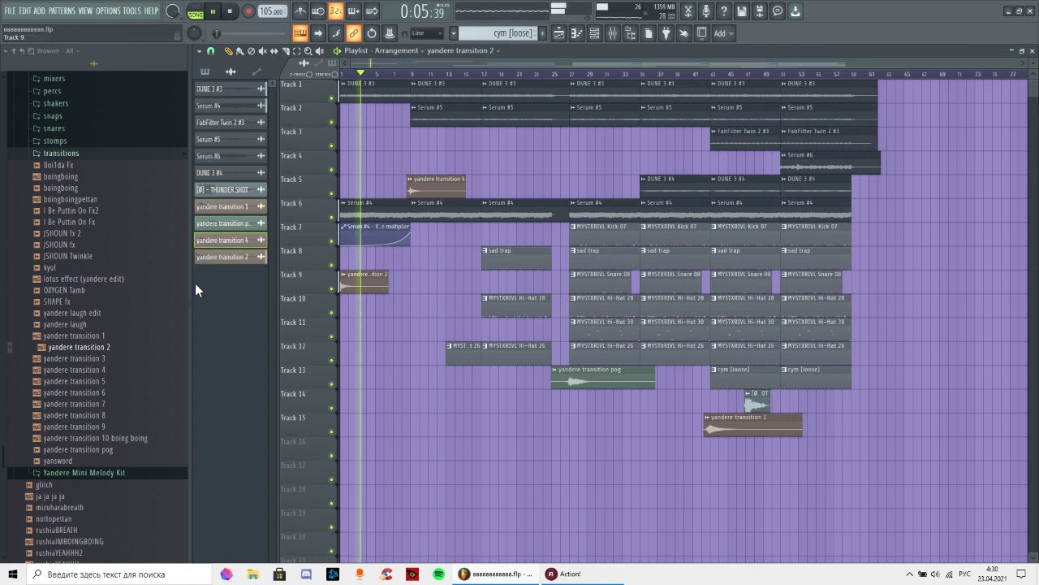
- Find the fx [weevil] sample, place it on Track 14 so its peak meets bar 51, and play that section
left_click_drag(2, 207, 1, 117)
left_click(40, 203)
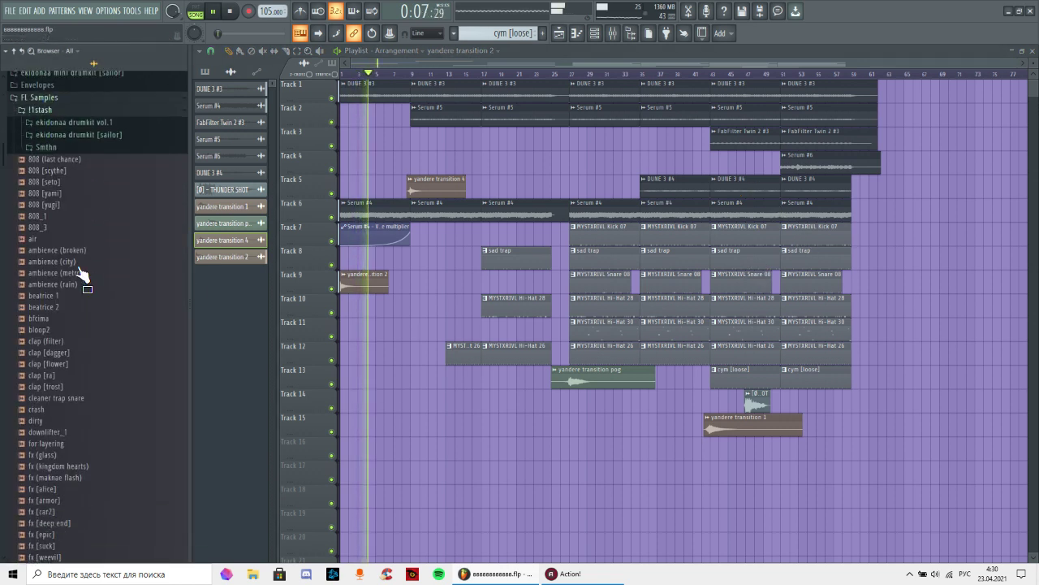
scroll(81, 292, "down", 10)
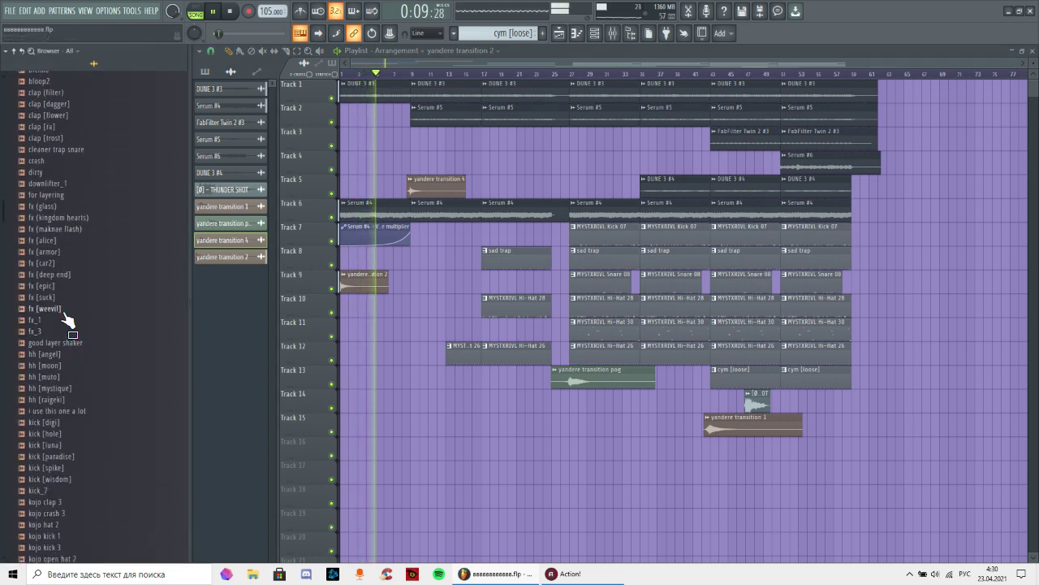
left_click_drag(866, 283, 779, 167)
scroll(798, 78, "up", 6)
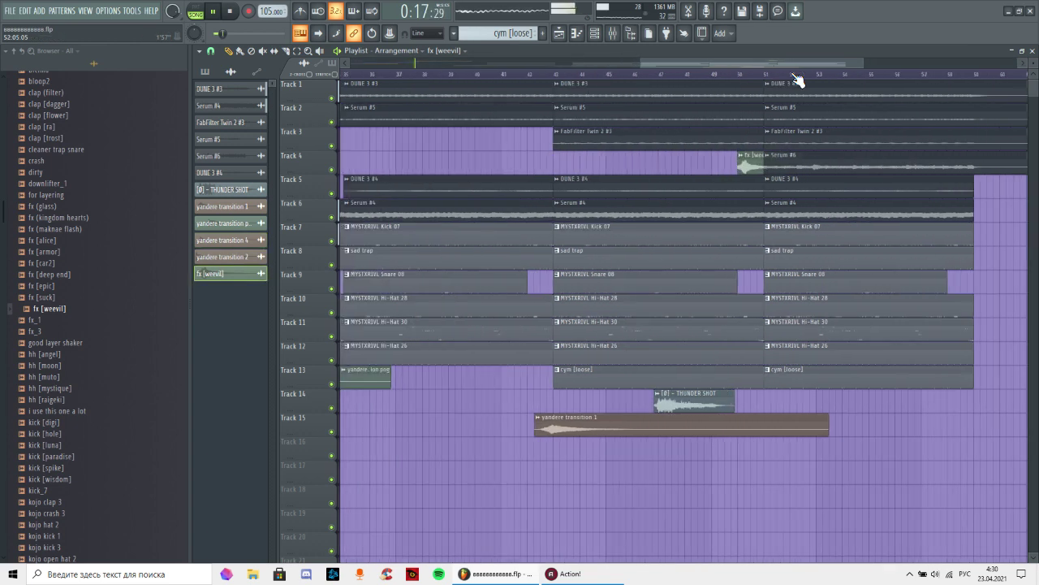
left_click_drag(683, 162, 737, 414)
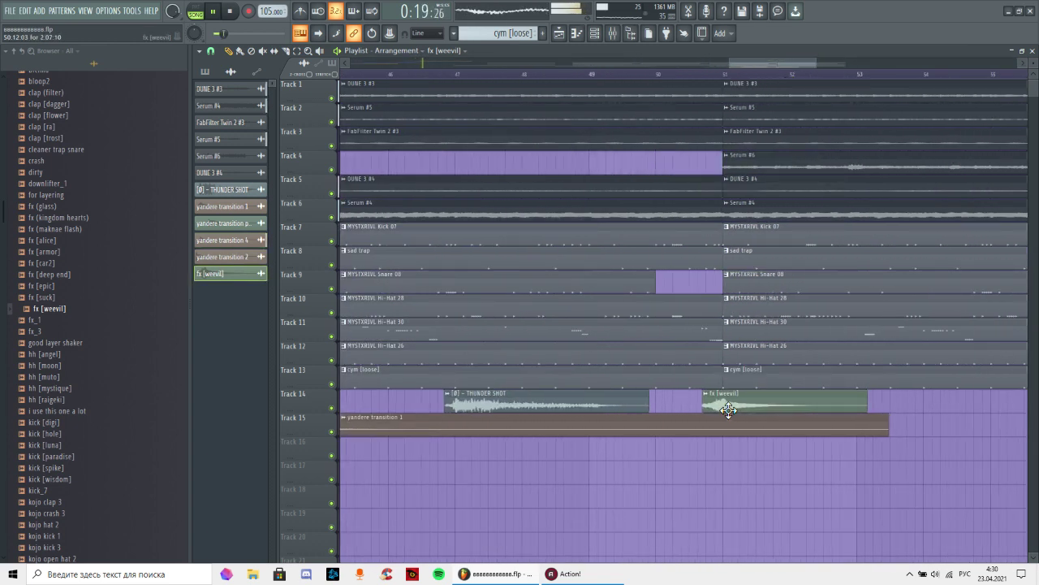
left_click(717, 74)
scroll(717, 77, "down", 3)
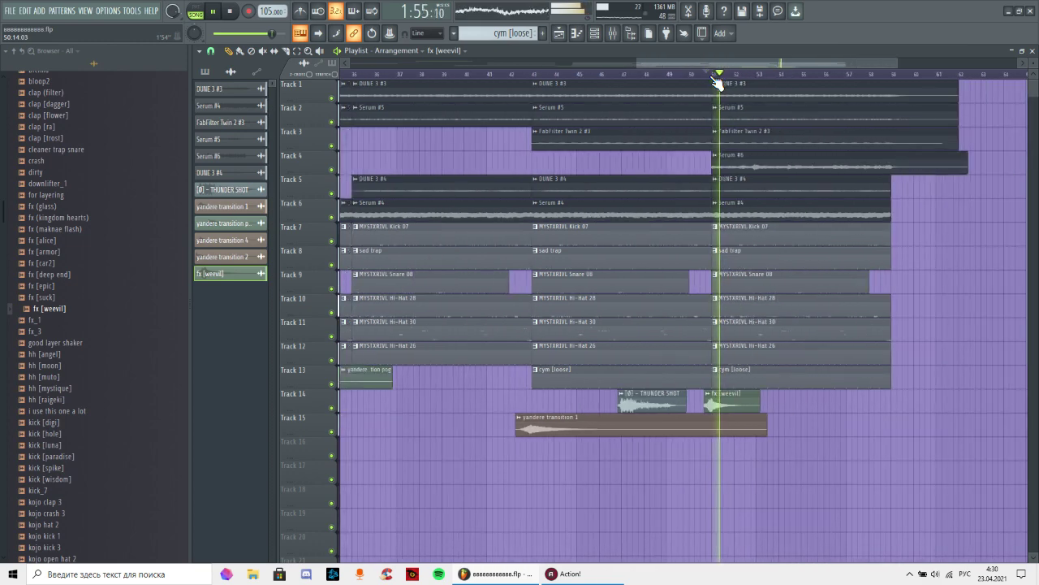
scroll(716, 80, "down", 3)
- Open the ekidonaa drumkit [sailor] folder and look through its presets and other plugins subfolders
scroll(81, 299, "down", 15)
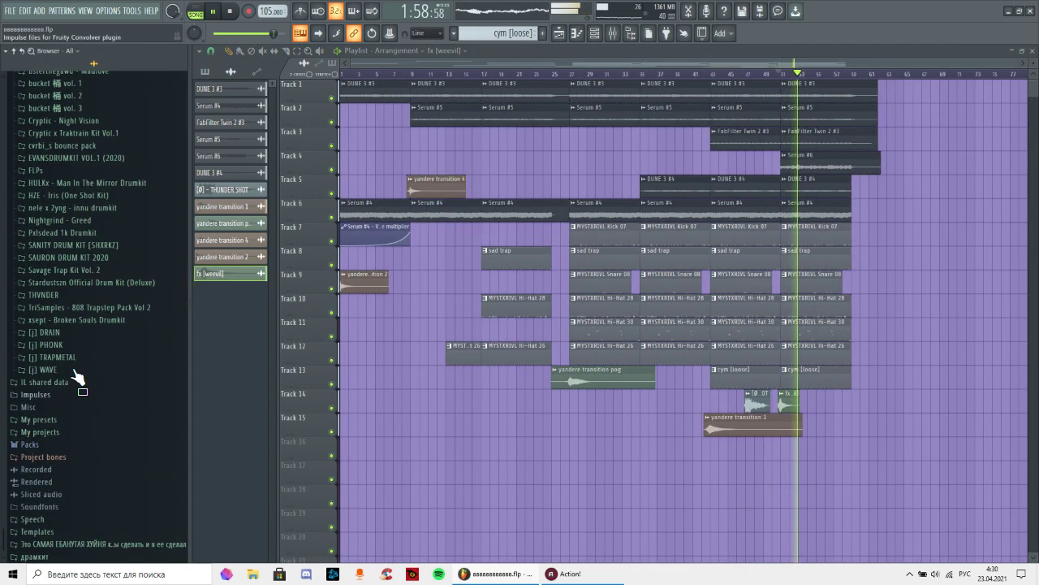
left_click(62, 333)
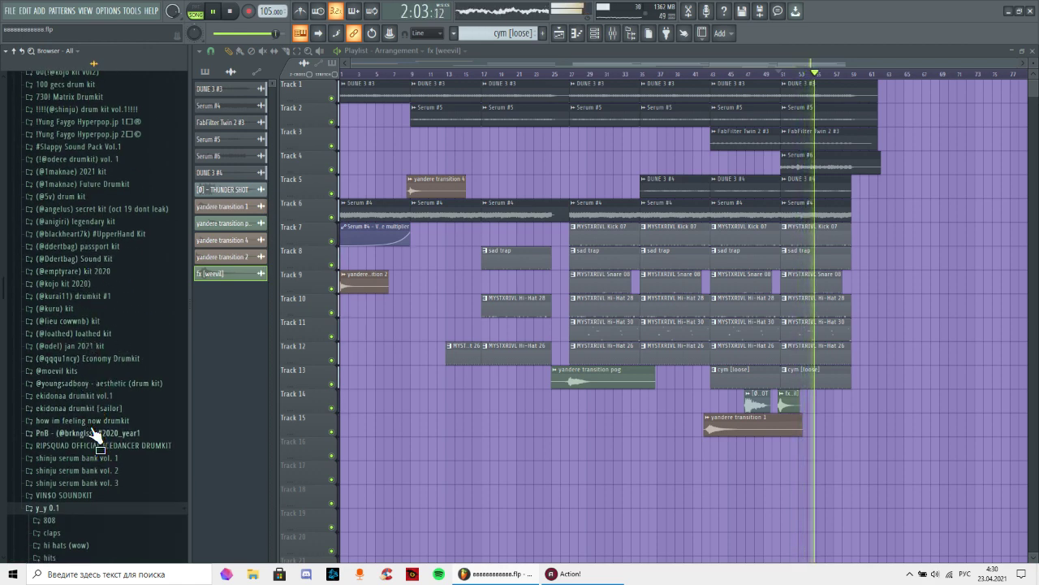
left_click(75, 408)
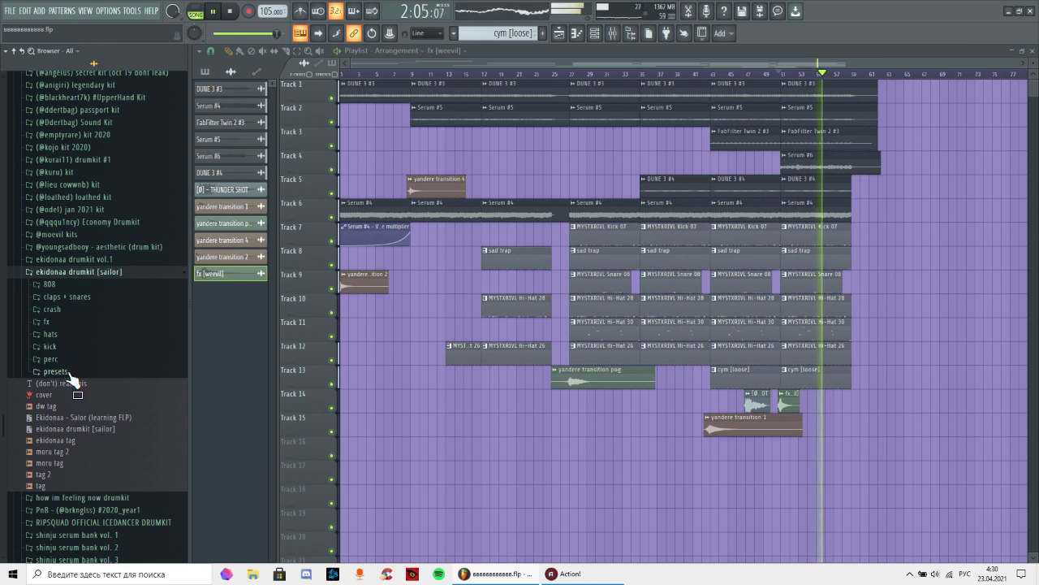
left_click(69, 373)
left_click(81, 422)
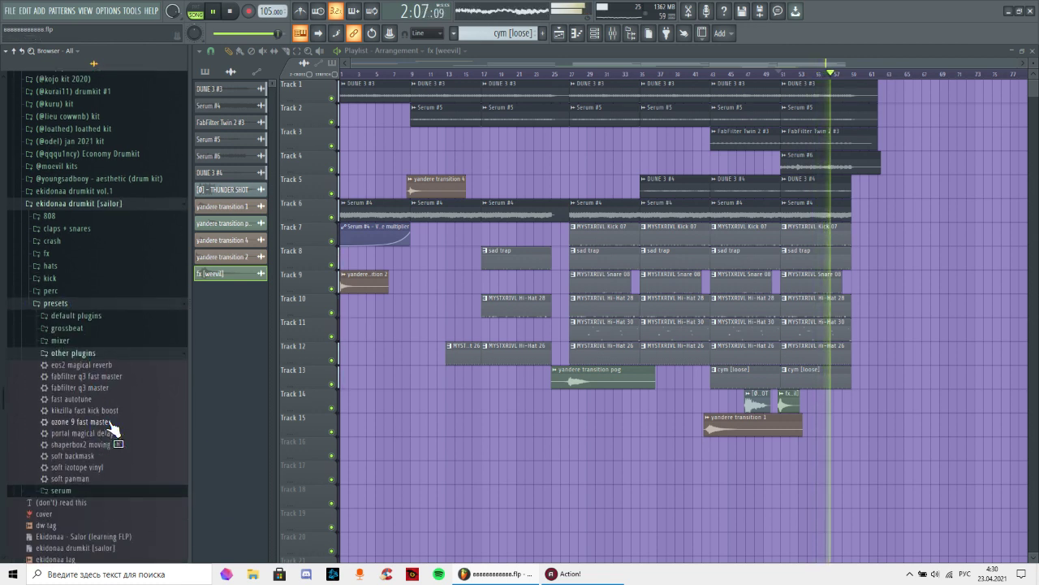
left_click(86, 354)
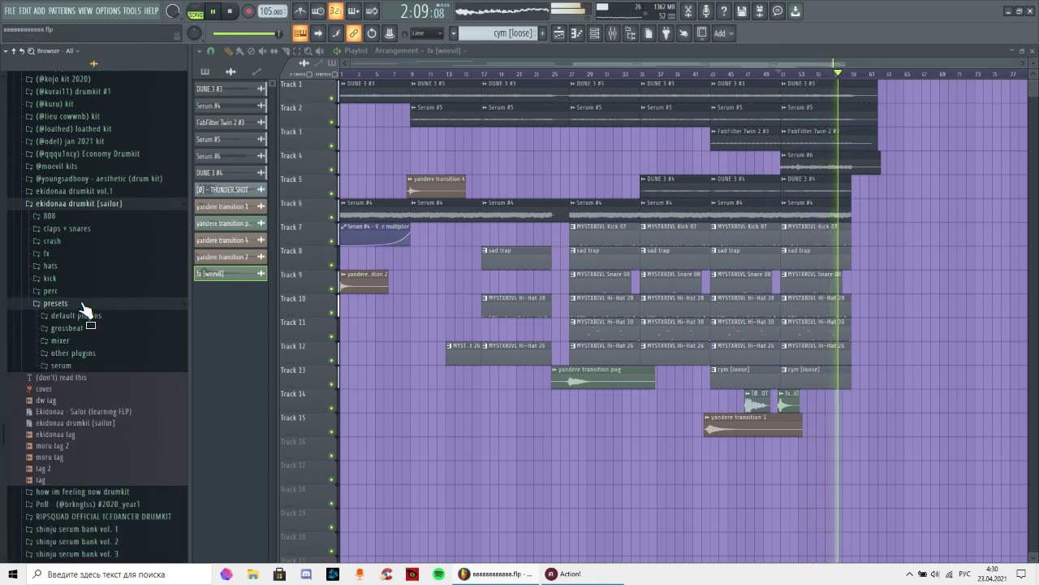
left_click(83, 305)
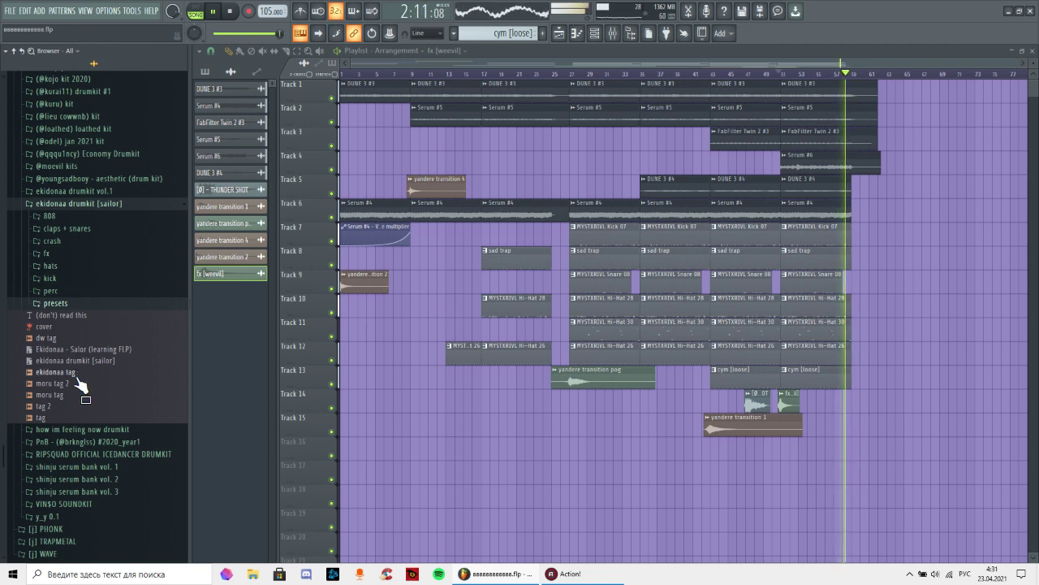
- Place the ekidonaa tag sample on Track 11 around bar 7 and play from about bar 14
left_click_drag(77, 375, 394, 330)
double_click(220, 292)
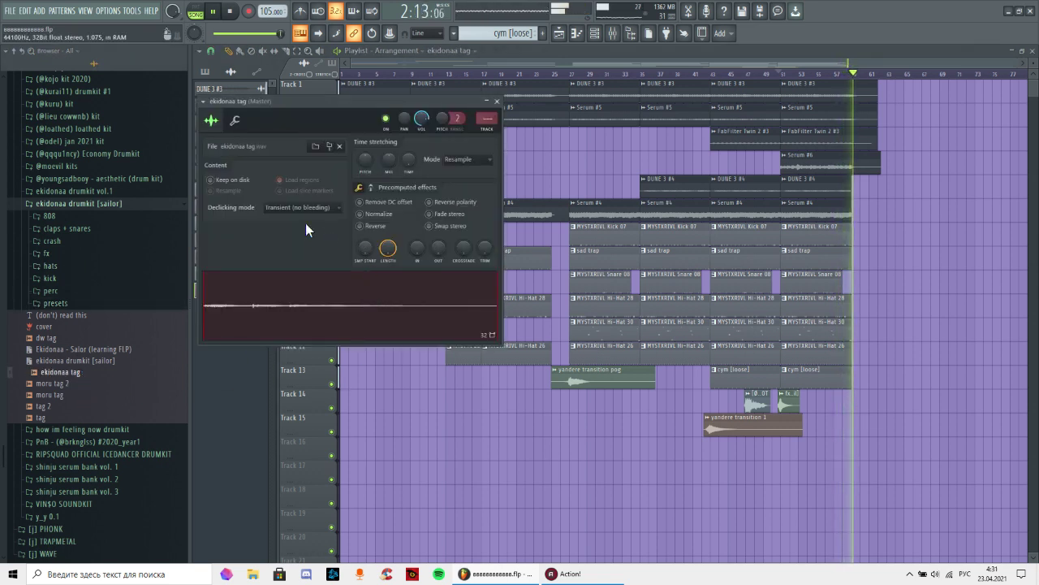
left_click(497, 101)
left_click(457, 77)
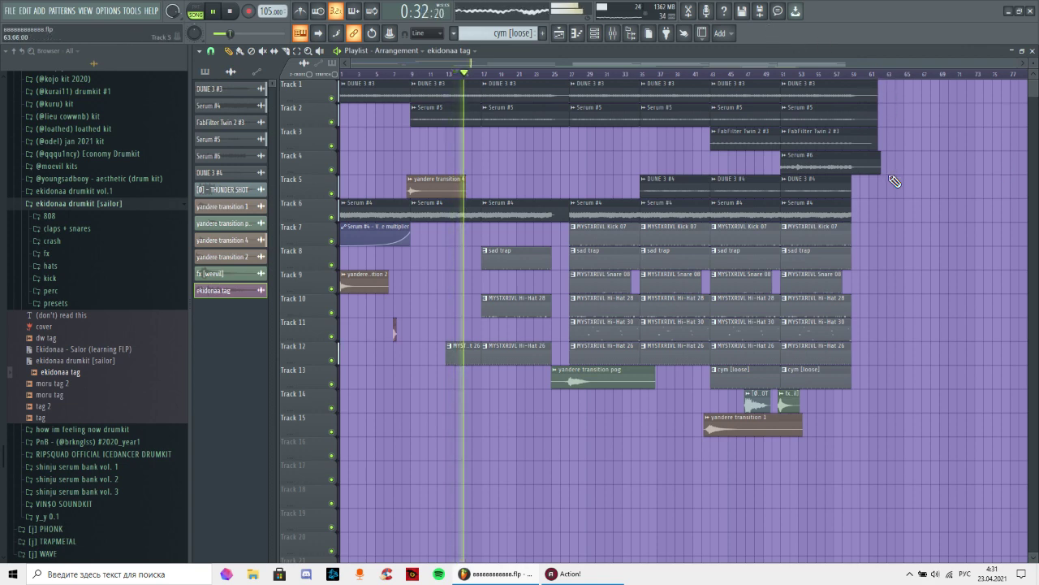
- Trim the last clips on Tracks 1 to 4 to end at bar 59, and add a Serum #4 clip on Track 6 from there
left_click_drag(884, 198, 861, 75)
scroll(861, 74, "up", 5)
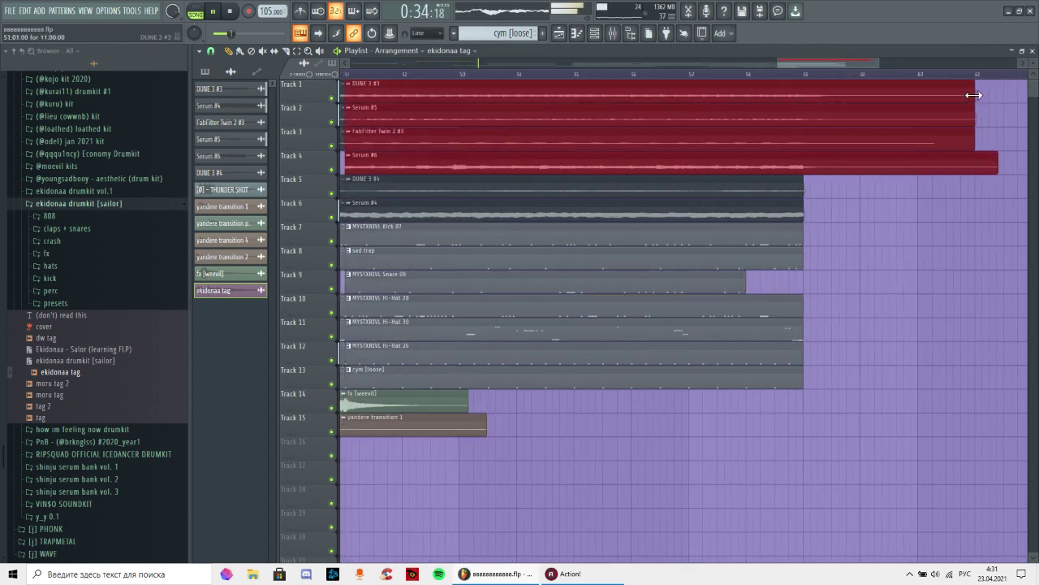
left_click_drag(973, 95, 808, 89)
scroll(833, 77, "up", 7)
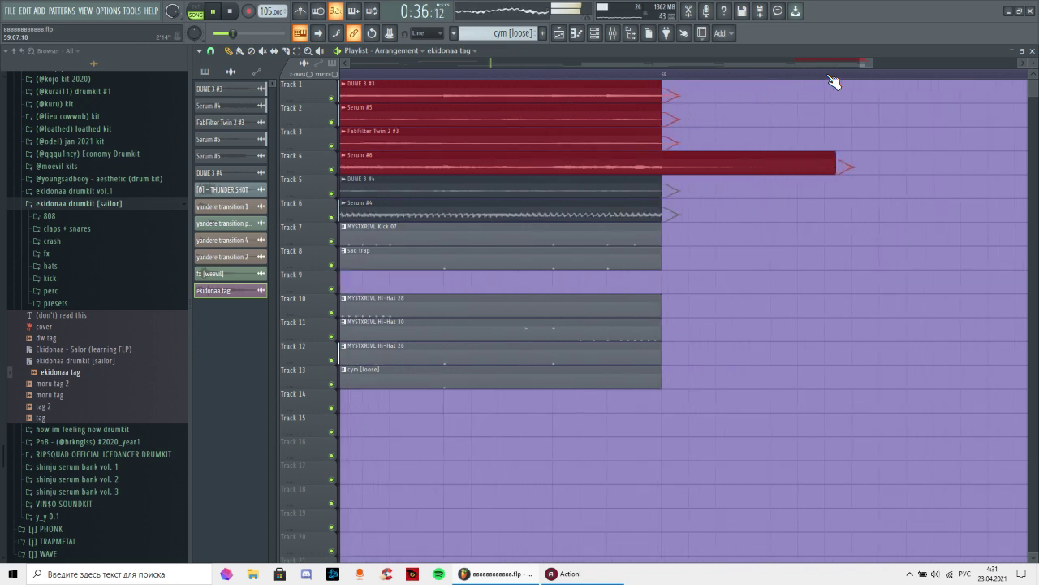
left_click(842, 140, "ctrl")
left_click_drag(836, 171, 660, 165)
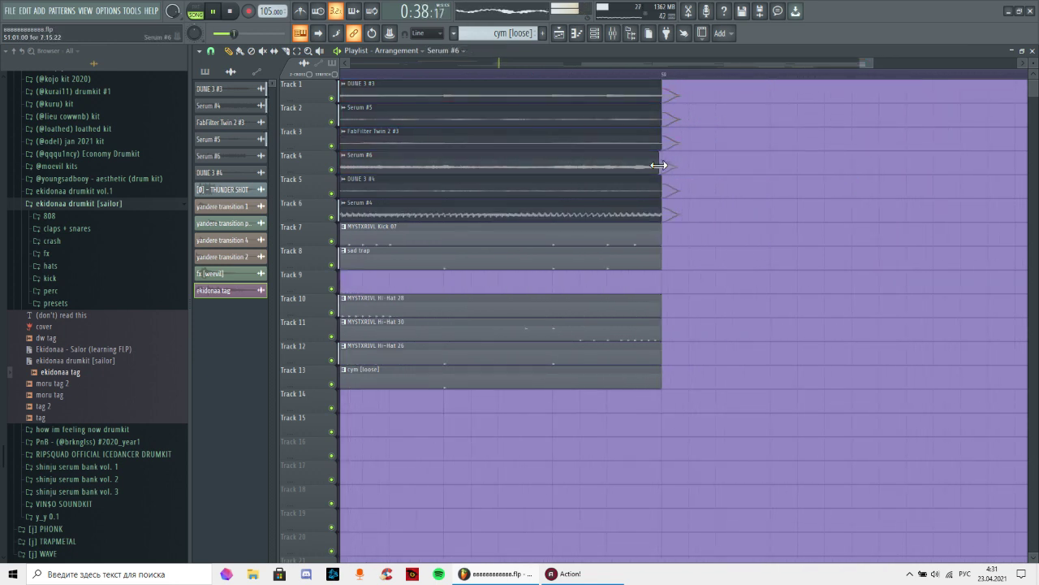
scroll(679, 65, "down", 8)
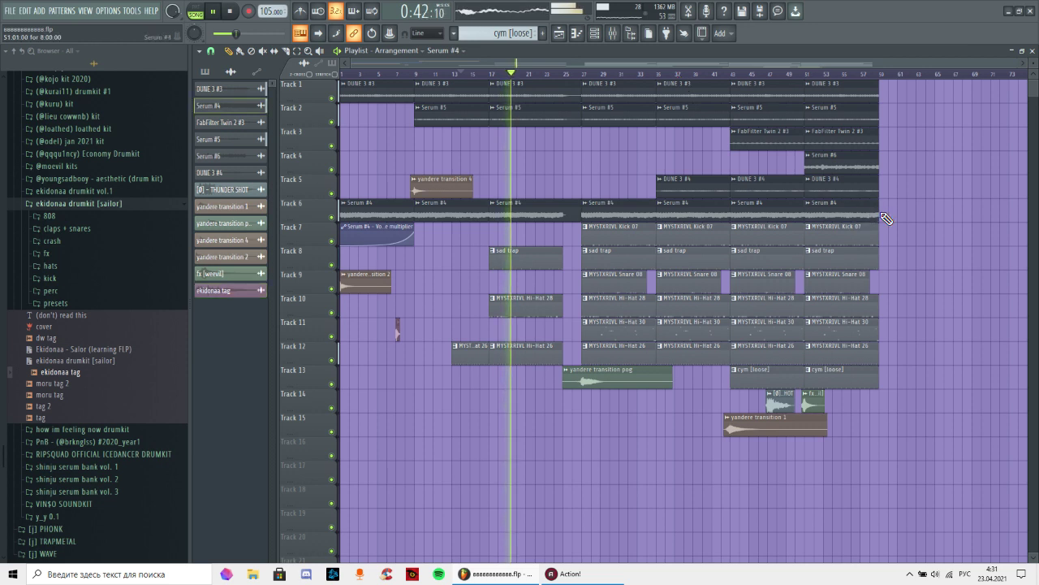
left_click(889, 213)
- Place the crash [moonlight] sample from the crash folder on Track 14 at bars 27 and 43, and play both spots
left_click(52, 241)
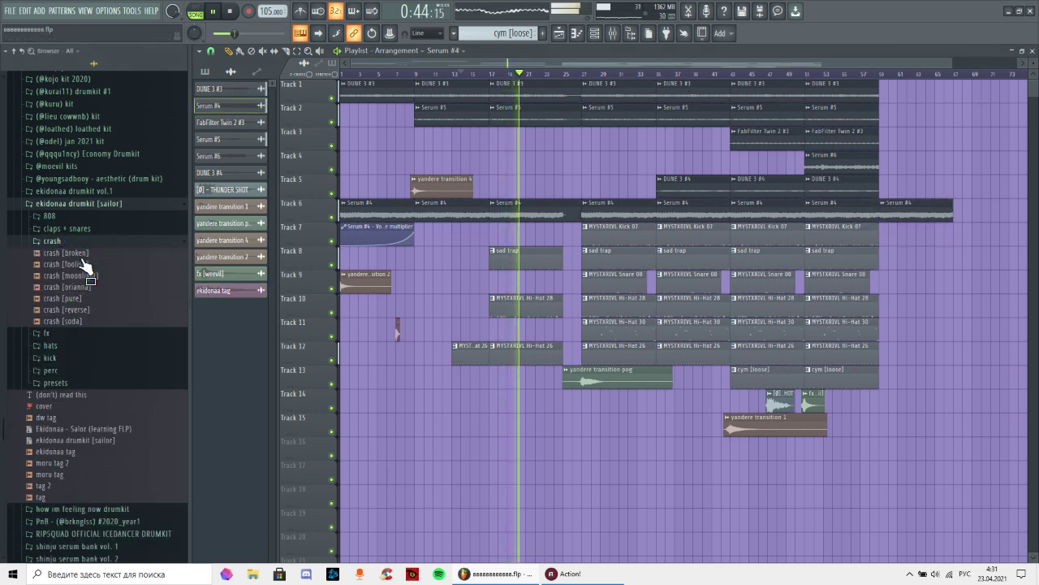
left_click_drag(89, 275, 230, 312)
left_click_drag(569, 396, 583, 396)
left_click(735, 398)
left_click(582, 75)
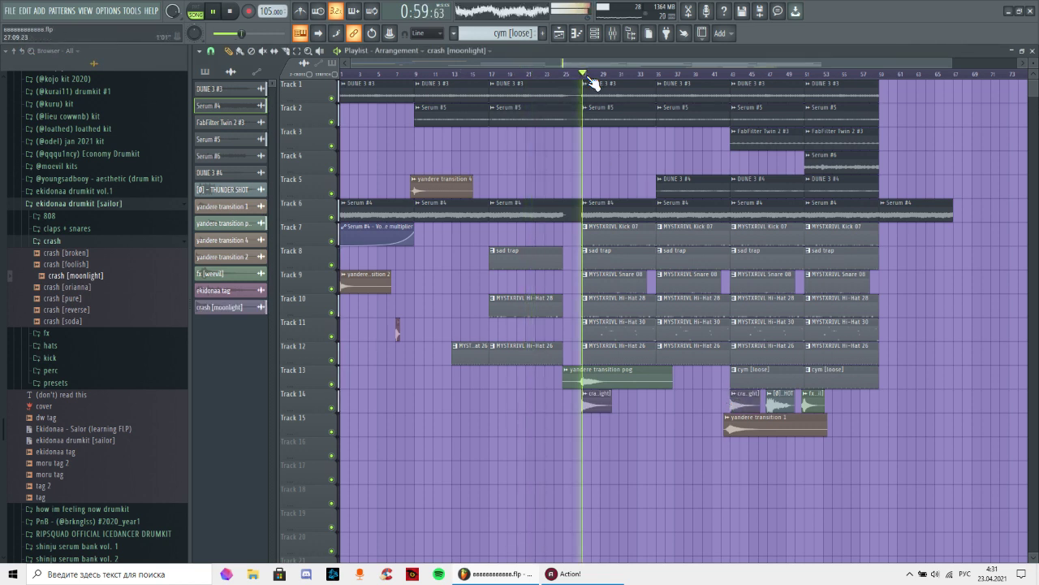
scroll(595, 83, "down", 1)
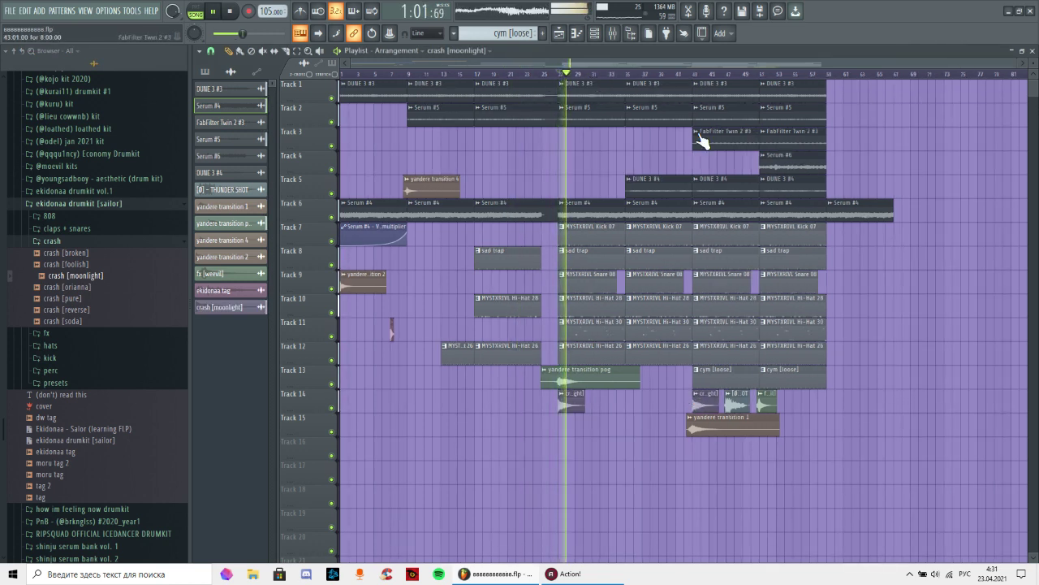
left_click(697, 75)
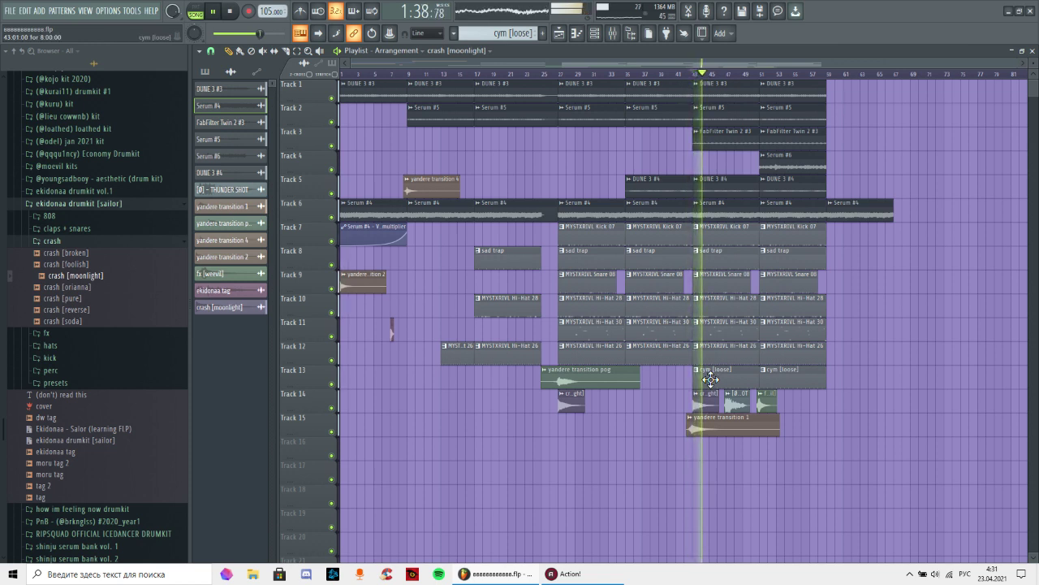
- Pick the DUNE 3 #3 clip on Track 1 as the source for continuing that track from bar 59
scroll(835, 75, "up", 3)
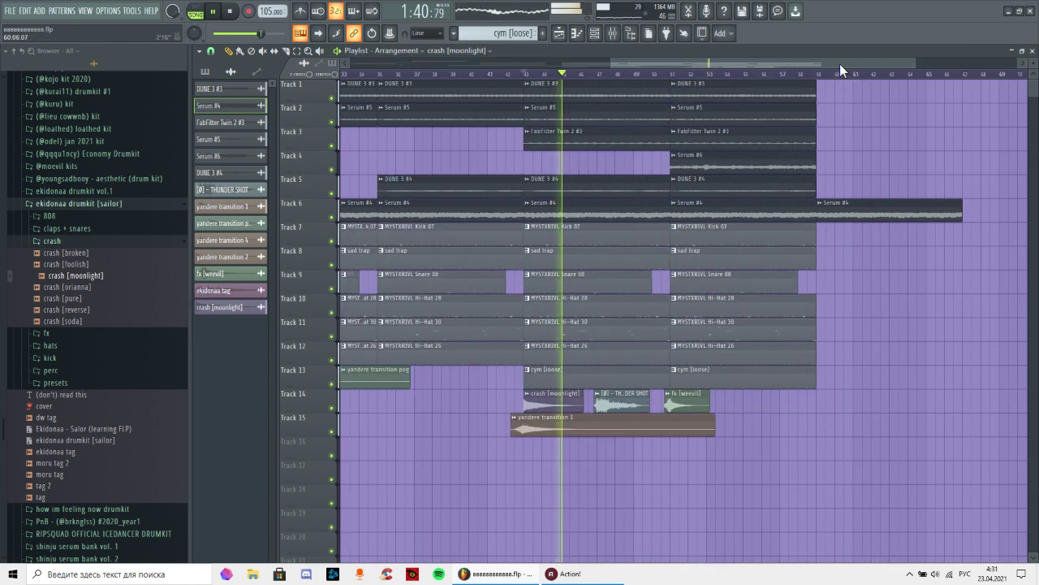
left_click_drag(839, 64, 894, 73)
left_click(659, 90)
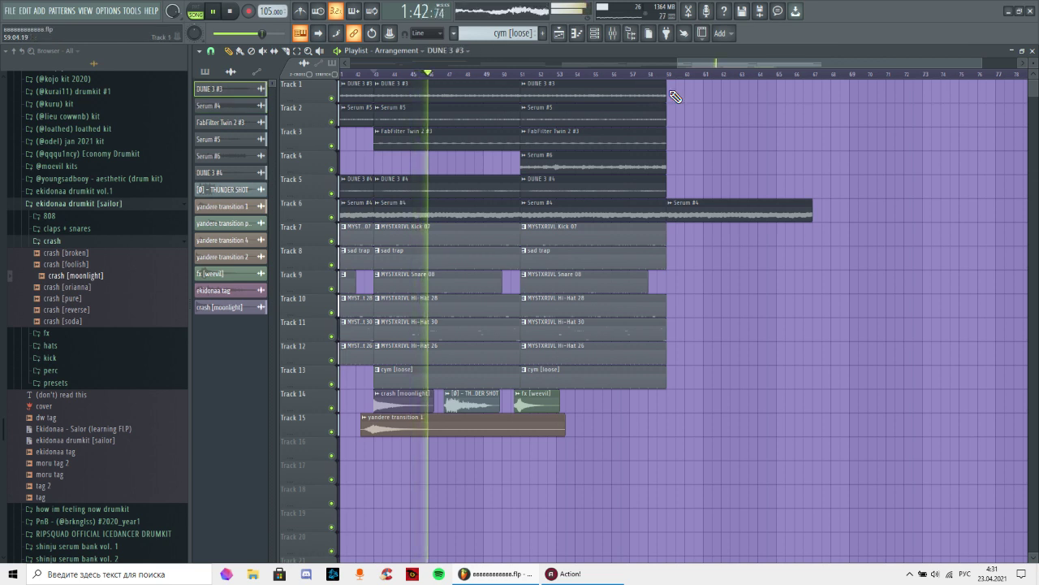
- Place copies of the Serum #5, FabFilter Twin 2 #3 and Serum #6 clips at bar 59 on tracks 2, 3 and 4
left_click(656, 116)
left_click(672, 116)
left_click(671, 73)
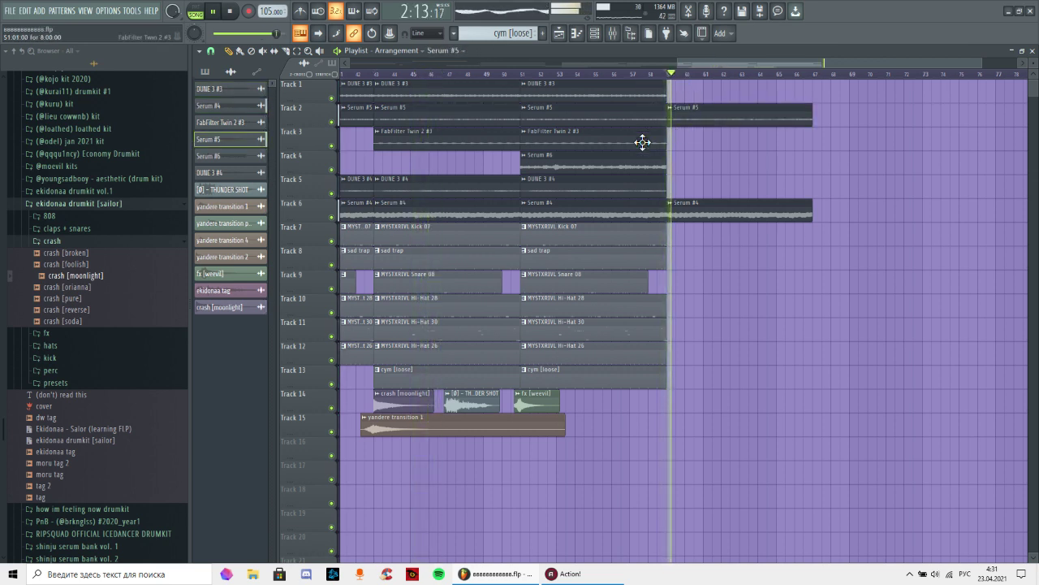
left_click(641, 140)
left_click(679, 143)
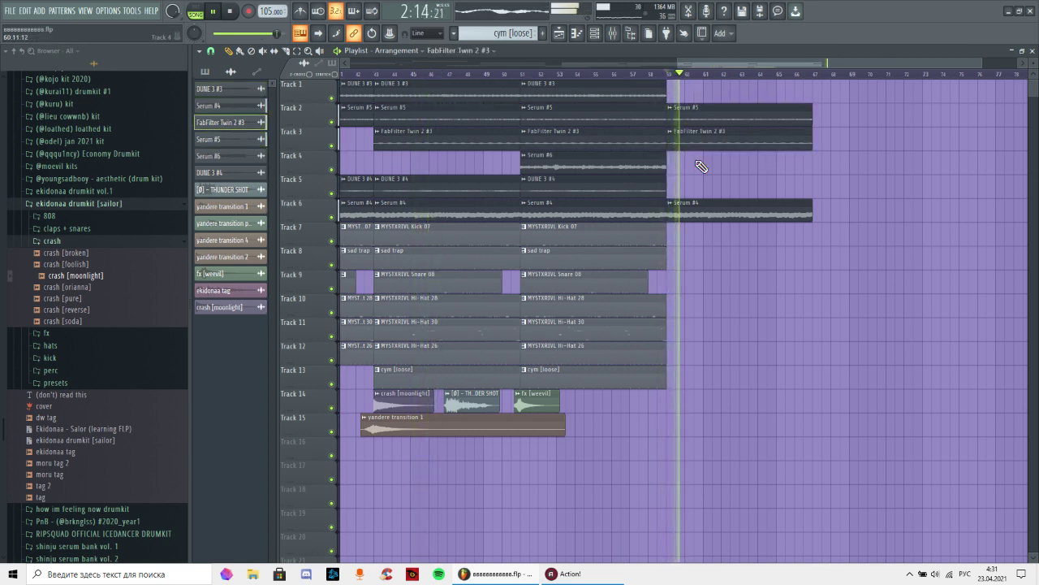
left_click(648, 165)
left_click(672, 167)
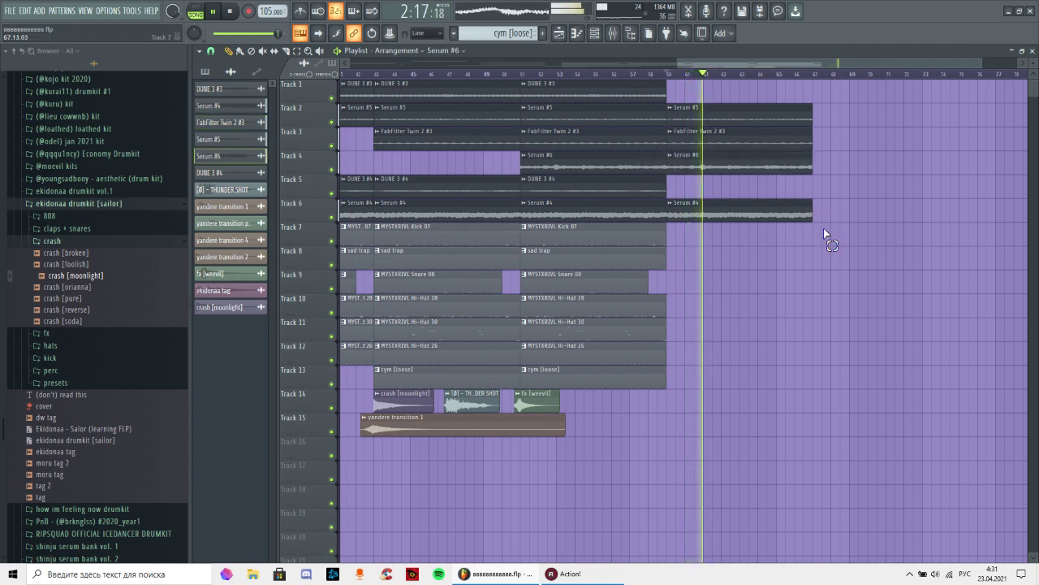
- Lengthen the four clips starting at bar 59 on tracks 2, 3, 4 and 6 so they end at bar 69
left_click_drag(823, 232, 851, 121)
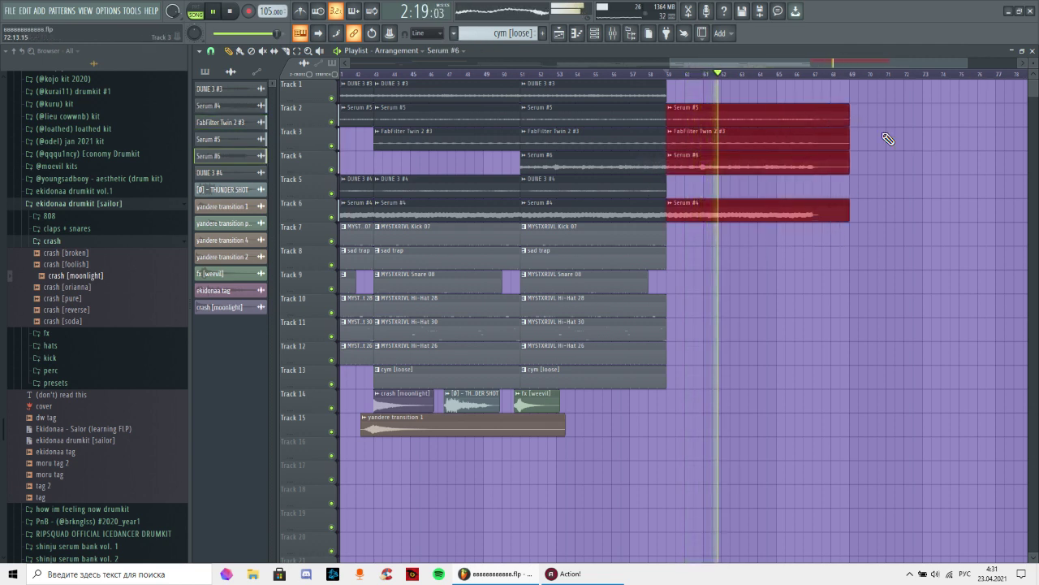
left_click(887, 138)
right_click(889, 139)
scroll(884, 76, "down", 3)
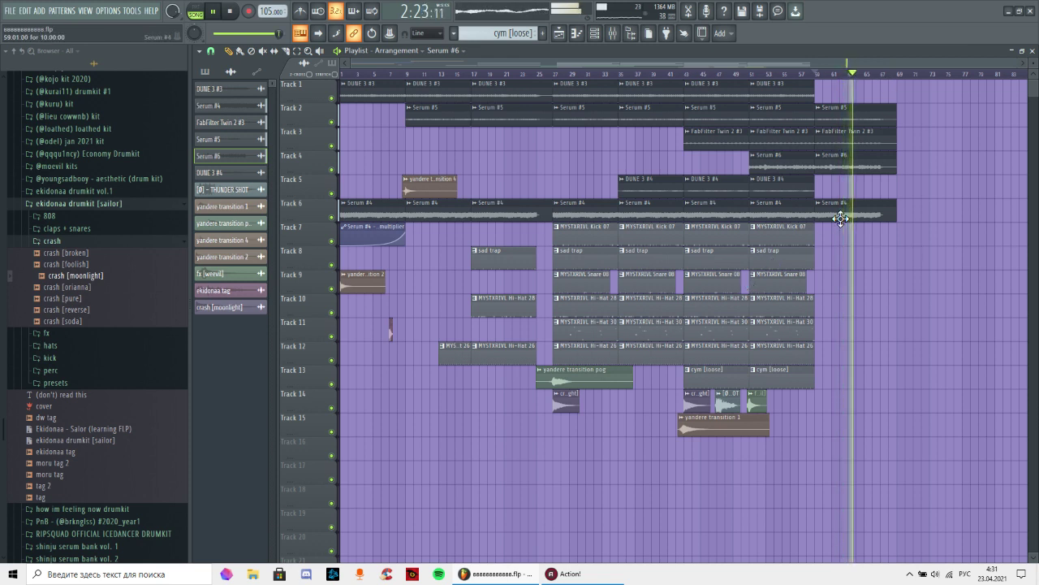
- During playback from about bar 50, add Fruity parametric EQ 2 to the Serum #6 mixer track, with a high-pass around 228 Hz and a lowered low-pass
left_click_drag(639, 89, 648, 89)
left_click(745, 74)
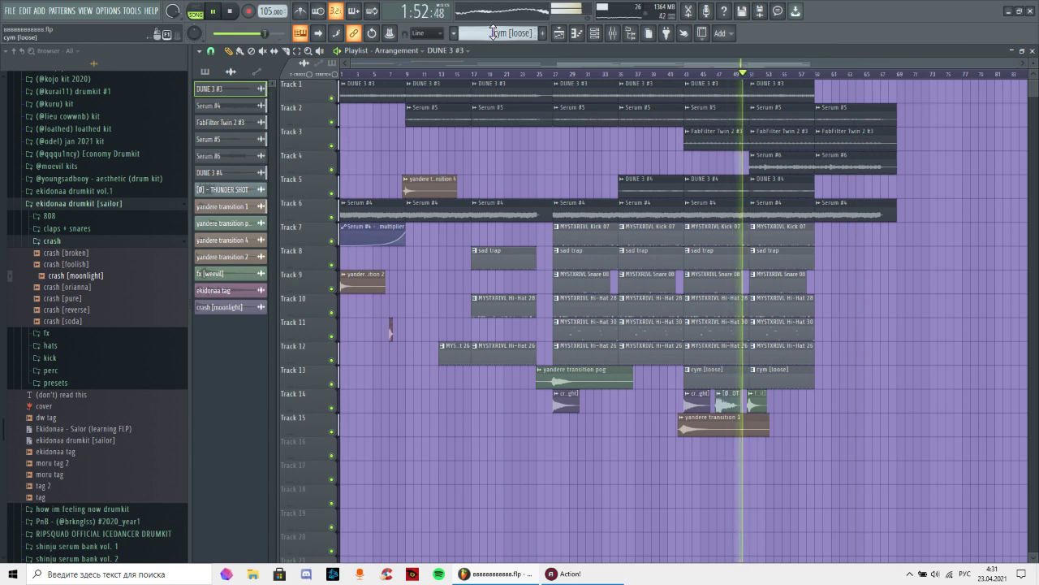
left_click(611, 34)
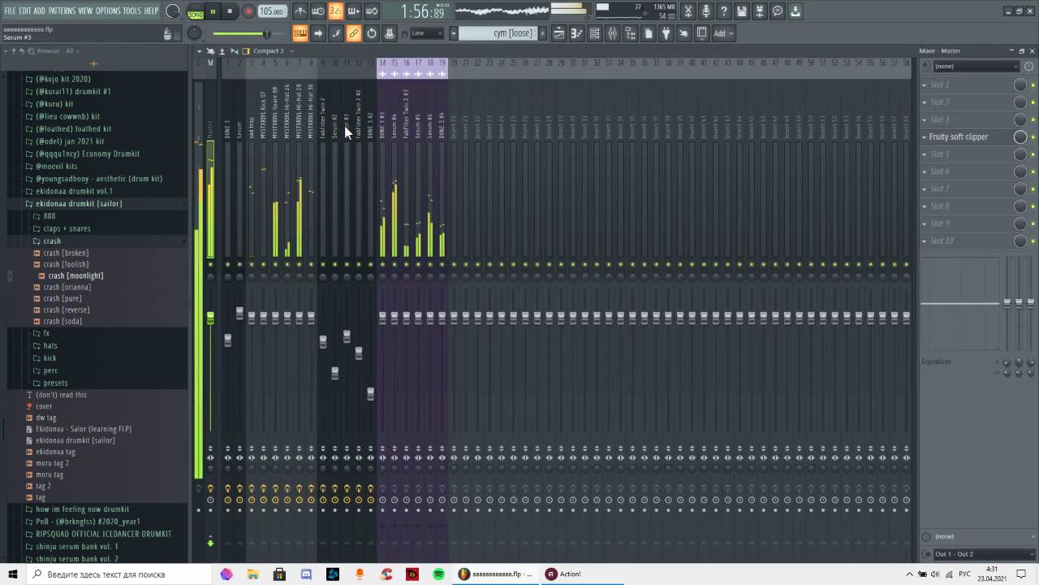
left_click(430, 131)
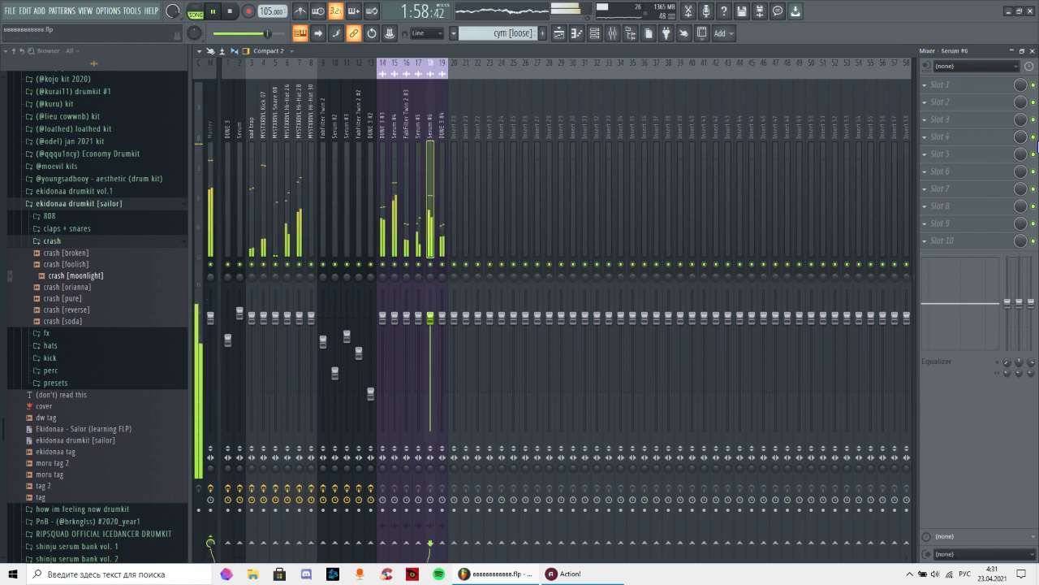
left_click(952, 124)
left_click(696, 371)
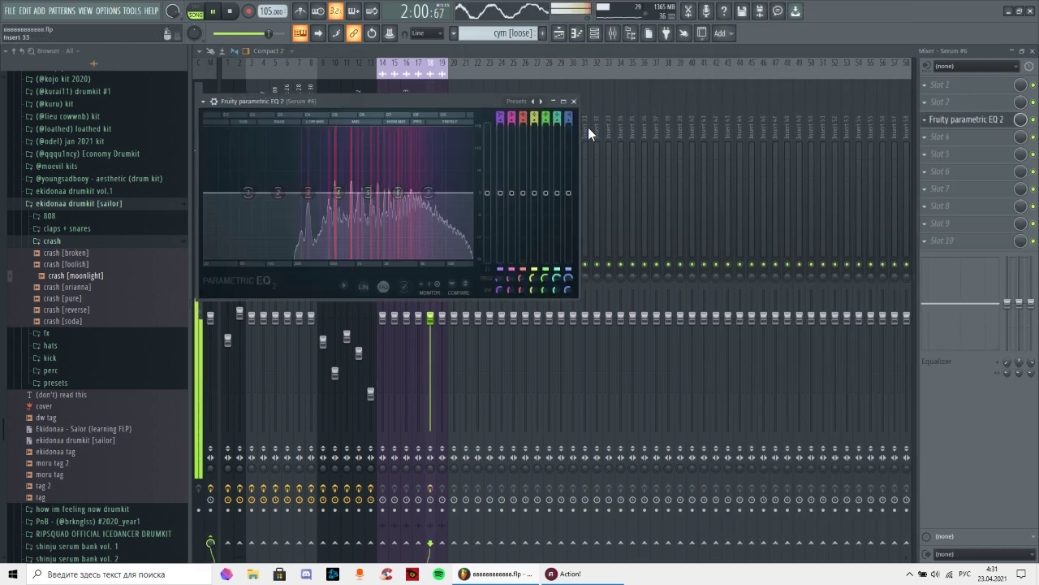
left_click(534, 101)
left_click_drag(264, 193, 300, 194)
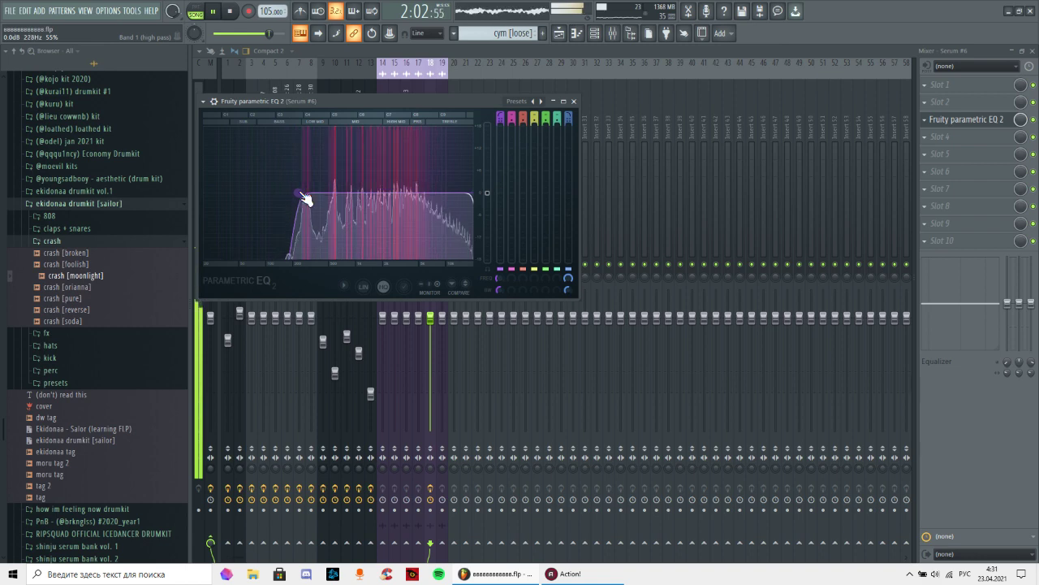
left_click_drag(471, 193, 441, 193)
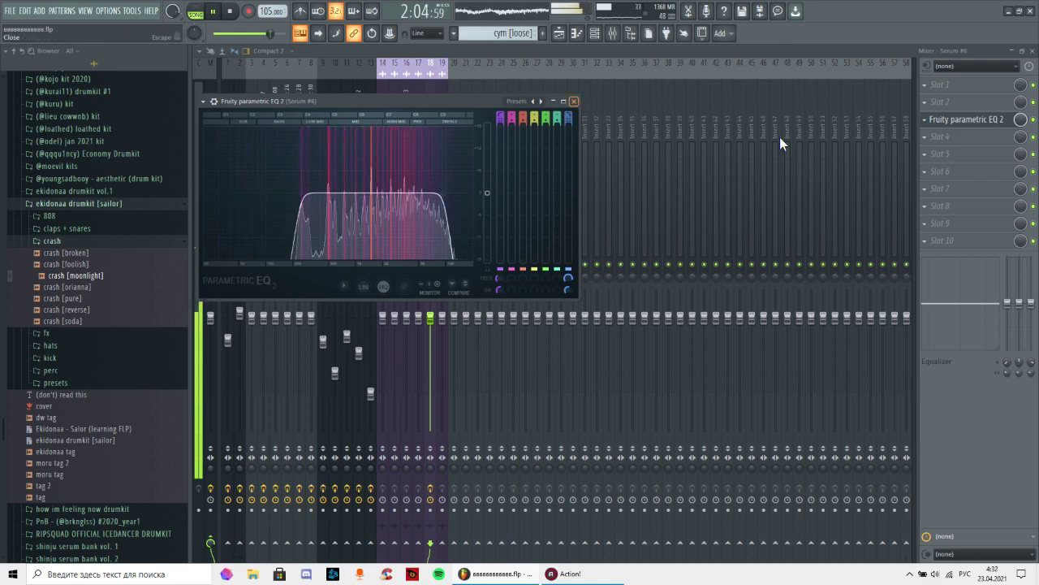
- Add Drip to slot 4 of the Serum #6 mixer track with its LO-FI preset and set its mix level to 50%
left_click(941, 136)
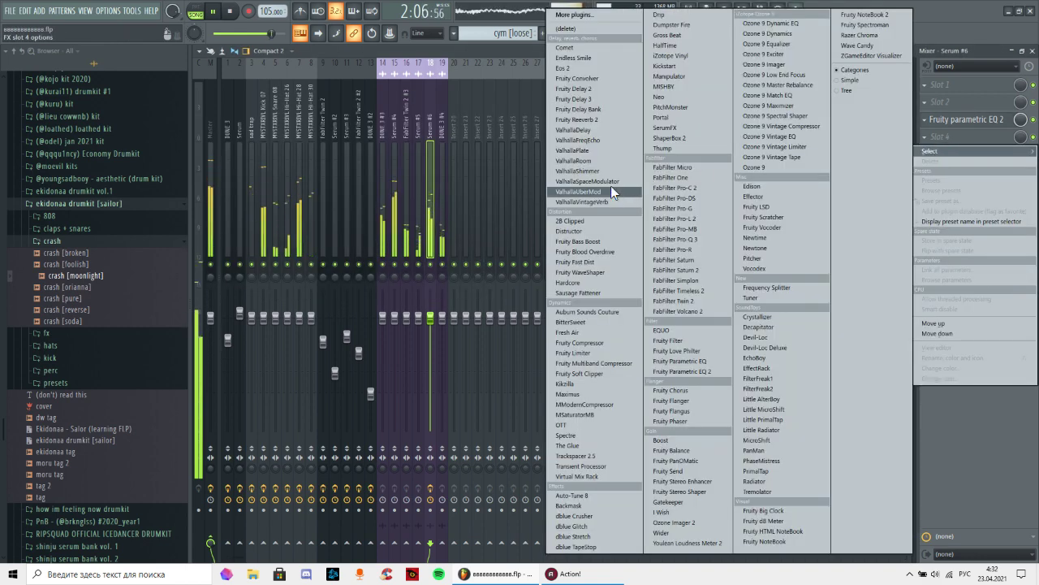
left_click(658, 15)
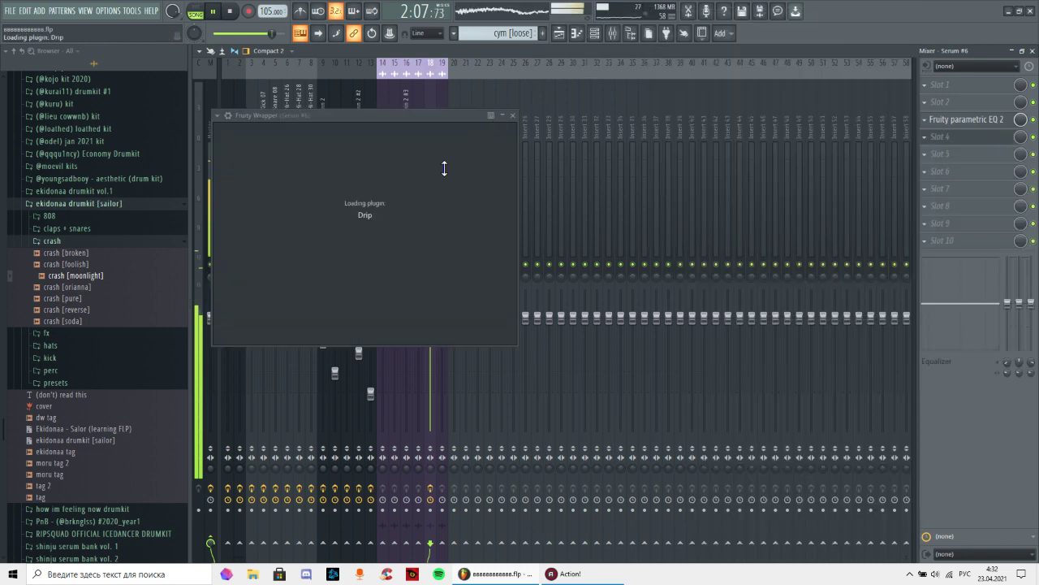
left_click(398, 154)
left_click(398, 330)
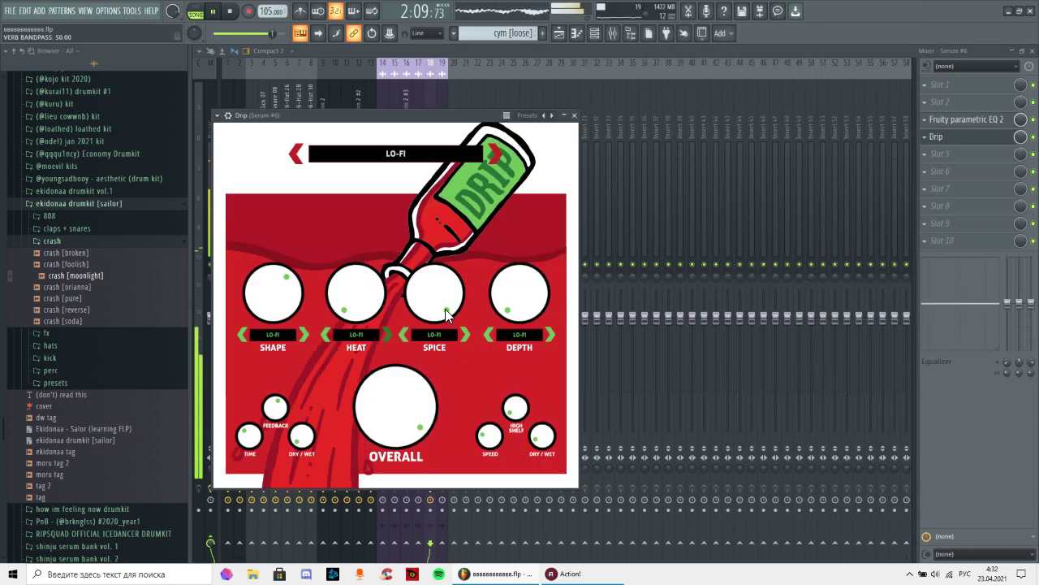
left_click(574, 115)
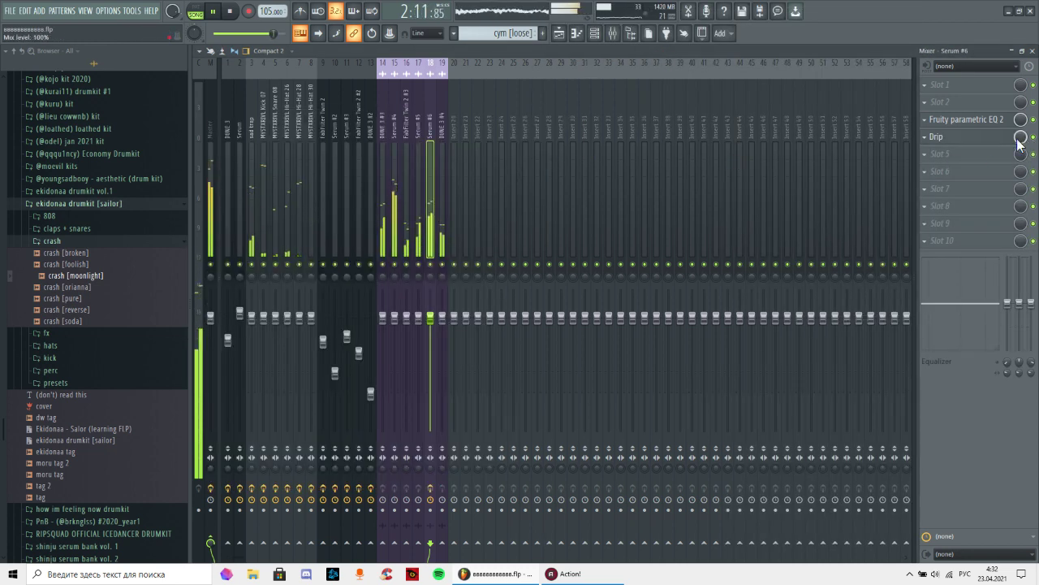
left_click_drag(1020, 142, 1020, 182)
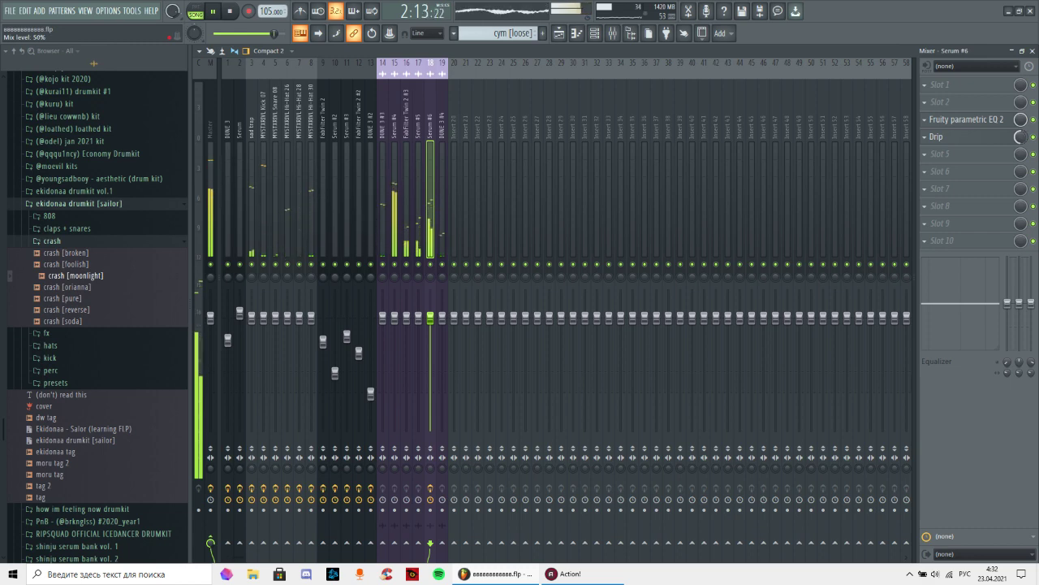
- Return playback to the song start and route the sample channels from THUNDER SHOT through crash [moonlight] to mixer tracks 20–27
left_click(1032, 50)
left_click_drag(235, 34, 213, 35)
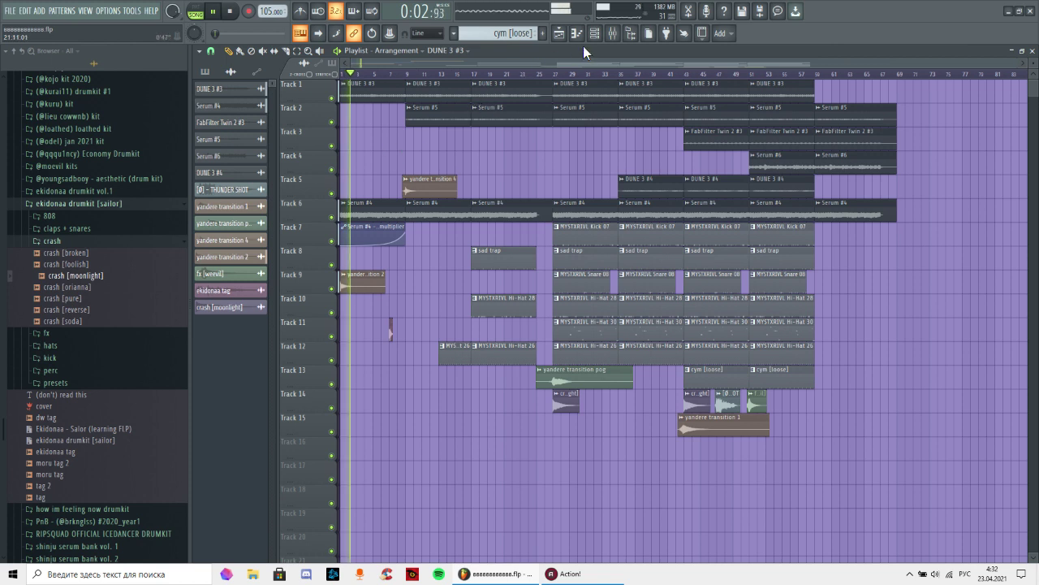
left_click(612, 33)
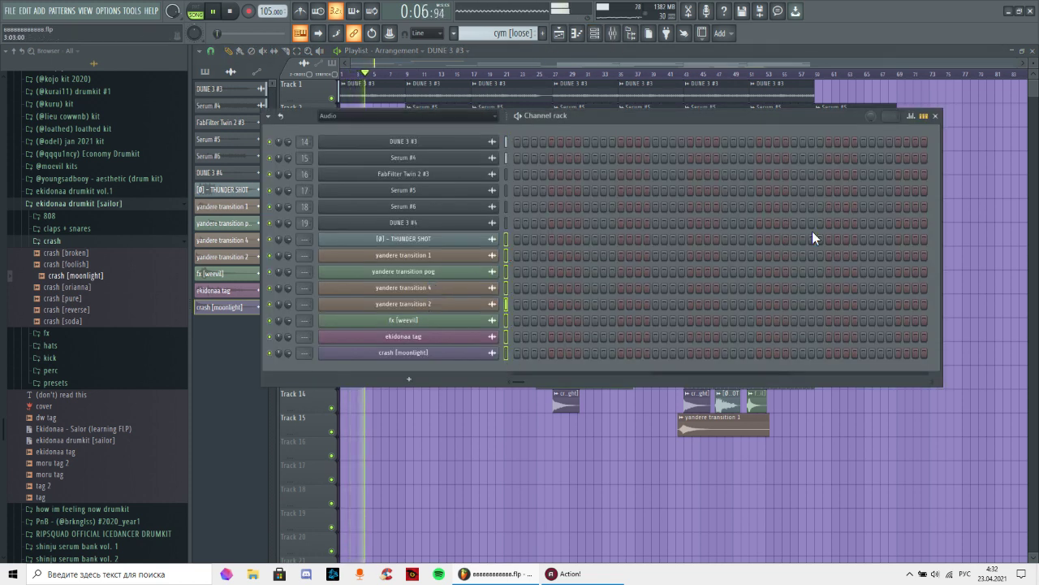
key("F9")
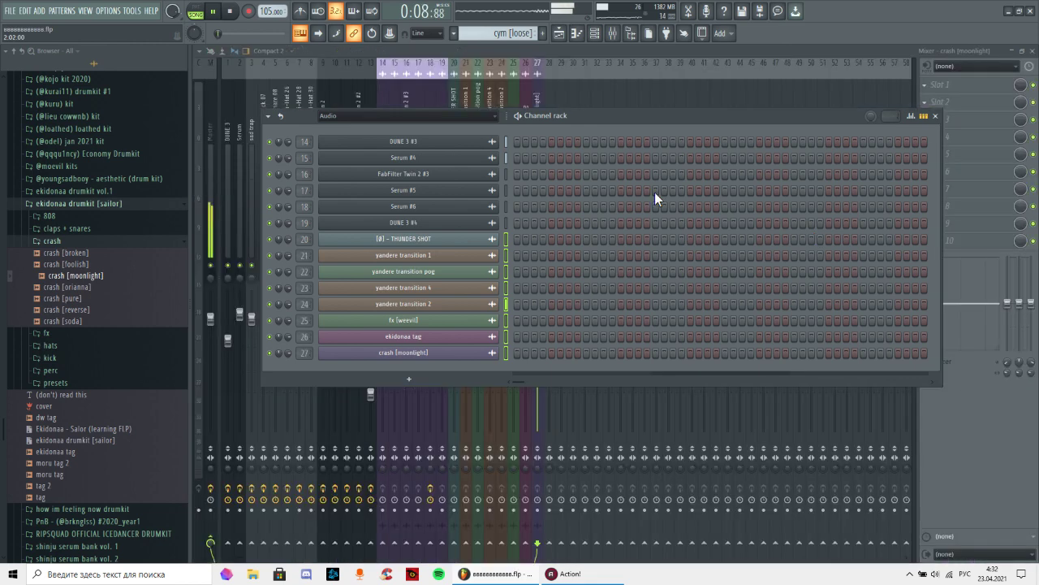
key("F6")
key("F9")
- Move the ekidonaa tag clip to the start of bar 9 on track 7 and play that spot
scroll(399, 87, "up", 6)
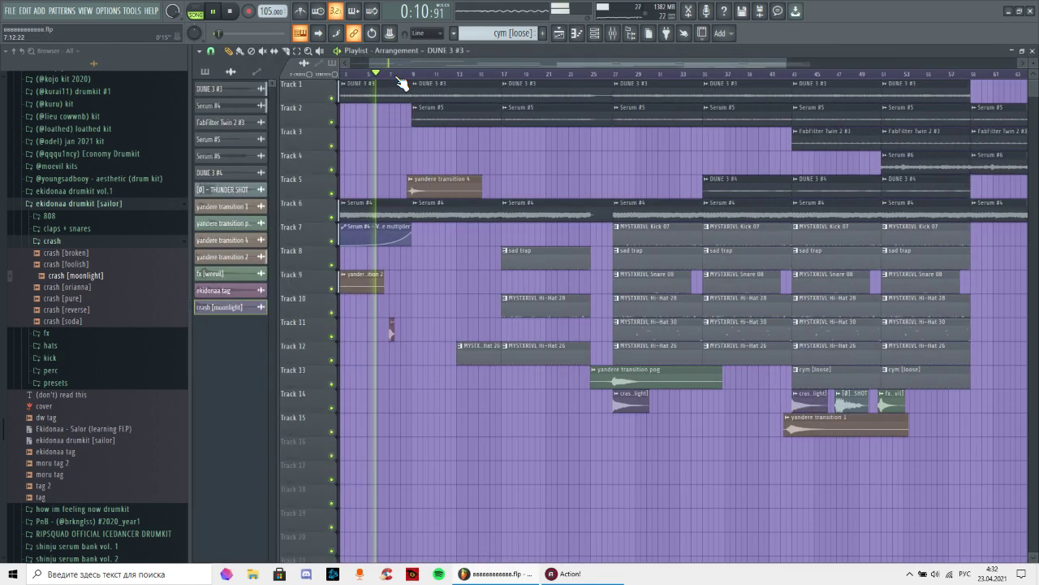
left_click_drag(381, 331, 488, 234)
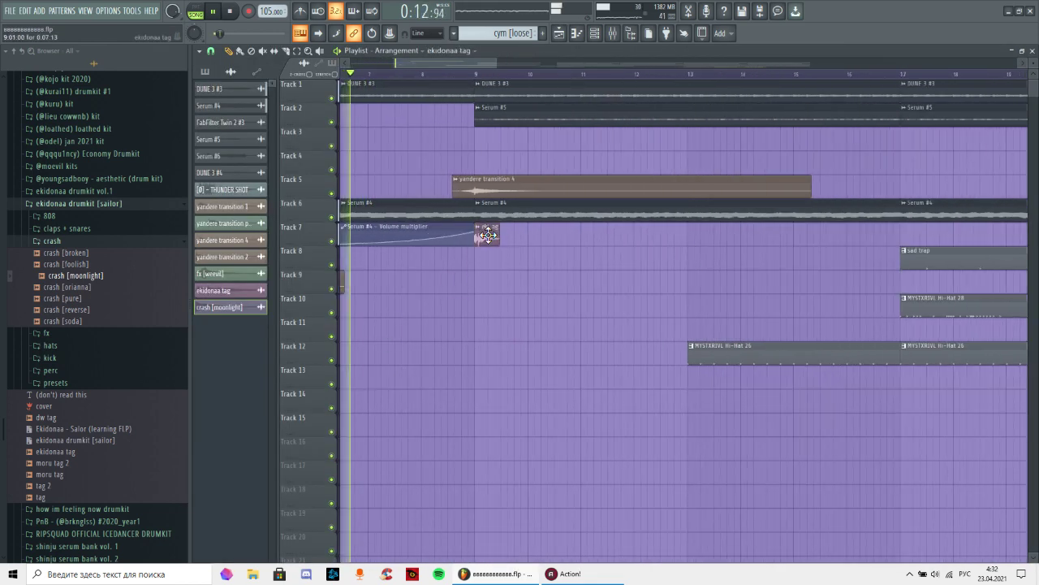
scroll(477, 79, "up", 3)
scroll(477, 78, "down", 3)
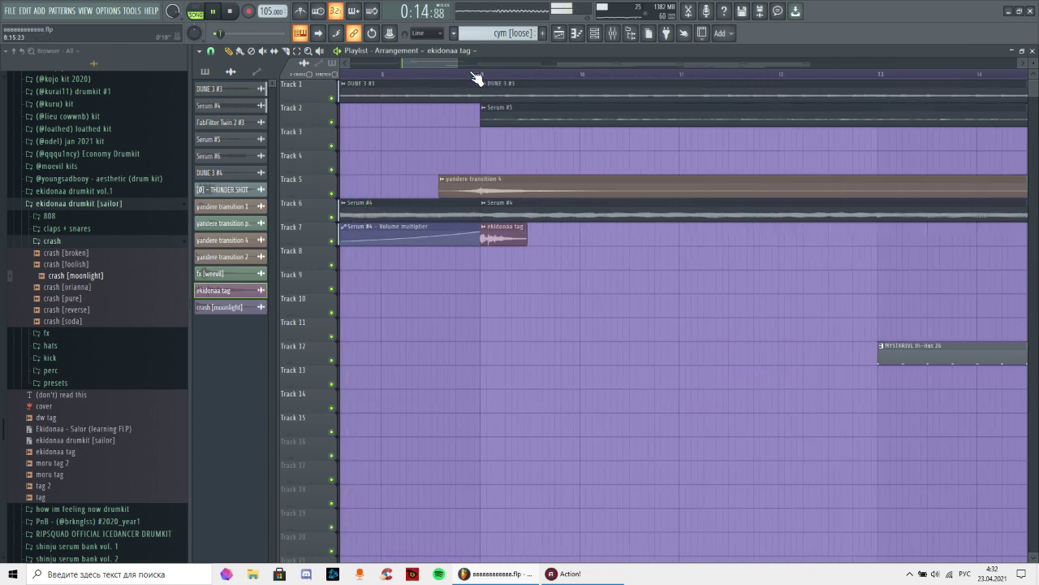
scroll(477, 78, "up", 4)
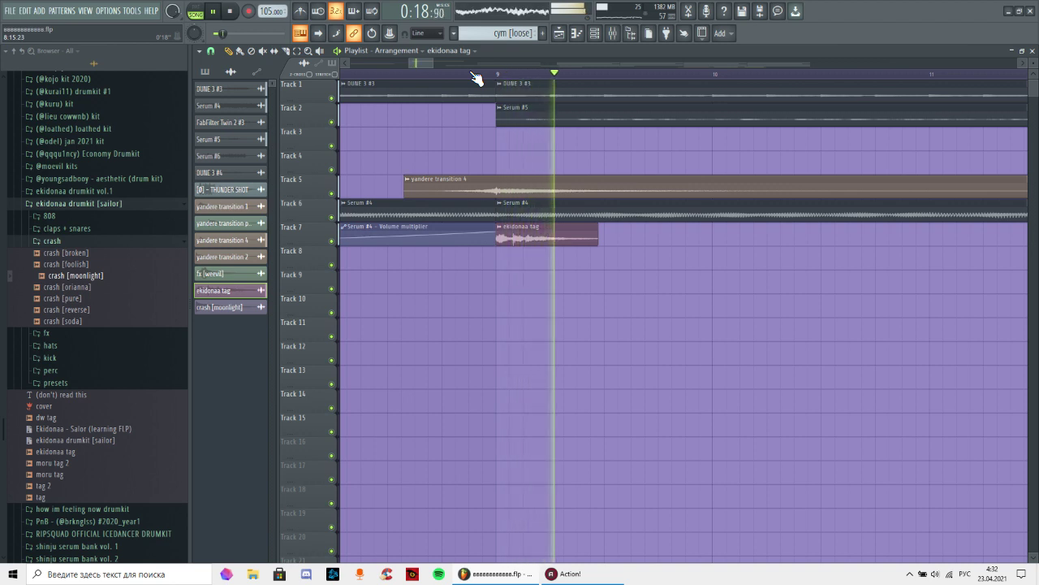
- Select a short time range around the start of bar 9 so that the tag and transition loop
left_click(614, 34)
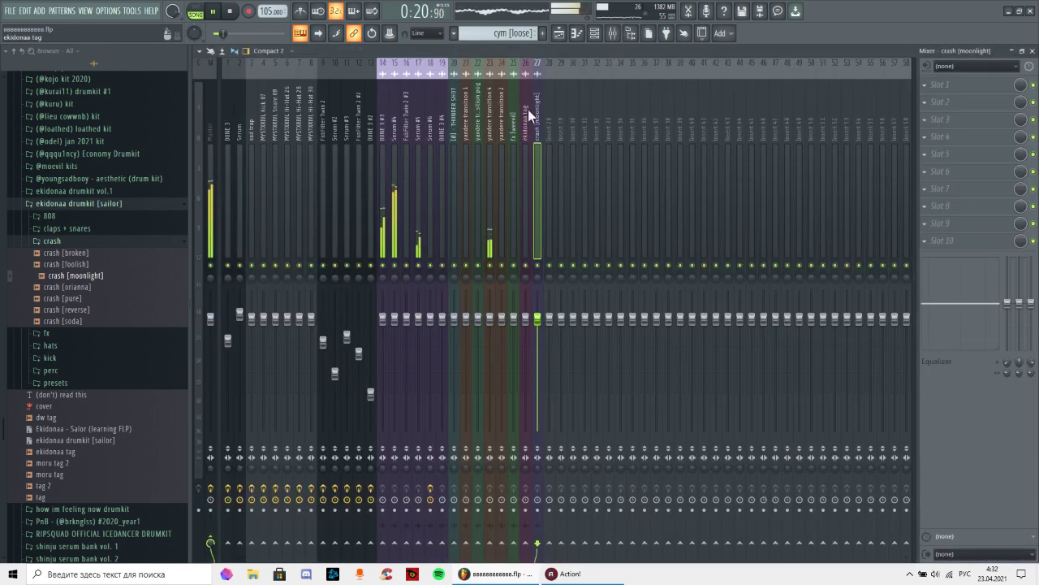
key("F9")
left_click_drag(458, 75, 586, 75)
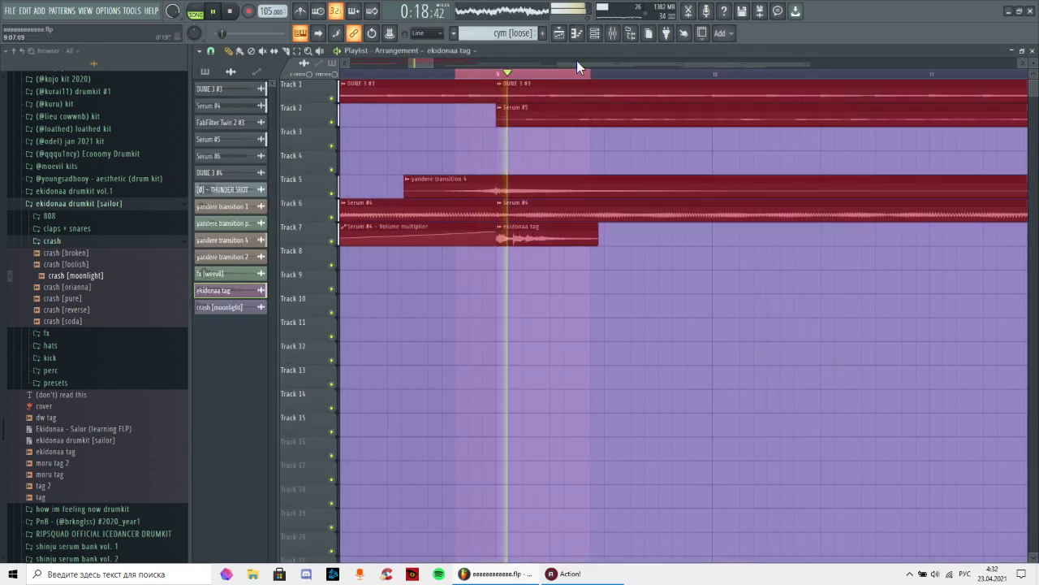
- Lower the yandere transition 4 mixer track to about 64% volume and add ValhallaShimmer in slot 3
left_click(611, 35)
left_click_drag(492, 323, 490, 358)
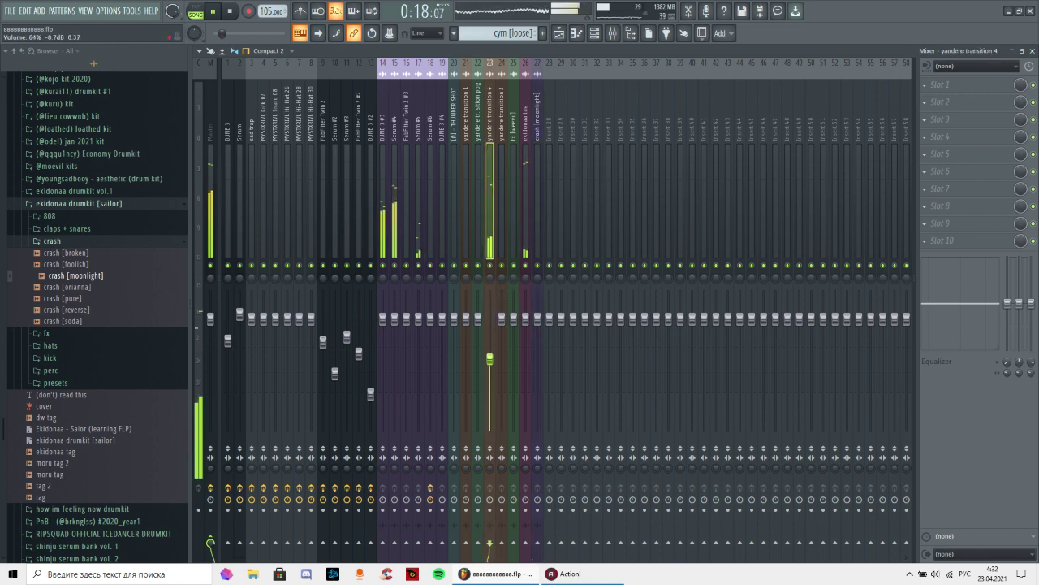
left_click(942, 120)
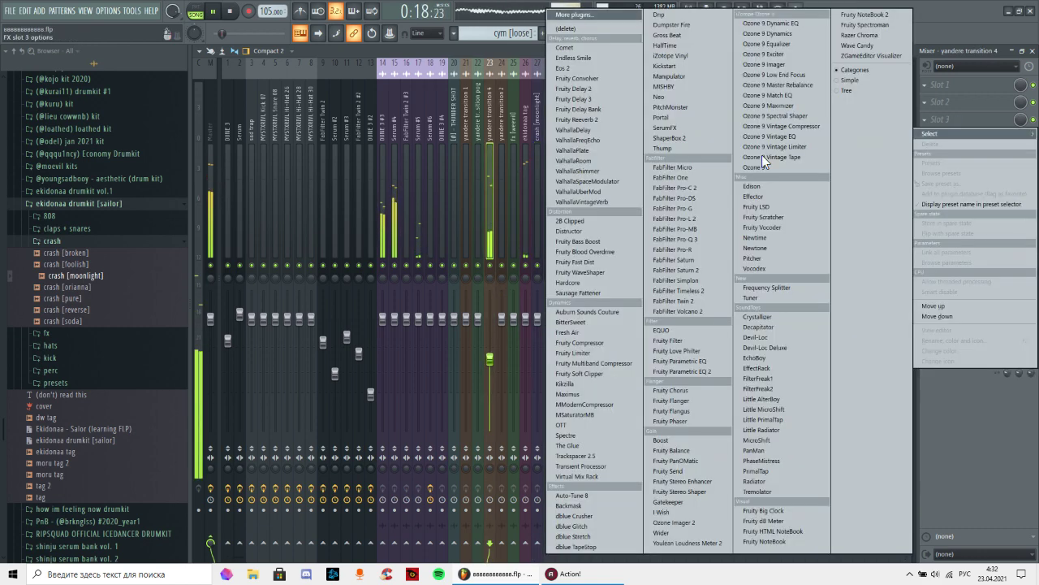
left_click(593, 170)
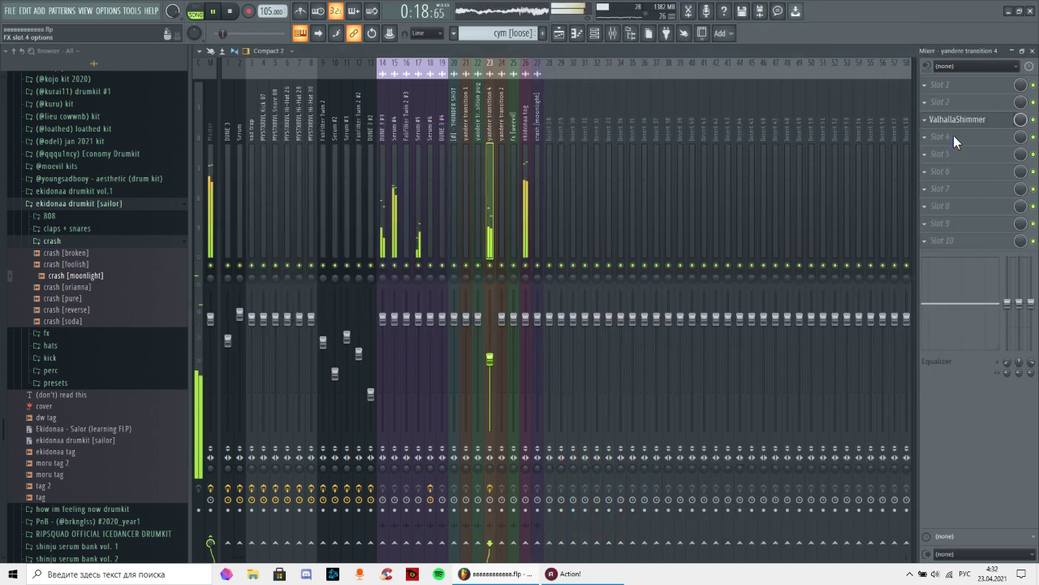
- Add Fruity parametric EQ 2 in slot 4 of the yandere transition 4 track, with high-pass and low-pass cuts
left_click(953, 136)
left_click(715, 372)
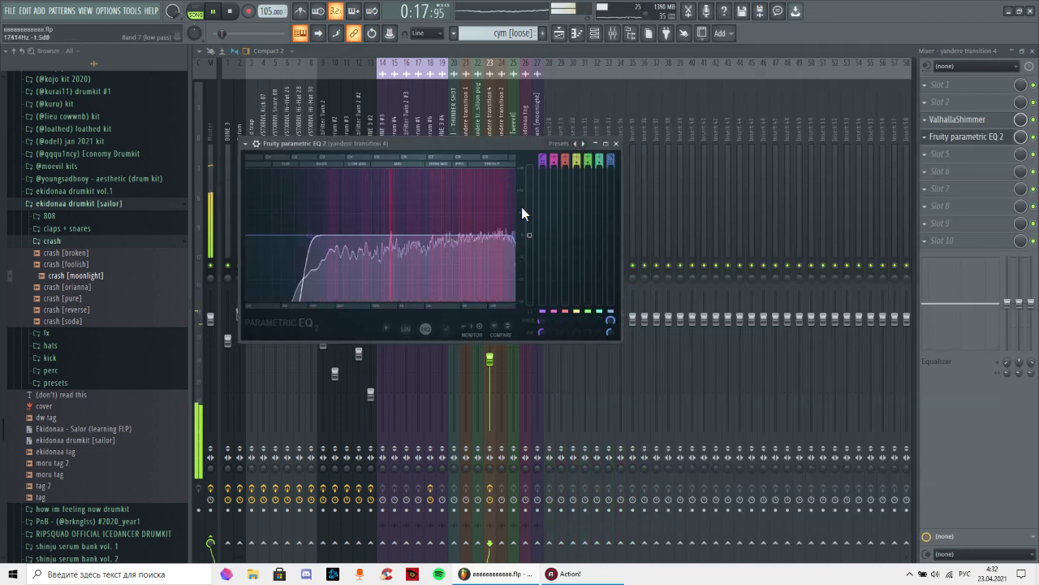
key("Escape")
- Add Fruity Stereo Enhancer in slot 8 of the yandere transition 4 track with a phase offset of 4.9 ms right
left_click(942, 209)
left_click(677, 476)
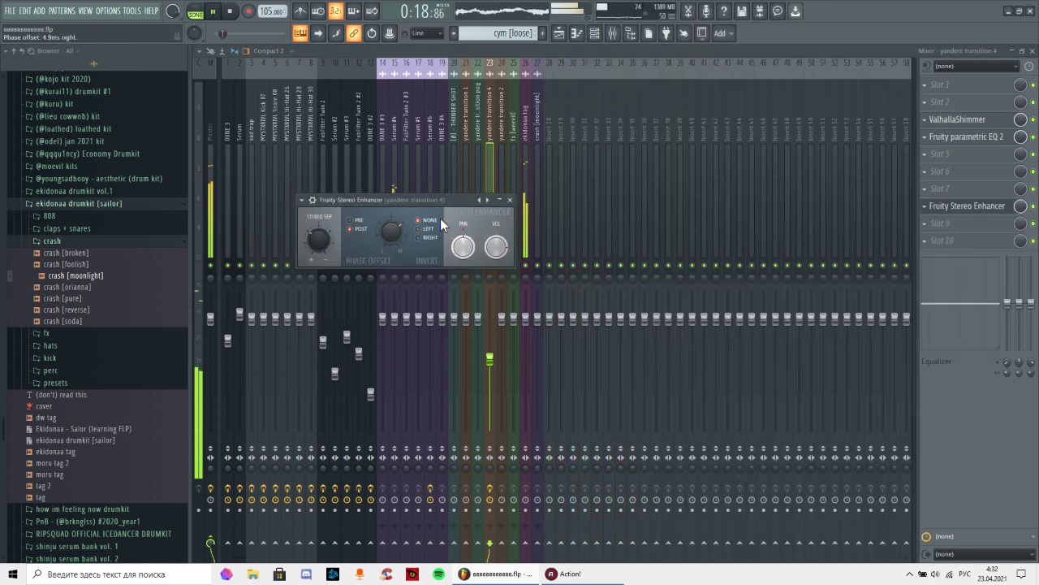
left_click(509, 200)
- Lower the ekidonaa tag mixer track's volume and add Fruity parametric EQ 2 in slot 3 with high-pass and low-pass cuts
left_click(526, 179)
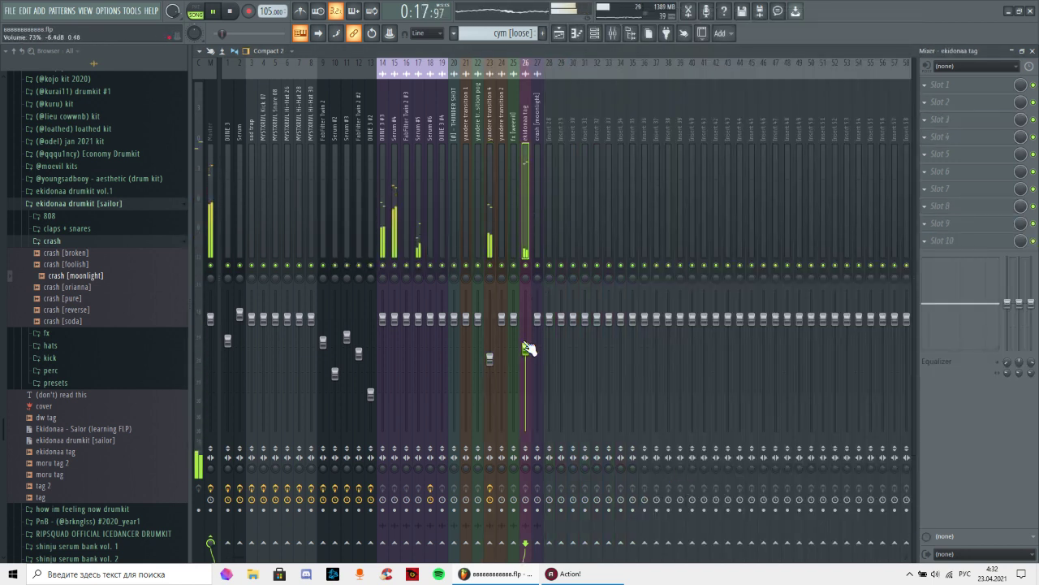
left_click(971, 134)
mouse_move(942, 133)
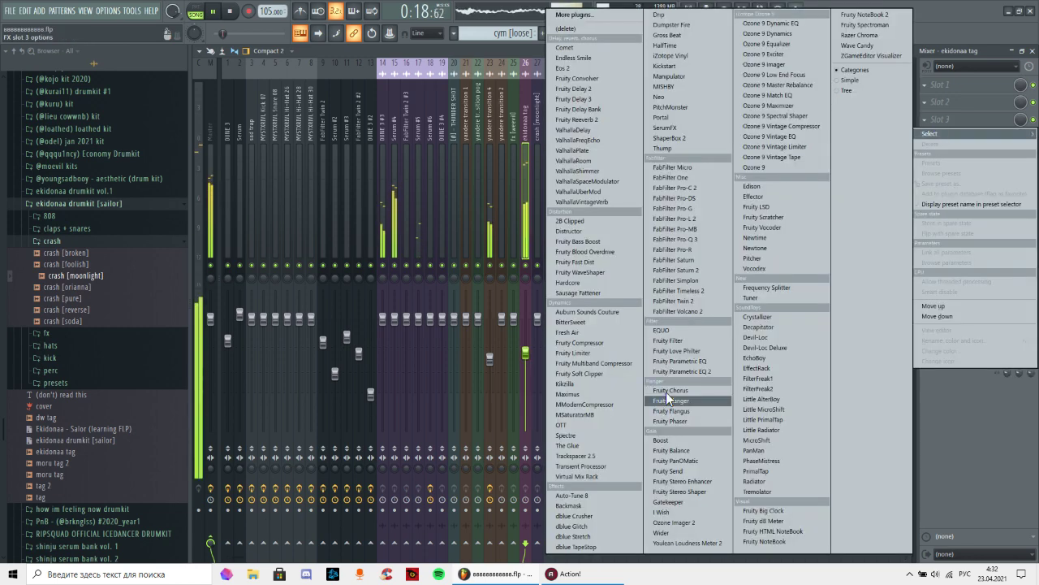
left_click(692, 374)
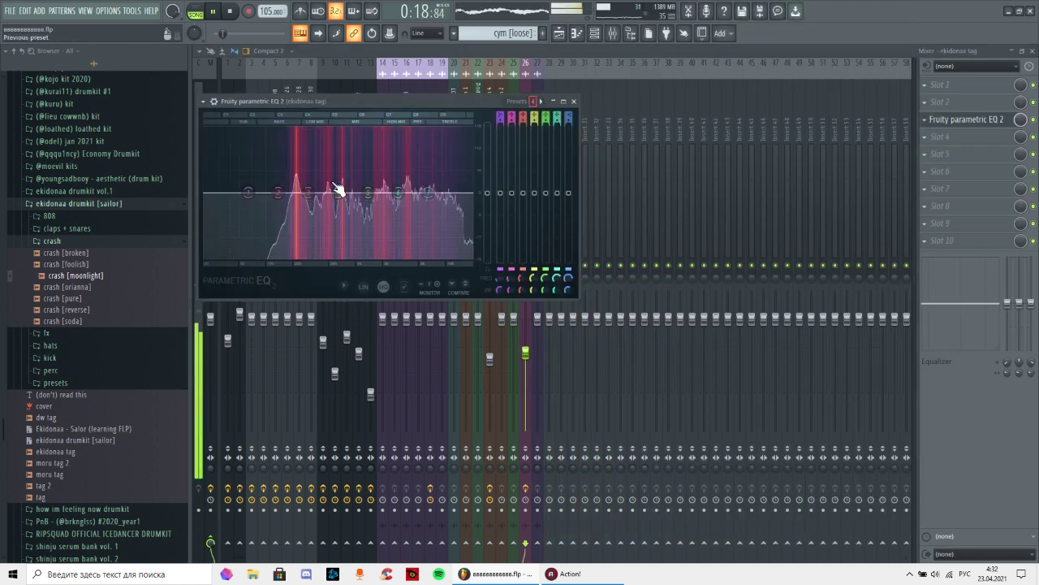
left_click_drag(267, 192, 285, 193)
left_click_drag(474, 194, 459, 193)
left_click(575, 102)
- Add Fruity Reeverb 2 in slot 4 of the ekidonaa tag mixer track and raise its low cut and wet level
left_click(939, 142)
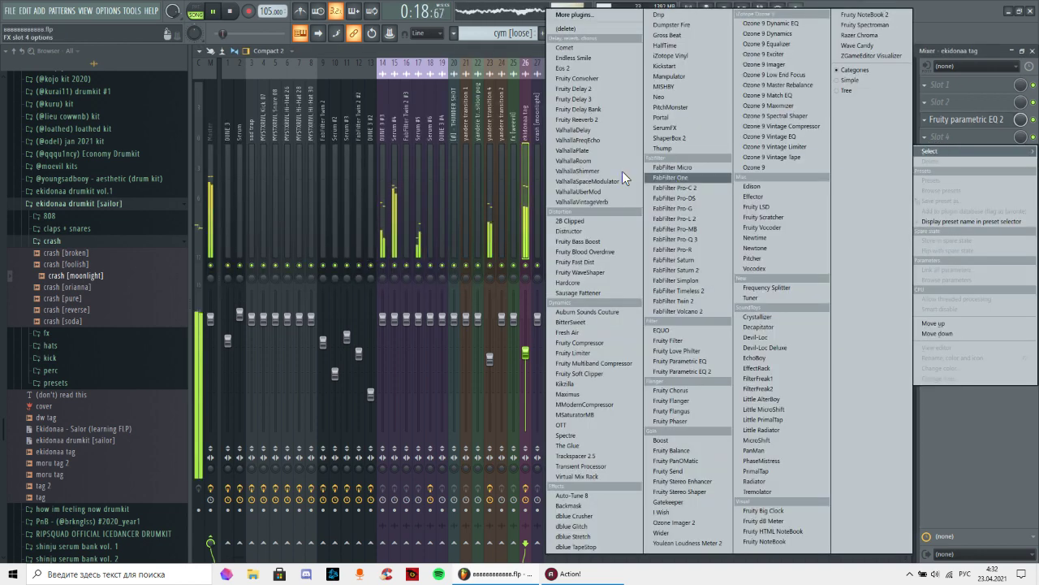
left_click(586, 119)
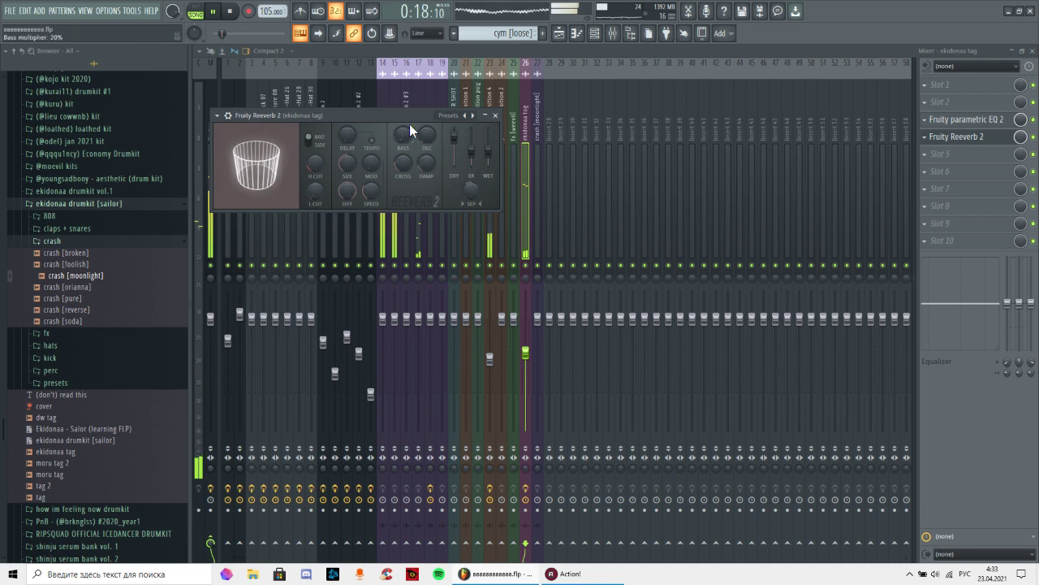
left_click_drag(312, 197, 312, 184)
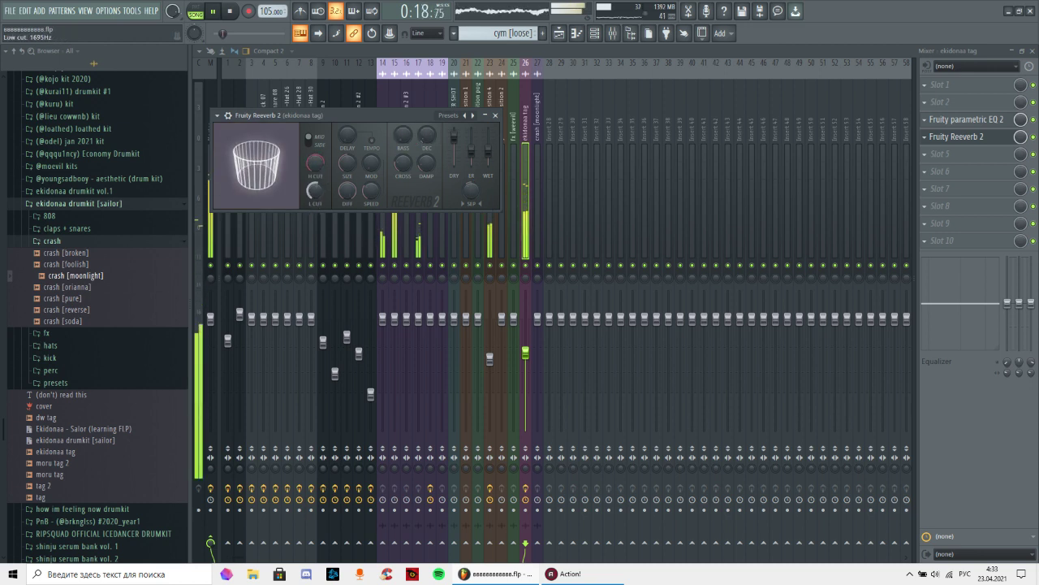
left_click_drag(488, 153, 489, 142)
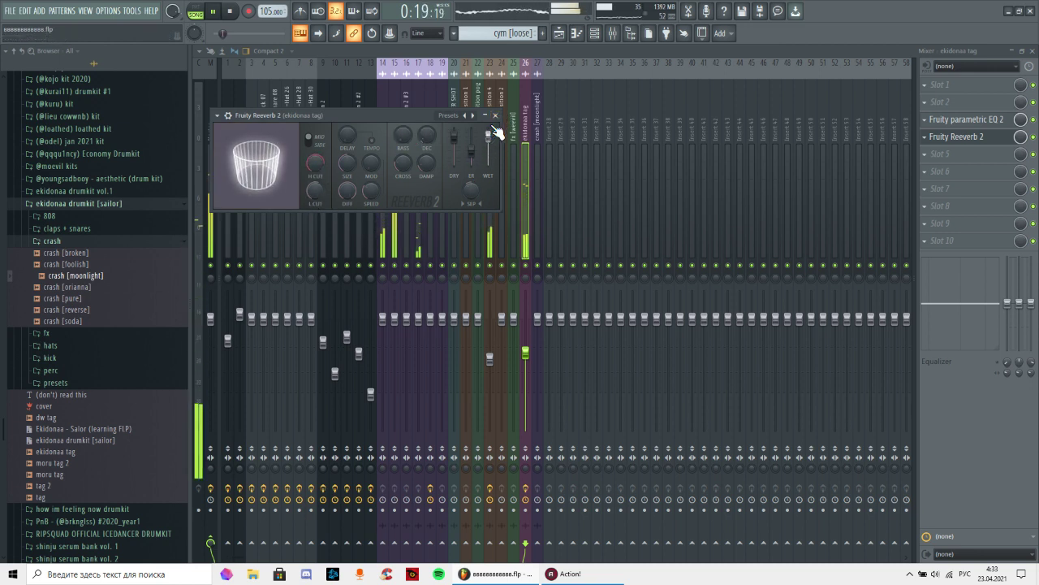
left_click(495, 116)
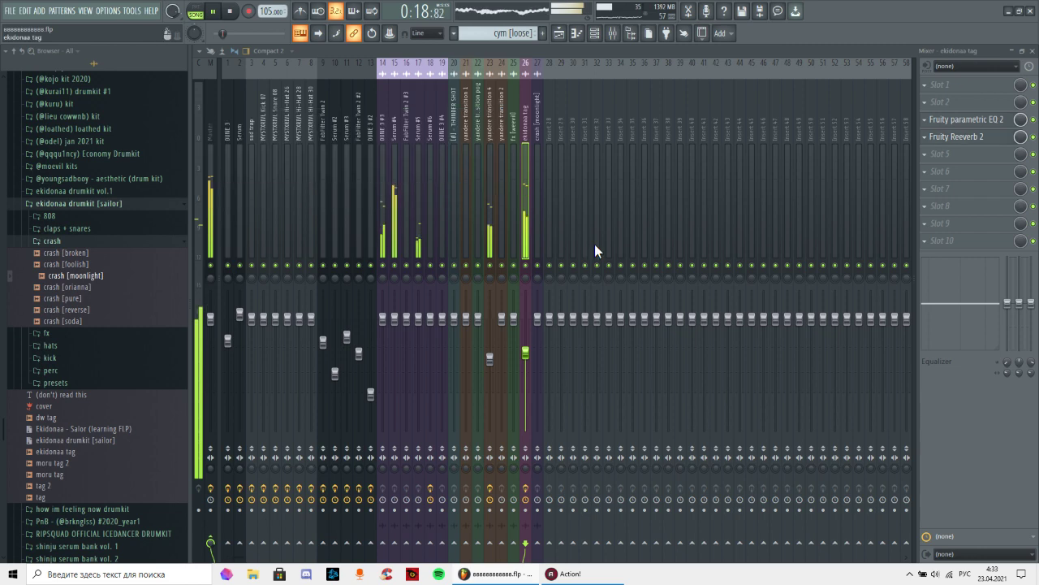
- Add Fruity Delay 3 in slot 6 of the ekidonaa tag track in ping pong mode, reducing its wet level and output tone
left_click(959, 216)
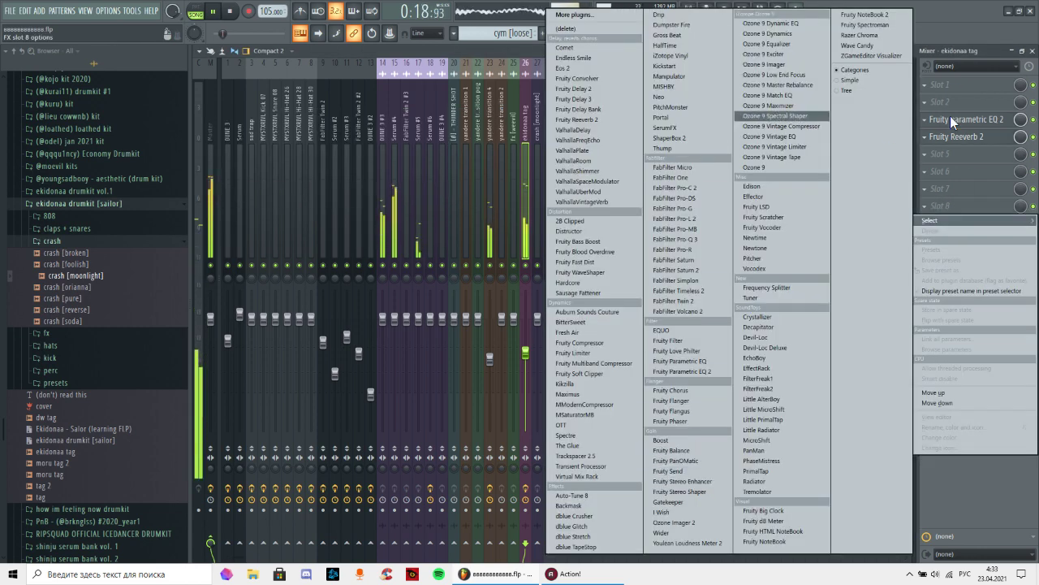
left_click(963, 174)
left_click(966, 180)
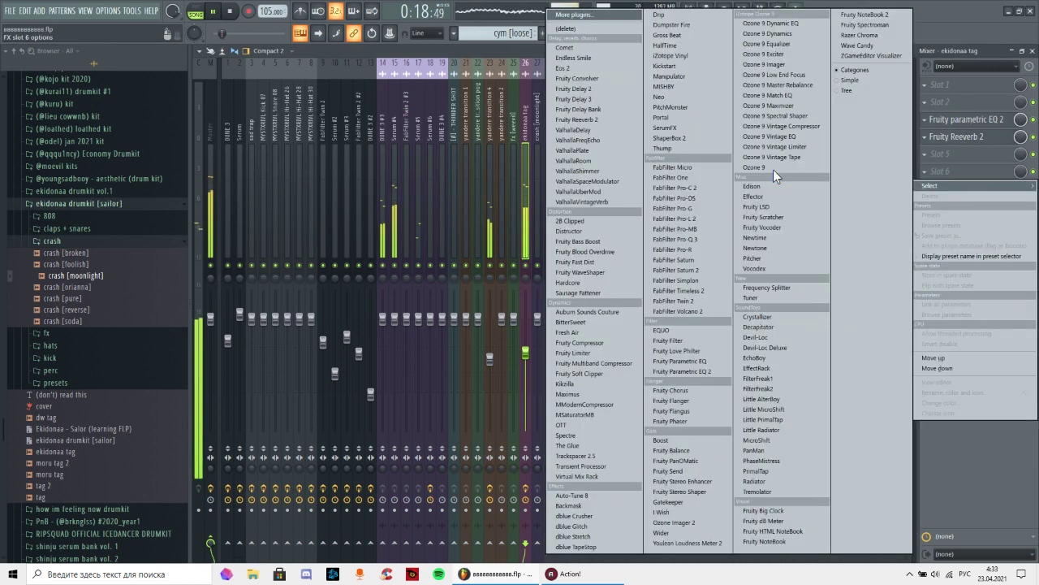
left_click(578, 99)
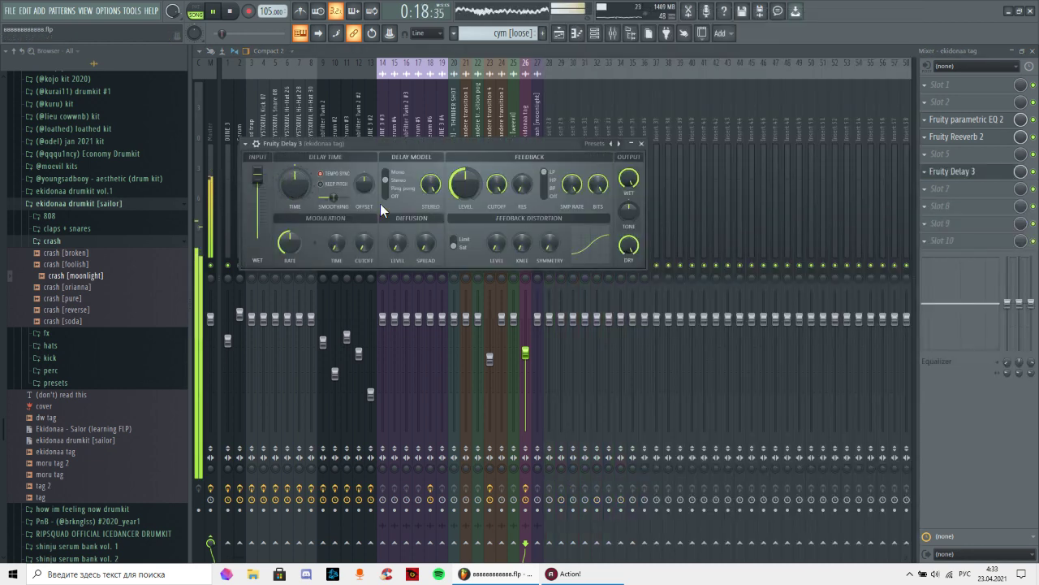
left_click(406, 187)
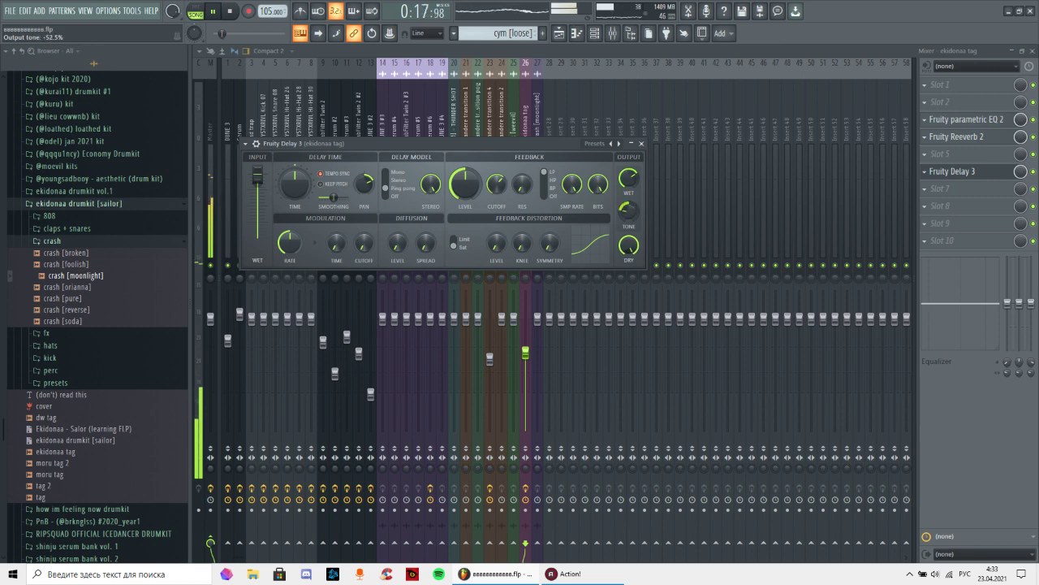
- Play back the tag's entry near bar 9 and set a playback loop over the first eight bars of the playlist
key("F5")
left_click(480, 75)
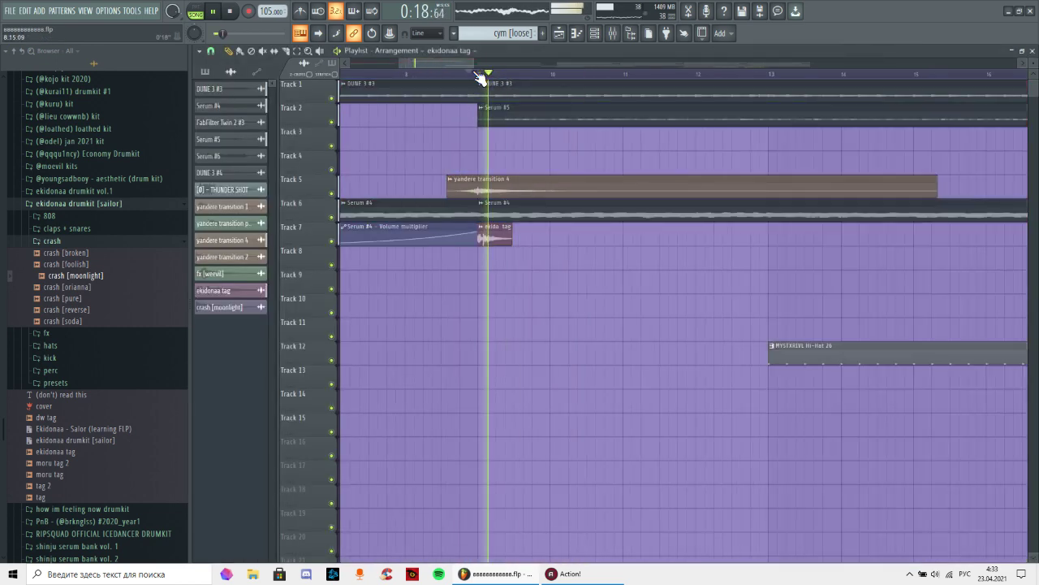
scroll(488, 78, "down", 4)
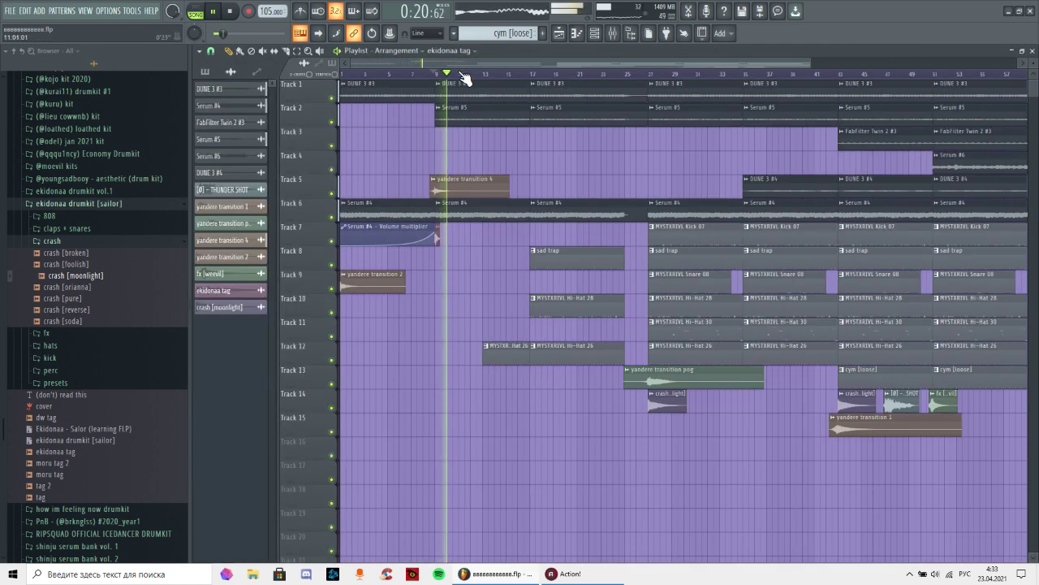
left_click_drag(368, 76, 345, 72)
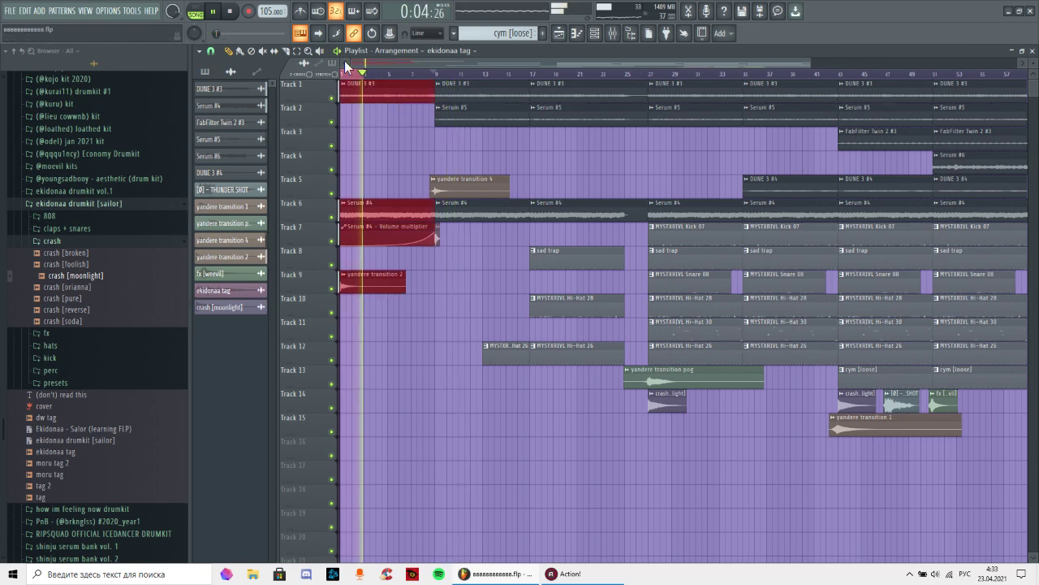
- Lower the yandere transition 2 mixer track to about 78% volume and add Fruity Reeverb 2 in slot 3 with a raised wet level
left_click(613, 33)
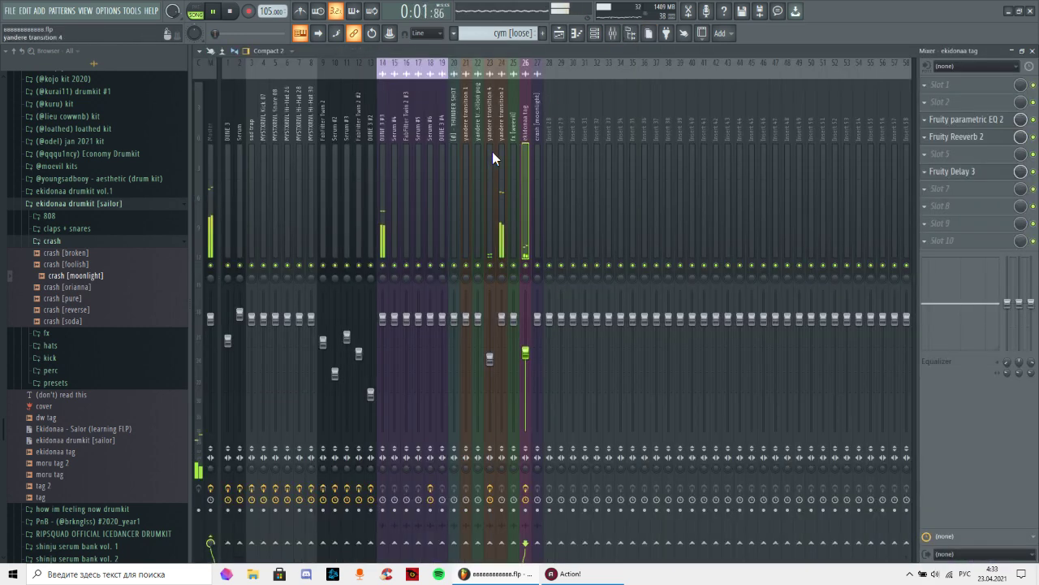
left_click(501, 154)
left_click_drag(502, 318, 502, 343)
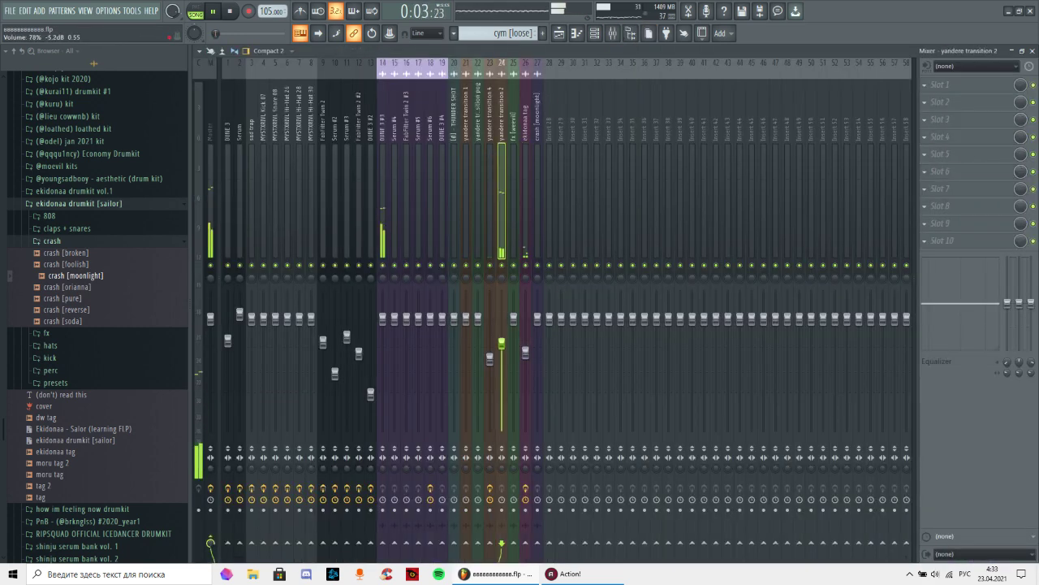
left_click(1001, 135)
left_click(601, 117)
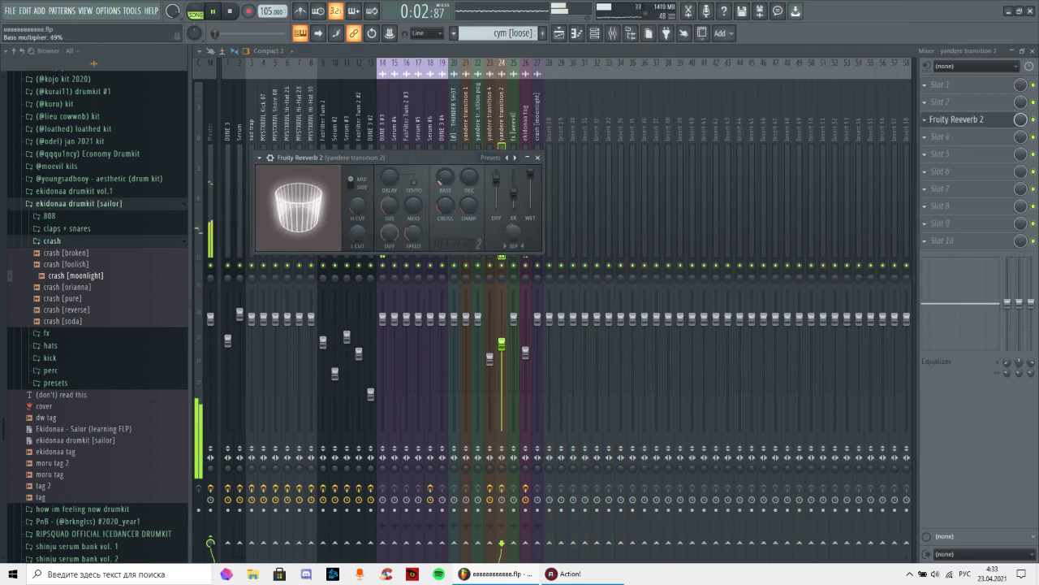
key("Escape")
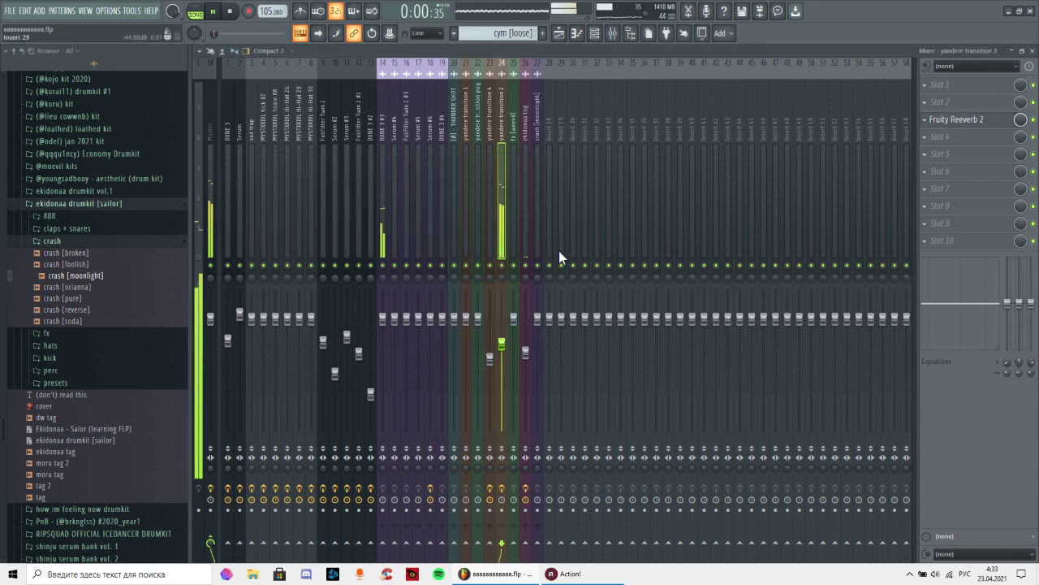
key("Escape")
- Add Fruity Love Philter in slot 1 of the Master track and load its lp preset
left_click(614, 34)
left_click(613, 34)
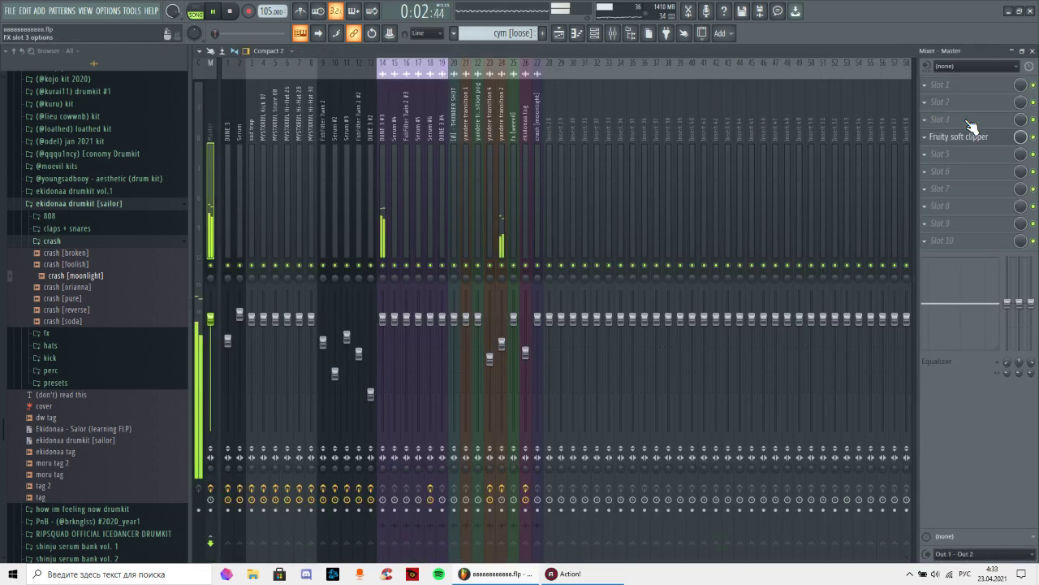
left_click(955, 87)
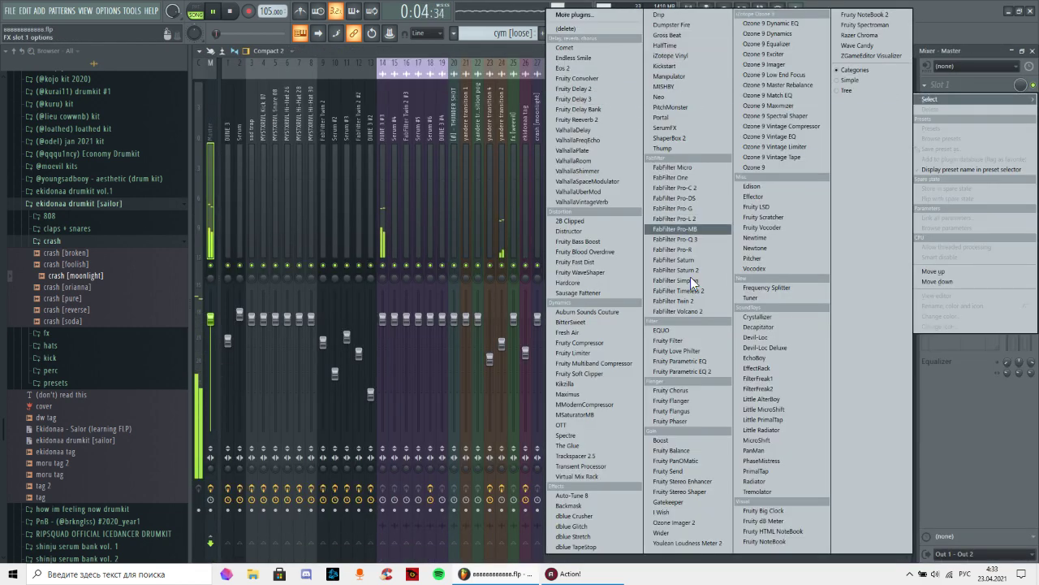
left_click(704, 351)
left_click(539, 129)
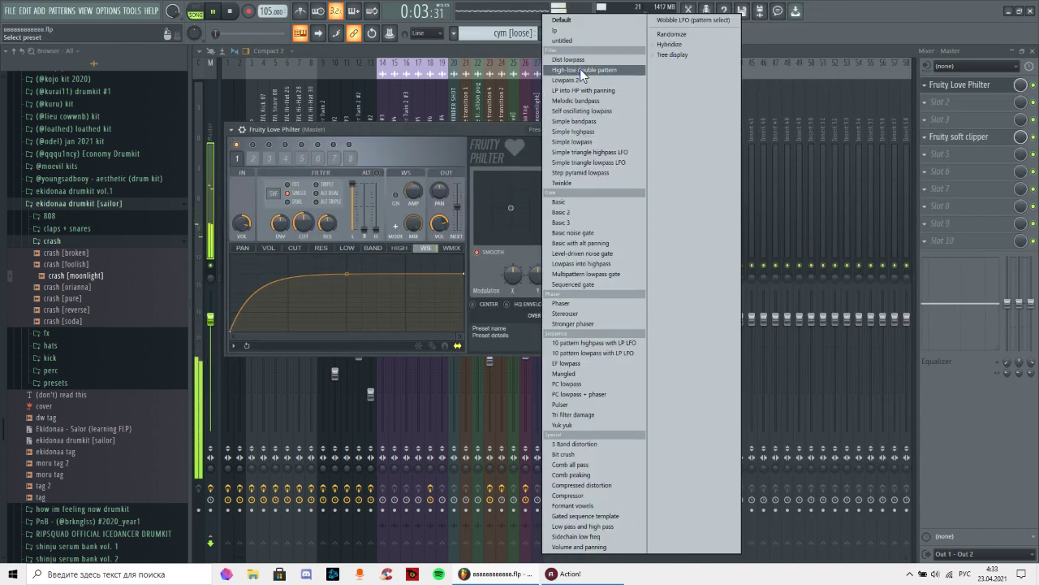
left_click(557, 32)
- Create an automation clip for the Love Philter's mix level, place it on Track 17 and extend it to about bar 70
right_click(1024, 86)
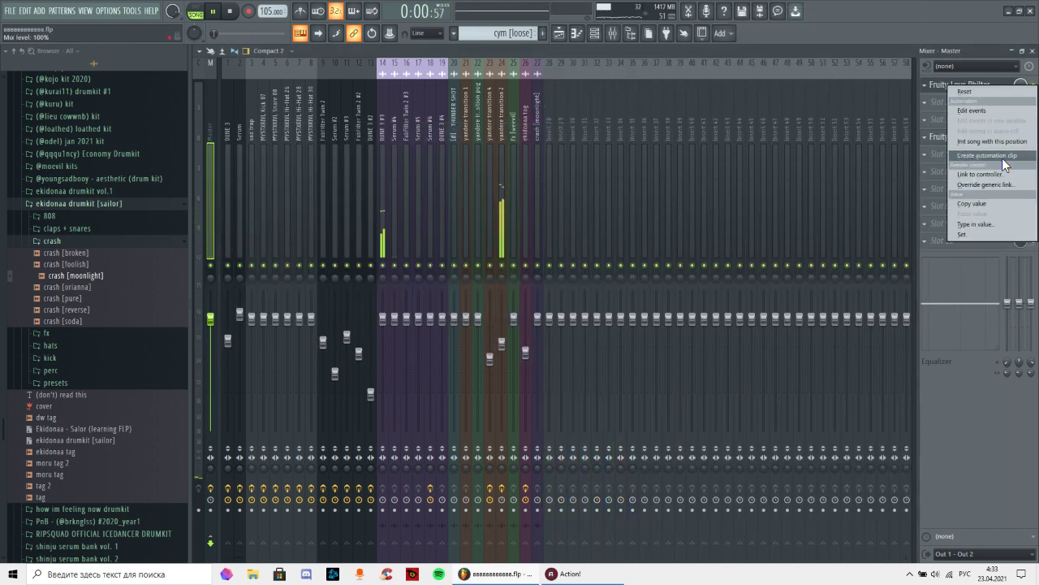
left_click(1003, 156)
left_click(1034, 51)
left_click(586, 131)
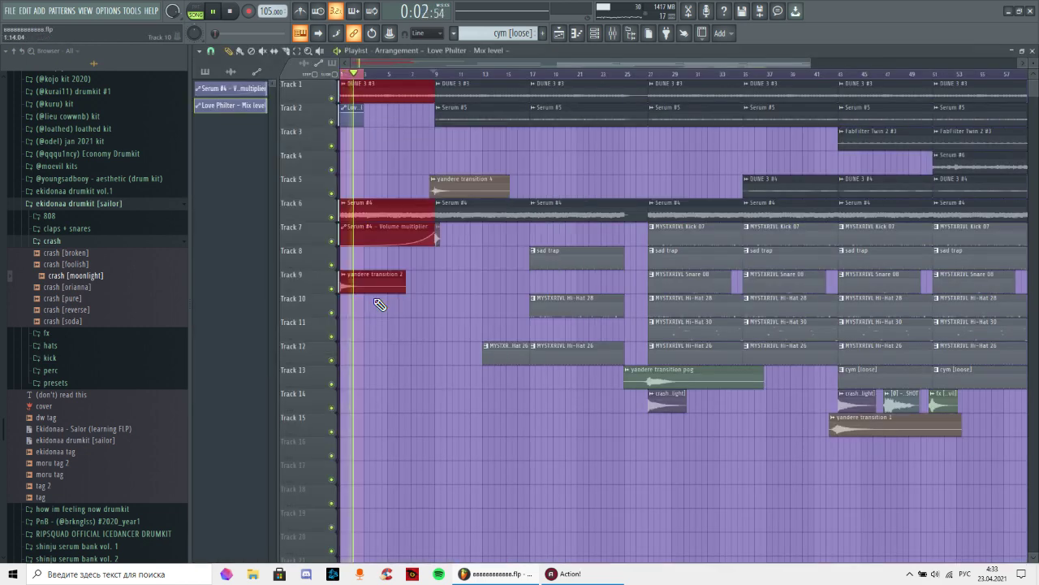
left_click_drag(304, 428, 292, 474)
scroll(386, 85, "down", 2)
left_click(343, 74, "ctrl")
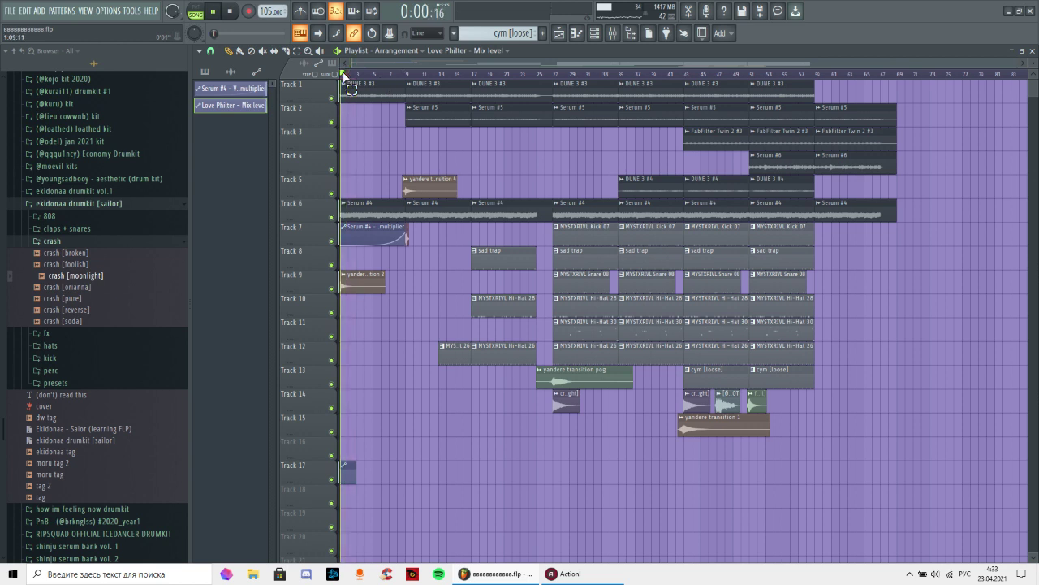
left_click_drag(495, 449, 909, 450)
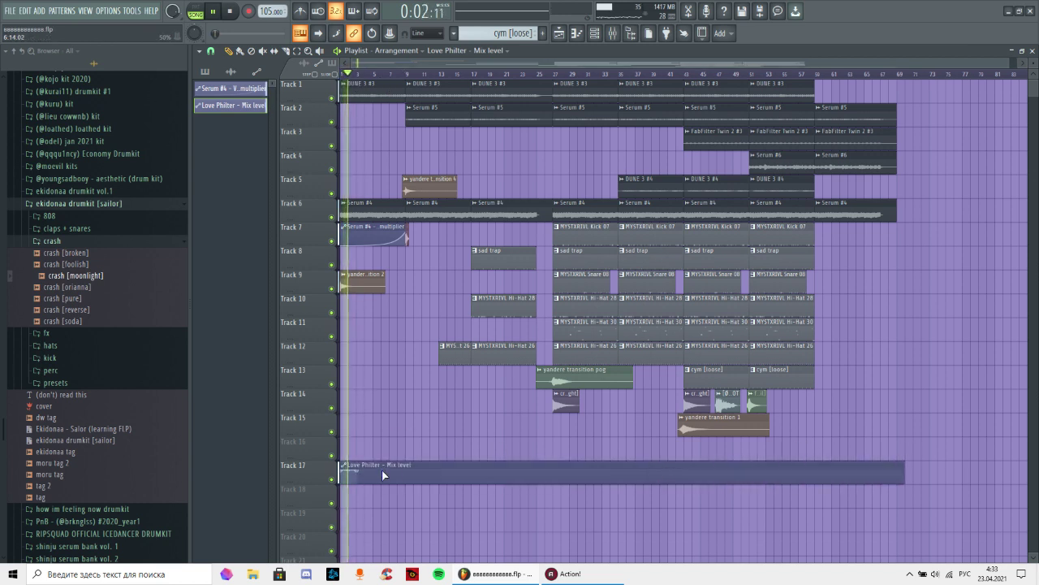
- Shape the Love Philter mix level automation into a curve falling from the start to zero at about bar 9
left_click_drag(354, 473, 1030, 484)
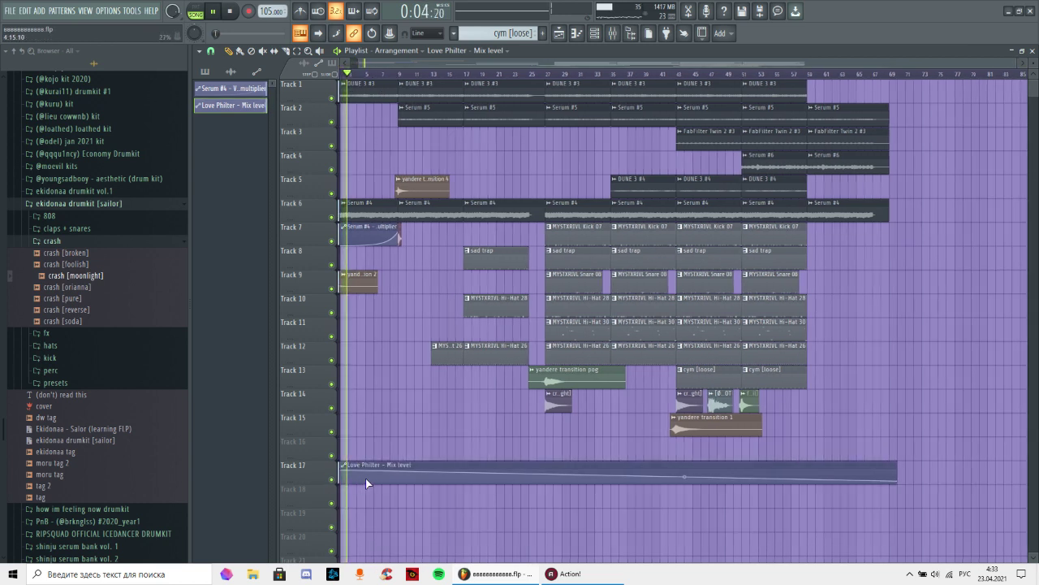
left_click_drag(365, 479, 366, 482)
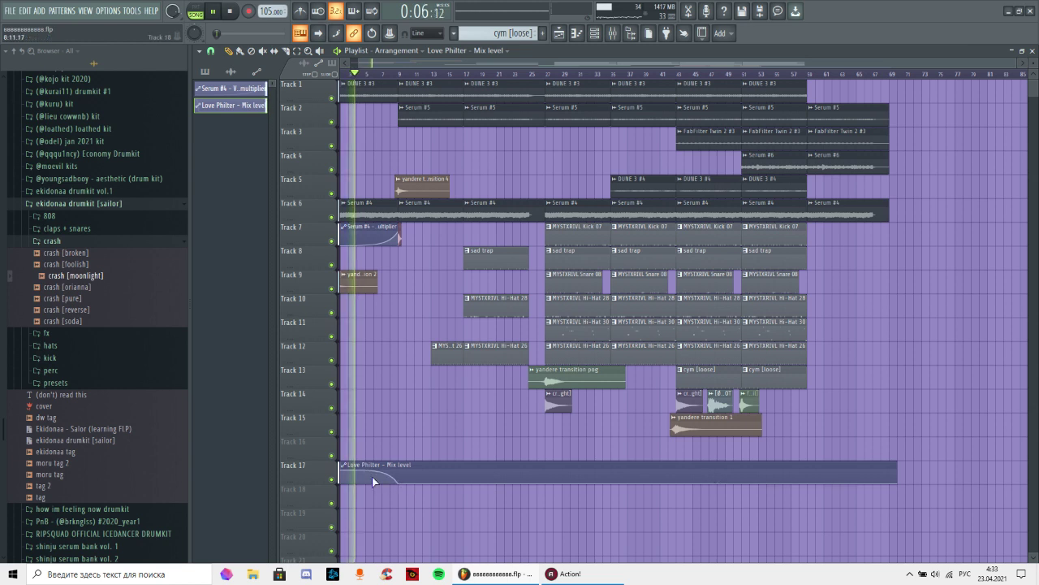
left_click_drag(379, 74, 6, 92)
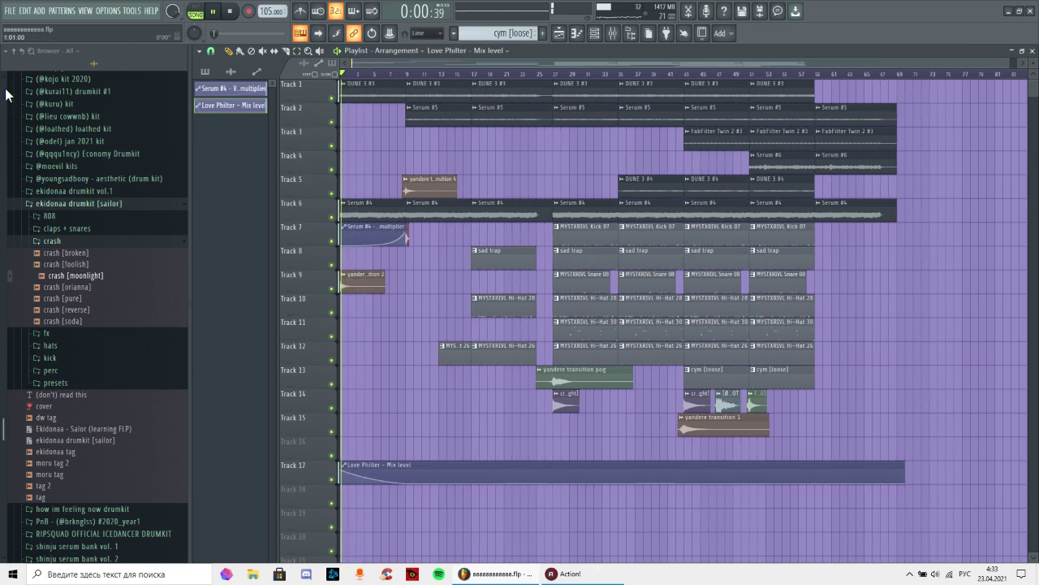
- Check the yandere transition 2 clip's sample settings and play the arrangement from about bar 8
double_click(356, 285)
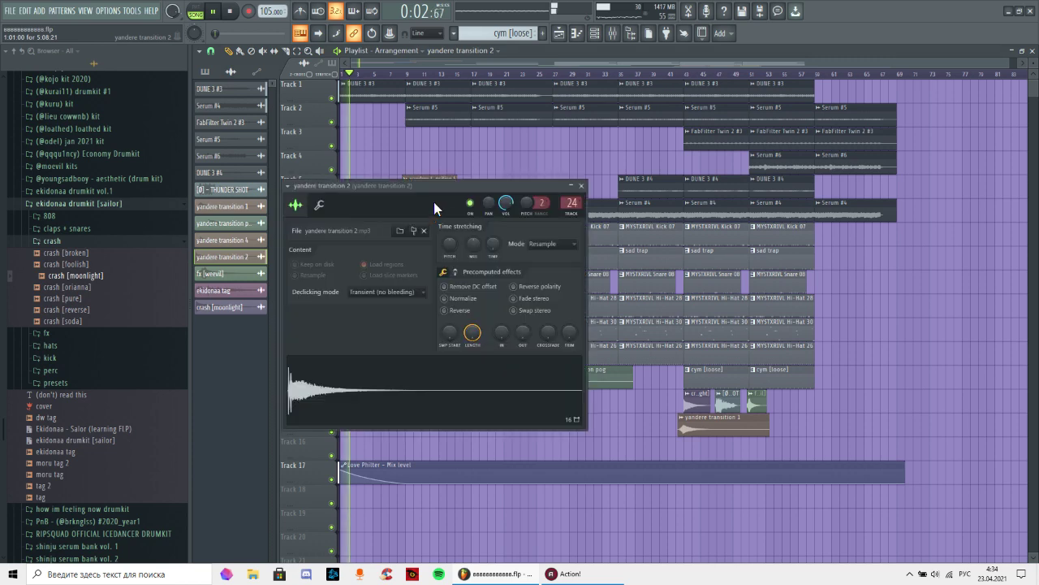
left_click(582, 186)
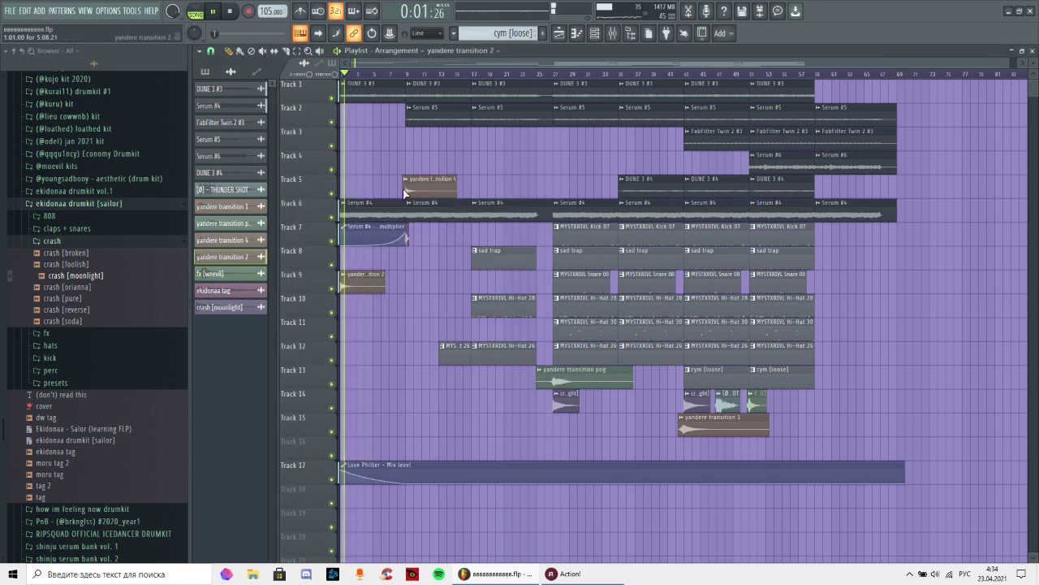
scroll(409, 78, "up", 2)
left_click(410, 79)
scroll(410, 79, "up", 3)
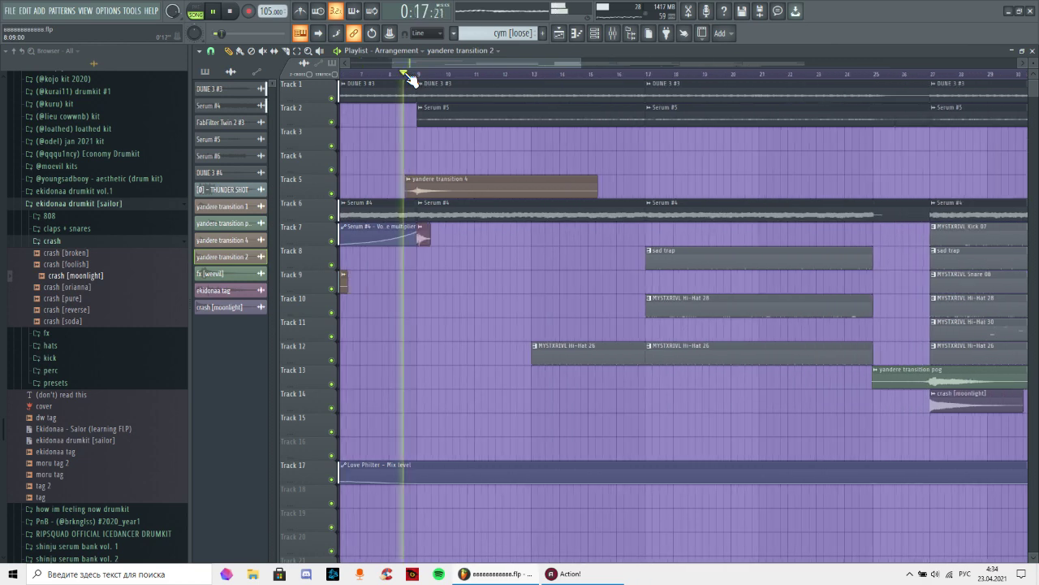
scroll(538, 72, "down", 6)
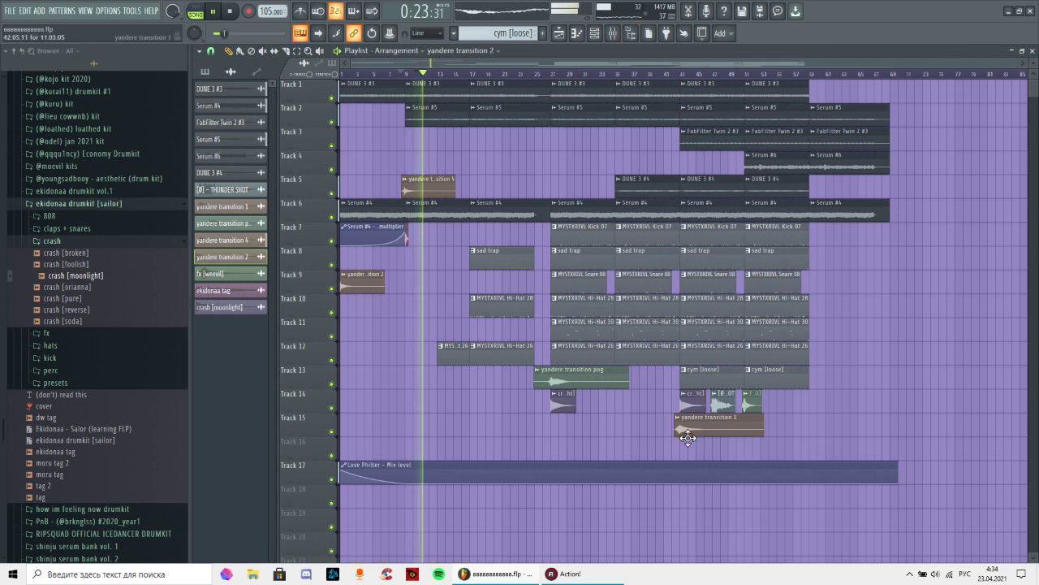
- Shape the Love Philter mix level automation to rise from bar 24 to a peak at bar 25 and fall to zero by bar 27
left_click(538, 72)
scroll(538, 71, "up", 3)
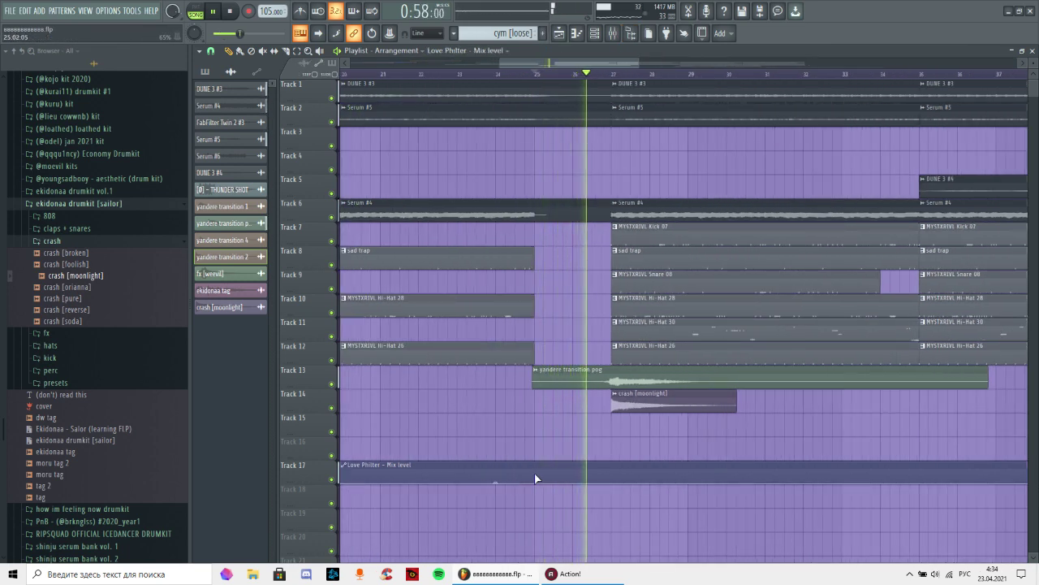
left_click_drag(538, 476, 538, 471)
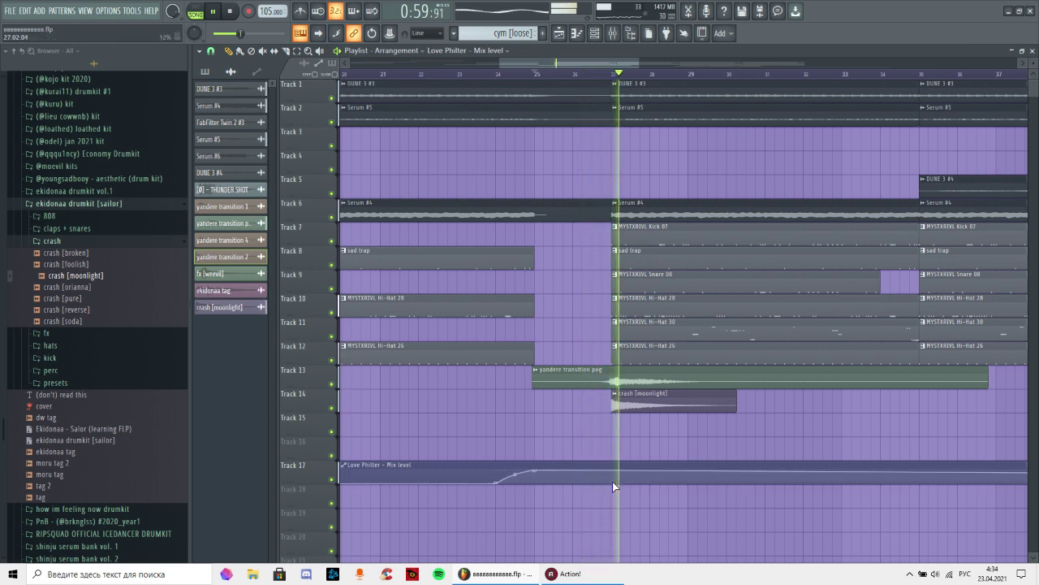
left_click_drag(613, 486, 616, 484)
- Play back the section around bars 23 to 27 to audition the filter automation in the transition
left_click(475, 73)
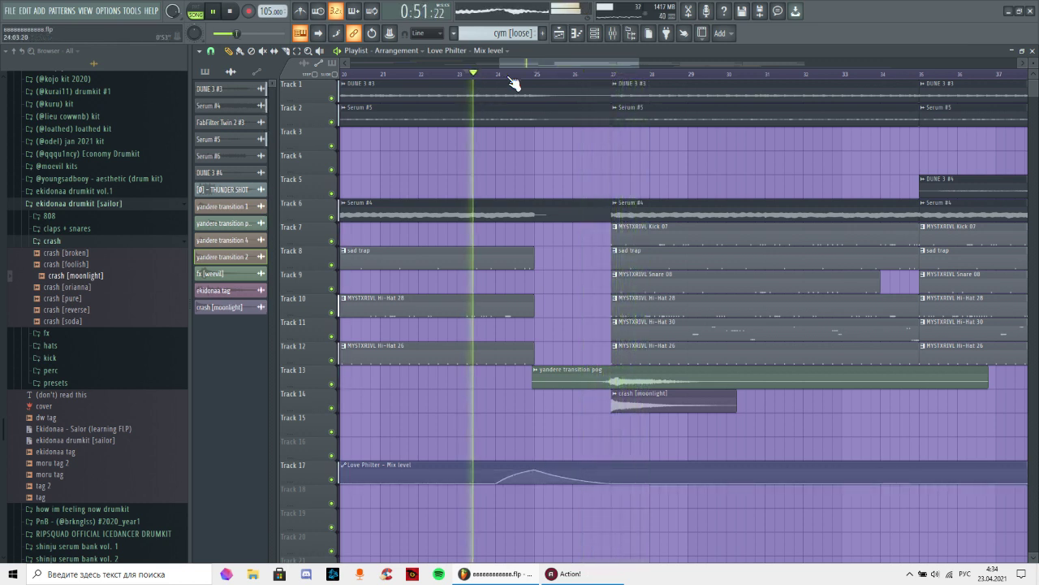
scroll(512, 84, "up", 2)
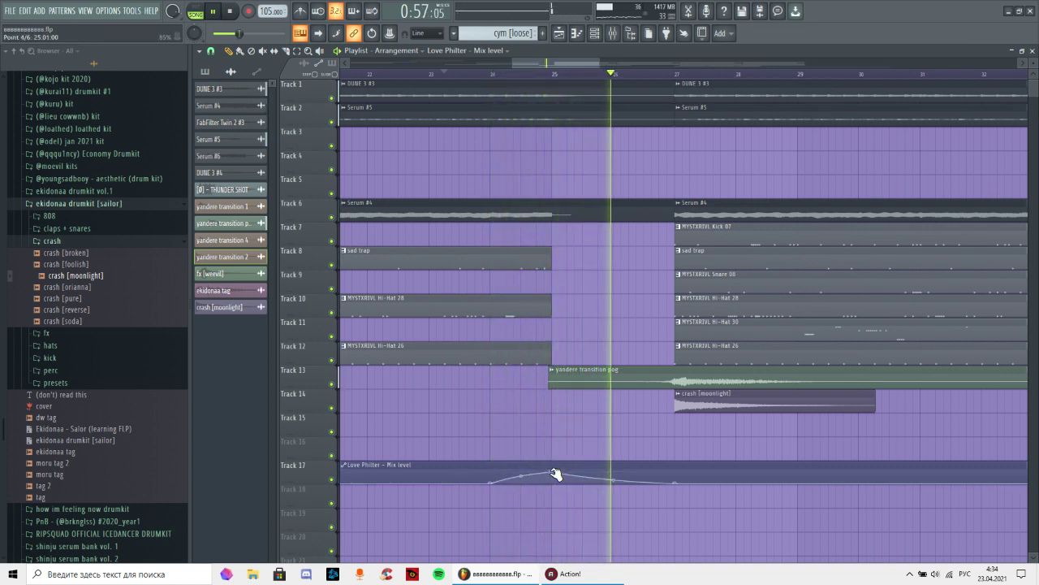
left_click(484, 75)
scroll(524, 80, "up", 3)
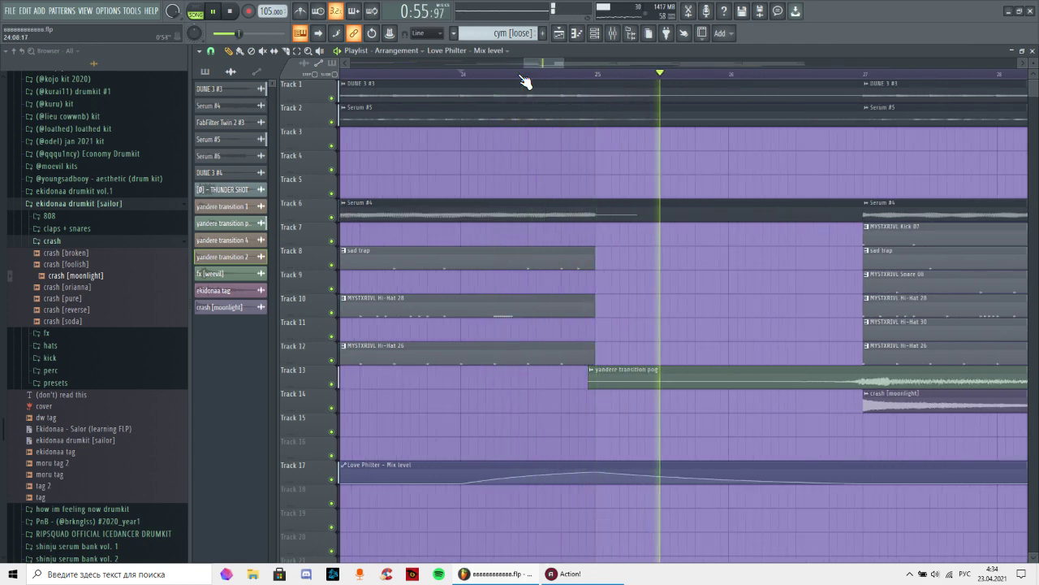
- Loop playback around bar 27 and lower the crash [moonlight] mixer track to about 70% and yandere transition pog to about 71%
scroll(527, 81, "down", 5)
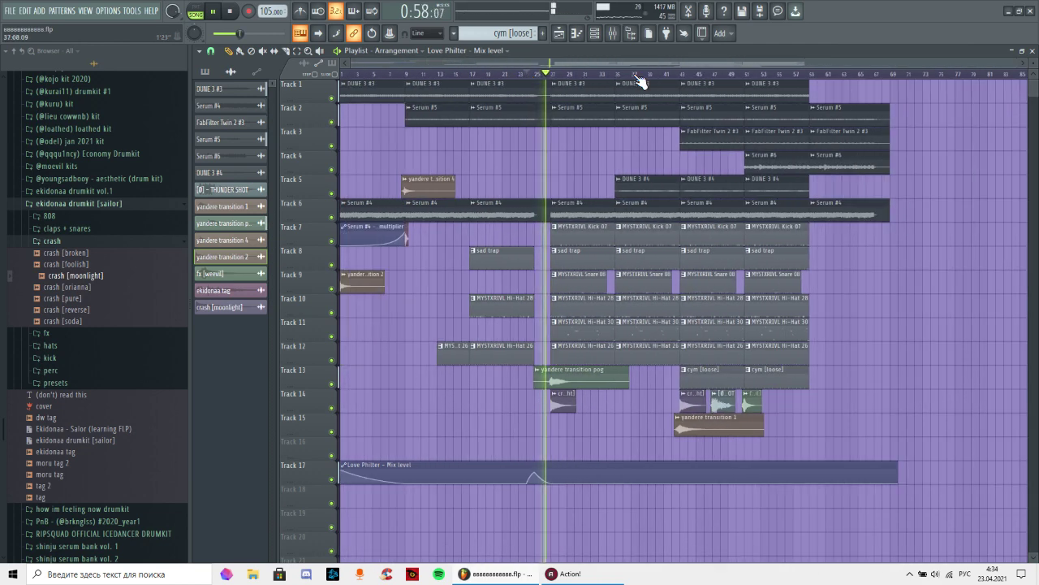
scroll(618, 81, "up", 5)
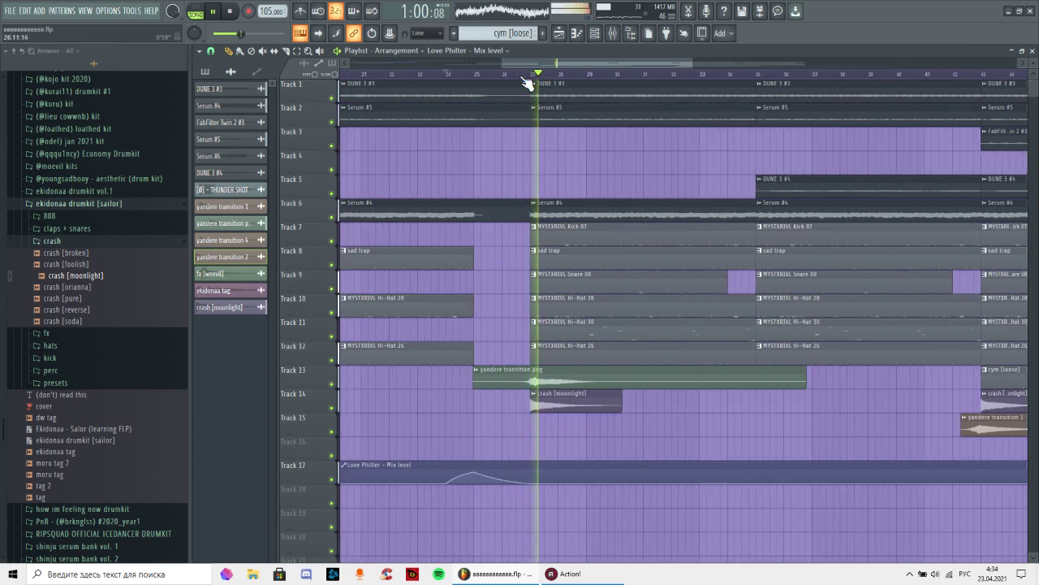
left_click_drag(521, 77, 585, 77)
left_click(612, 33)
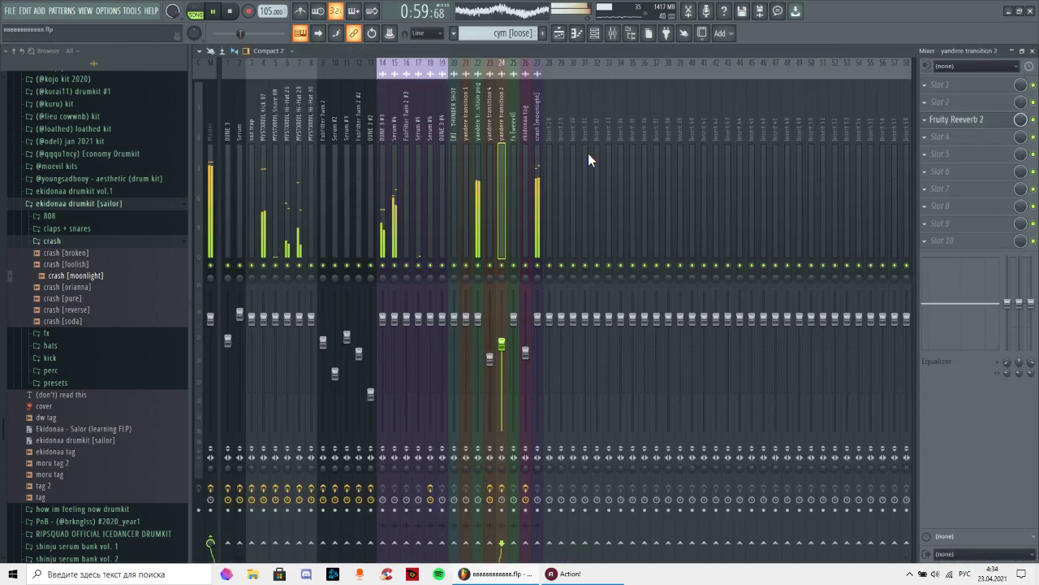
left_click_drag(544, 318, 544, 349)
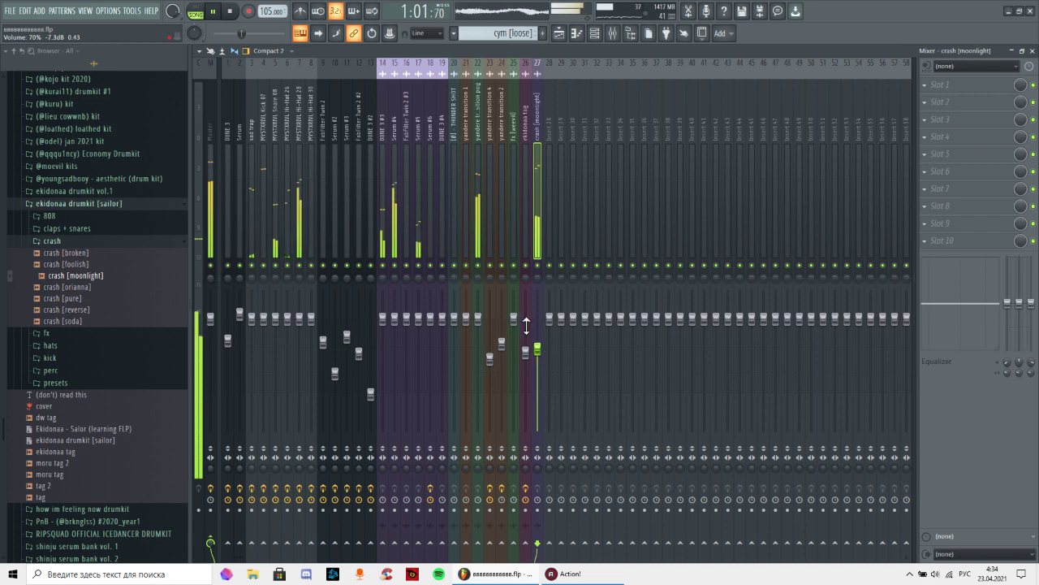
left_click_drag(478, 318, 478, 351)
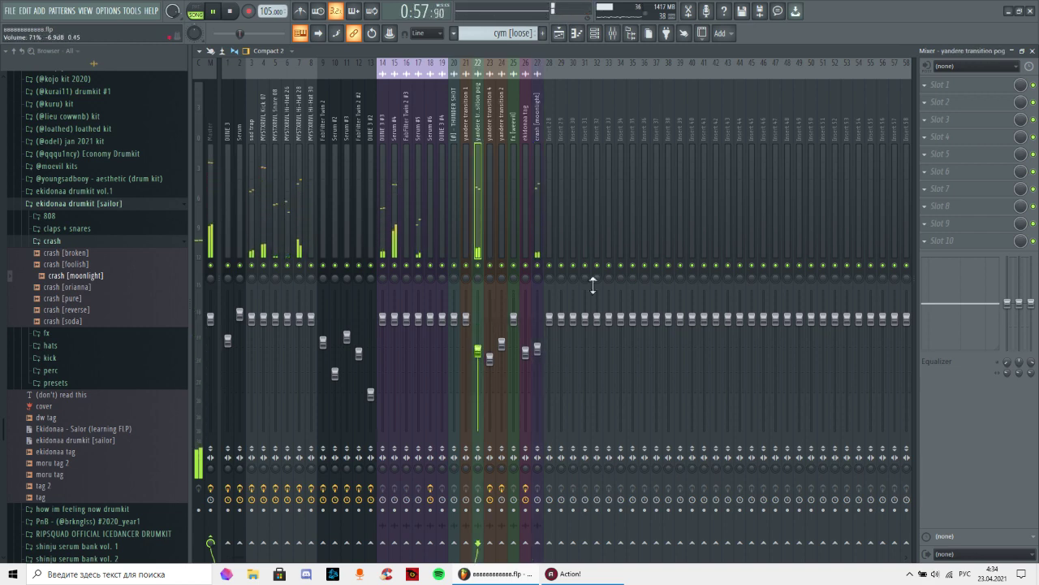
- Insert Fruity Parametric EQ 2 in slot 3 of yandere transition pog and set its band 1 high-pass to about 173 Hz
left_click(957, 122)
left_click(699, 371)
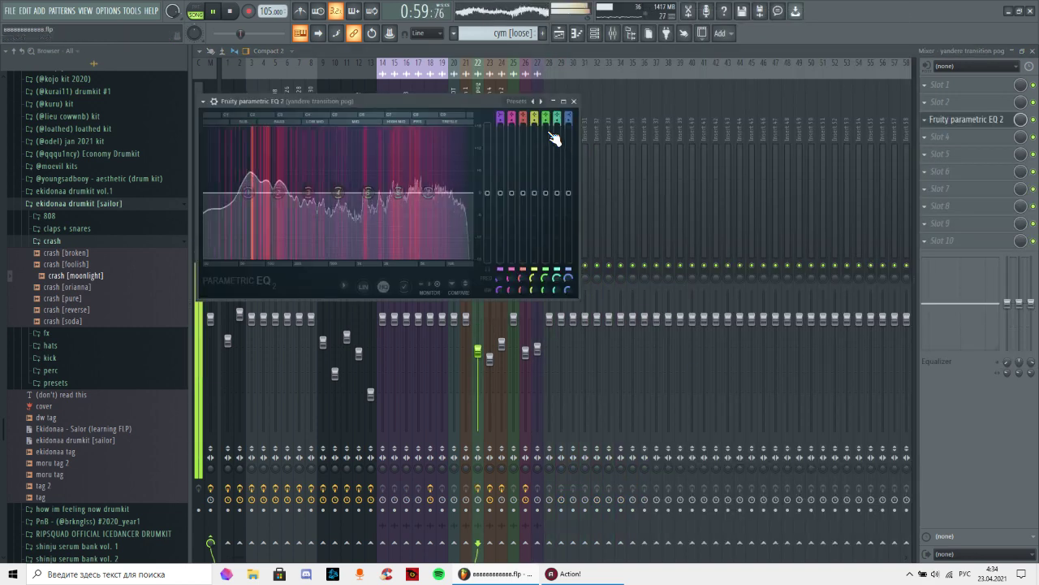
left_click(533, 101)
left_click_drag(223, 194, 284, 197)
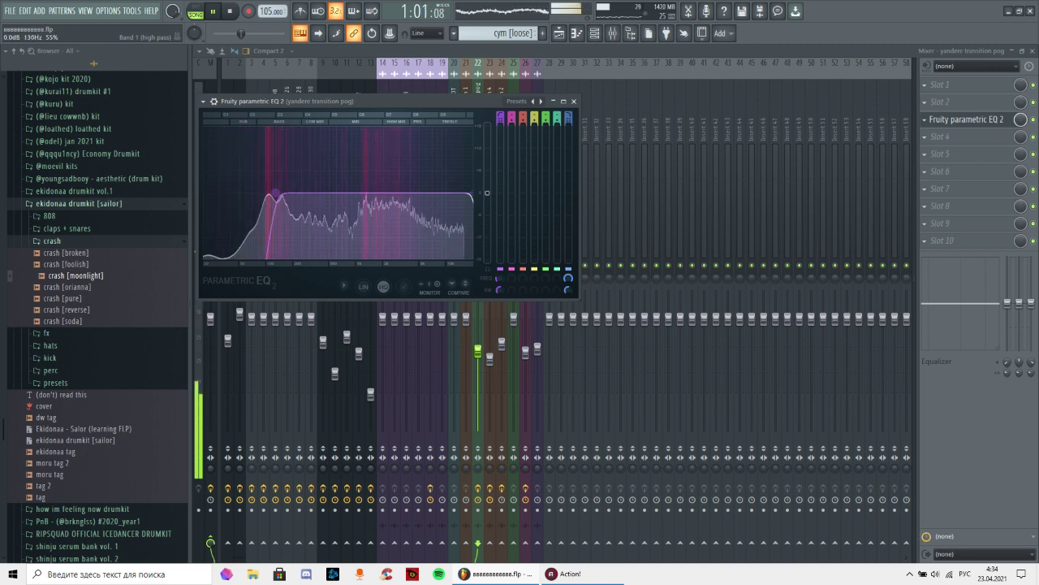
left_click(238, 33)
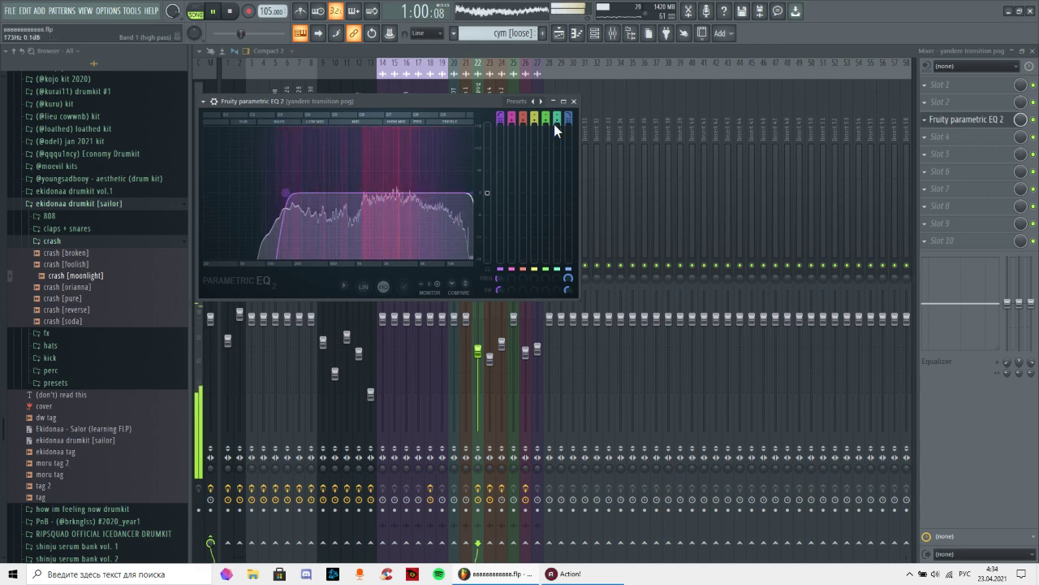
left_click(575, 102)
- Insert ValhallaVintageVerb in slot 4 of yandere transition pog with Mix at 50.4% and LowCut at 1080 Hz
left_click(942, 136)
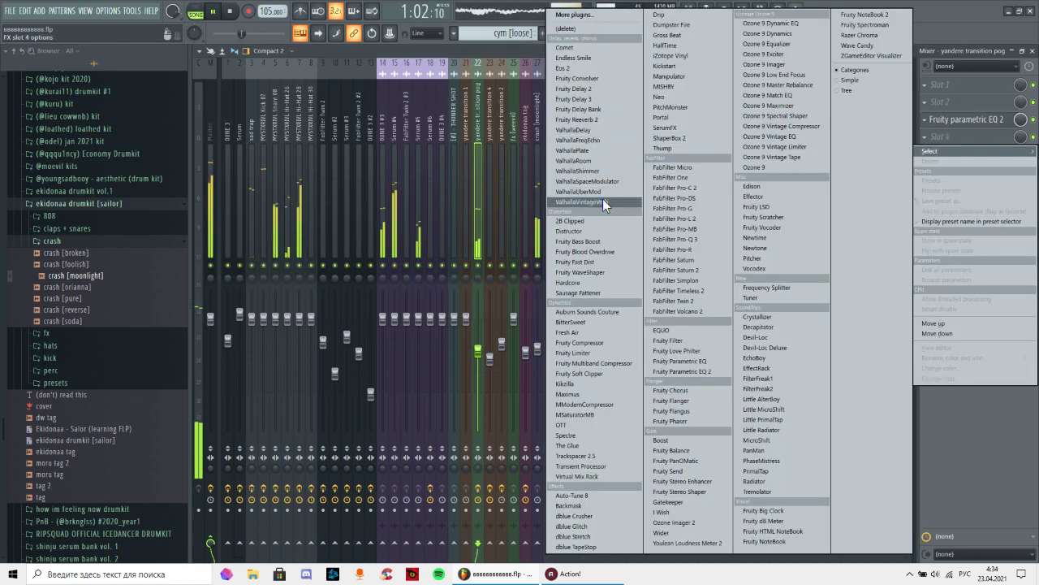
left_click(603, 202)
left_click_drag(254, 206, 256, 222)
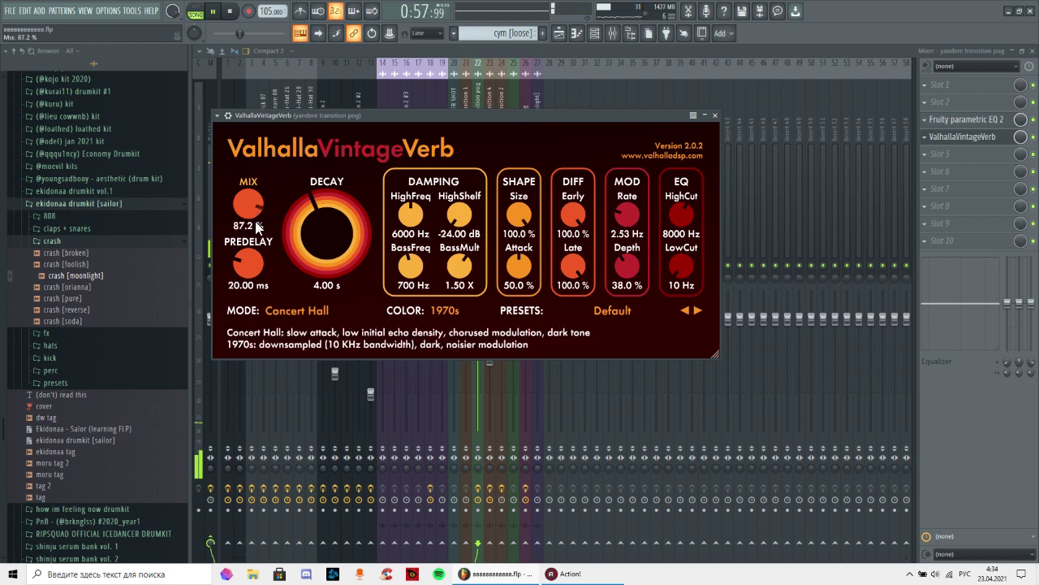
left_click_drag(698, 254, 672, 167)
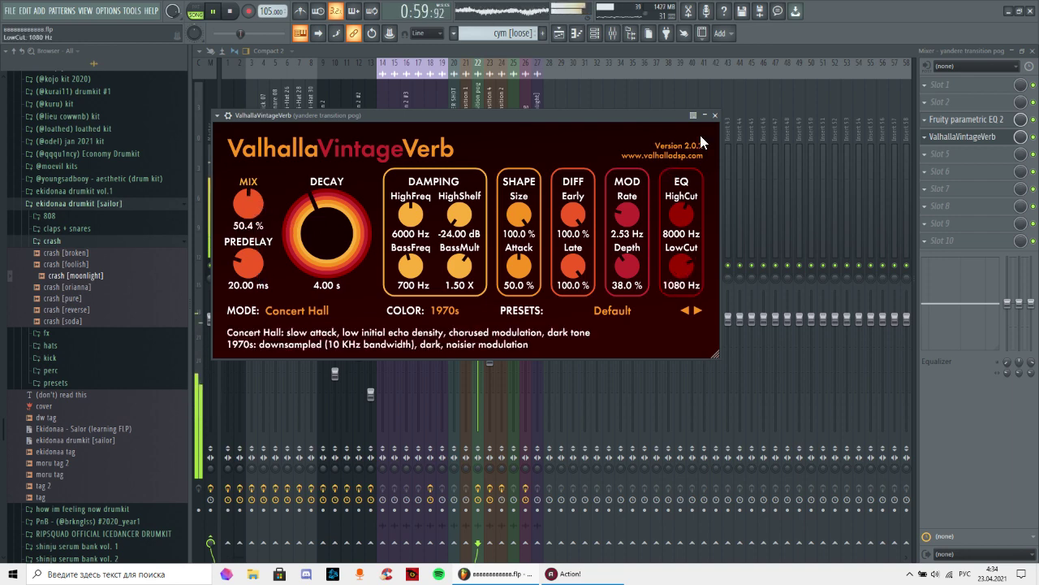
- Lower the crash [moonlight] track's volume slightly further and insert Fruity Parametric EQ 2 in its slot 3
left_click(539, 140)
left_click_drag(537, 350, 538, 354)
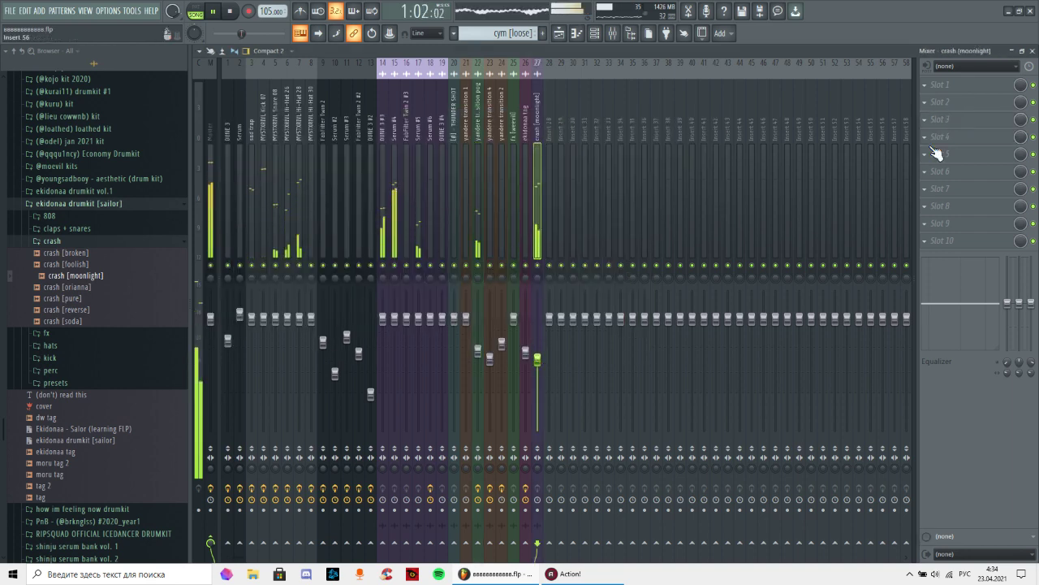
left_click(936, 120)
left_click(702, 372)
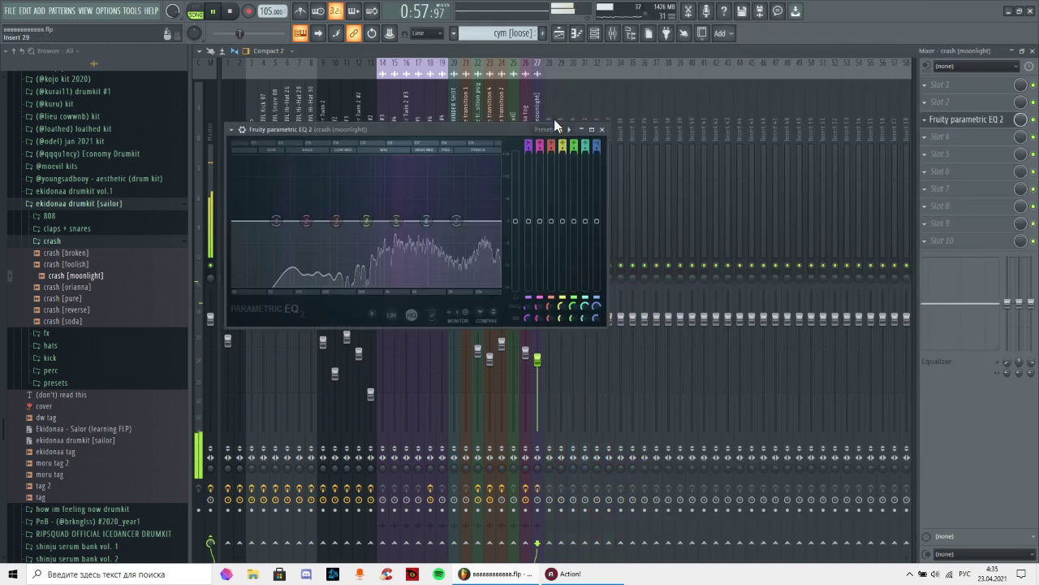
left_click(561, 129)
left_click(655, 210)
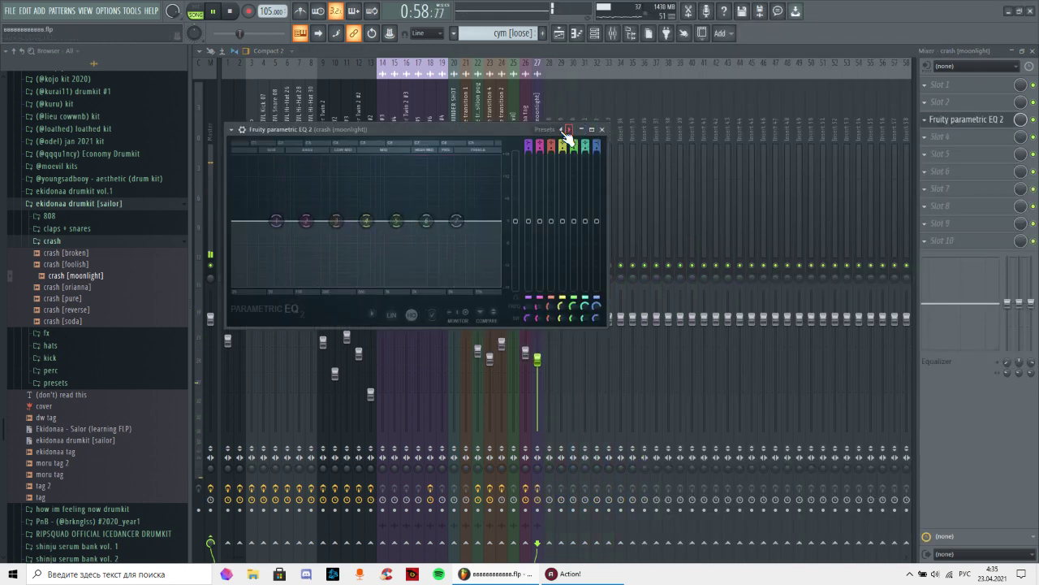
left_click(568, 129)
left_click(602, 129)
- Insert Fruity Stereo Enhancer in slot 8 of the yandere transition pog mixer track and close the open windows
left_click(478, 171)
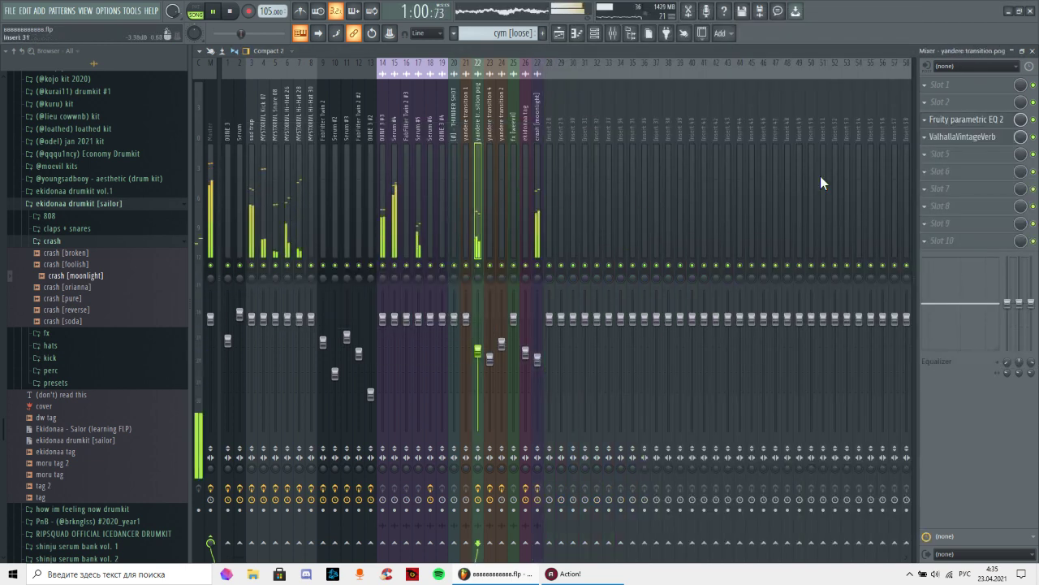
left_click(973, 224)
left_click(690, 481)
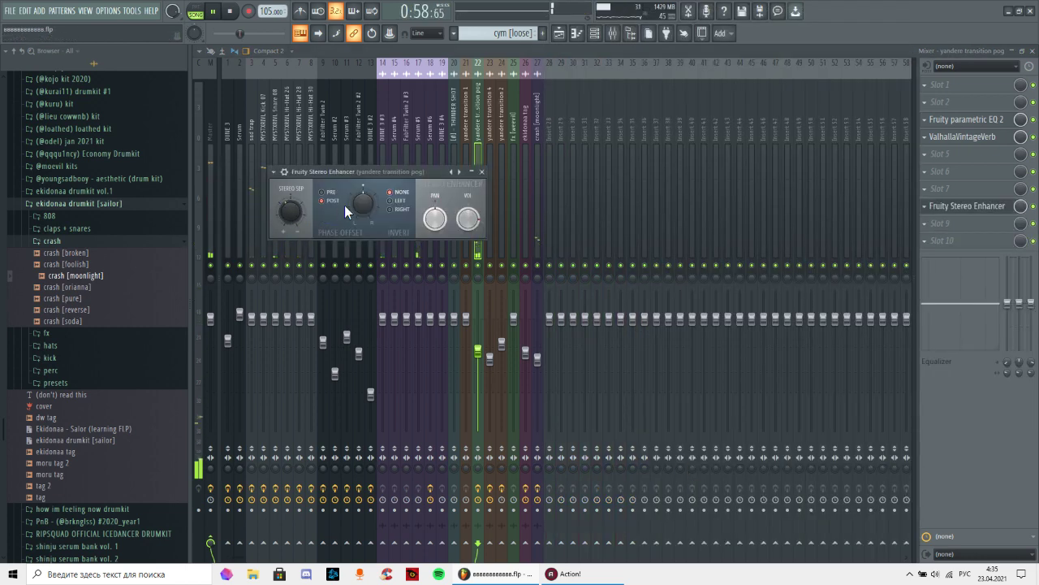
key("Escape")
key("Escape")
key("Escape")
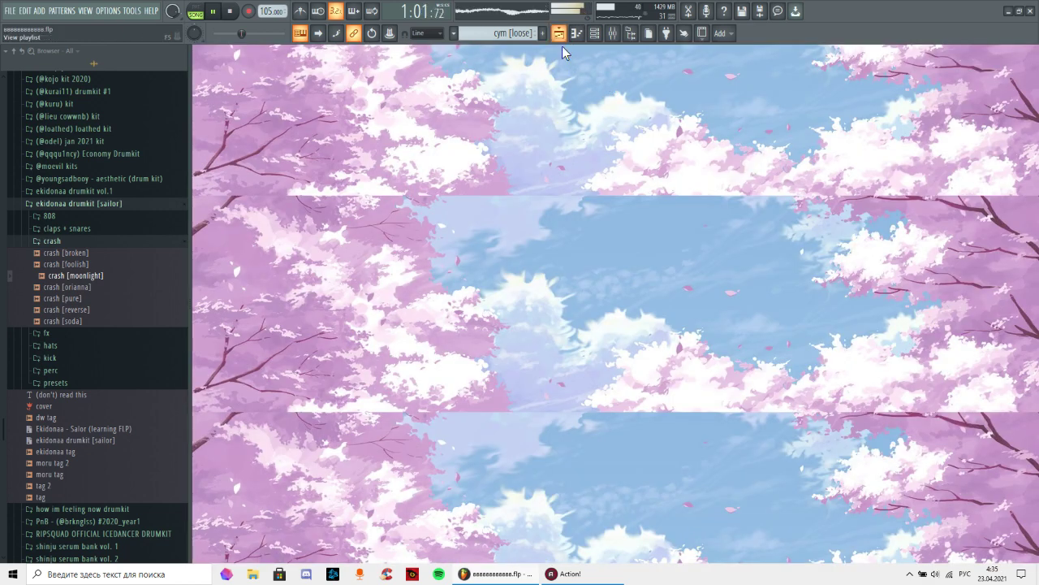
- Loop playback around bar 43 of the arrangement and lower the yandere transition 1 mixer track's volume
left_click(561, 42)
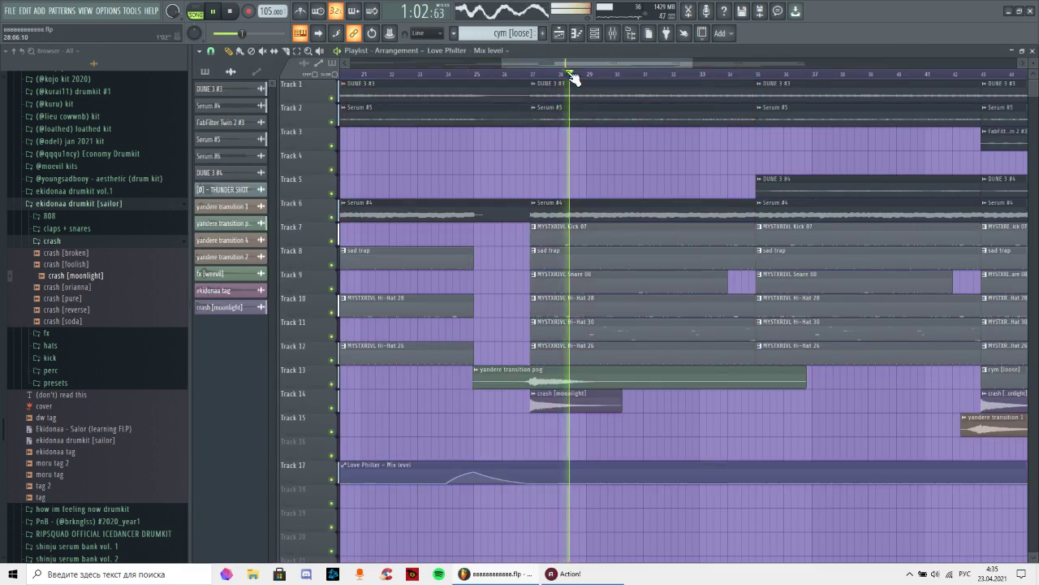
scroll(680, 70, "up", 4)
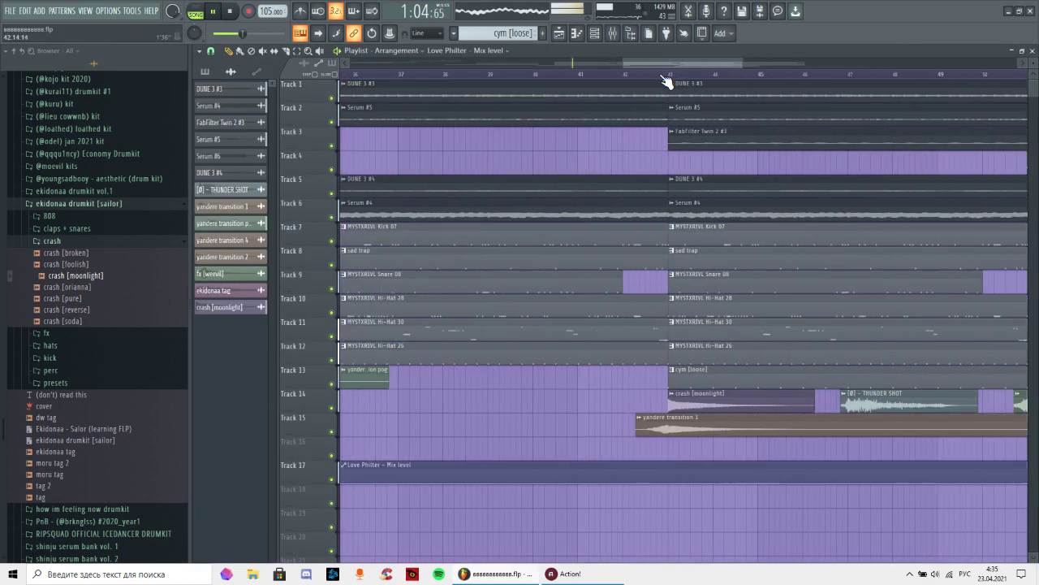
left_click_drag(651, 74, 690, 75)
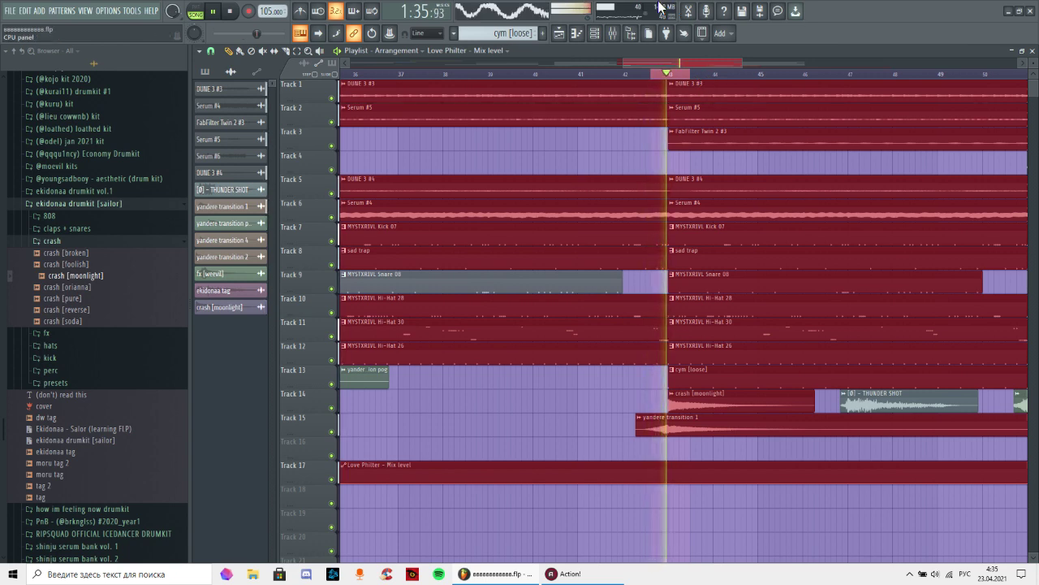
left_click(612, 34)
key("F9")
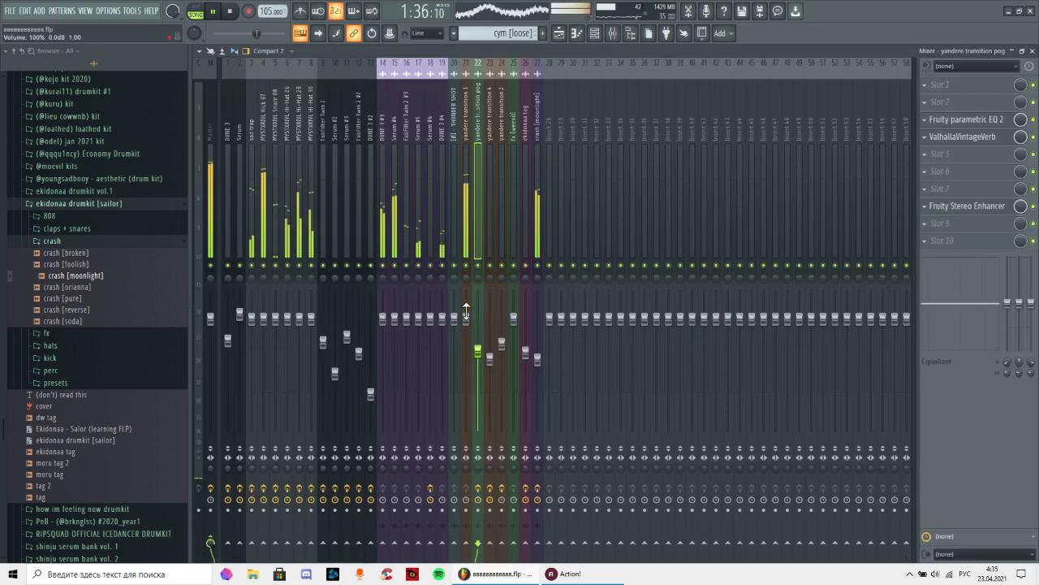
left_click(467, 366)
- Insert Fruity Parametric EQ 2 in slot 3 and ValhallaVintageVerb in slot 4 of the yandere transition 1 mixer track
left_click(963, 121)
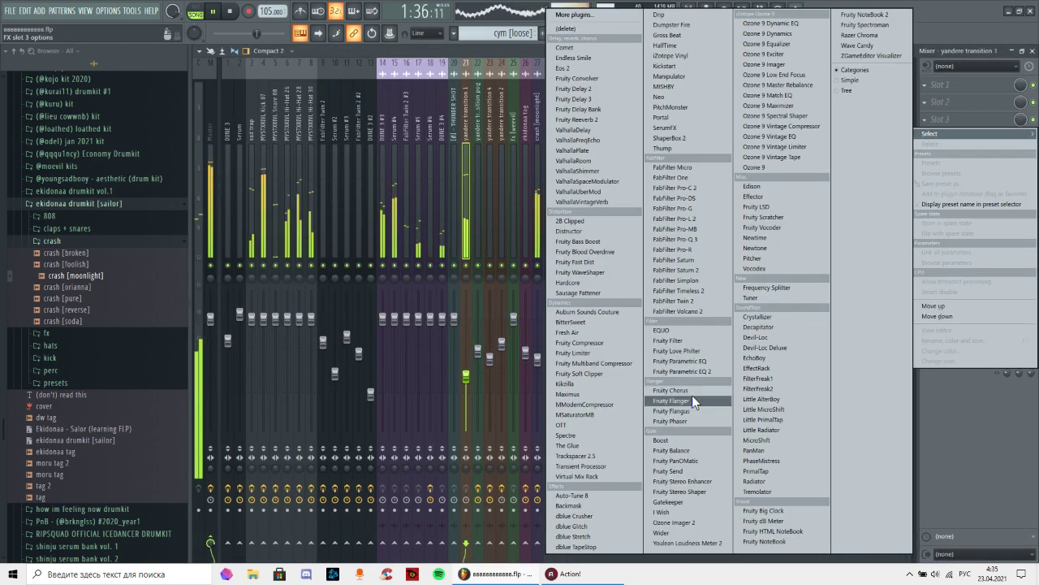
left_click(696, 373)
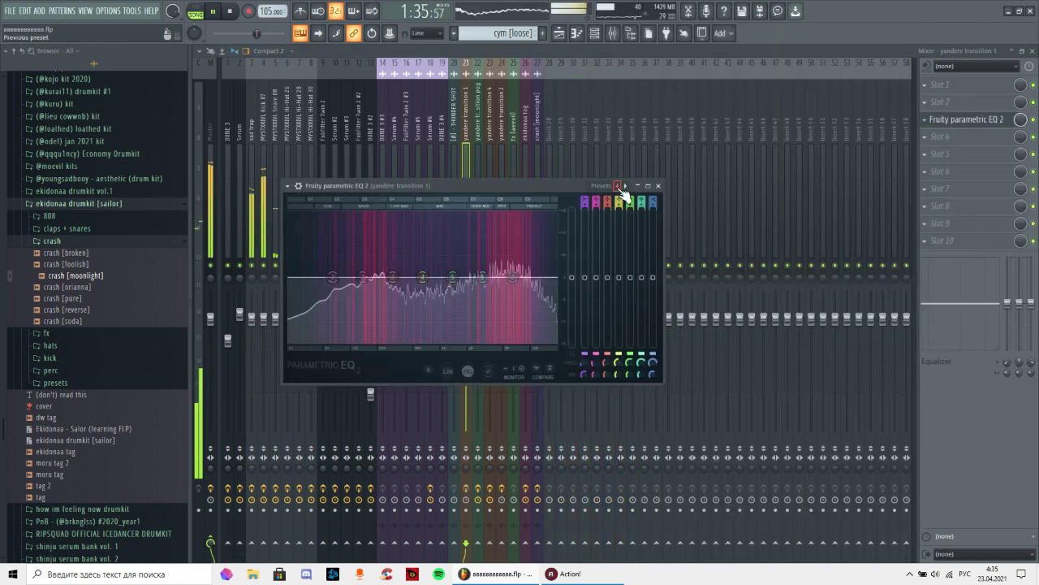
left_click(658, 185)
left_click(962, 137)
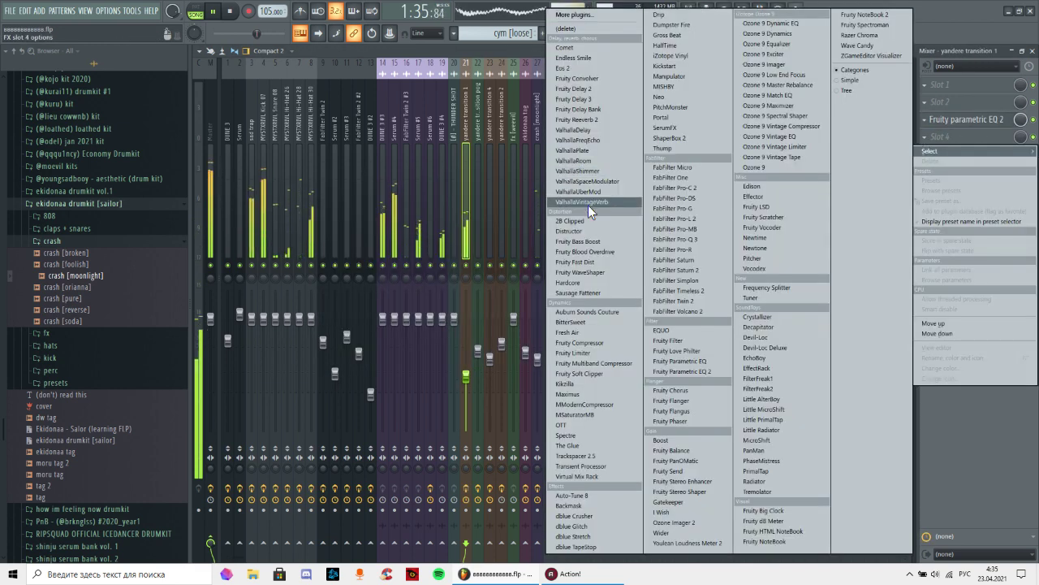
left_click(588, 204)
left_click(803, 200)
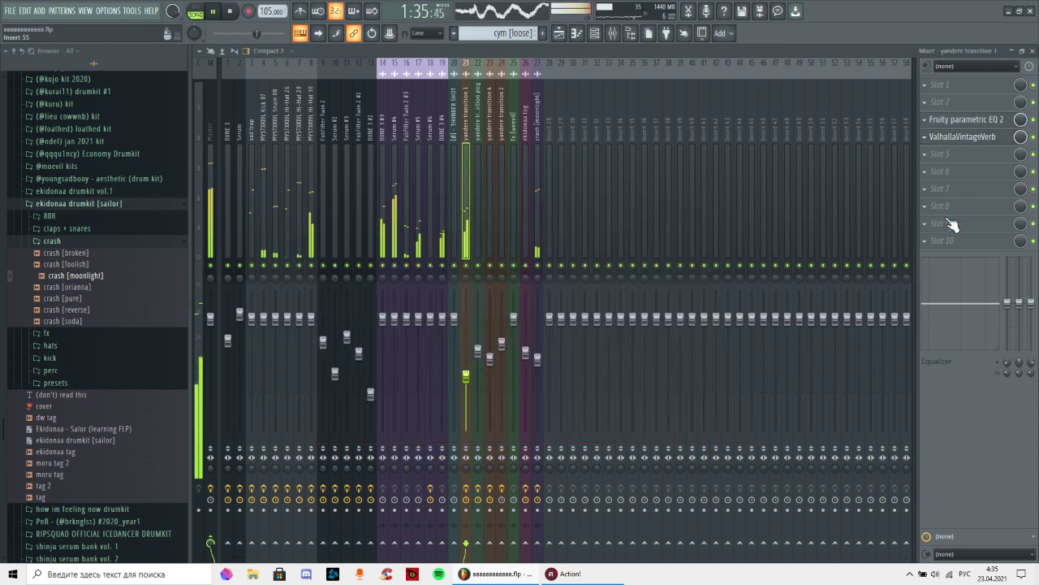
- Insert Fruity Stereo Enhancer in slot 8 of the yandere transition 1 mixer track
left_click(955, 213)
left_click(680, 476)
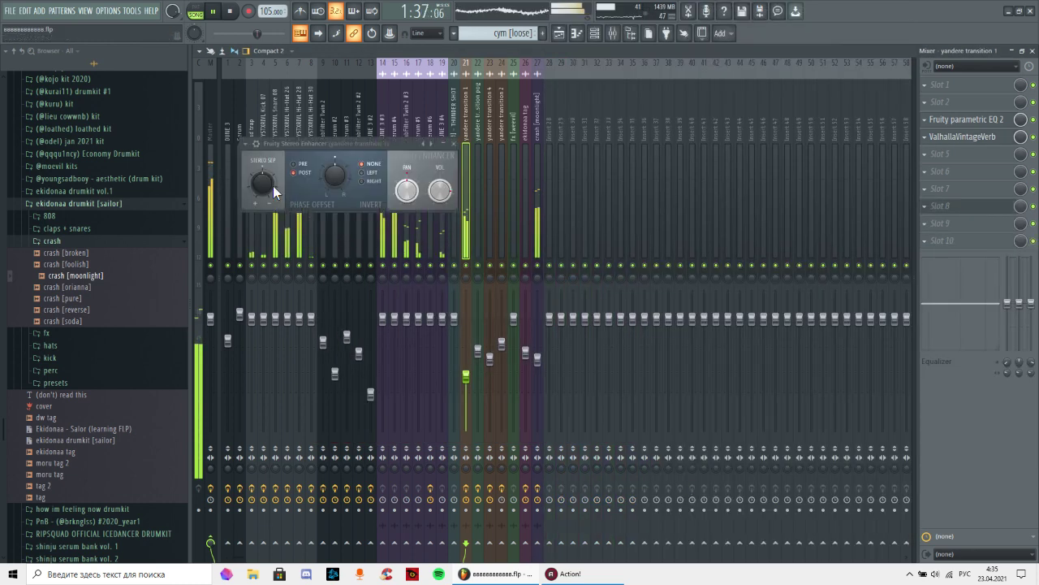
left_click(454, 143)
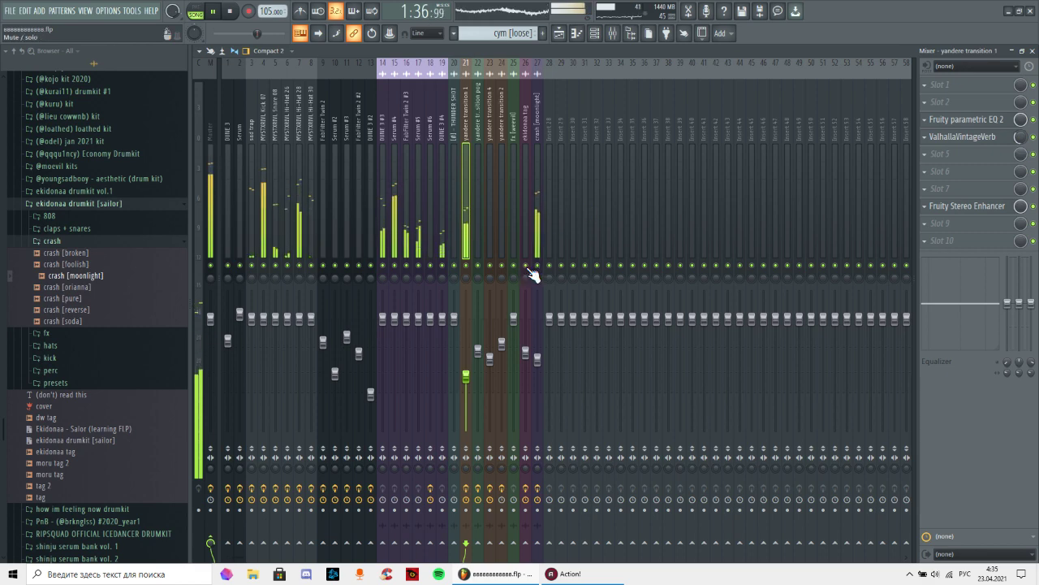
- Loop playback over about bars 47 to 52 and lower the THUNDER SHOT mixer track to about 49%
key("F5")
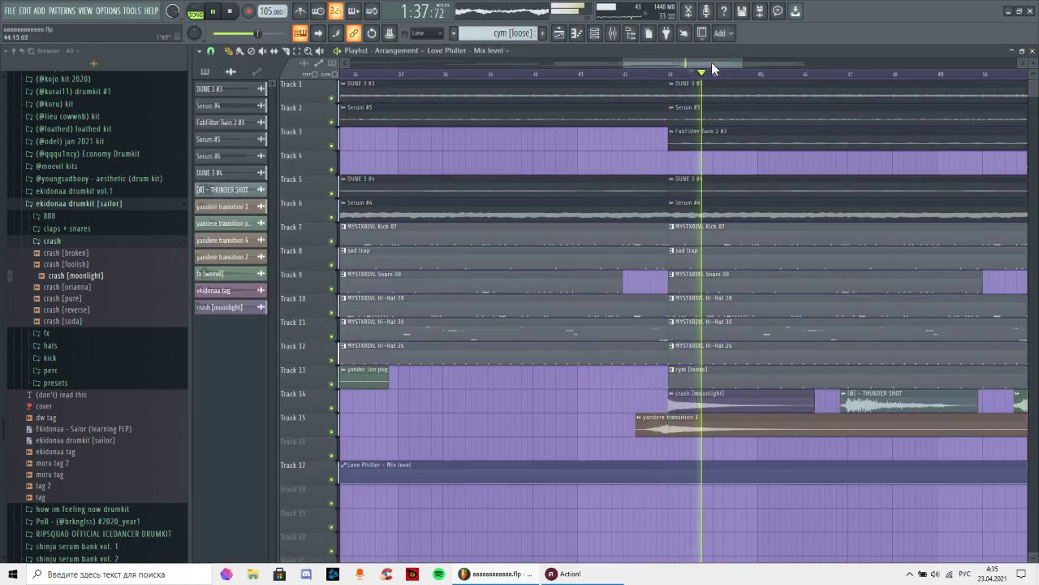
left_click_drag(711, 62, 767, 65)
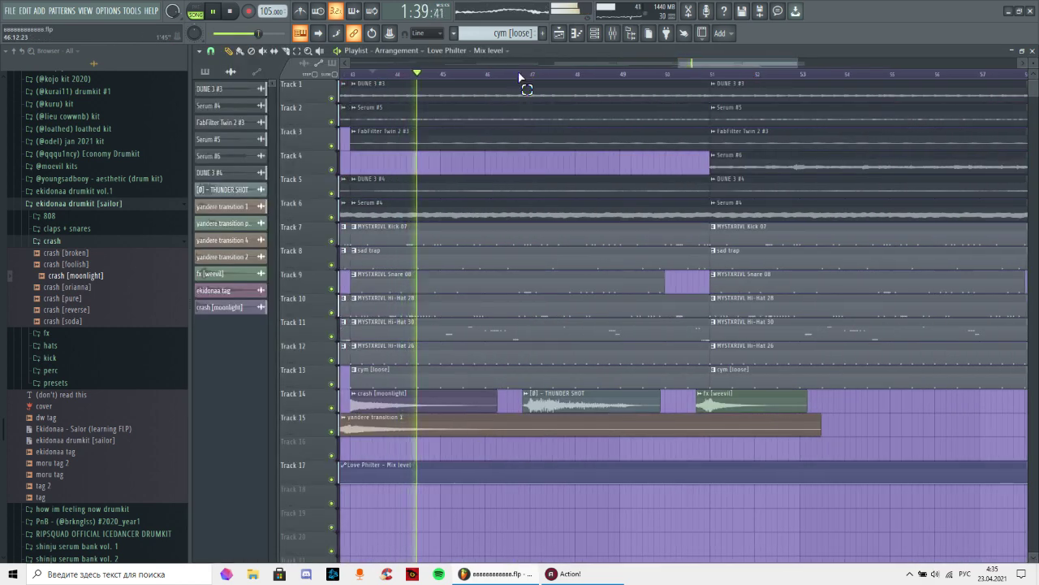
left_click_drag(519, 73, 772, 85)
left_click(613, 33)
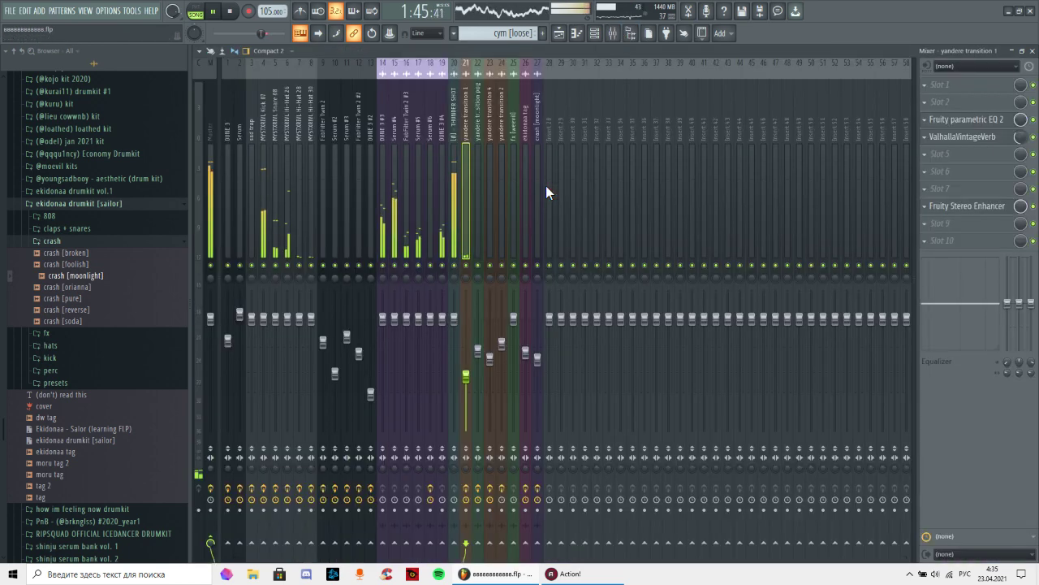
left_click_drag(454, 317, 454, 376)
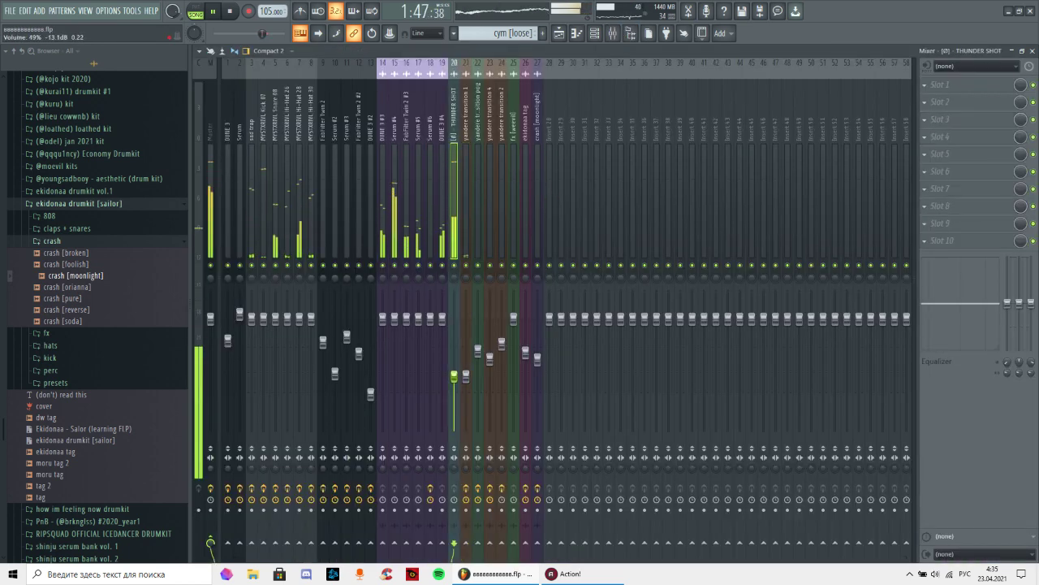
- Insert Fruity Parametric EQ 2 in slot 3 and FabFilter Pro-R in slot 4 of the THUNDER SHOT mixer track
left_click(925, 120)
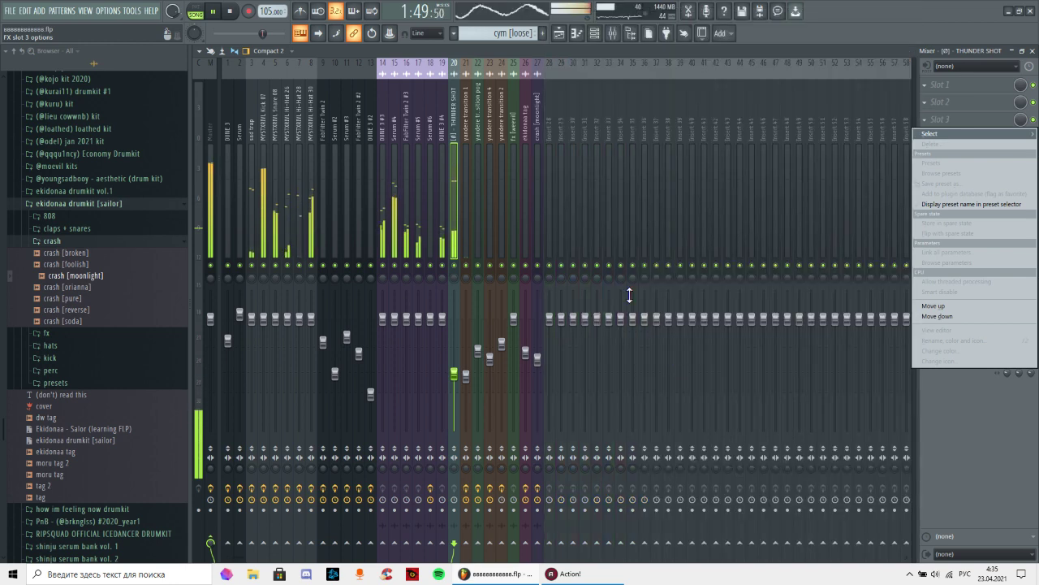
left_click(621, 160)
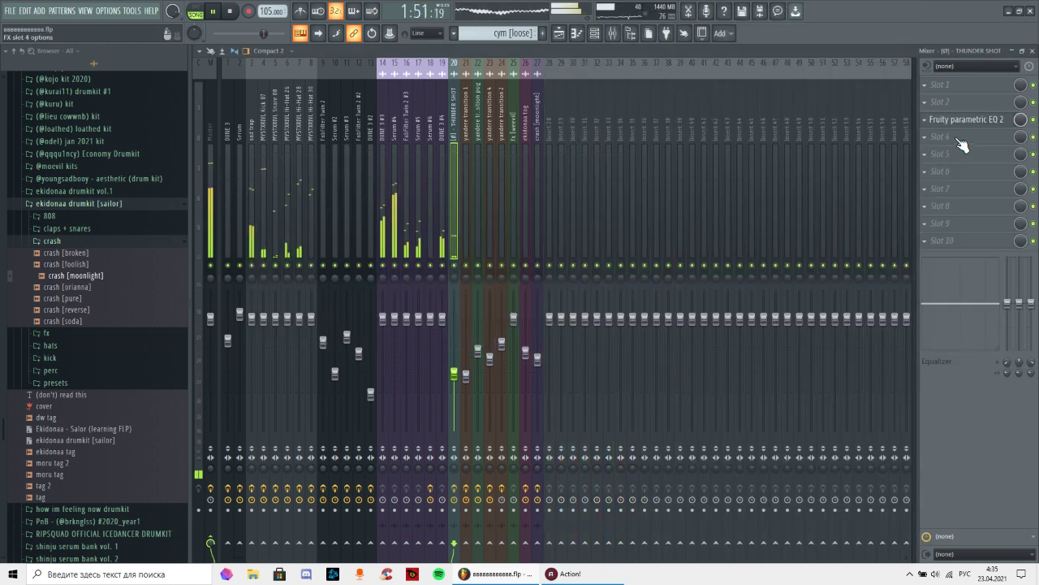
left_click(925, 137)
mouse_move(930, 151)
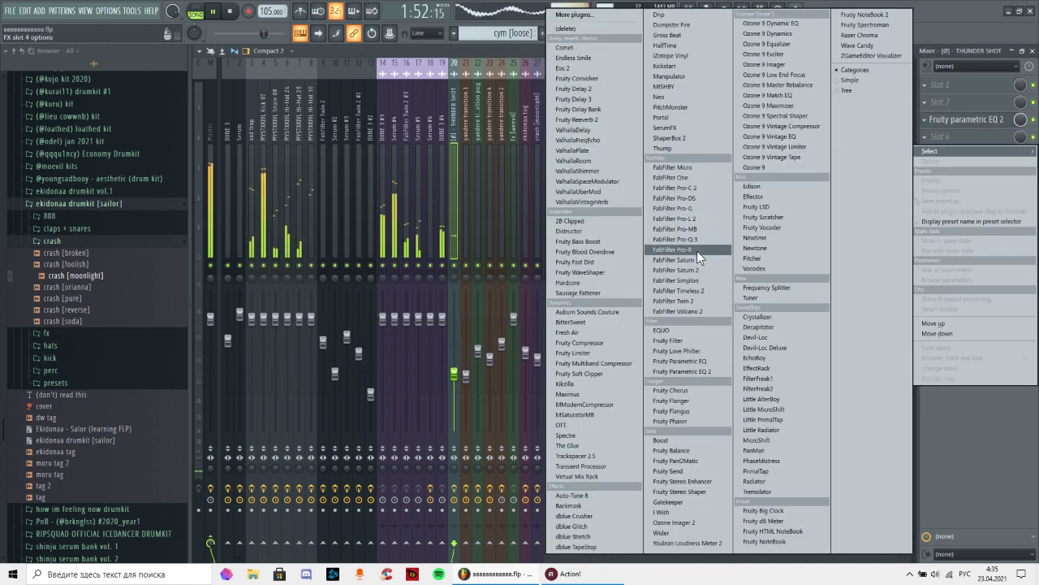
left_click(7, 13)
left_click(11, 11)
key("Escape")
left_click(925, 136)
mouse_move(930, 151)
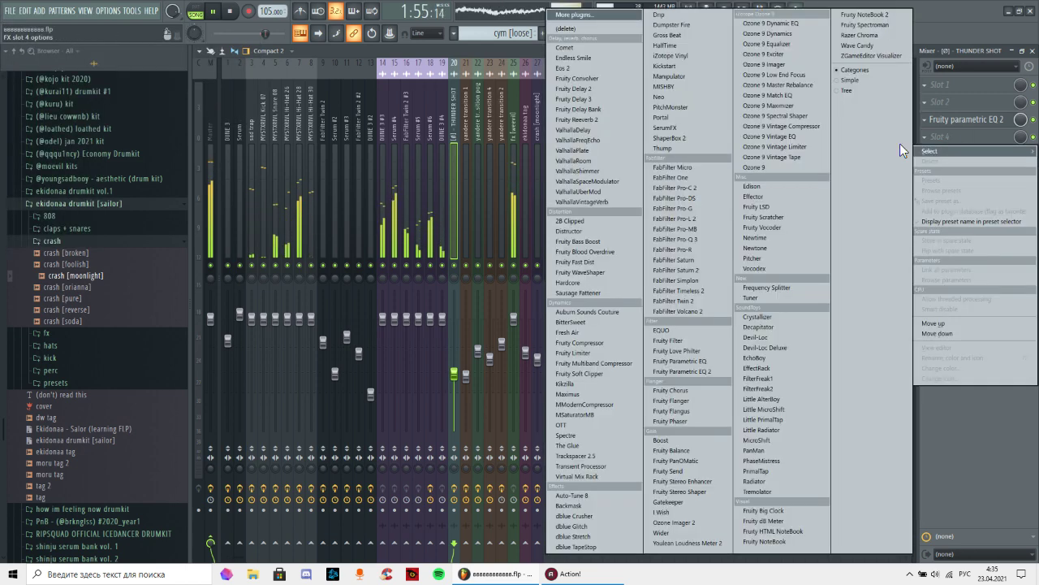
left_click(698, 250)
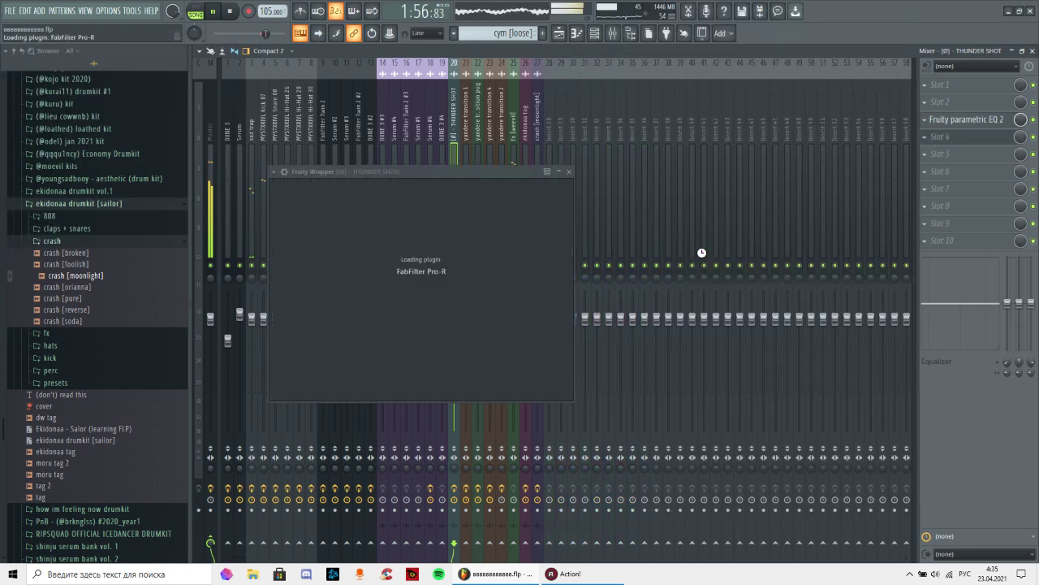
left_click(729, 173)
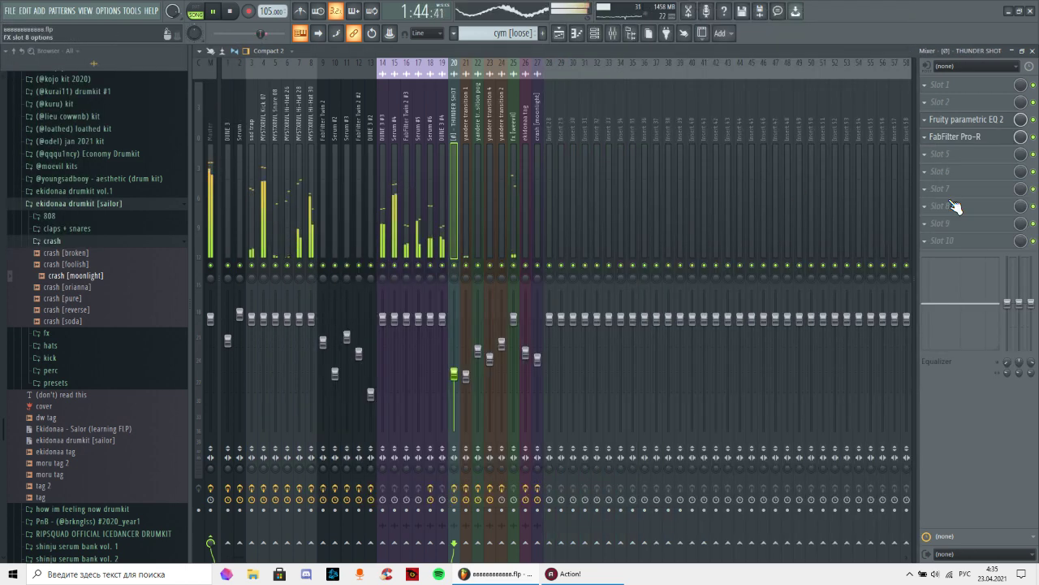
- Insert Fruity Stereo Enhancer in slot 8 of the THUNDER SHOT mixer track
left_click(951, 205)
mouse_move(930, 220)
left_click(702, 479)
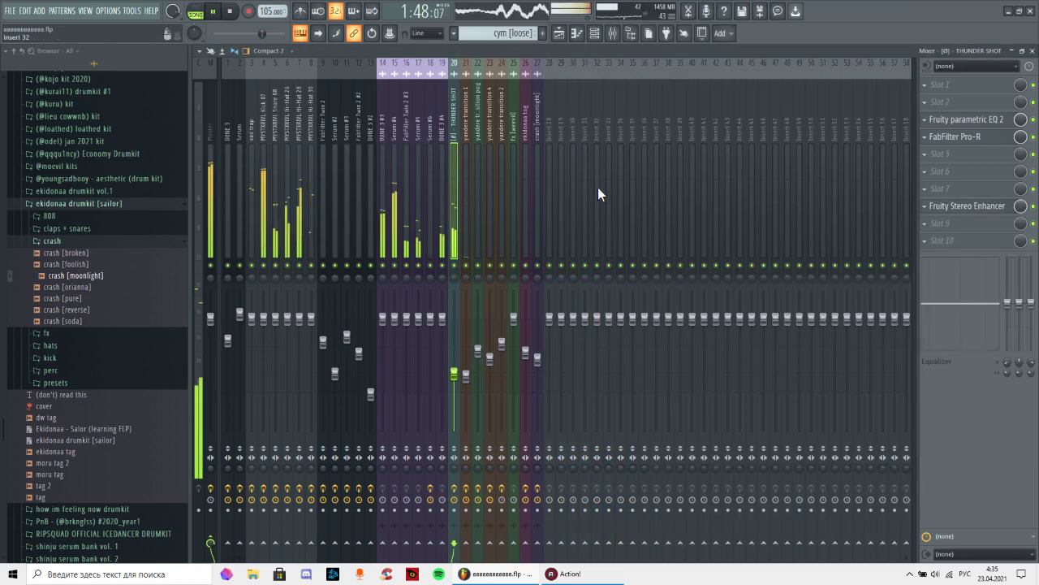
- Loop playback over about bars 50 to 51 of the arrangement and lower the fx [weevil] mixer track's volume
key("F5")
left_click(700, 74)
left_click_drag(697, 75, 745, 79)
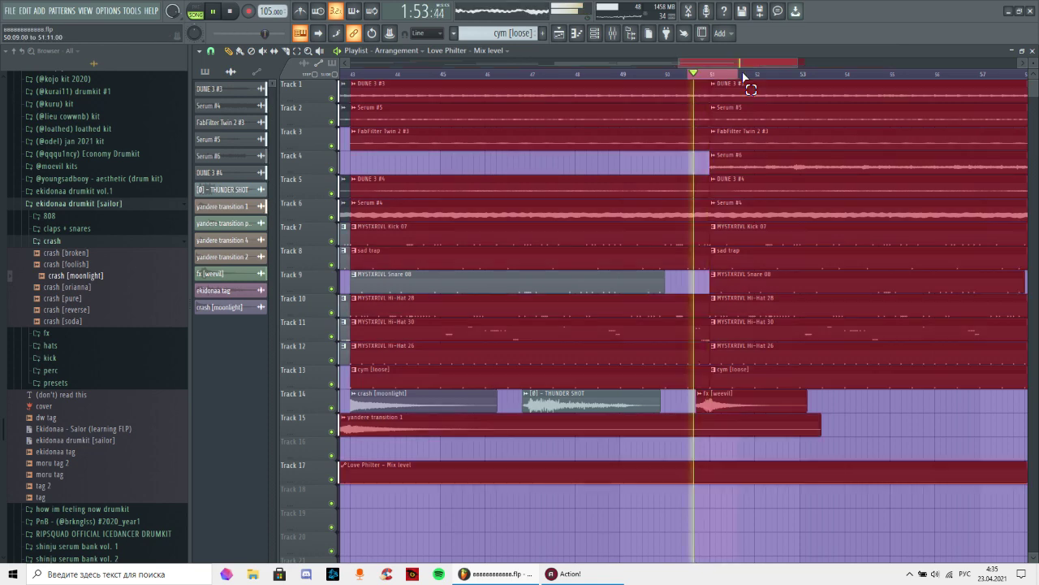
key("F9")
left_click_drag(513, 317, 513, 372)
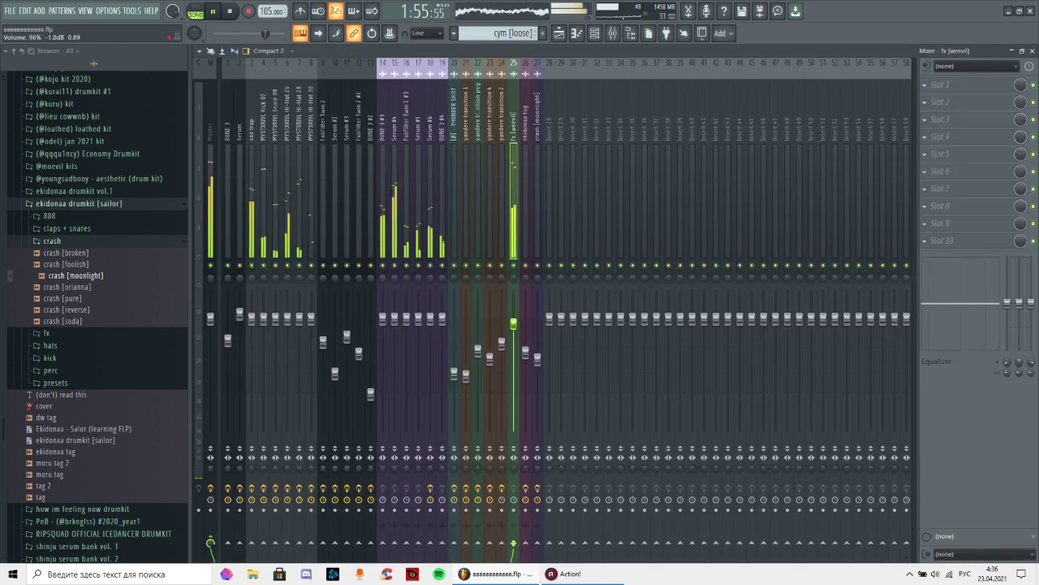
- Insert Fruity Parametric EQ 2 in slot 3 of the fx [weevil] track, apply the low- and high-cut preset, and raise the low-cut frequency
left_click(937, 119)
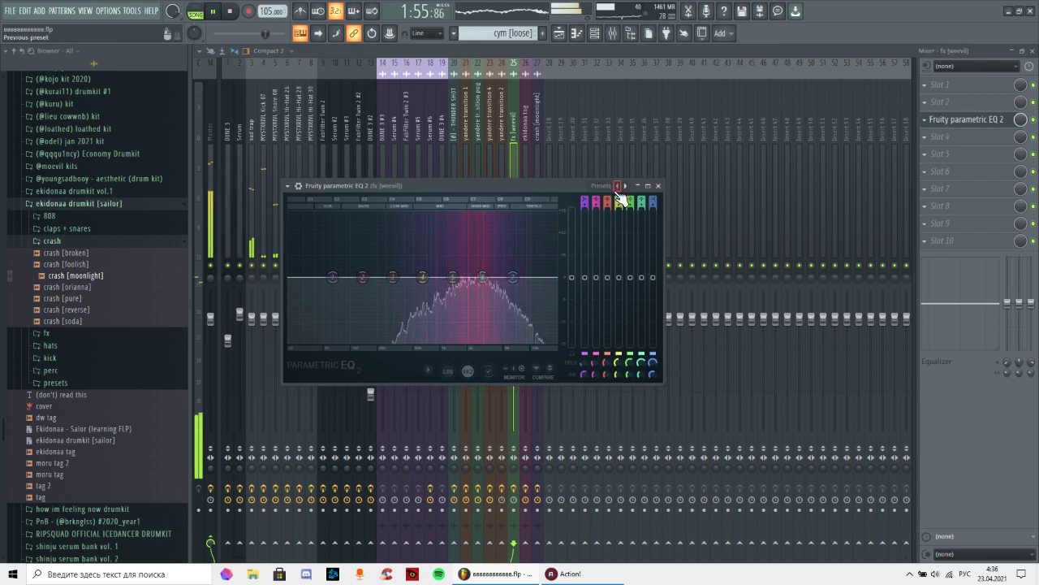
left_click(617, 186)
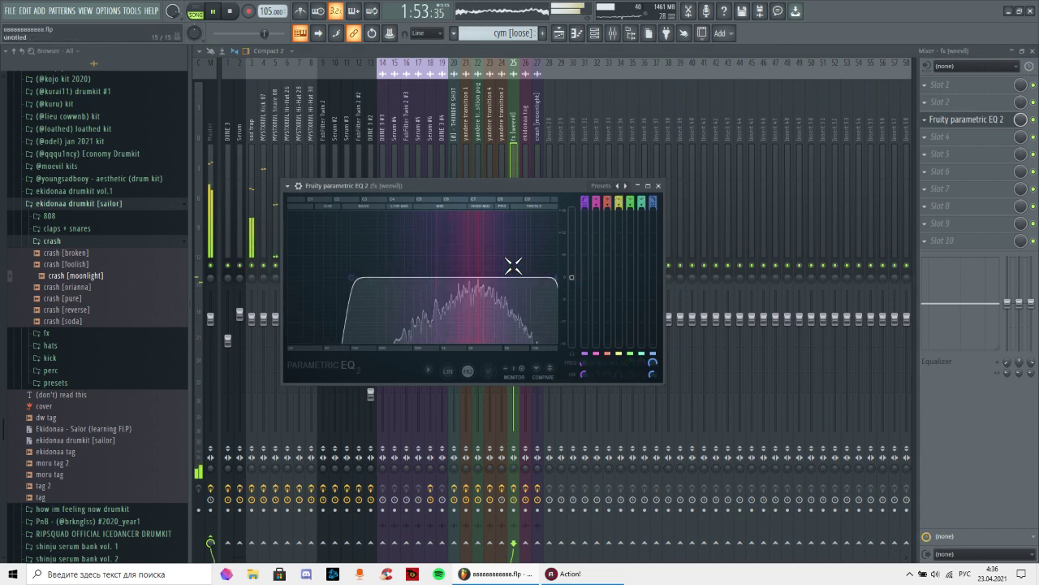
left_click_drag(351, 277, 399, 277)
left_click_drag(514, 389, 513, 395)
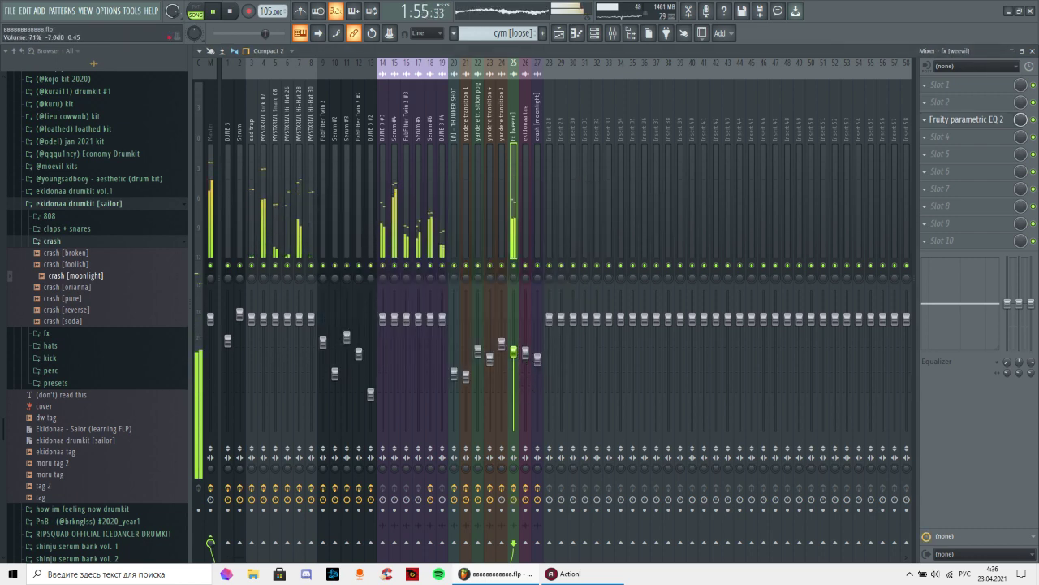
- Insert Fruity Stereo Enhancer in slot 8 of the fx [weevil] track with a 4.6 ms right phase offset, and lower the track's volume further
left_click(962, 206)
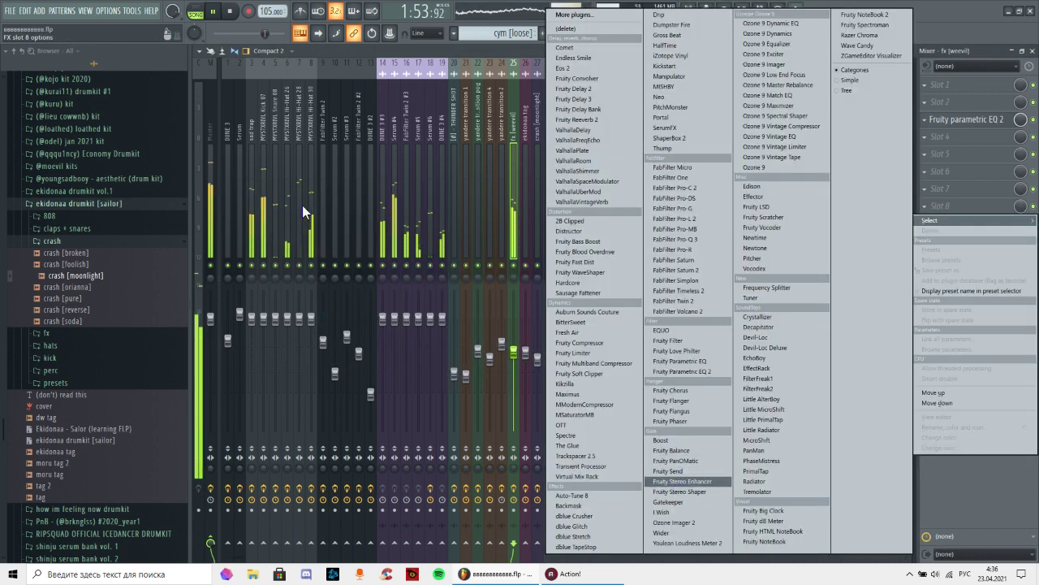
key("Return")
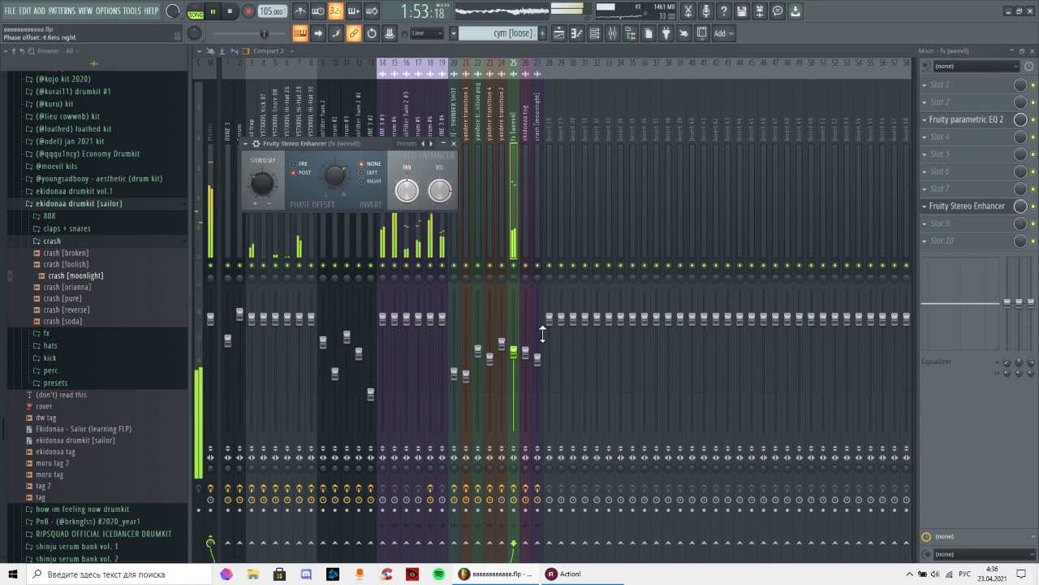
key("Escape")
left_click_drag(513, 351, 513, 367)
- Clear the playlist's loop selection and place a yandere transition 4 clip on Track 9, starting about half a bar before bar 59
key("F9")
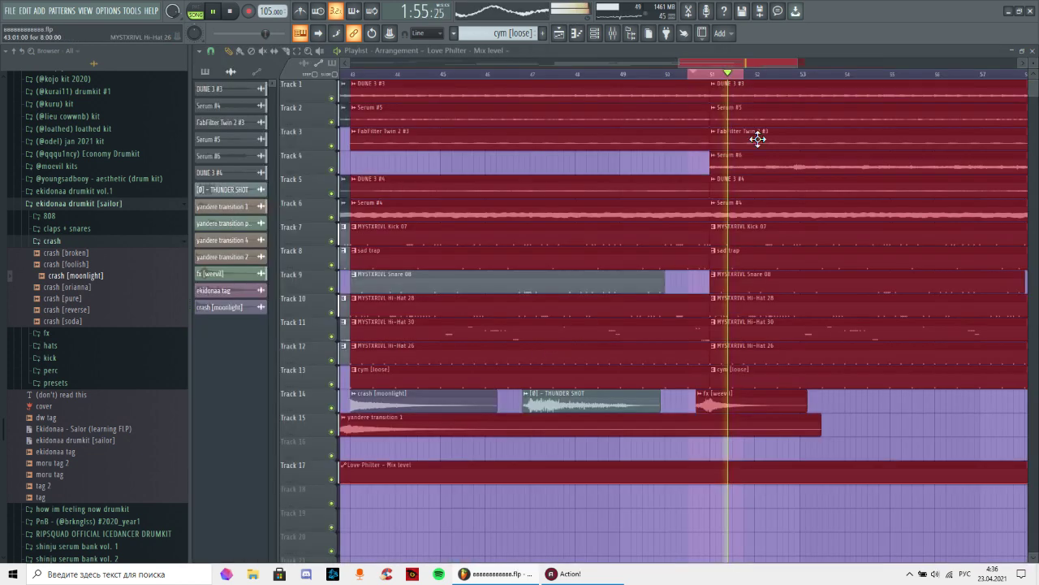
key("F5")
key("F5")
scroll(725, 79, "down", 6)
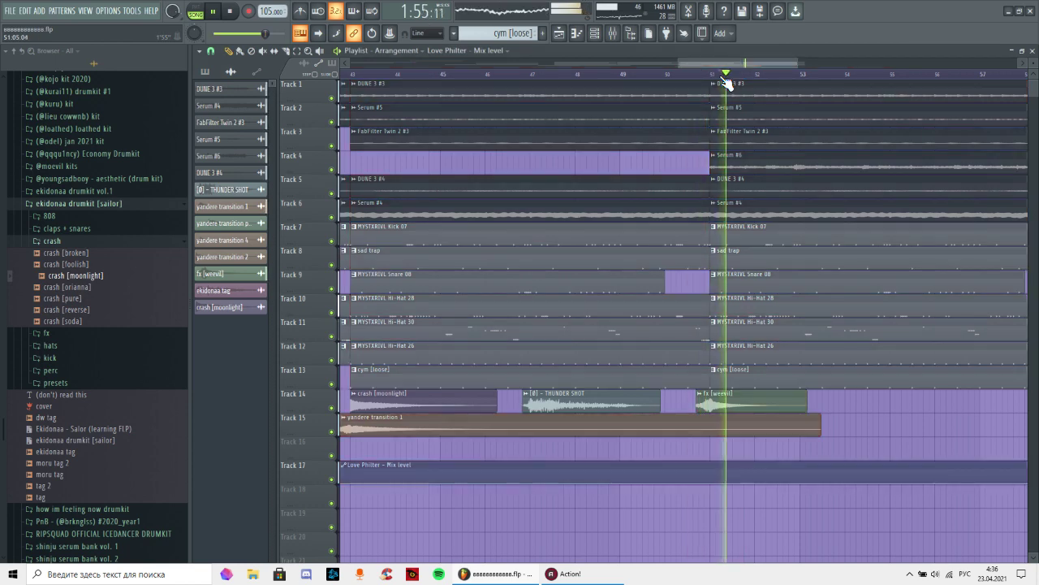
scroll(792, 79, "up", 3)
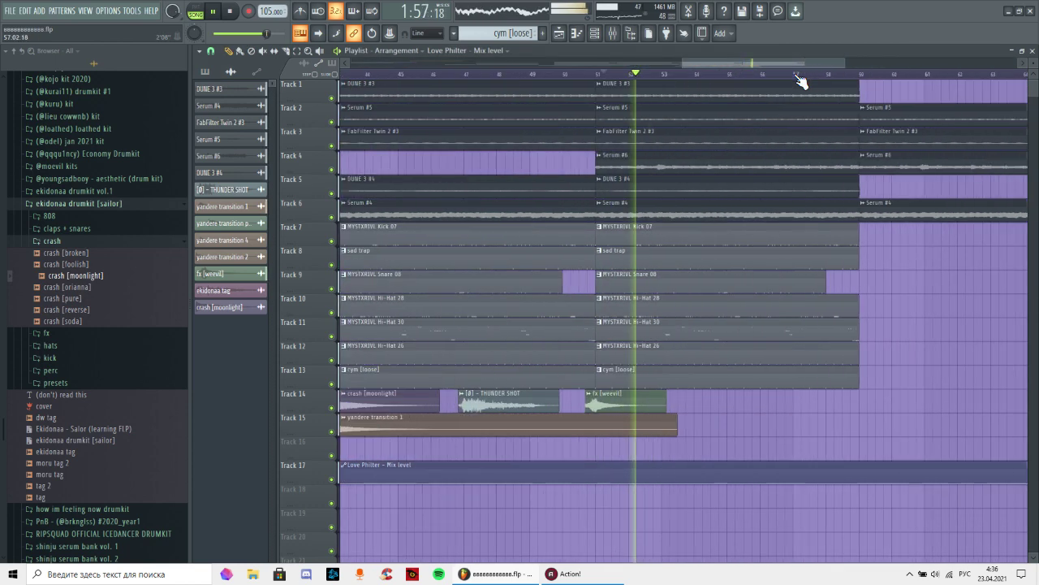
scroll(802, 81, "down", 2)
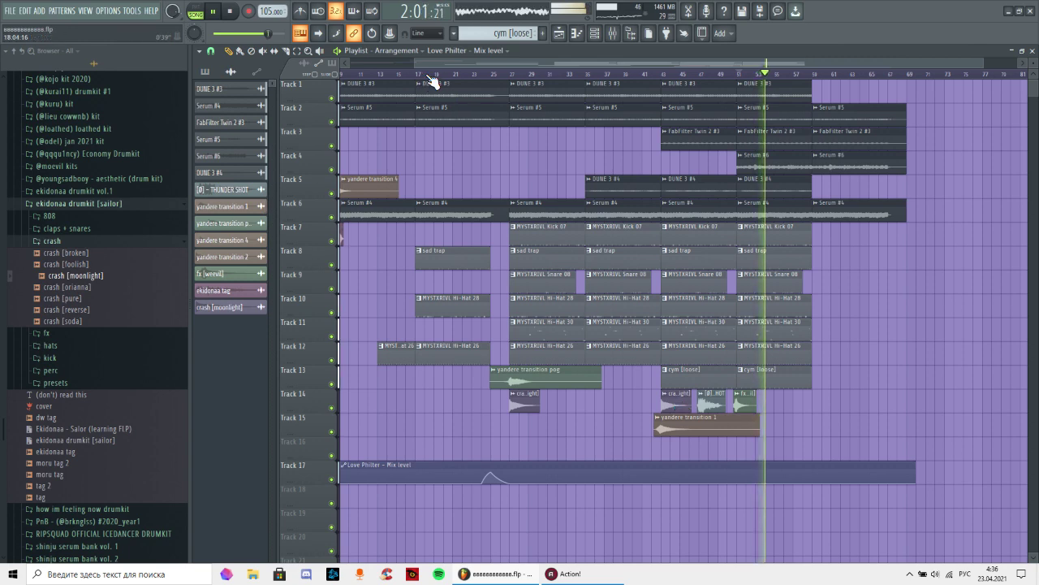
scroll(430, 81, "down", 1)
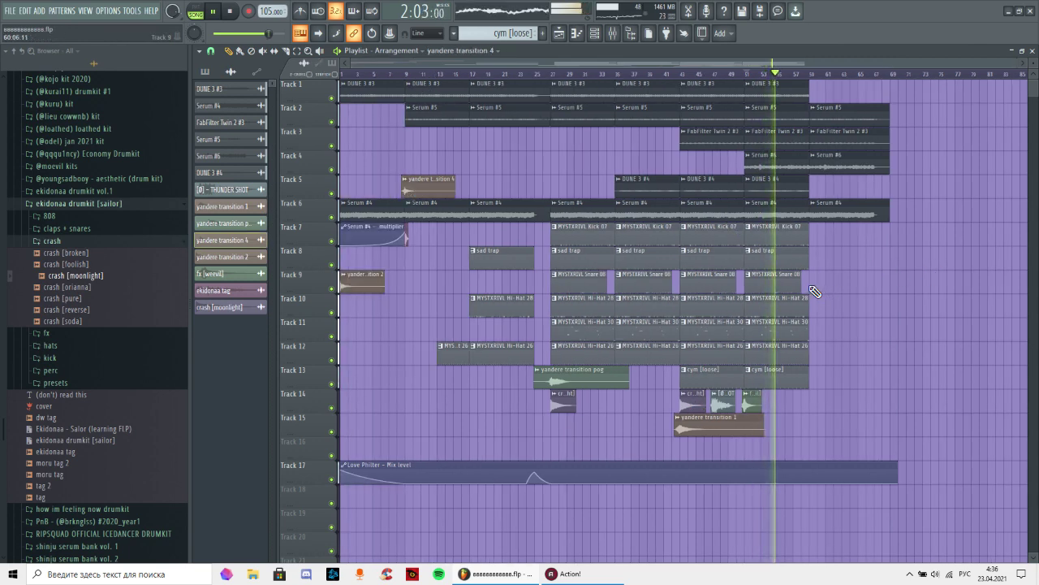
scroll(827, 78, "up", 5)
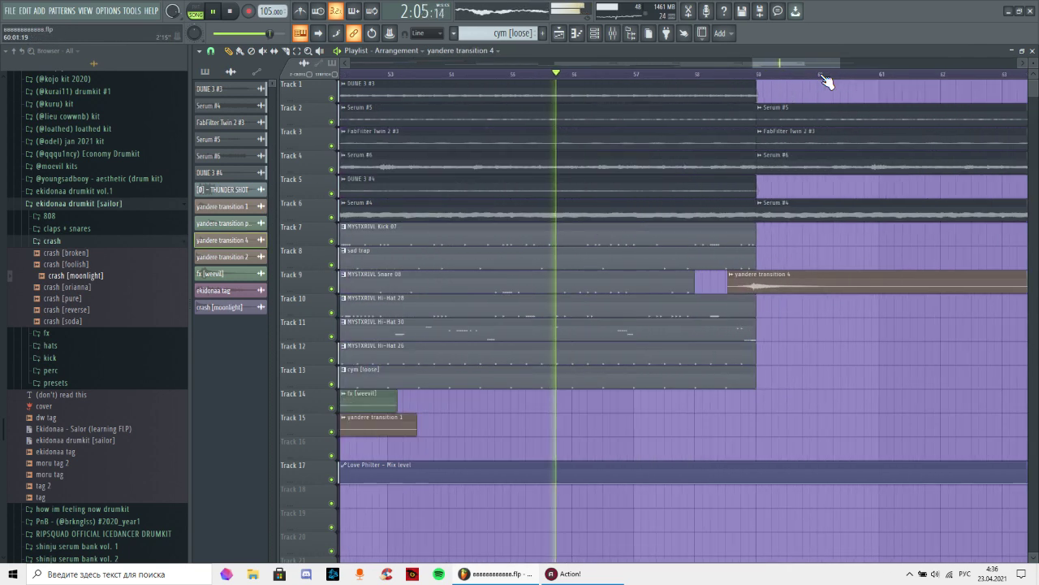
scroll(822, 77, "up", 2)
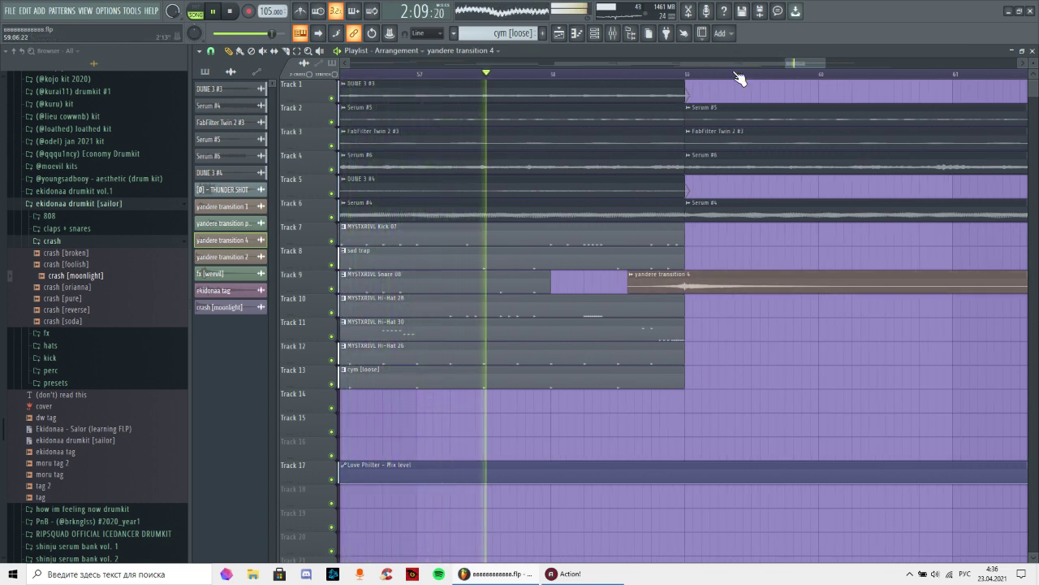
scroll(738, 77, "down", 7)
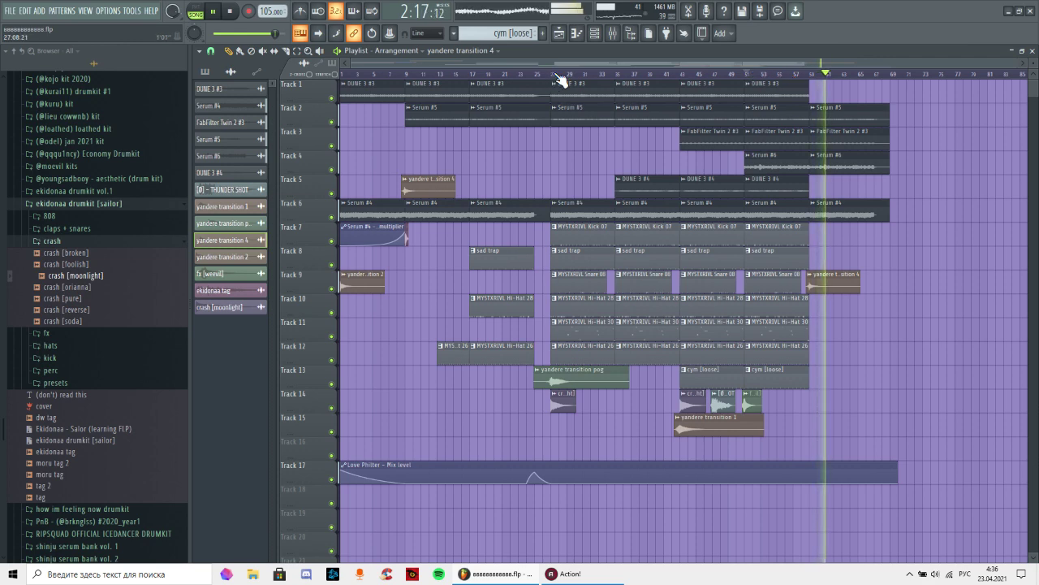
- Loop playback over about bars 51 to 58 and insert OTT in slot 3 of the Master mixer track
left_click_drag(808, 74, 746, 74)
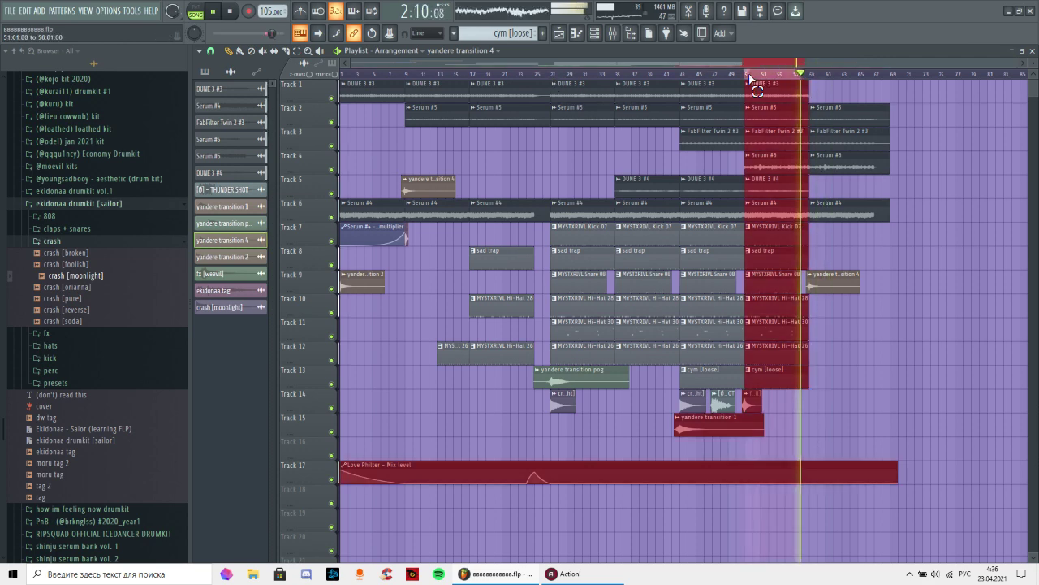
left_click(613, 34)
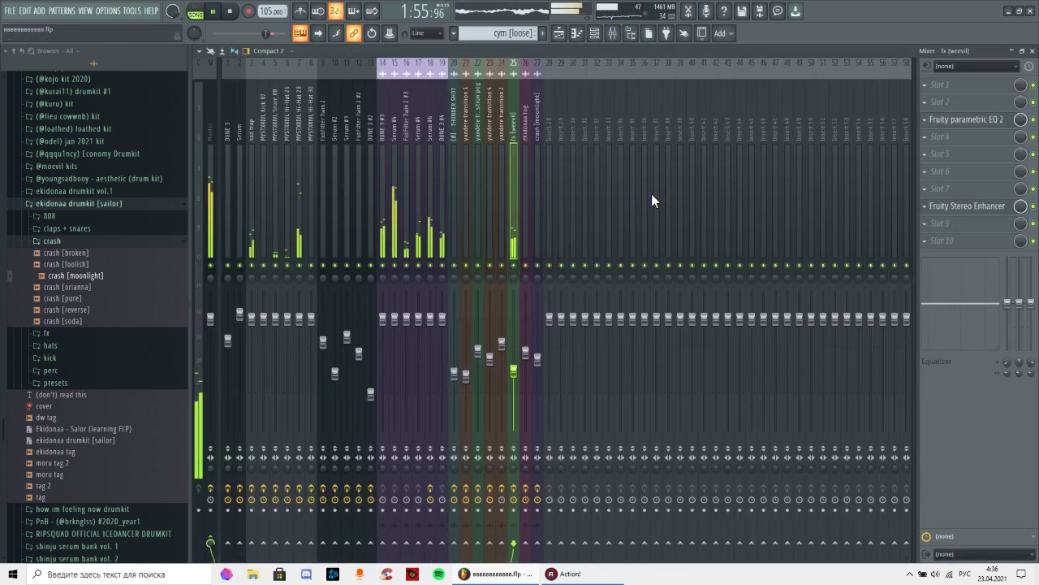
left_click(211, 180)
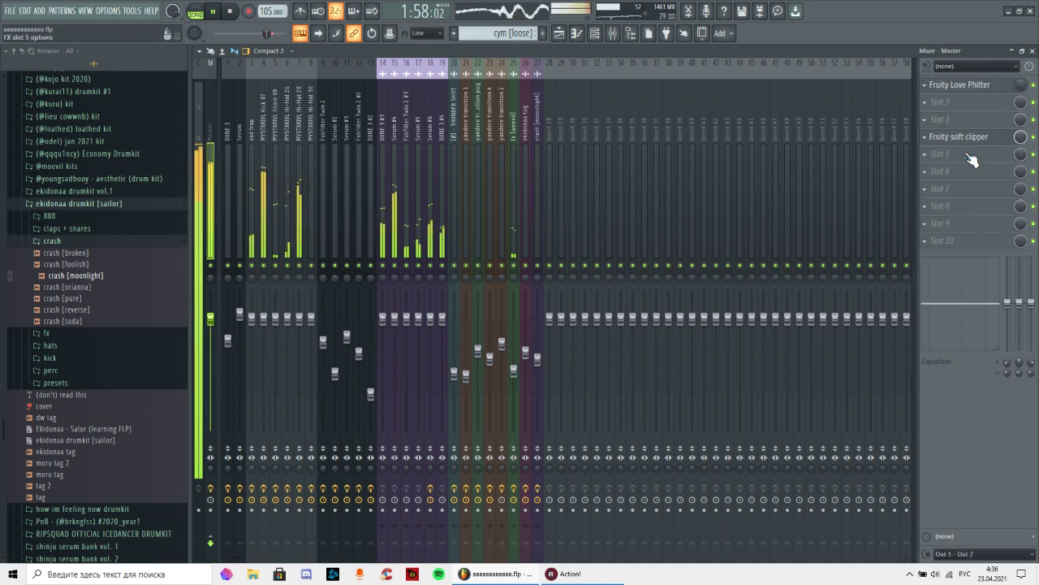
left_click(967, 154)
left_click(963, 121)
left_click(965, 121)
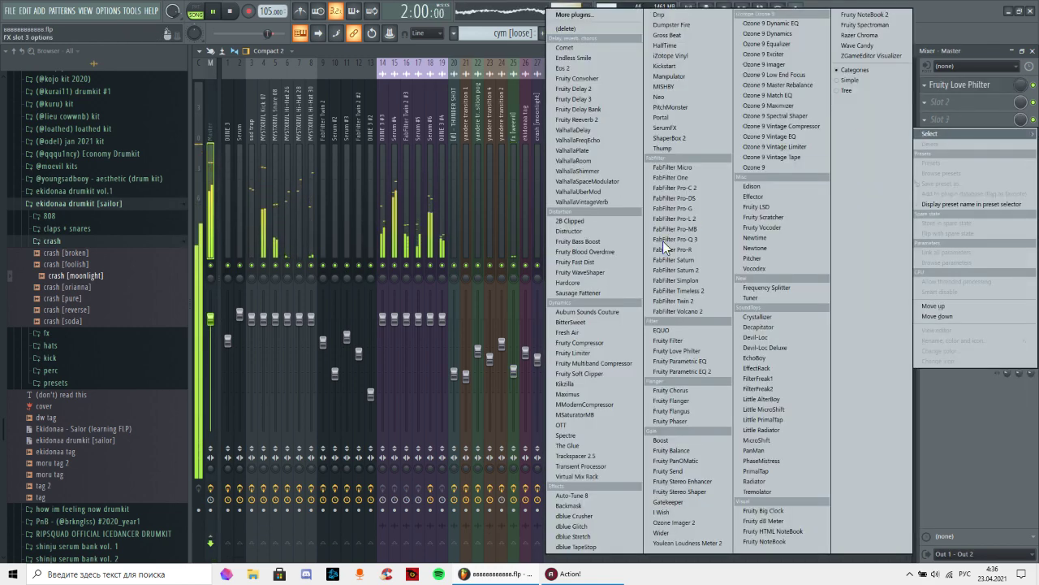
left_click(568, 424)
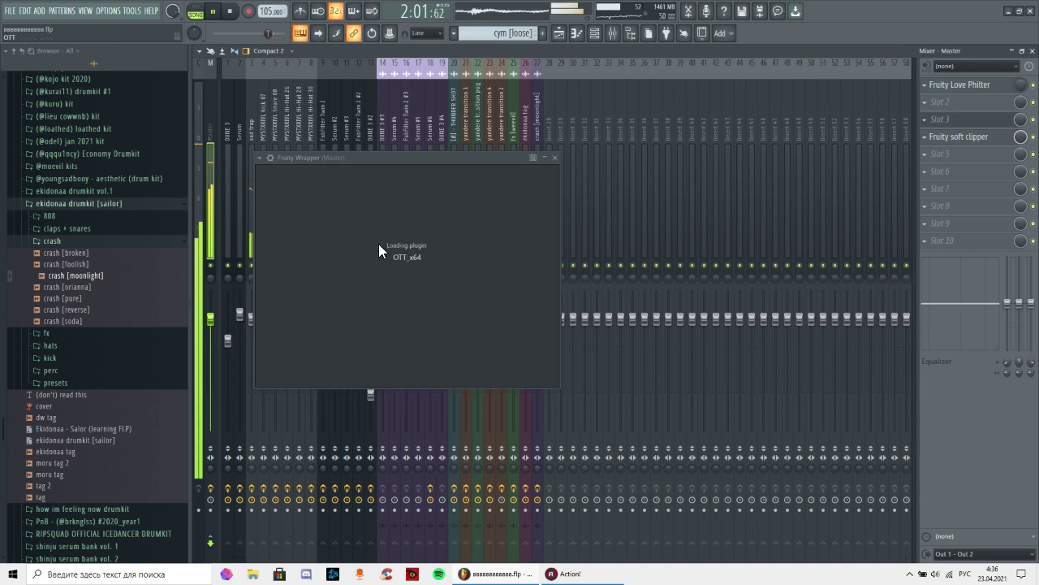
left_click_drag(291, 327, 288, 336)
left_click(409, 158)
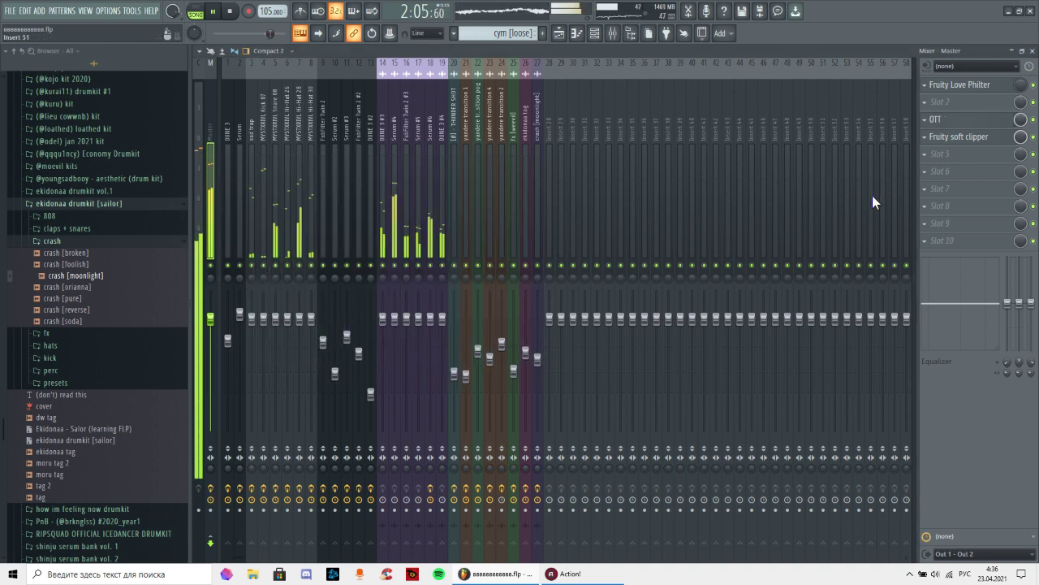
- Insert FabFilter Pro-L 2 in slot 8 of the Master track with the Transparent style and a gain of about +3.8 dB
left_click(934, 207)
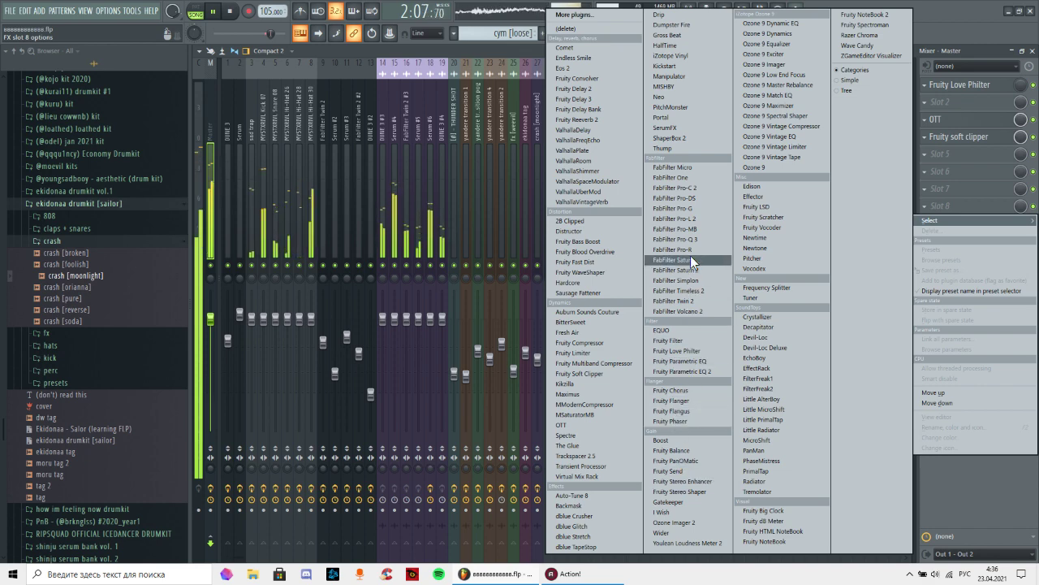
left_click(686, 220)
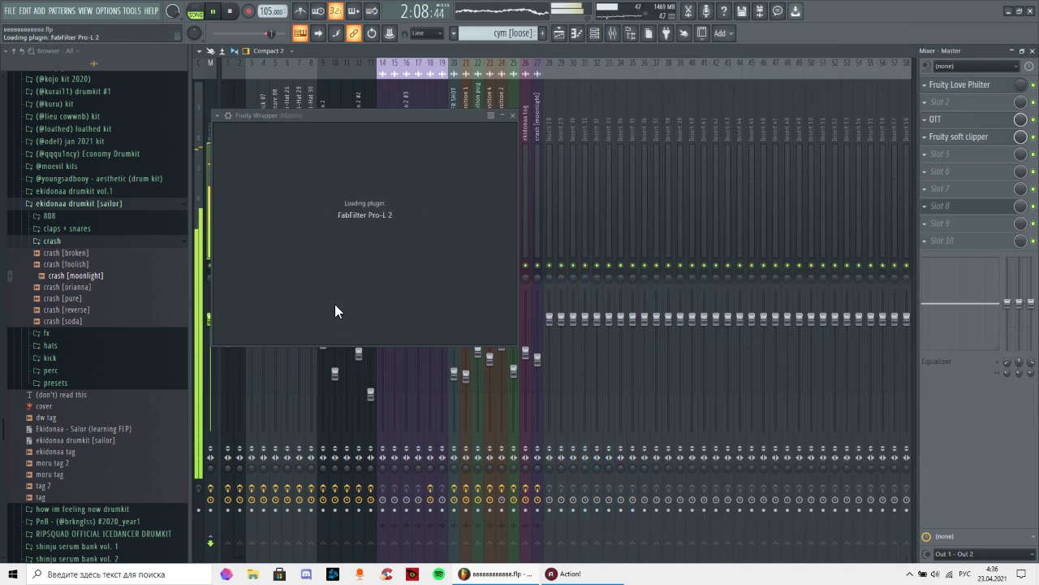
left_click(263, 380)
left_click(272, 388)
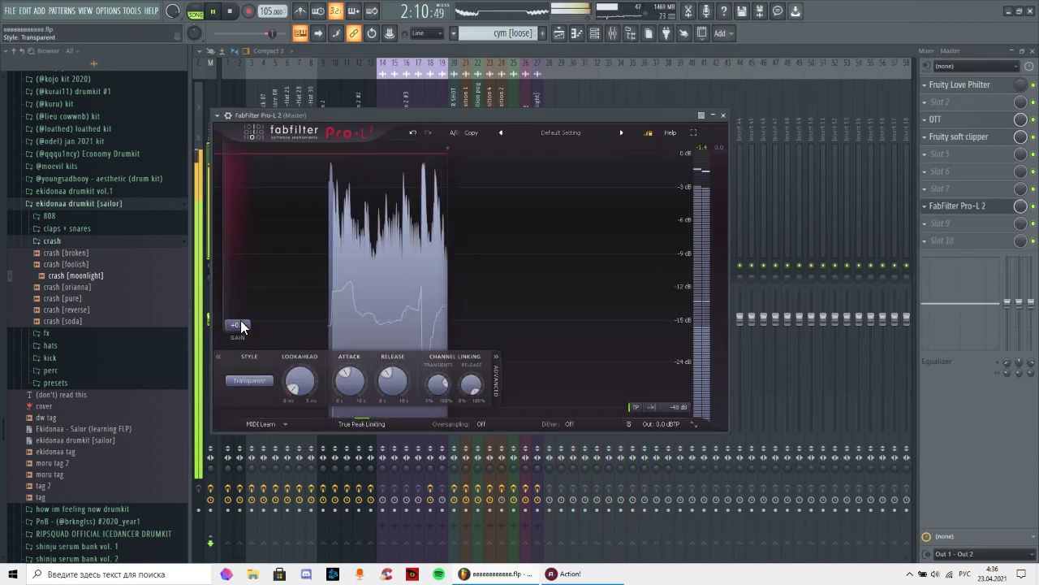
left_click_drag(241, 325, 240, 302)
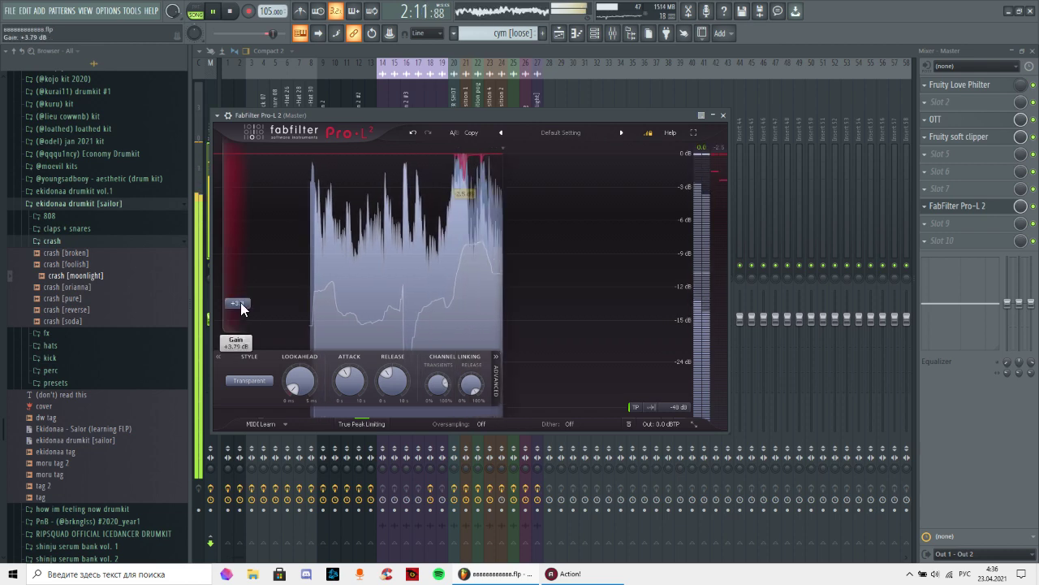
left_click(888, 208)
- Insert Fresh Air in slot 10 of the Master track, with Mid Air at 10 and High Air at 20
left_click(946, 223)
left_click(594, 344)
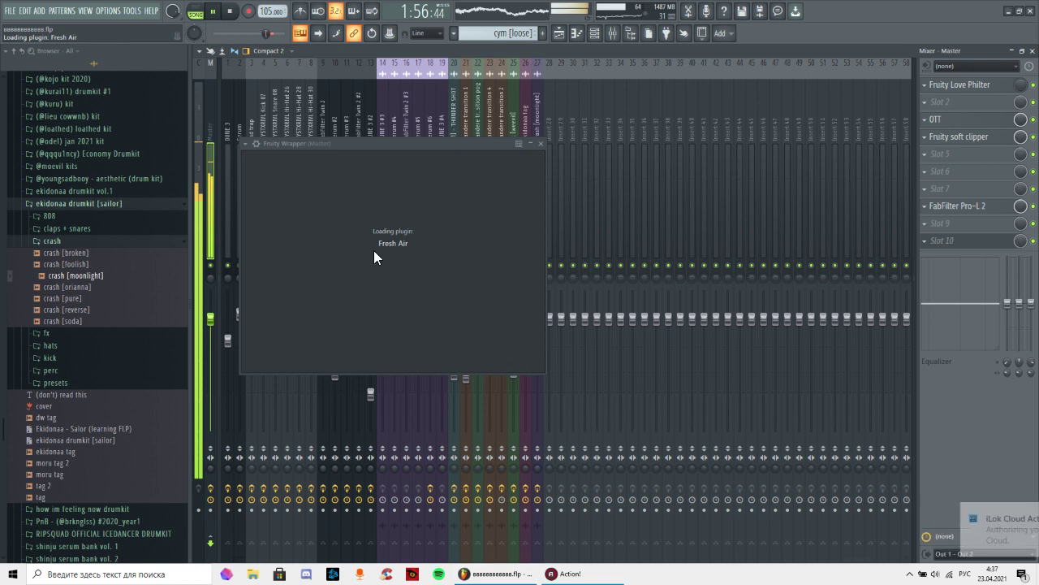
left_click_drag(352, 362, 330, 318)
left_click_drag(511, 345, 500, 303)
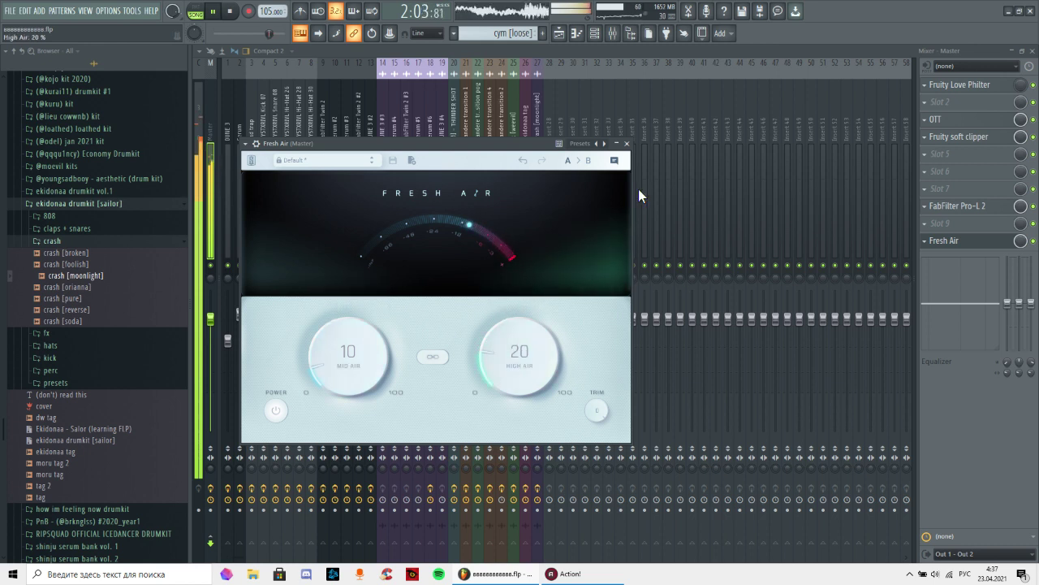
left_click(627, 144)
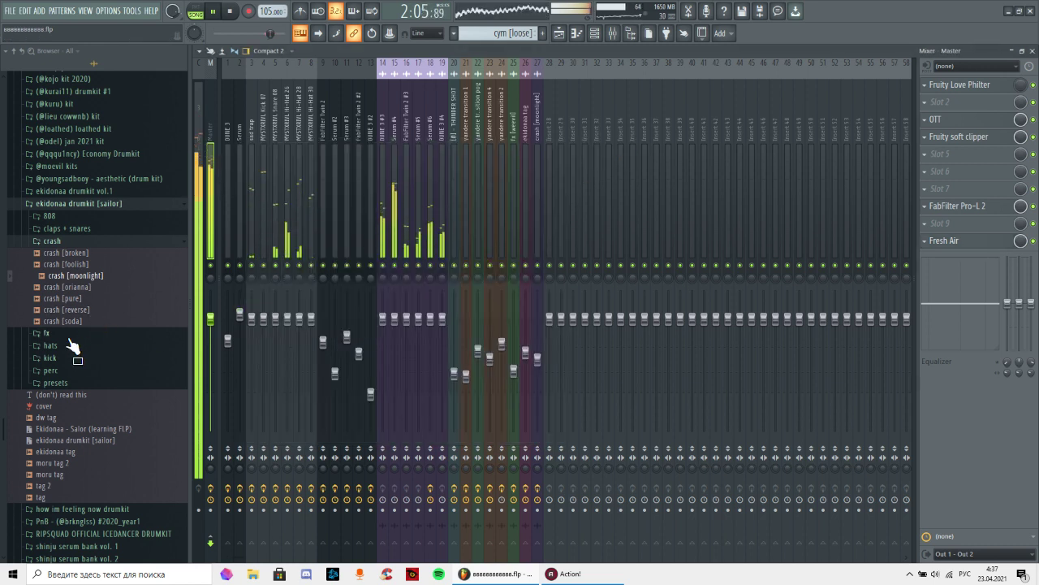
- Load the fabfilter q3 fast master preset in slot 9 of the Master track, remove its low-cut band, and move the high cut to about 22 kHz
left_click(73, 384)
left_click(101, 433)
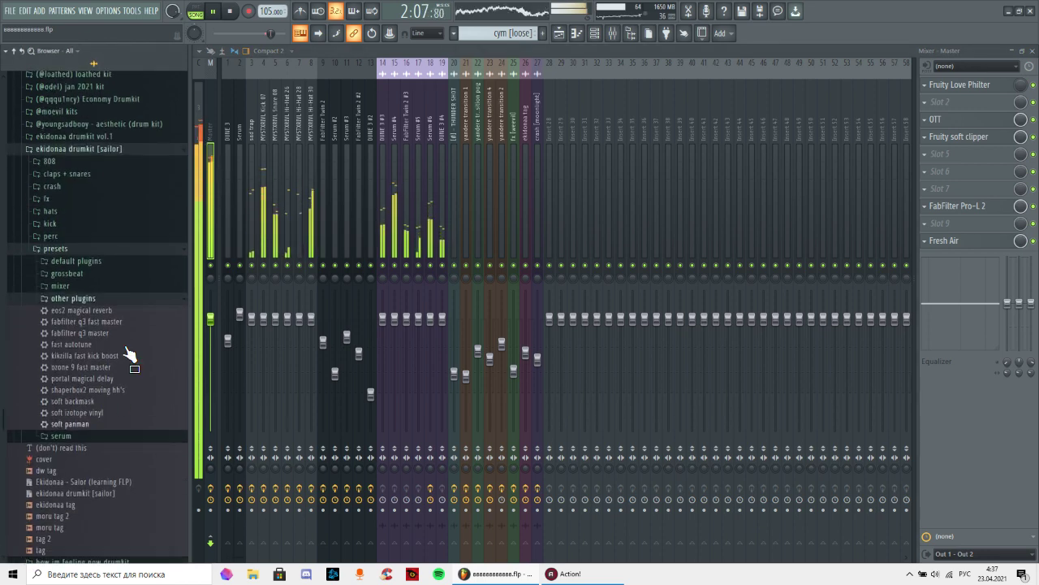
left_click_drag(959, 223, 959, 223)
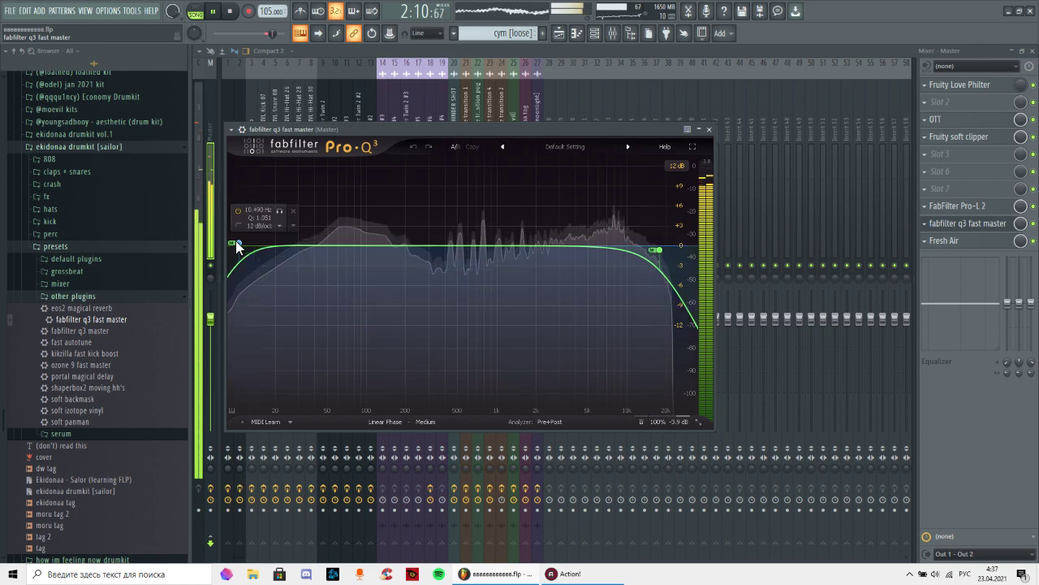
left_click(292, 209)
left_click_drag(660, 250, 671, 251)
scroll(672, 251, "up", 4)
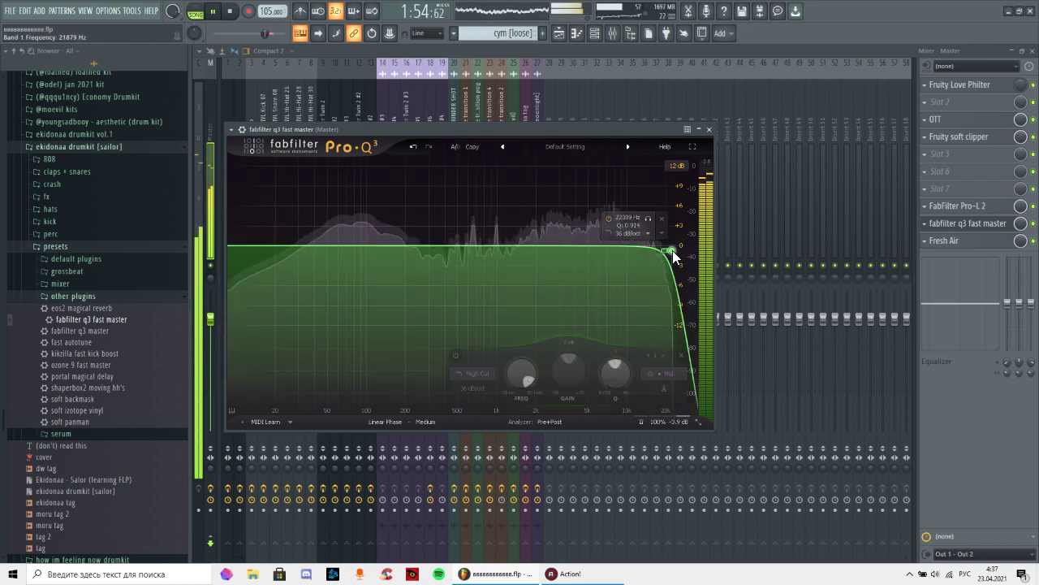
left_click(709, 130)
- Insert The Glue in slot 7 of the Master track and load its Mastering preset "make it loud"
left_click(974, 190)
left_click(573, 445)
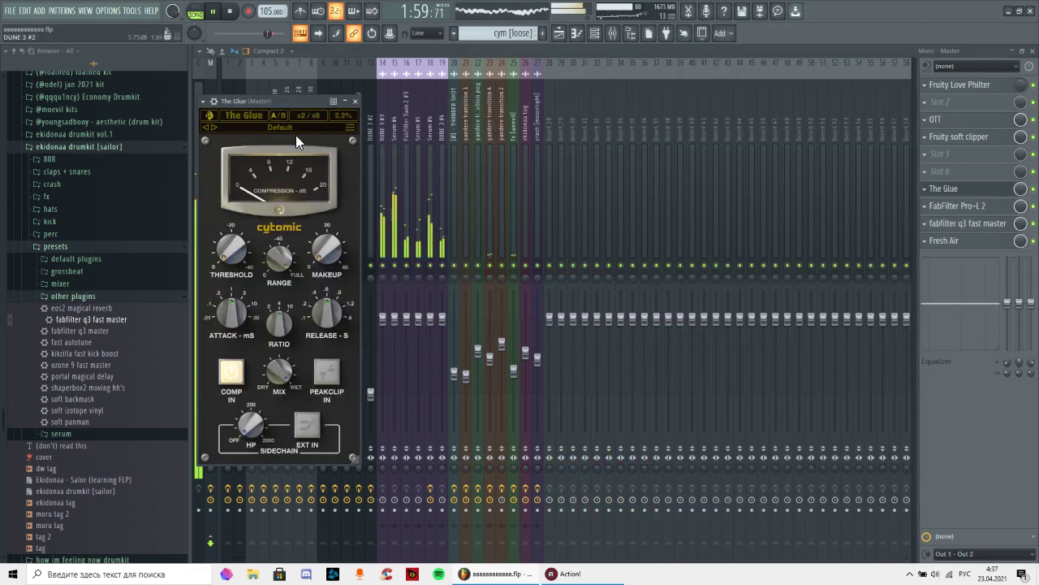
right_click(295, 135)
mouse_move(332, 136)
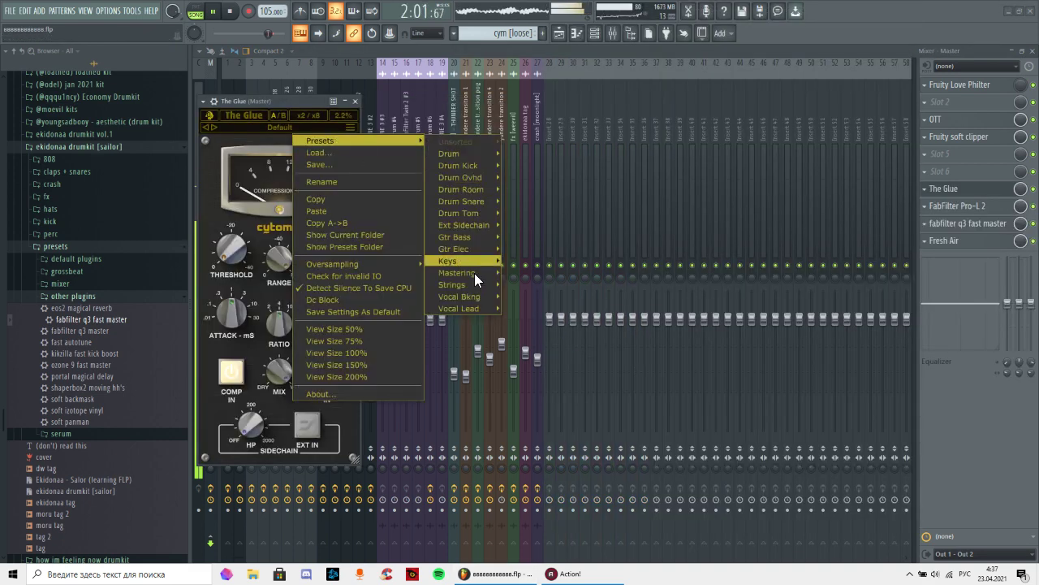
mouse_move(474, 273)
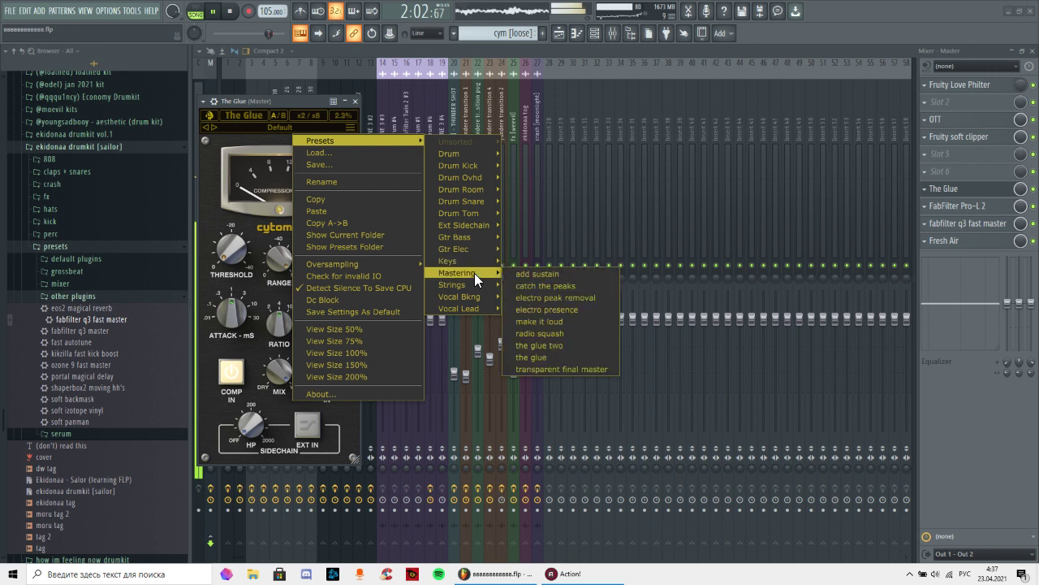
left_click(562, 320)
left_click(356, 101)
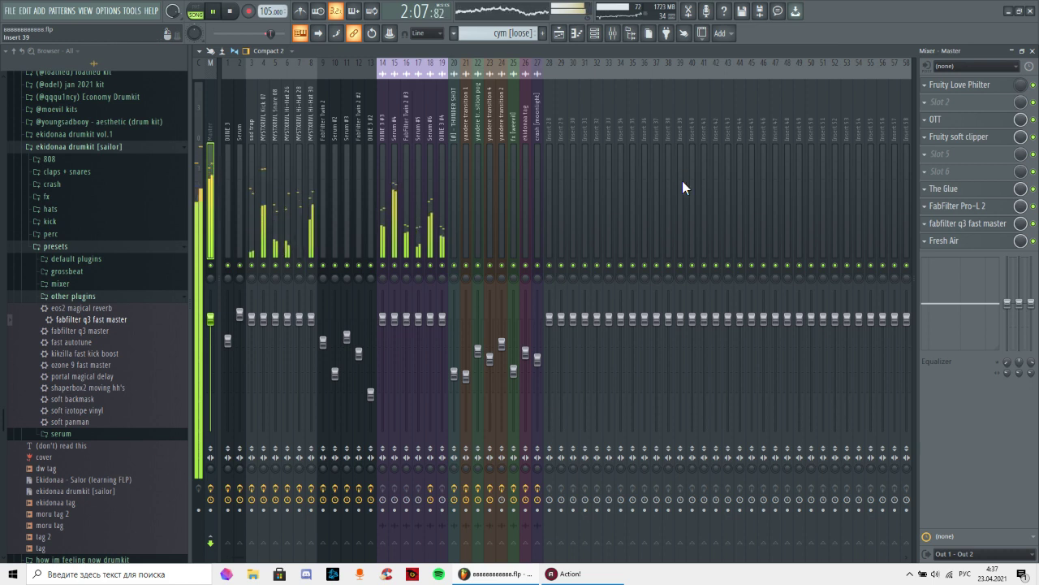
- Lower the MYSTXRIVL Kick 07 track's volume to about -0.4 dB
left_click(260, 144)
left_click_drag(263, 319, 263, 326)
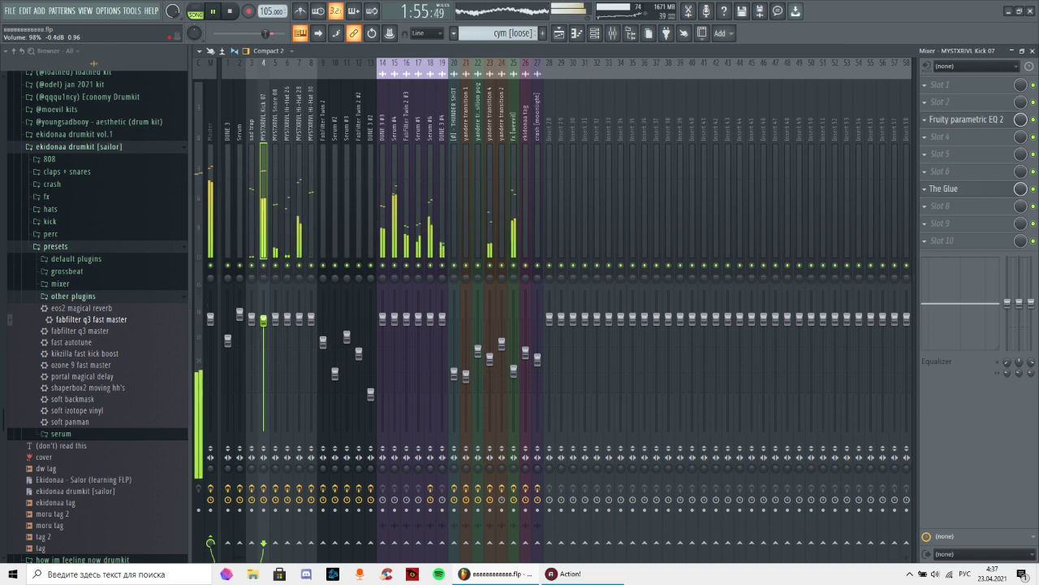
left_click_drag(264, 326, 264, 319)
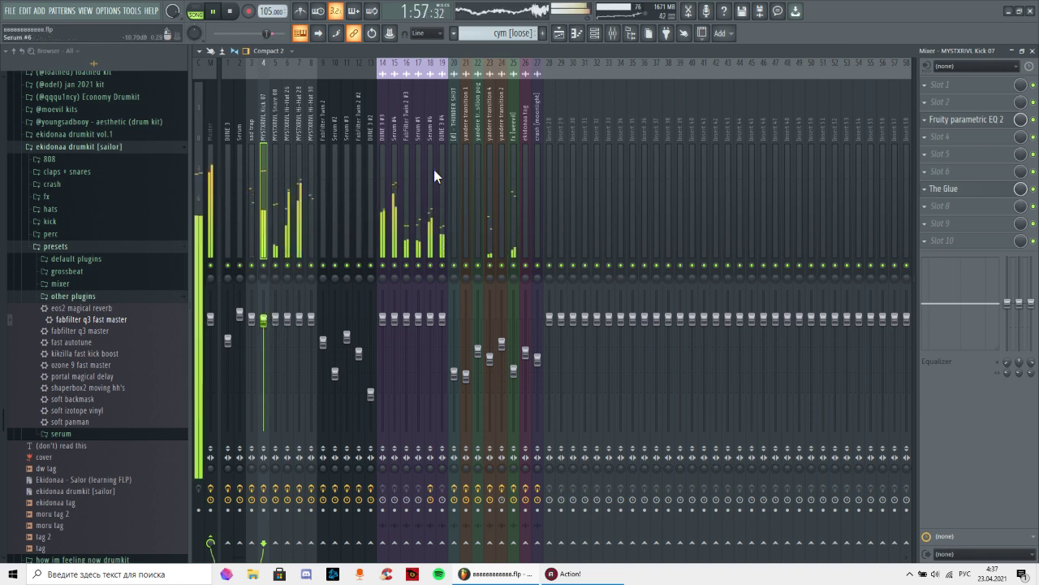
- Solo the Serum #4 track, and isolate and select the DUNE 3 #4 track in its place
right_click(395, 265)
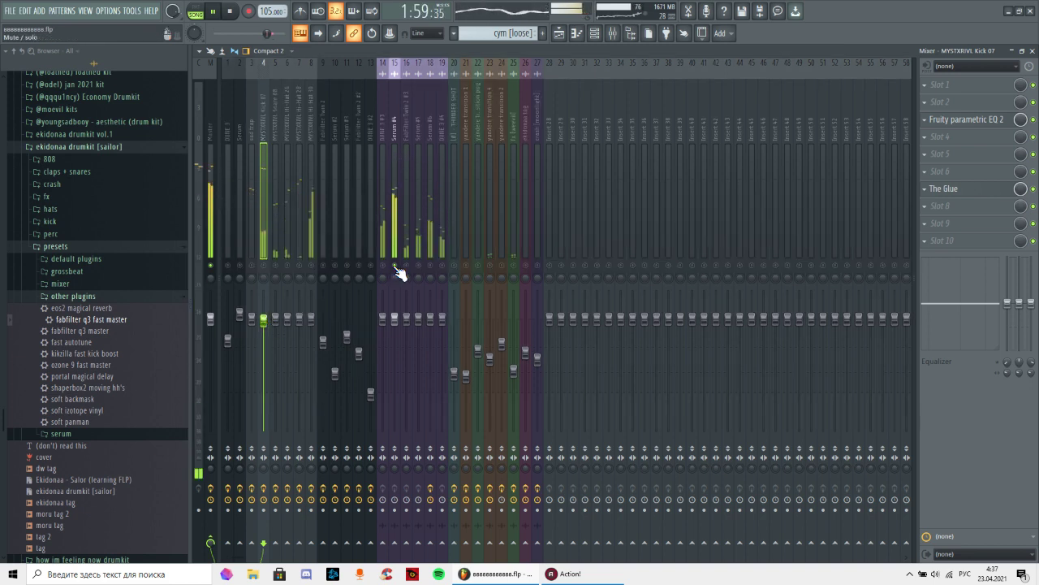
left_click(439, 255)
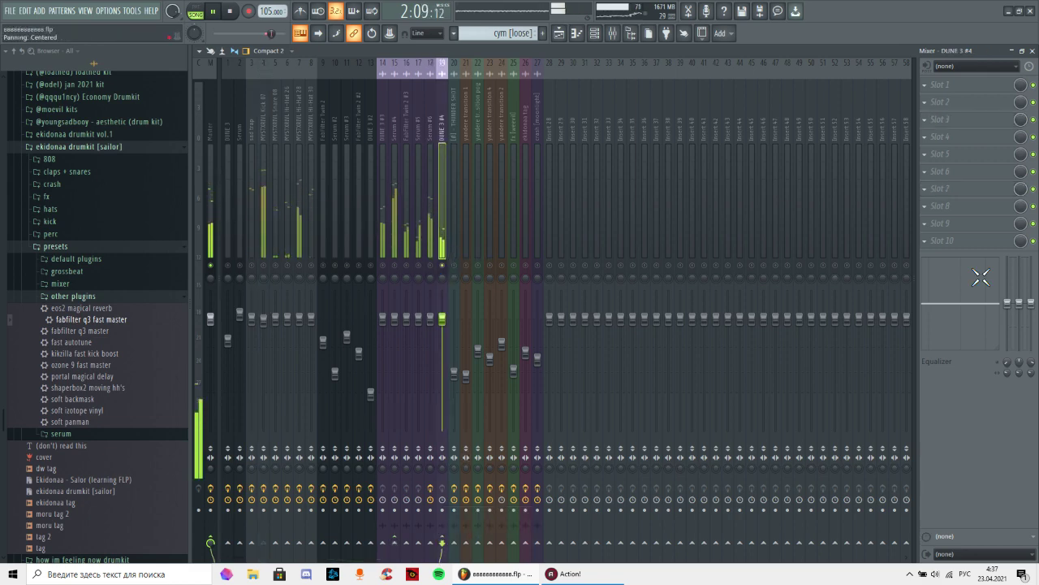
left_click(939, 240)
left_click(703, 371)
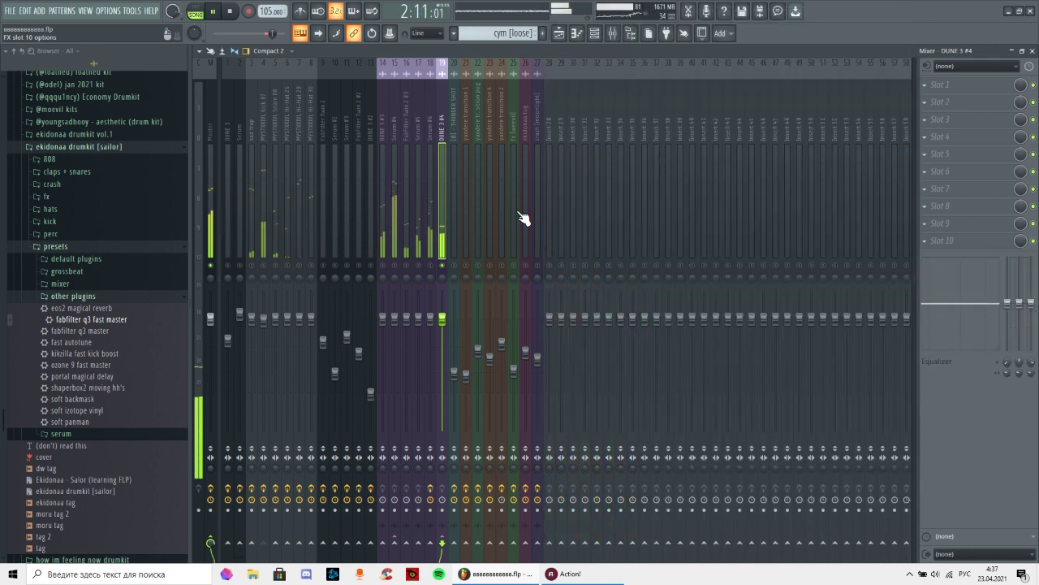
left_click(588, 115)
left_click(938, 240)
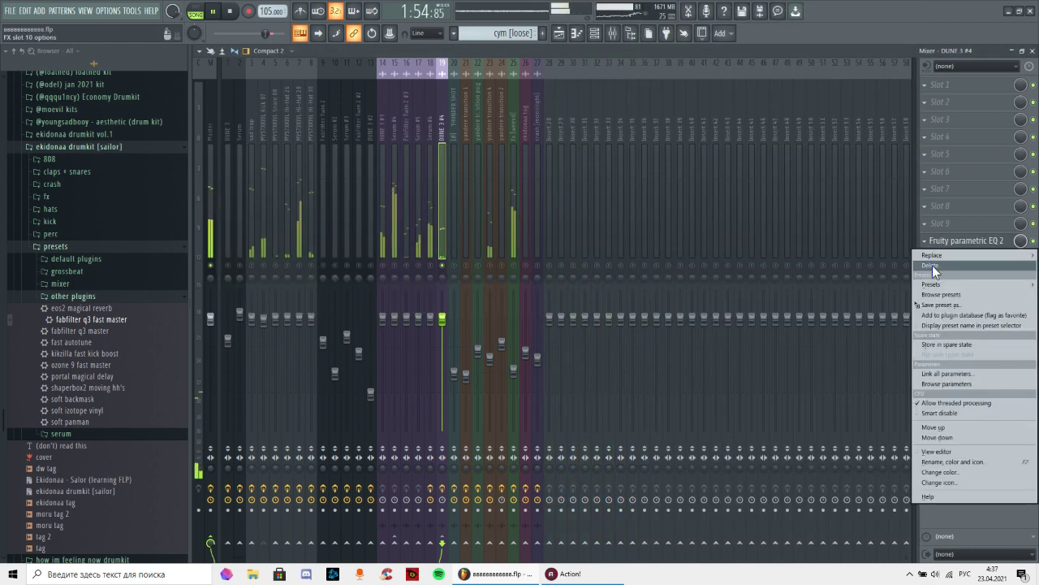
left_click(933, 264)
- Insert Fruity Limiter in slot 10 of the DUNE 3 #4 track, compressing from sidechain input 1 with a threshold of about -14 dB
left_click(587, 352)
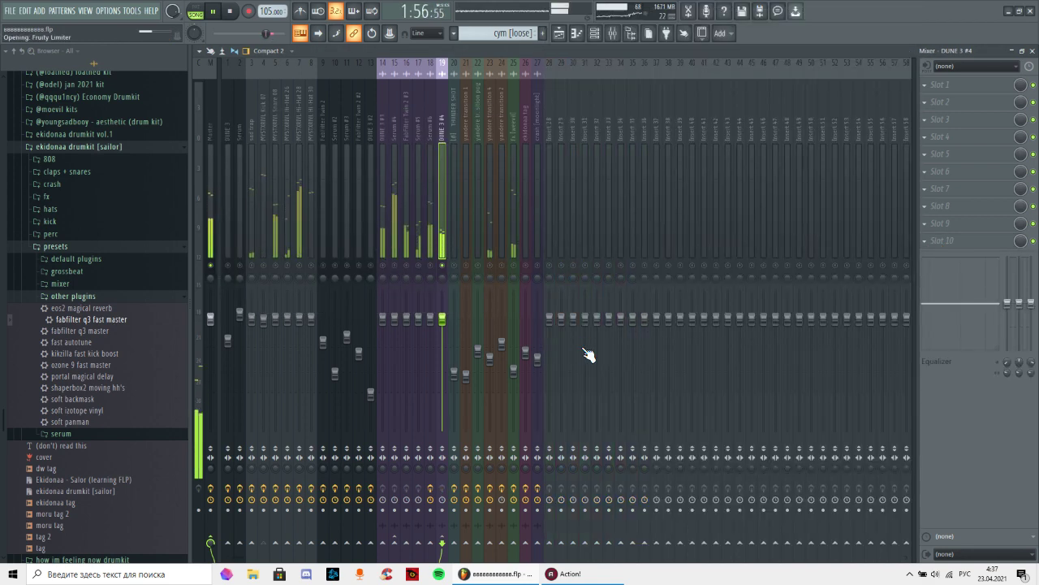
left_click(308, 277)
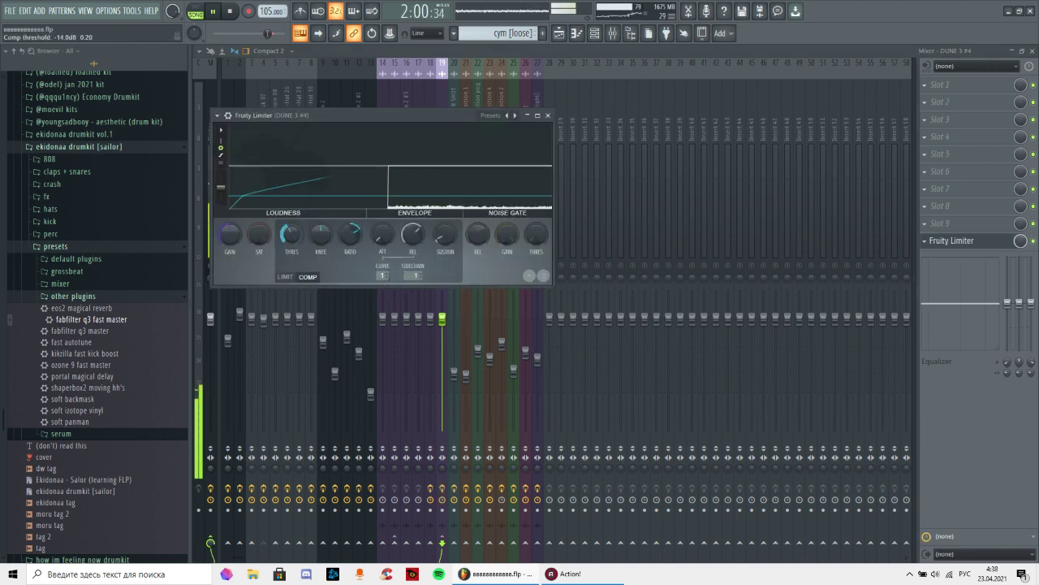
key("Escape")
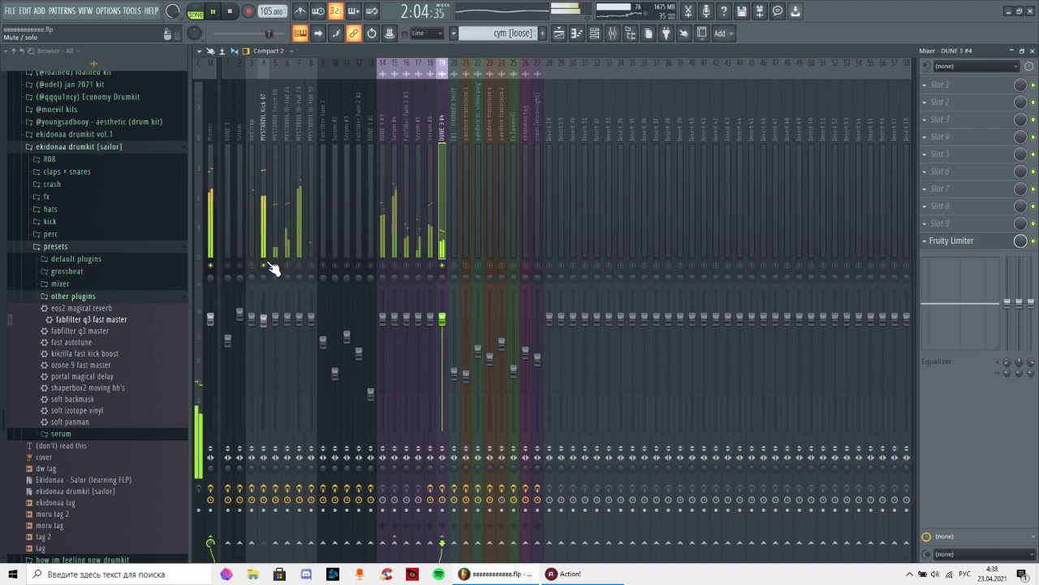
- Insert Fruity Limiter in slot 10 of the Serum #4 track and compress it from sidechain input 1 with a raised ratio and lowered threshold
left_click(395, 254)
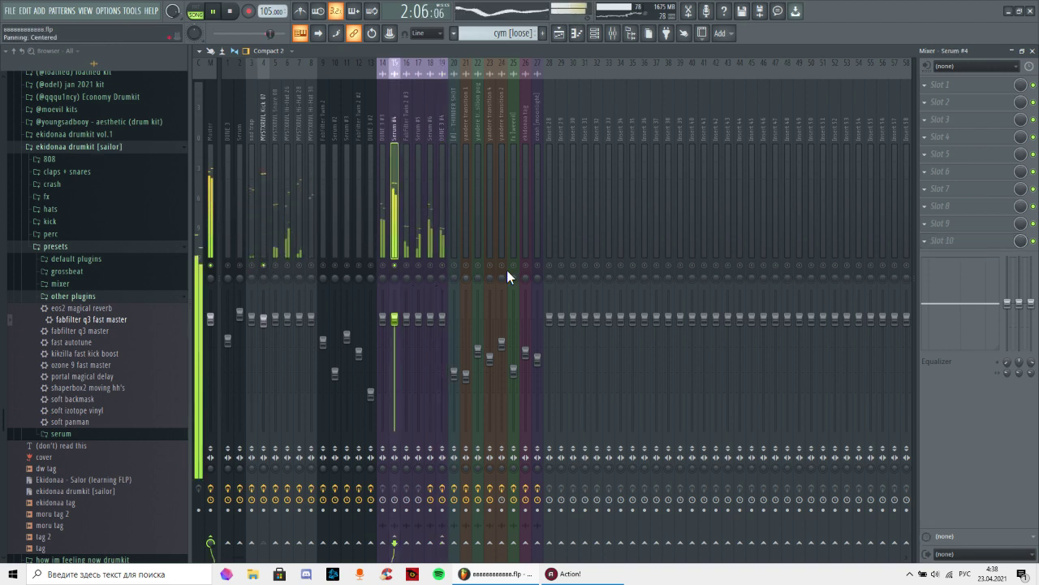
left_click(941, 241)
mouse_move(934, 255)
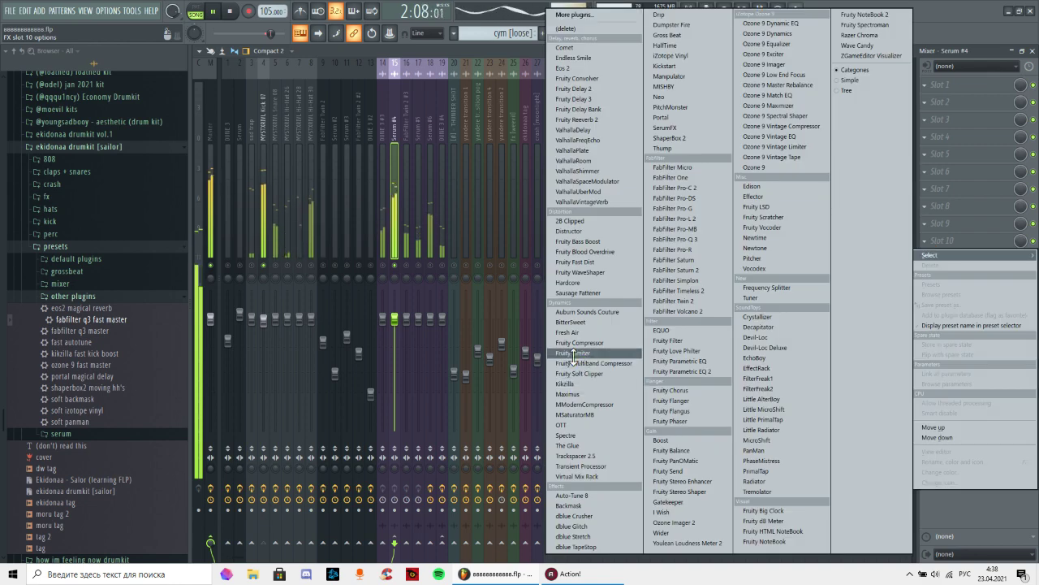
left_click(573, 354)
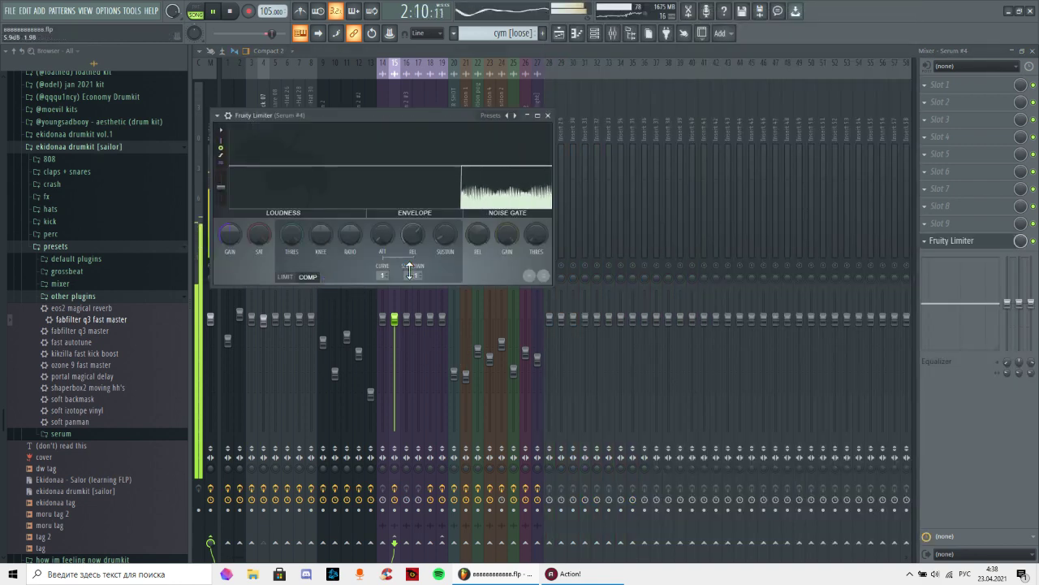
left_click_drag(351, 234, 351, 205)
left_click_drag(291, 234, 291, 268)
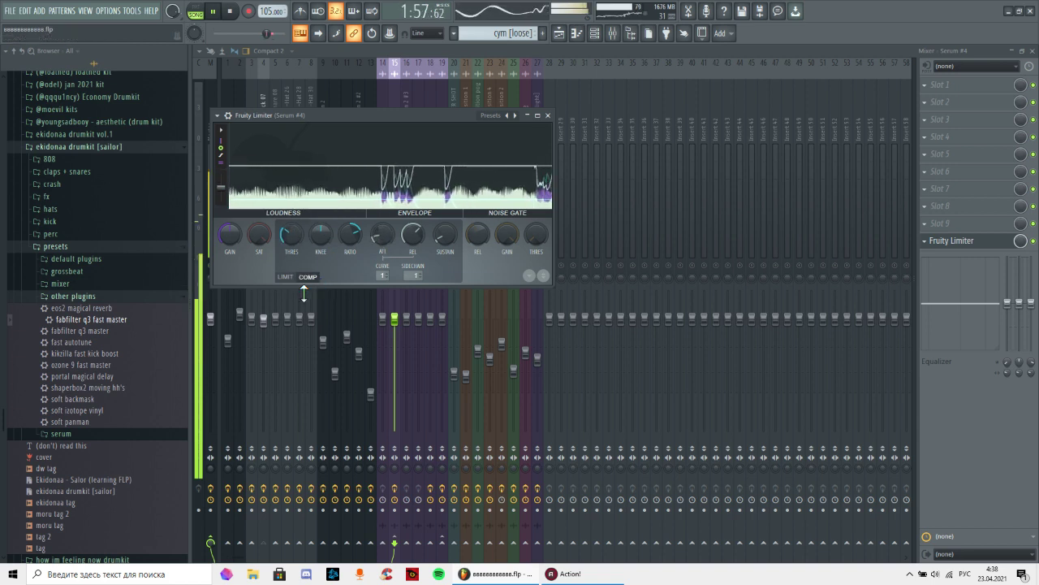
left_click(285, 276)
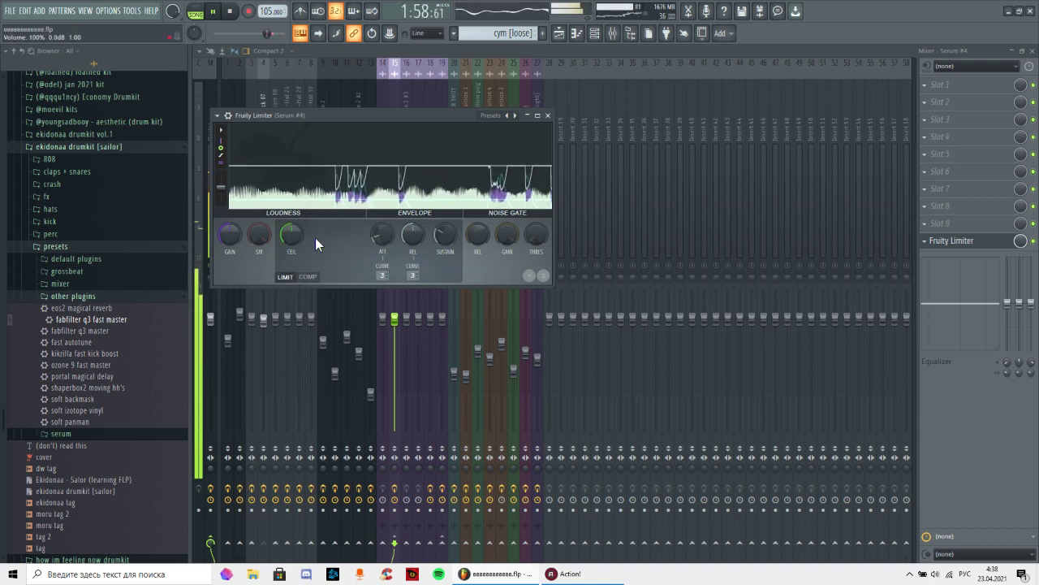
left_click(547, 115)
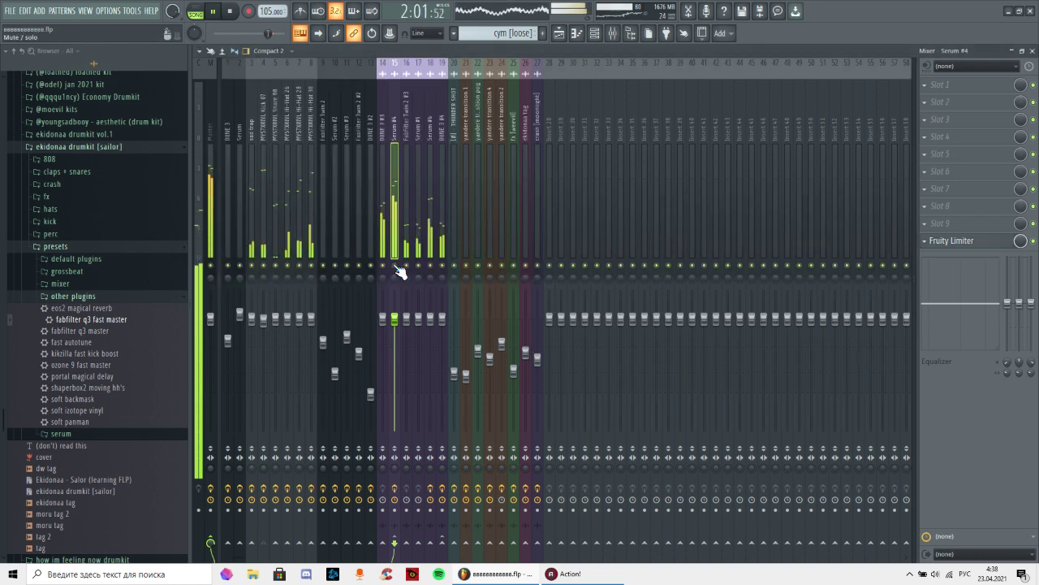
- Set the MYSTXRIVL Kick 07 track's volume to about -1.5 dB and load the kikzilla fast kick boost preset in its slot 4
left_click(259, 245)
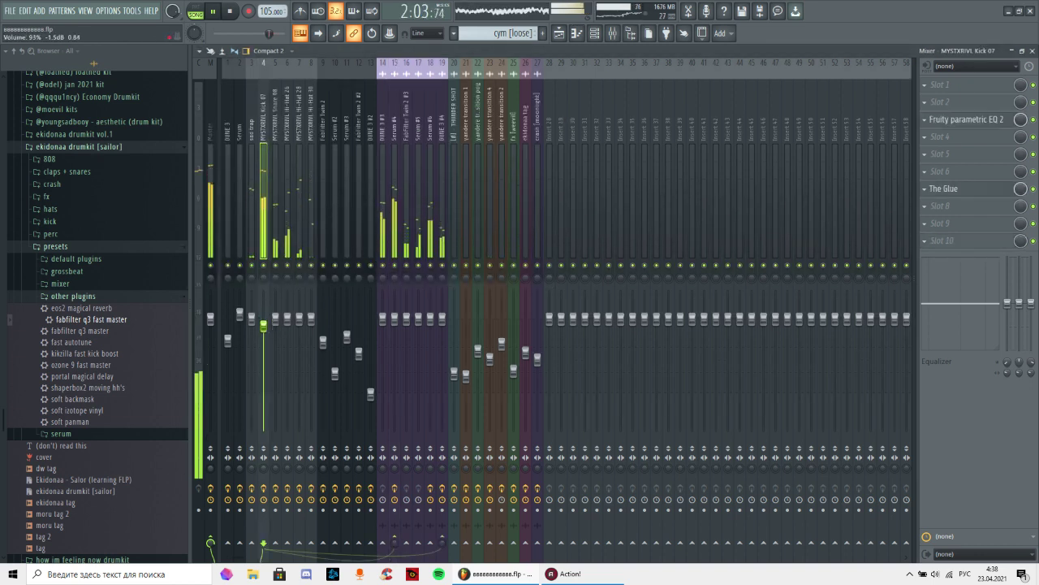
left_click_drag(118, 354, 947, 153)
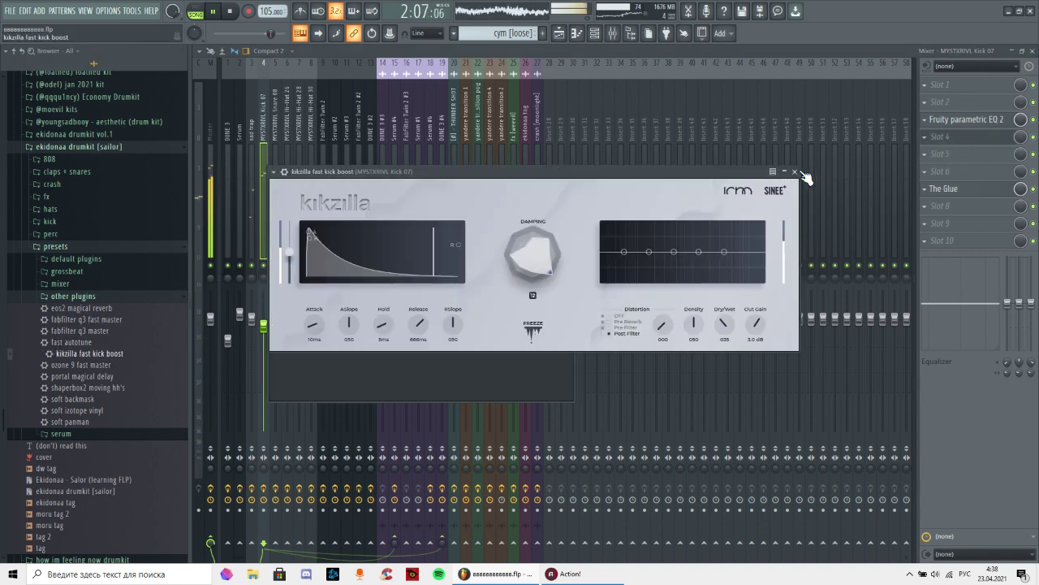
left_click(796, 172)
- Insert Fruity PanOMatic in slot 10 of the MYSTXRIVL Kick 07 track, with an LFO speed of 80% modulating the panning
left_click(960, 239)
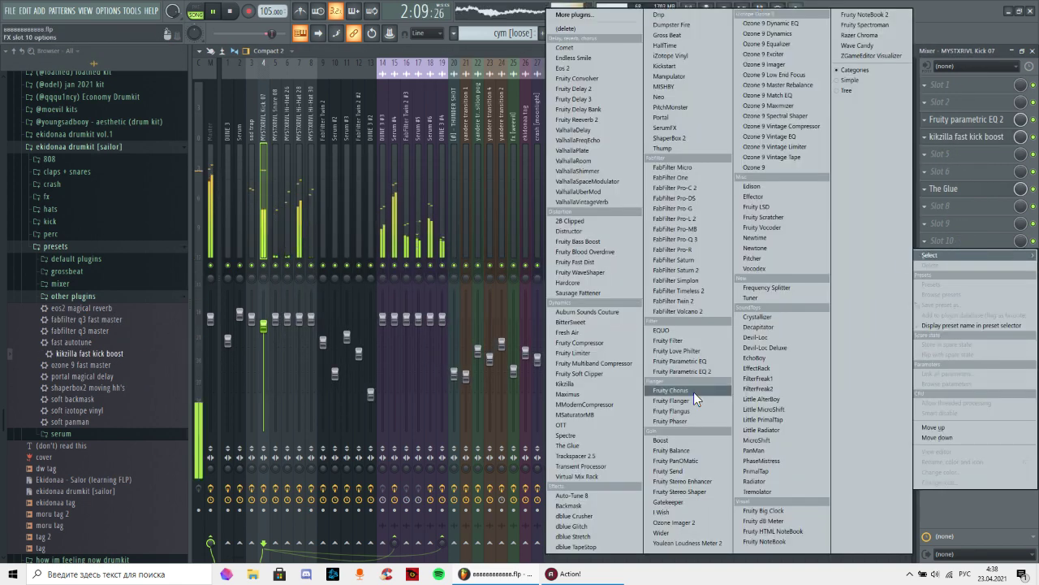
left_click(687, 460)
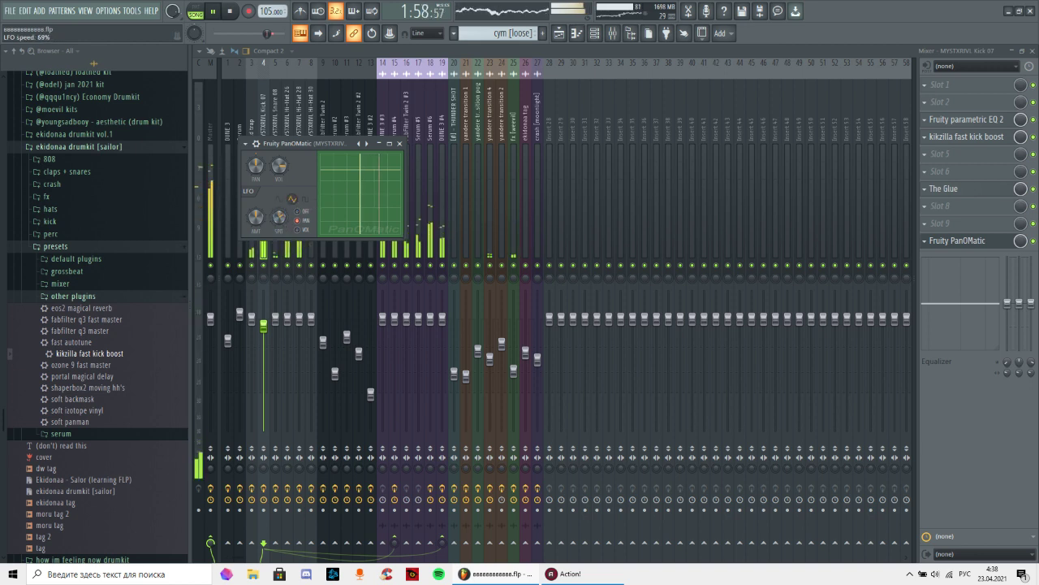
mouse_move(280, 217)
left_mouse_down()
mouse_move(279, 192)
mouse_move(279, 203)
left_mouse_up()
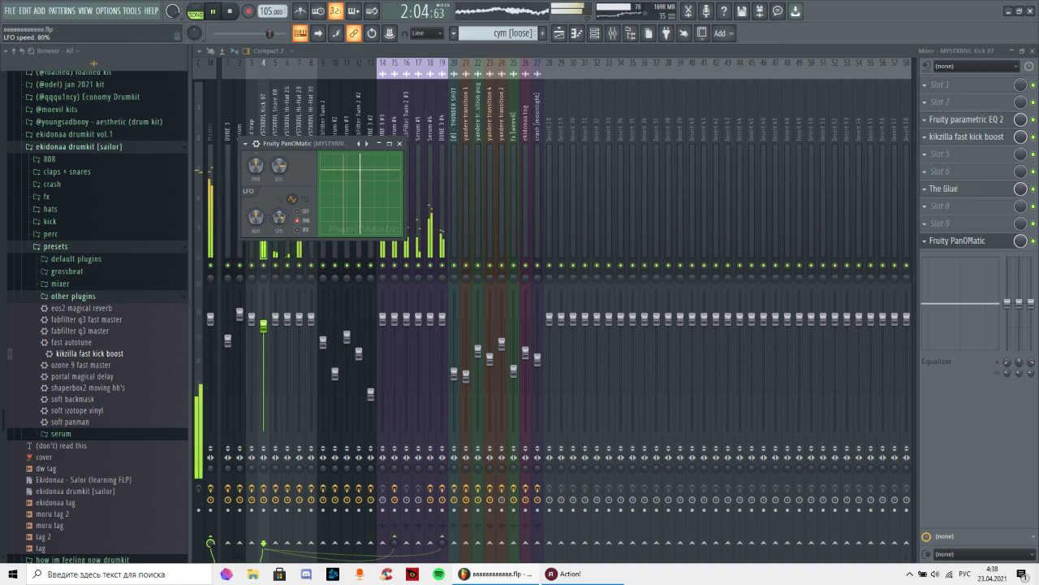
left_click(399, 143)
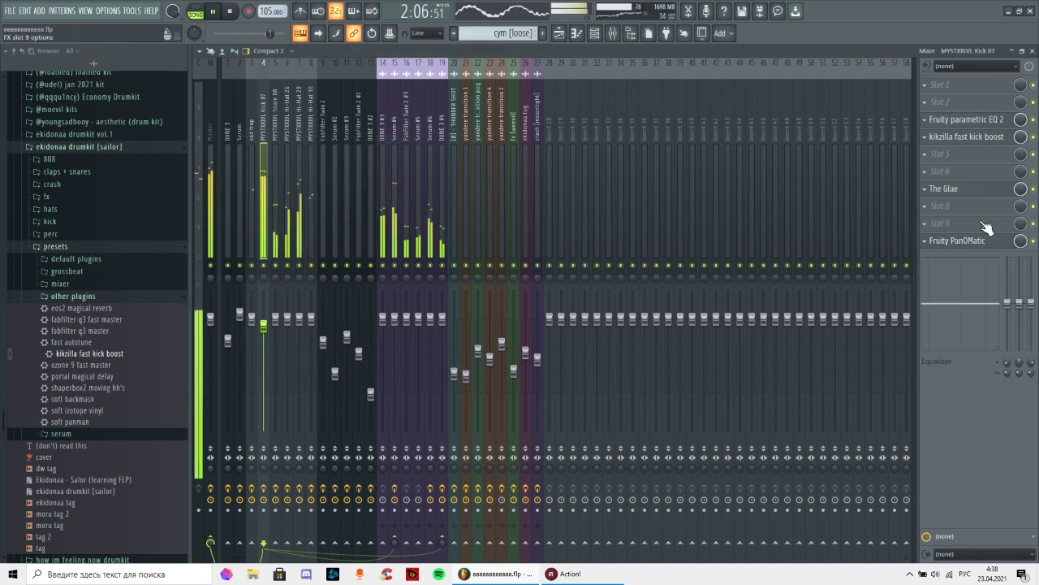
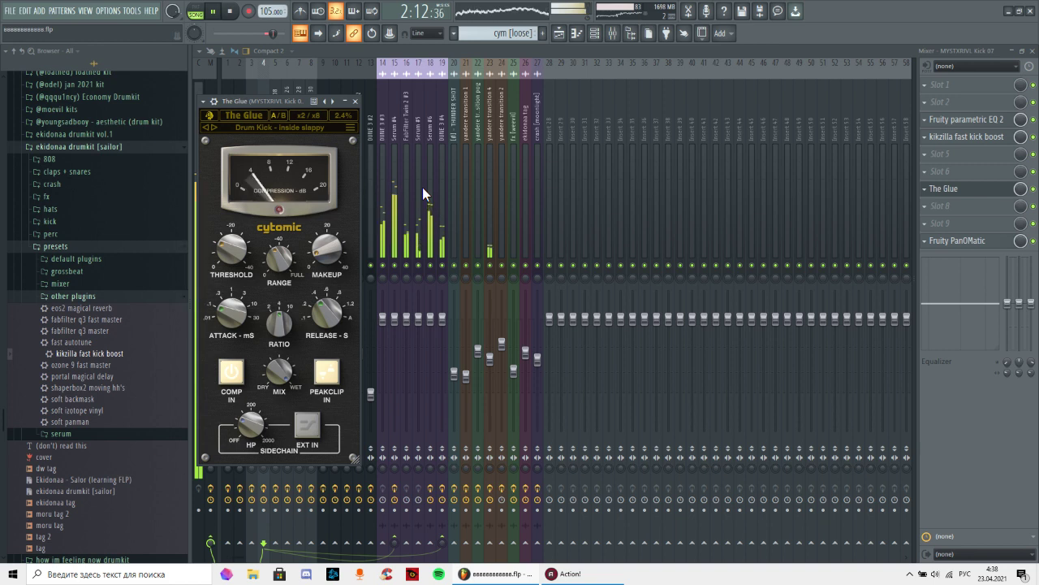
- Audition The Glue's Drum Kick presets on the kick track, choose "inside tight", and set the track's volume to about -0.4 dB
left_click(214, 127)
left_click(212, 127)
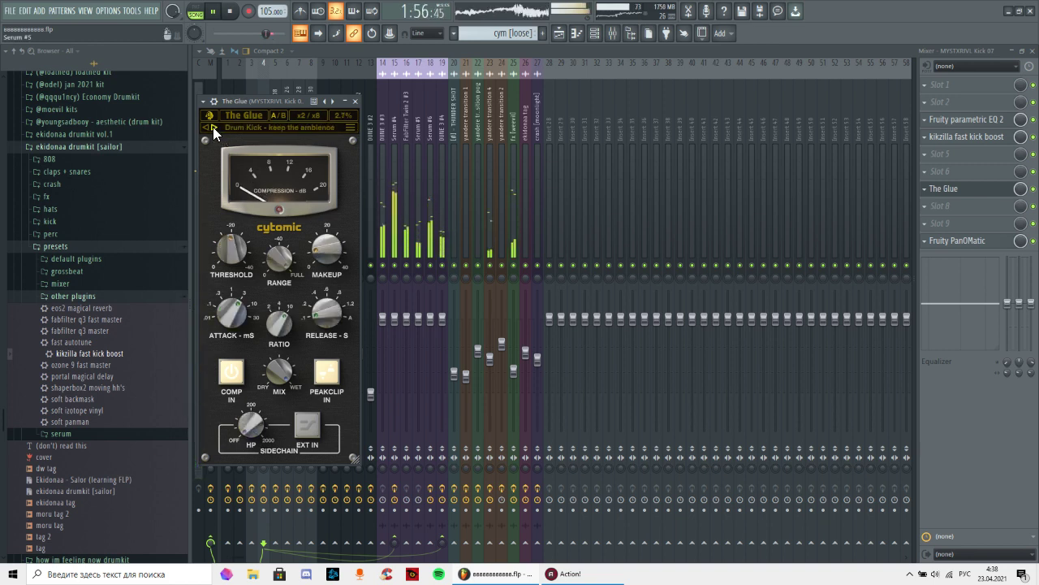
left_click(213, 127)
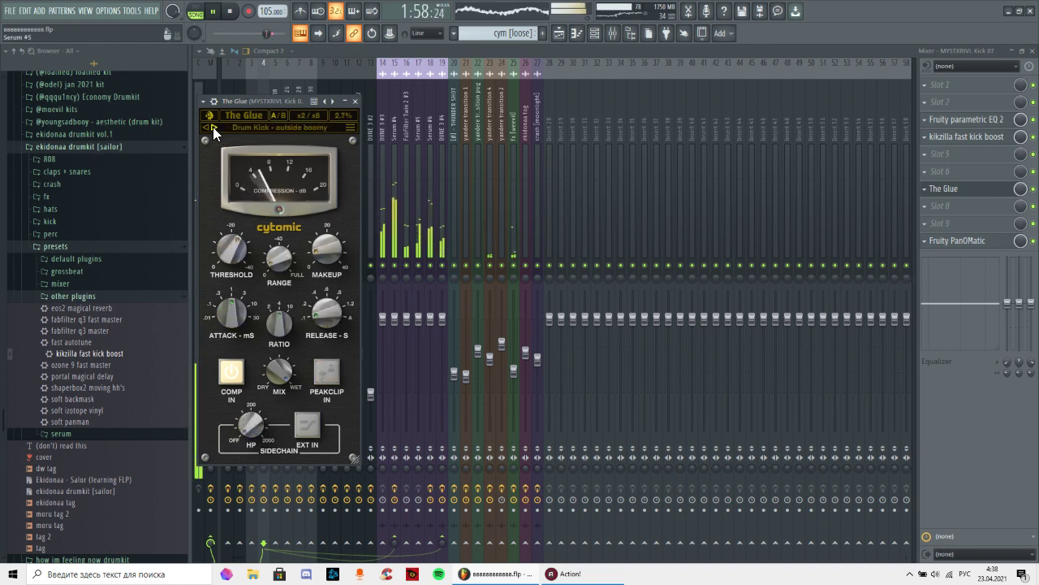
left_click(213, 126)
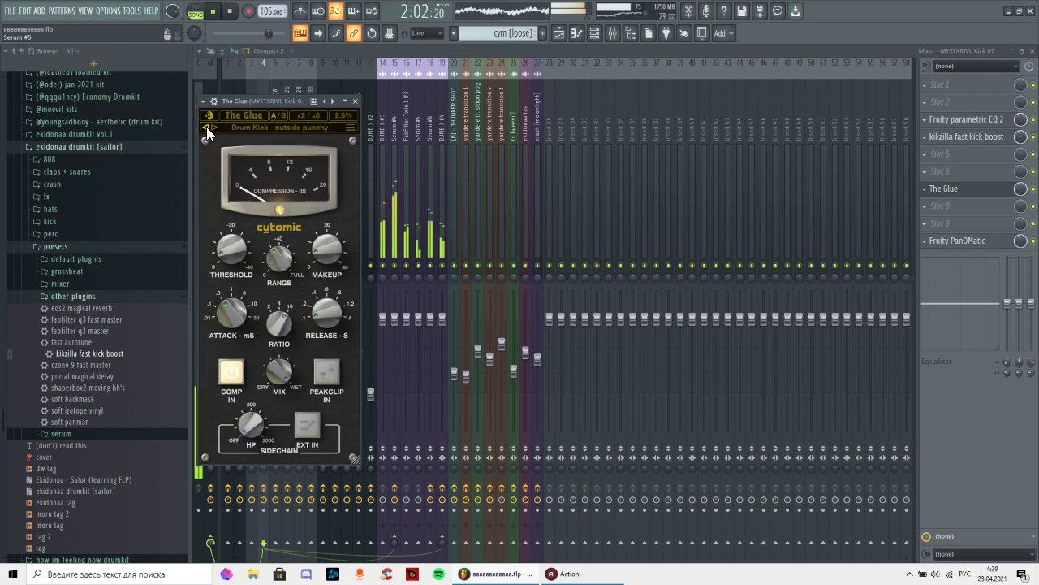
left_click(209, 128)
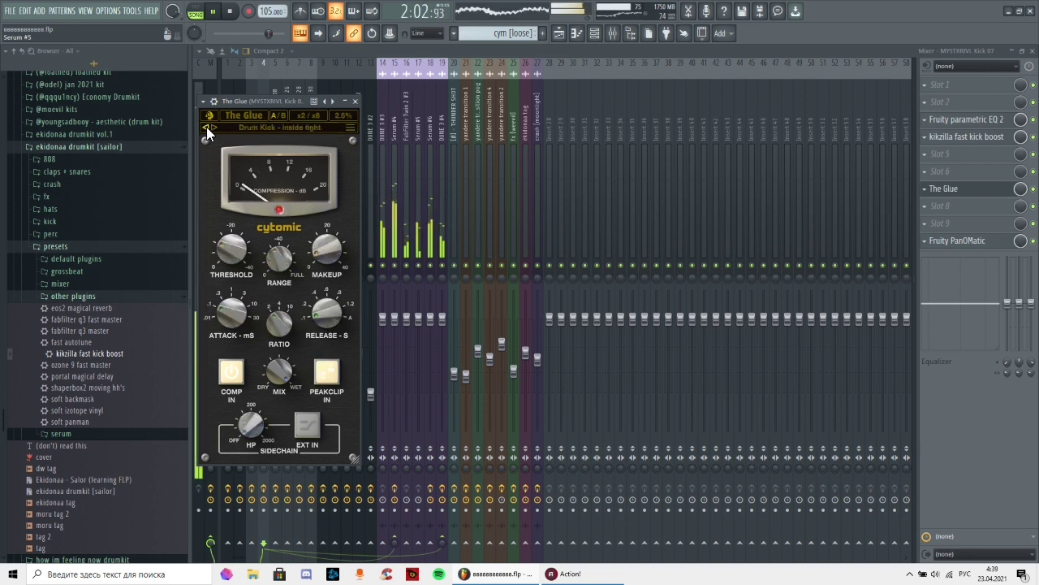
left_click(355, 100)
left_click_drag(264, 325, 264, 321)
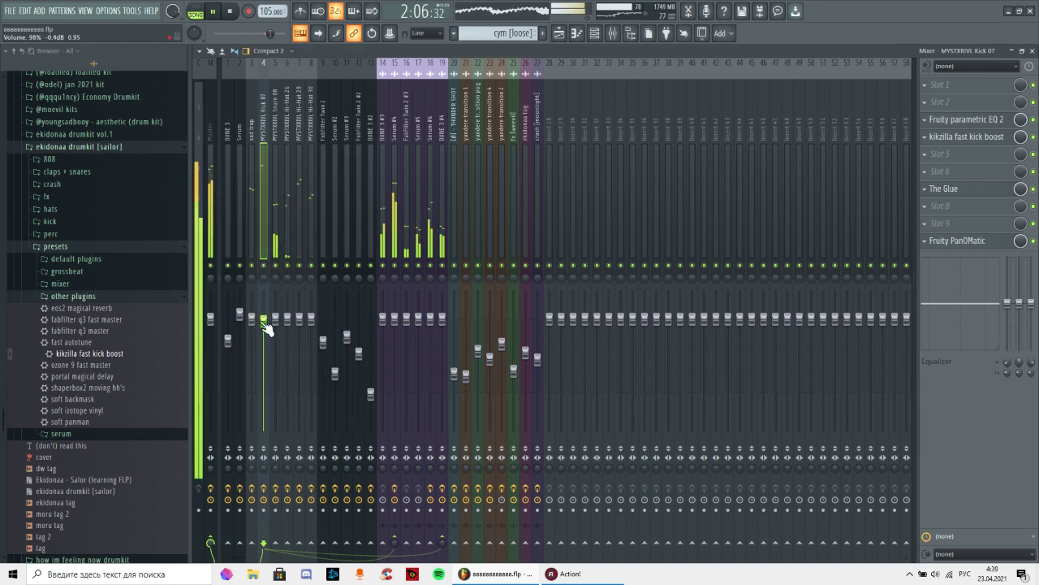
left_click_drag(112, 354, 115, 359)
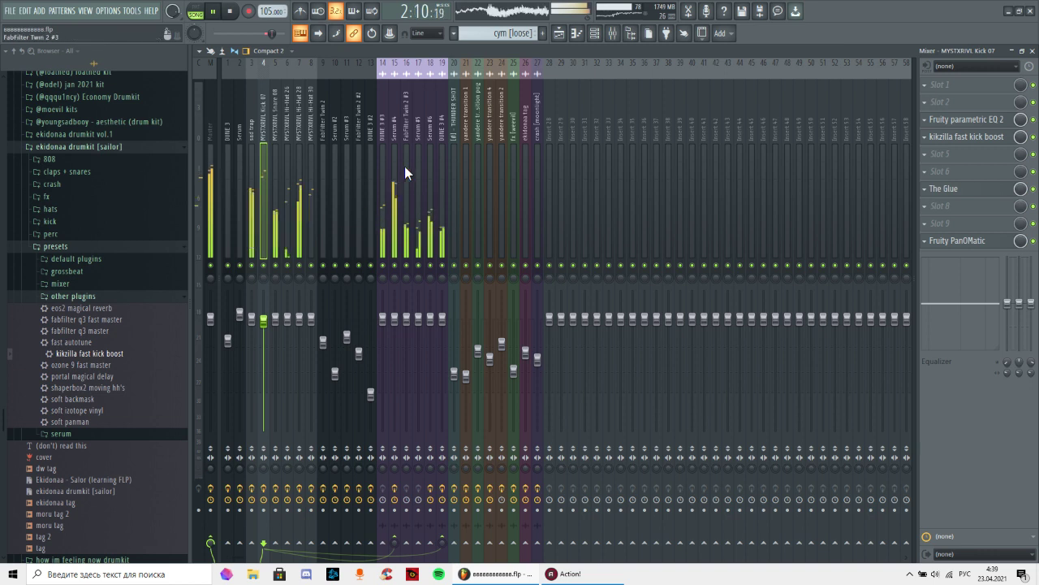
- Solo the Serum #6 track, lower its volume and insert ShaperBox 2 in its slot 5
left_click(430, 172)
right_click(431, 265)
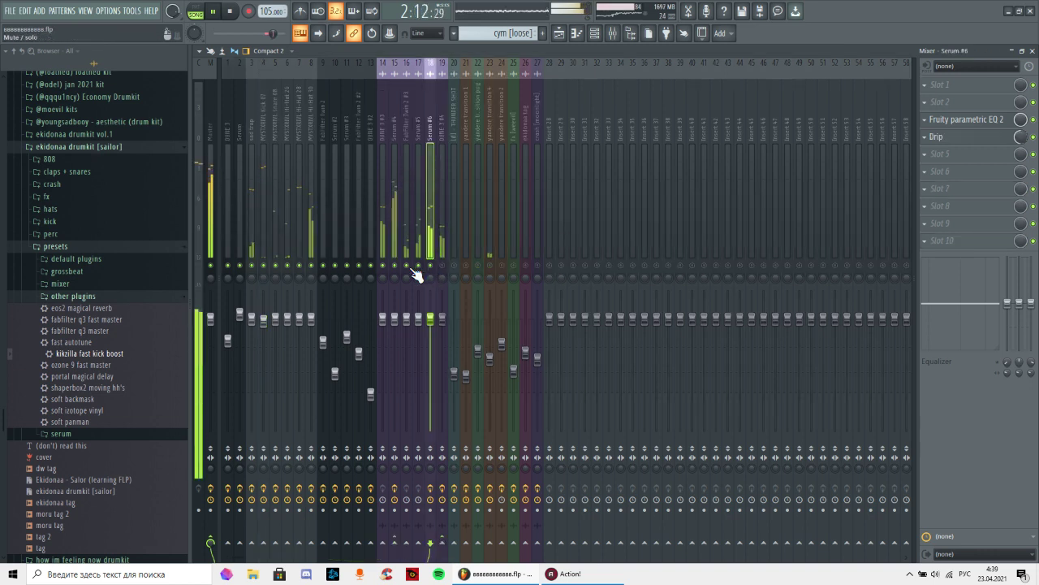
right_click(406, 266)
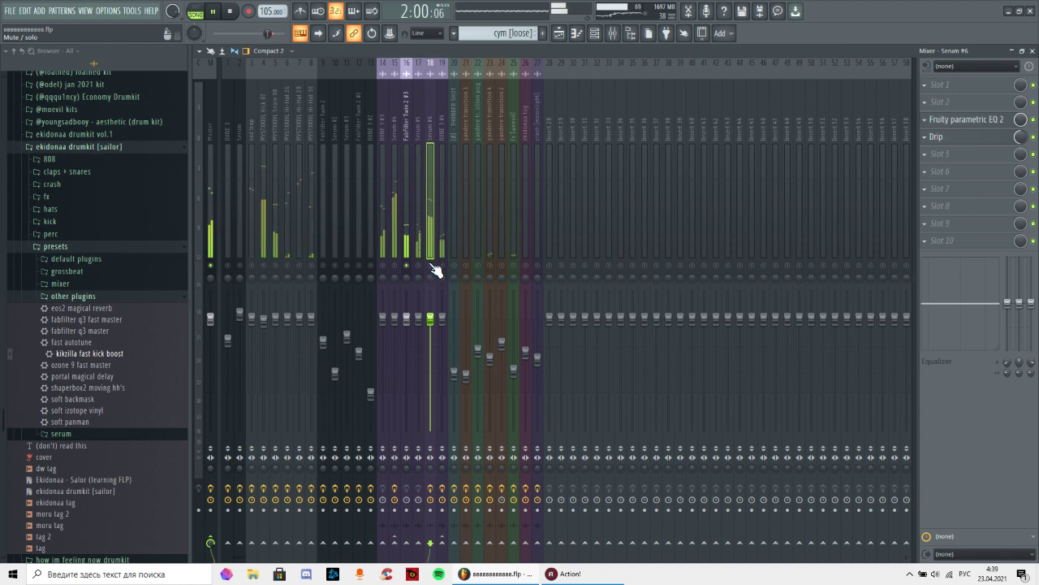
left_click_drag(430, 317, 430, 337)
left_click(940, 154)
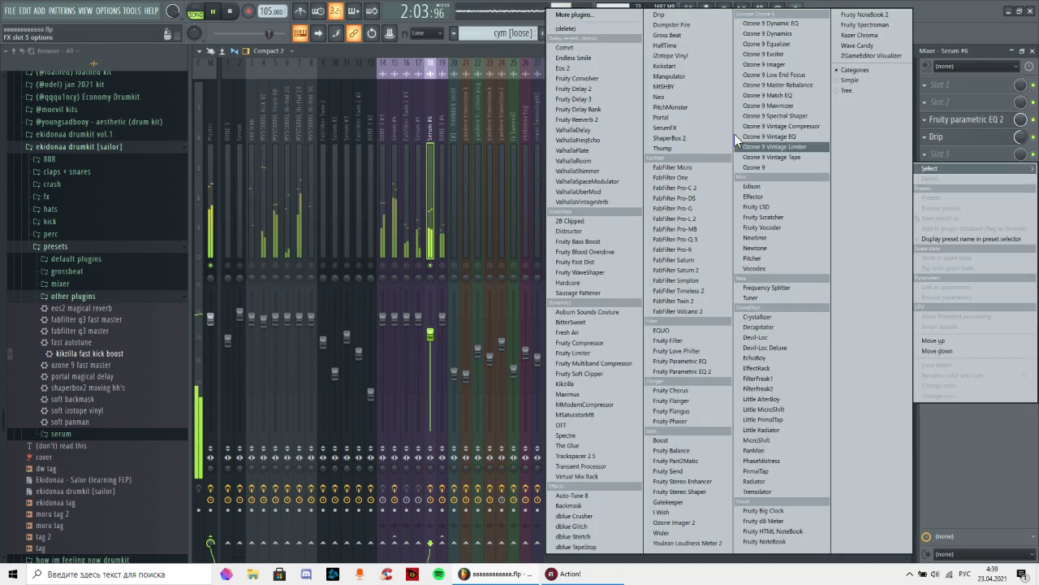
left_click(692, 135)
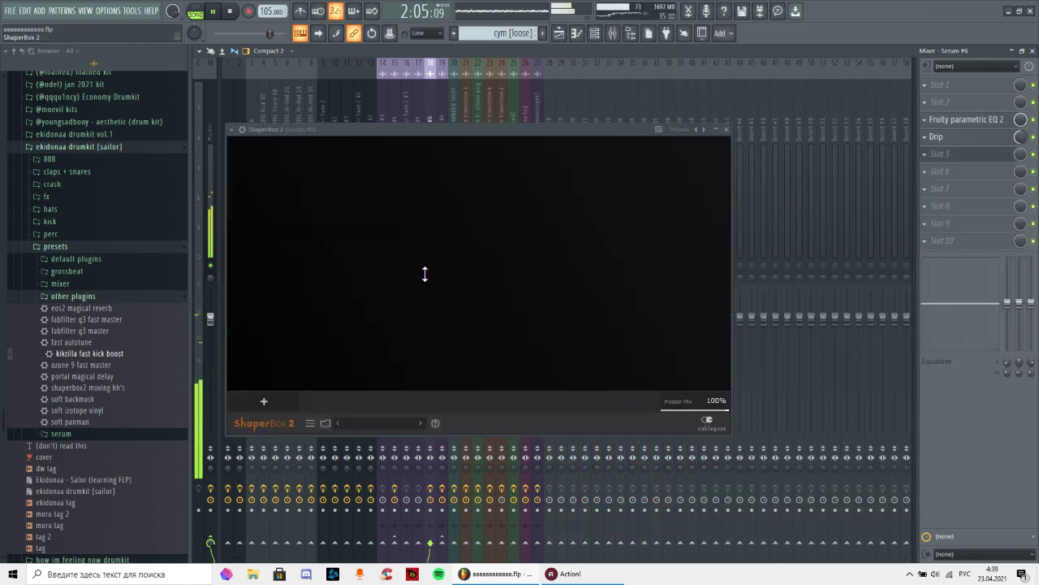
- Add a Time shaper with the halftime one-octave pitch-down curve in ShaperBox 2 and set its high split to 217 Hz
left_click(303, 222)
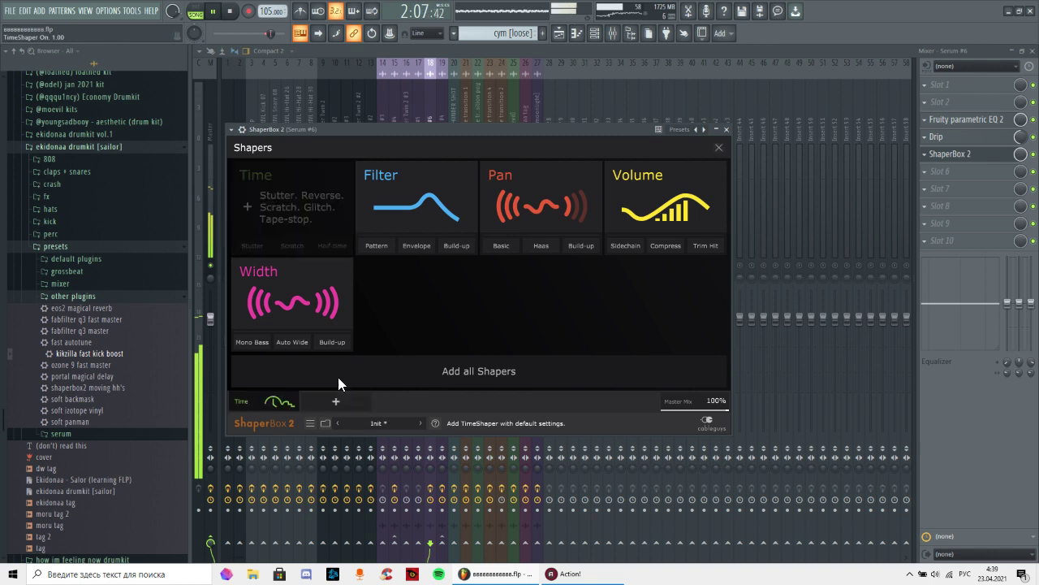
left_click(349, 375)
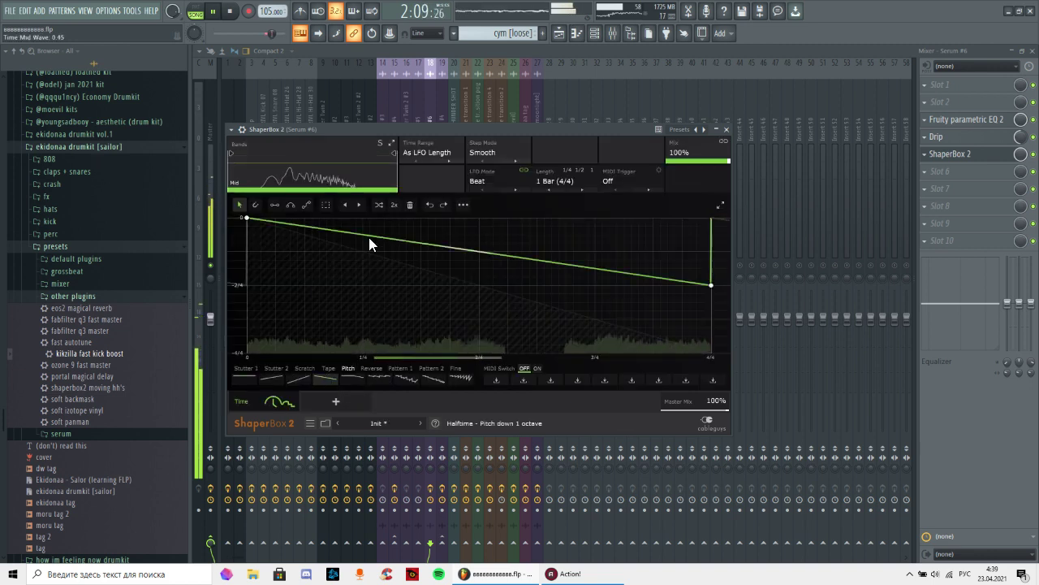
left_click_drag(392, 151, 284, 153)
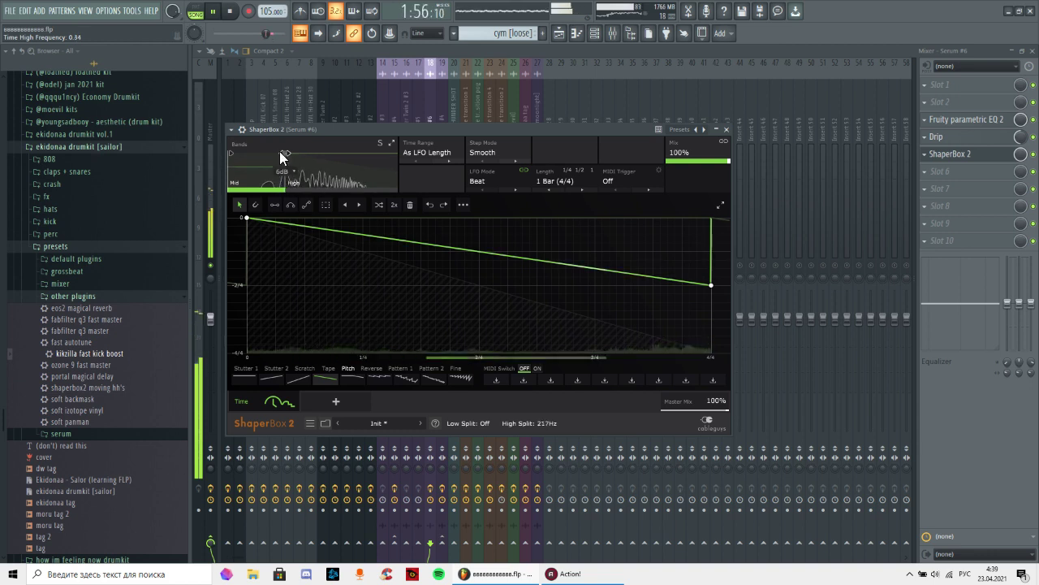
left_click(726, 129)
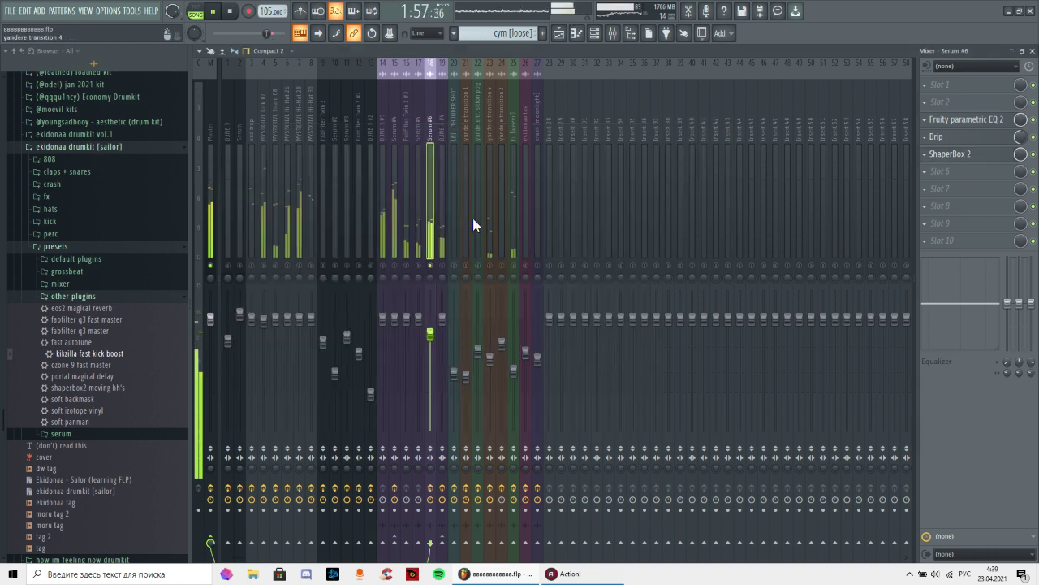
- Balance the melody tracks: set Serum #6 to about -1.7 dB, lower Serum #4 slightly, and raise FabFilter Twin 2 #3 and Serum #5
right_click(433, 267)
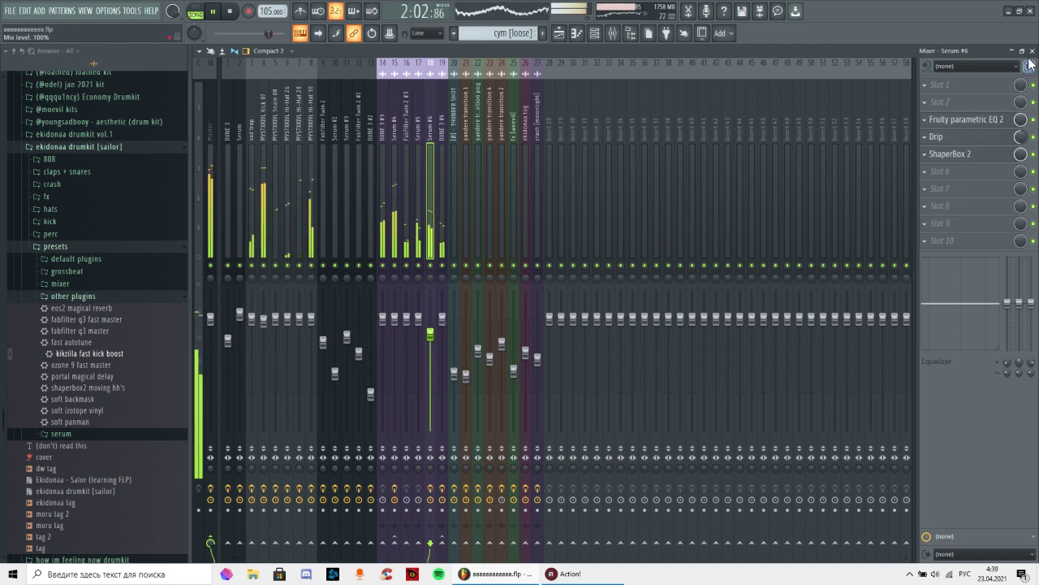
left_click_drag(431, 333, 430, 325)
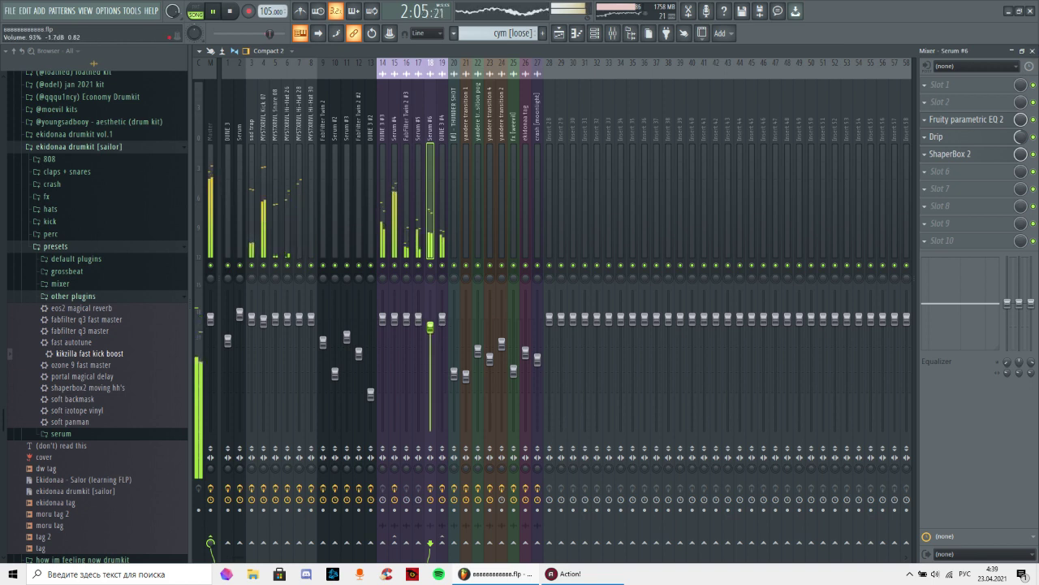
left_click(394, 276)
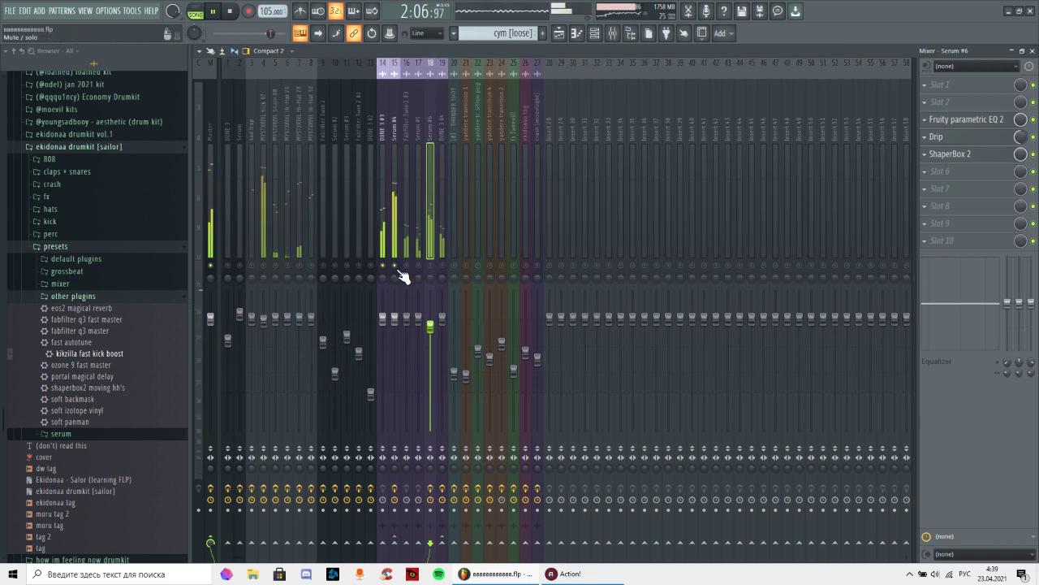
left_click_drag(394, 318, 431, 274)
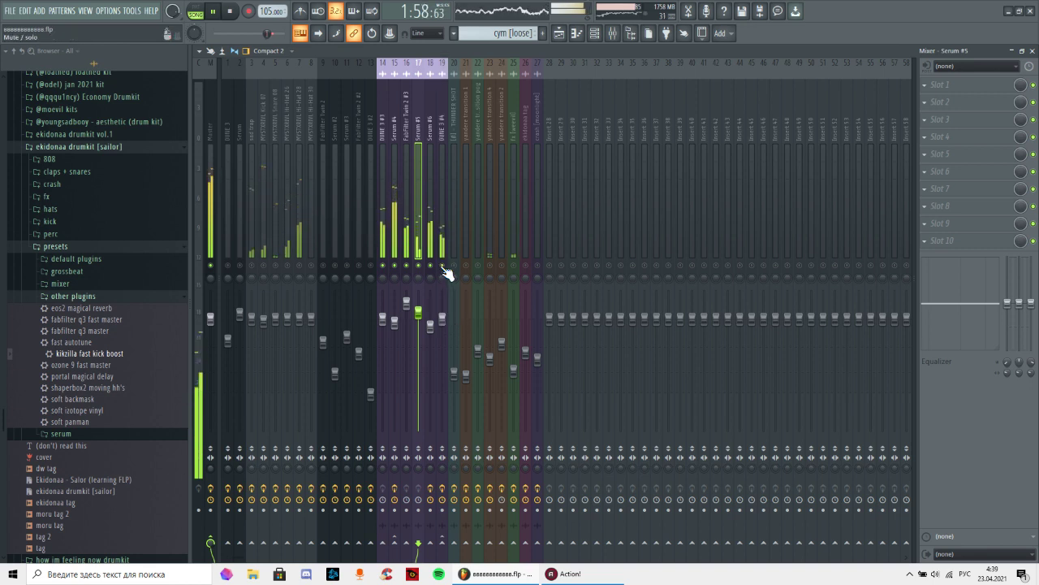
right_click(446, 273)
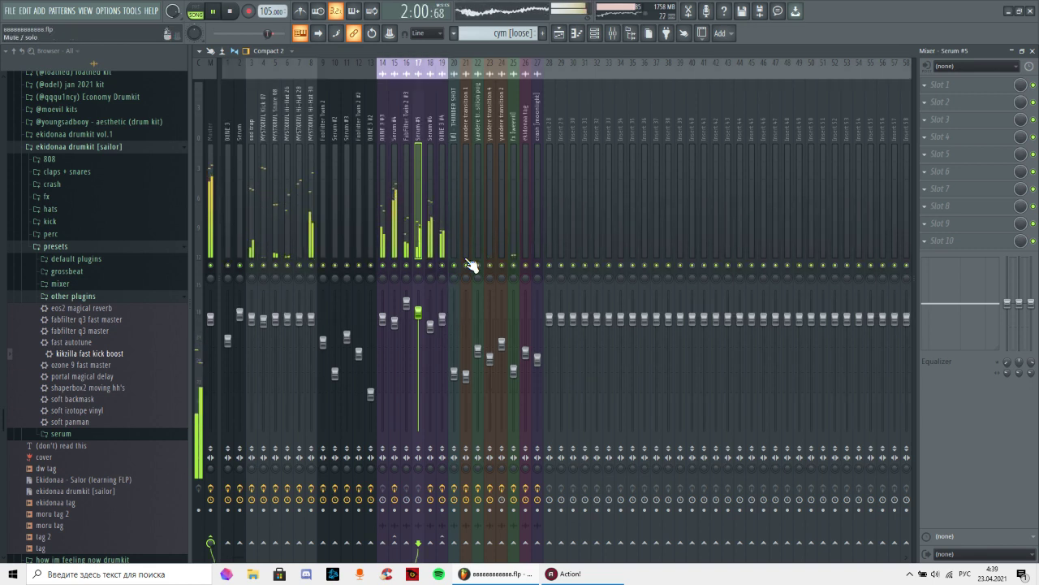
- Play the song from about bar 43 while viewing the Master track, and save the project
key("F5")
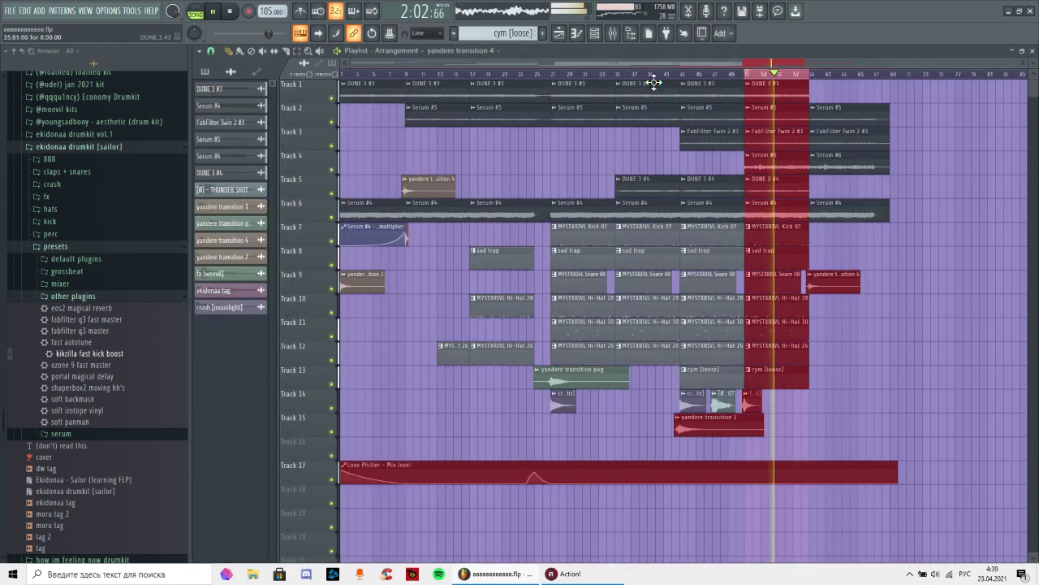
left_click(682, 73)
scroll(688, 81, "down", 3)
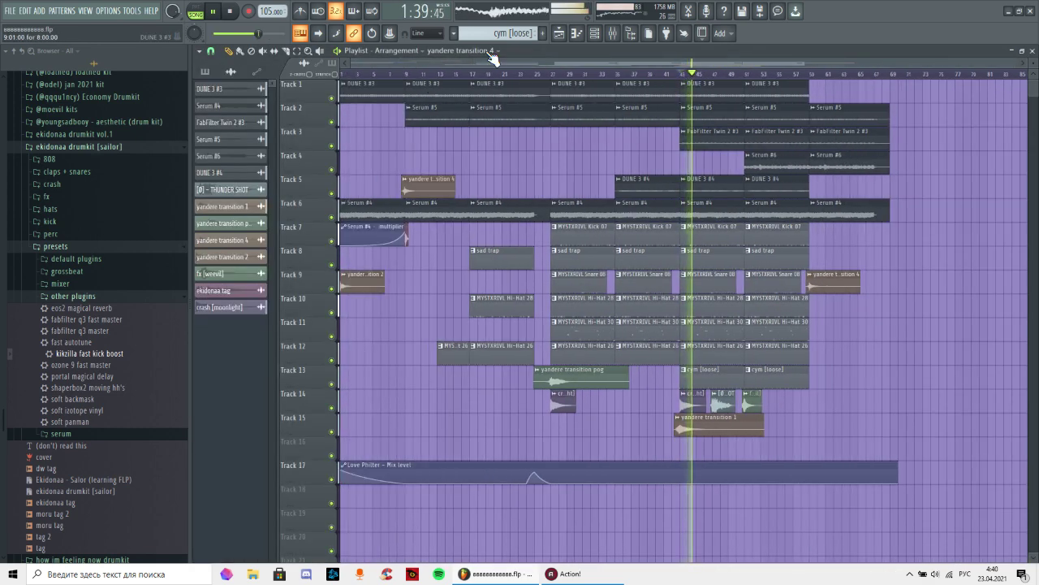
key("F9")
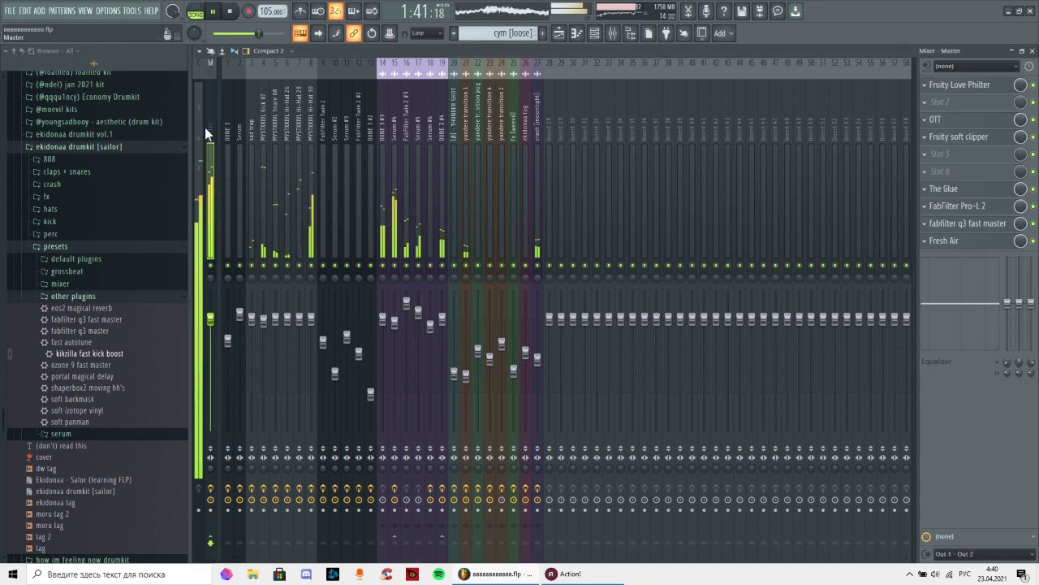
left_click(958, 101)
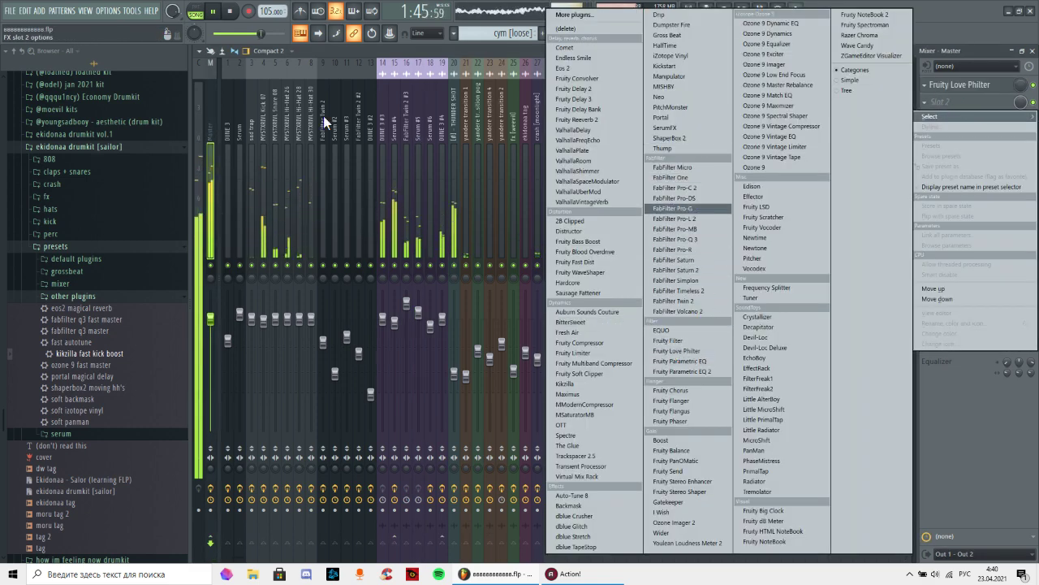
left_click(10, 12)
left_click(10, 10)
left_click(51, 72)
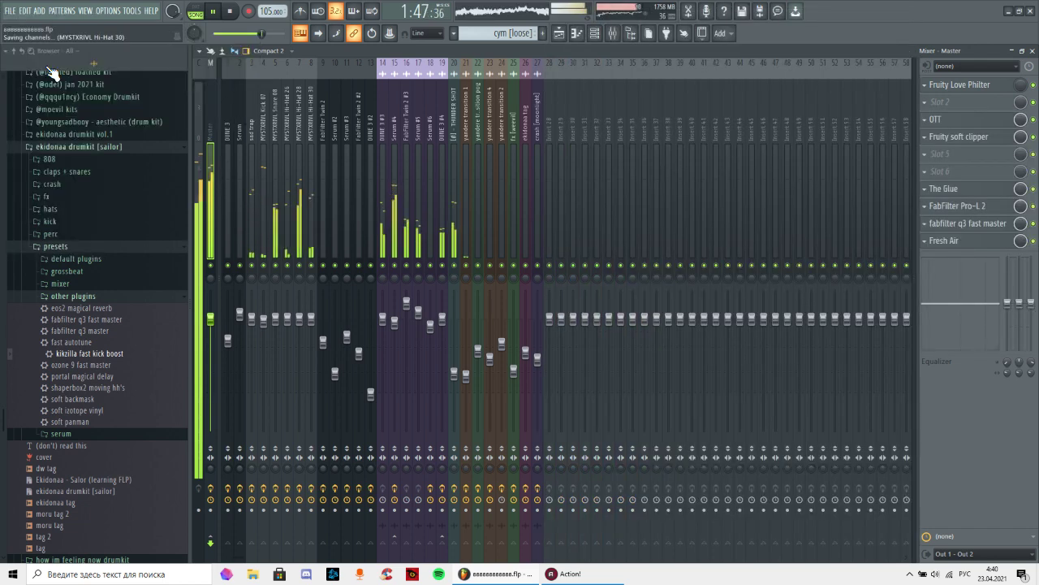
- Insert FabFilter Pro-R in slot 2 of the Master track and create an automation clip for its mix level
left_click(964, 101)
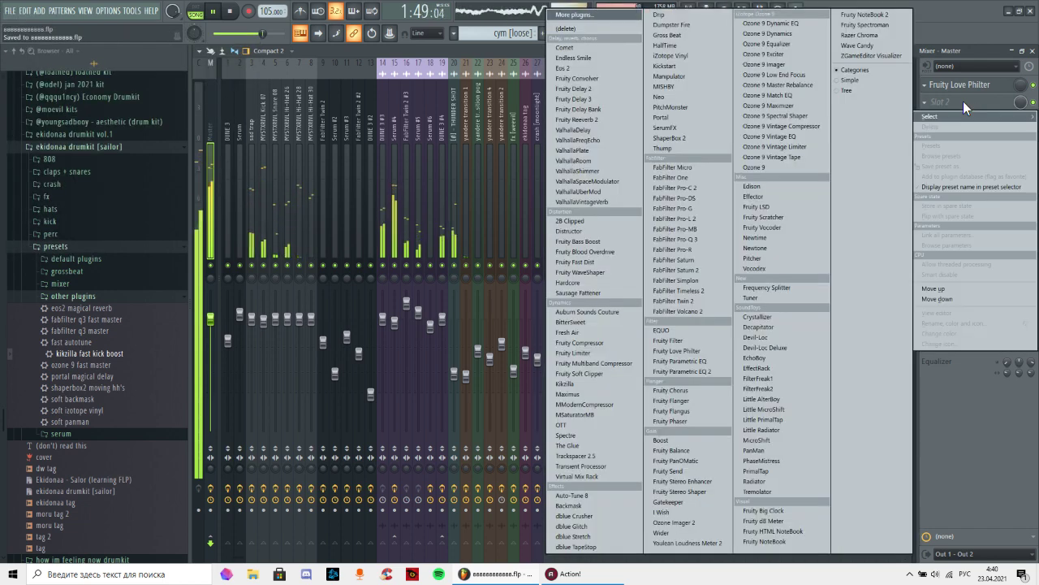
left_click(698, 250)
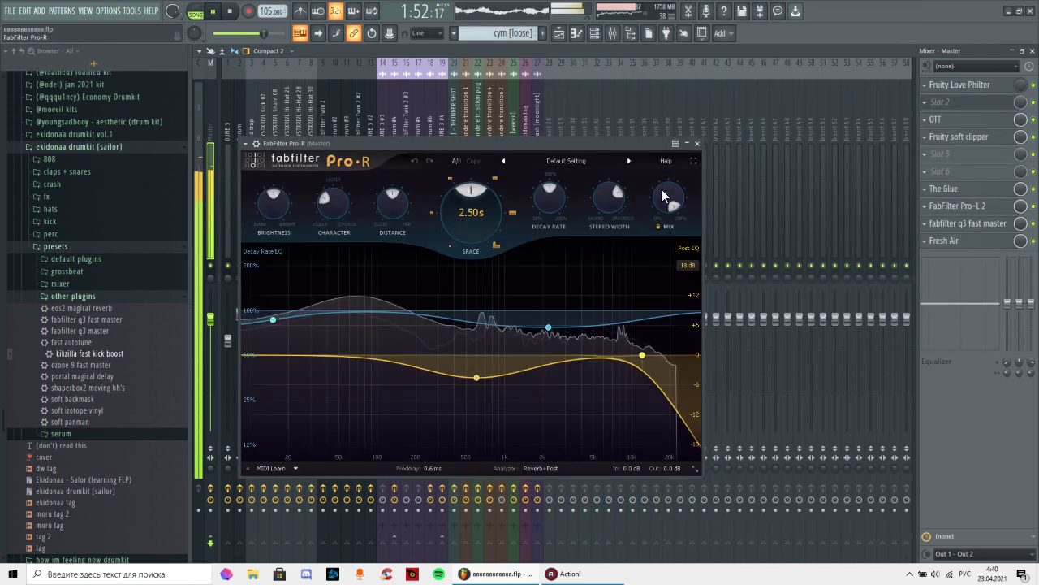
left_click(696, 144)
right_click(1021, 102)
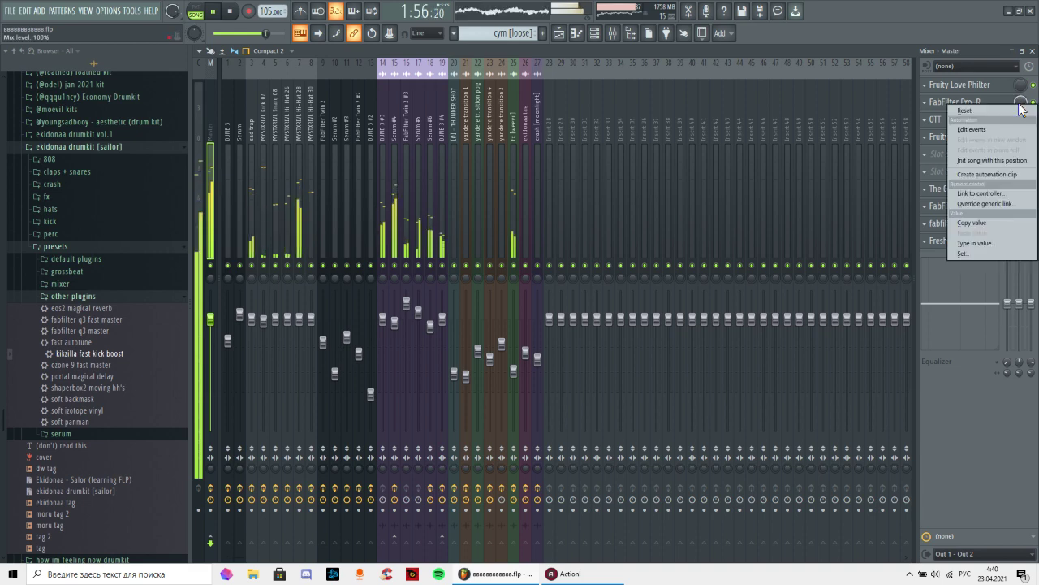
left_click(984, 177)
left_click(1033, 51)
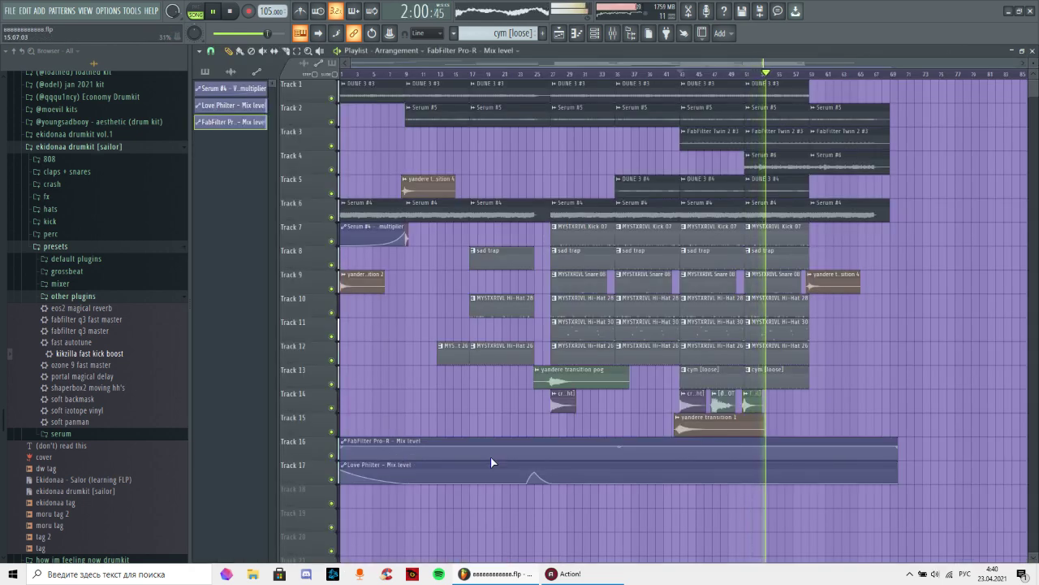
- Shape the Pro-R mix automation to fall until about bar 24 and curve up at the end, and raise the Love Philter automation's end likewise
left_click(363, 82)
left_click_drag(283, 75, 276, 75)
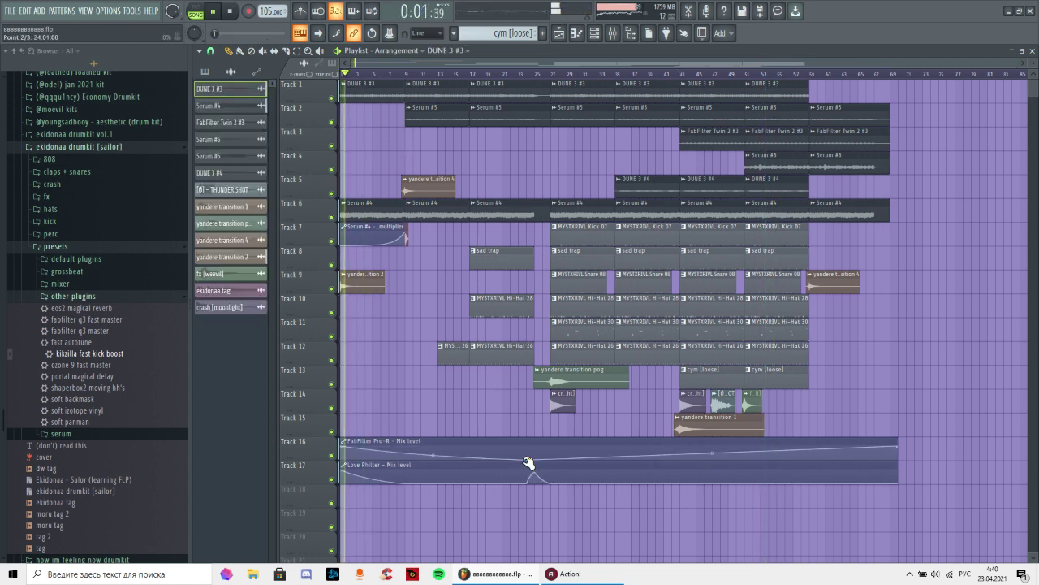
left_click_drag(712, 452, 723, 475)
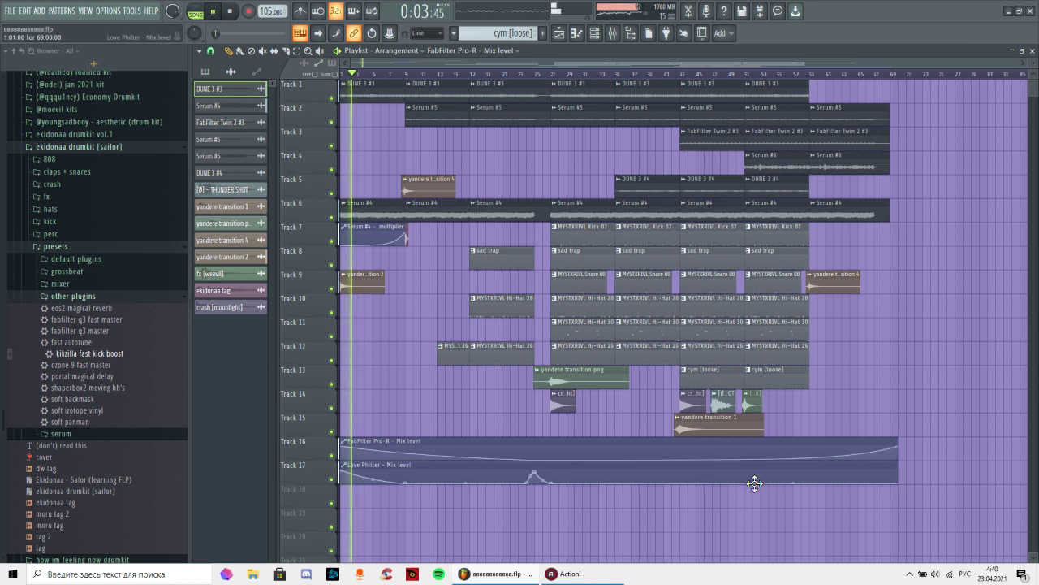
left_click_drag(888, 478, 898, 465)
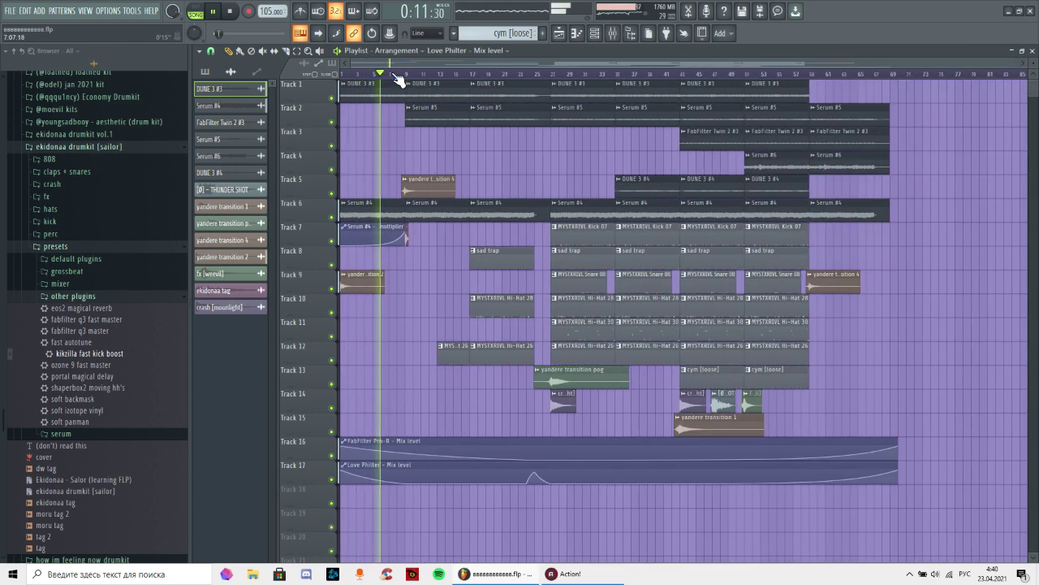
- Expand the !1stash folder under FL Samples in the browser to look through its sounds
scroll(398, 80, "up", 3)
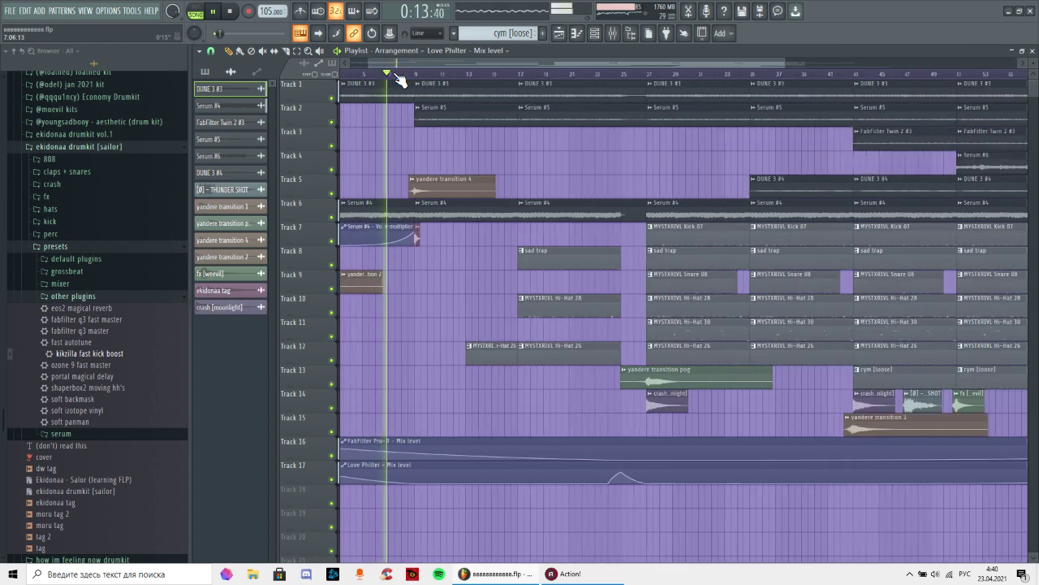
scroll(401, 80, "down", 3)
scroll(114, 264, "up", 2)
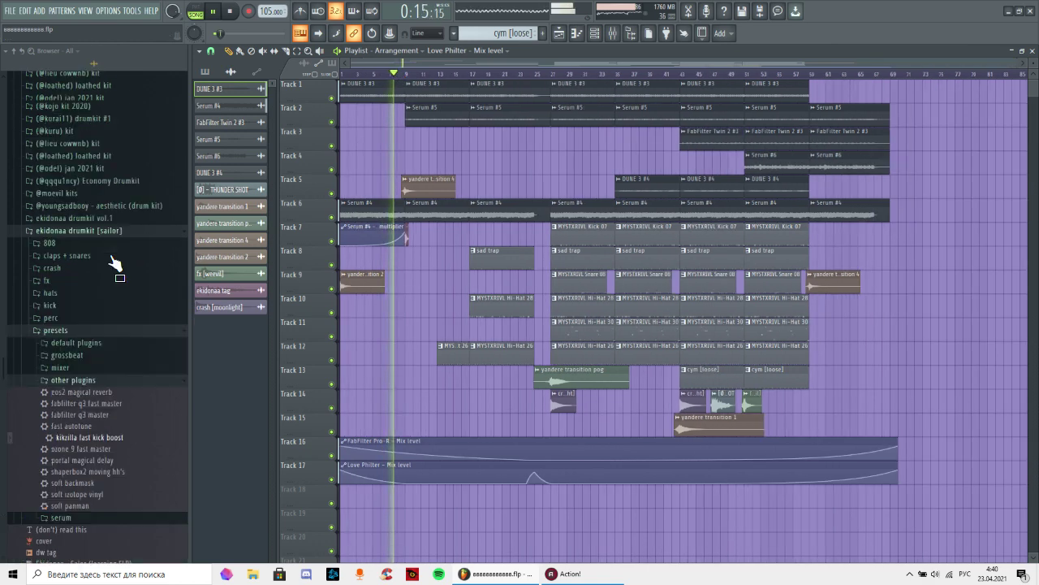
scroll(109, 268, "up", 15)
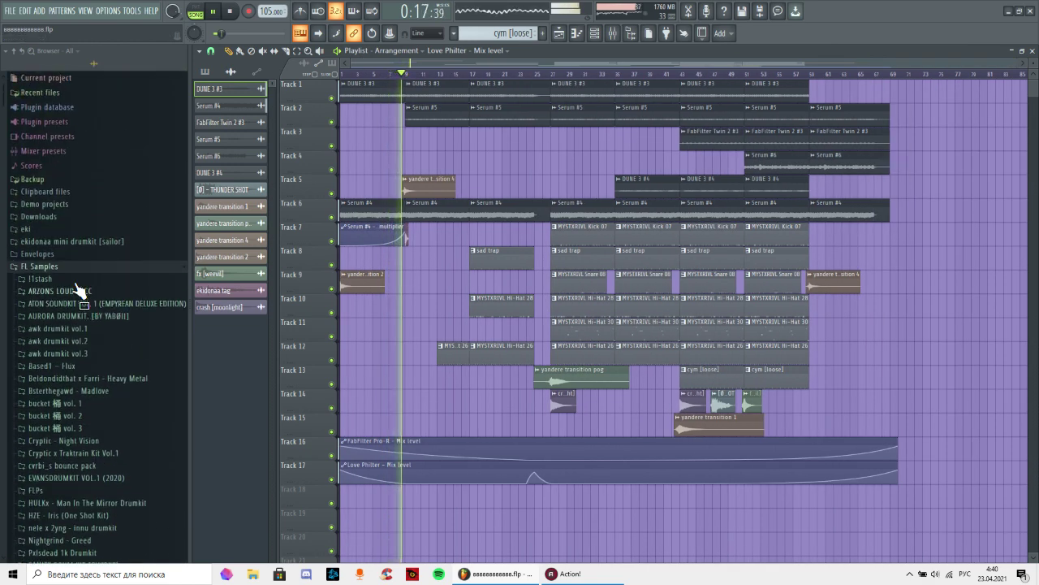
left_click(75, 280)
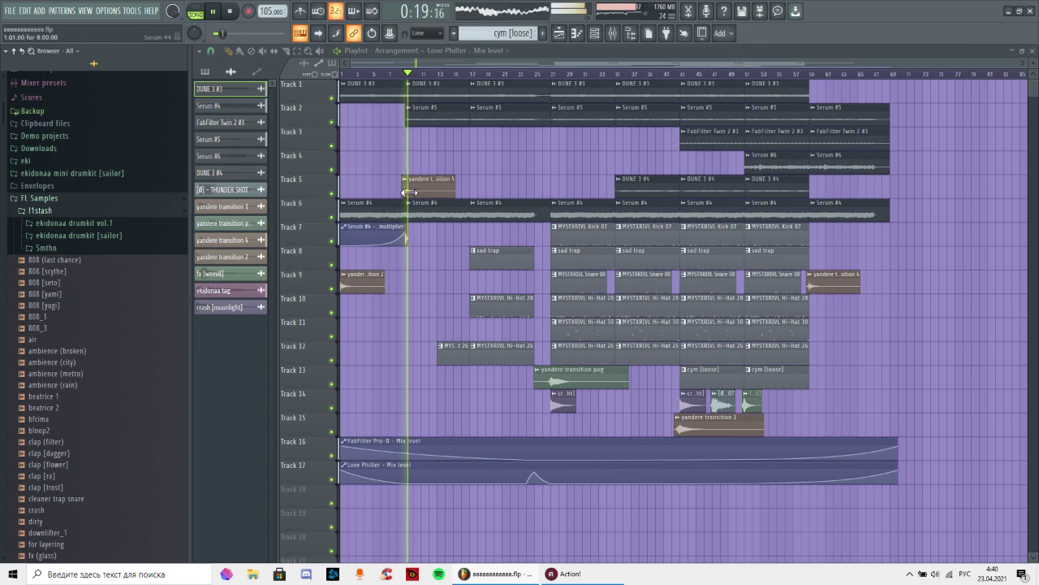
- Set the yandere transition 4 channel's volume to about 48% and replay the transition around bar 9
double_click(407, 191)
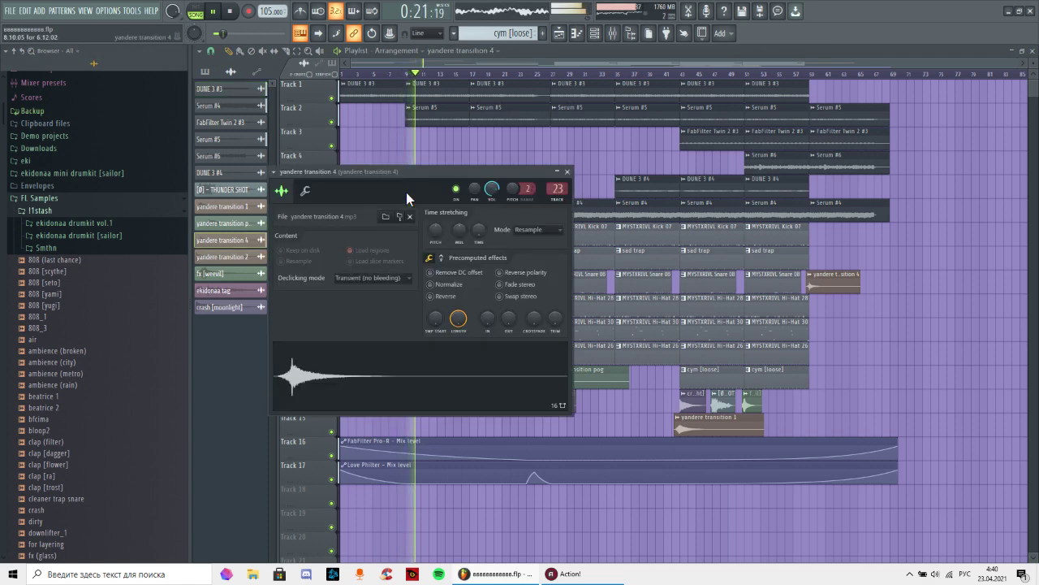
left_click(399, 73)
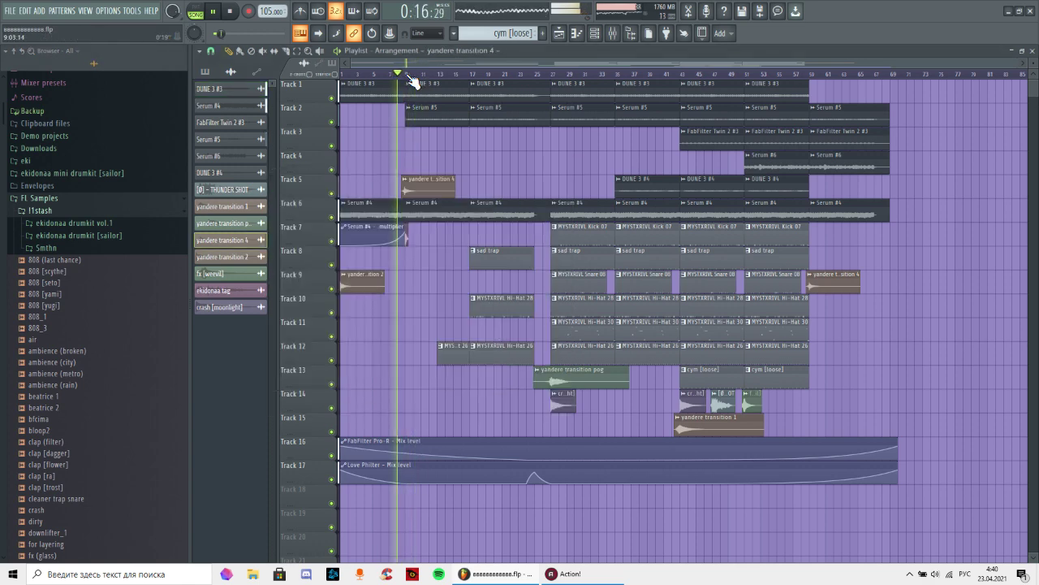
scroll(407, 75, "up", 3)
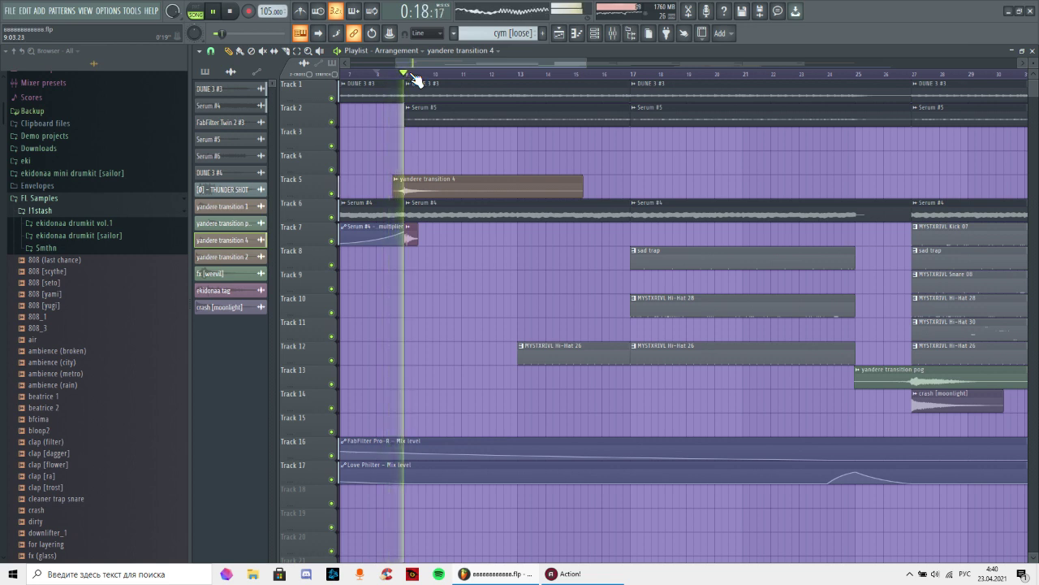
double_click(424, 196)
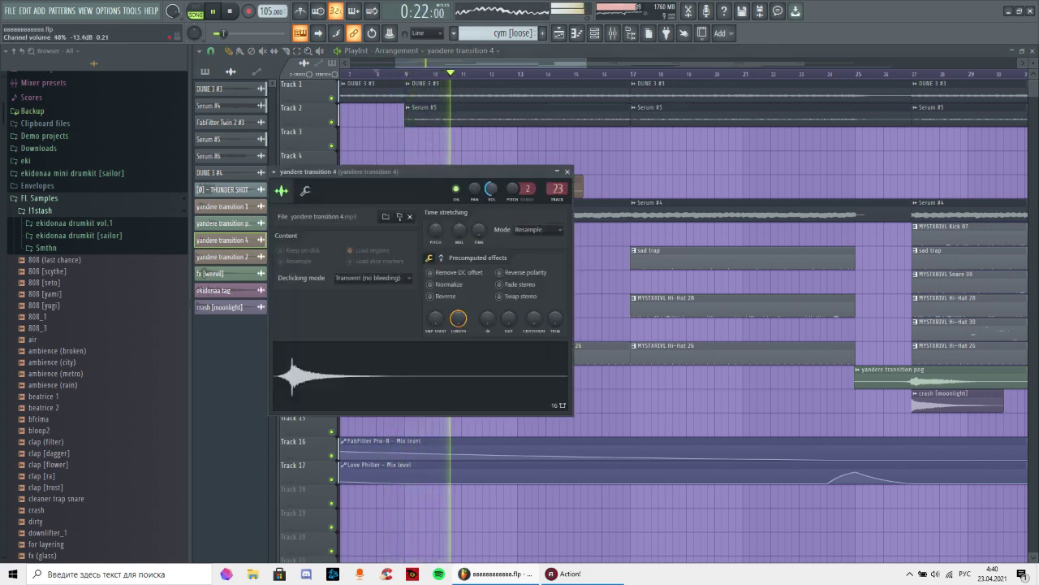
left_click(567, 172)
left_click(400, 75)
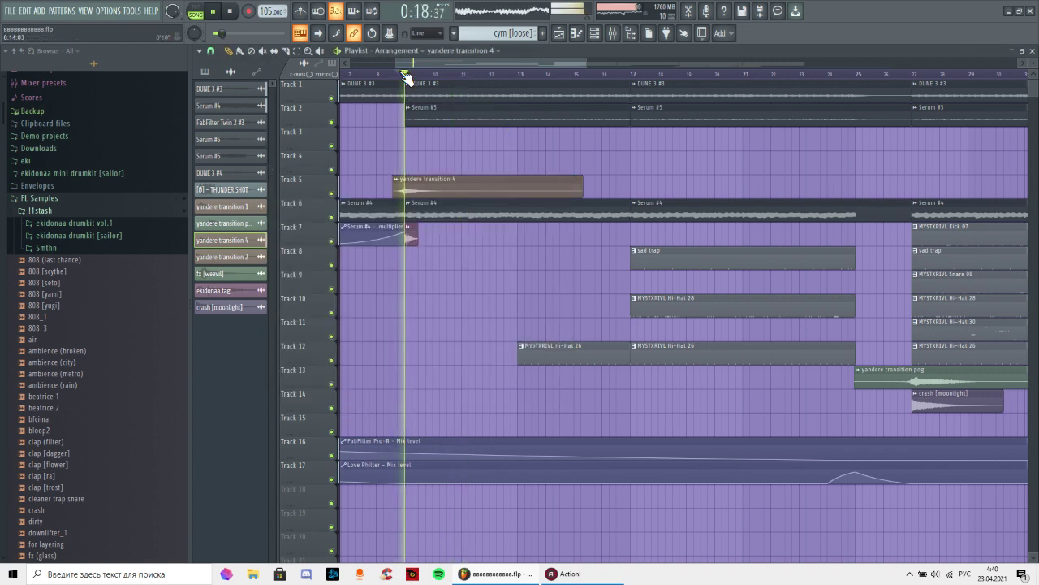
scroll(406, 77, "down", 3)
scroll(406, 77, "down", 1)
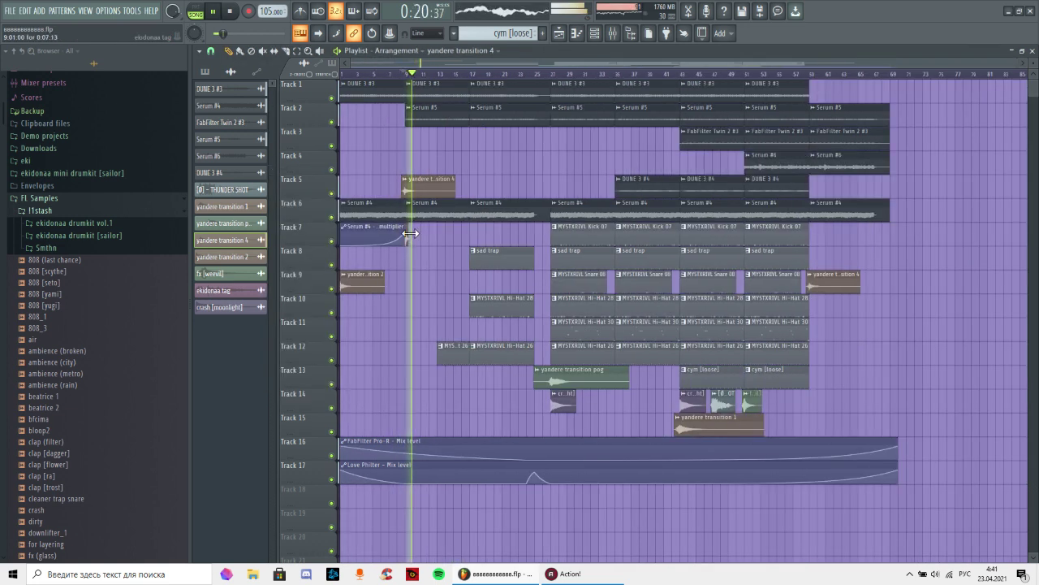
- Replay the transition around bar 9 and set the yandere transition 4 channel's volume to about 32%
double_click(412, 228)
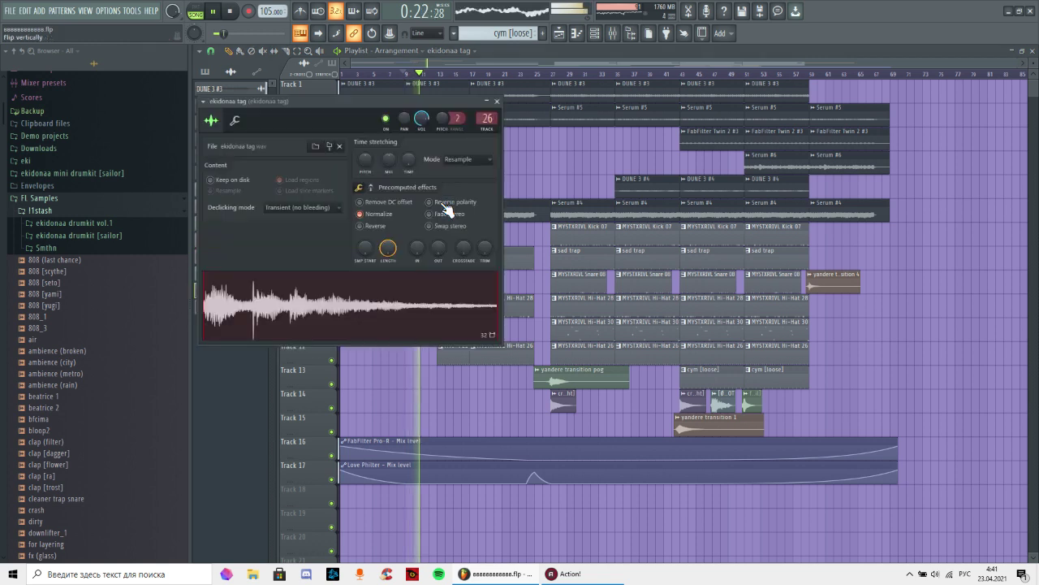
left_click(408, 74)
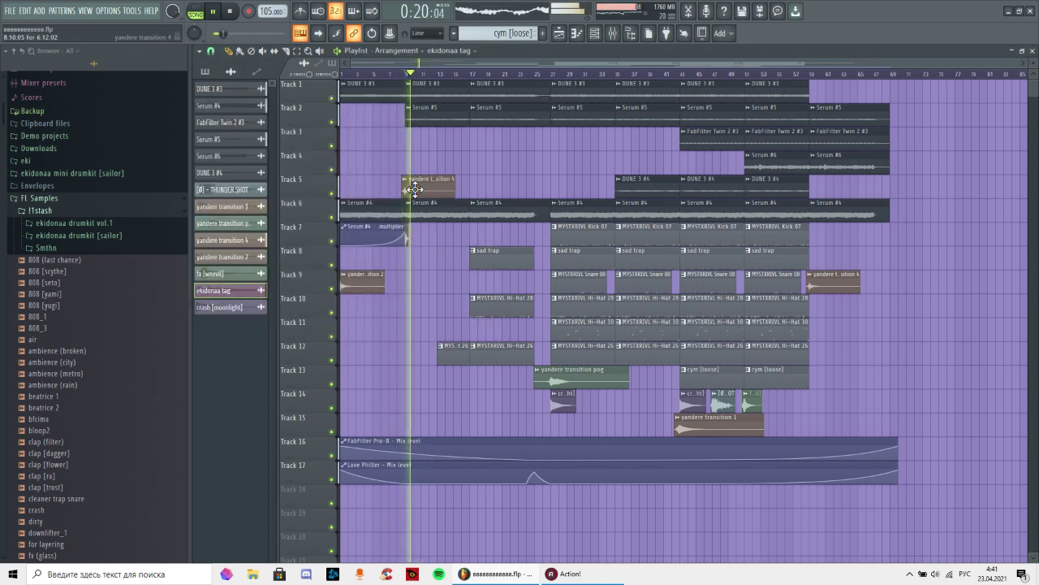
double_click(440, 179)
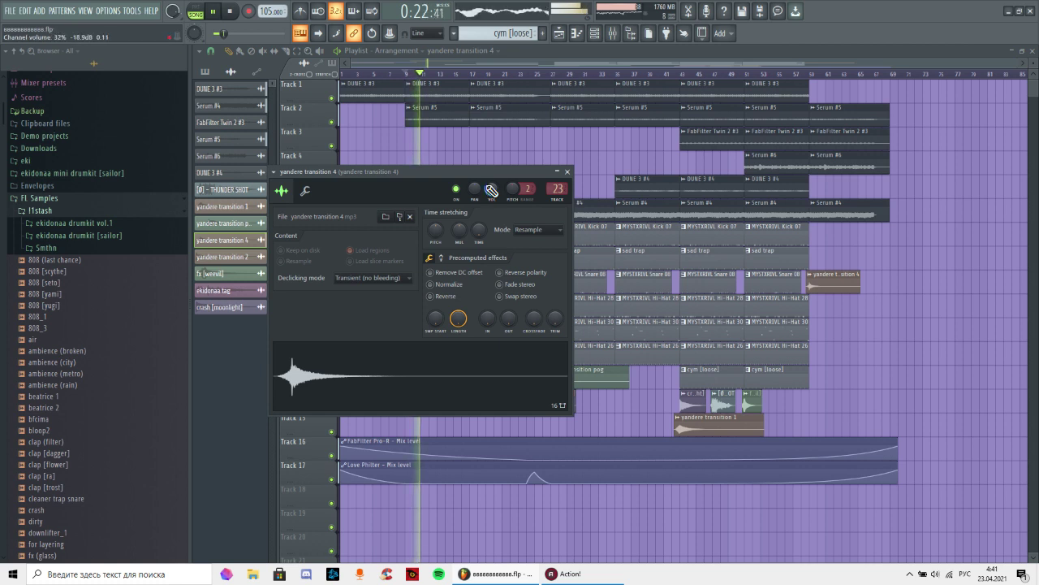
key("Escape")
- Find the ambience (rain) sample in the browser and place it on Track 18 starting at bar 1
scroll(70, 367, "down", 1)
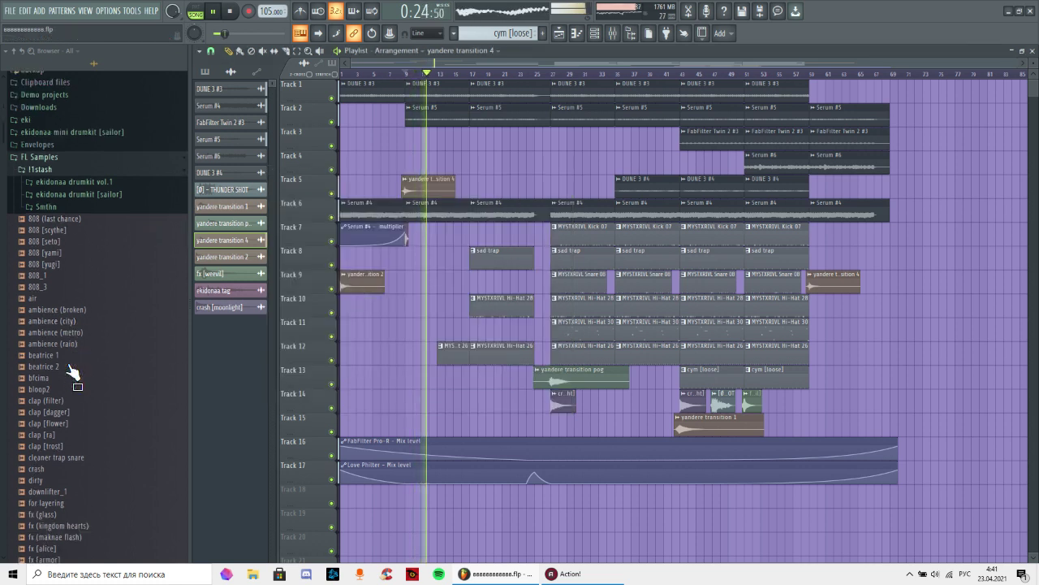
scroll(75, 349, "down", 1)
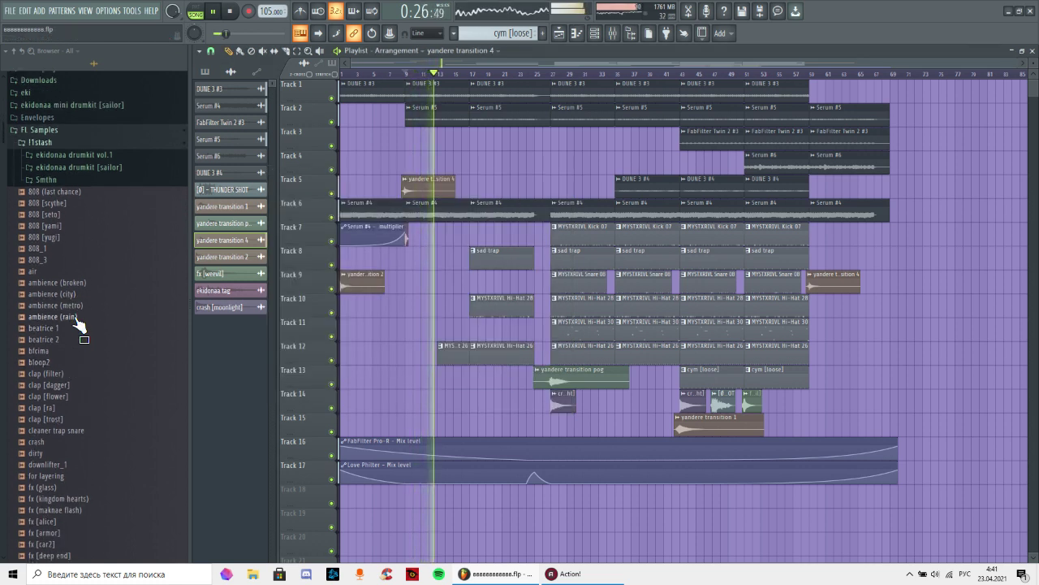
left_click_drag(366, 495, 357, 497)
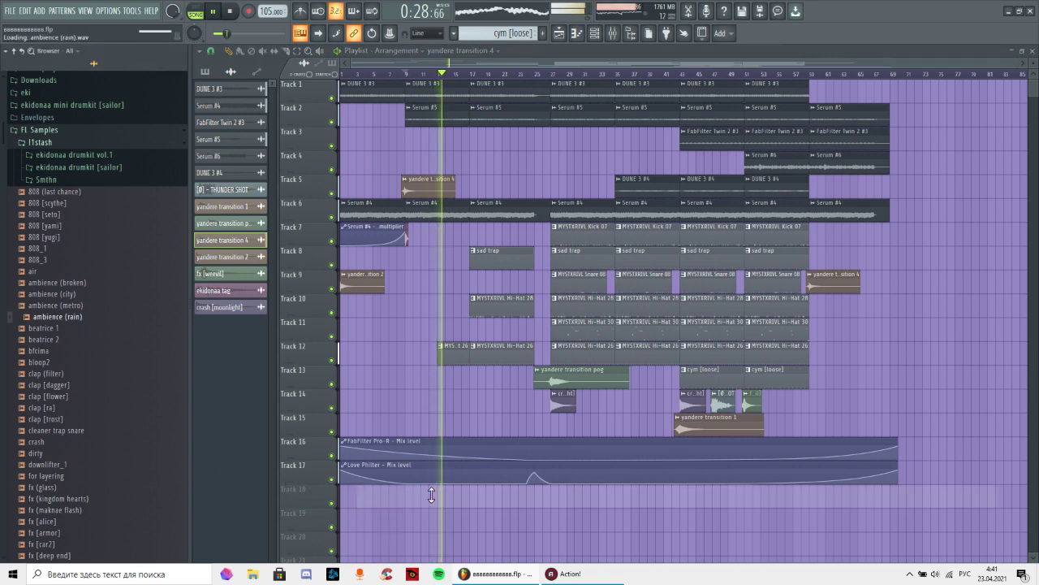
left_click_drag(441, 500, 378, 498)
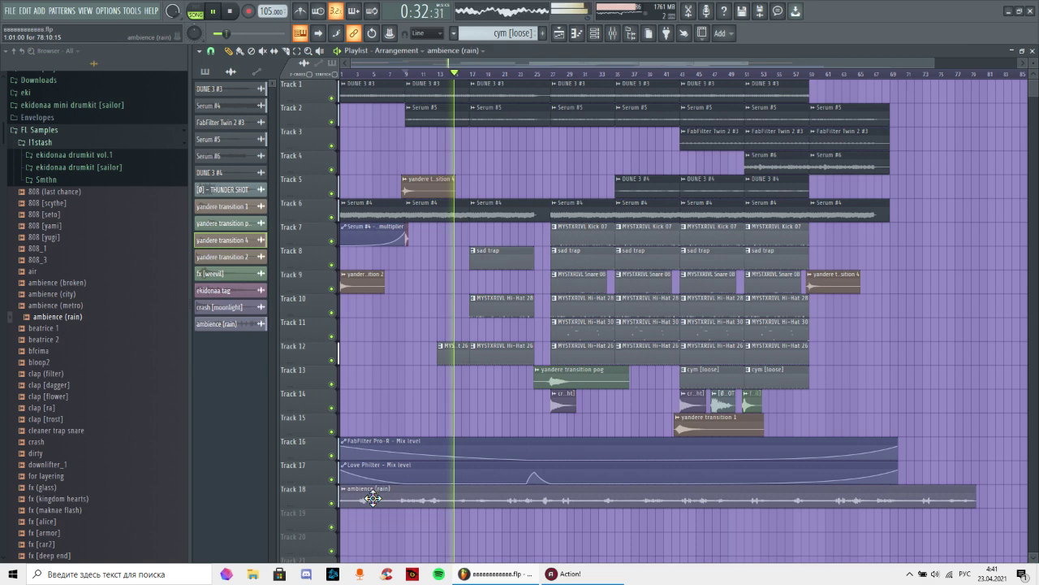
- Slice the ambience (rain) clip at bar 70, where the automation clips end, and delete the excess part
scroll(925, 80, "up", 3)
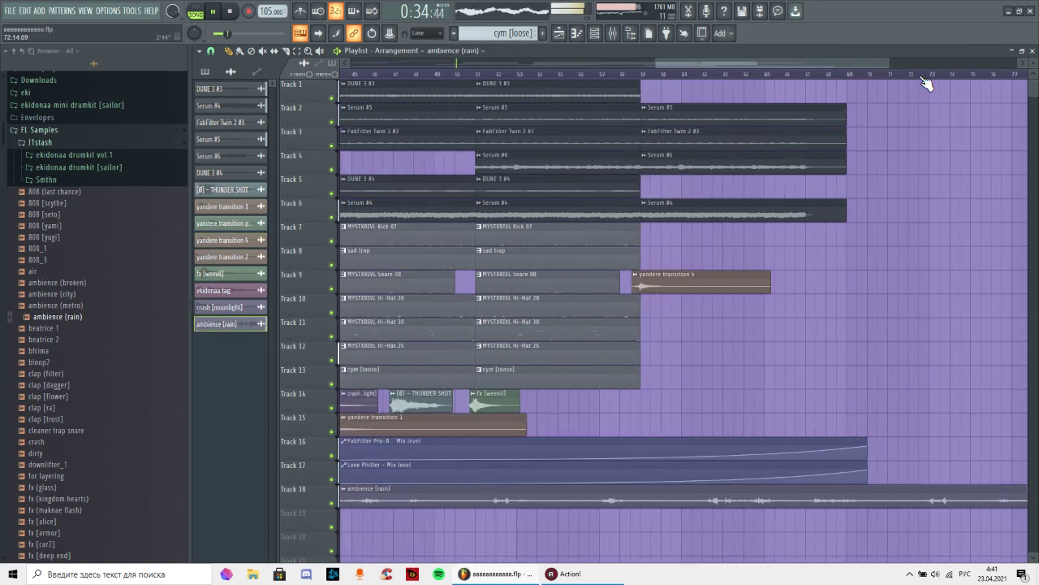
scroll(925, 80, "up", 3)
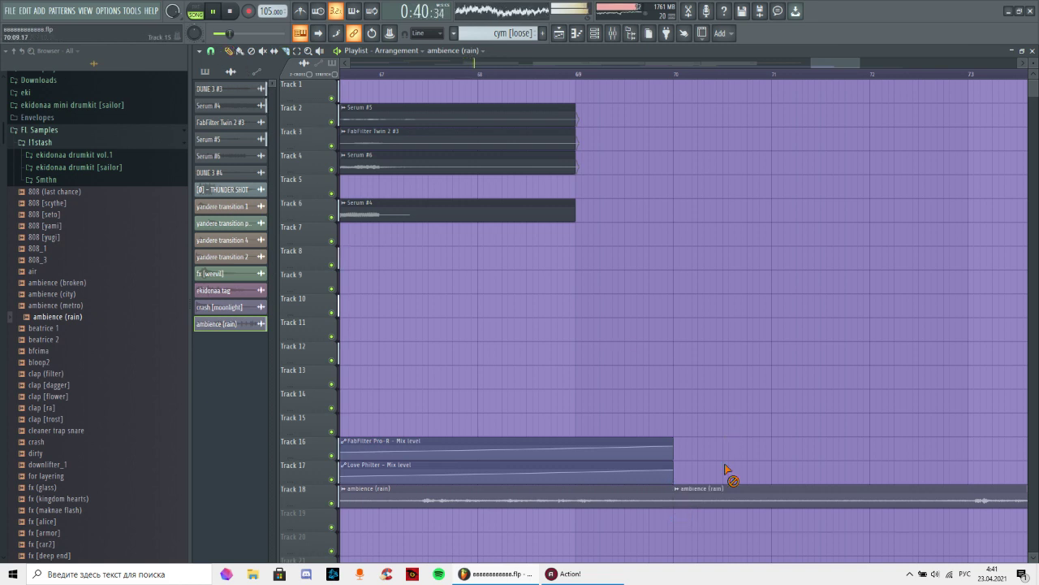
right_click(725, 491)
scroll(647, 79, "down", 6)
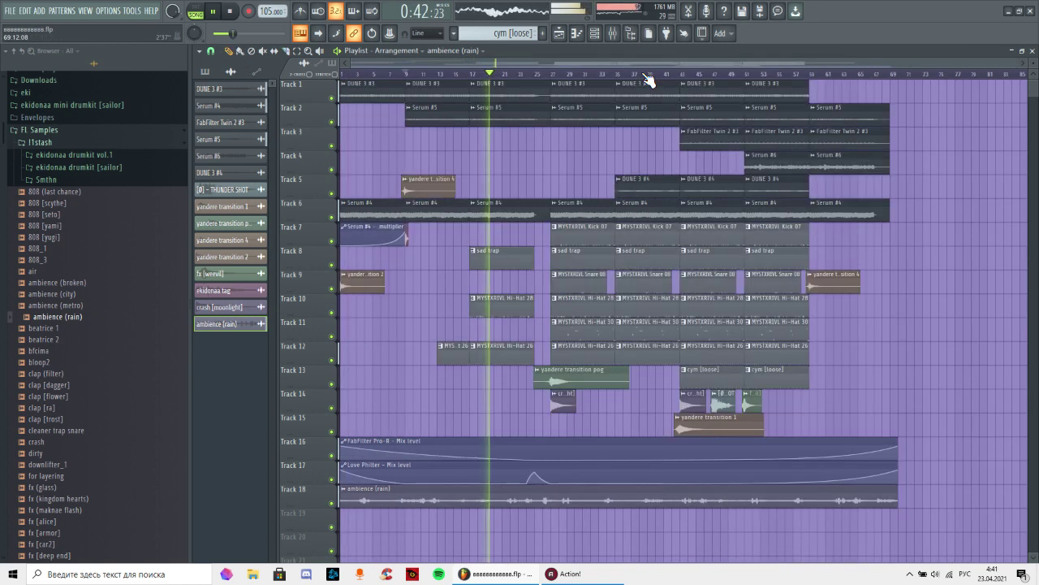
- Purge the unused audio clips from the project
left_click(132, 10)
mouse_move(158, 47)
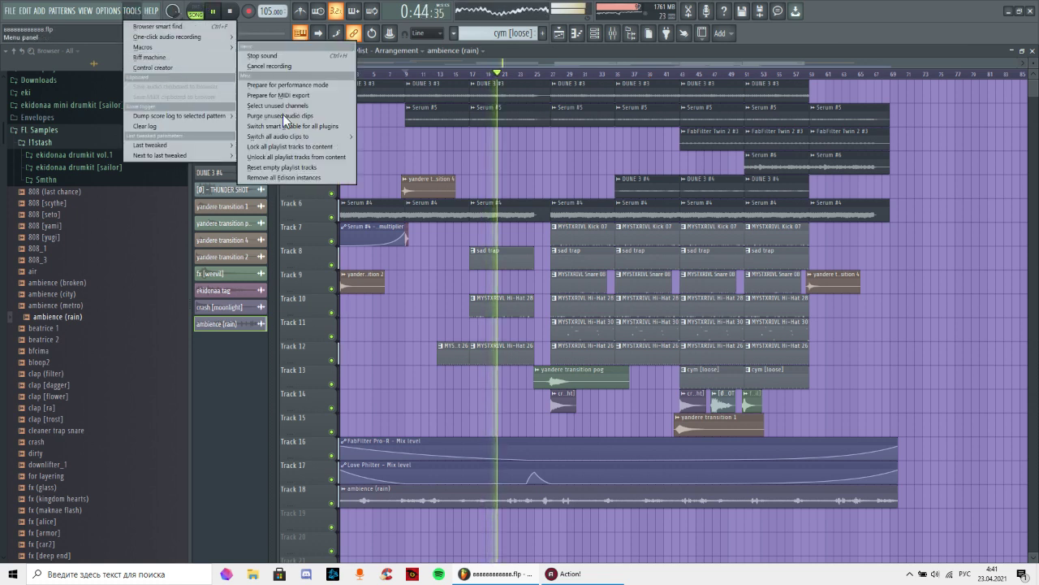
left_click(284, 115)
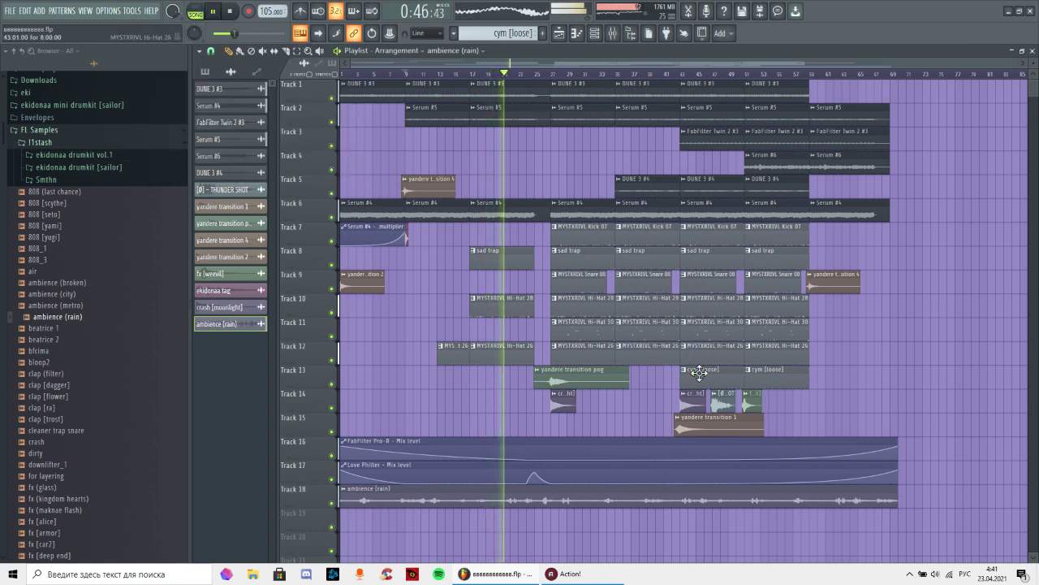
- Route the ambience (rain) channel to mixer track 28, lower that track's level to about 25% and play from the song's start
double_click(712, 501)
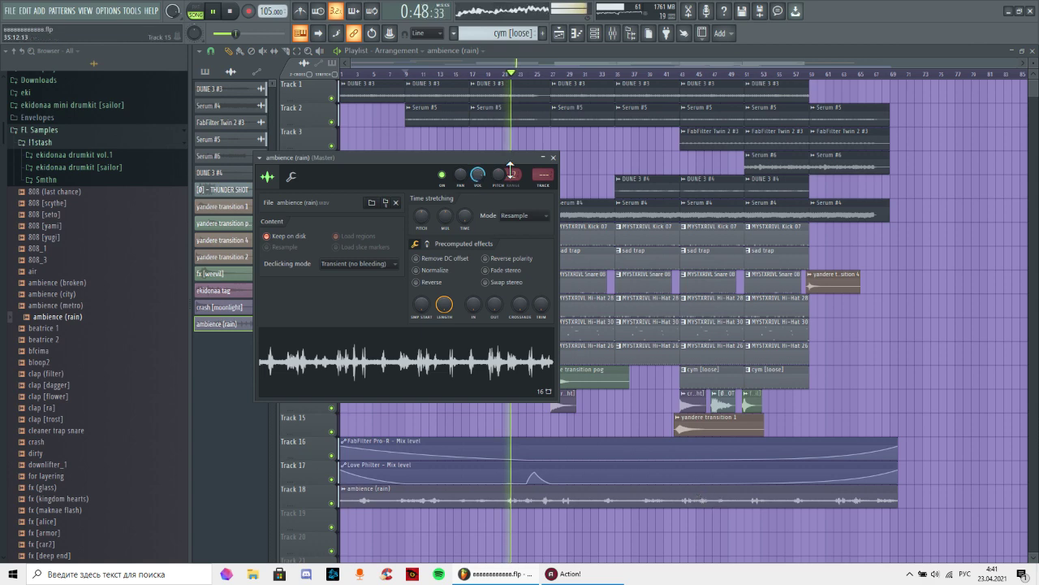
key("ctrl+l")
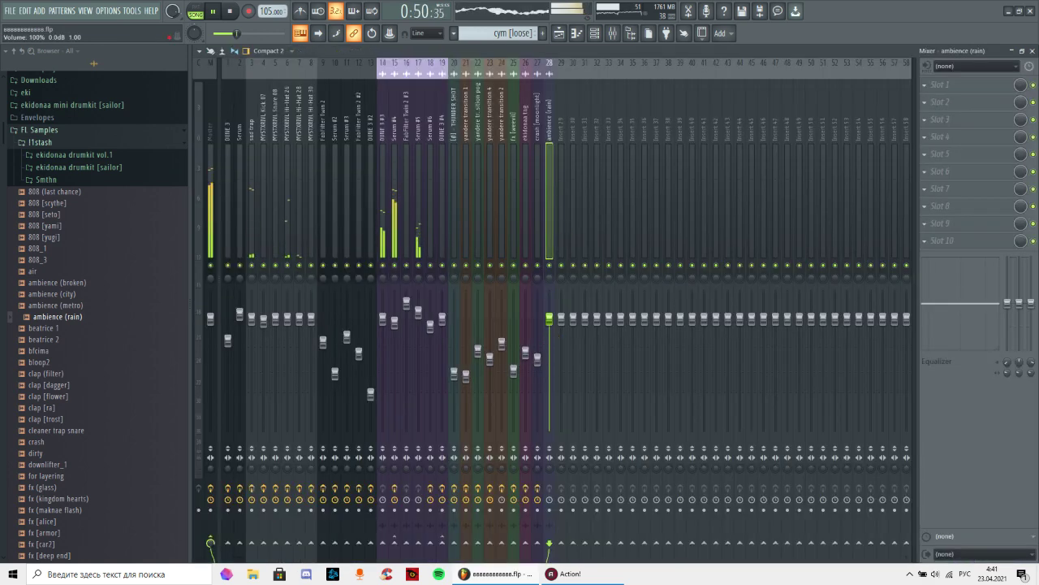
left_click_drag(549, 317, 549, 390)
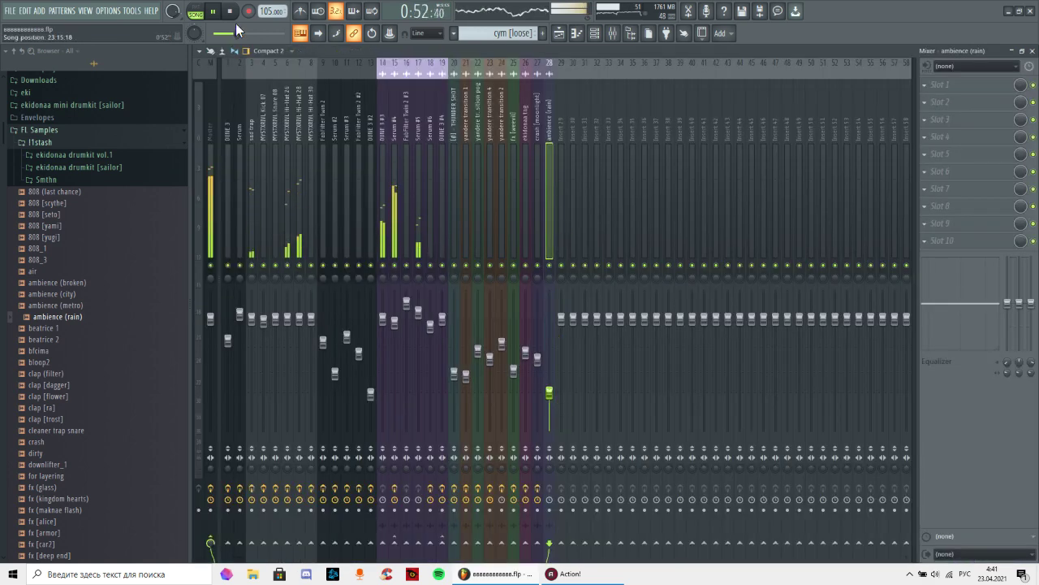
left_click_drag(236, 33, 213, 33)
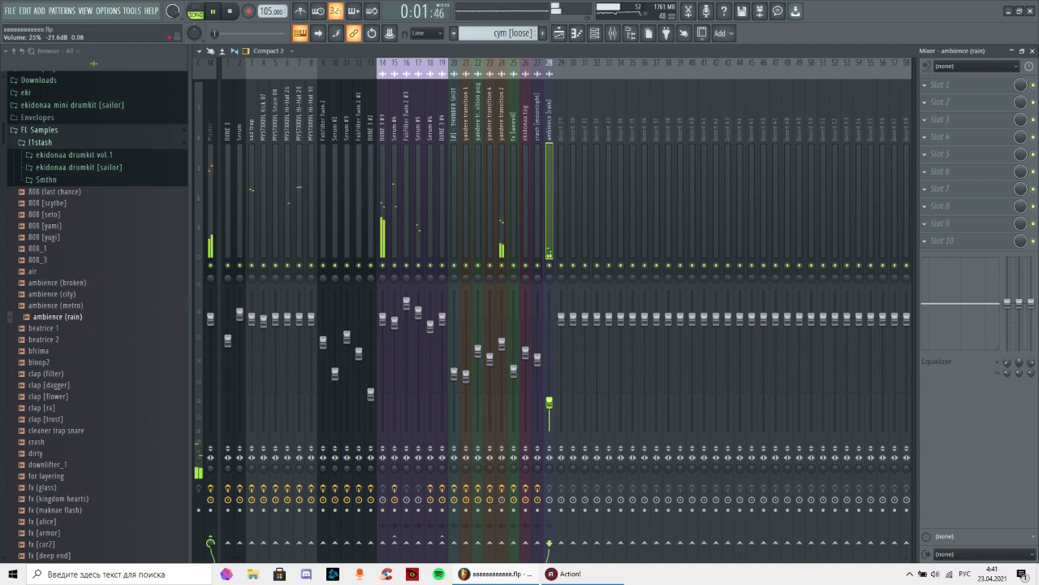
- Insert Fruity parametric EQ 2 in slot 3 of the ambience (rain) mixer track
left_click(963, 119)
left_click(691, 371)
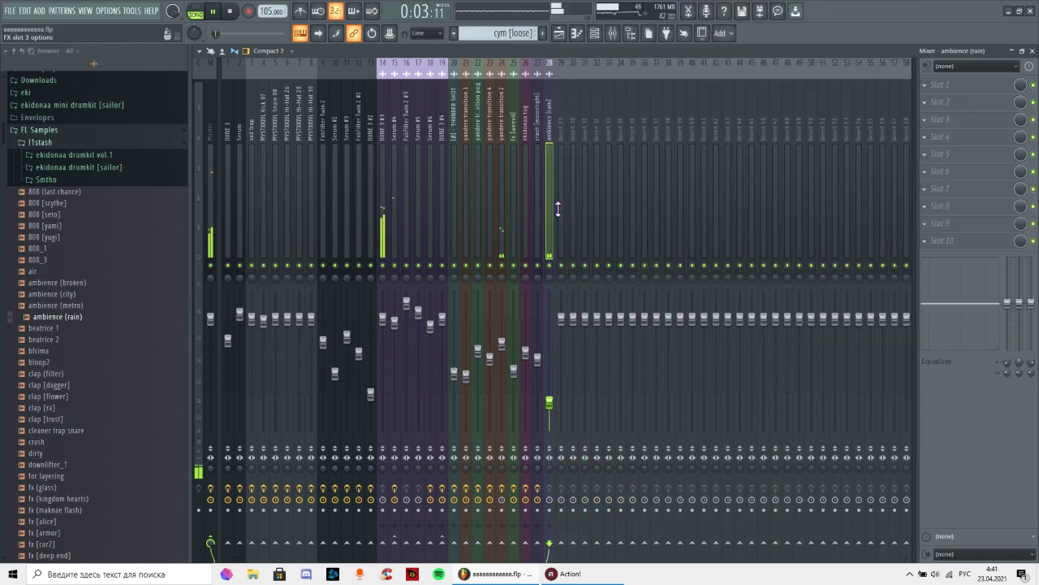
left_click(631, 157)
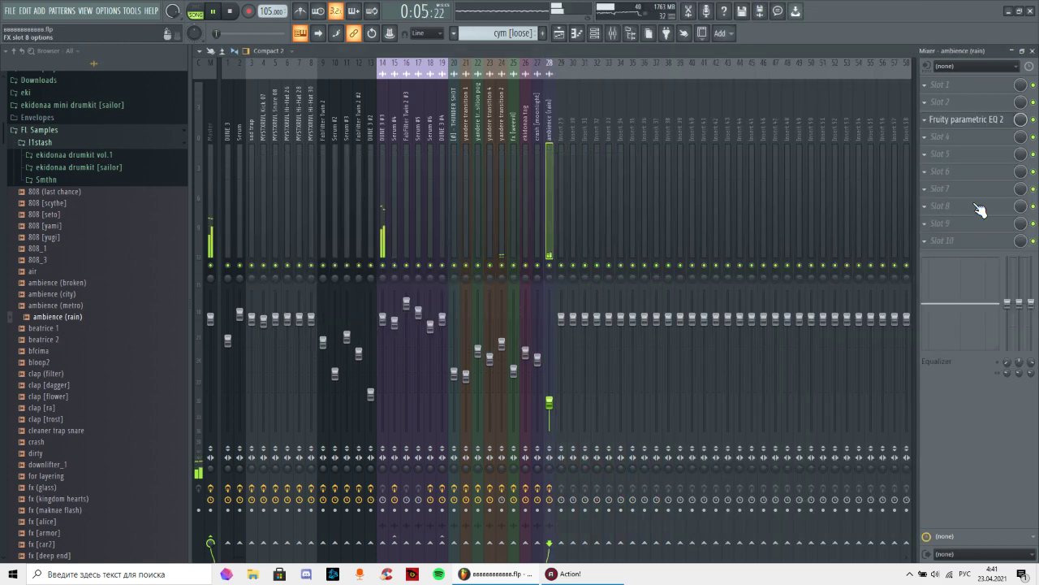
- Insert ValhallaVintageVerb in slot 5 of the ambience (rain) track with LowCut at 950 Hz and Mix at about 41%
left_click(958, 148)
left_click(626, 202)
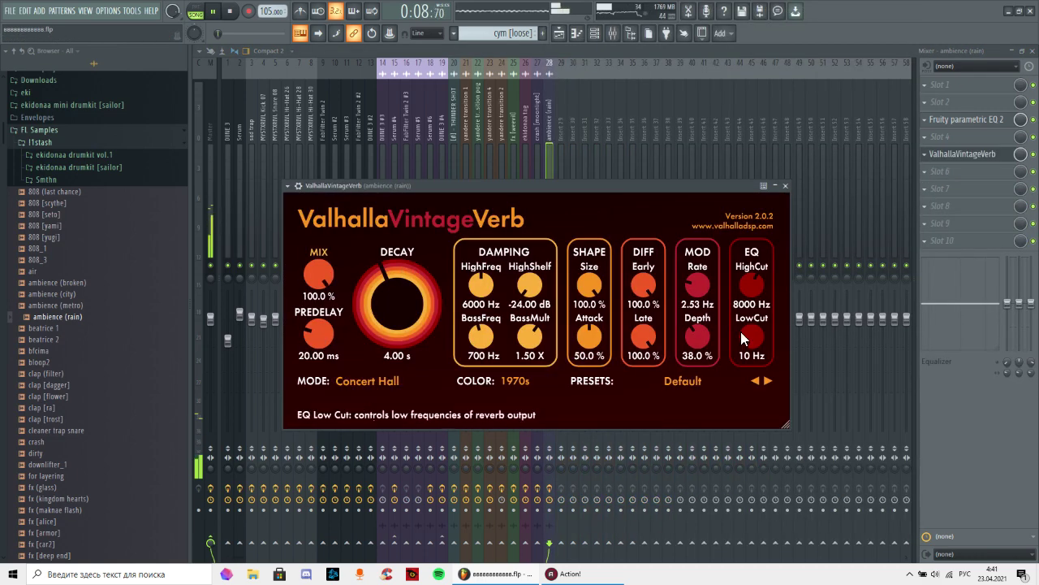
left_click_drag(742, 332, 747, 246)
left_click_drag(324, 294, 336, 353)
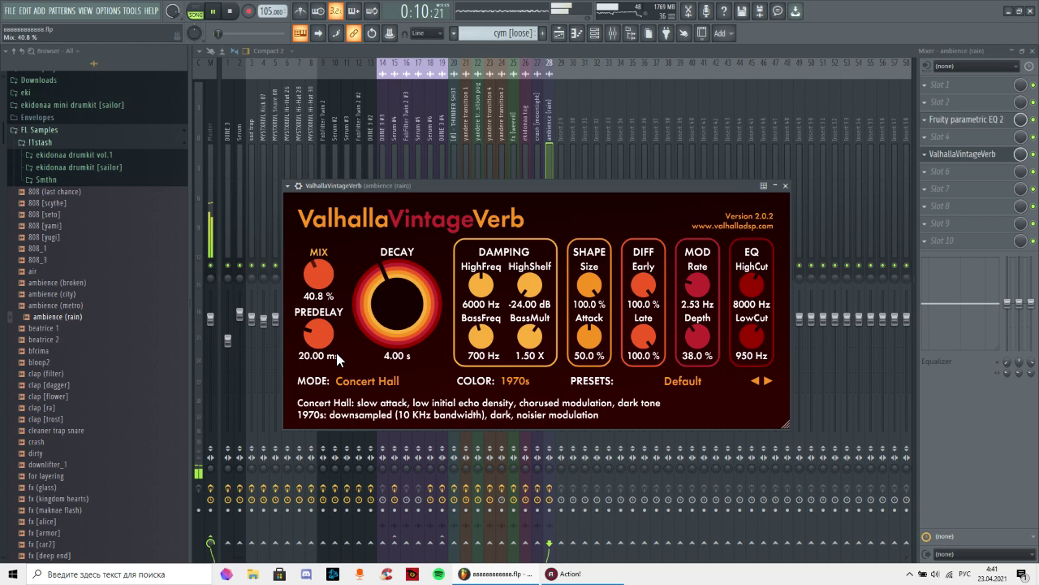
left_click(785, 186)
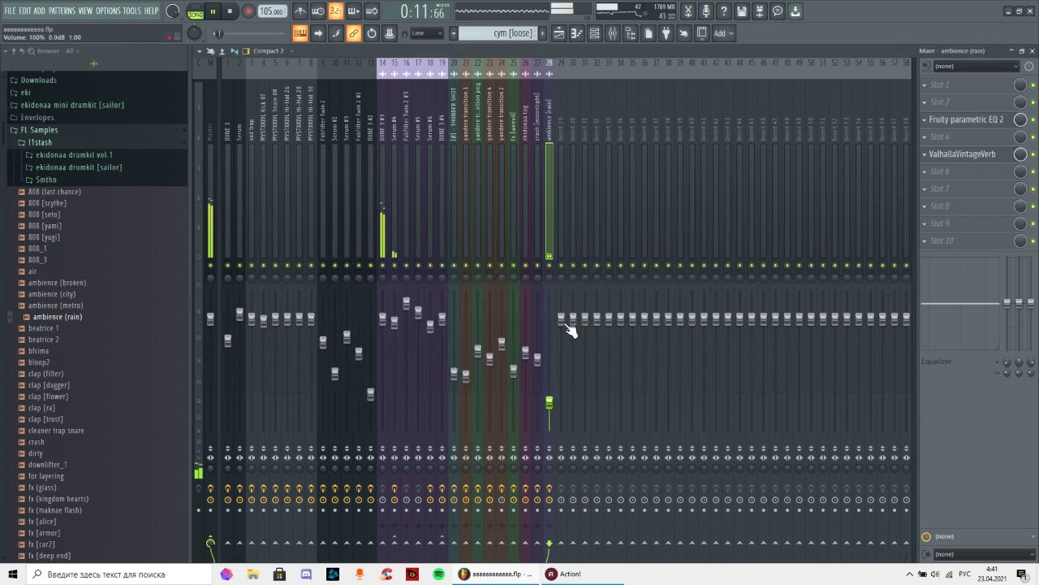
- Create an automation clip for the ambience (rain) channel's volume
left_click(1032, 51)
right_click(478, 175)
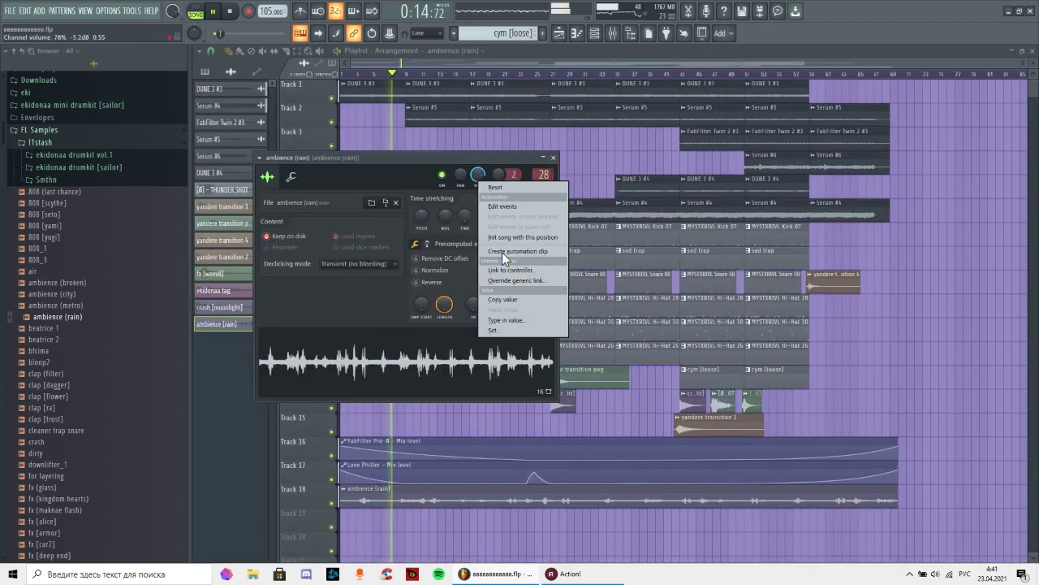
left_click(502, 253)
left_click(553, 158)
scroll(406, 390, "down", 4)
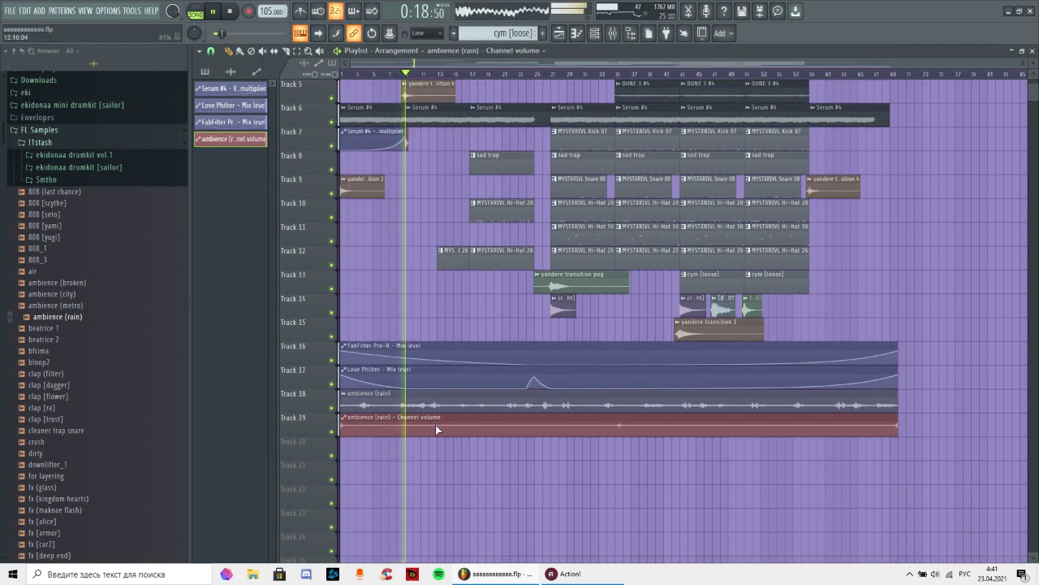
- Shape the rain volume automation to curve down between about bars 13 and 26, stay low, and rise again from about bar 58
right_click(437, 425)
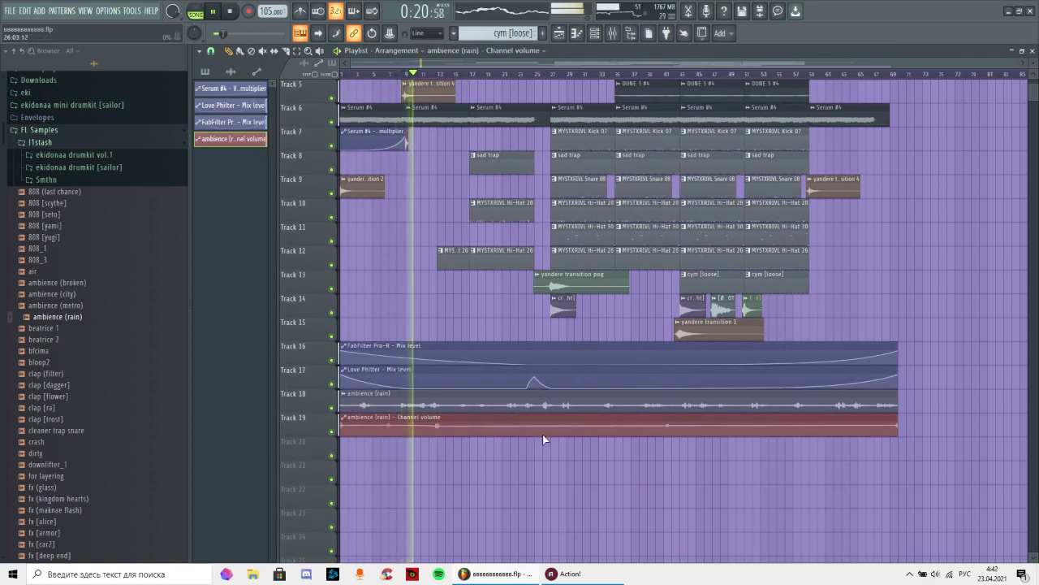
right_click(543, 435)
left_click_drag(488, 428, 489, 433)
left_click_drag(721, 430, 720, 431)
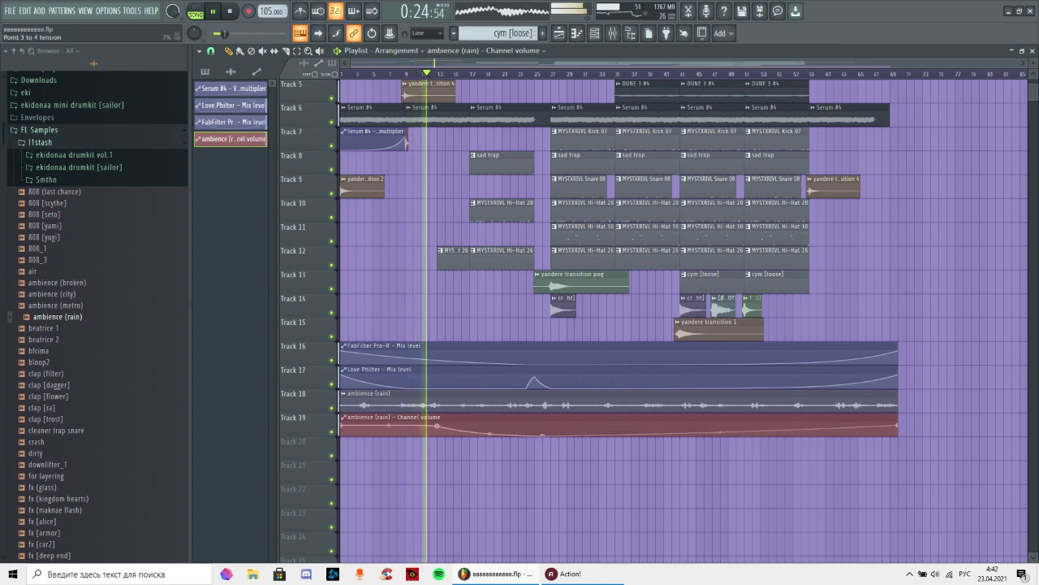
right_click(804, 435)
mouse_move(849, 433)
left_mouse_down()
mouse_move(793, 440)
mouse_move(845, 426)
left_mouse_up()
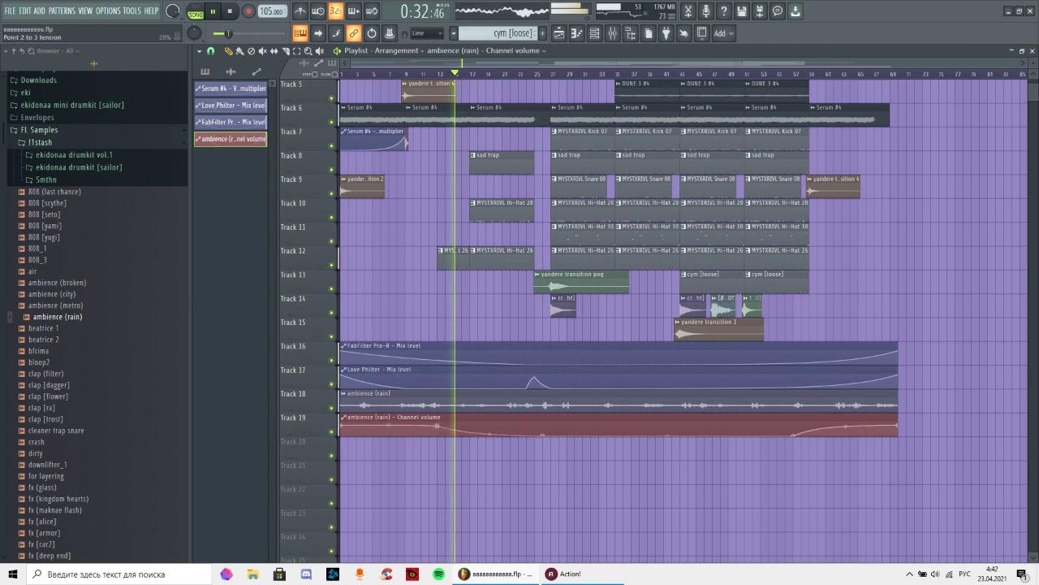
- Insert FabFilter Pro-Q 3 in slot 5 of the MYSTXRIVL Hi-Hat 26 mixer track
left_click(612, 33)
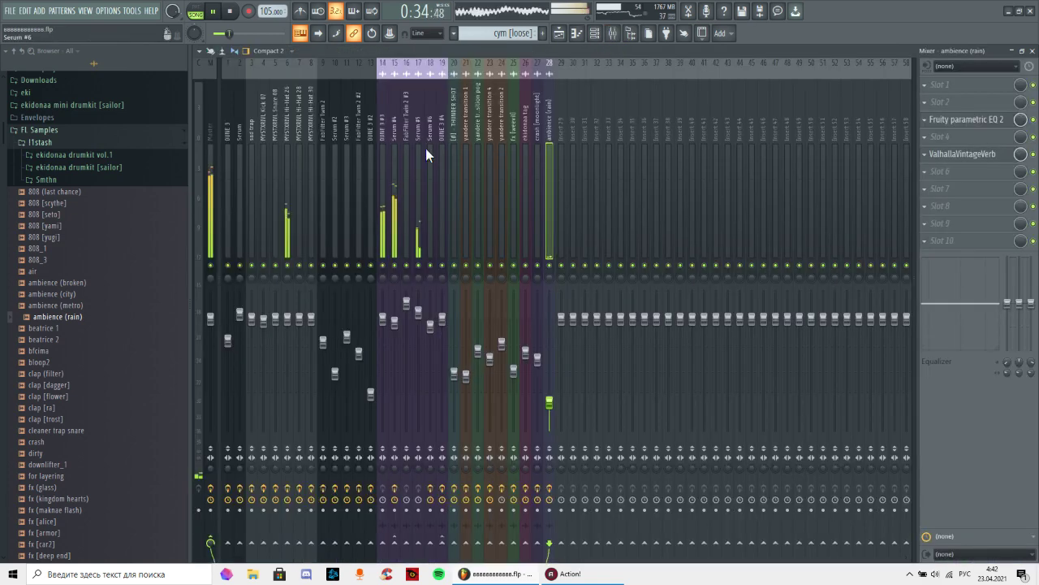
left_click(286, 163)
left_click(946, 154)
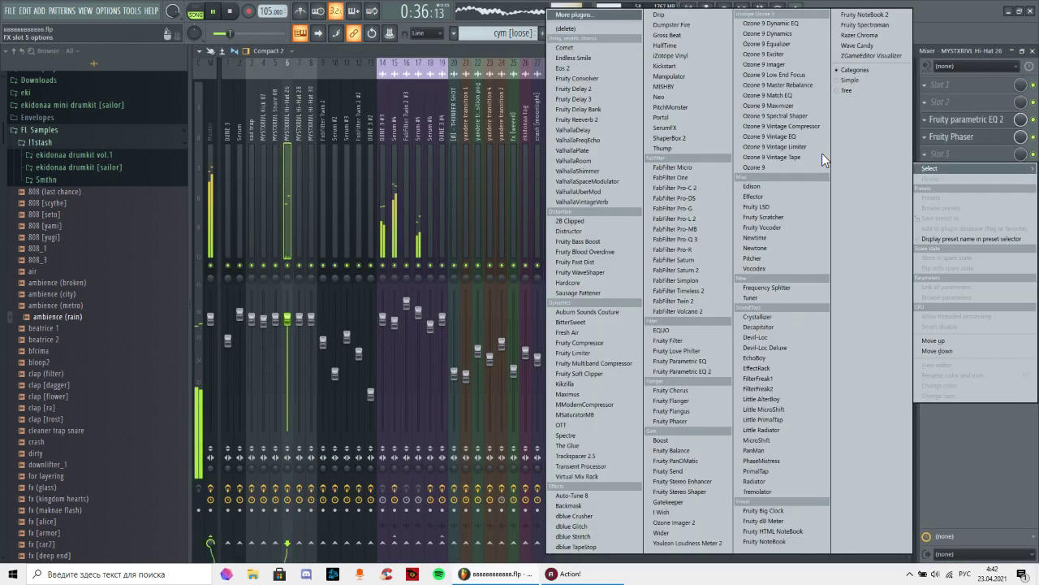
left_click(703, 241)
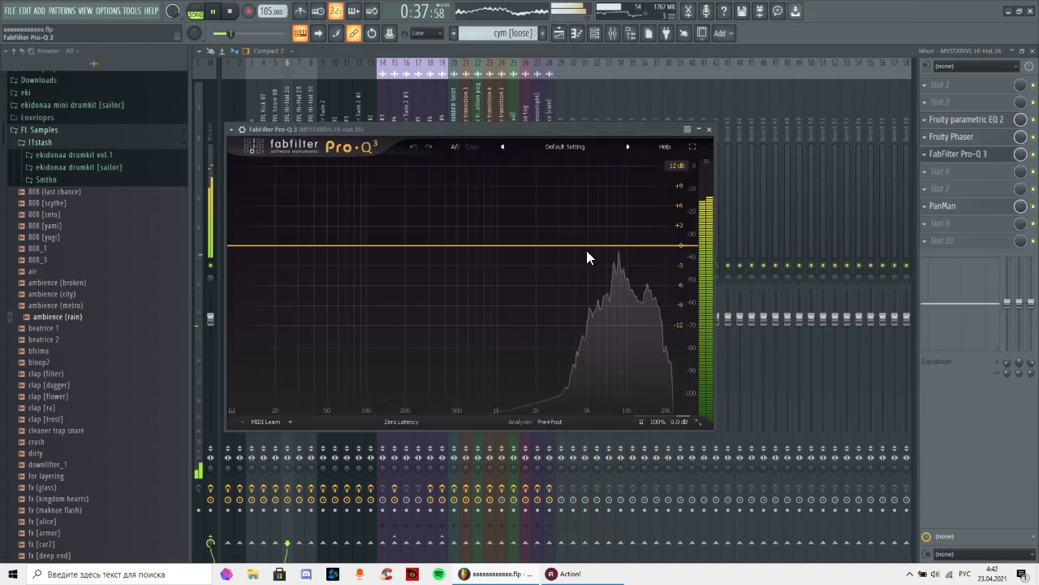
- Add a dynamic bell band to the hi-hat's Pro-Q 3 at about 9.5 kHz with about -0.9 dB gain
double_click(628, 253)
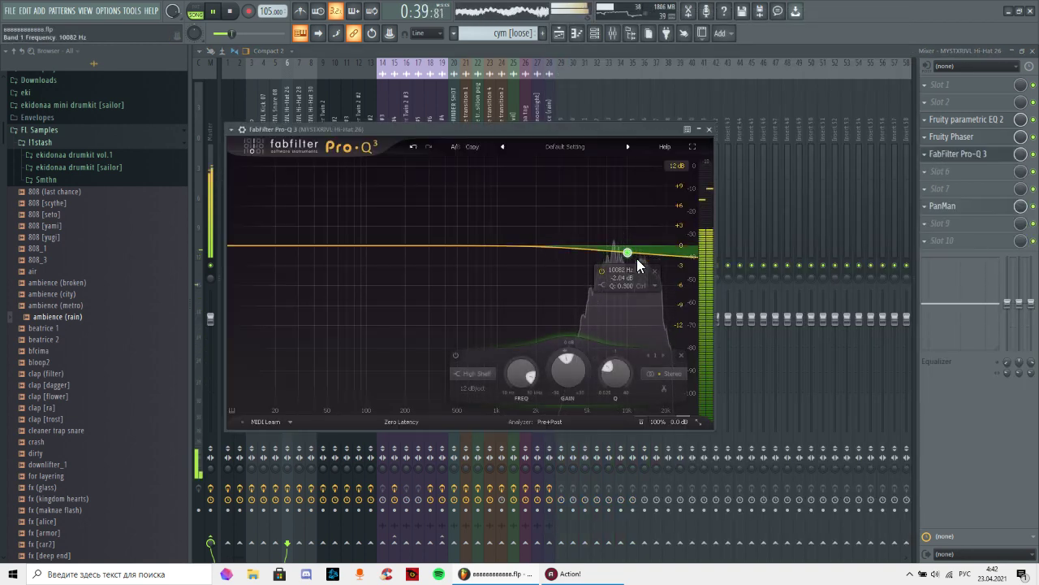
left_click(654, 270)
double_click(572, 261)
right_click(571, 261)
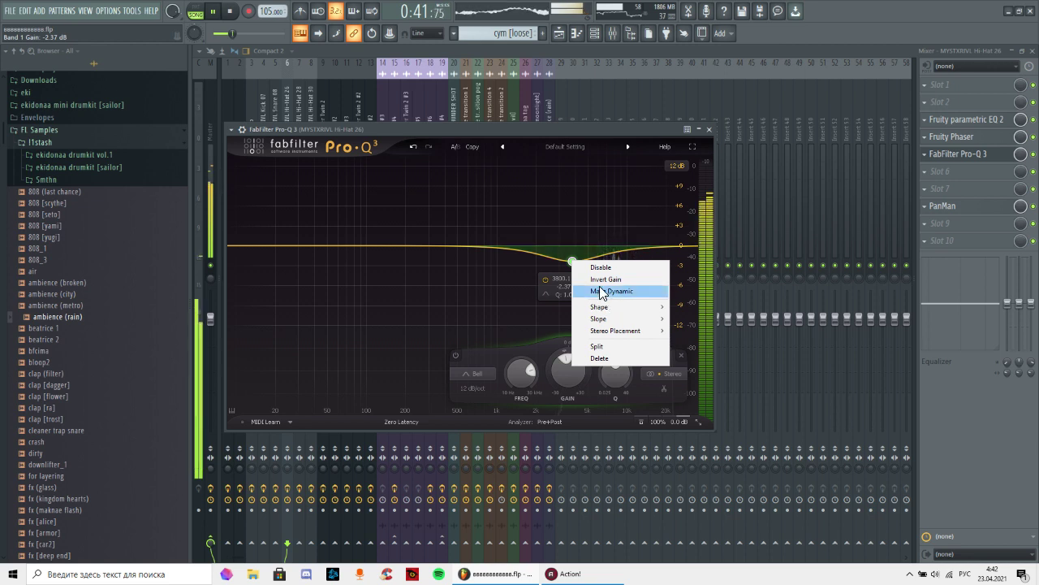
left_click(601, 290)
left_click_drag(572, 260, 624, 252)
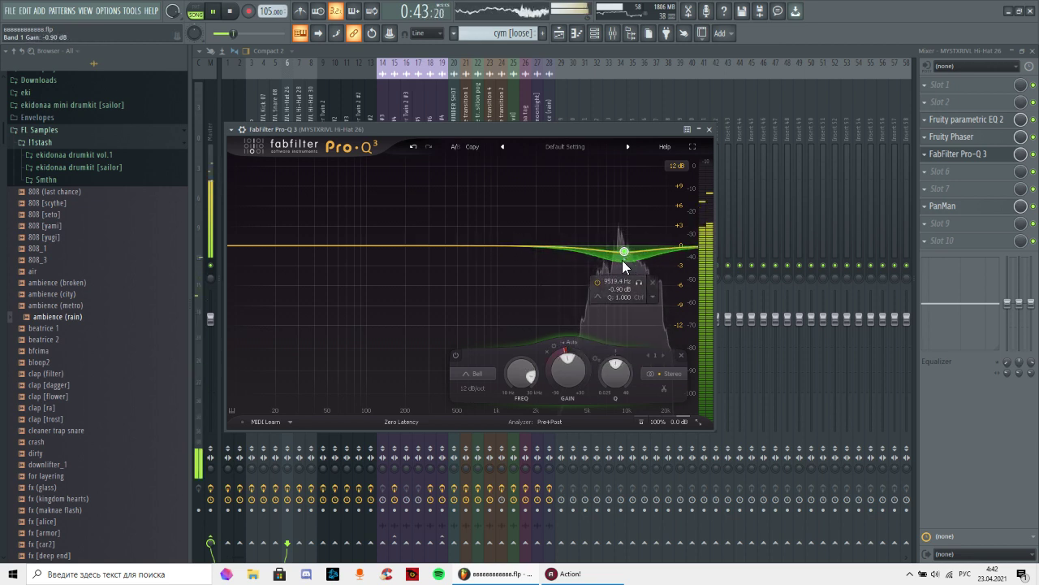
- Add 36 dB/oct cuts to the hi-hat's Pro-Q 3: a low cut at about 5466 Hz and a high cut at about 24.8 kHz
double_click(236, 247)
left_click_drag(237, 247, 591, 263)
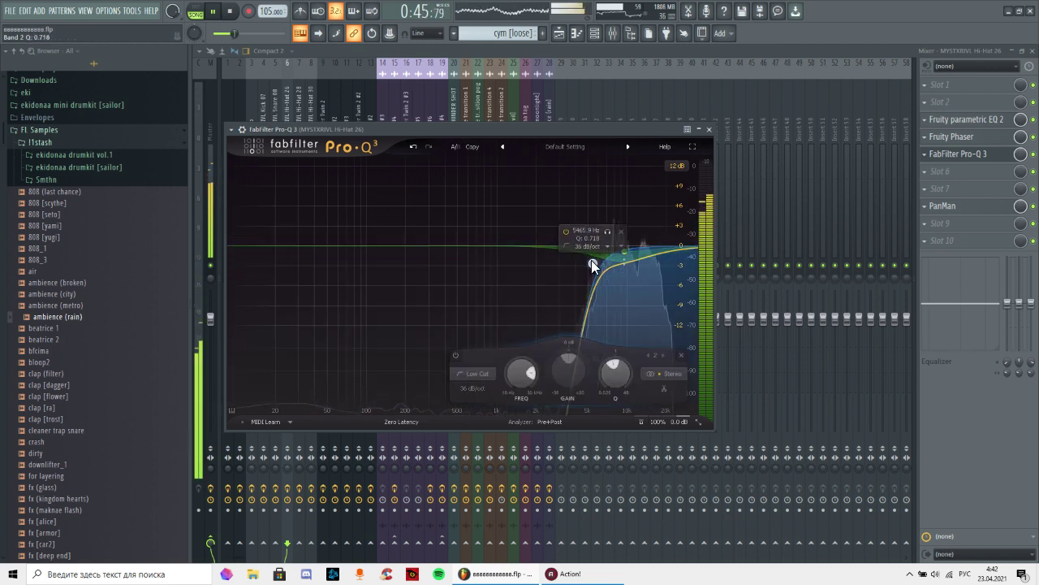
double_click(690, 245)
left_click_drag(692, 247, 671, 251)
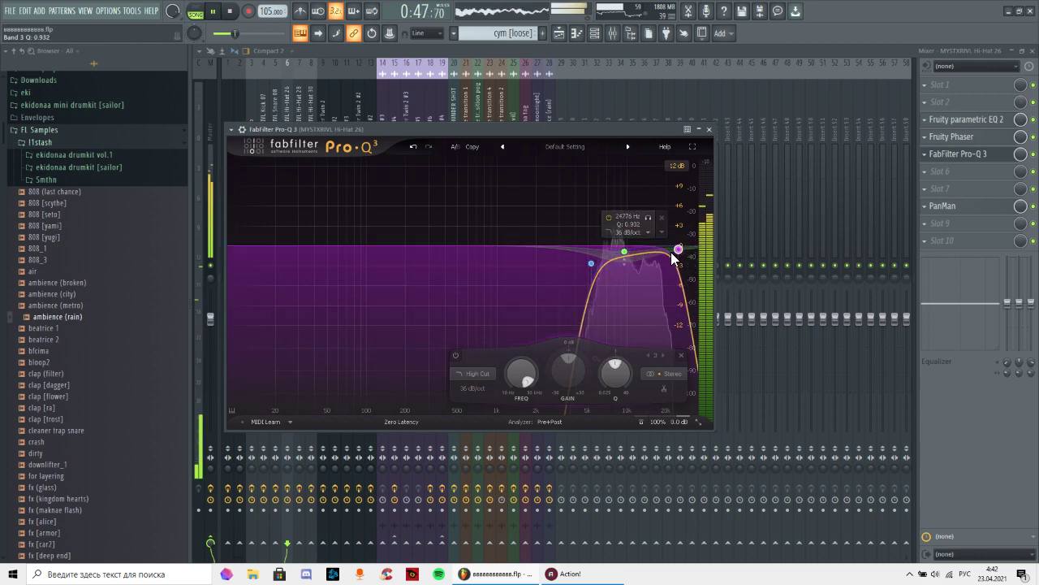
left_click(709, 129)
- Insert FabFilter Pro-MB in slot 5 of the MYSTXRIVL Hi-Hat 28 mixer track with a band at about 7.8 kHz and -3.1 dB
left_click(300, 233)
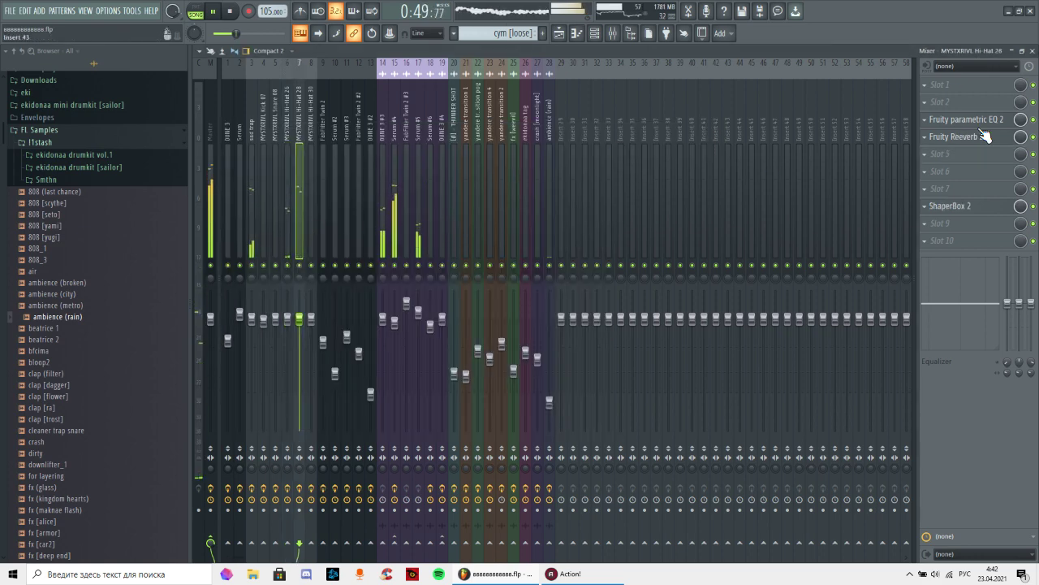
left_click(928, 156)
left_click(710, 231)
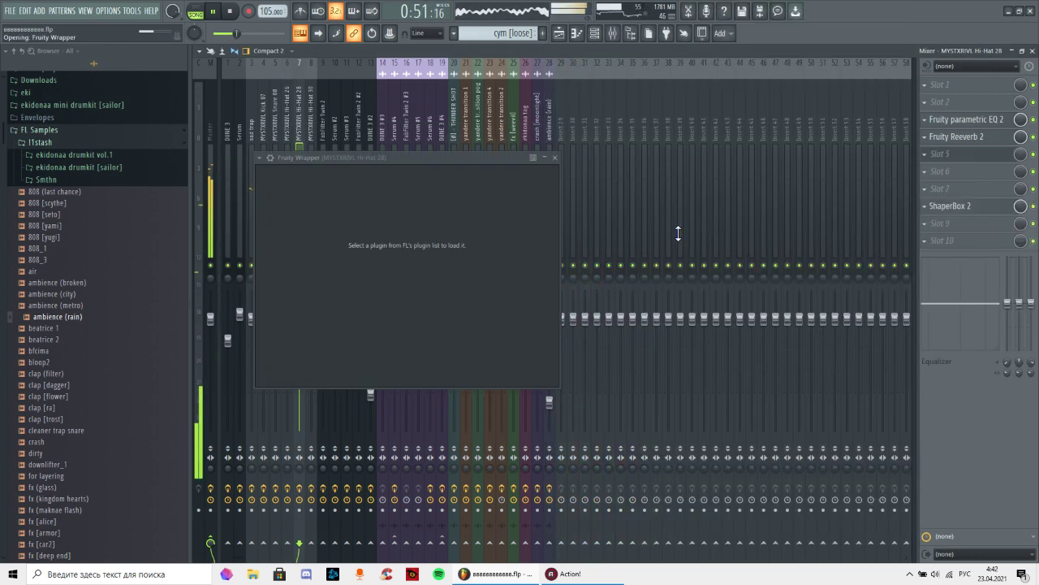
left_click_drag(627, 278, 630, 290)
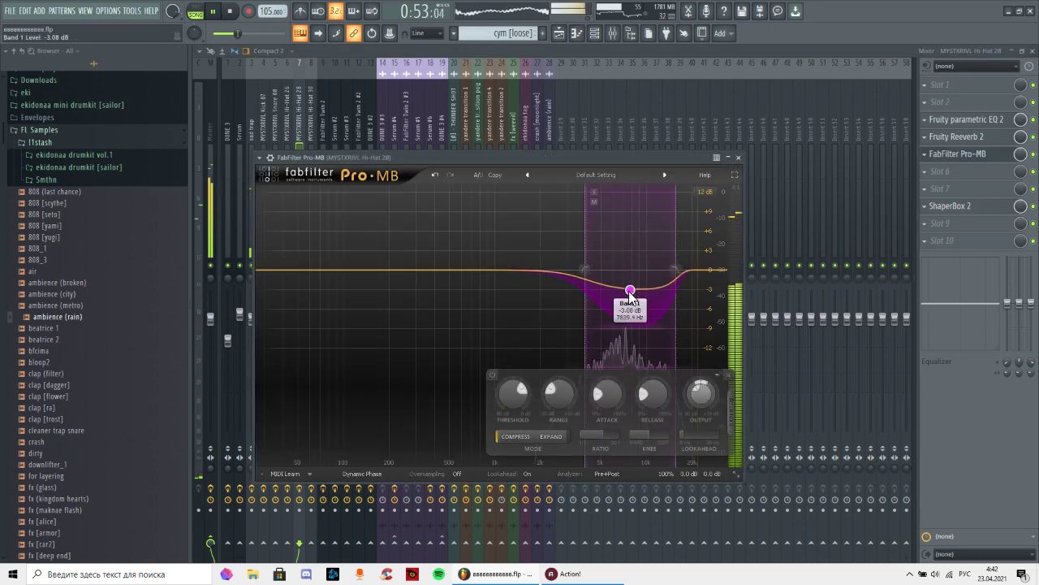
left_click(738, 157)
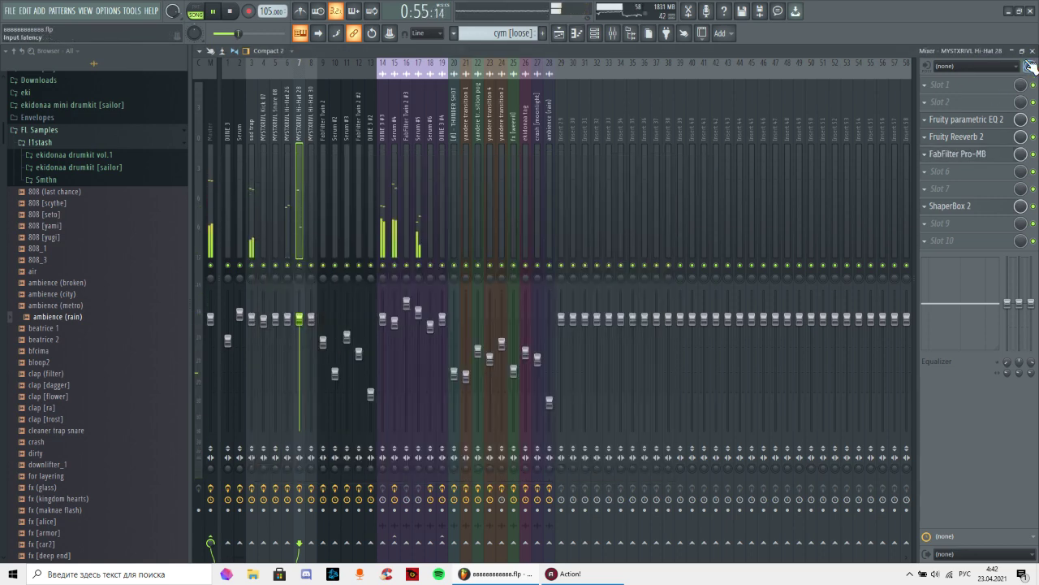
left_click(1033, 50)
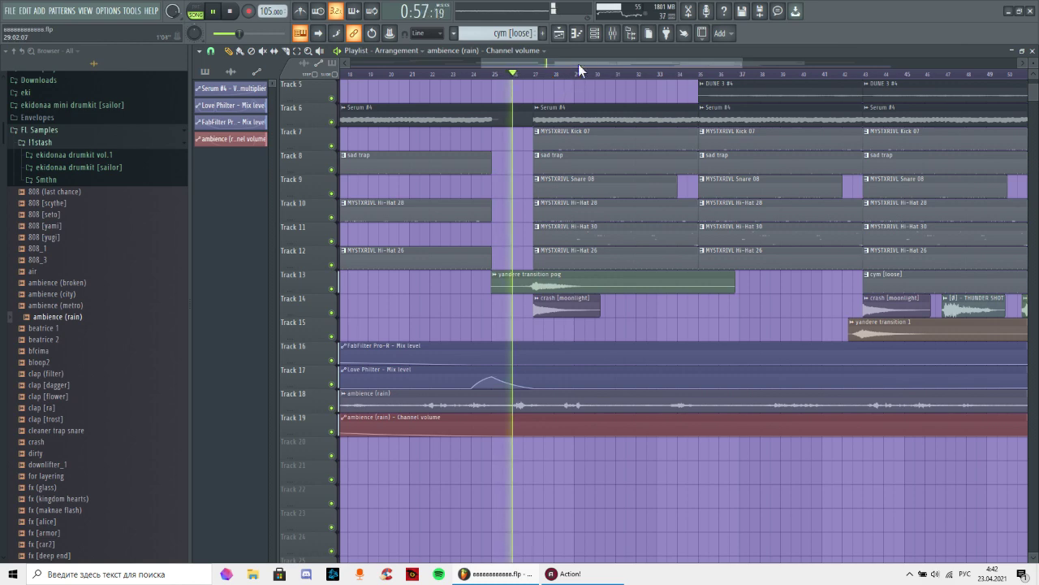
- Shorten the MYSTXRIVL Hi-Hat 30 clip on Track 11 to end about half a bar before bar 43
scroll(521, 78, "up", 1)
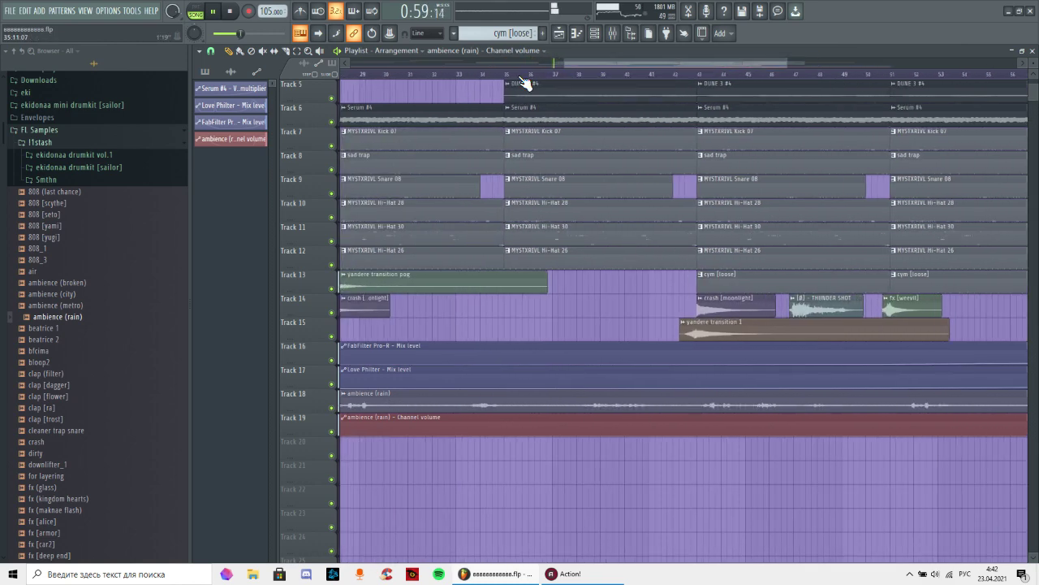
scroll(522, 78, "down", 5)
scroll(592, 65, "down", 1)
scroll(593, 75, "up", 4)
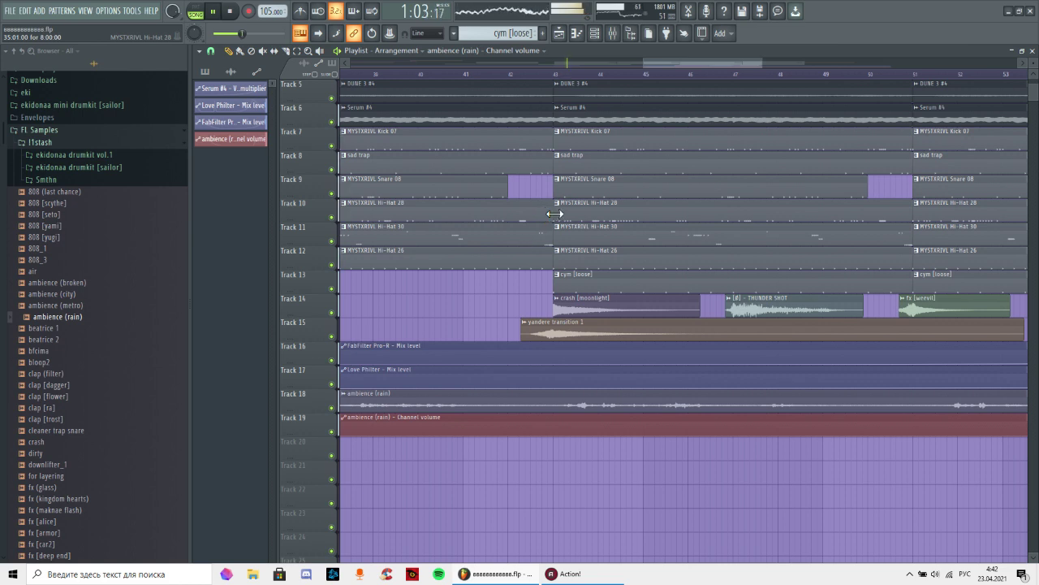
left_click_drag(552, 233, 532, 233)
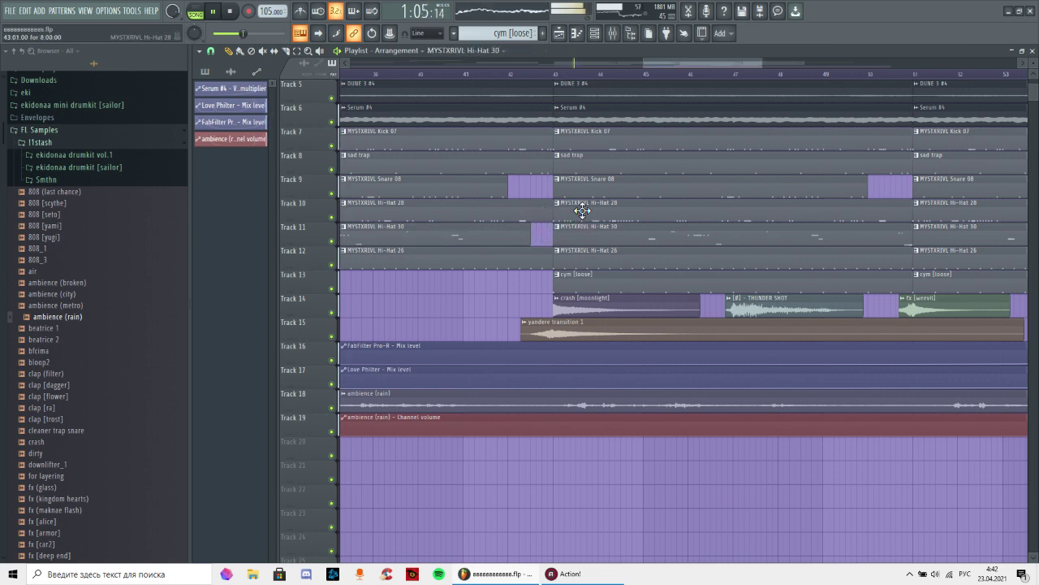
- Make the MYSTXRIVL Hi-Hat 28 clip at bar 43 on Track 10 unique and open its notes in the piano roll
scroll(867, 76, "down", 4)
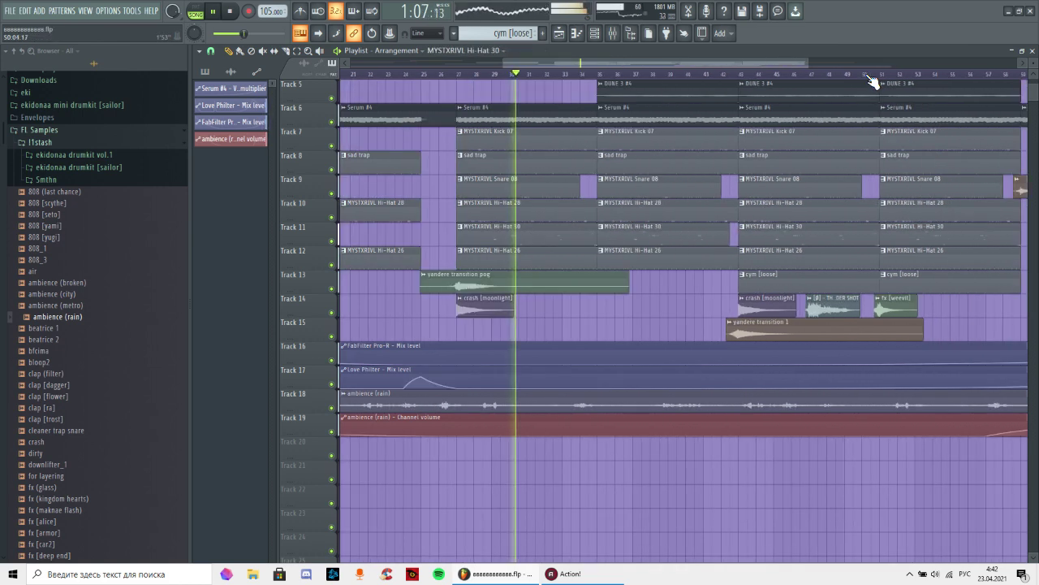
scroll(868, 76, "up", 4)
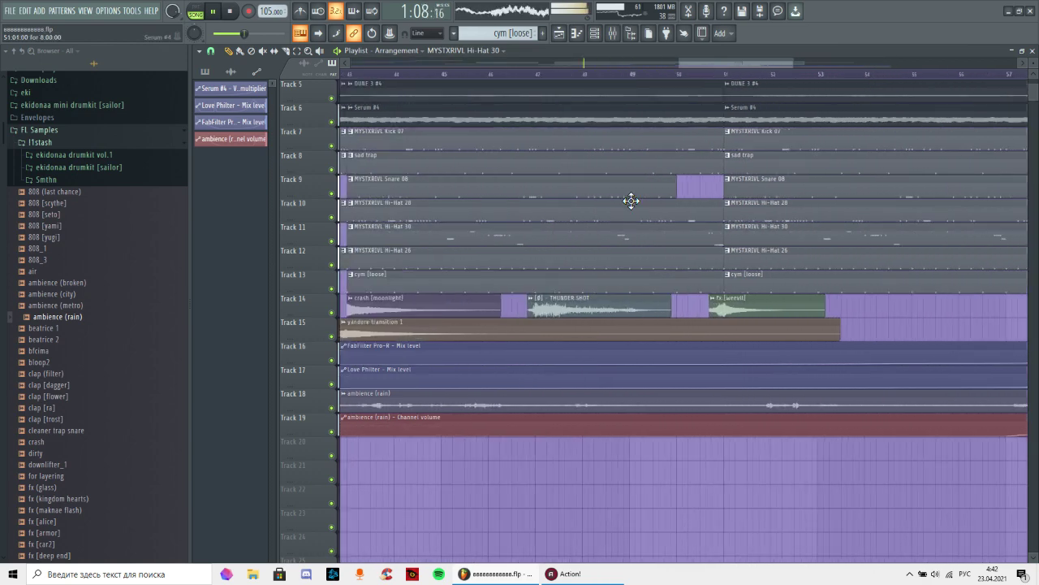
right_click(358, 205)
key("ctrl+z")
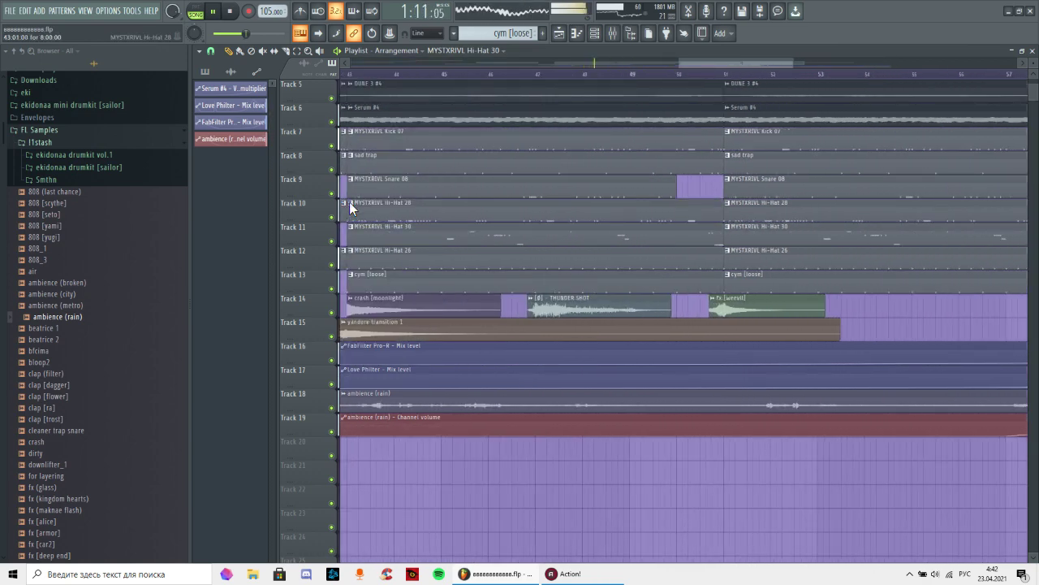
left_click(344, 203)
left_click(379, 271)
double_click(717, 220)
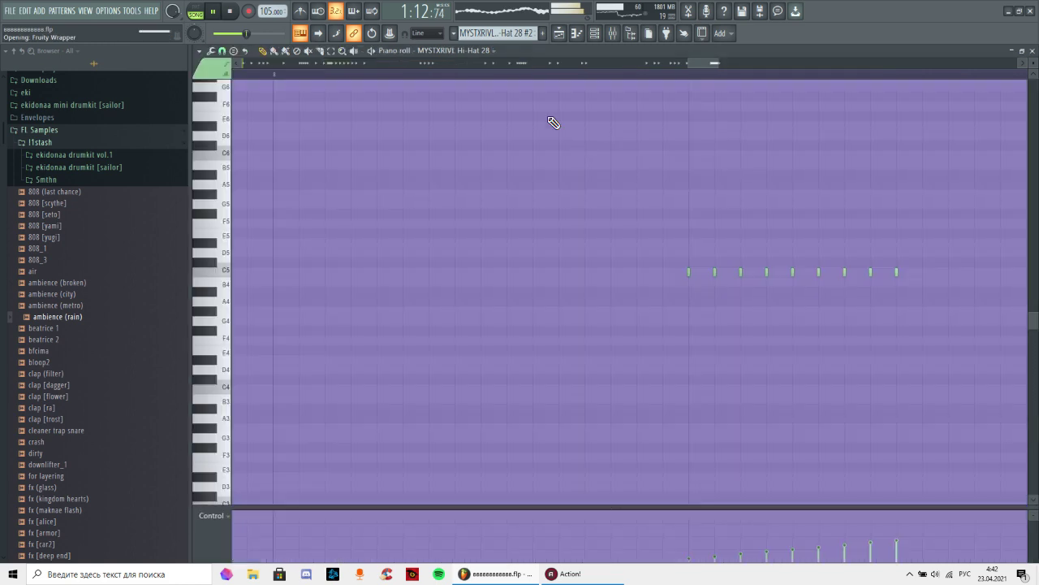
- Copy the closing C5 hi-hat roll to C6 and G#5 in bar 8, extending both copies with additional rising-velocity notes
left_click(275, 77)
left_click_drag(274, 262, 360, 190)
key("ctrl+b")
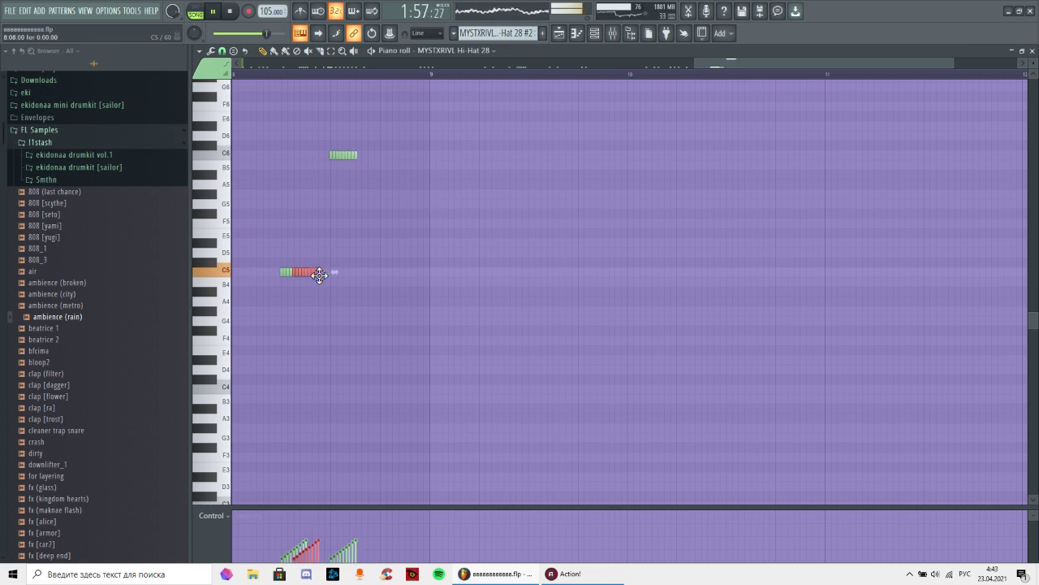
left_click(391, 175)
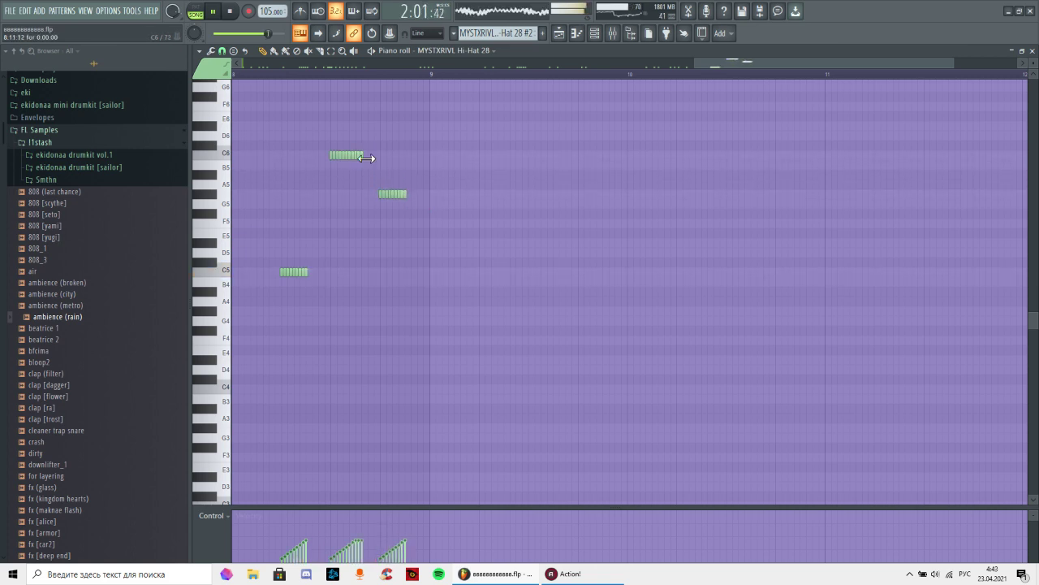
left_click_drag(357, 159, 380, 165)
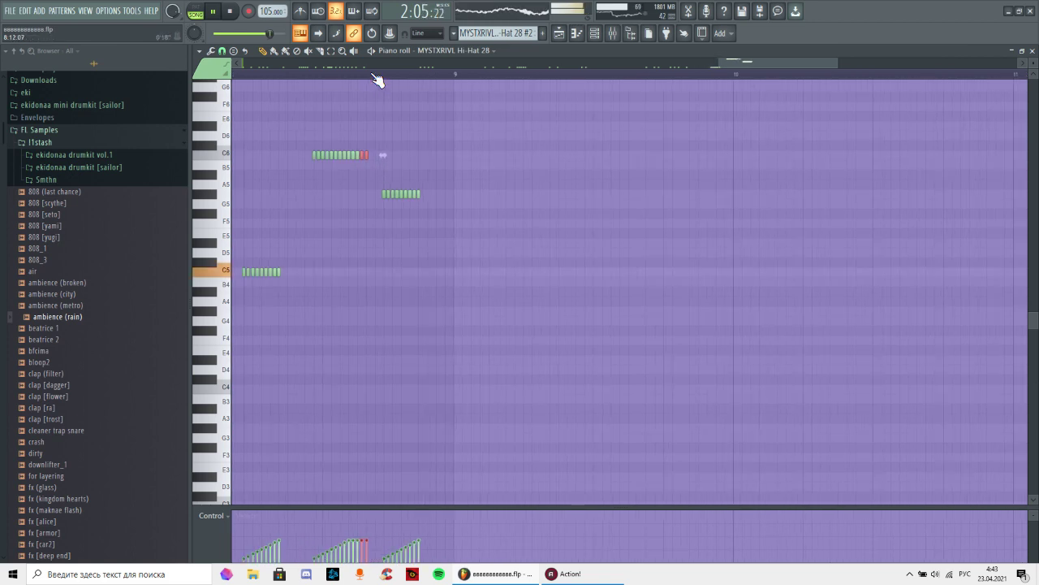
scroll(378, 78, "up", 3)
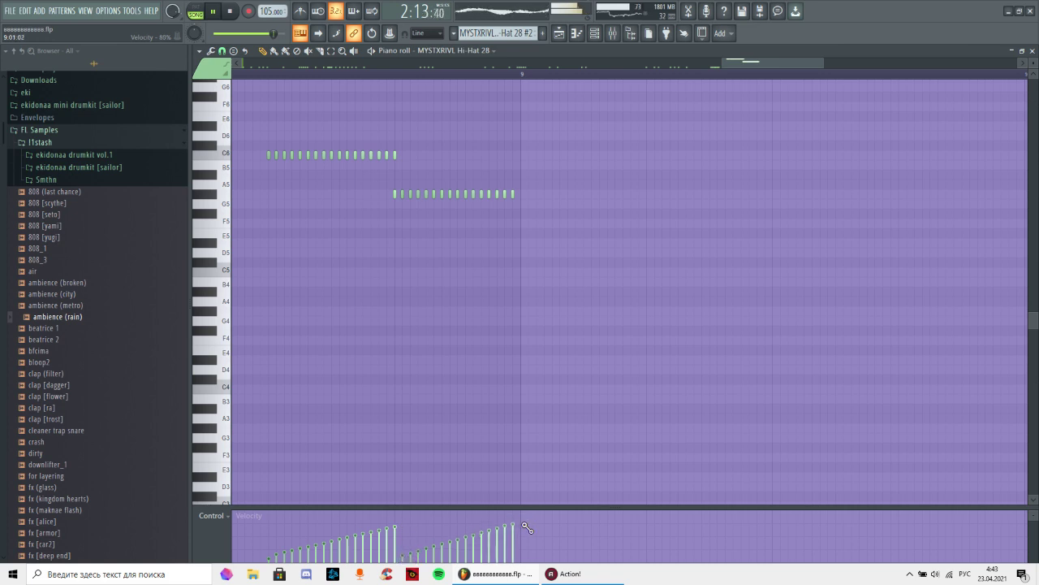
- Remove the last notes of the C6 and G#5 rolls in bar 8, leaving 12 and 10 notes
left_click(250, 74)
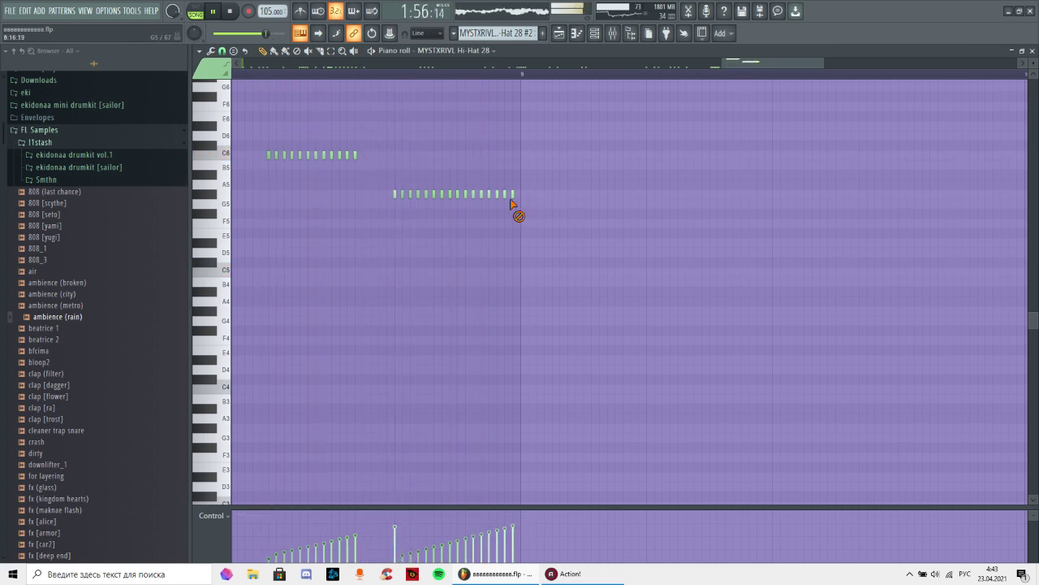
left_click(245, 74)
left_click(215, 68)
left_click(227, 73)
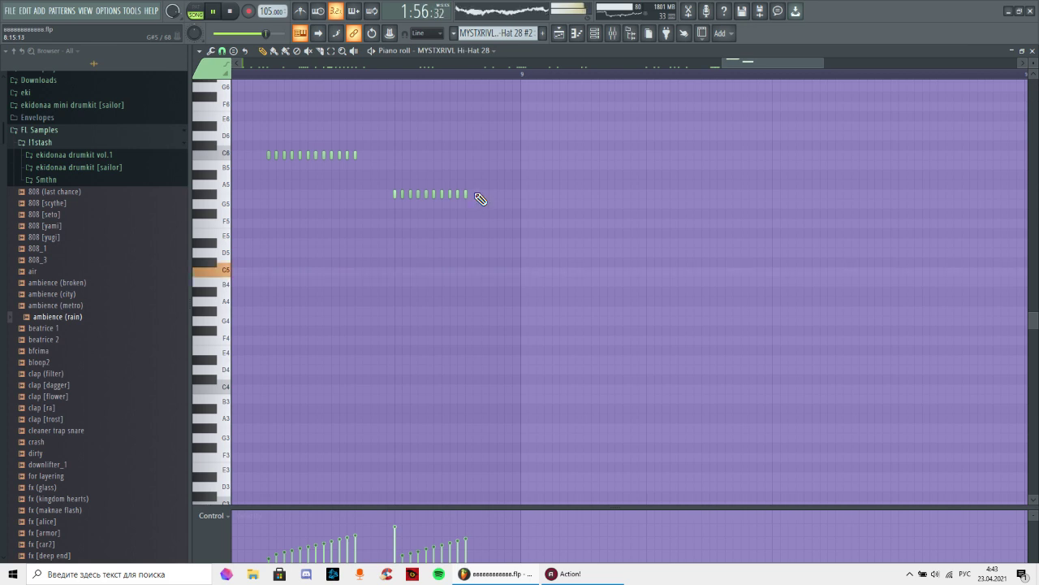
scroll(360, 76, "down", 5)
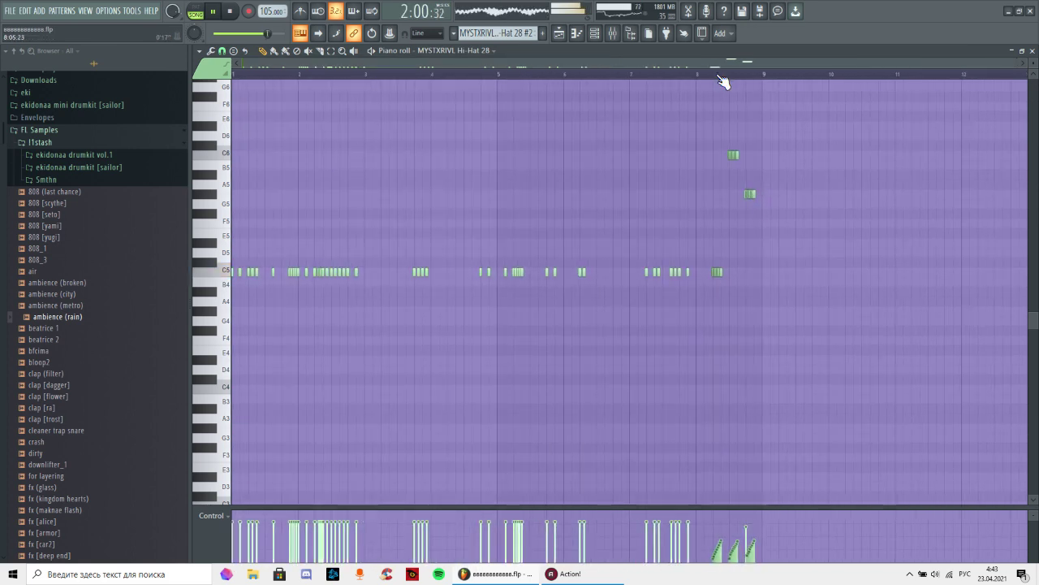
left_click(721, 76)
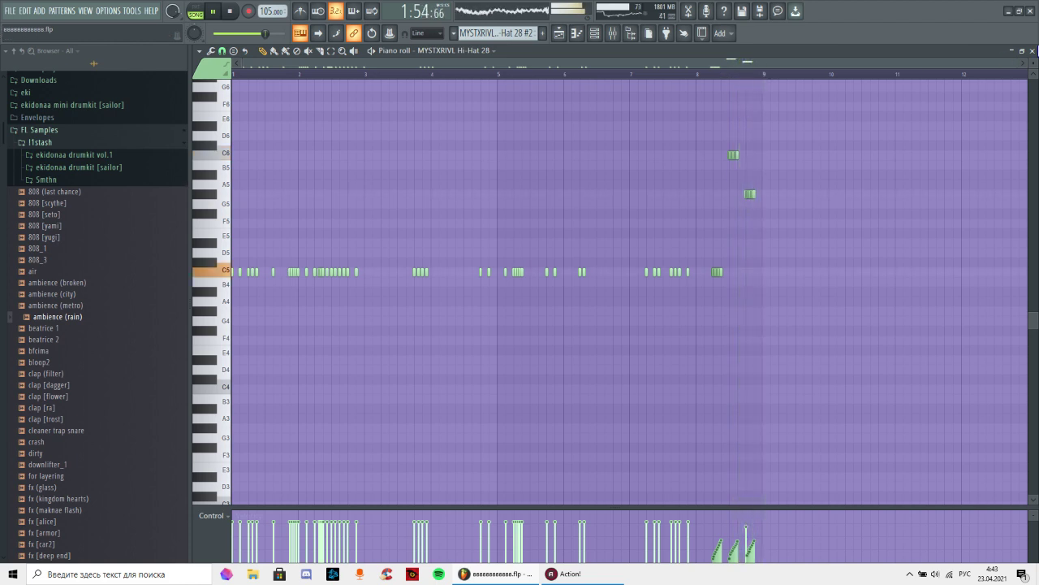
left_click(1033, 52)
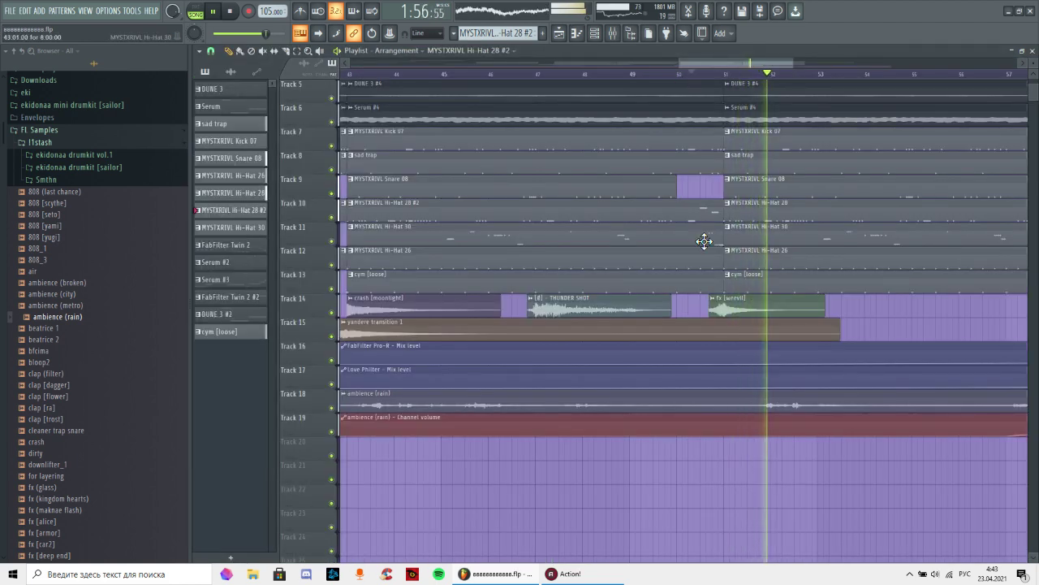
- Transpose the three hi-hat rolls in bar 8 down one octave to C4, C5 and G#4
double_click(712, 215)
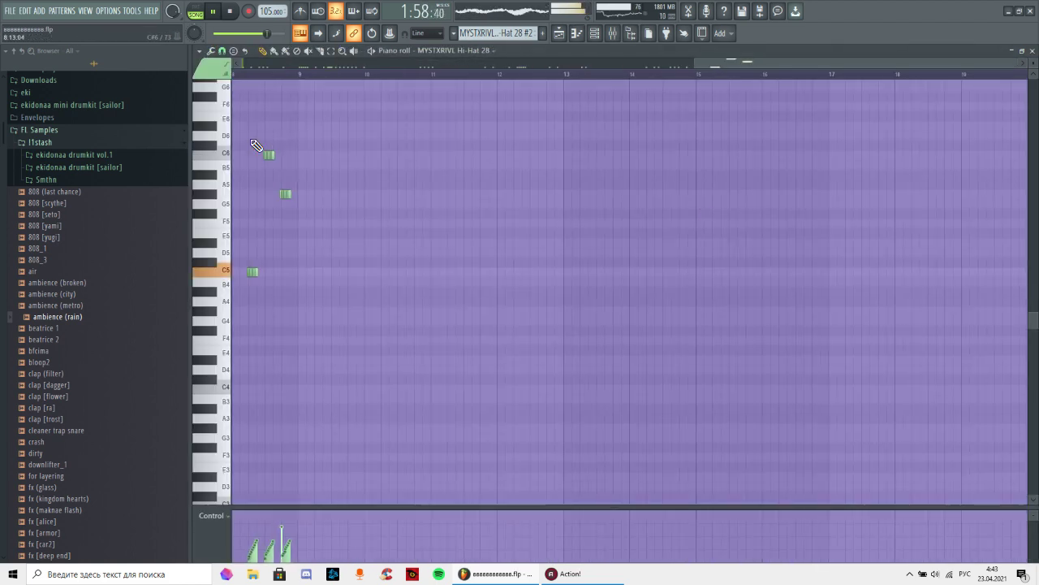
left_click_drag(241, 132, 333, 308)
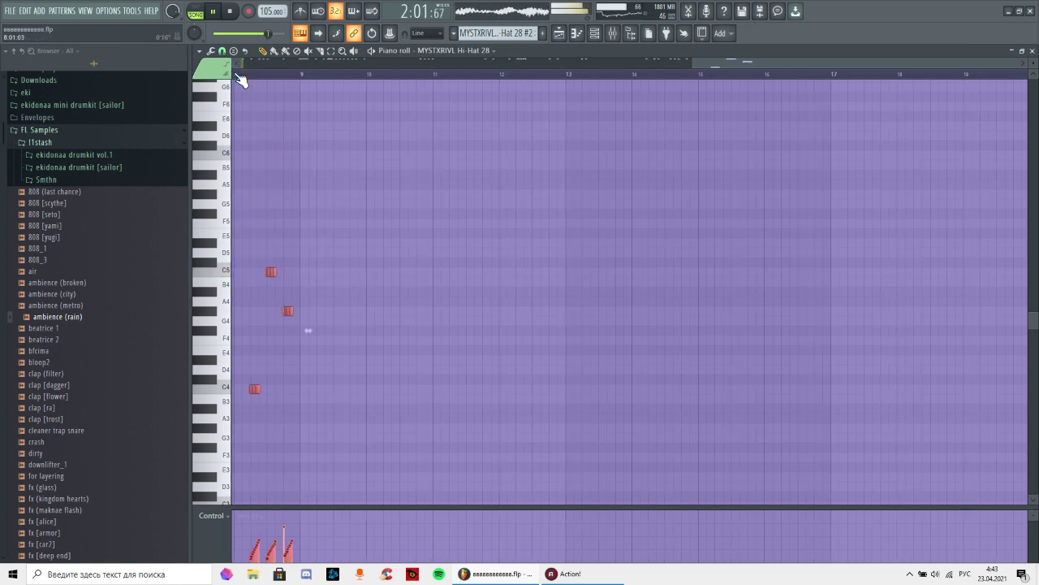
left_click(242, 78)
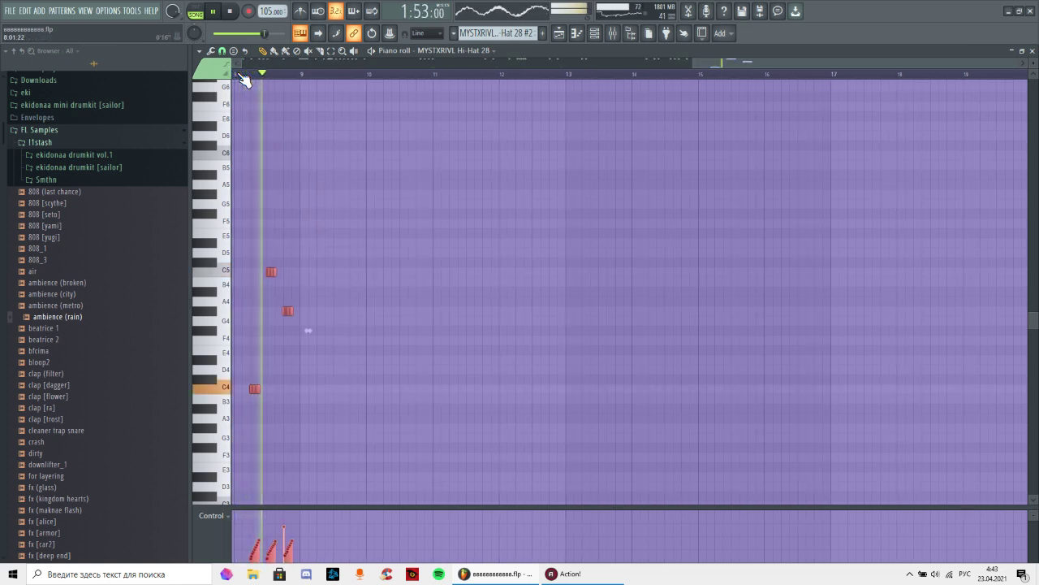
key("F5")
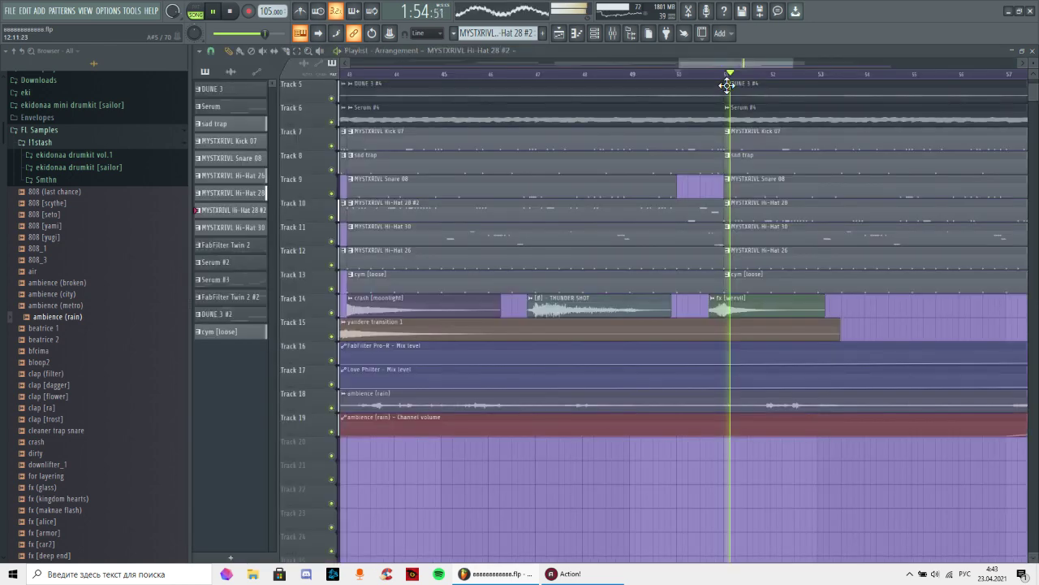
- Add the downlifter_1 sample from the sample library to Track 5 at bar 27
scroll(749, 82, "down", 5)
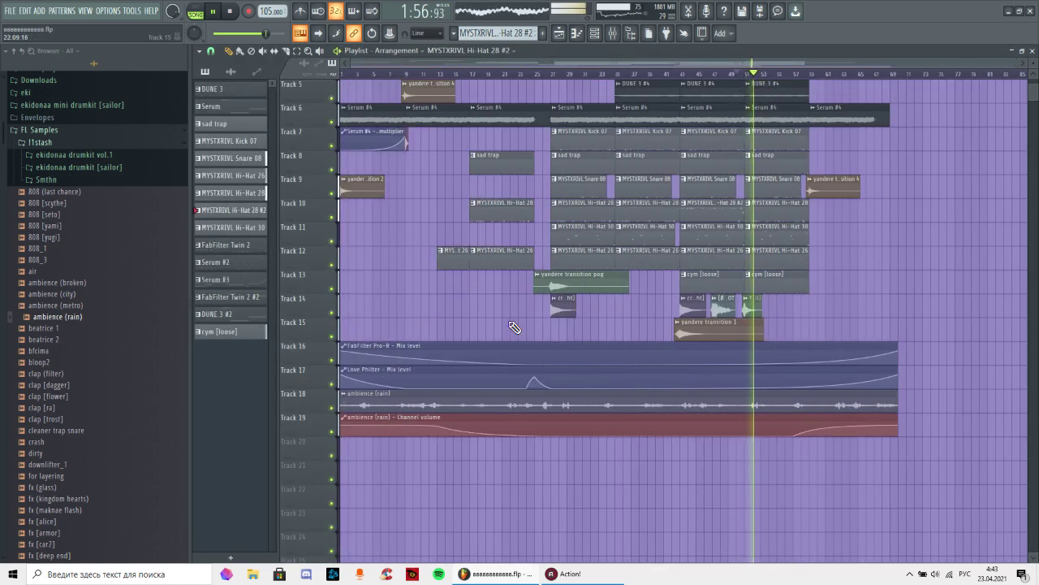
scroll(527, 141, "up", 2)
left_click(408, 74)
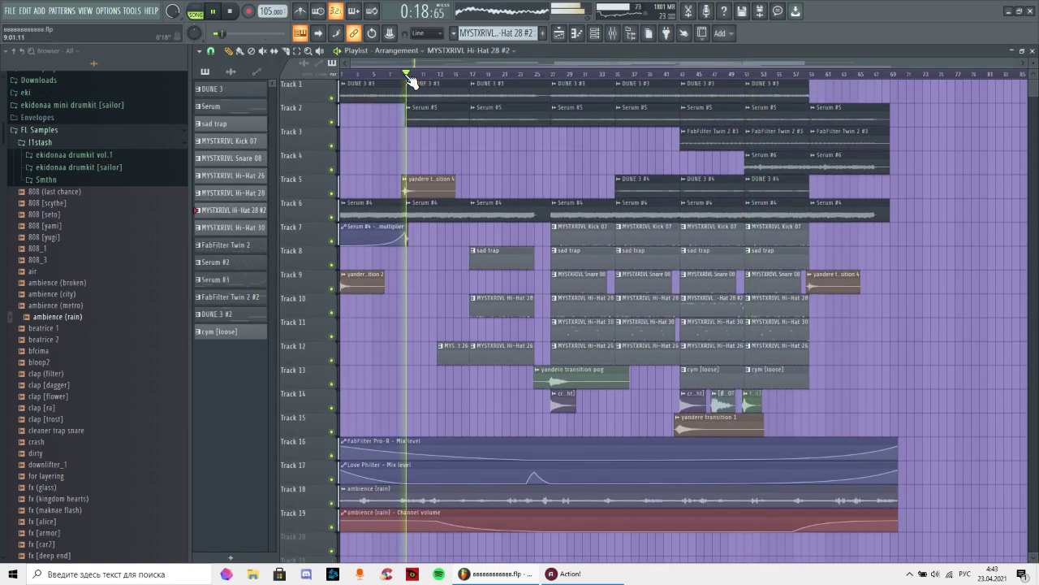
scroll(410, 74, "up", 2)
scroll(411, 77, "down", 2)
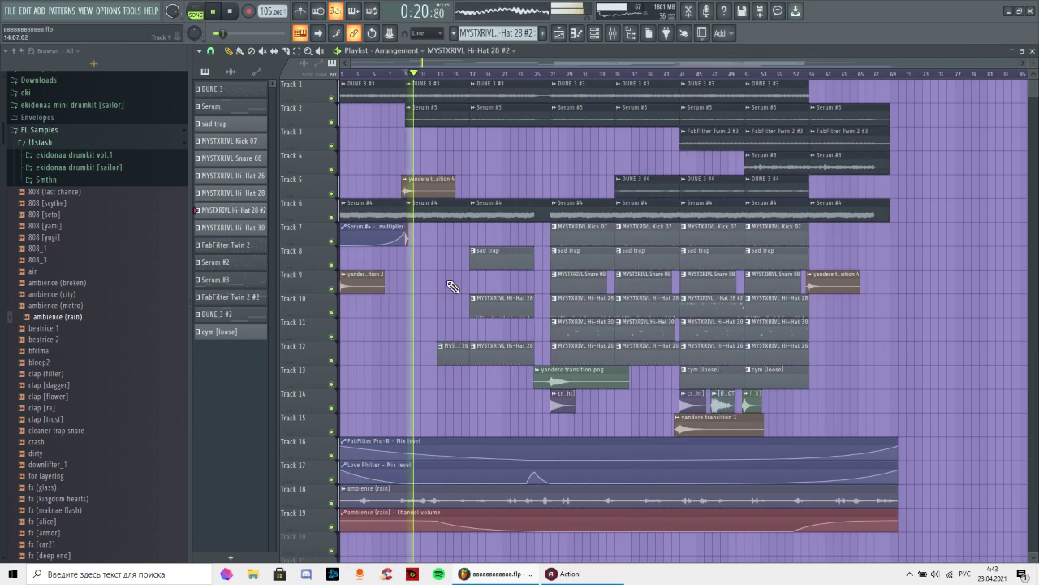
scroll(60, 417, "down", 6)
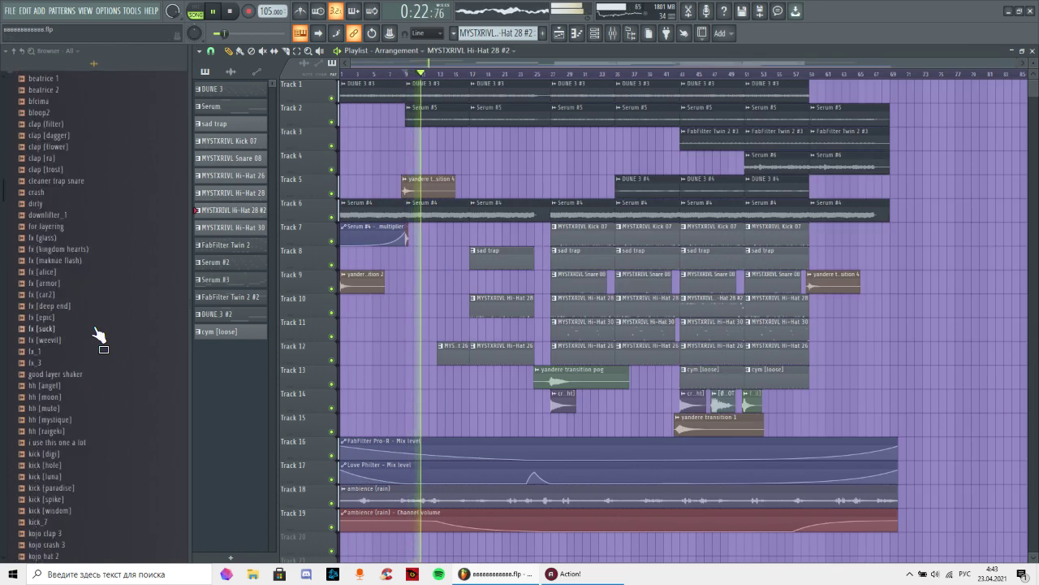
left_click(78, 266)
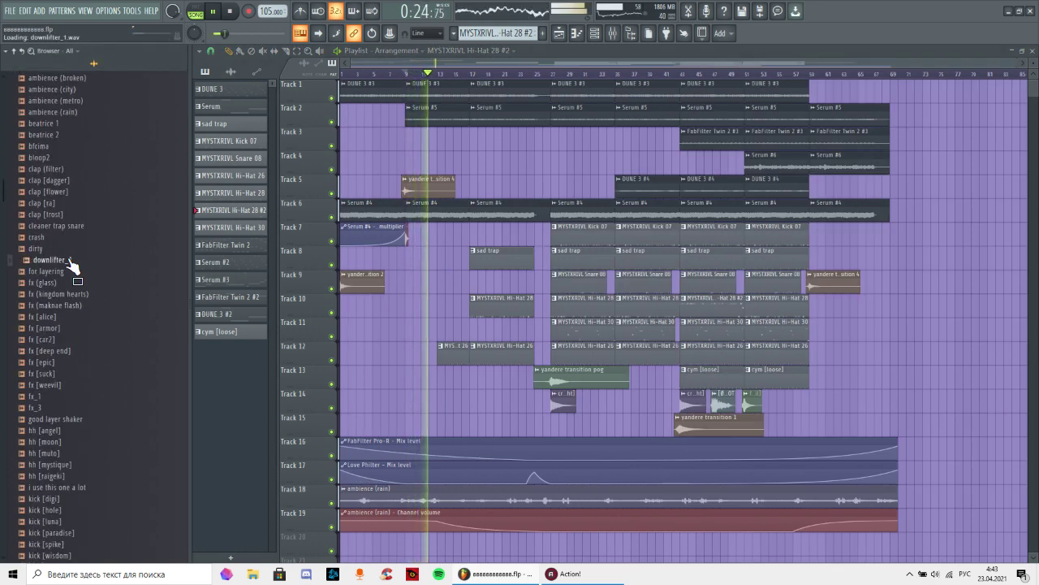
left_click_drag(345, 221, 473, 182)
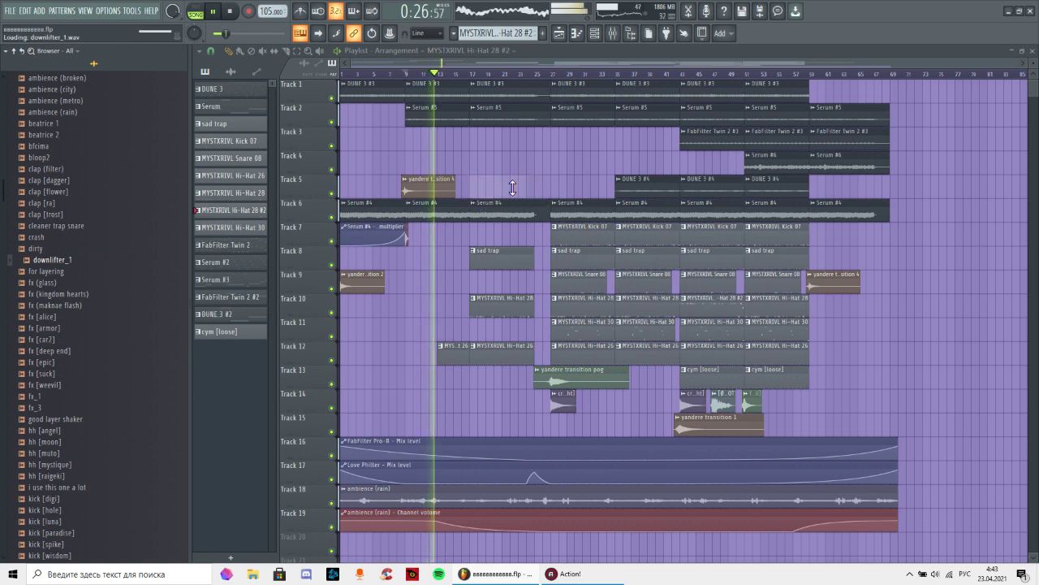
- Play the downlifter transition from bar 26 and place another downlifter_1 clip on Track 4 at bar 9
left_click(544, 73)
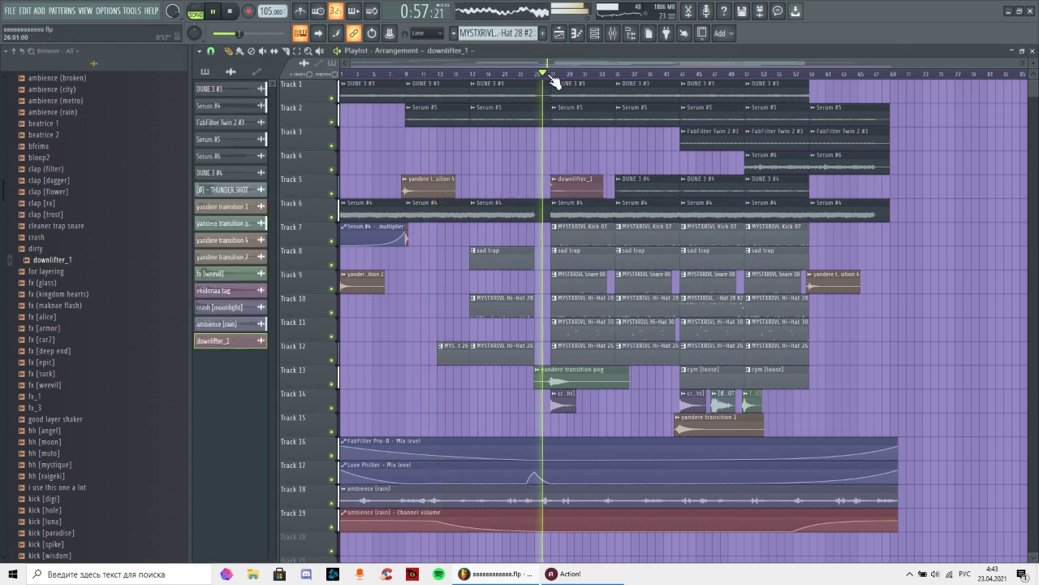
scroll(566, 81, "up", 3)
scroll(569, 77, "up", 2)
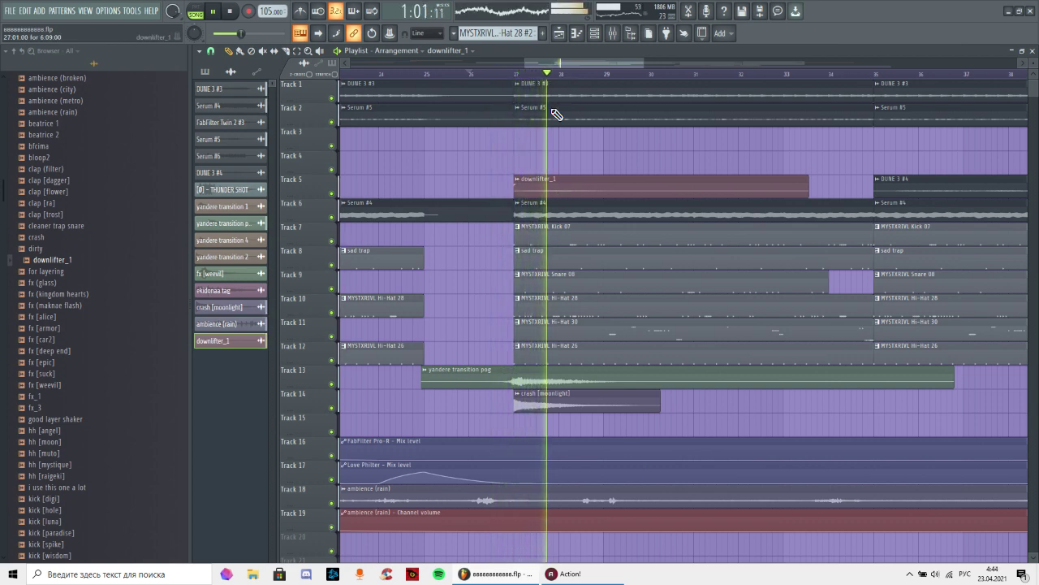
scroll(553, 82, "down", 4)
scroll(549, 84, "down", 2)
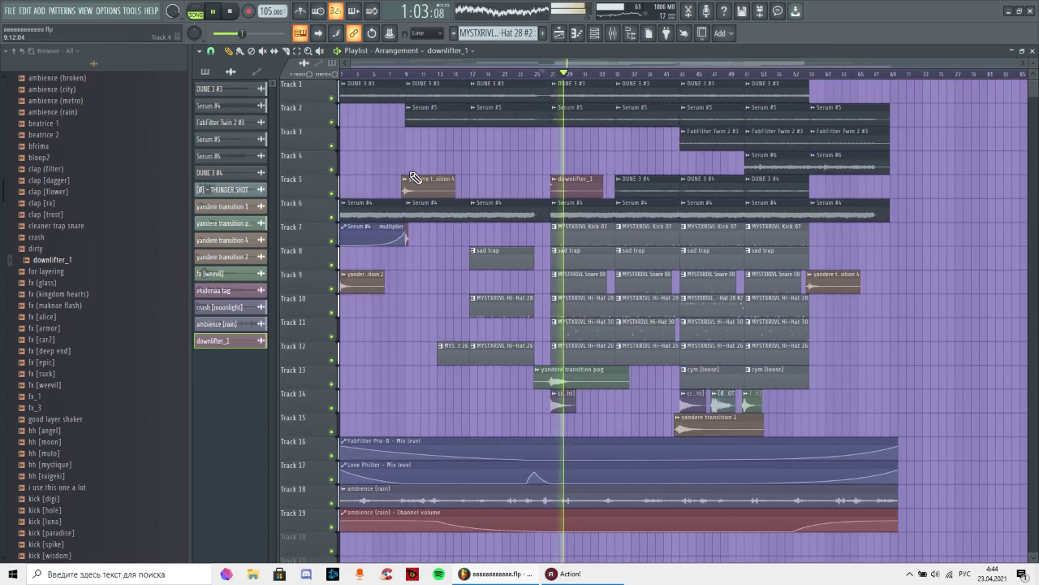
left_click(410, 160)
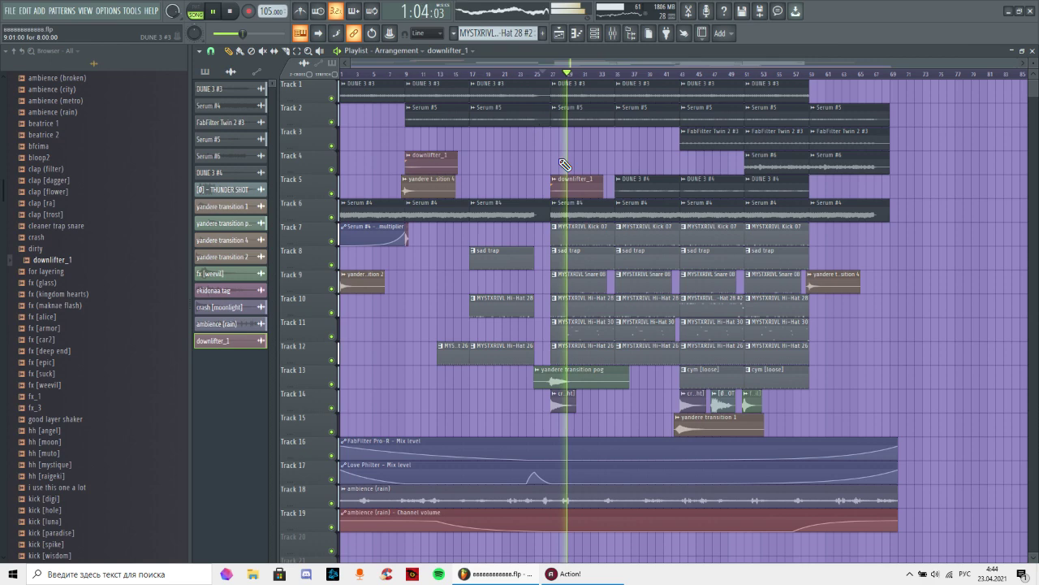
- Open the downlifter_1 sample's channel settings and adjust its mixer track assignment
left_click(612, 34)
key("F5")
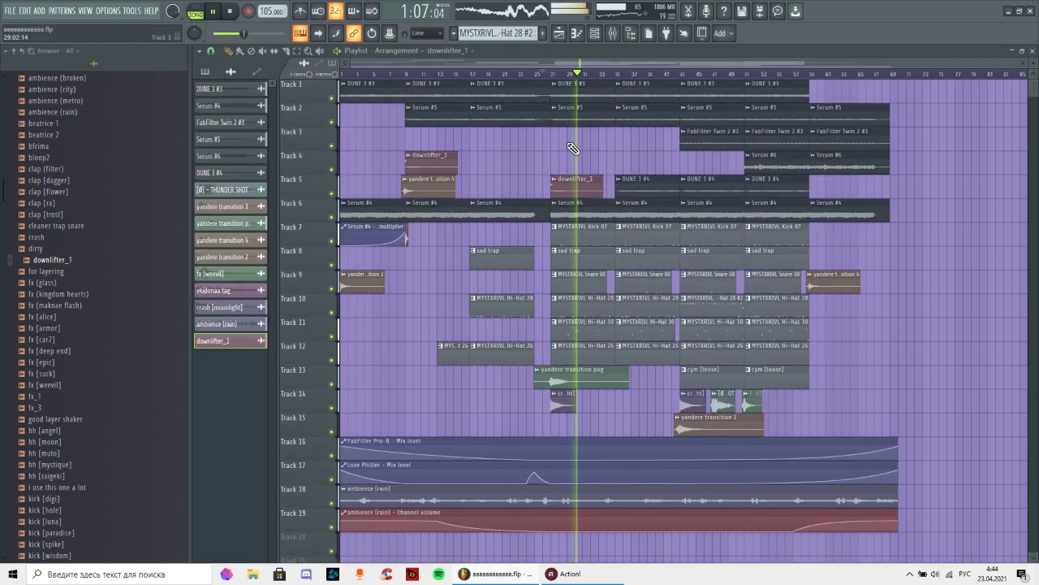
key("F9")
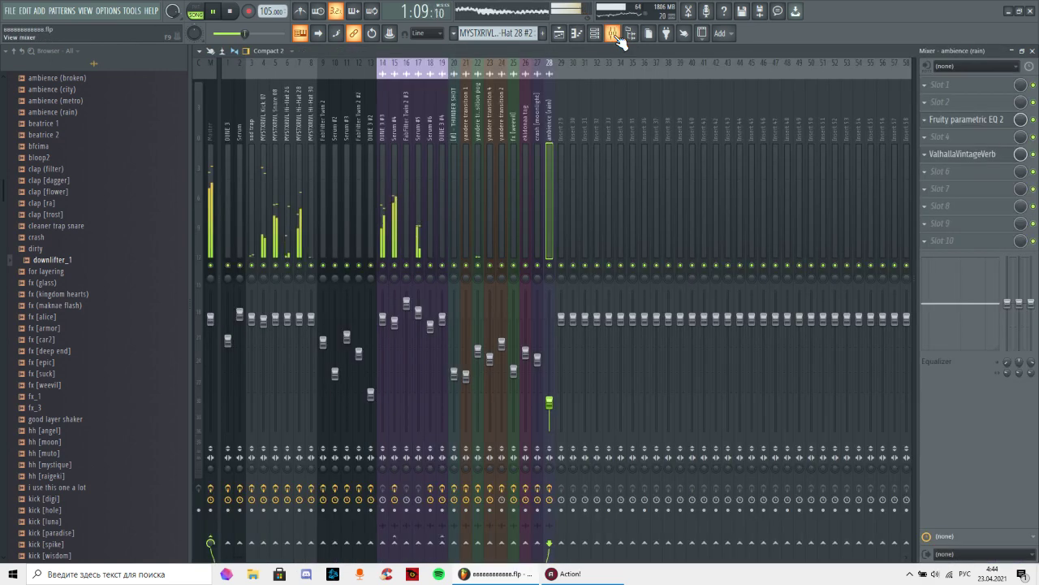
key("F5")
double_click(579, 182)
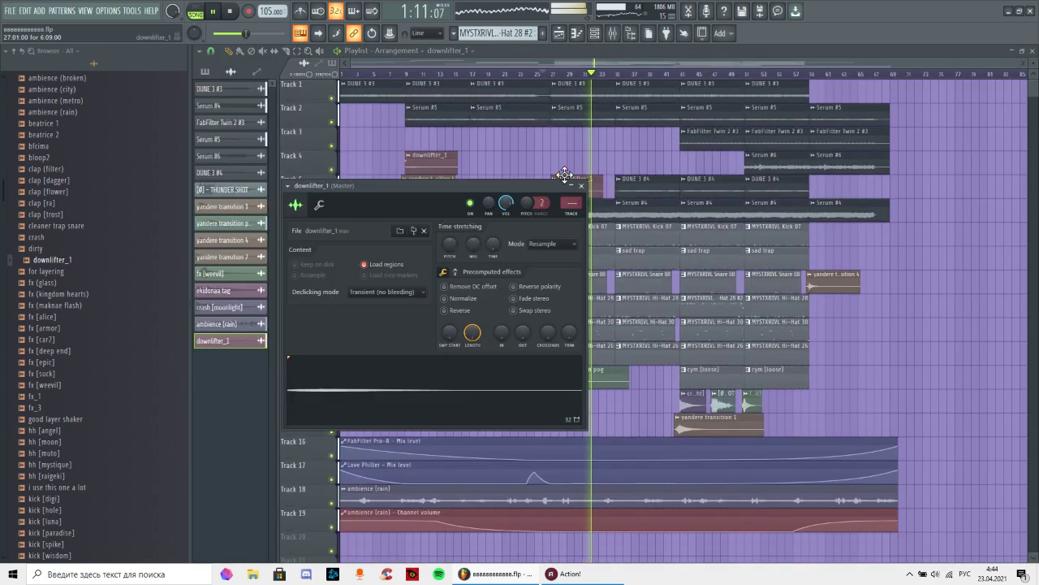
left_click_drag(572, 203, 572, 184)
left_click(581, 185)
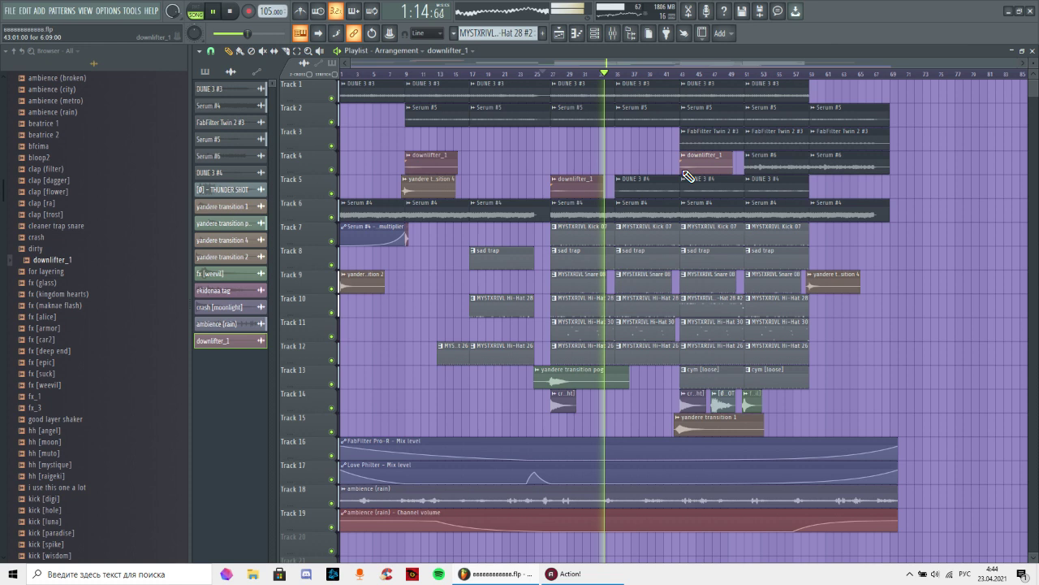
- Place downlifter_1 clips on Track 4 at bars 35 and 43, and on Track 5 at bar 59
left_click(685, 75)
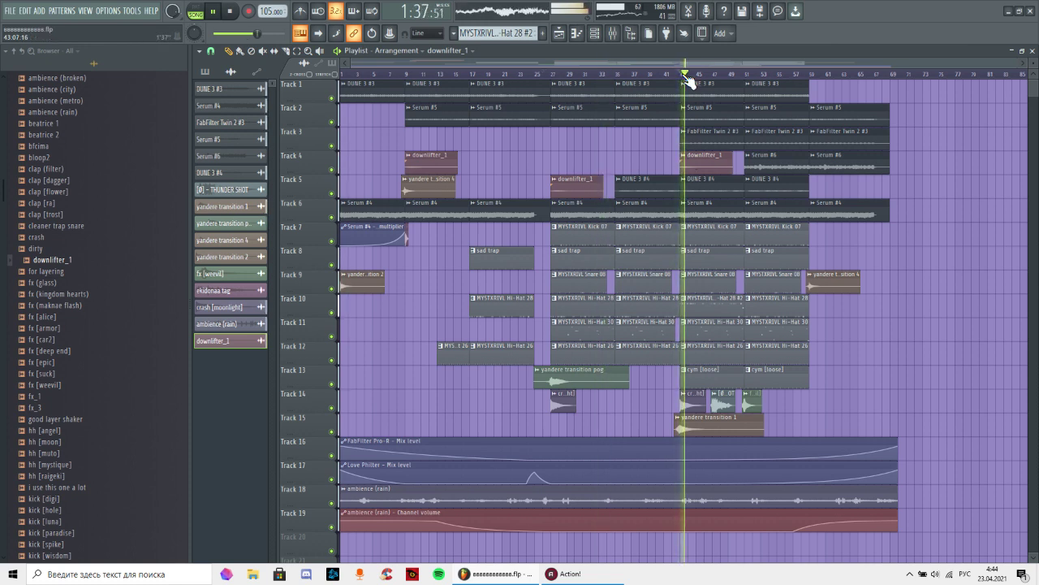
left_click(622, 166)
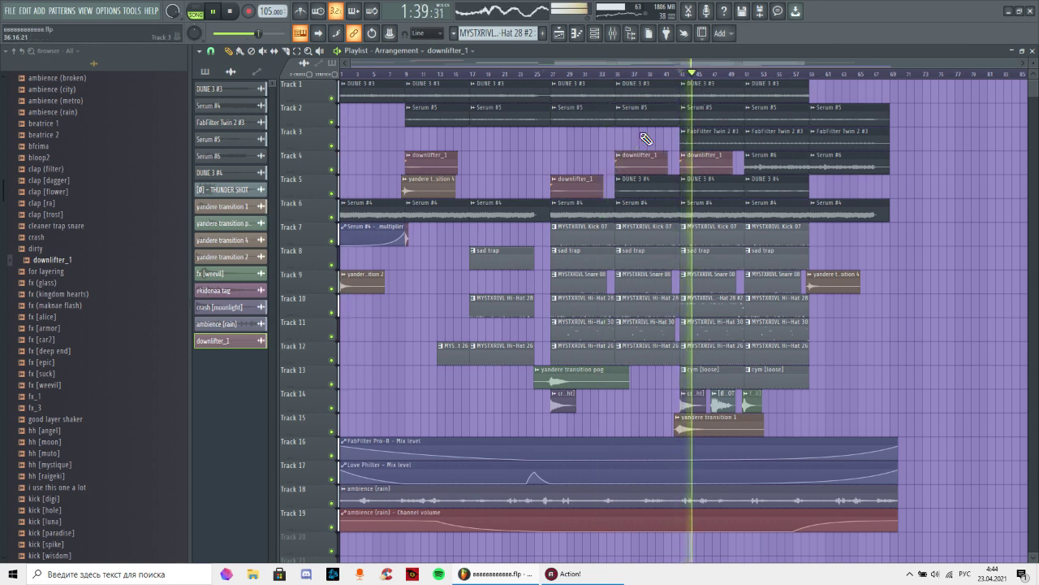
left_click(821, 187)
left_click(896, 187)
right_click(898, 187)
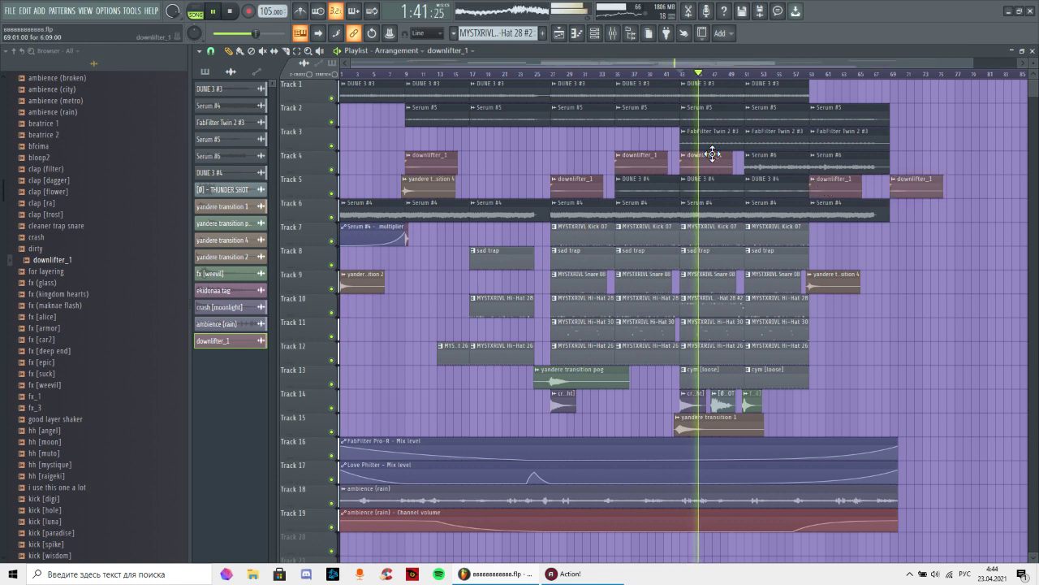
left_click(740, 166)
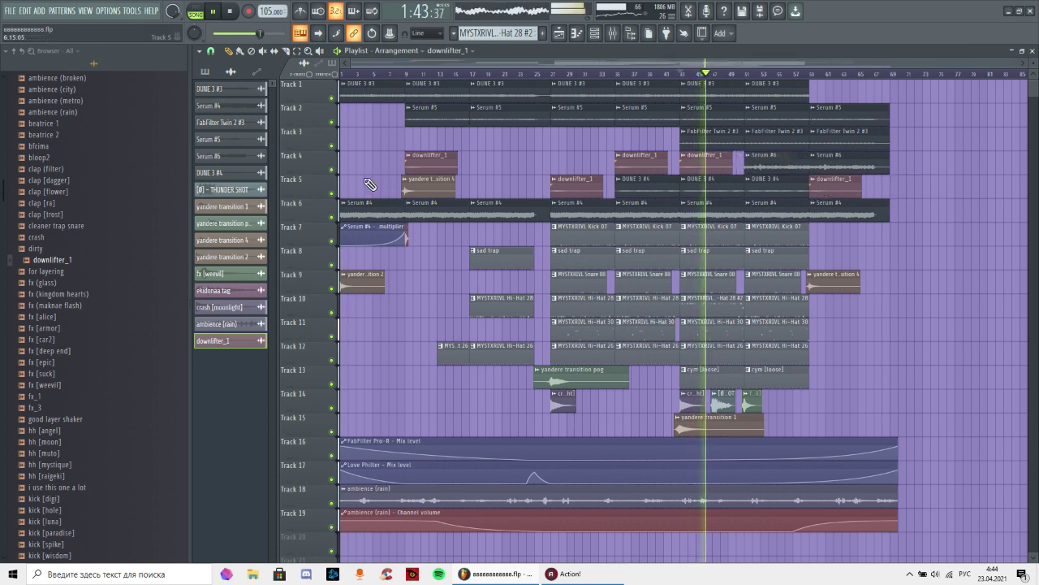
- Place downlifter_1 clips on Track 4 at bar 1 and Track 5 at bar 17, and play from the start
left_click(348, 162)
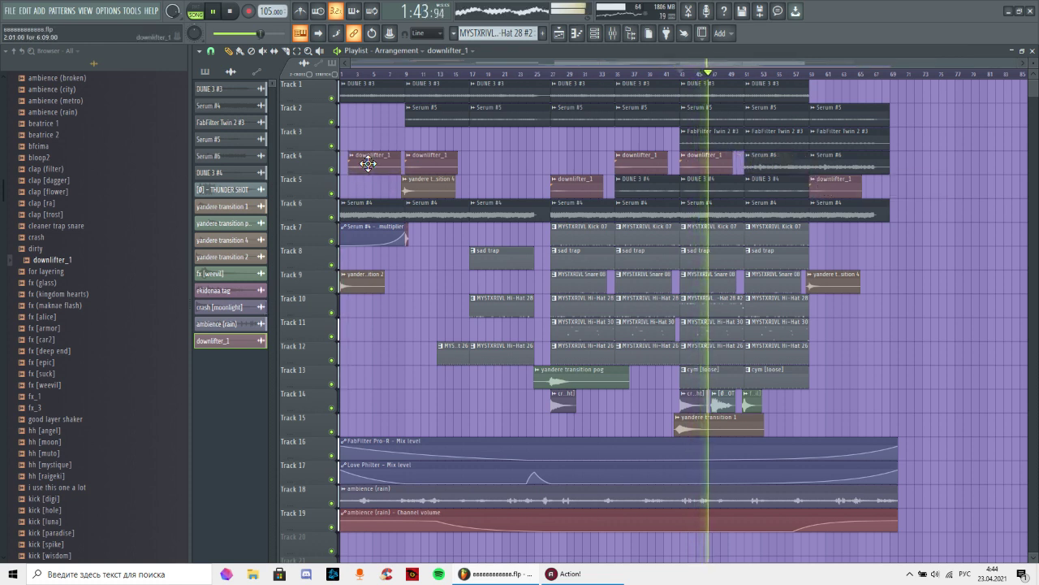
left_click(474, 83)
left_click(388, 74)
key("space")
key("space")
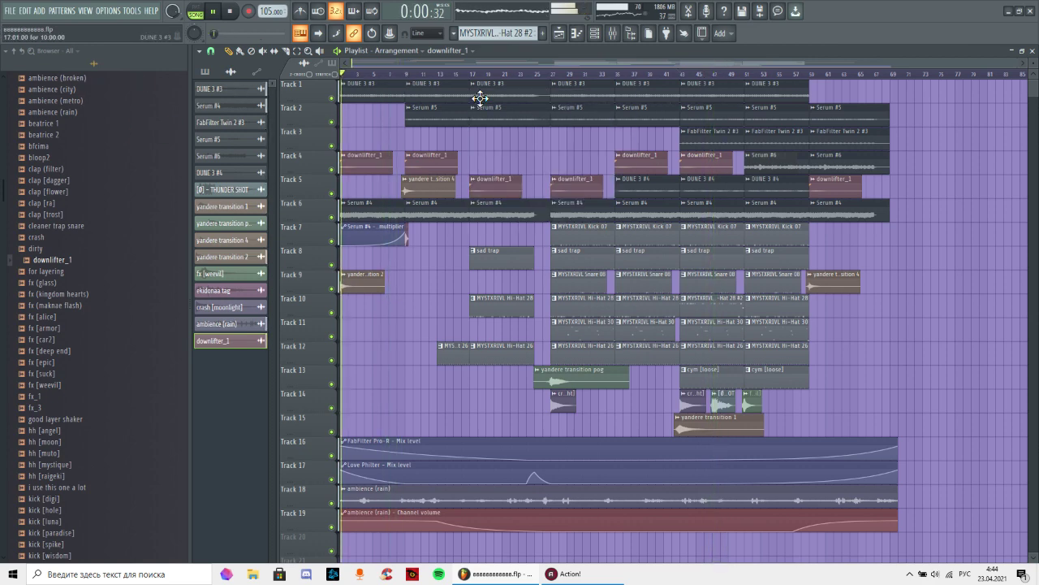
- Play the arrangement from bar 17 and look through the rest of the sample library
scroll(414, 79, "up", 3)
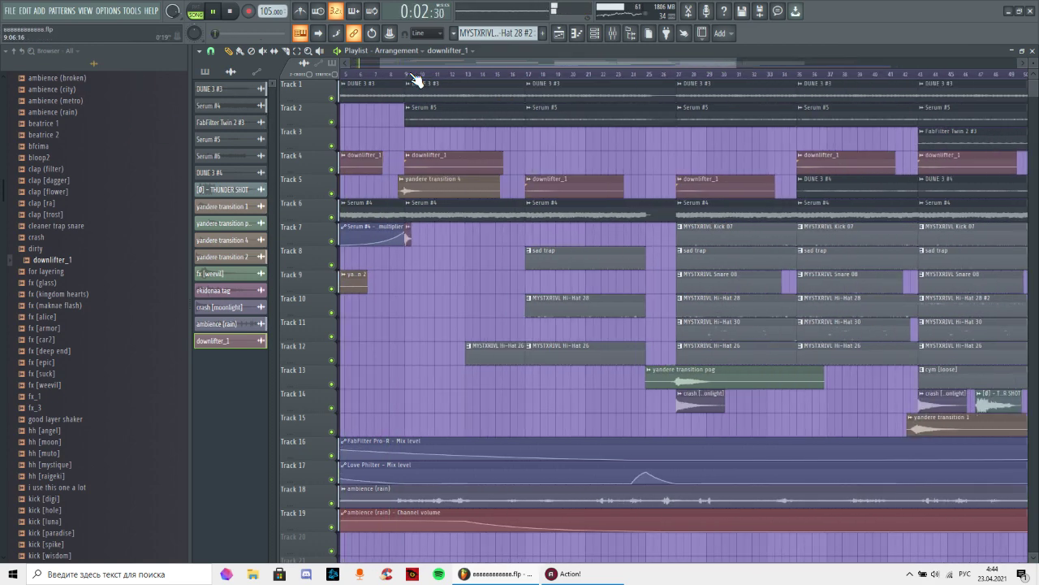
left_click(525, 76)
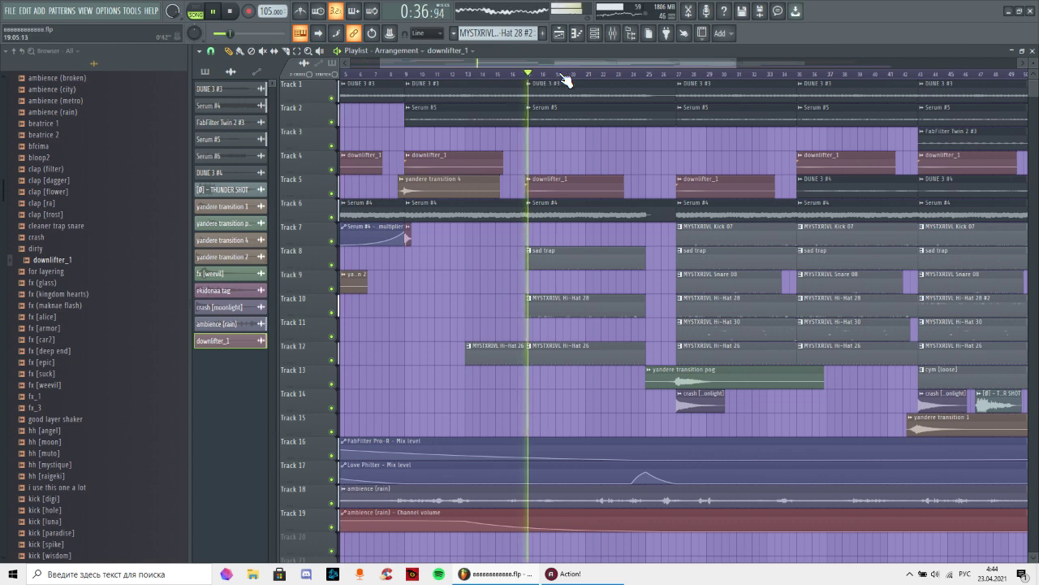
scroll(563, 80, "up", 2)
scroll(566, 79, "down", 1)
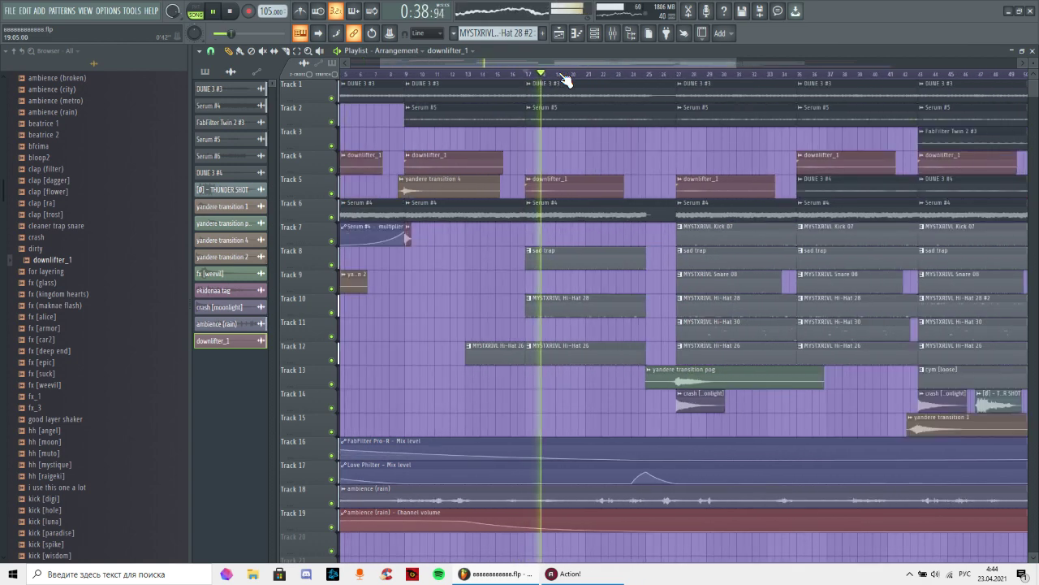
scroll(564, 78, "down", 3)
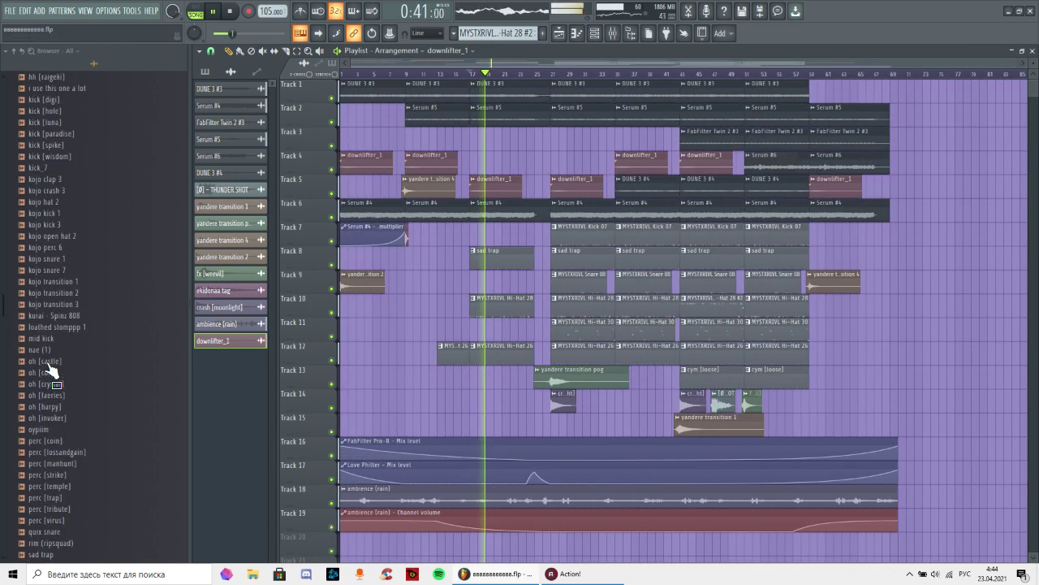
scroll(46, 369, "down", 15)
- In the master's FabFilter Pro-Q 3, add a dynamic bell cut of about -1 dB near 8.5 kHz
left_click(615, 37)
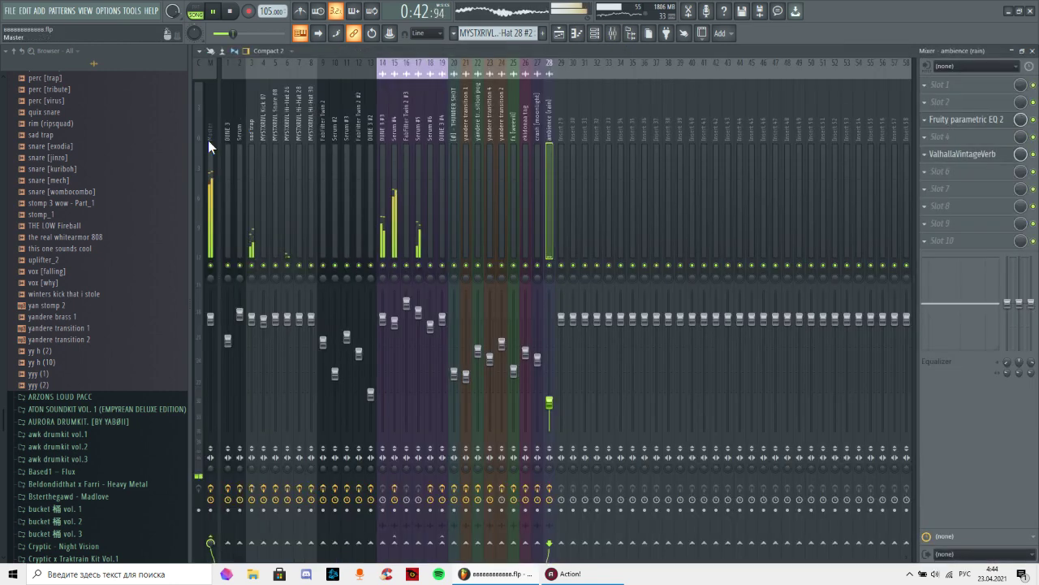
left_click(208, 140)
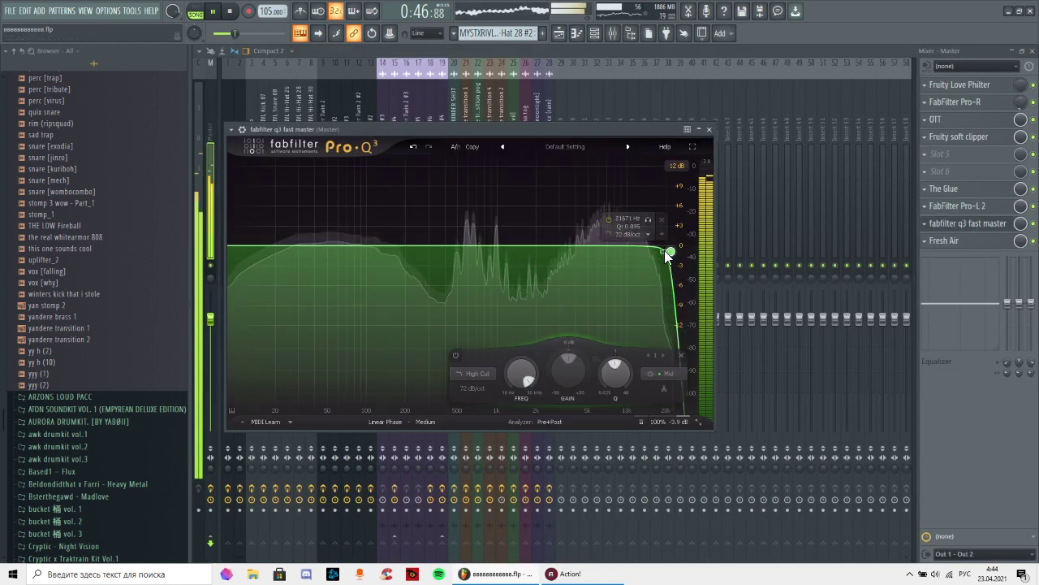
left_click_drag(668, 252, 619, 254)
right_click(614, 254)
left_click(632, 288)
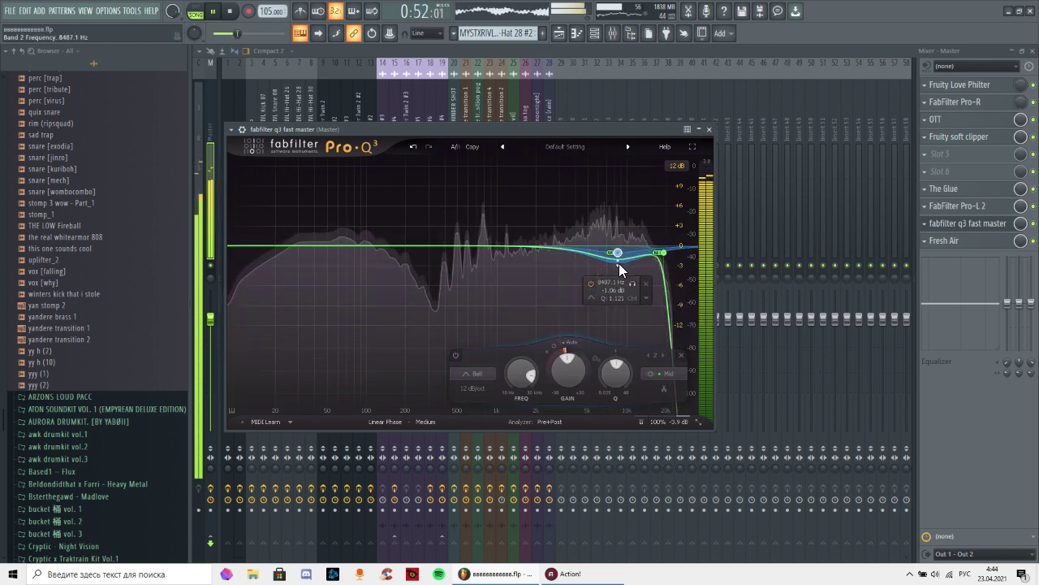
- Add a dynamic bell cut of -1.88 dB at about 679 Hz with a Q of about 2.4
mouse_move(483, 251)
left_mouse_down()
mouse_move(471, 252)
mouse_move(478, 258)
left_mouse_up()
right_click(478, 257)
left_click(507, 288)
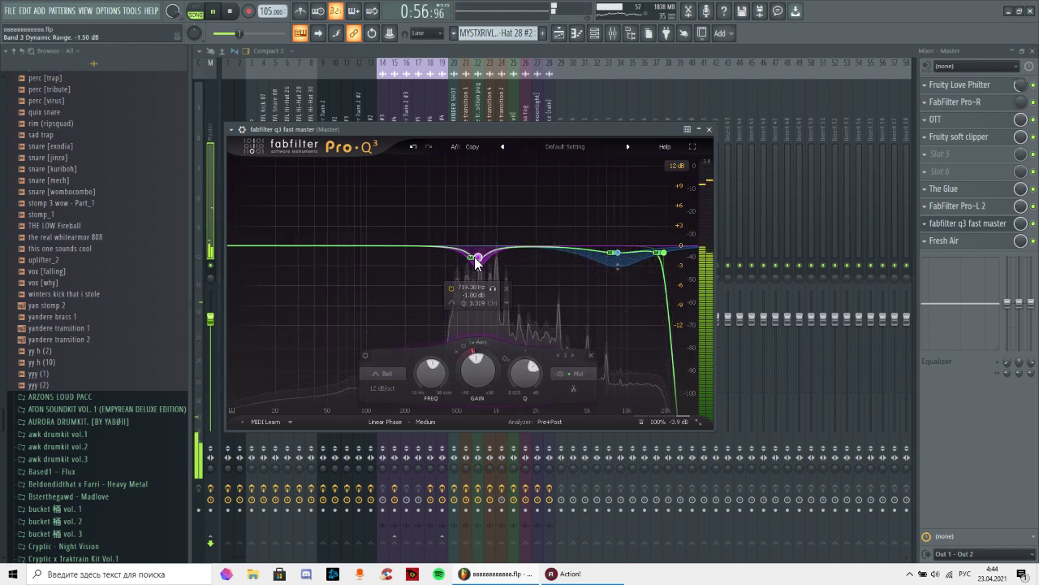
scroll(476, 268, "down", 2)
mouse_move(477, 253)
left_mouse_down()
mouse_move(476, 282)
mouse_move(476, 262)
left_mouse_up()
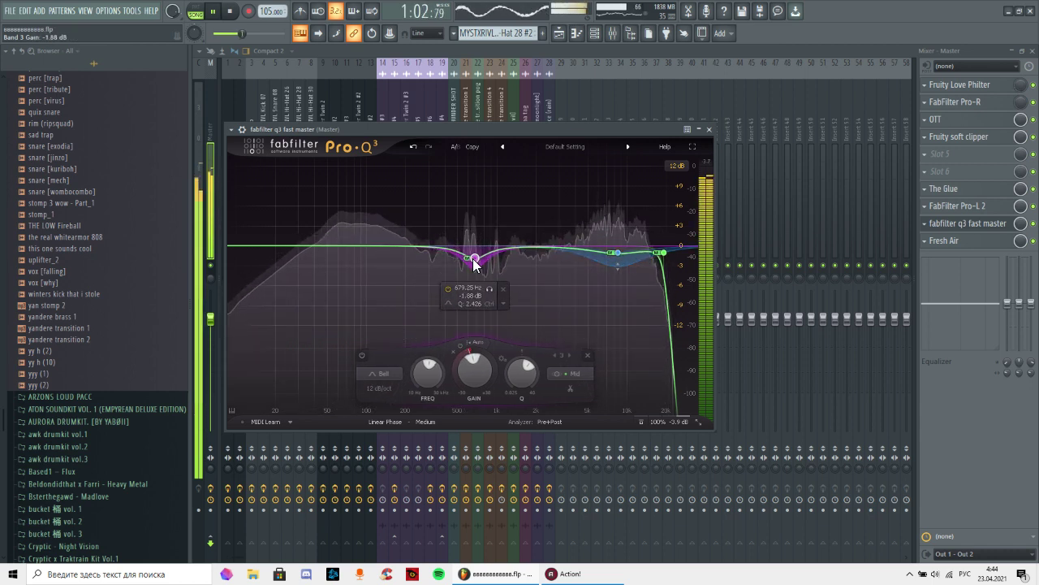
- Retune and deepen the treble bell cut around 10 kHz and set the high cut to about 21.9 kHz
left_click_drag(614, 253, 669, 256)
scroll(617, 260, "up", 4)
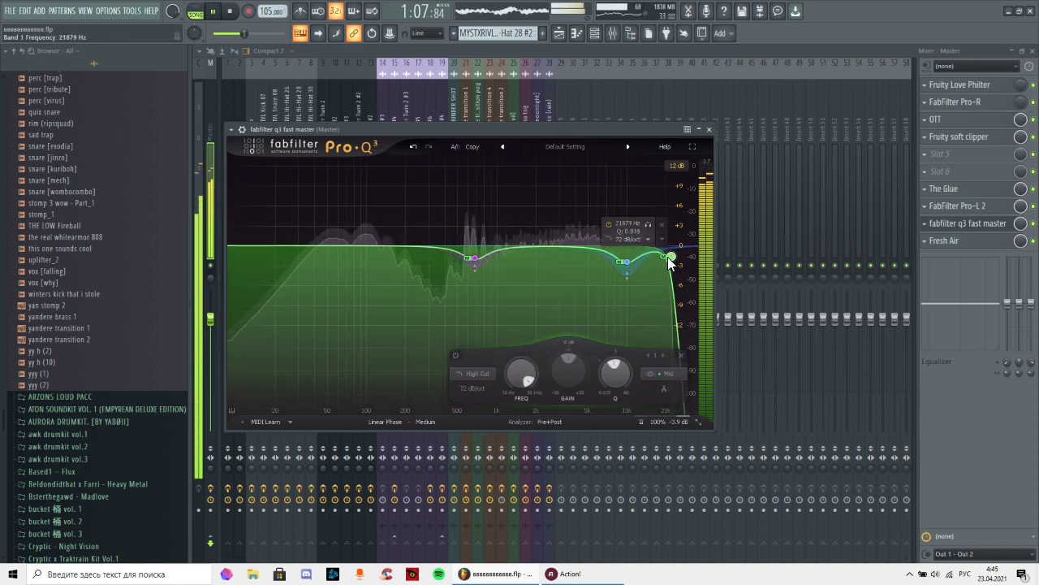
- Add a slight dynamic bell boost just below 100 Hz with a dynamic range of +0.52 dB and close the equalizer
mouse_move(354, 243)
left_mouse_down()
mouse_move(359, 174)
mouse_move(357, 242)
left_mouse_up()
right_click(357, 242)
left_click(375, 265)
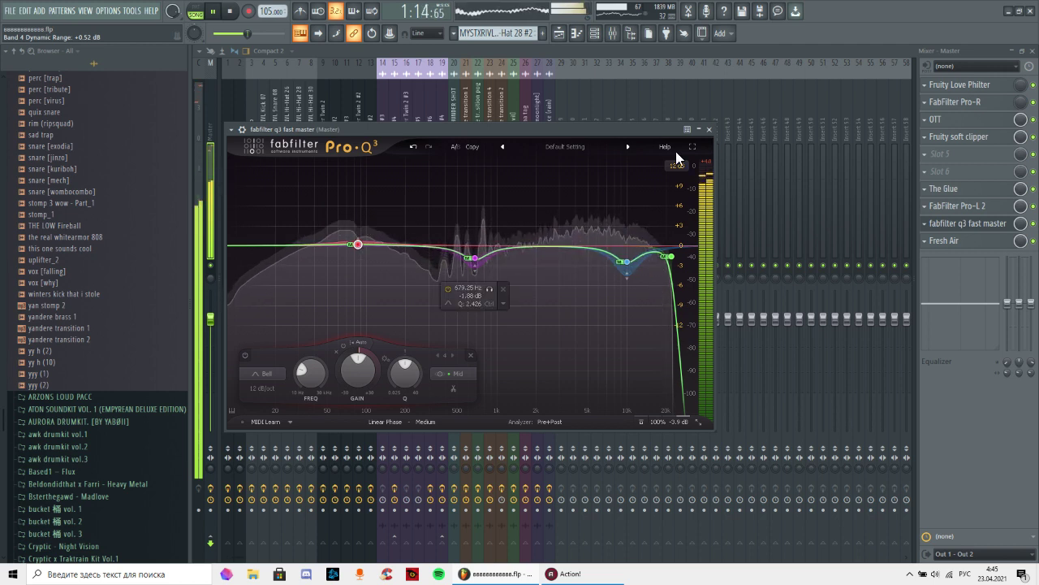
left_click(709, 129)
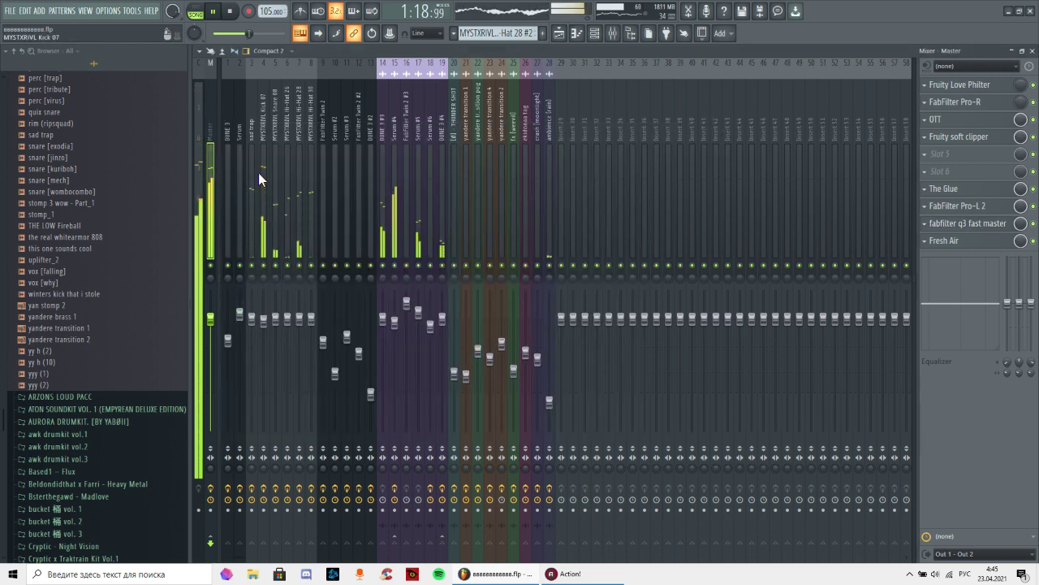
- Lower the MYSTXRIVL Kick 07 fader slightly and load BitterSweet in the master's slot 5 with an amount of 3.71%
left_click(265, 255)
left_click(209, 227)
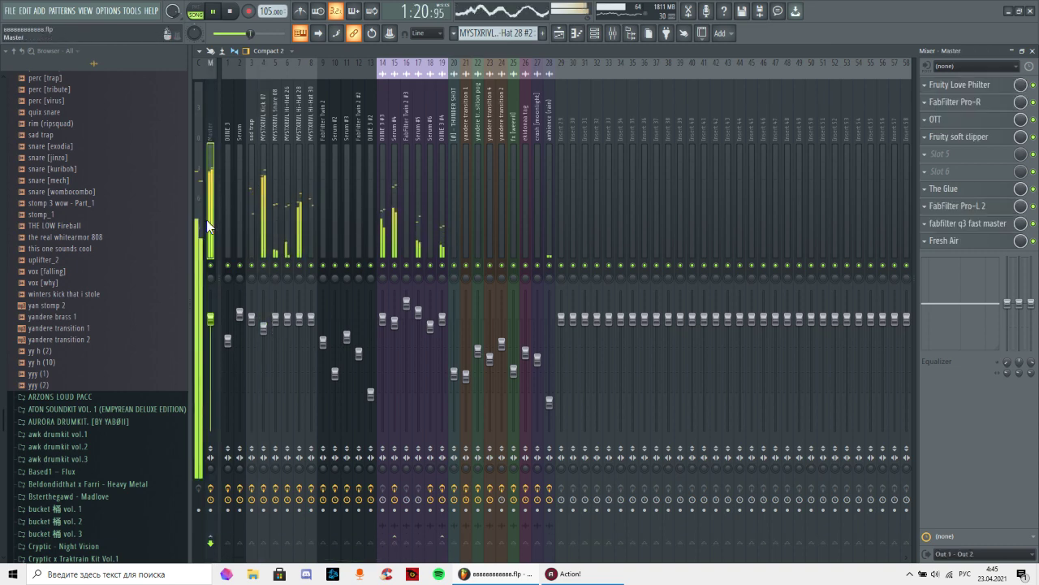
left_click(940, 156)
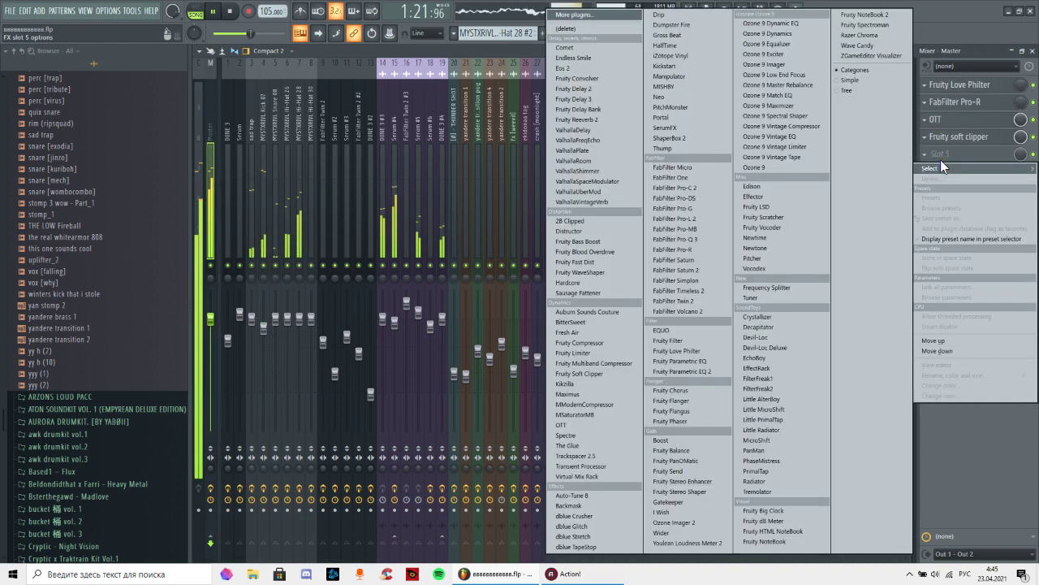
left_click(604, 323)
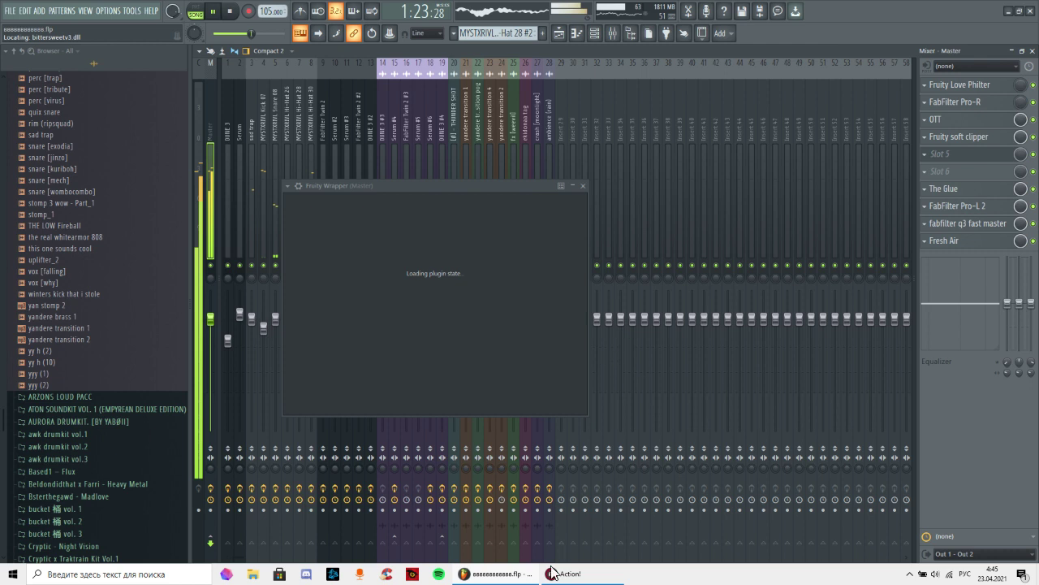
left_click_drag(402, 261, 411, 224)
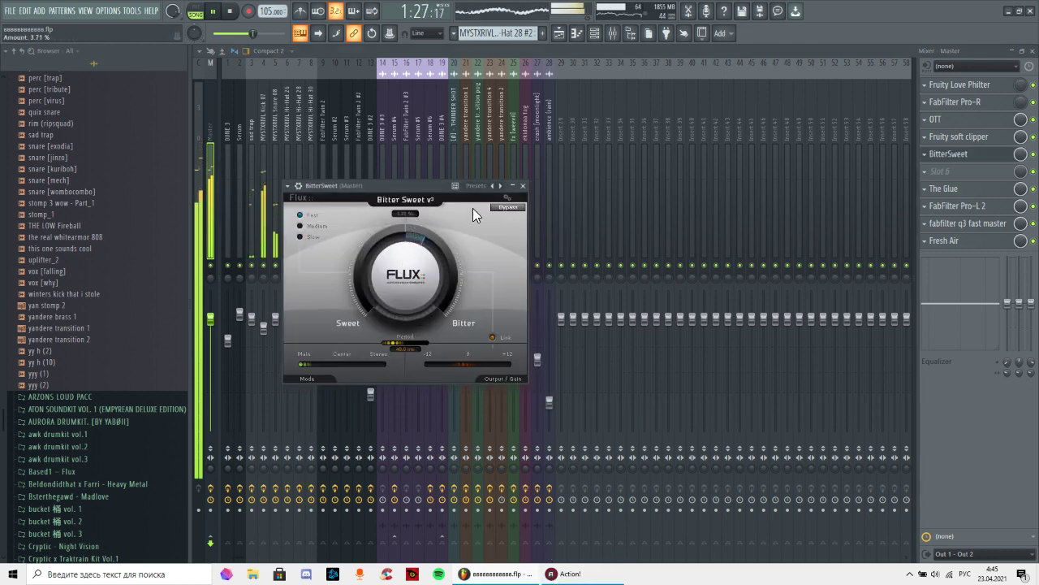
left_click(523, 185)
- Load The Glue in the master's slot 6, choose its "transparent final master" mastering preset and return to the playlist
left_click(971, 174)
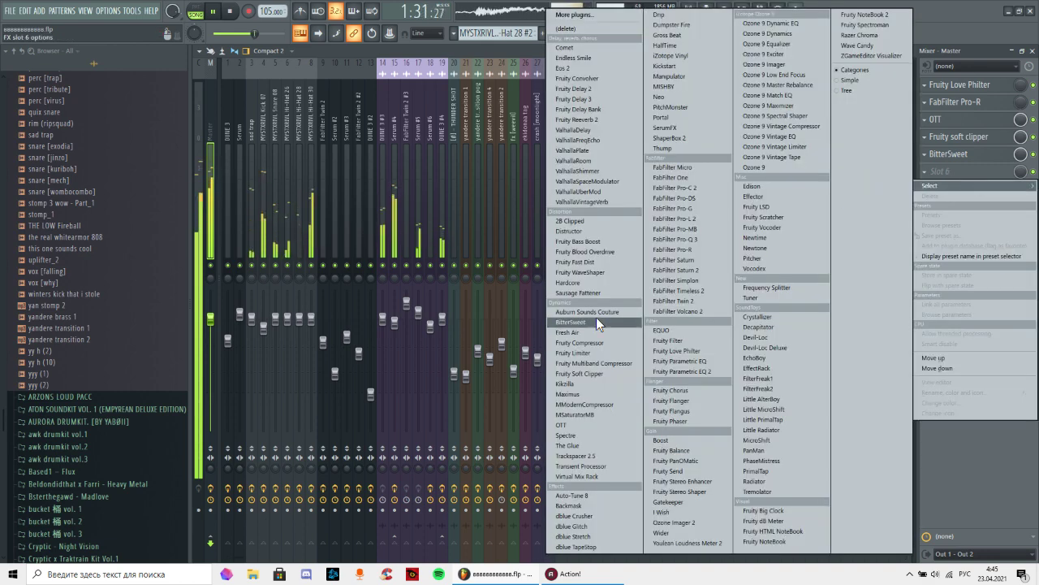
left_click(591, 445)
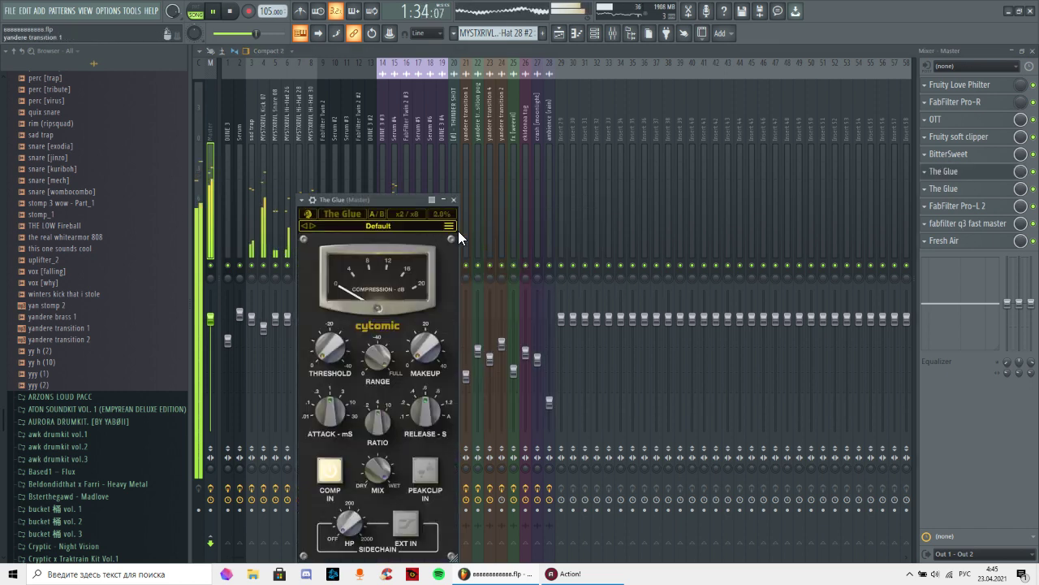
left_click(451, 226)
mouse_move(482, 244)
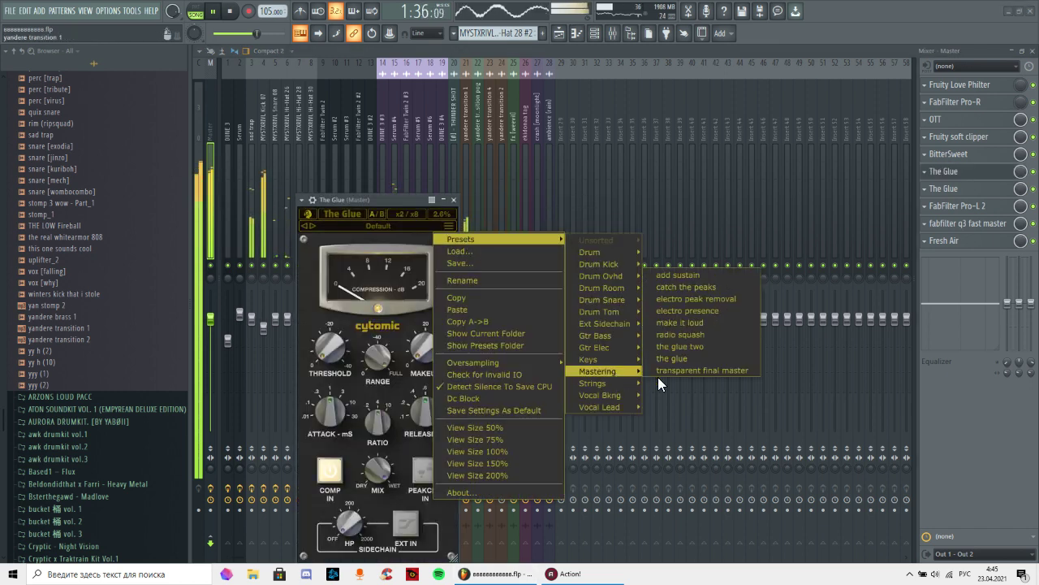
left_click(655, 372)
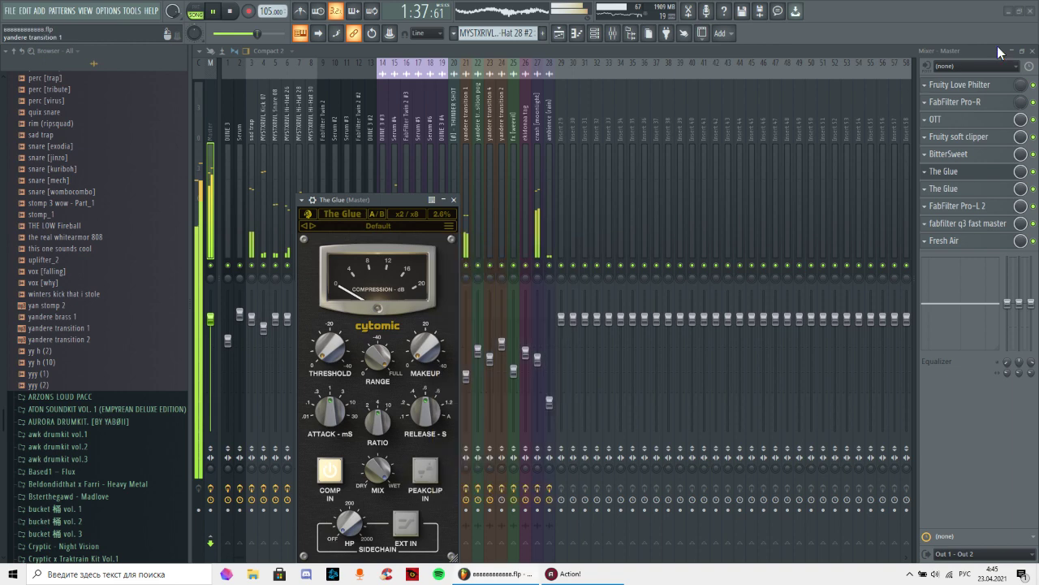
left_click(1031, 51)
left_click(454, 201)
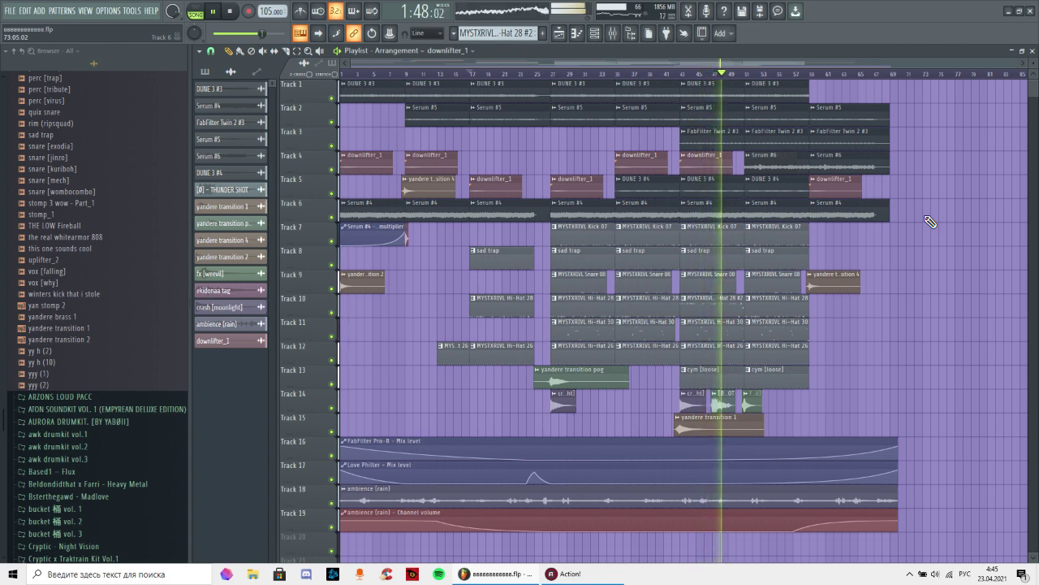
- Set the quick fade in of the THUNDER SHOT sample on Track 14 to 18%
left_click(727, 401)
double_click(728, 401)
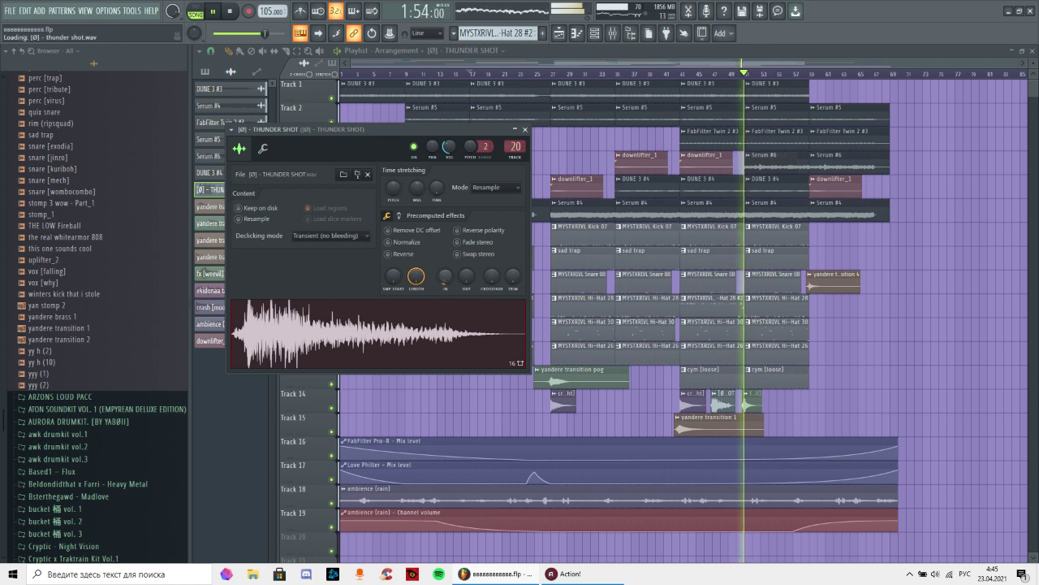
left_click_drag(445, 276, 445, 268)
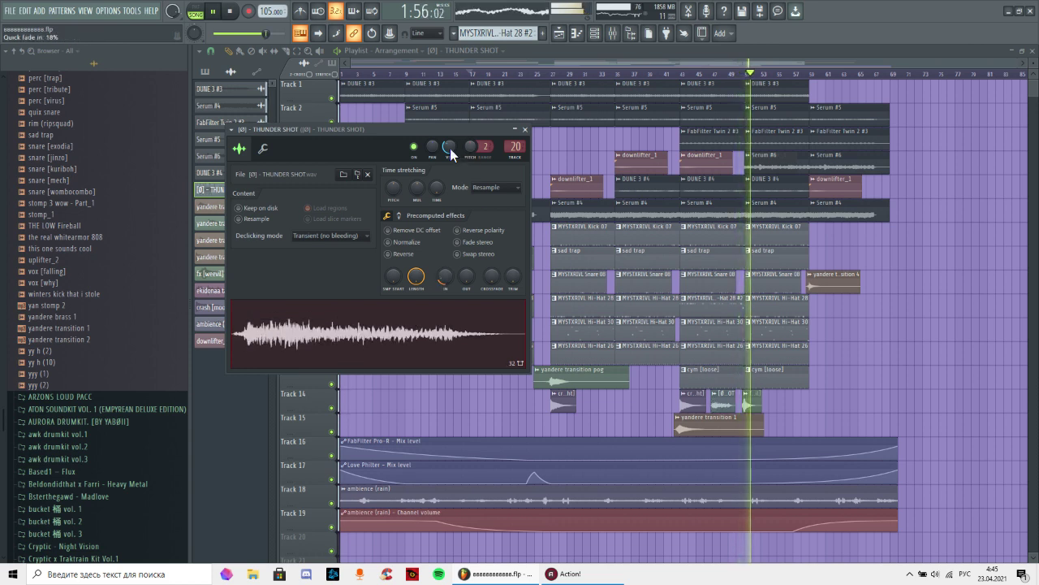
left_click(524, 129)
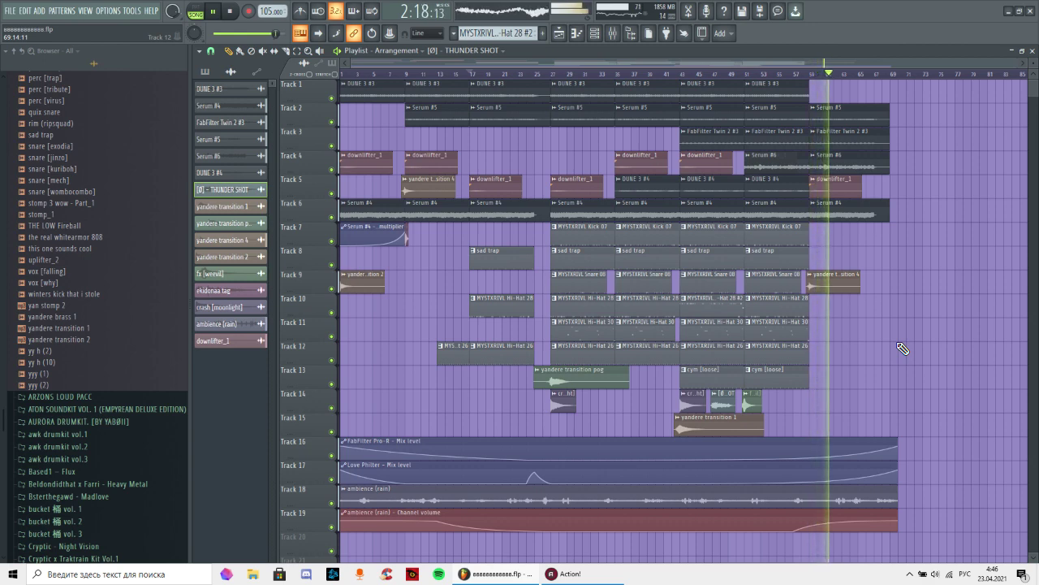
left_click(614, 37)
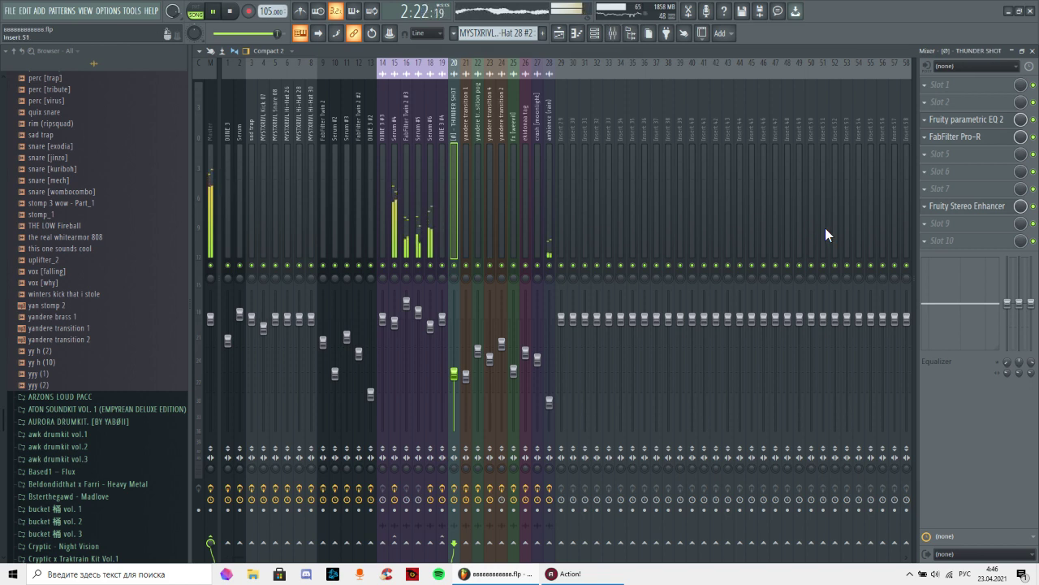
left_click(607, 578)
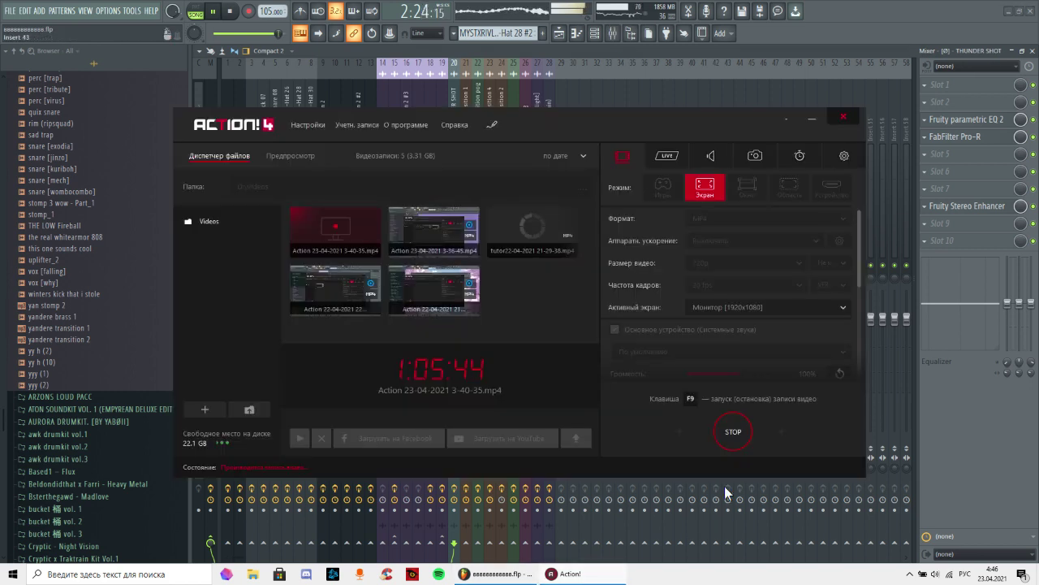